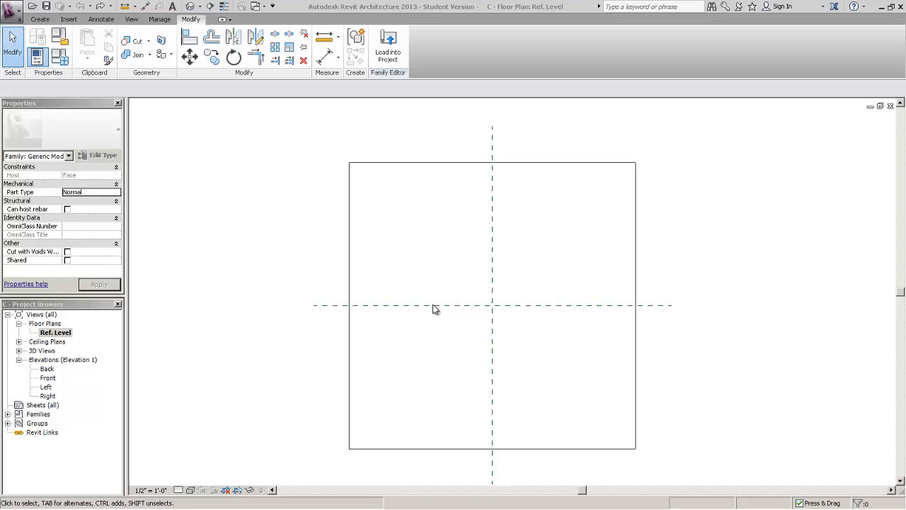
# Save the current family as C in the Rotating Object in X, Y, Z Axis folder.
pyautogui.click(452, 262)
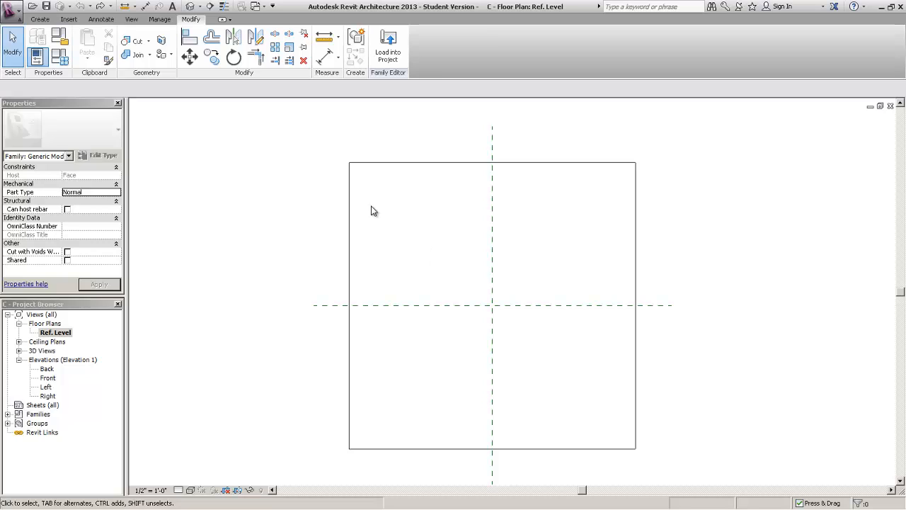
pyautogui.click(5, 7)
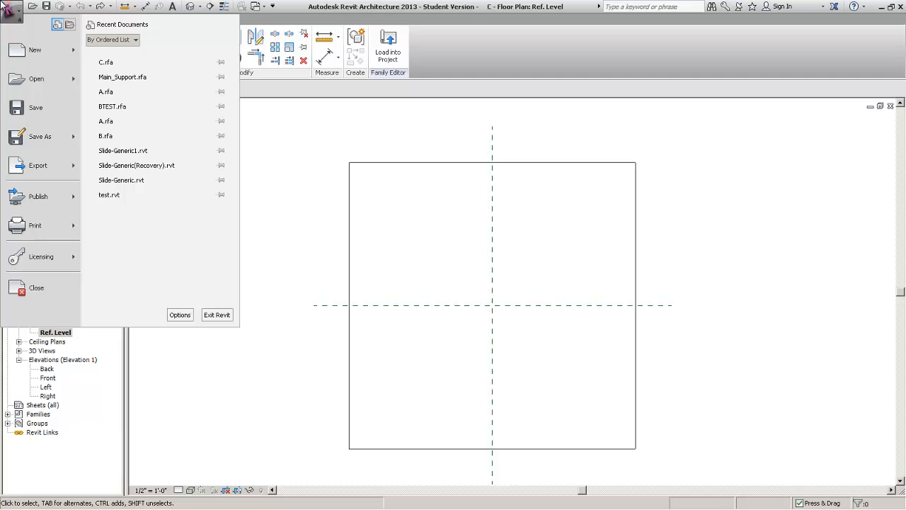
pyautogui.moveTo(74, 142)
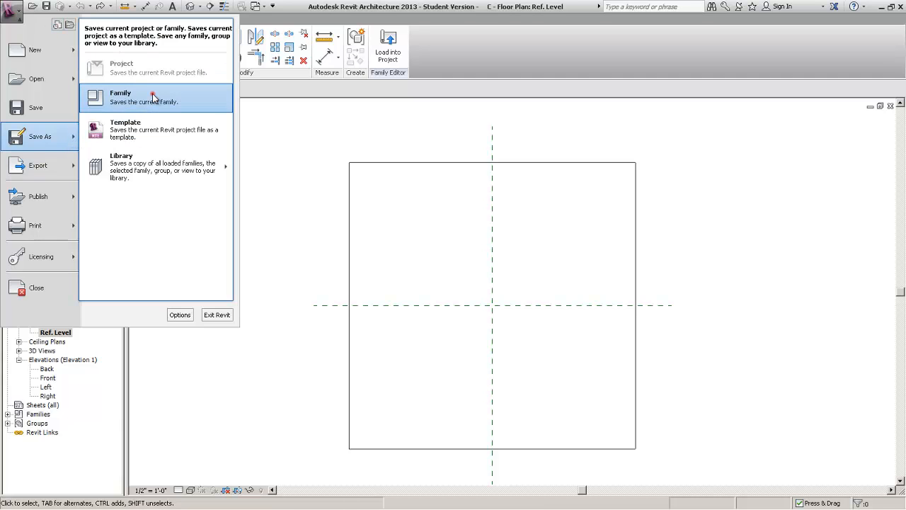
pyautogui.click(117, 97)
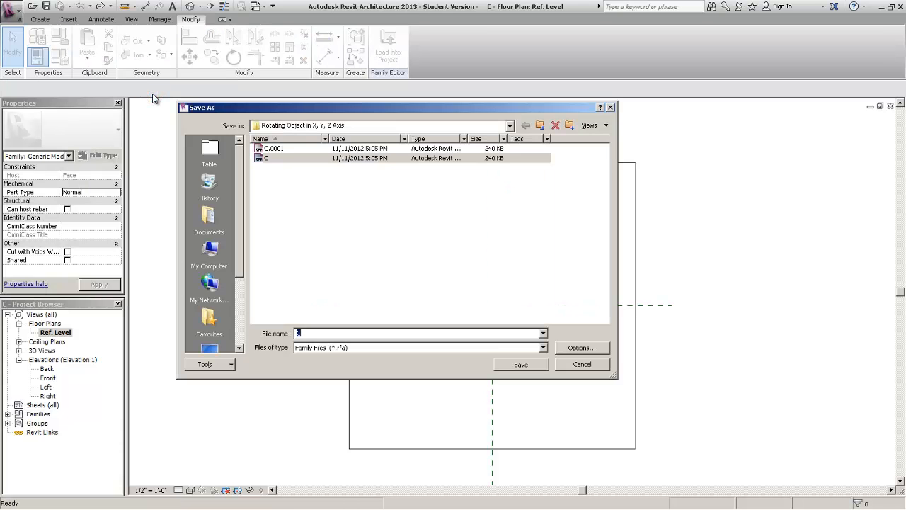
pyautogui.write('C')
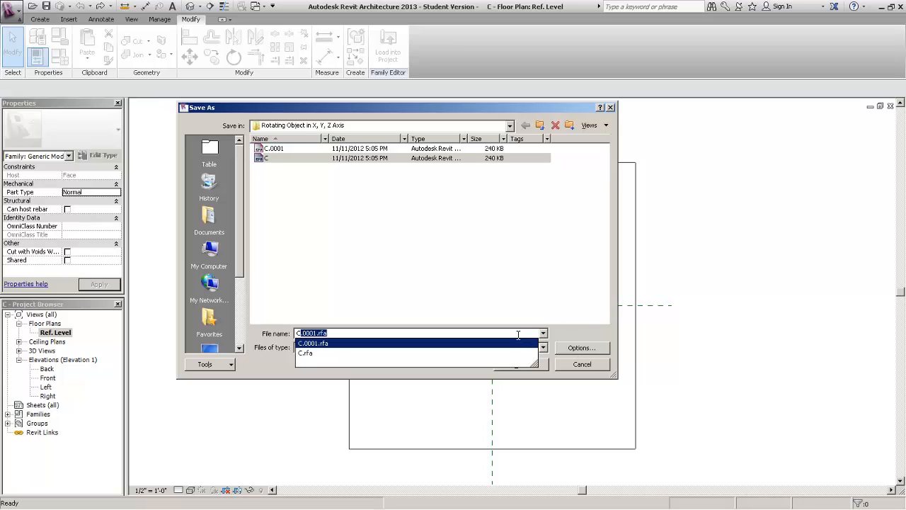
pyautogui.press('BackSpace')
pyautogui.click(545, 364)
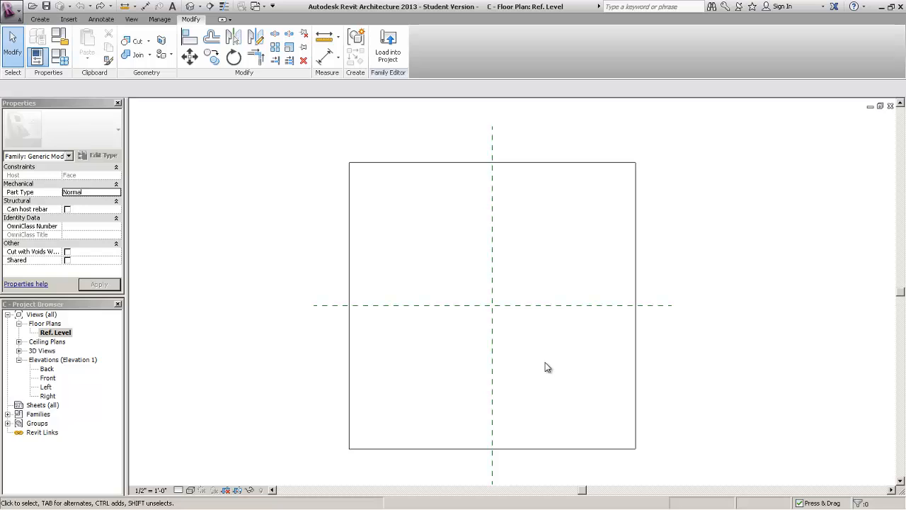
# Open the Front elevation view of the family.
pyautogui.click(48, 378)
pyautogui.rightClick(47, 377)
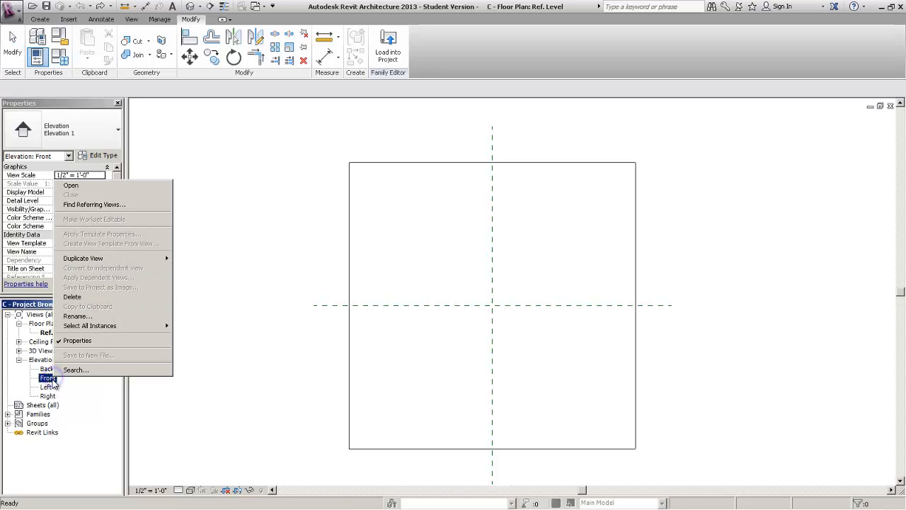
pyautogui.click(112, 186)
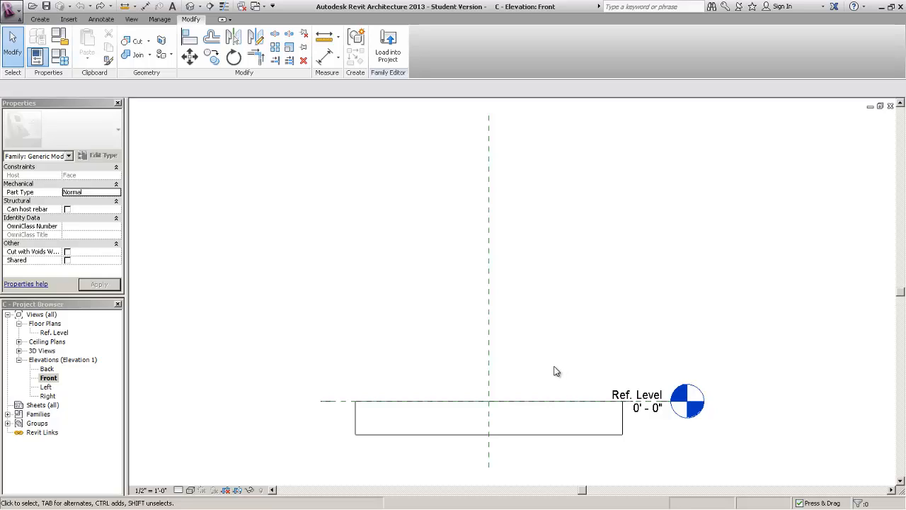
# Move the Ref. Level line horizontally to the right until it is clear of the host extrusion.
pyautogui.click(350, 407)
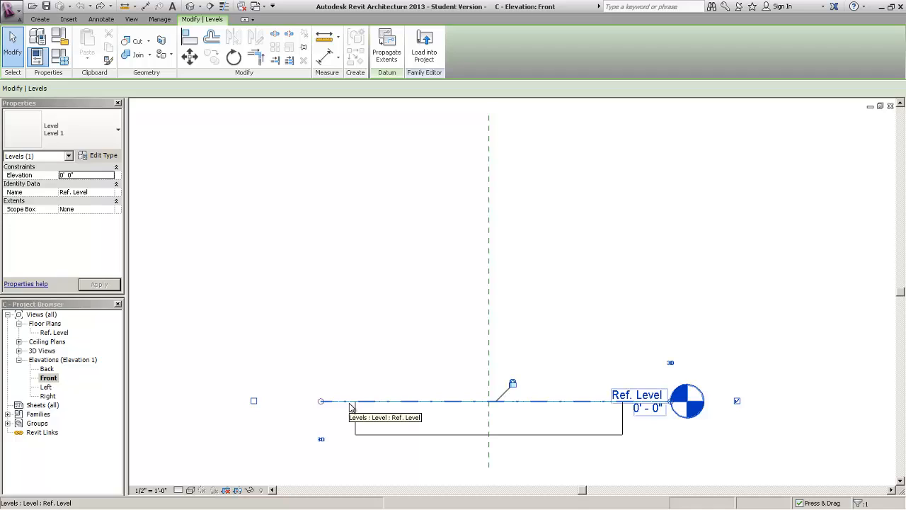
pyautogui.click(189, 58)
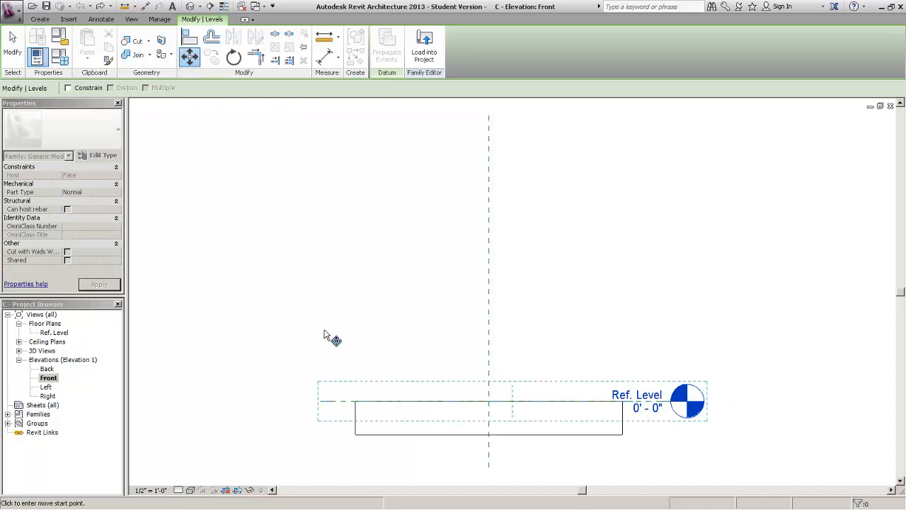
pyautogui.click(321, 404)
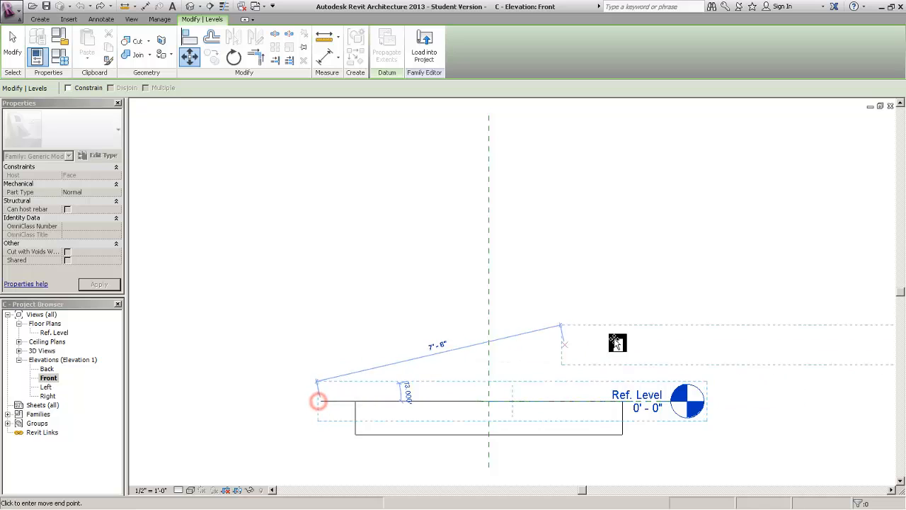
pyautogui.click(719, 401)
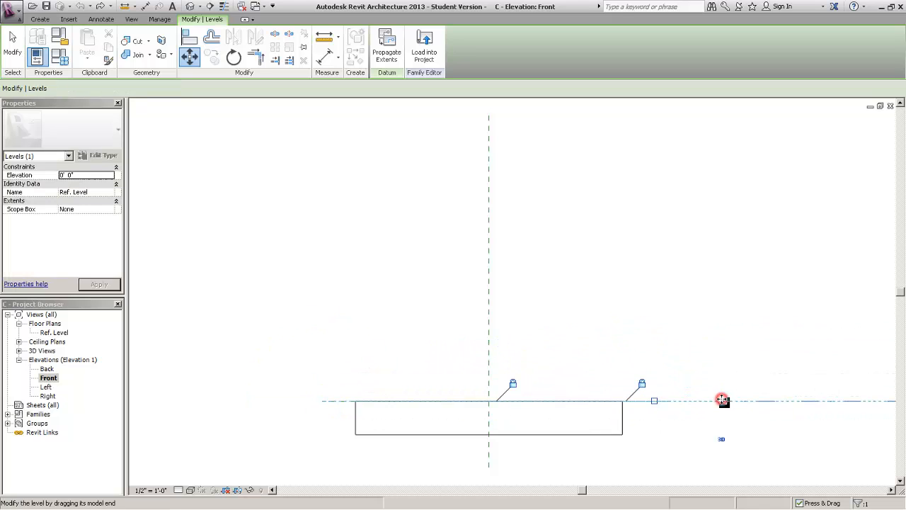
pyautogui.click(646, 321)
pyautogui.scroll(-2, 646, 342)
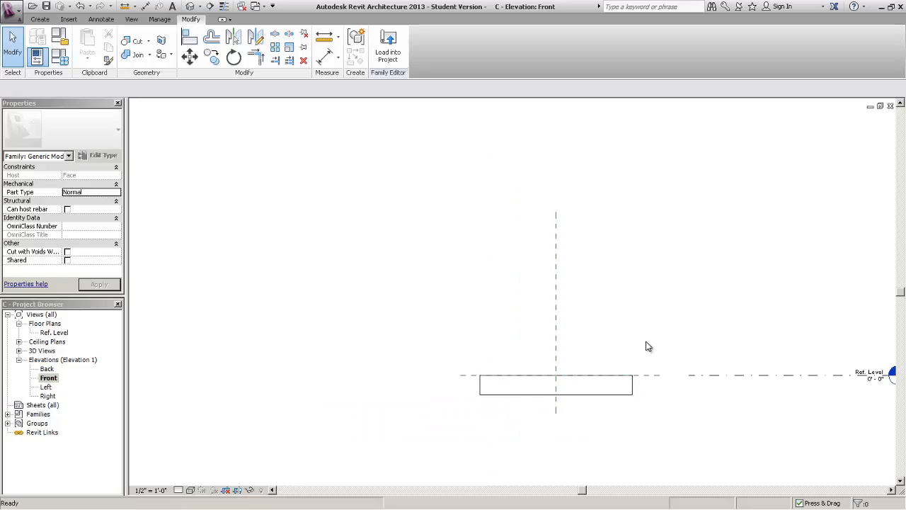
pyautogui.middleClick(646, 342)
pyautogui.middleClick(646, 342)
pyautogui.click(647, 342)
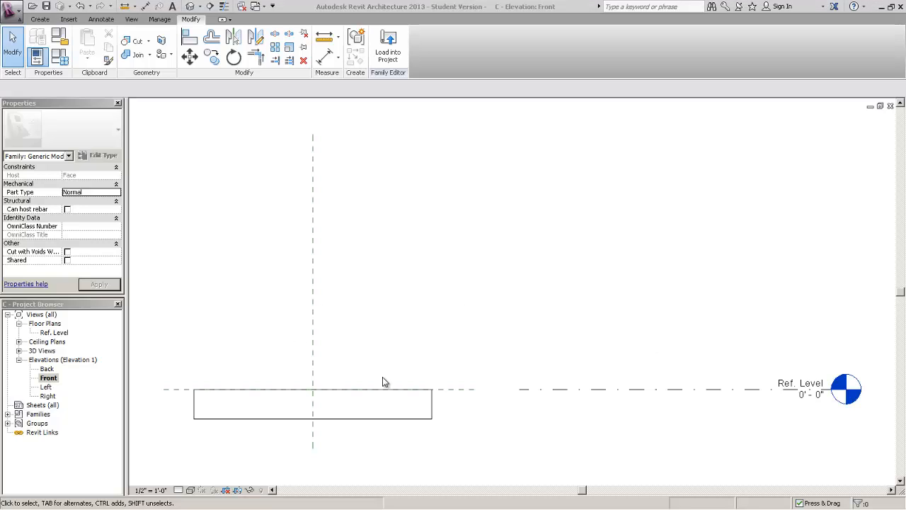
pyautogui.click(394, 357)
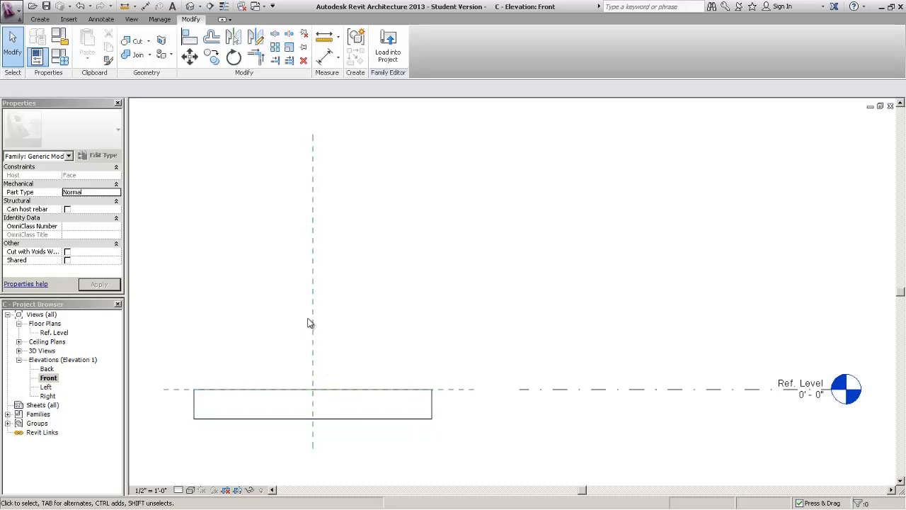
# Draw a reference line about 1'-0" long at 45° from the intersection of the two reference planes on the host's top edge.
pyautogui.click(41, 20)
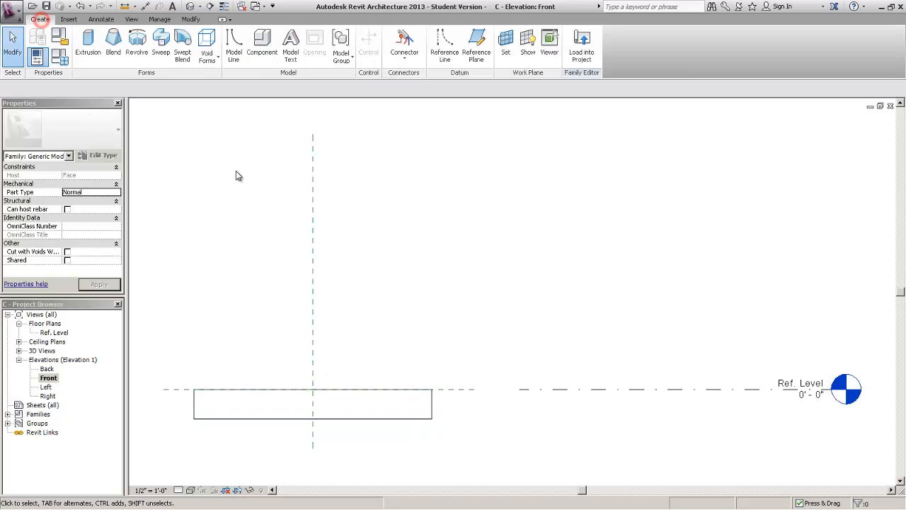
pyautogui.click(445, 55)
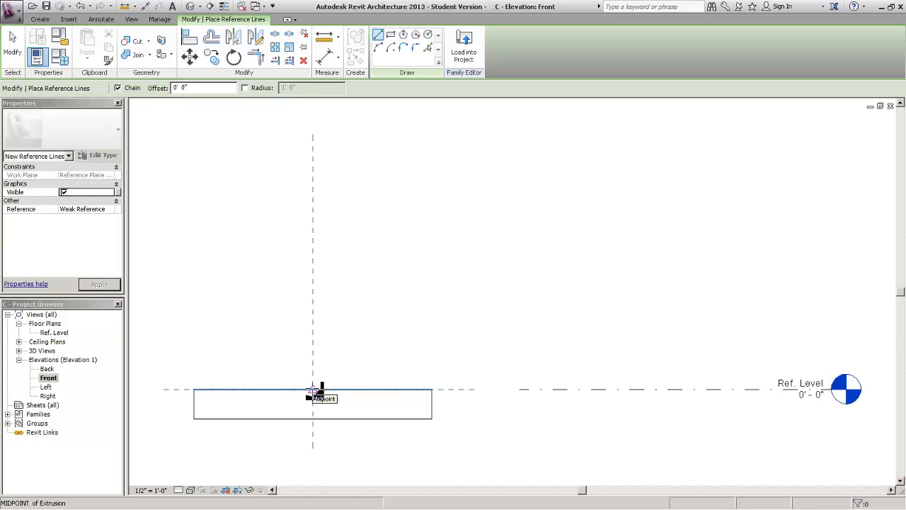
pyautogui.click(312, 389)
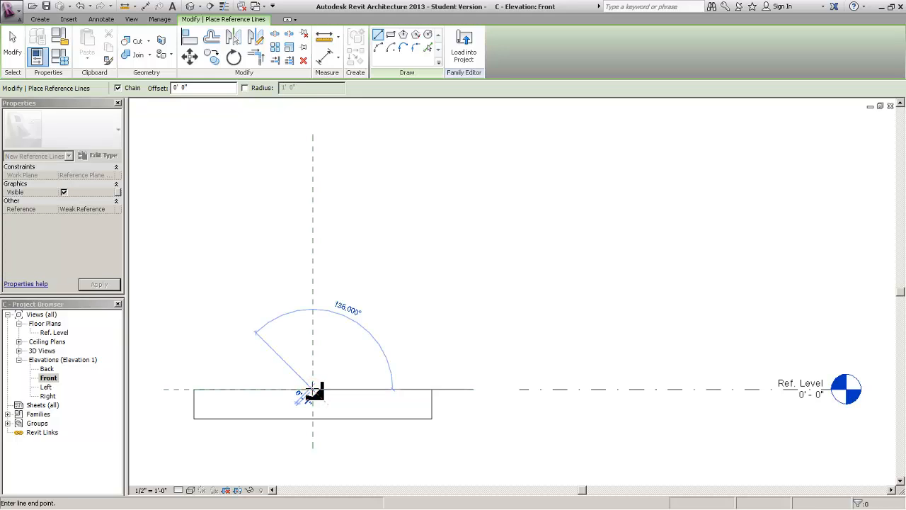
pyautogui.scroll(3, 312, 389)
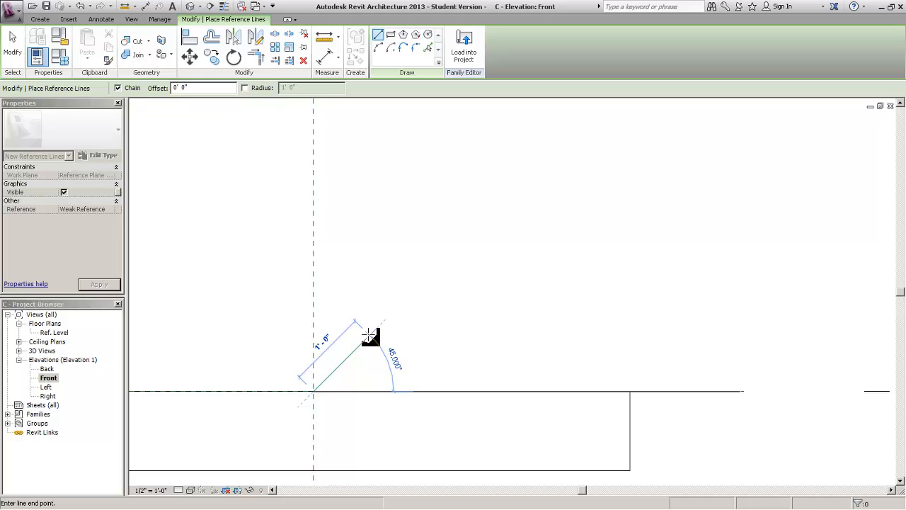
pyautogui.click(368, 335)
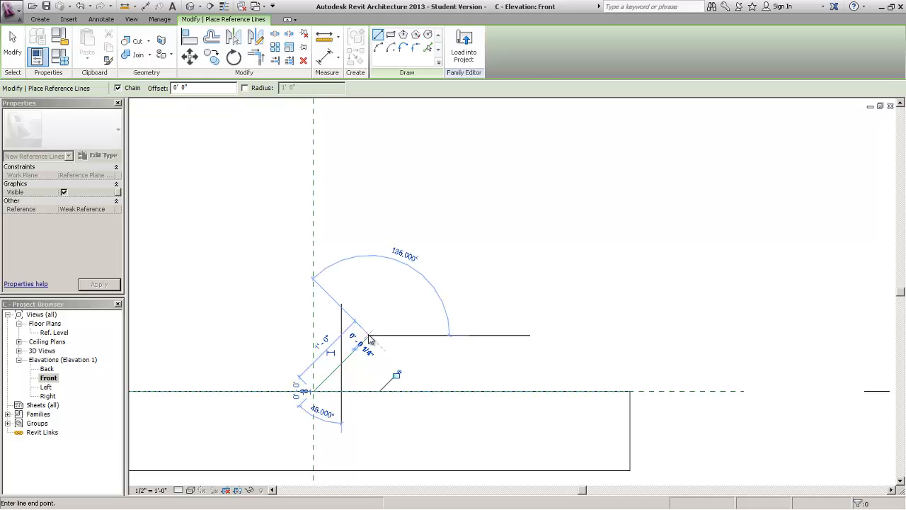
pyautogui.press('Escape')
pyautogui.press('Escape')
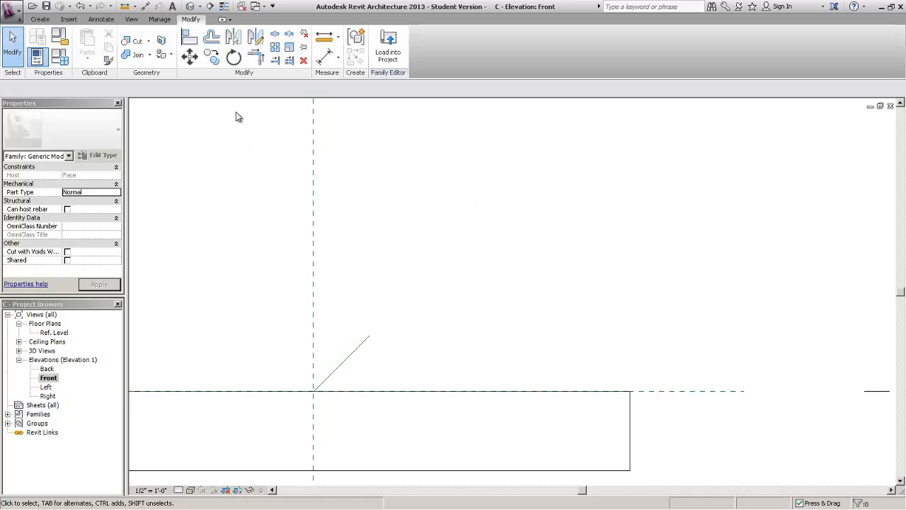
# Align the lower endpoint of the angled reference line to the horizontal reference plane and lock the alignment.
pyautogui.click(189, 40)
pyautogui.click(189, 39)
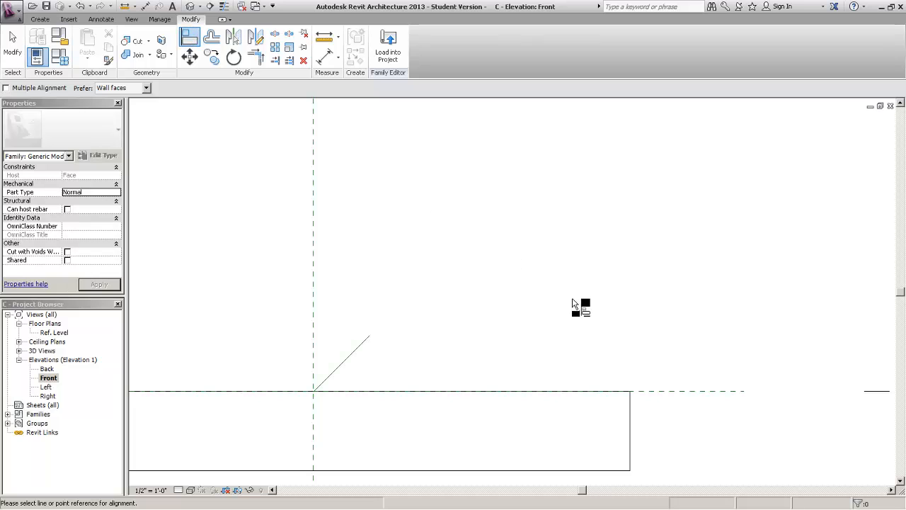
pyautogui.click(659, 391)
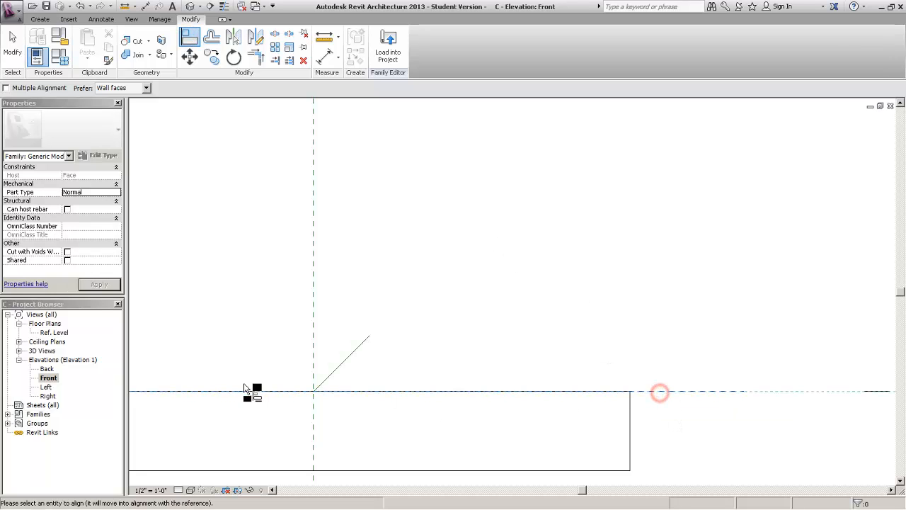
pyautogui.click(315, 393)
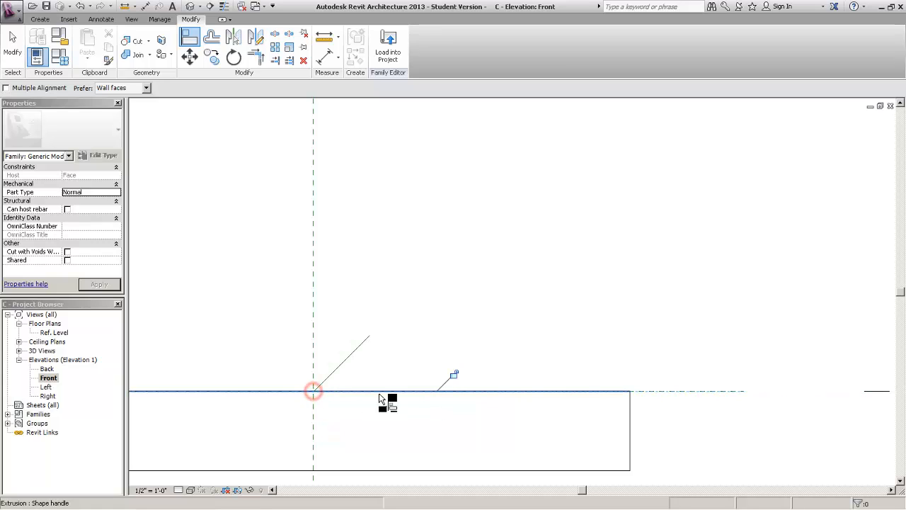
pyautogui.click(454, 375)
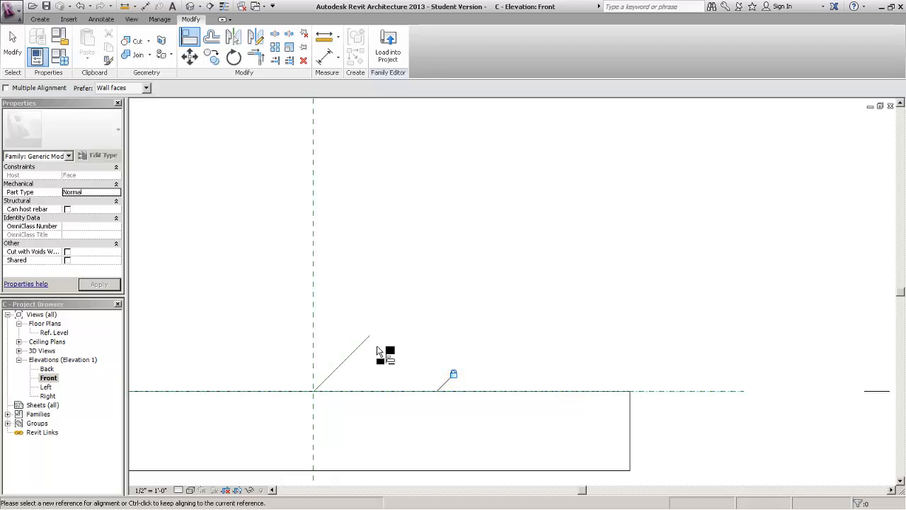
# Align the lower endpoint of the angled reference line to the vertical reference plane and lock the alignment.
pyautogui.click(314, 349)
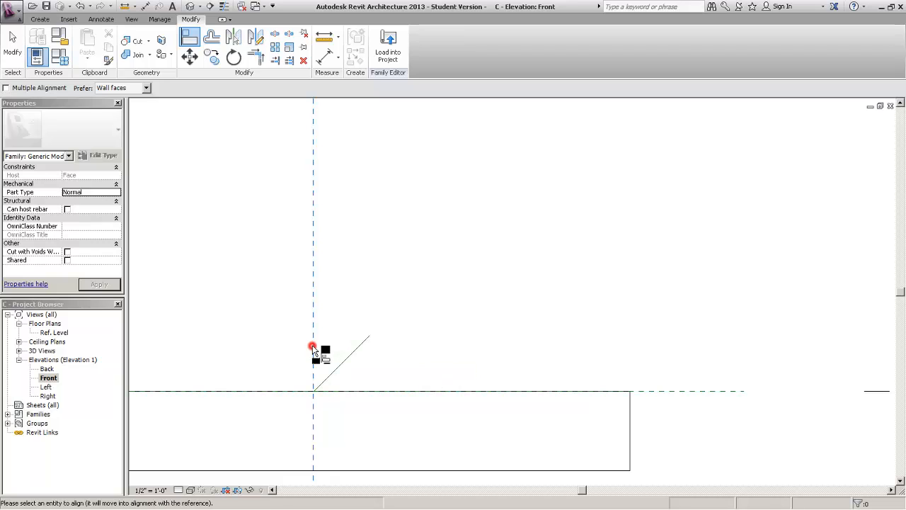
pyautogui.click(314, 392)
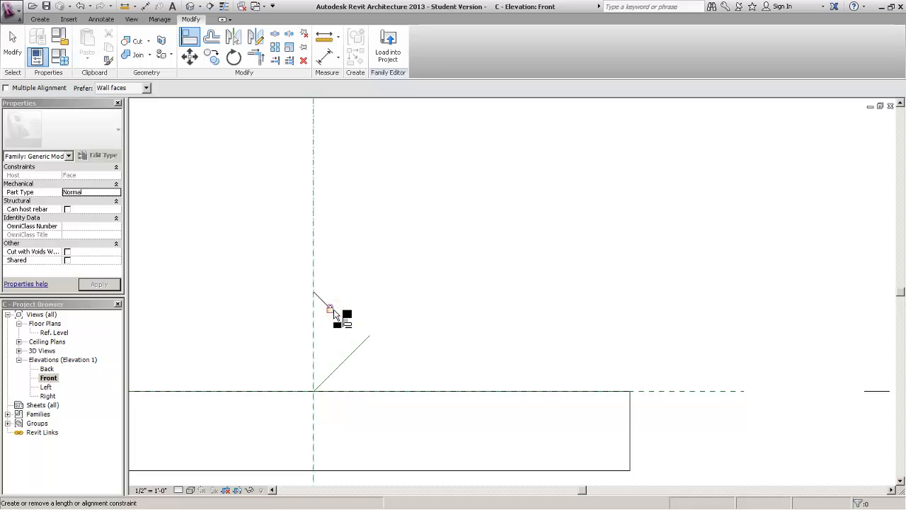
pyautogui.press('Escape')
pyautogui.press('Escape')
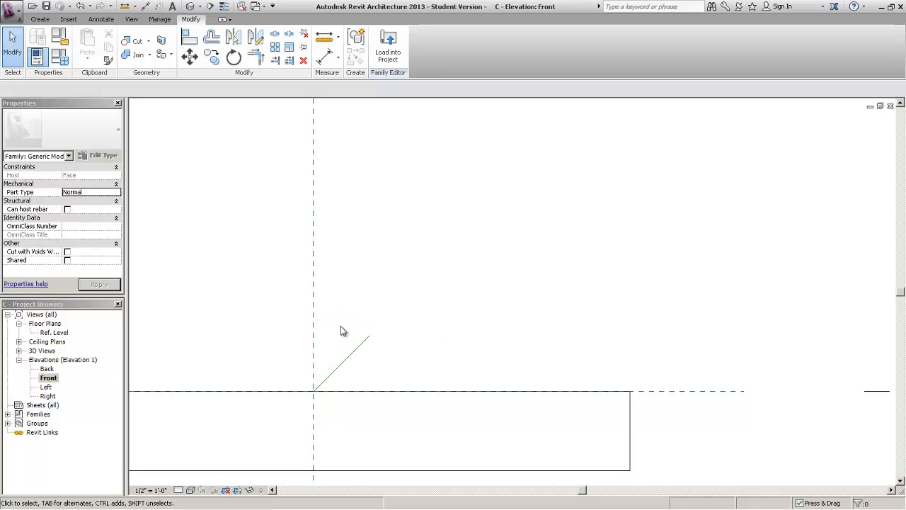
# Draw a short reference line about 1" long from the angled reference line's lower endpoint, perpendicular to it and sloping downward.
pyautogui.moveTo(351, 329); pyautogui.dragTo(437, 292, button='middle')
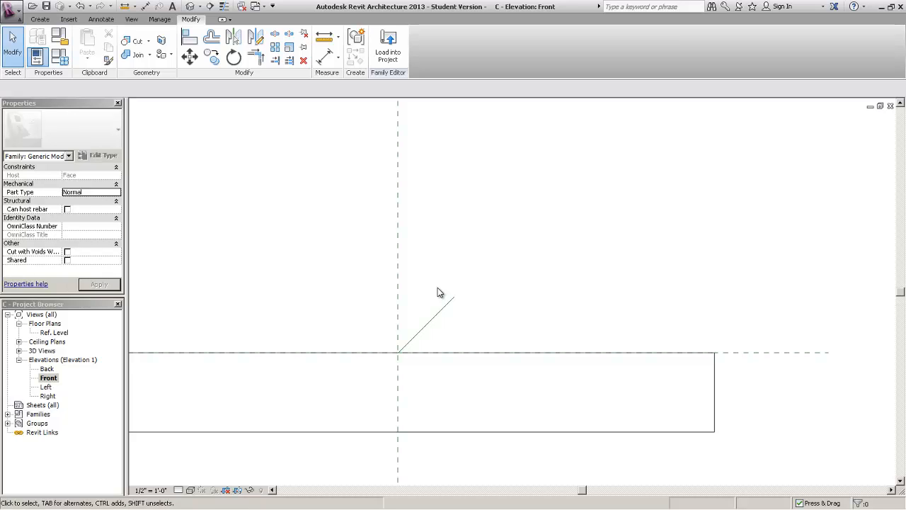
pyautogui.click(419, 334)
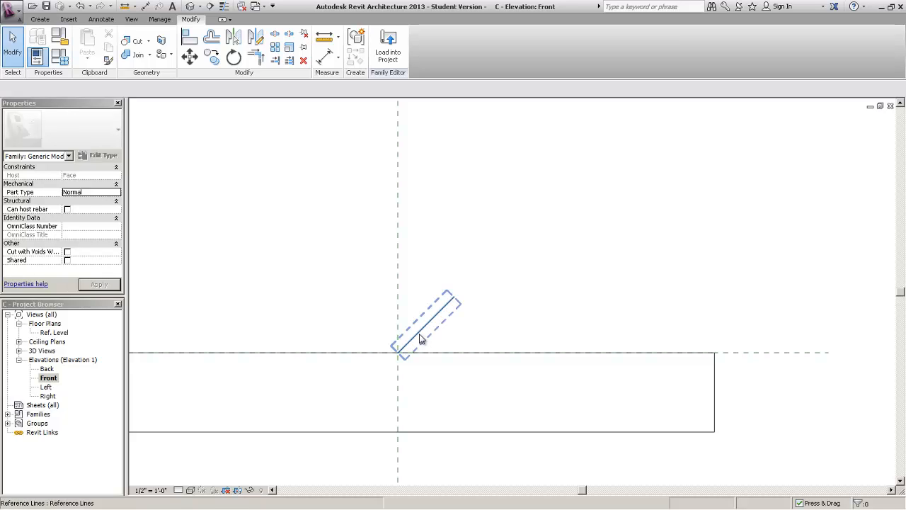
pyautogui.press('Escape')
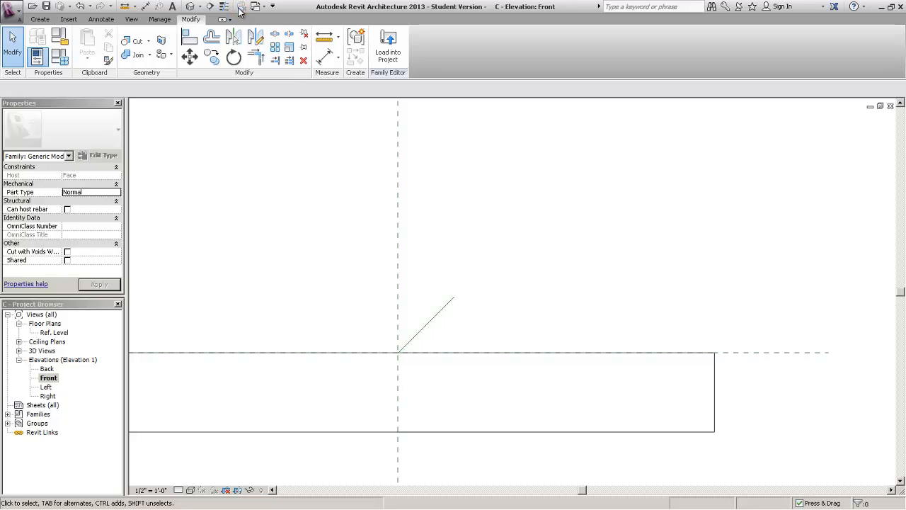
pyautogui.click(41, 20)
pyautogui.click(438, 49)
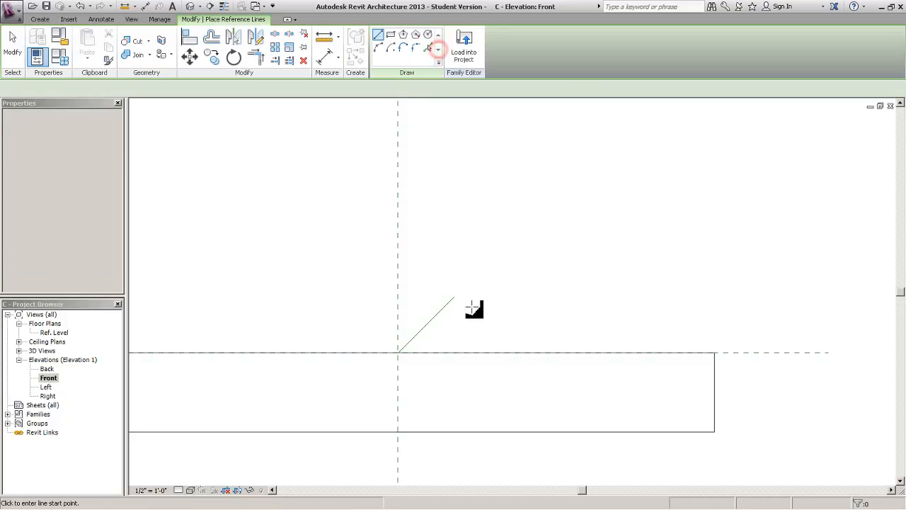
pyautogui.scroll(2, 463, 389)
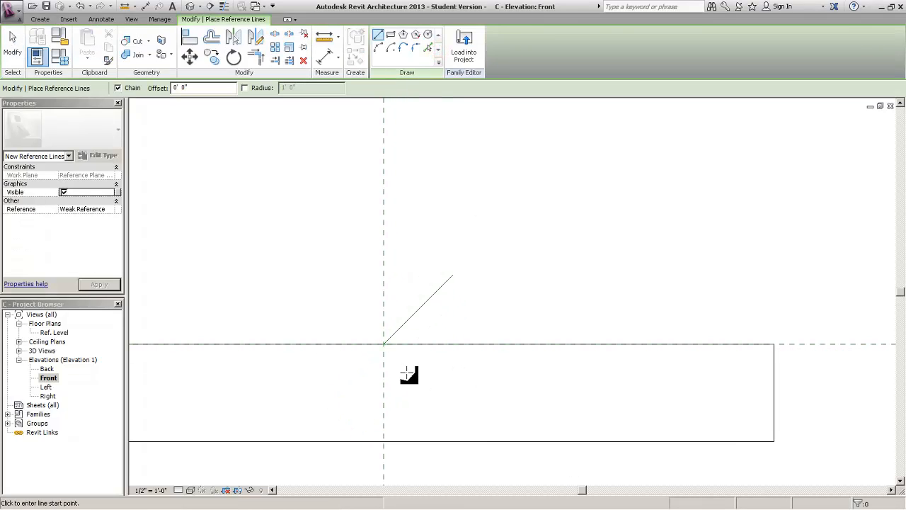
pyautogui.click(385, 344)
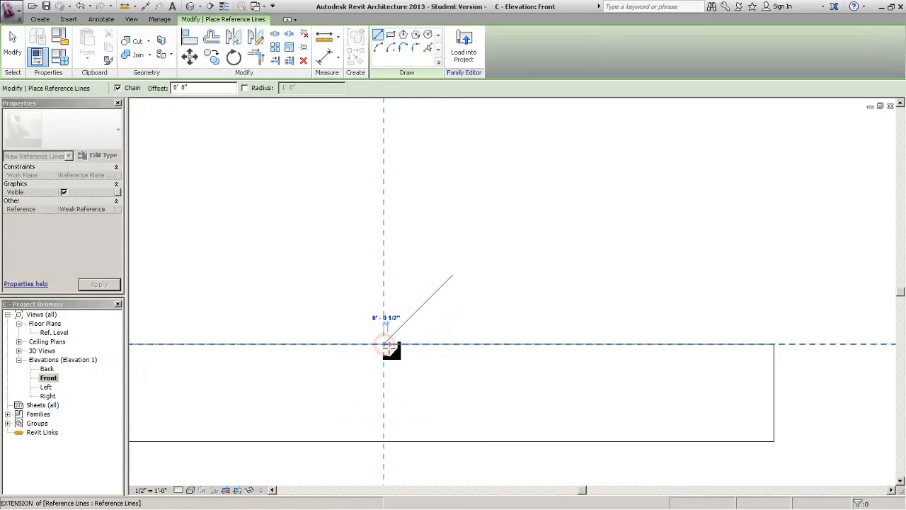
pyautogui.click(387, 346)
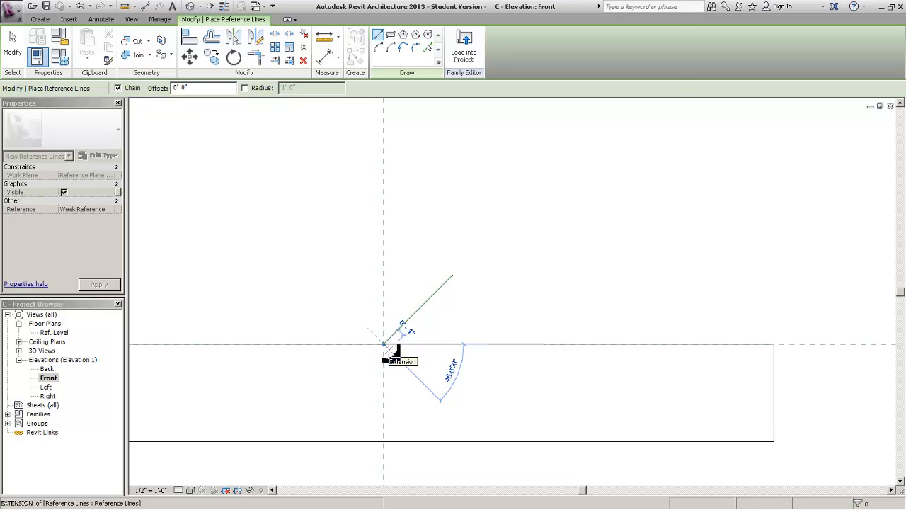
pyautogui.click(388, 350)
pyautogui.press('Escape')
pyautogui.press('Escape')
# Extend the short perpendicular reference line through the intersection to the other side of the angled line, about 2" long overall.
pyautogui.click(389, 350)
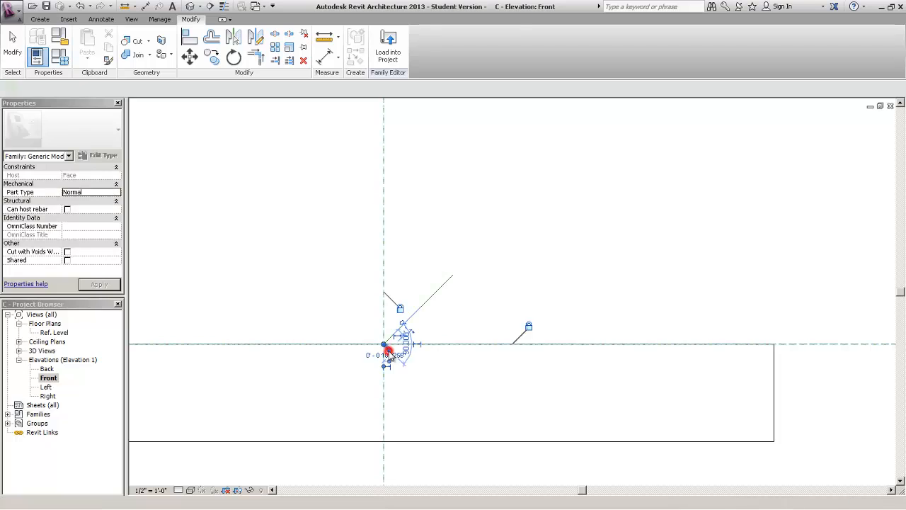
pyautogui.scroll(2, 389, 351)
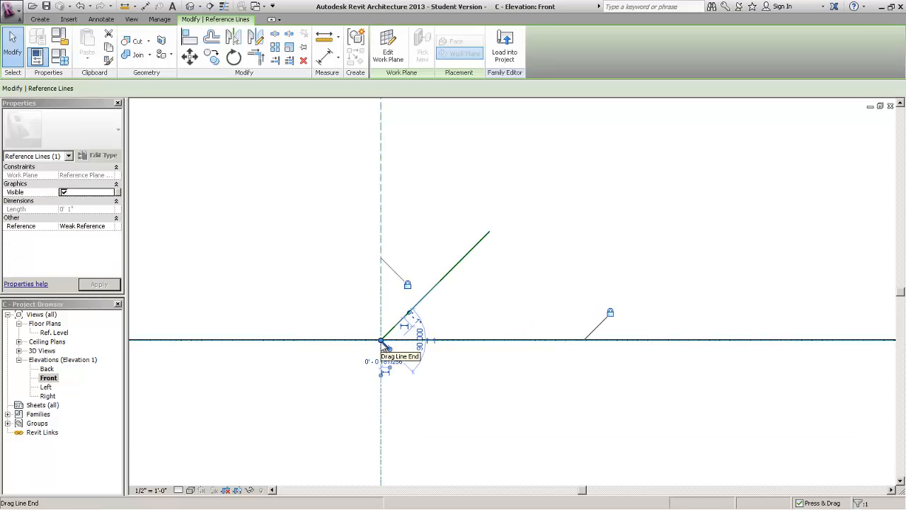
pyautogui.moveTo(382, 343); pyautogui.dragTo(373, 333)
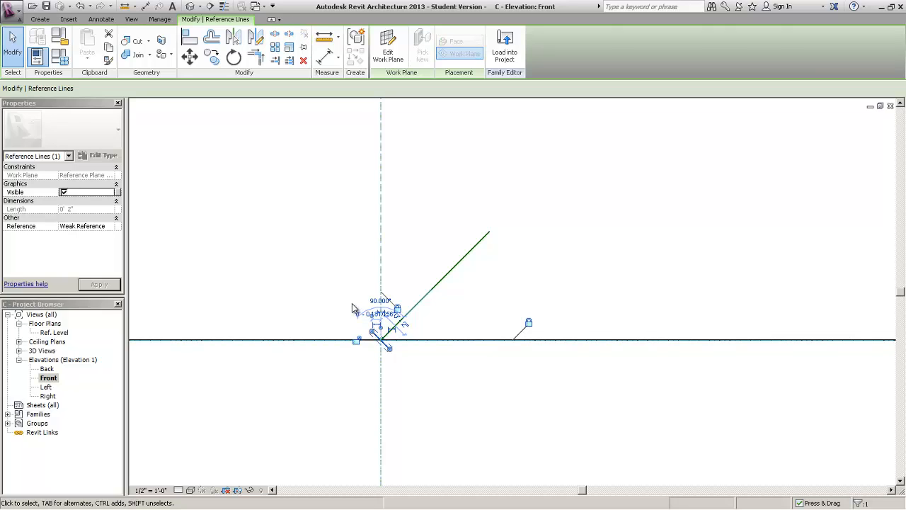
pyautogui.click(281, 234)
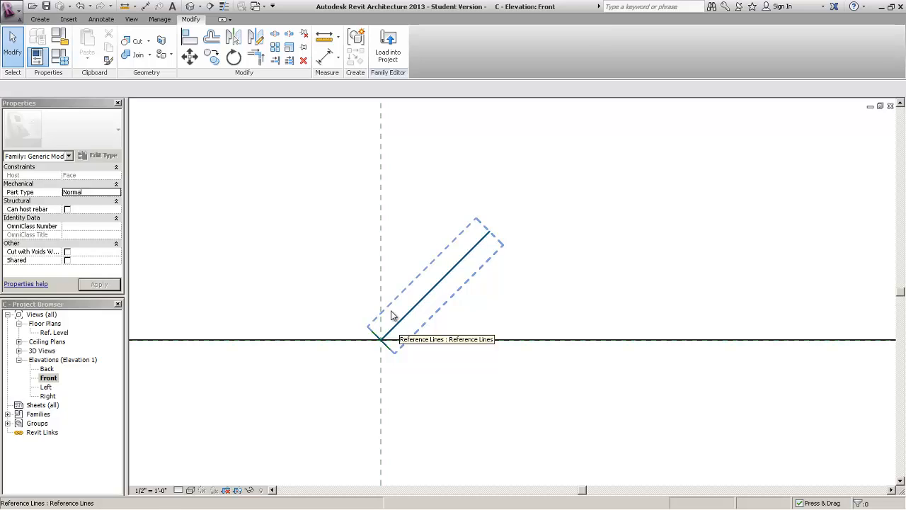
# Place a continuous aligned dimension from one end of the short reference line through the angled reference line to its other end.
pyautogui.click(92, 22)
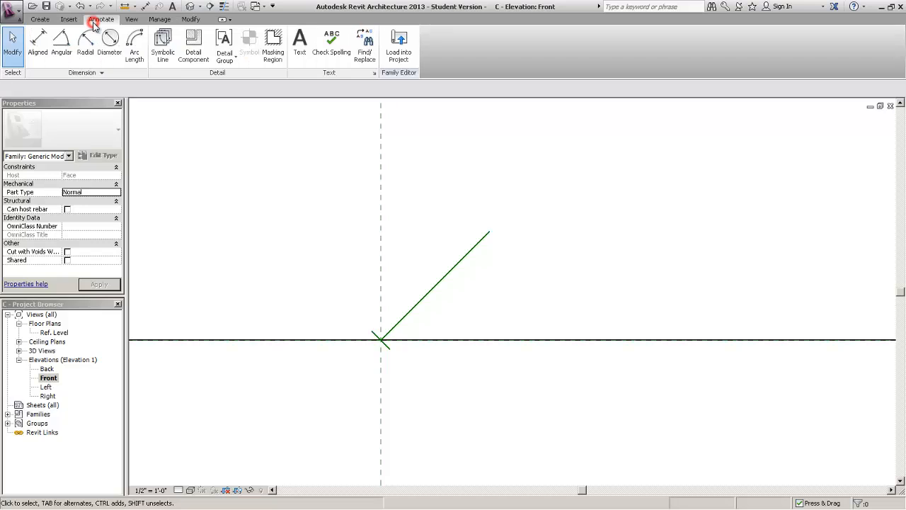
pyautogui.click(39, 44)
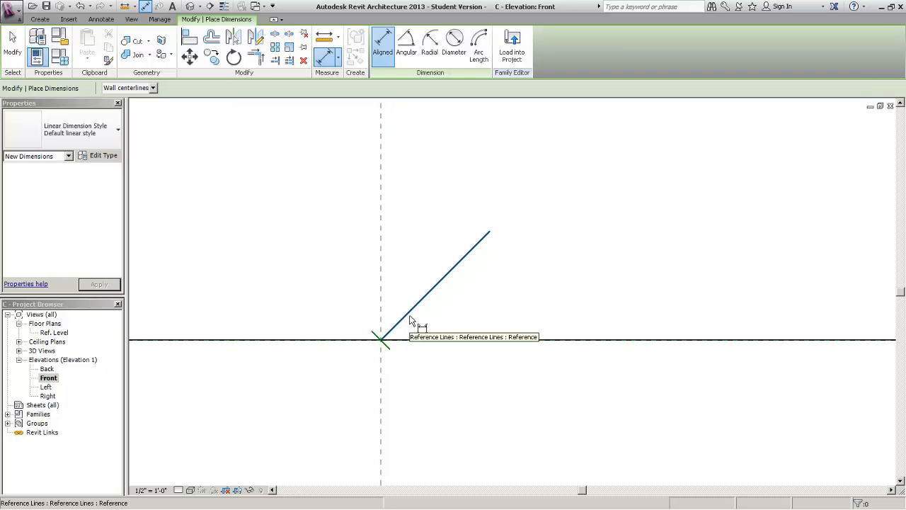
pyautogui.click(409, 320)
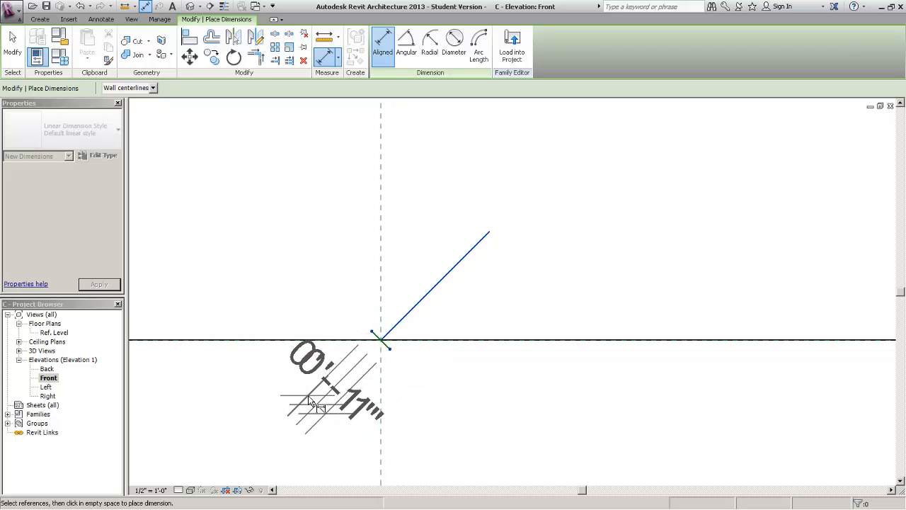
pyautogui.click(308, 396)
pyautogui.moveTo(347, 390); pyautogui.dragTo(498, 259, button='middle')
pyautogui.scroll(-1, 489, 269)
pyautogui.scroll(2, 490, 275)
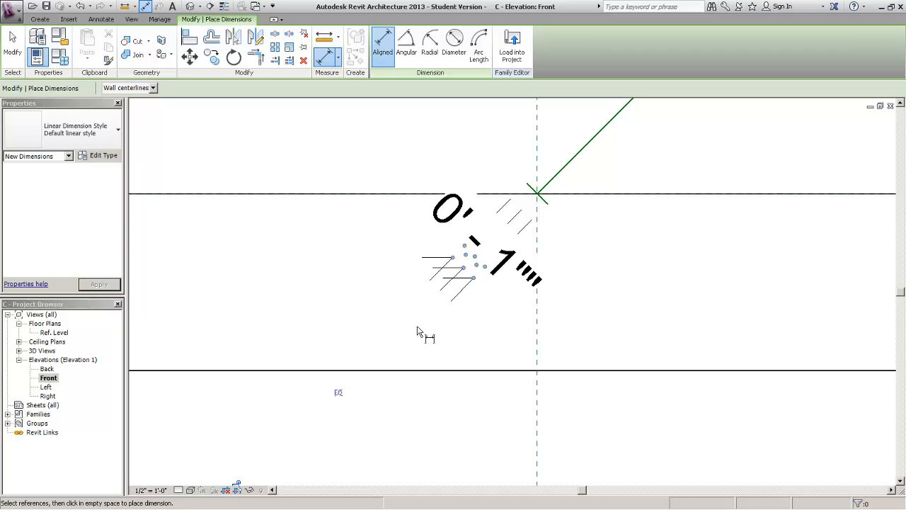
# Set the view scale to 1 1/2" = 1'-0".
pyautogui.click(153, 491)
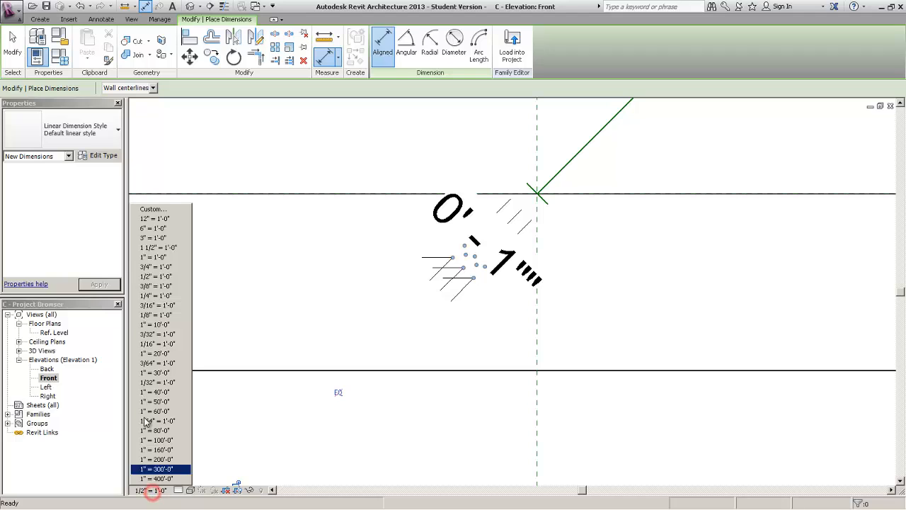
pyautogui.click(175, 247)
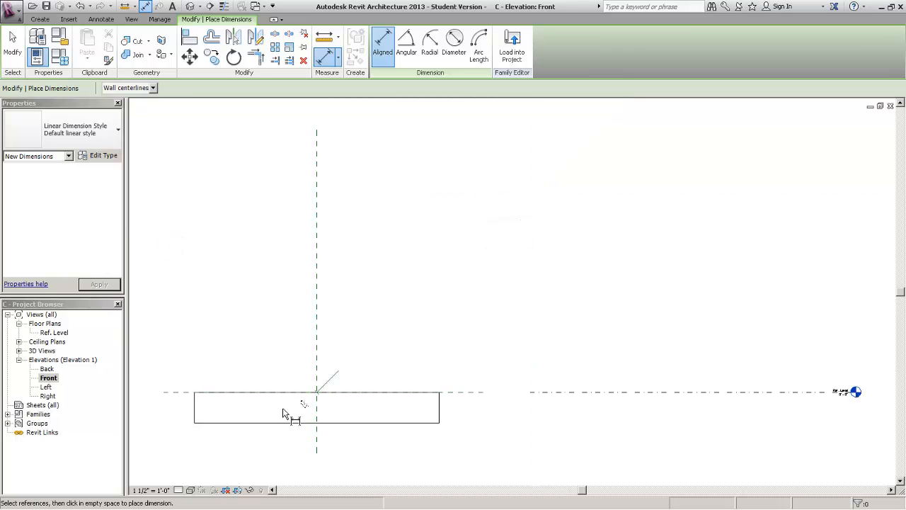
pyautogui.scroll(5, 282, 413)
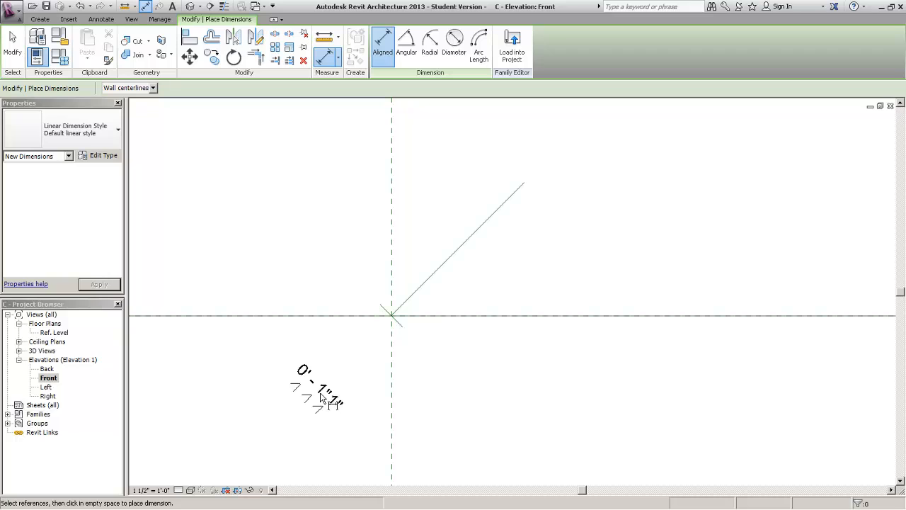
# Constrain the two segments of the continuous dimension to be equal.
pyautogui.press('Escape')
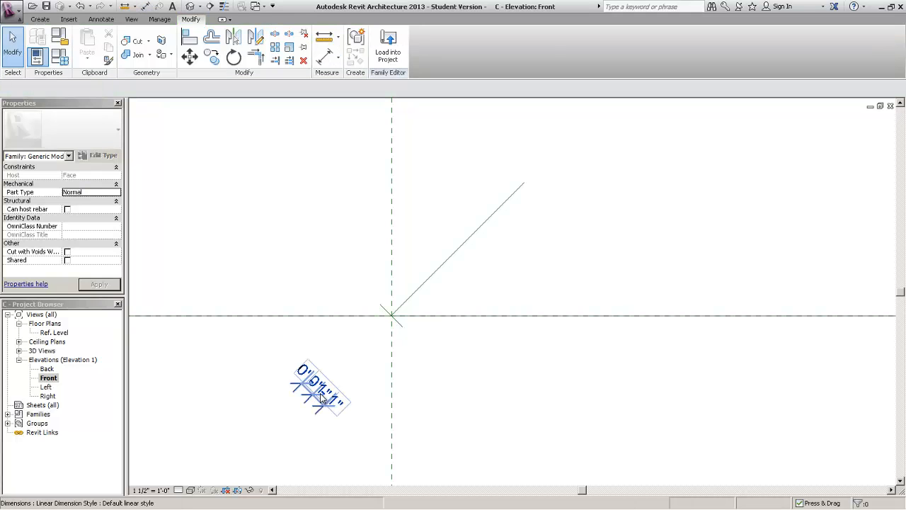
pyautogui.click(324, 397)
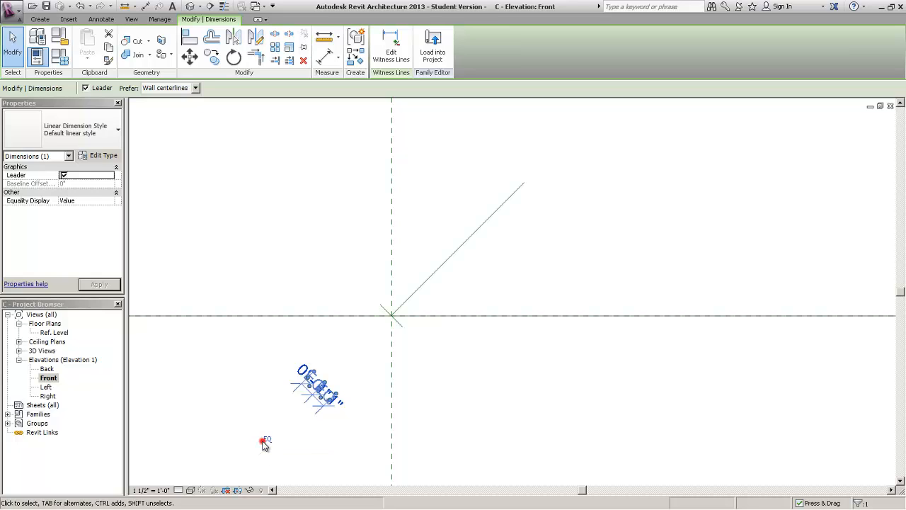
pyautogui.click(266, 441)
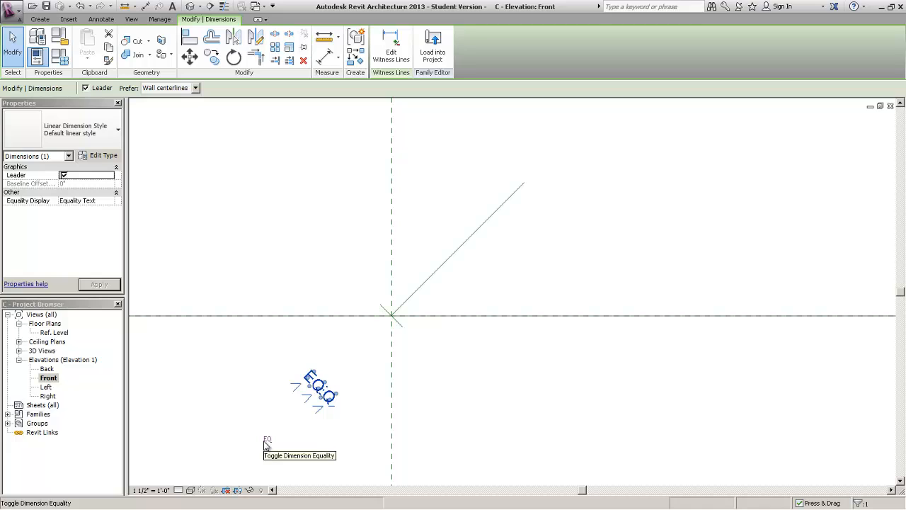
pyautogui.click(240, 158)
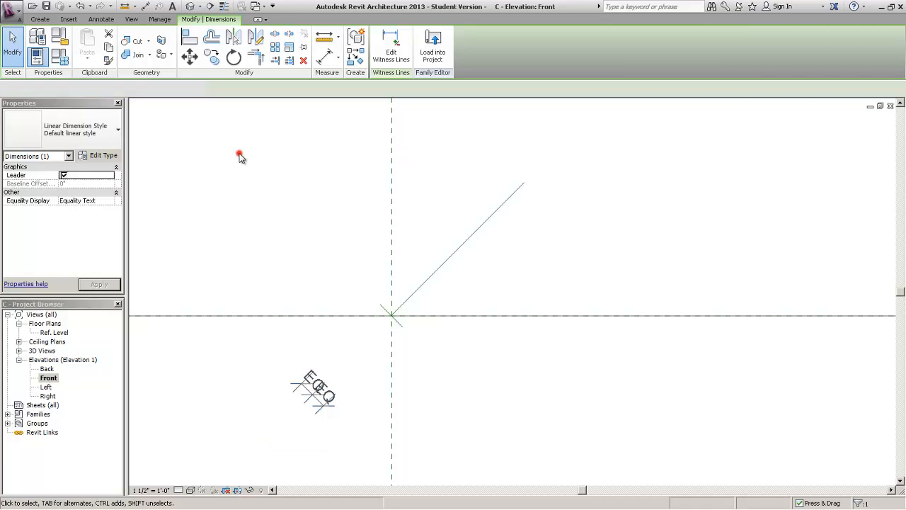
# Add an aligned dimension between the angled reference line and the upper end of the short reference line, beyond the EQ dimension.
pyautogui.click(95, 20)
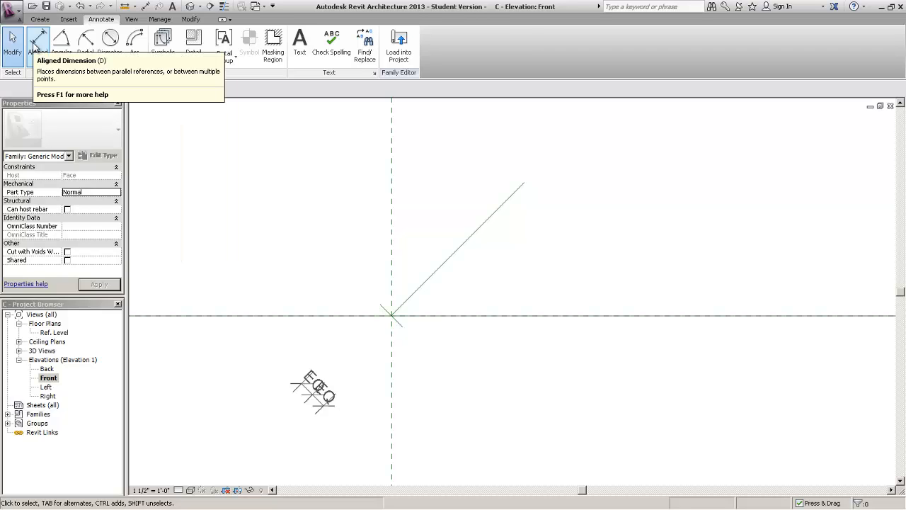
pyautogui.click(34, 46)
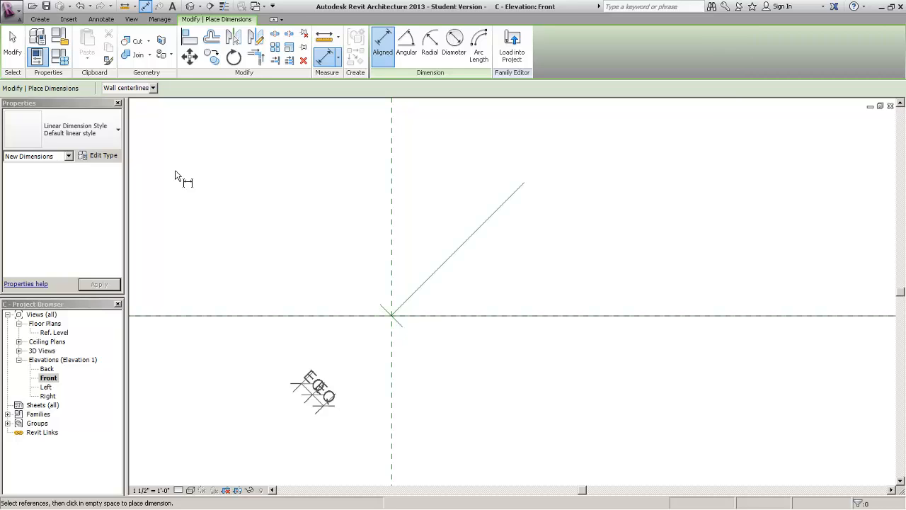
pyautogui.click(420, 295)
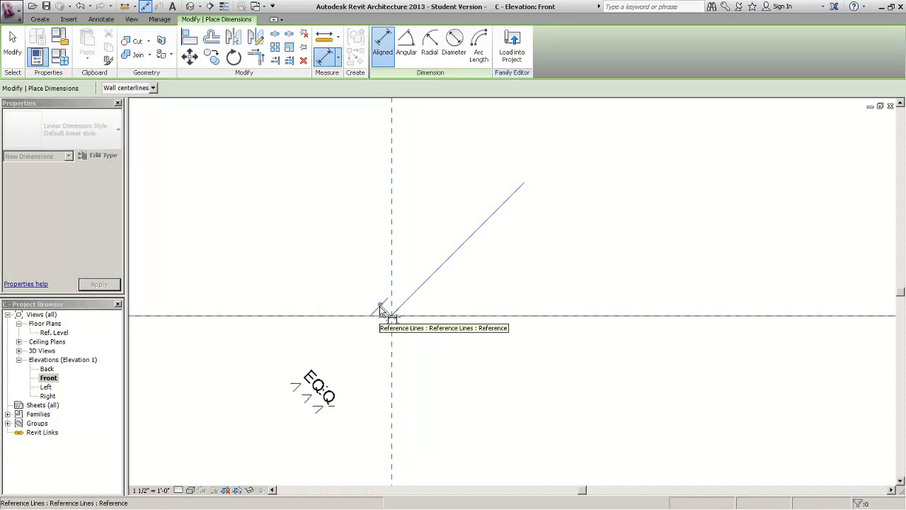
pyautogui.click(379, 309)
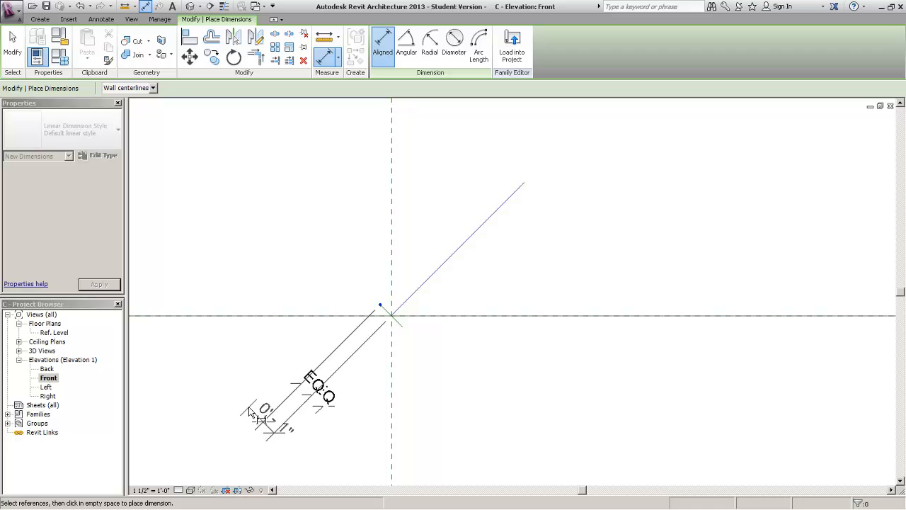
pyautogui.click(263, 407)
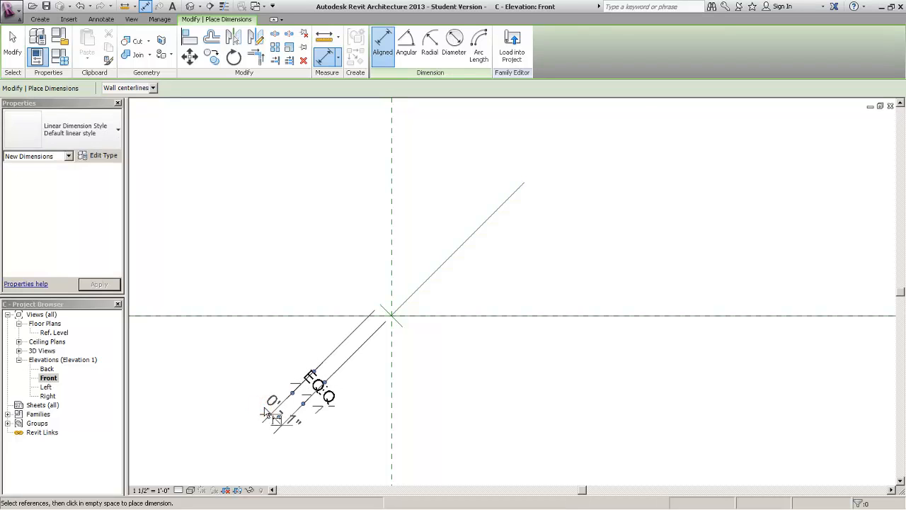
pyautogui.press('Escape')
pyautogui.press('Escape')
# Label the single-segment dimension with a new family type parameter named Radius, grouped under Dimensions.
pyautogui.click(275, 411)
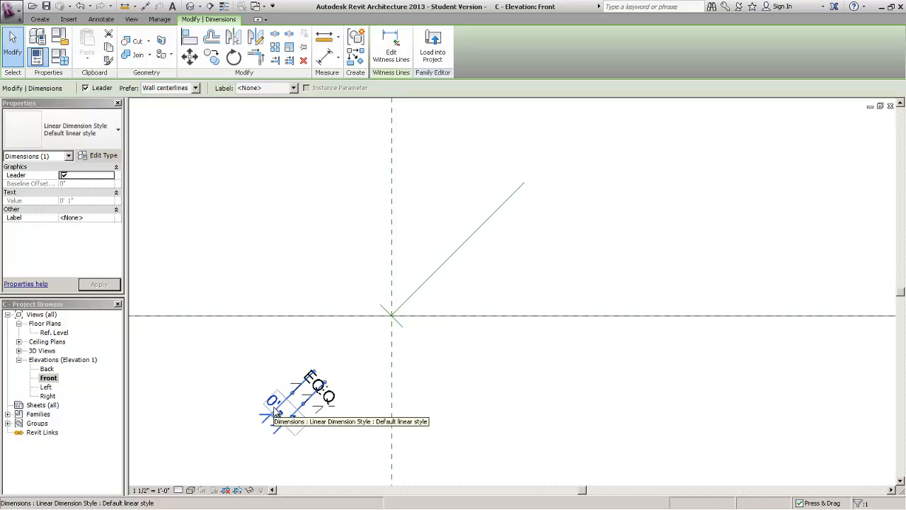
pyautogui.click(252, 90)
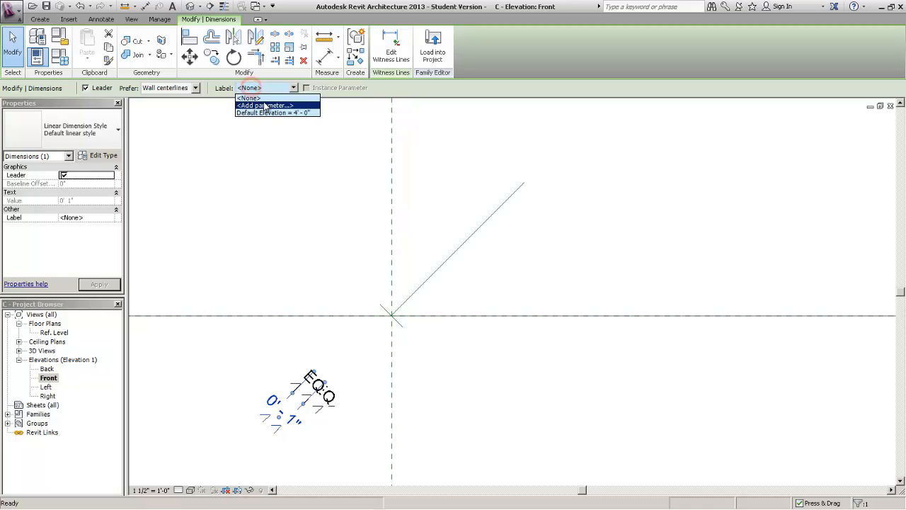
pyautogui.click(263, 101)
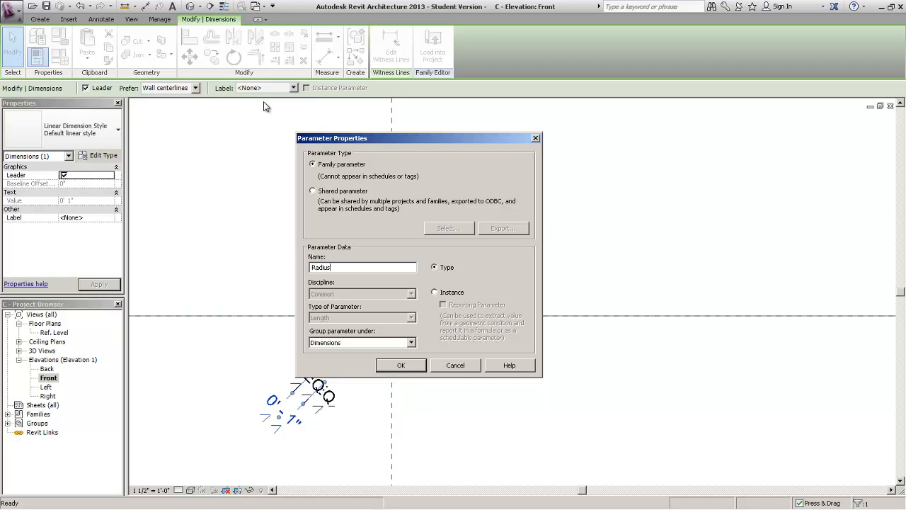
pyautogui.click(406, 368)
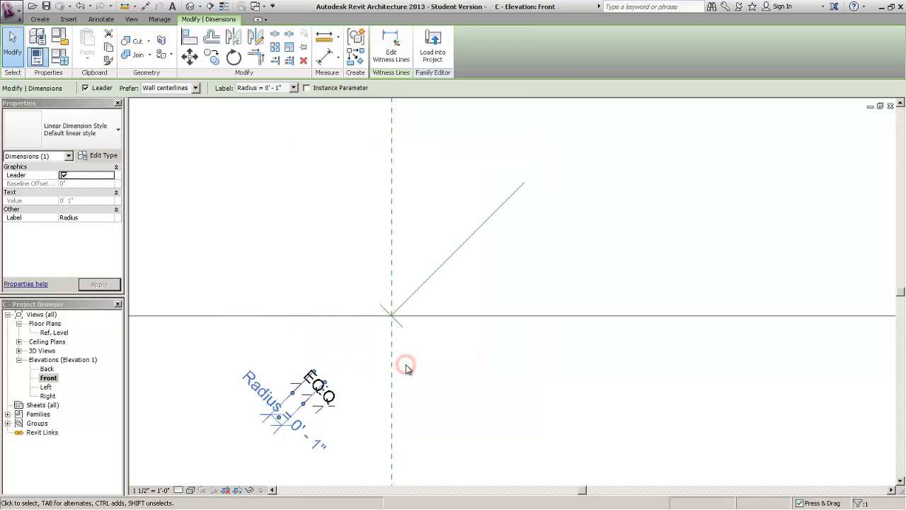
pyautogui.moveTo(418, 367); pyautogui.dragTo(448, 342, button='middle')
pyautogui.click(448, 345)
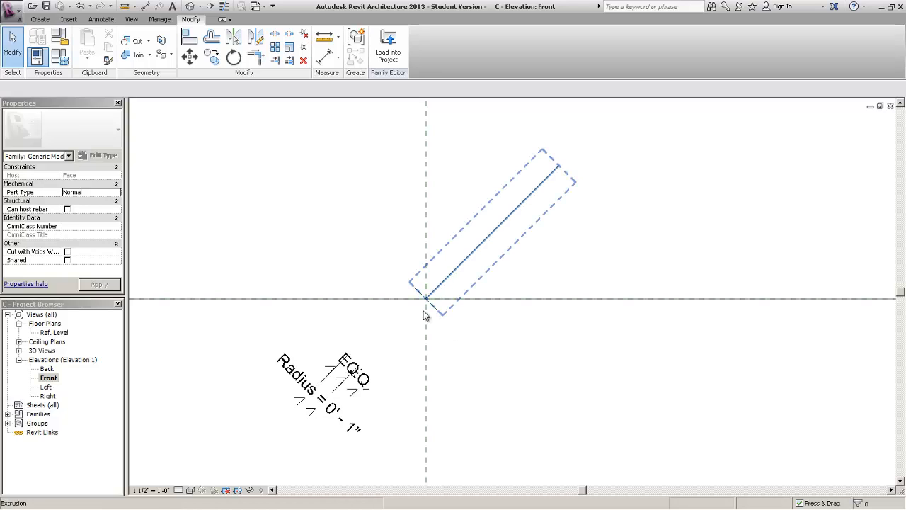
# Add an angular dimension between the angled reference line and the short reference line at its lower end, and lock it.
pyautogui.click(350, 234)
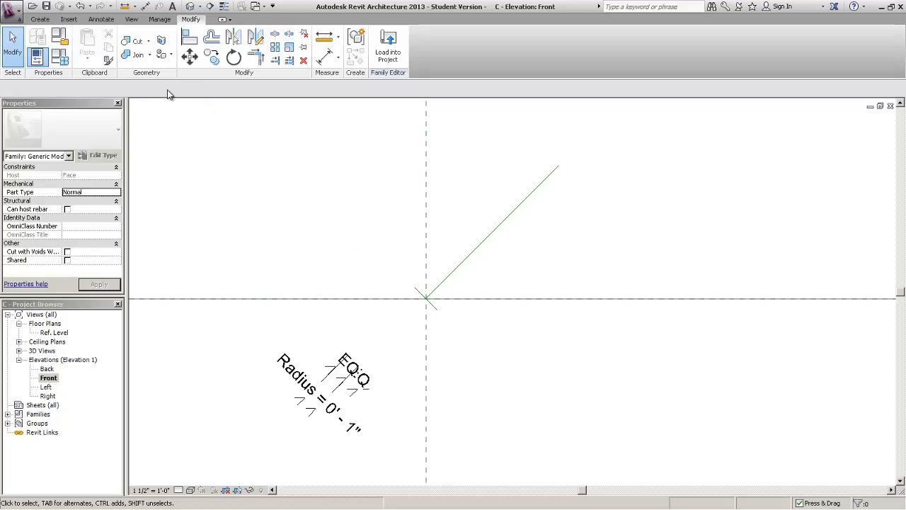
pyautogui.click(100, 19)
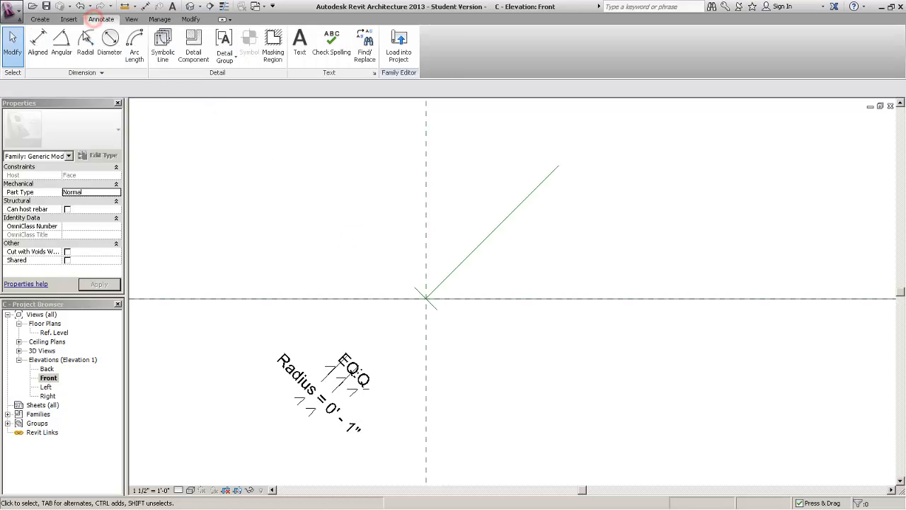
pyautogui.click(63, 52)
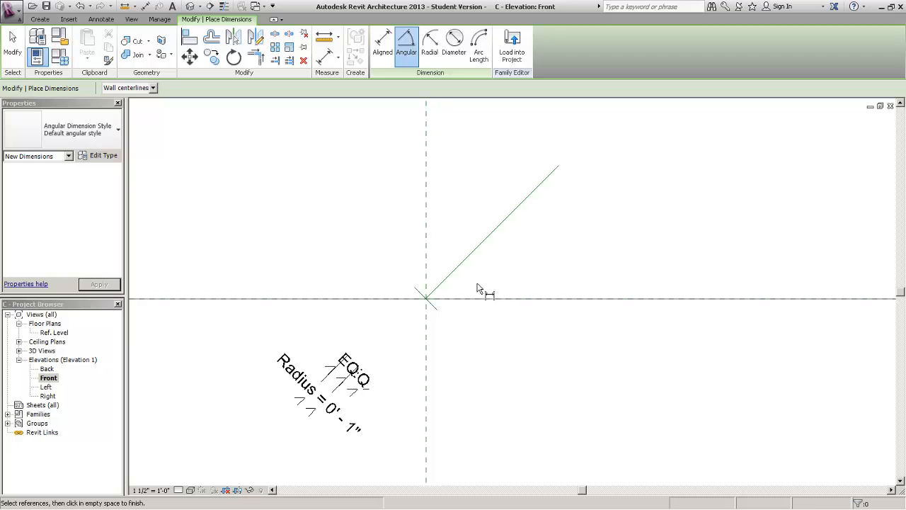
pyautogui.click(452, 273)
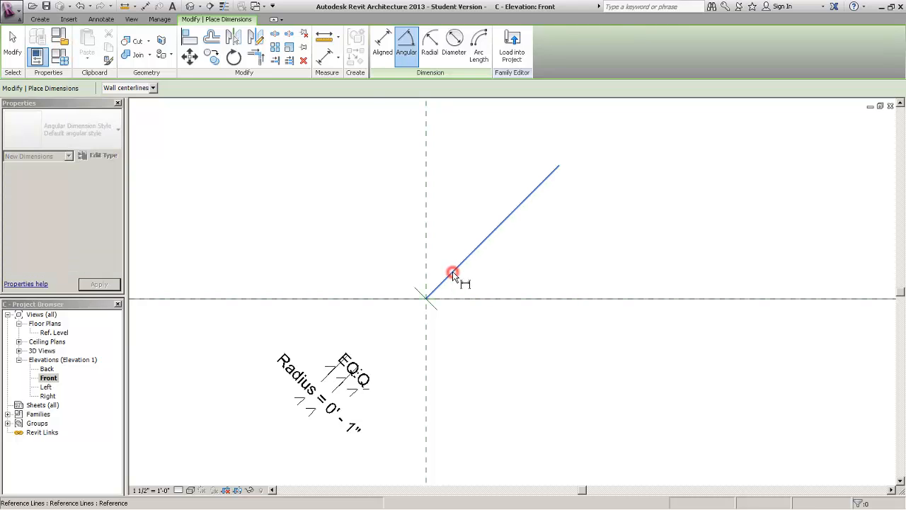
pyautogui.click(435, 310)
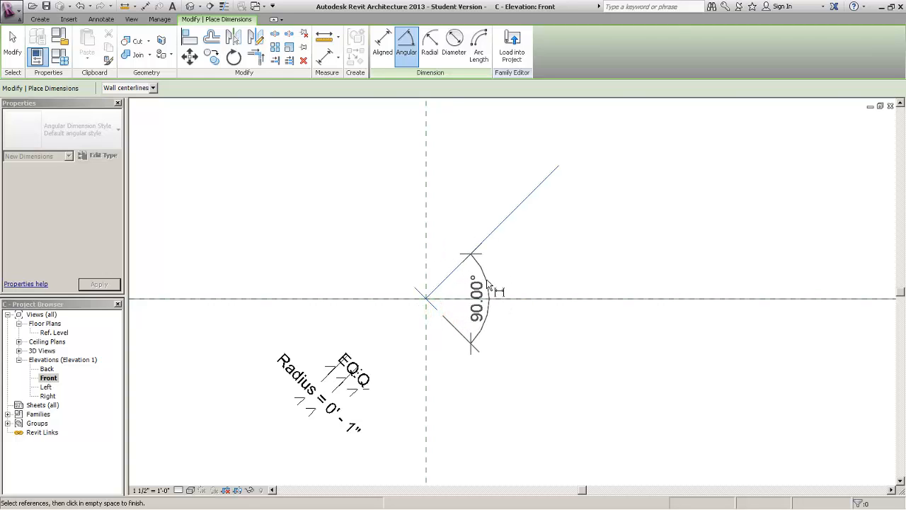
pyautogui.click(487, 283)
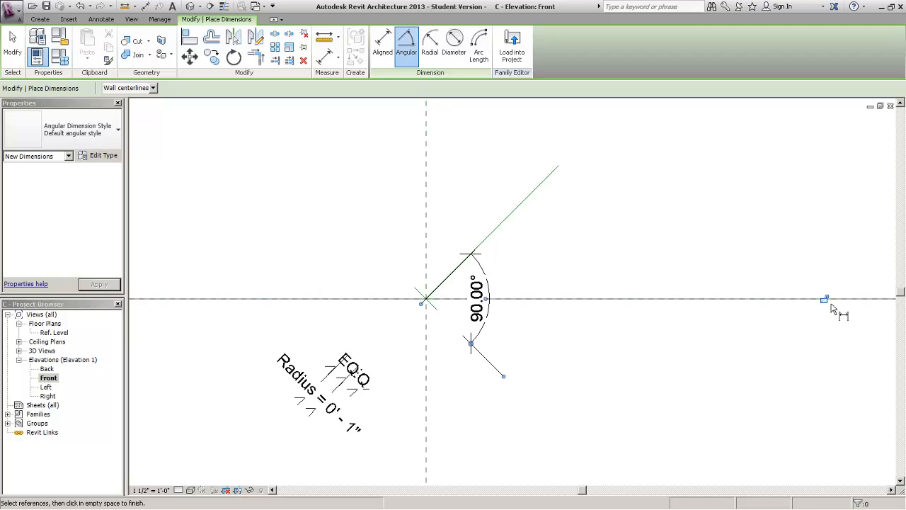
pyautogui.click(826, 298)
pyautogui.press('Escape')
pyautogui.press('Escape')
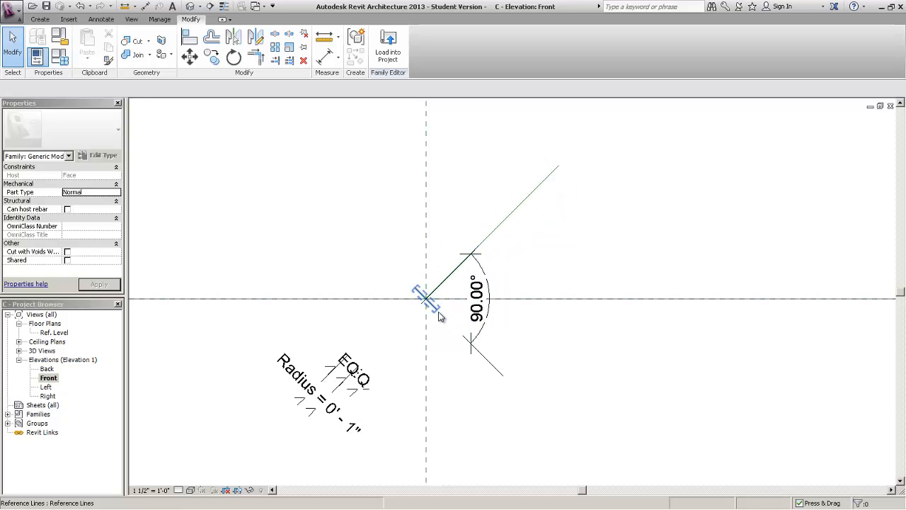
# Copy the short reference line from the angled reference line's lower endpoint to its upper endpoint.
pyautogui.click(438, 314)
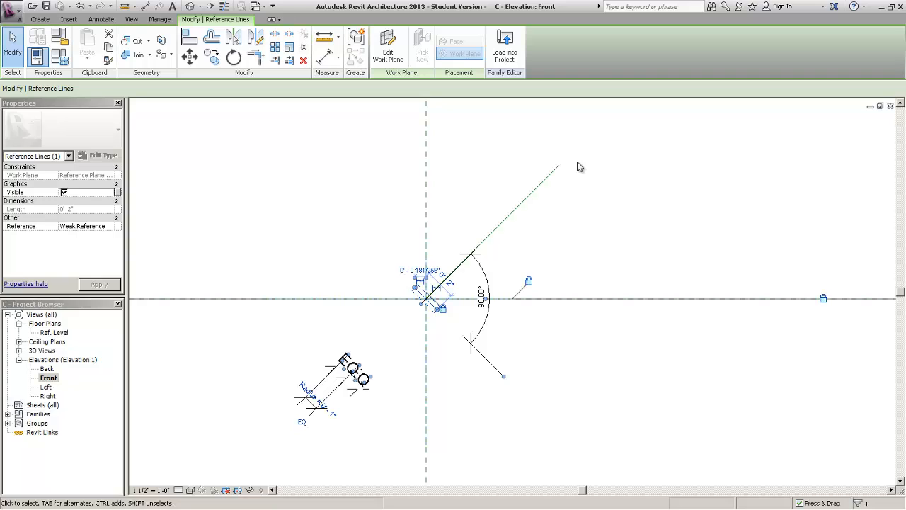
pyautogui.click(436, 329)
pyautogui.scroll(4, 432, 322)
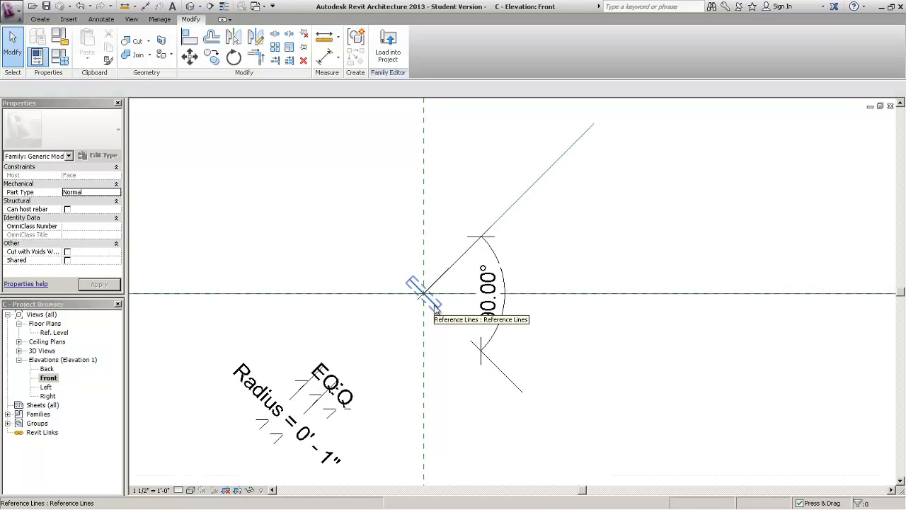
pyautogui.click(436, 309)
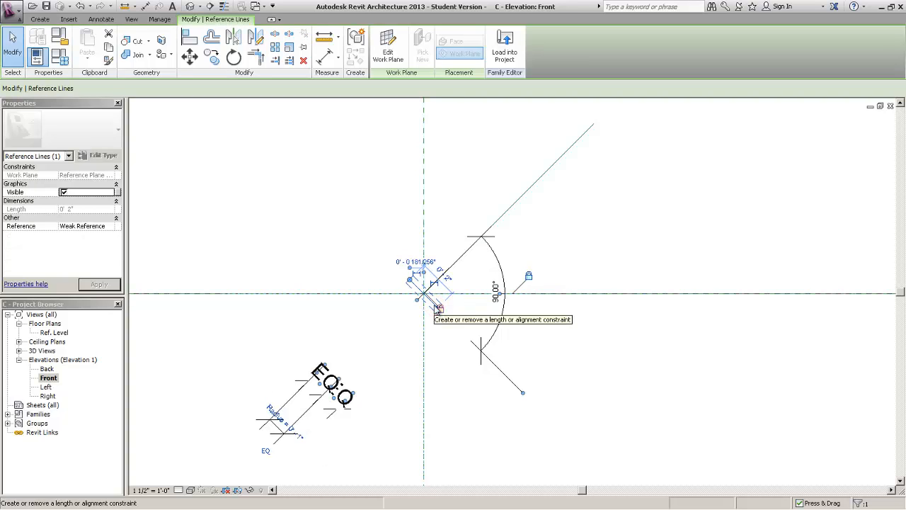
pyautogui.press('c')
pyautogui.press('o')
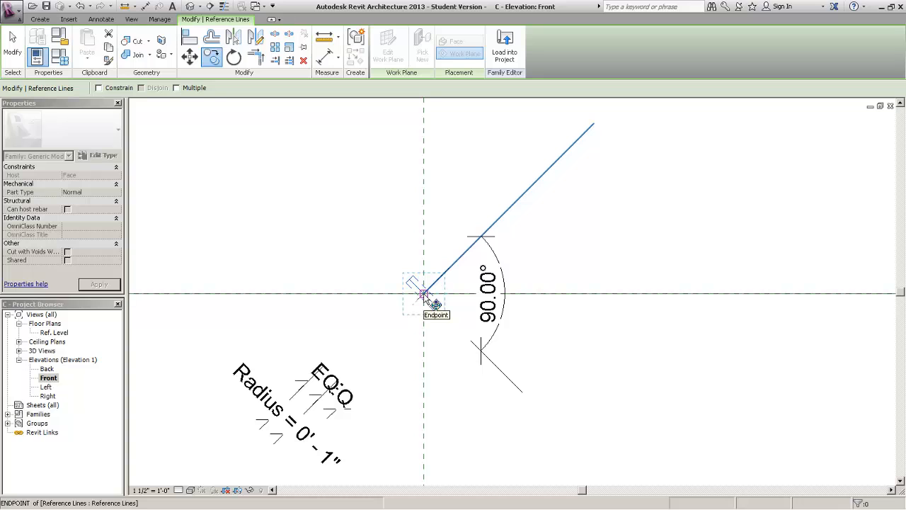
pyautogui.click(425, 294)
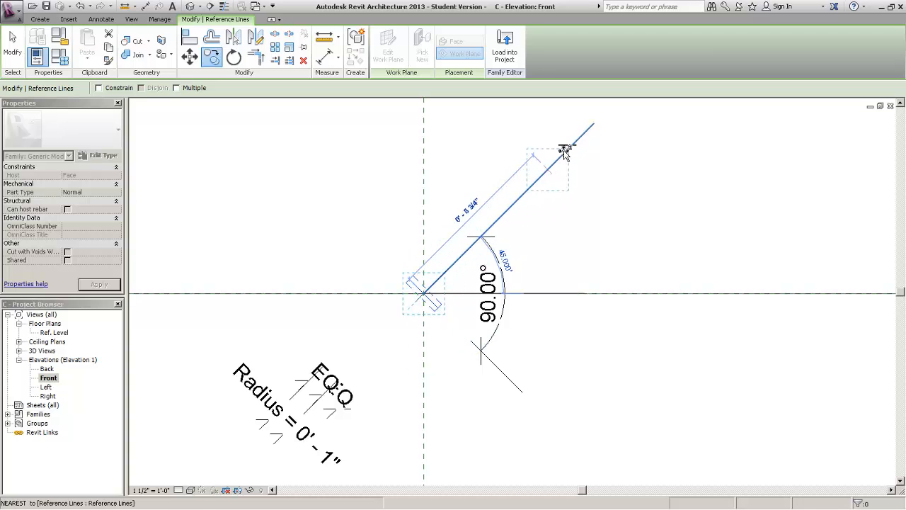
pyautogui.moveTo(564, 154); pyautogui.dragTo(595, 123)
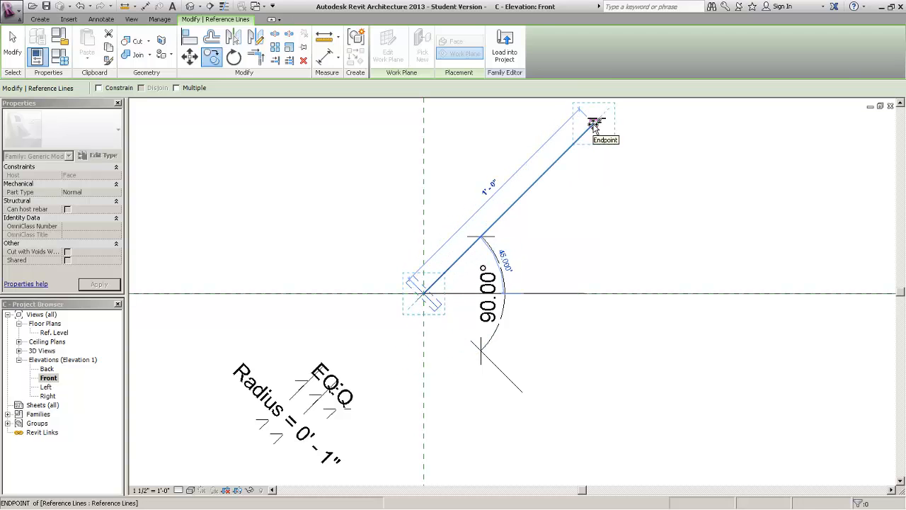
pyautogui.click(593, 124)
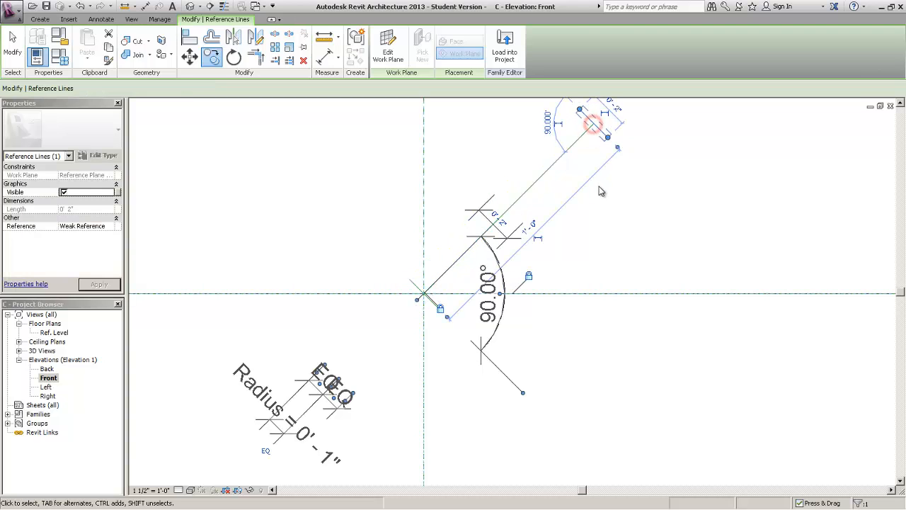
pyautogui.moveTo(584, 223); pyautogui.dragTo(533, 269, button='middle')
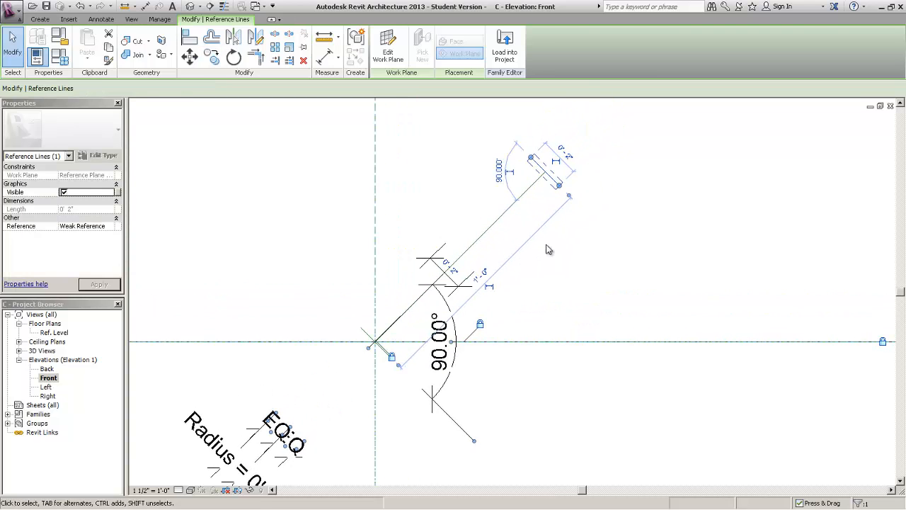
# Delete the extra linear dimension lying across the middle of the angled reference line.
pyautogui.click(633, 162)
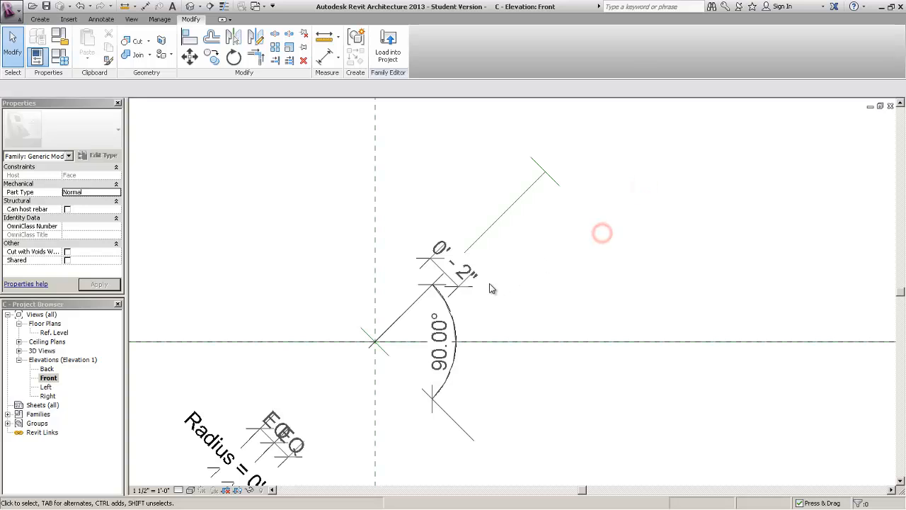
pyautogui.click(463, 272)
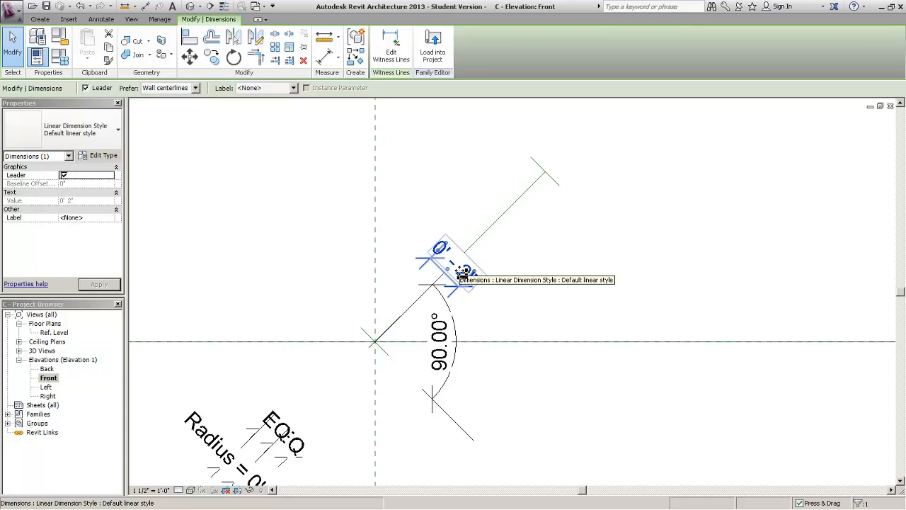
pyautogui.press('Delete')
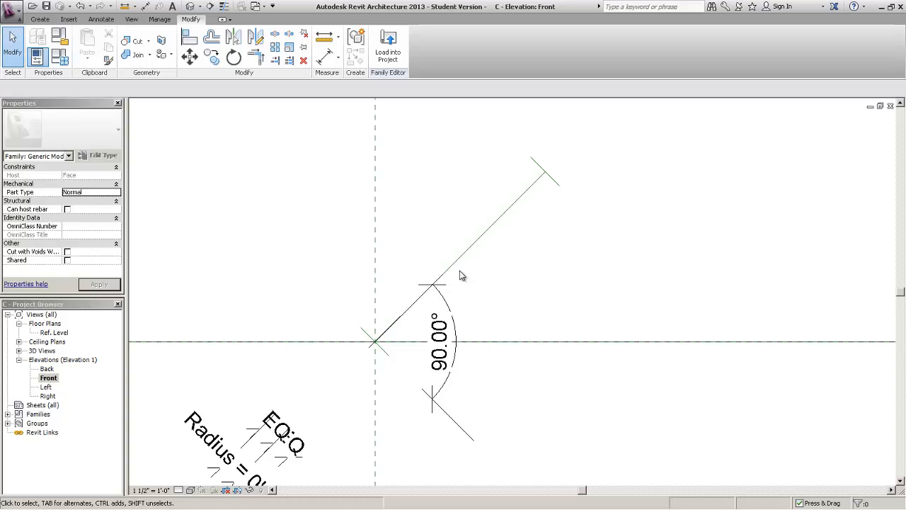
# Add a continuous aligned dimension across the copied short line's two ends and the angled line, and constrain its segments to be equal.
pyautogui.click(103, 20)
pyautogui.click(39, 46)
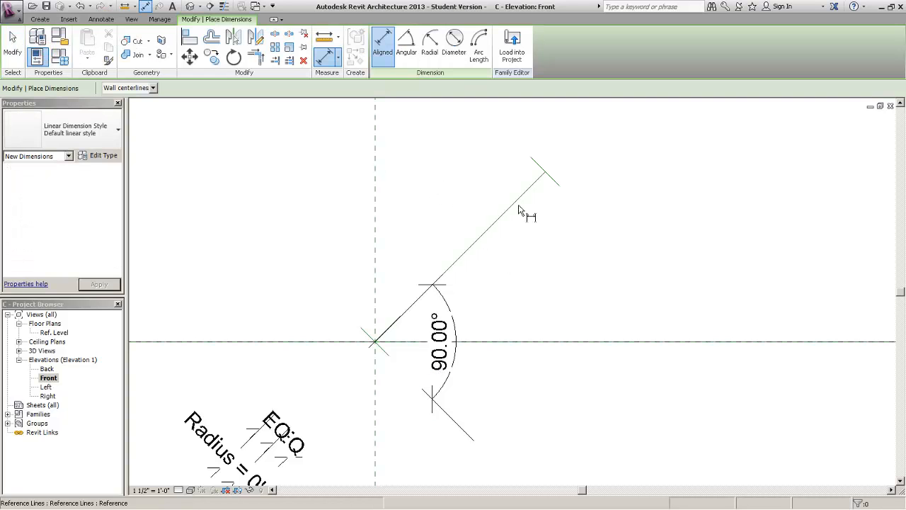
pyautogui.click(531, 186)
pyautogui.click(531, 157)
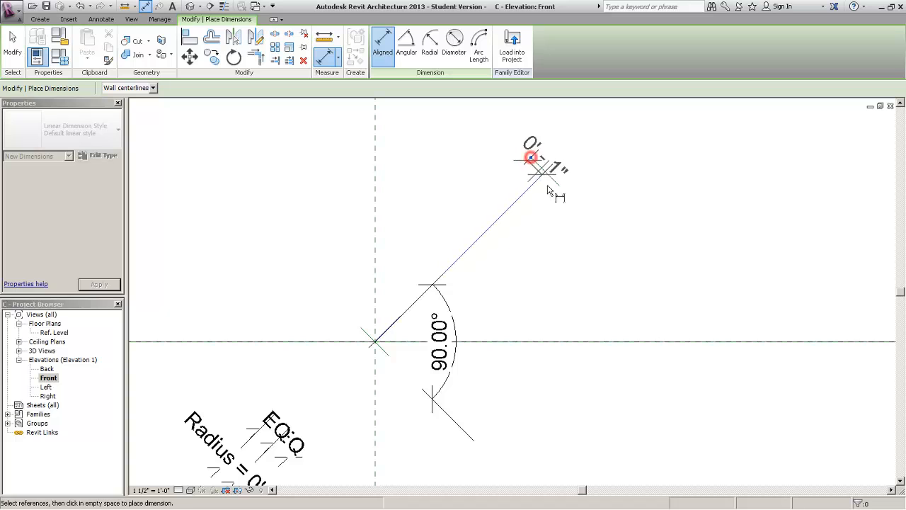
pyautogui.click(558, 186)
pyautogui.click(591, 164)
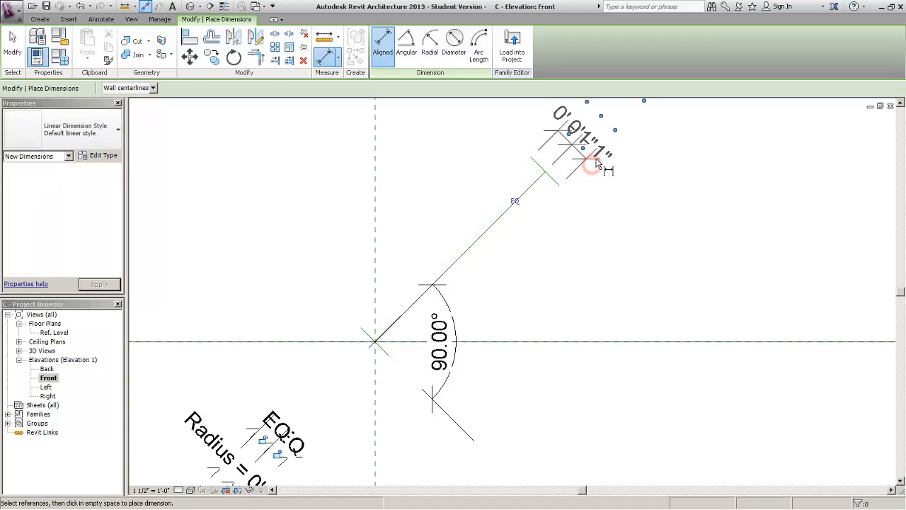
pyautogui.moveTo(542, 233); pyautogui.dragTo(480, 309, button='middle')
pyautogui.click(454, 277)
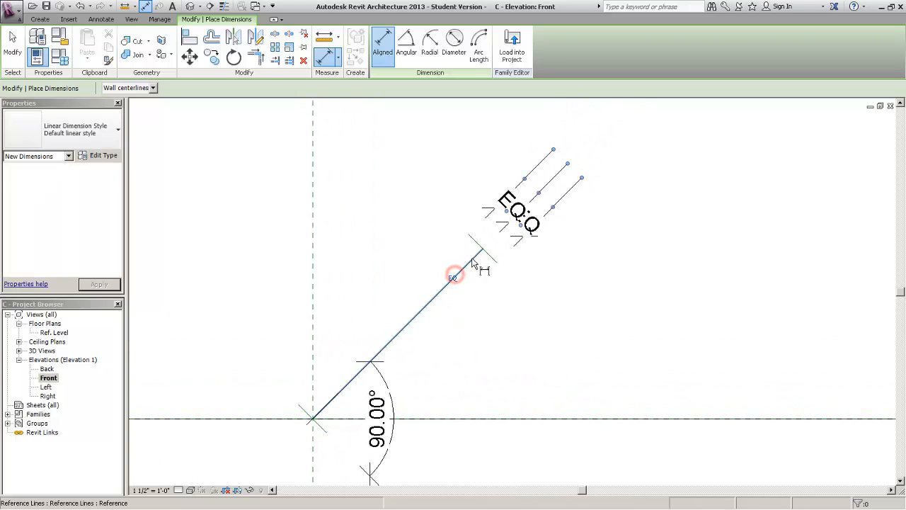
# Add an aligned dimension from the angled line to the copied short line's upper end and label it with the Radius parameter.
pyautogui.click(474, 257)
pyautogui.click(469, 233)
pyautogui.click(578, 137)
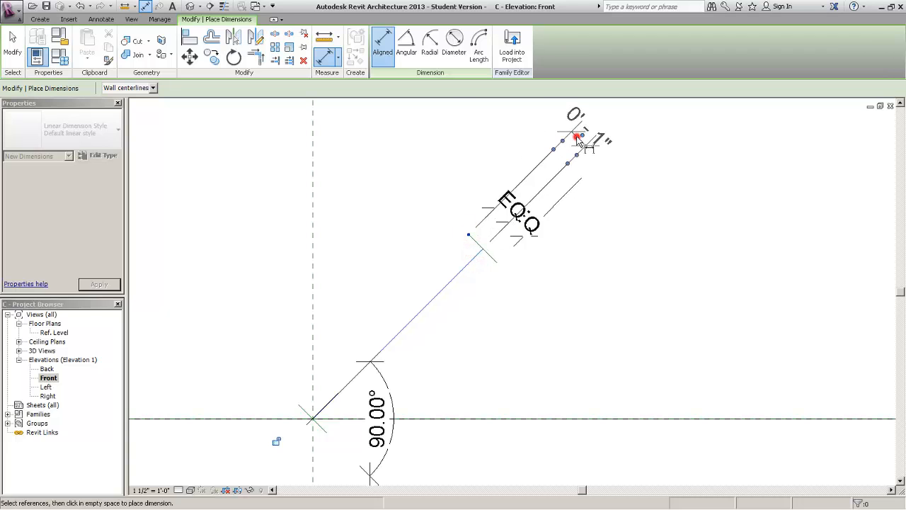
pyautogui.click(579, 136)
pyautogui.press('Escape')
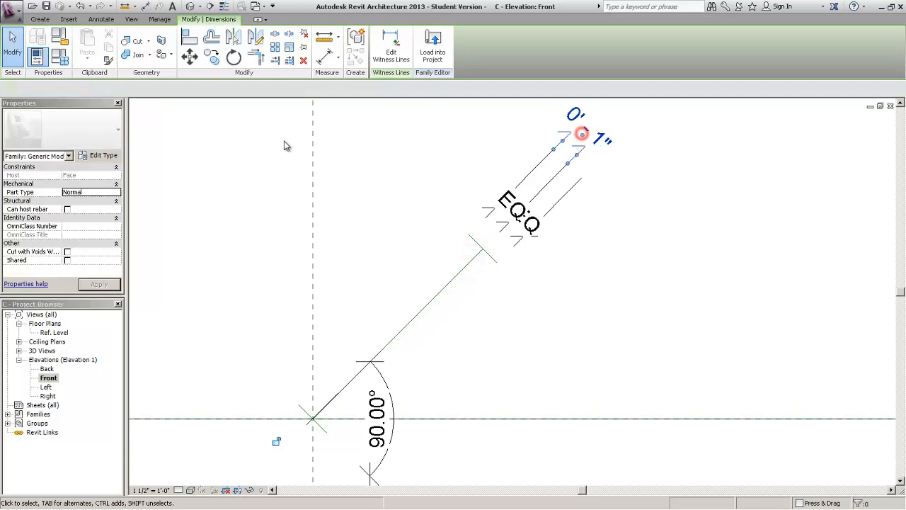
pyautogui.click(267, 87)
pyautogui.click(263, 120)
pyautogui.click(257, 135)
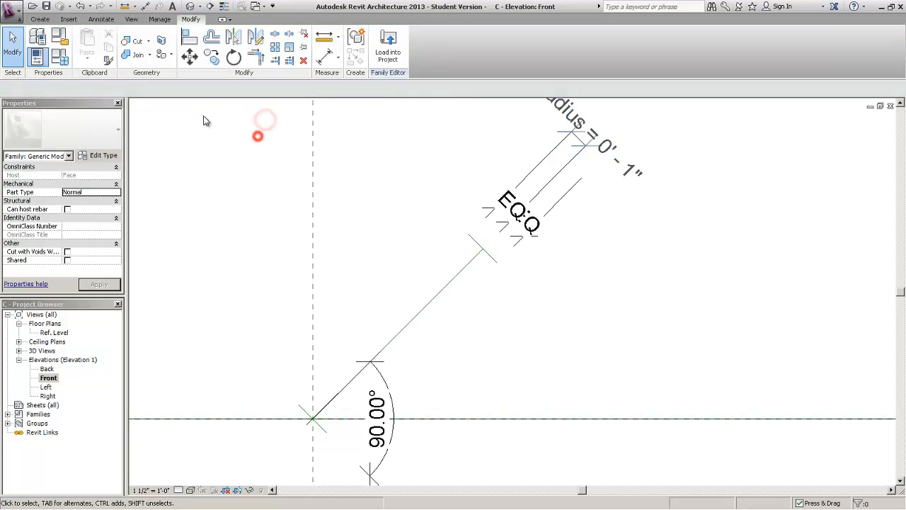
# Add an angular dimension between the angled reference line and the copied short line at its upper end, and lock it.
pyautogui.click(102, 20)
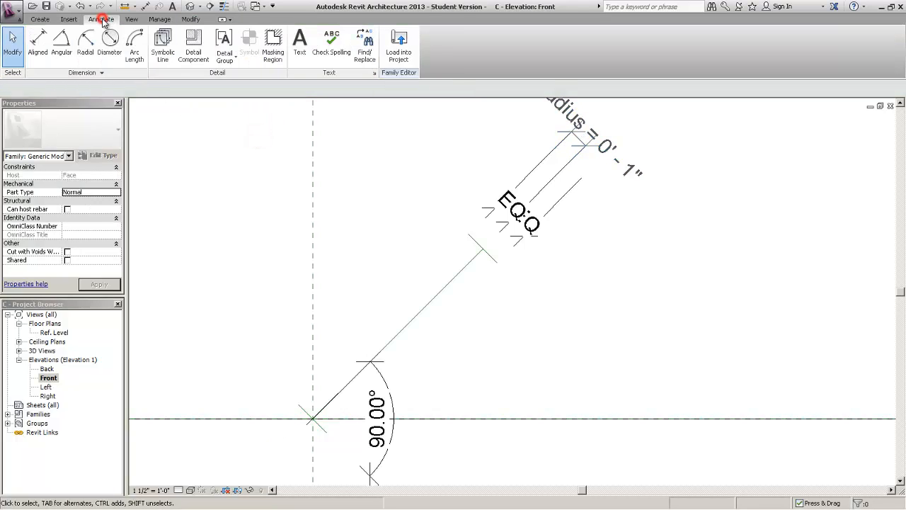
pyautogui.click(36, 43)
pyautogui.click(470, 266)
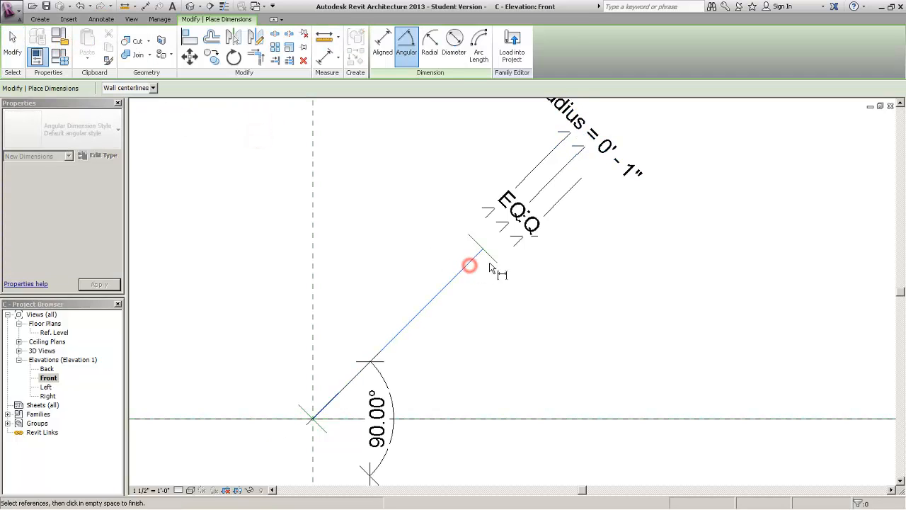
pyautogui.click(491, 259)
pyautogui.click(480, 295)
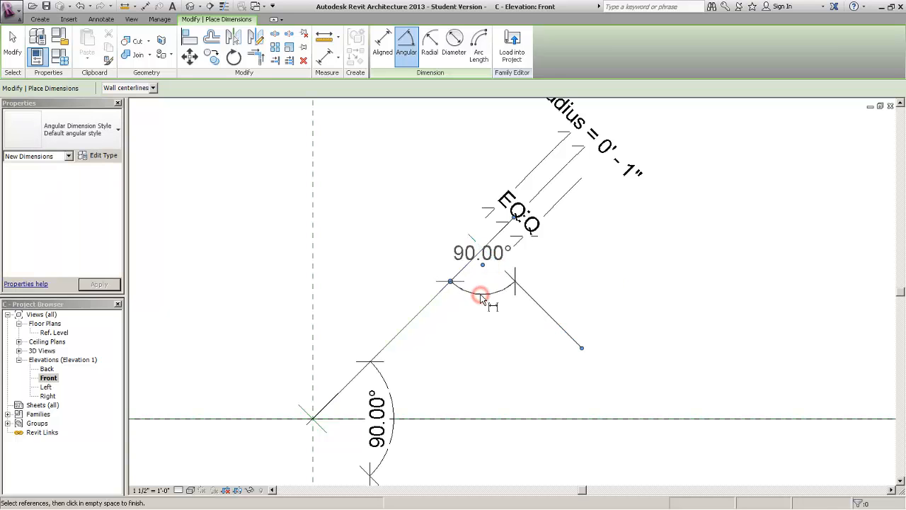
pyautogui.scroll(-5, 480, 297)
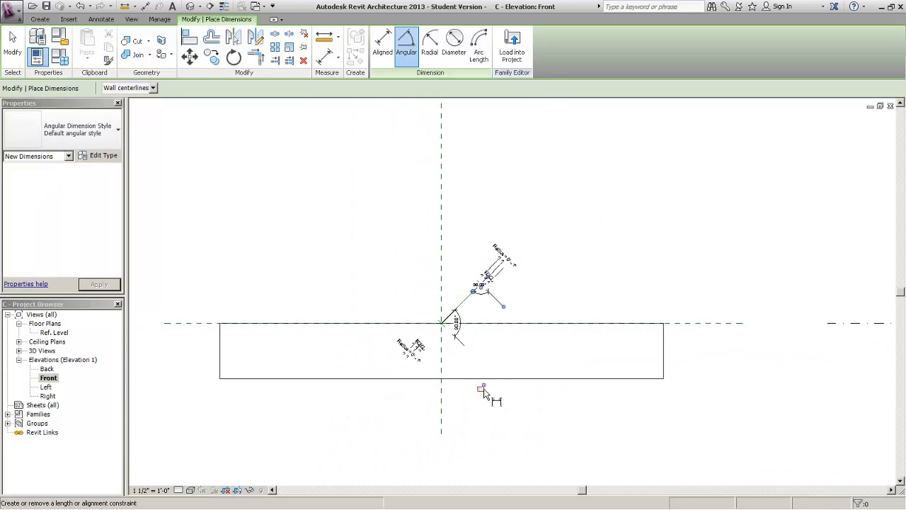
pyautogui.scroll(3, 484, 358)
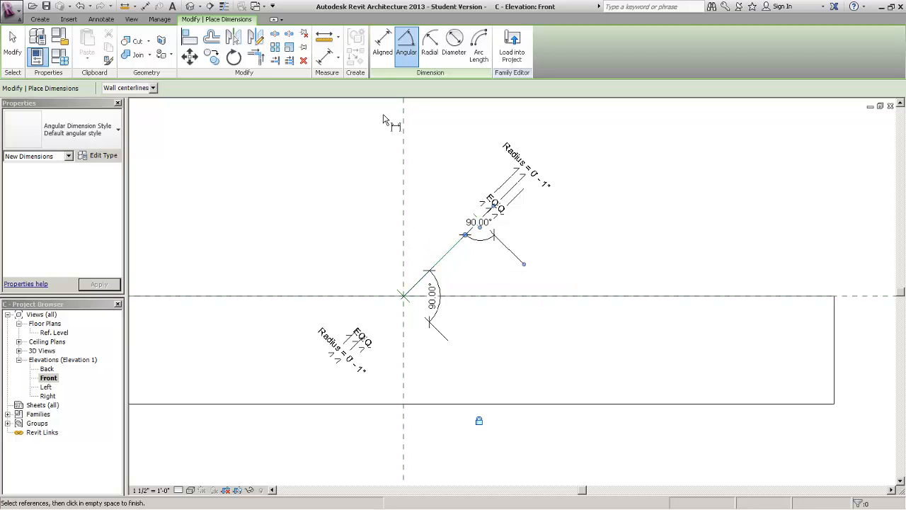
# Add an angular dimension between the vertical Center (Left/Right) reference plane and the angled reference line.
pyautogui.click(409, 55)
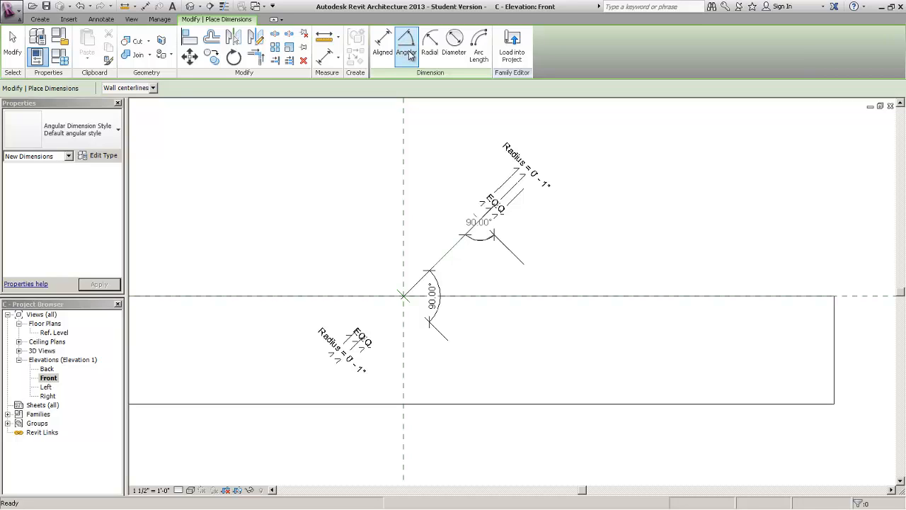
pyautogui.click(404, 162)
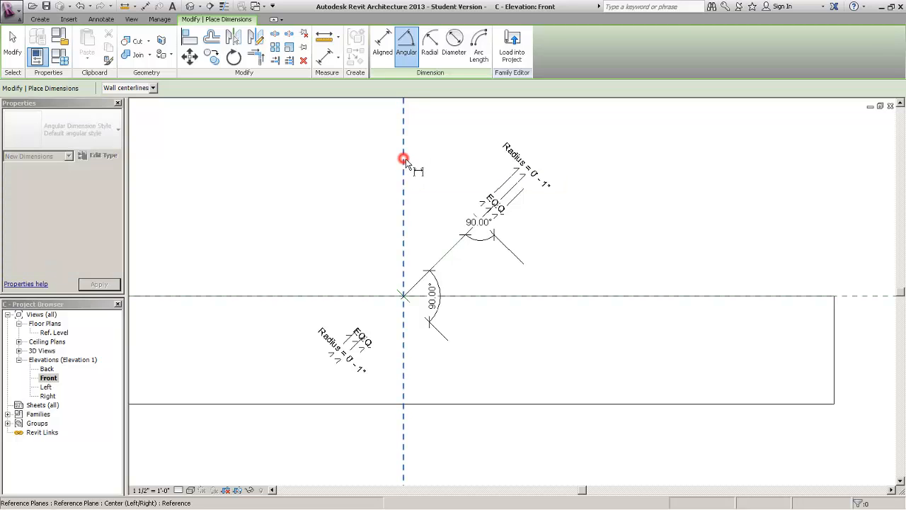
pyautogui.click(435, 263)
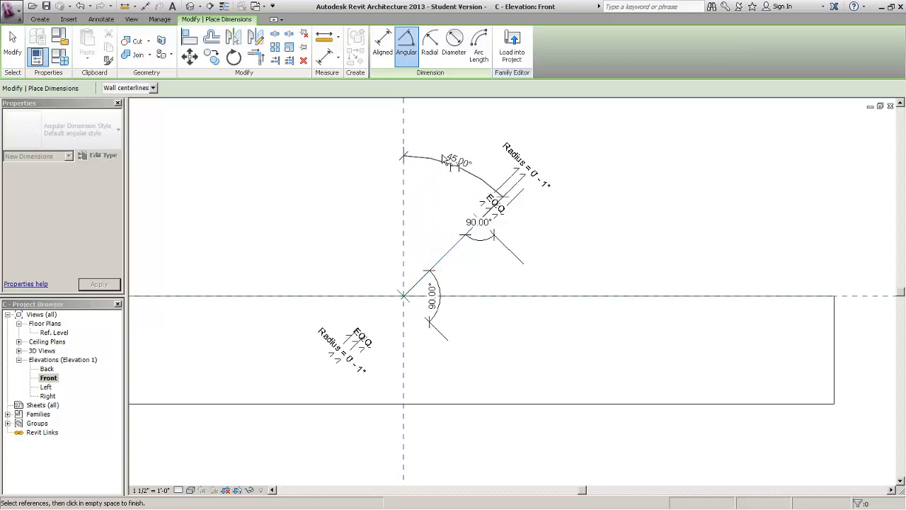
pyautogui.click(442, 152)
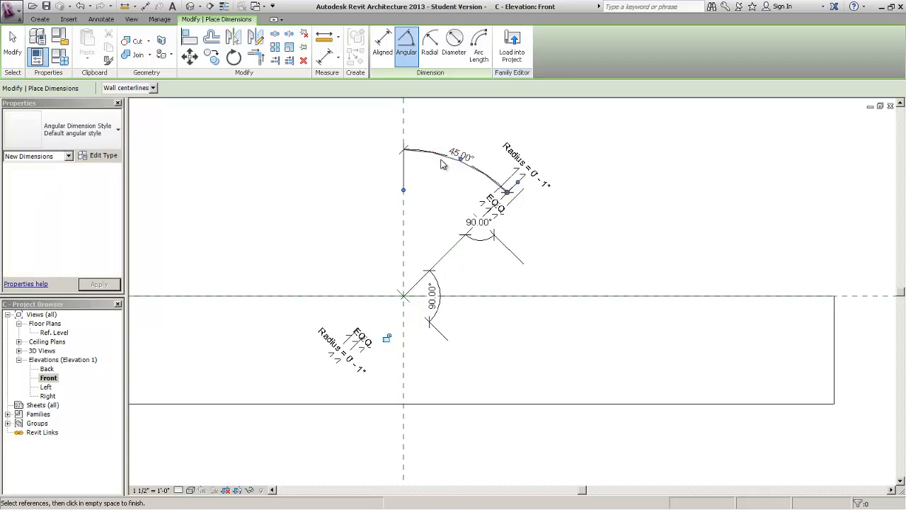
pyautogui.press('Escape')
pyautogui.press('Escape')
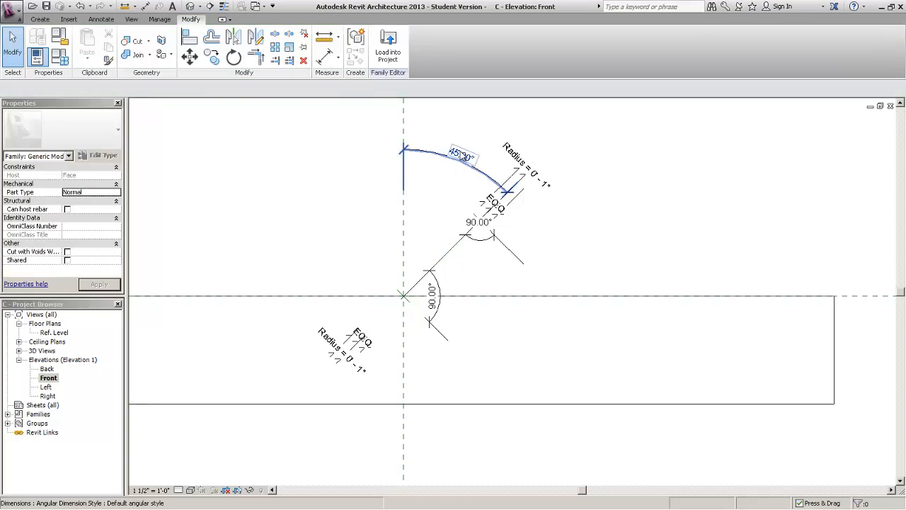
# Label the angular dimension between the vertical reference plane and the angled line with a new family type parameter named Angle.
pyautogui.click(459, 155)
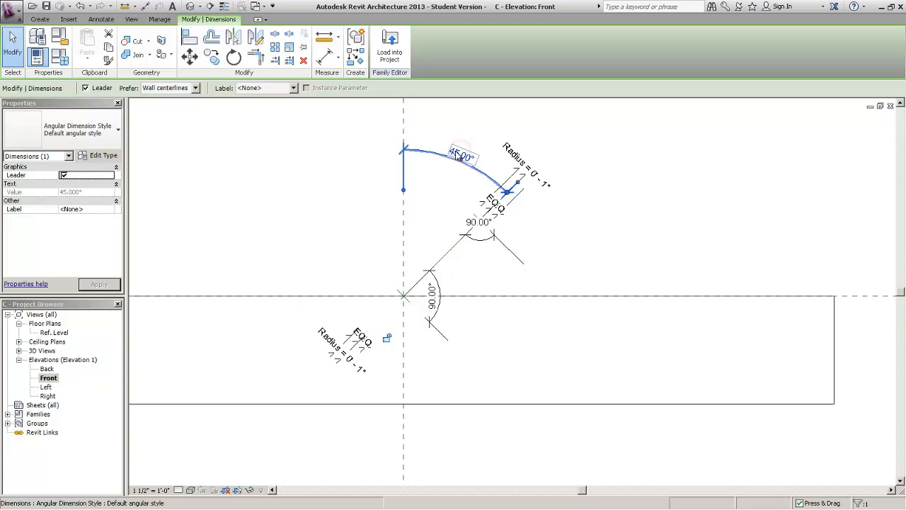
pyautogui.click(268, 88)
pyautogui.click(270, 105)
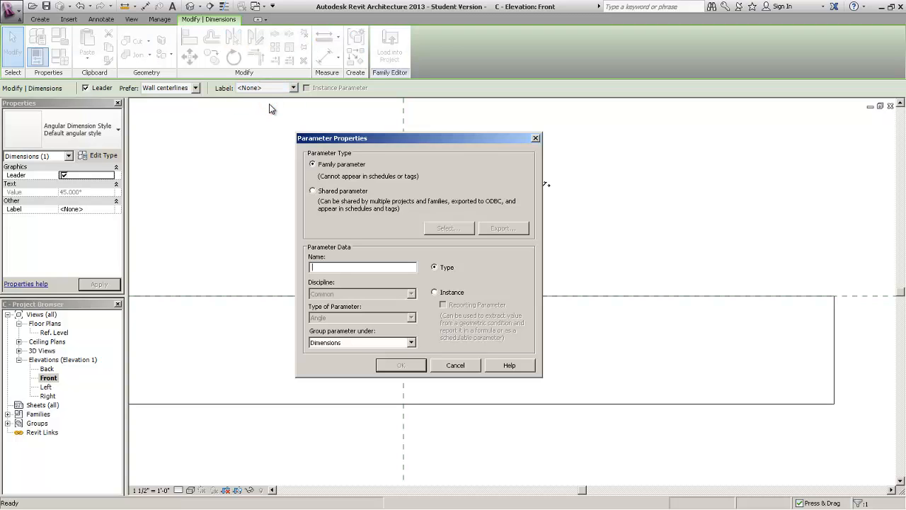
pyautogui.write('Angle')
pyautogui.click(397, 365)
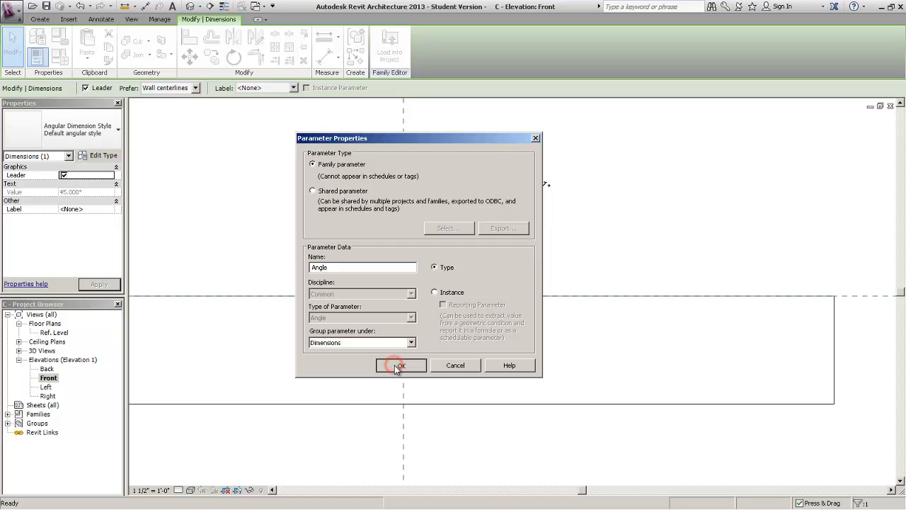
pyautogui.click(632, 207)
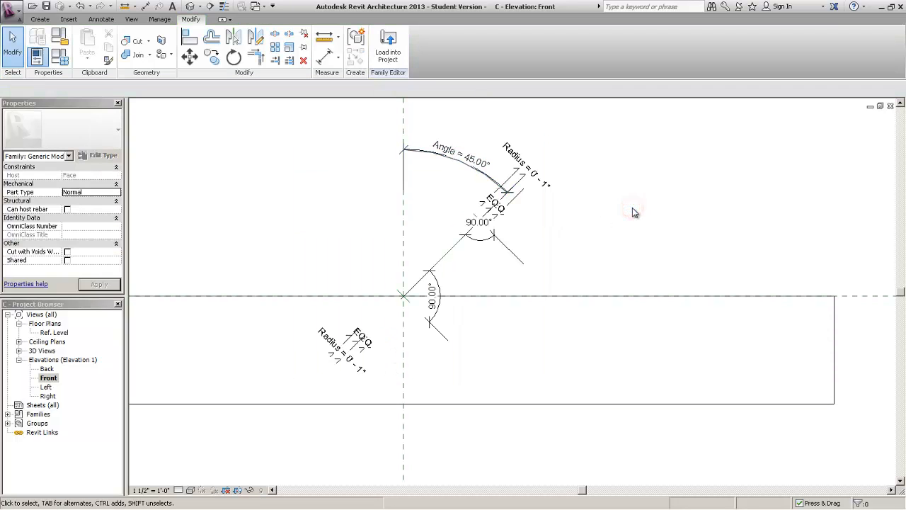
# Add an aligned dimension between the two ends of the angled reference line, placed on its upper-left side.
pyautogui.click(100, 20)
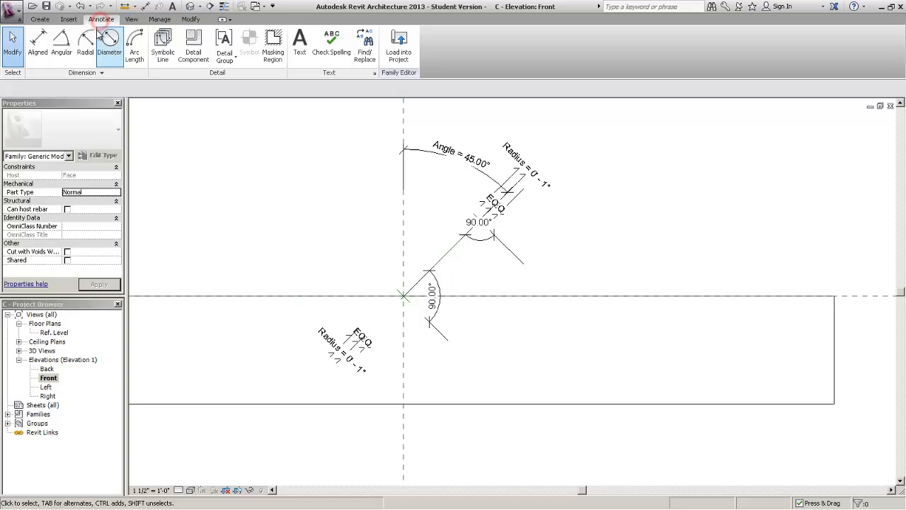
pyautogui.click(38, 50)
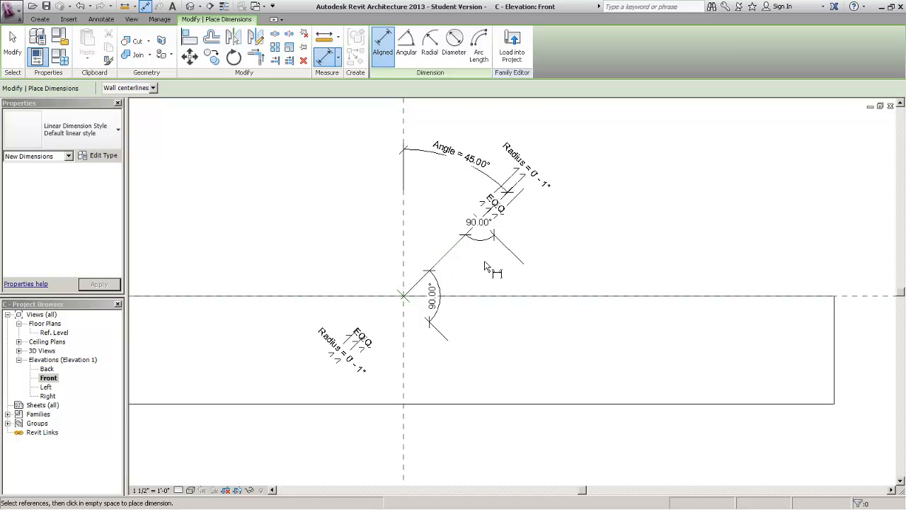
pyautogui.moveTo(474, 299); pyautogui.dragTo(441, 328, button='middle')
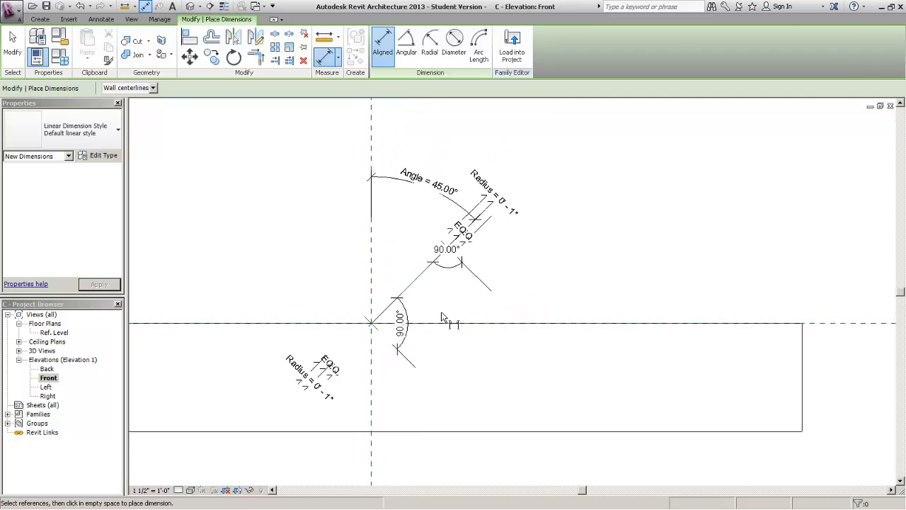
pyautogui.scroll(1, 439, 310)
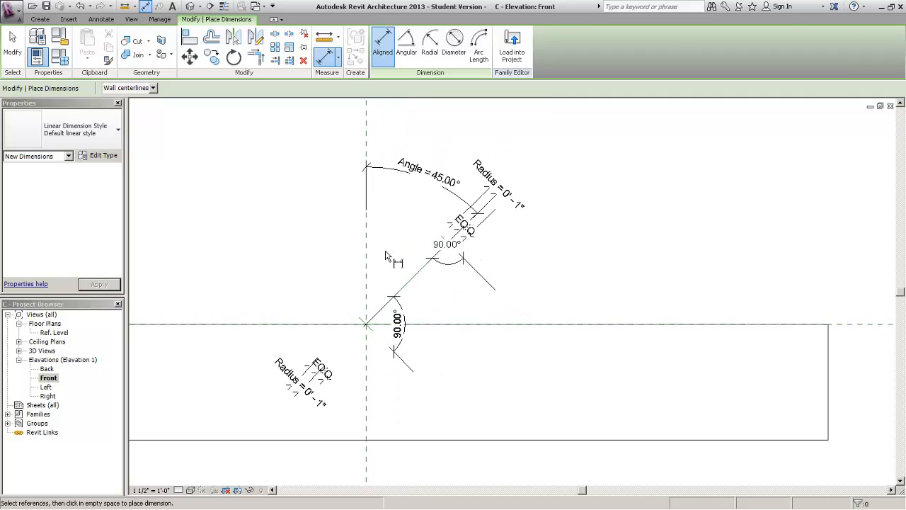
pyautogui.click(380, 51)
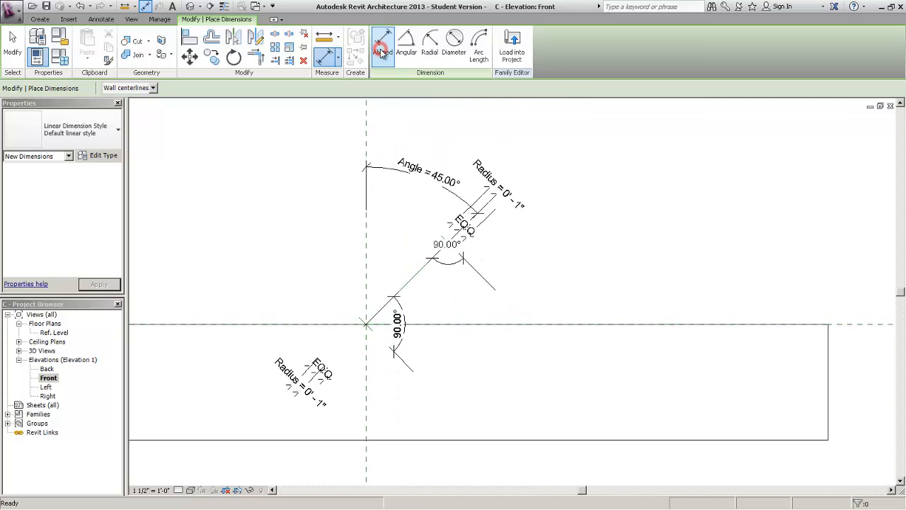
pyautogui.click(361, 323)
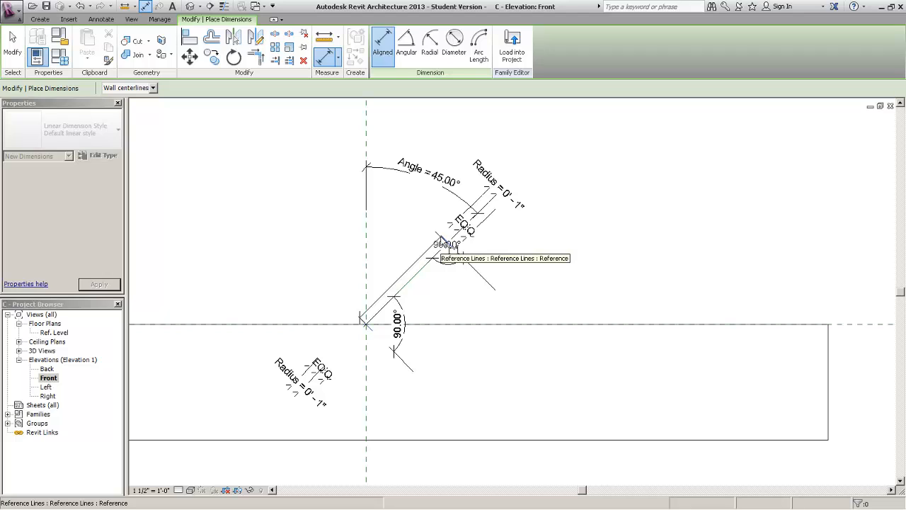
pyautogui.click(438, 241)
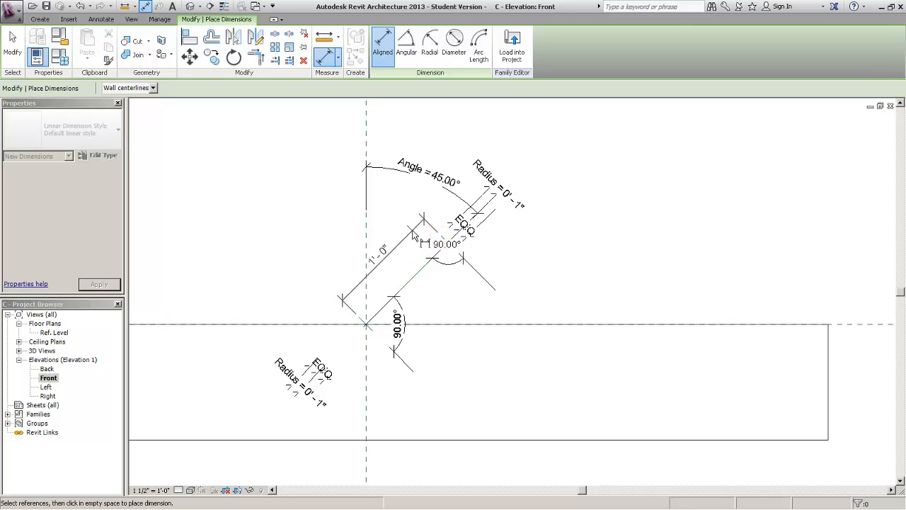
pyautogui.click(414, 236)
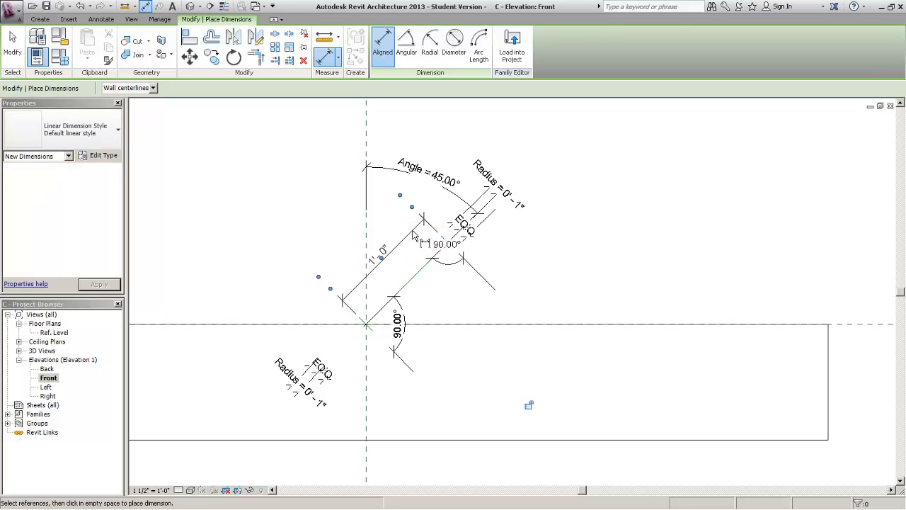
pyautogui.press('Escape')
pyautogui.press('Escape')
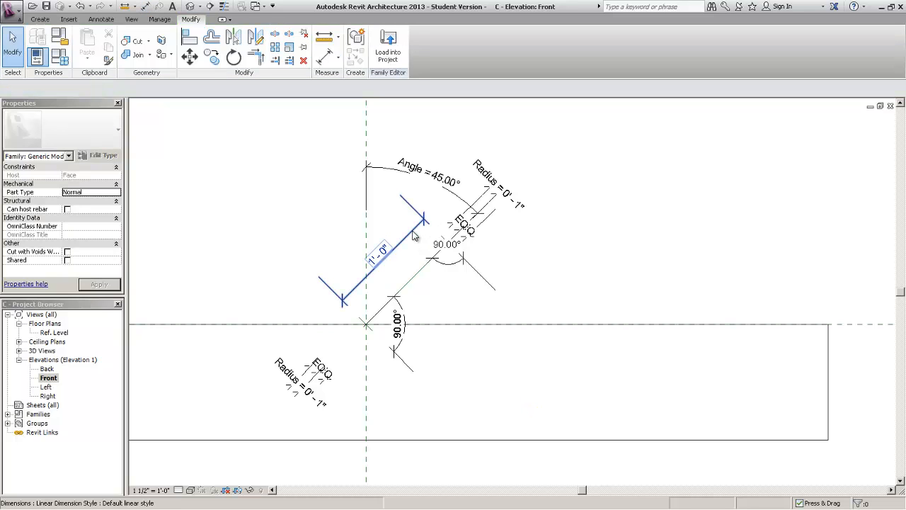
# Label the angled line's end-to-end dimension with a new family type parameter named Length.
pyautogui.click(414, 235)
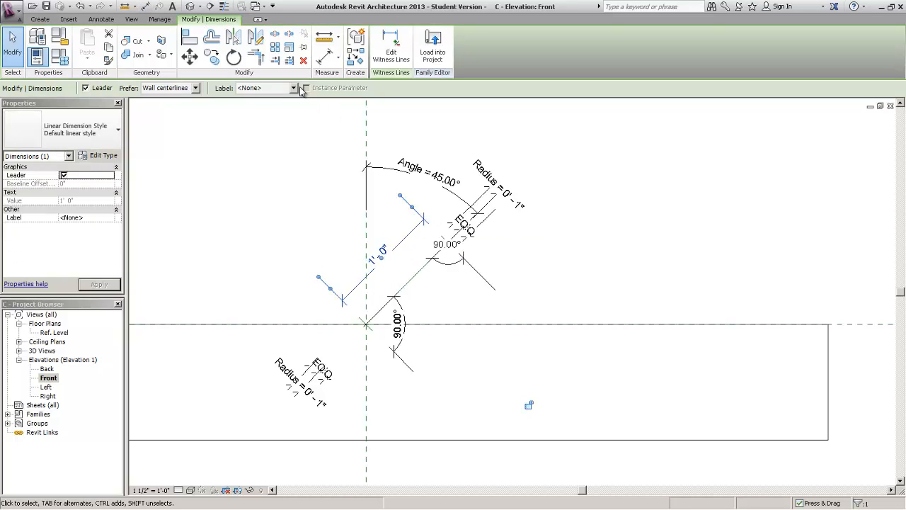
pyautogui.click(296, 88)
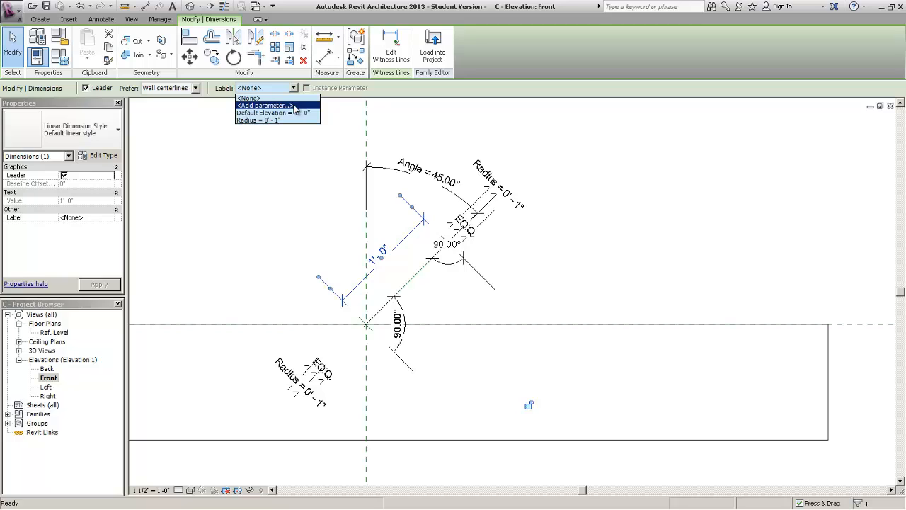
pyautogui.click(295, 106)
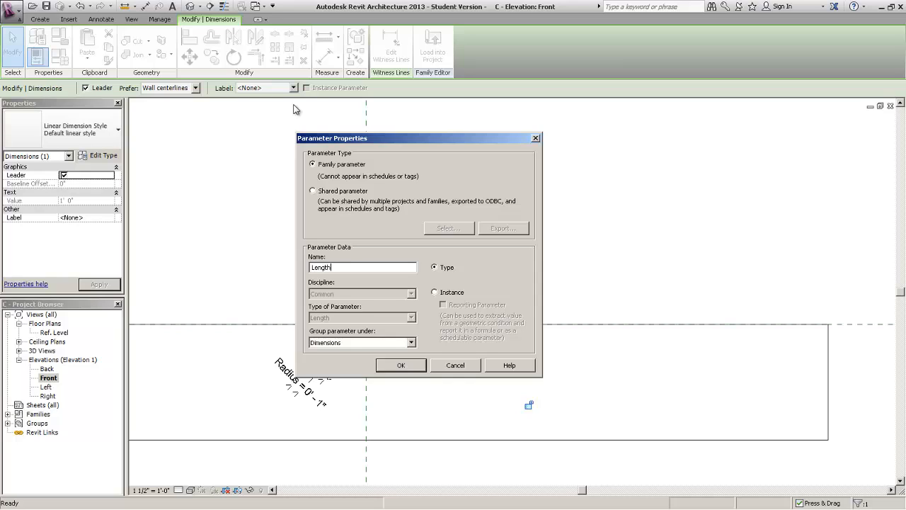
pyautogui.click(398, 364)
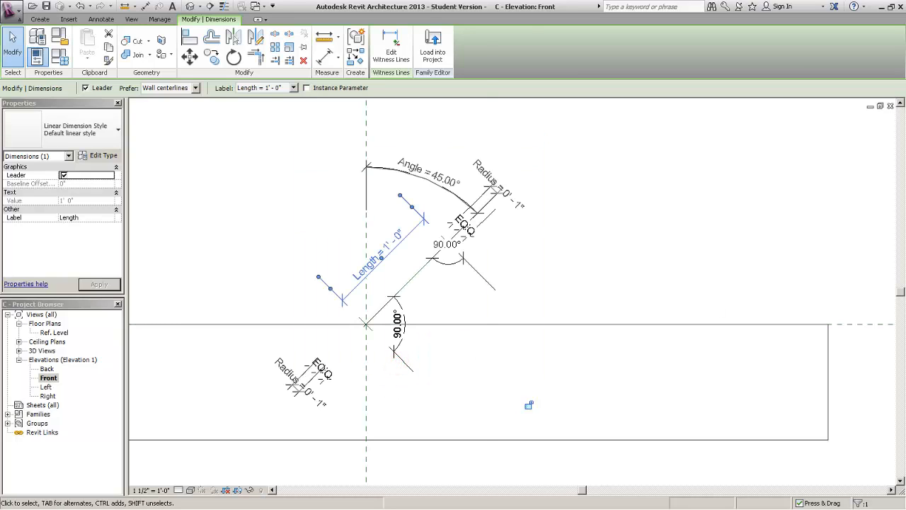
# Review the Radius, Length and Angle parameters in Family Types, narrowing the dialog to uncover the drawing, and close it without changes.
pyautogui.click(59, 56)
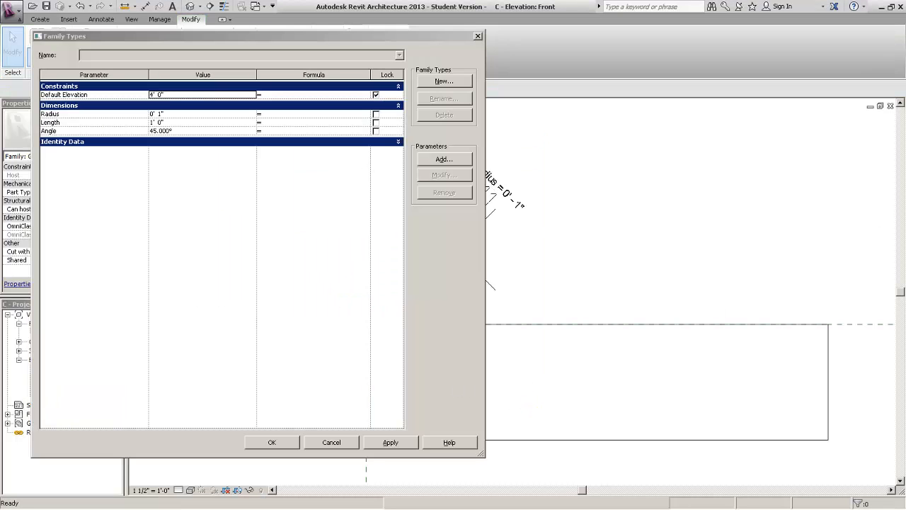
pyautogui.click(157, 245)
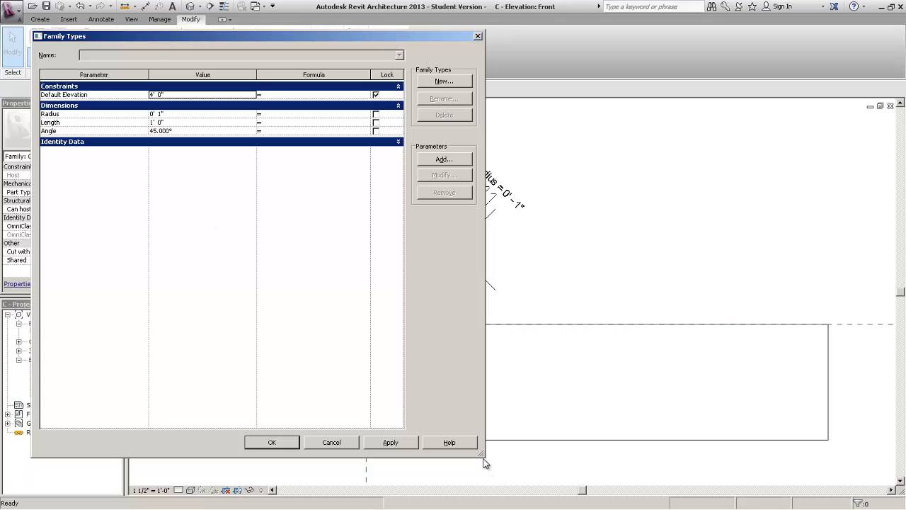
pyautogui.moveTo(481, 454)
pyautogui.mouseDown()
pyautogui.moveTo(283, 457)
pyautogui.moveTo(310, 464)
pyautogui.mouseUp()
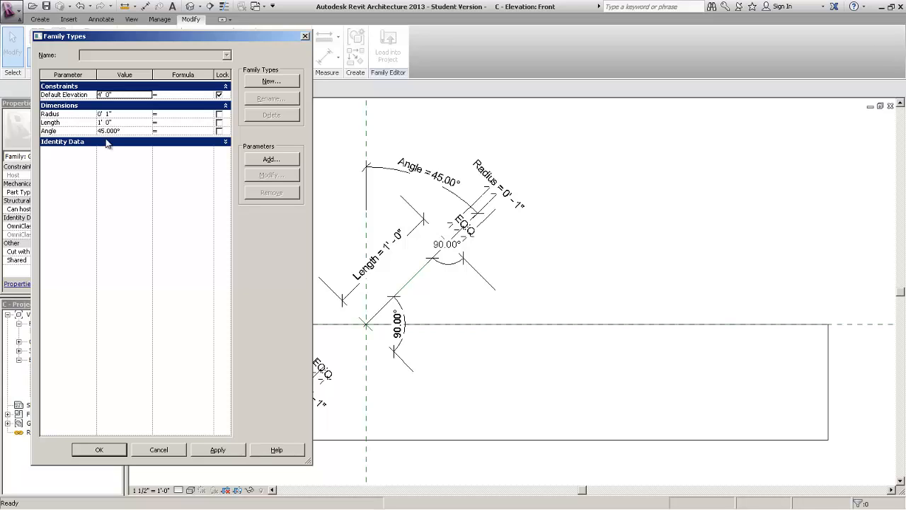
pyautogui.press('Escape')
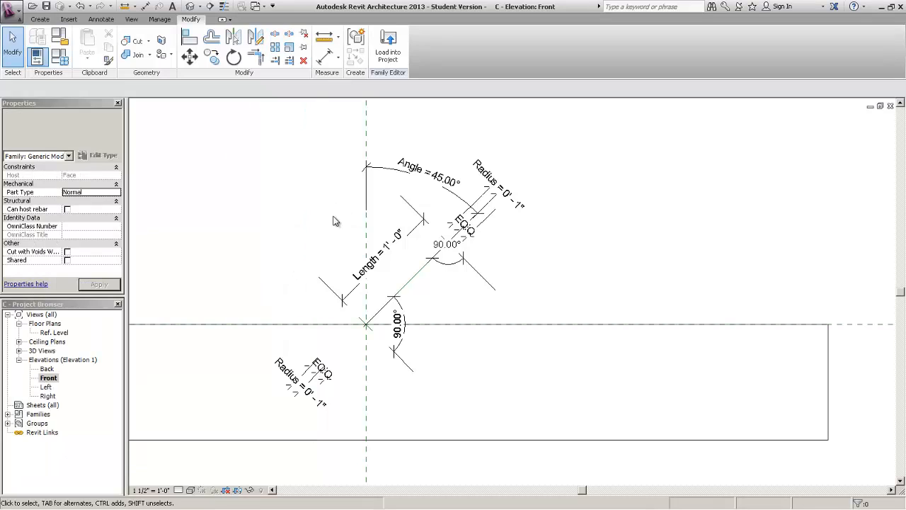
# Hide the Dimensions annotation category in the Front elevation through the Visibility/Graphic Overrides.
pyautogui.moveTo(361, 272); pyautogui.dragTo(644, 269, button='middle')
pyautogui.scroll(-4, 644, 269)
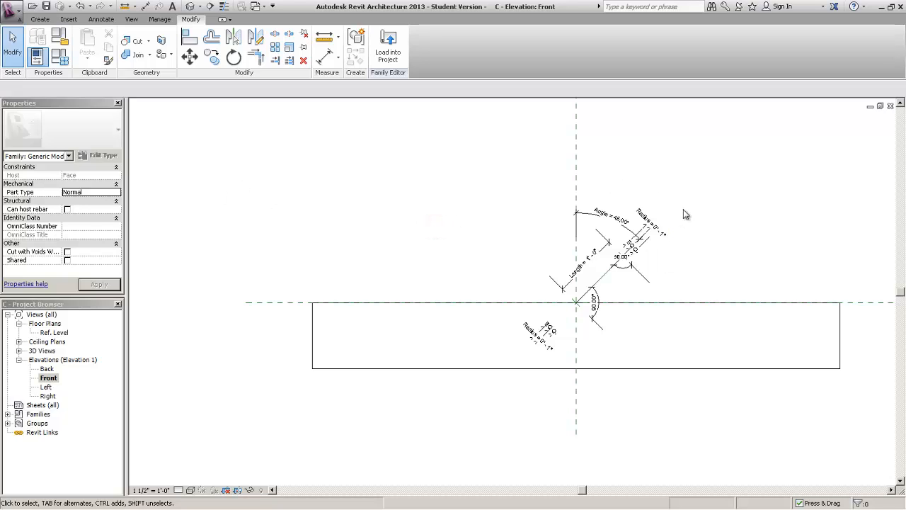
pyautogui.scroll(2, 607, 287)
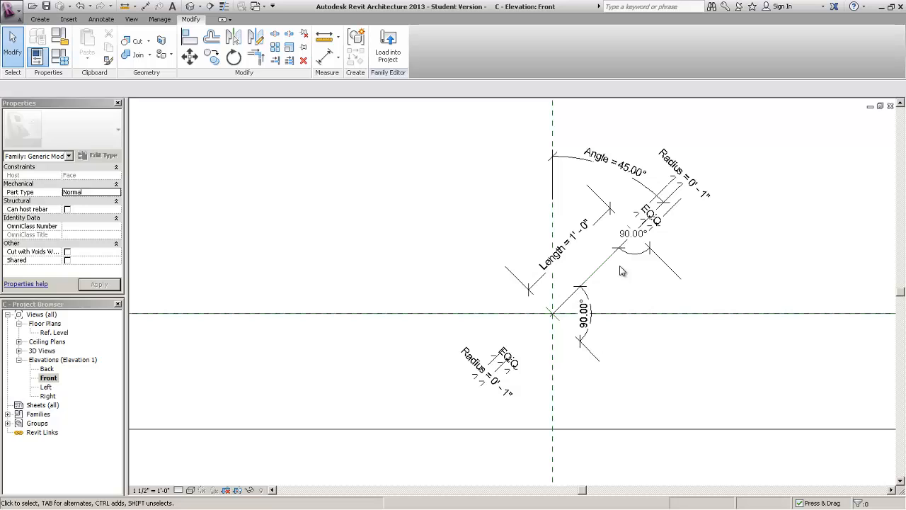
pyautogui.press('v')
pyautogui.press('g')
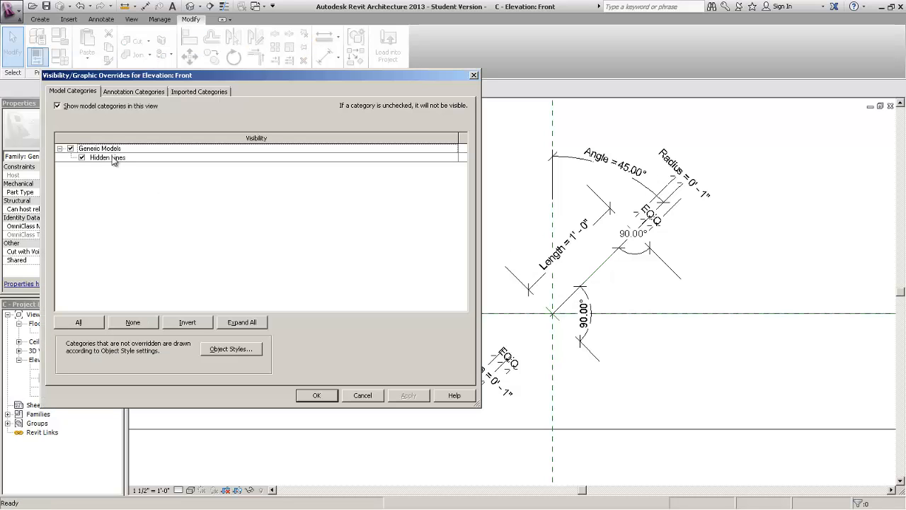
pyautogui.click(75, 90)
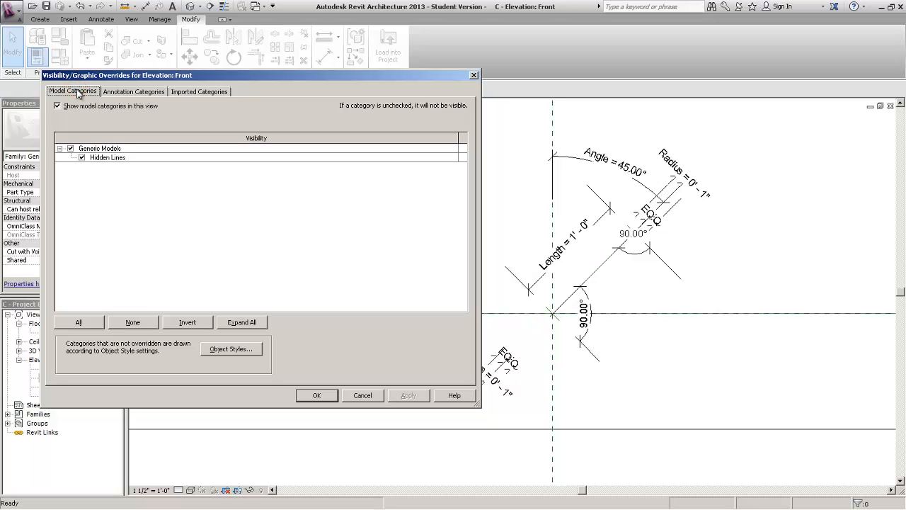
pyautogui.click(124, 95)
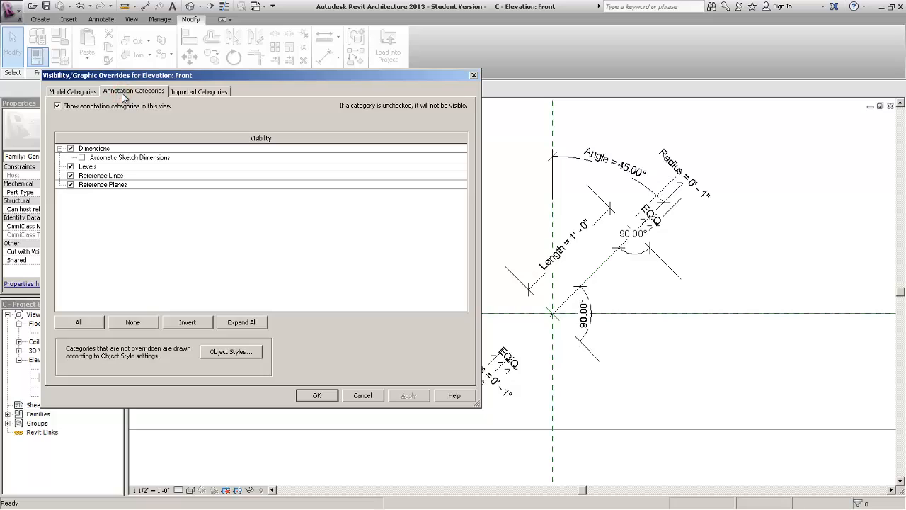
pyautogui.click(97, 149)
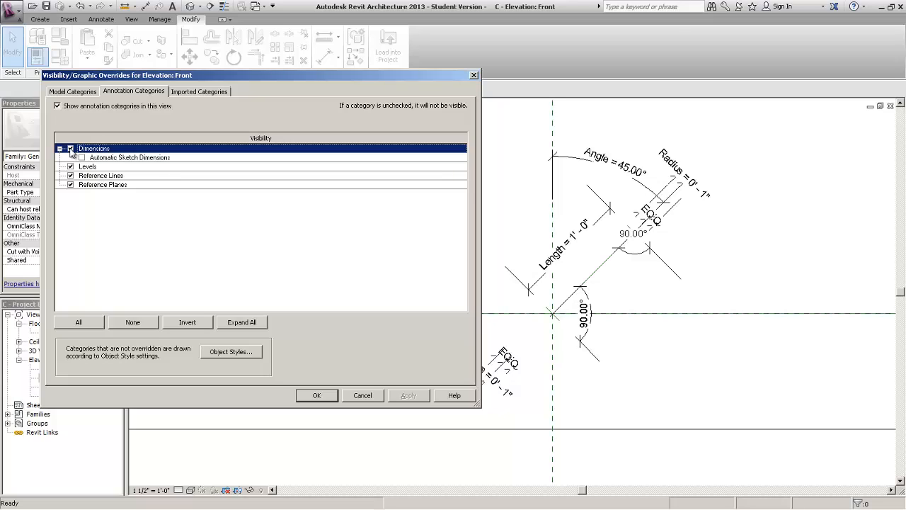
pyautogui.click(70, 148)
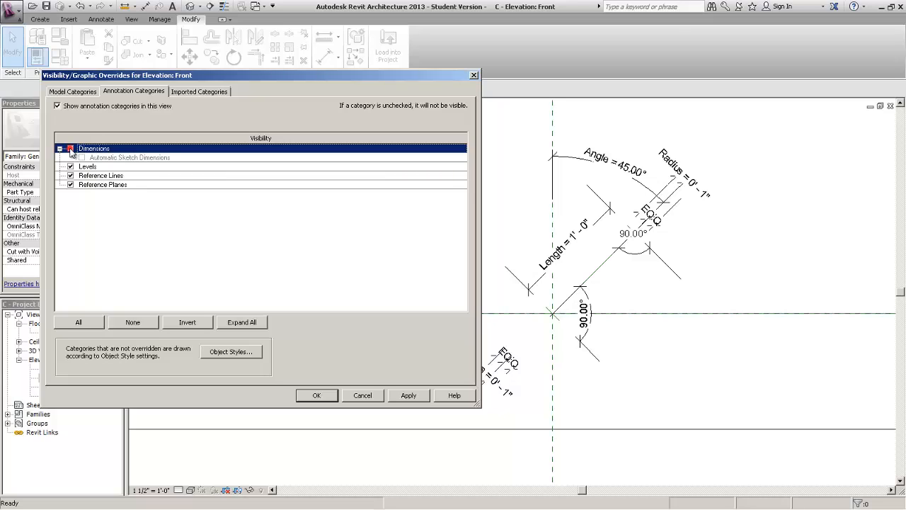
pyautogui.click(317, 395)
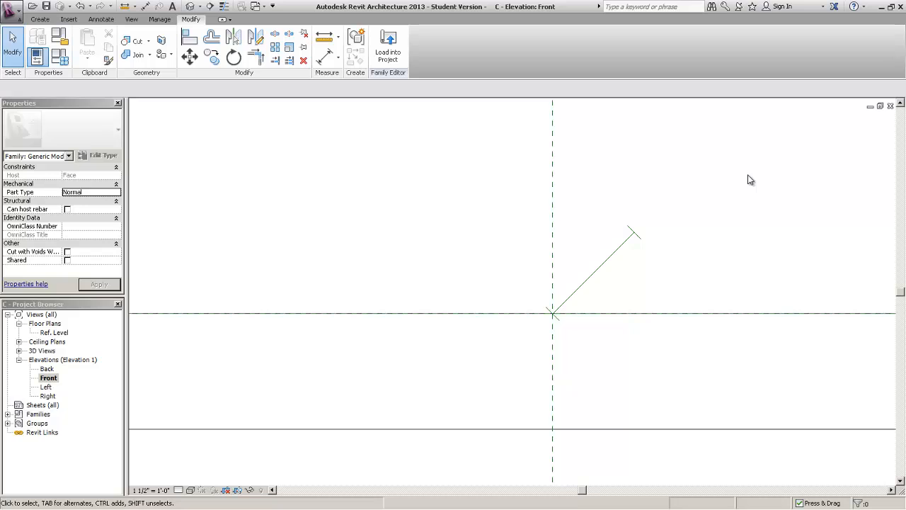
# Flex the family by setting the Radius parameter to 1' 0" in Family Types and applying it.
pyautogui.moveTo(644, 184); pyautogui.dragTo(723, 154, button='middle')
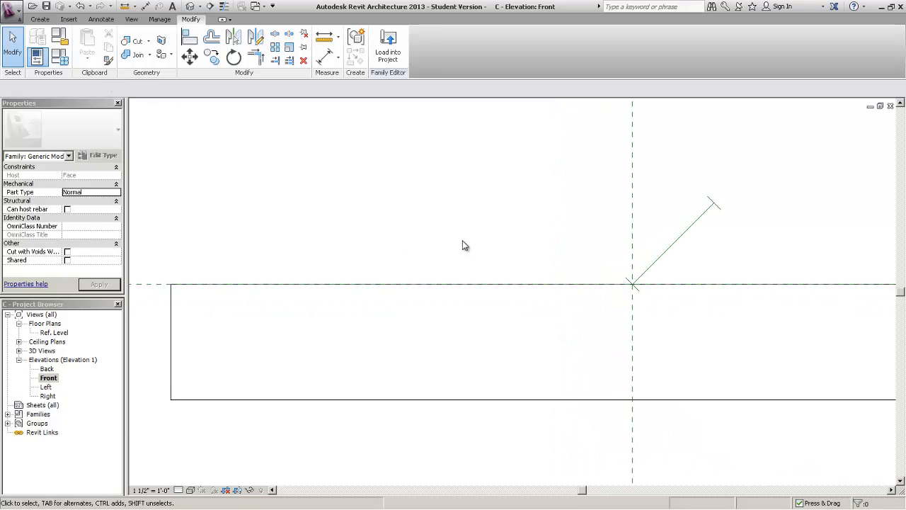
pyautogui.click(60, 60)
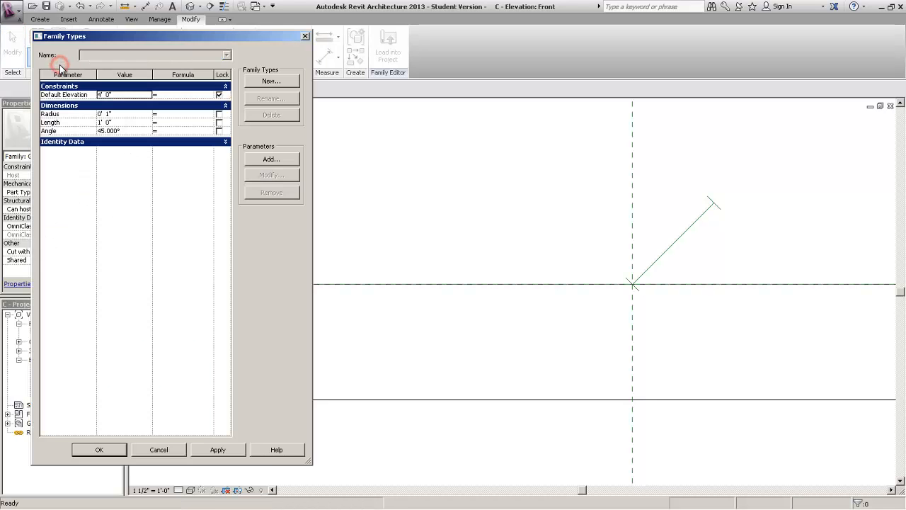
pyautogui.click(101, 117)
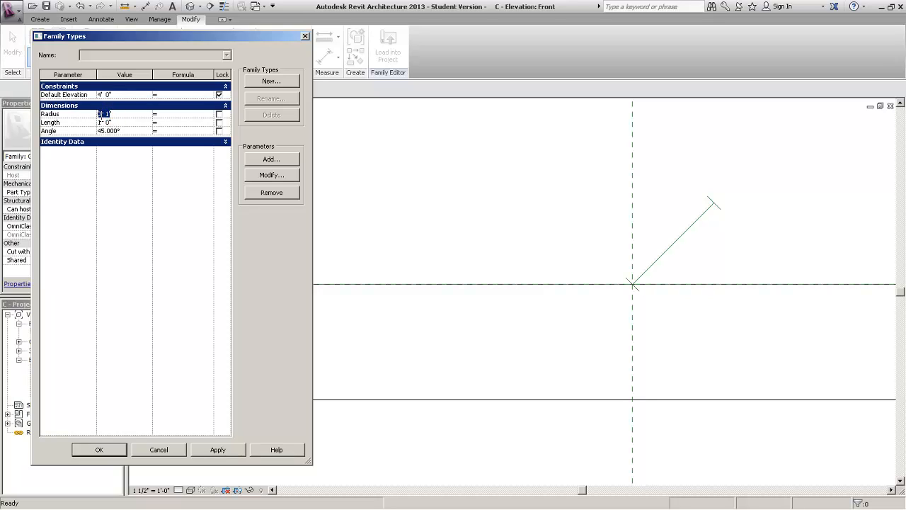
pyautogui.write('1')
pyautogui.click(147, 216)
pyautogui.click(225, 456)
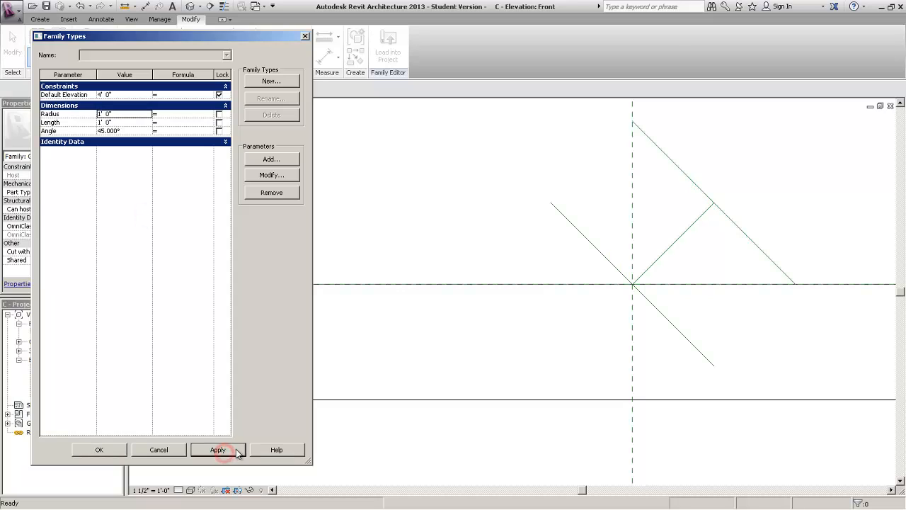
pyautogui.click(549, 204)
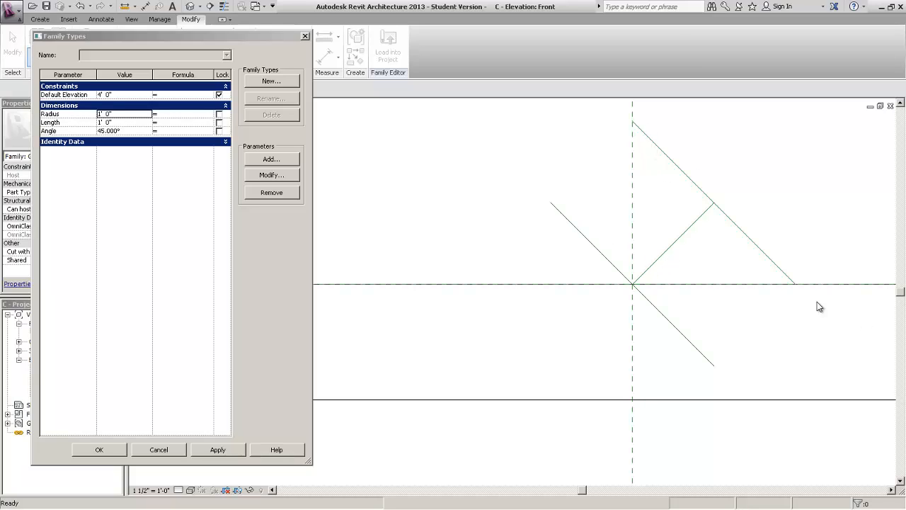
pyautogui.click(666, 249)
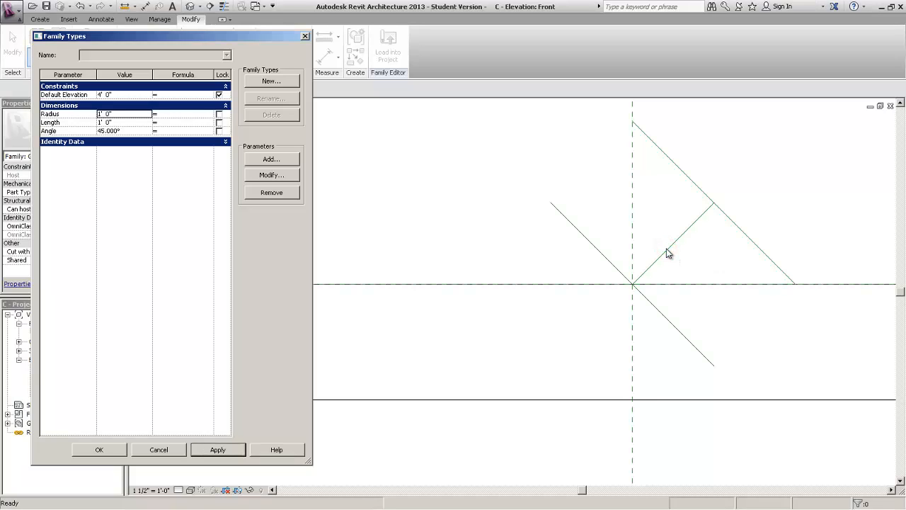
# Flex the Radius parameter in Family Types by setting it to 3" and applying the change.
pyautogui.click(104, 114)
pyautogui.moveTo(108, 117); pyautogui.dragTo(65, 105)
pyautogui.click(105, 115)
pyautogui.write('3"')
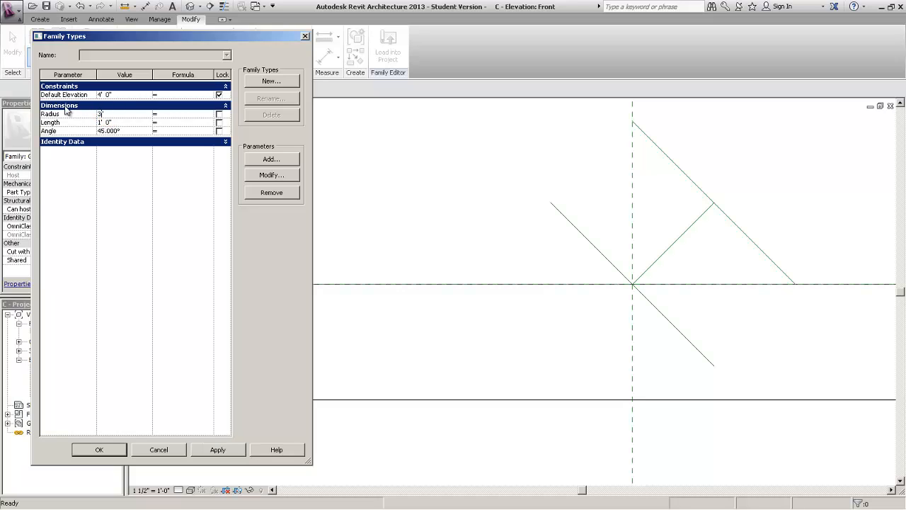
pyautogui.click(133, 286)
pyautogui.click(212, 451)
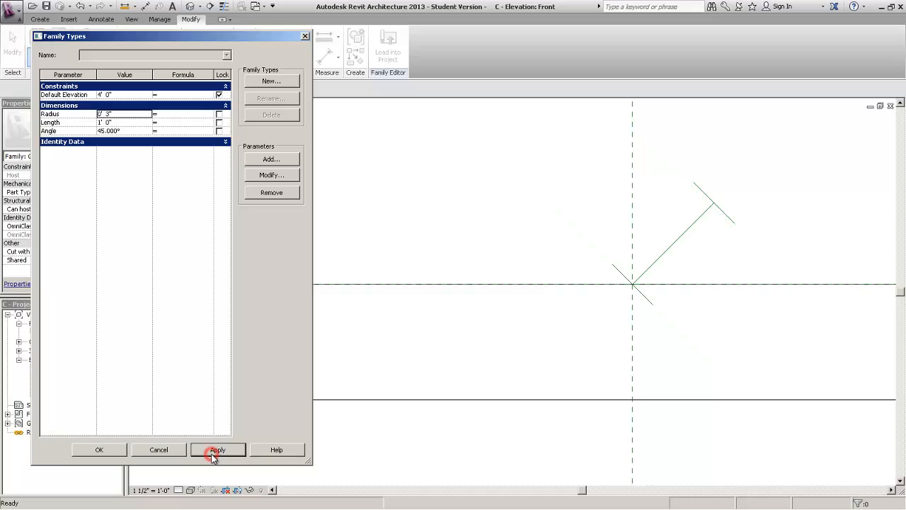
# Set the Radius parameter to 6" and apply it to the reference lines.
pyautogui.click(108, 114)
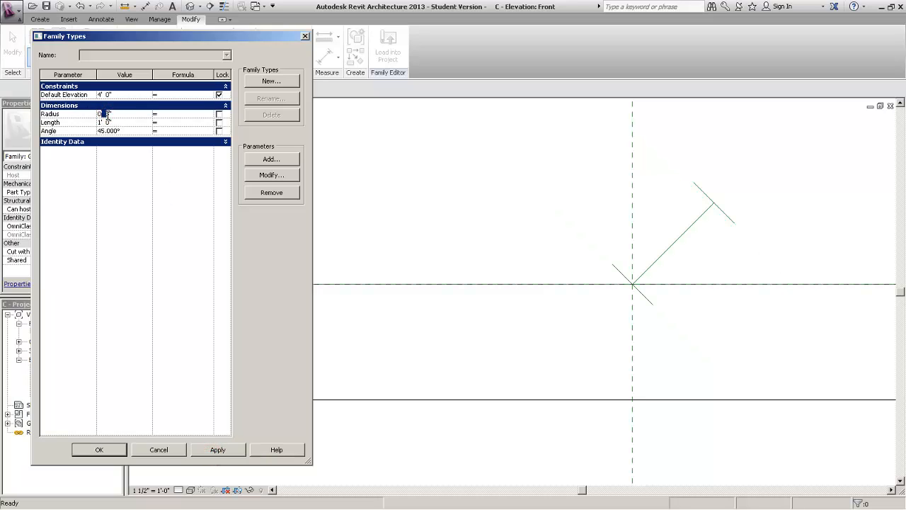
pyautogui.moveTo(110, 114); pyautogui.dragTo(76, 118)
pyautogui.write('6"')
pyautogui.click(152, 230)
pyautogui.click(236, 450)
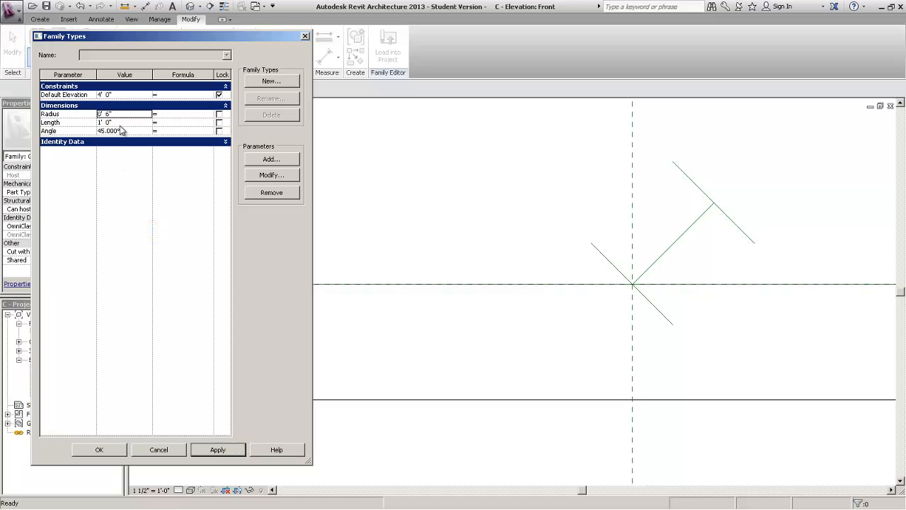
# Flex the Length parameter by setting it to 10" and applying the change.
pyautogui.click(110, 123)
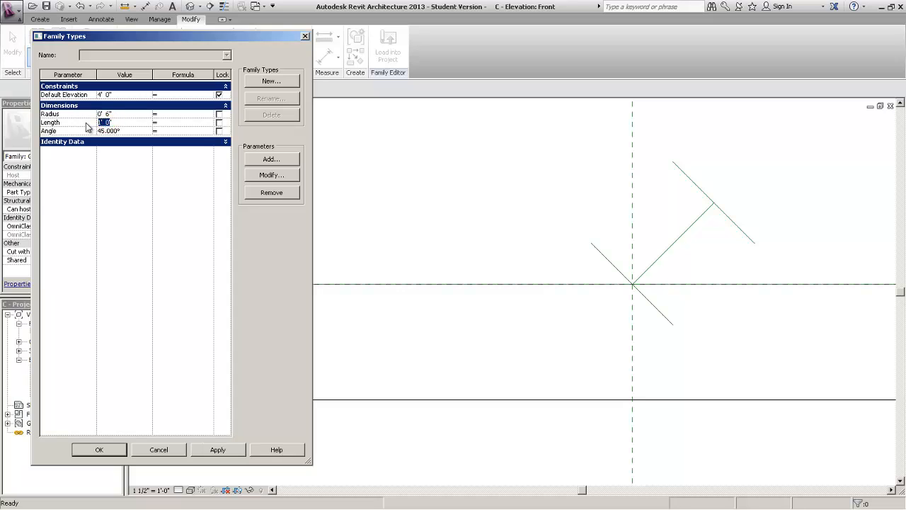
pyautogui.click(133, 225)
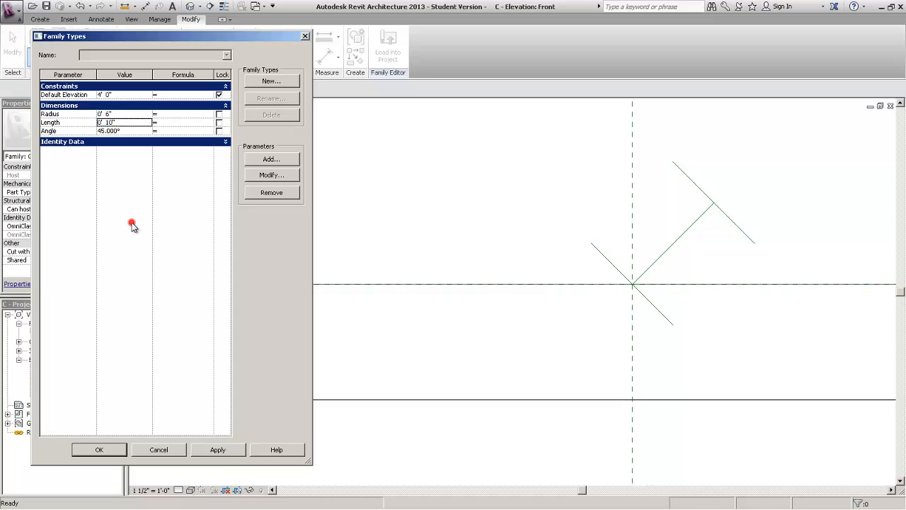
pyautogui.click(218, 450)
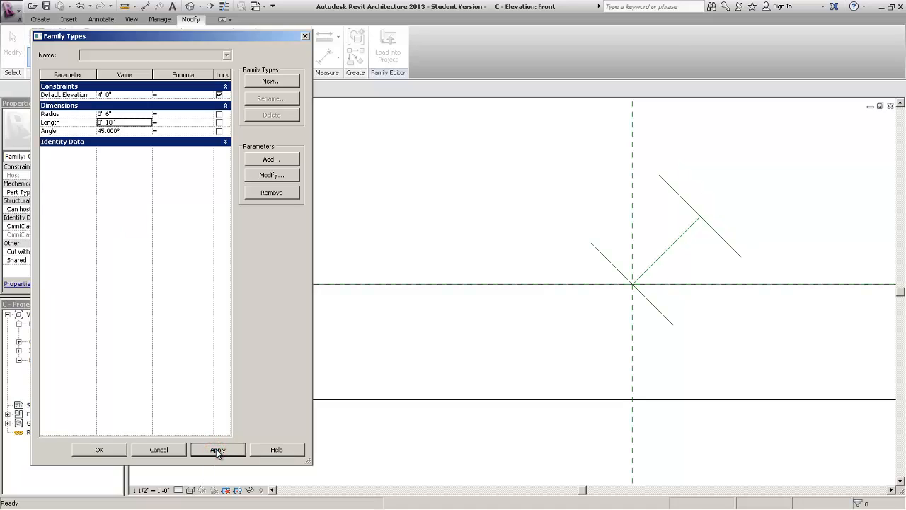
# Flex the angled reference line with the Length parameter at 10' and at 4', applying each value.
pyautogui.click(111, 120)
pyautogui.doubleClick(110, 121)
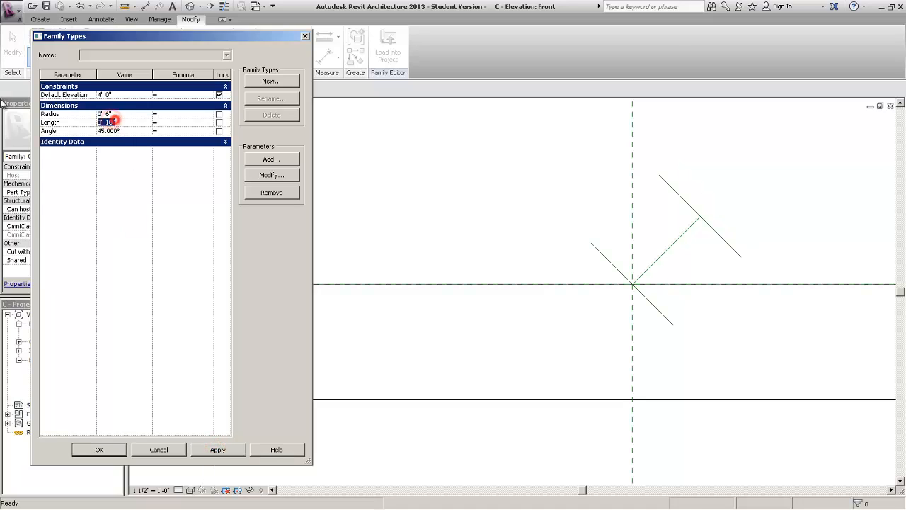
pyautogui.write('10')
pyautogui.click(146, 256)
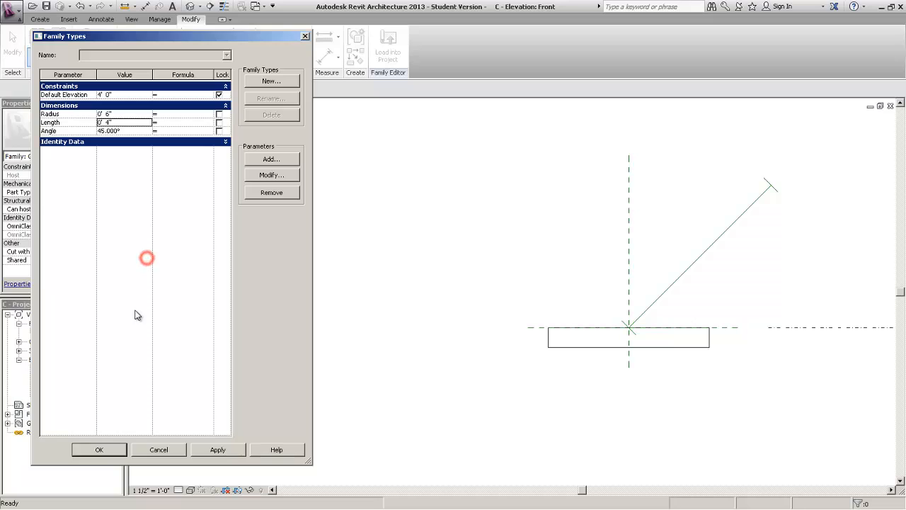
pyautogui.click(132, 123)
pyautogui.write('4')
pyautogui.click(133, 193)
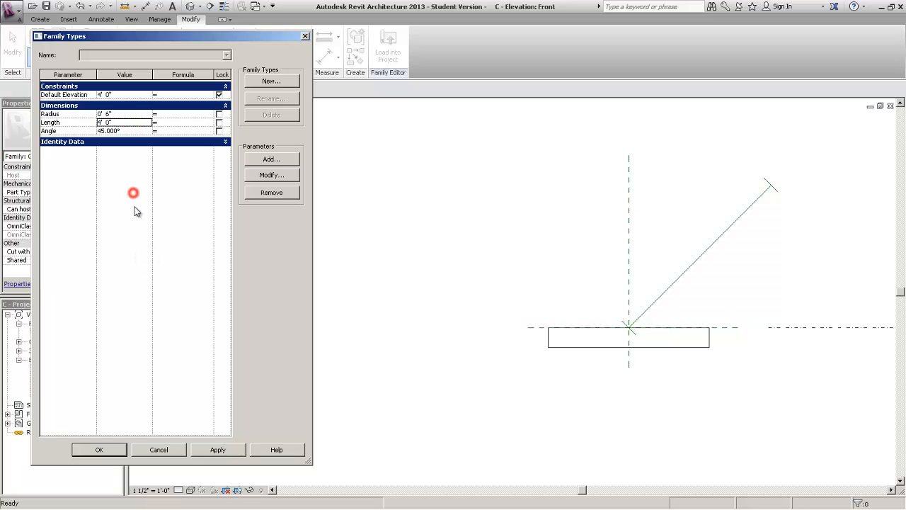
pyautogui.click(210, 450)
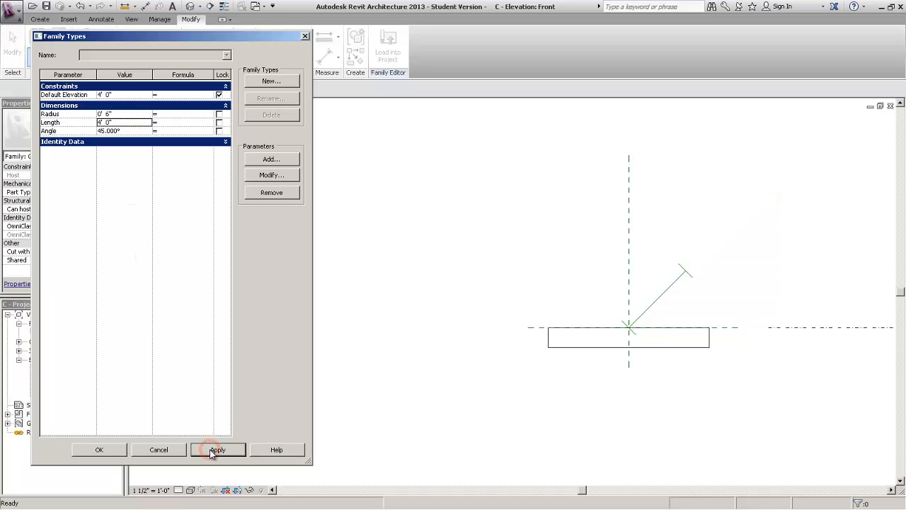
# Flex the Length parameter by setting it to 7" and applying it.
pyautogui.doubleClick(107, 124)
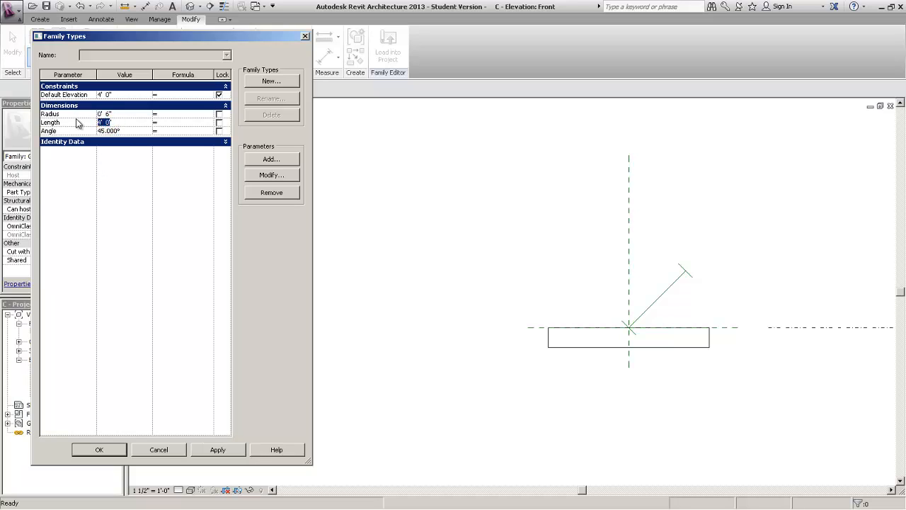
pyautogui.write('7"')
pyautogui.click(219, 451)
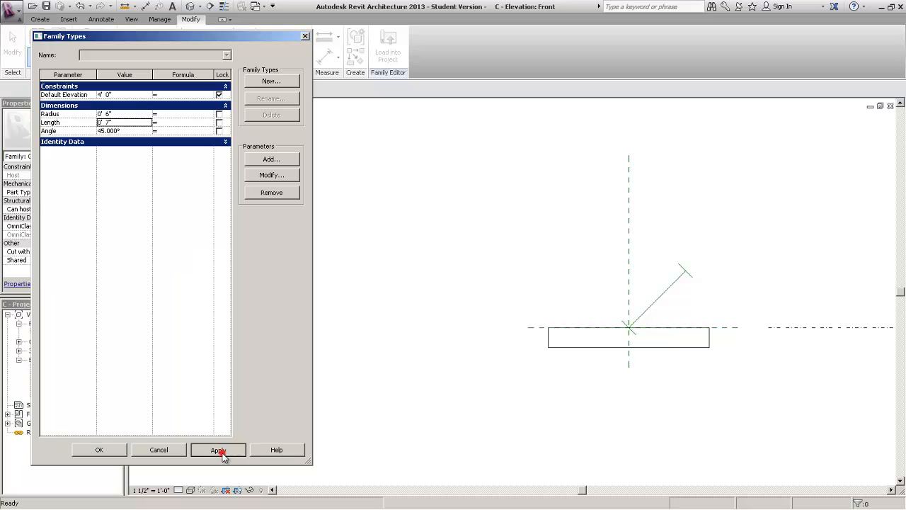
# Set the Length parameter to 7' 0" and apply it to the angled reference line.
pyautogui.doubleClick(131, 122)
pyautogui.write("7'")
pyautogui.click(107, 278)
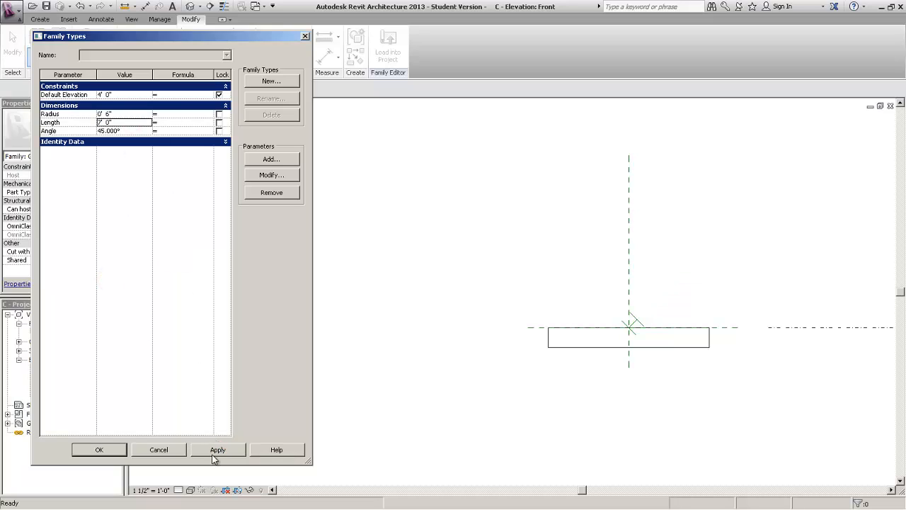
pyautogui.click(215, 451)
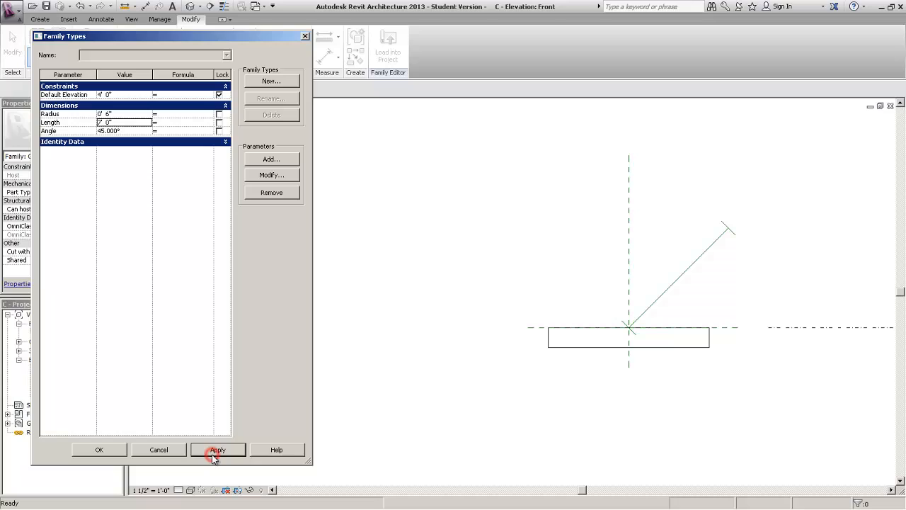
pyautogui.click(169, 252)
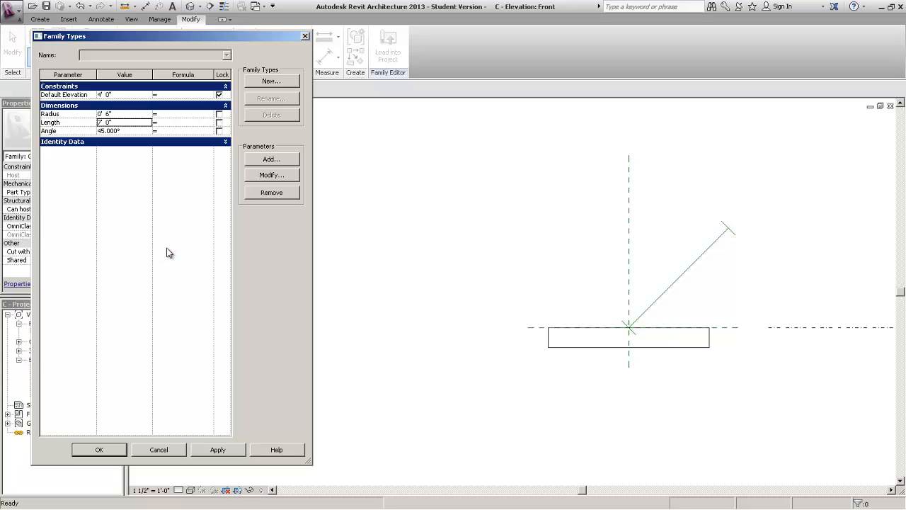
# Flex the Angle parameter by setting it to 0° and applying it.
pyautogui.click(129, 130)
pyautogui.write('0')
pyautogui.click(123, 209)
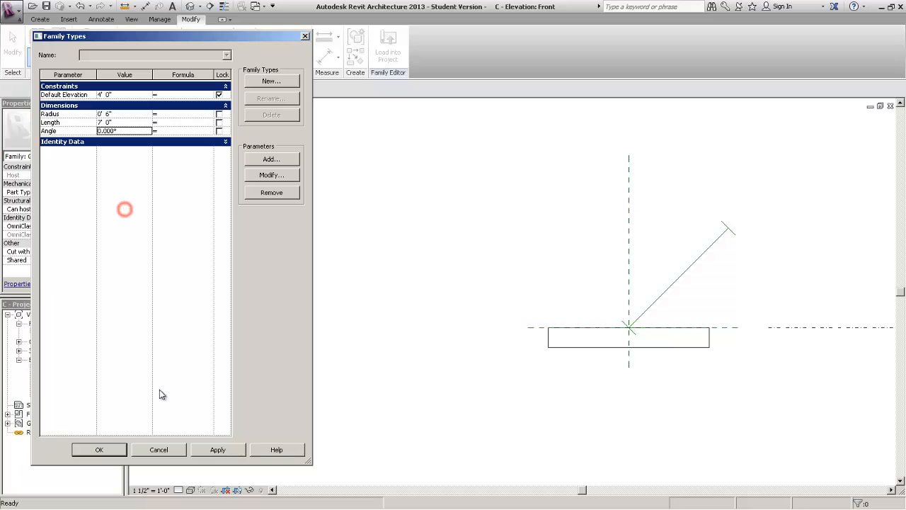
pyautogui.click(212, 455)
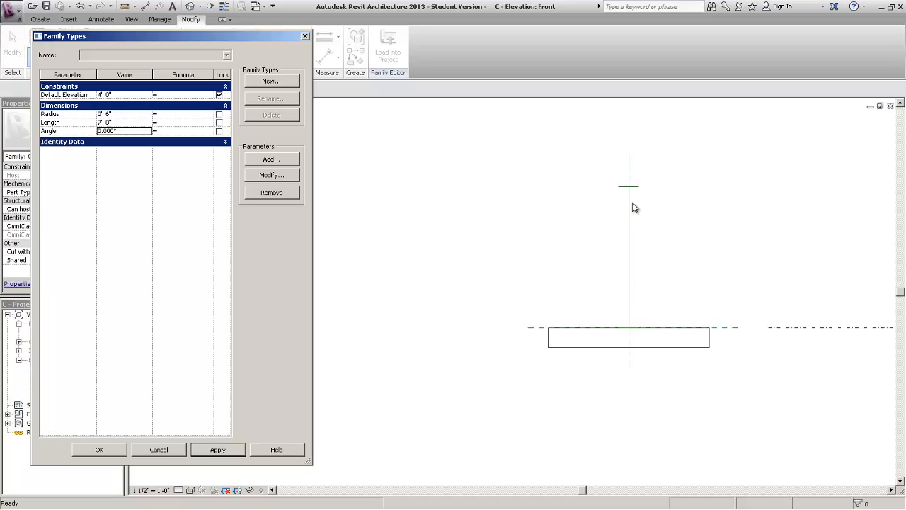
# Flex the rotating reference line with the Angle parameter at 75° and at 90°, applying each value.
pyautogui.click(146, 130)
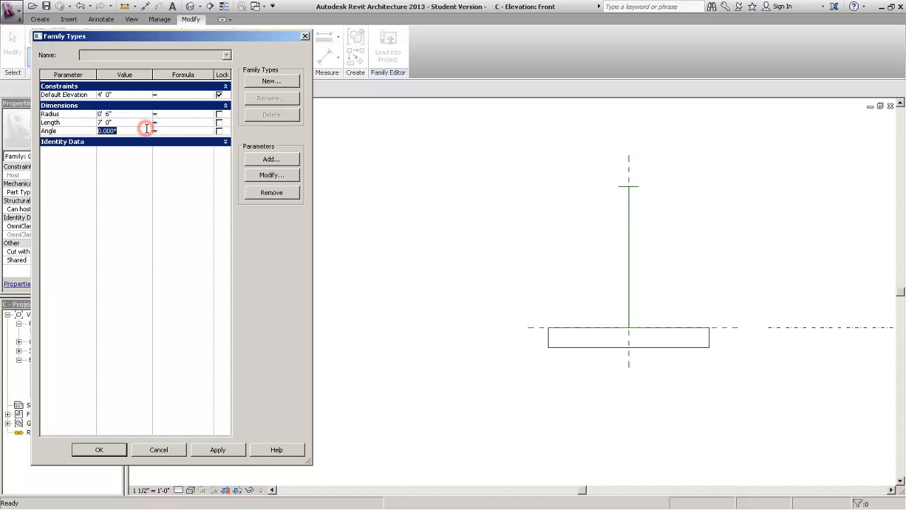
pyautogui.write('75')
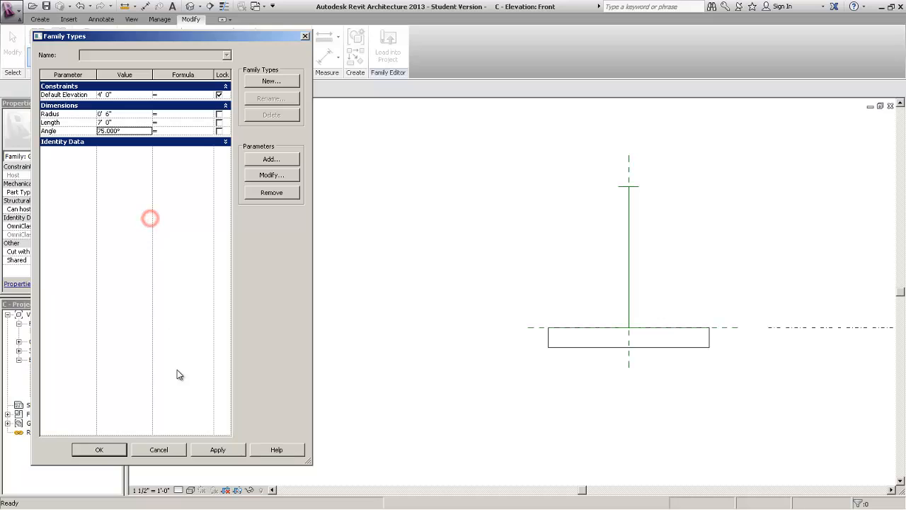
pyautogui.click(206, 450)
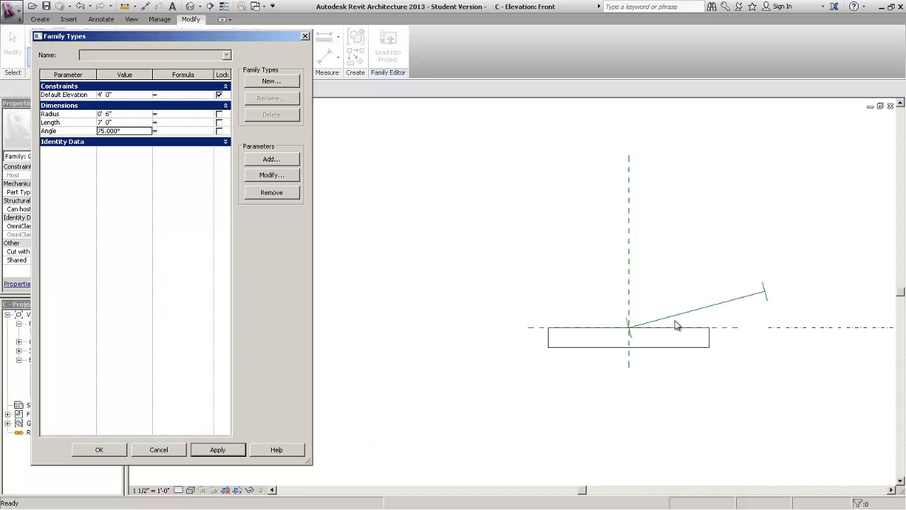
pyautogui.click(147, 131)
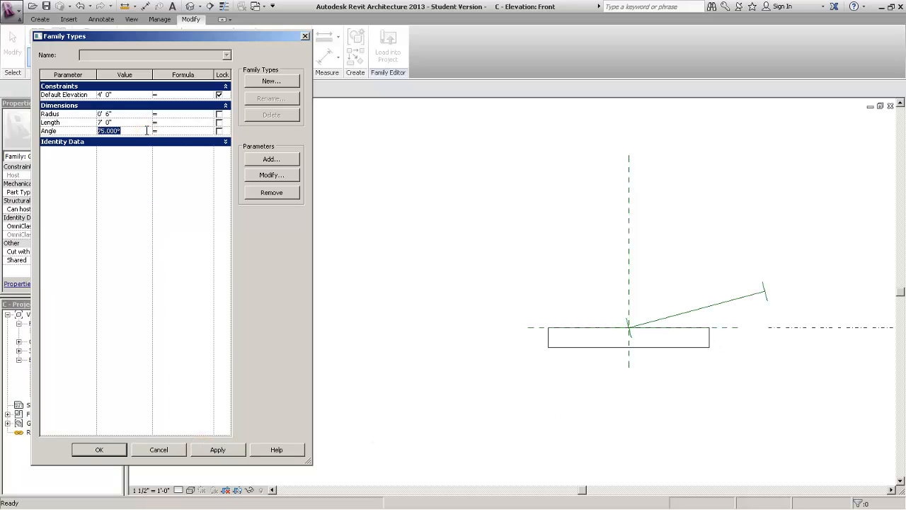
pyautogui.write('90')
pyautogui.click(172, 265)
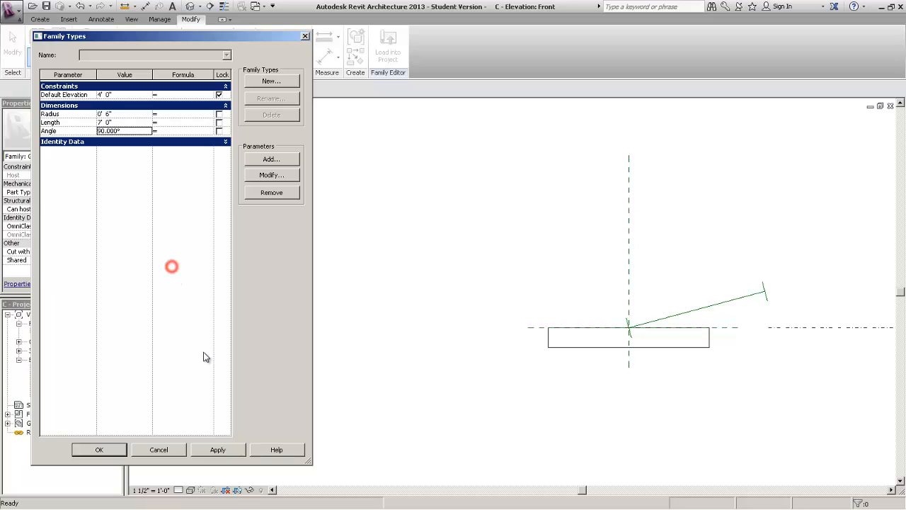
pyautogui.click(233, 450)
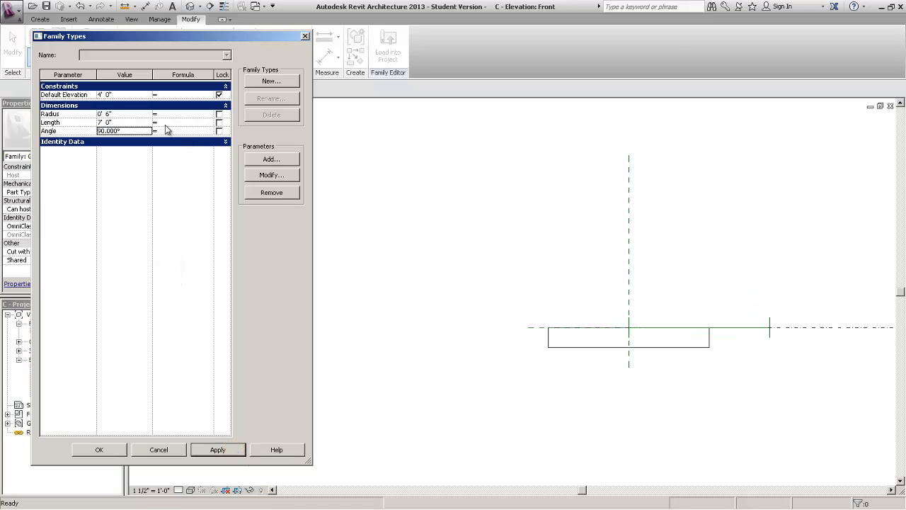
# Flex the rotation past horizontal by applying Angle values of 135° and 180°.
pyautogui.click(151, 125)
pyautogui.click(151, 130)
pyautogui.write('135')
pyautogui.click(162, 301)
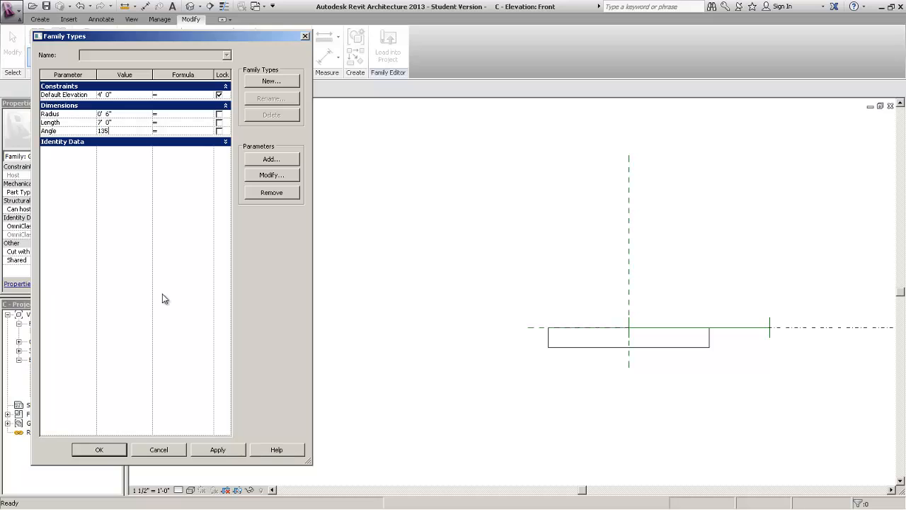
pyautogui.click(217, 449)
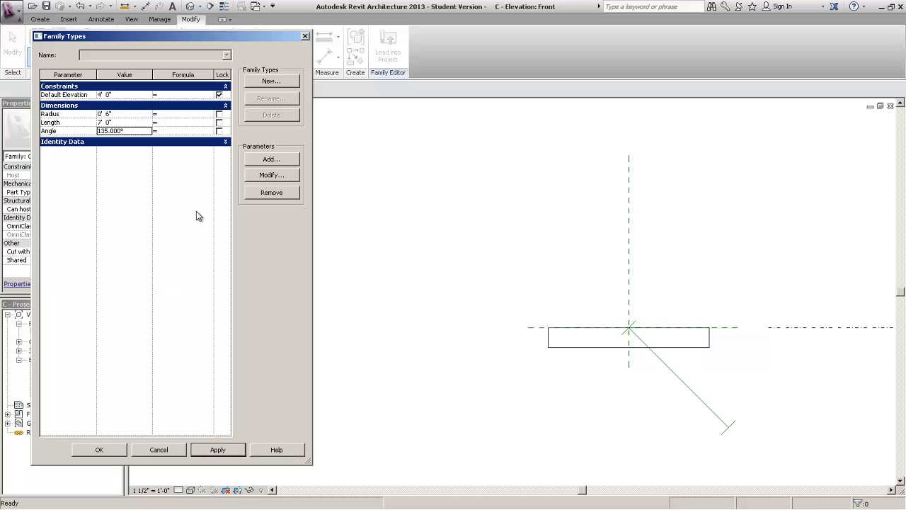
pyautogui.click(147, 131)
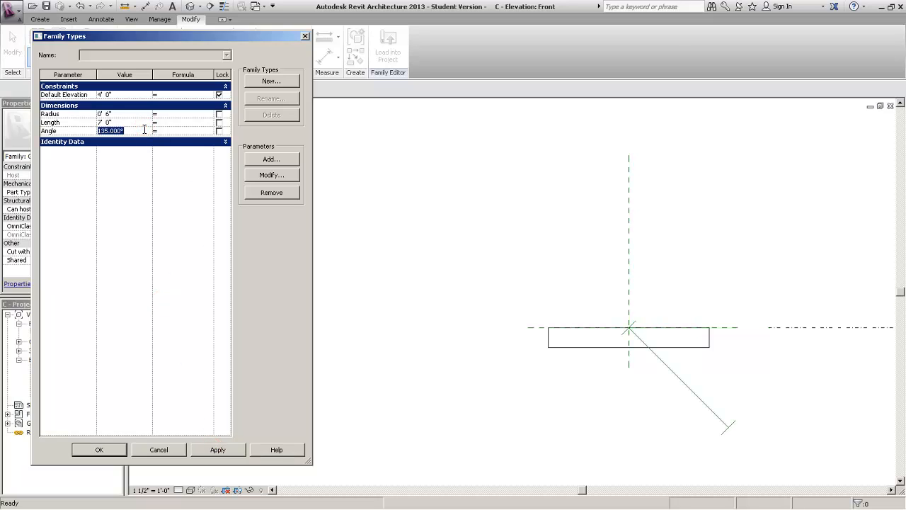
pyautogui.write('180')
pyautogui.click(222, 443)
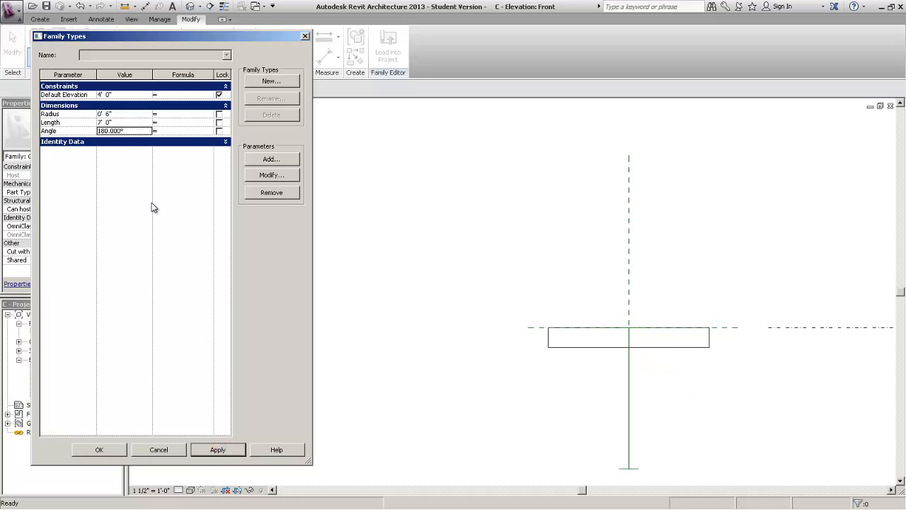
# Continue flexing the rotation by applying Angle values of 225° and 270°.
pyautogui.click(143, 131)
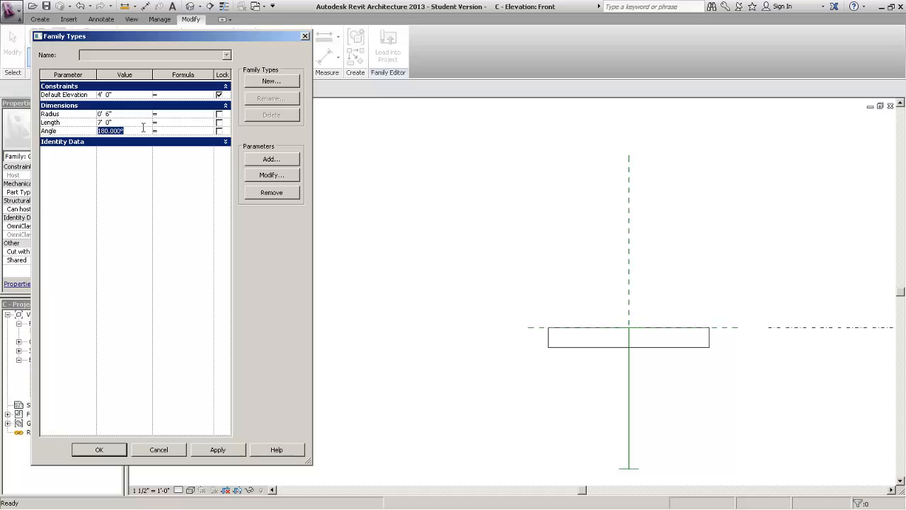
pyautogui.write('225')
pyautogui.click(236, 449)
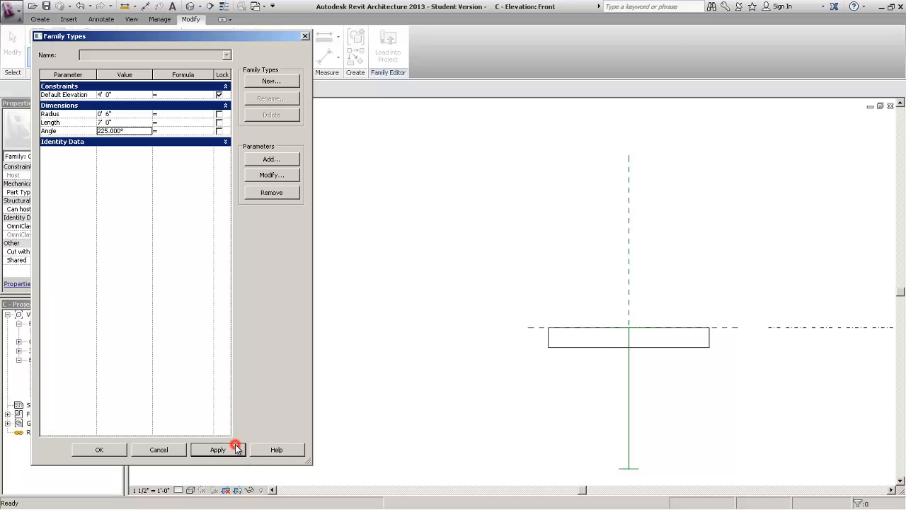
pyautogui.click(142, 130)
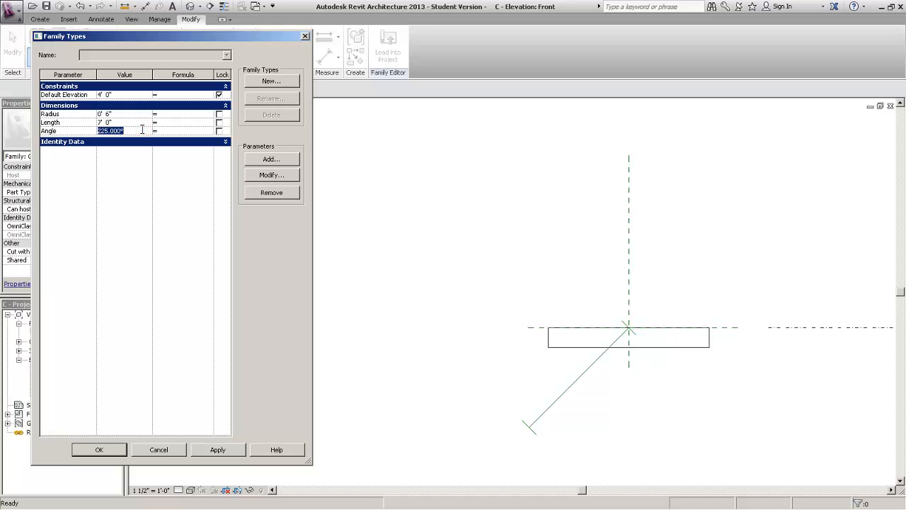
pyautogui.write('270')
pyautogui.click(202, 451)
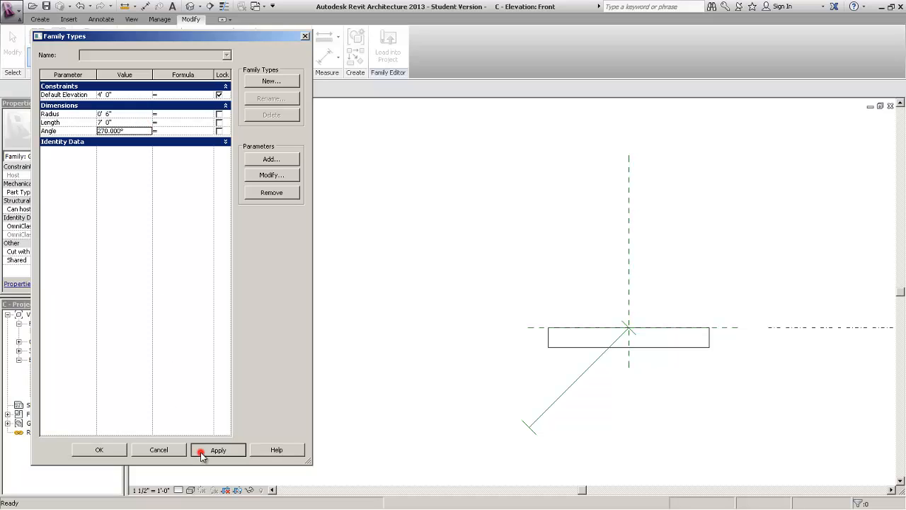
# Flex the Angle parameter by setting it to 315° and applying it.
pyautogui.click(140, 123)
pyautogui.click(140, 131)
pyautogui.write('315')
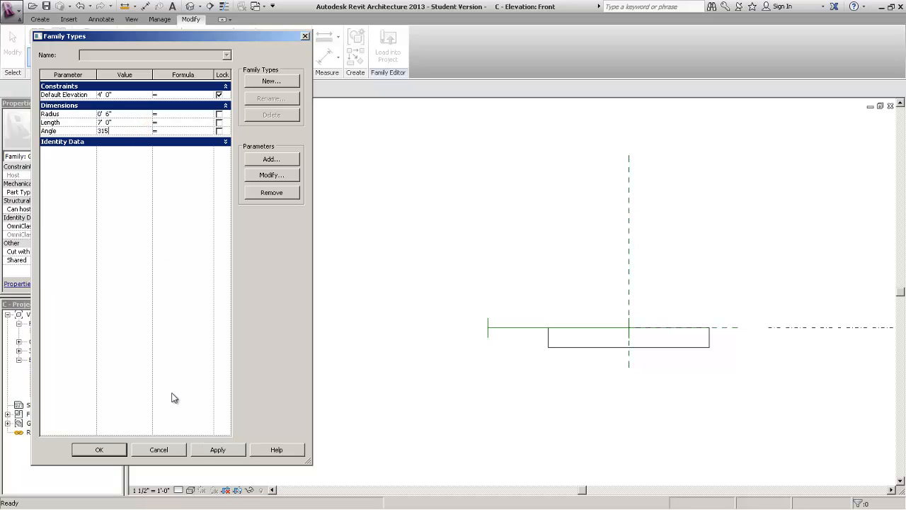
pyautogui.click(201, 451)
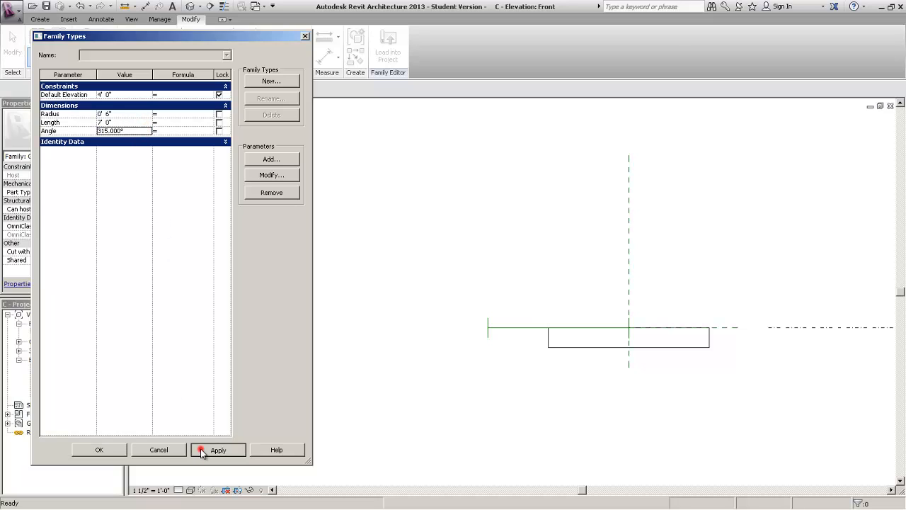
# Flex the Angle parameter to a full turn by setting it to 360° and applying it.
pyautogui.click(139, 131)
pyautogui.write('360')
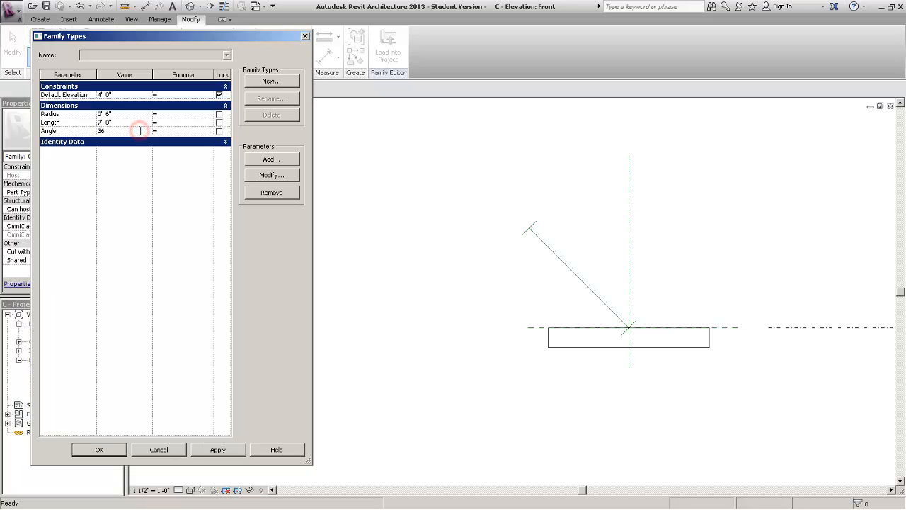
pyautogui.click(145, 230)
pyautogui.click(226, 453)
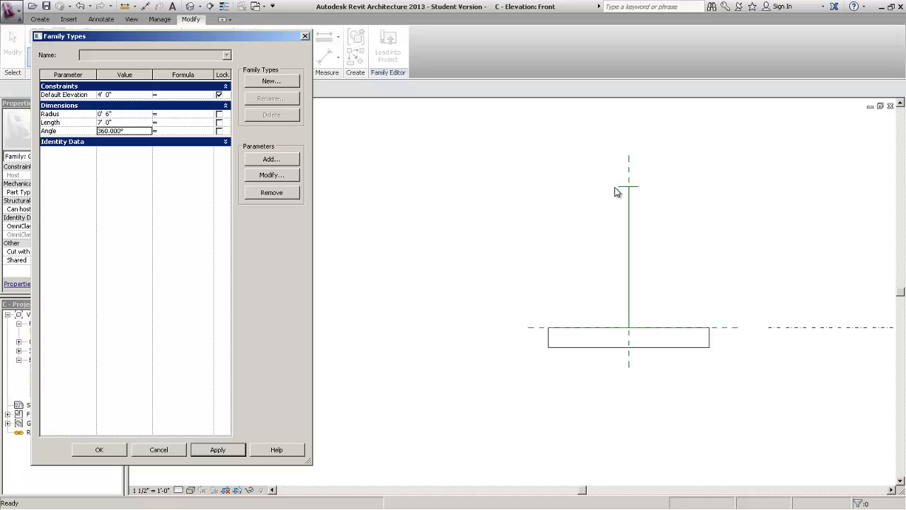
# Set the family's Angle to 45°, Length to 1' 0" and Radius to 0' 1", applying and accepting the values.
pyautogui.click(149, 130)
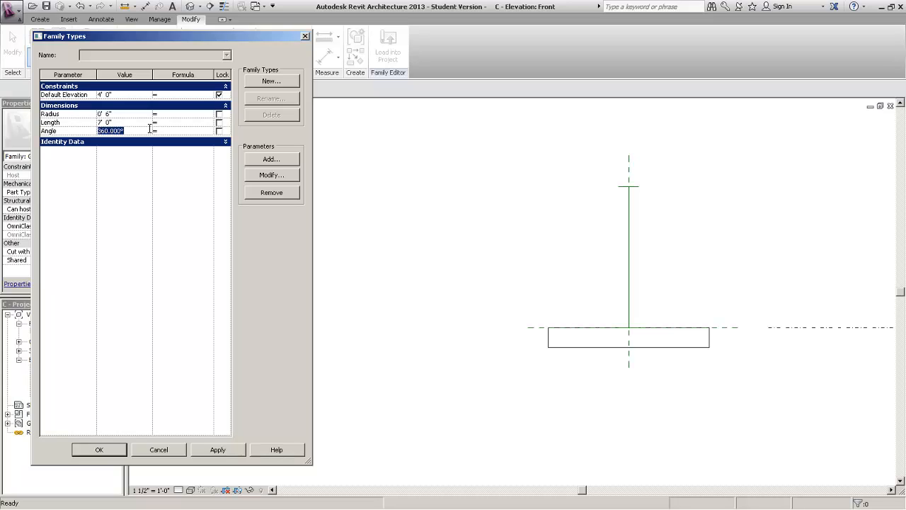
pyautogui.write('45')
pyautogui.click(108, 122)
pyautogui.write('12')
pyautogui.click(107, 114)
pyautogui.click(110, 113)
pyautogui.moveTo(110, 114); pyautogui.dragTo(83, 111)
pyautogui.write('1')
pyautogui.click(107, 199)
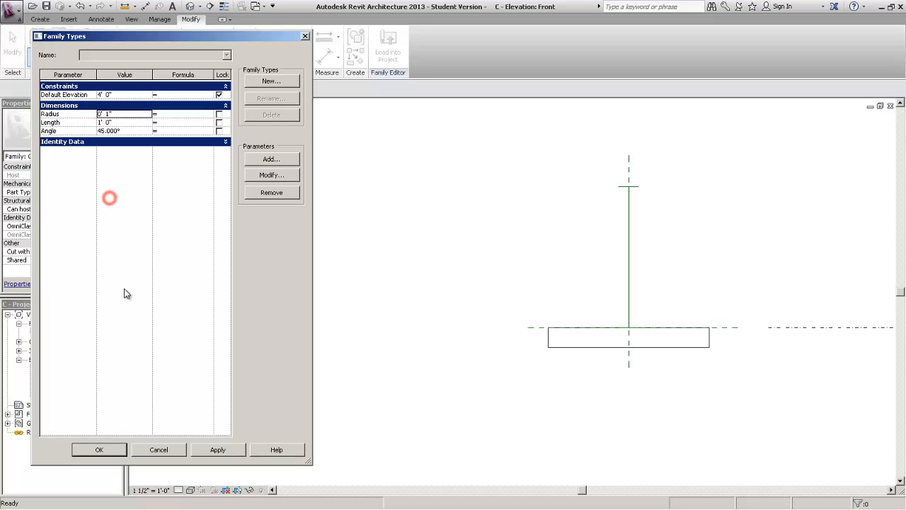
pyautogui.click(224, 452)
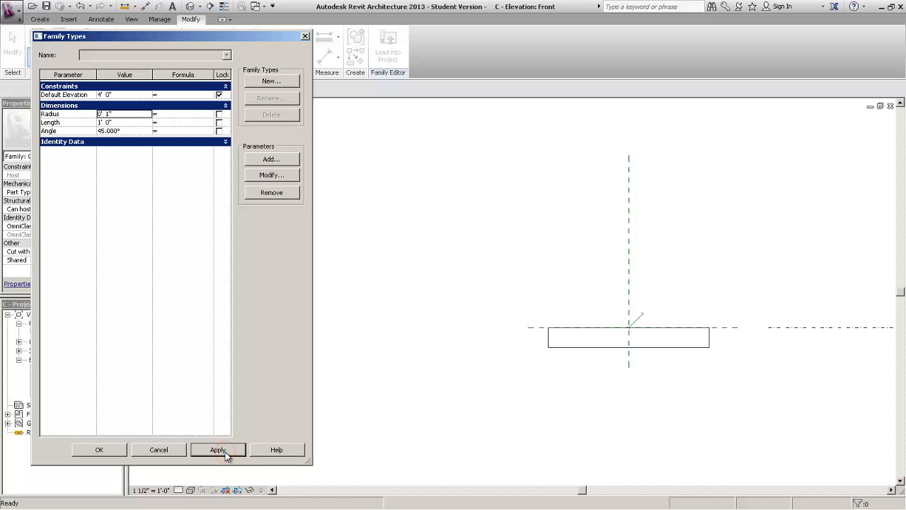
pyautogui.click(98, 450)
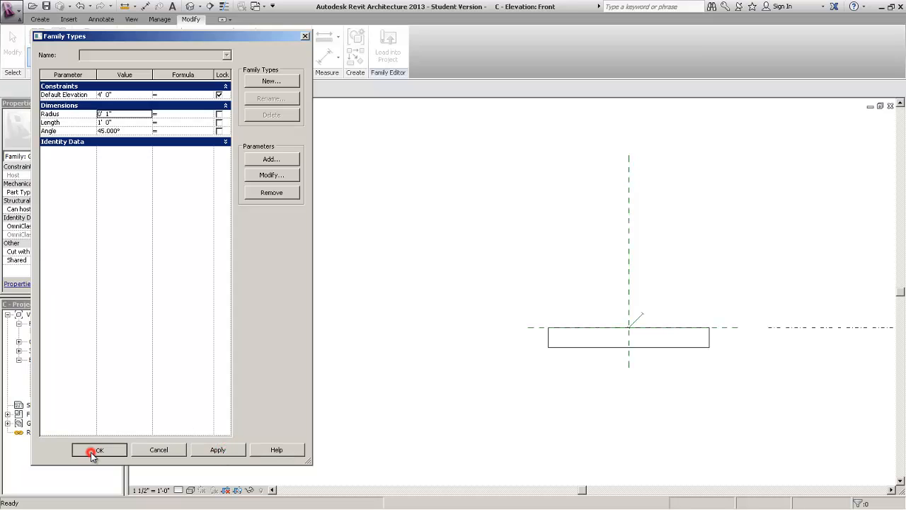
# Turn on the Dimensions annotation category in the Front elevation's visibility/graphic overrides.
pyautogui.scroll(3, 583, 301)
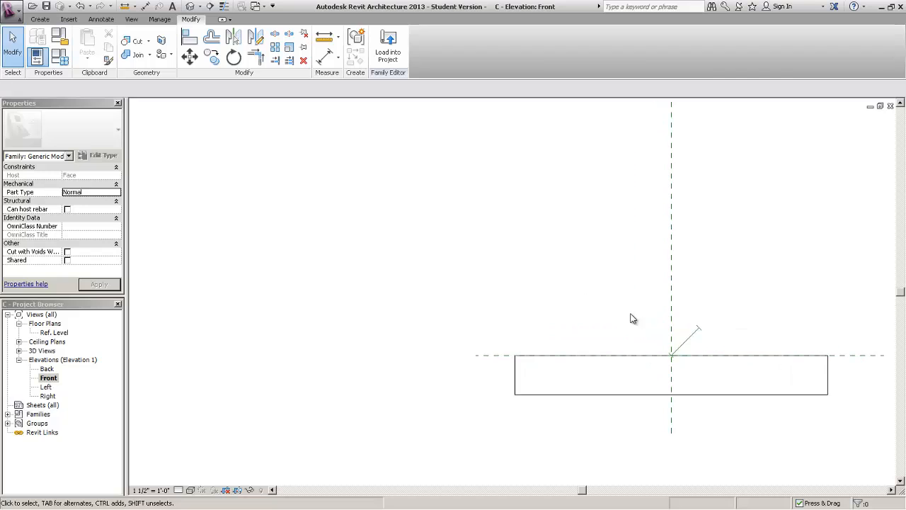
pyautogui.scroll(3, 700, 352)
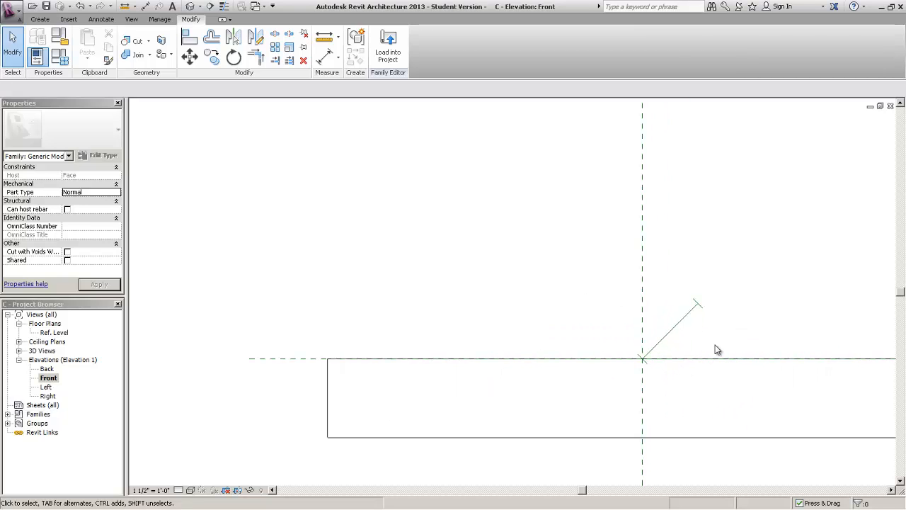
pyautogui.moveTo(716, 349); pyautogui.dragTo(528, 306, button='middle')
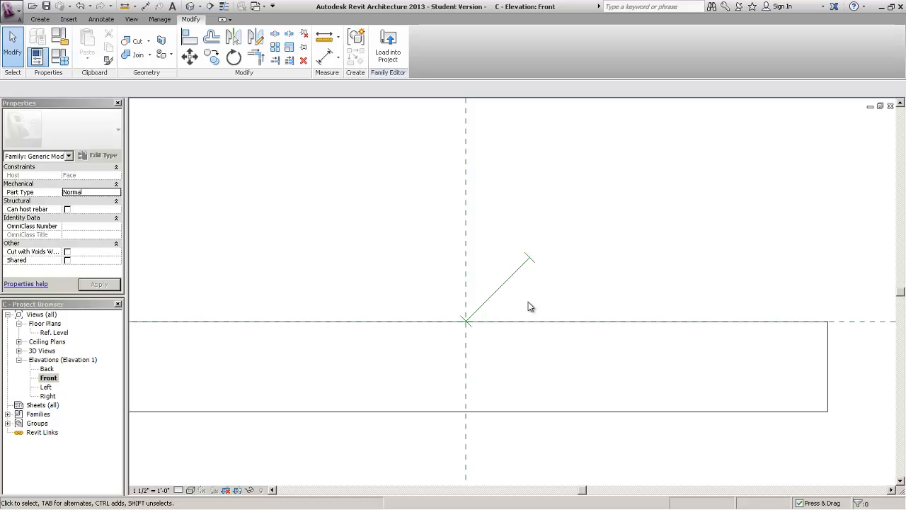
pyautogui.press('v')
pyautogui.press('g')
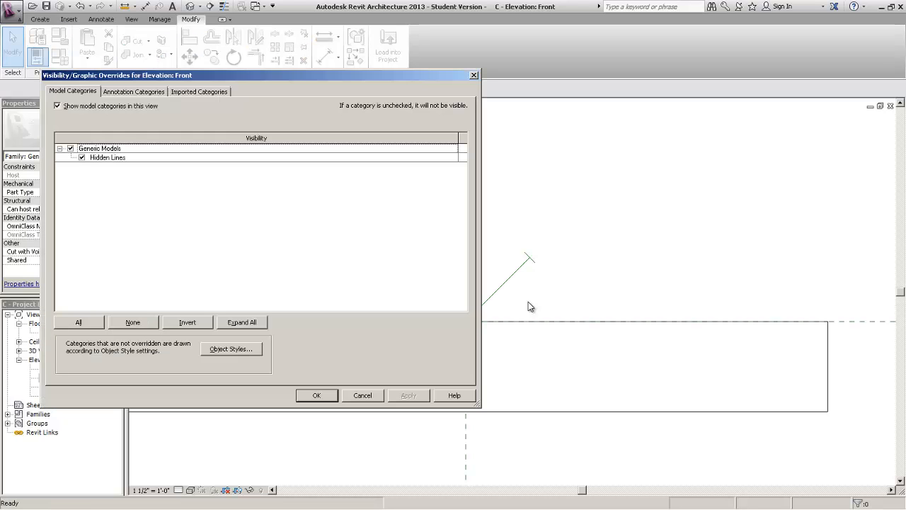
pyautogui.click(148, 96)
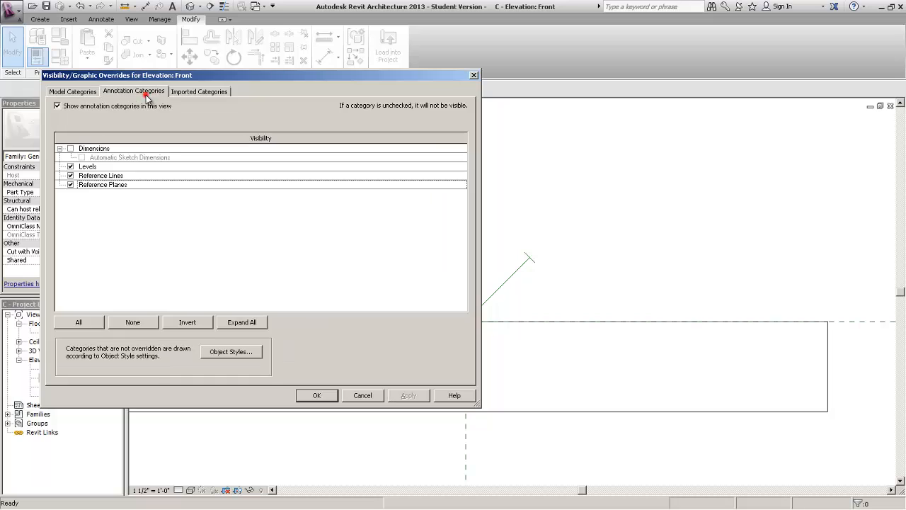
pyautogui.click(70, 149)
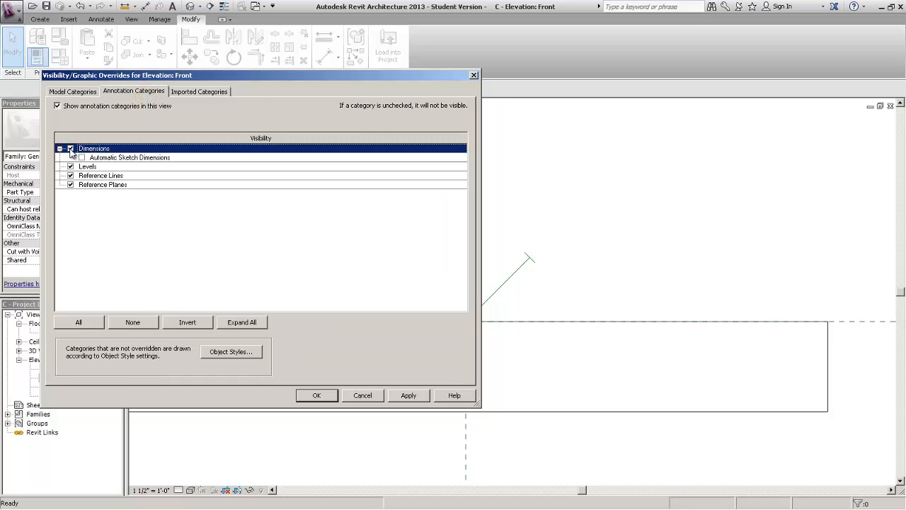
pyautogui.click(330, 395)
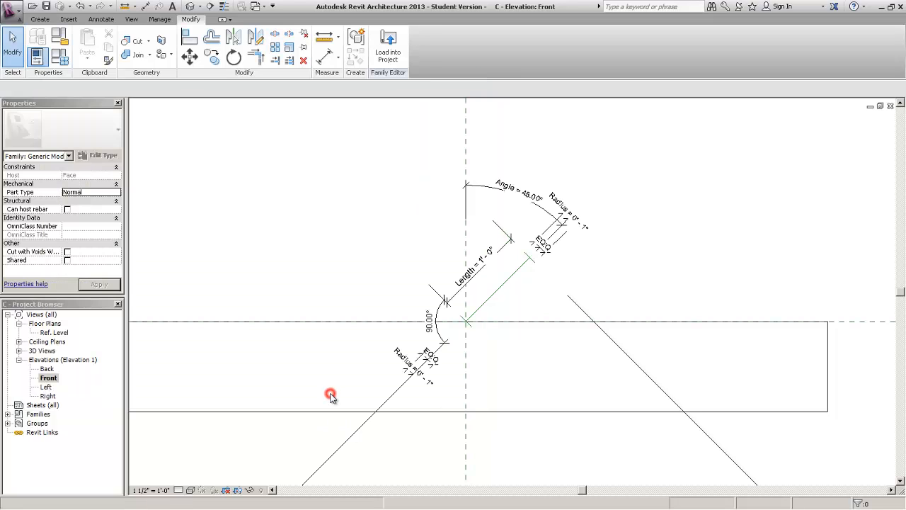
pyautogui.click(694, 203)
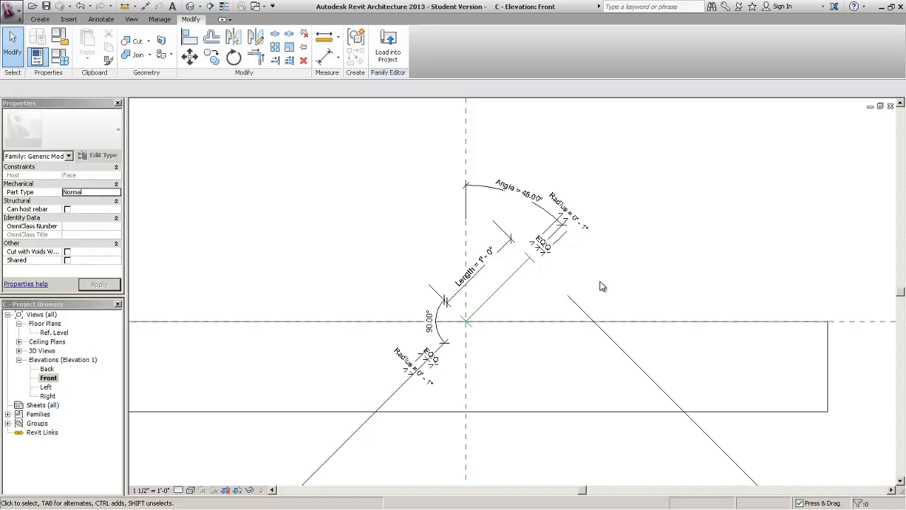
pyautogui.scroll(2, 600, 286)
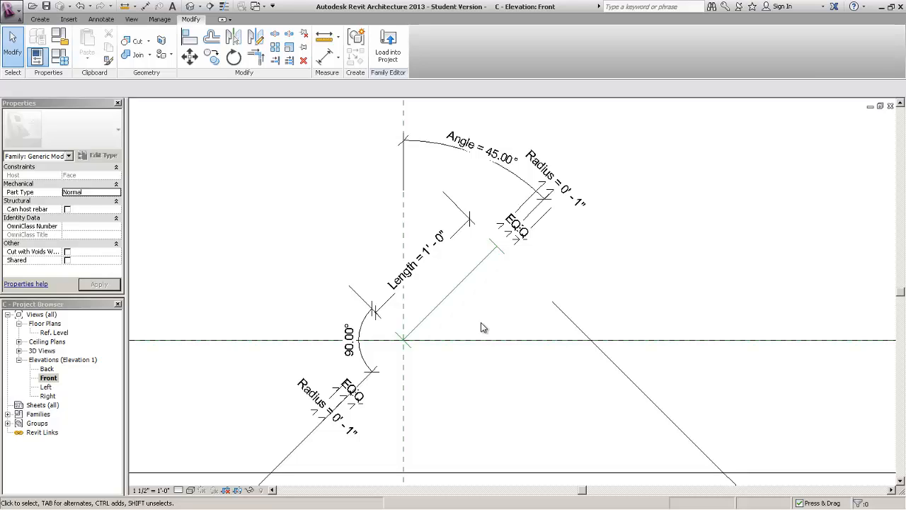
# Start a solid Sweep in the Front elevation, saving the project when the save reminder appears.
pyautogui.click(252, 139)
pyautogui.click(40, 19)
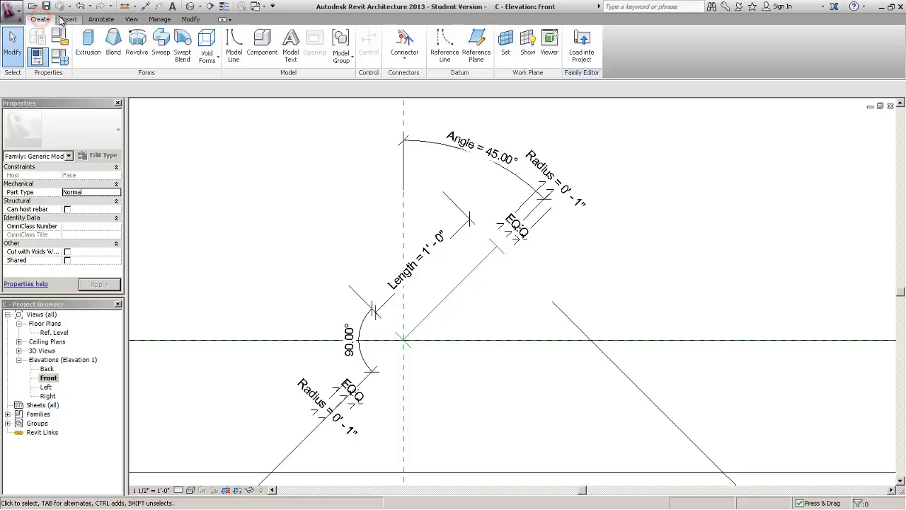
pyautogui.click(160, 49)
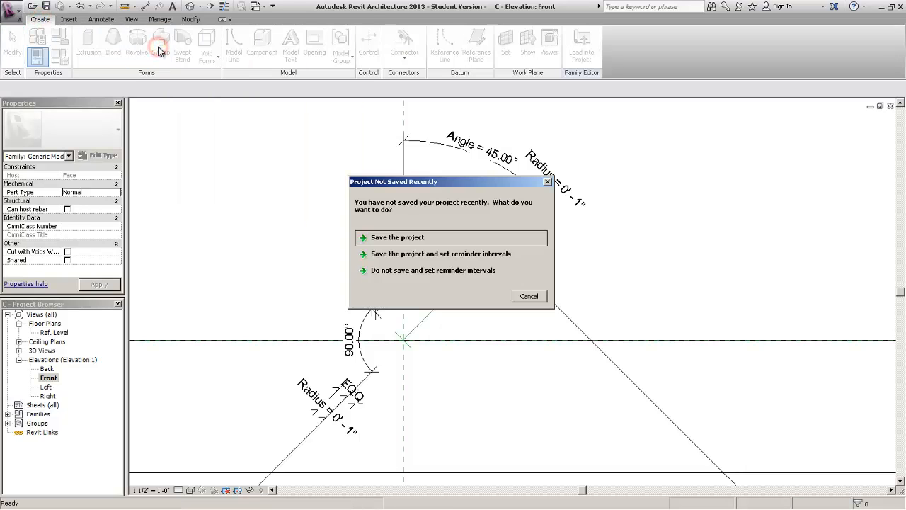
pyautogui.click(433, 238)
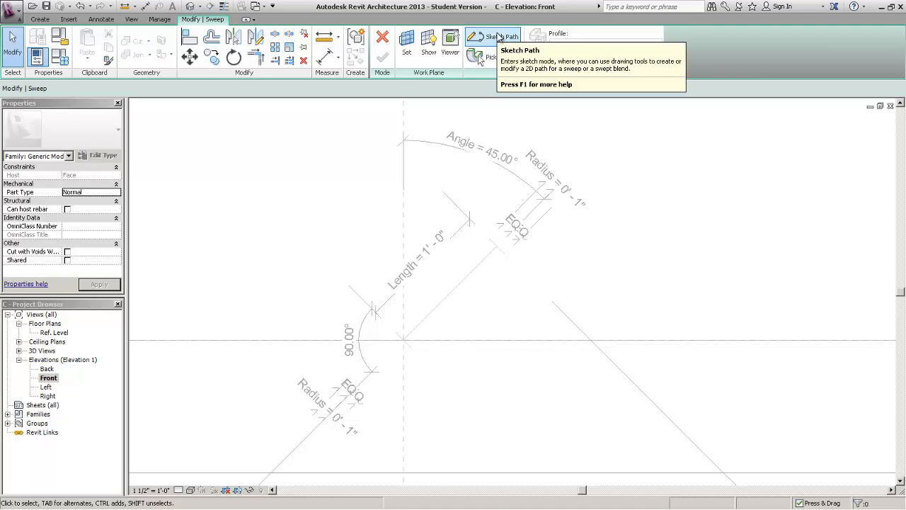
# Sketch a straight sweep path about 4 1/2" long along the middle of the angled reference line.
pyautogui.click(499, 37)
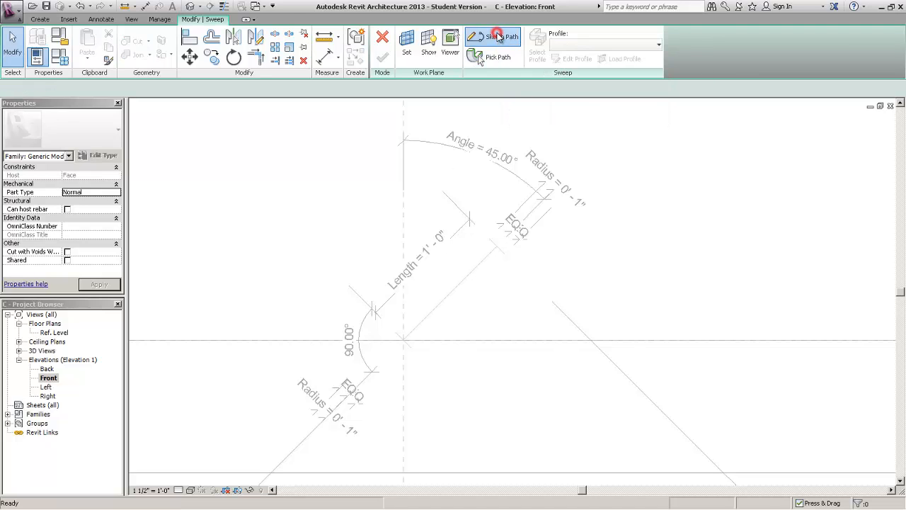
pyautogui.click(479, 264)
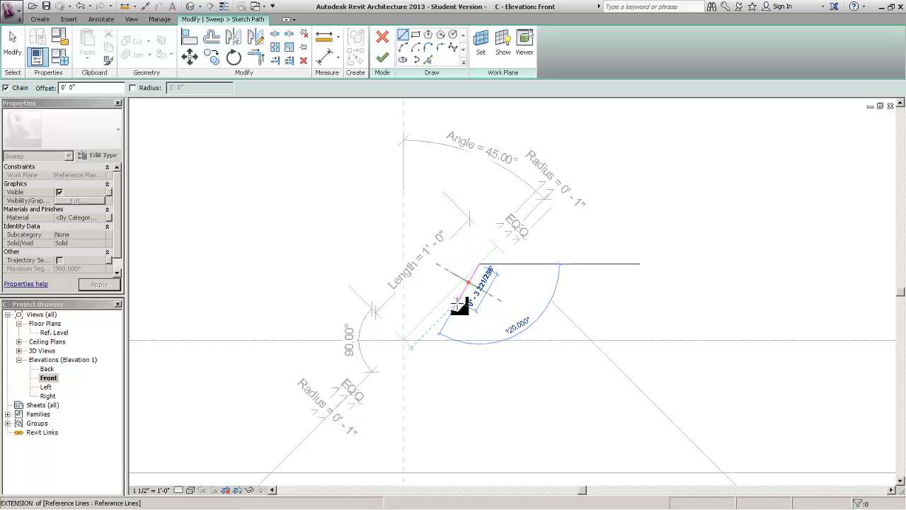
pyautogui.click(445, 298)
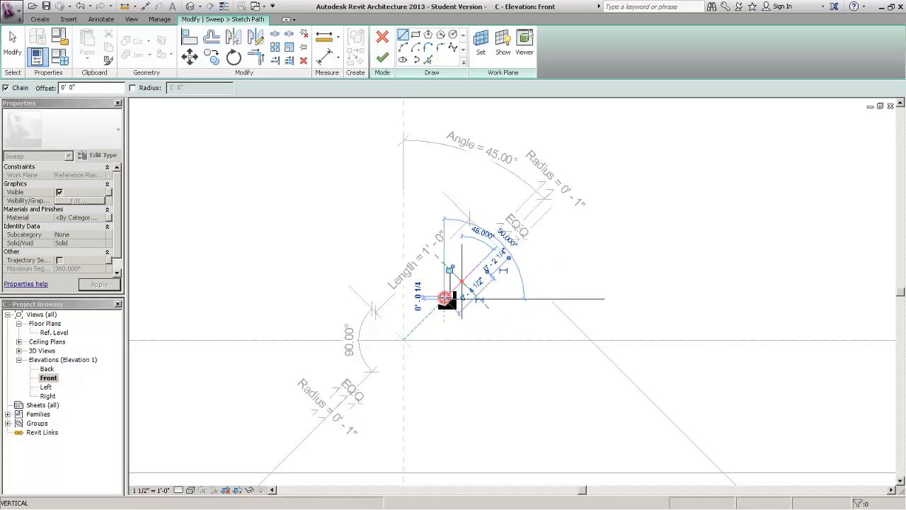
pyautogui.press('Escape')
pyautogui.press('Escape')
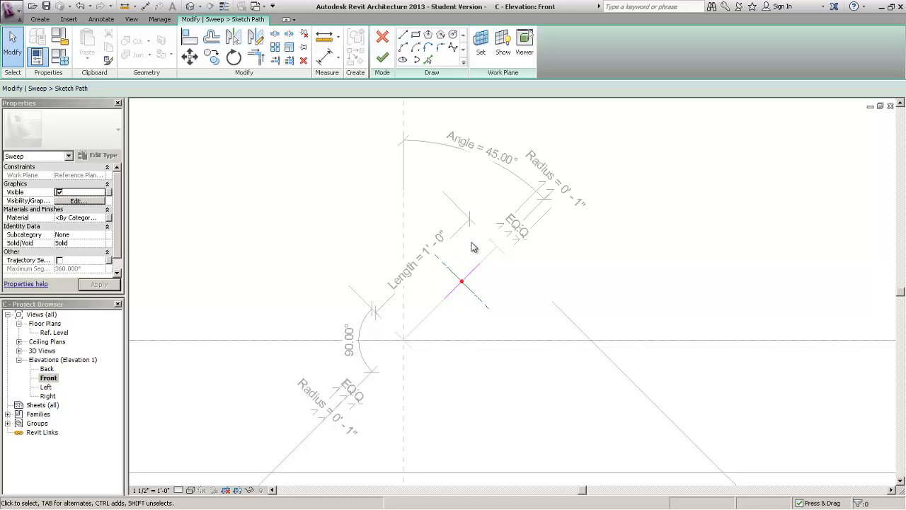
# Align the sweep path line to the angled reference line and lock the alignment.
pyautogui.click(190, 39)
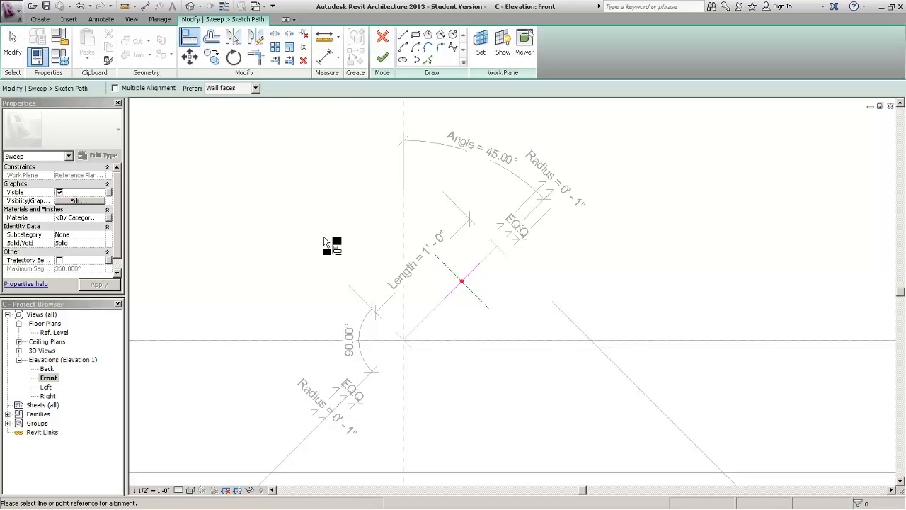
pyautogui.click(431, 310)
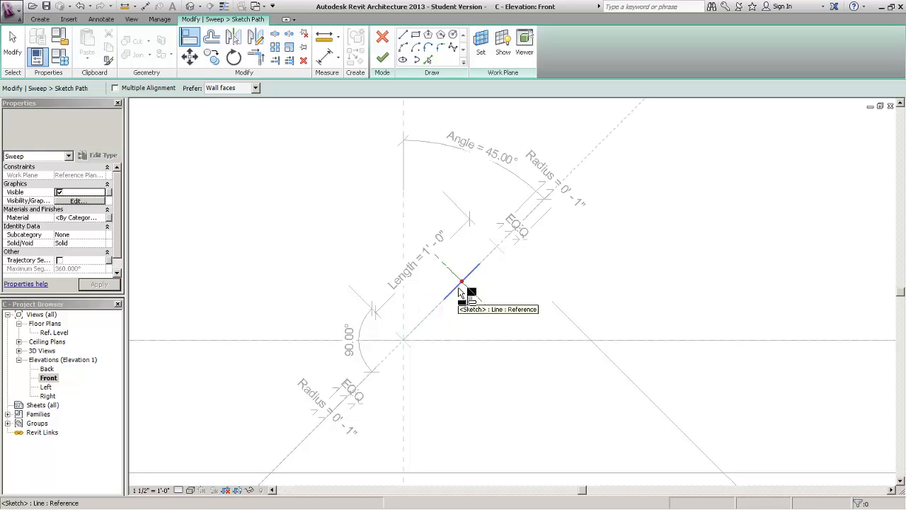
pyautogui.click(460, 286)
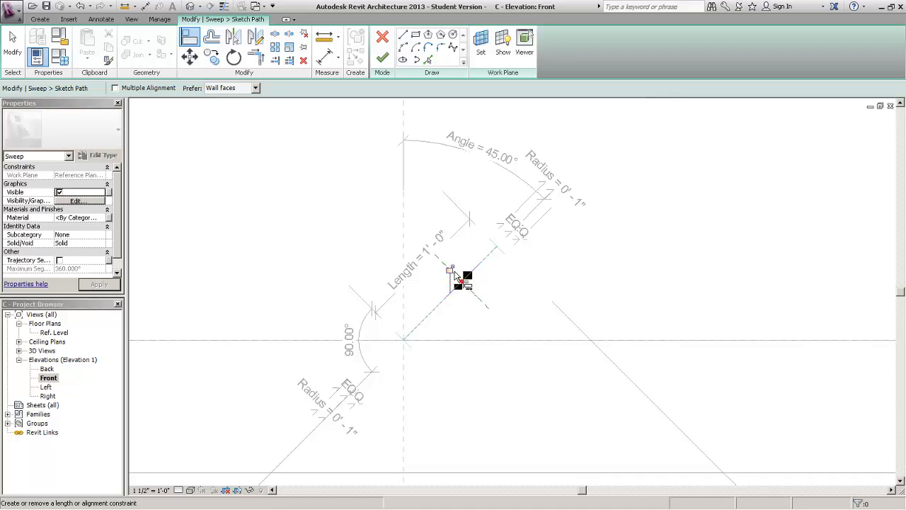
pyautogui.click(449, 270)
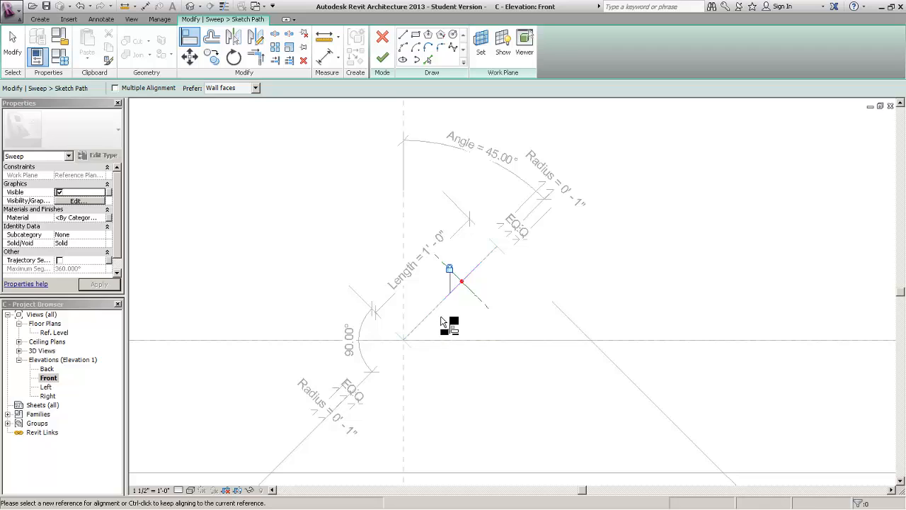
# Align and lock both ends of the sweep path to the angled reference line's endpoints, and finish the path sketch.
pyautogui.click(503, 252)
pyautogui.scroll(2, 448, 326)
pyautogui.click(393, 355)
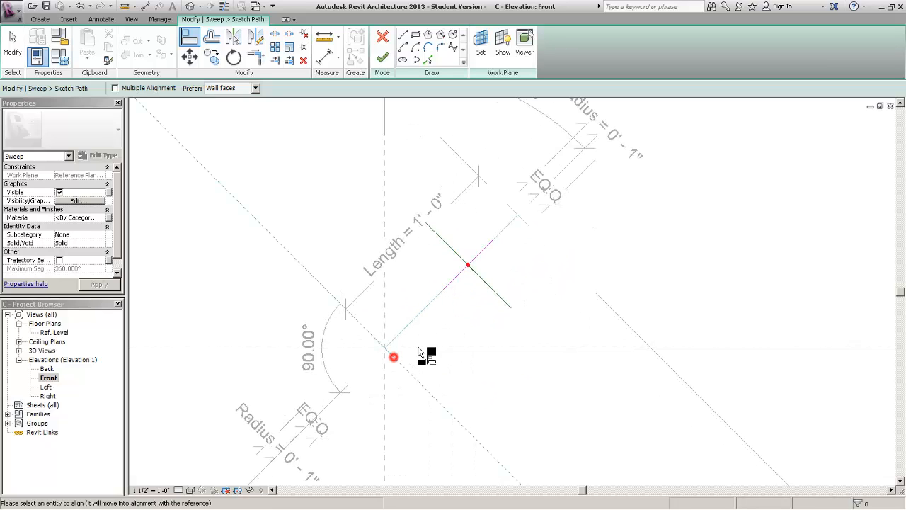
pyautogui.click(443, 292)
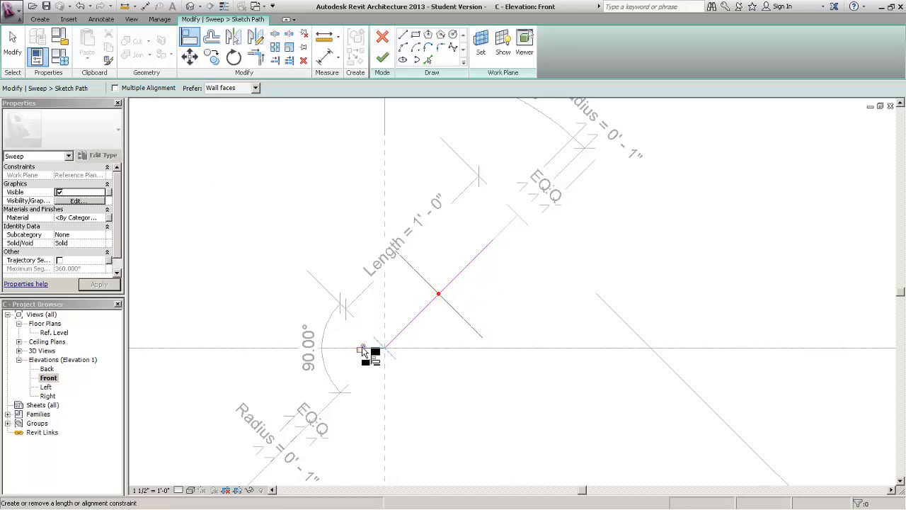
pyautogui.click(361, 348)
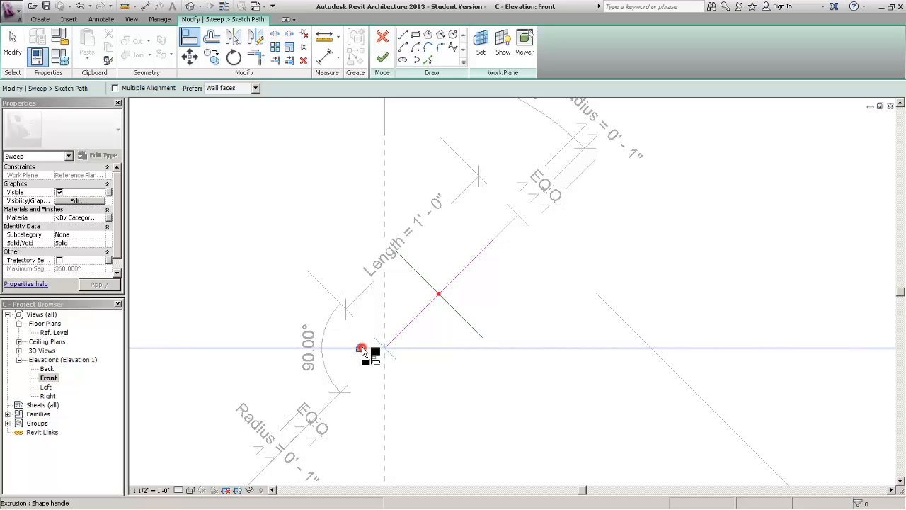
pyautogui.click(526, 226)
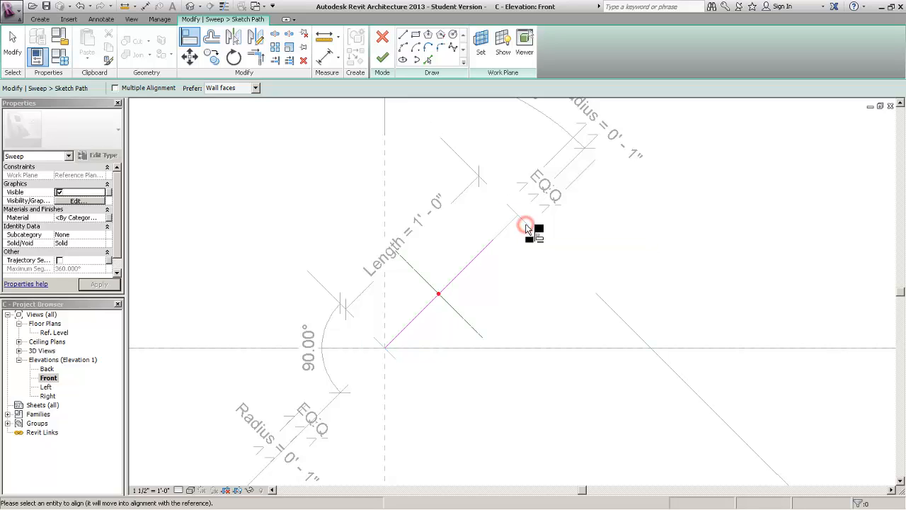
pyautogui.click(493, 239)
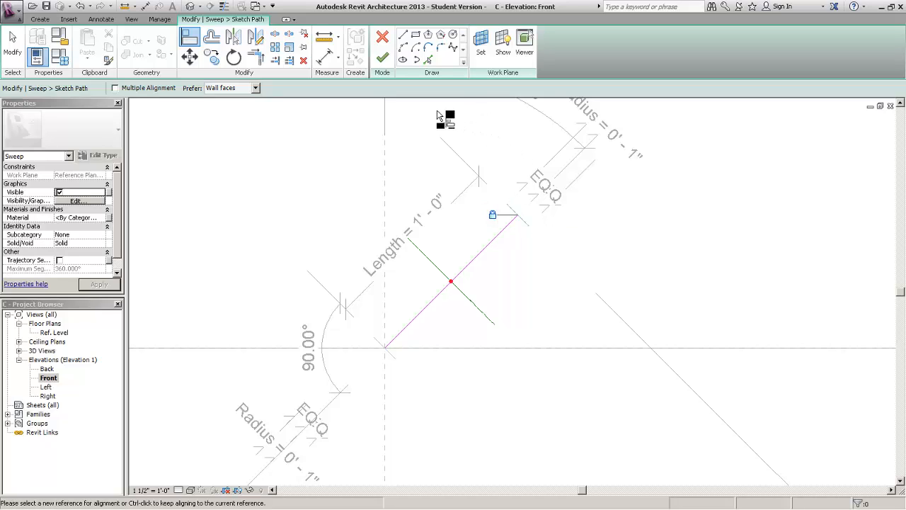
pyautogui.click(382, 57)
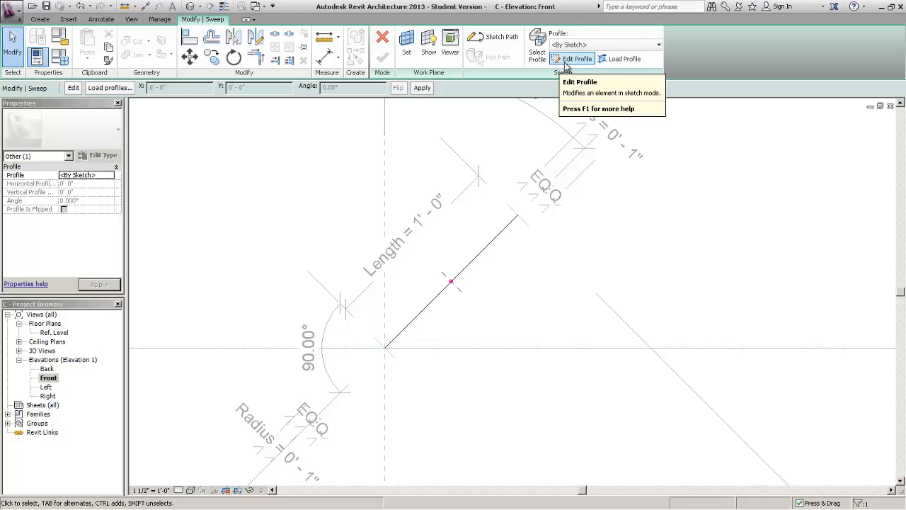
# Open the sweep's profile sketch for editing in 3D View: View 1.
pyautogui.click(565, 64)
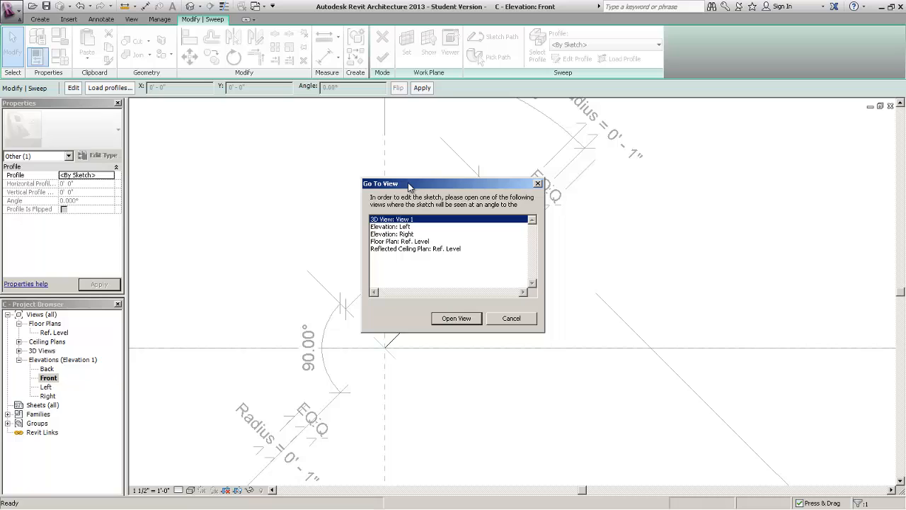
pyautogui.click(401, 219)
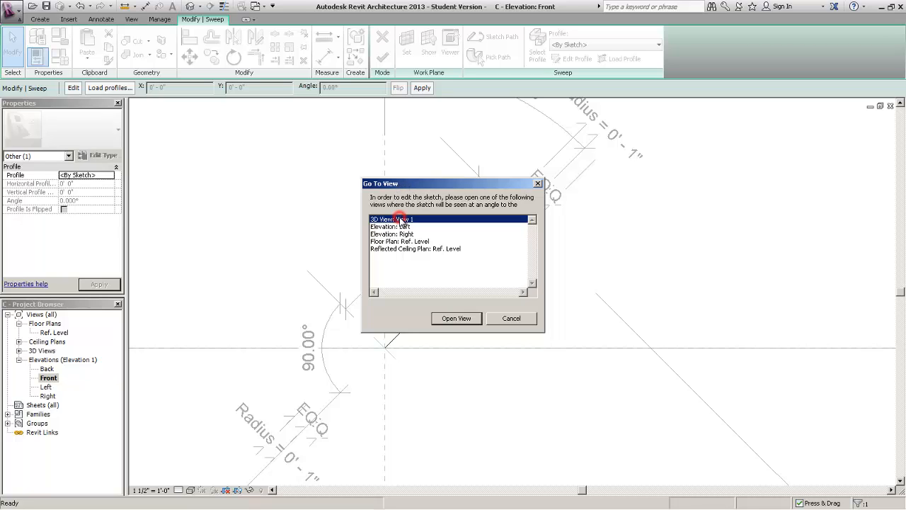
pyautogui.click(457, 318)
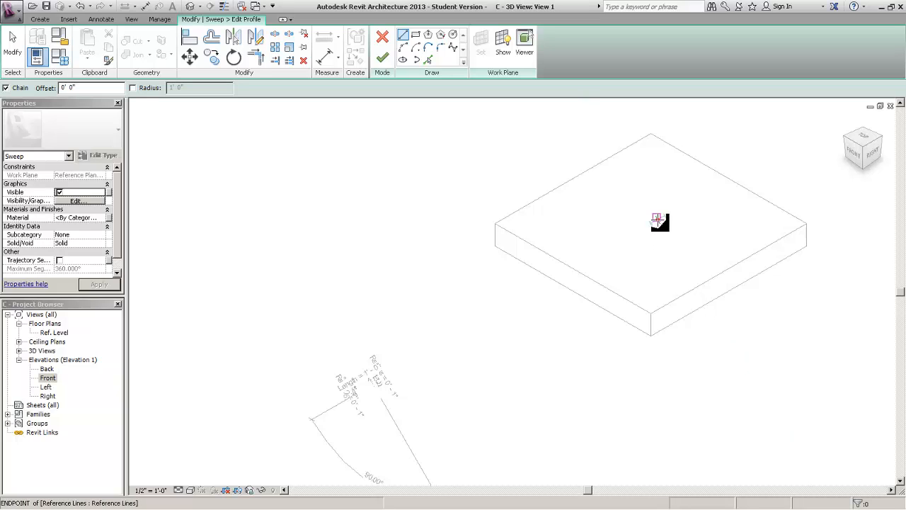
# Turn on thin lines and sketch a circular sweep profile about 1 11/32" in radius, centred on the profile plane's red reference point.
pyautogui.scroll(2, 658, 220)
pyautogui.scroll(5, 658, 219)
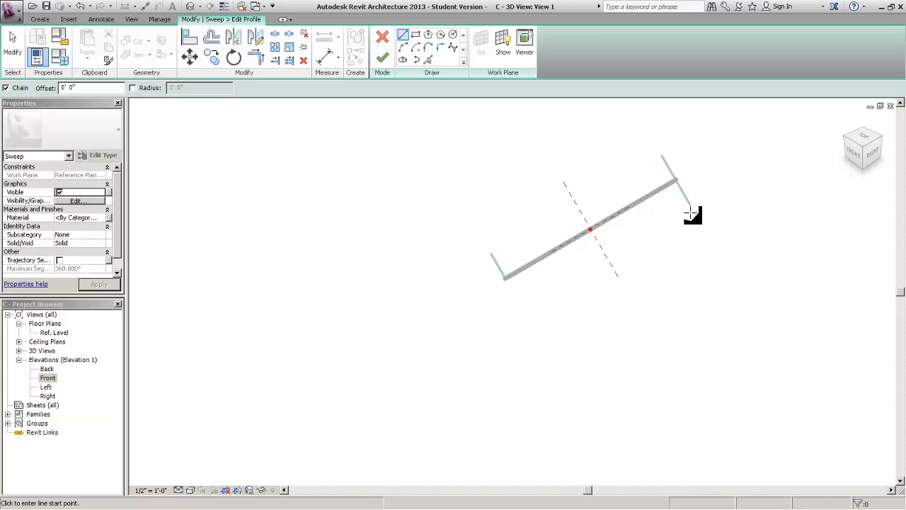
pyautogui.press('t')
pyautogui.press('l')
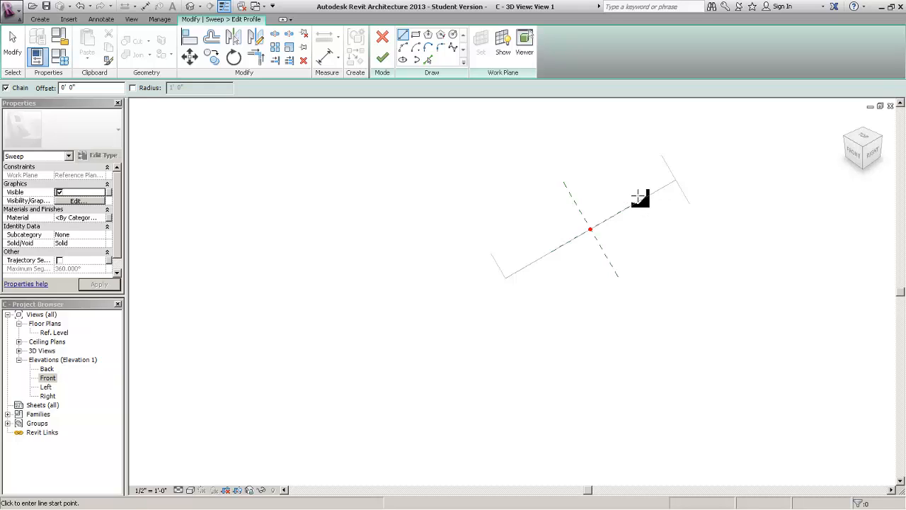
pyautogui.scroll(2, 638, 196)
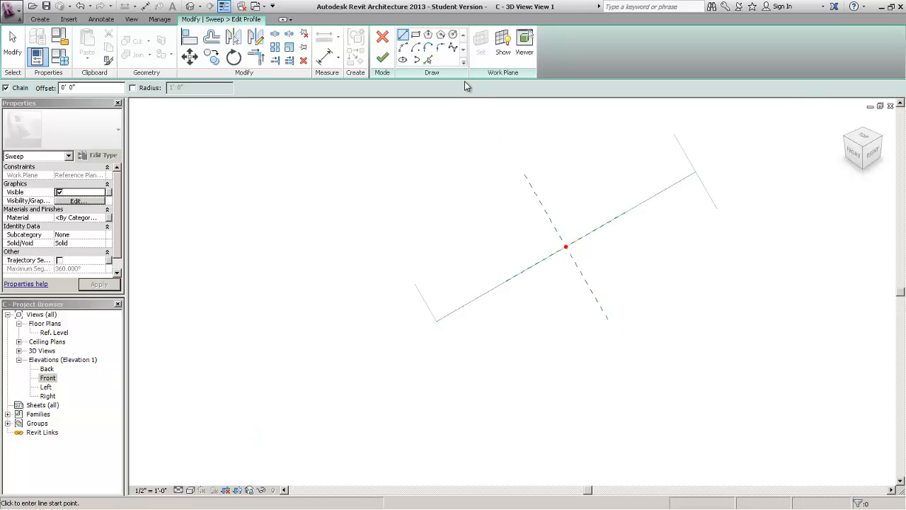
pyautogui.click(456, 35)
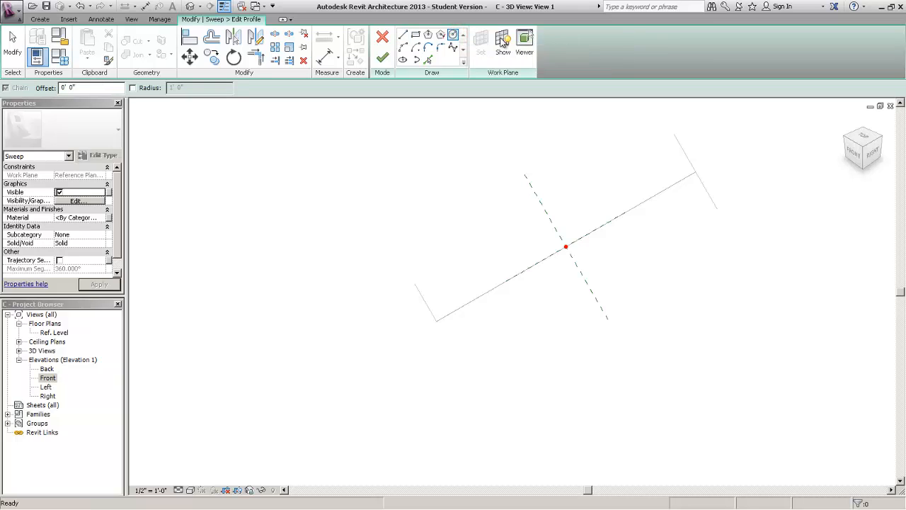
pyautogui.click(566, 246)
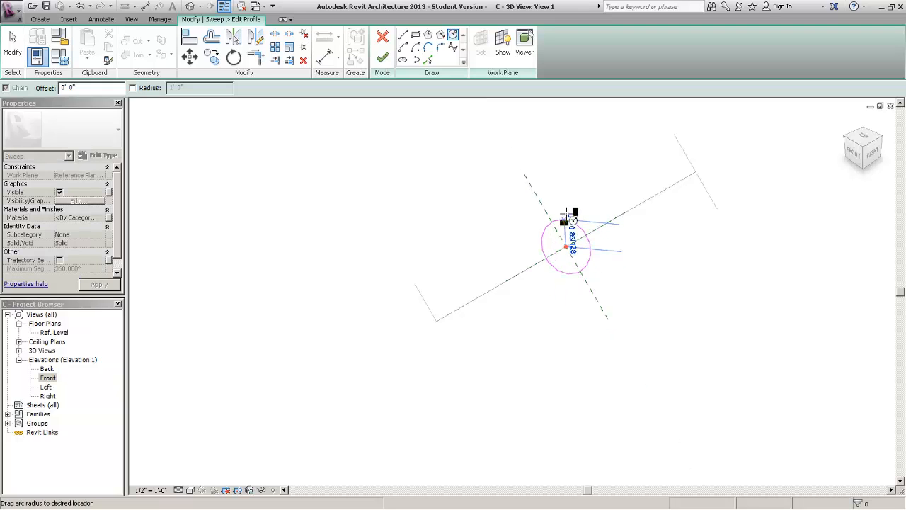
pyautogui.click(584, 195)
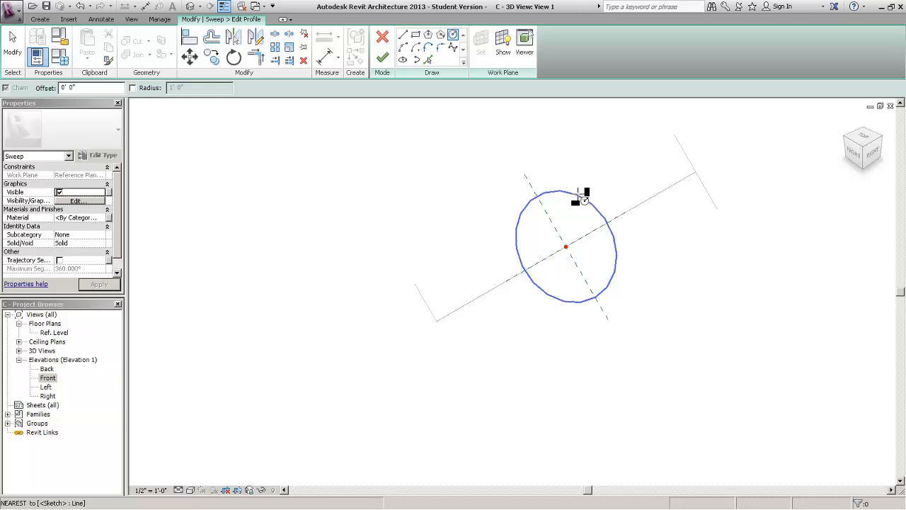
pyautogui.press('Escape')
pyautogui.press('Escape')
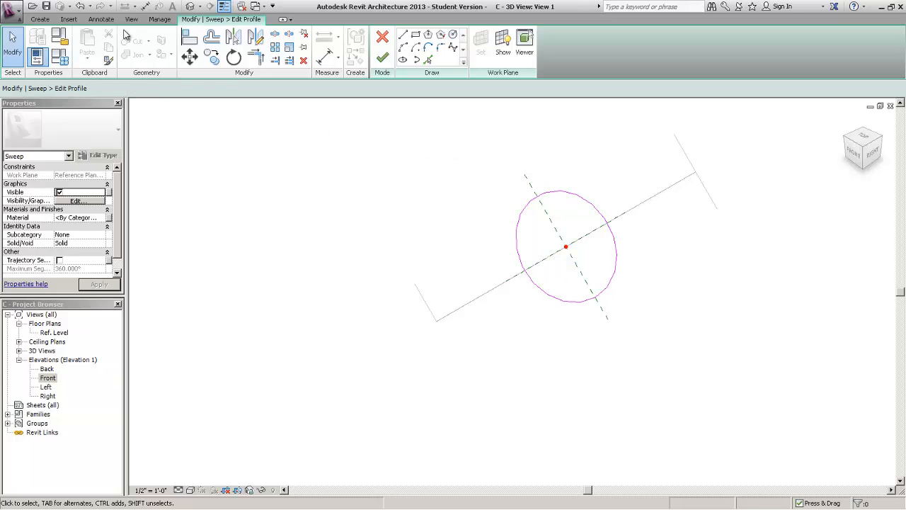
# Add a radial dimension to the circular sweep profile.
pyautogui.click(105, 19)
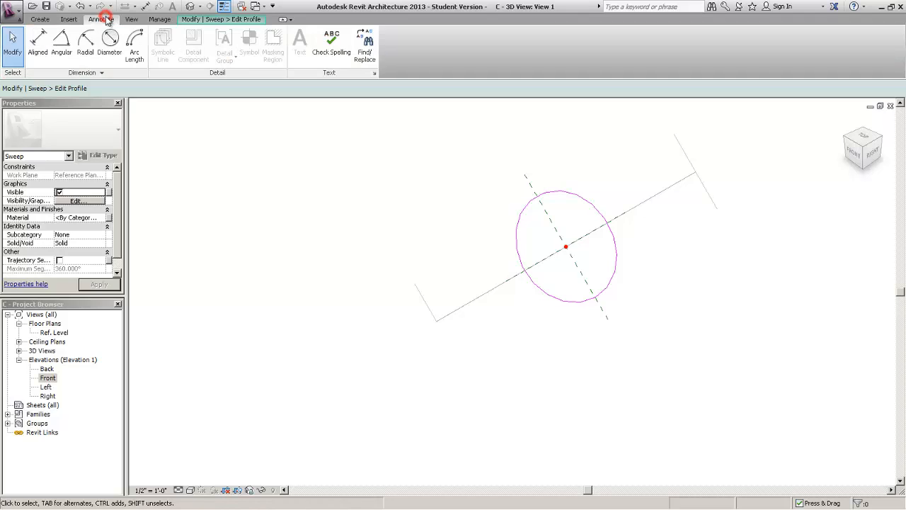
pyautogui.click(85, 42)
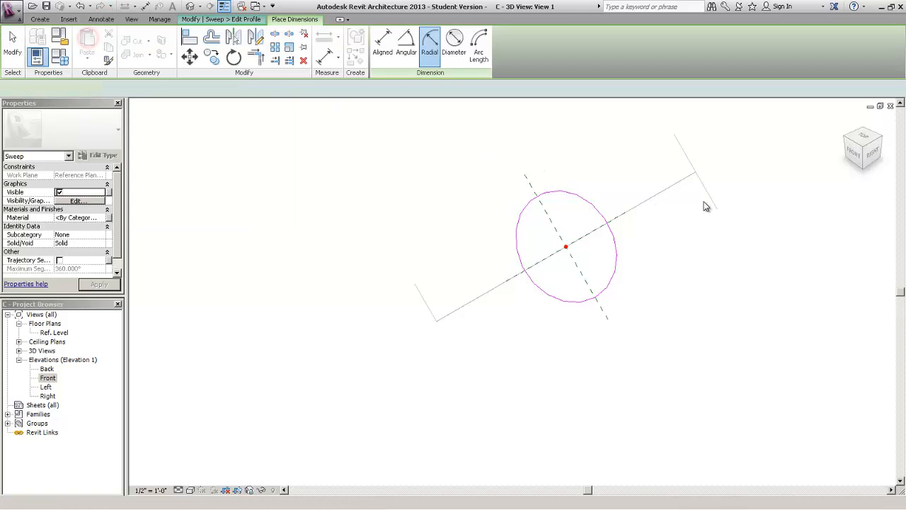
pyautogui.click(584, 197)
pyautogui.click(632, 185)
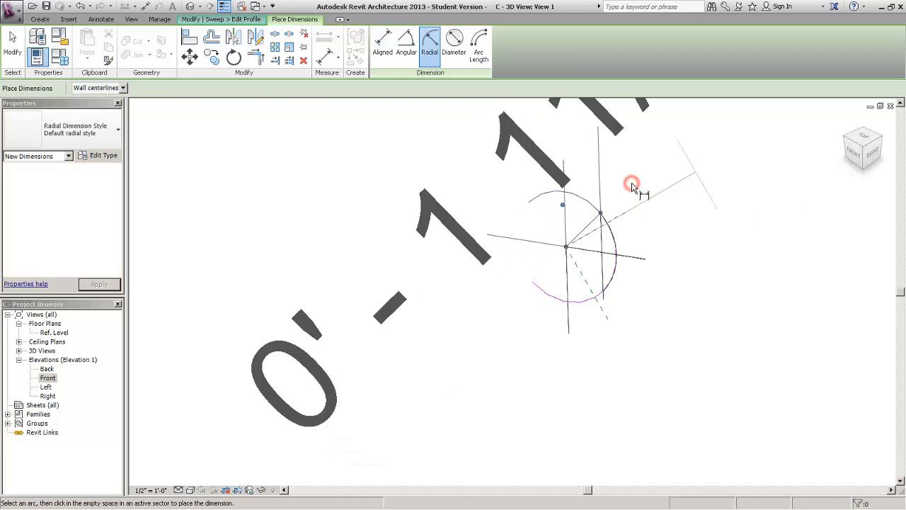
pyautogui.scroll(-4, 632, 185)
pyautogui.press('Escape')
# Label the profile circle's radial dimension with the Radius parameter.
pyautogui.click(630, 187)
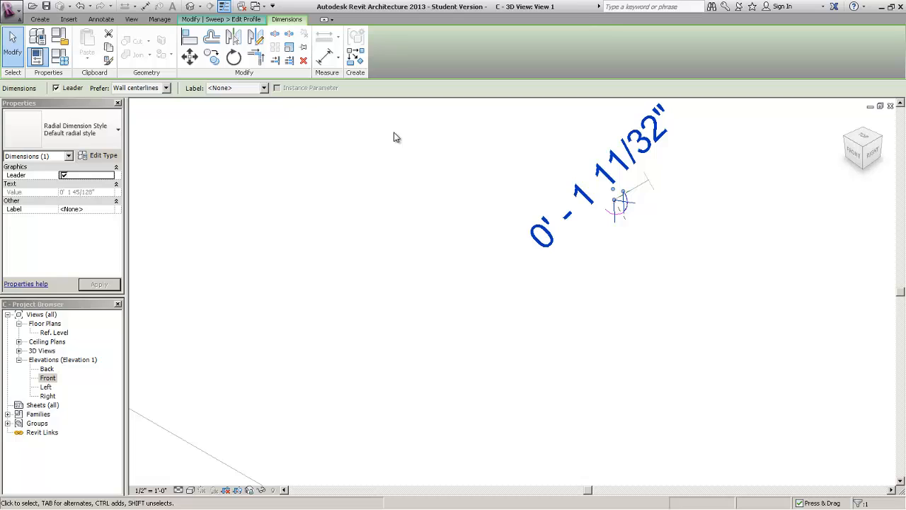
pyautogui.click(233, 87)
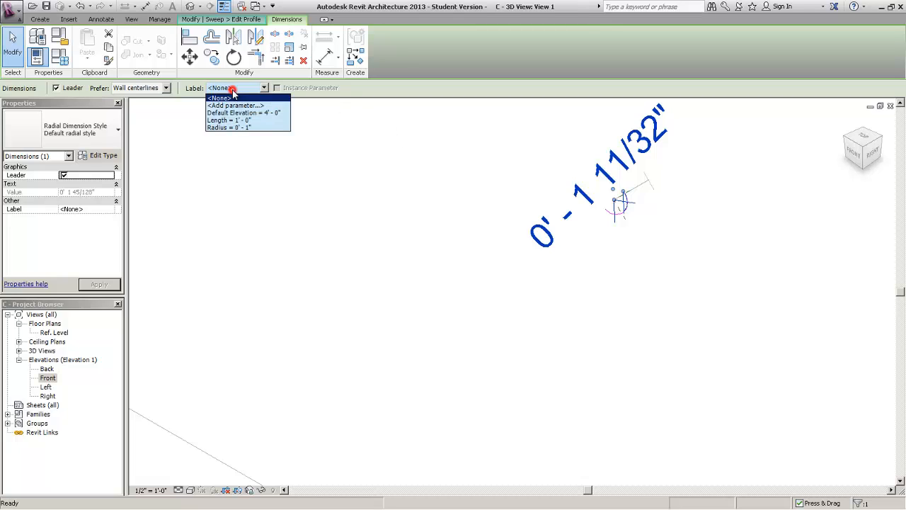
pyautogui.click(248, 128)
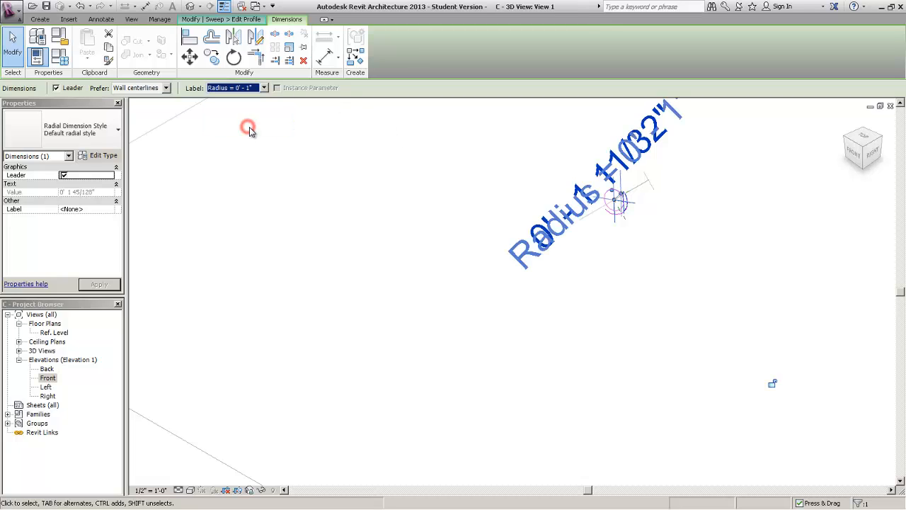
pyautogui.click(253, 125)
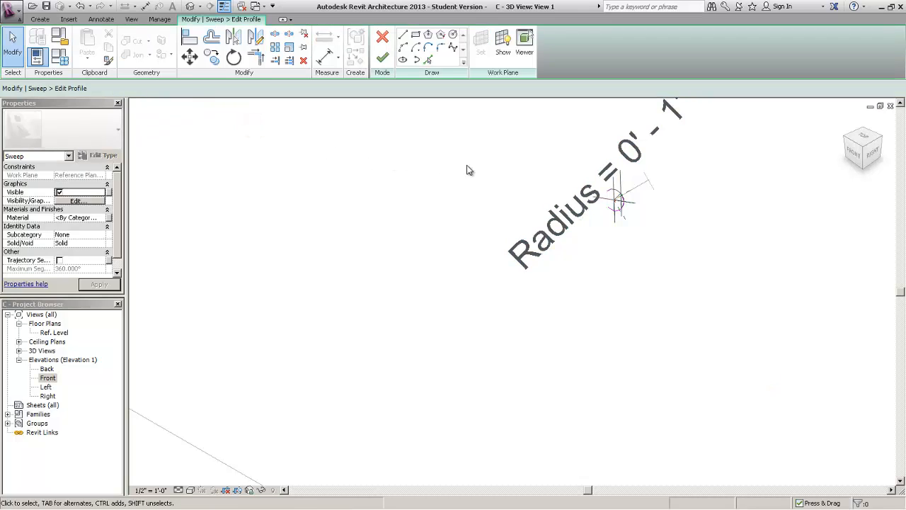
# Finish the profile sketch and complete the sweep.
pyautogui.click(382, 60)
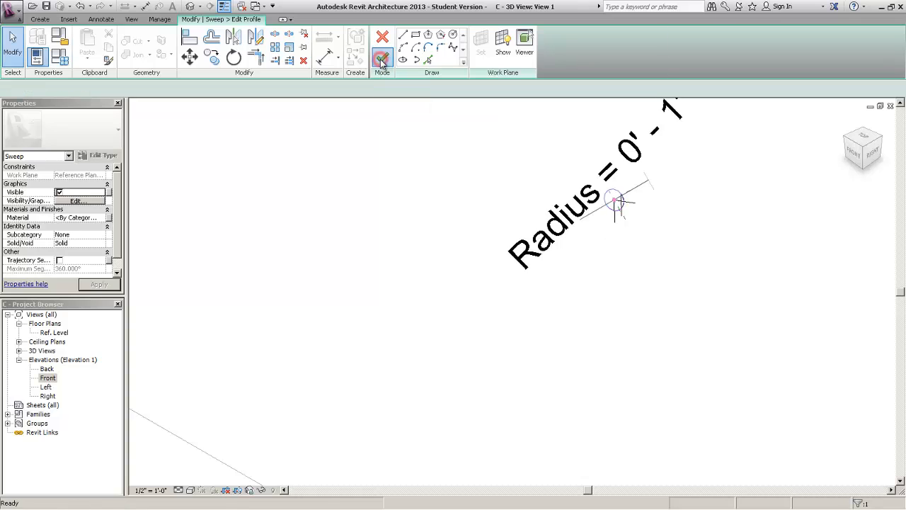
pyautogui.click(382, 60)
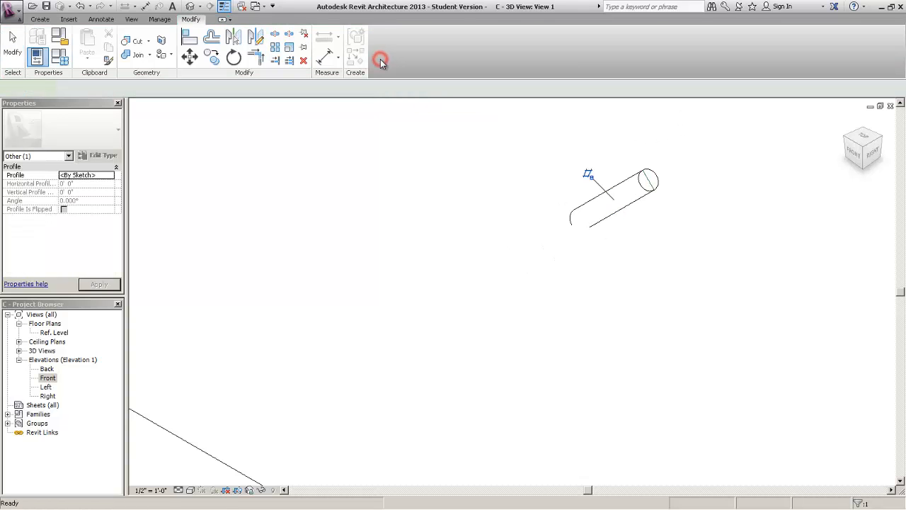
pyautogui.click(524, 195)
pyautogui.moveTo(549, 197)
pyautogui.keyDown('shift'); pyautogui.mouseDown(button='middle')
pyautogui.moveTo(571, 194)
pyautogui.moveTo(560, 174)
pyautogui.mouseUp(button='middle'); pyautogui.keyUp('shift')
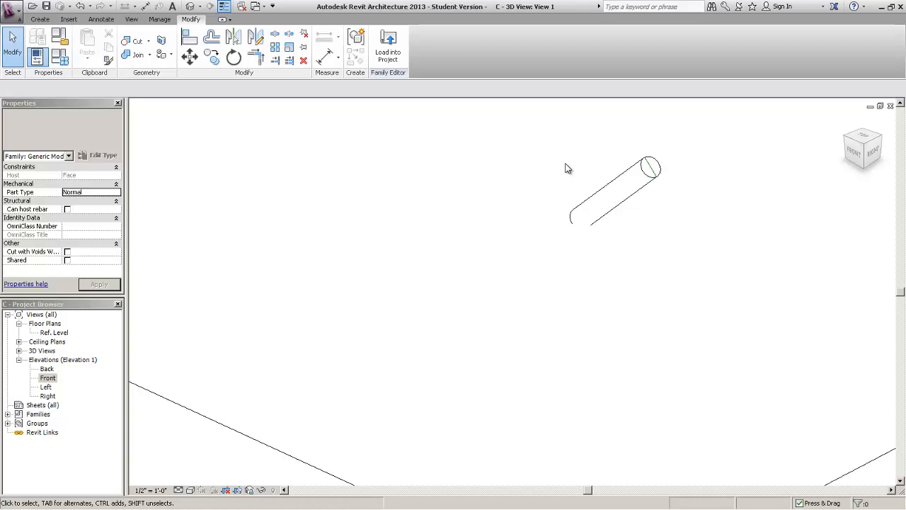
# Open the Front elevation view and frame the angled sweep, its dimensions and the host.
pyautogui.rightClick(48, 379)
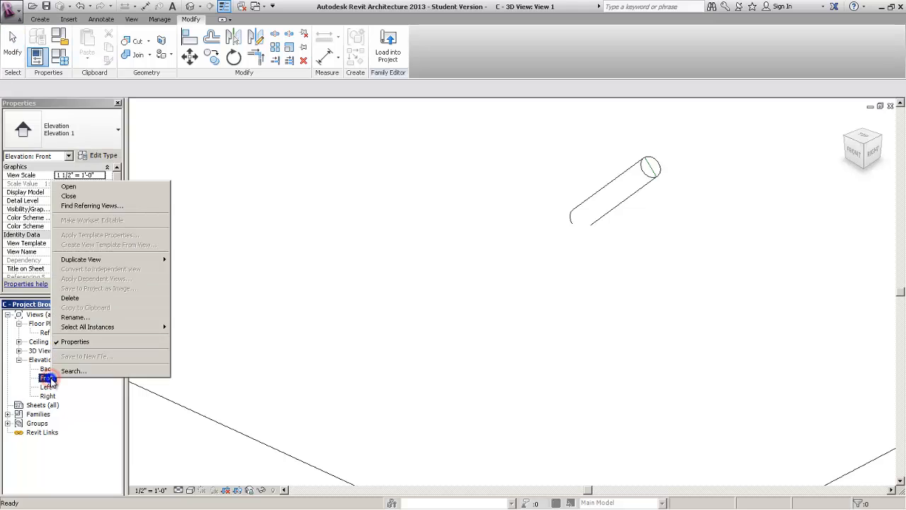
pyautogui.click(106, 187)
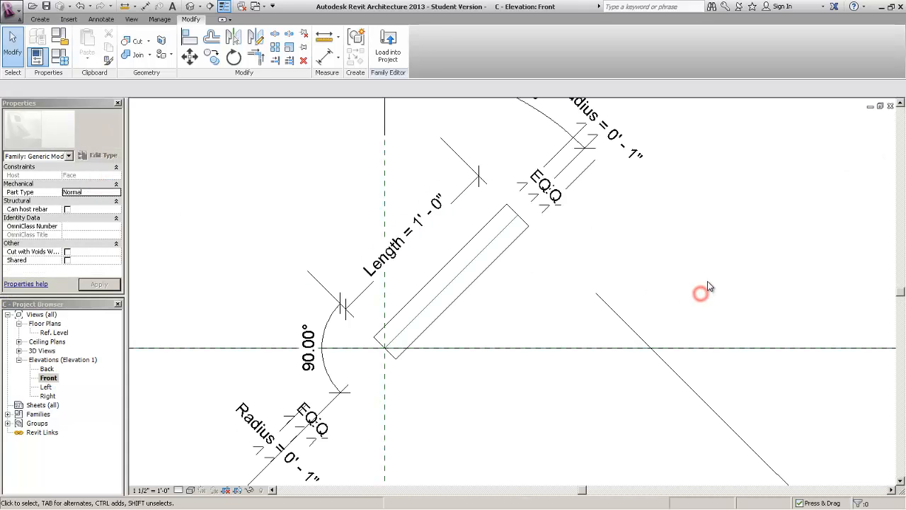
pyautogui.scroll(-2, 708, 289)
pyautogui.moveTo(464, 357); pyautogui.dragTo(487, 323, button='middle')
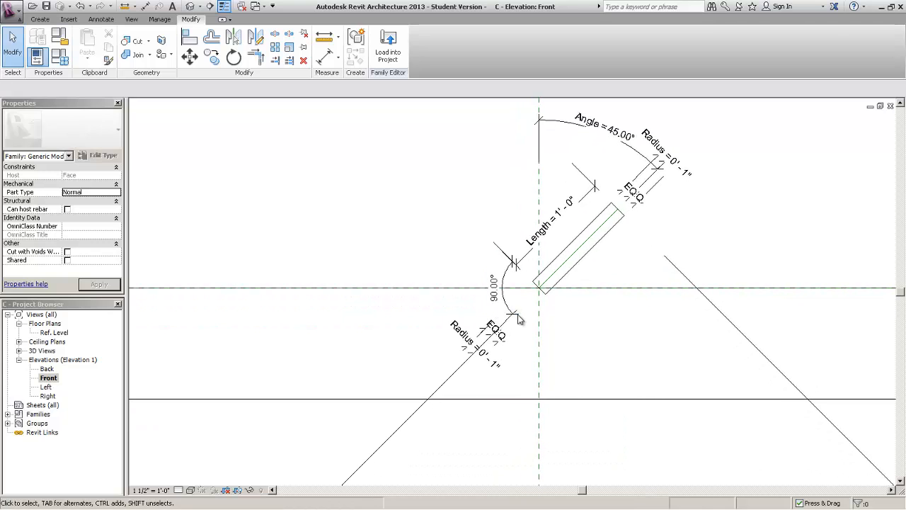
pyautogui.scroll(-2, 515, 308)
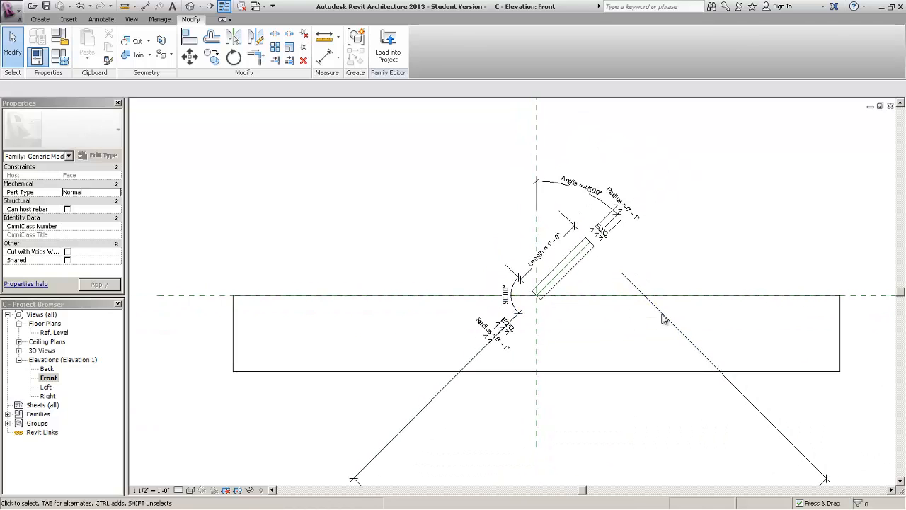
pyautogui.moveTo(661, 314); pyautogui.dragTo(708, 296, button='middle')
pyautogui.scroll(-2, 763, 297)
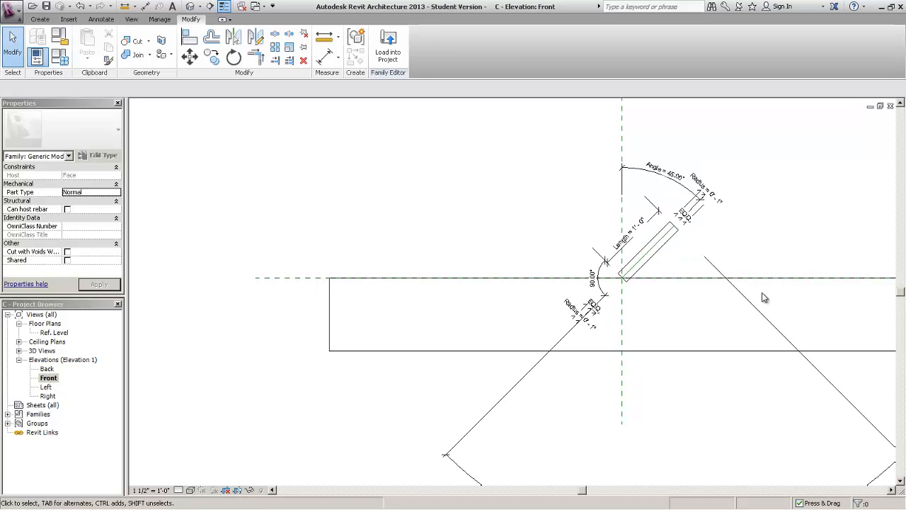
# Set the Radius parameter to 2' 0" in the family types and apply it to flex the sweep.
pyautogui.press('f')
pyautogui.press('t')
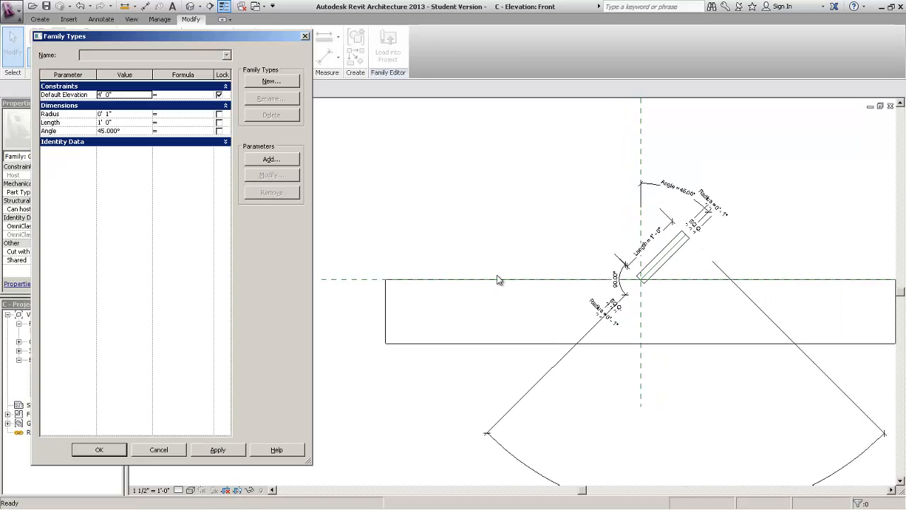
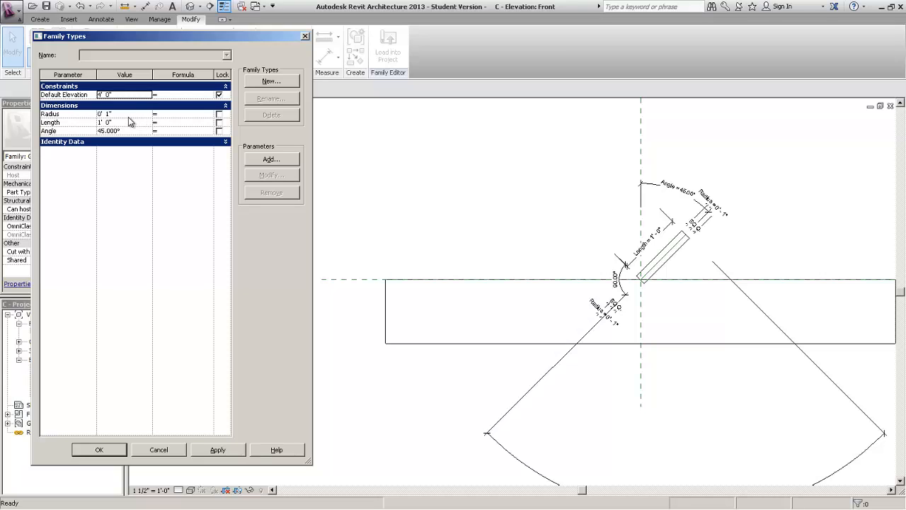
pyautogui.click(128, 116)
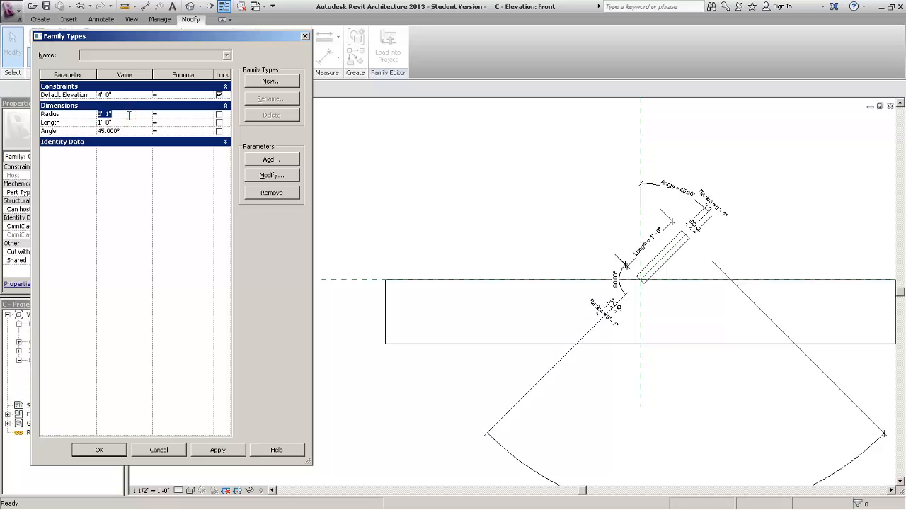
pyautogui.write('2')
pyautogui.press('Return')
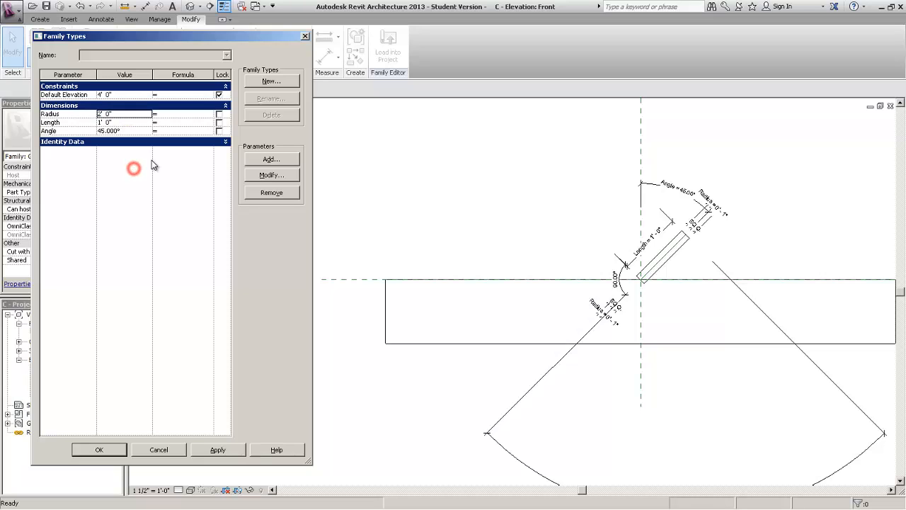
pyautogui.click(208, 446)
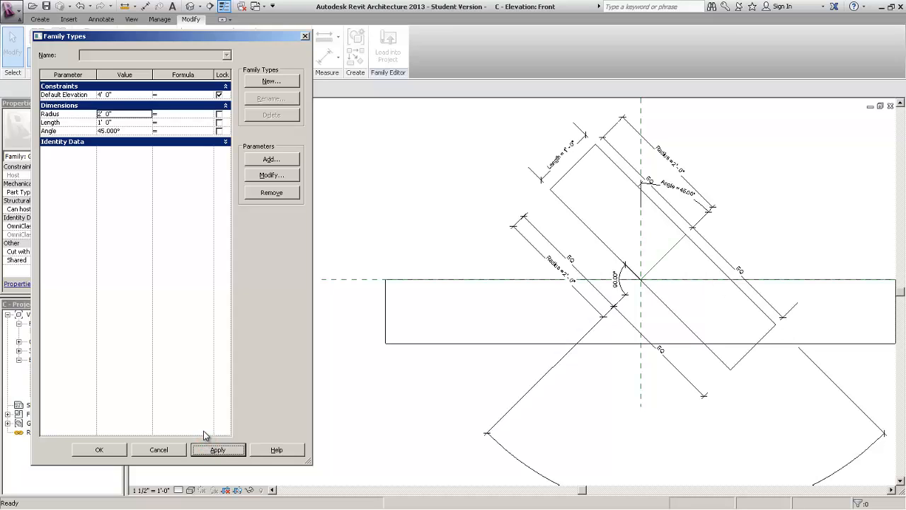
pyautogui.click(105, 449)
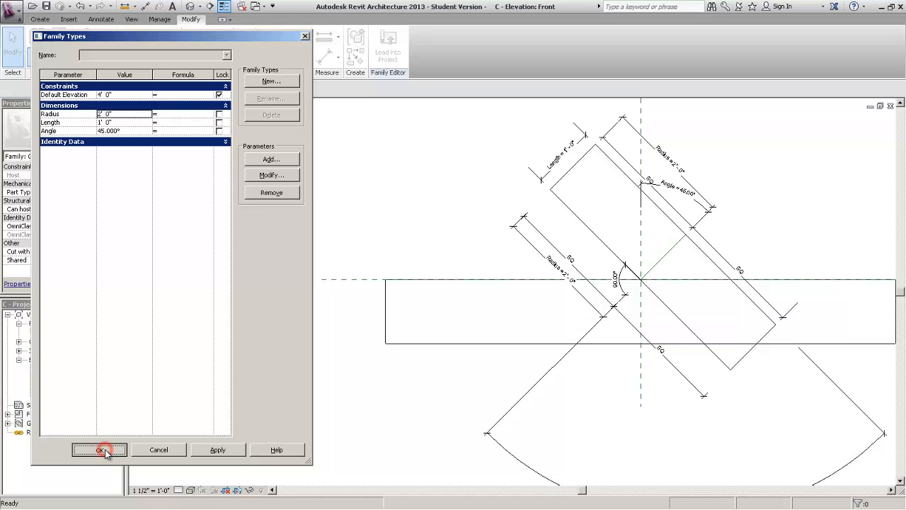
# Hide the Dimensions annotation category in the Front elevation and set the view's visual style to Shaded.
pyautogui.click(484, 229)
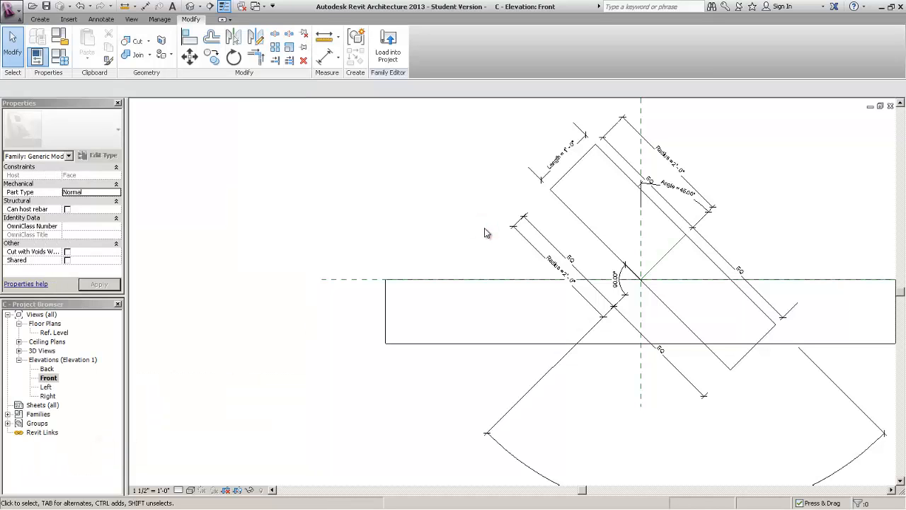
pyautogui.press('v')
pyautogui.press('g')
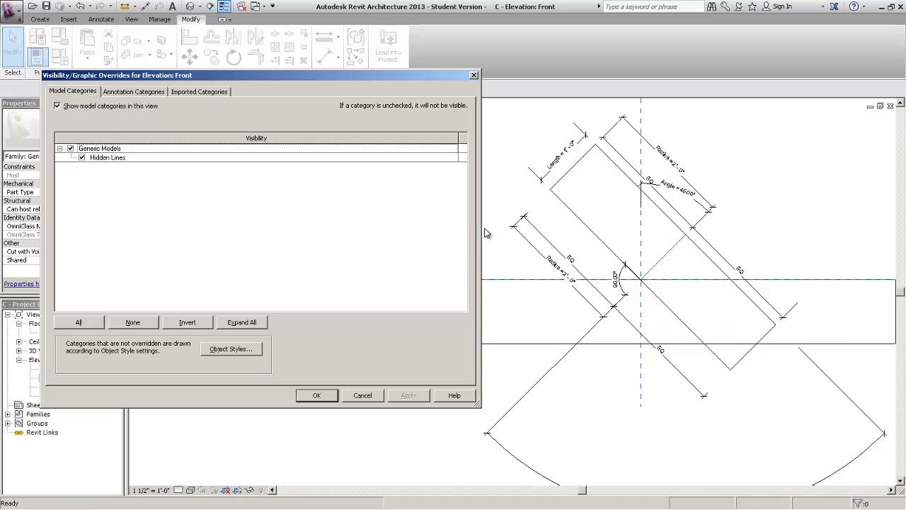
pyautogui.click(155, 90)
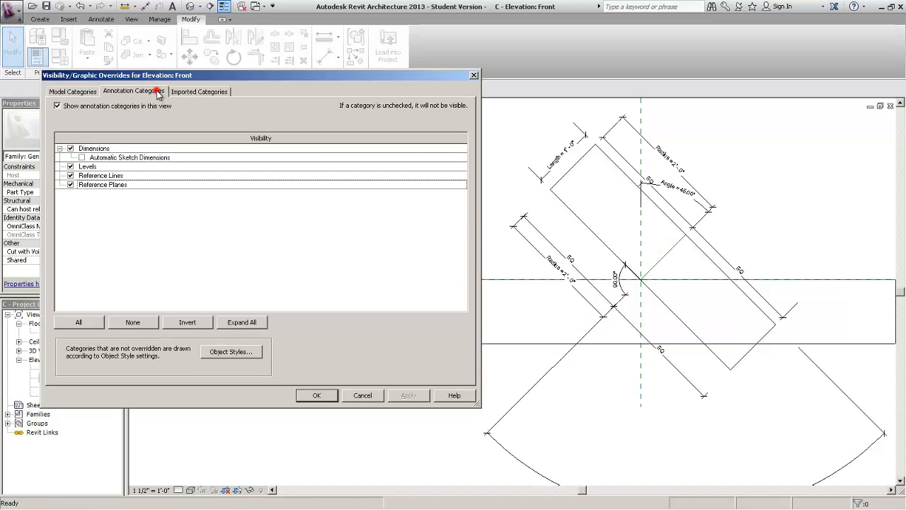
pyautogui.click(70, 148)
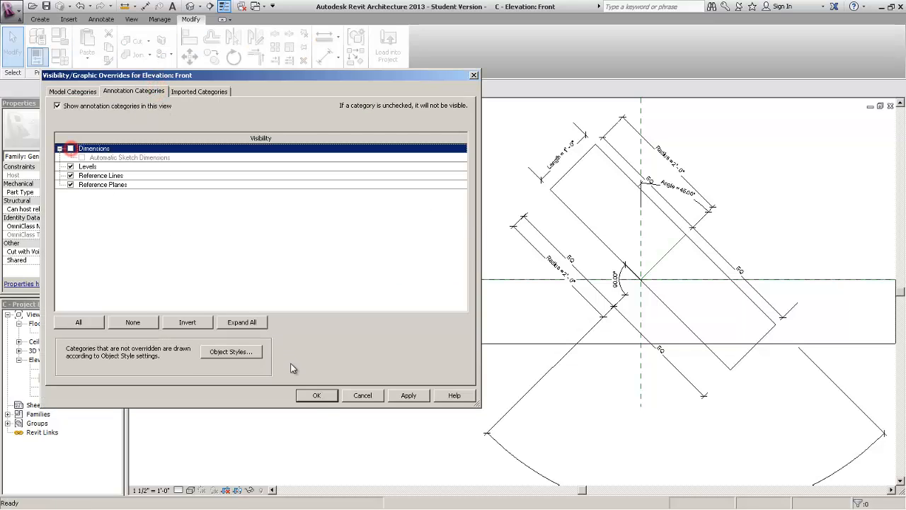
pyautogui.click(315, 398)
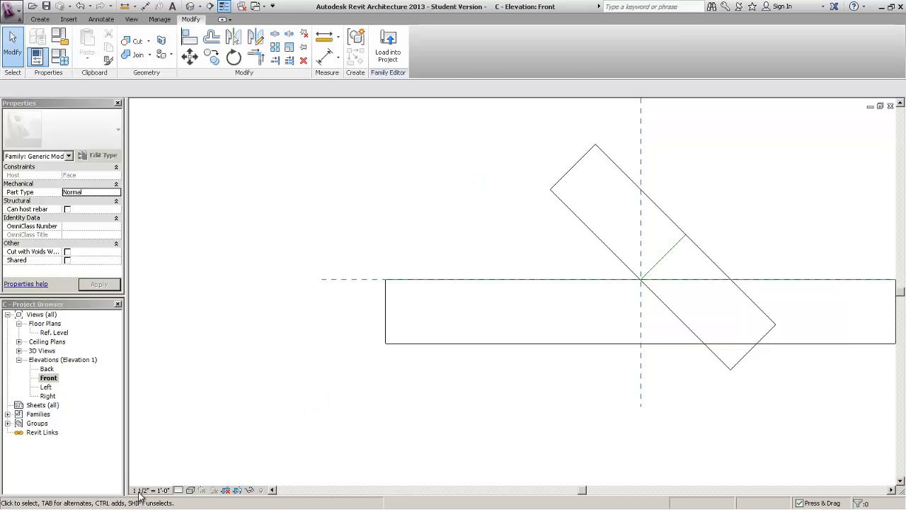
pyautogui.click(191, 489)
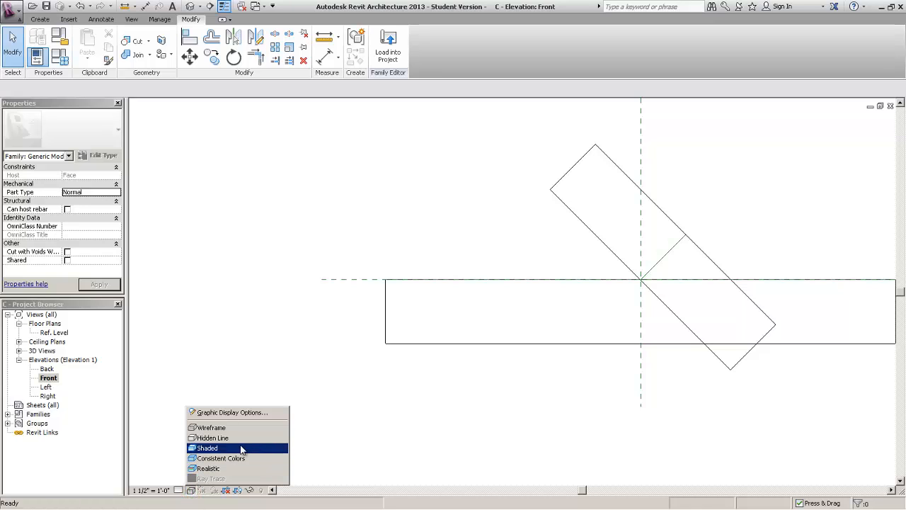
pyautogui.click(247, 448)
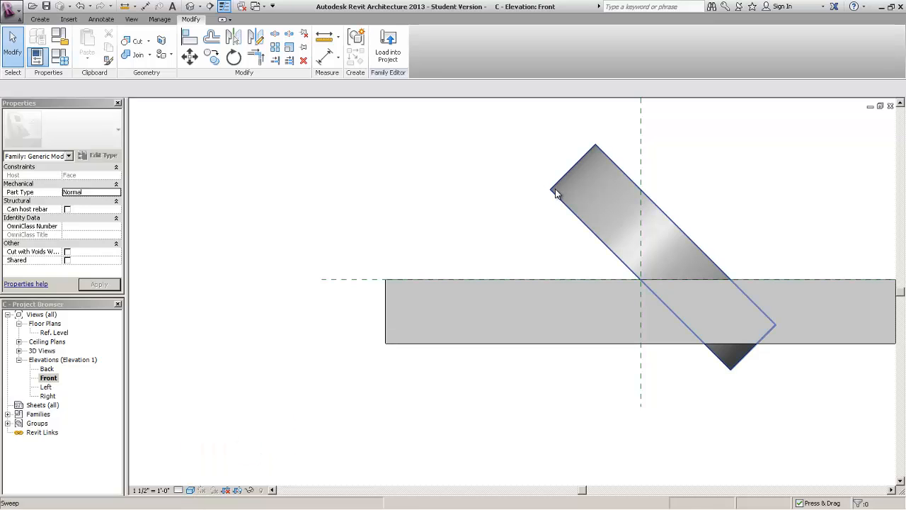
# Set the Radius parameter to 0' 8" in the family types and apply it to flex the sweep.
pyautogui.click(555, 196)
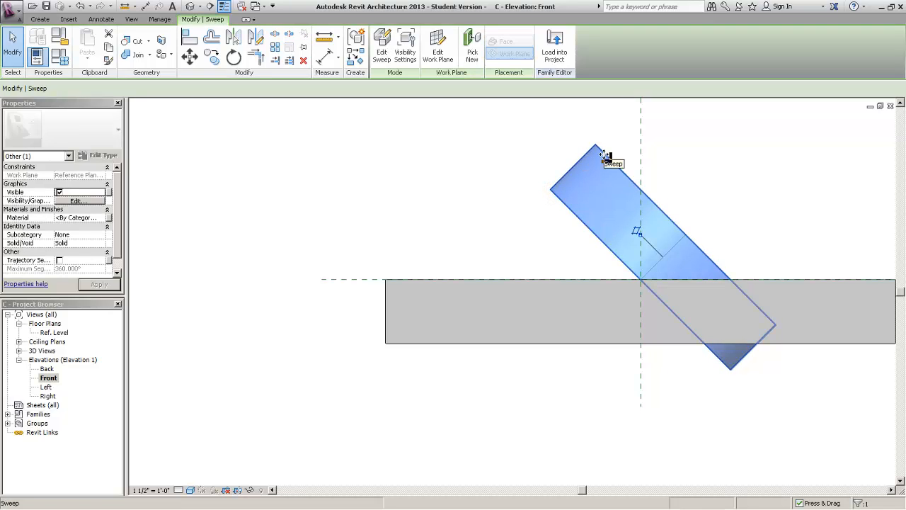
pyautogui.click(511, 183)
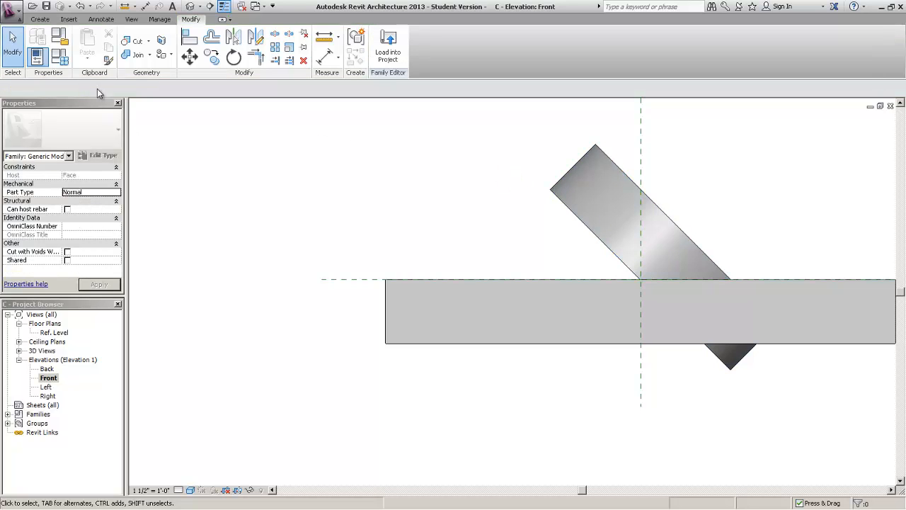
pyautogui.click(61, 58)
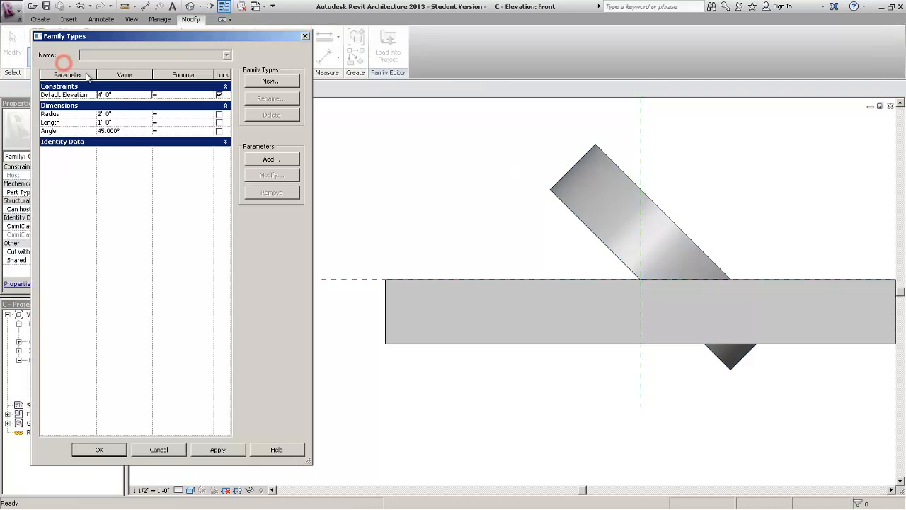
pyautogui.click(132, 114)
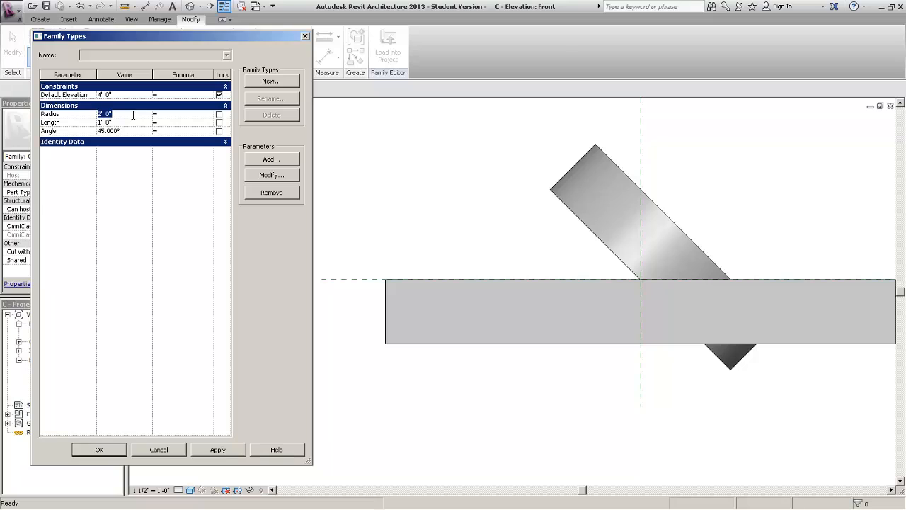
pyautogui.write('8')
pyautogui.click(102, 252)
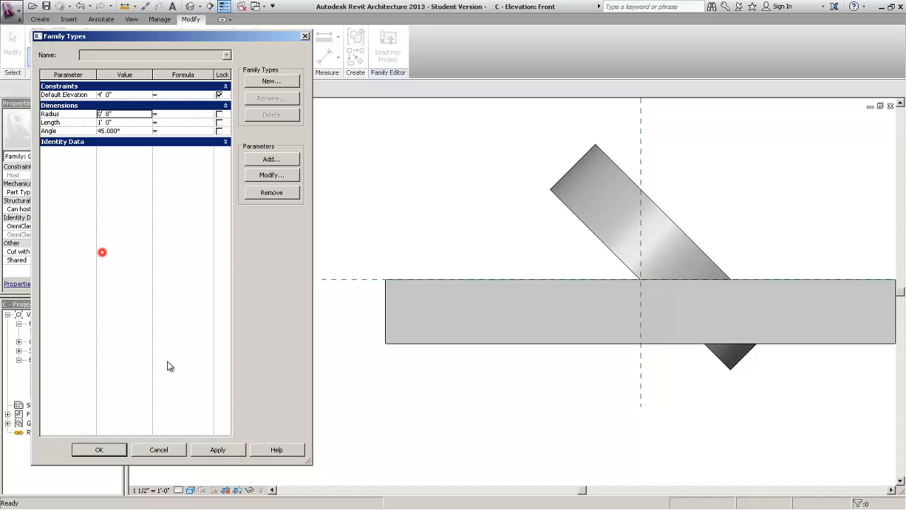
pyautogui.click(212, 451)
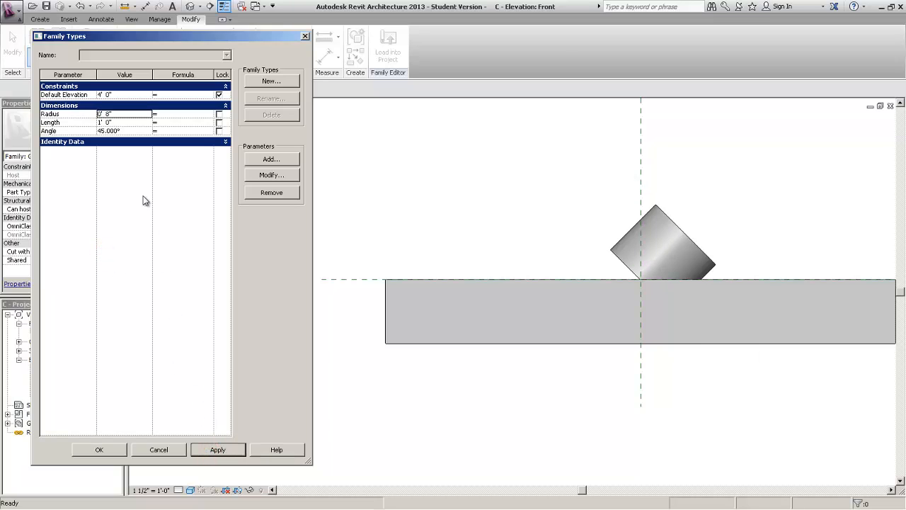
# Flex the Length parameter to 14' 0", apply it, and frame the whole sweep and host in the Front elevation.
pyautogui.click(139, 123)
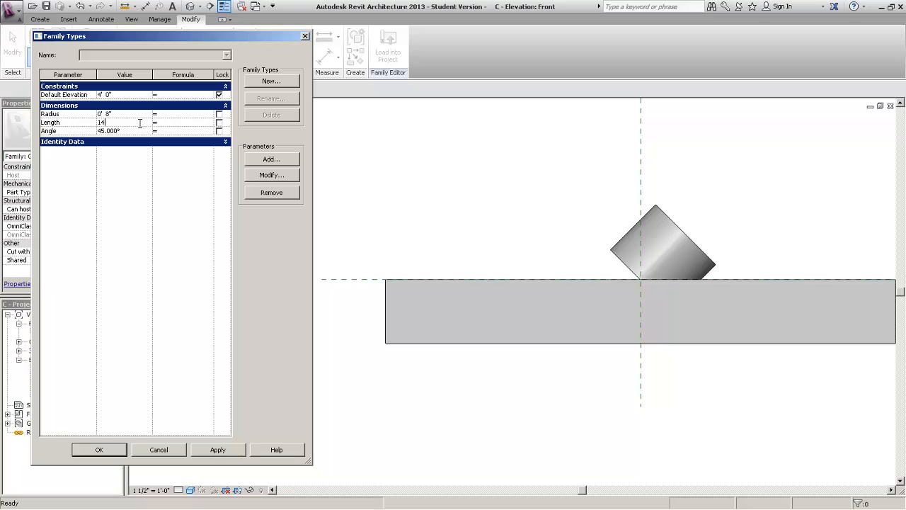
pyautogui.click(183, 202)
pyautogui.click(198, 449)
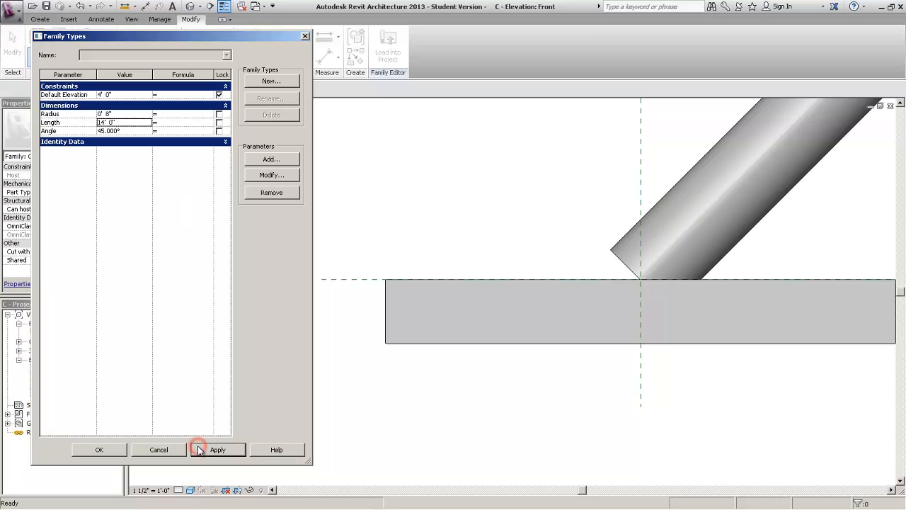
pyautogui.press('Return')
pyautogui.scroll(-3, 791, 169)
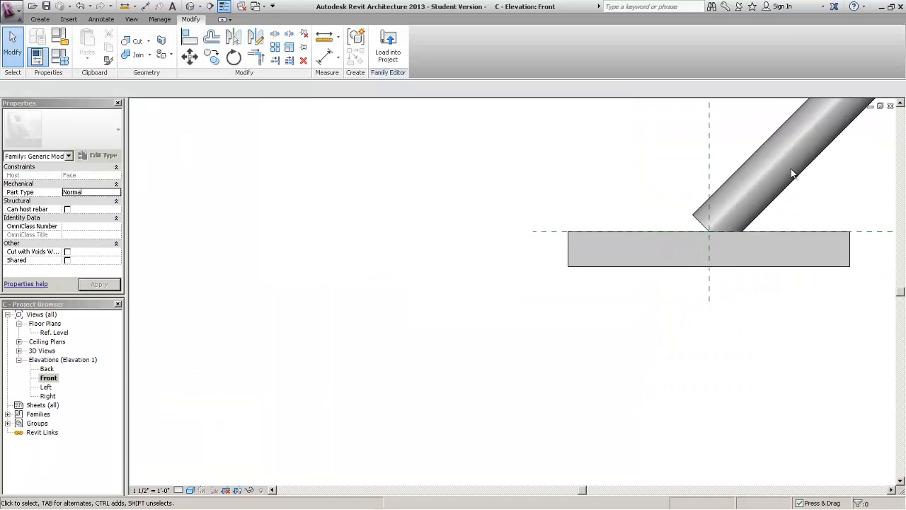
pyautogui.moveTo(787, 161); pyautogui.dragTo(516, 360, button='middle')
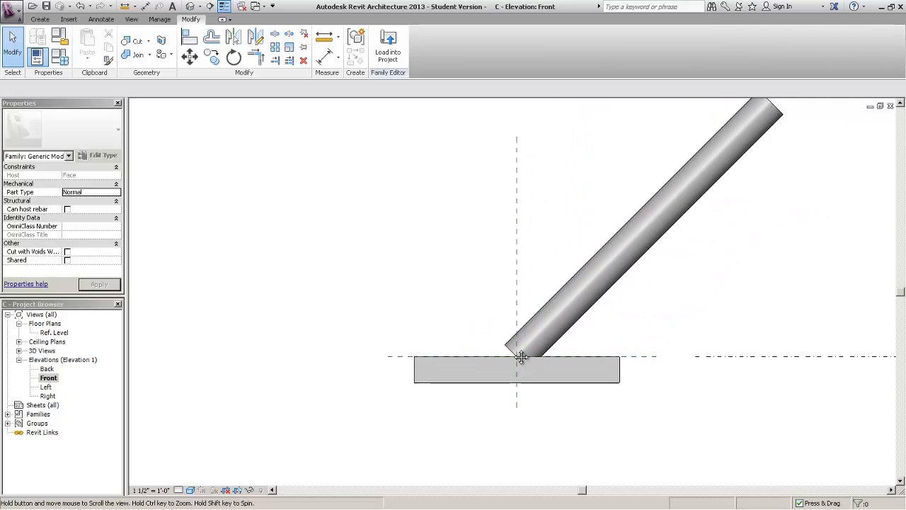
pyautogui.scroll(-3, 495, 330)
pyautogui.moveTo(518, 296); pyautogui.dragTo(687, 251, button='middle')
# Flex the Length parameter in the family types to 1' 0" and to 6' 0", applying each value.
pyautogui.click(62, 59)
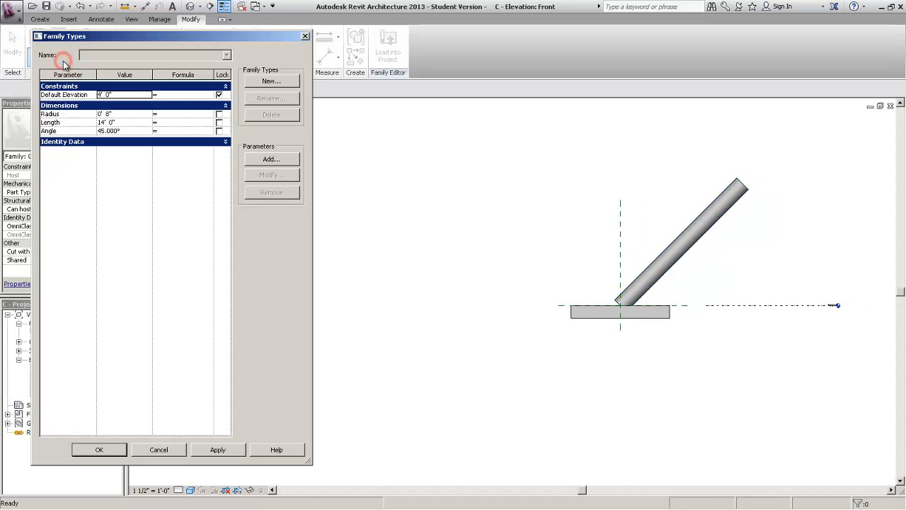
pyautogui.click(131, 124)
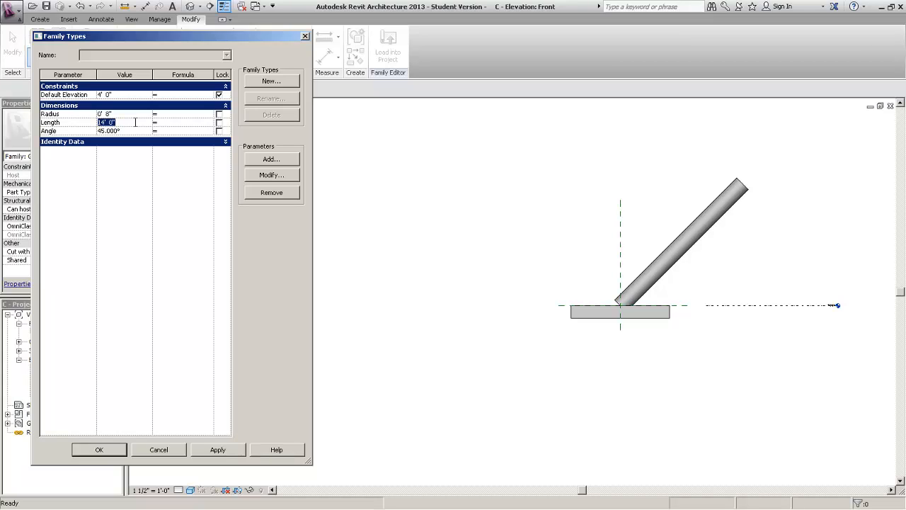
pyautogui.write('1')
pyautogui.click(117, 211)
pyautogui.click(214, 449)
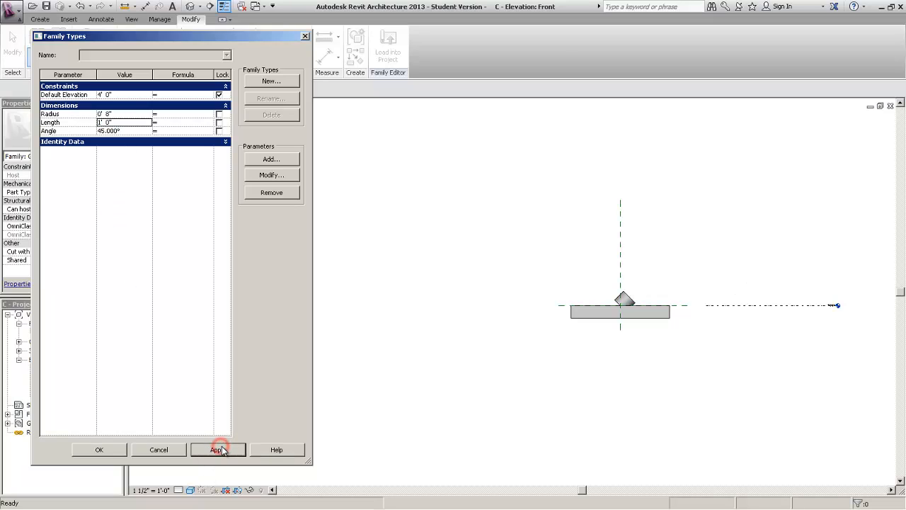
pyautogui.click(127, 122)
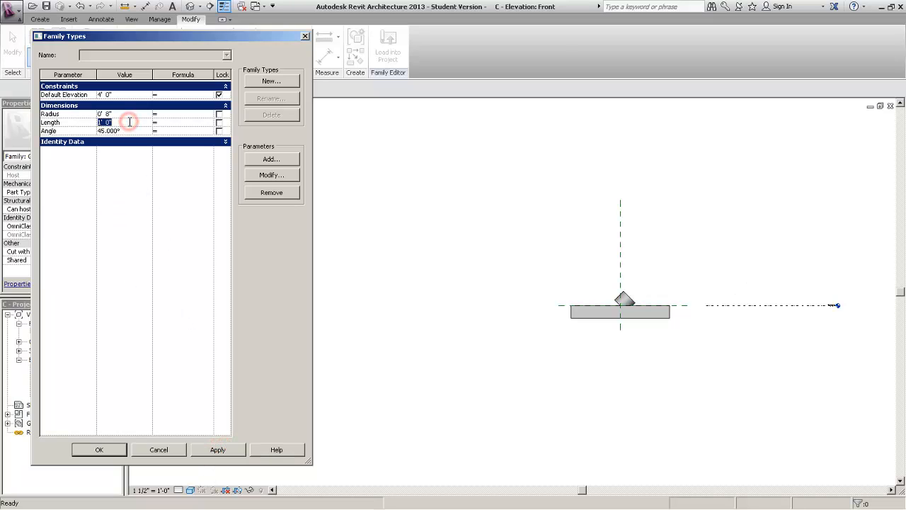
pyautogui.write('6')
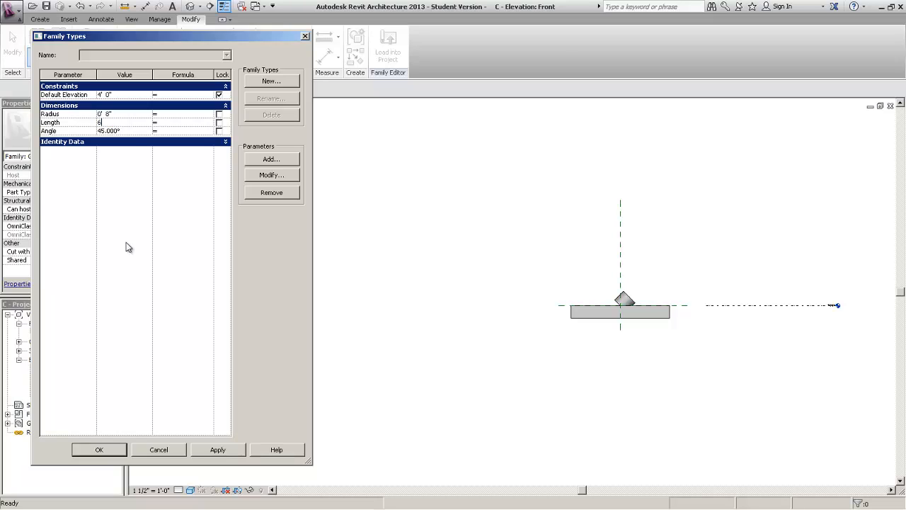
pyautogui.click(125, 250)
pyautogui.click(217, 449)
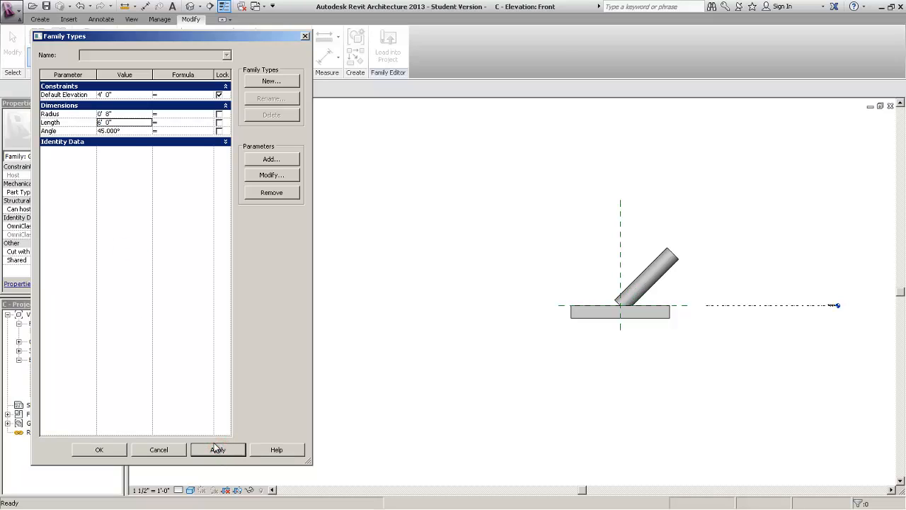
# Flex the Angle parameter to 0° and to 45°, applying each value to rotate the sweep.
pyautogui.click(146, 130)
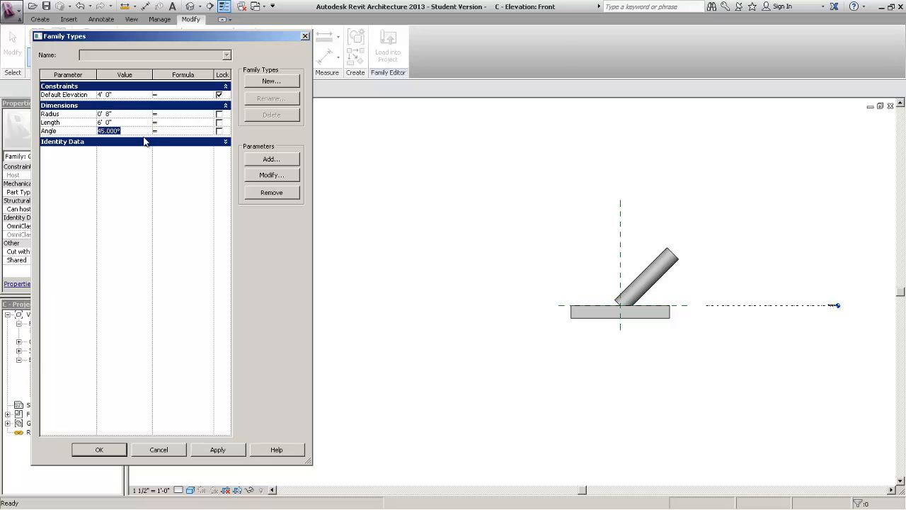
pyautogui.write('0')
pyautogui.click(161, 242)
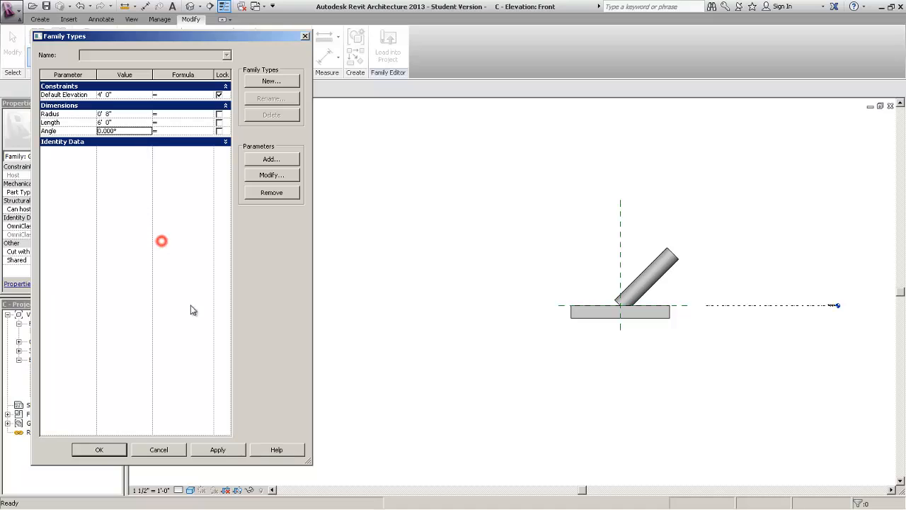
pyautogui.click(212, 454)
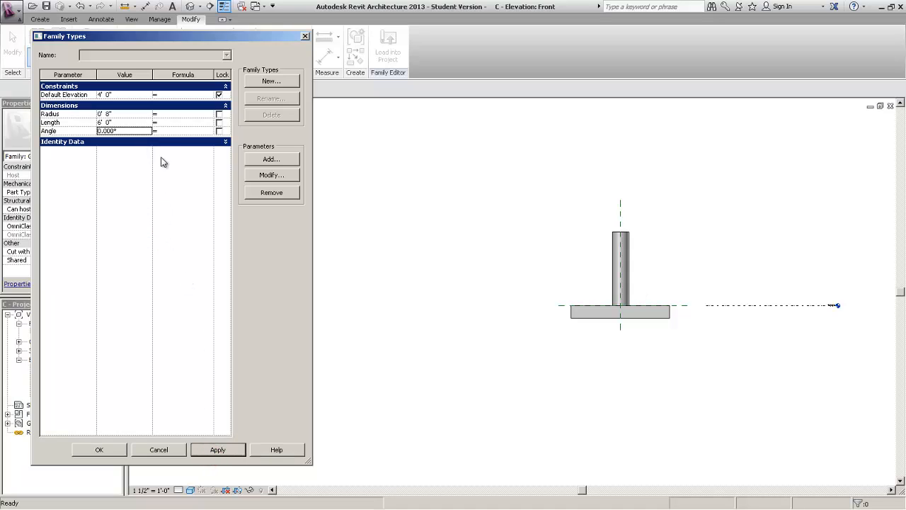
pyautogui.click(142, 130)
pyautogui.write('45')
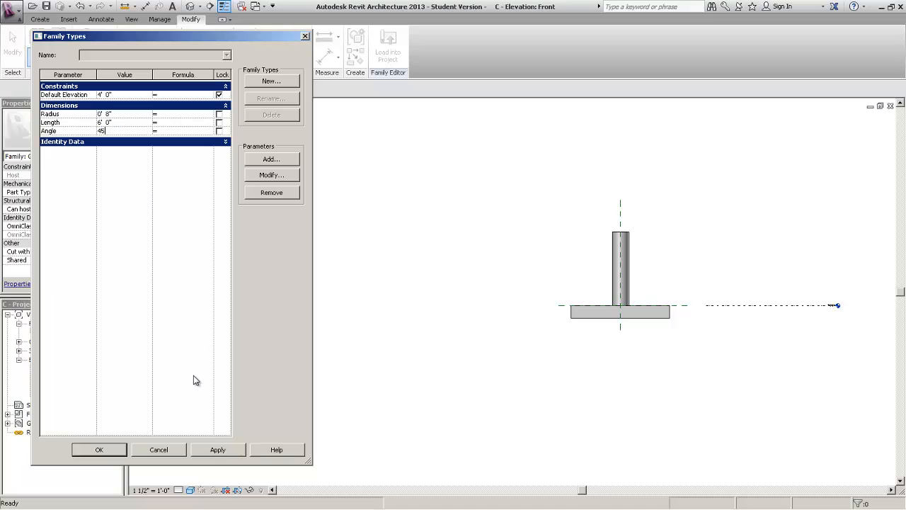
pyautogui.click(194, 376)
pyautogui.click(199, 444)
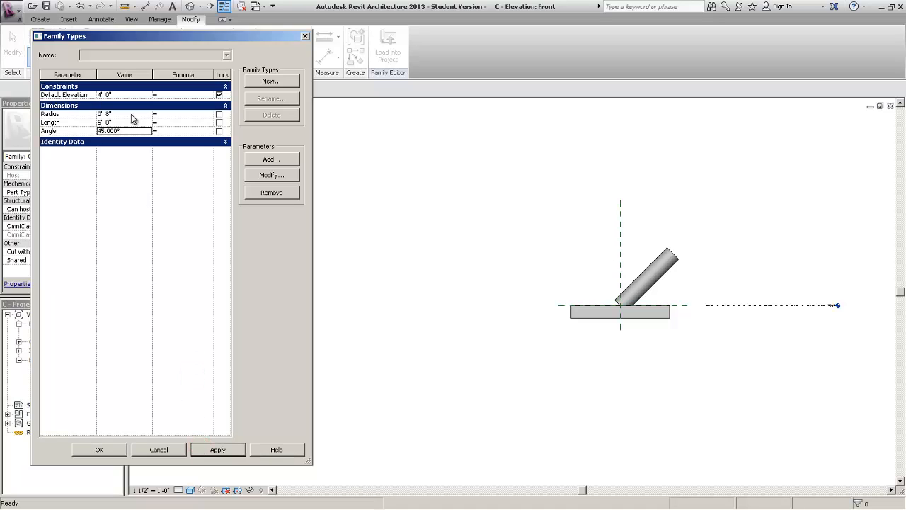
# Flex the Angle parameter to 90° and to 135°, applying each value to rotate the sweep.
pyautogui.click(150, 130)
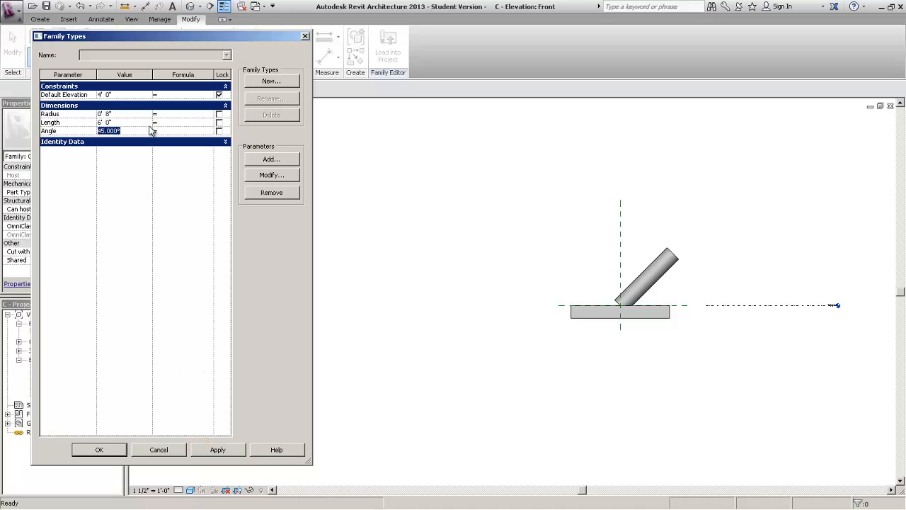
pyautogui.write('90')
pyautogui.click(159, 275)
pyautogui.click(217, 447)
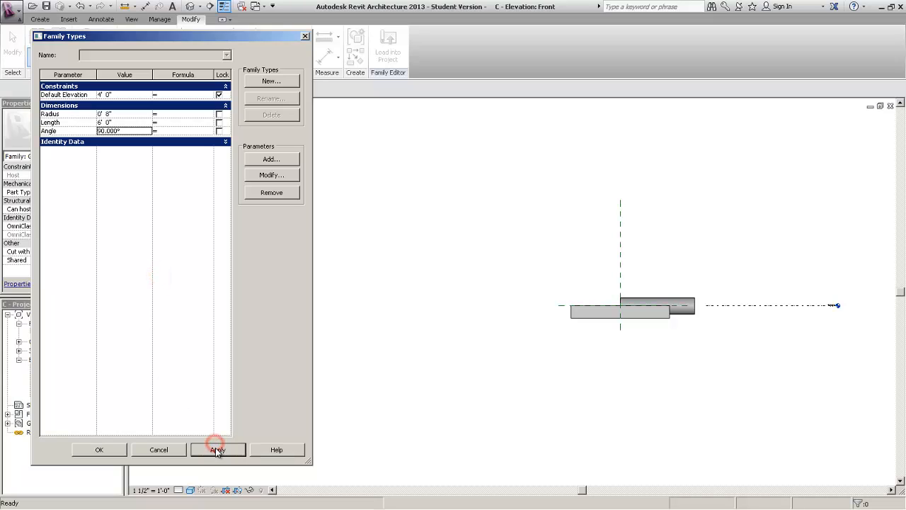
pyautogui.click(148, 131)
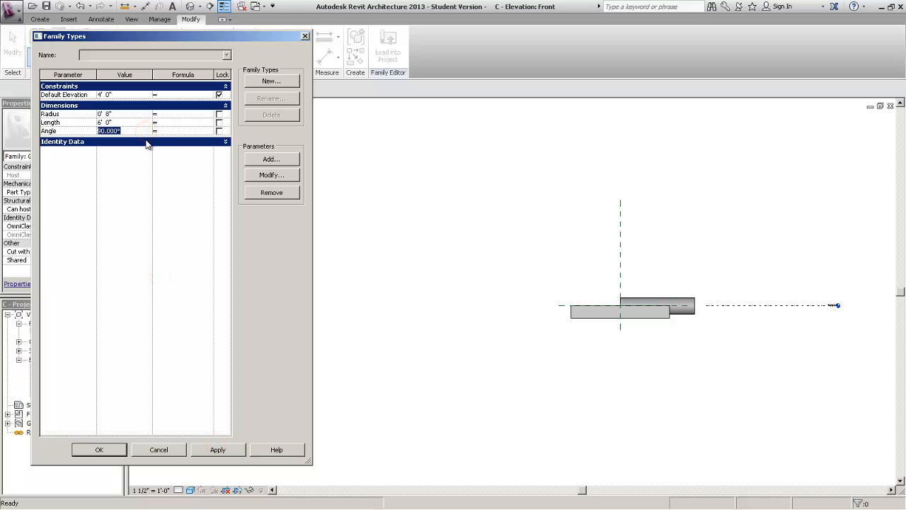
pyautogui.write('135')
pyautogui.click(140, 338)
pyautogui.click(210, 449)
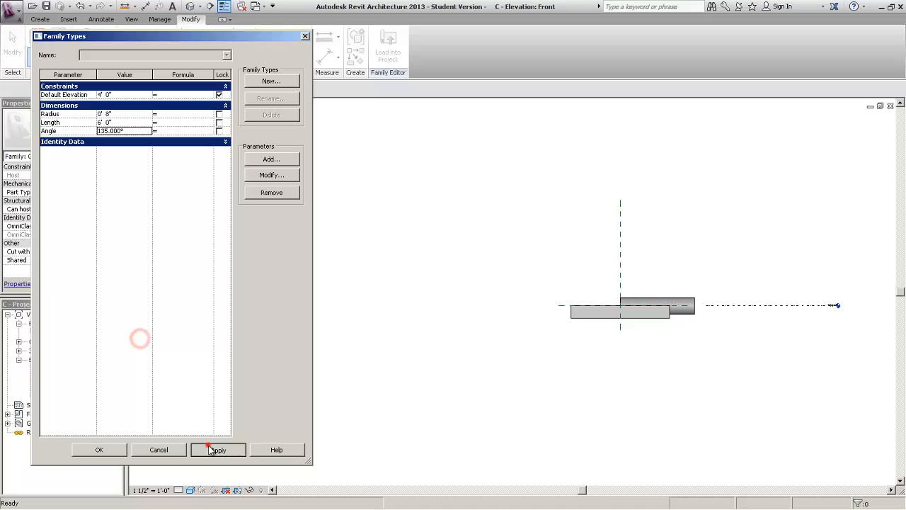
# Flex the Angle parameter to 180° and to 225°, applying each value to rotate the sweep.
pyautogui.click(146, 131)
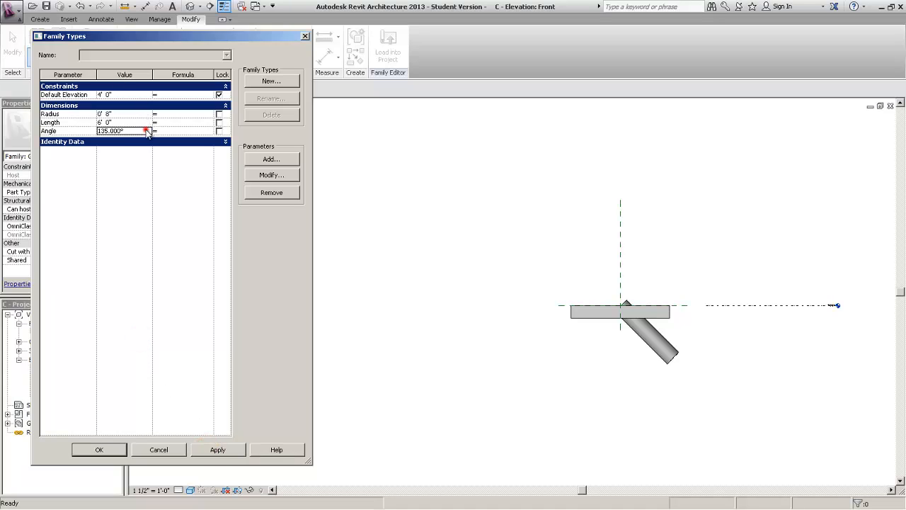
pyautogui.write('180')
pyautogui.click(172, 262)
pyautogui.click(201, 449)
pyautogui.click(141, 130)
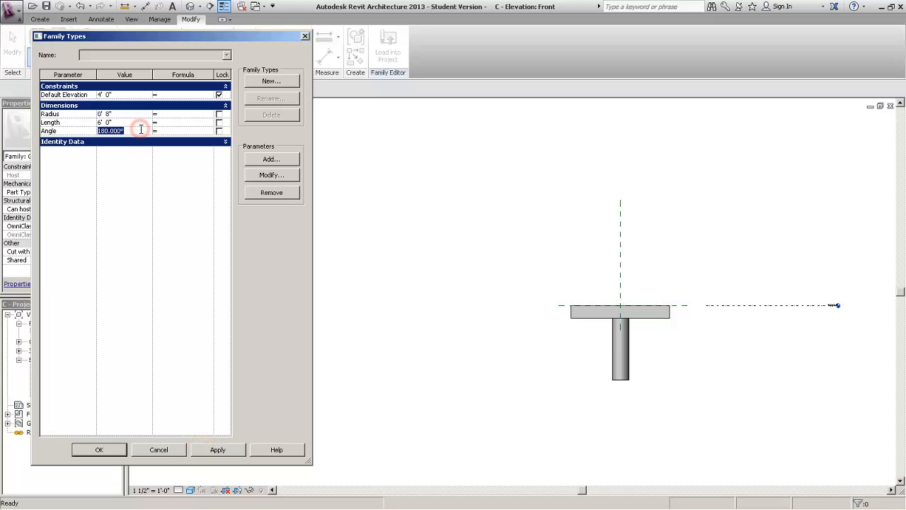
pyautogui.write('22')
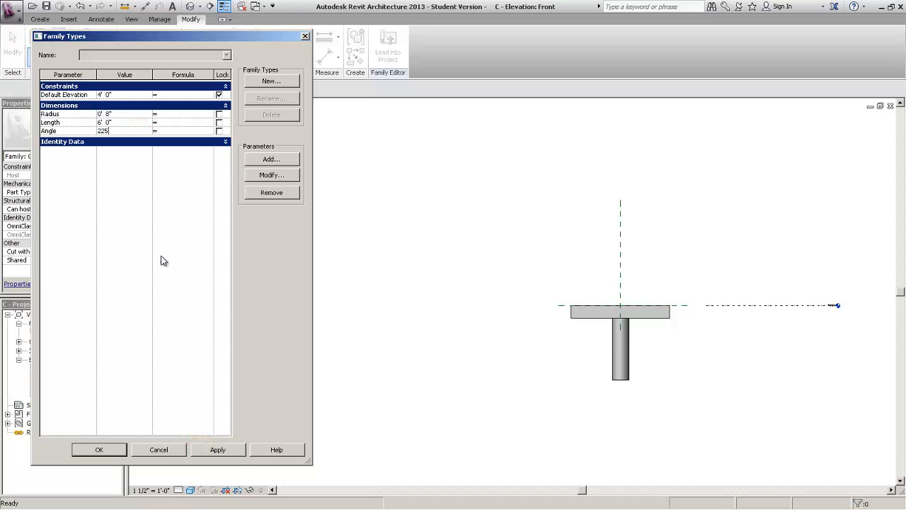
pyautogui.write('5')
pyautogui.click(161, 262)
pyautogui.click(217, 450)
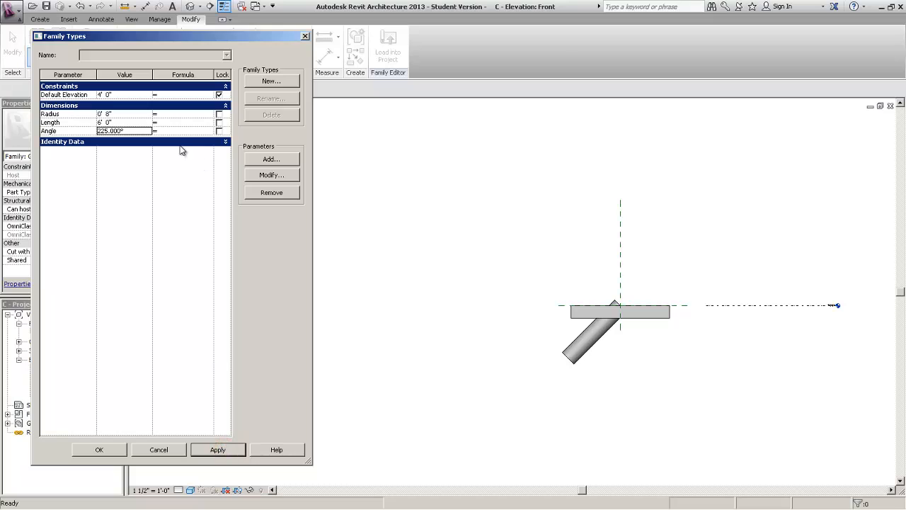
# Flex the Angle parameter to 270° and to 315°, applying each value to rotate the sweep.
pyautogui.click(130, 131)
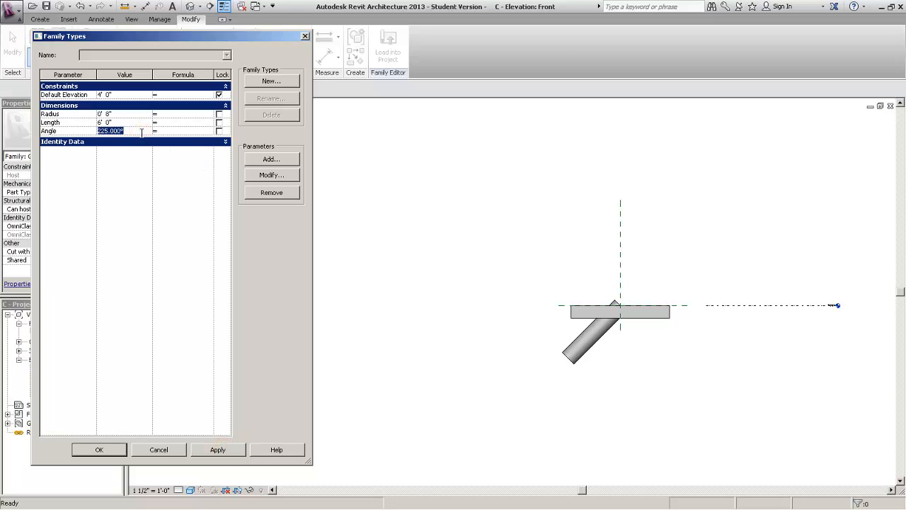
pyautogui.write('270')
pyautogui.click(151, 198)
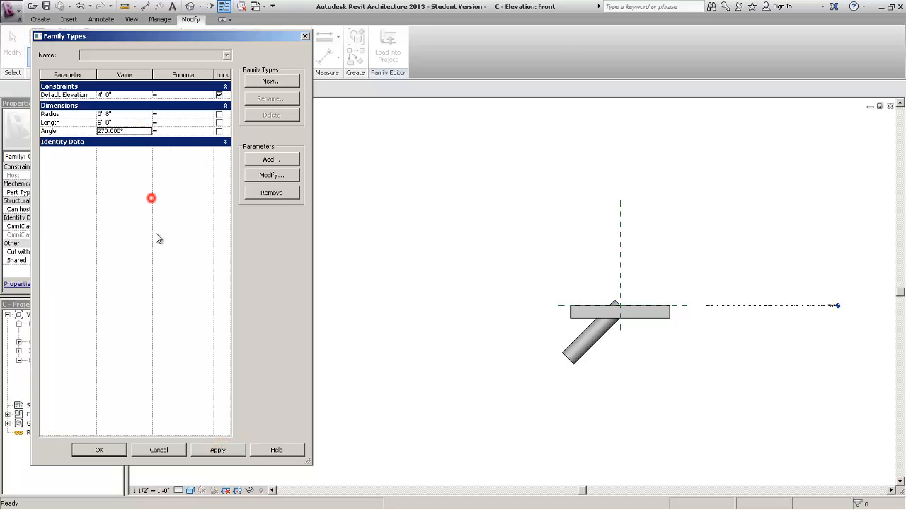
pyautogui.click(219, 449)
pyautogui.click(136, 130)
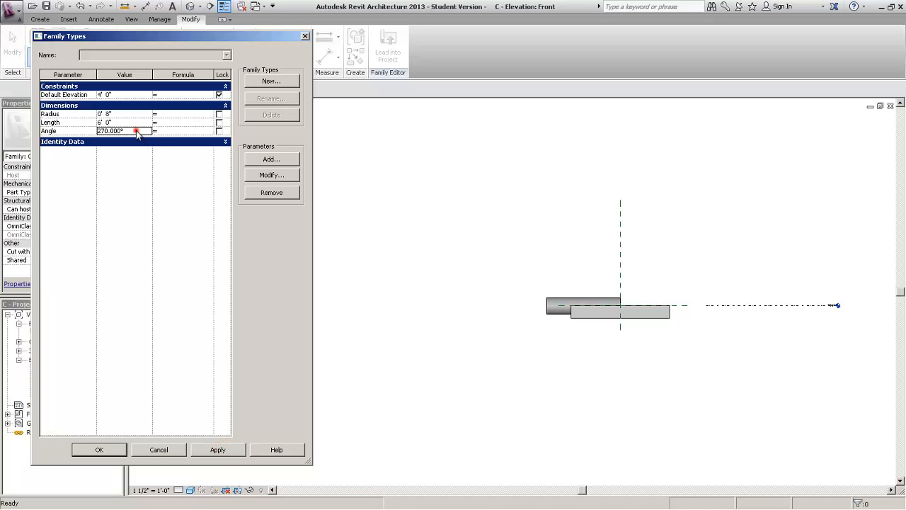
pyautogui.write('315')
pyautogui.click(174, 227)
pyautogui.click(218, 446)
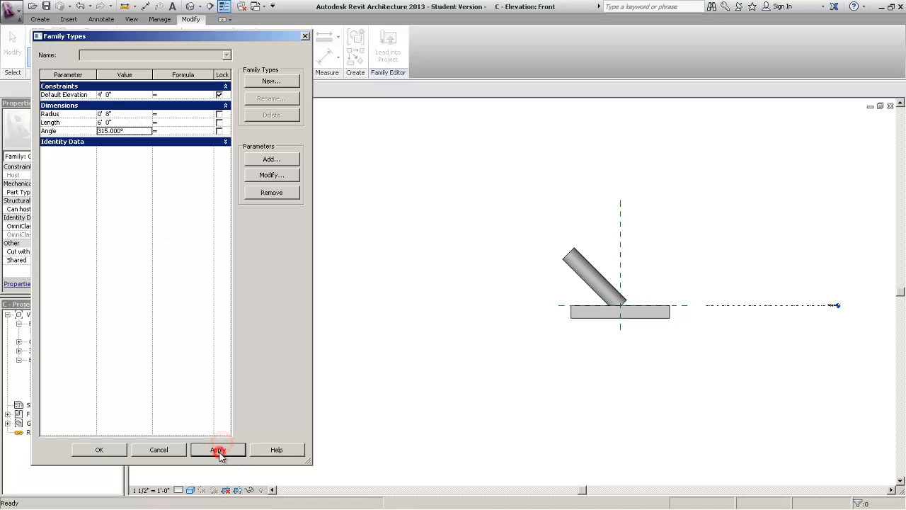
# Set the Angle parameter to 360° and apply it to complete the full rotation of the sweep.
pyautogui.click(145, 130)
pyautogui.write('360')
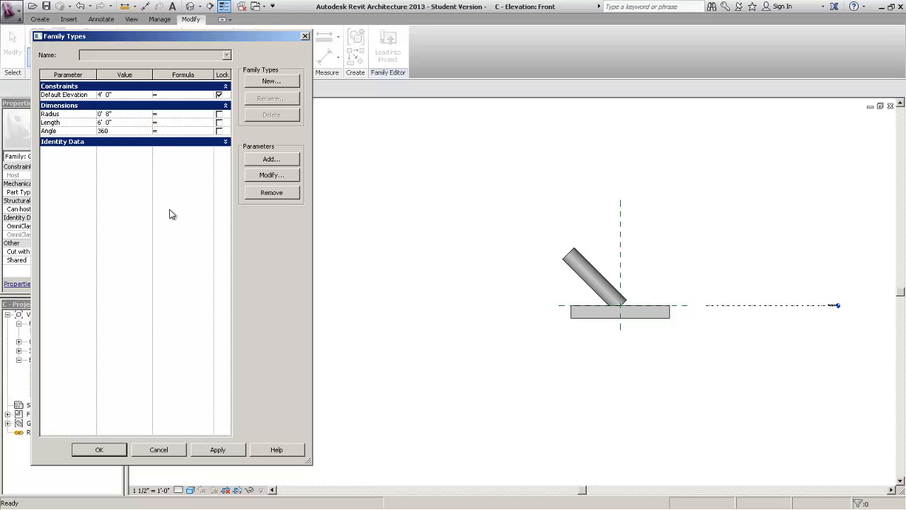
pyautogui.click(170, 214)
pyautogui.click(217, 451)
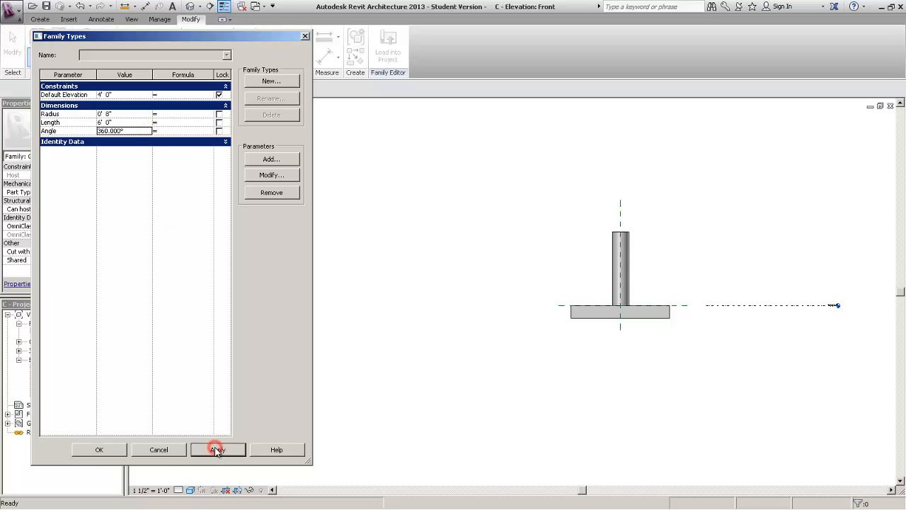
# Set the Angle parameter to 0°, apply it to the sweep and close the family types settings.
pyautogui.click(135, 131)
pyautogui.write('0')
pyautogui.click(151, 206)
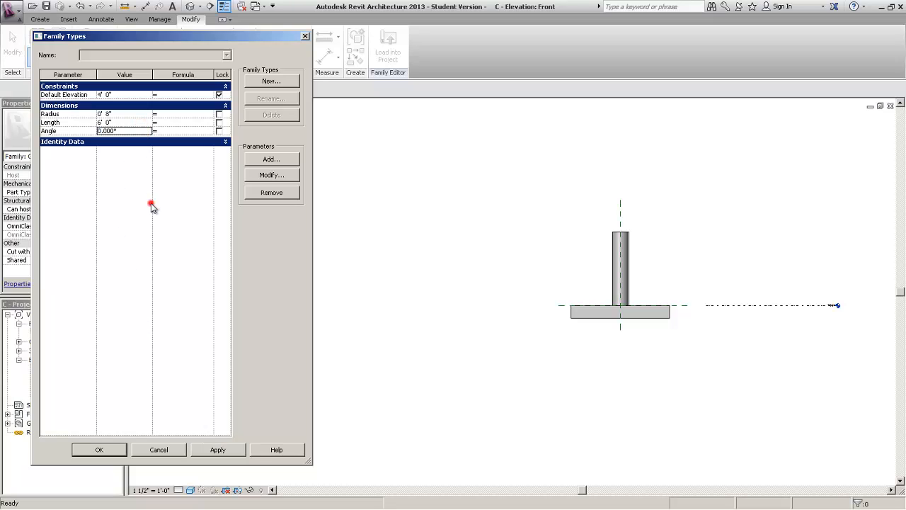
pyautogui.click(221, 453)
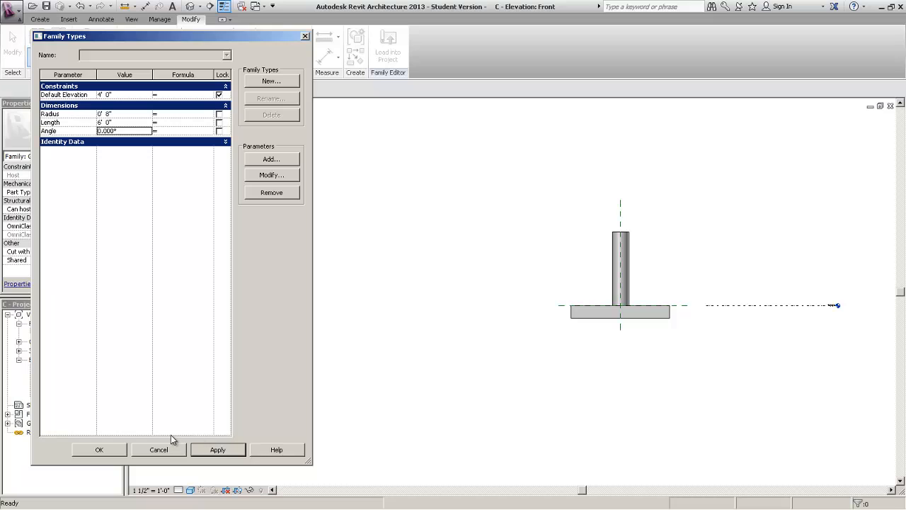
pyautogui.click(176, 384)
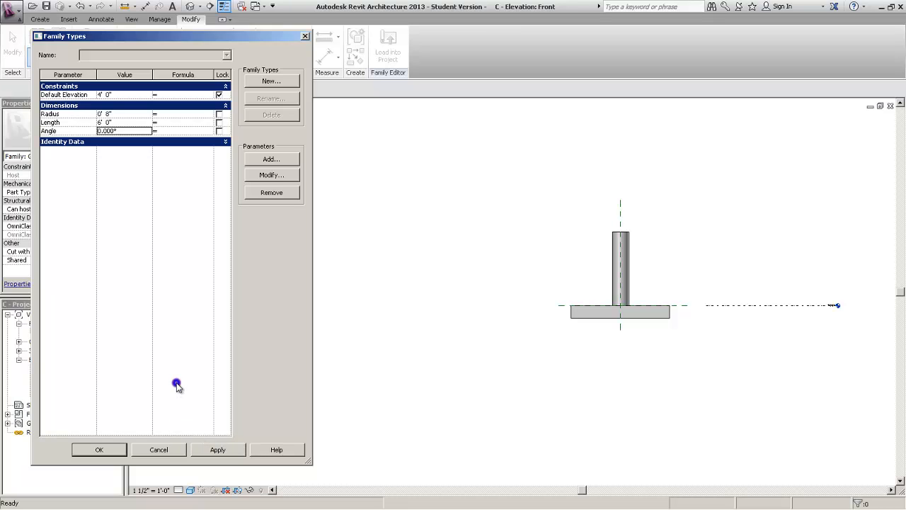
pyautogui.click(105, 449)
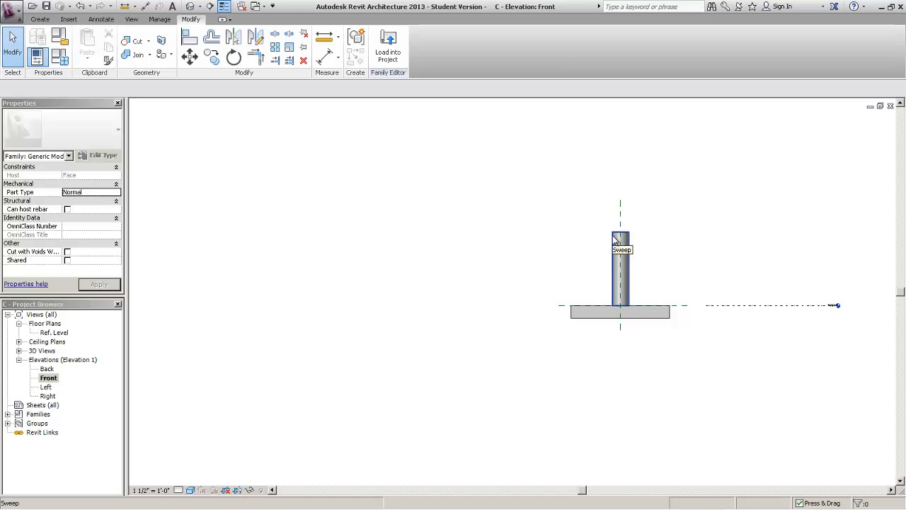
# Associate the sweep's material with a new type-based family parameter named Finish, grouped under Materials and Finishes.
pyautogui.press('z')
pyautogui.press('e')
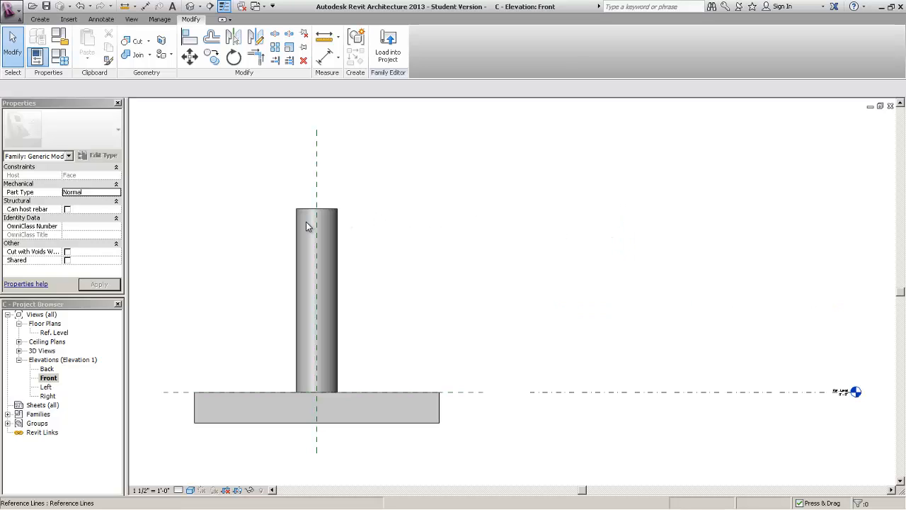
pyautogui.click(339, 212)
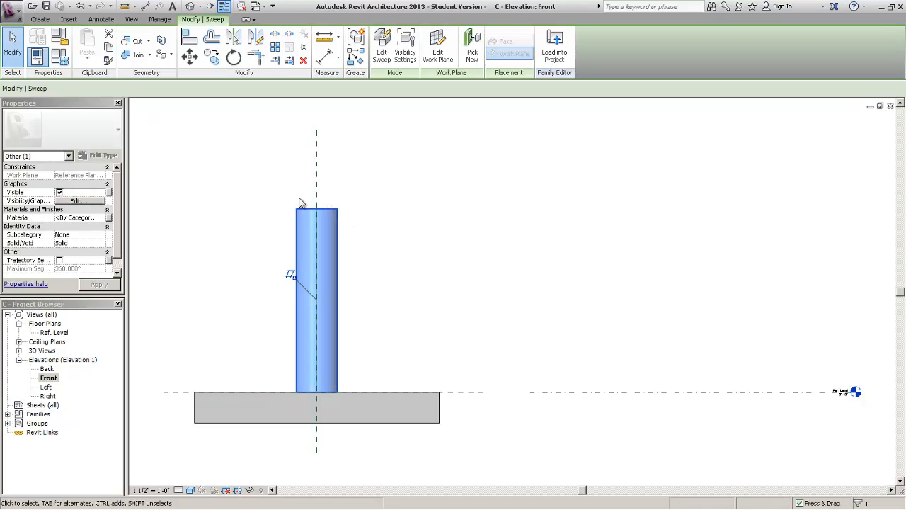
pyautogui.click(109, 219)
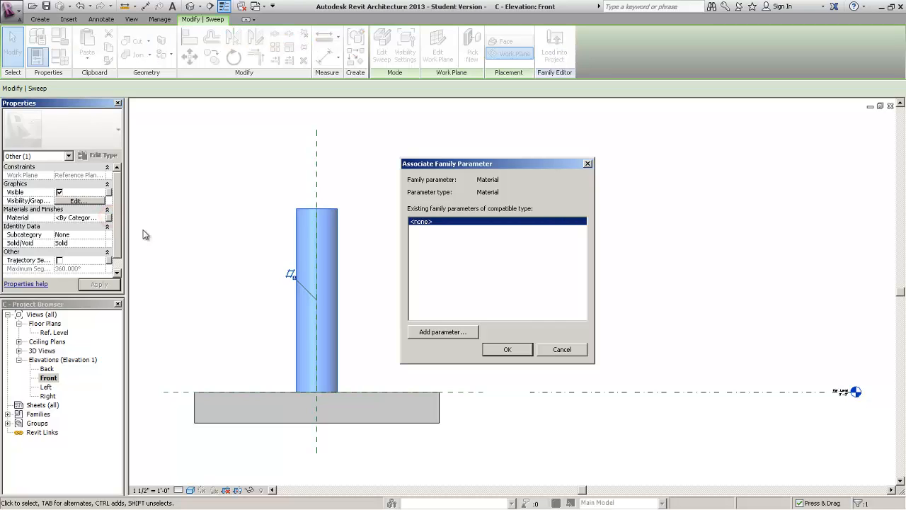
pyautogui.click(468, 333)
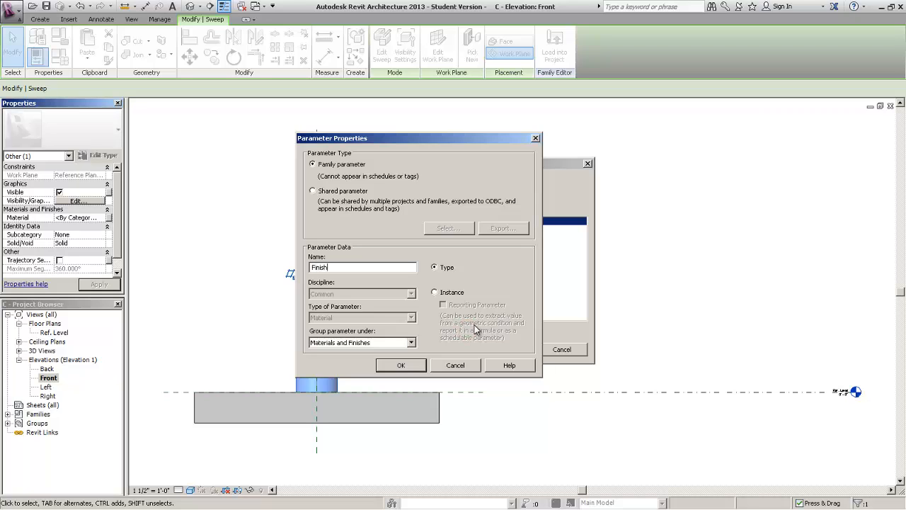
pyautogui.click(415, 365)
pyautogui.click(499, 348)
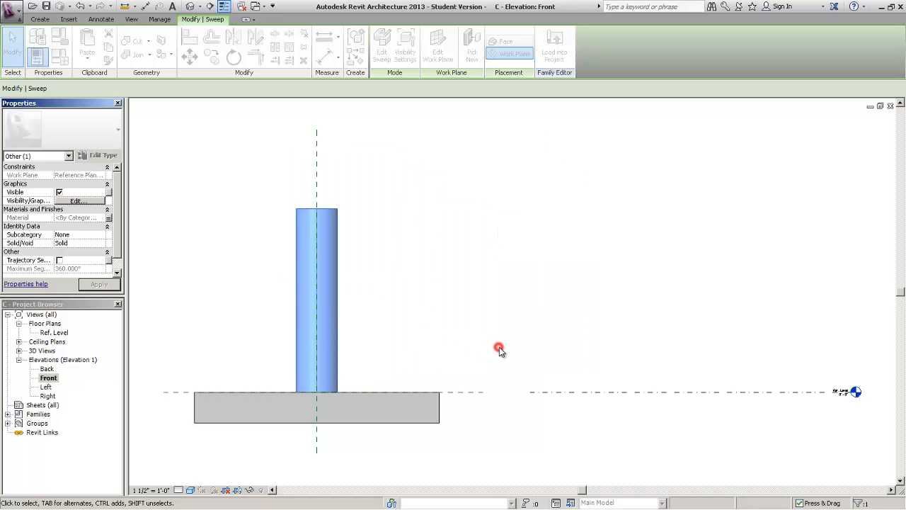
pyautogui.click(499, 346)
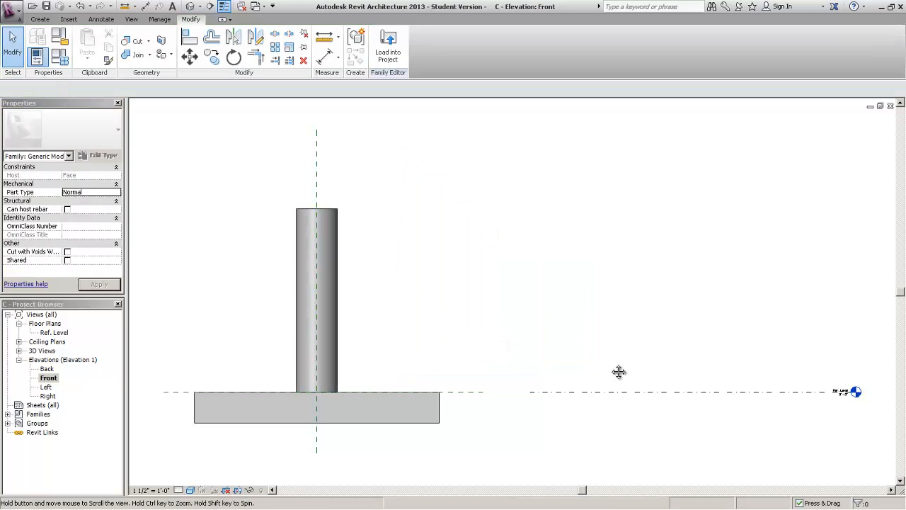
# Flex the Finish parameter by assigning it the Glass material and applying it to the sweep.
pyautogui.moveTo(619, 372); pyautogui.dragTo(793, 352, button='middle')
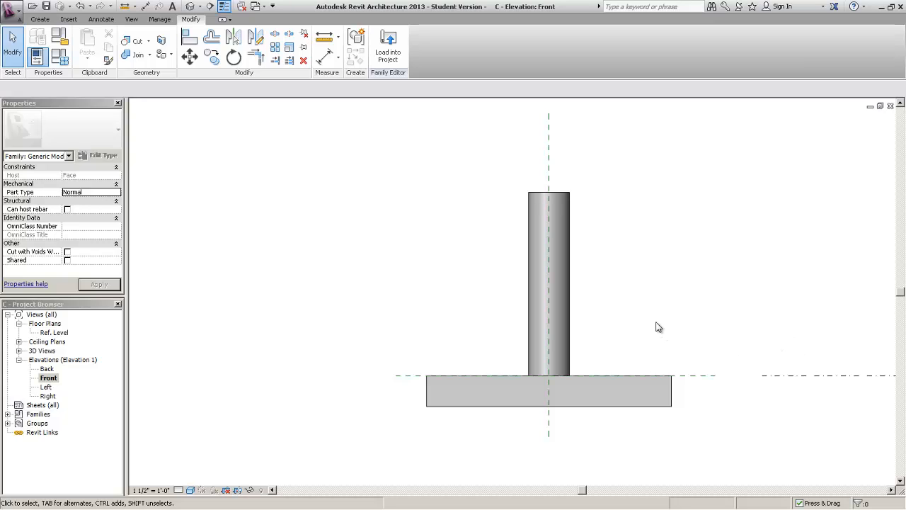
pyautogui.moveTo(655, 325); pyautogui.dragTo(702, 309, button='middle')
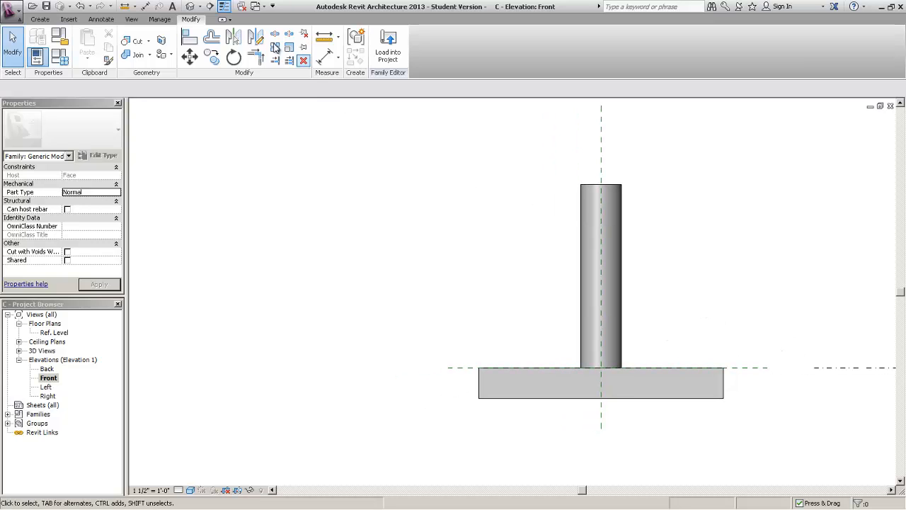
pyautogui.click(244, 11)
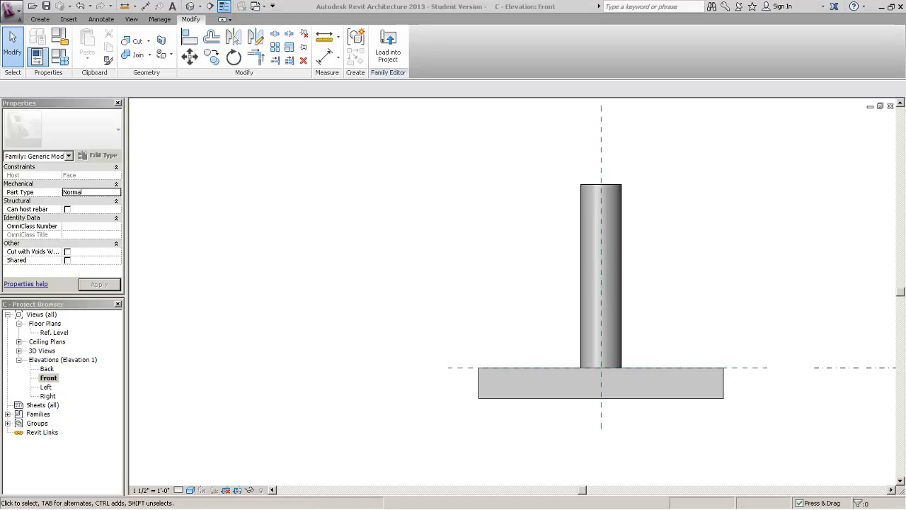
pyautogui.click(315, 212)
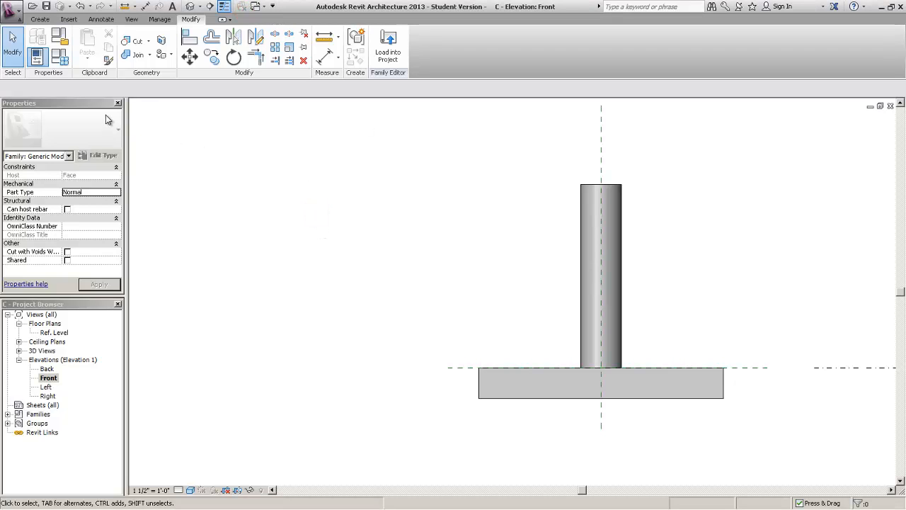
pyautogui.click(62, 61)
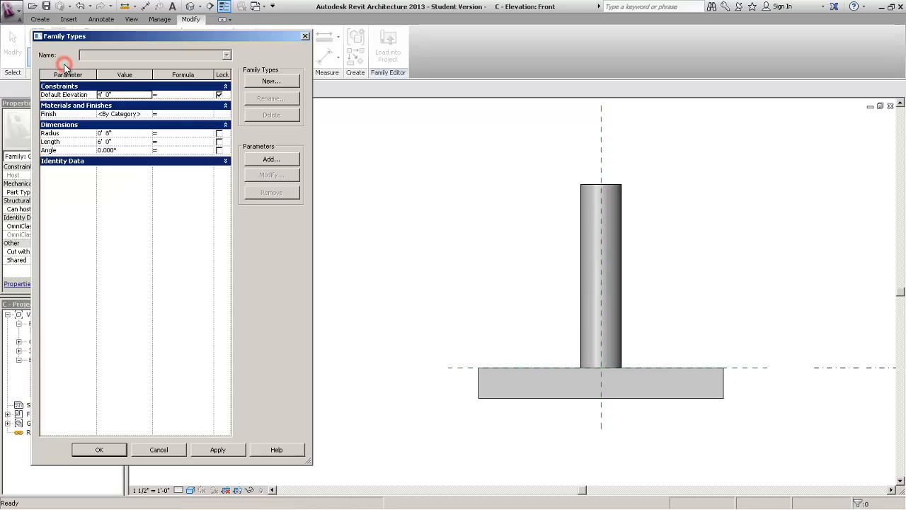
pyautogui.click(62, 113)
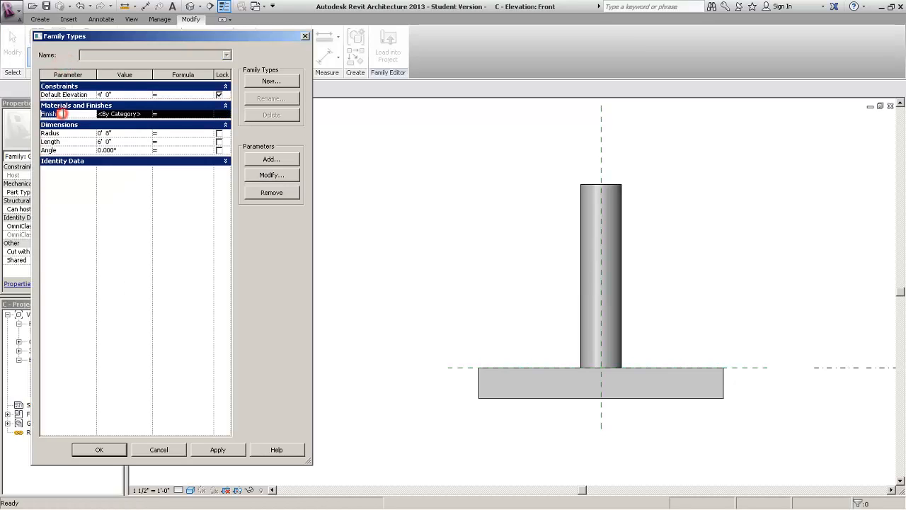
pyautogui.click(144, 116)
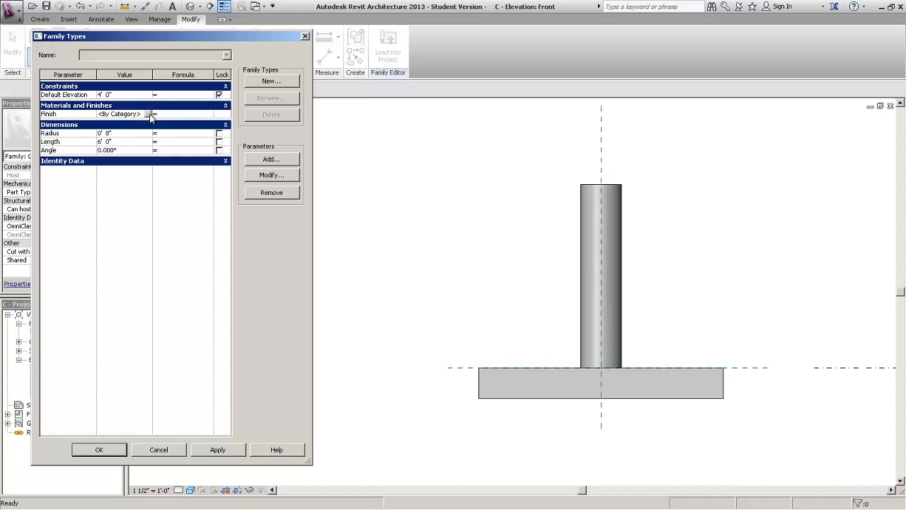
pyautogui.click(149, 114)
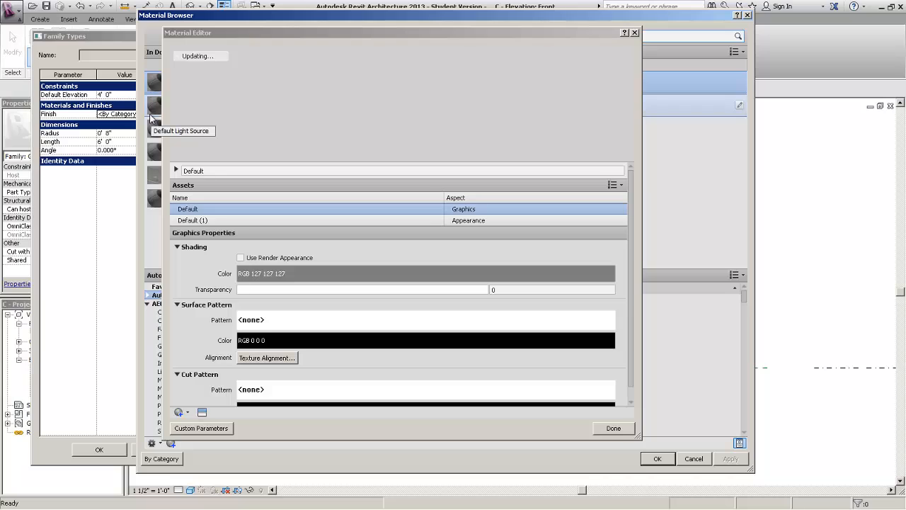
pyautogui.click(600, 39)
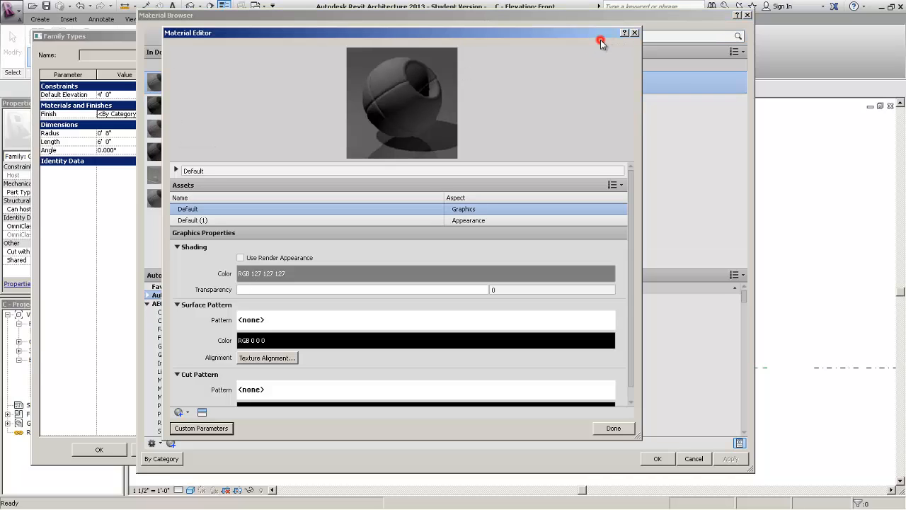
pyautogui.click(636, 33)
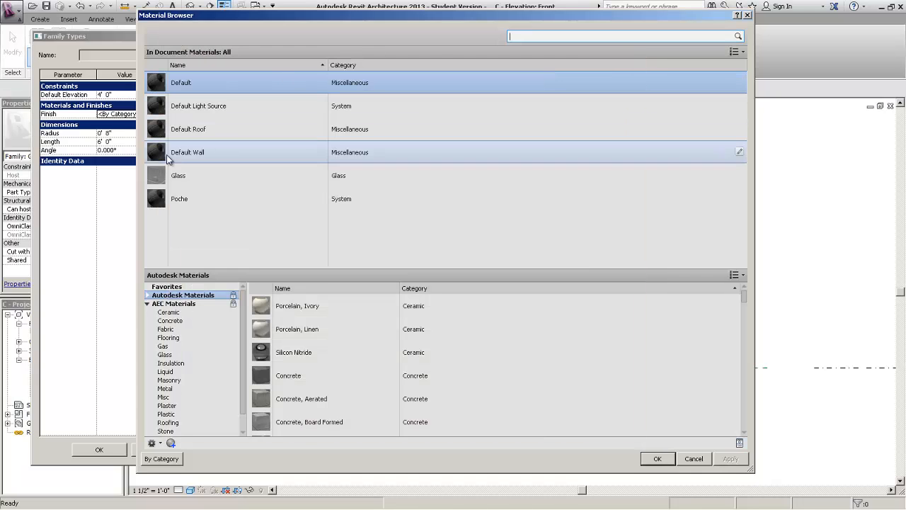
pyautogui.click(236, 182)
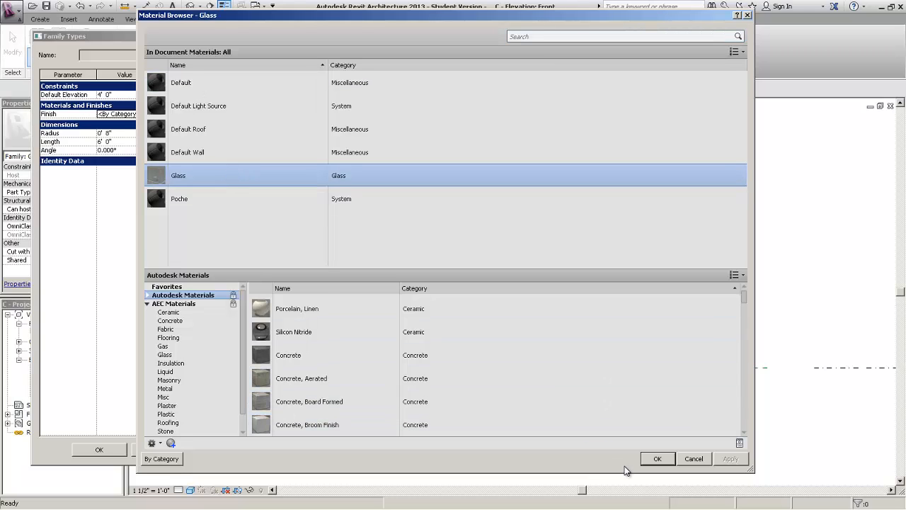
pyautogui.click(669, 458)
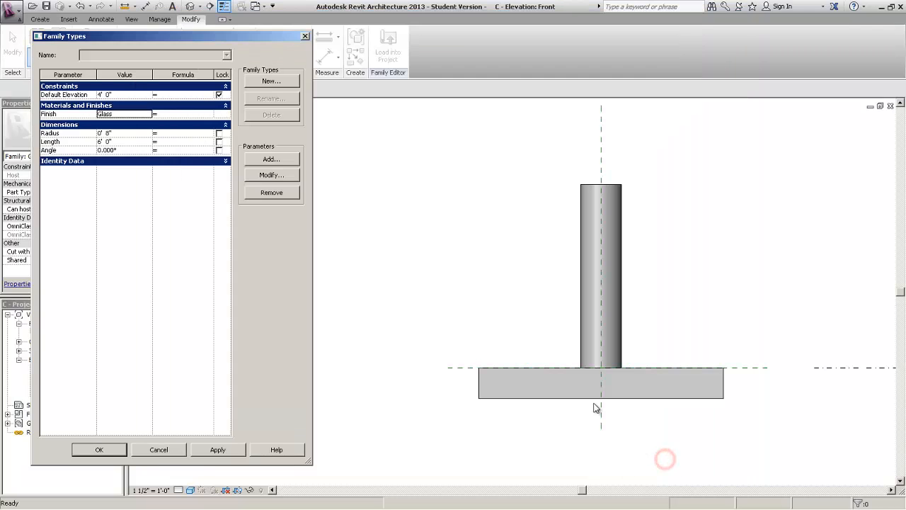
pyautogui.click(210, 451)
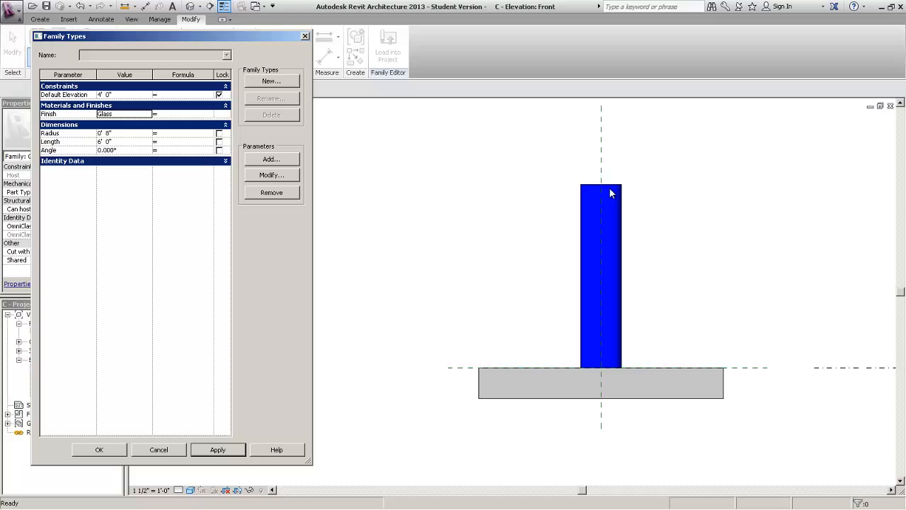
# Assign the Default material to the Finish parameter and apply it to the sweep.
pyautogui.click(150, 114)
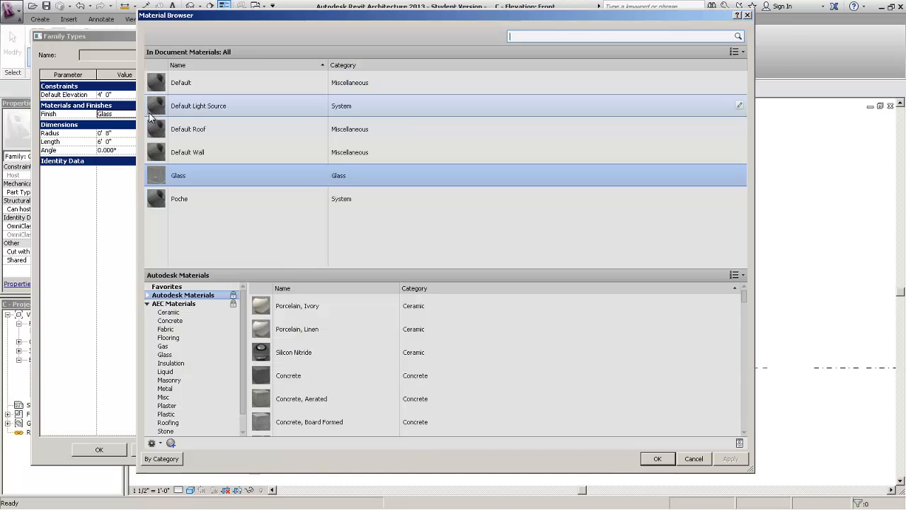
pyautogui.click(275, 81)
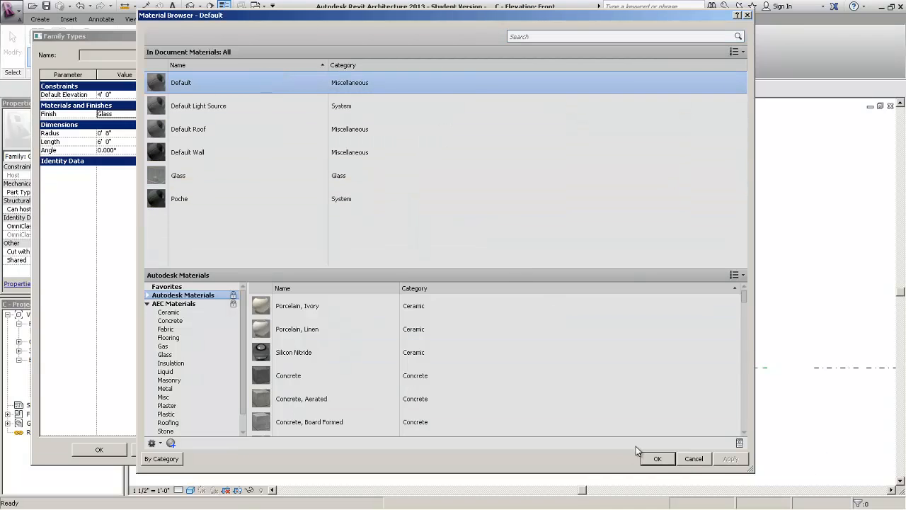
pyautogui.click(654, 459)
pyautogui.click(231, 450)
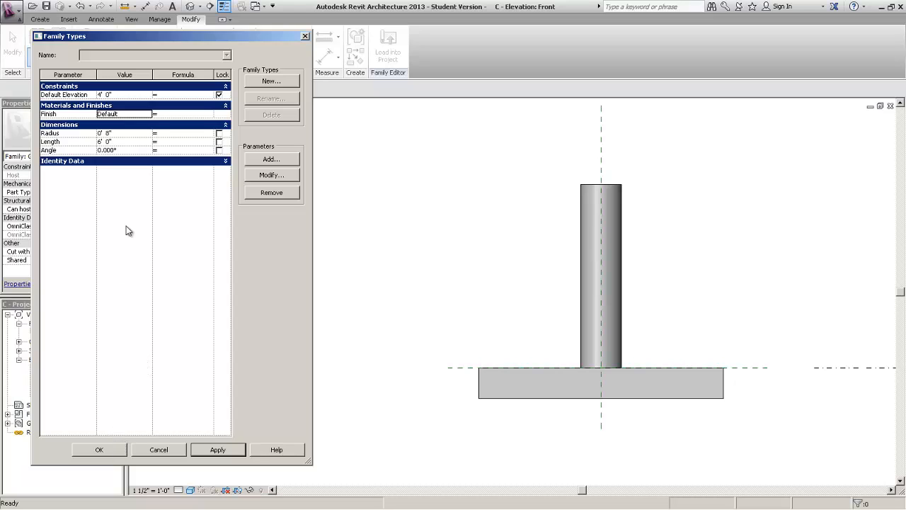
# Set Angle to 45°, Length to 1' 0" and Radius to 0' 3", apply the values, and save the family.
pyautogui.click(126, 150)
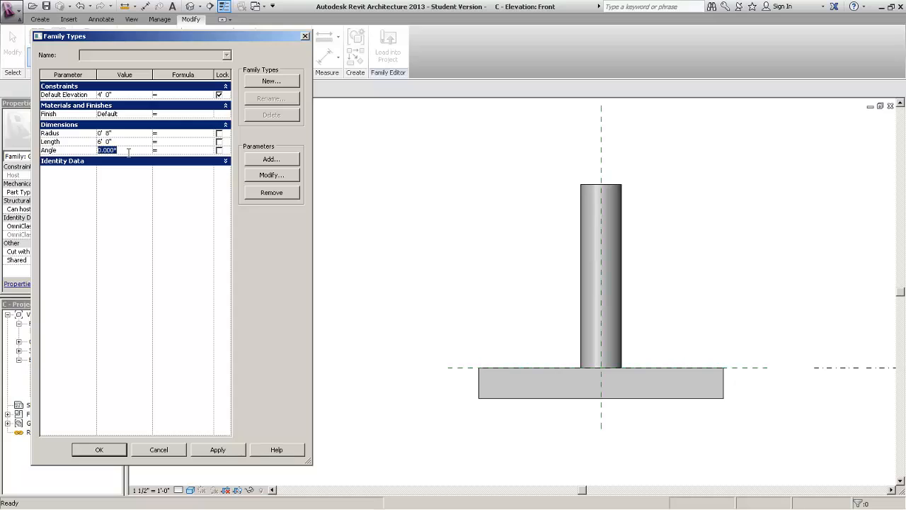
pyautogui.write('45')
pyautogui.click(131, 177)
pyautogui.click(136, 141)
pyautogui.write('1')
pyautogui.click(129, 188)
pyautogui.click(114, 133)
pyautogui.write('3')
pyautogui.click(157, 225)
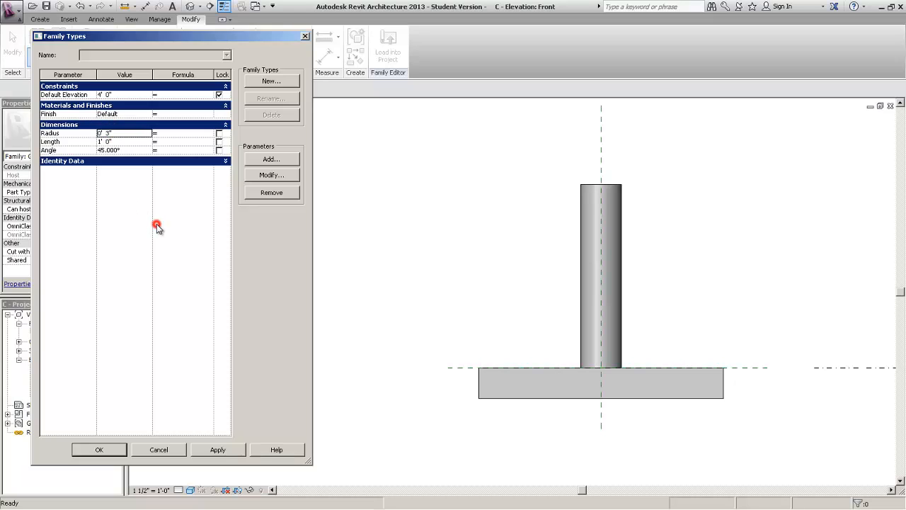
pyautogui.click(216, 448)
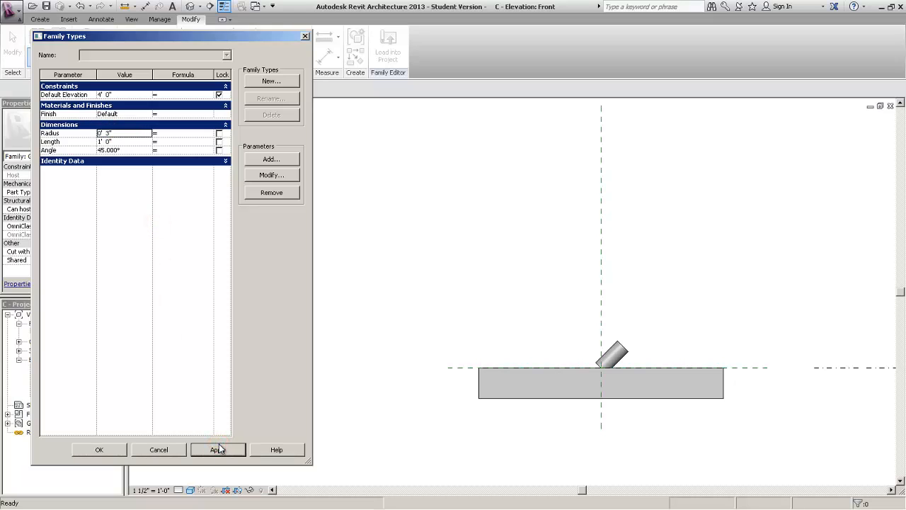
pyautogui.click(100, 451)
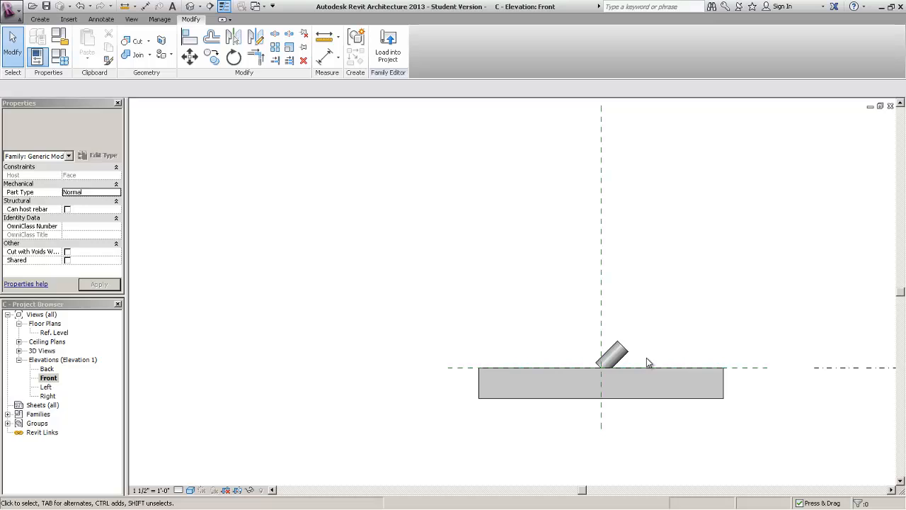
pyautogui.click(46, 6)
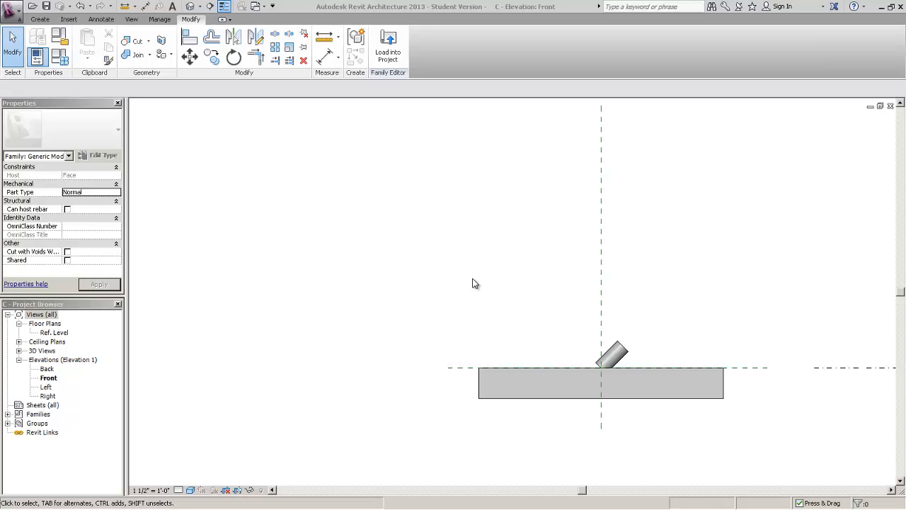
# Create a new family from the Generic Model template.
pyautogui.click(11, 11)
pyautogui.moveTo(44, 54)
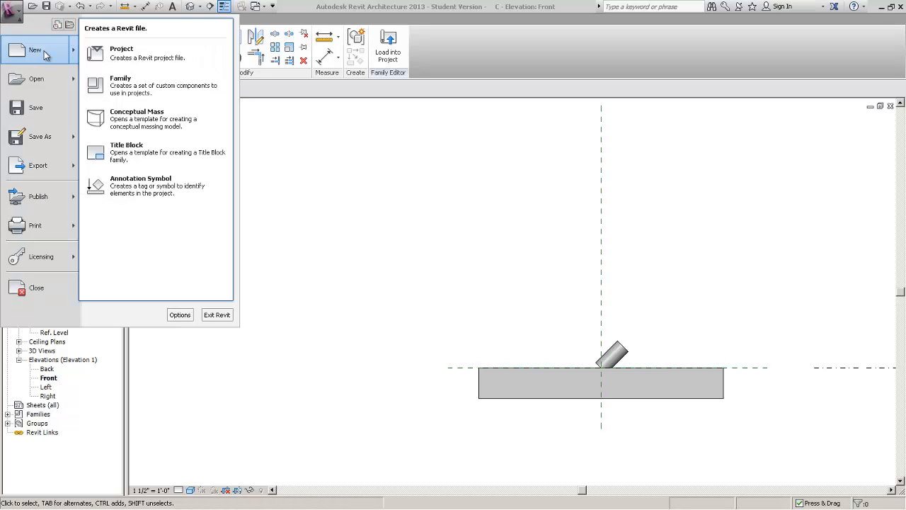
pyautogui.click(213, 88)
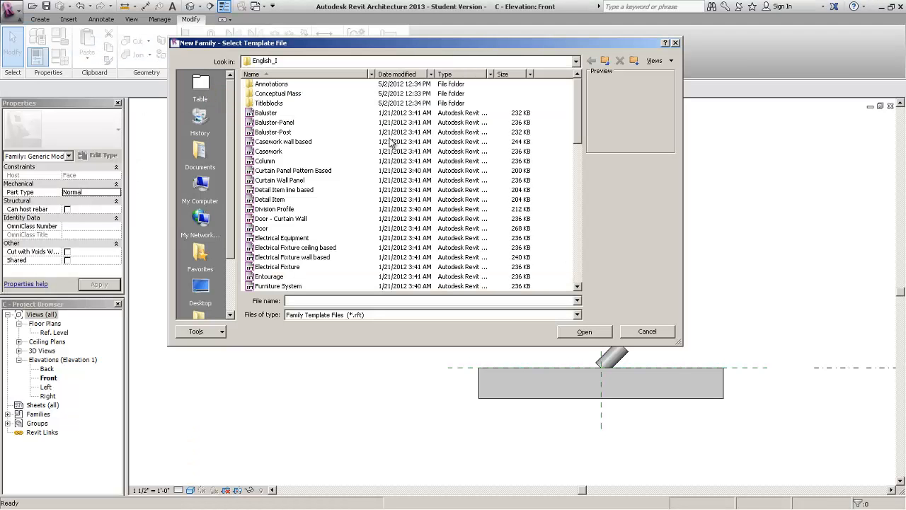
pyautogui.moveTo(575, 100); pyautogui.dragTo(575, 164)
pyautogui.click(282, 180)
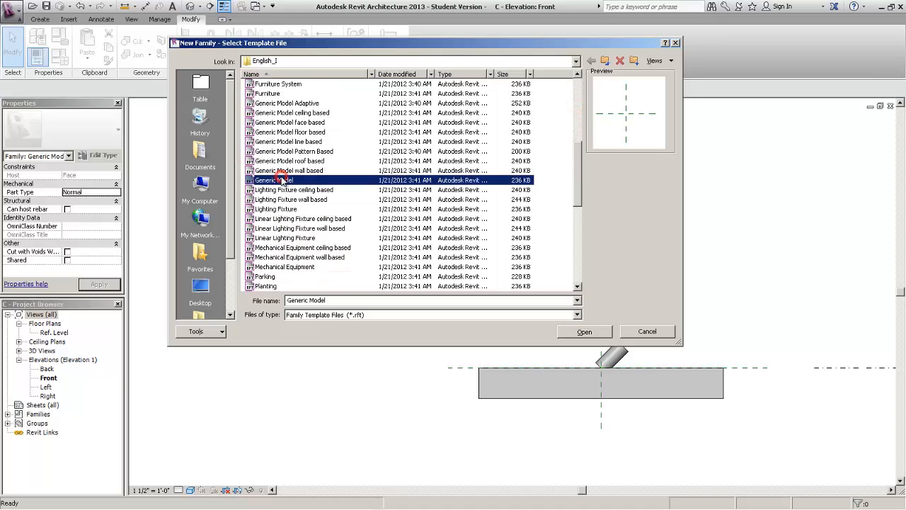
pyautogui.click(589, 331)
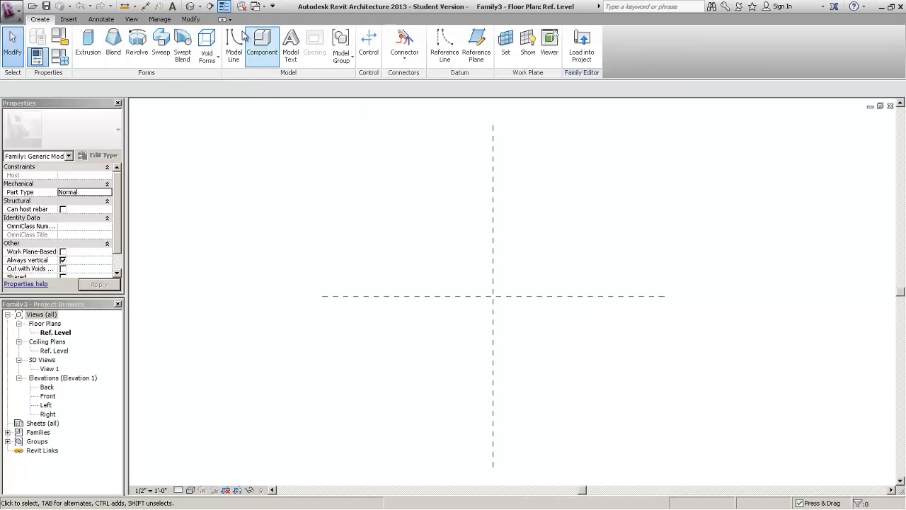
# Save the new Generic Model family under the file name B.
pyautogui.click(48, 6)
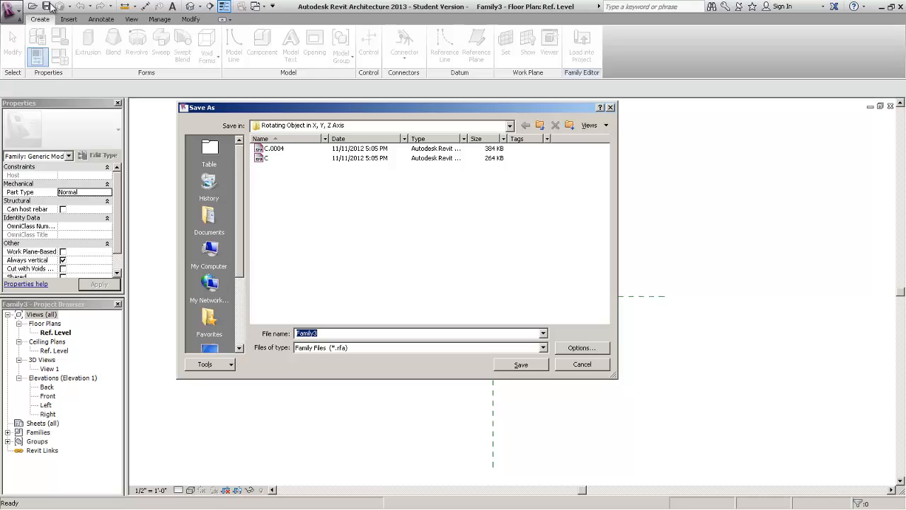
pyautogui.write('B')
pyautogui.click(502, 368)
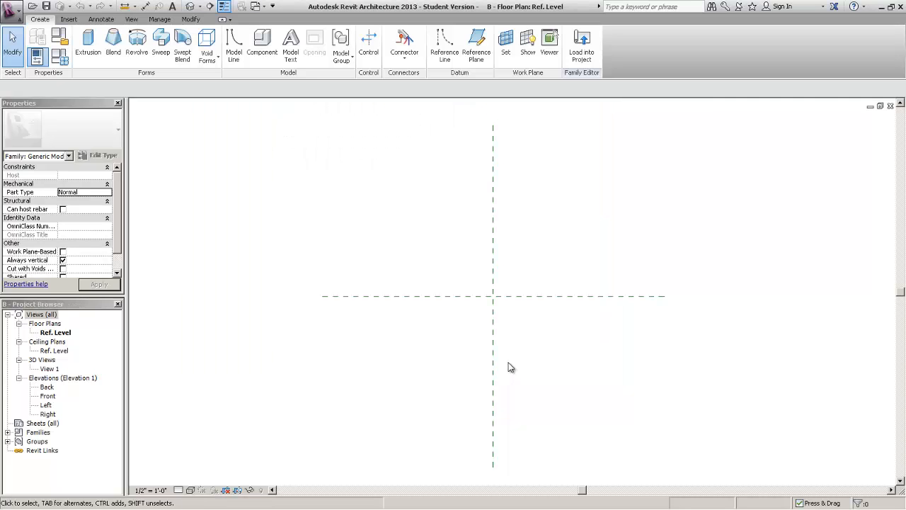
pyautogui.click(508, 364)
# Draw a diagonal reference line in the Ref. Level plan, running up and right from the intersection of the reference planes.
pyautogui.click(52, 335)
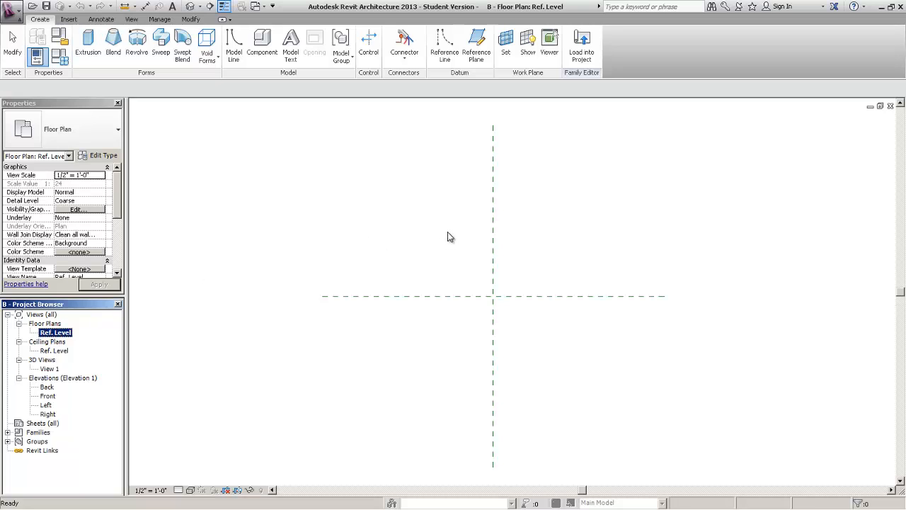
pyautogui.click(414, 205)
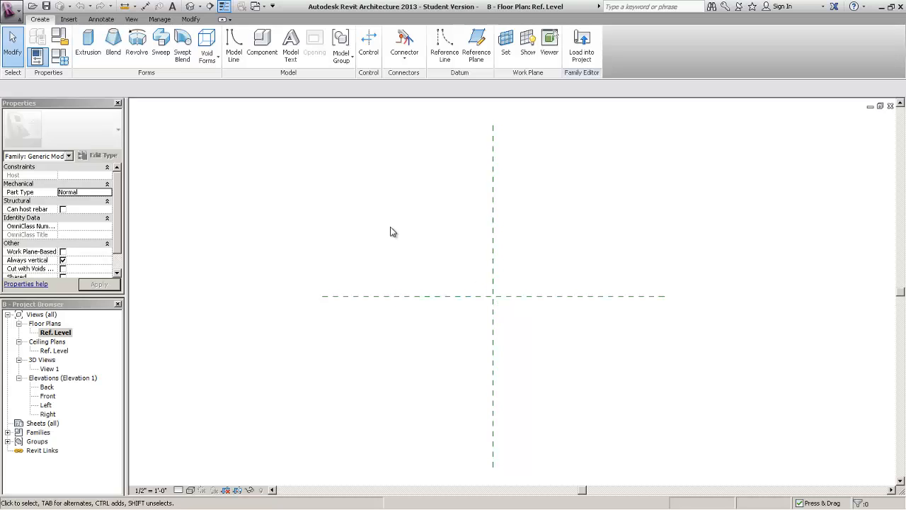
pyautogui.click(295, 178)
pyautogui.click(444, 47)
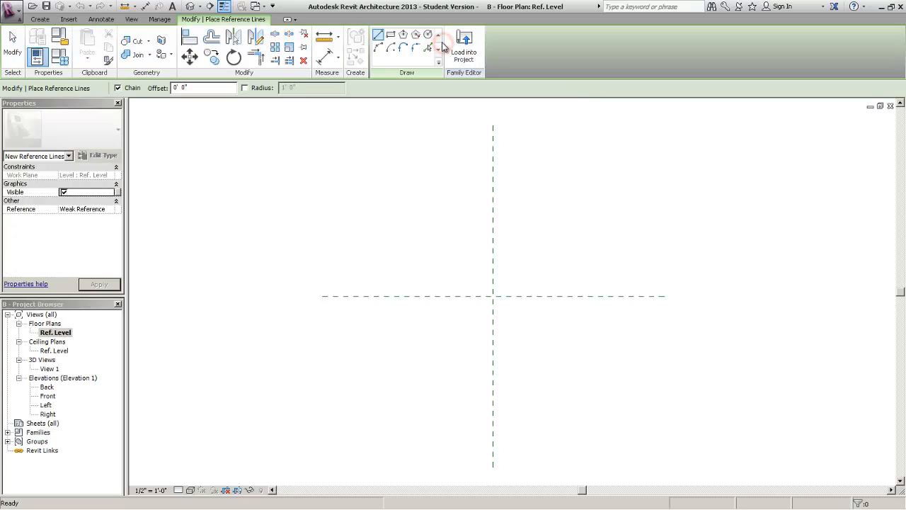
pyautogui.click(494, 297)
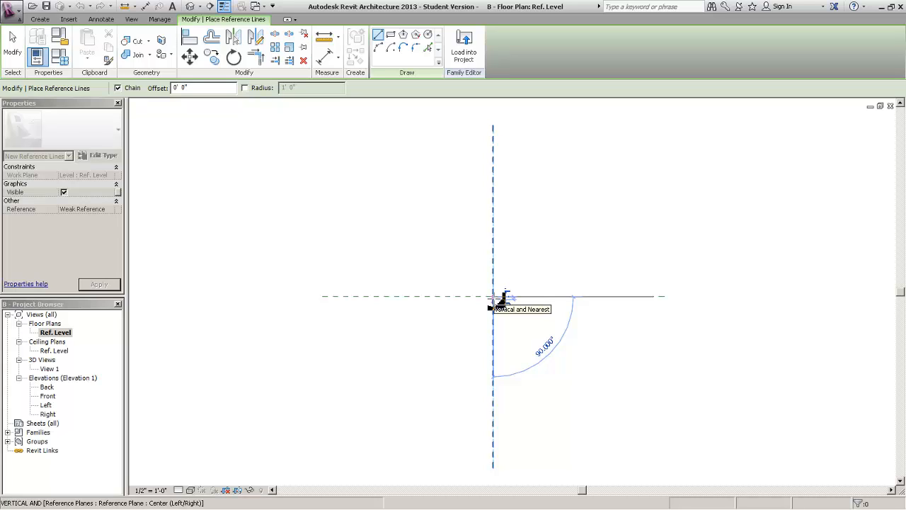
pyautogui.click(528, 260)
pyautogui.press('Escape')
pyautogui.press('Escape')
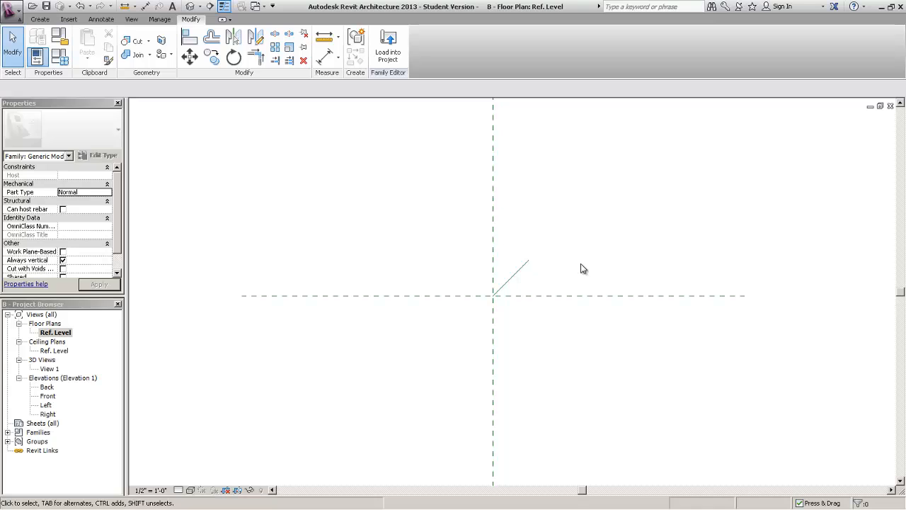
# Align and lock the diagonal reference line's lower endpoint to both the horizontal and vertical center reference planes.
pyautogui.click(184, 35)
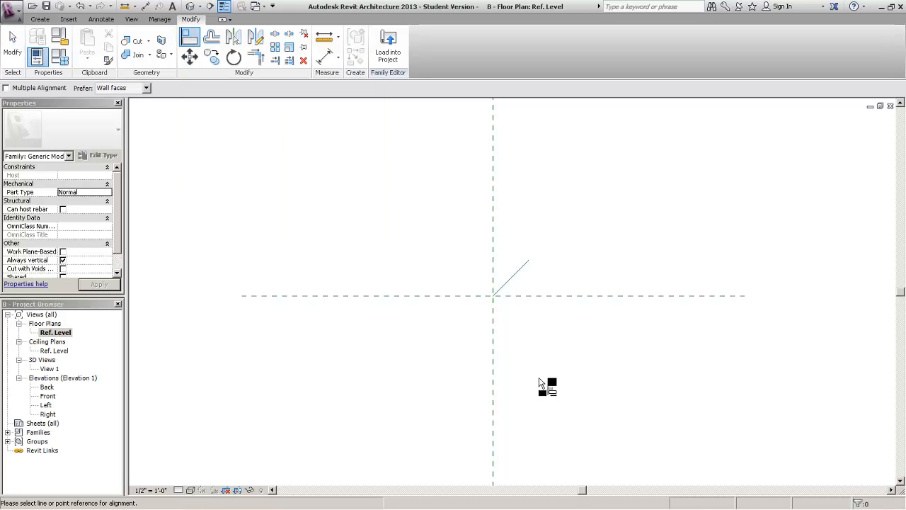
pyautogui.click(515, 297)
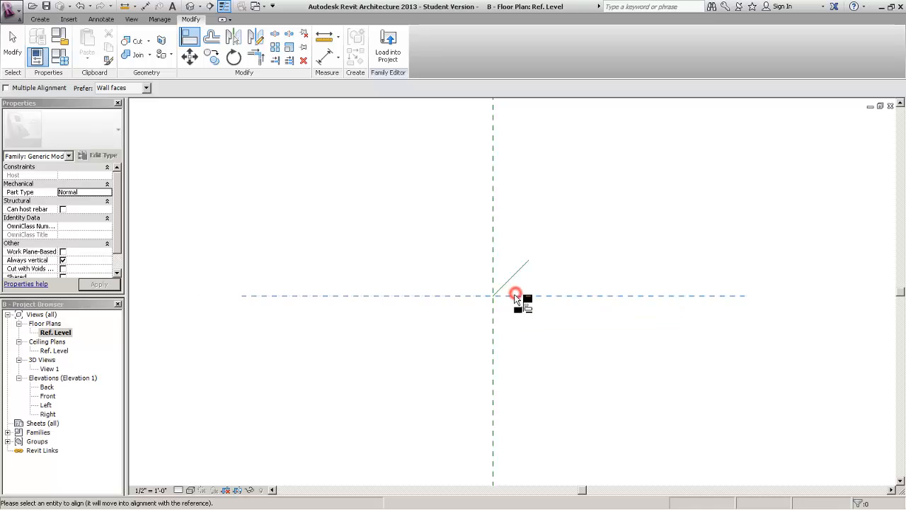
pyautogui.click(496, 294)
pyautogui.click(475, 313)
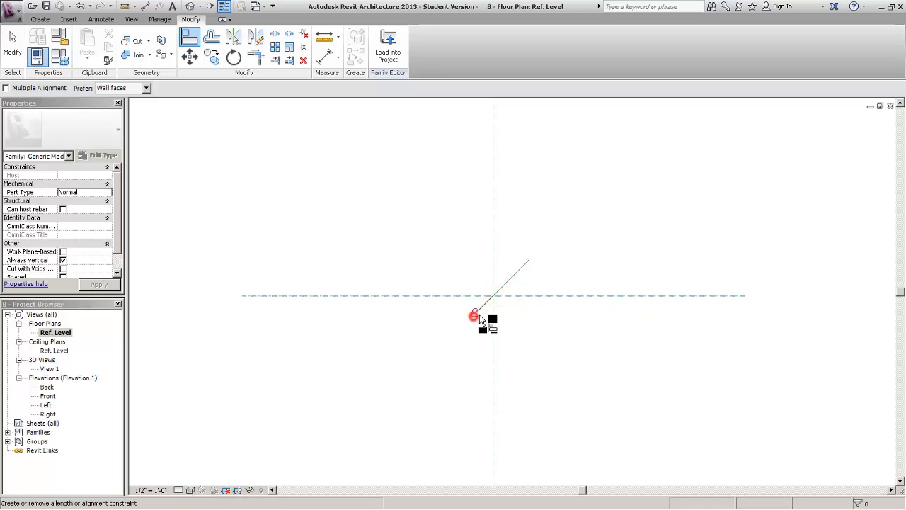
pyautogui.click(494, 324)
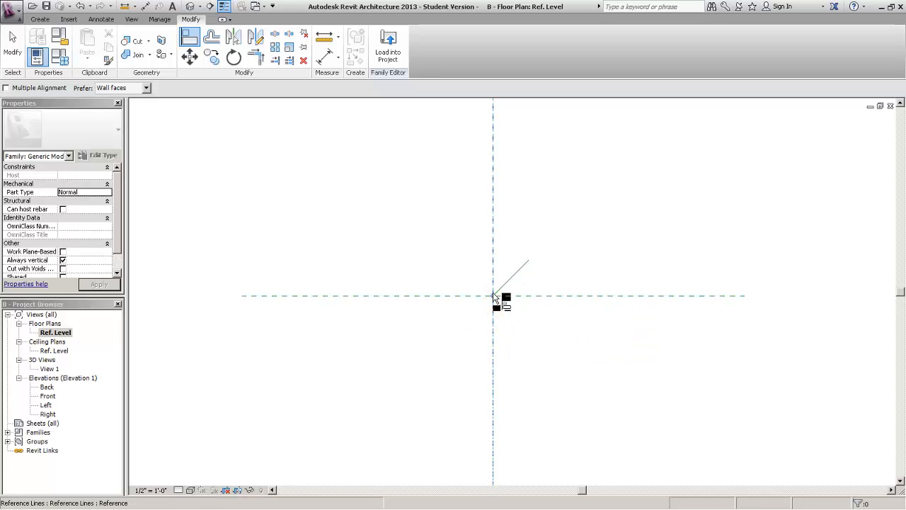
pyautogui.click(494, 295)
pyautogui.click(510, 312)
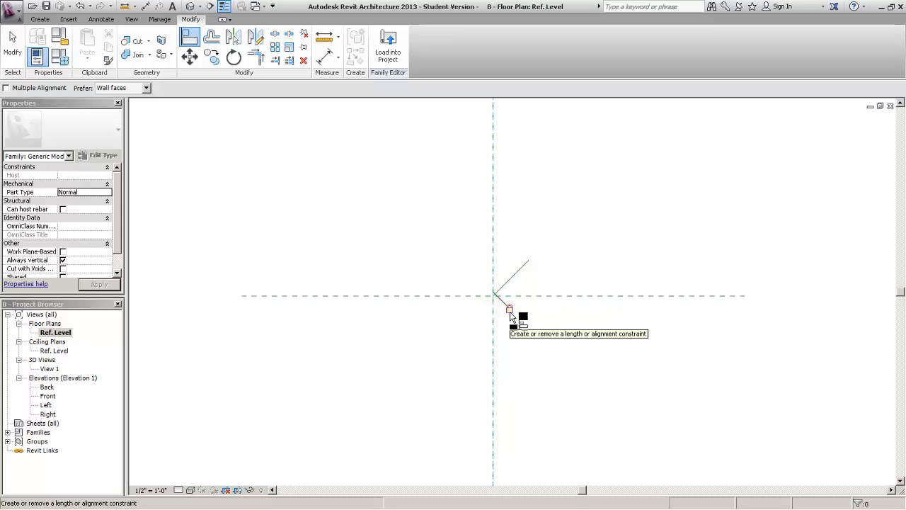
pyautogui.press('Escape')
pyautogui.press('Escape')
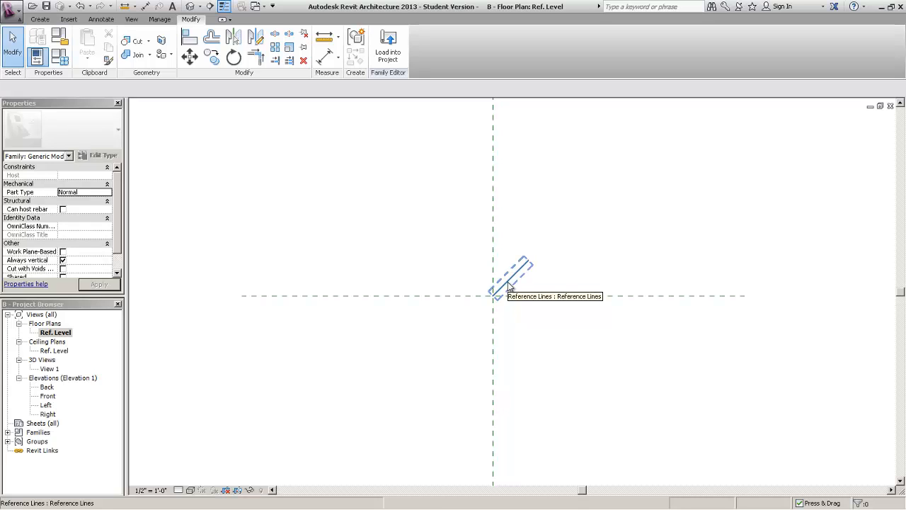
# Draw a reference line about 2" long from the plane intersection, perpendicular to the diagonal line, down to the right.
pyautogui.scroll(3, 508, 286)
pyautogui.click(39, 19)
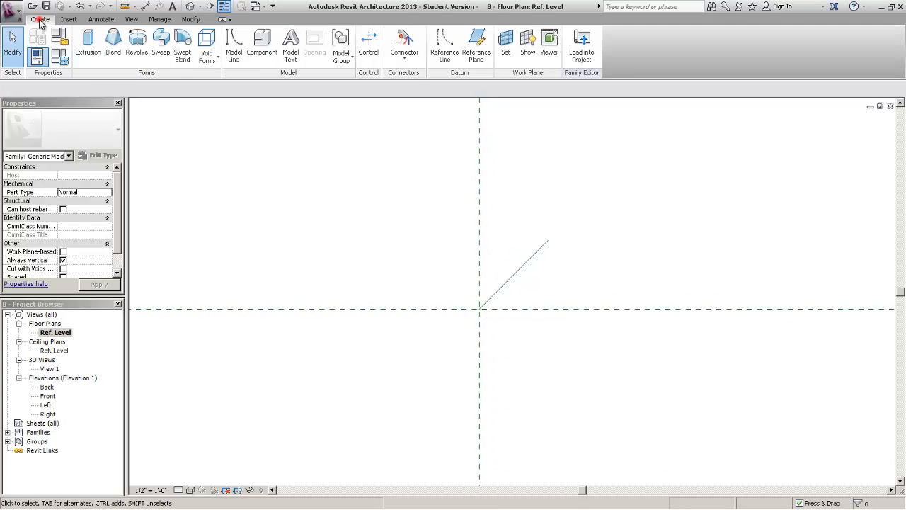
pyautogui.click(453, 56)
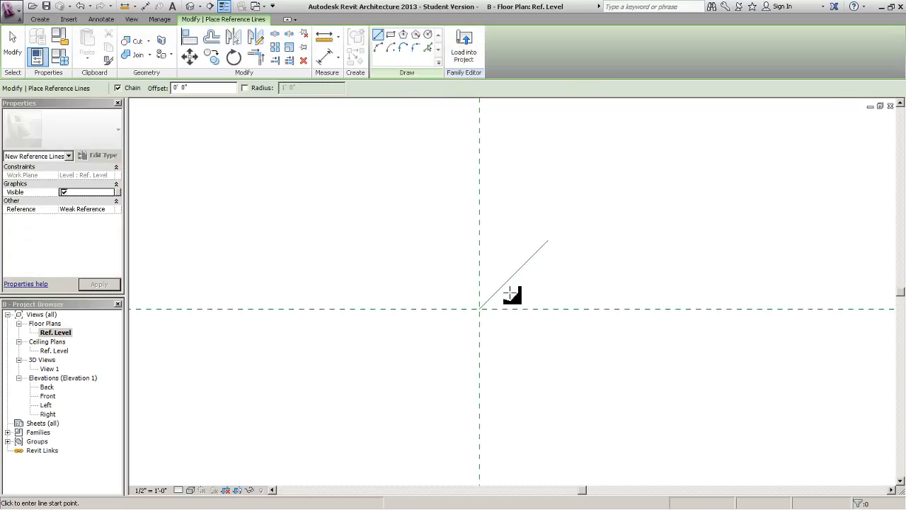
pyautogui.click(480, 309)
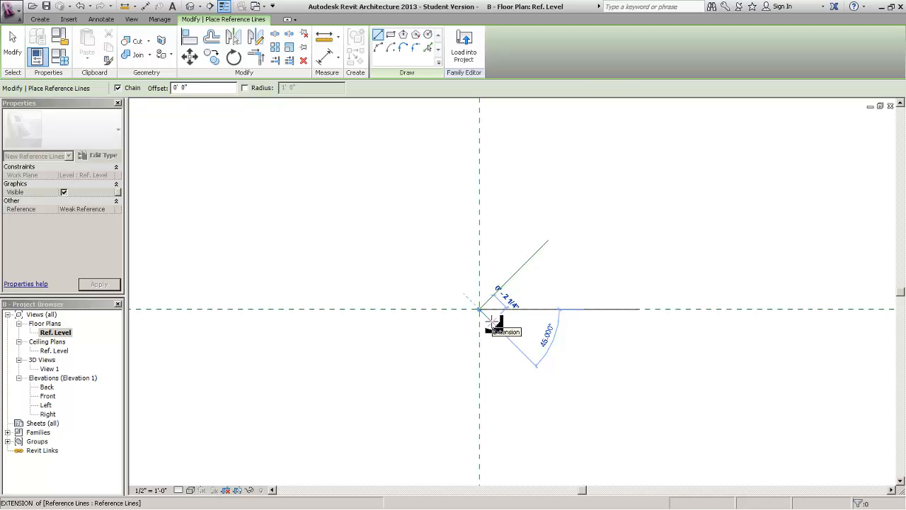
pyautogui.click(491, 323)
pyautogui.press('Escape')
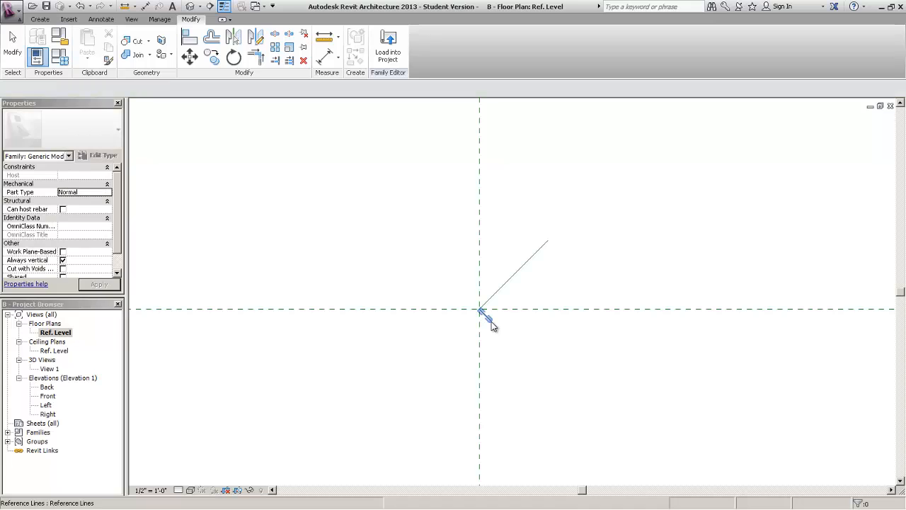
# Stretch the short reference line's upper end past the intersection so that it crosses the diagonal line's endpoint, about 4" long overall.
pyautogui.click(486, 316)
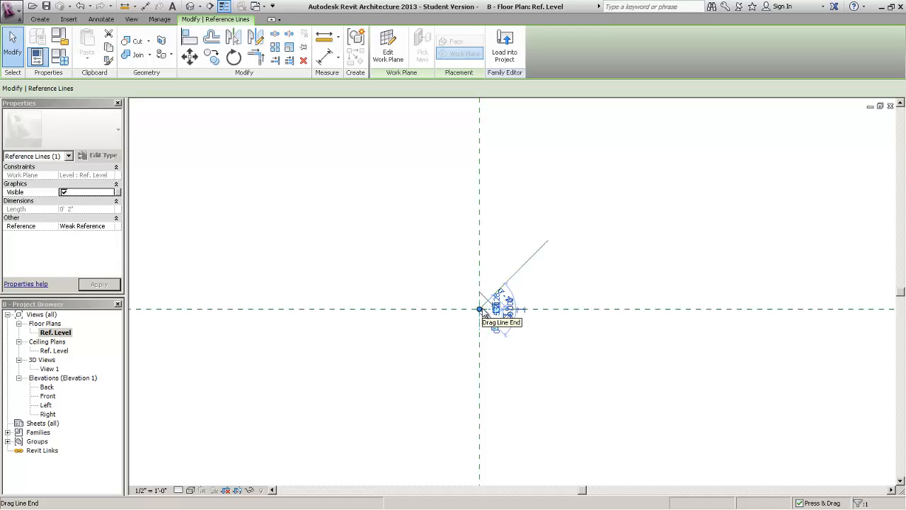
pyautogui.moveTo(481, 310)
pyautogui.mouseDown()
pyautogui.moveTo(481, 269)
pyautogui.moveTo(469, 297)
pyautogui.mouseUp()
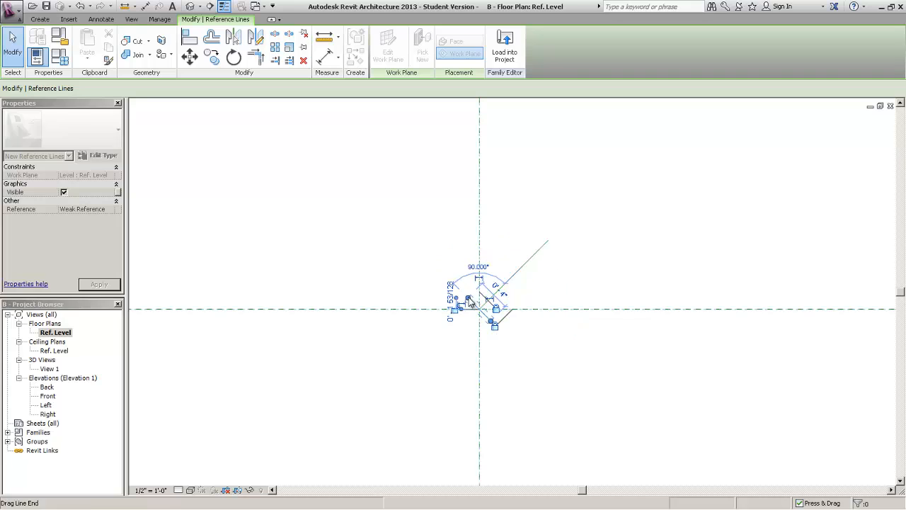
pyautogui.click(653, 222)
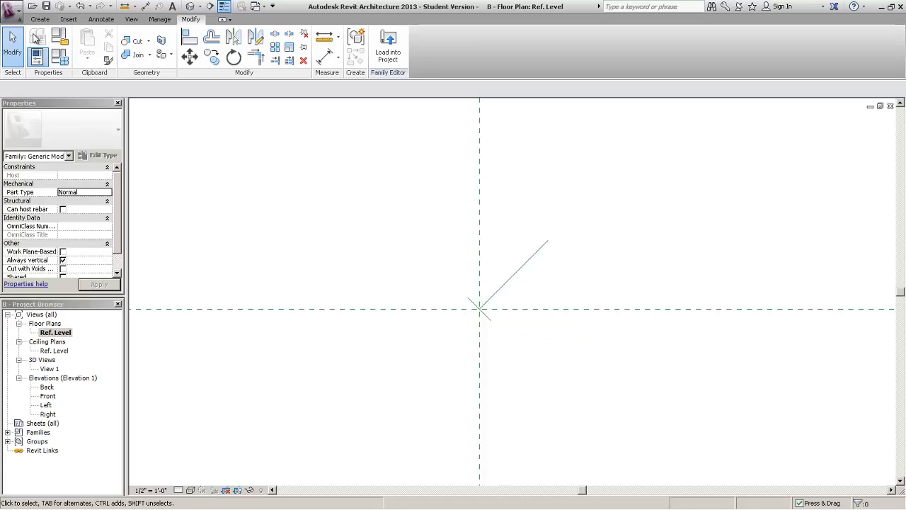
# Dimension the short reference line's two ends and the diagonal line with an aligned dimension string, and make its segments equal.
pyautogui.click(100, 20)
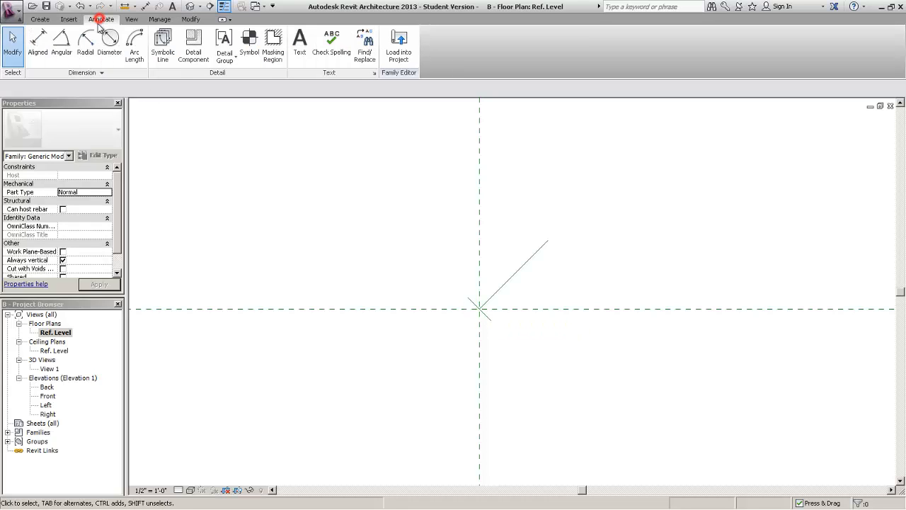
pyautogui.click(37, 44)
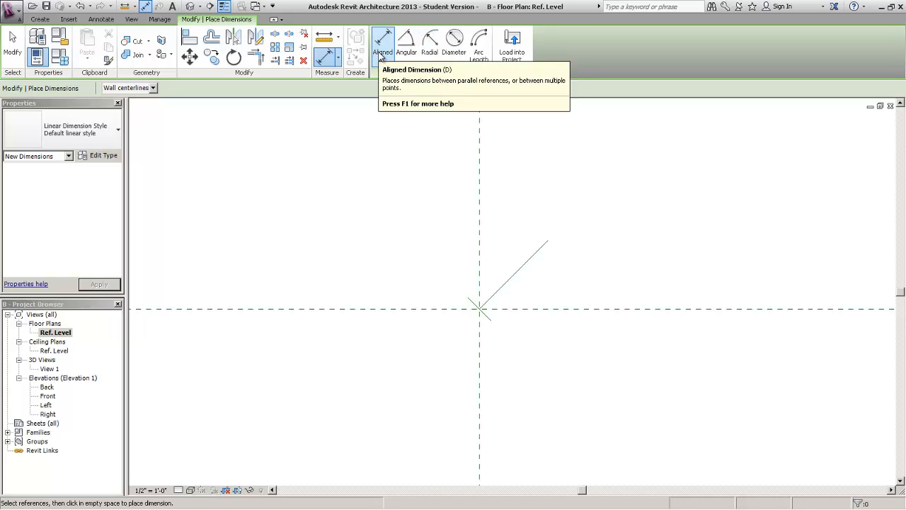
pyautogui.click(505, 284)
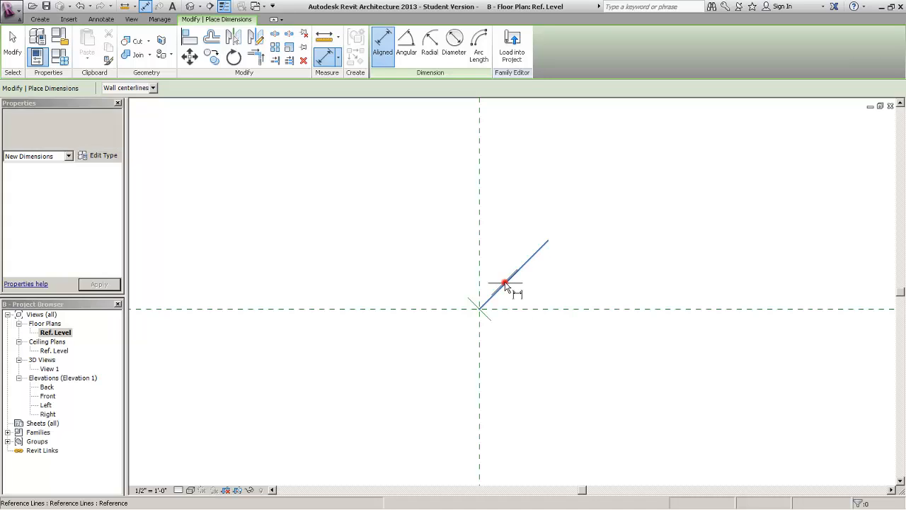
pyautogui.click(472, 302)
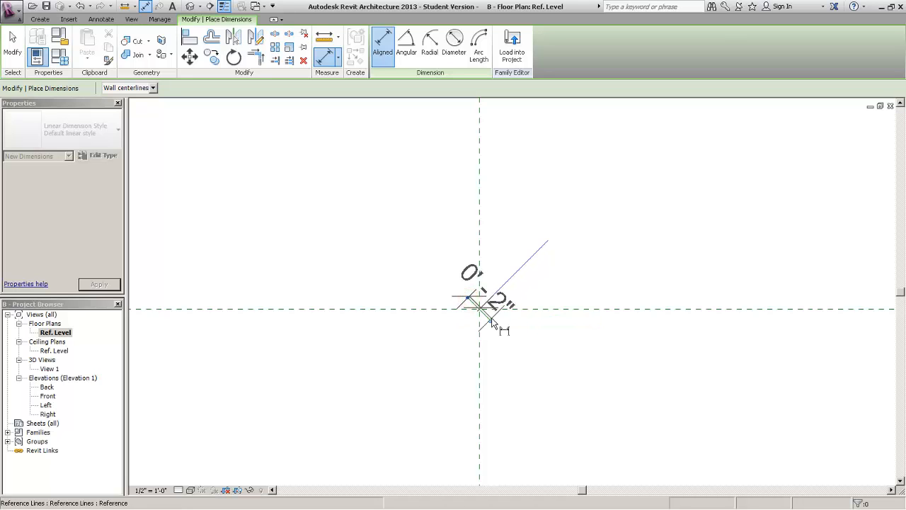
pyautogui.click(487, 314)
pyautogui.click(411, 361)
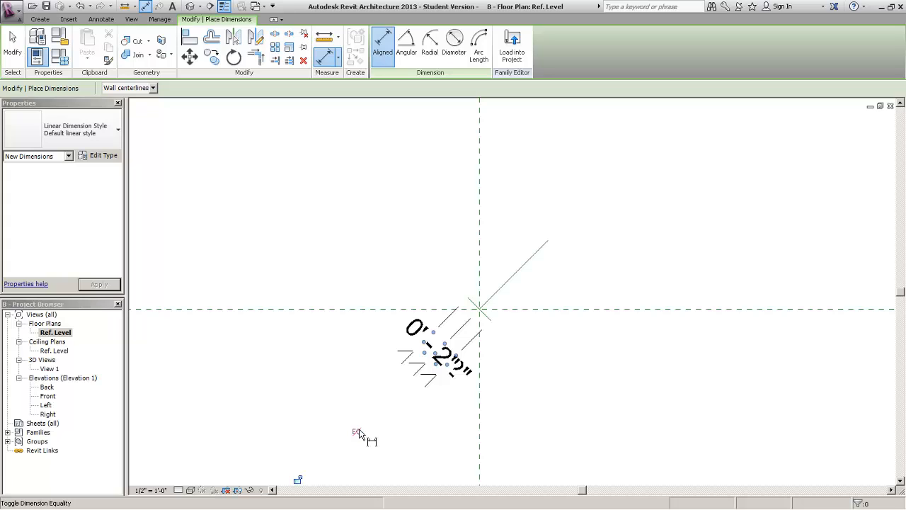
pyautogui.click(358, 433)
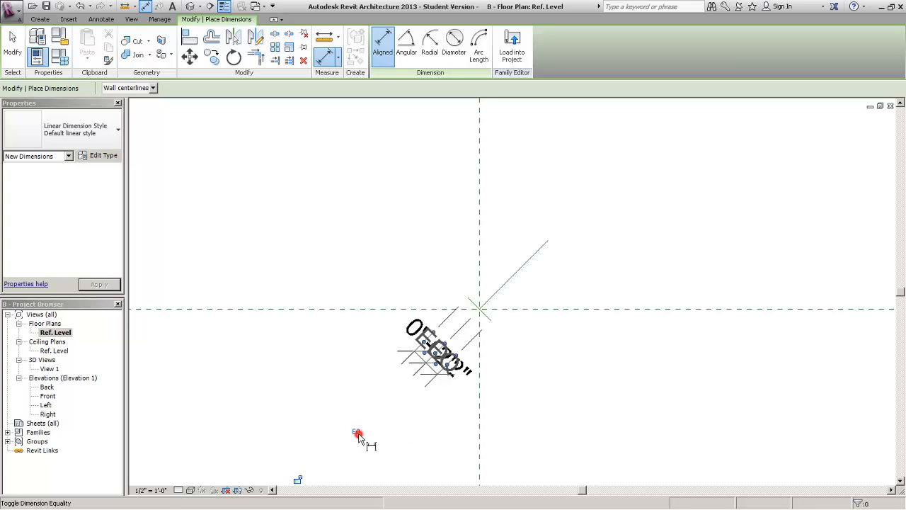
pyautogui.click(618, 263)
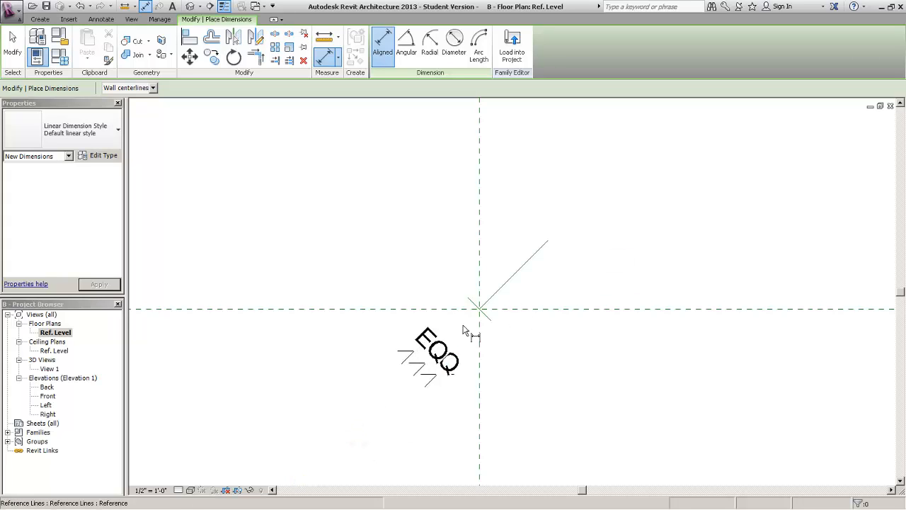
# Add an aligned dimension between the diagonal reference line and the upper-left end of the short reference line.
pyautogui.click(497, 297)
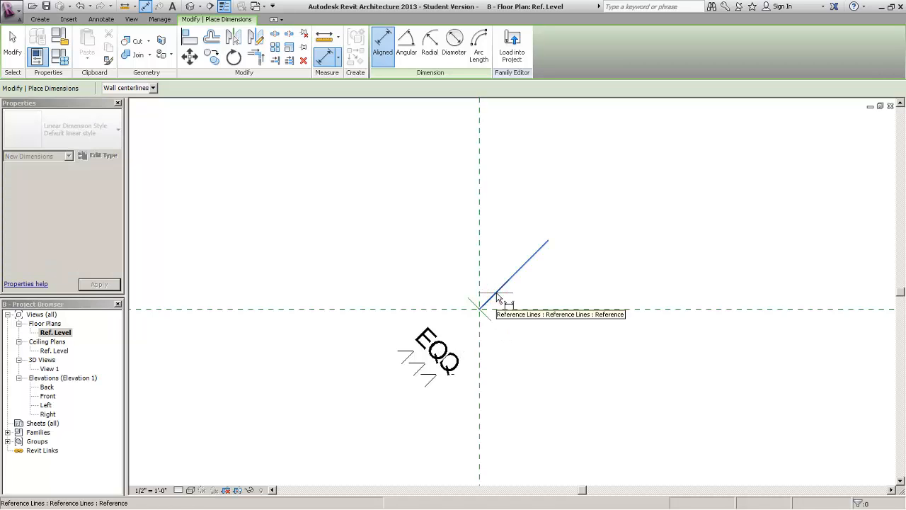
pyautogui.click(470, 306)
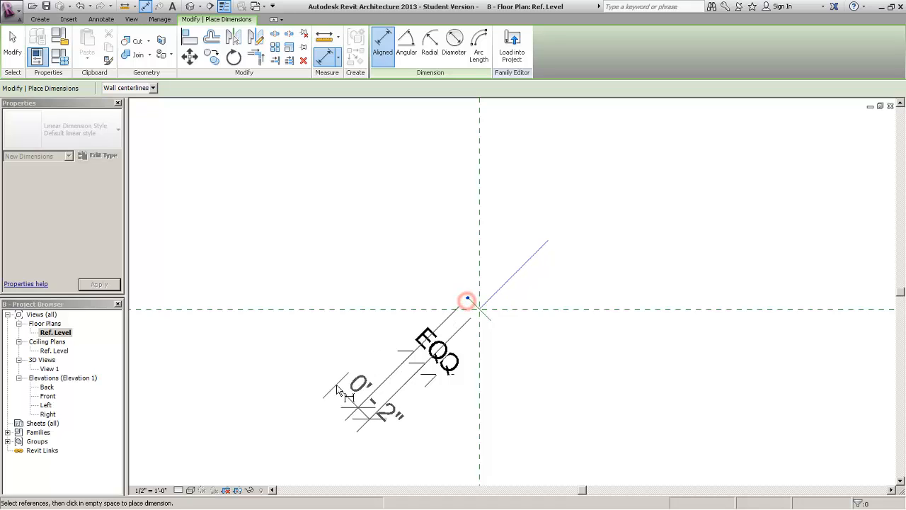
pyautogui.click(345, 393)
pyautogui.press('Escape')
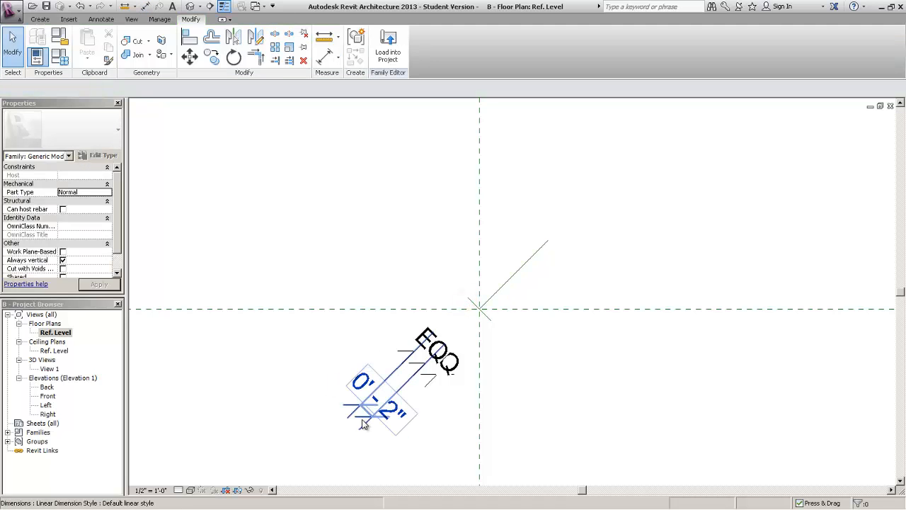
# Label the 2" dimension between the diagonal and short reference lines with a new instance family parameter named Host Radius, grouped under Constraints.
pyautogui.moveTo(367, 404); pyautogui.dragTo(379, 334, button='middle')
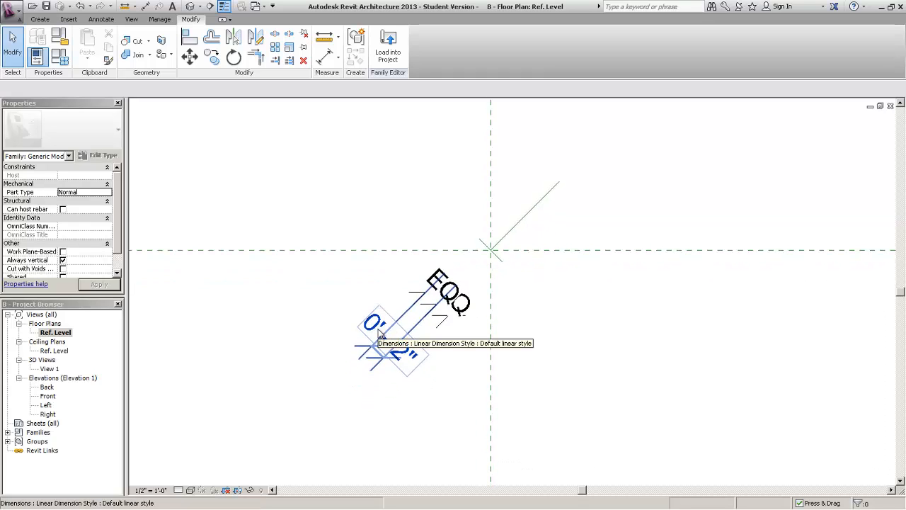
pyautogui.click(379, 333)
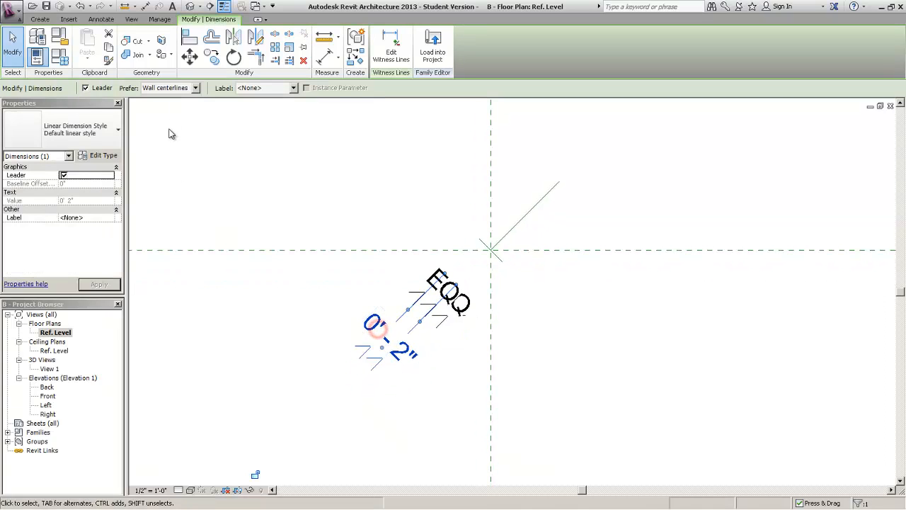
pyautogui.click(253, 89)
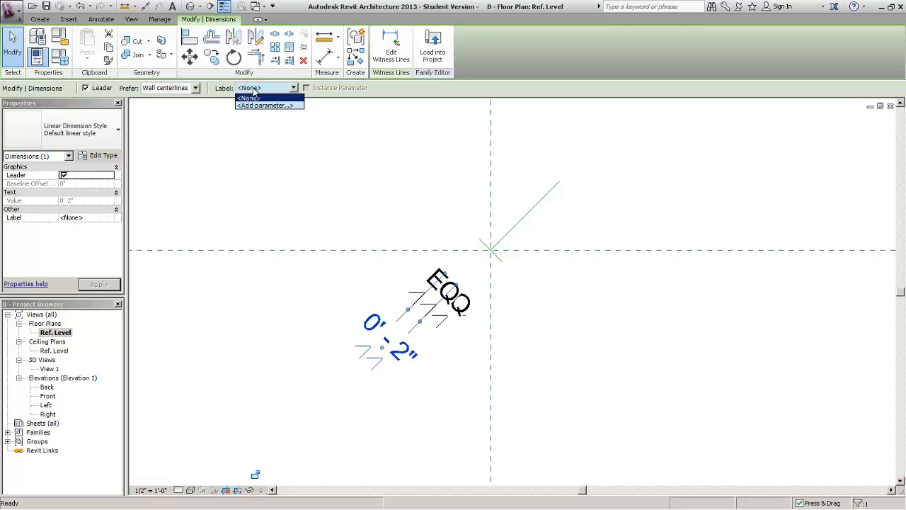
pyautogui.click(246, 106)
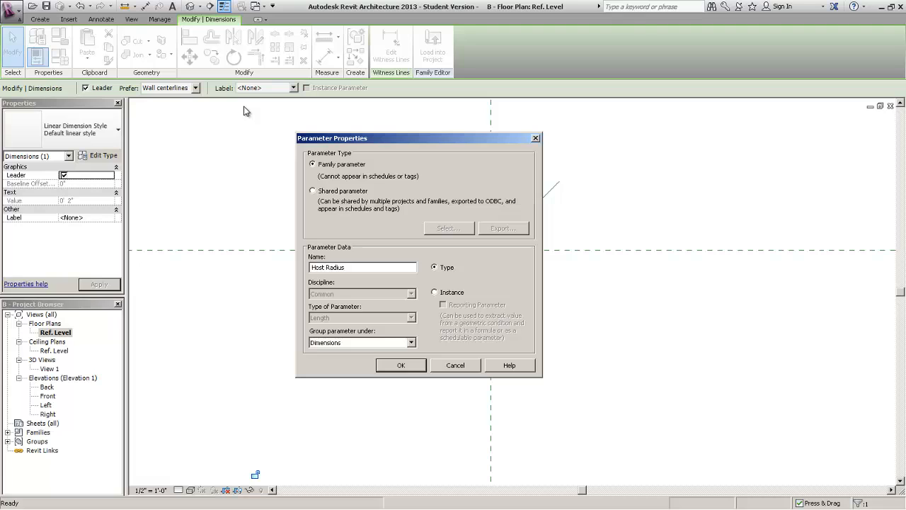
pyautogui.click(333, 345)
pyautogui.scroll(2, 414, 155)
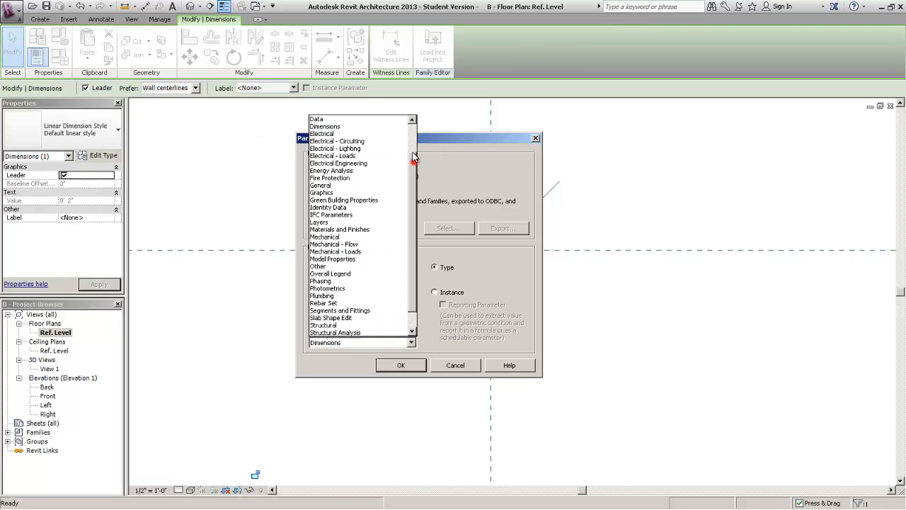
pyautogui.scroll(2, 414, 156)
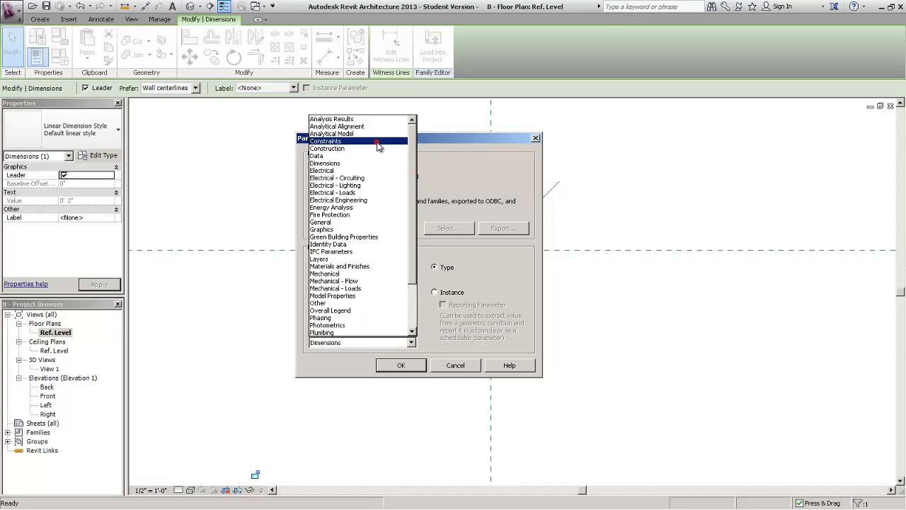
pyautogui.click(377, 143)
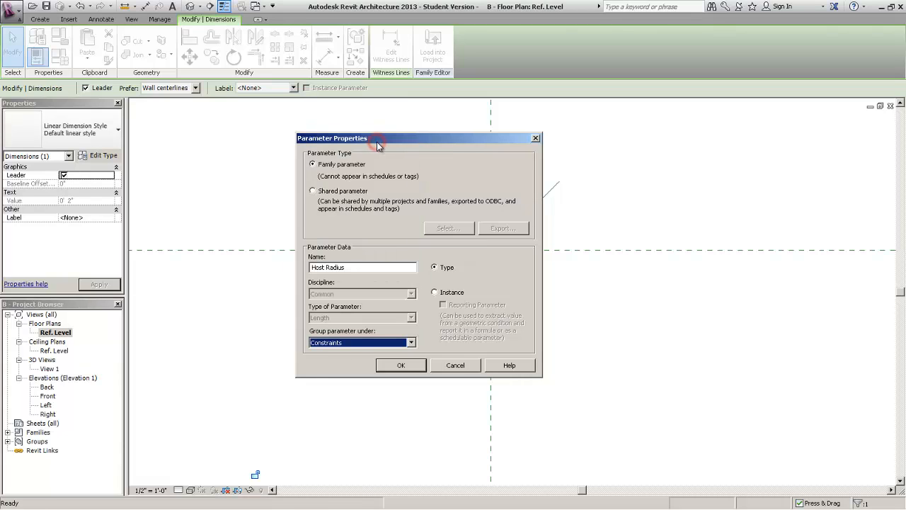
pyautogui.click(446, 270)
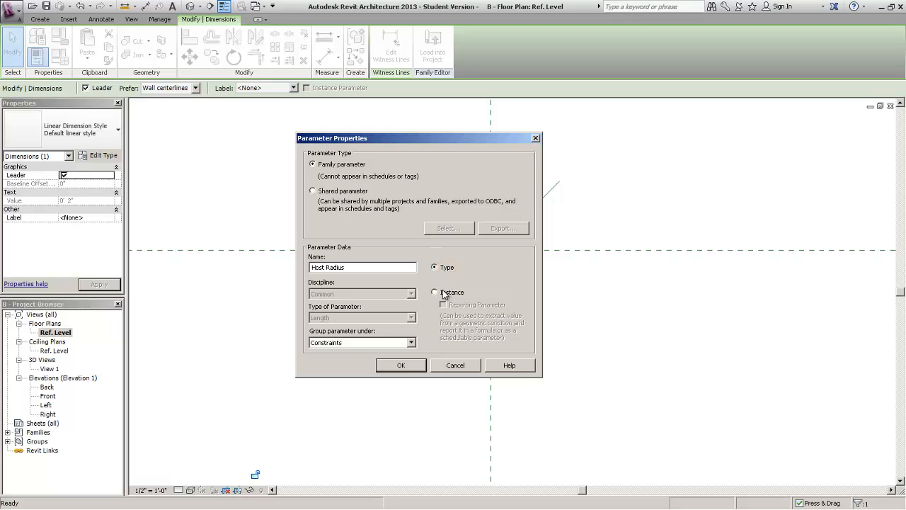
pyautogui.click(435, 292)
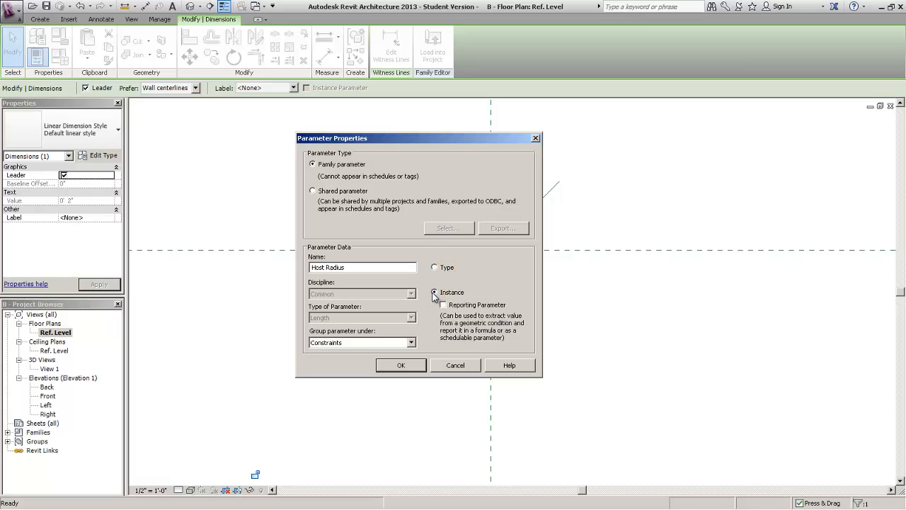
pyautogui.click(400, 366)
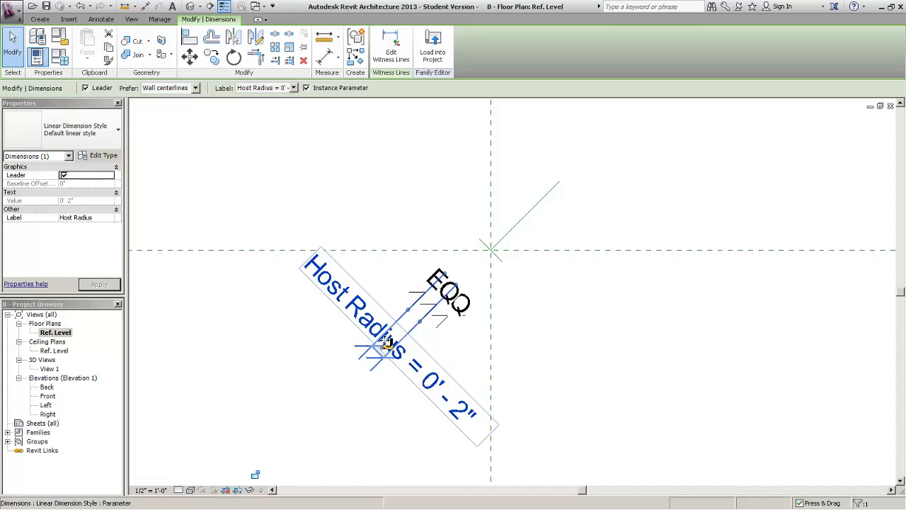
pyautogui.click(569, 324)
pyautogui.click(628, 296)
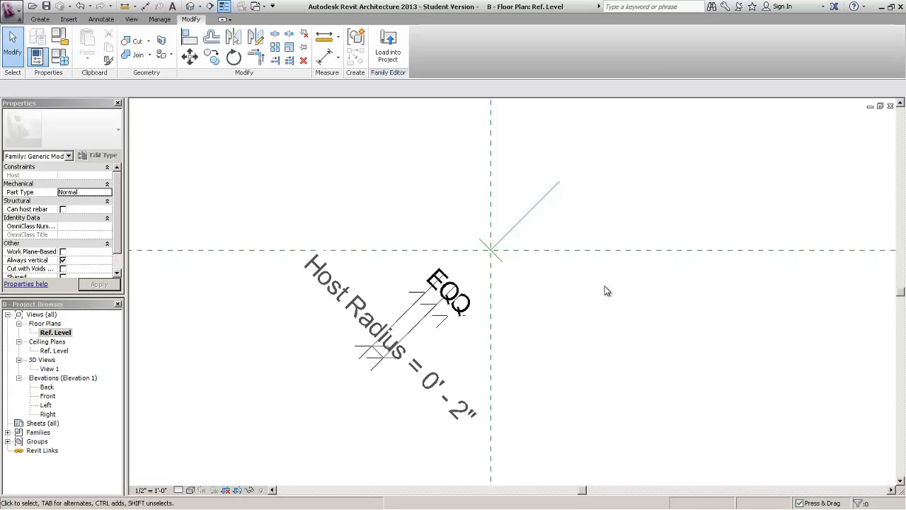
# Add an angular dimension between the short perpendicular reference line and the diagonal reference line, and lock it.
pyautogui.moveTo(544, 297); pyautogui.dragTo(450, 282, button='middle')
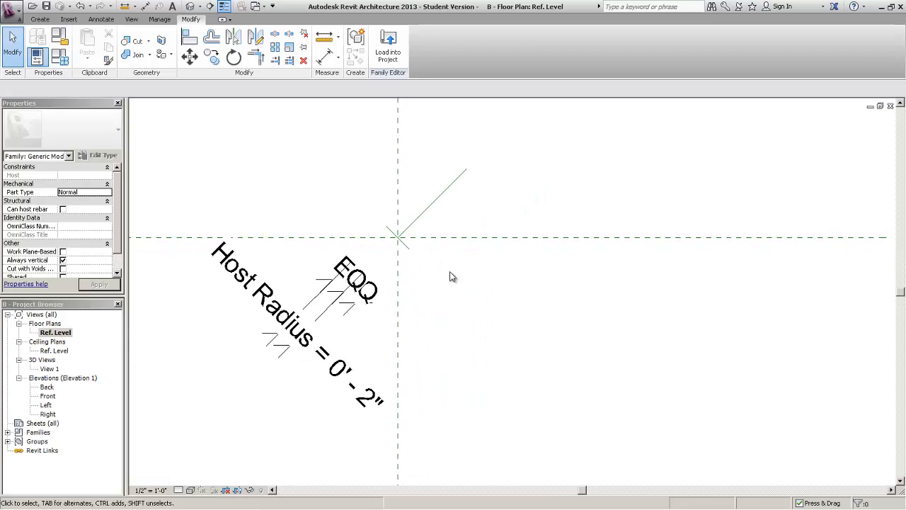
pyautogui.click(94, 20)
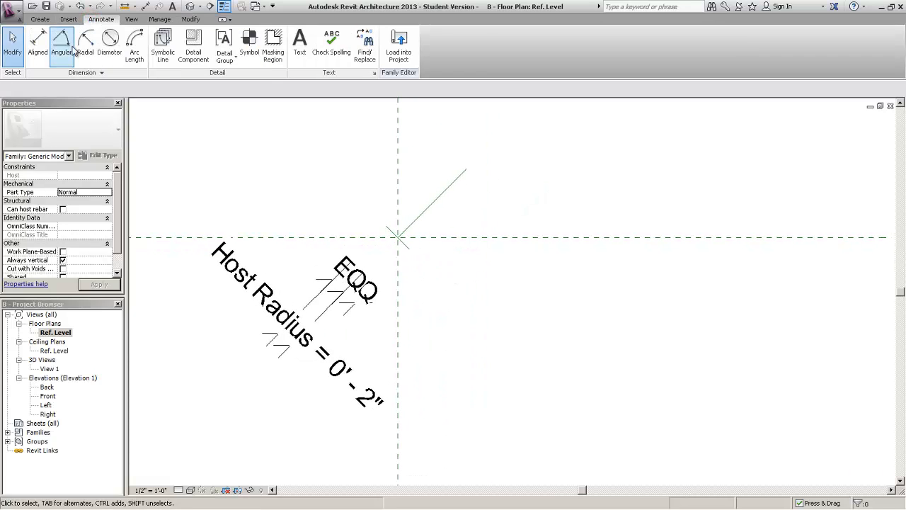
pyautogui.click(61, 41)
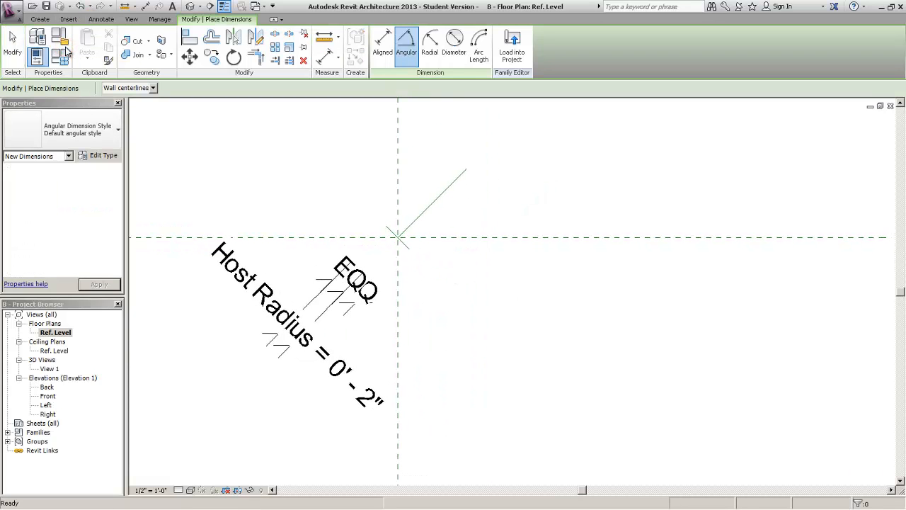
pyautogui.click(409, 248)
pyautogui.click(406, 230)
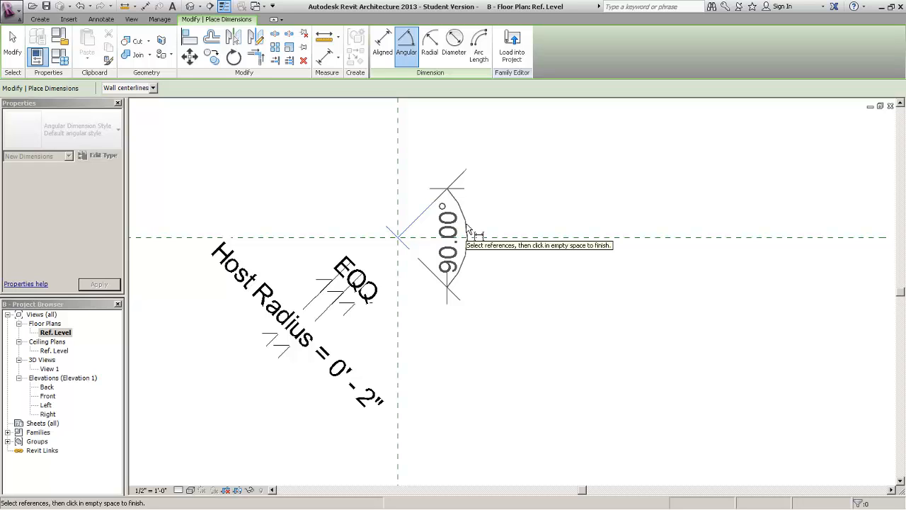
pyautogui.click(466, 227)
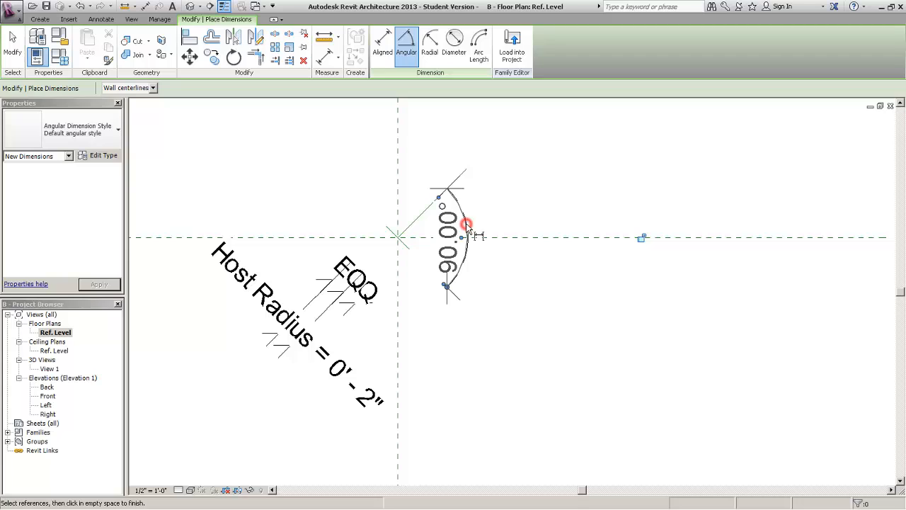
pyautogui.click(642, 239)
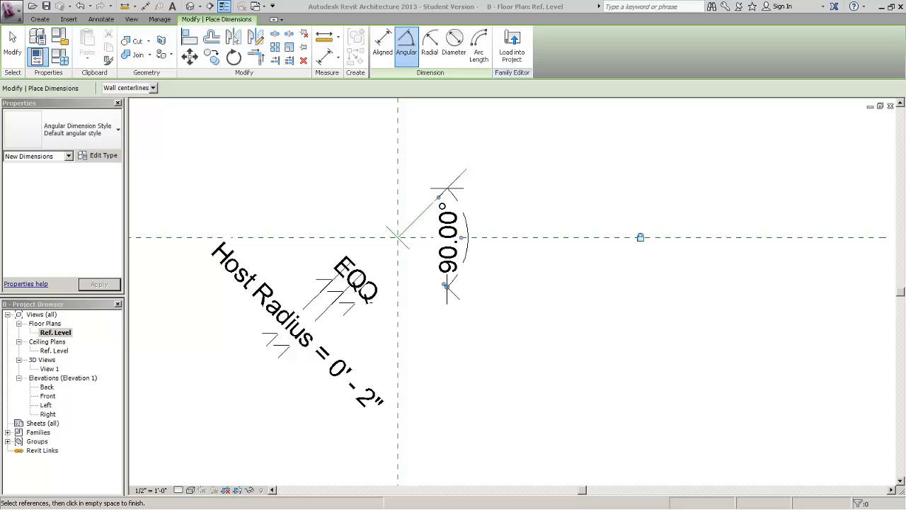
pyautogui.click(635, 175)
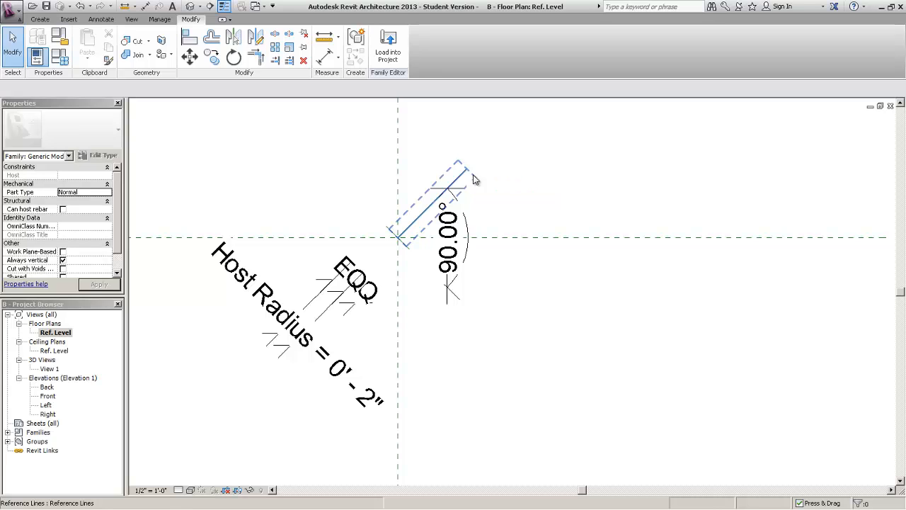
# Copy the short reference line from the plane intersection to the diagonal line's upper end, and delete the extra 4" dimension near the intersection.
pyautogui.click(410, 249)
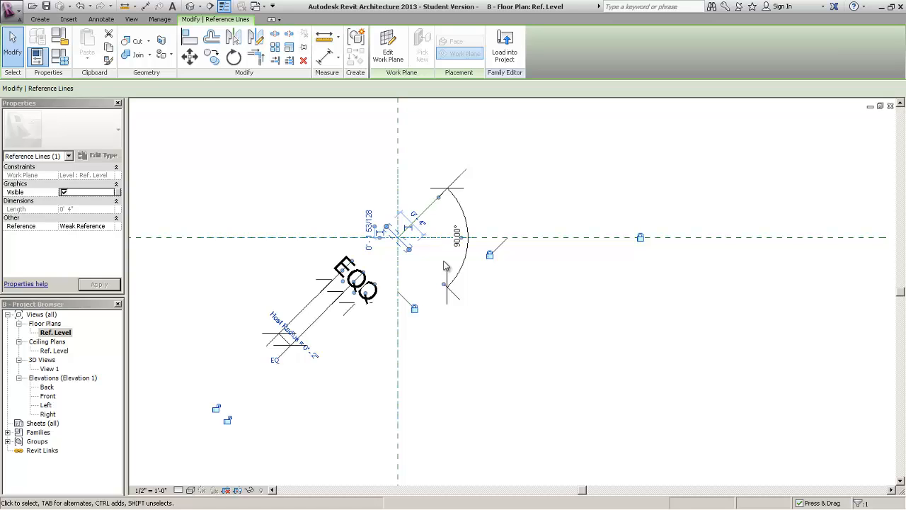
pyautogui.press('c')
pyautogui.press('o')
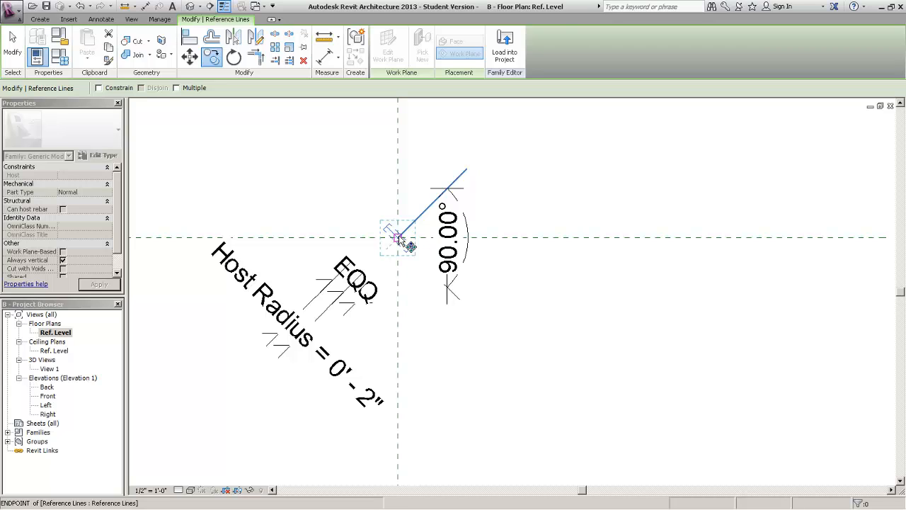
pyautogui.click(399, 238)
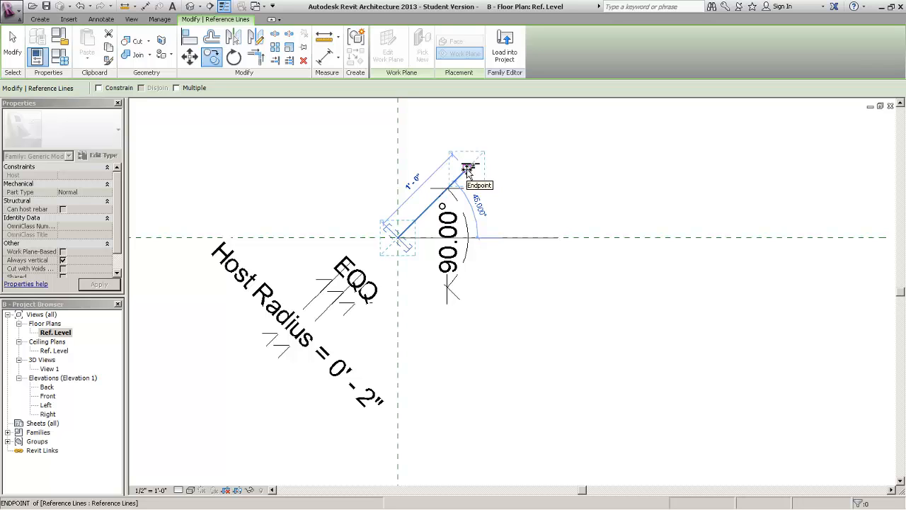
pyautogui.click(467, 170)
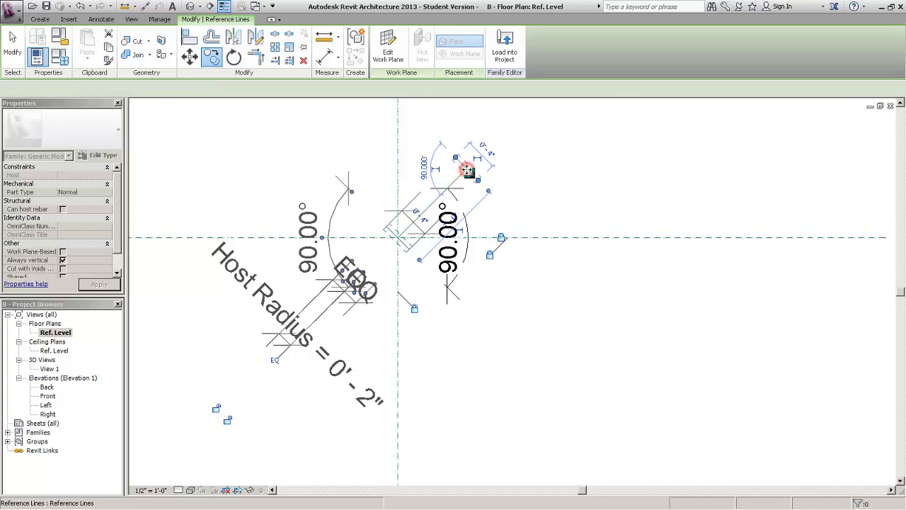
pyautogui.click(548, 172)
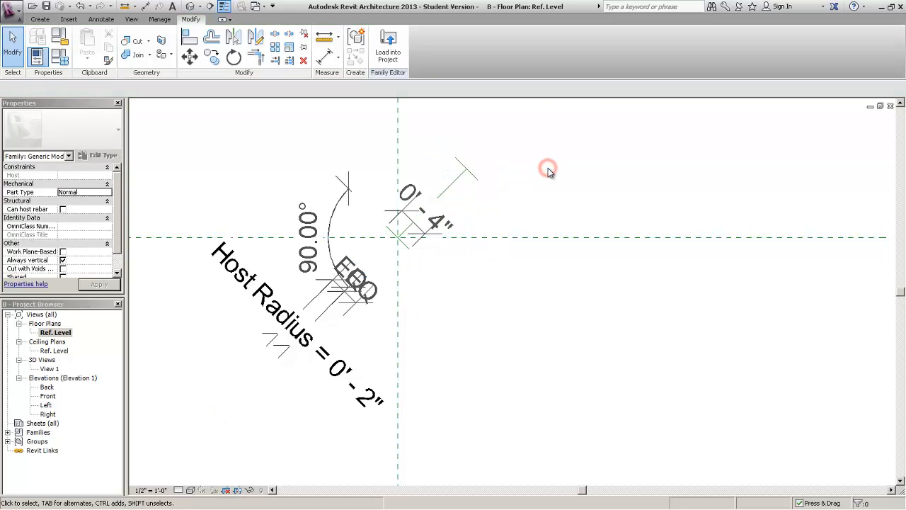
pyautogui.click(446, 222)
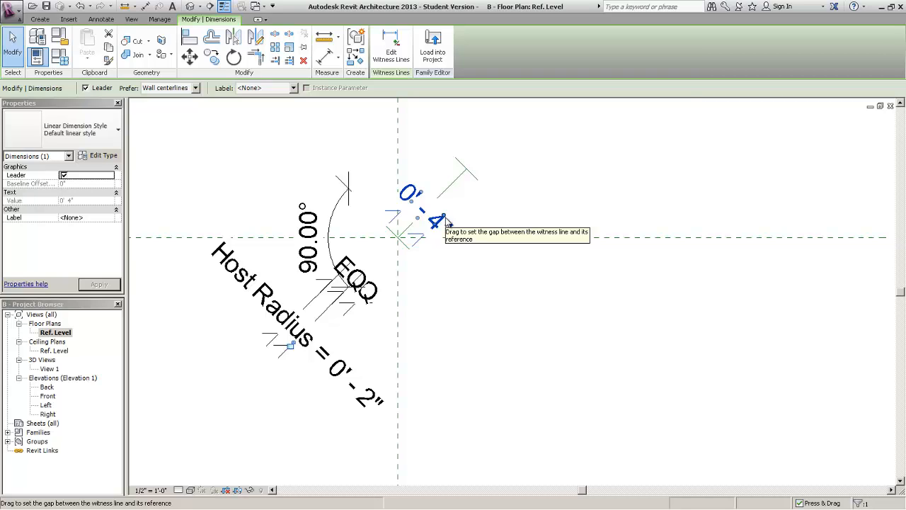
pyautogui.press('Delete')
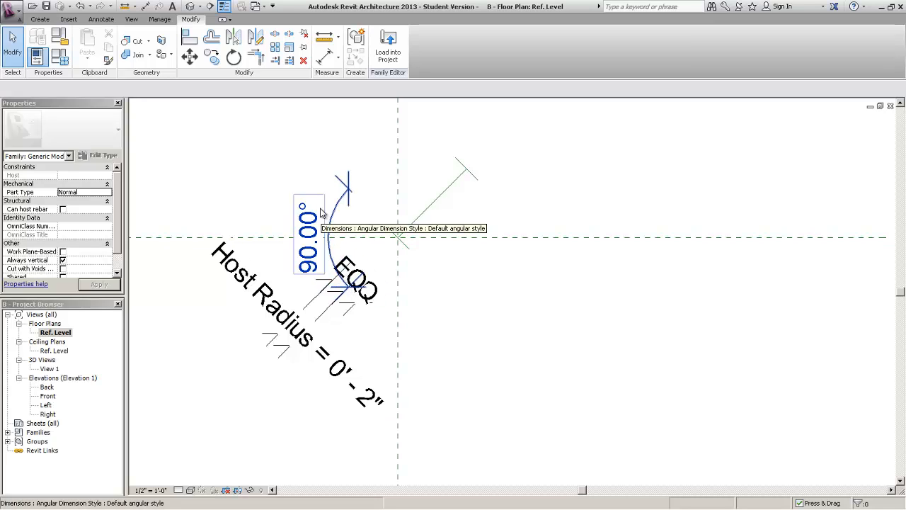
# Dimension the diagonal line and both ends of the copied short line with an aligned dimension string, and make its segments equal.
pyautogui.click(99, 19)
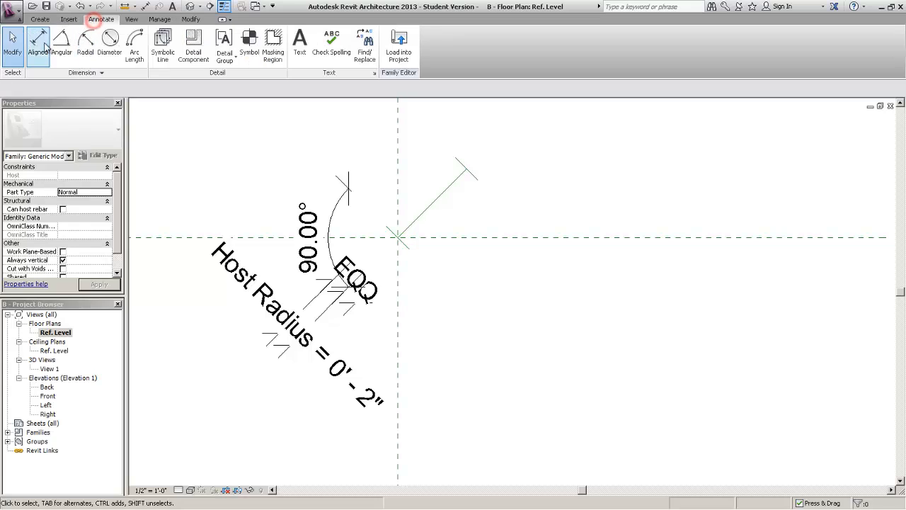
pyautogui.click(40, 46)
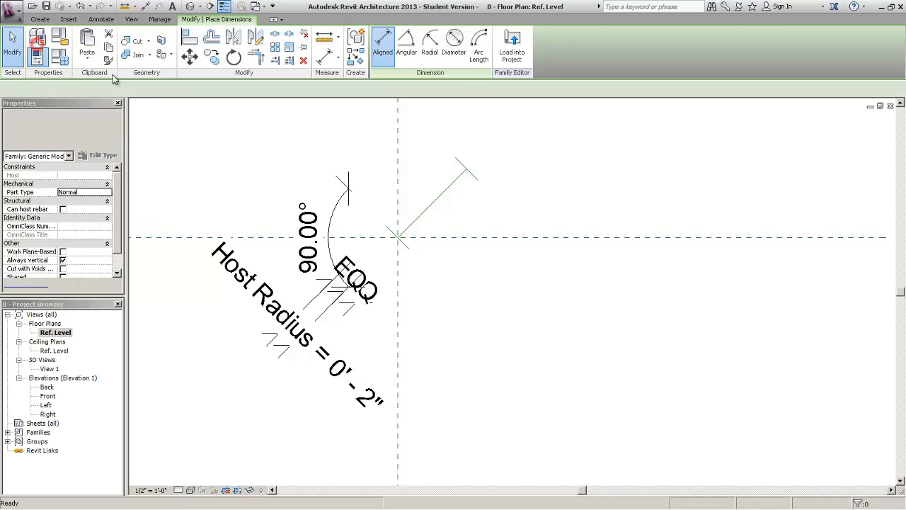
pyautogui.click(431, 204)
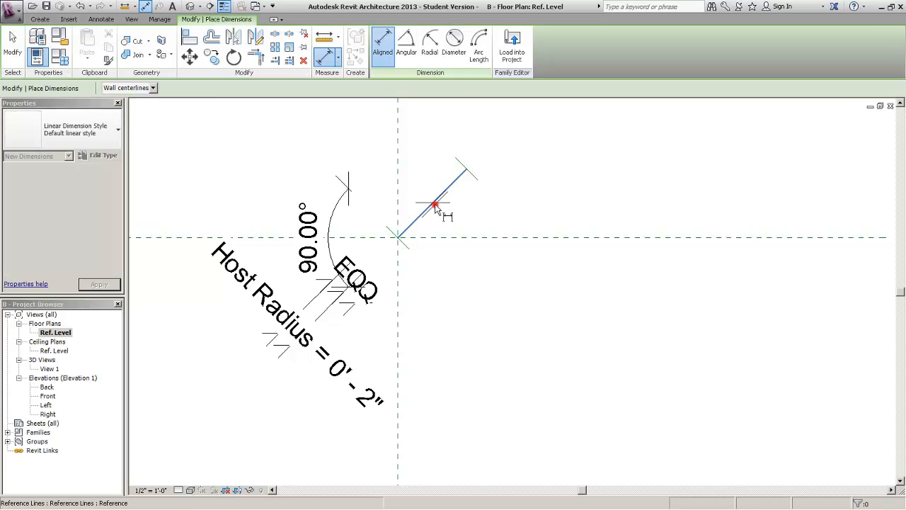
pyautogui.click(467, 168)
pyautogui.click(476, 181)
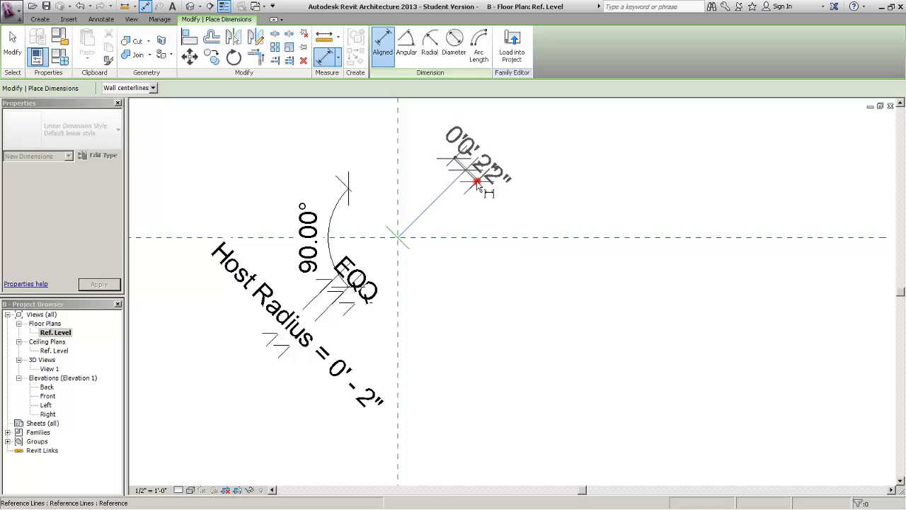
pyautogui.click(513, 146)
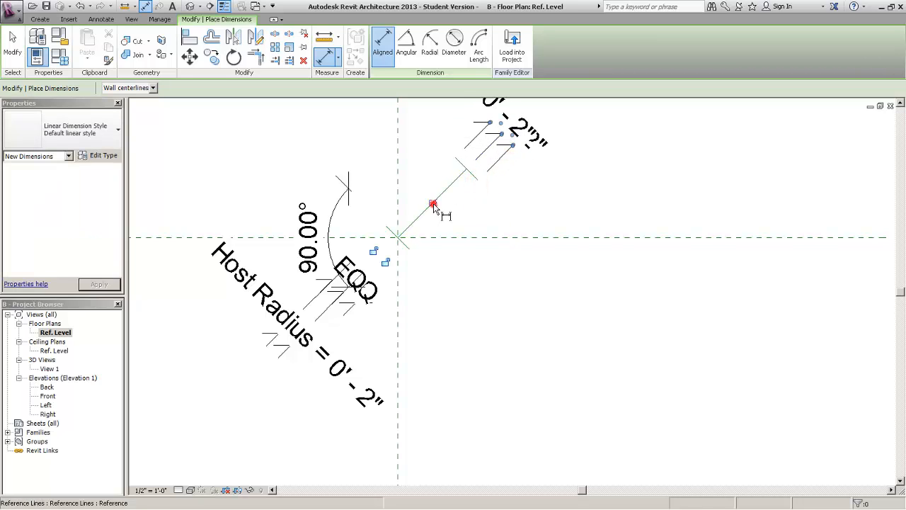
# Add an aligned dimension between the diagonal line and the copied short line's upper-left end, placed beyond the equal dimension string.
pyautogui.click(438, 198)
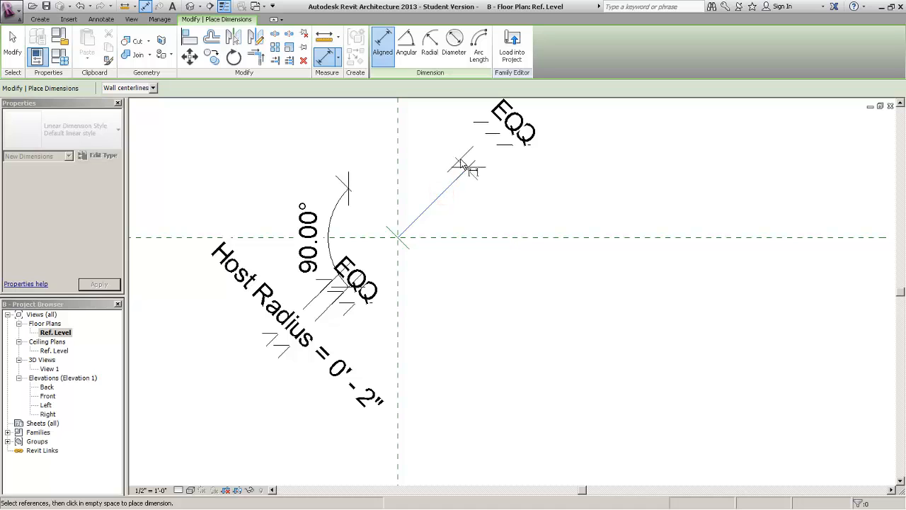
pyautogui.click(464, 167)
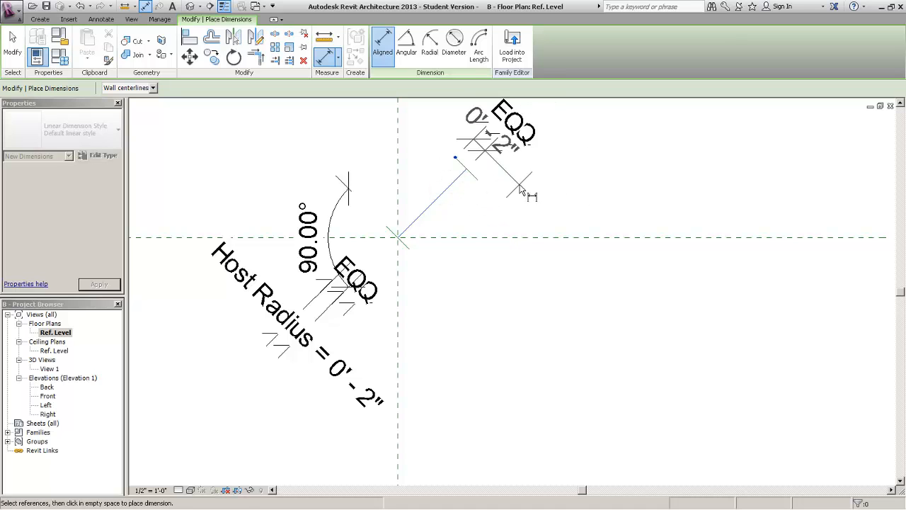
pyautogui.moveTo(525, 205); pyautogui.dragTo(494, 289, button='middle')
pyautogui.click(522, 170)
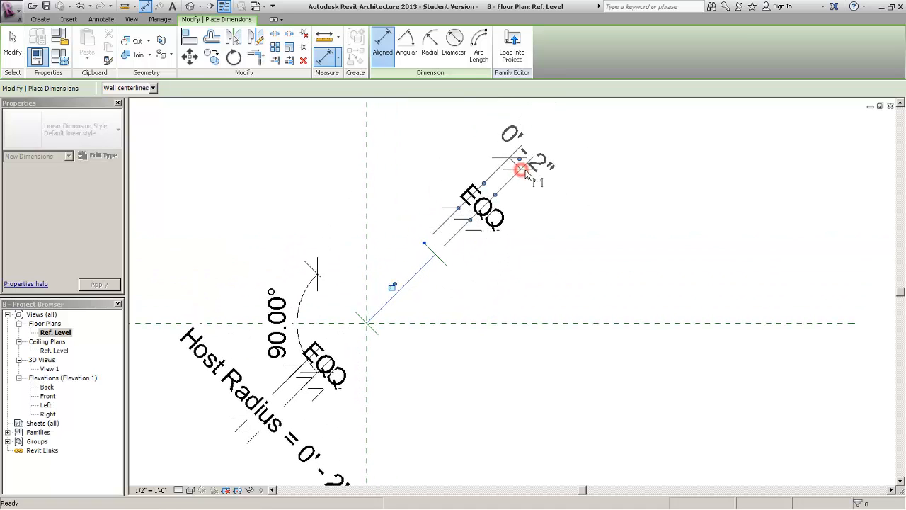
pyautogui.press('Escape')
# Label the new aligned dimension beyond the upper equal dimension string with the existing Host Radius parameter.
pyautogui.click(529, 163)
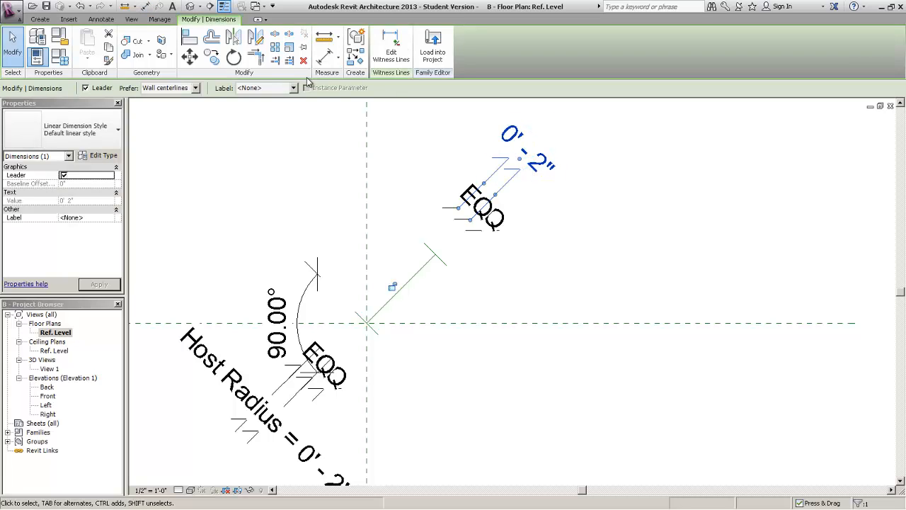
pyautogui.click(293, 88)
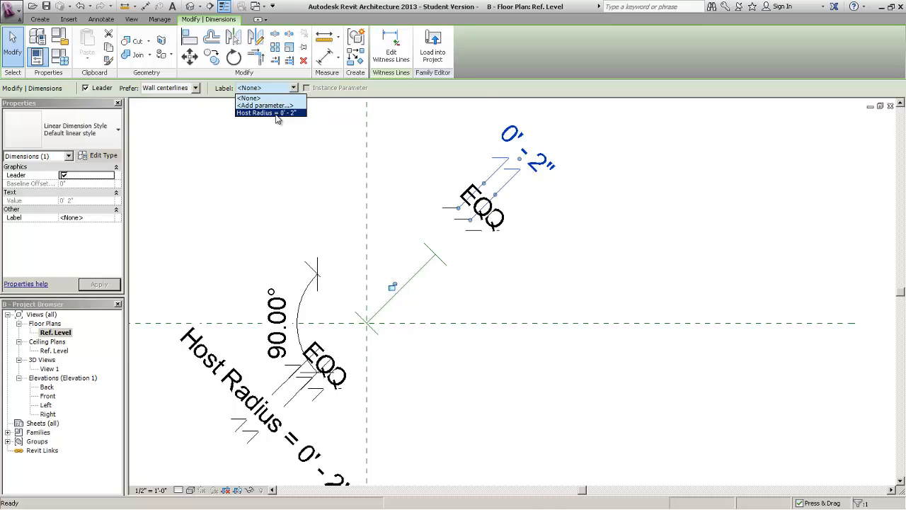
pyautogui.click(276, 113)
pyautogui.click(253, 186)
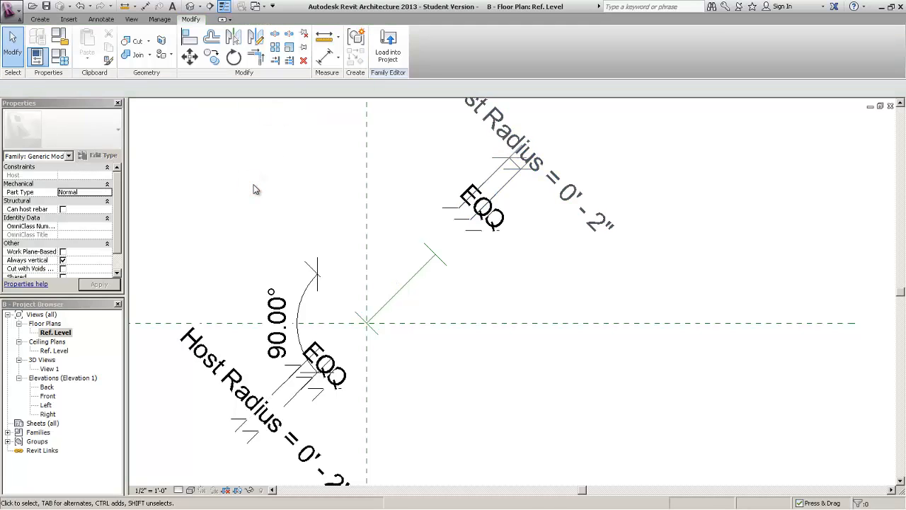
# Add an angular dimension between the copied short reference line and the diagonal reference line, and lock it.
pyautogui.click(102, 20)
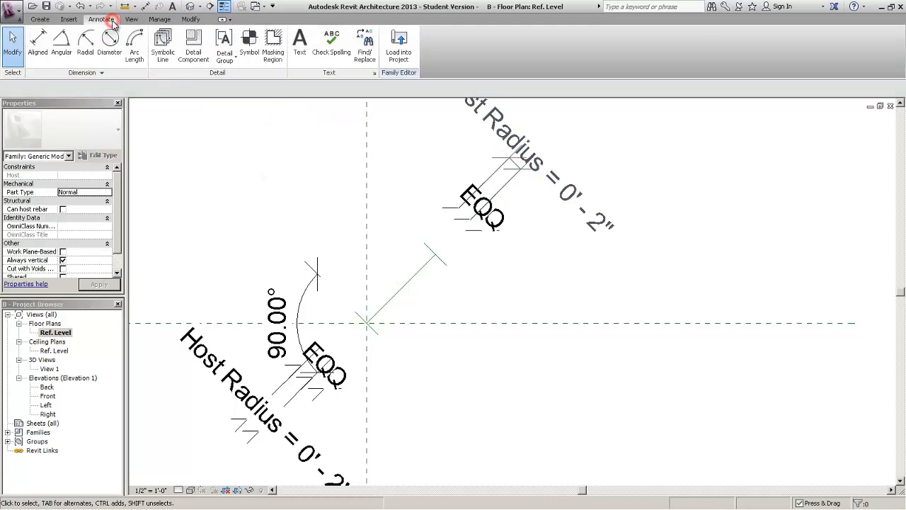
pyautogui.click(63, 46)
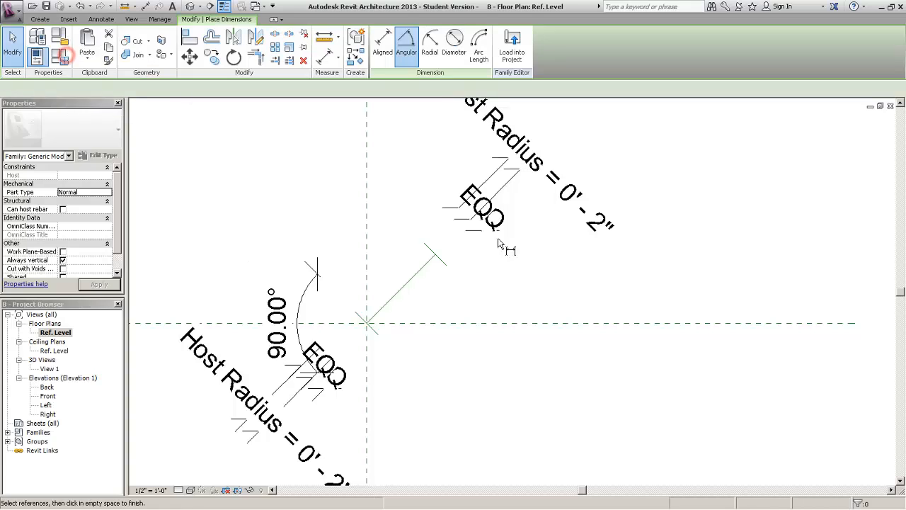
pyautogui.click(440, 260)
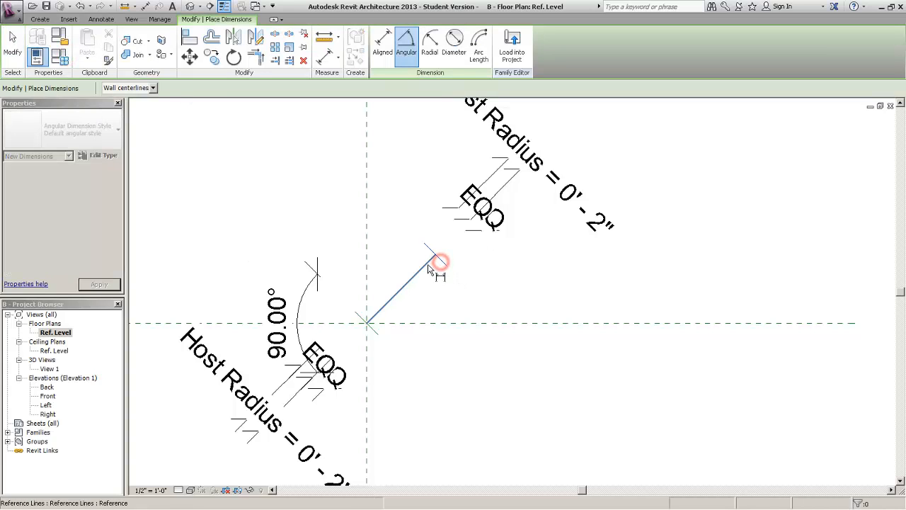
pyautogui.click(427, 262)
pyautogui.click(434, 284)
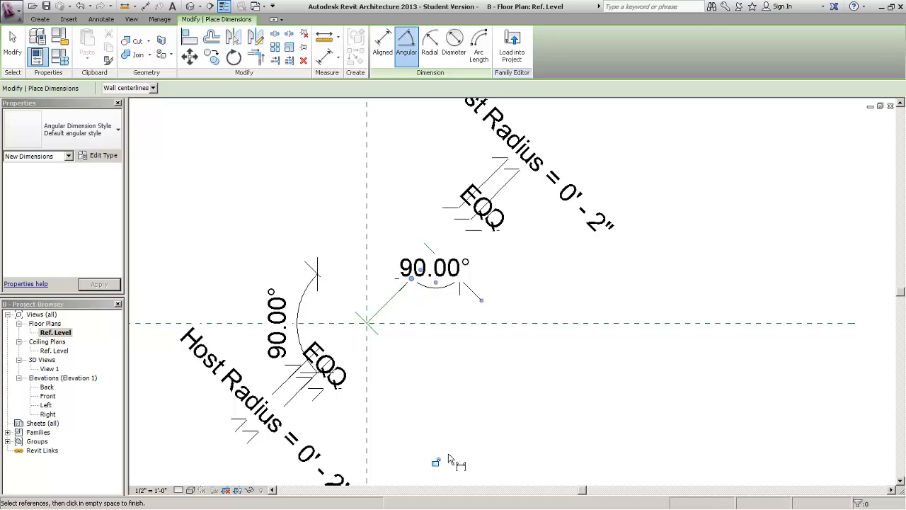
pyautogui.click(435, 463)
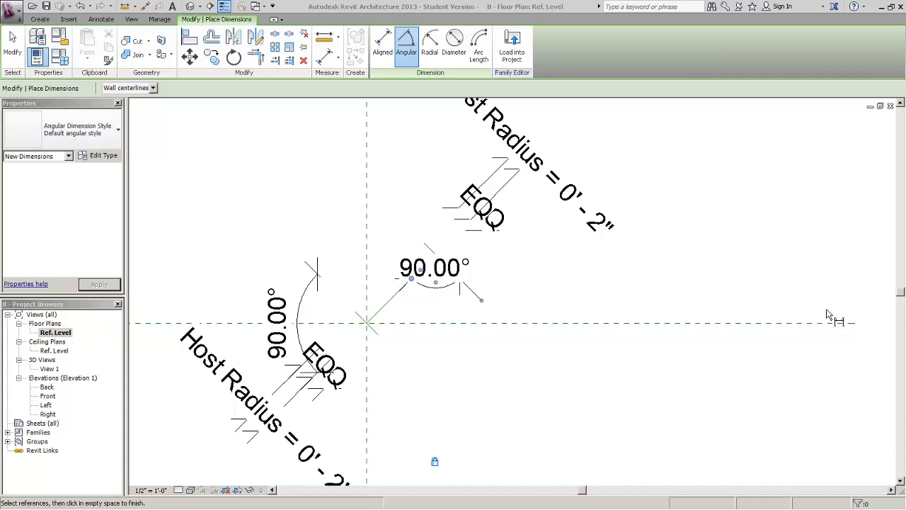
pyautogui.click(562, 292)
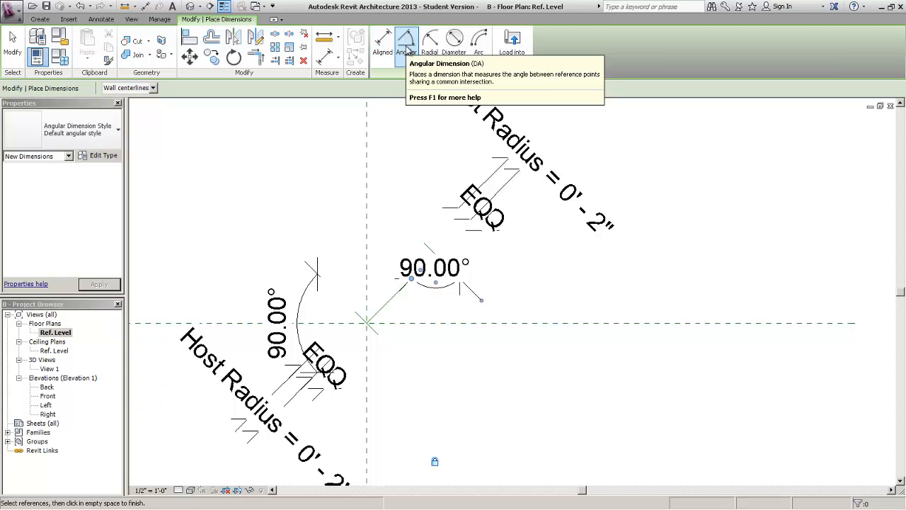
# Add an angular dimension between the horizontal Center (Front/Back) reference plane and the diagonal reference line, placing its arc beyond the Host Radius label.
pyautogui.click(426, 325)
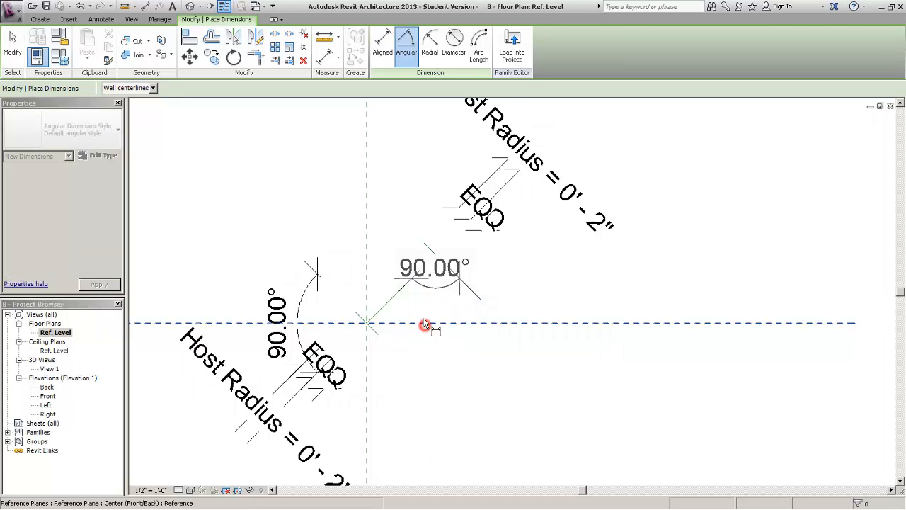
pyautogui.click(396, 294)
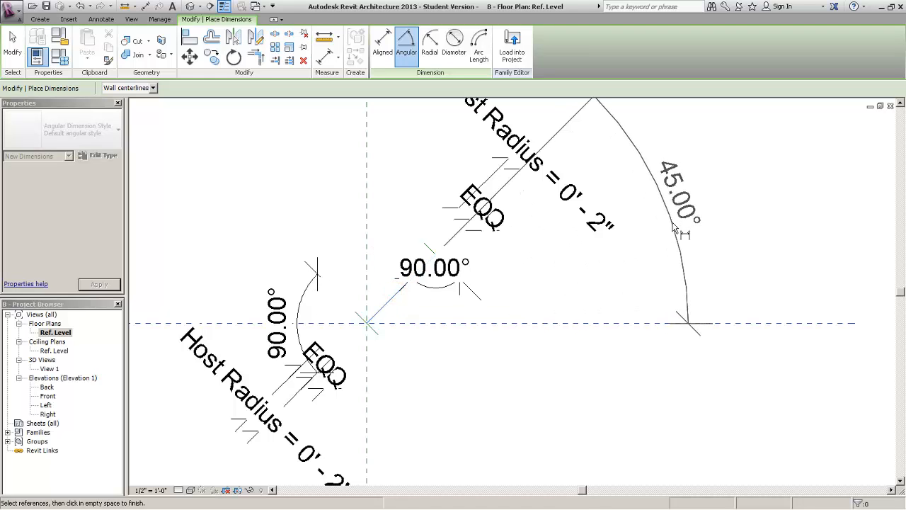
pyautogui.click(674, 226)
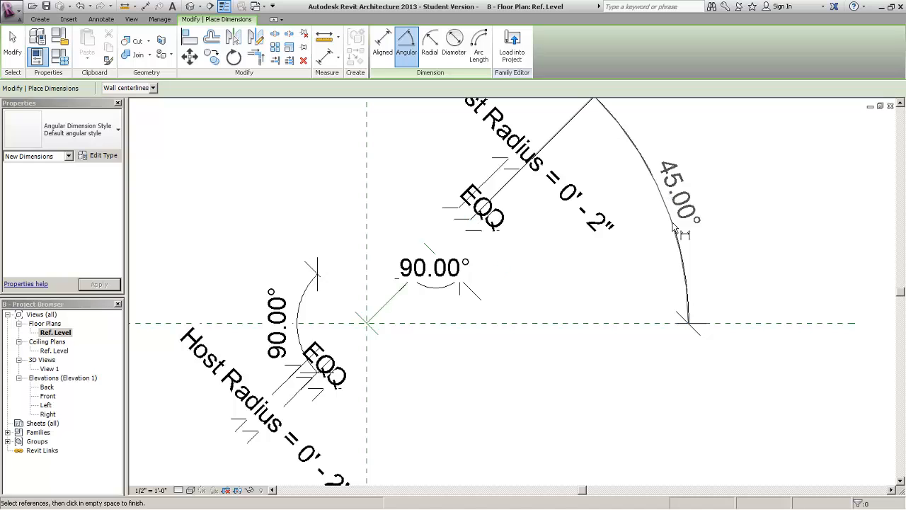
pyautogui.press('Escape')
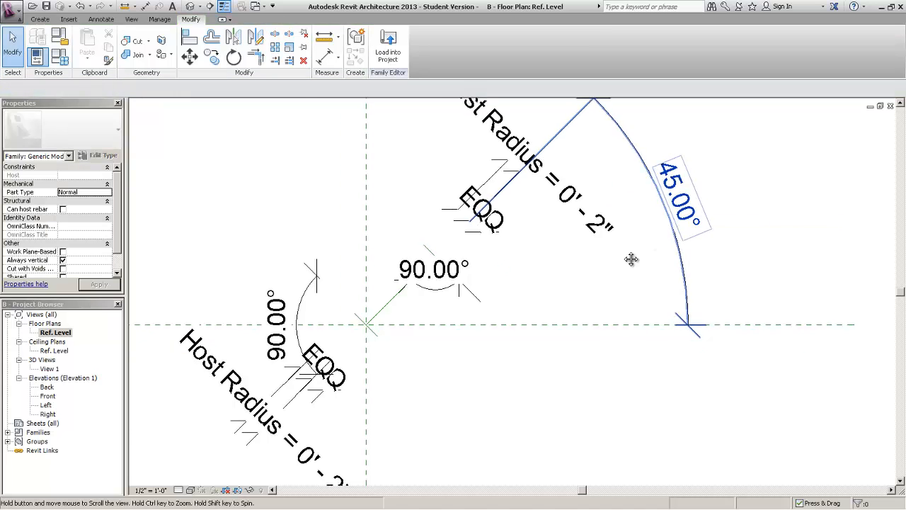
# Label the 45° angular dimension with a new family parameter named Actual Angle Top, grouped under Constraints.
pyautogui.moveTo(631, 260); pyautogui.dragTo(553, 310, button='middle')
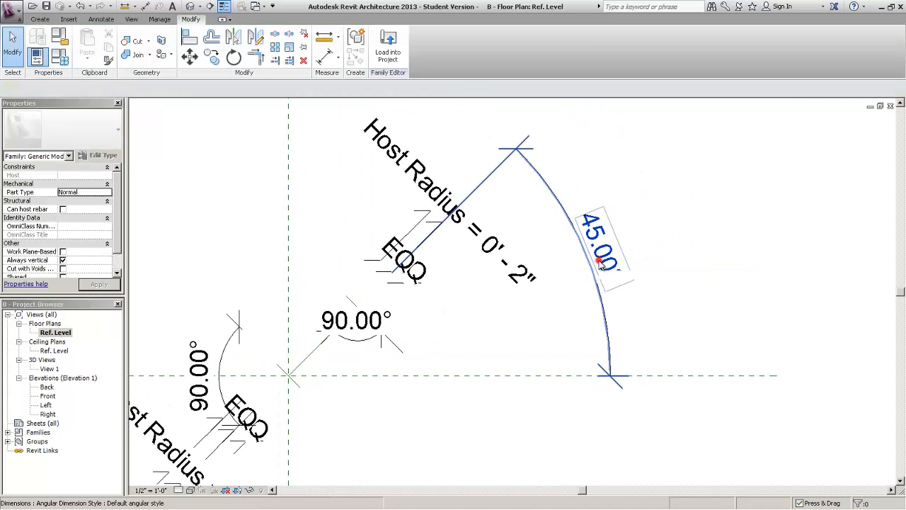
pyautogui.click(599, 260)
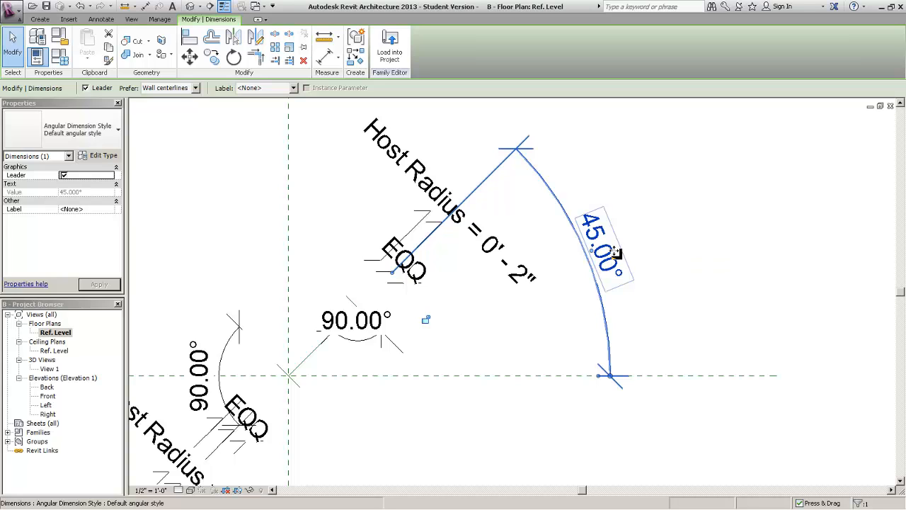
pyautogui.click(293, 88)
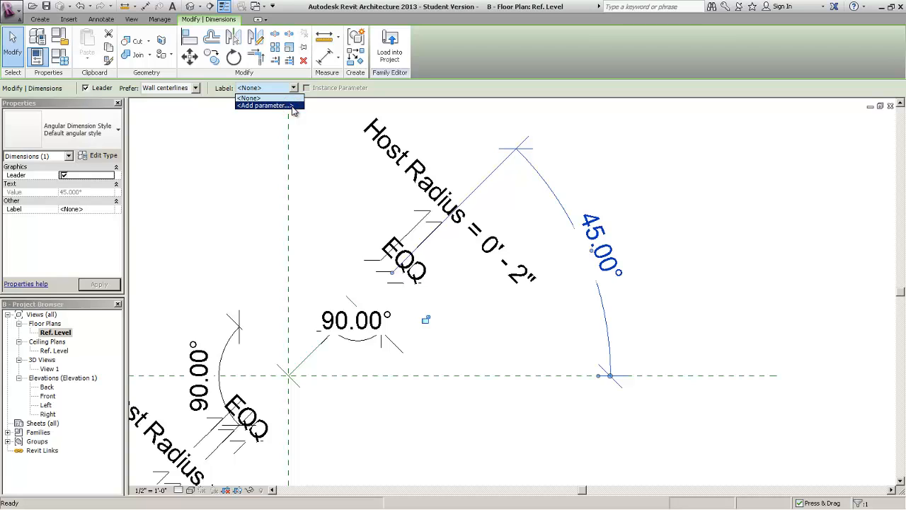
pyautogui.click(292, 105)
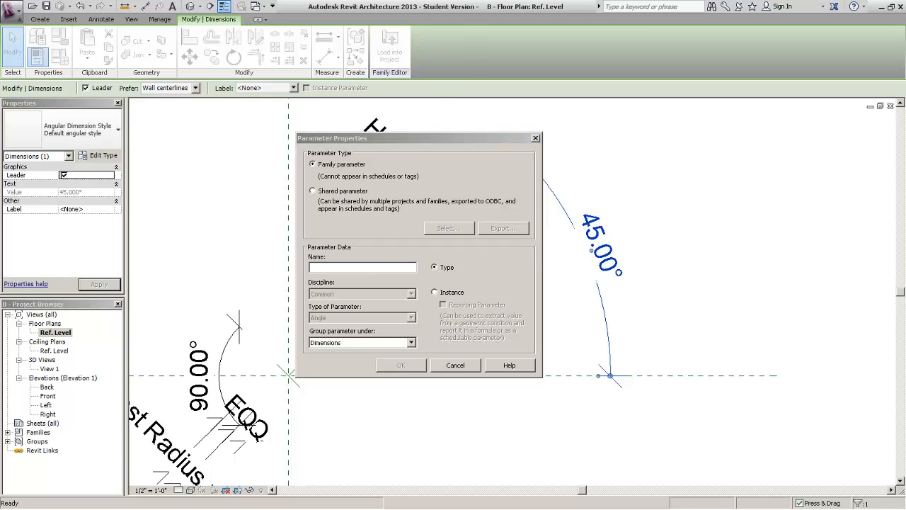
pyautogui.click(384, 267)
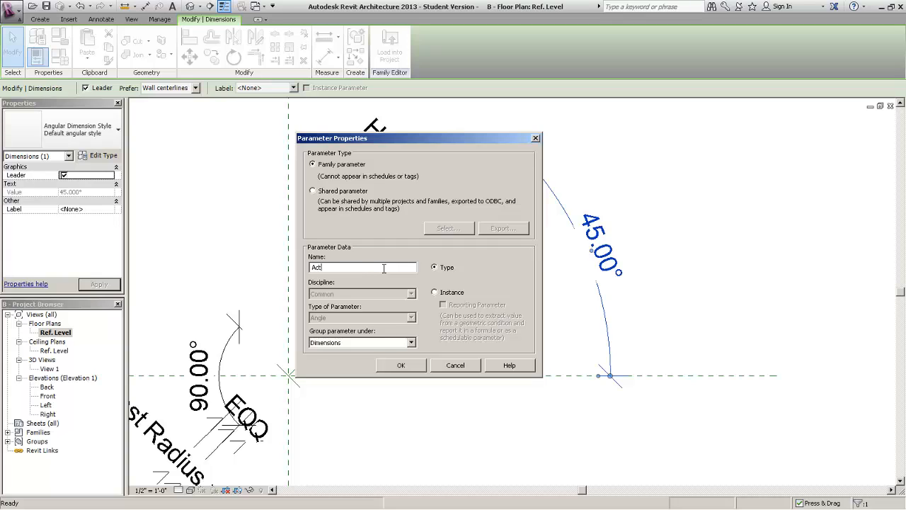
pyautogui.write('Actual Angle Top')
pyautogui.click(382, 342)
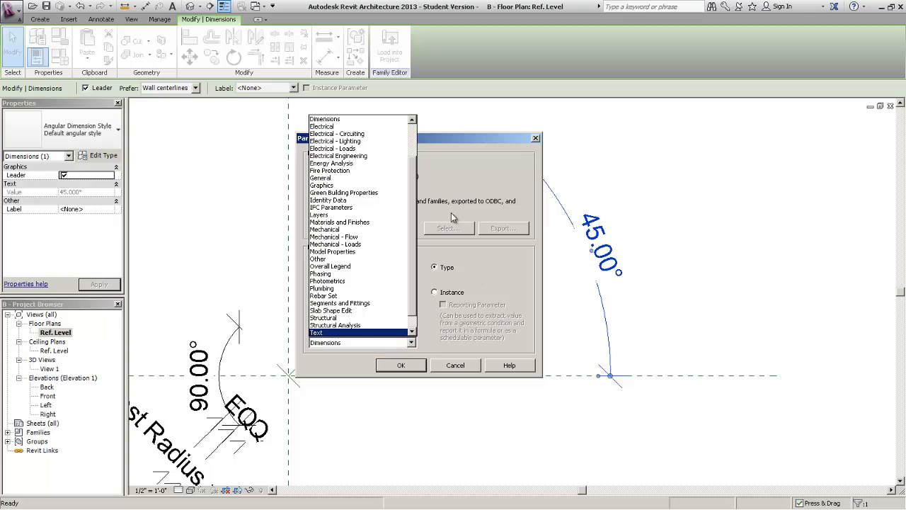
pyautogui.scroll(2, 413, 186)
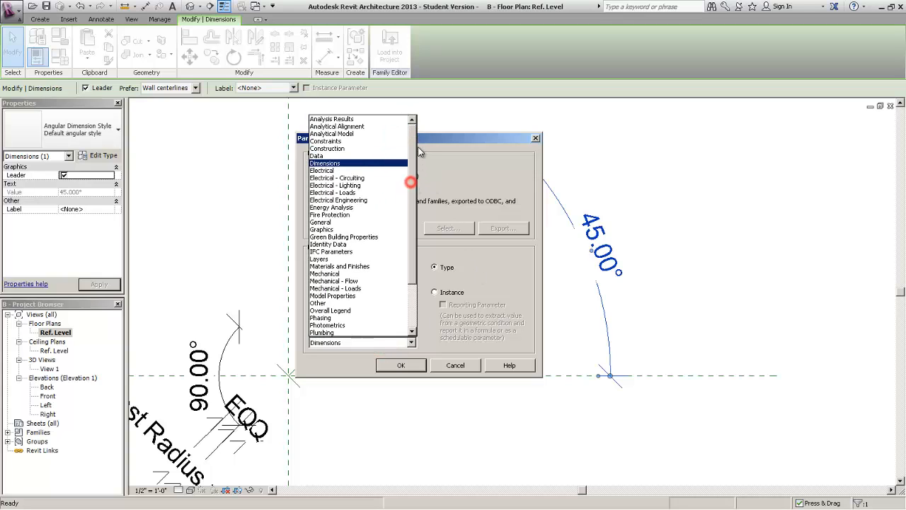
pyautogui.click(394, 142)
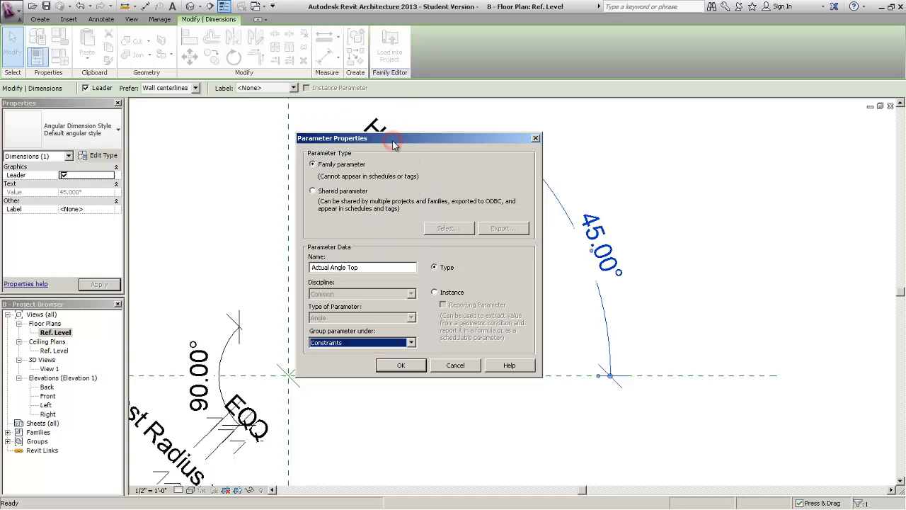
# Create Actual Angle Top as an instance parameter for the 45° angular dimension and move that dimension closer to the Host Radius label.
pyautogui.click(452, 295)
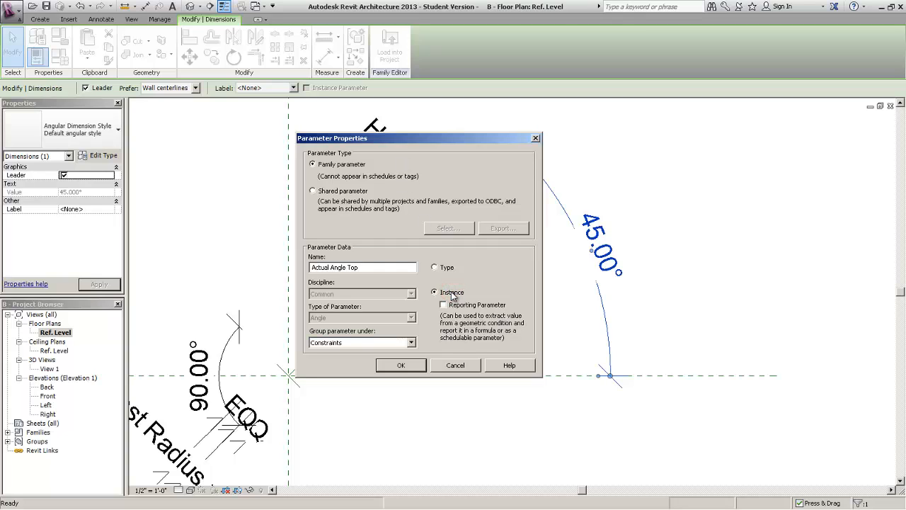
pyautogui.click(401, 365)
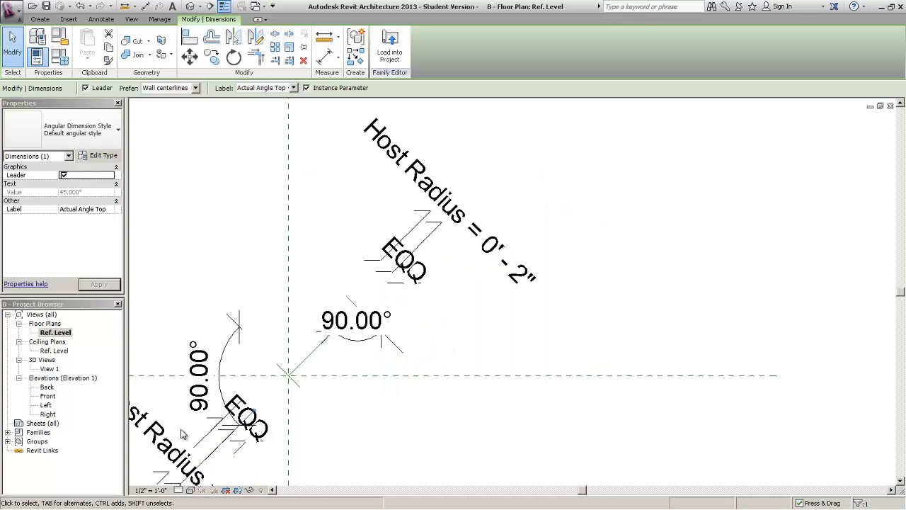
pyautogui.moveTo(192, 370); pyautogui.dragTo(469, 255, button='middle')
pyautogui.scroll(-2, 450, 250)
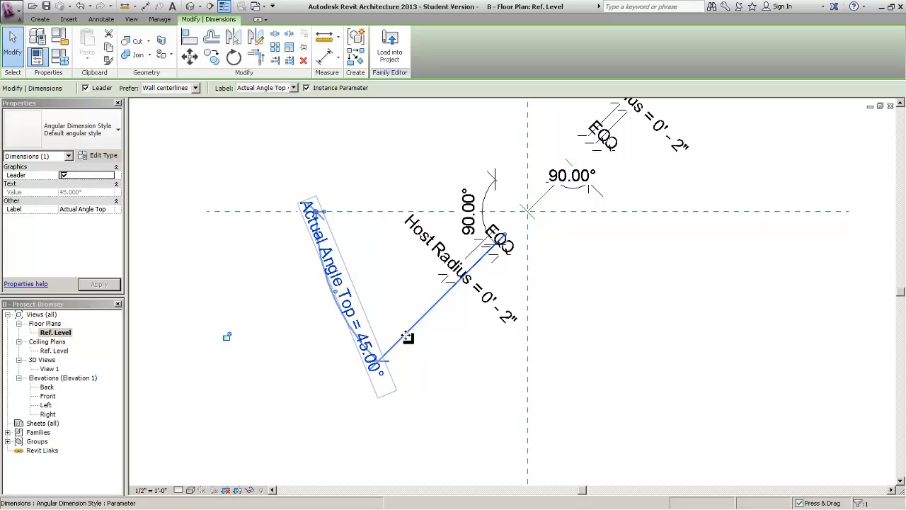
pyautogui.moveTo(407, 337); pyautogui.dragTo(439, 284)
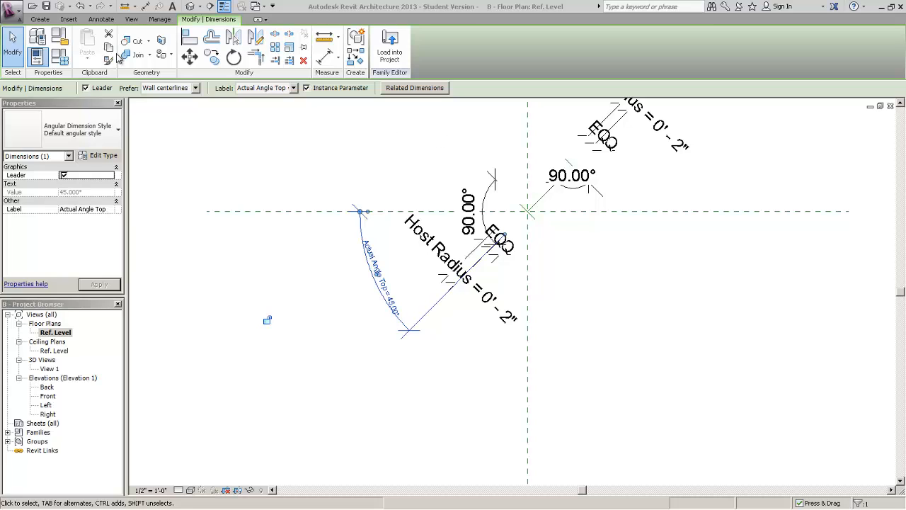
# Add an aligned dimension between the two end references of the diagonal reference line, placed up and to its left.
pyautogui.click(103, 20)
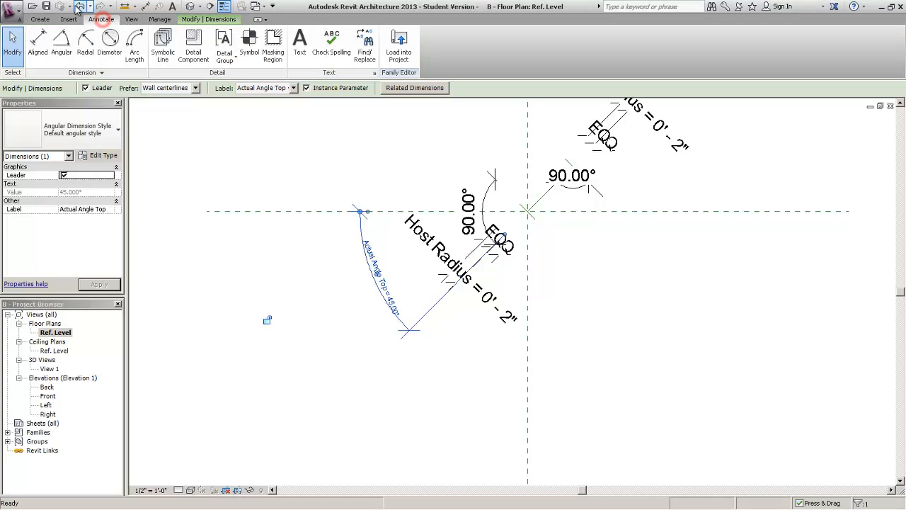
pyautogui.click(42, 50)
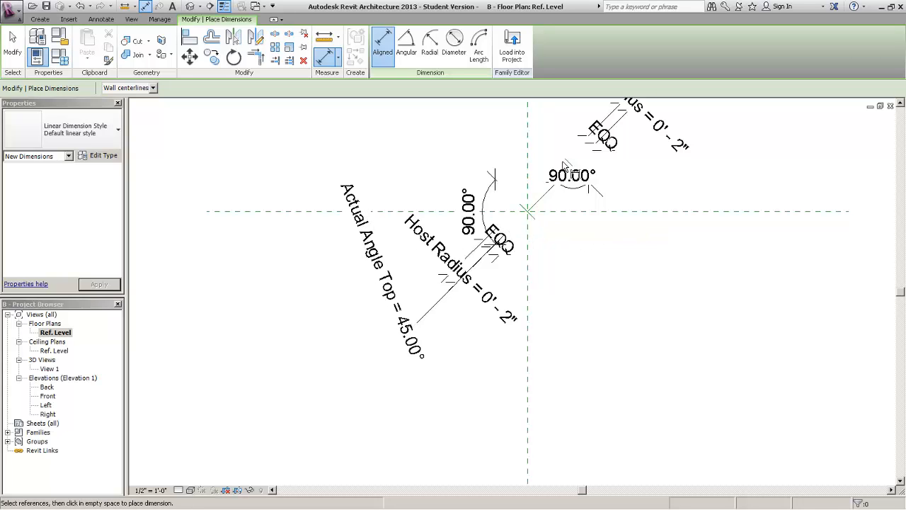
pyautogui.click(386, 46)
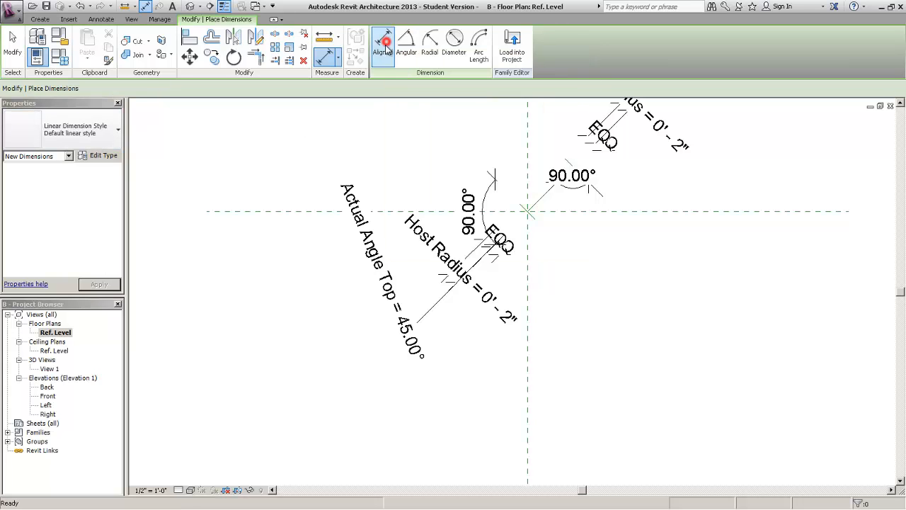
pyautogui.moveTo(499, 192); pyautogui.dragTo(369, 224, button='middle')
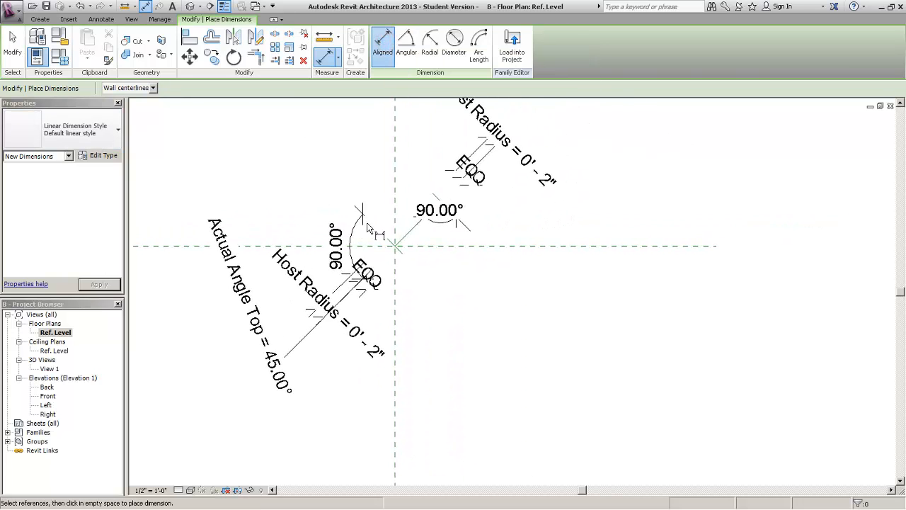
pyautogui.scroll(2, 370, 225)
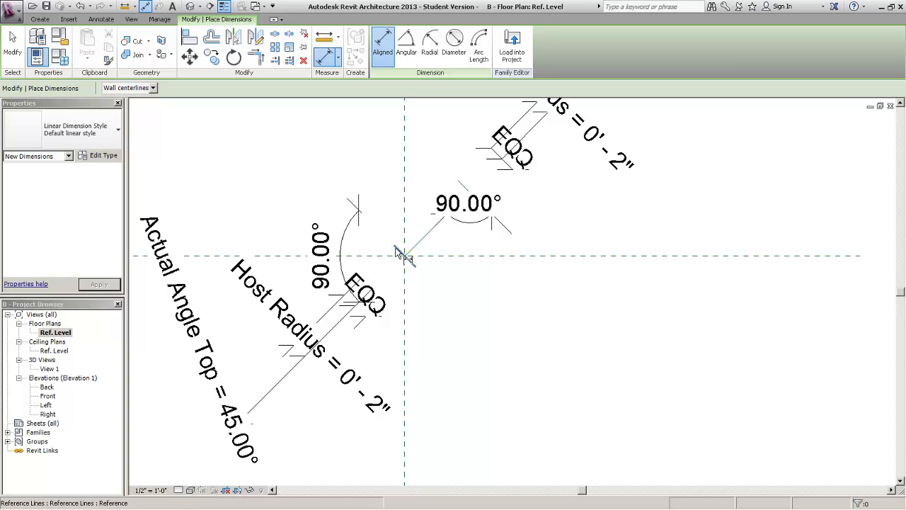
pyautogui.click(398, 252)
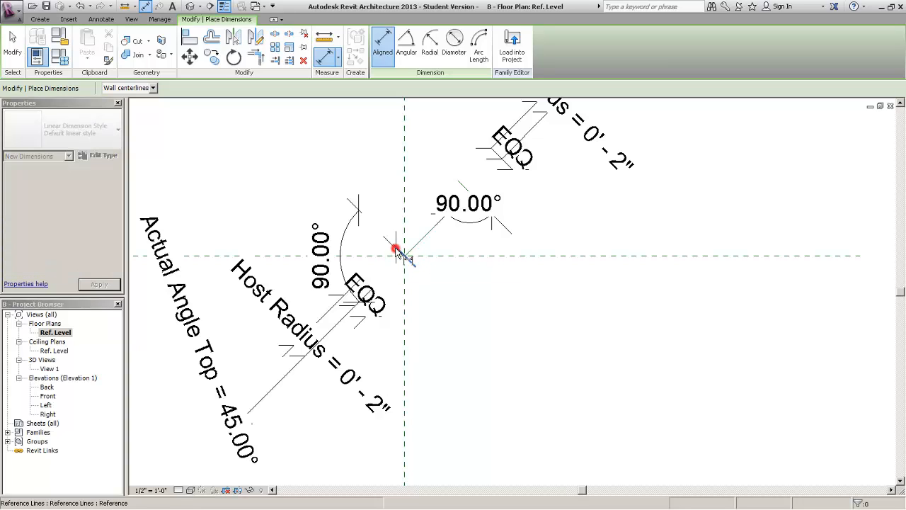
pyautogui.click(464, 187)
pyautogui.click(356, 146)
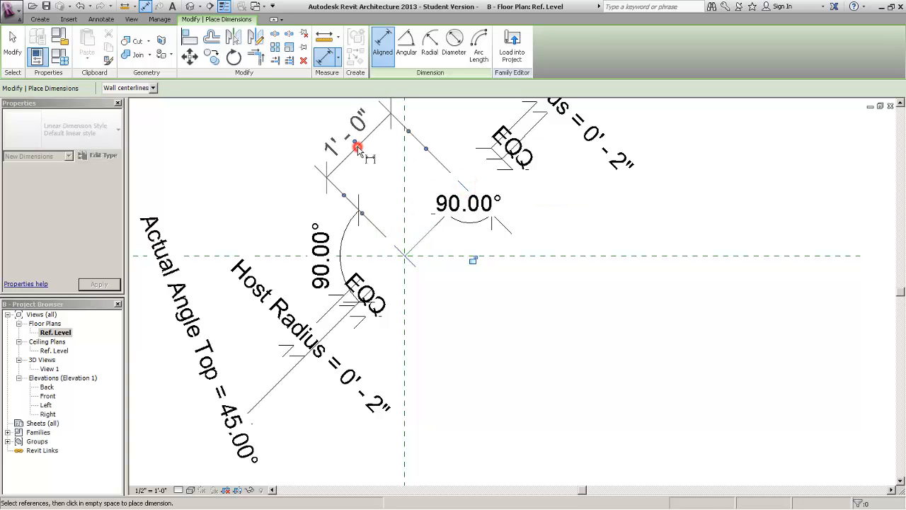
pyautogui.moveTo(522, 273); pyautogui.dragTo(546, 351, button='middle')
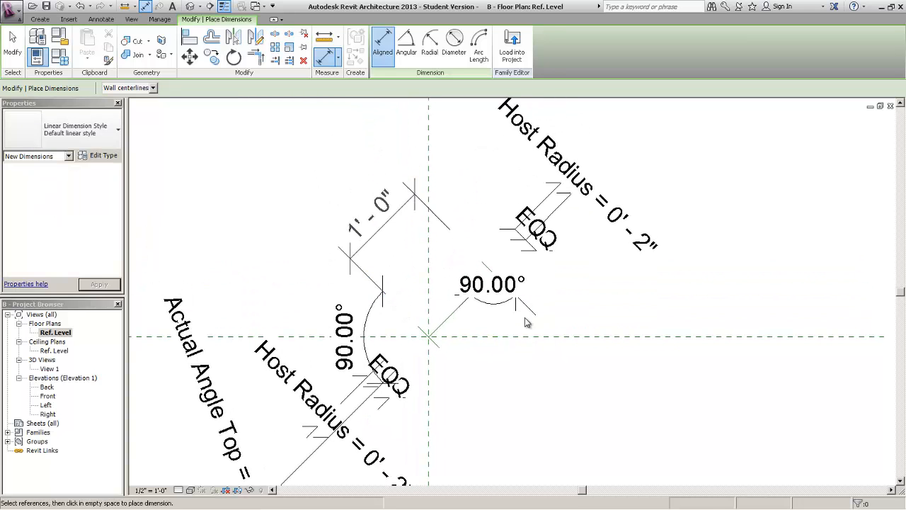
pyautogui.press('Escape')
pyautogui.press('Escape')
# Try to label the new aligned dimension with an added type parameter named Host Radius, grouped under Constraints.
pyautogui.click(374, 203)
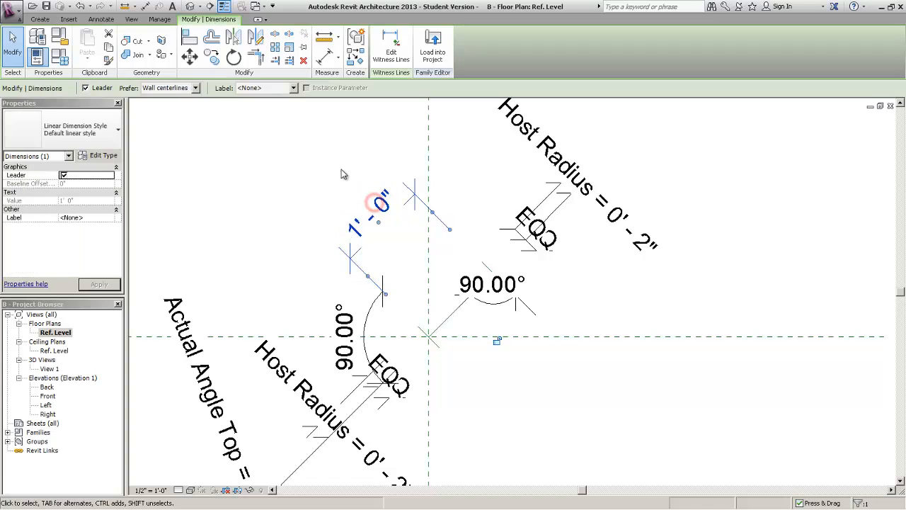
pyautogui.click(272, 88)
pyautogui.click(277, 105)
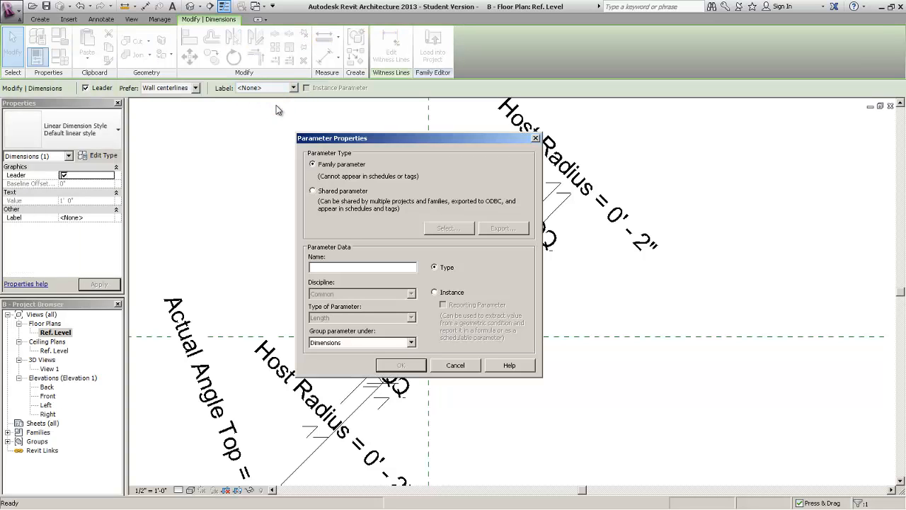
pyautogui.write('Host')
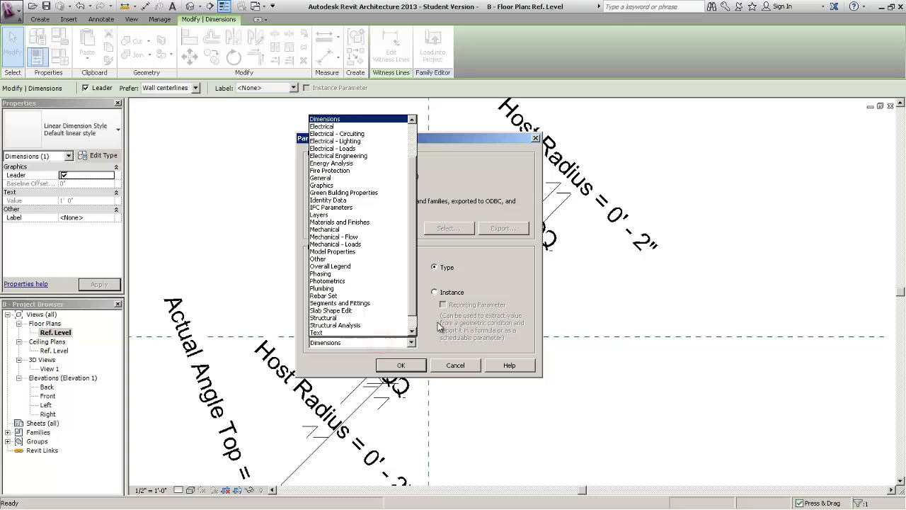
pyautogui.moveTo(414, 161); pyautogui.dragTo(414, 135)
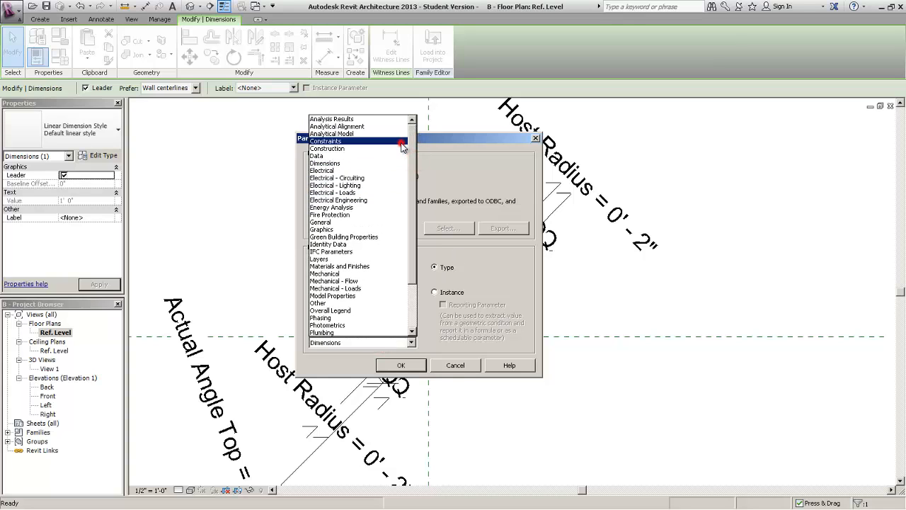
pyautogui.click(399, 141)
pyautogui.click(398, 364)
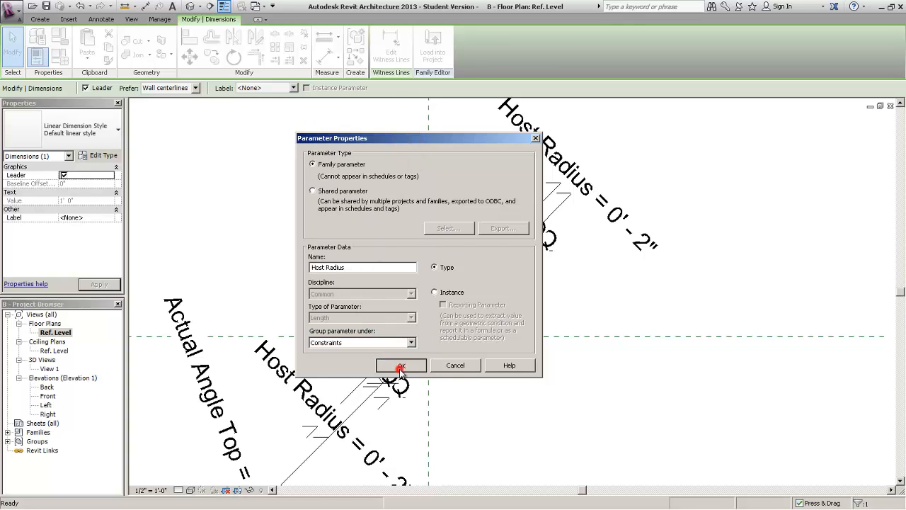
pyautogui.click(530, 268)
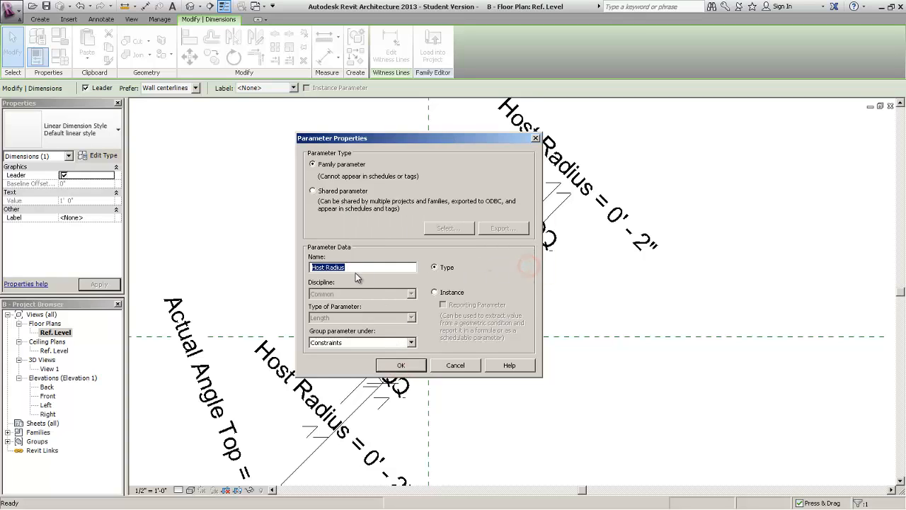
# Name the new parameter Host Length instead and apply it as the aligned dimension's label.
pyautogui.doubleClick(335, 267)
pyautogui.write('Length')
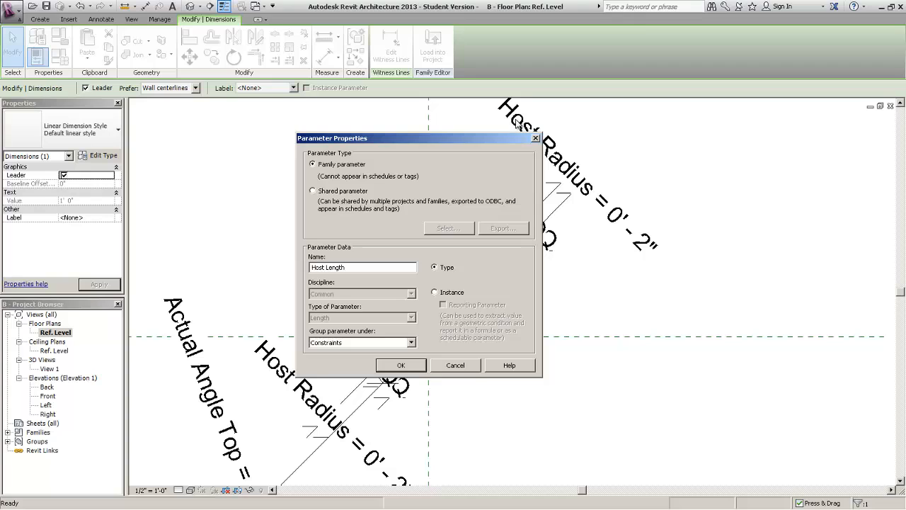
pyautogui.click(400, 365)
pyautogui.click(399, 366)
pyautogui.click(288, 143)
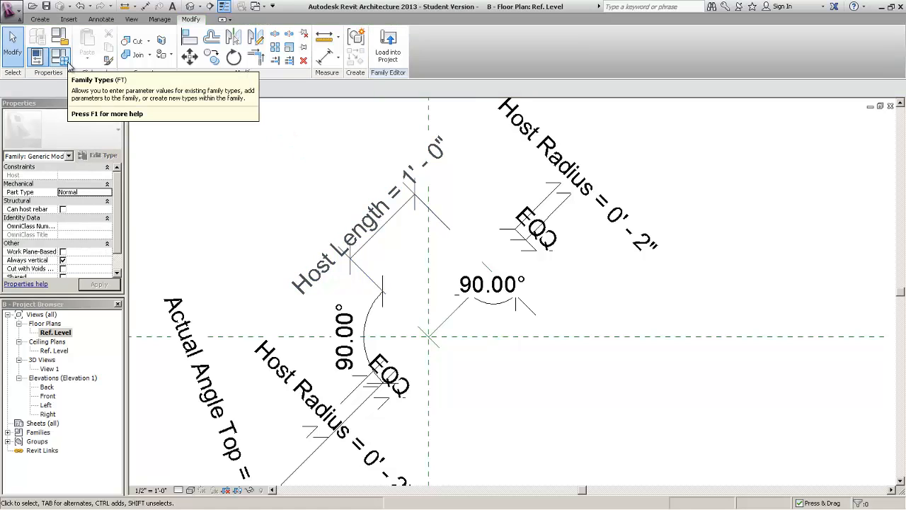
# Change the Host Radius parameter from instance to type in the family types, widening the parameter table.
pyautogui.click(68, 62)
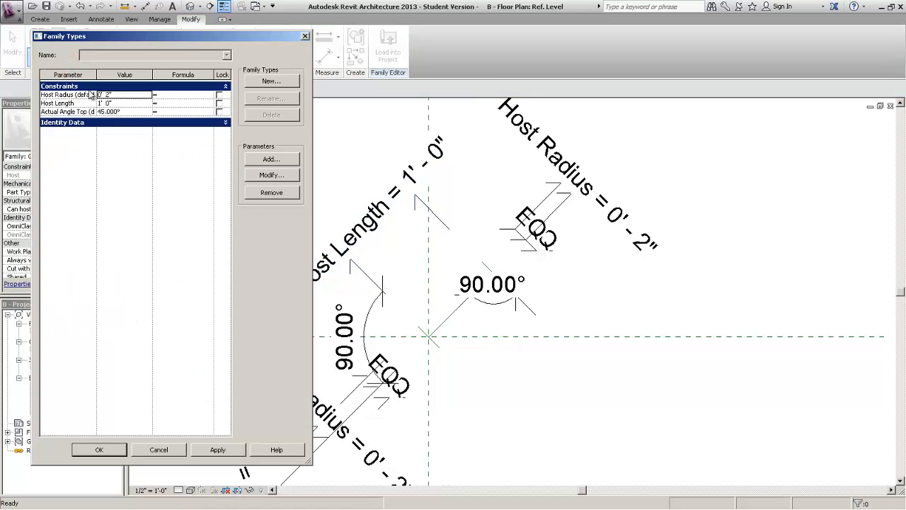
pyautogui.moveTo(309, 461); pyautogui.dragTo(411, 450)
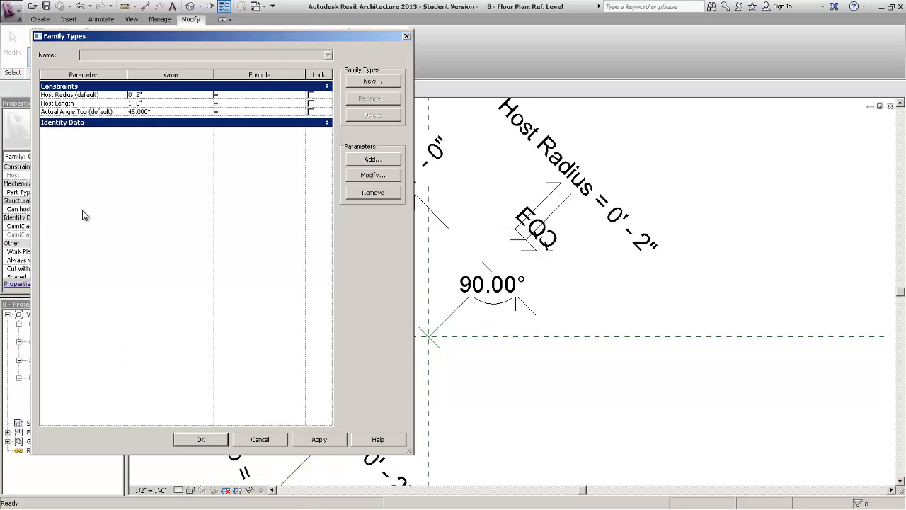
pyautogui.click(108, 94)
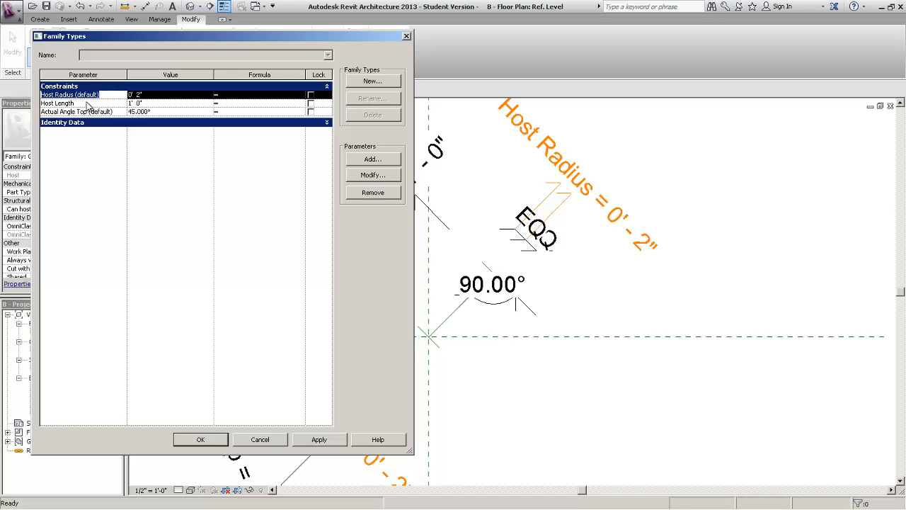
pyautogui.click(373, 177)
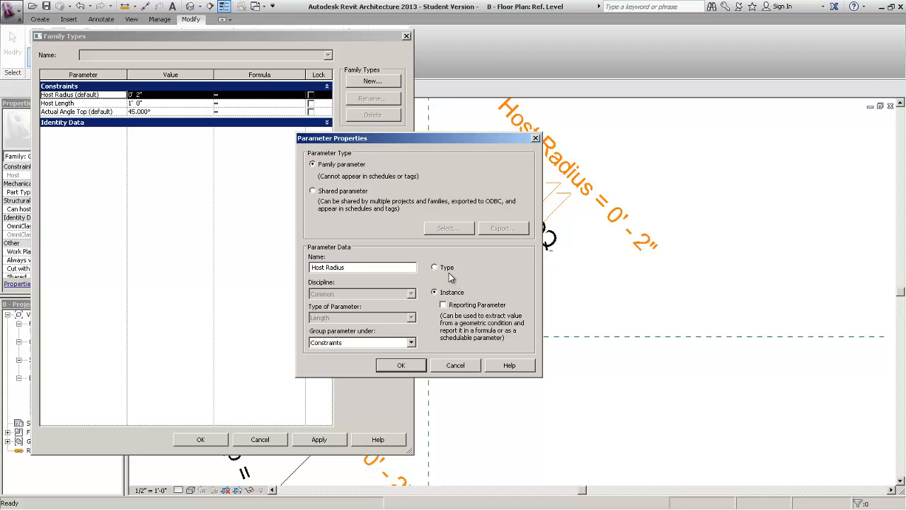
pyautogui.click(447, 267)
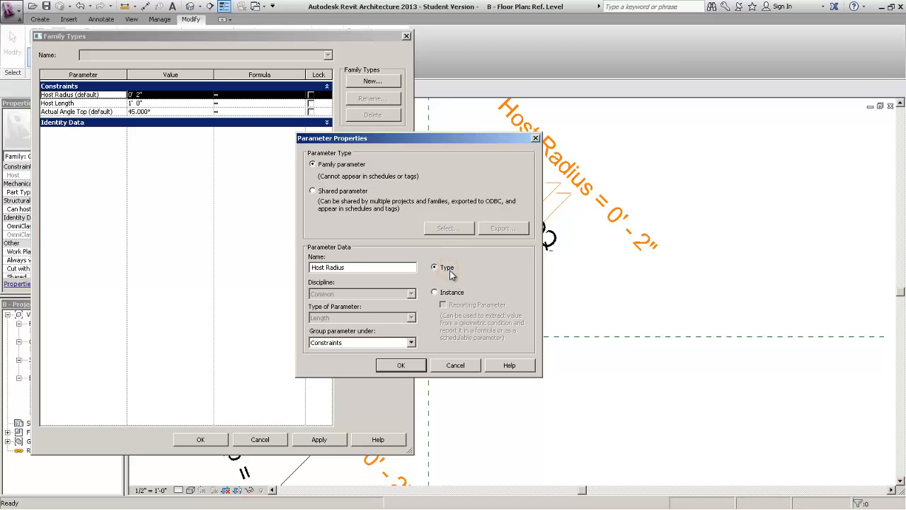
pyautogui.click(400, 366)
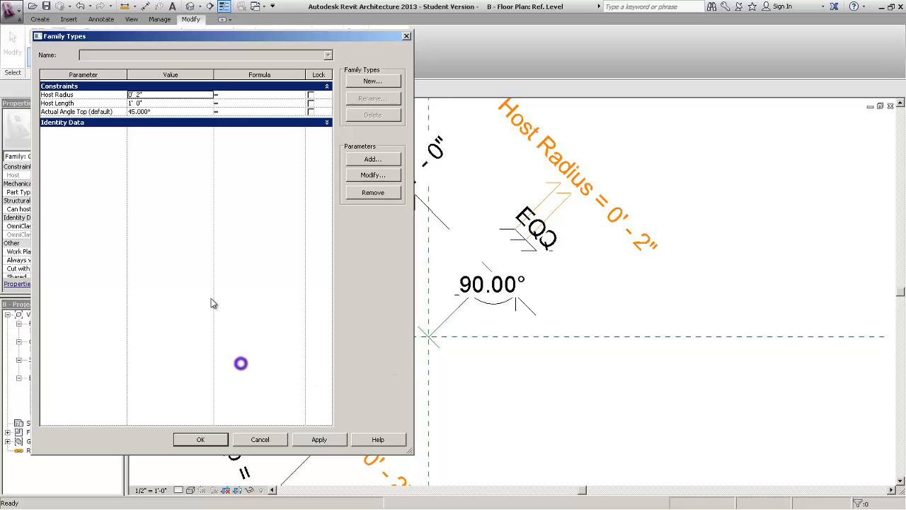
# Set the Host Radius formula to 0' 1" and the Host Length formula to 1', and apply both to the family.
pyautogui.click(223, 94)
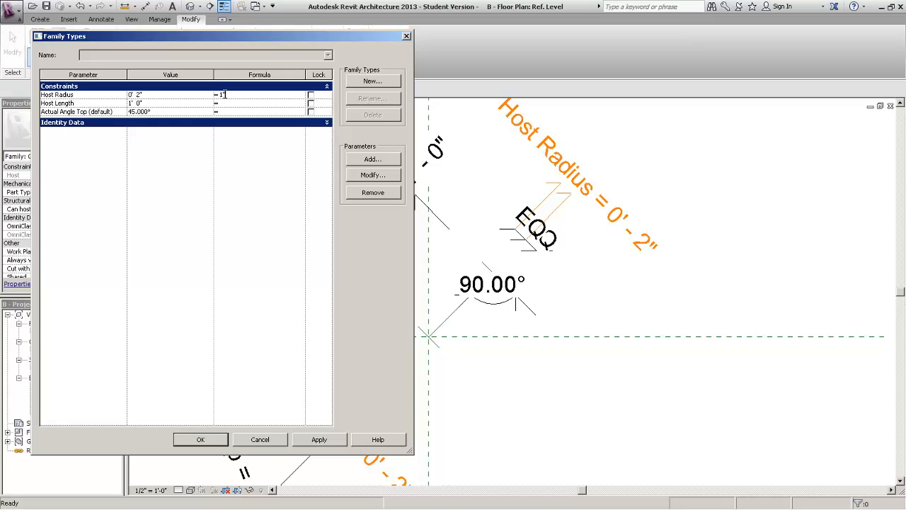
pyautogui.click(259, 186)
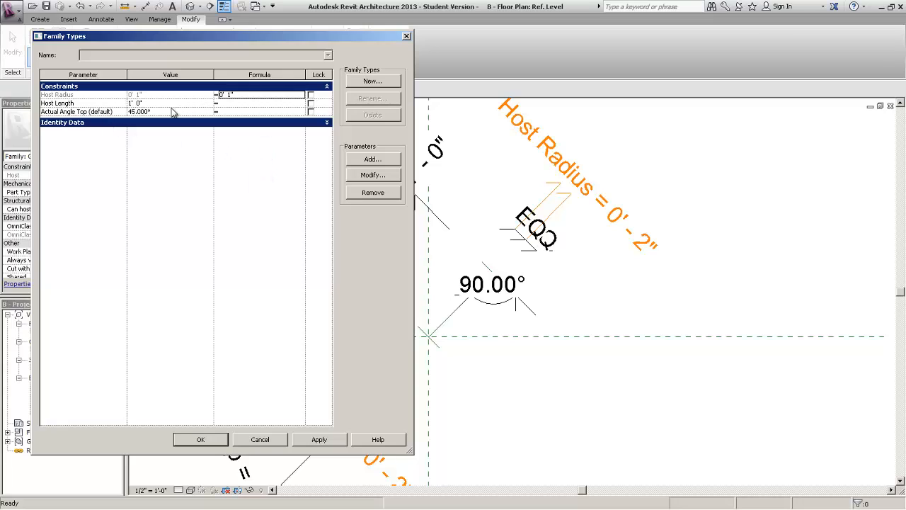
pyautogui.click(226, 106)
pyautogui.click(212, 145)
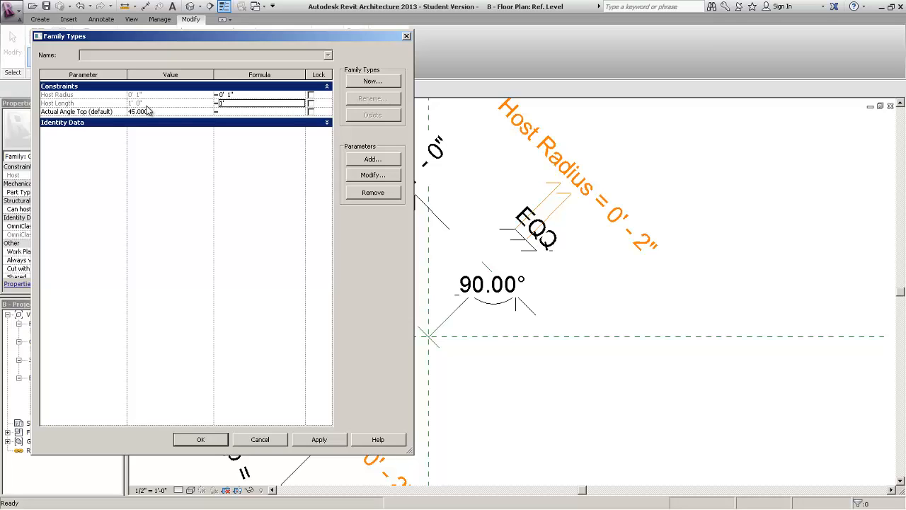
pyautogui.click(316, 437)
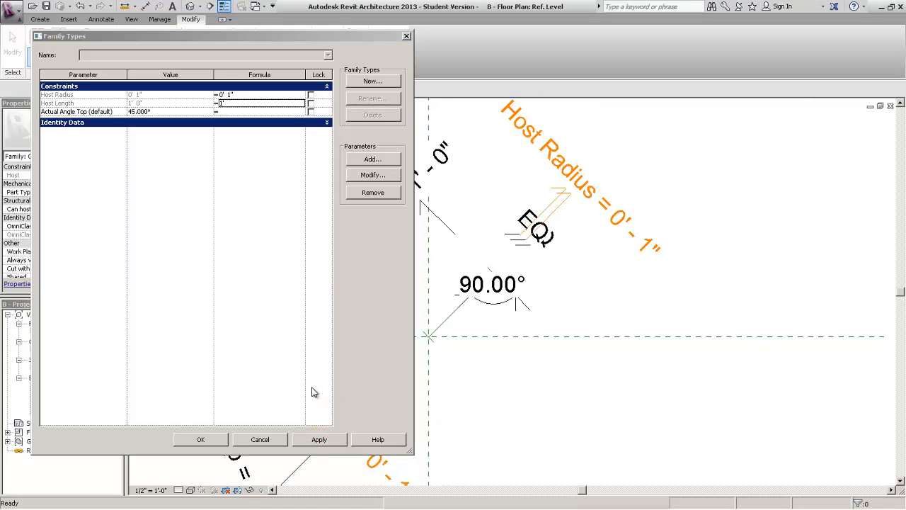
pyautogui.click(272, 375)
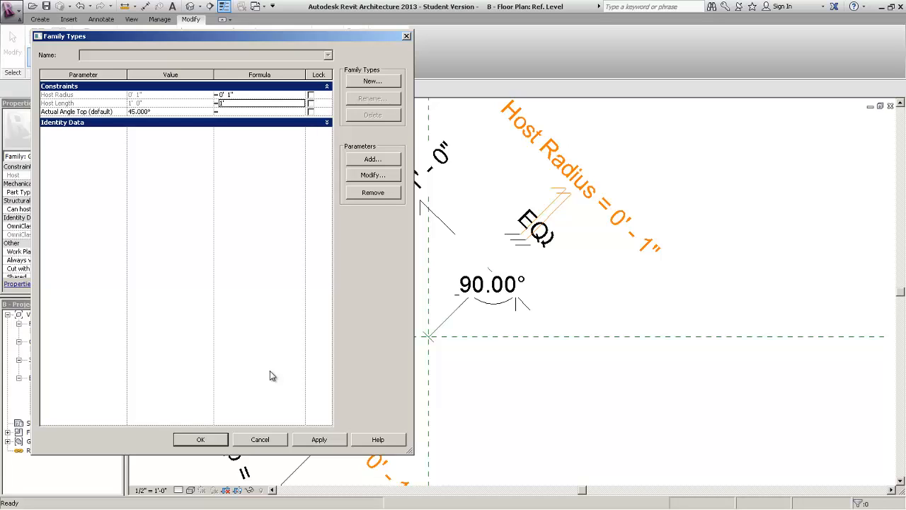
pyautogui.click(213, 439)
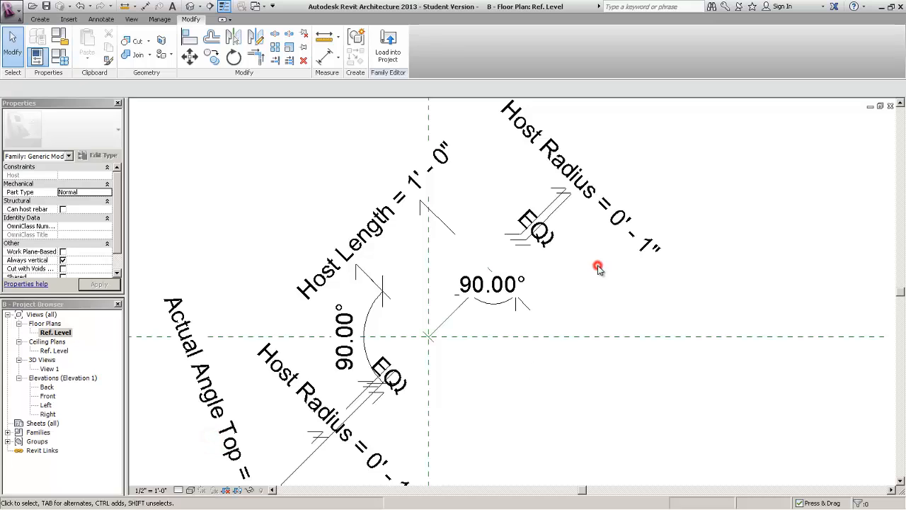
# Hide the Dimensions annotation category in the Ref. Level floor plan through the view's Visibility/Graphic Overrides.
pyautogui.moveTo(591, 236); pyautogui.dragTo(584, 203, button='middle')
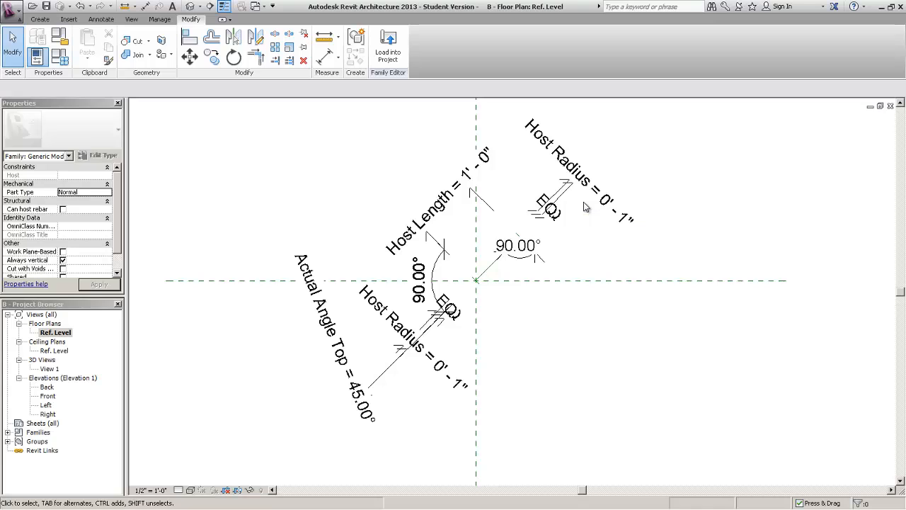
pyautogui.press('v')
pyautogui.press('g')
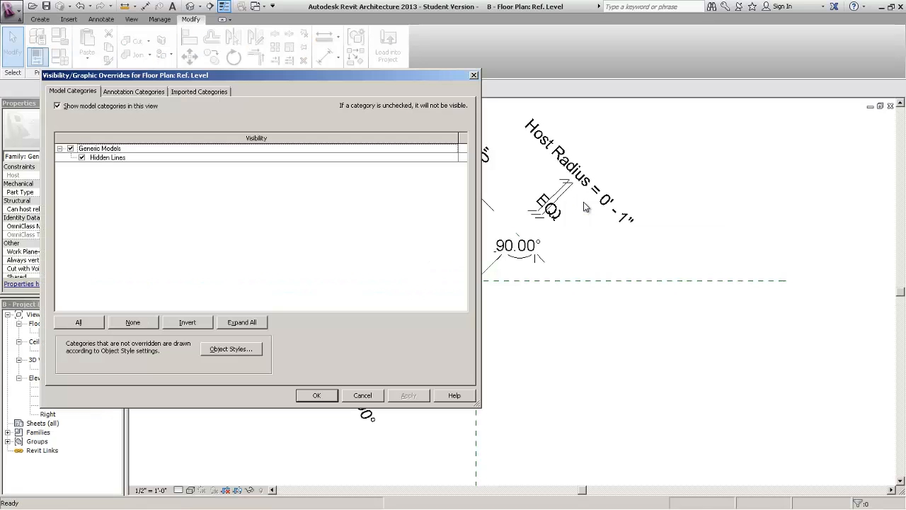
pyautogui.click(123, 93)
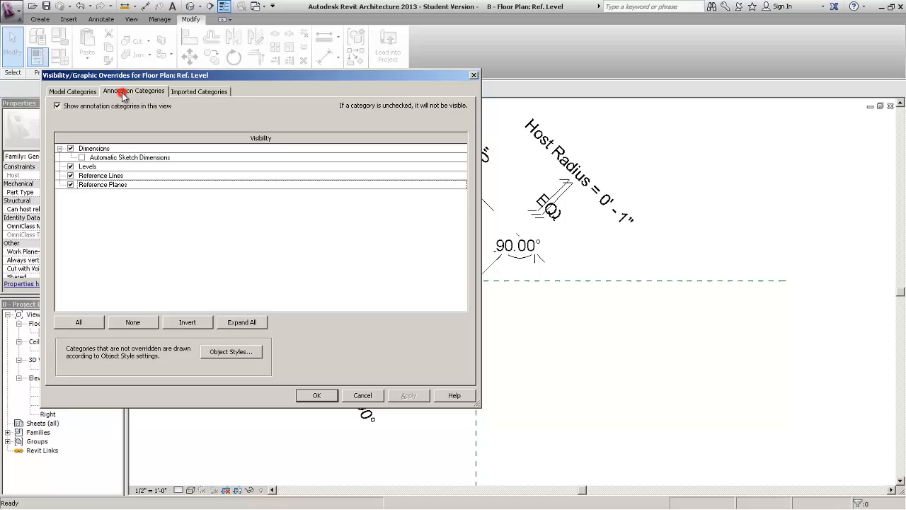
pyautogui.click(70, 149)
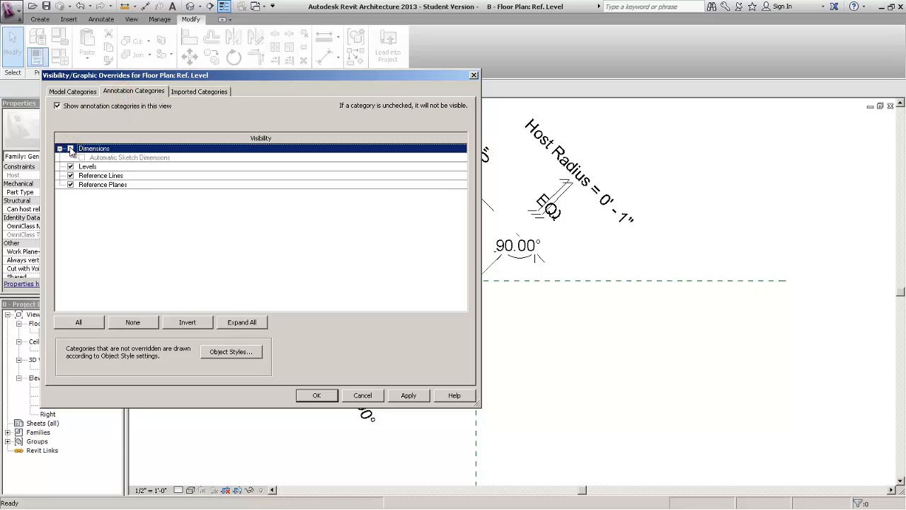
pyautogui.click(318, 396)
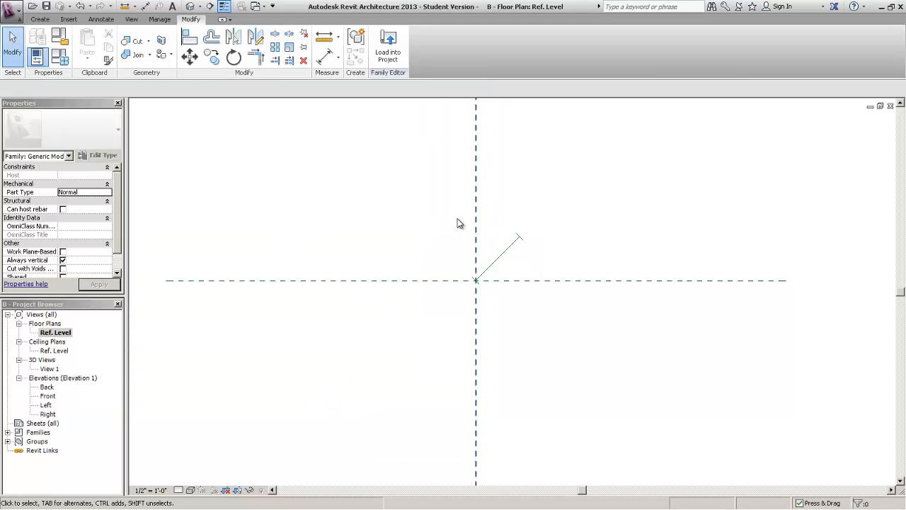
# Set the Actual Angle Top value to 0° in the family types and apply it to flex the reference line.
pyautogui.scroll(2, 457, 227)
pyautogui.moveTo(429, 263); pyautogui.dragTo(559, 269, button='middle')
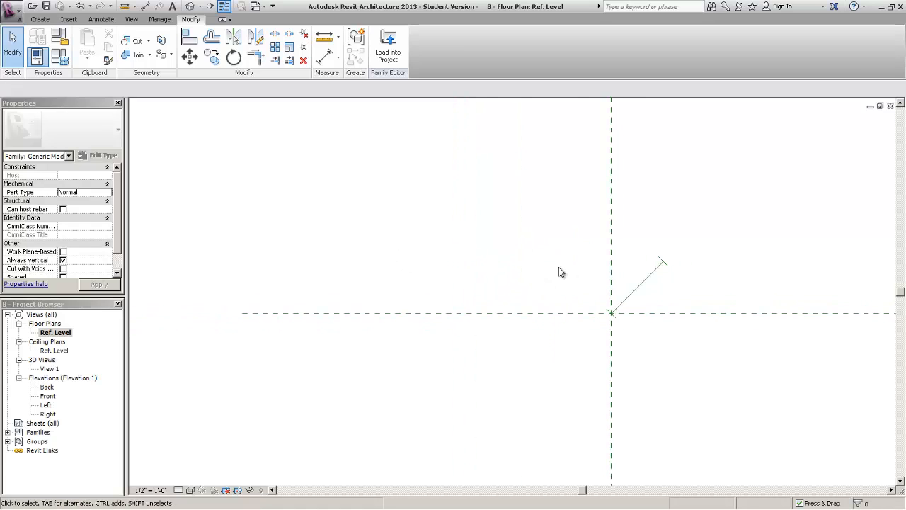
pyautogui.click(60, 57)
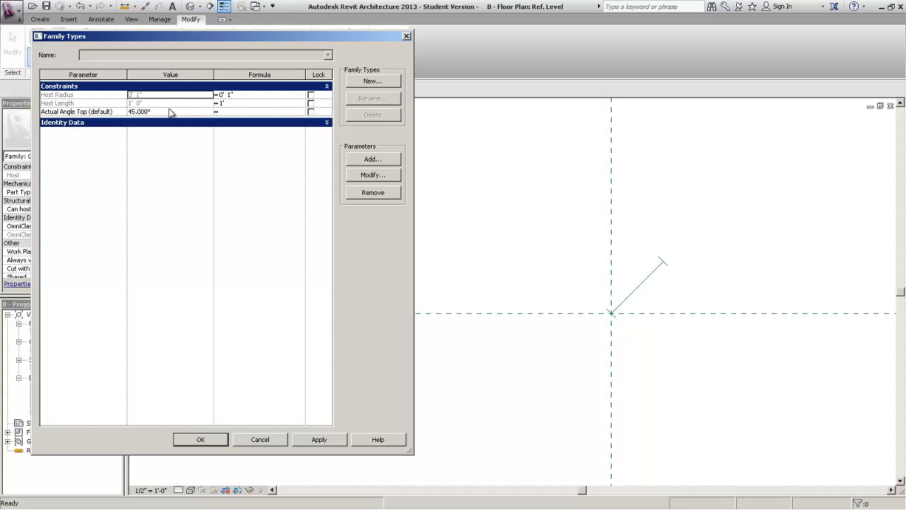
pyautogui.click(170, 110)
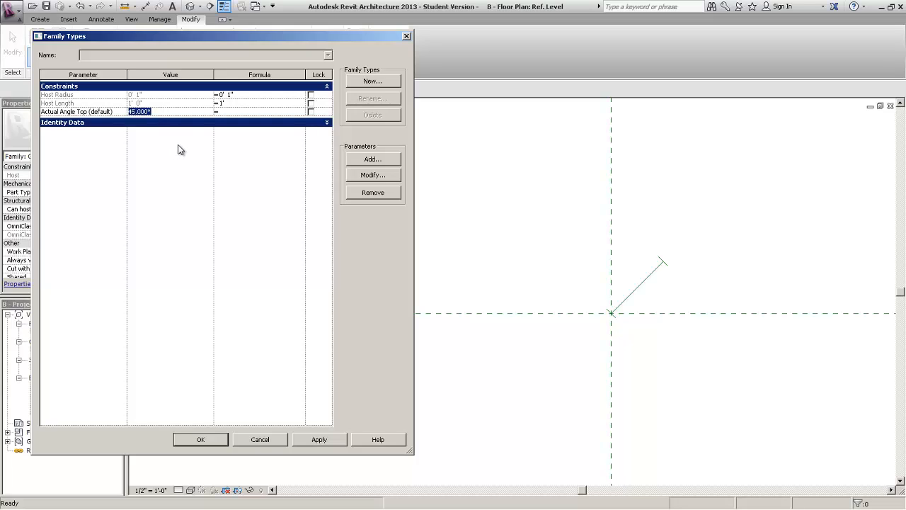
pyautogui.write('0')
pyautogui.click(336, 440)
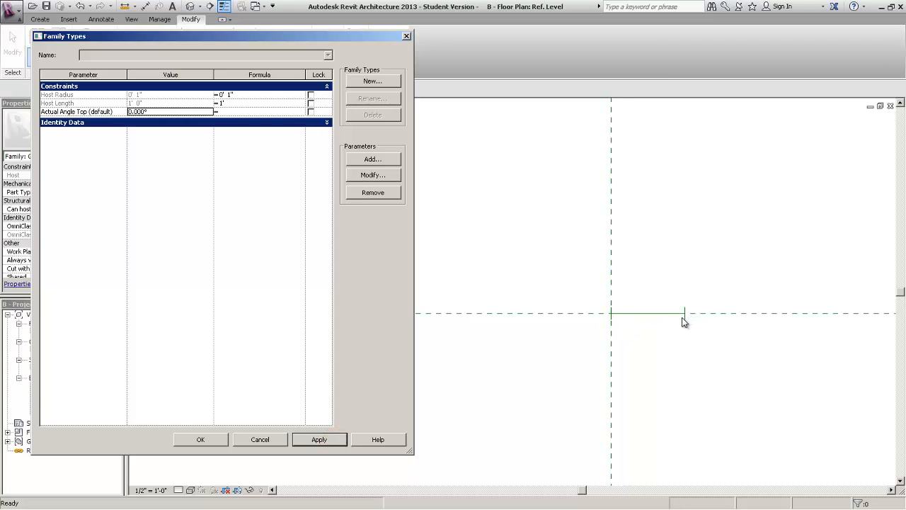
# Flex the reference line by applying Actual Angle Top values of 45° and 90° in turn.
pyautogui.click(170, 111)
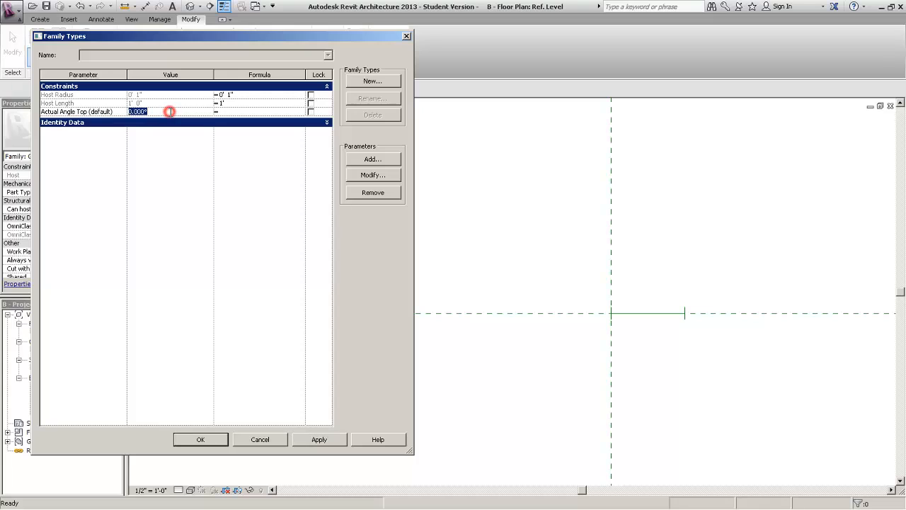
pyautogui.write('45')
pyautogui.click(179, 234)
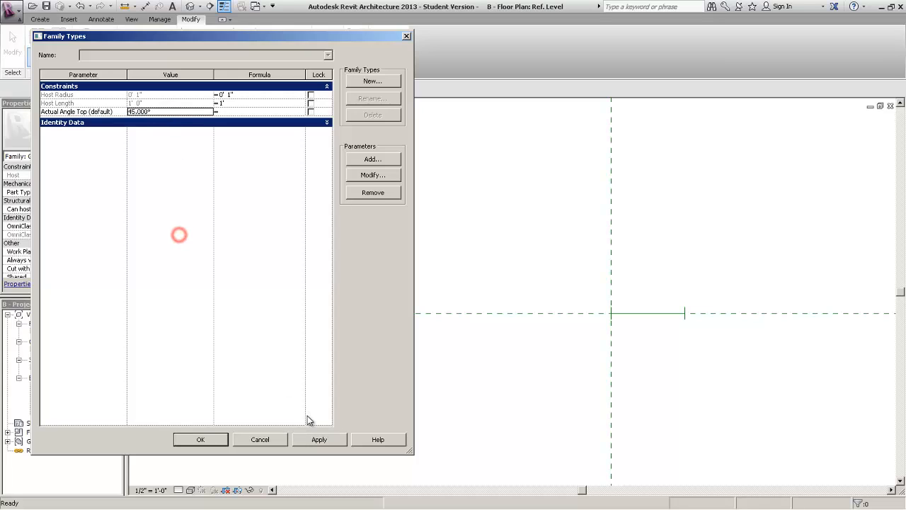
pyautogui.click(312, 438)
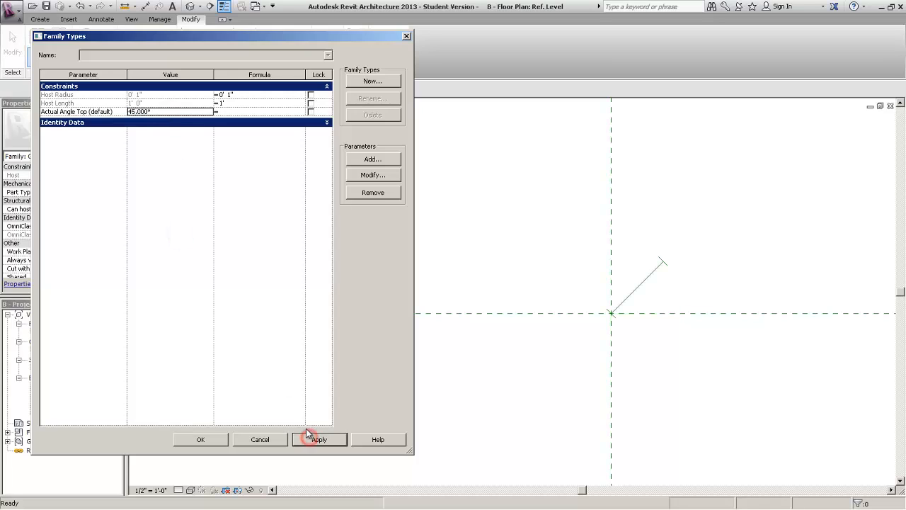
pyautogui.click(172, 112)
pyautogui.write('90')
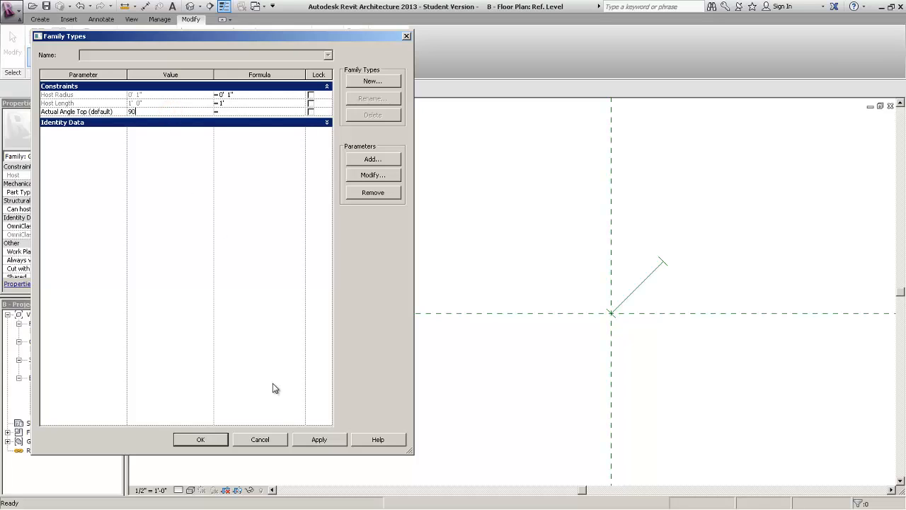
pyautogui.click(311, 439)
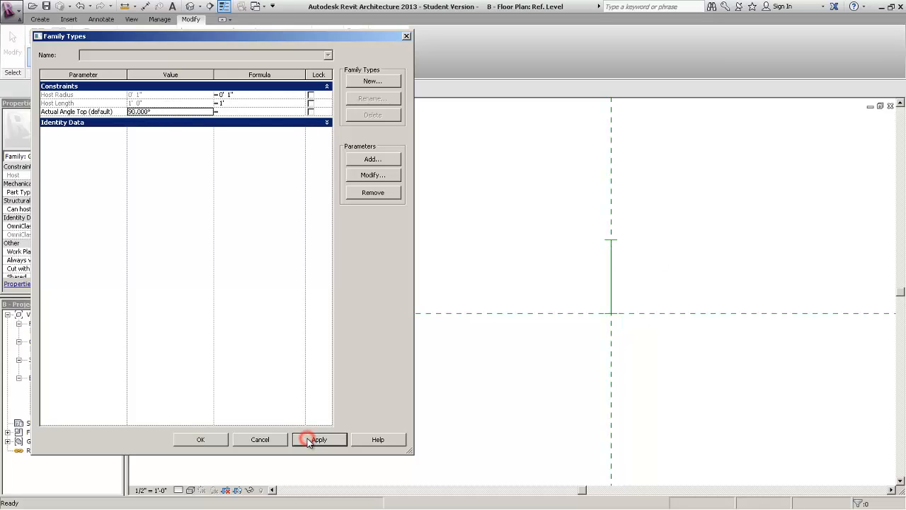
# Flex the reference line further by applying Actual Angle Top values of 135° and 180° in turn.
pyautogui.click(163, 110)
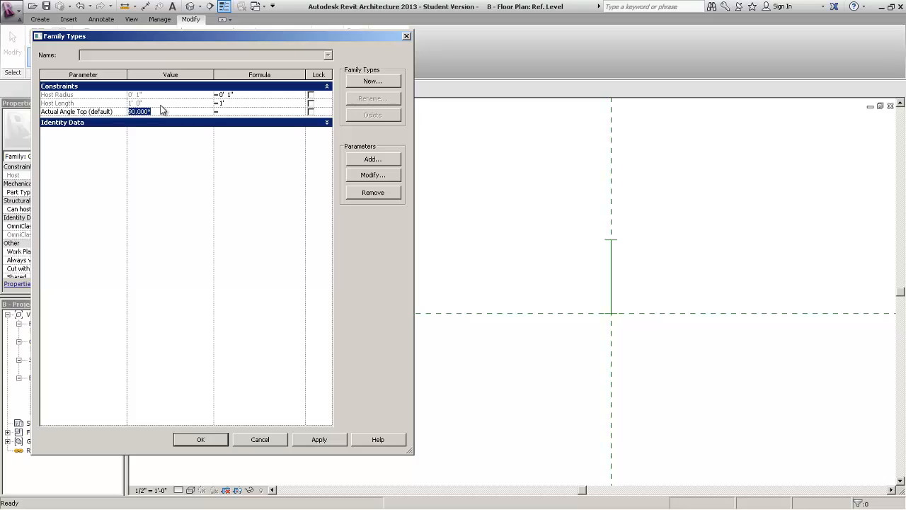
pyautogui.write('135')
pyautogui.click(186, 201)
pyautogui.click(320, 439)
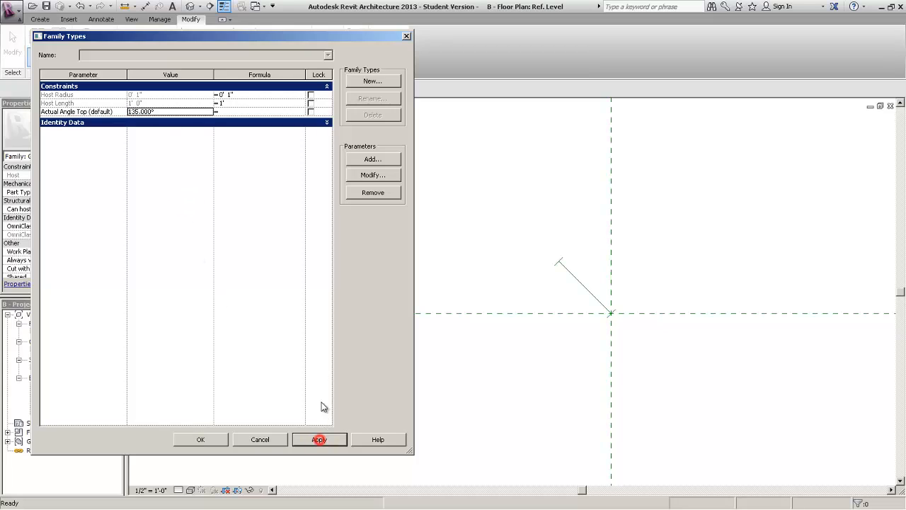
pyautogui.click(209, 113)
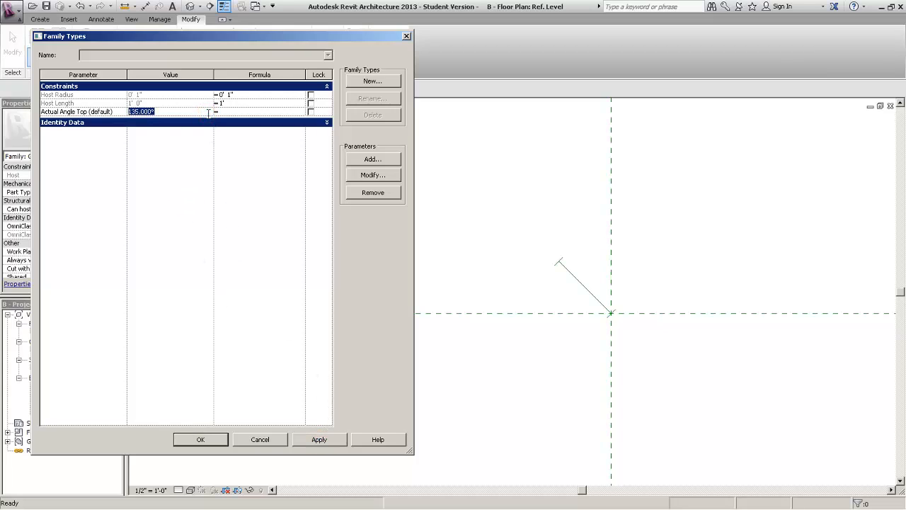
pyautogui.write('180')
pyautogui.click(239, 269)
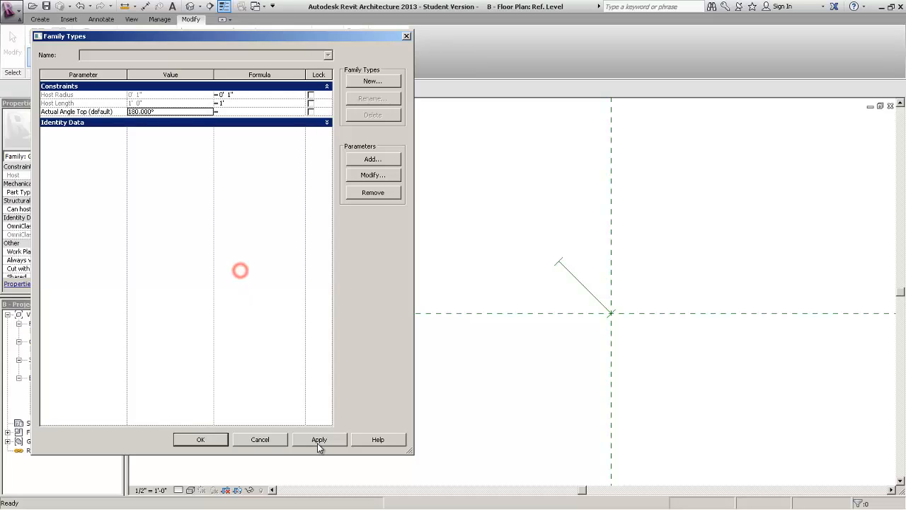
pyautogui.click(319, 440)
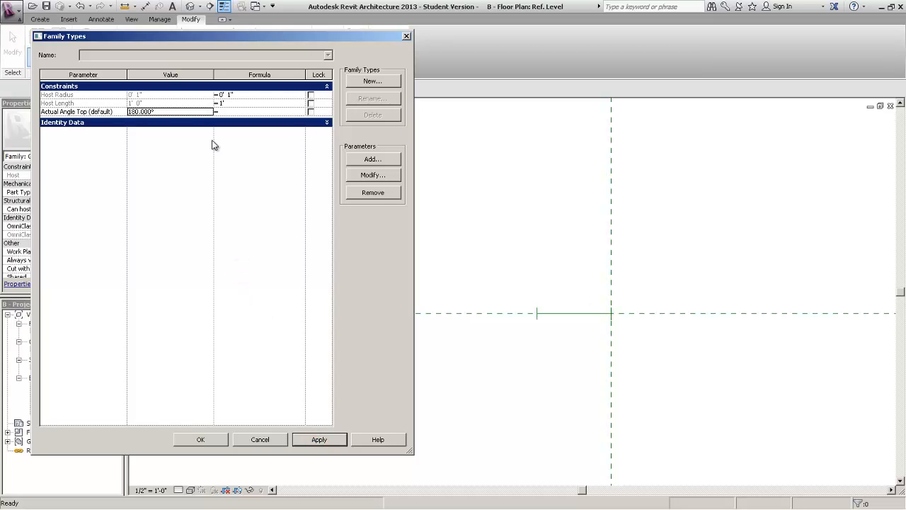
# Apply Actual Angle Top values of 225° and 270° in turn to test the reference line's rotation.
pyautogui.click(182, 110)
pyautogui.write('225')
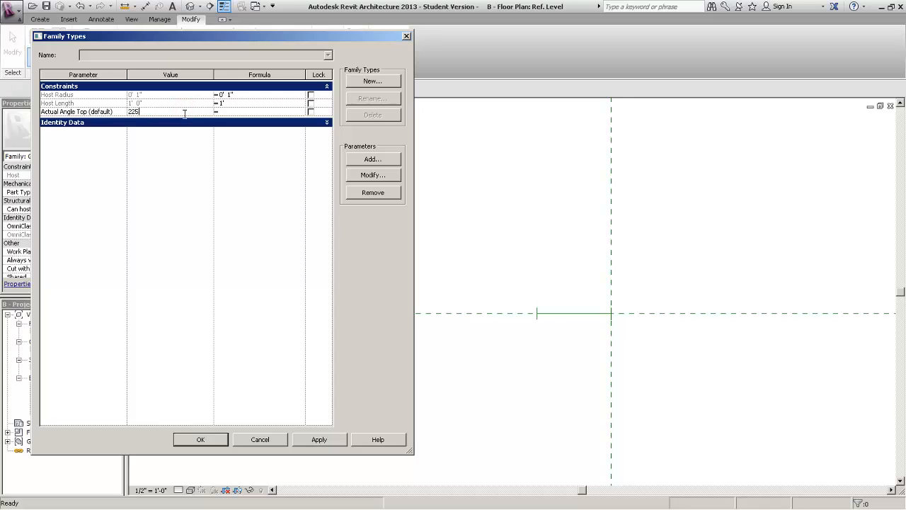
pyautogui.click(201, 287)
pyautogui.click(317, 439)
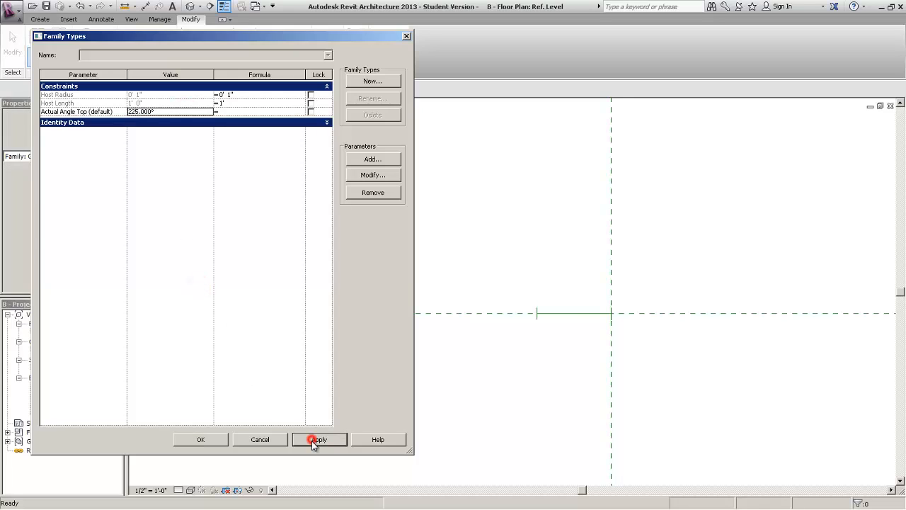
pyautogui.click(189, 110)
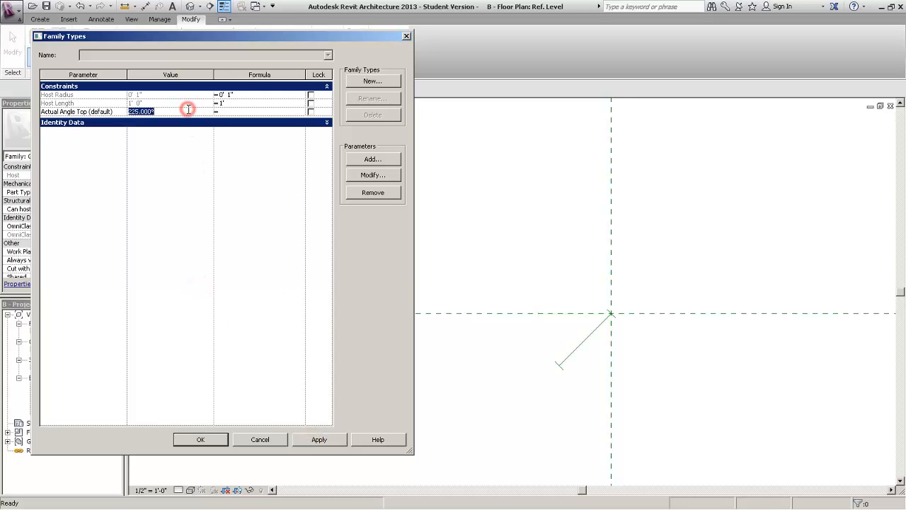
pyautogui.write('270')
pyautogui.click(198, 261)
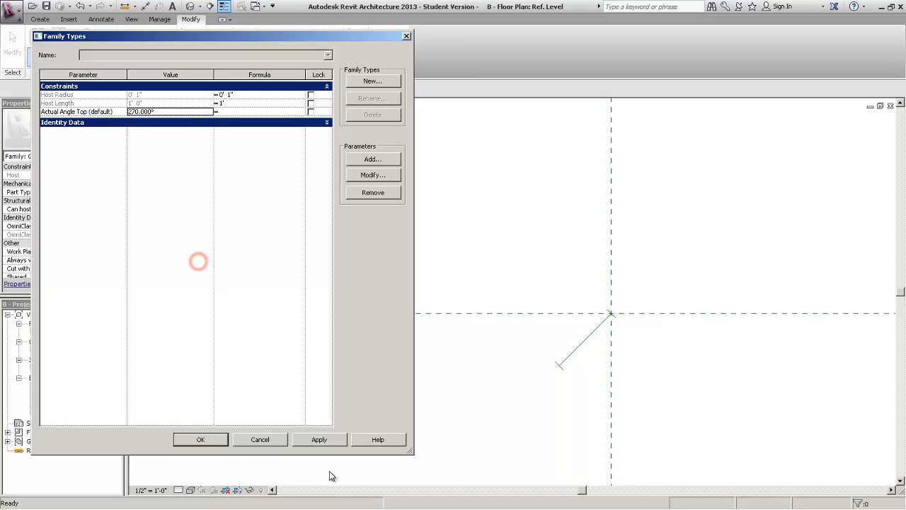
pyautogui.click(336, 439)
# Complete the rotation test by applying Actual Angle Top values of 315°, 360° and 0° in turn.
pyautogui.click(154, 110)
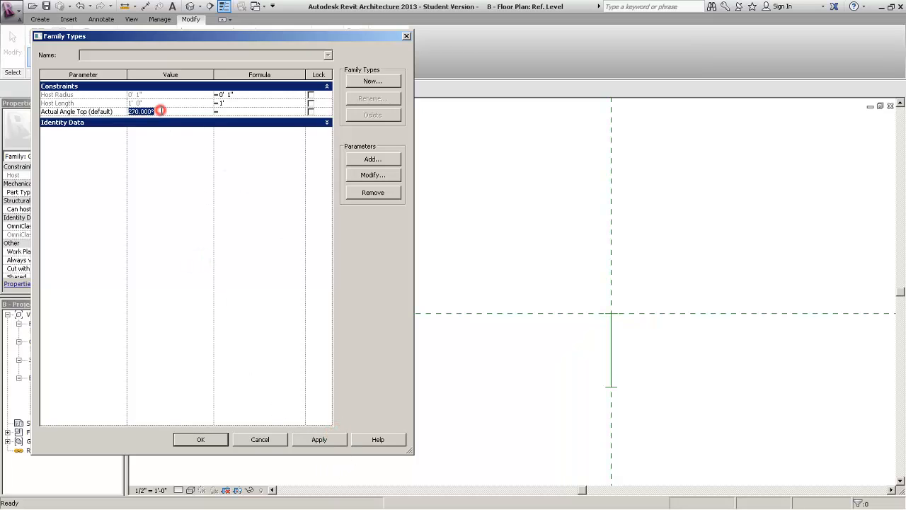
pyautogui.write('315')
pyautogui.click(306, 440)
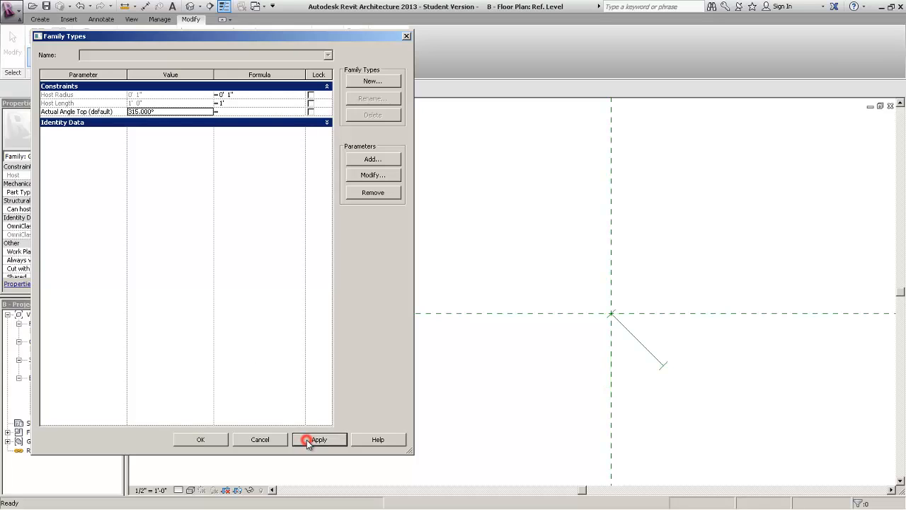
pyautogui.click(187, 111)
pyautogui.write('360')
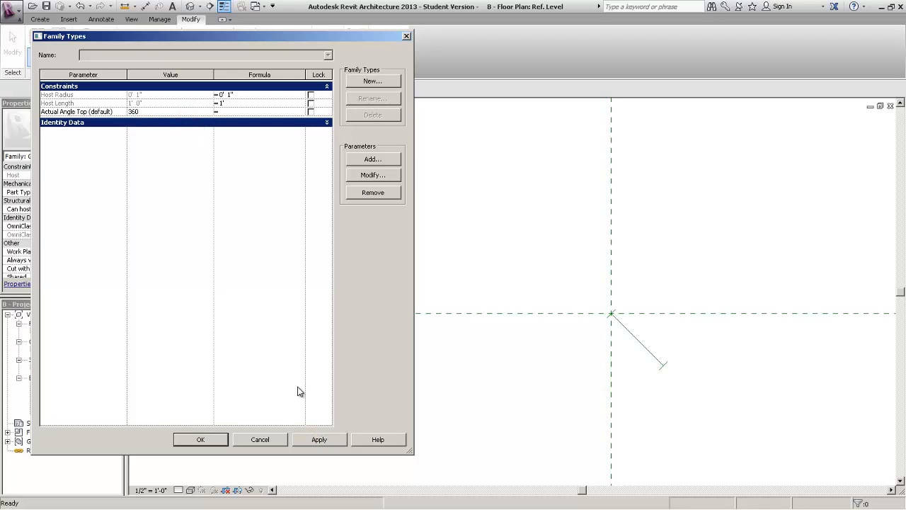
pyautogui.click(320, 439)
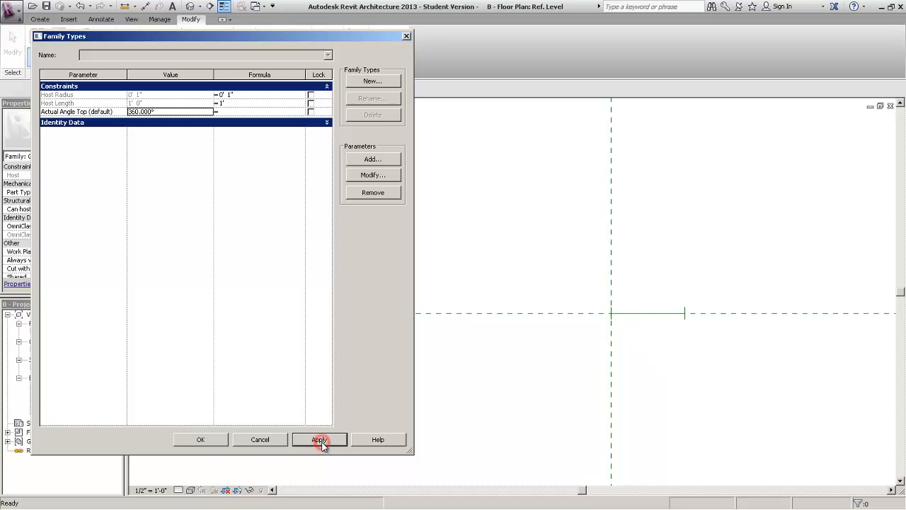
pyautogui.doubleClick(192, 108)
pyautogui.write('0')
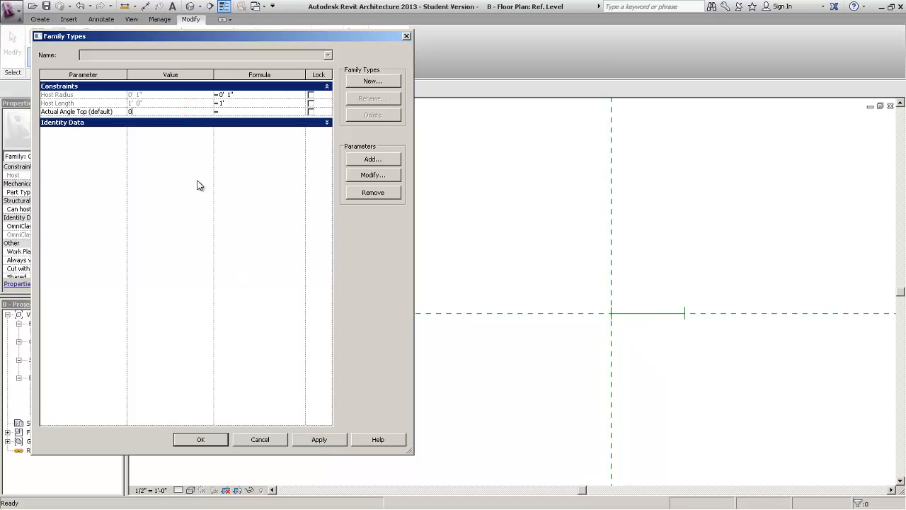
pyautogui.click(320, 439)
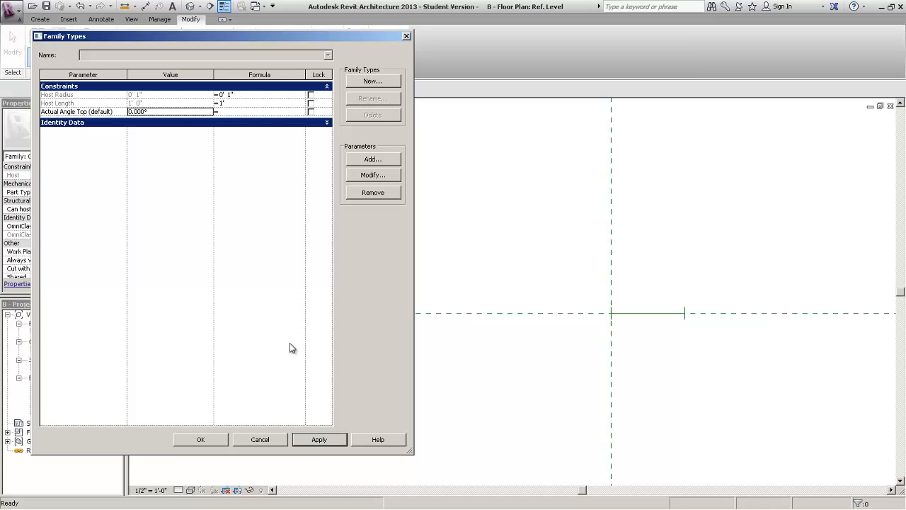
# Set Actual Angle Top back to 45°, apply it and close the family types.
pyautogui.click(179, 112)
pyautogui.write('45')
pyautogui.click(244, 273)
pyautogui.click(326, 440)
pyautogui.click(206, 441)
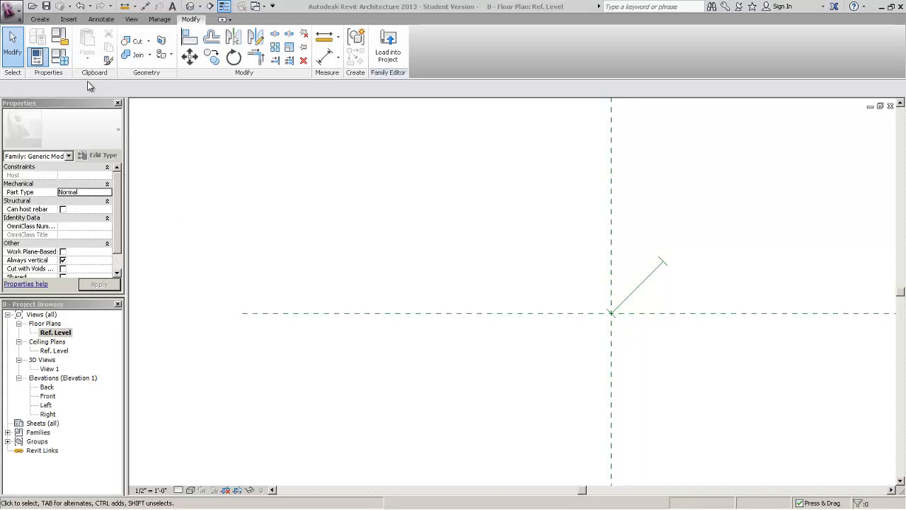
# Add an instance family parameter named Angle Top, with type Angle, grouped under Dimensions.
pyautogui.click(67, 58)
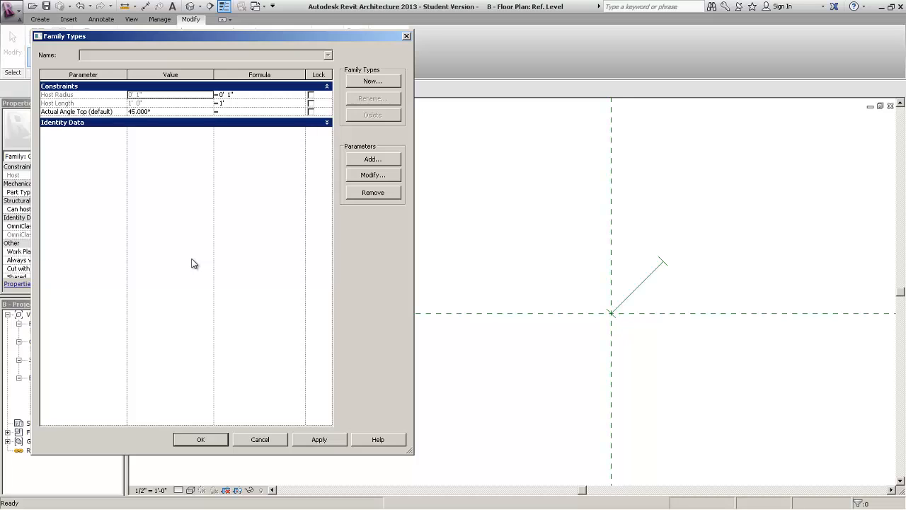
pyautogui.click(392, 158)
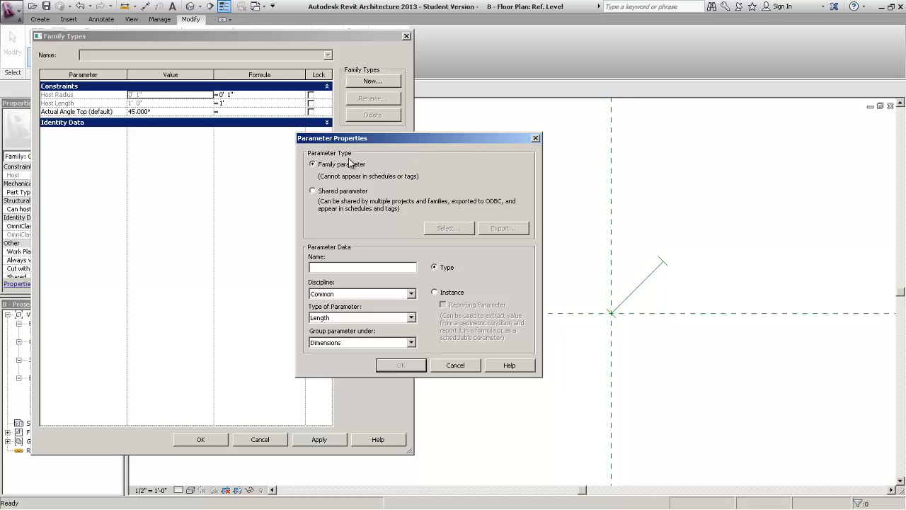
pyautogui.write('Angle Top')
pyautogui.click(337, 318)
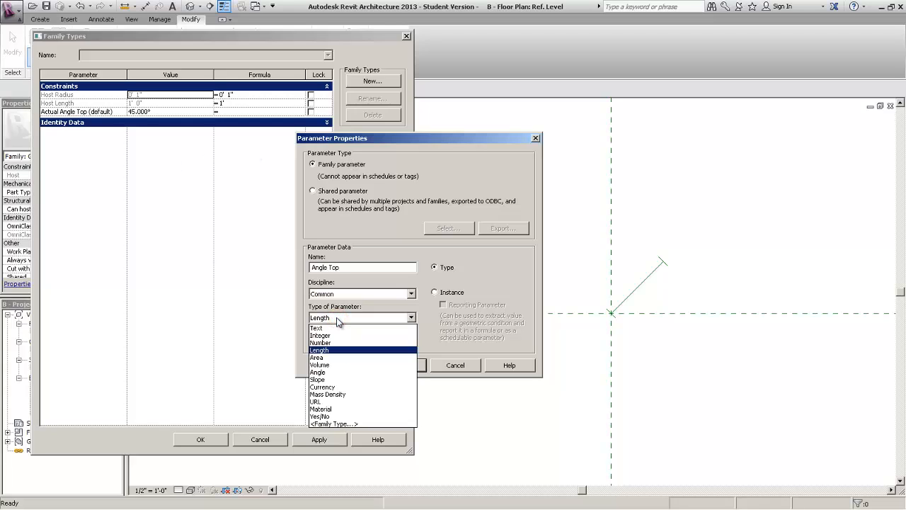
pyautogui.click(344, 371)
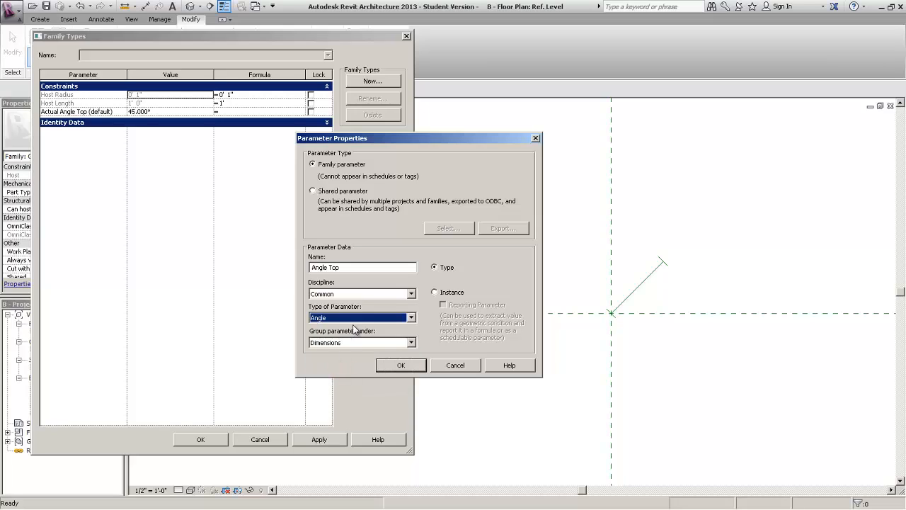
pyautogui.click(446, 294)
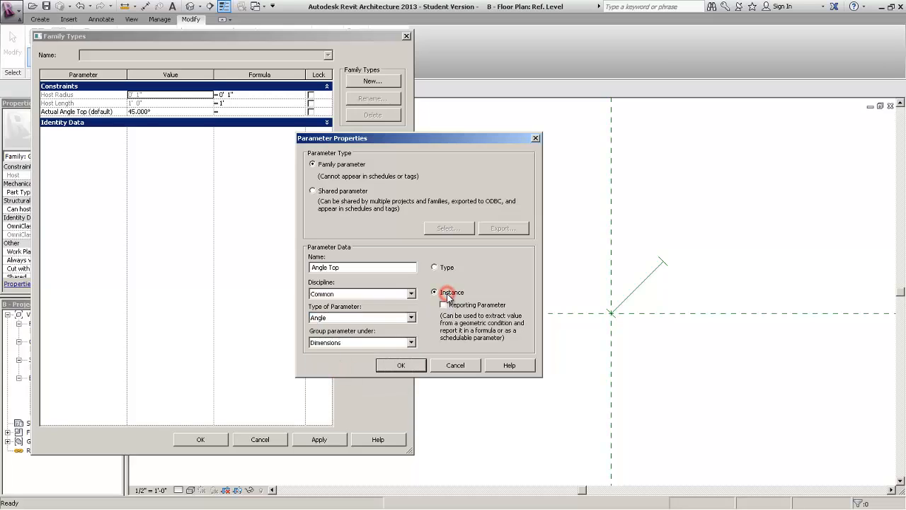
pyautogui.click(400, 365)
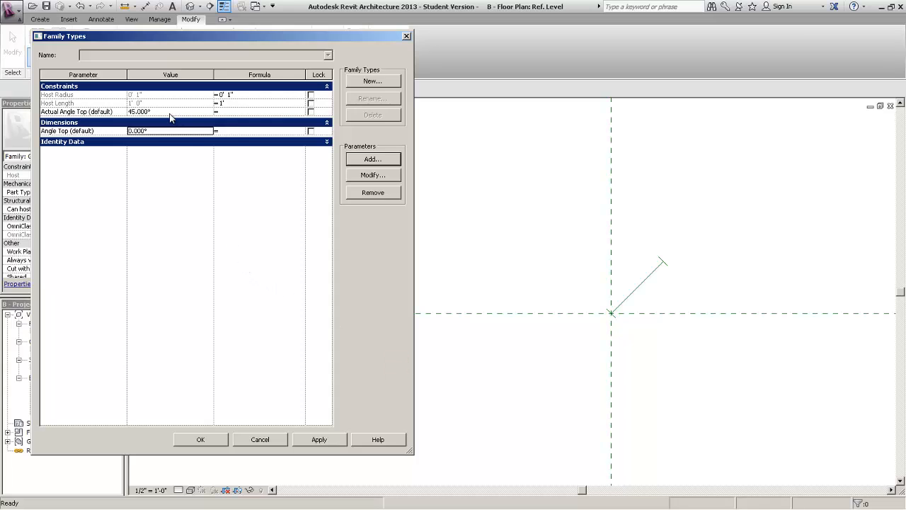
# Widen the formula column, give Actual Angle Top the formula if(1=1, Angle Top + 180, 0) and apply it.
pyautogui.click(88, 111)
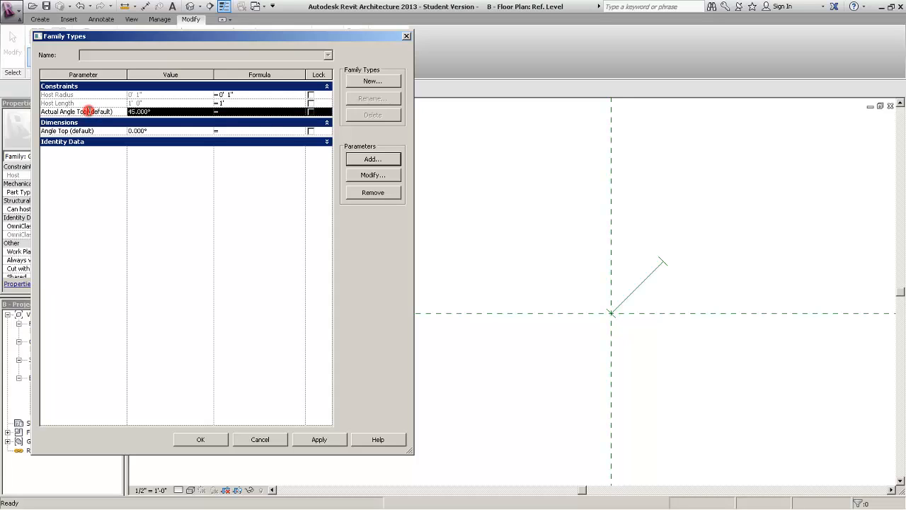
pyautogui.moveTo(89, 111); pyautogui.dragTo(16, 110)
pyautogui.click(238, 113)
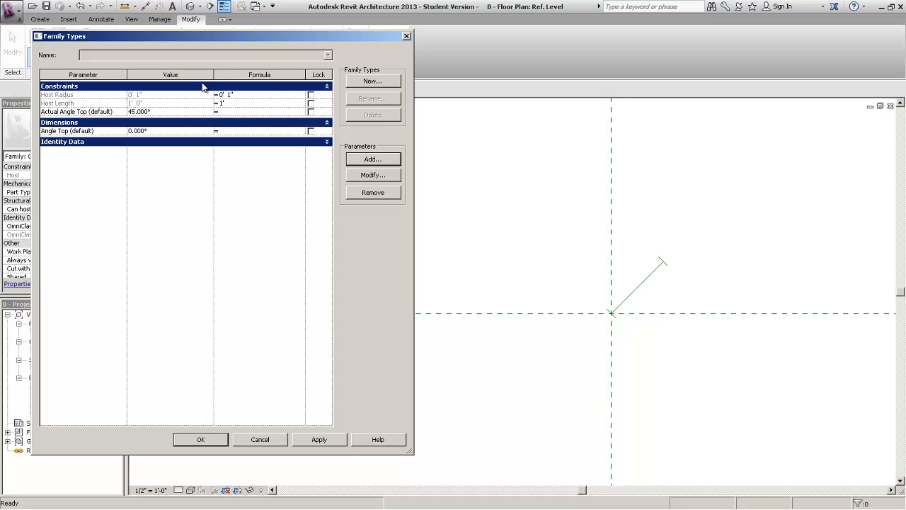
pyautogui.moveTo(213, 74); pyautogui.dragTo(172, 74)
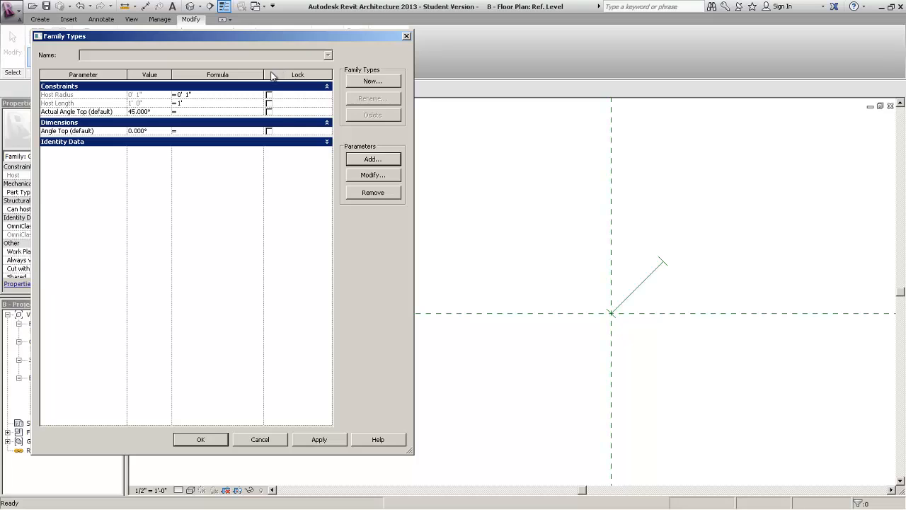
pyautogui.moveTo(265, 74); pyautogui.dragTo(318, 85)
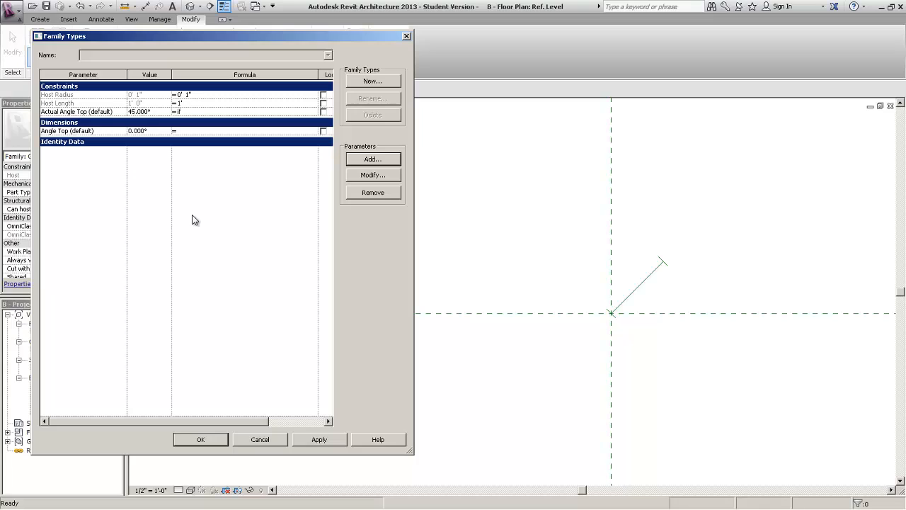
pyautogui.write('1=1,Angle Top+ 180,0)')
pyautogui.click(192, 219)
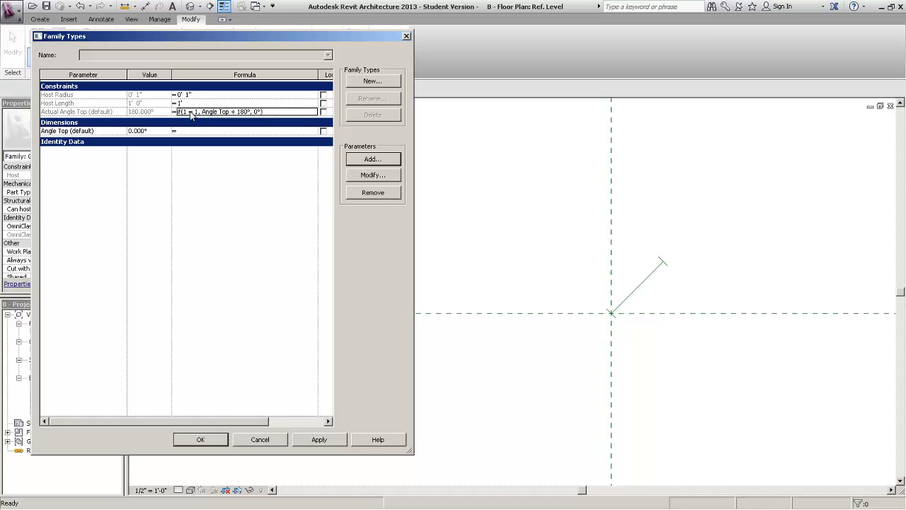
pyautogui.click(148, 113)
pyautogui.click(151, 115)
pyautogui.click(312, 440)
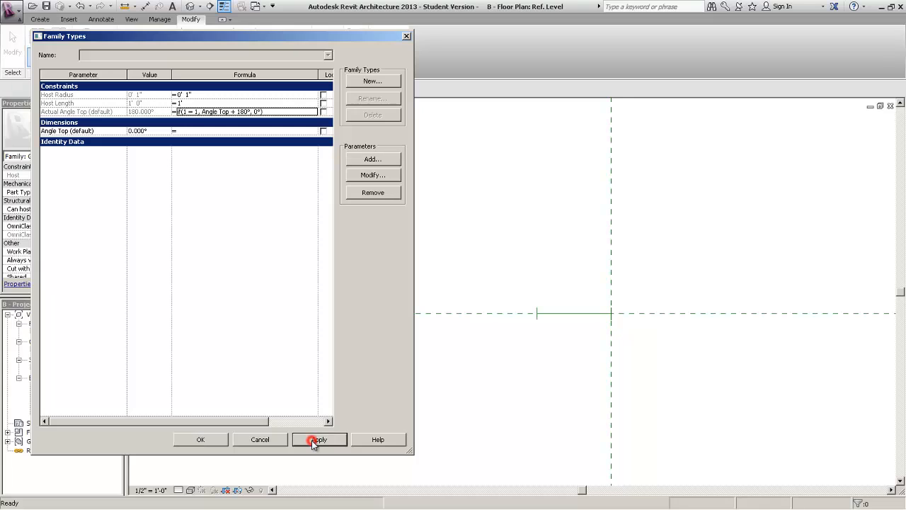
pyautogui.click(83, 131)
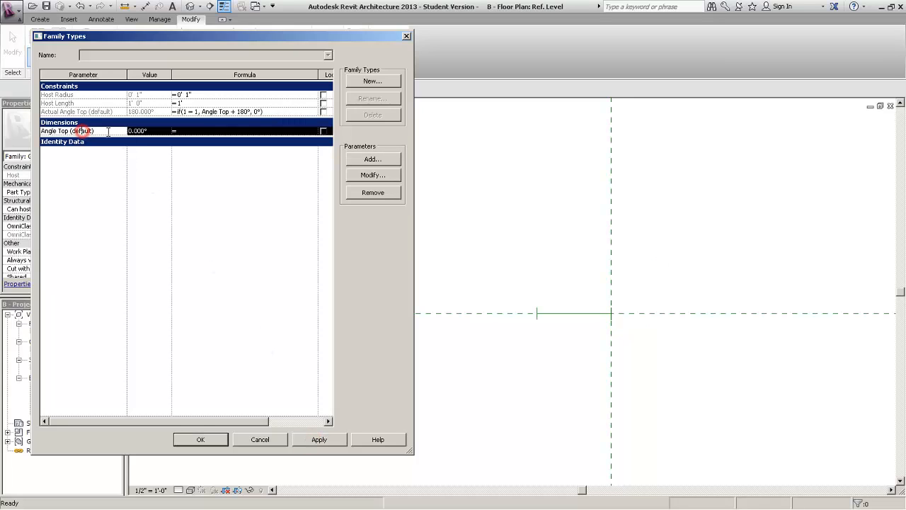
pyautogui.click(108, 131)
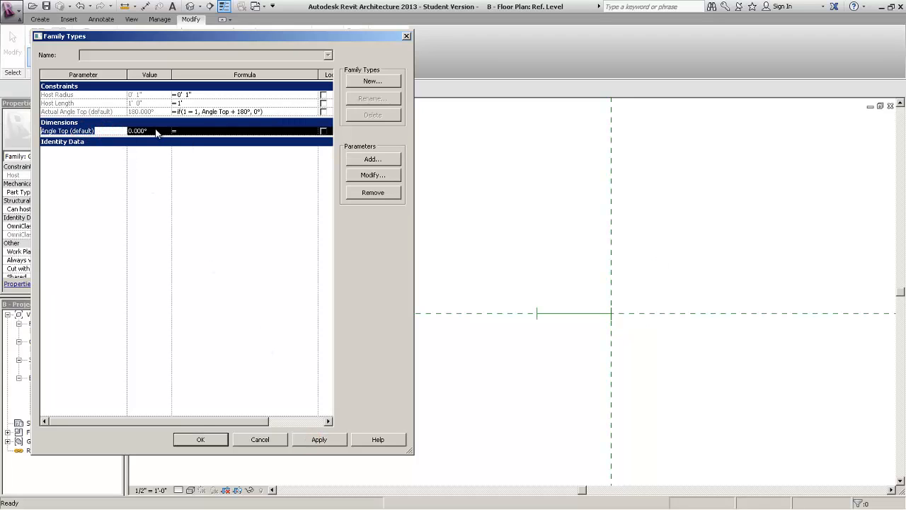
pyautogui.click(348, 279)
pyautogui.click(299, 297)
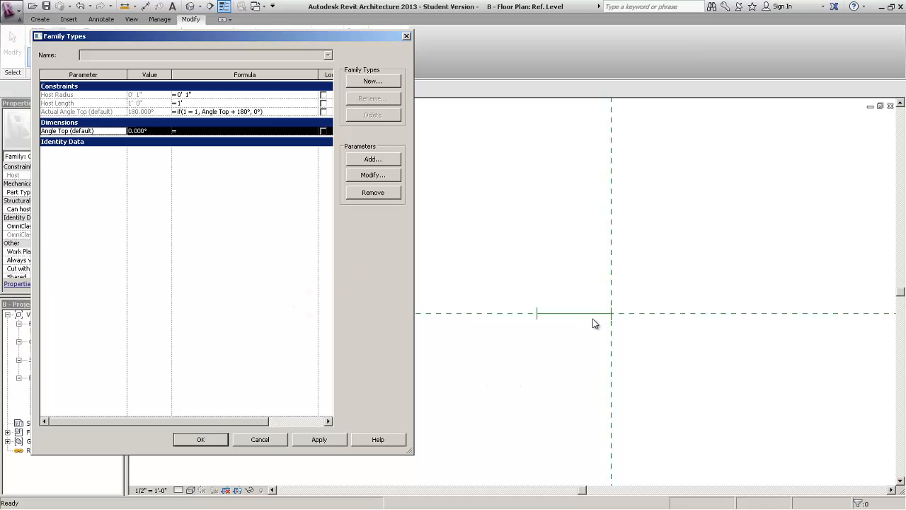
pyautogui.click(612, 313)
pyautogui.click(613, 314)
pyautogui.click(204, 181)
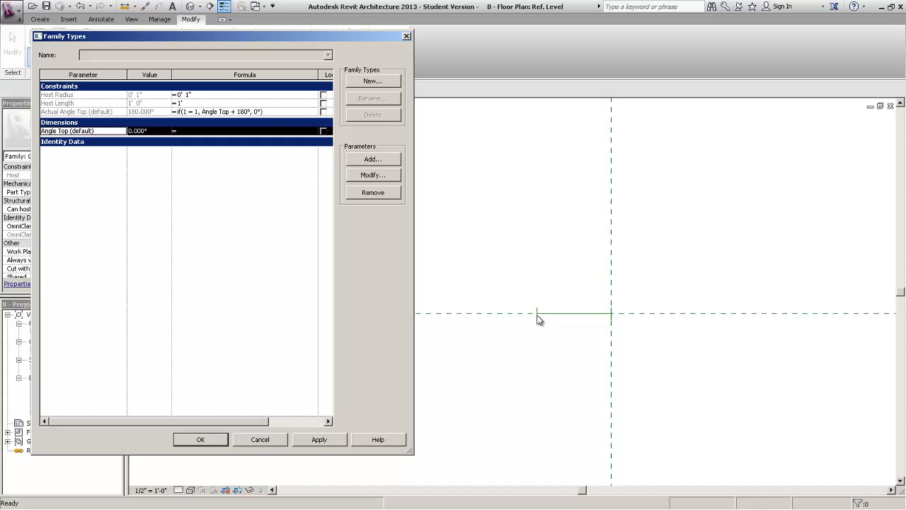
pyautogui.click(257, 300)
# Flex the reference line by applying Angle Top values of 45° and 90° in turn.
pyautogui.click(165, 130)
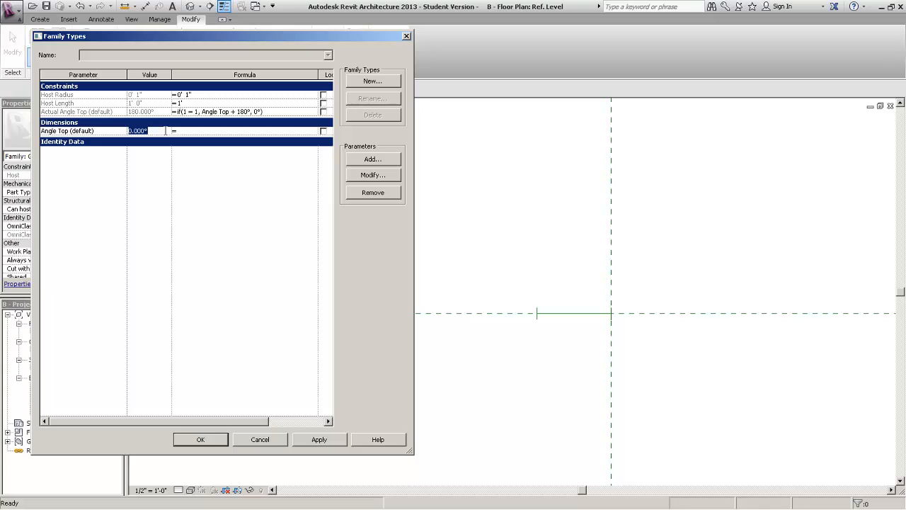
pyautogui.write('45')
pyautogui.click(201, 188)
pyautogui.click(311, 441)
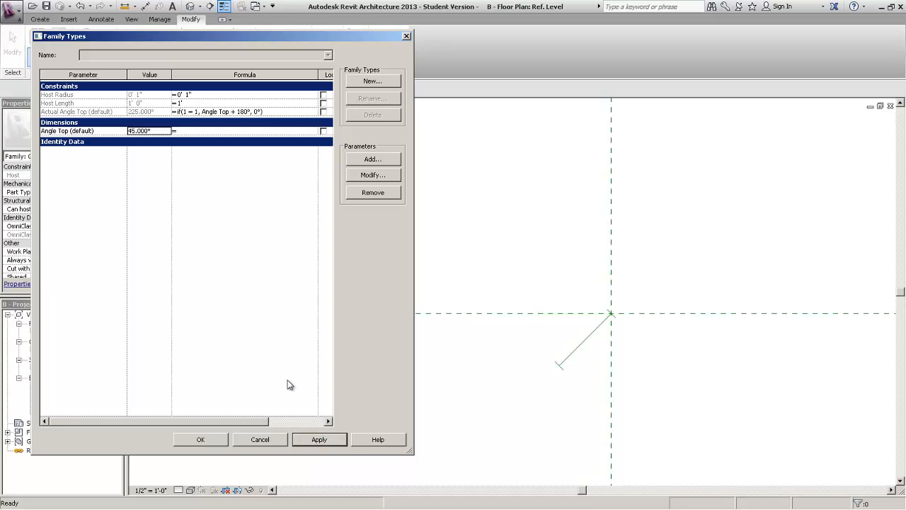
pyautogui.doubleClick(170, 131)
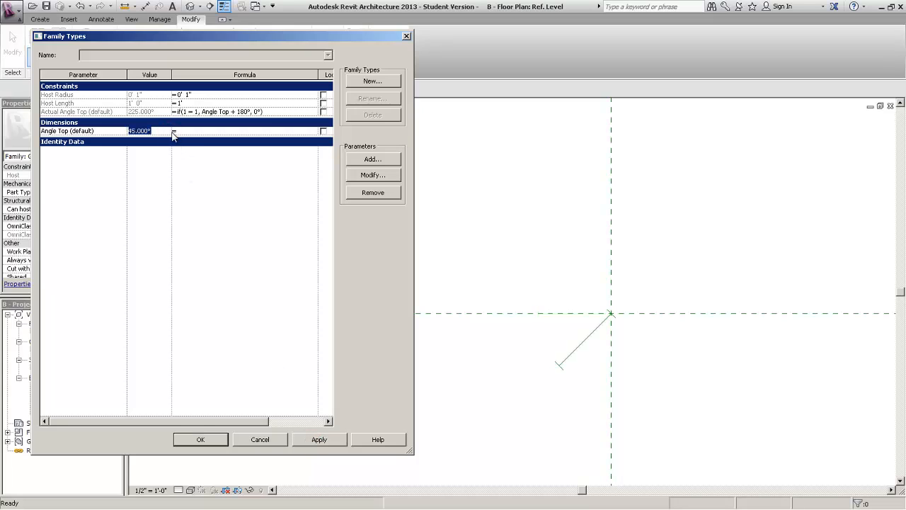
pyautogui.write('90')
pyautogui.click(226, 304)
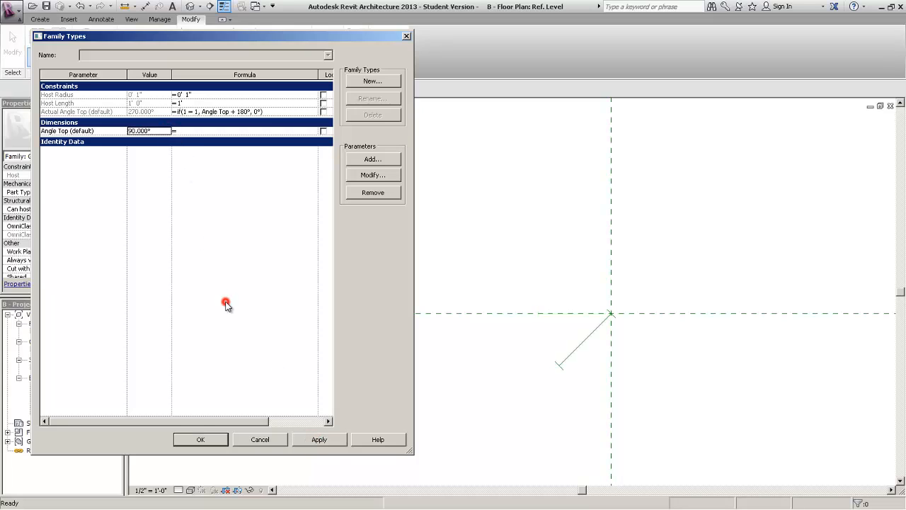
pyautogui.click(320, 439)
# Continue flexing the reference line with Angle Top values of 135° and 180°, applying each.
pyautogui.click(154, 133)
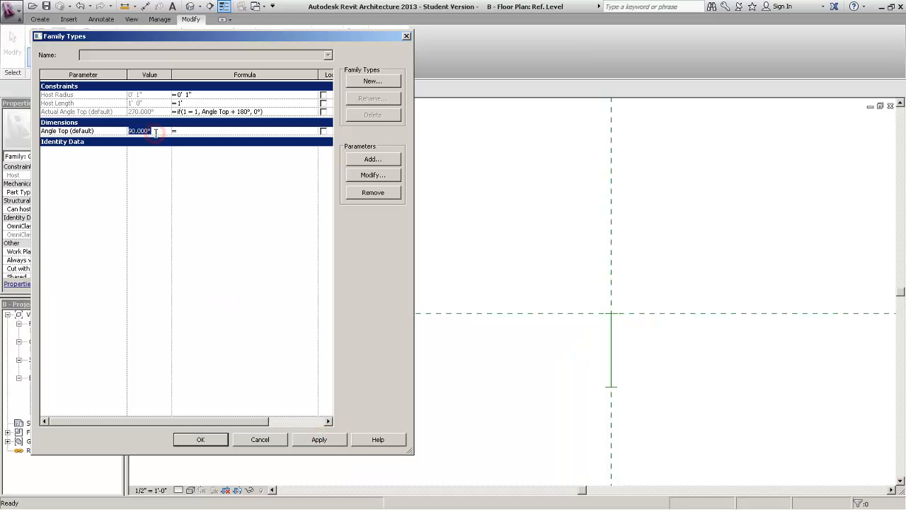
pyautogui.write('135')
pyautogui.click(170, 207)
pyautogui.click(320, 439)
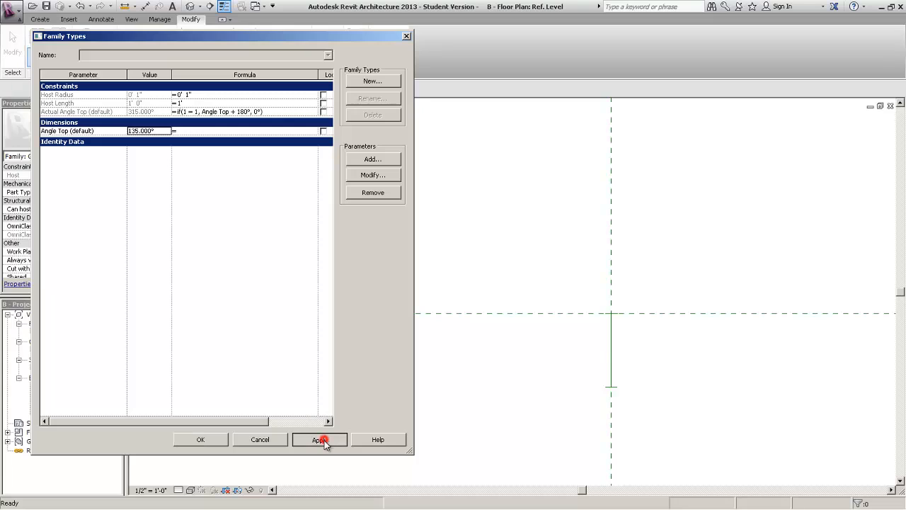
pyautogui.click(154, 131)
pyautogui.write('180')
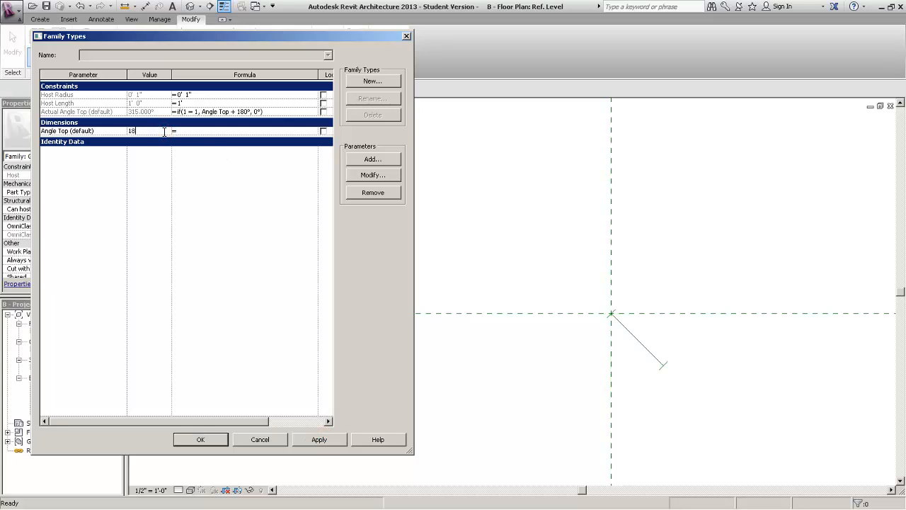
pyautogui.click(199, 218)
pyautogui.click(317, 437)
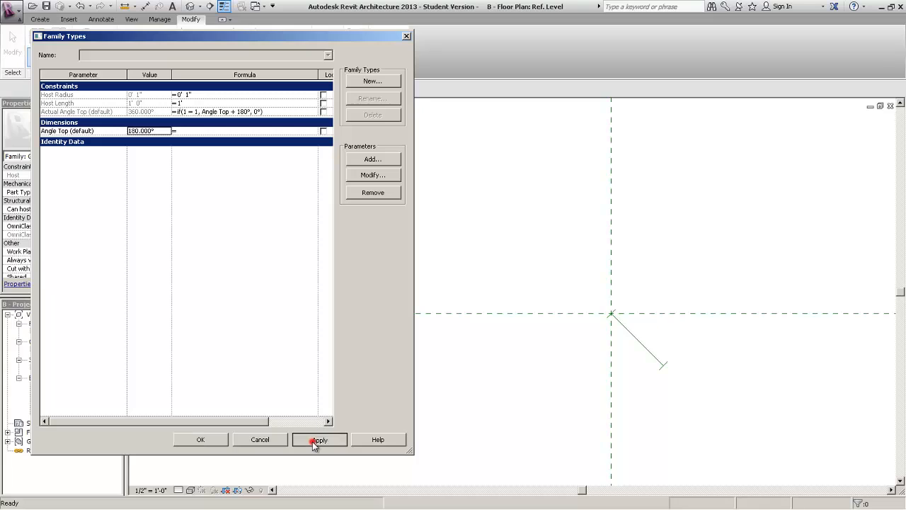
# Apply Angle Top values of 215° and 270° in turn to test the formula-driven rotation.
pyautogui.click(148, 130)
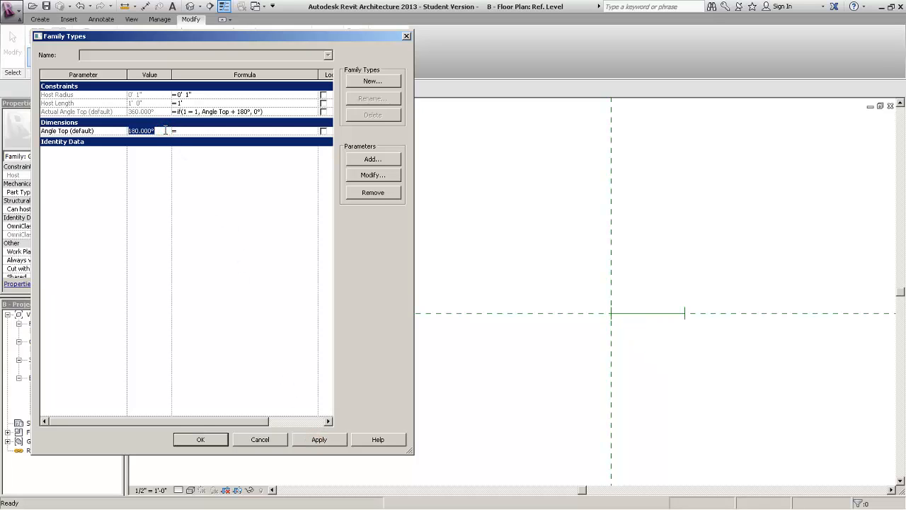
pyautogui.write('215')
pyautogui.click(161, 216)
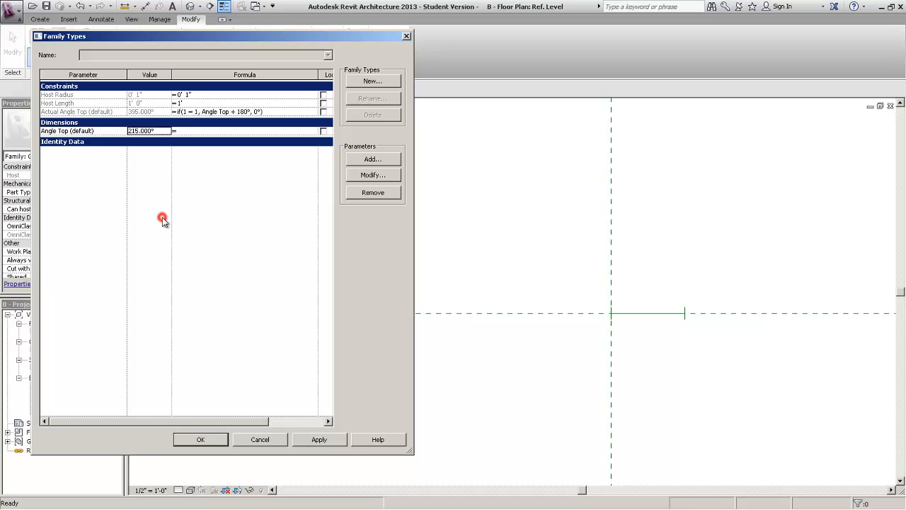
pyautogui.click(332, 439)
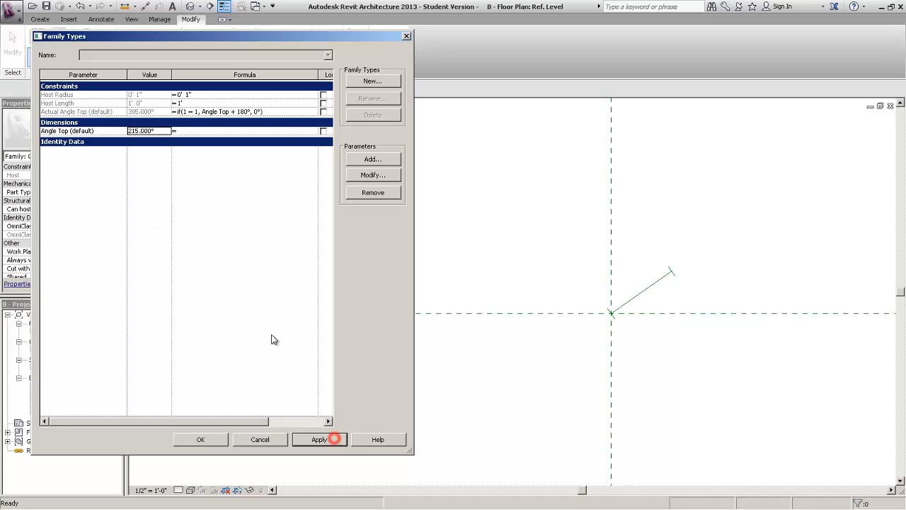
pyautogui.click(161, 134)
pyautogui.write('270')
pyautogui.click(170, 224)
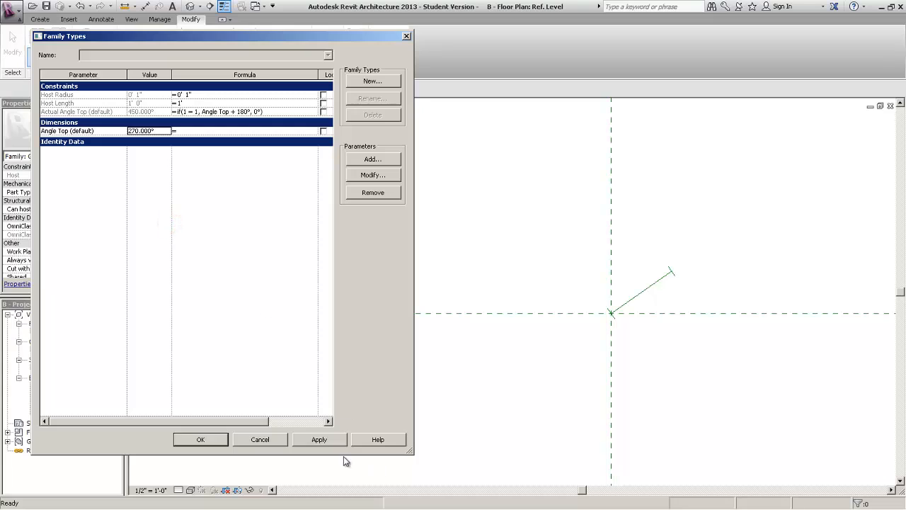
pyautogui.click(319, 439)
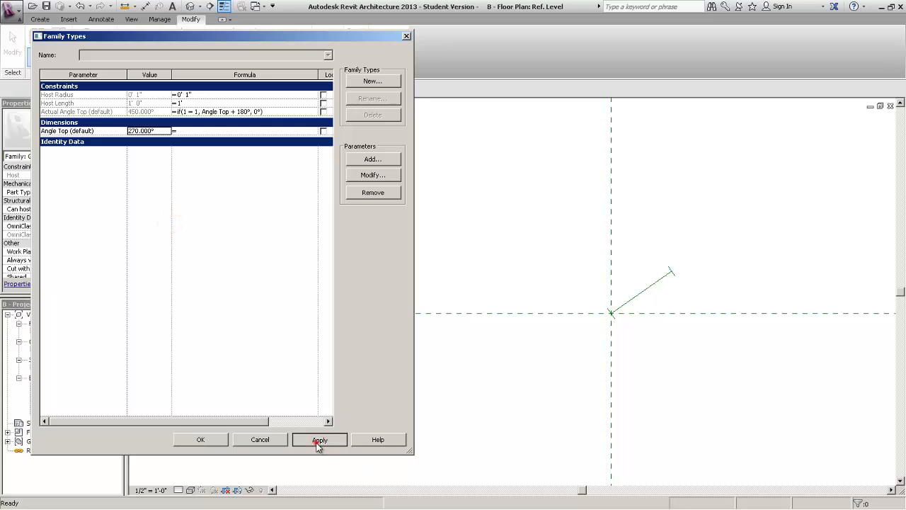
# Set Angle Top to 315° and apply it to the reference line.
pyautogui.click(165, 130)
pyautogui.write('3')
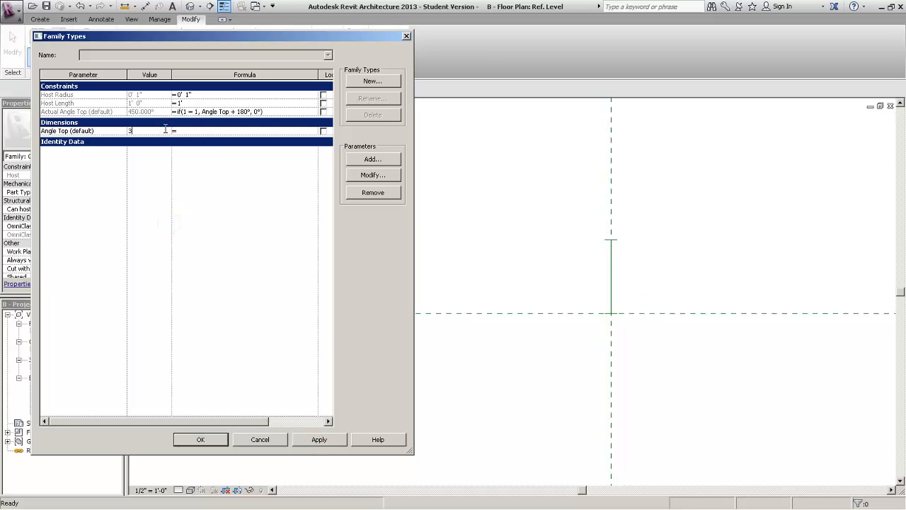
pyautogui.write('15')
pyautogui.click(188, 266)
pyautogui.click(319, 440)
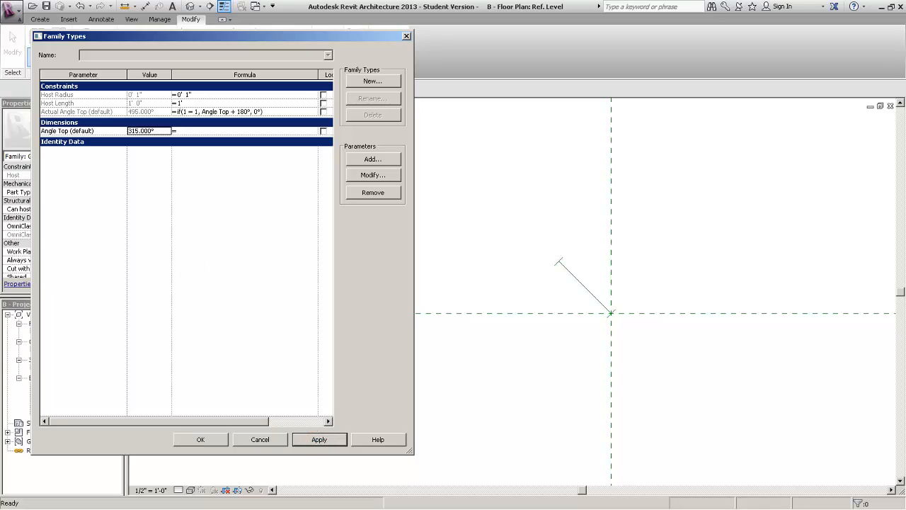
# Try to apply an Angle Top value of 360°, keeping the constraints by cancelling the error.
pyautogui.doubleClick(167, 135)
pyautogui.write('36')
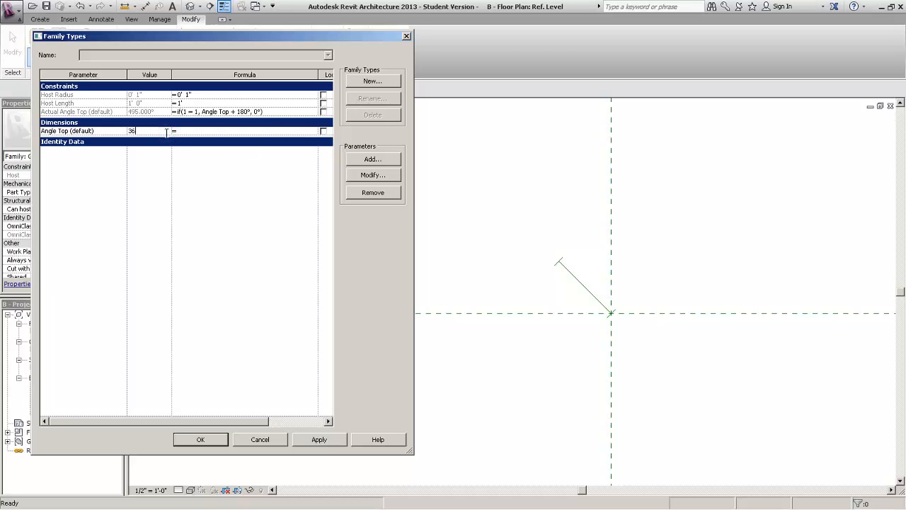
pyautogui.write('0')
pyautogui.click(199, 225)
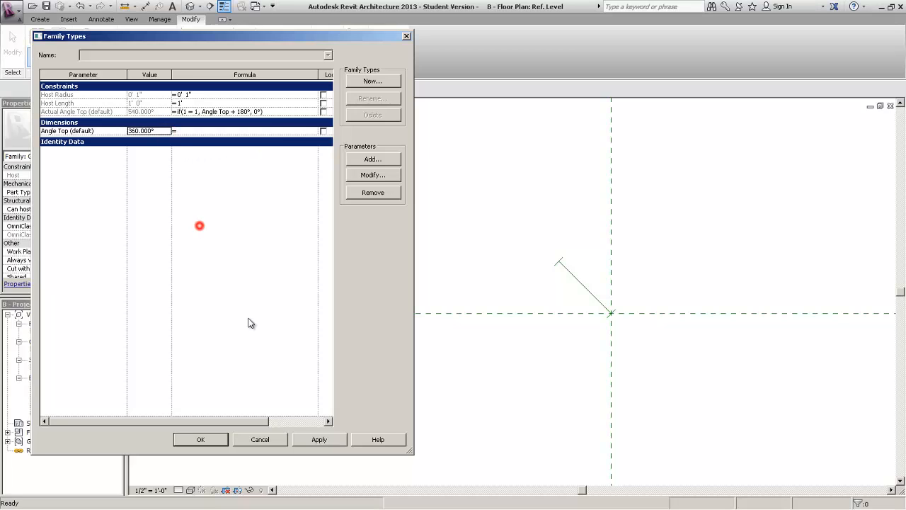
pyautogui.click(298, 440)
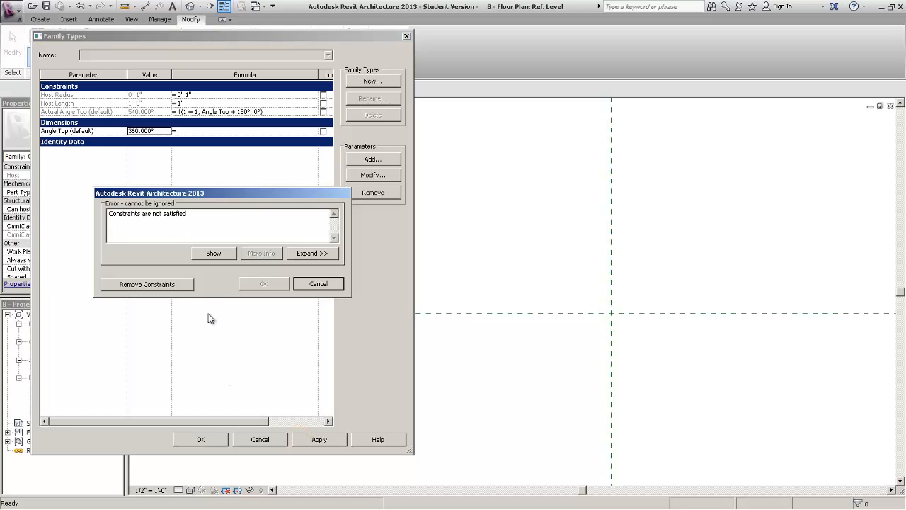
pyautogui.click(142, 255)
pyautogui.click(322, 284)
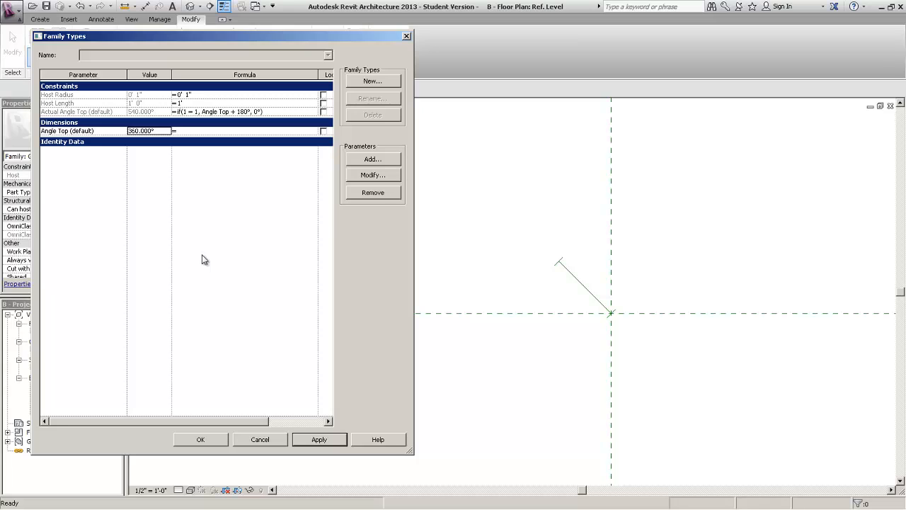
pyautogui.click(73, 134)
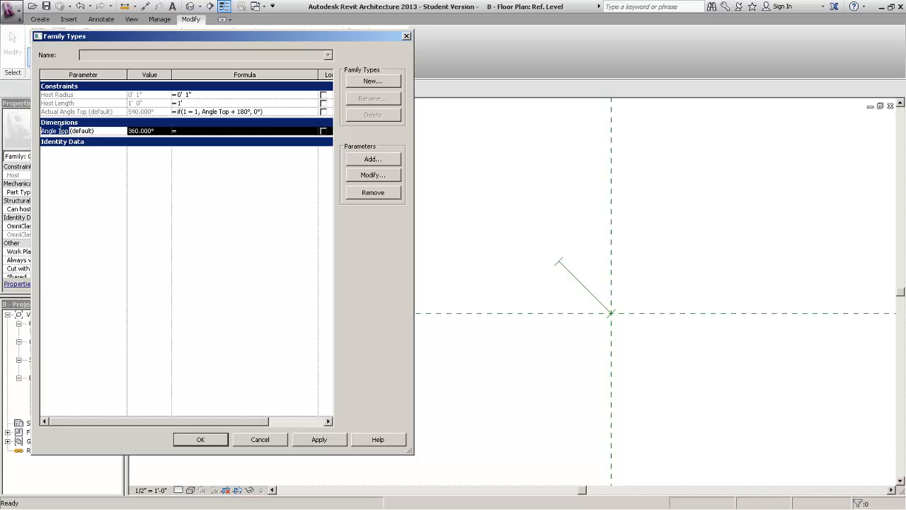
pyautogui.moveTo(90, 113); pyautogui.dragTo(10, 97)
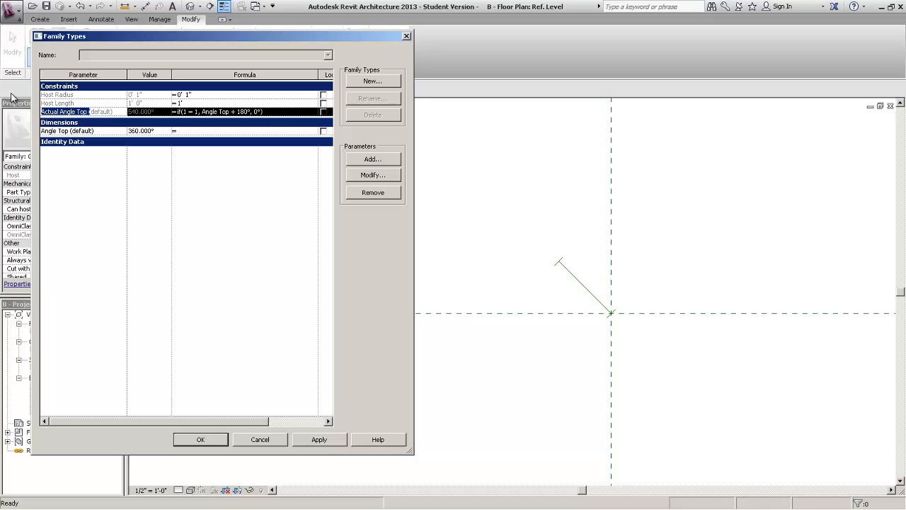
pyautogui.click(87, 112)
pyautogui.moveTo(87, 112); pyautogui.dragTo(4, 96)
pyautogui.click(149, 114)
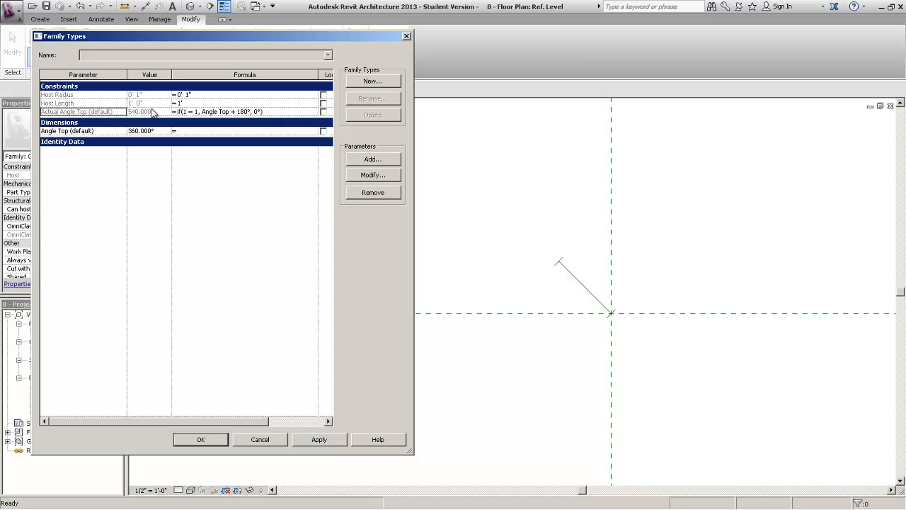
# Set Angle Top to 0° and apply it to the reference line.
pyautogui.click(161, 132)
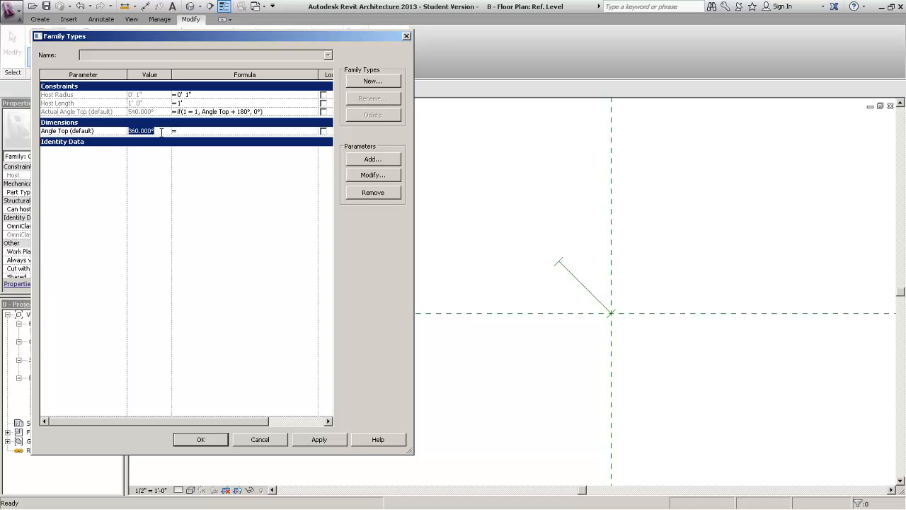
pyautogui.write('0')
pyautogui.click(165, 157)
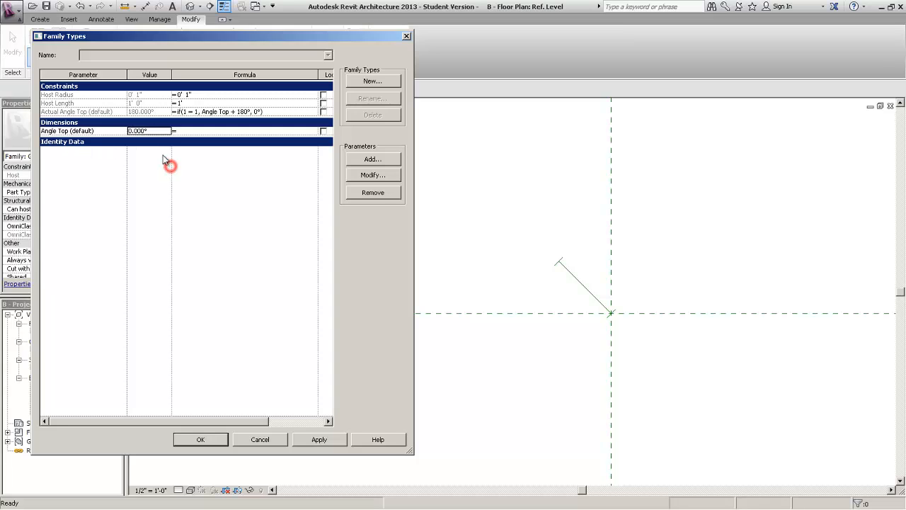
pyautogui.click(134, 112)
pyautogui.click(328, 442)
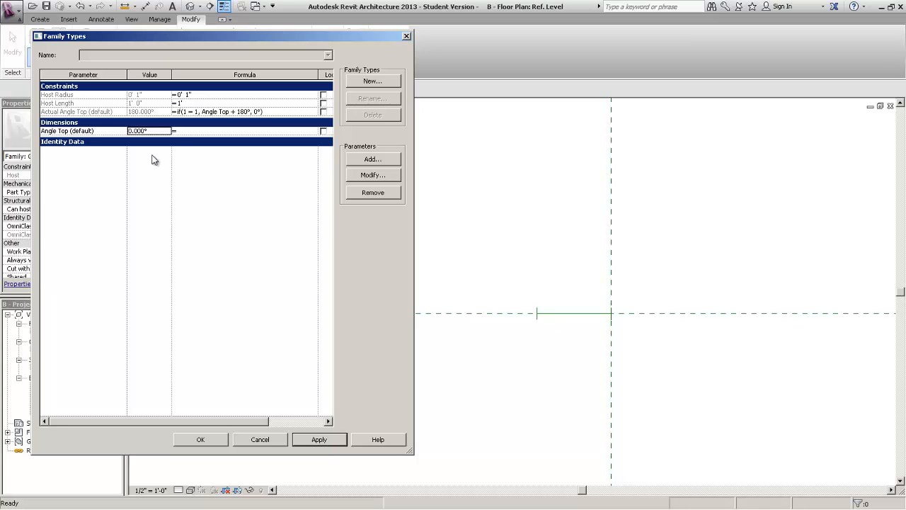
# Try to apply an Angle Top value of 360° from the 0° position, cancelling the constraint error.
pyautogui.click(164, 131)
pyautogui.write('360')
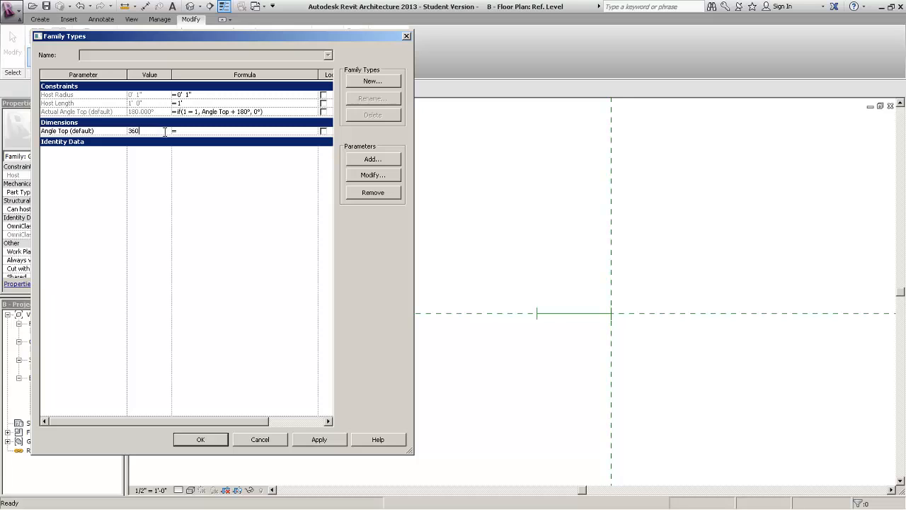
pyautogui.click(174, 218)
pyautogui.click(304, 439)
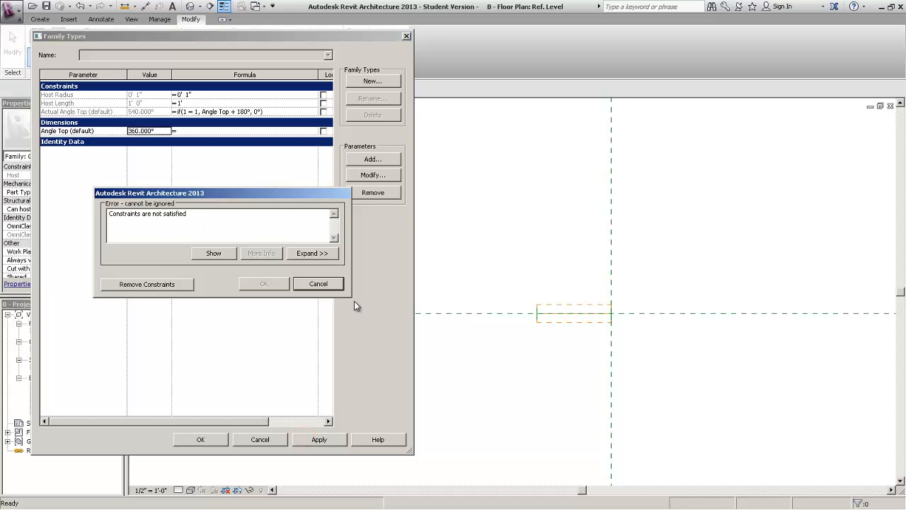
pyautogui.click(332, 284)
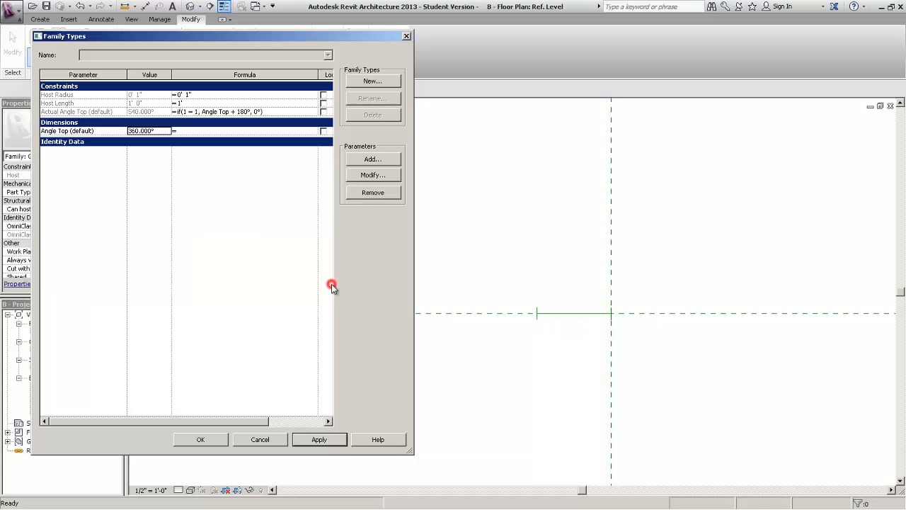
# Try to apply an Angle Top value of 720°, cancelling the error without removing the constraints.
pyautogui.doubleClick(163, 132)
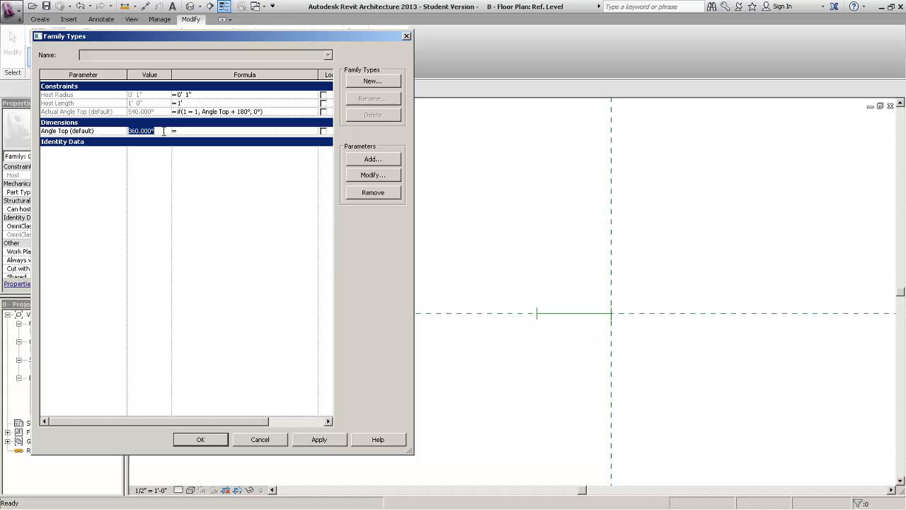
pyautogui.write('720')
pyautogui.click(172, 167)
pyautogui.click(320, 439)
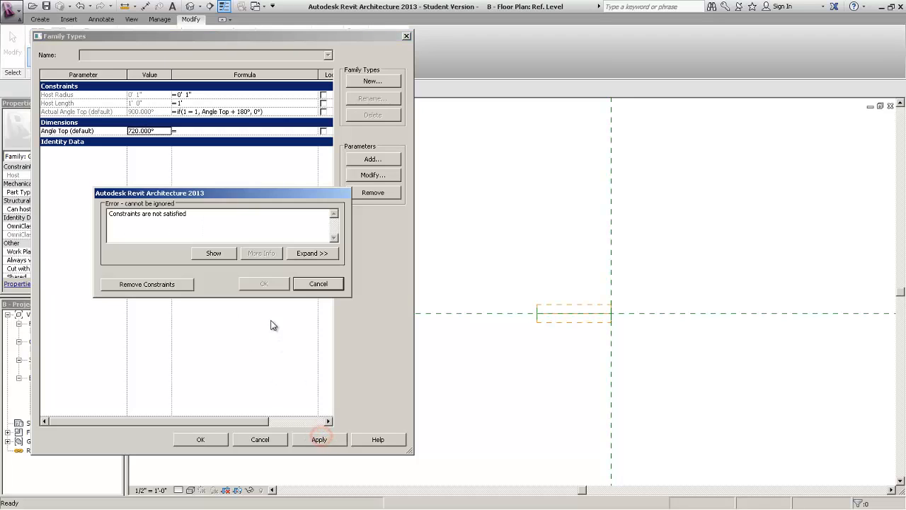
pyautogui.click(319, 284)
# Try to apply an Angle Top value of 1080°, cancelling the error without removing the constraints.
pyautogui.doubleClick(167, 129)
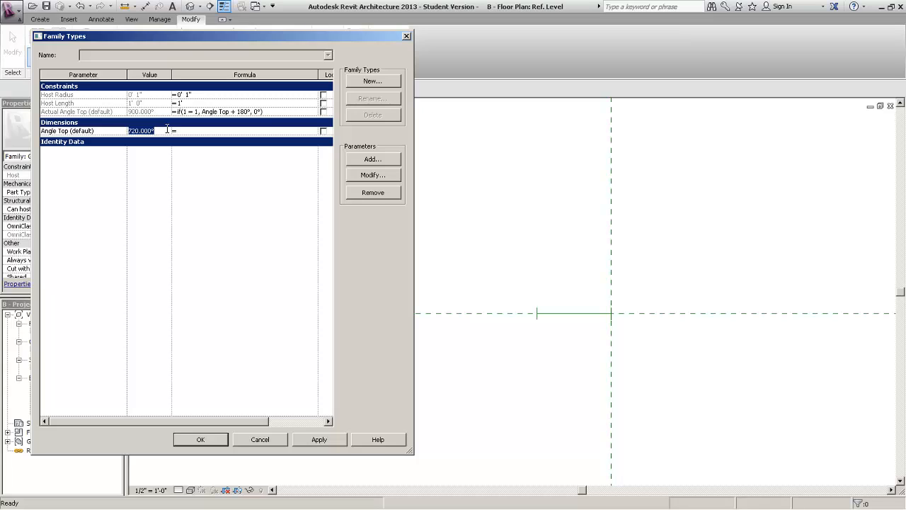
pyautogui.write('1080')
pyautogui.click(194, 204)
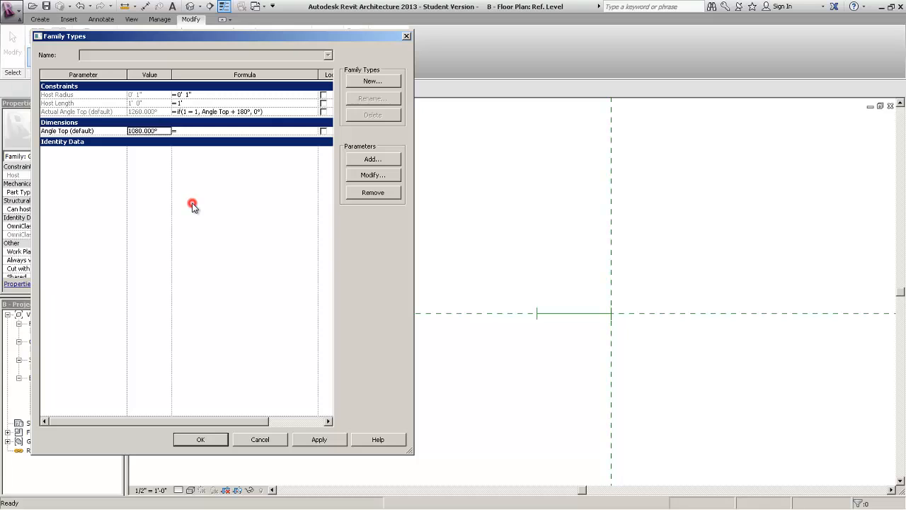
pyautogui.click(304, 437)
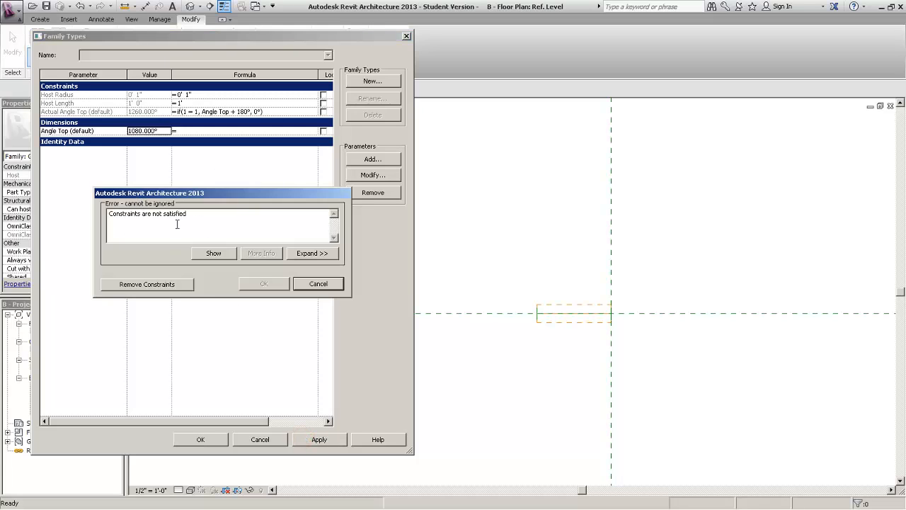
pyautogui.click(326, 285)
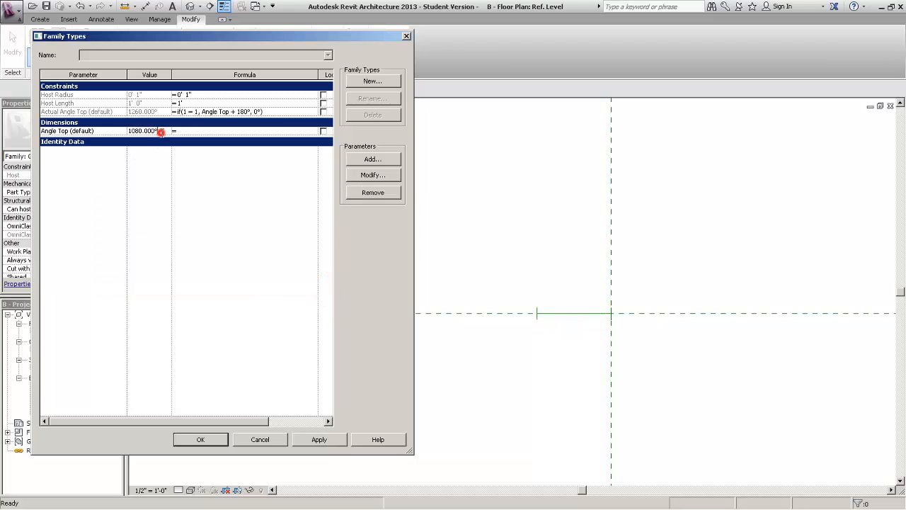
# Reset Angle Top to 0° and apply it.
pyautogui.doubleClick(161, 131)
pyautogui.write('0')
pyautogui.click(177, 198)
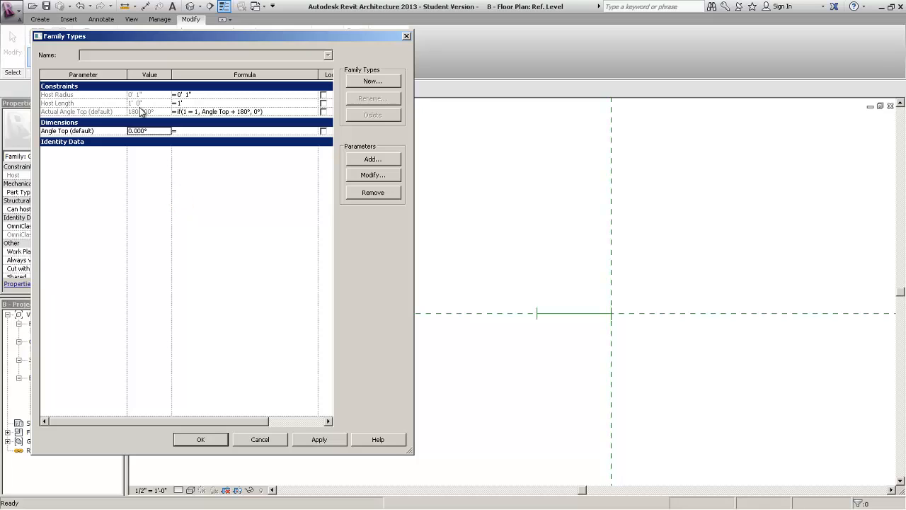
pyautogui.click(132, 112)
pyautogui.click(316, 437)
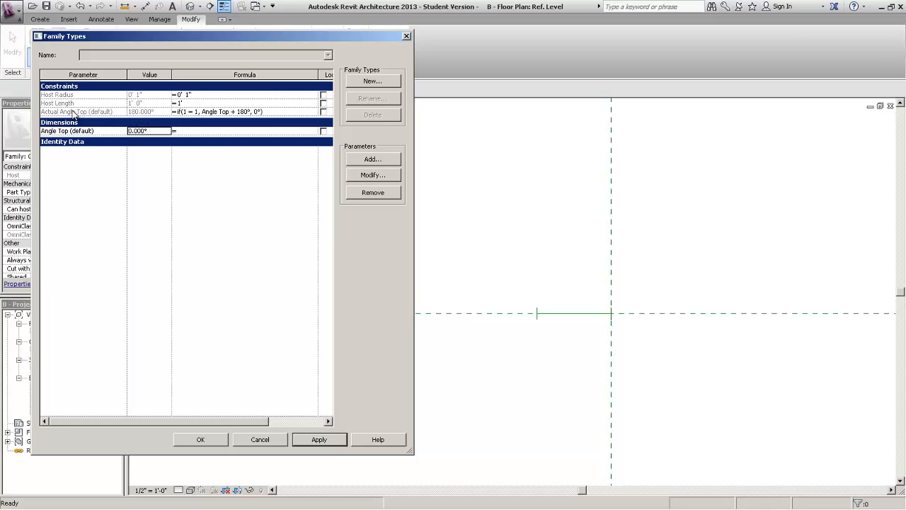
# Set Angle Top to 45°, apply it to the reference line, and accept the family type settings.
pyautogui.click(158, 133)
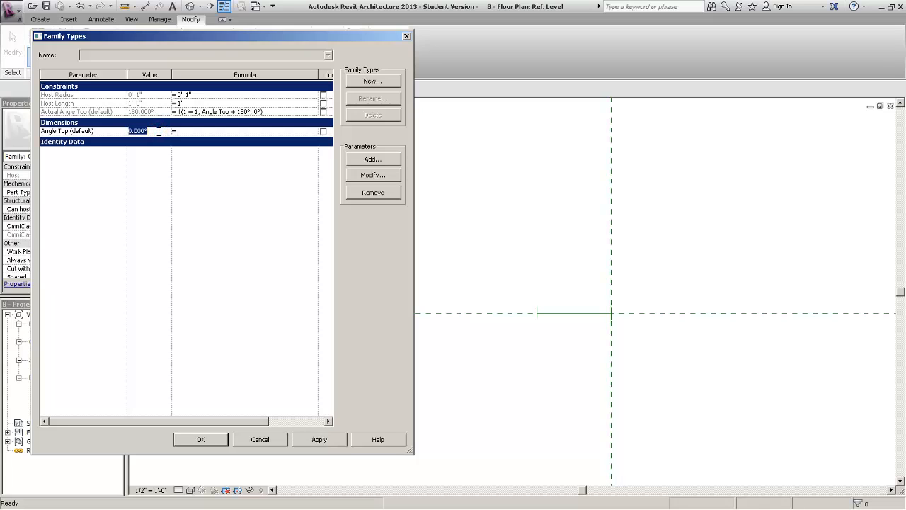
pyautogui.click(162, 238)
pyautogui.click(136, 224)
pyautogui.click(165, 133)
pyautogui.write('45')
pyautogui.click(167, 236)
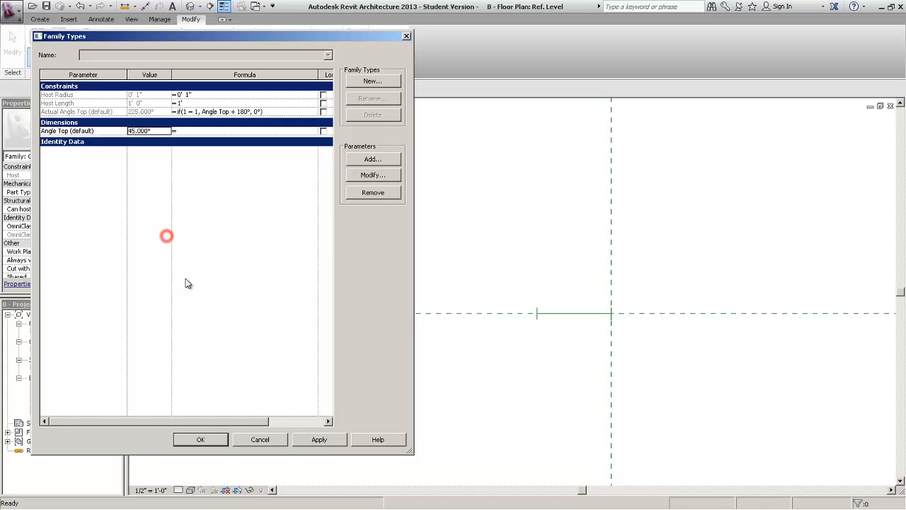
pyautogui.click(320, 441)
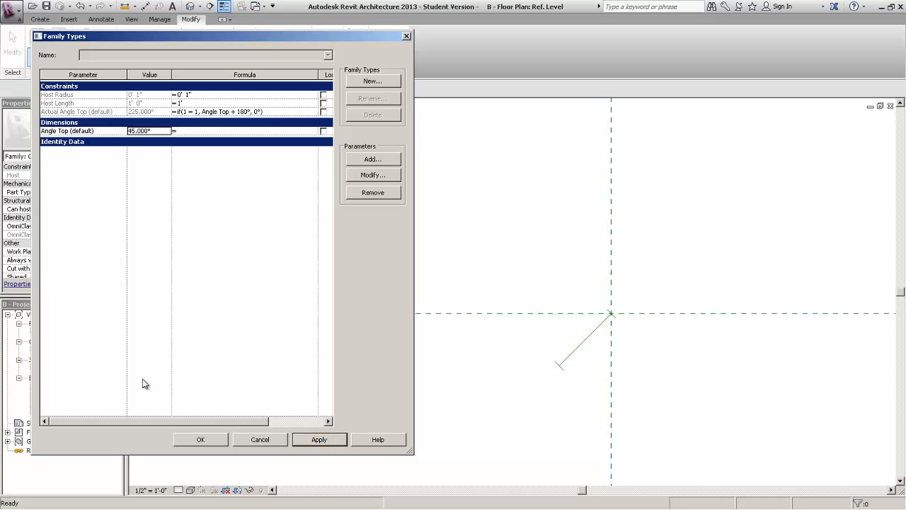
pyautogui.click(201, 440)
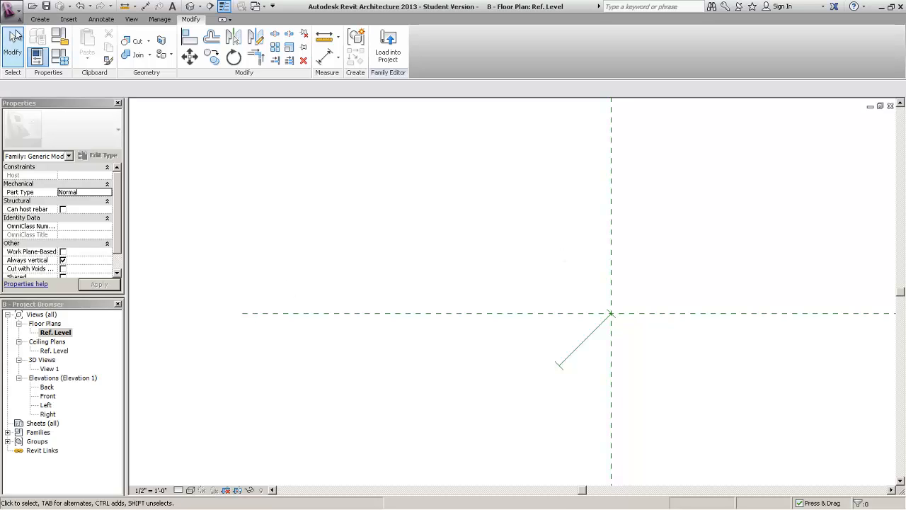
# Start a Sweep, saving the project at the save reminder.
pyautogui.click(36, 24)
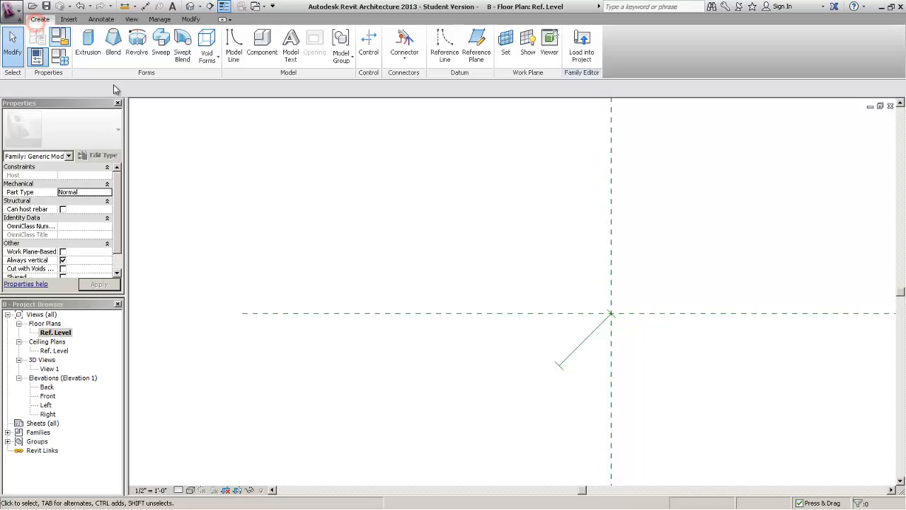
pyautogui.click(160, 45)
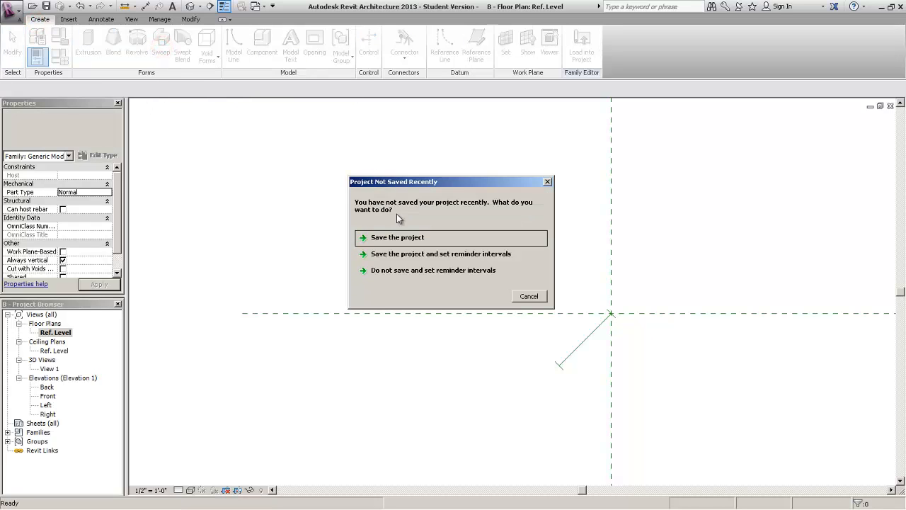
pyautogui.click(404, 237)
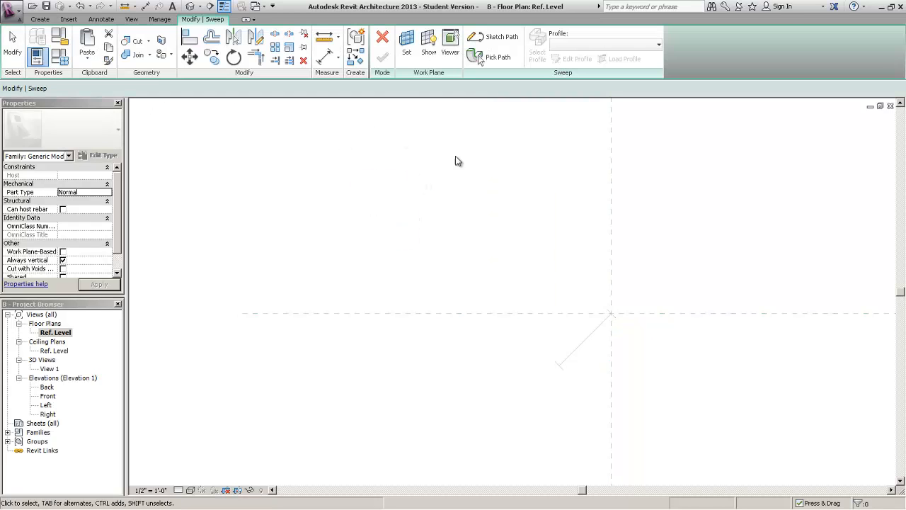
# Sketch the sweep path as a straight line about 5 1/4" long on the angled reference line, inside its ends.
pyautogui.moveTo(613, 344); pyautogui.dragTo(473, 259, button='middle')
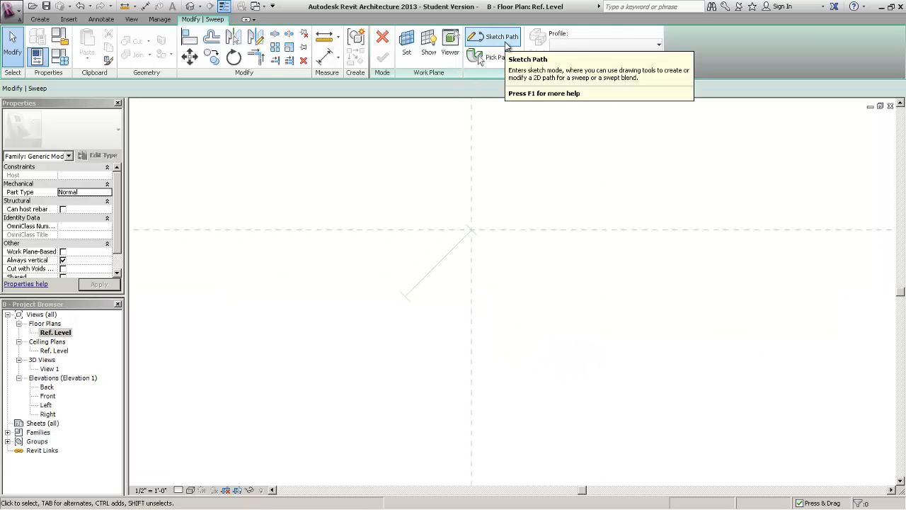
pyautogui.click(506, 41)
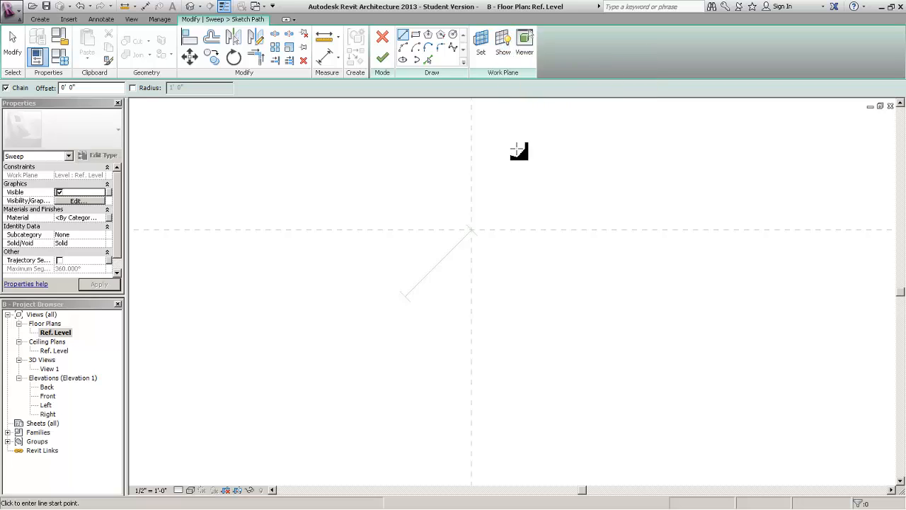
pyautogui.click(458, 247)
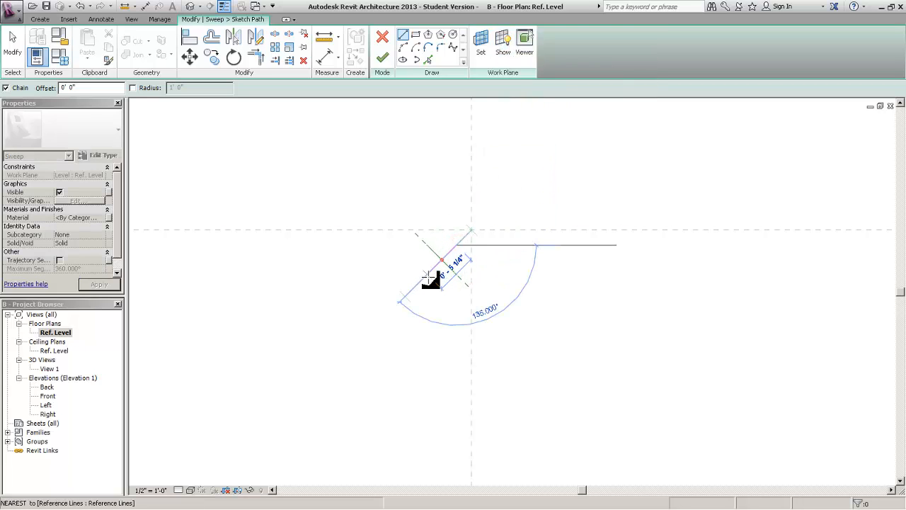
pyautogui.click(430, 276)
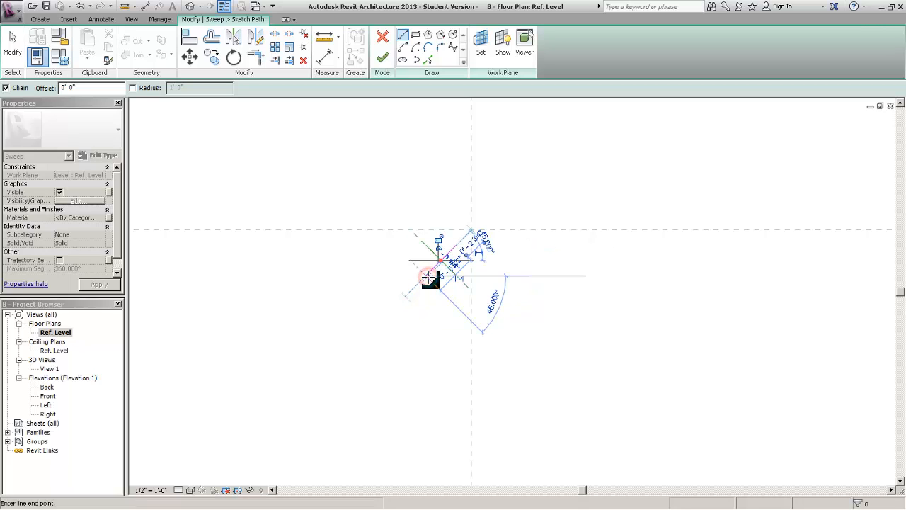
pyautogui.press('Escape')
pyautogui.press('Escape')
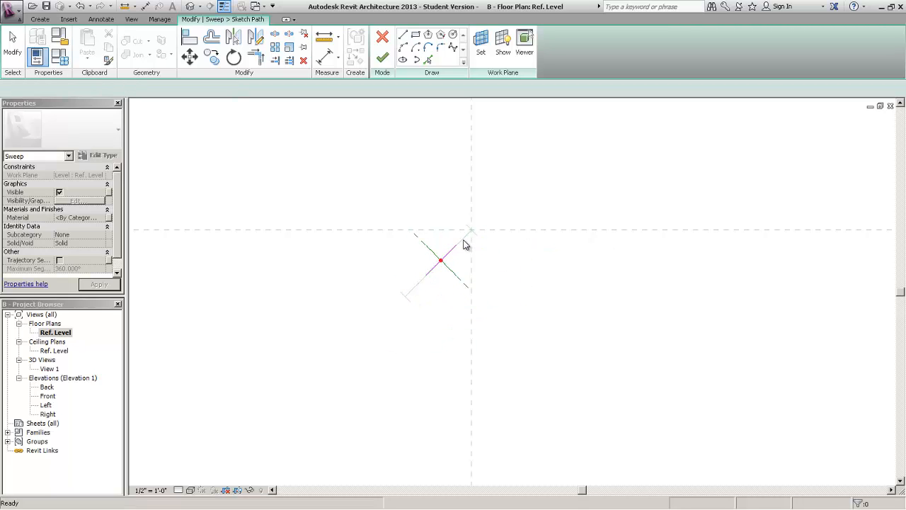
# Align the sweep path line to the angled reference line and lock the alignment.
pyautogui.scroll(2, 464, 243)
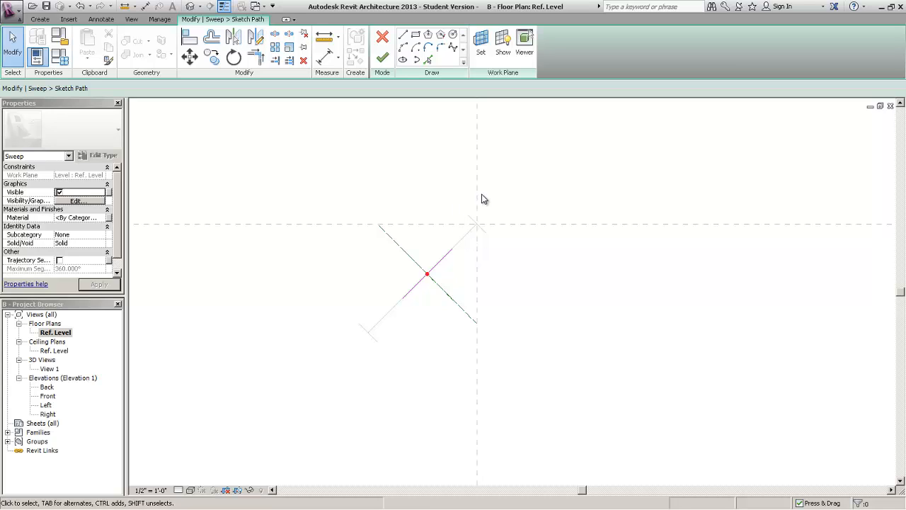
pyautogui.click(190, 42)
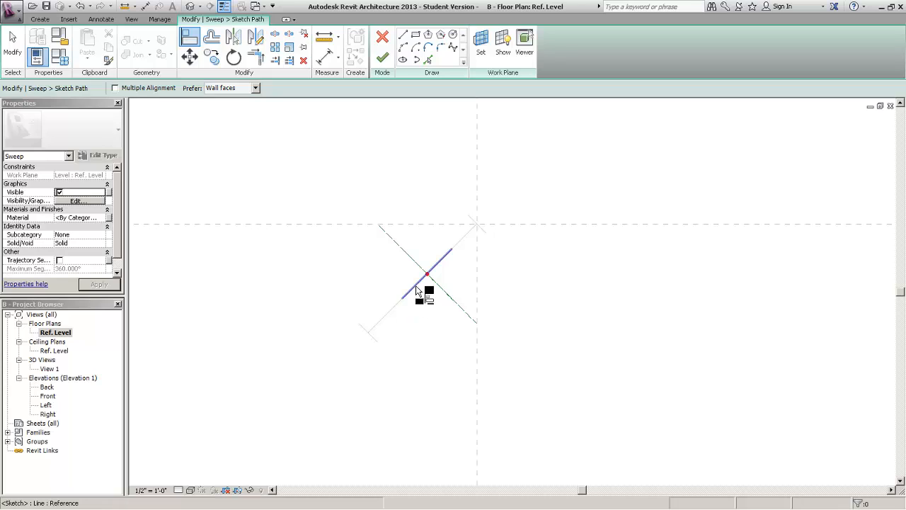
pyautogui.click(387, 312)
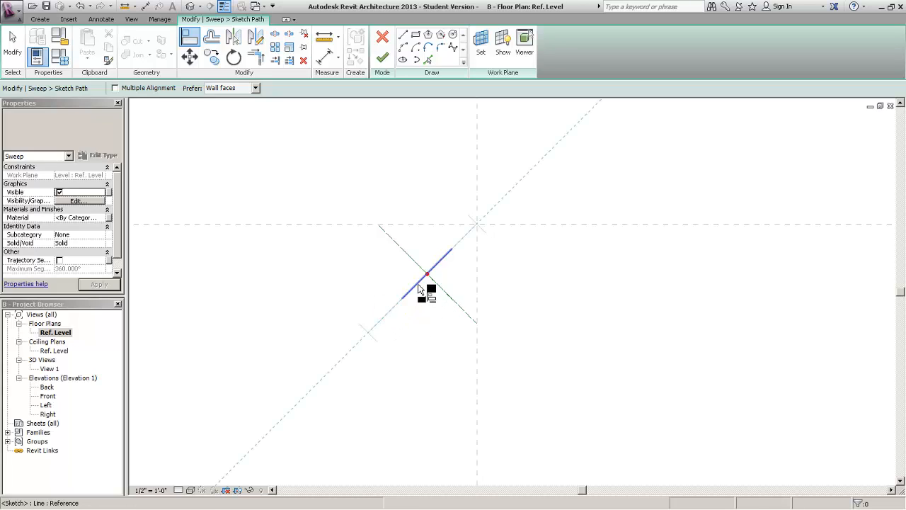
pyautogui.click(419, 289)
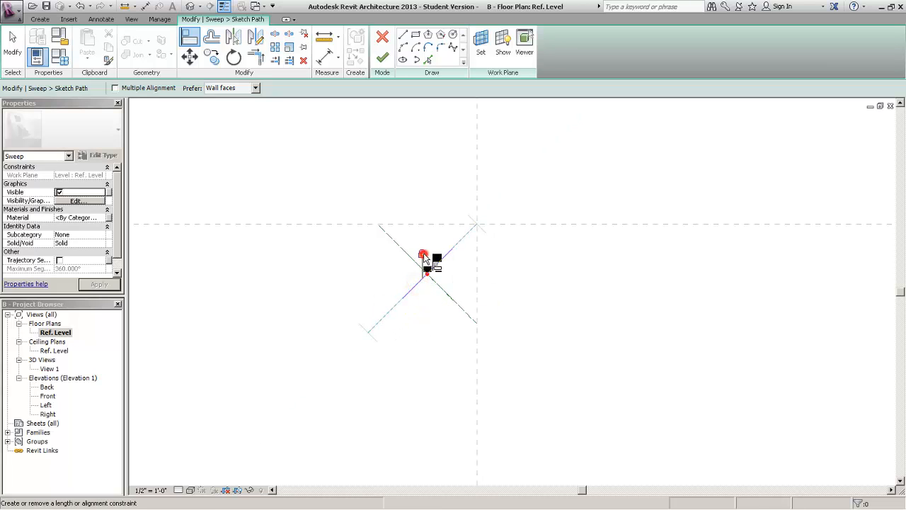
pyautogui.click(422, 254)
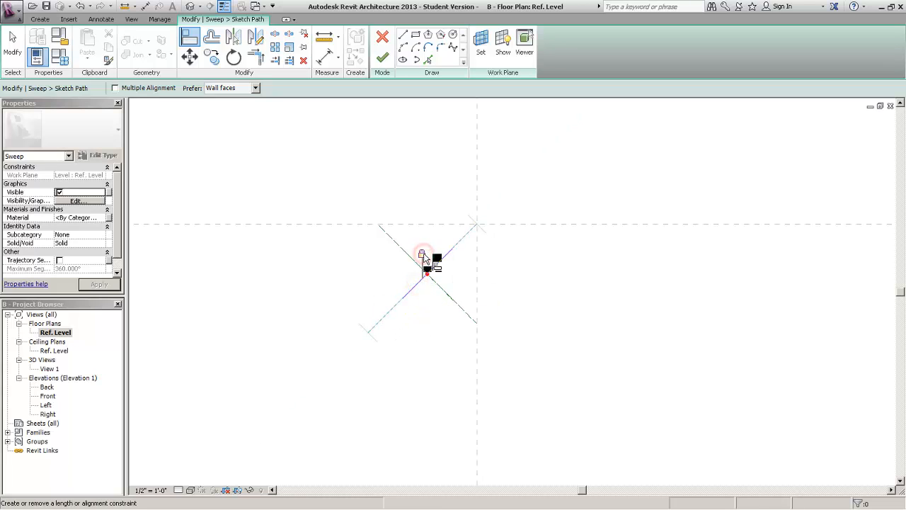
# Align and lock both ends of the sweep path to the end planes of the angled reference line, and finish the path sketch.
pyautogui.click(374, 337)
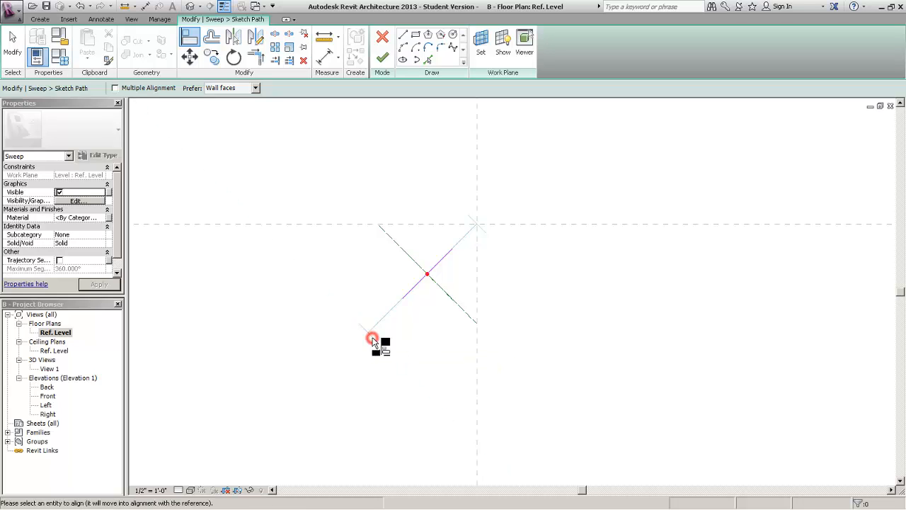
pyautogui.click(403, 303)
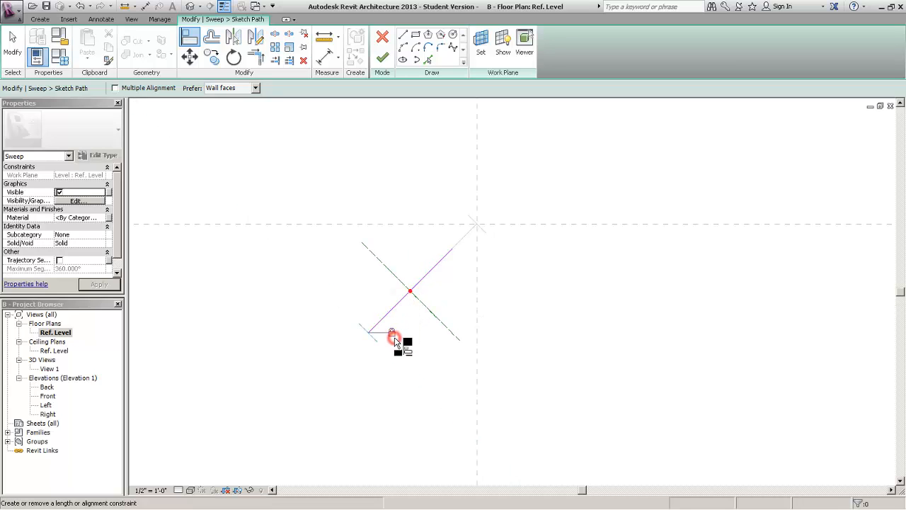
pyautogui.scroll(2, 493, 219)
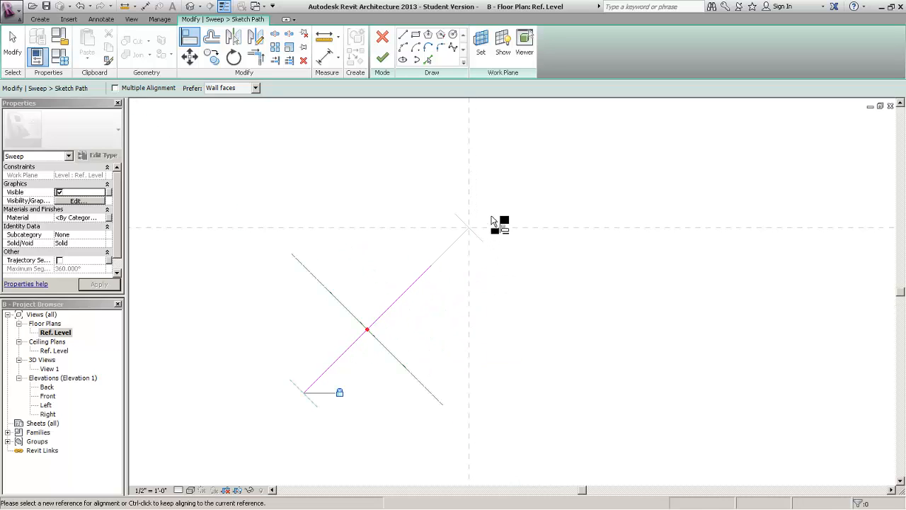
pyautogui.click(478, 240)
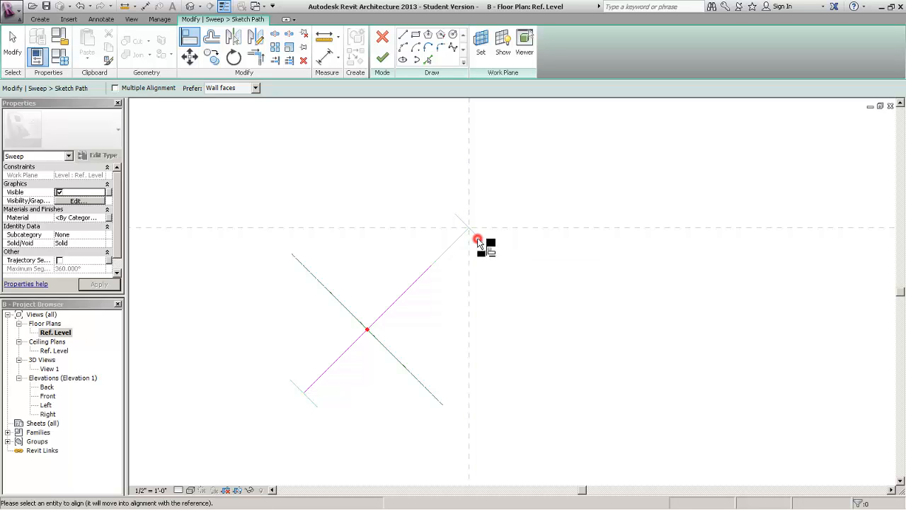
pyautogui.click(434, 267)
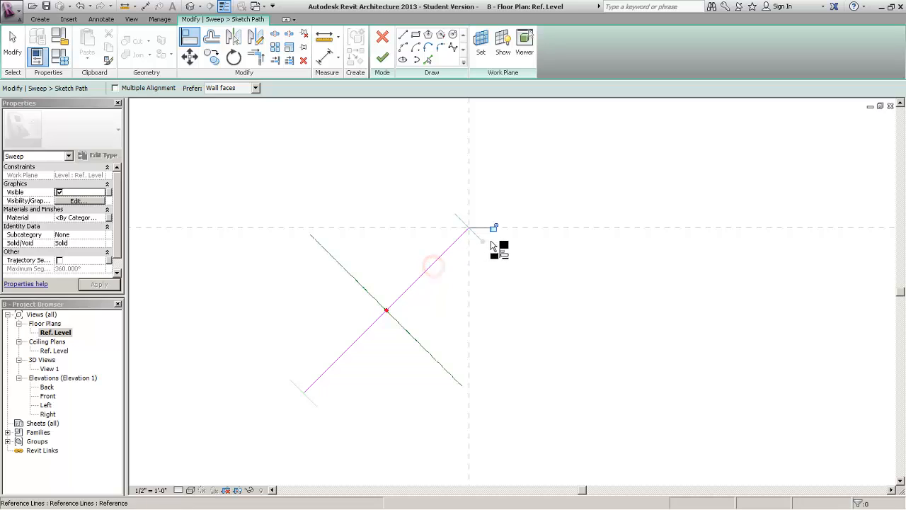
pyautogui.click(494, 227)
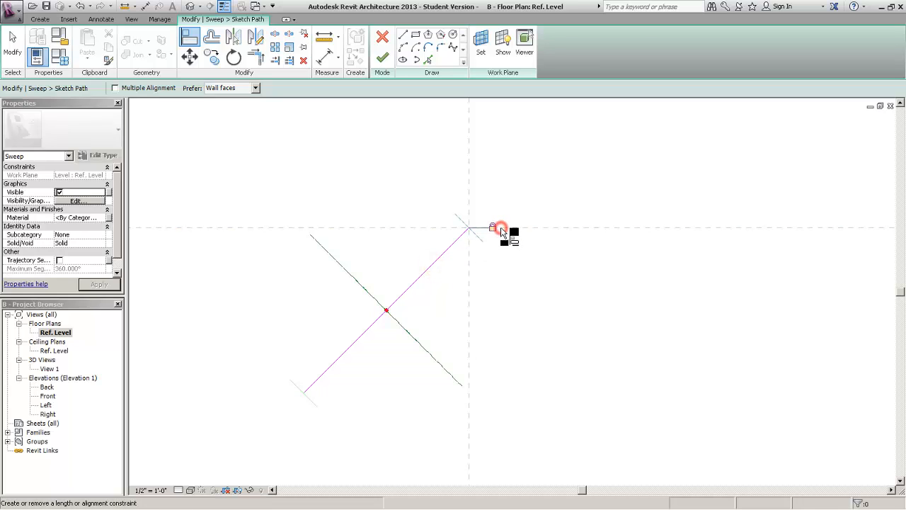
pyautogui.click(384, 58)
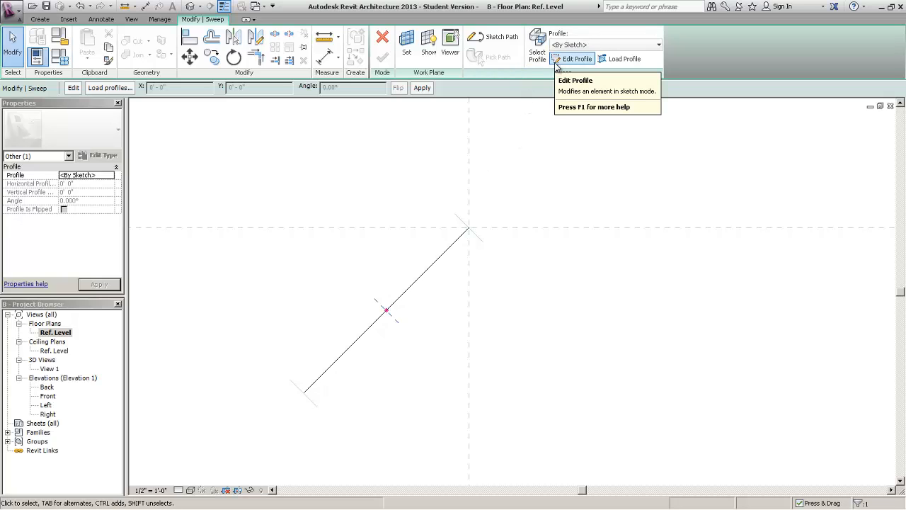
# Edit the sweep profile in 3D View 1 and sketch a circle of about 1 5/16" radius centred on the path's profile plane intersection.
pyautogui.click(573, 58)
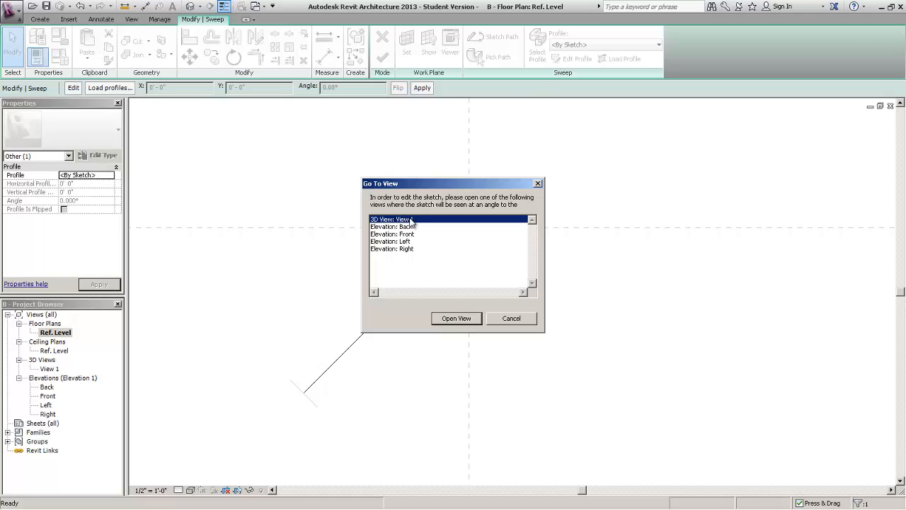
pyautogui.click(441, 320)
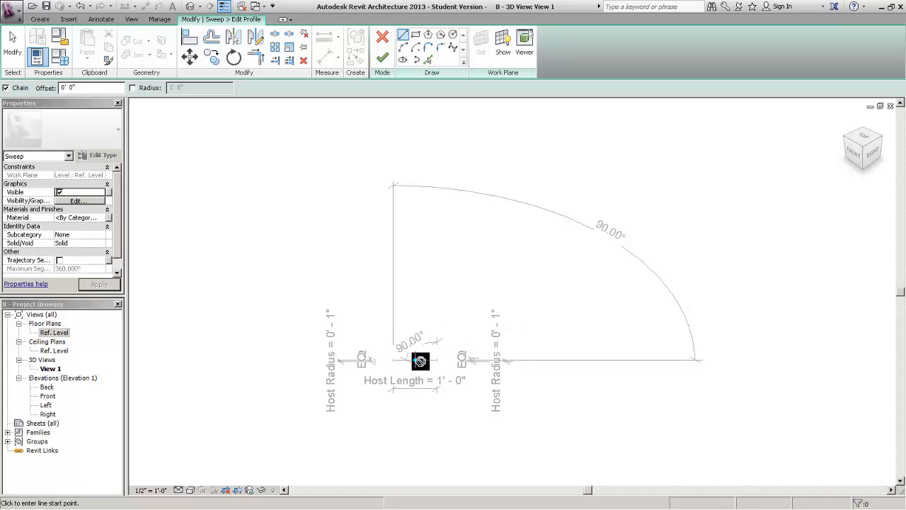
pyautogui.scroll(6, 421, 361)
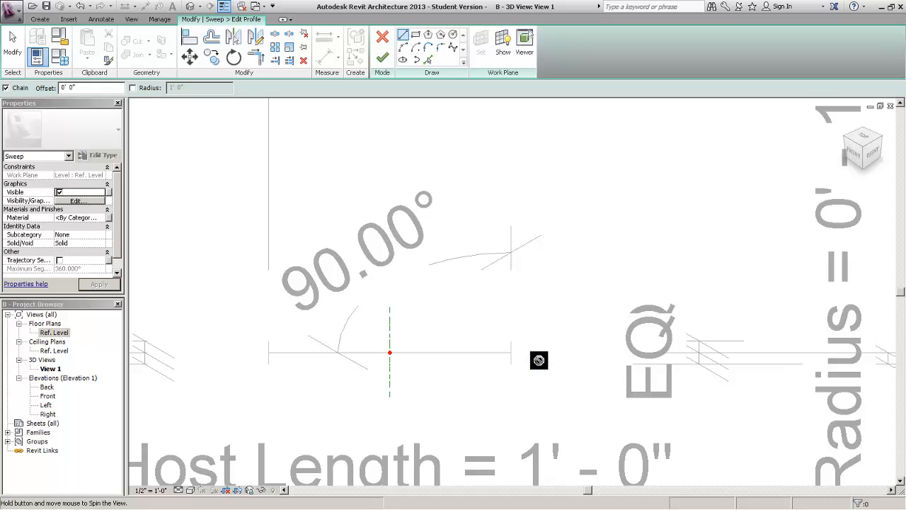
pyautogui.keyDown('shift'); pyautogui.moveTo(539, 360); pyautogui.dragTo(512, 357, button='middle'); pyautogui.keyUp('shift')
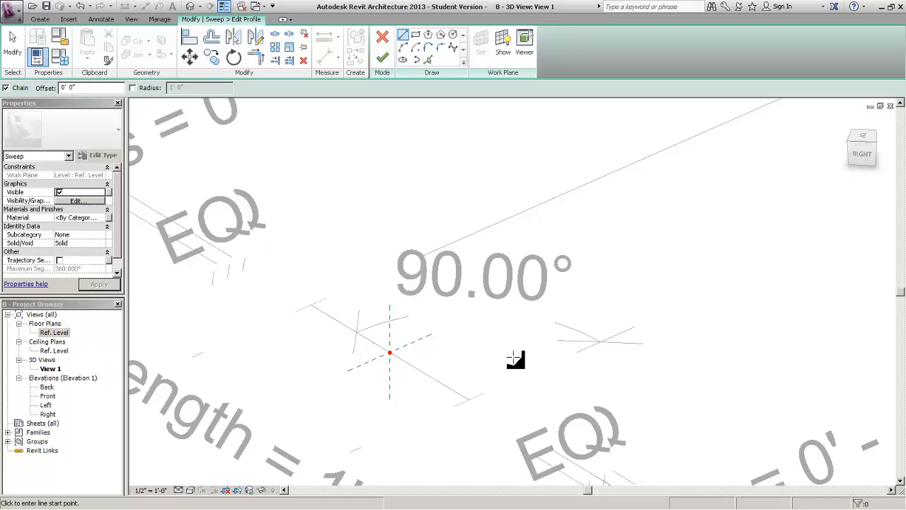
pyautogui.scroll(2, 515, 359)
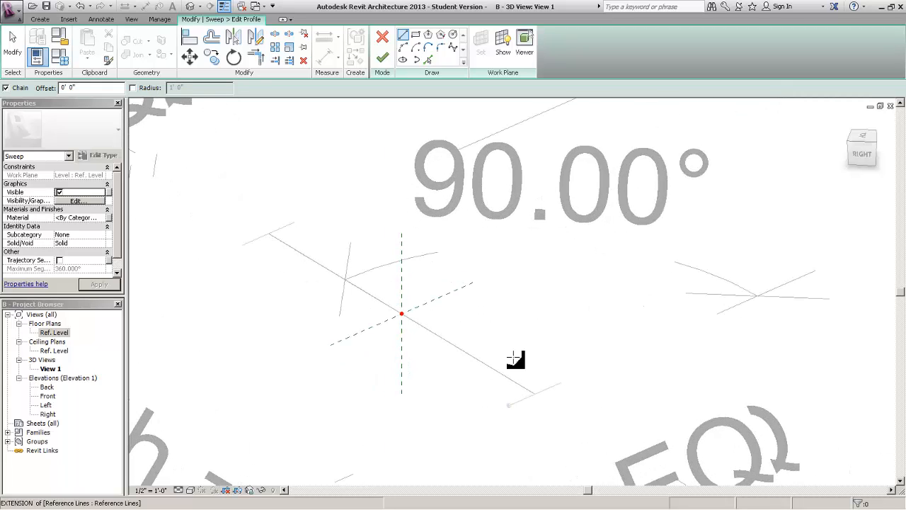
pyautogui.moveTo(514, 356); pyautogui.dragTo(561, 283, button='middle')
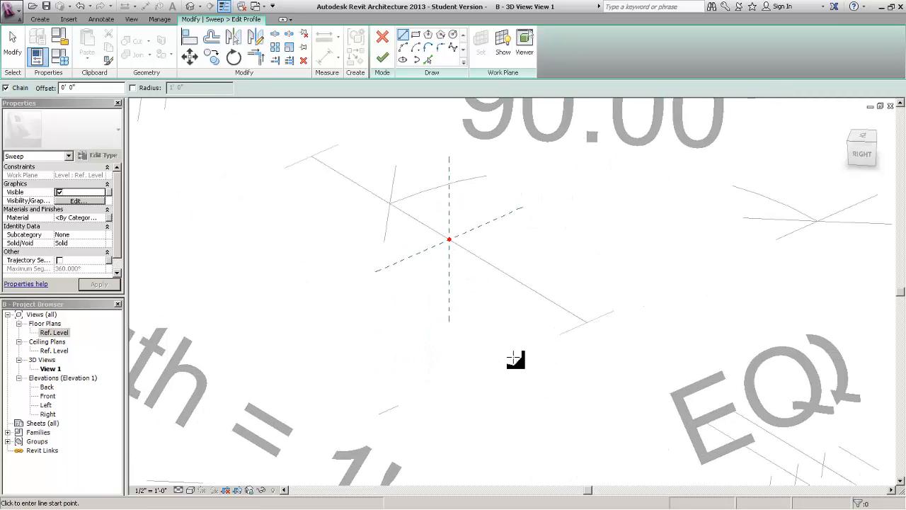
pyautogui.scroll(1, 516, 360)
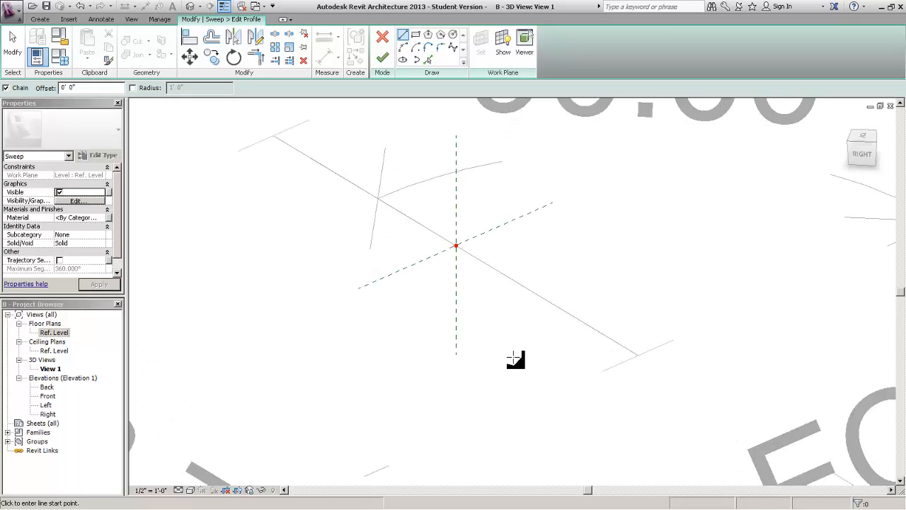
pyautogui.click(453, 34)
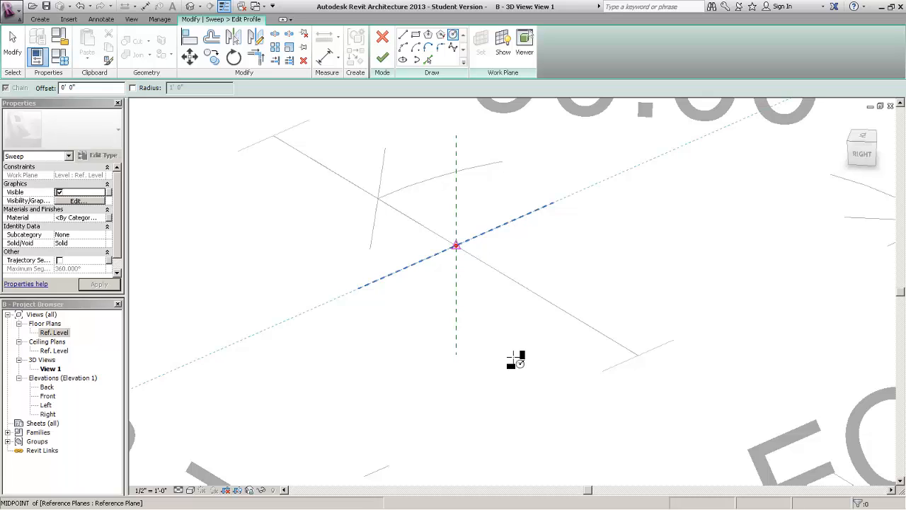
pyautogui.click(456, 246)
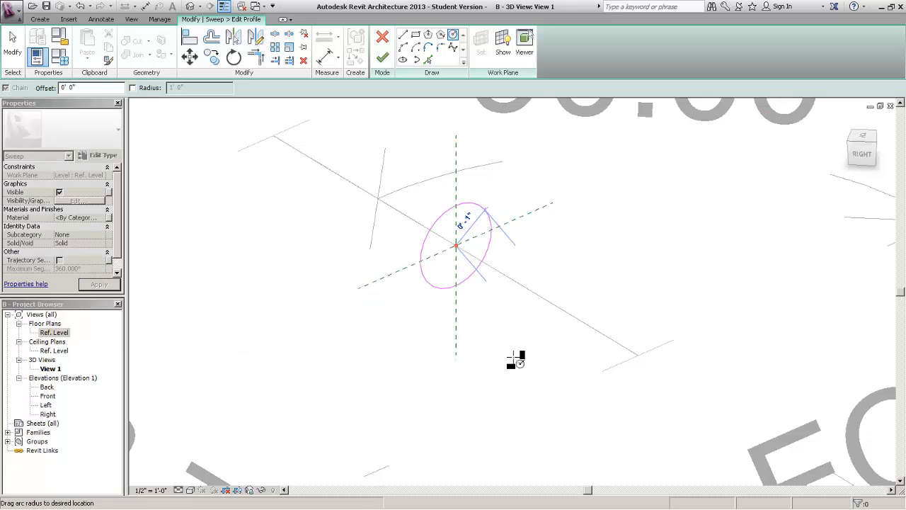
pyautogui.click(515, 360)
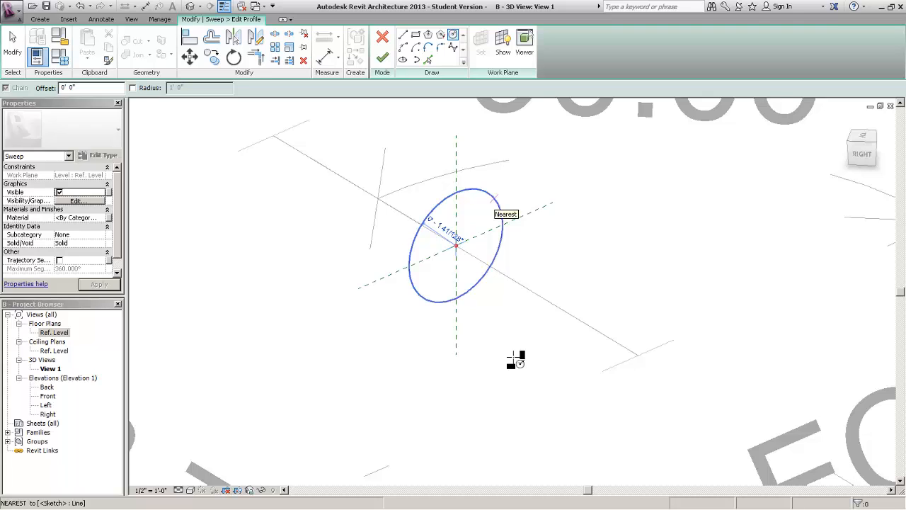
pyautogui.press('Escape')
pyautogui.press('Escape')
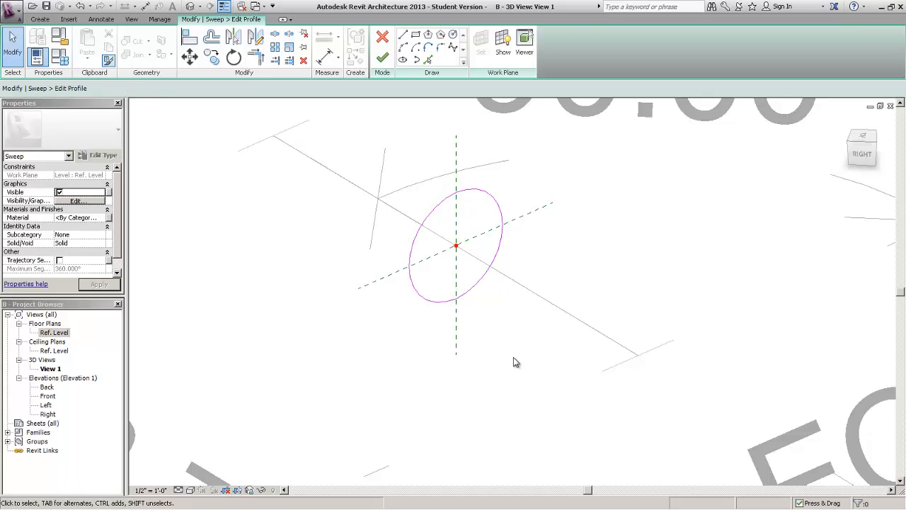
# Place a radial dimension on the circular sweep profile.
pyautogui.click(101, 19)
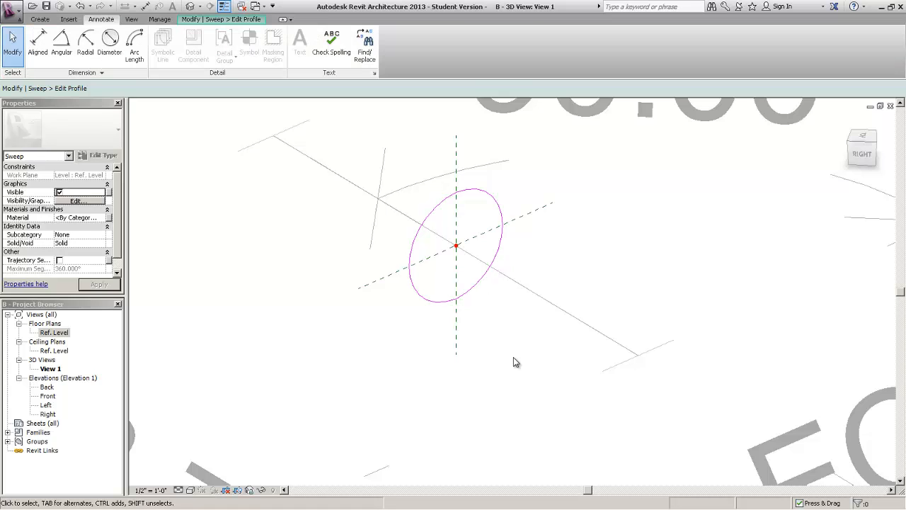
pyautogui.click(85, 46)
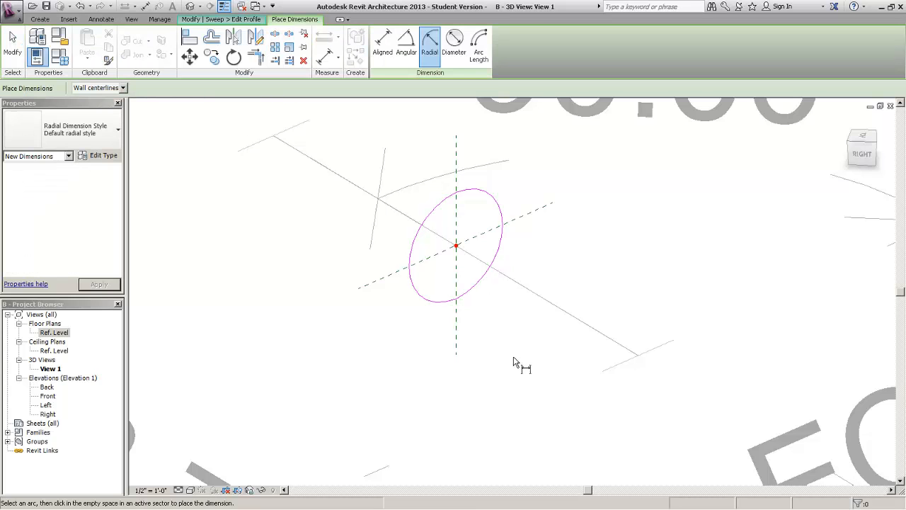
pyautogui.click(486, 190)
pyautogui.click(473, 213)
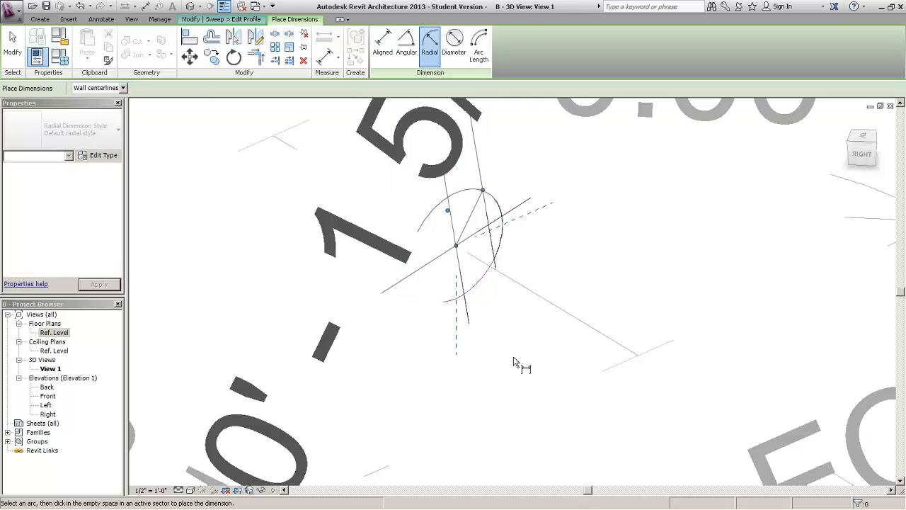
pyautogui.press('Escape')
pyautogui.press('Escape')
# Label the profile circle's radial dimension with the Host Radius parameter.
pyautogui.scroll(-2, 473, 212)
pyautogui.scroll(-2, 472, 212)
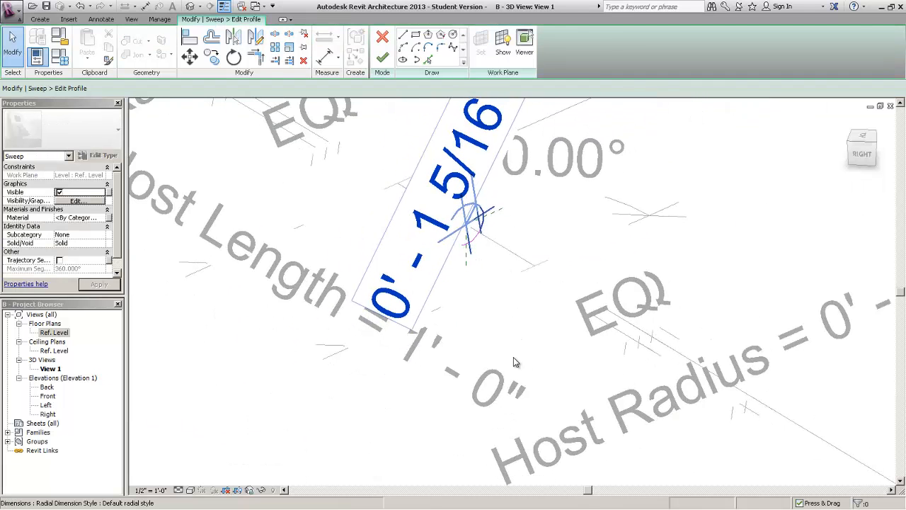
pyautogui.click(473, 212)
pyautogui.click(264, 87)
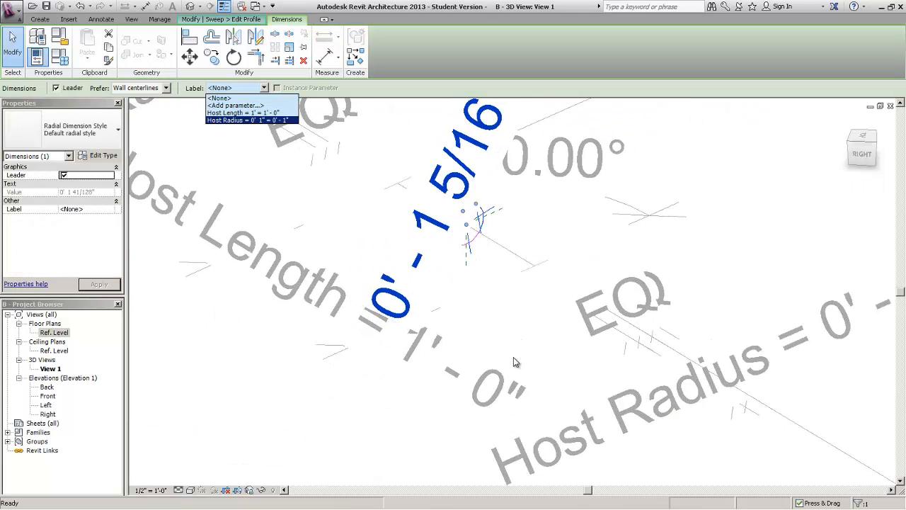
pyautogui.click(248, 120)
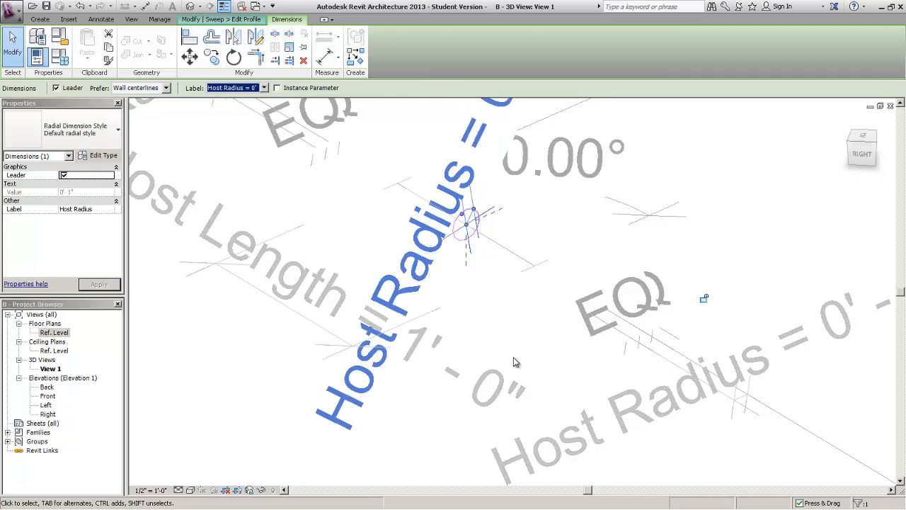
pyautogui.press('Escape')
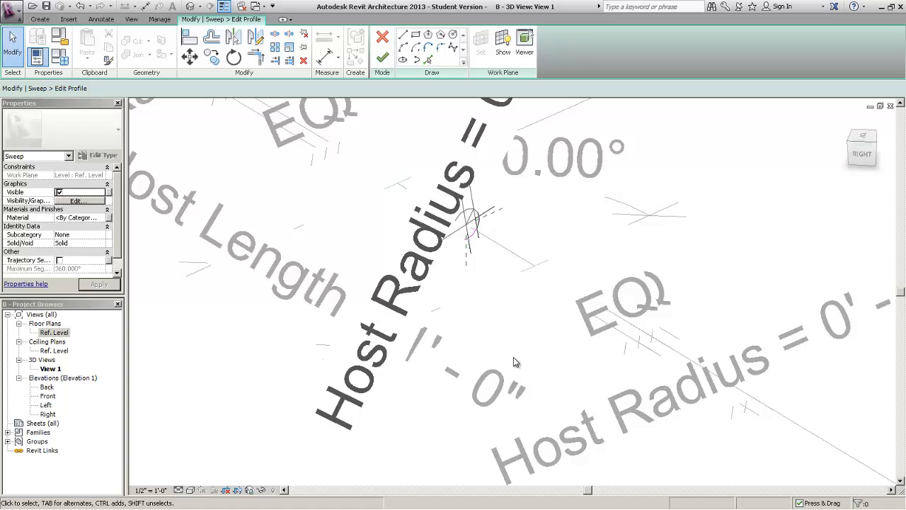
# Finish the profile sketch and complete the sweep as a solid cylinder, viewing it in 3D.
pyautogui.click(382, 56)
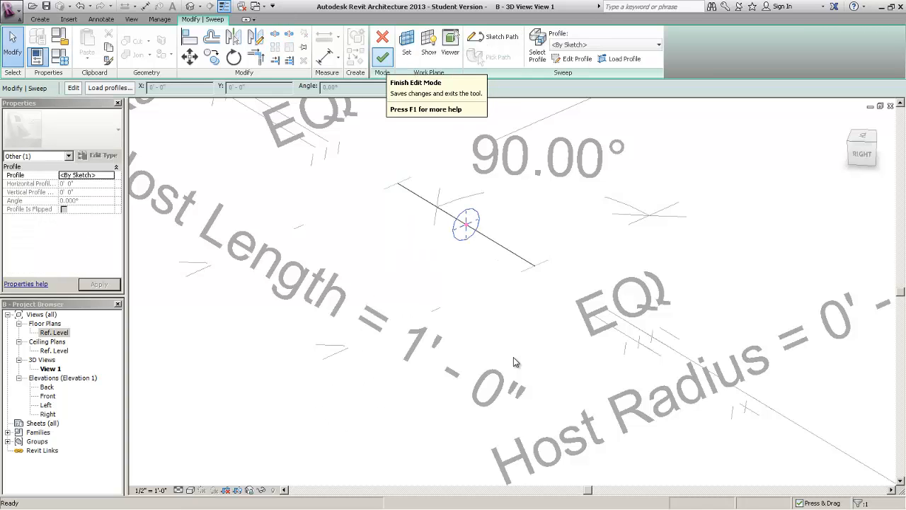
pyautogui.click(383, 57)
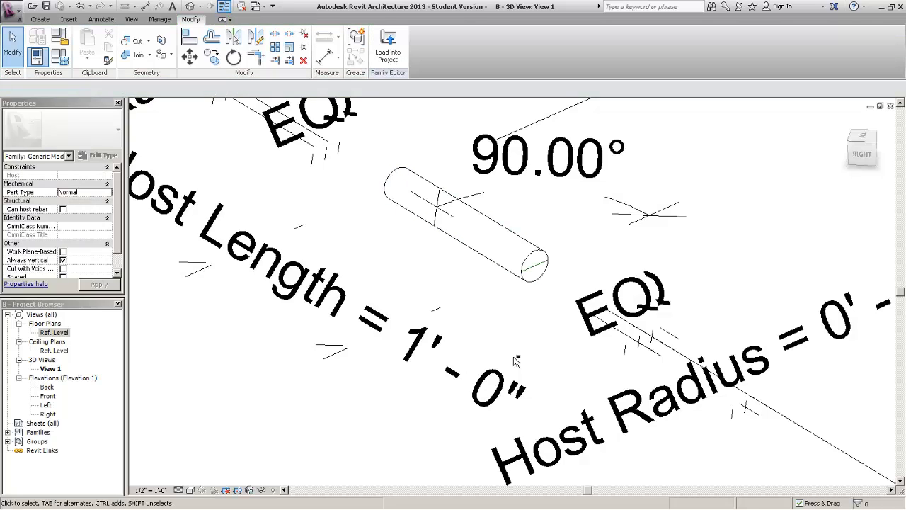
pyautogui.keyDown('shift'); pyautogui.moveTo(515, 361); pyautogui.dragTo(522, 366, button='middle'); pyautogui.keyUp('shift')
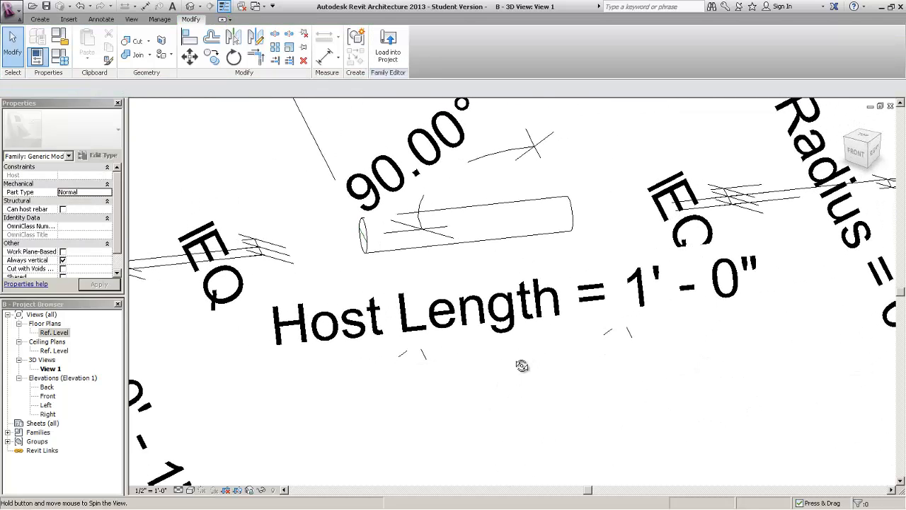
pyautogui.click(515, 362)
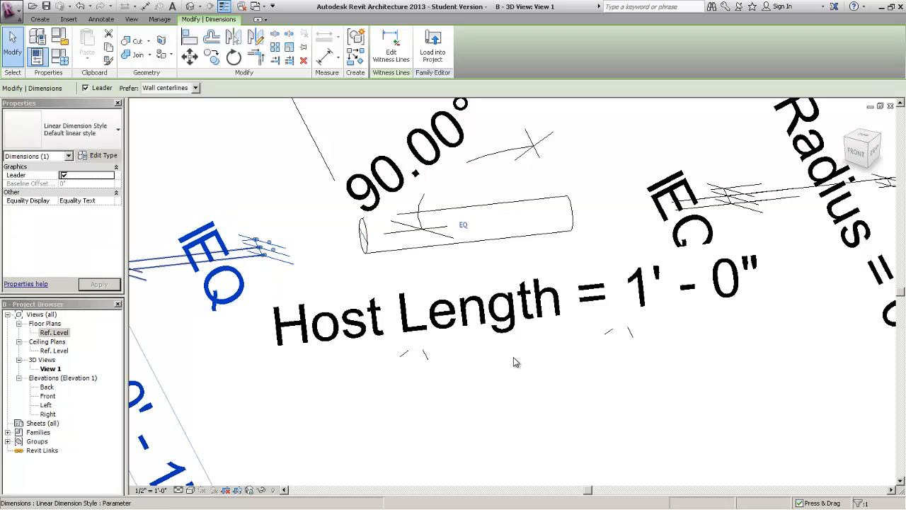
# Open the Ref. Level floor plan and apply an Angle Top value of 0° in the family types.
pyautogui.rightClick(58, 332)
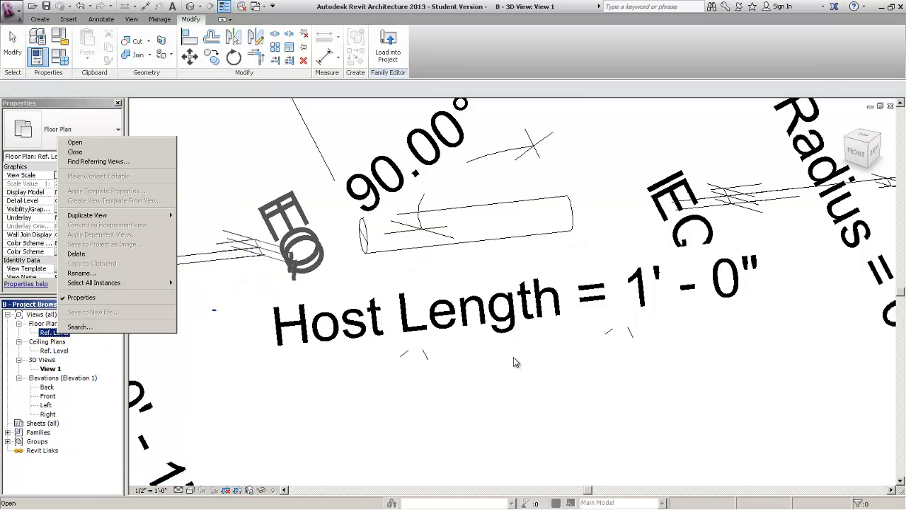
pyautogui.press('Return')
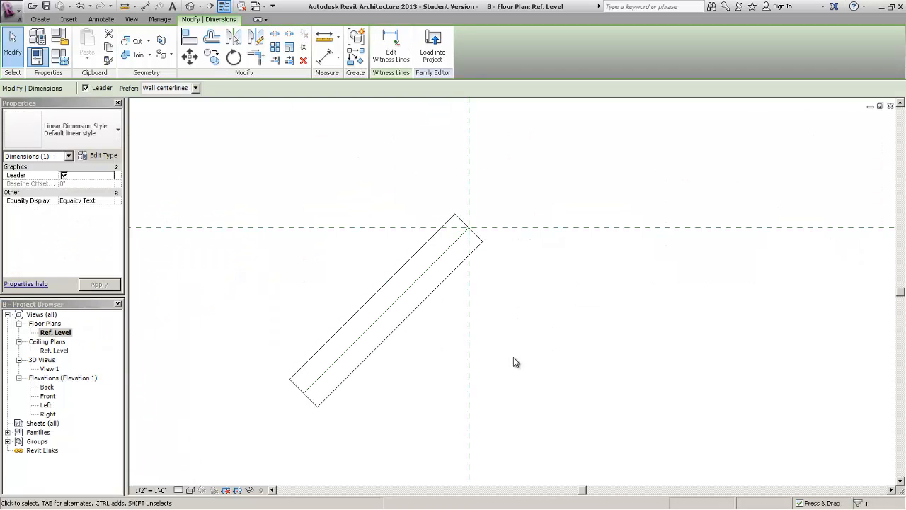
pyautogui.scroll(-2, 515, 362)
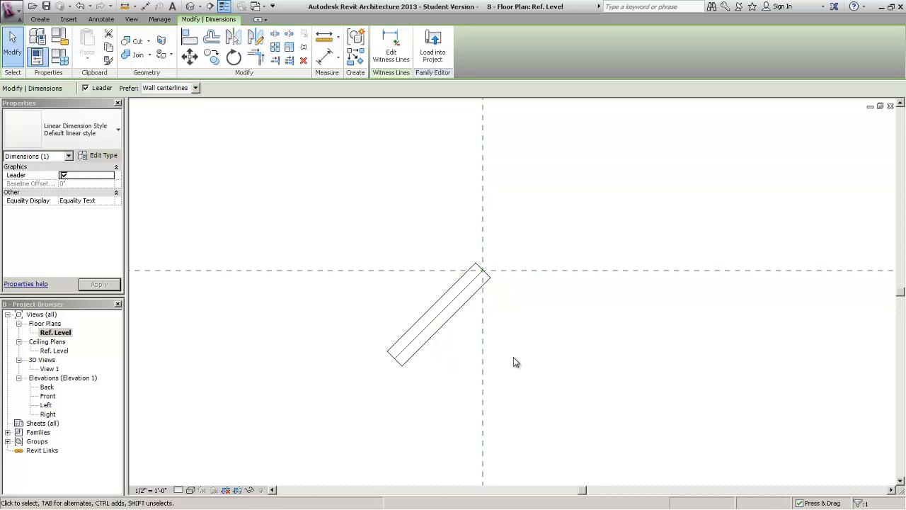
pyautogui.moveTo(515, 362); pyautogui.dragTo(700, 309, button='middle')
pyautogui.scroll(-2, 515, 362)
pyautogui.press('f')
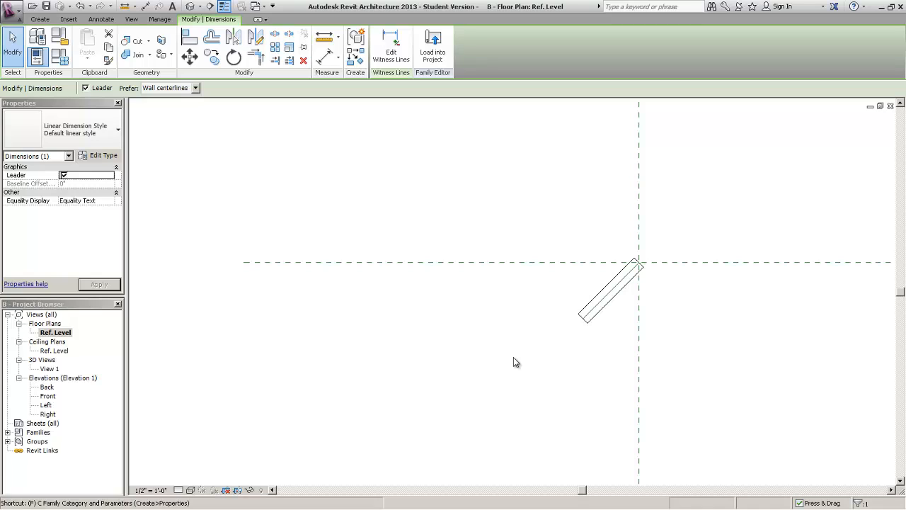
pyautogui.press('t')
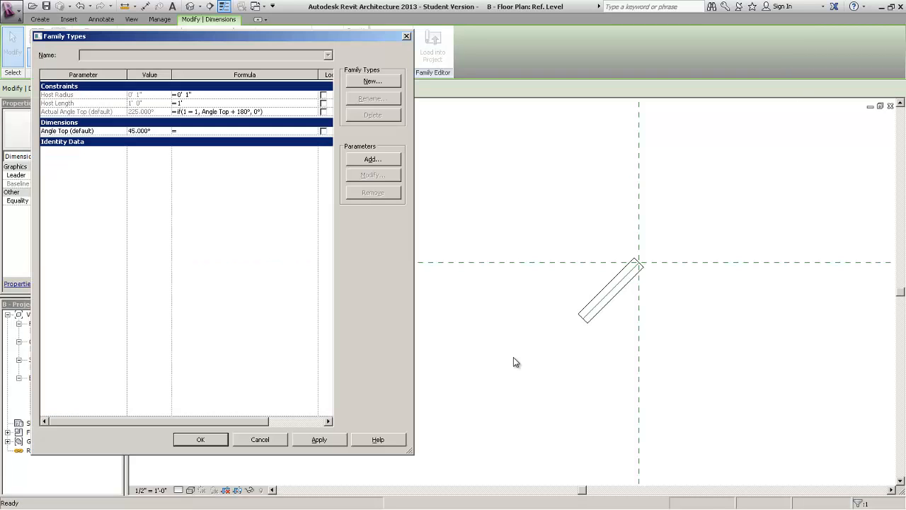
pyautogui.press('Tab')
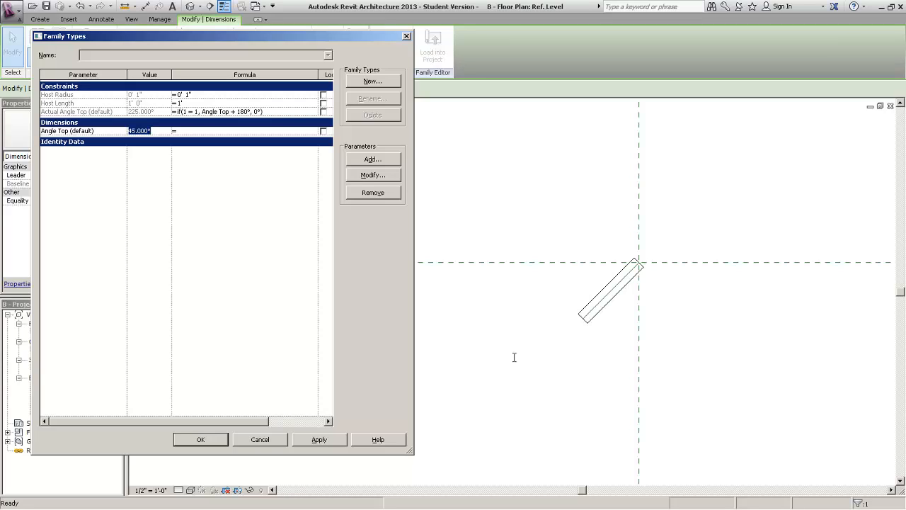
pyautogui.write('0')
pyautogui.press('Return')
pyautogui.hotkey('alt', 'a')
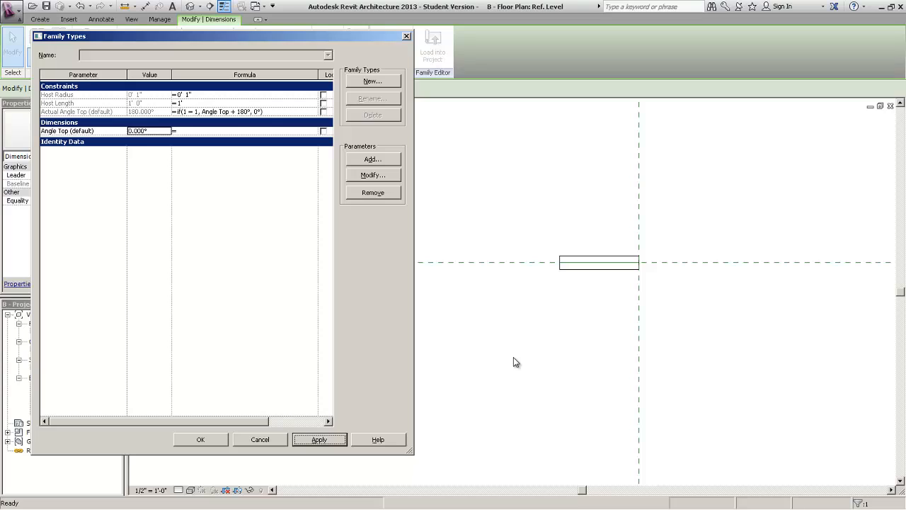
# Test the cylinder's rotation by applying Angle Top values of 45° and 90°.
pyautogui.press('Tab')
pyautogui.write('45')
pyautogui.press('Return')
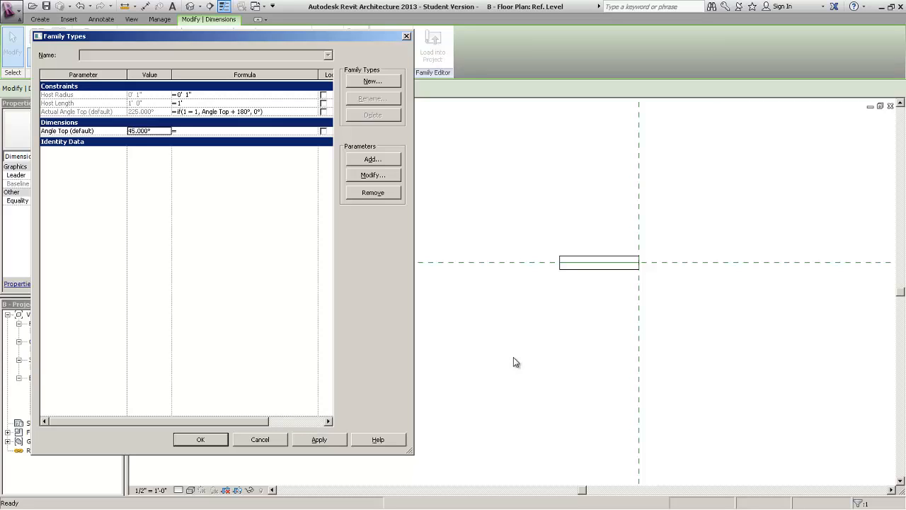
pyautogui.hotkey('alt', 'a')
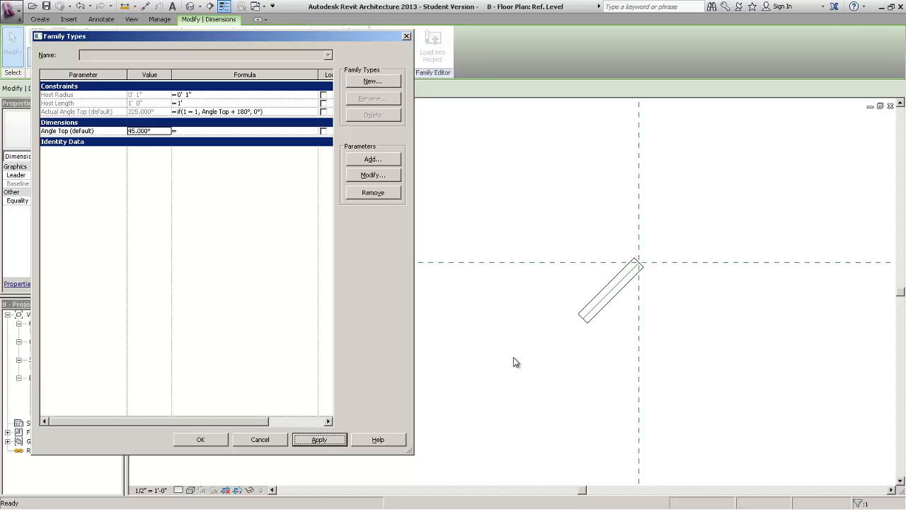
pyautogui.press('Tab')
pyautogui.write('90')
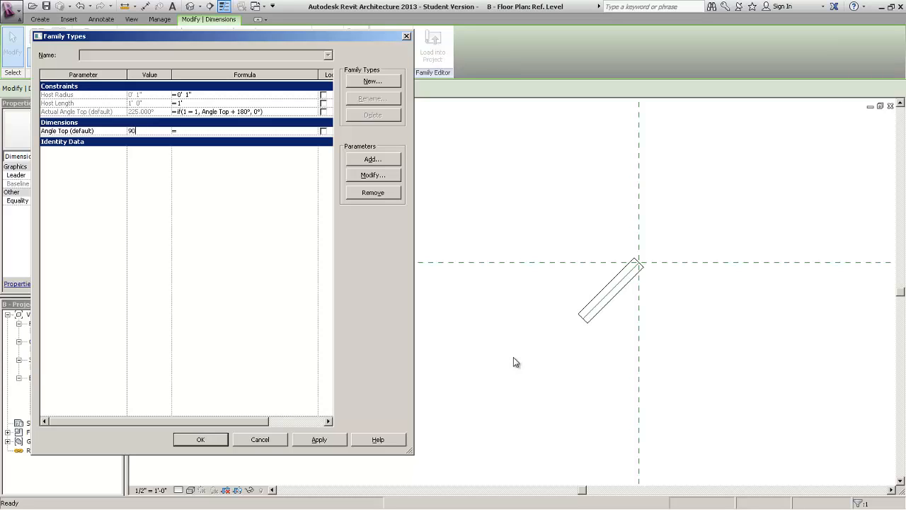
pyautogui.press('Return')
pyautogui.hotkey('alt', 'a')
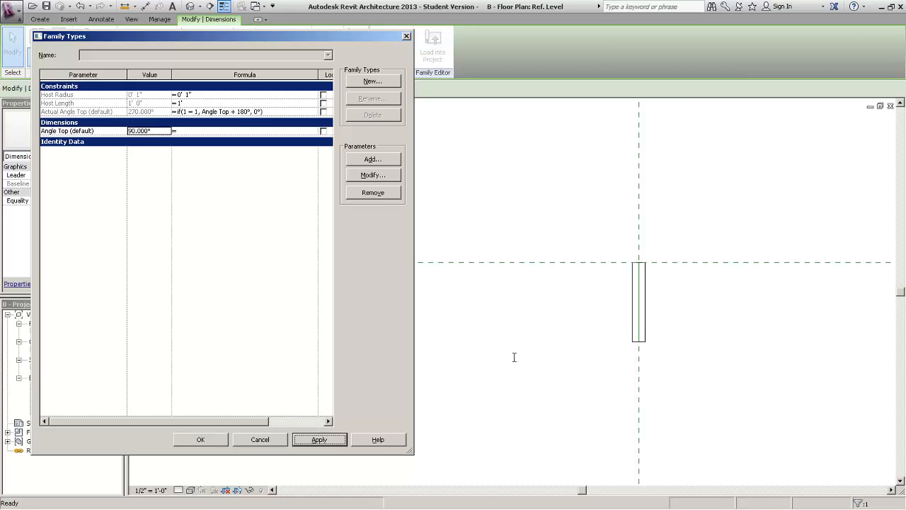
# Test the cylinder's rotation by applying Angle Top values of 135° and 180°.
pyautogui.press('Tab')
pyautogui.write('135')
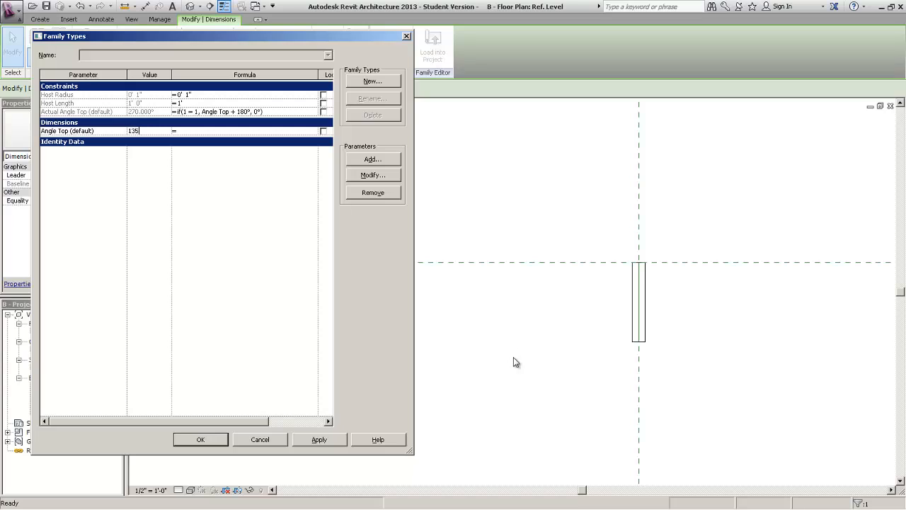
pyautogui.press('Return')
pyautogui.hotkey('alt', 'a')
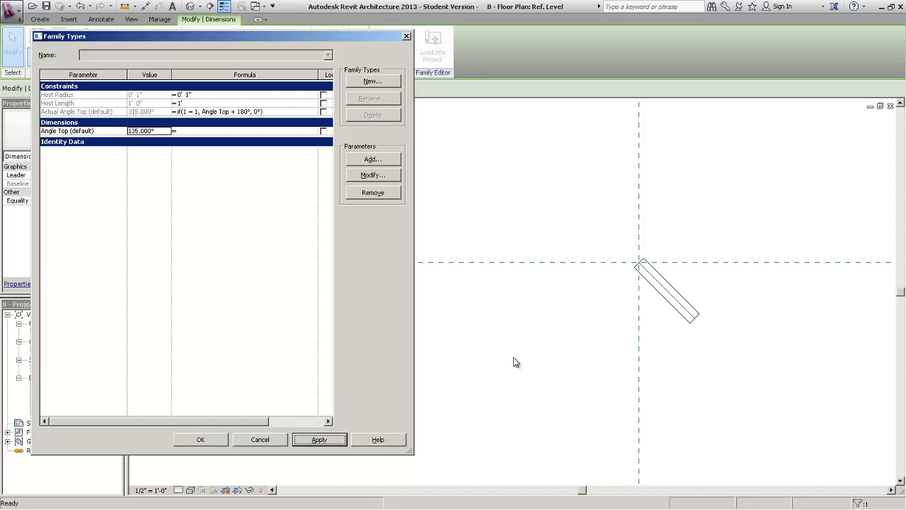
pyautogui.press('Tab')
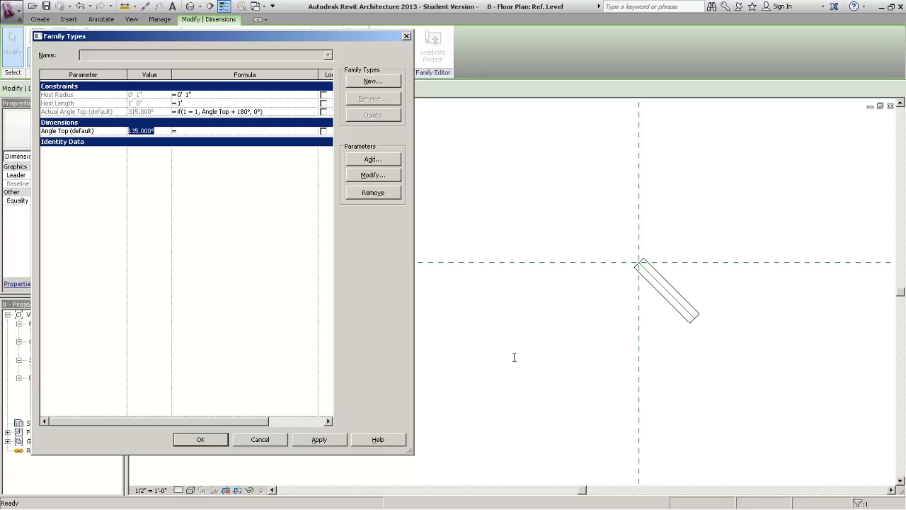
pyautogui.write('180')
pyautogui.press('Return')
pyautogui.hotkey('alt', 'a')
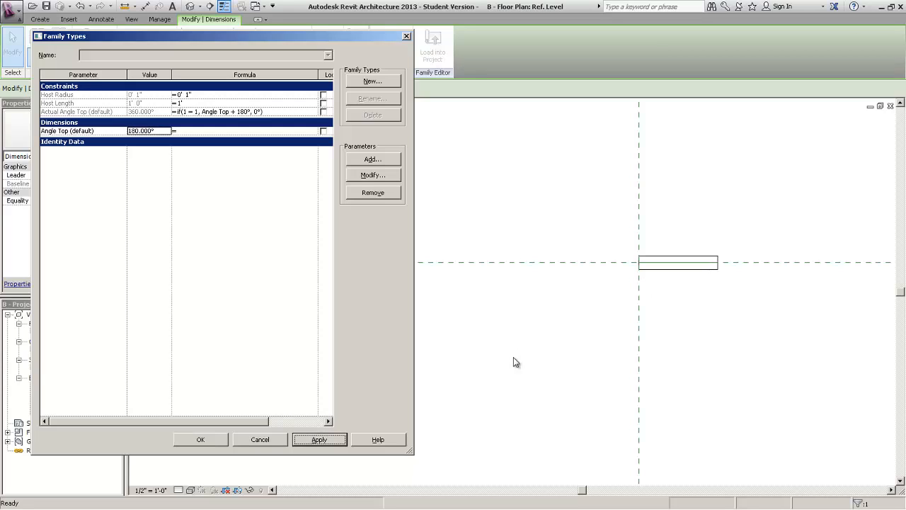
# Test the cylinder's rotation by applying Angle Top values of 215° and 270°.
pyautogui.press('Tab')
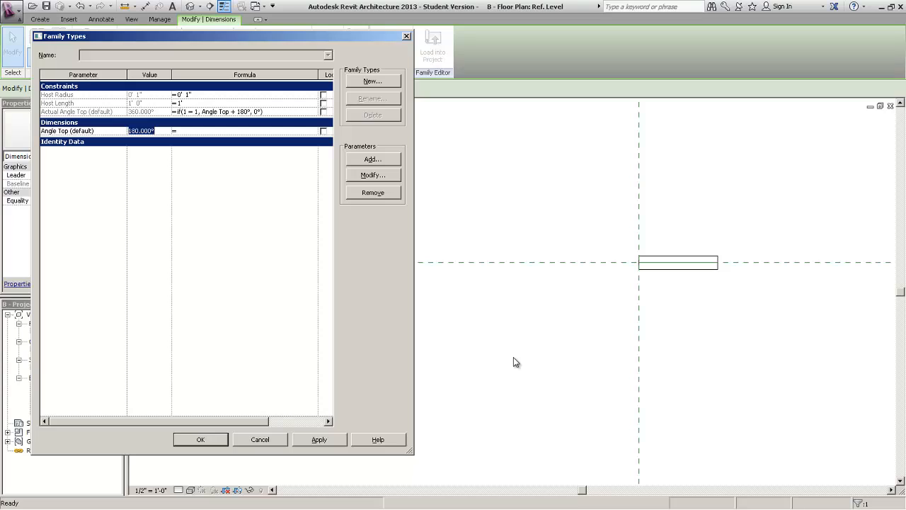
pyautogui.write('215')
pyautogui.press('Return')
pyautogui.hotkey('alt', 'a')
pyautogui.press('Tab')
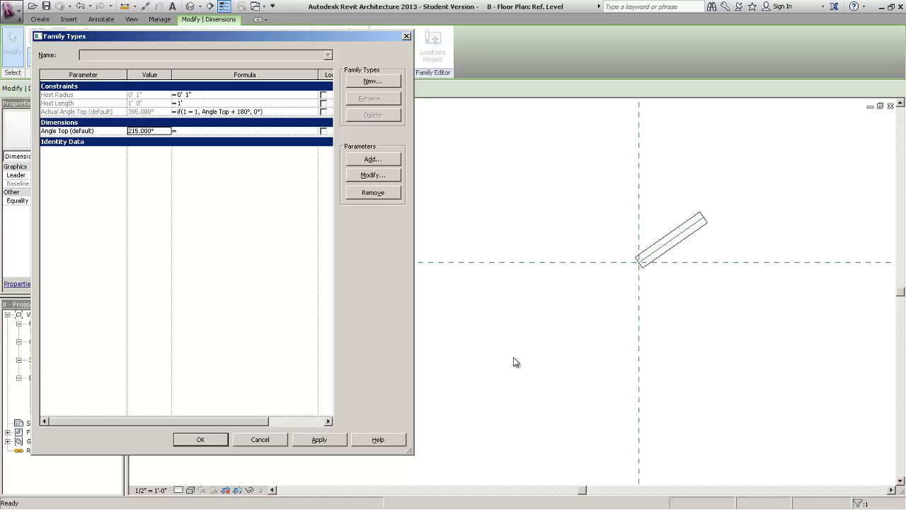
pyautogui.write('270')
pyautogui.press('Return')
pyautogui.hotkey('alt', 'a')
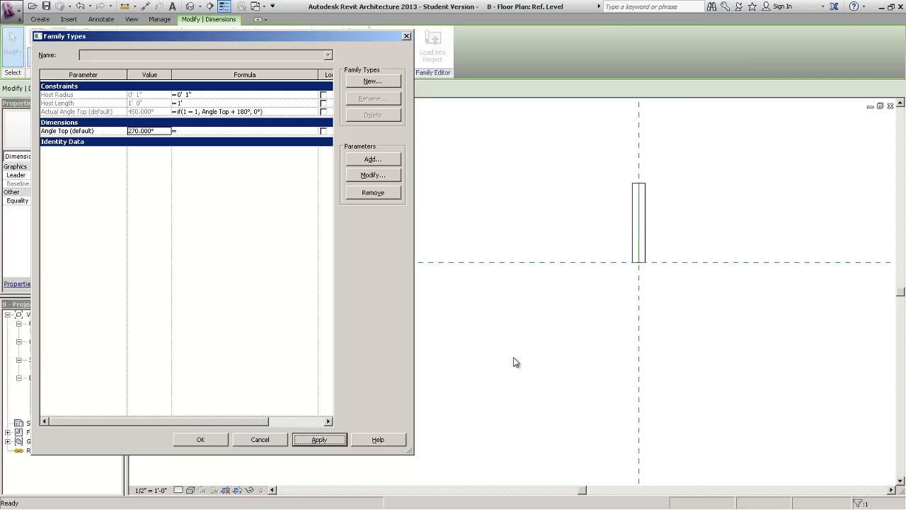
# Apply an Angle Top value of 315° and try to apply 360°.
pyautogui.press('Tab')
pyautogui.write('315')
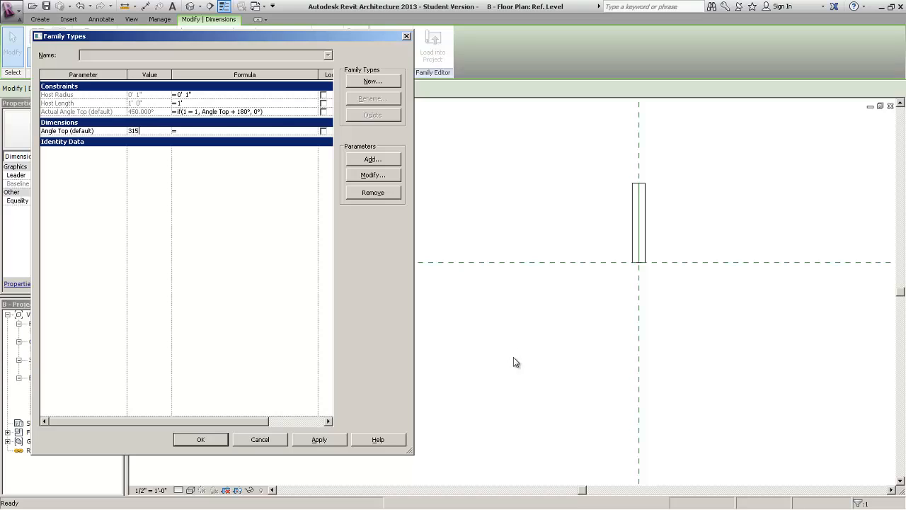
pyautogui.press('Return')
pyautogui.hotkey('alt', 'a')
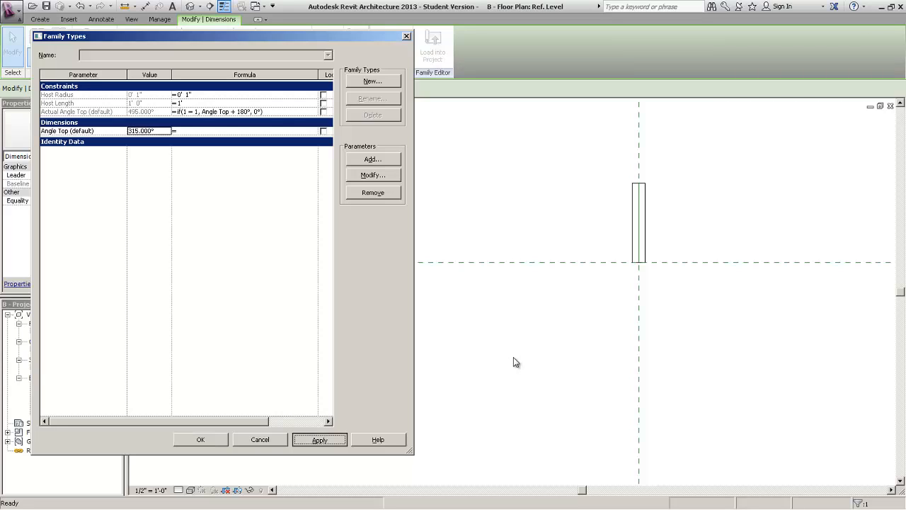
pyautogui.press('Tab')
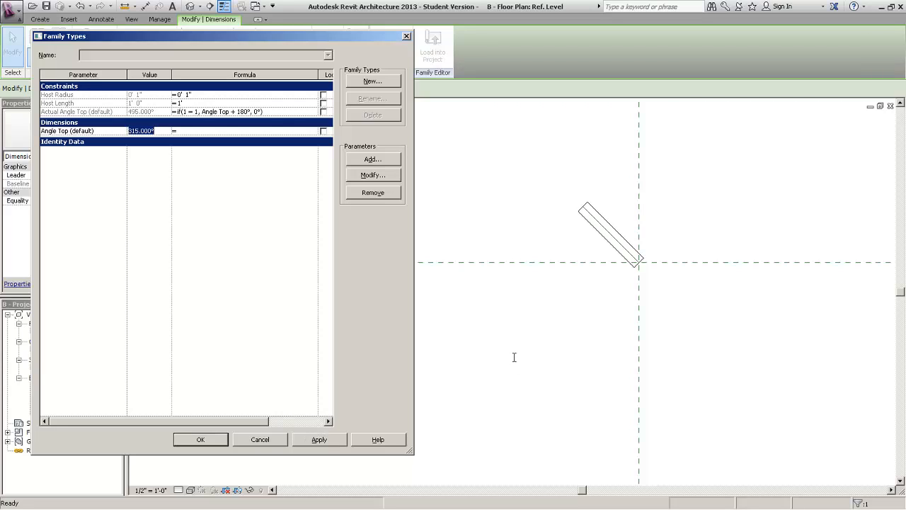
pyautogui.write('360')
pyautogui.press('Return')
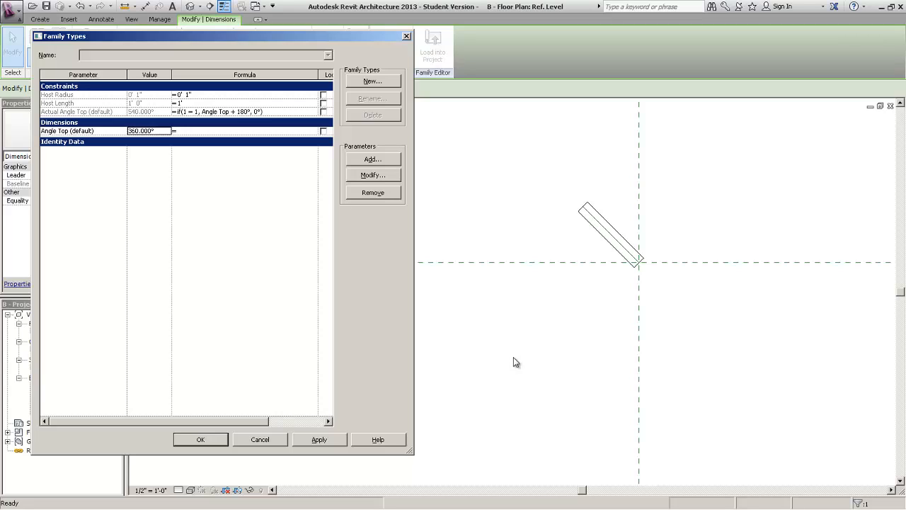
pyautogui.hotkey('alt', 'a')
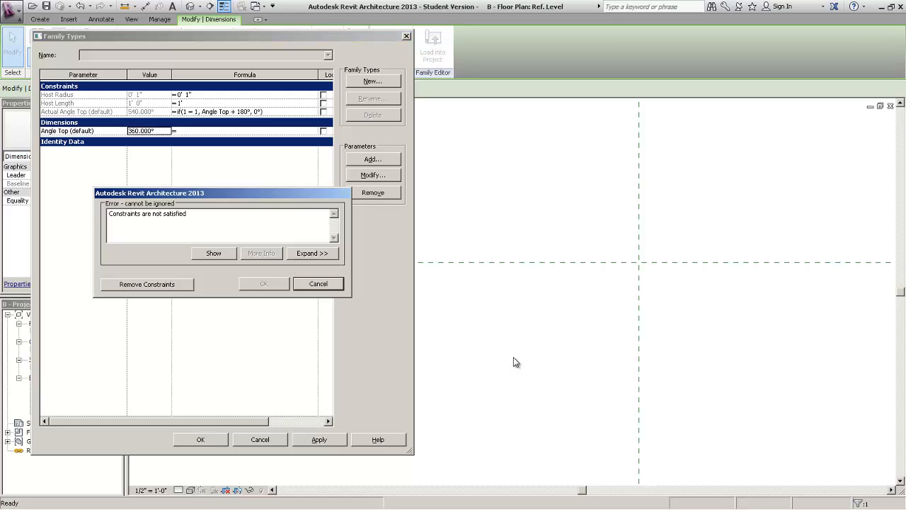
pyautogui.press('Return')
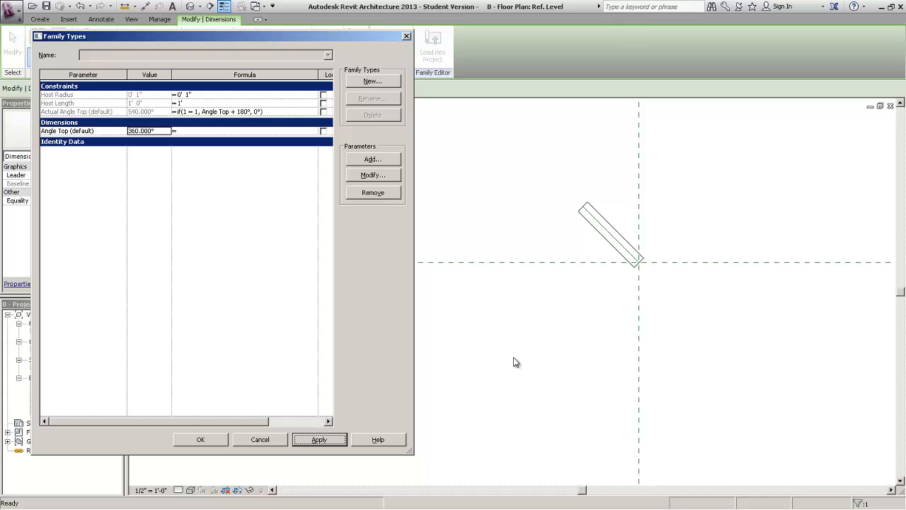
# Set Angle Top back to 0° and accept the family types.
pyautogui.press('Tab')
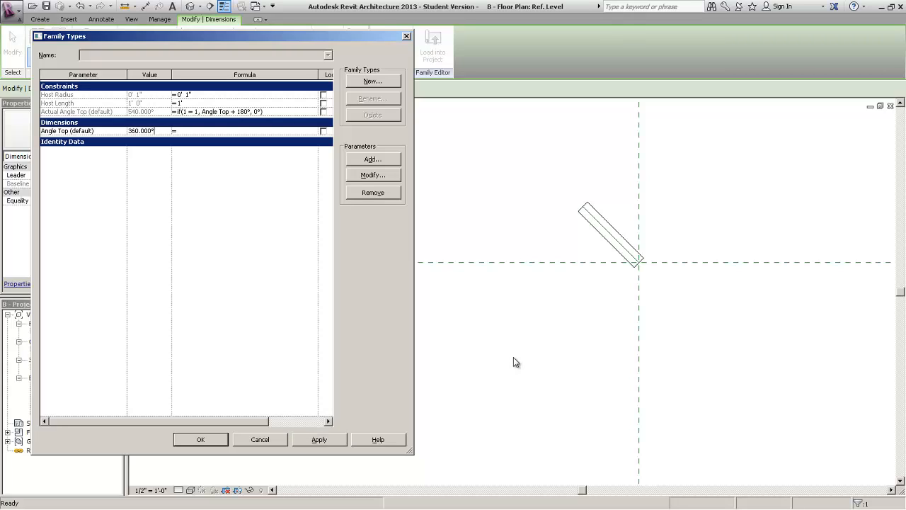
pyautogui.hotkey('shift', 'Home')
pyautogui.write('0')
pyautogui.press('Return')
pyautogui.hotkey('alt', 'a')
pyautogui.press('Tab')
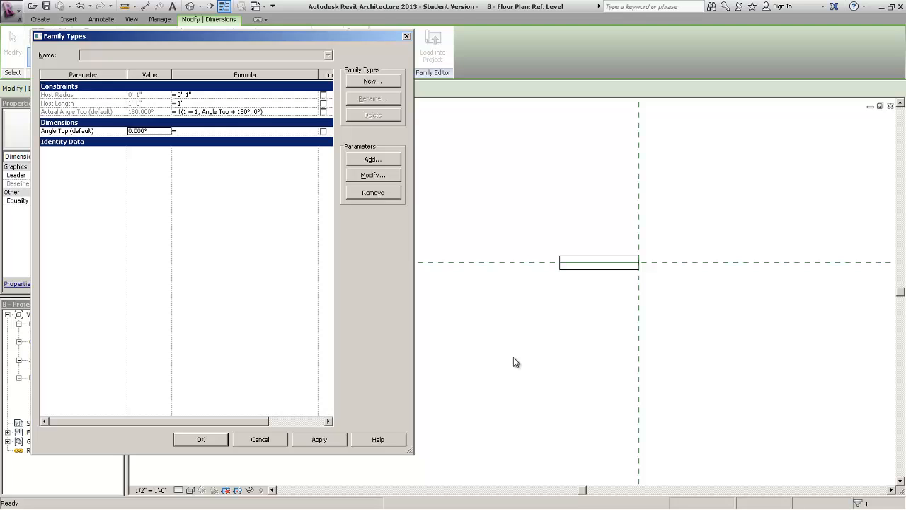
pyautogui.press('Return')
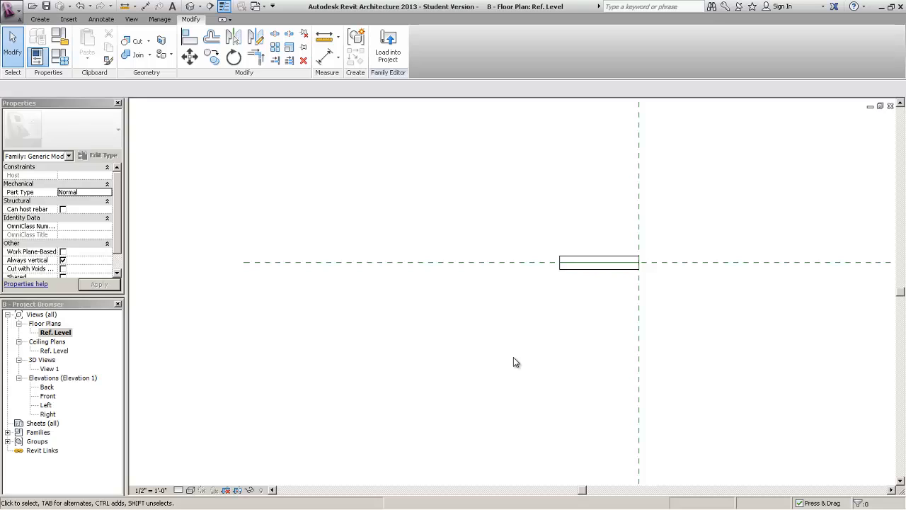
# Turn off the Visible property of the cylinder sweep.
pyautogui.click(599, 269)
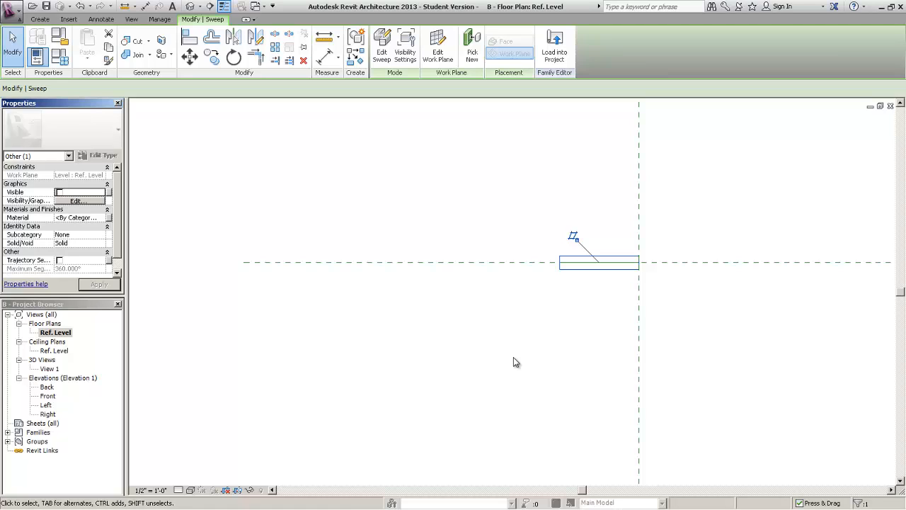
pyautogui.click(59, 191)
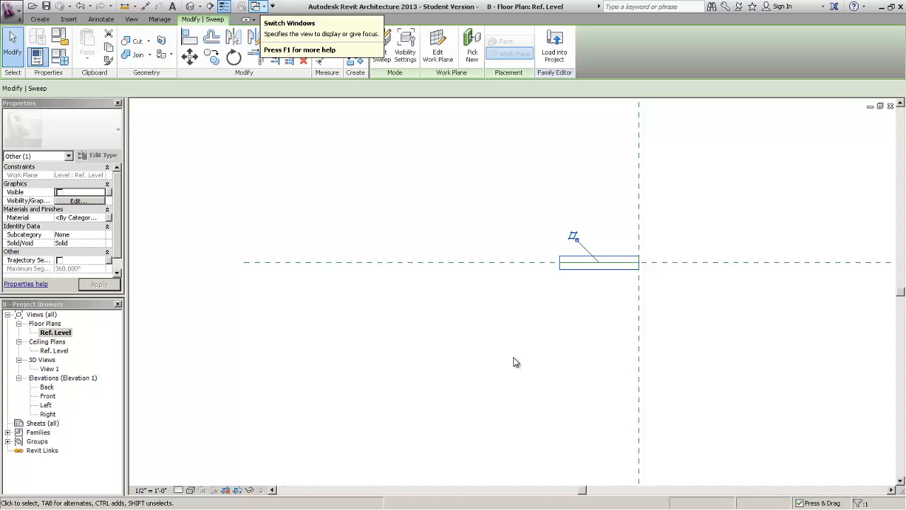
# Switch to the Front elevation of family C and load that family into family B.
pyautogui.click(261, 6)
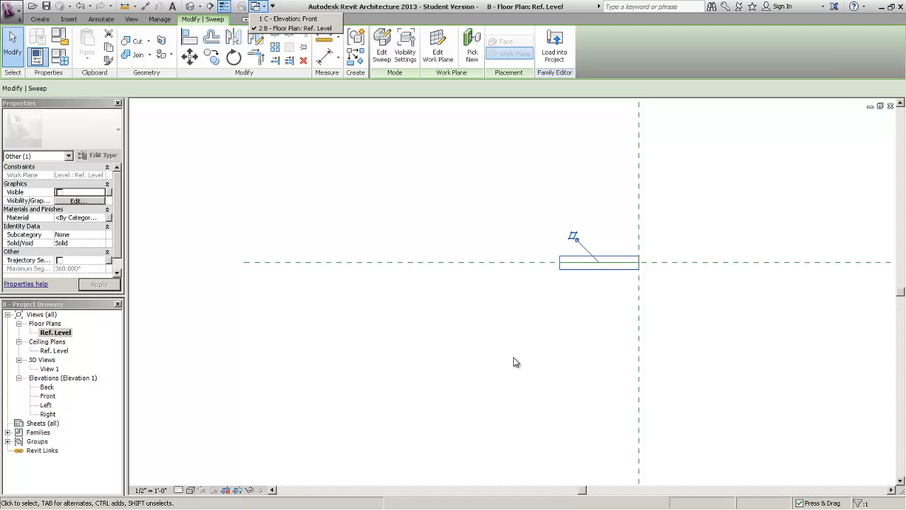
pyautogui.click(291, 18)
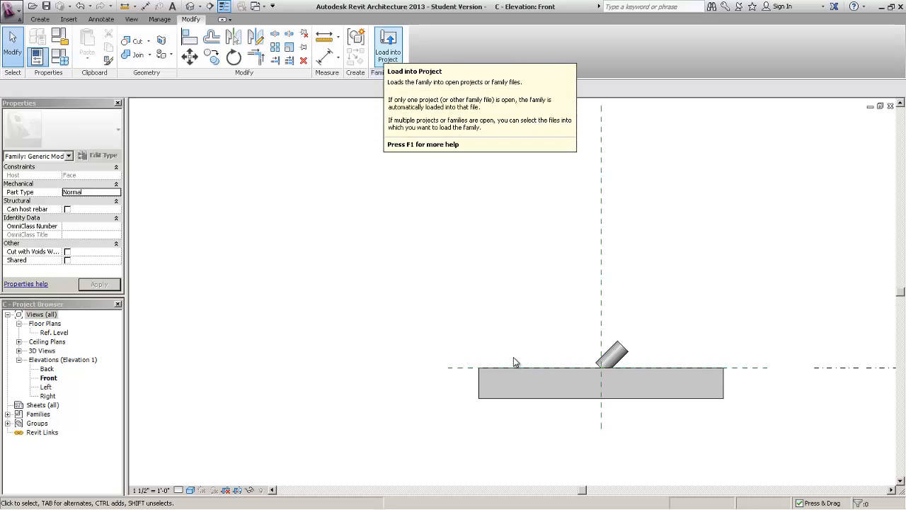
pyautogui.click(388, 44)
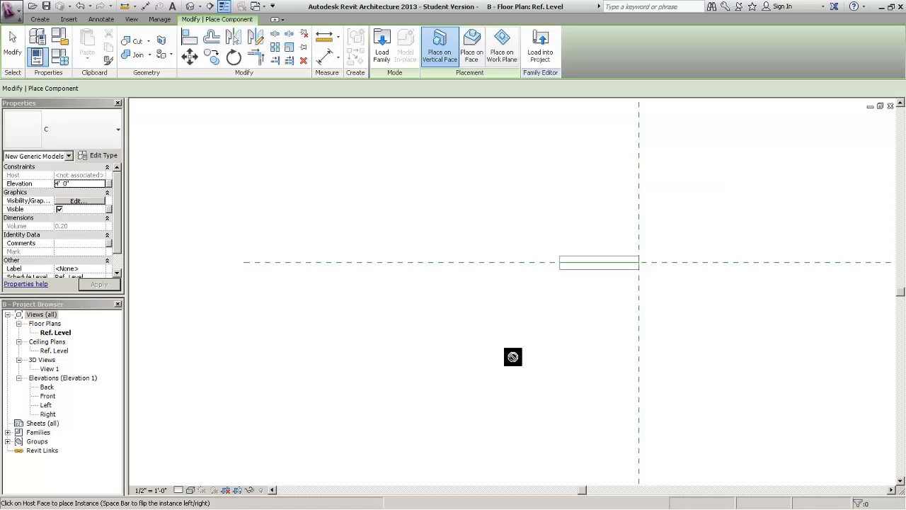
# Set family B's Angle Top to 45° and accept the family types.
pyautogui.press('f')
pyautogui.press('t')
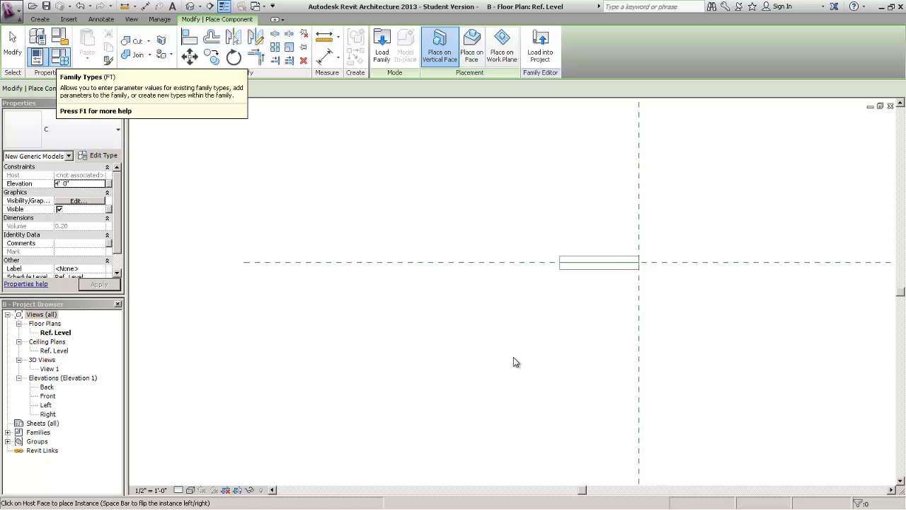
pyautogui.press('Down')
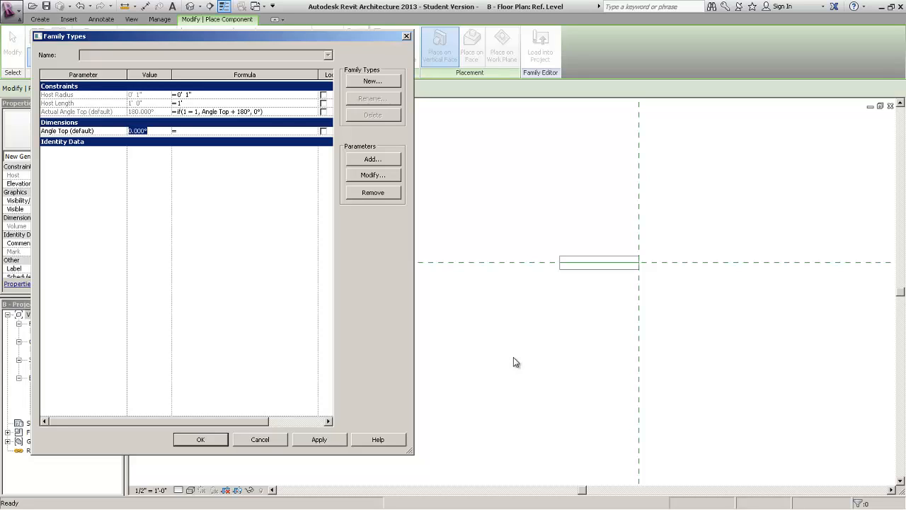
pyautogui.write('45')
pyautogui.press('Return')
pyautogui.press('Return')
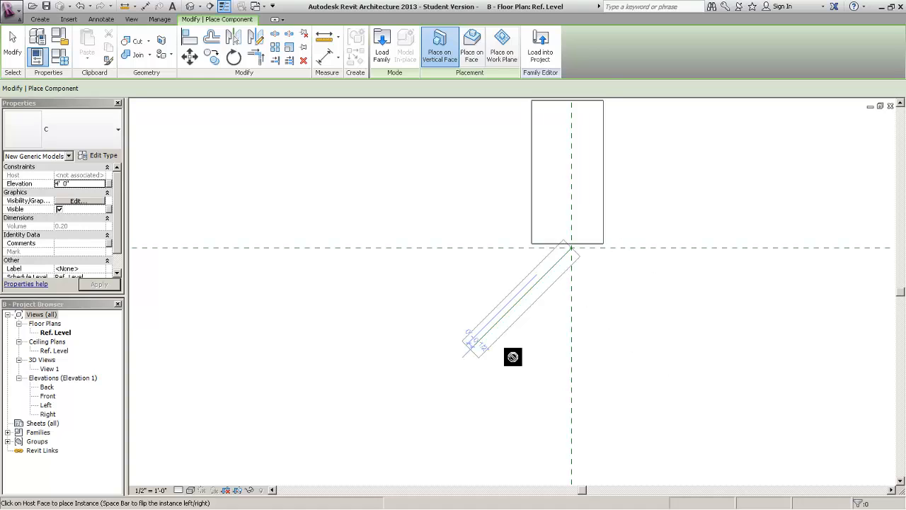
# Cancel placing family C in the floor plan and open the 3D view View 1 around the host cylinder.
pyautogui.moveTo(688, 364); pyautogui.dragTo(513, 358, button='middle')
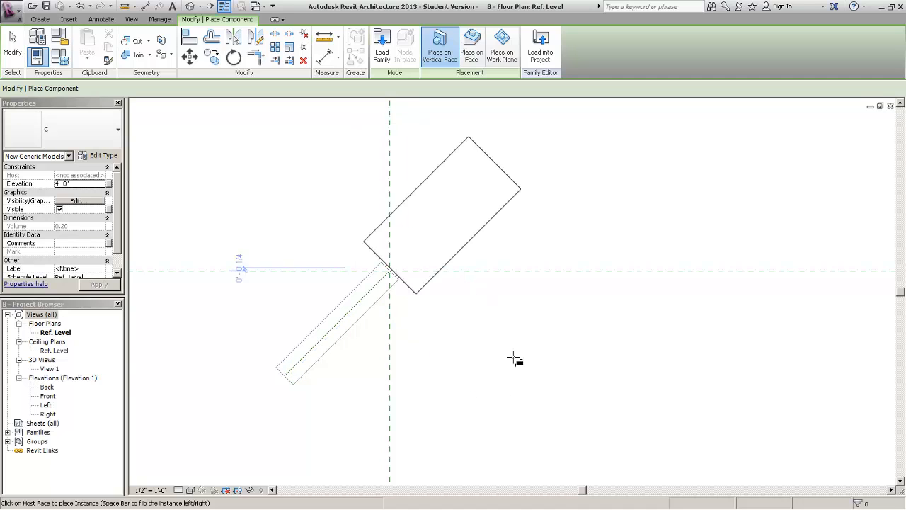
pyautogui.press('Escape')
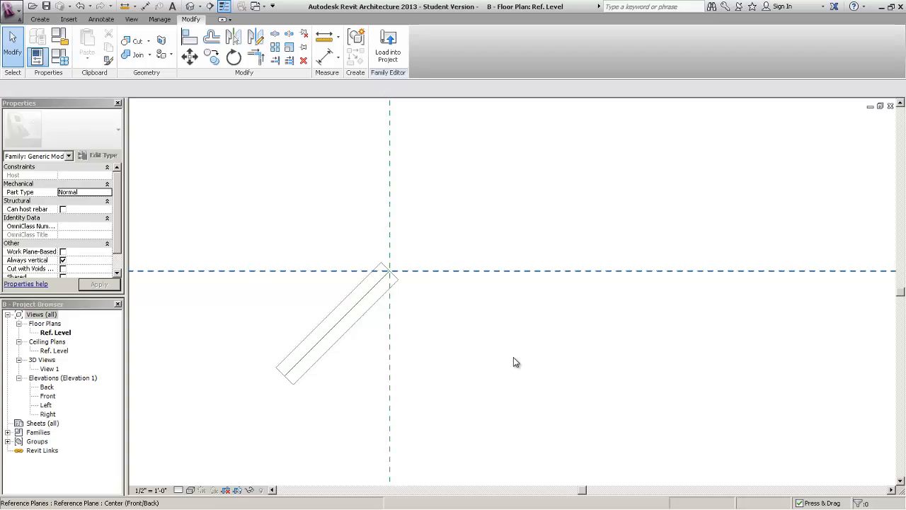
pyautogui.rightClick(56, 368)
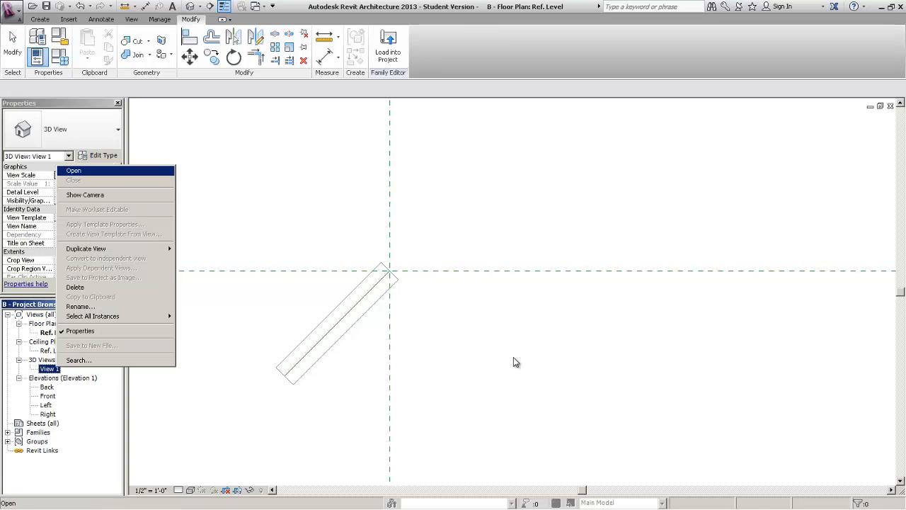
pyautogui.click(73, 171)
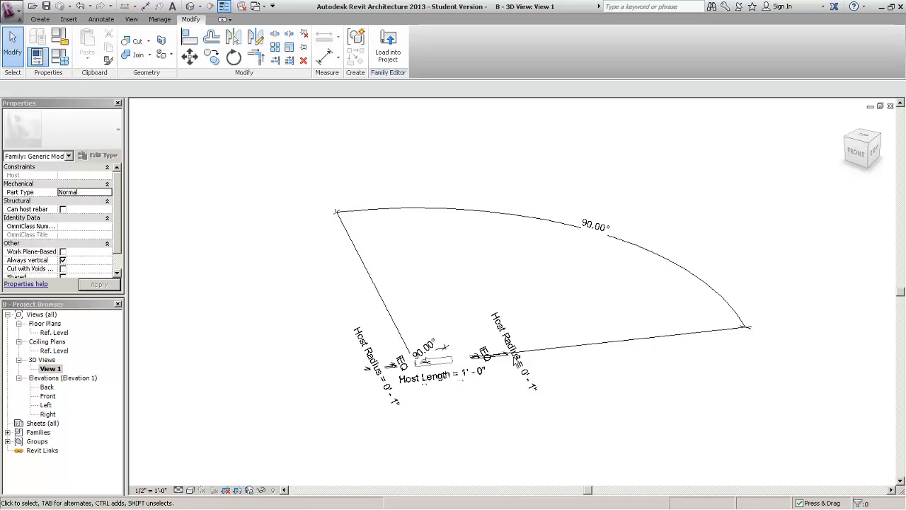
pyautogui.keyDown('shift'); pyautogui.moveTo(515, 360); pyautogui.dragTo(522, 365, button='middle'); pyautogui.keyUp('shift')
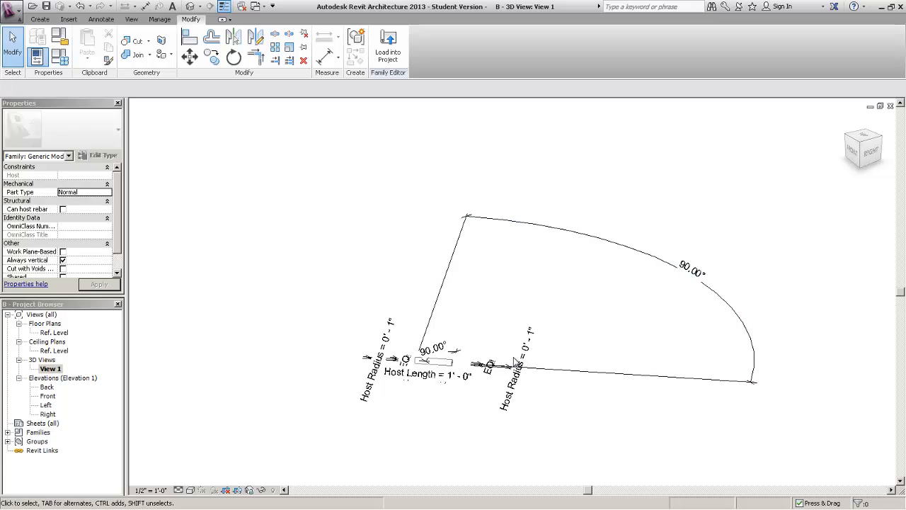
pyautogui.middleClick(514, 358)
pyautogui.middleClick(515, 358)
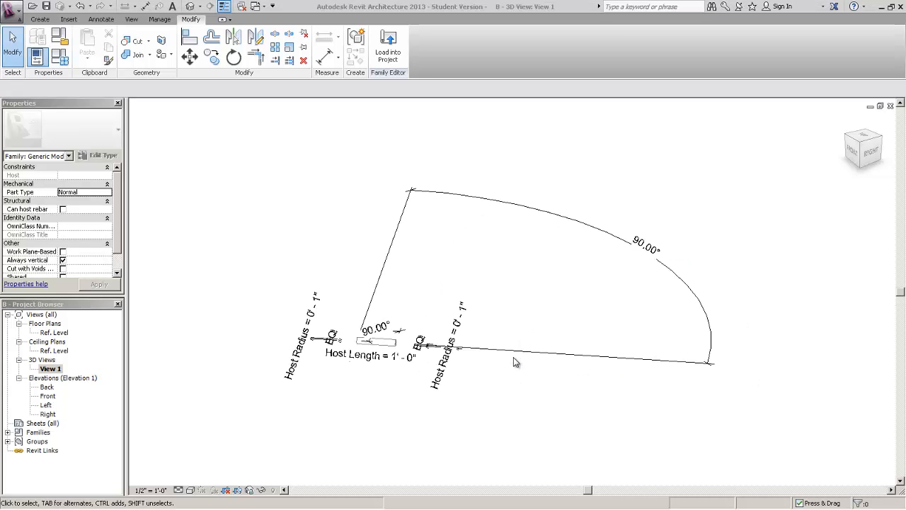
pyautogui.scroll(3, 515, 362)
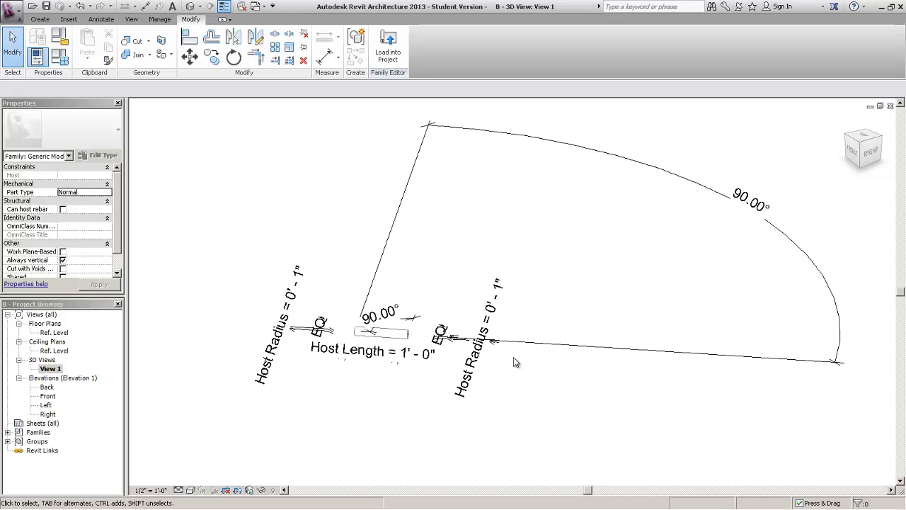
pyautogui.scroll(4, 515, 362)
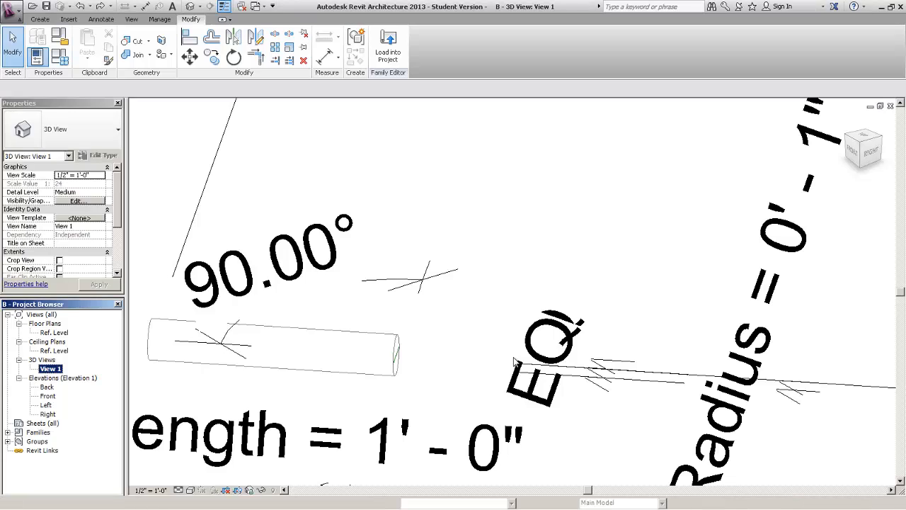
# Start creating an instance of type C from the loaded Generic Models families.
pyautogui.click(38, 432)
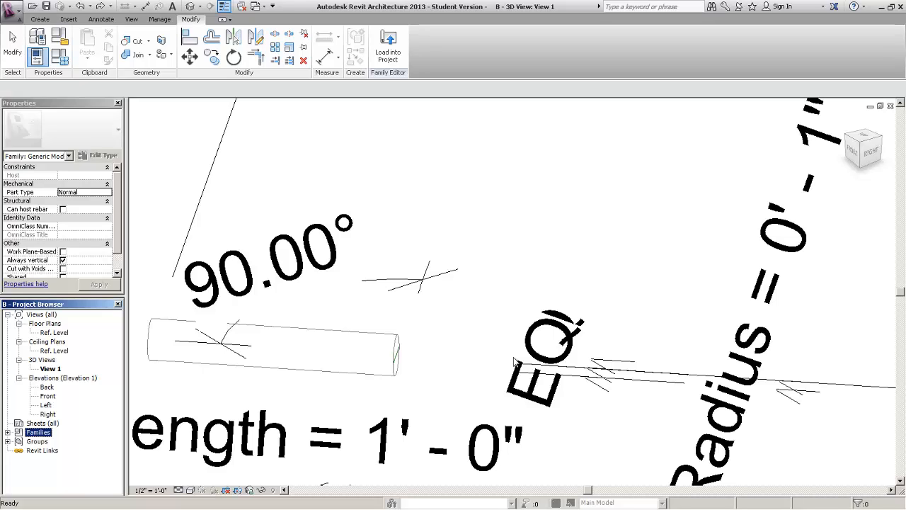
pyautogui.press('Right')
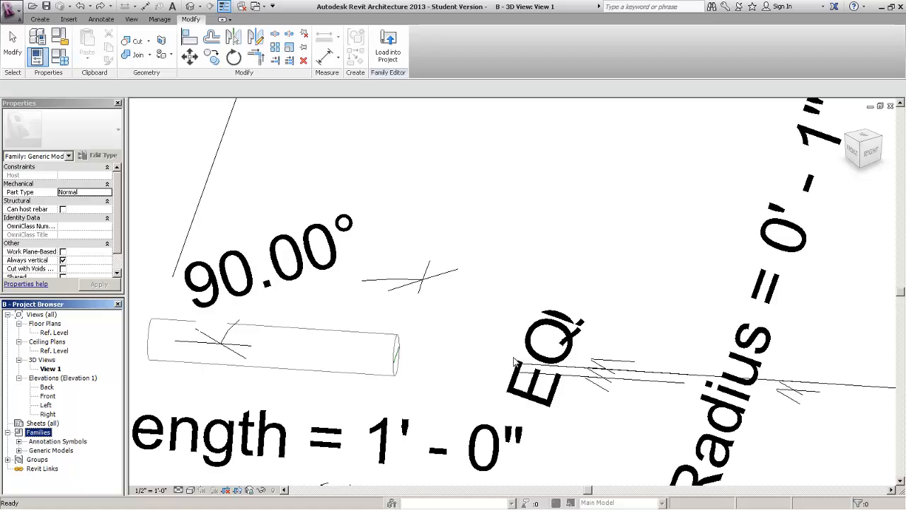
pyautogui.click(20, 450)
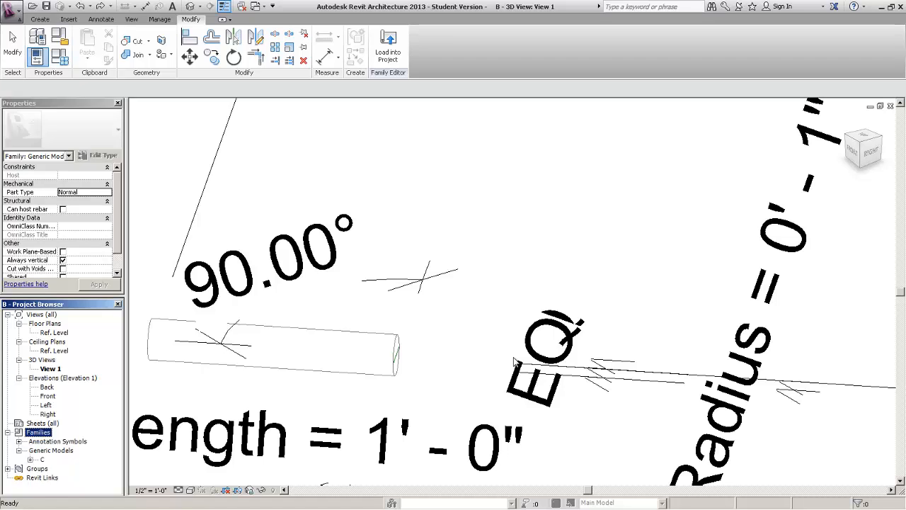
pyautogui.click(30, 459)
pyautogui.click(53, 468)
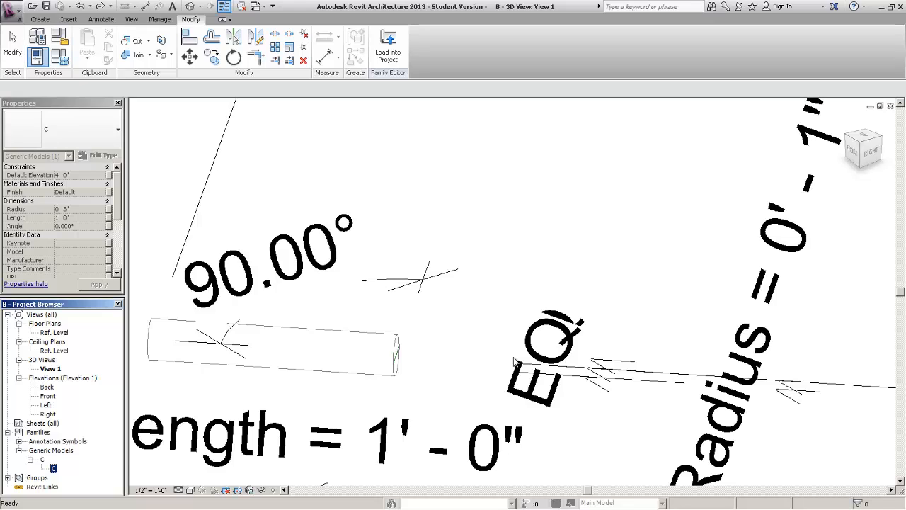
pyautogui.rightClick(53, 467)
pyautogui.press('Up')
pyautogui.press('Up')
pyautogui.press('Up')
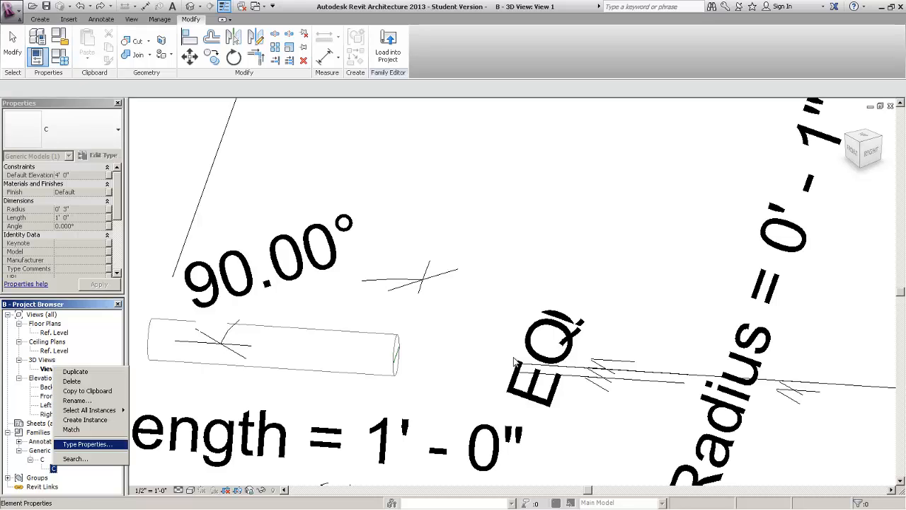
pyautogui.press('Up')
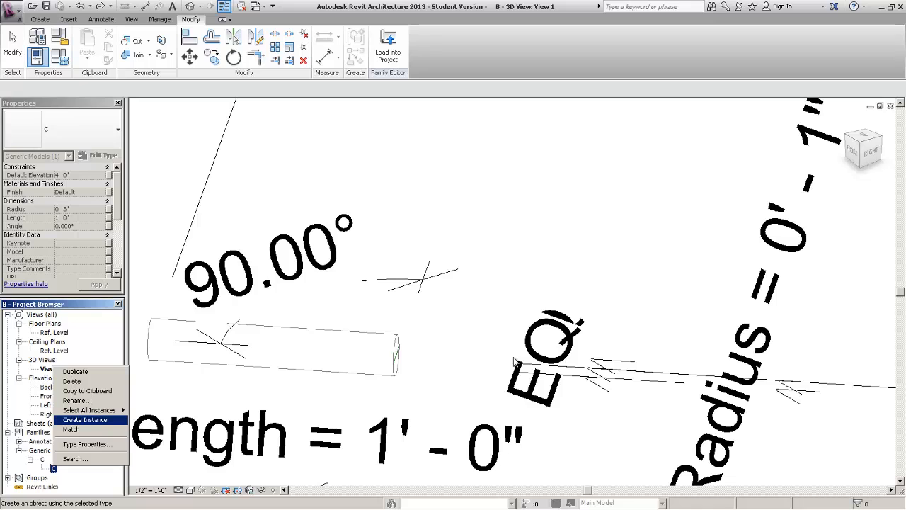
pyautogui.press('Return')
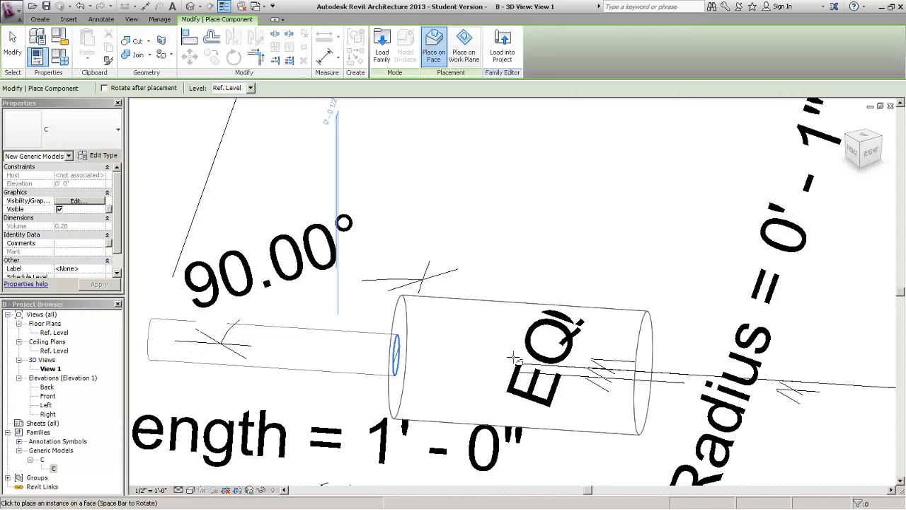
# Rotate the C instance once and place it on the circular end face of the host cylinder.
pyautogui.scroll(3, 514, 358)
pyautogui.keyDown('shift'); pyautogui.moveTo(514, 358); pyautogui.dragTo(513, 356, button='middle'); pyautogui.keyUp('shift')
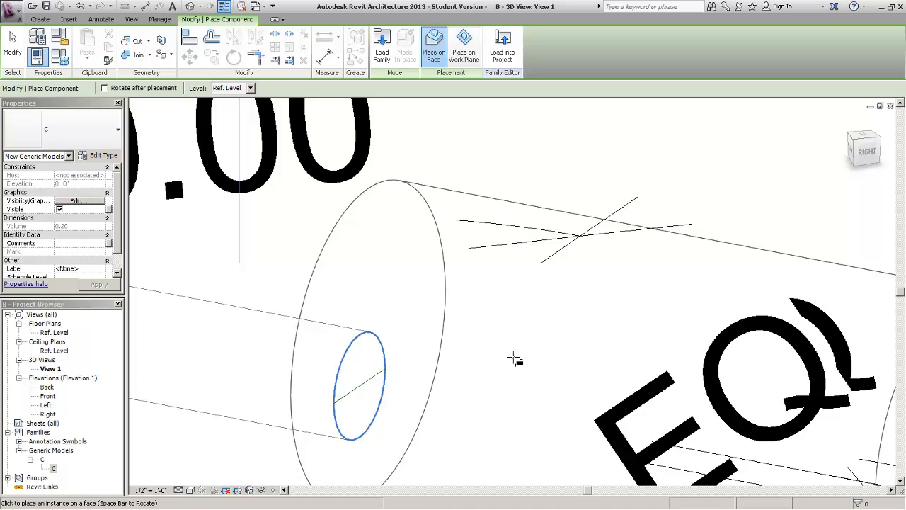
pyautogui.press('space')
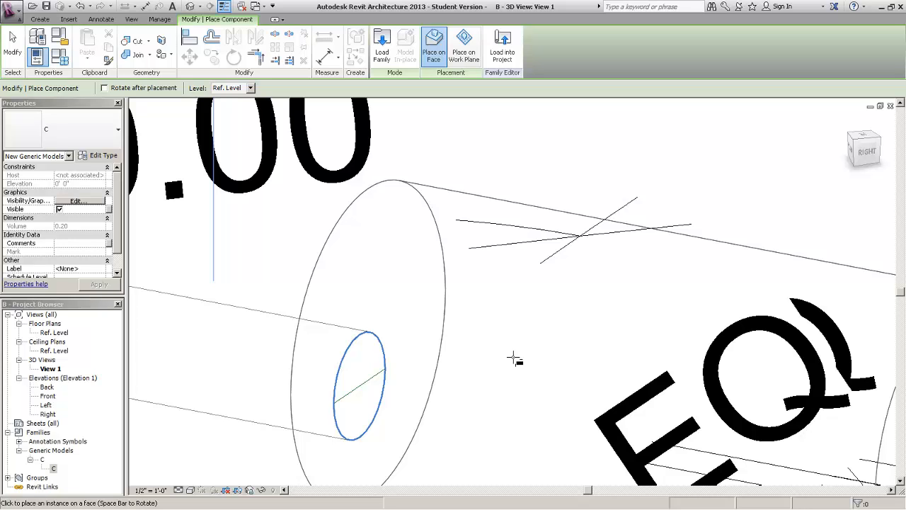
pyautogui.click(514, 359)
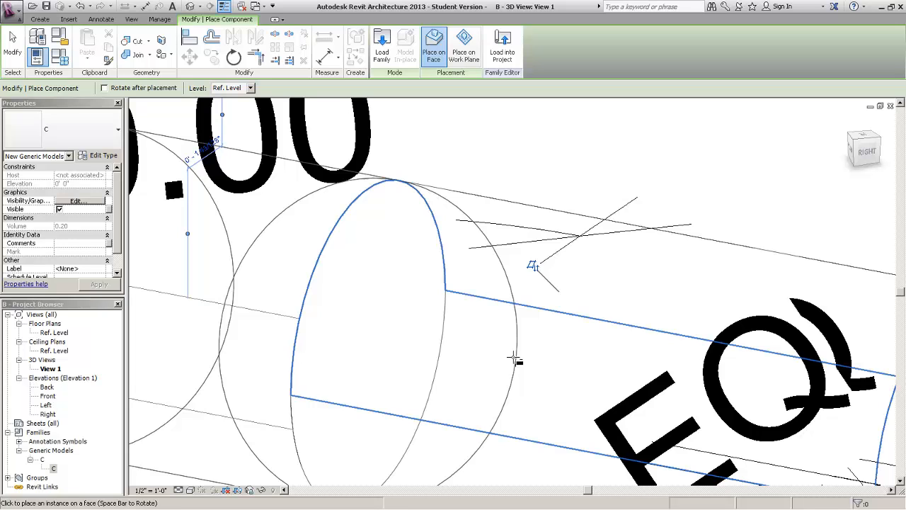
pyautogui.press('Escape')
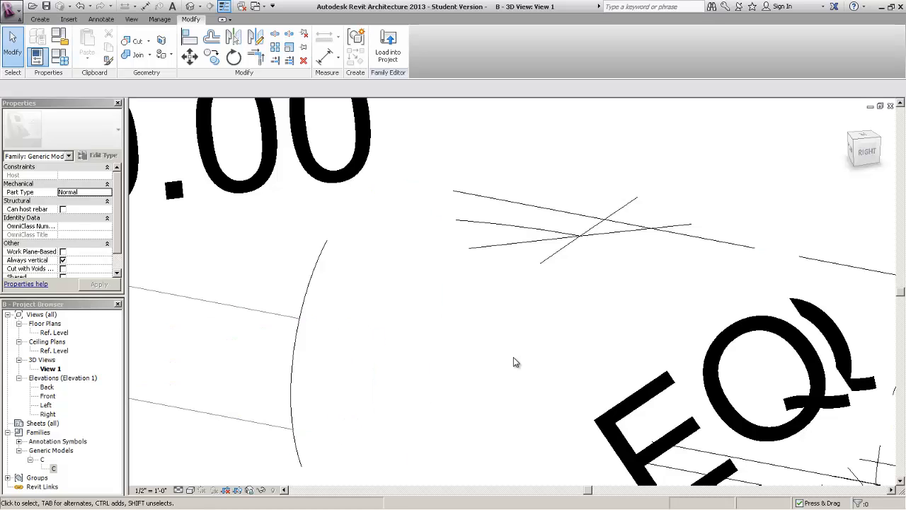
# In family B's Front elevation, set the Angle type parameter of the placed family C to 45°.
pyautogui.rightClick(44, 395)
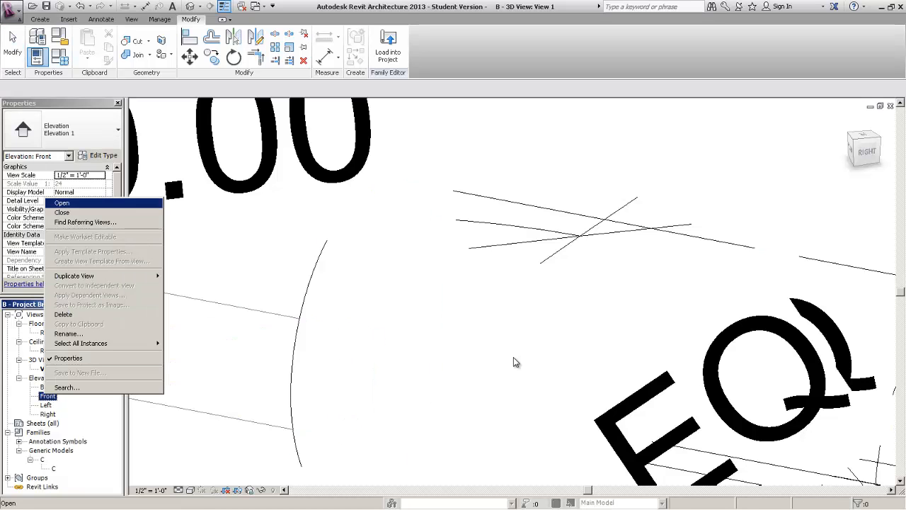
pyautogui.click(62, 202)
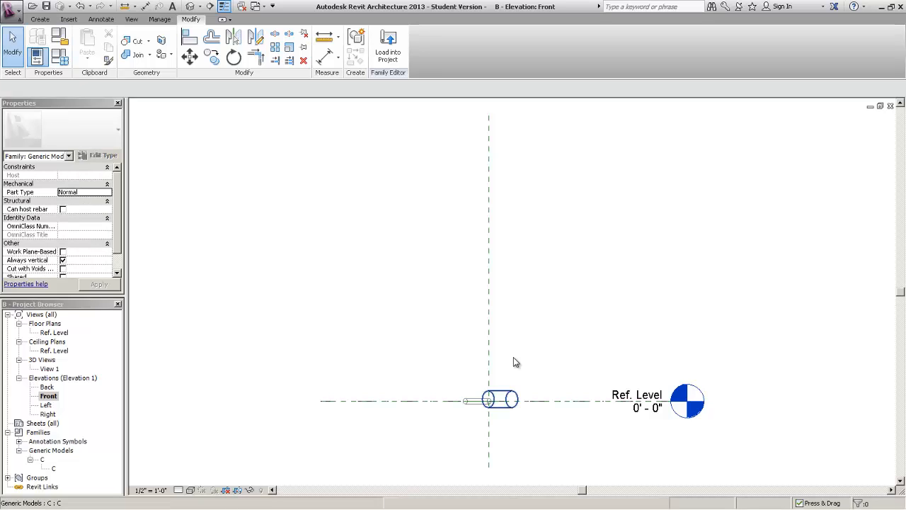
pyautogui.click(500, 399)
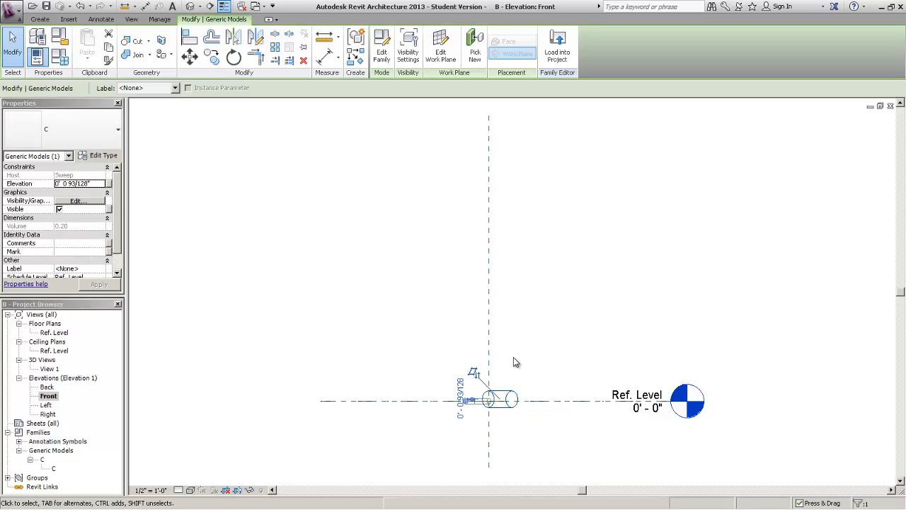
pyautogui.click(100, 155)
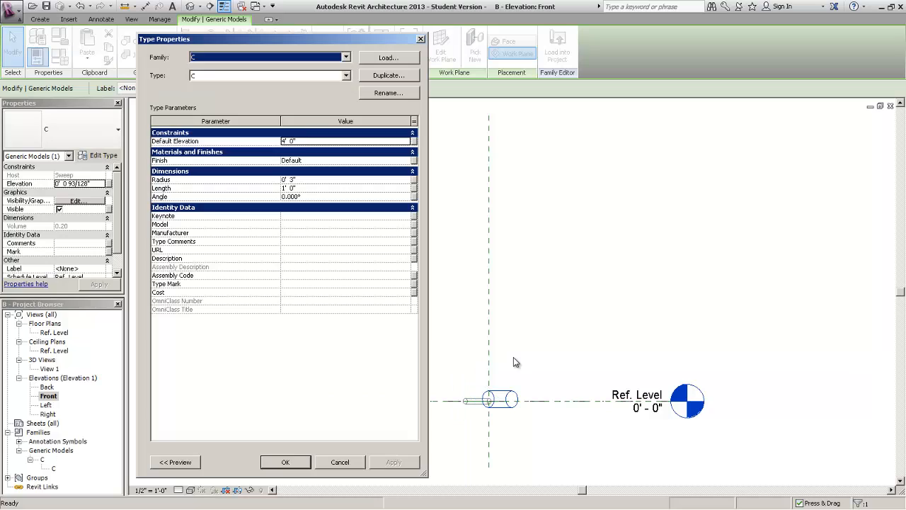
pyautogui.click(312, 197)
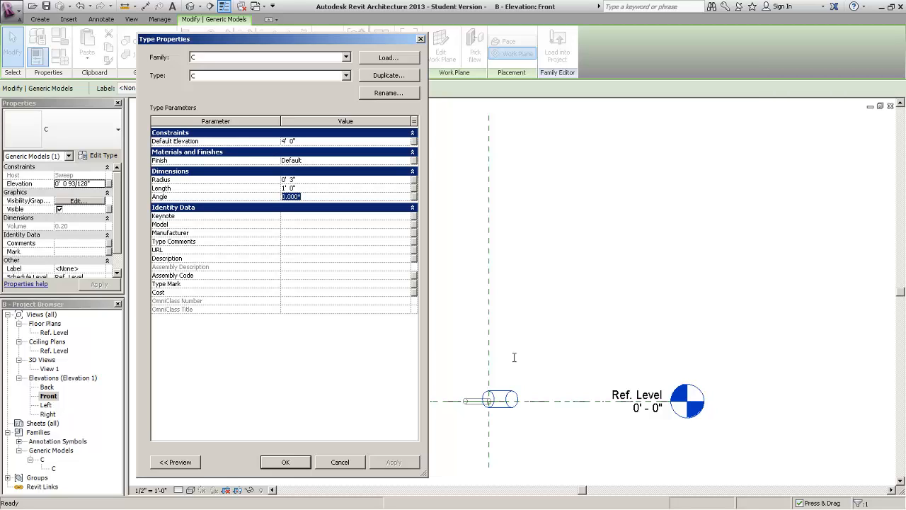
pyautogui.write('45')
pyautogui.press('Return')
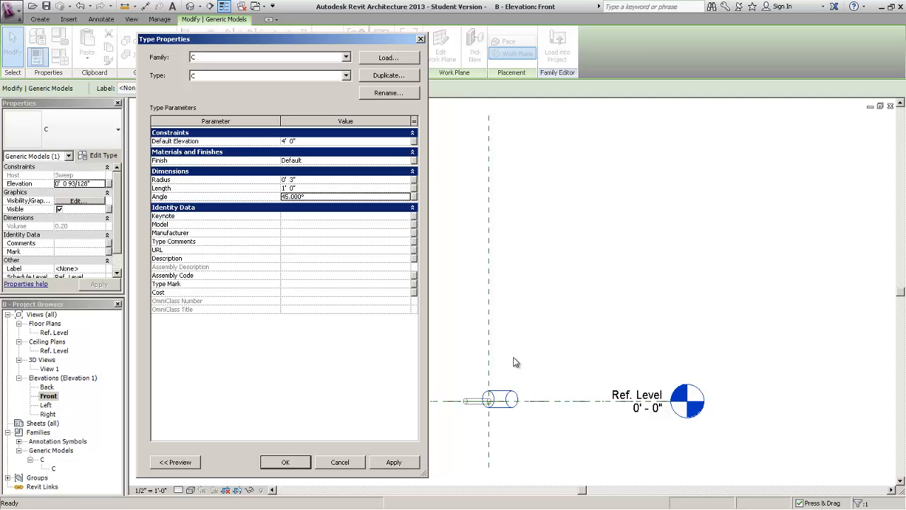
pyautogui.hotkey('alt', 'a')
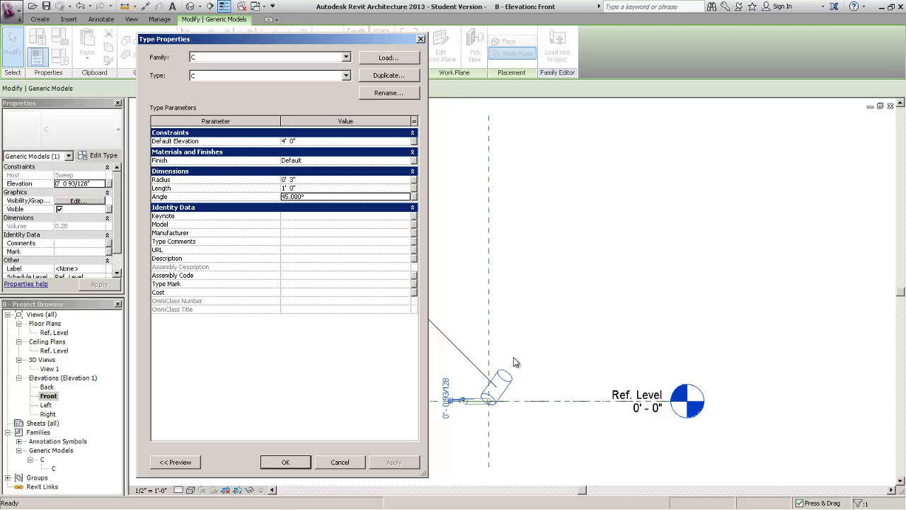
pyautogui.press('Return')
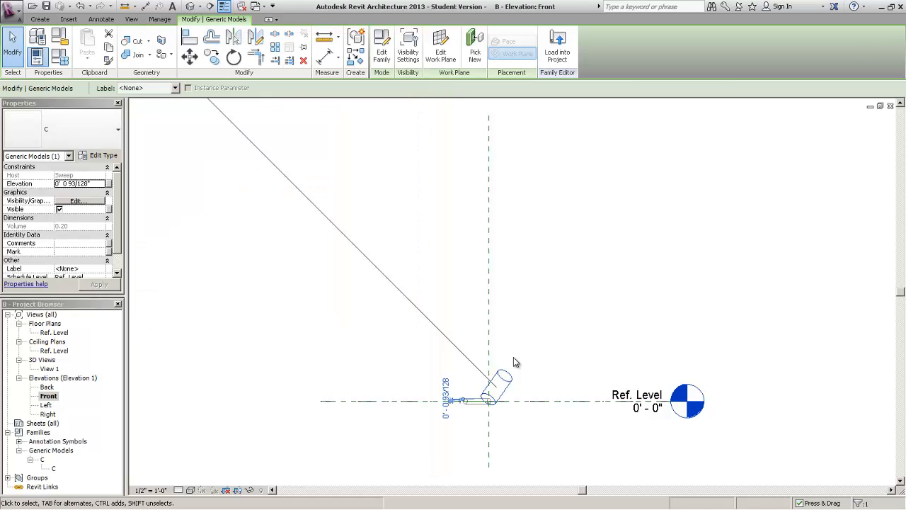
pyautogui.press('Escape')
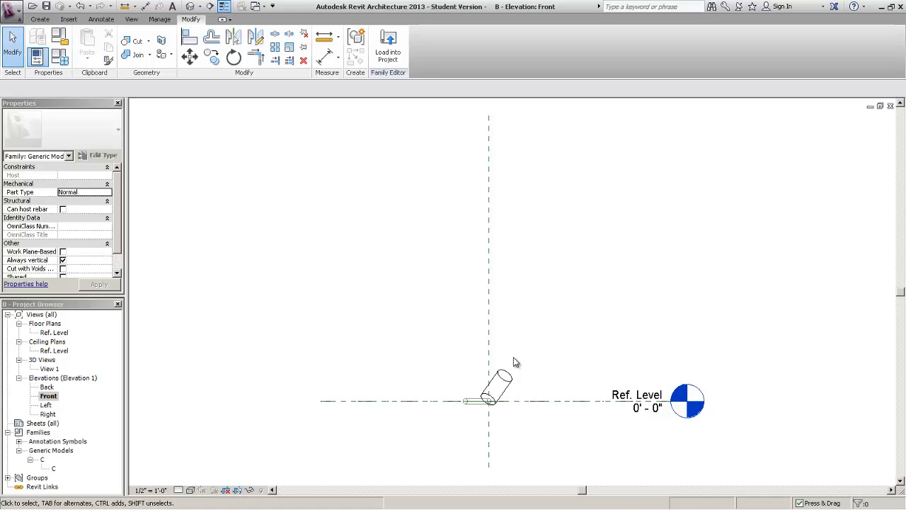
# Tile the open views and close the Front elevation of family C.
pyautogui.press('w')
pyautogui.press('t')
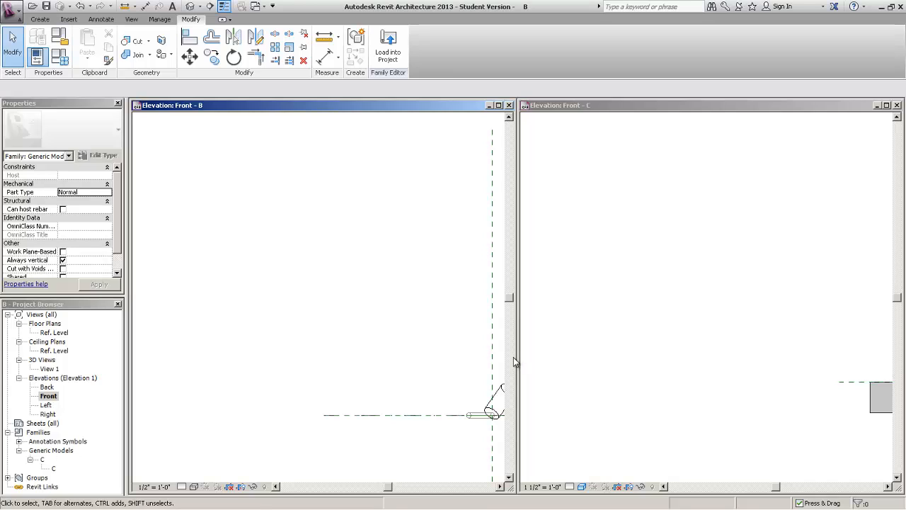
pyautogui.hotkey('ctrl', 'Tab')
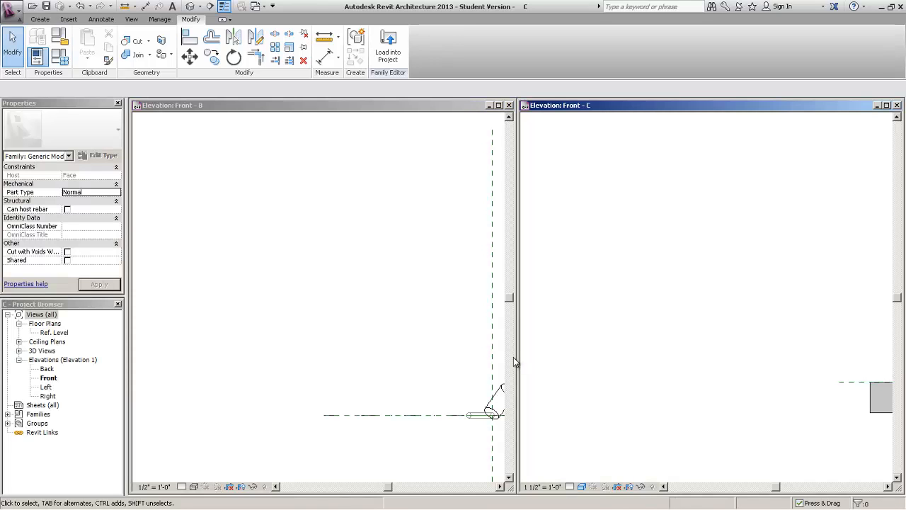
pyautogui.hotkey('ctrl', 'F4')
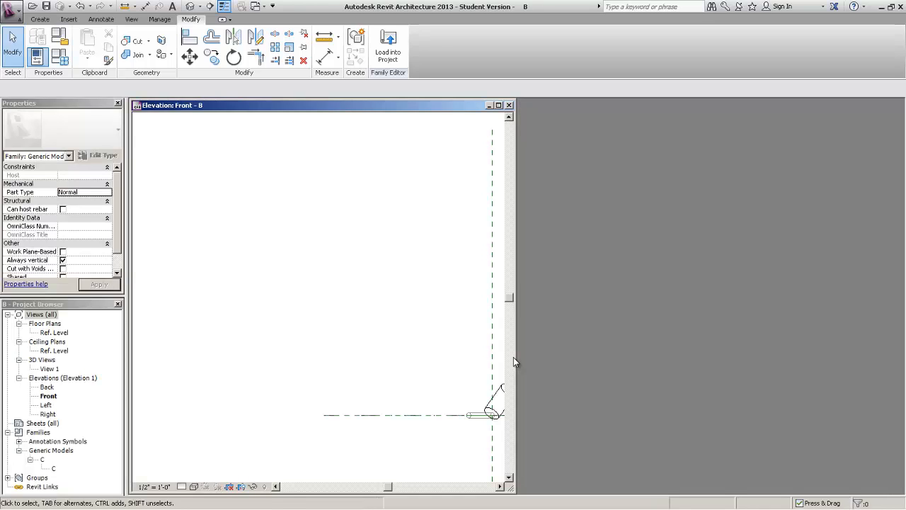
# Open family B's Ref. Level floor plan, tile it beside the Front elevation and fit the model in the plan view.
pyautogui.press('Down')
pyautogui.press('Down')
pyautogui.hotkey('shift', 'F10')
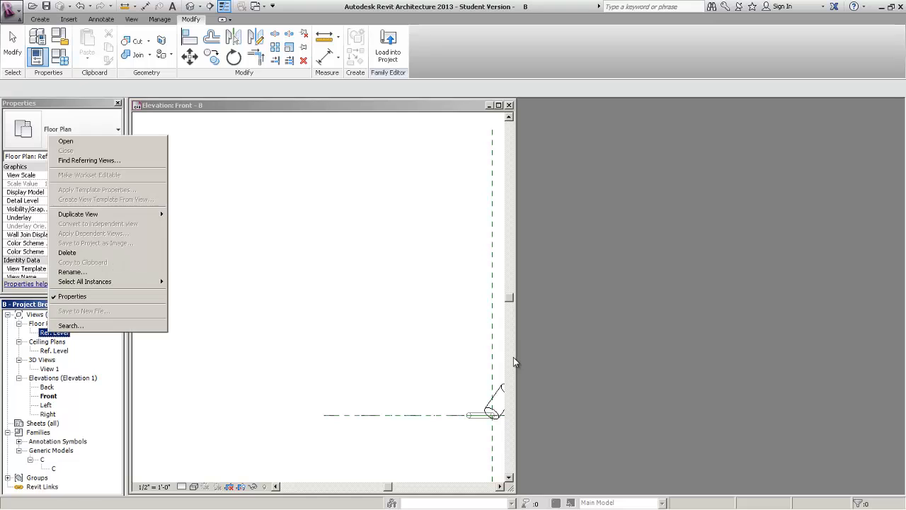
pyautogui.press('Down')
pyautogui.press('Return')
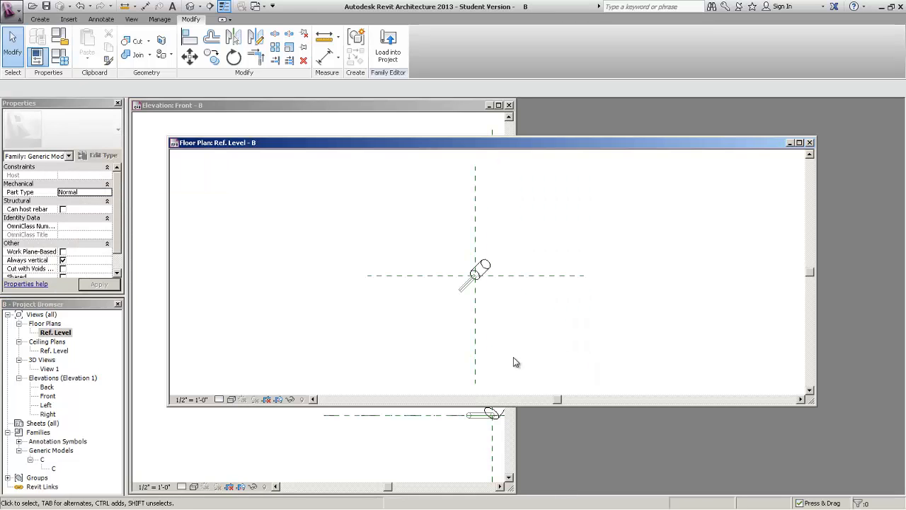
pyautogui.press('w')
pyautogui.press('t')
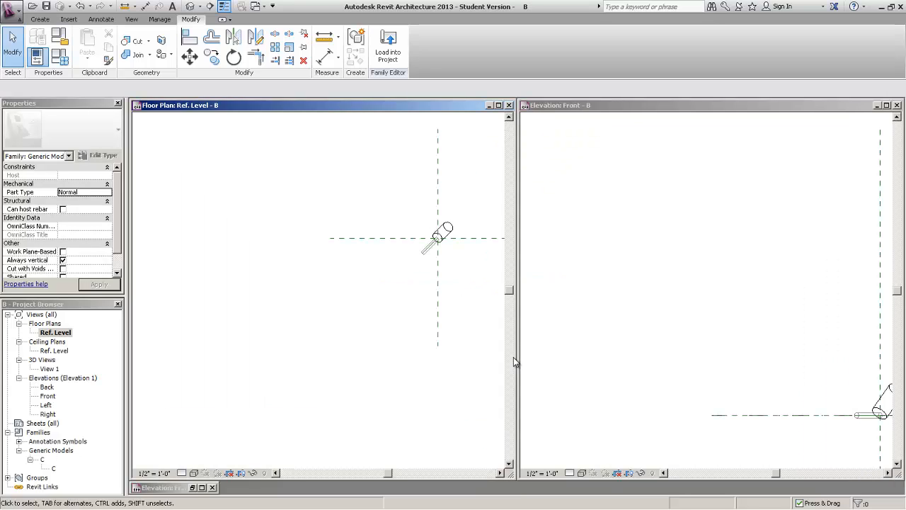
pyautogui.press('z')
pyautogui.press('f')
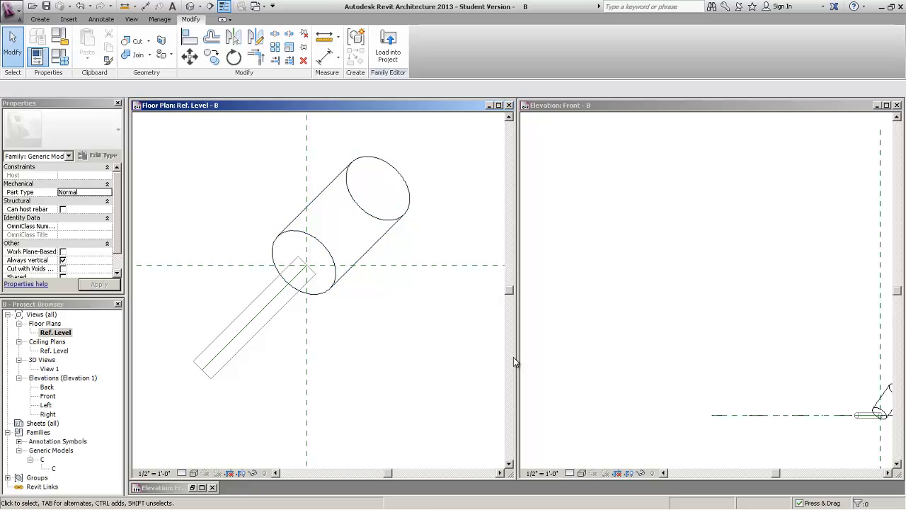
# In the Ref. Level plan, align C's lengthwise centre reference to the angled reference line and lock the alignment.
pyautogui.press('a')
pyautogui.press('l')
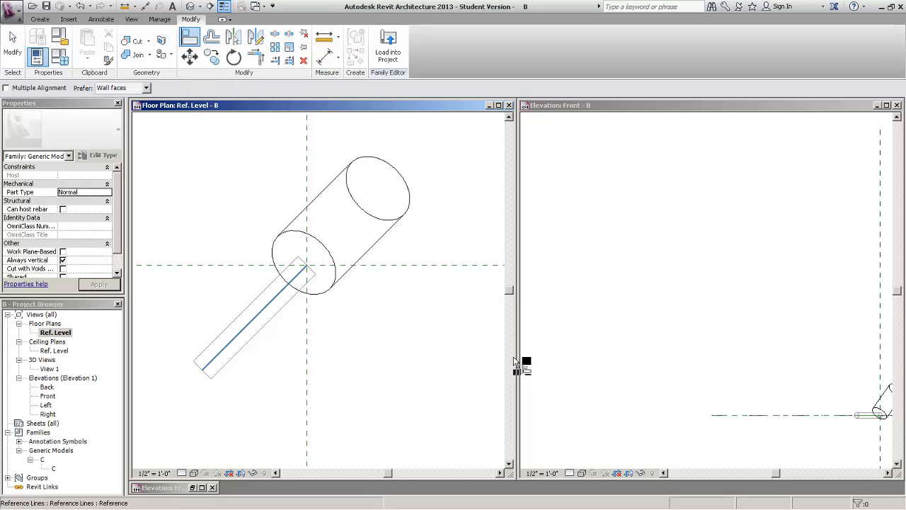
pyautogui.click(251, 320)
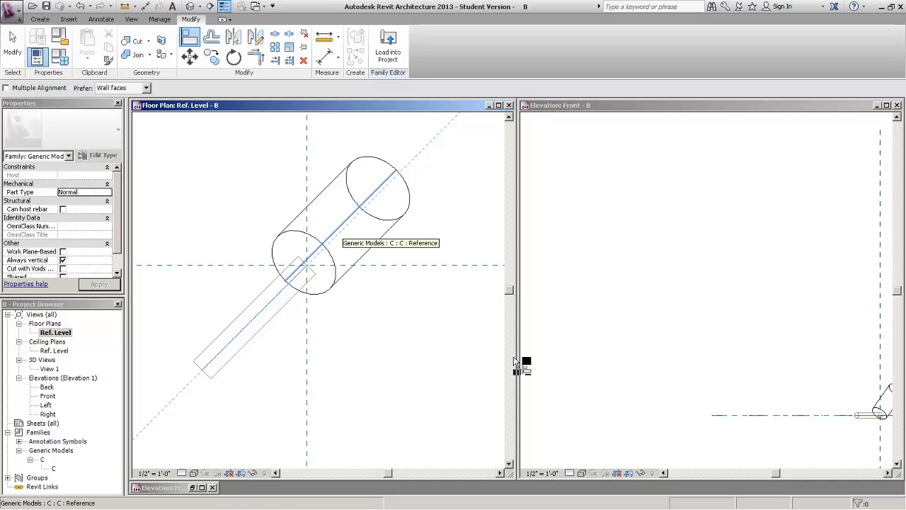
pyautogui.click(343, 225)
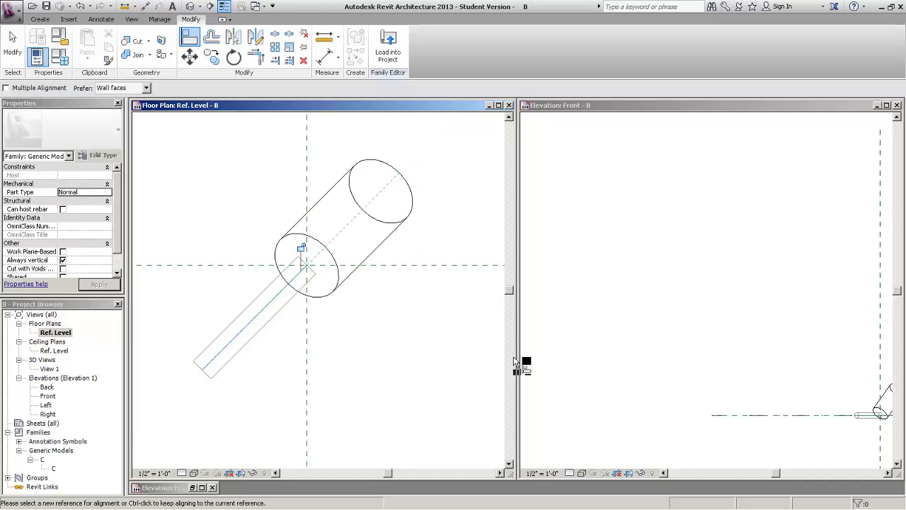
pyautogui.click(302, 248)
pyautogui.press('Escape')
pyautogui.press('Escape')
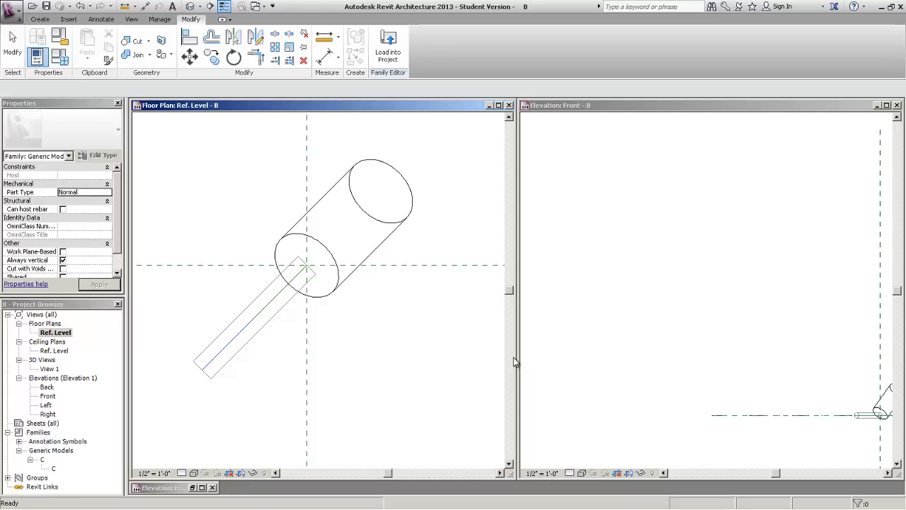
# In the Front elevation, move the Ref. Level line horizontally about 10' 2" so it clears the model geometry.
pyautogui.click(523, 361)
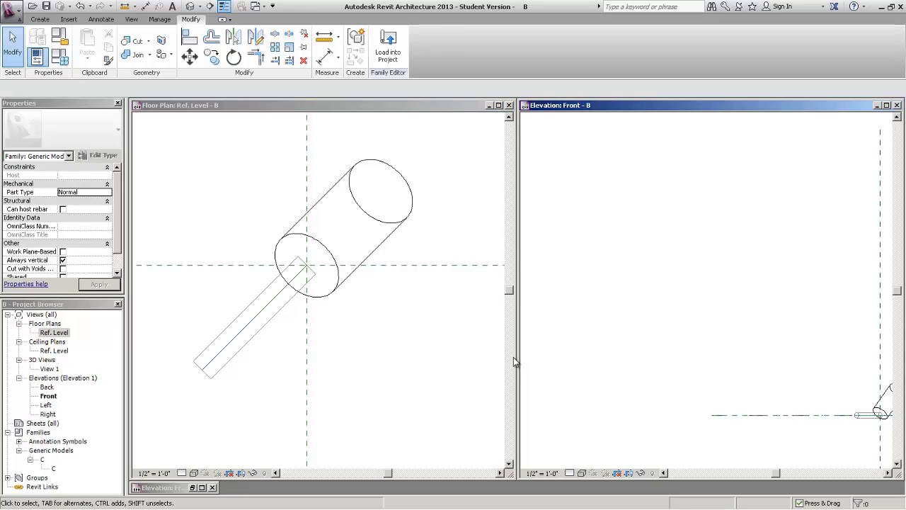
pyautogui.moveTo(794, 368); pyautogui.dragTo(572, 293, button='middle')
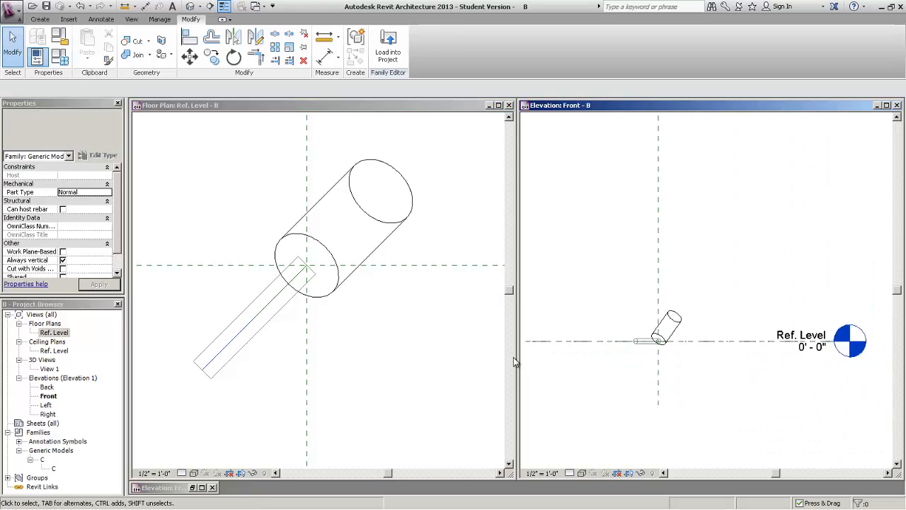
pyautogui.scroll(-2, 571, 293)
pyautogui.moveTo(521, 366); pyautogui.dragTo(573, 372, button='middle')
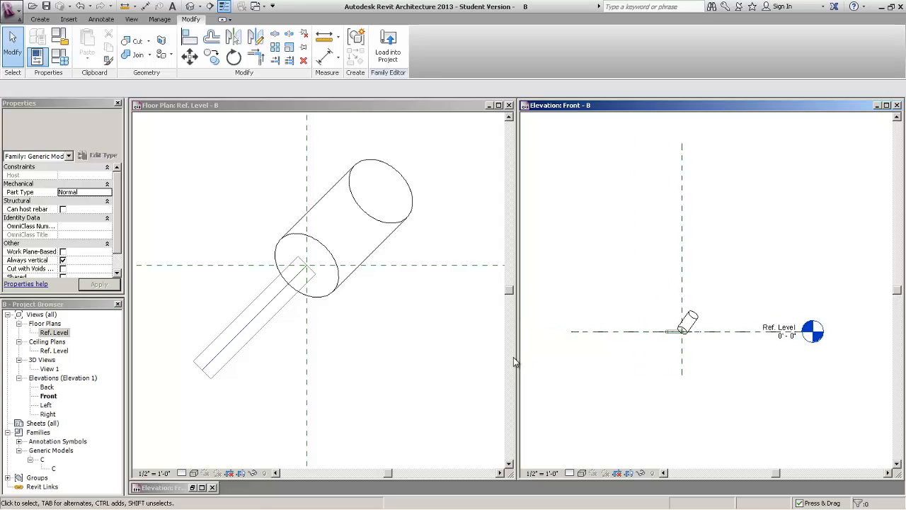
pyautogui.click(639, 331)
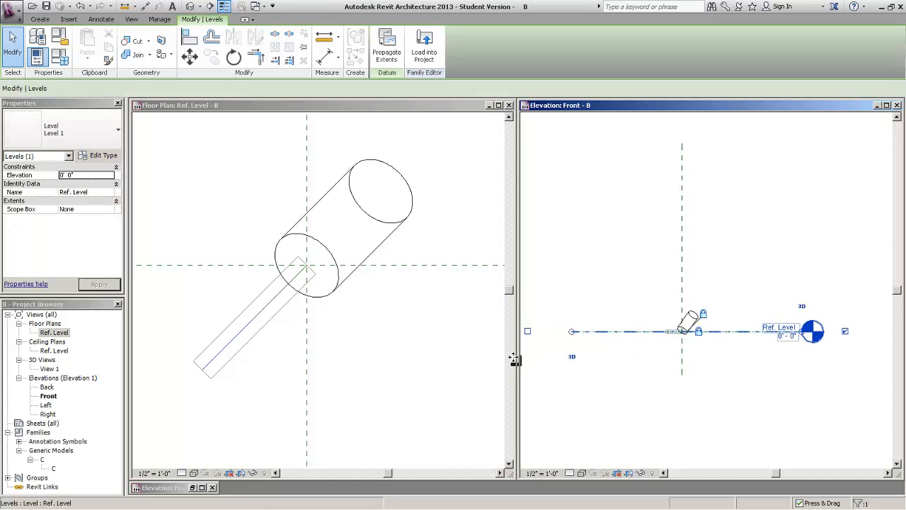
pyautogui.press('m')
pyautogui.press('v')
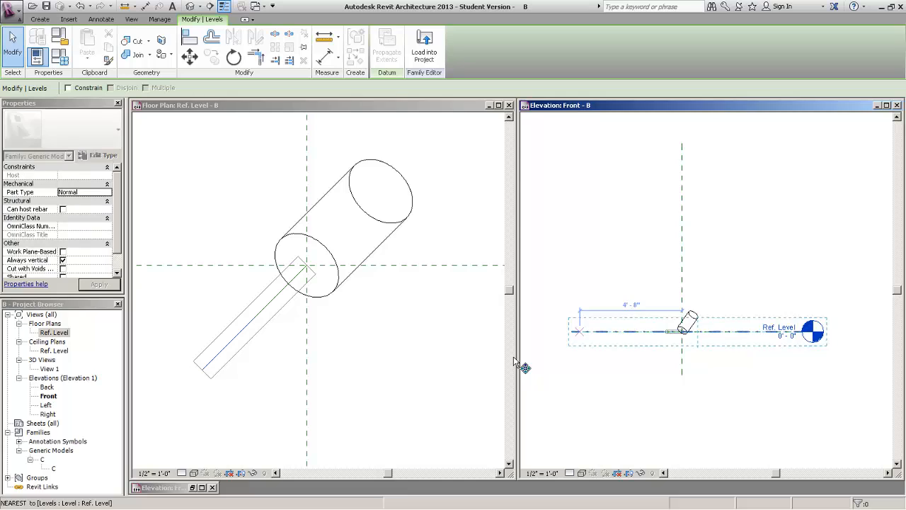
pyautogui.click(572, 331)
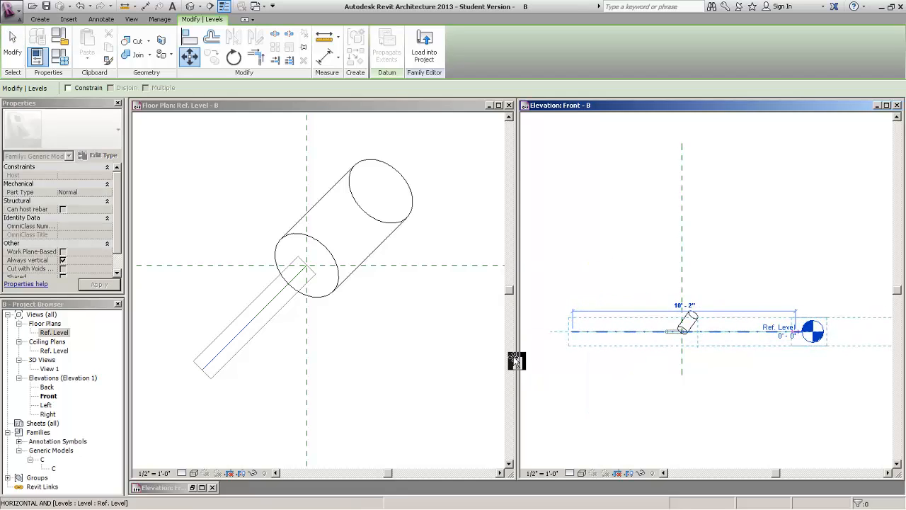
pyautogui.click(796, 331)
pyautogui.press('Escape')
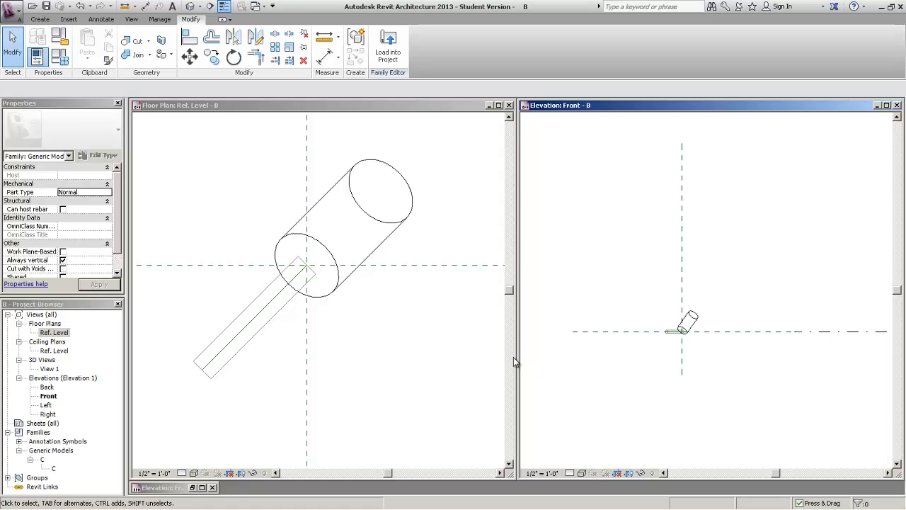
# Examine the angled reference line and its work planes at the hidden sweep in both the plan and Front elevation.
pyautogui.scroll(2, 715, 309)
pyautogui.scroll(2, 618, 355)
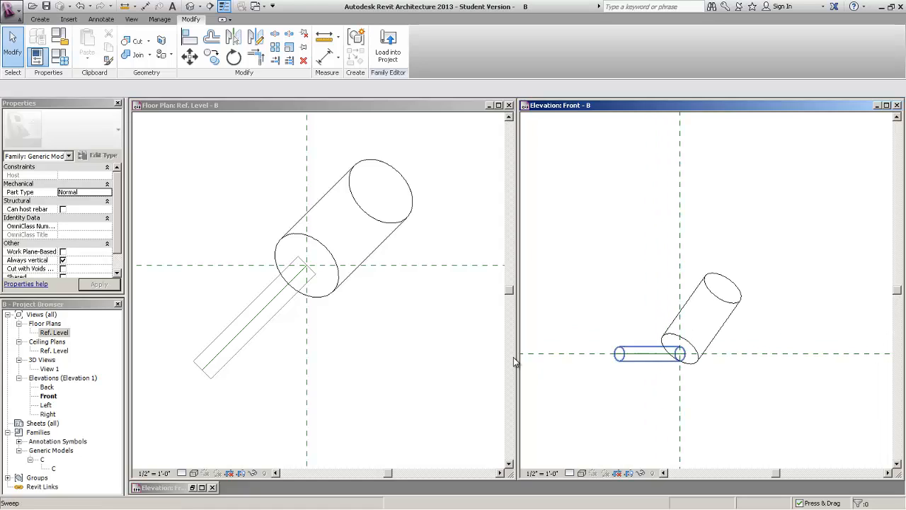
pyautogui.scroll(1, 655, 295)
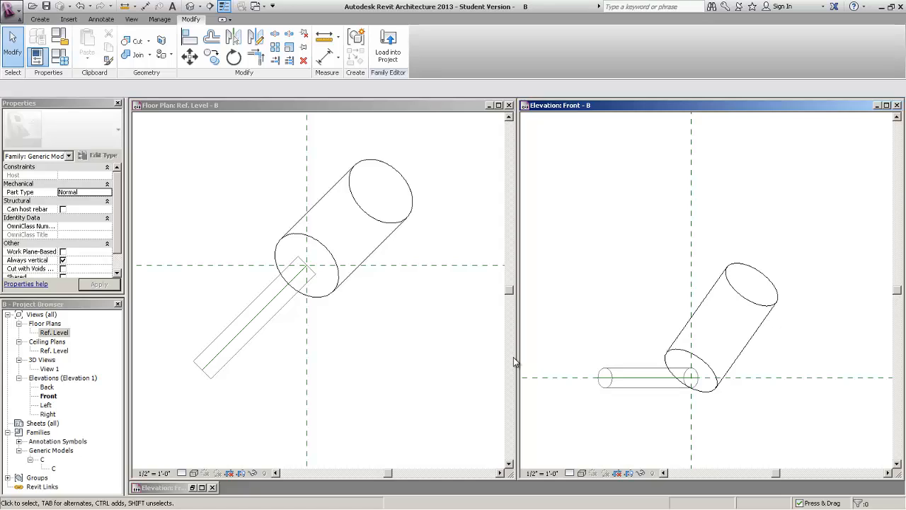
pyautogui.click(273, 301)
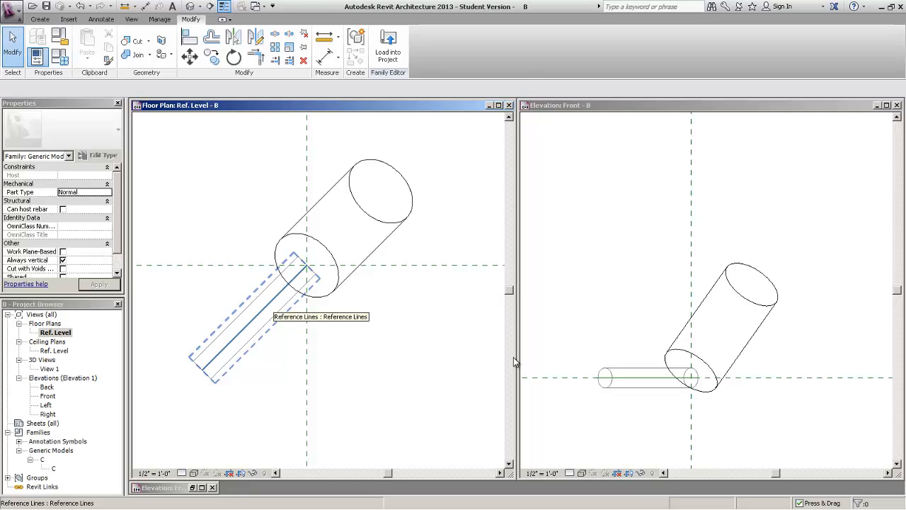
pyautogui.click(273, 301)
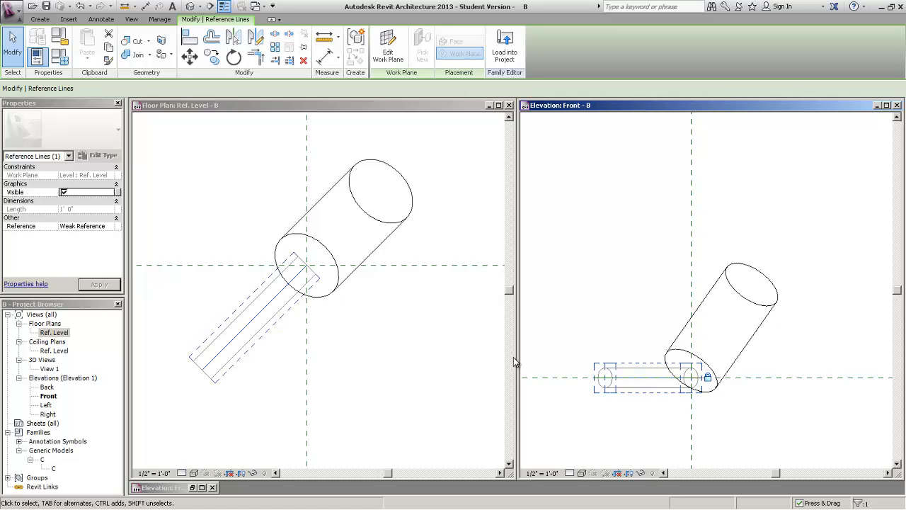
pyautogui.click(513, 356)
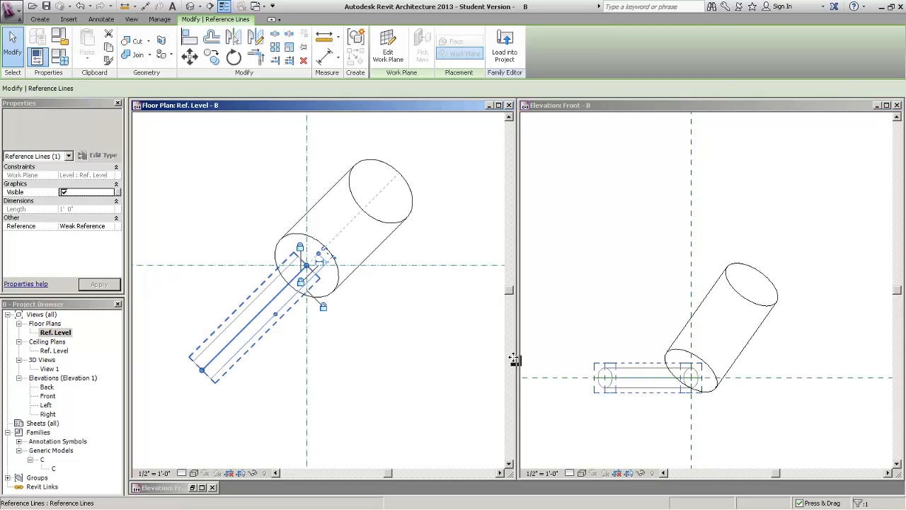
pyautogui.click(515, 360)
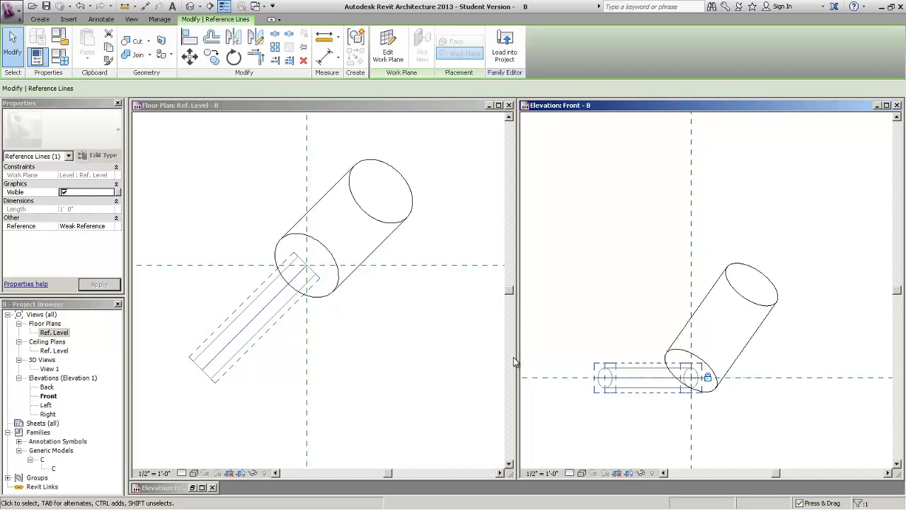
pyautogui.scroll(3, 643, 379)
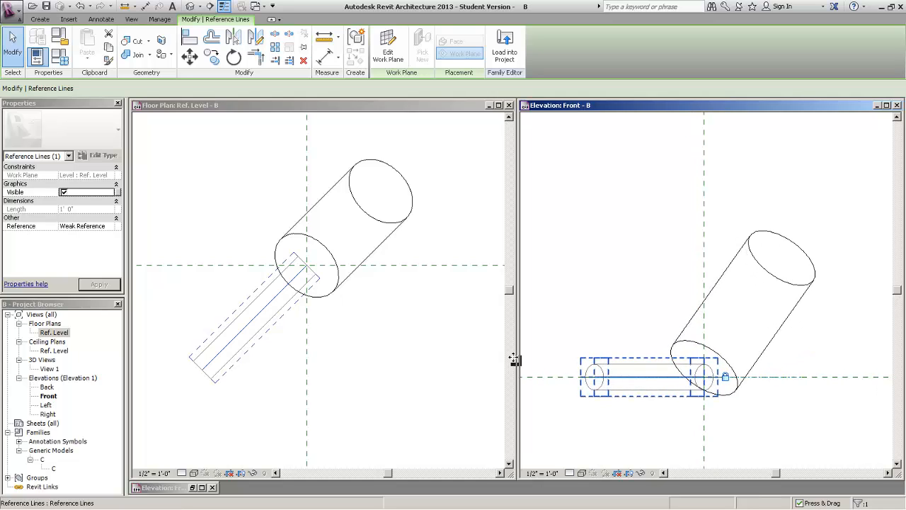
pyautogui.press('Escape')
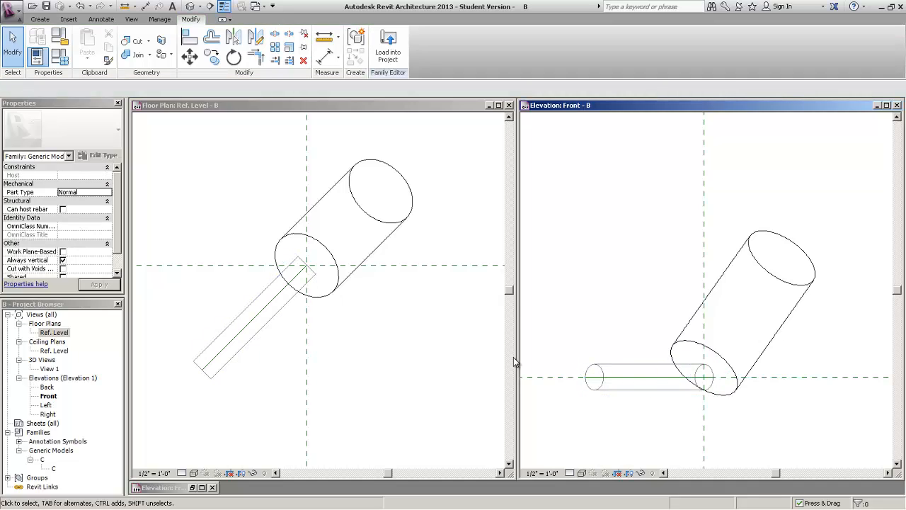
# In the Front elevation, align C's horizontal reference to the horizontal reference plane at Ref. Level height and lock the alignment.
pyautogui.press('a')
pyautogui.press('l')
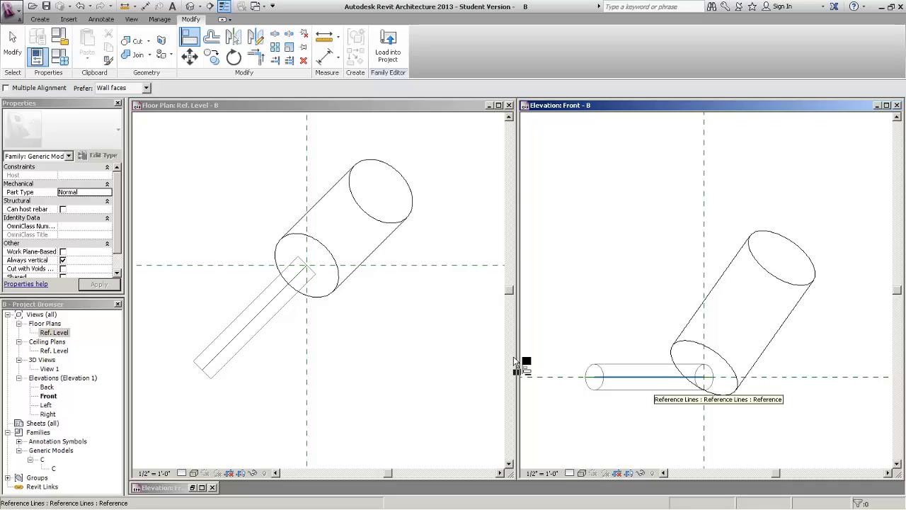
pyautogui.click(765, 377)
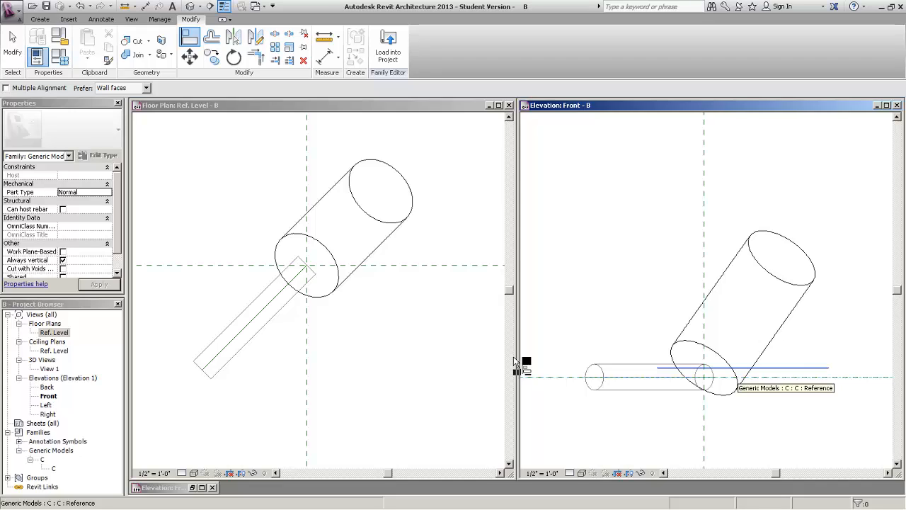
pyautogui.click(736, 368)
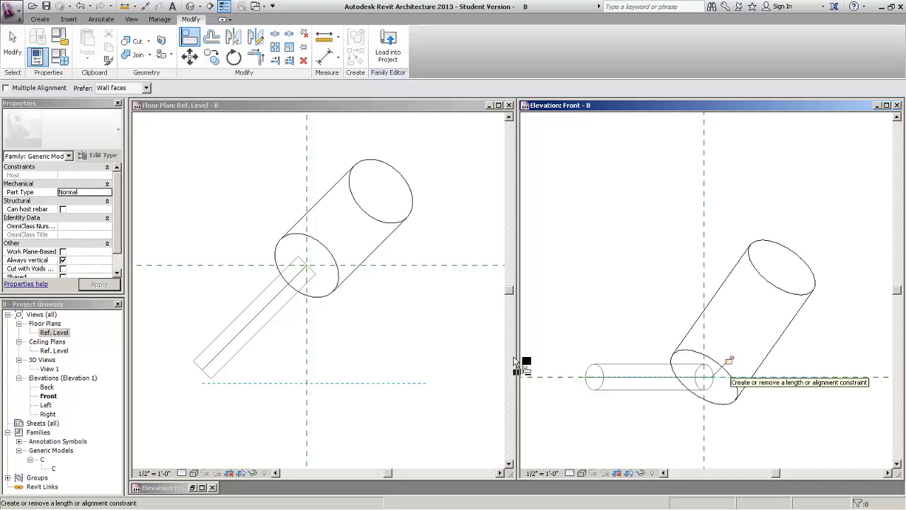
pyautogui.click(730, 360)
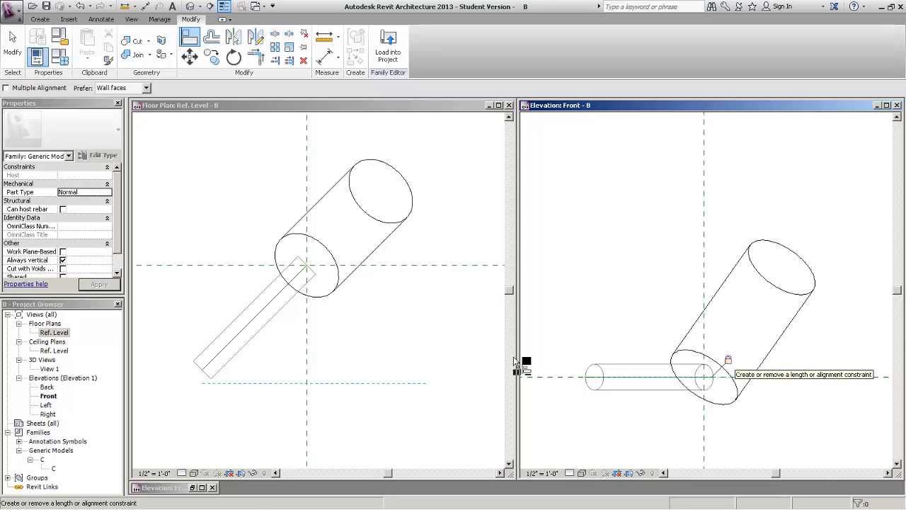
pyautogui.press('Escape')
pyautogui.press('Escape')
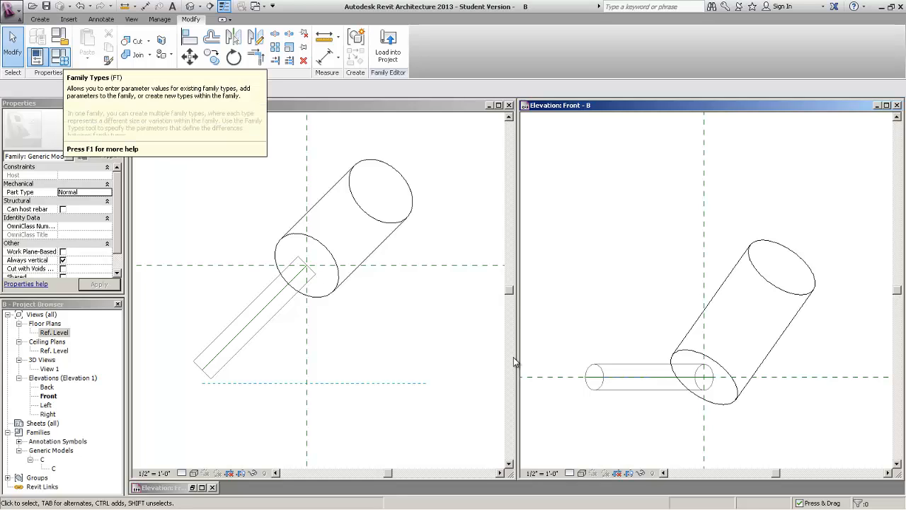
# Add an instance family parameter named Finish of type Material, grouped under Materials and Finishes.
pyautogui.press('f')
pyautogui.press('t')
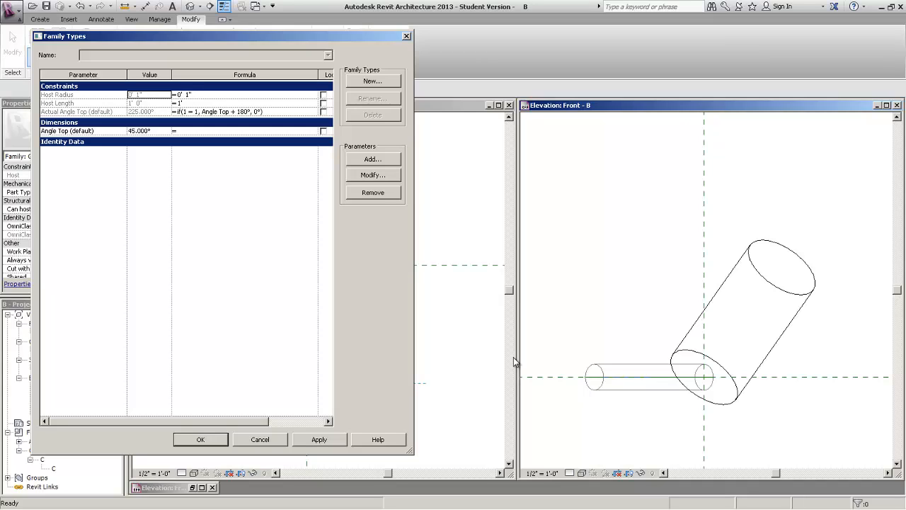
pyautogui.hotkey('alt', 'd')
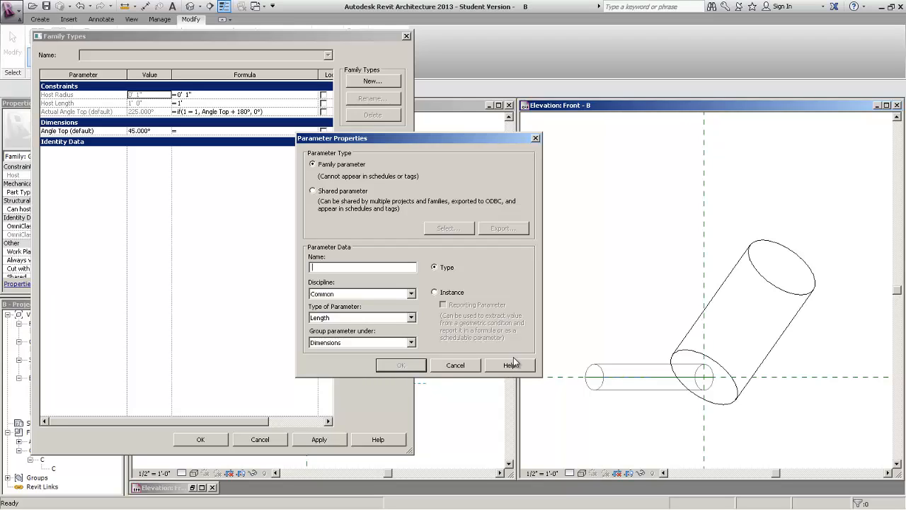
pyautogui.write('Finish')
pyautogui.hotkey('alt', 'Down')
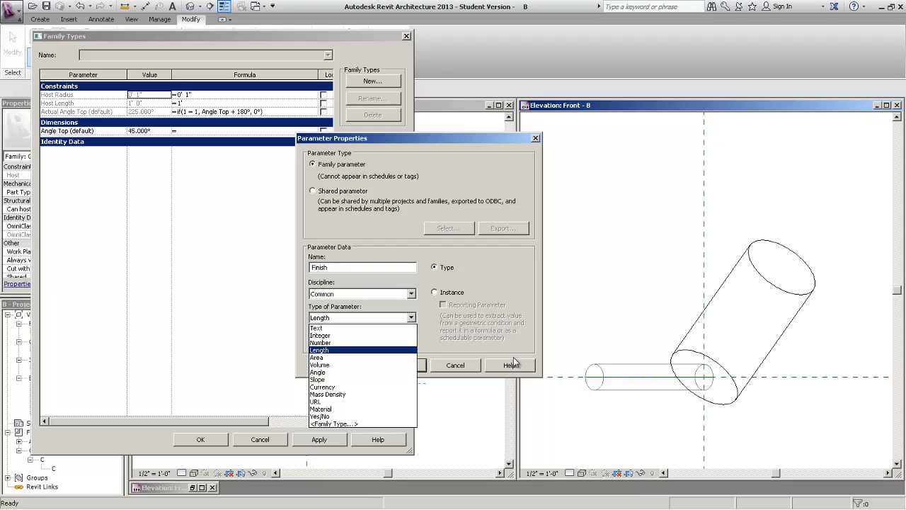
pyautogui.press('Down')
pyautogui.press('Down')
pyautogui.press('Down')
pyautogui.press('Down')
pyautogui.press('Down')
pyautogui.press('Down')
pyautogui.press('Down')
pyautogui.press('Down')
pyautogui.press('Return')
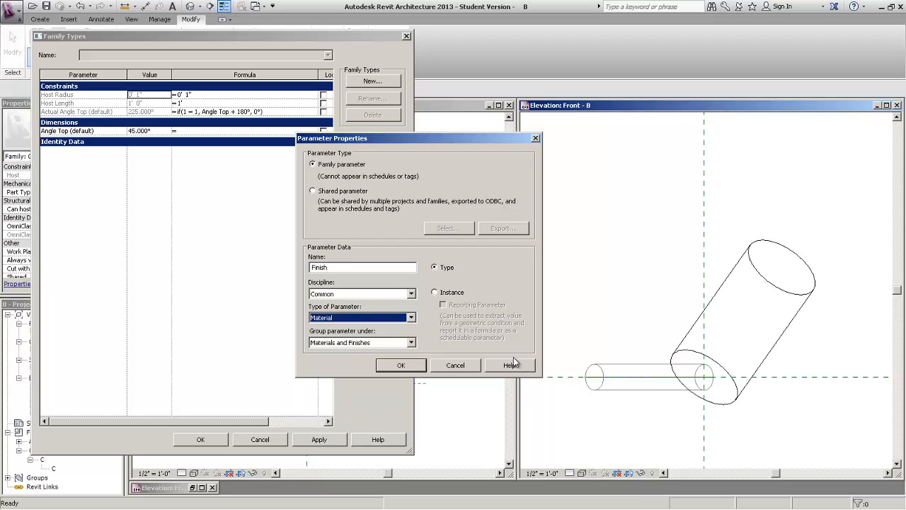
pyautogui.hotkey('alt', 'n')
pyautogui.press('Return')
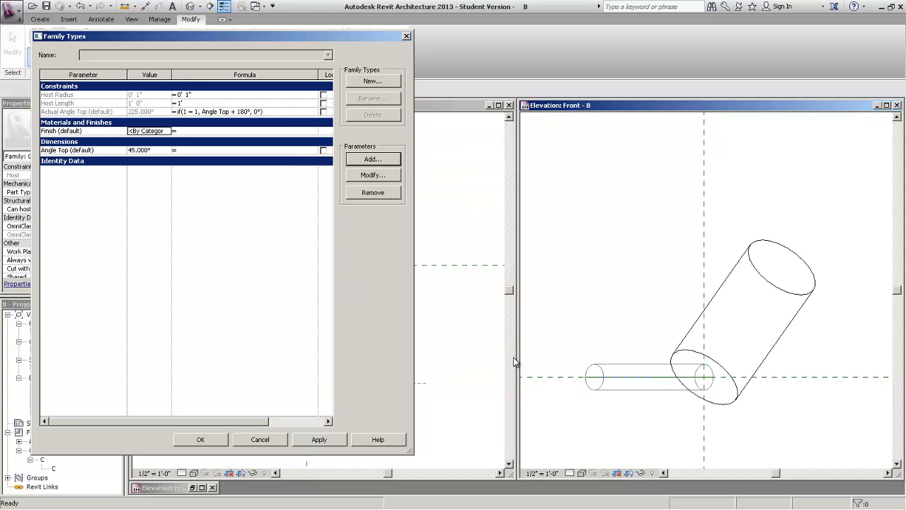
# Add an instance family parameter named Radius of type Length, grouped under Dimensions.
pyautogui.press('Return')
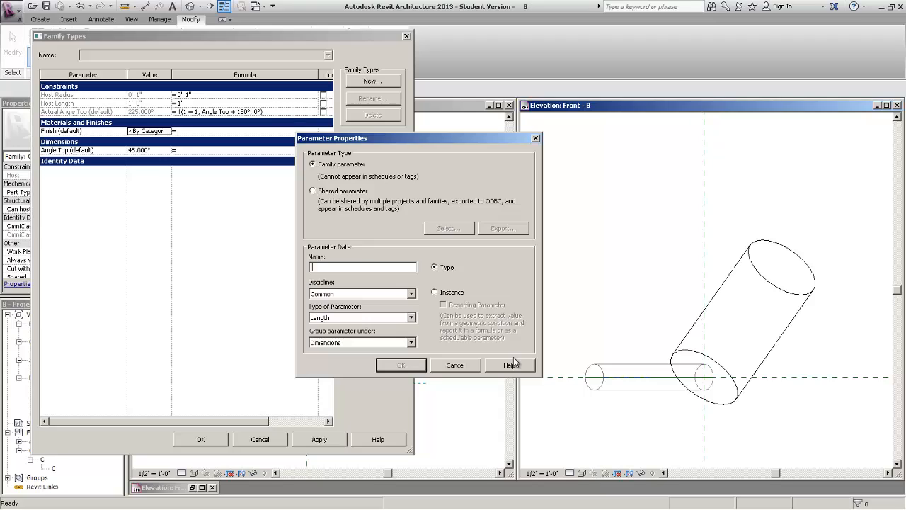
pyautogui.write('Radius')
pyautogui.hotkey('alt', 'i')
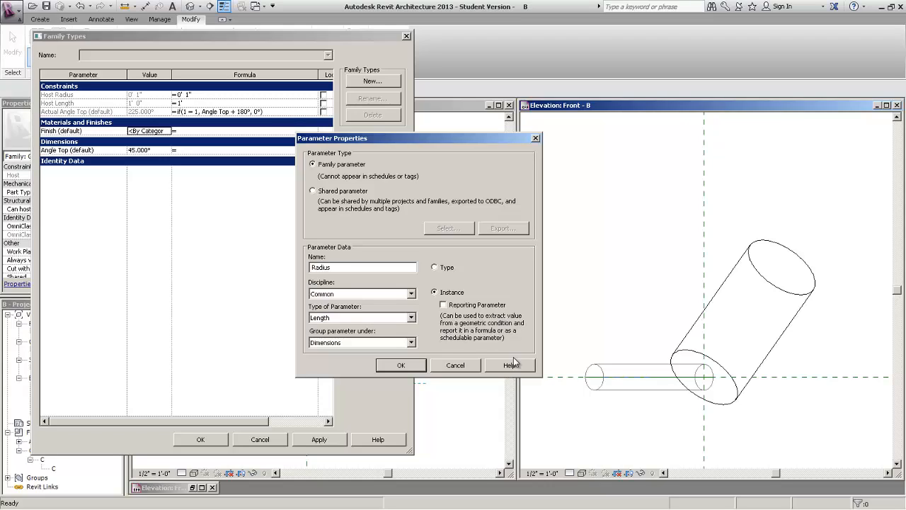
pyautogui.press('Return')
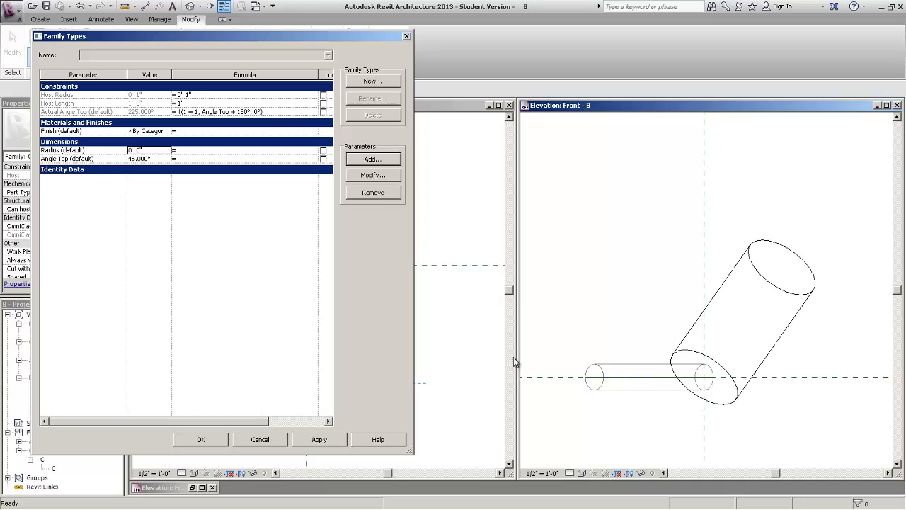
# Add an instance family parameter named Length of type Length under Dimensions, and start another new parameter.
pyautogui.hotkey('alt', 'd')
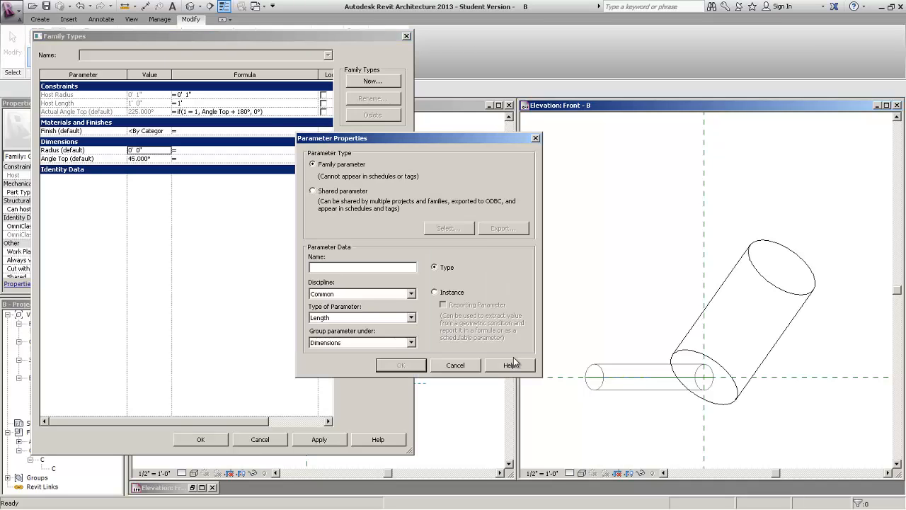
pyautogui.write('Length')
pyautogui.hotkey('alt', 'i')
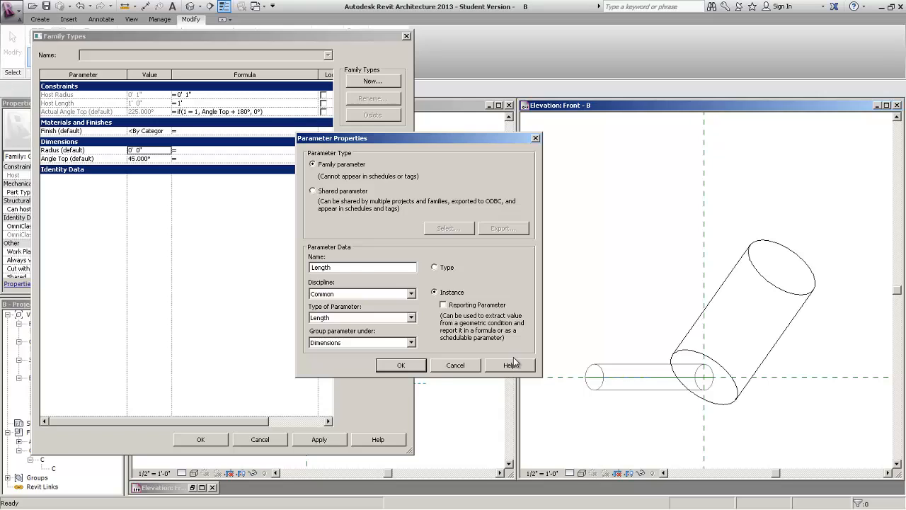
pyautogui.press('Return')
pyautogui.press('Return')
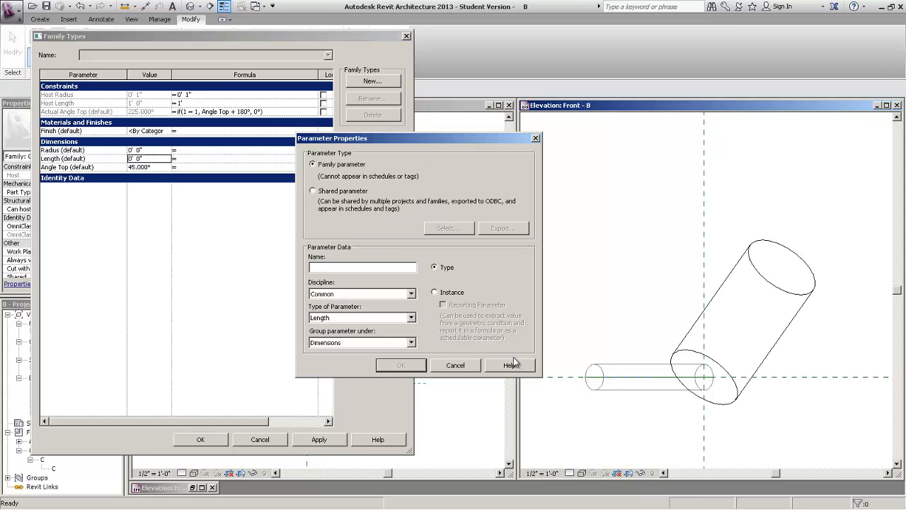
# Add an instance family parameter named Angle Elevation of type Angle, grouped under Dimensions, and accept the family types.
pyautogui.write('Angle Elevation')
pyautogui.click(411, 317)
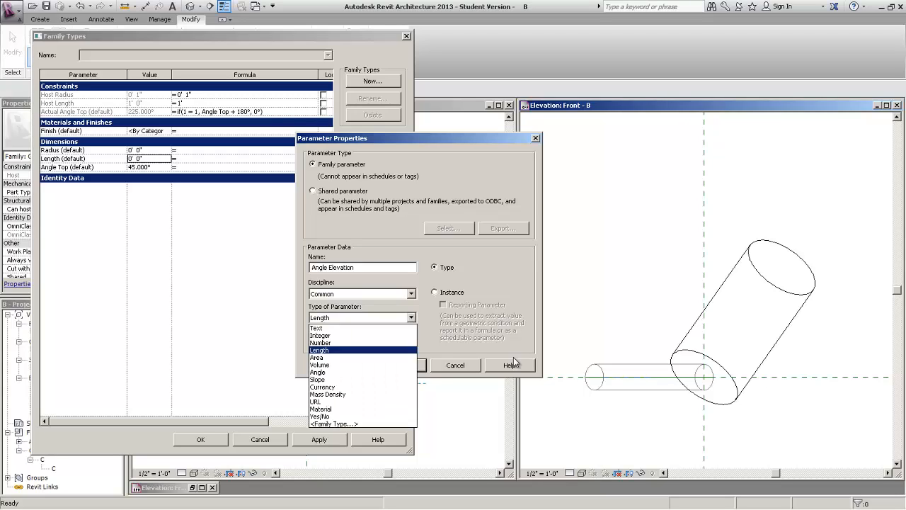
pyautogui.click(319, 372)
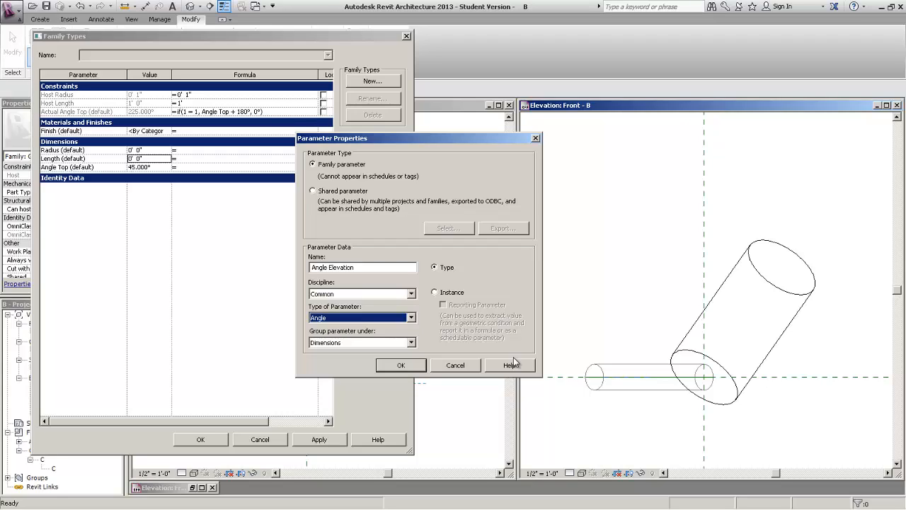
pyautogui.click(434, 292)
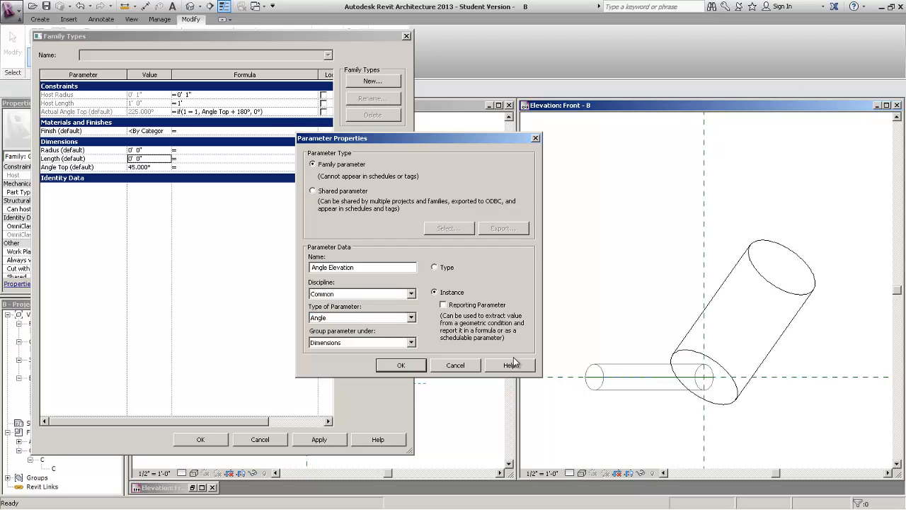
pyautogui.press('Return')
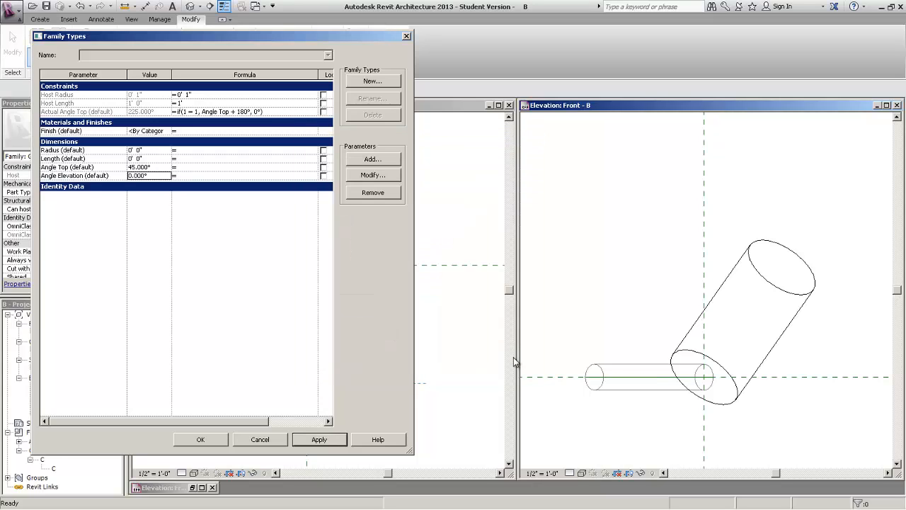
pyautogui.press('Return')
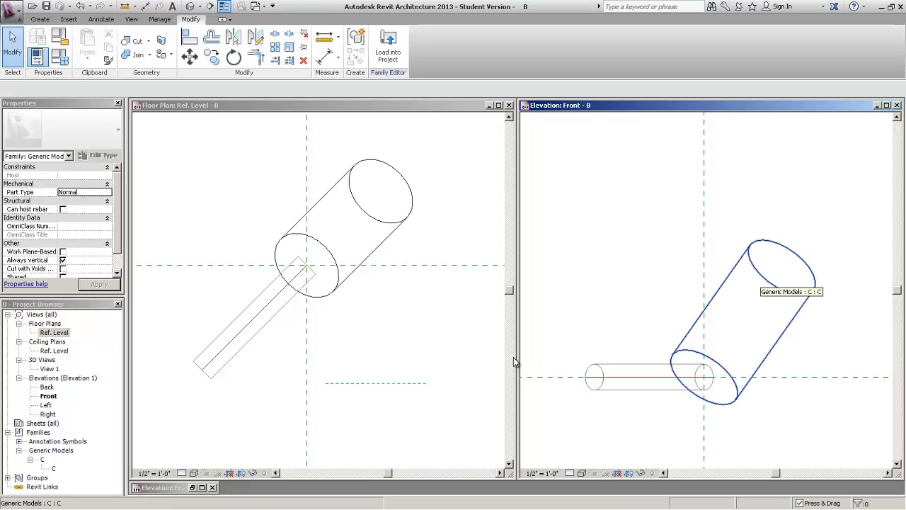
# Associate the Finish type parameter of nested family C with the host family's Finish parameter.
pyautogui.click(716, 295)
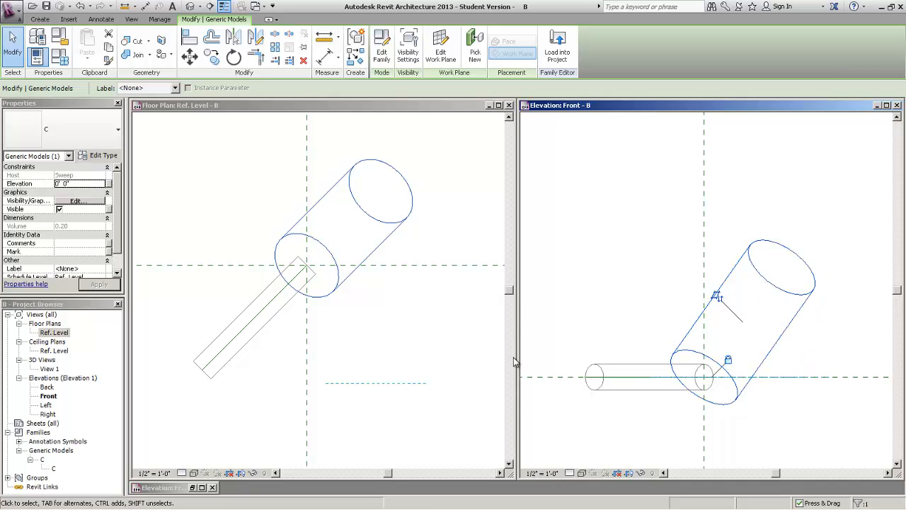
pyautogui.click(99, 156)
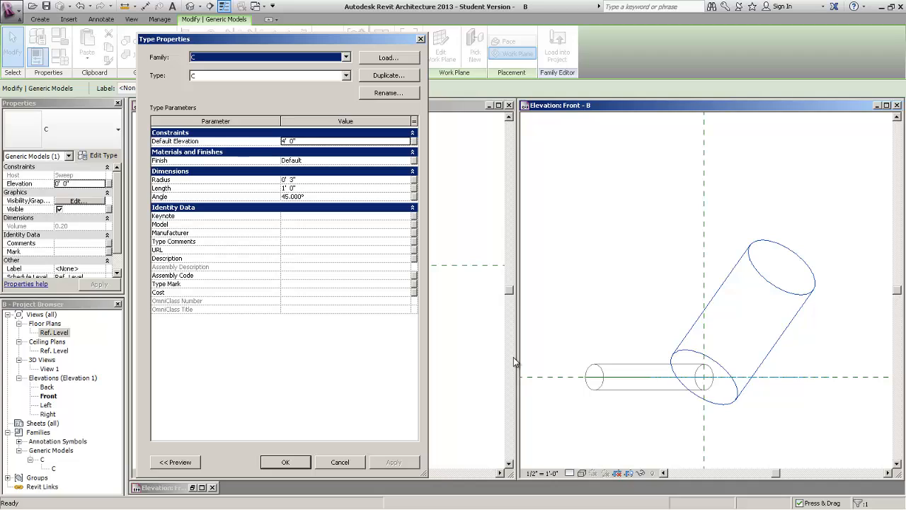
pyautogui.click(414, 160)
pyautogui.click(417, 228)
pyautogui.click(507, 349)
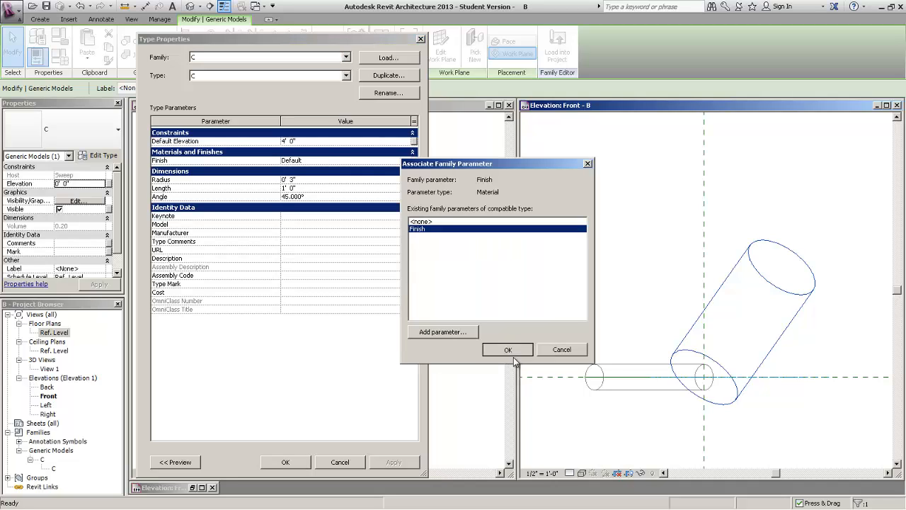
# Try to associate nested family C's Radius with the host family's Radius parameter, and close C's type properties.
pyautogui.click(414, 179)
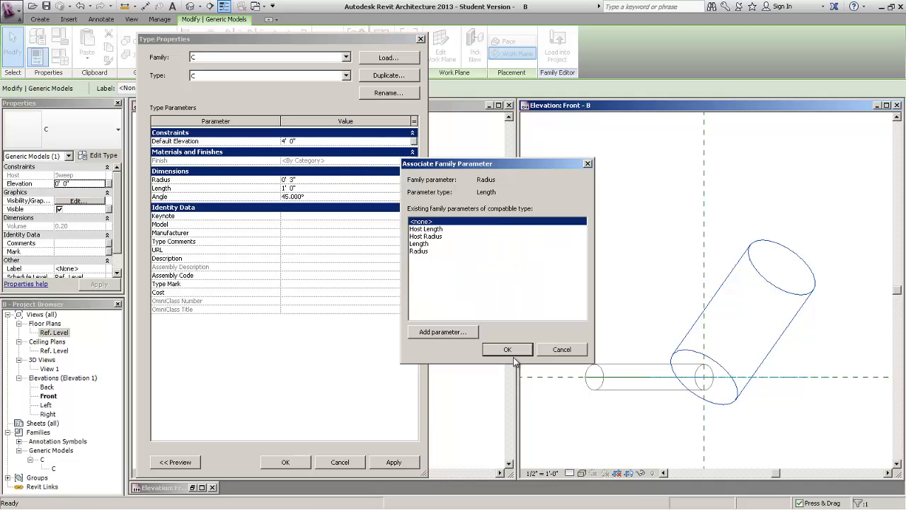
pyautogui.click(418, 251)
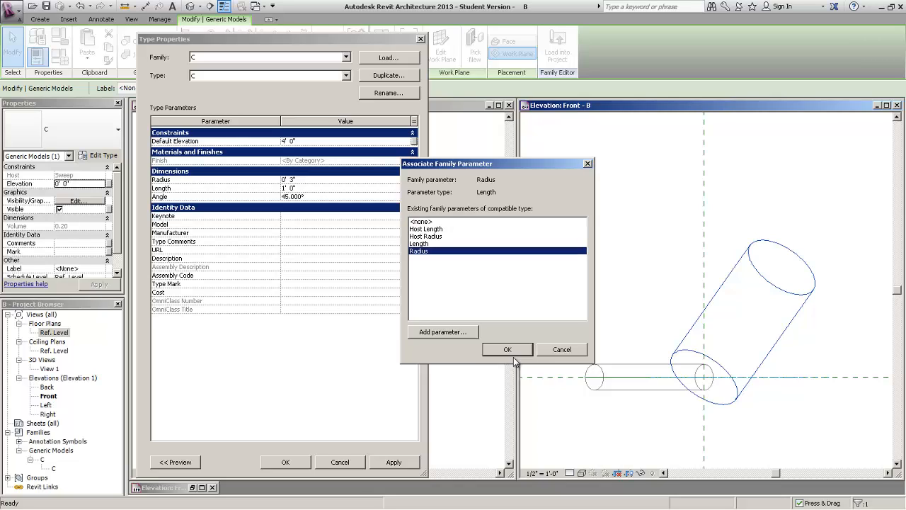
pyautogui.click(508, 350)
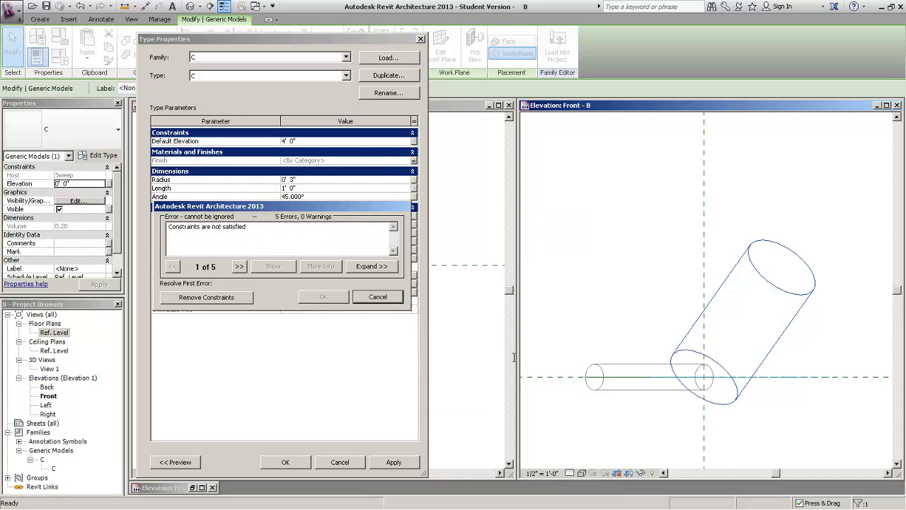
pyautogui.moveTo(247, 226); pyautogui.dragTo(167, 226)
pyautogui.click(247, 227)
pyautogui.click(378, 297)
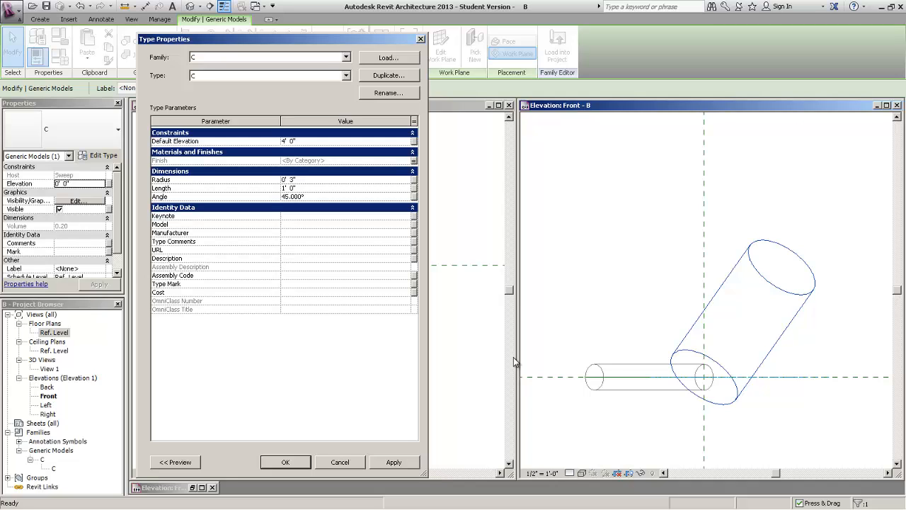
pyautogui.click(286, 461)
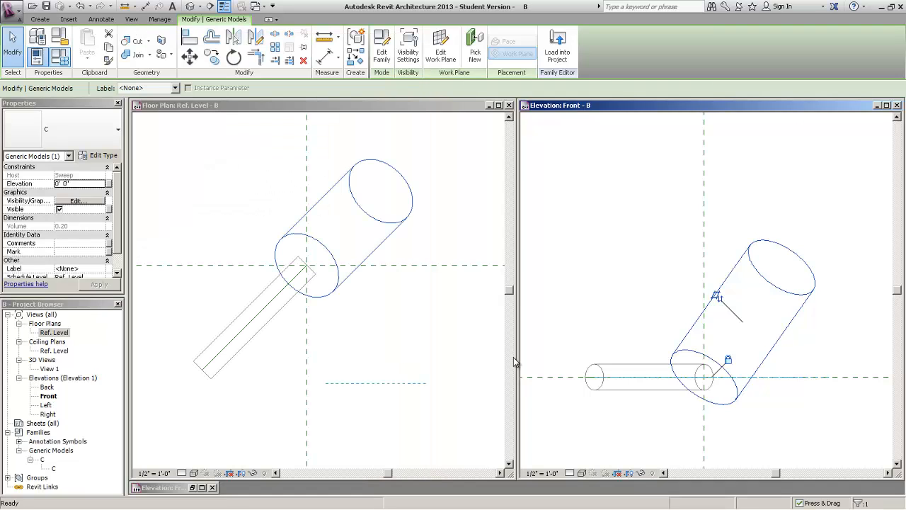
# Set the host family's Radius parameter to 0' 3" and its Length parameter to 1' 0".
pyautogui.click(60, 57)
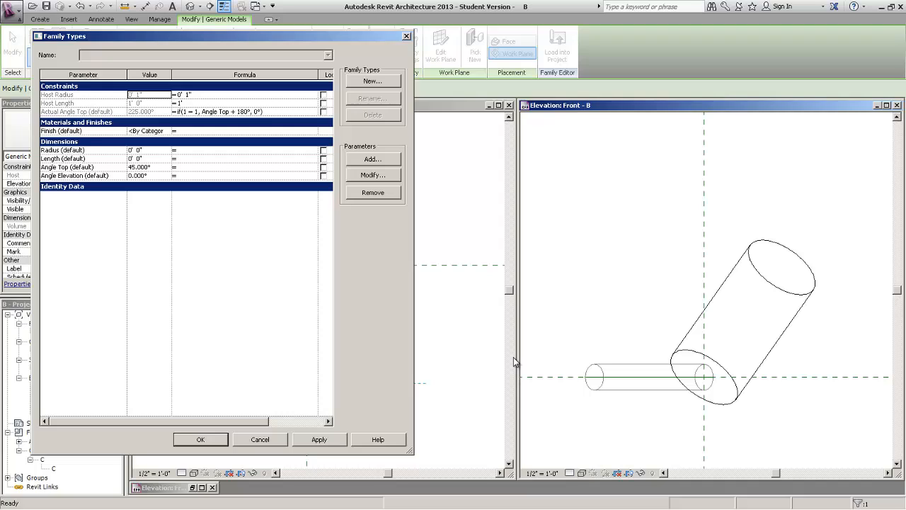
pyautogui.click(134, 150)
pyautogui.write('3')
pyautogui.press('Return')
pyautogui.click(134, 158)
pyautogui.write('12')
pyautogui.press('Return')
pyautogui.press('Return')
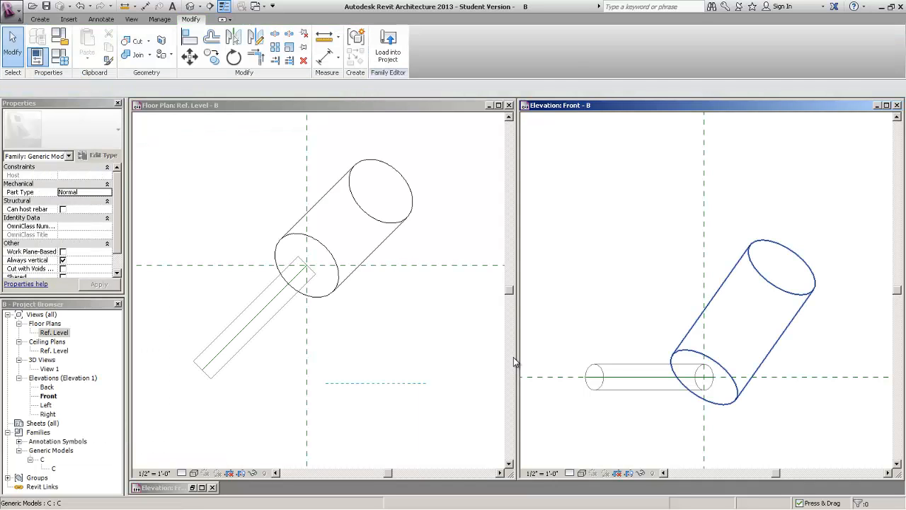
# Associate nested family C's Radius and Length type parameters with the host family's Radius and Length parameters.
pyautogui.click(700, 311)
pyautogui.click(99, 156)
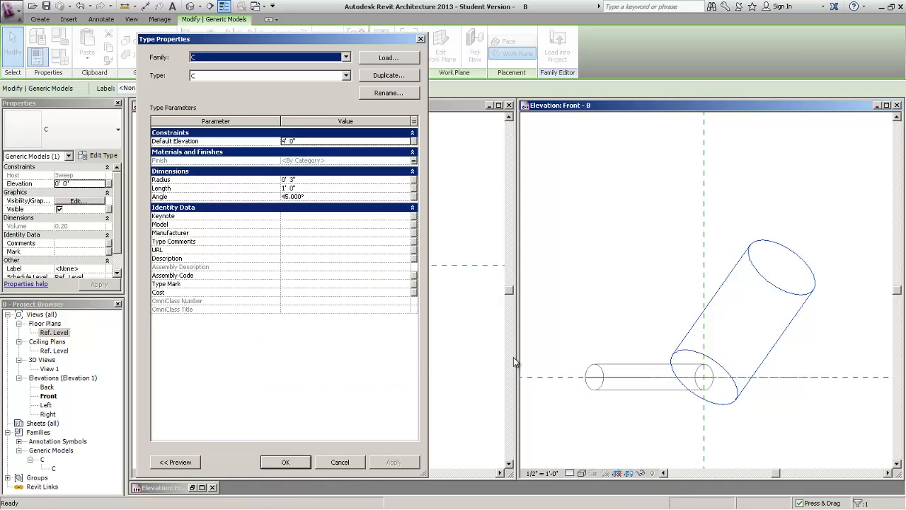
pyautogui.click(414, 180)
pyautogui.click(419, 251)
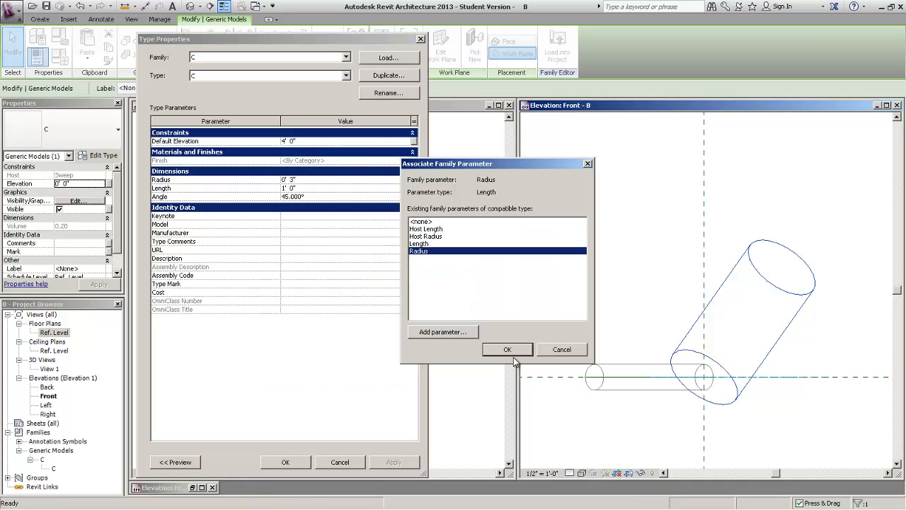
pyautogui.click(507, 349)
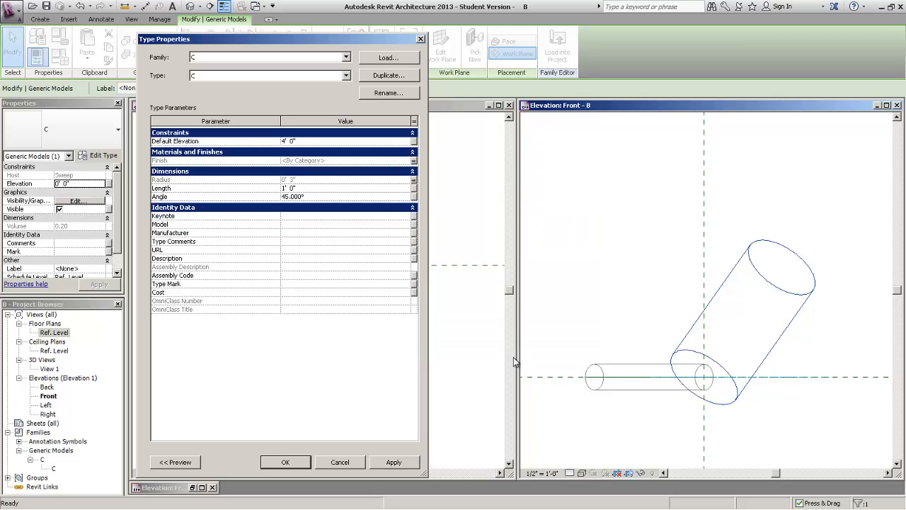
pyautogui.click(414, 188)
pyautogui.press('l')
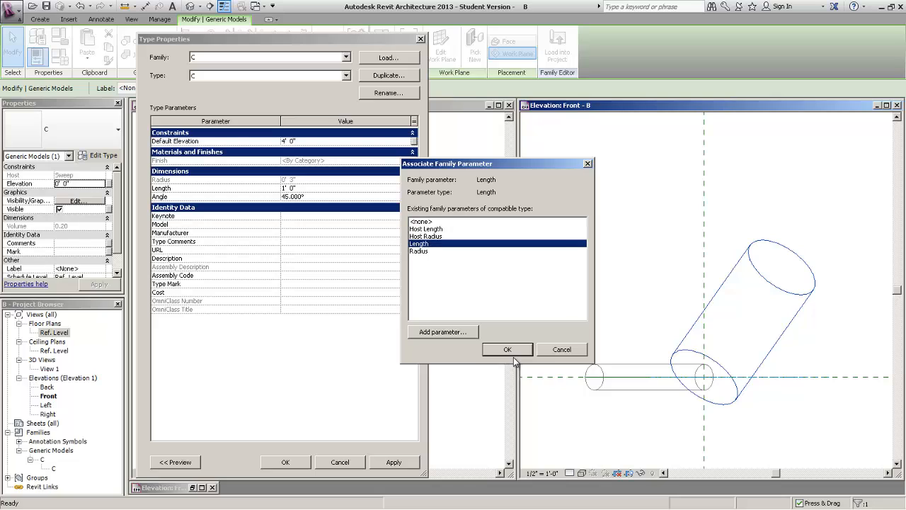
pyautogui.press('Return')
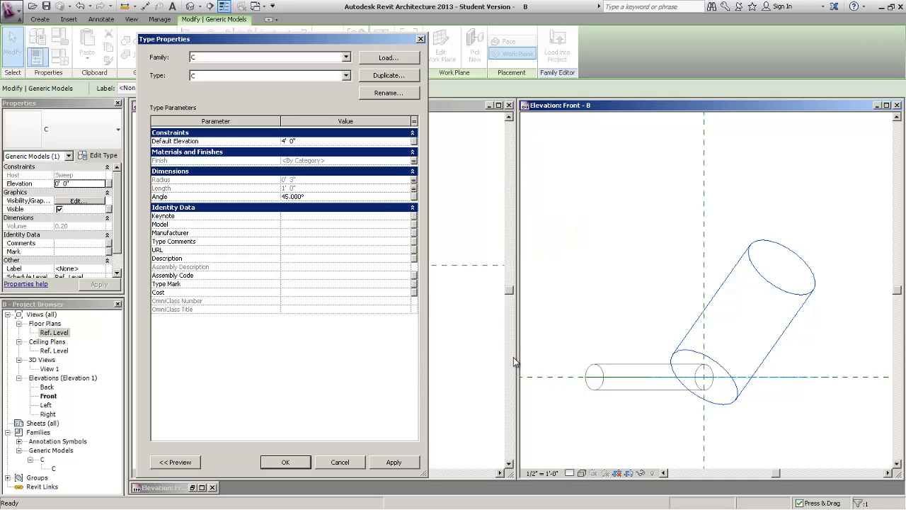
# Associate nested family C's Angle with the Angle Elevation parameter, accept its type properties, and save the family.
pyautogui.press('space')
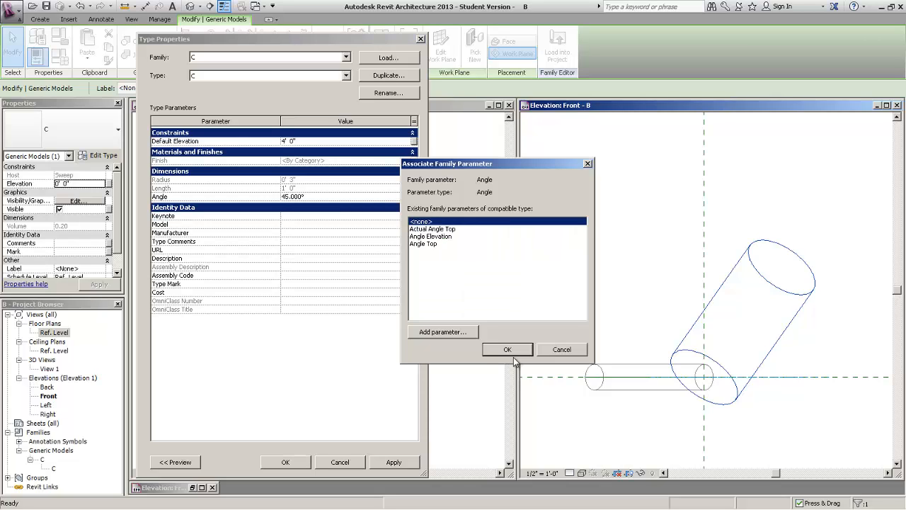
pyautogui.press('Down')
pyautogui.press('Down')
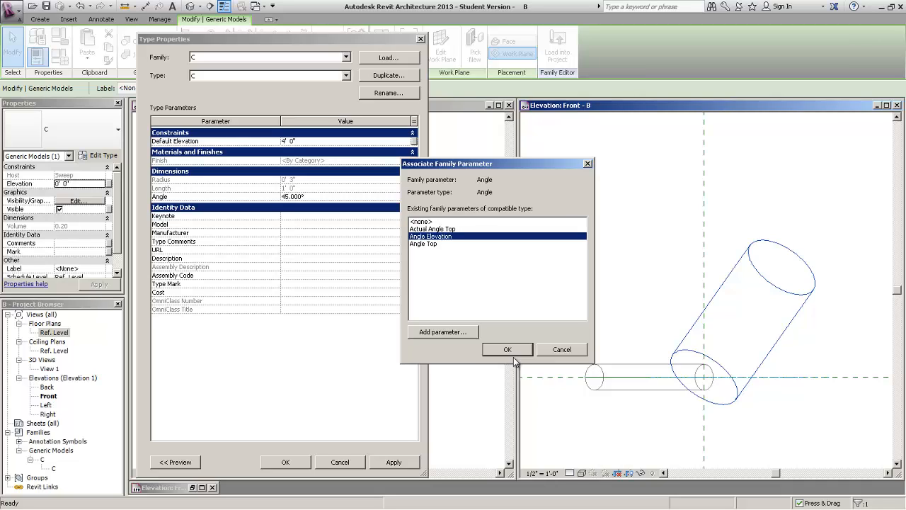
pyautogui.press('Return')
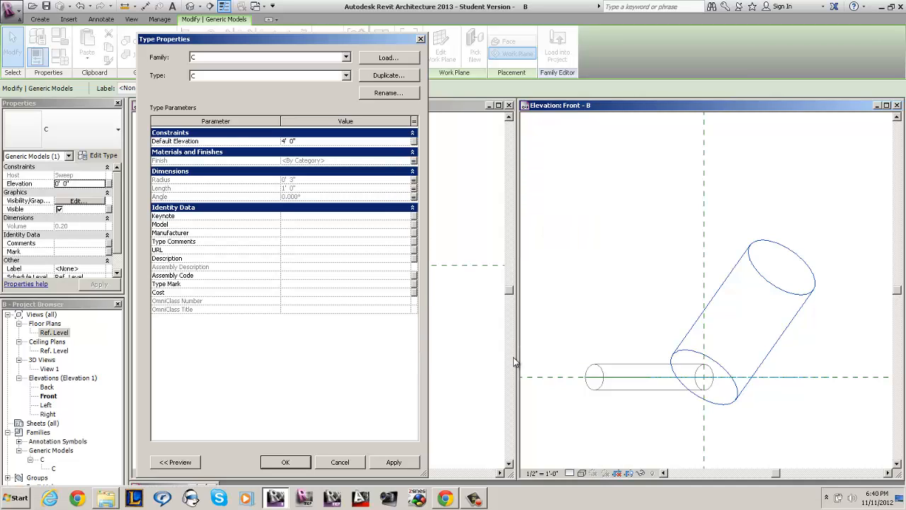
pyautogui.press('Return')
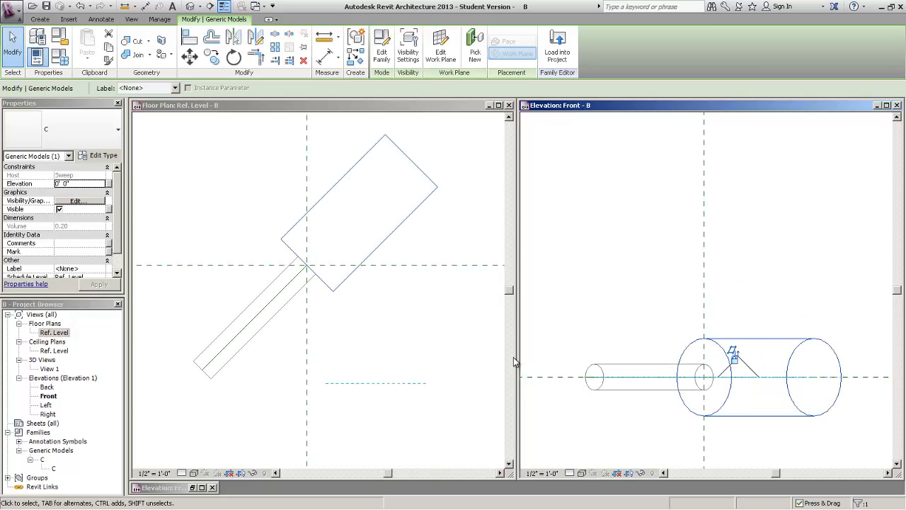
pyautogui.press('Escape')
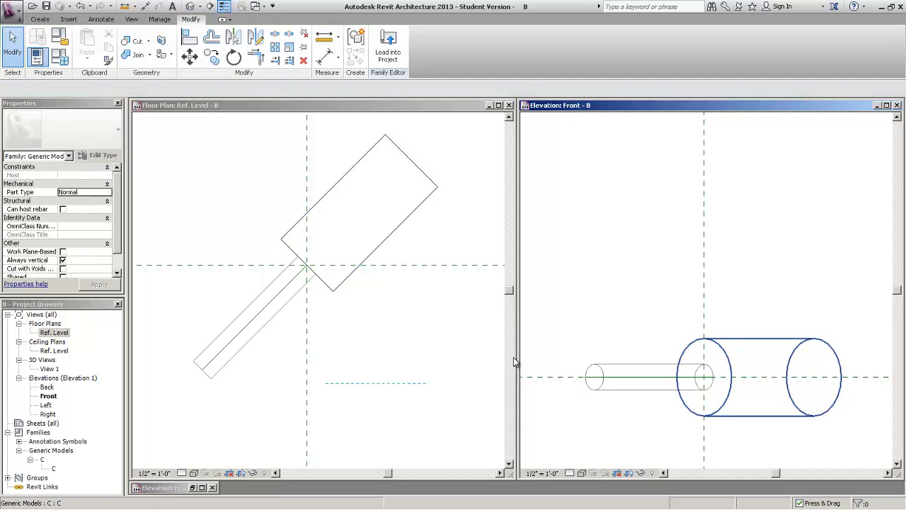
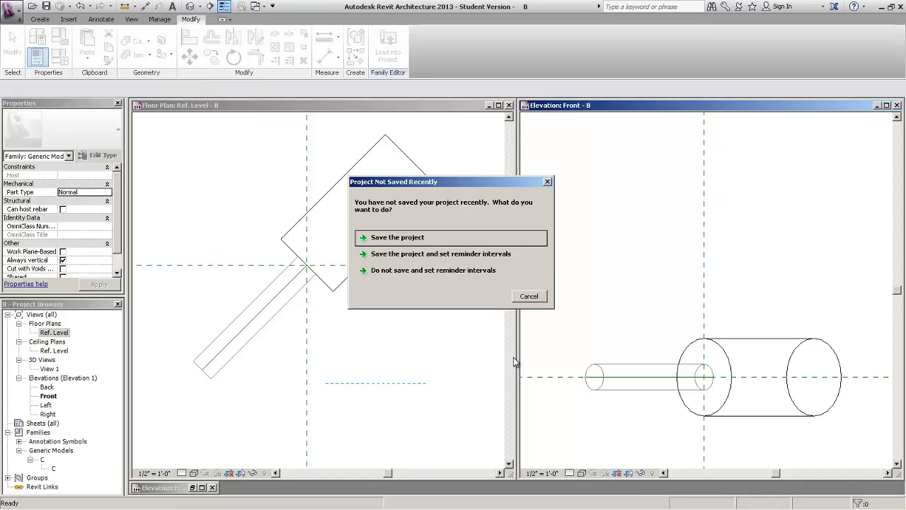
pyautogui.press('Return')
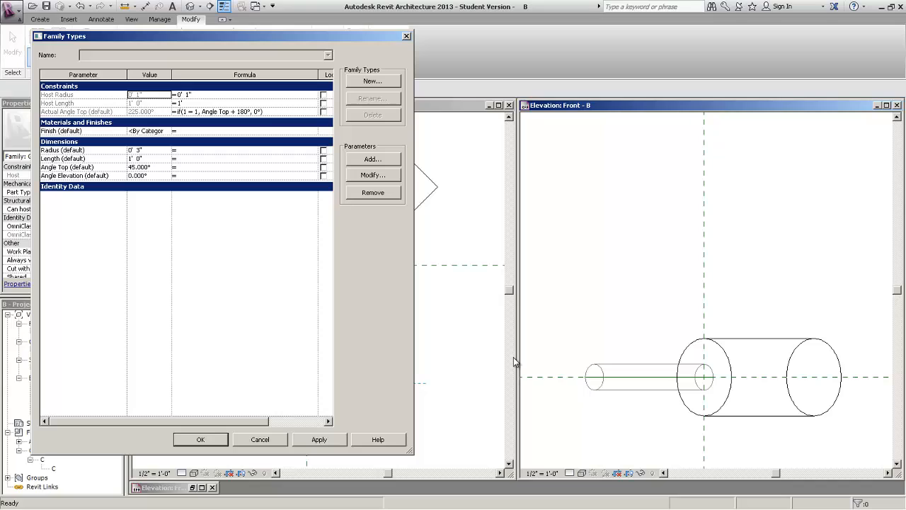
# Flex the family by setting Radius to 1' 0", and check the whole cylinder in the Front elevation.
pyautogui.click(149, 151)
pyautogui.write('1')
pyautogui.press('Return')
pyautogui.hotkey('alt', 'a')
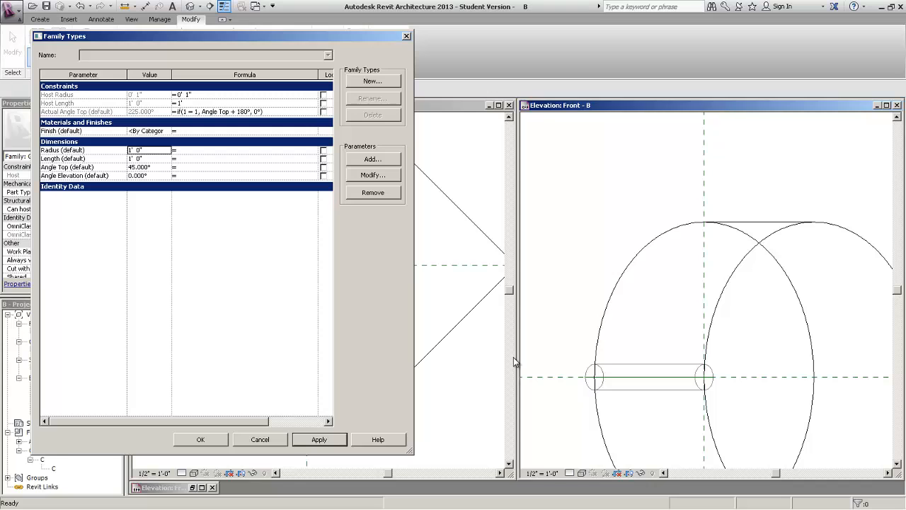
pyautogui.press('Return')
pyautogui.scroll(-2, 522, 366)
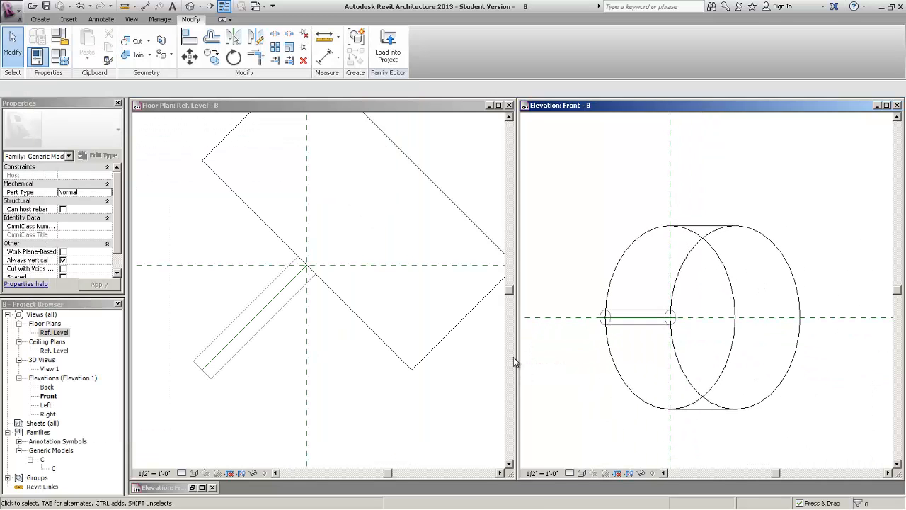
pyautogui.moveTo(522, 366); pyautogui.dragTo(542, 343, button='middle')
pyautogui.scroll(-3, 671, 196)
pyautogui.moveTo(665, 252); pyautogui.dragTo(713, 278, button='middle')
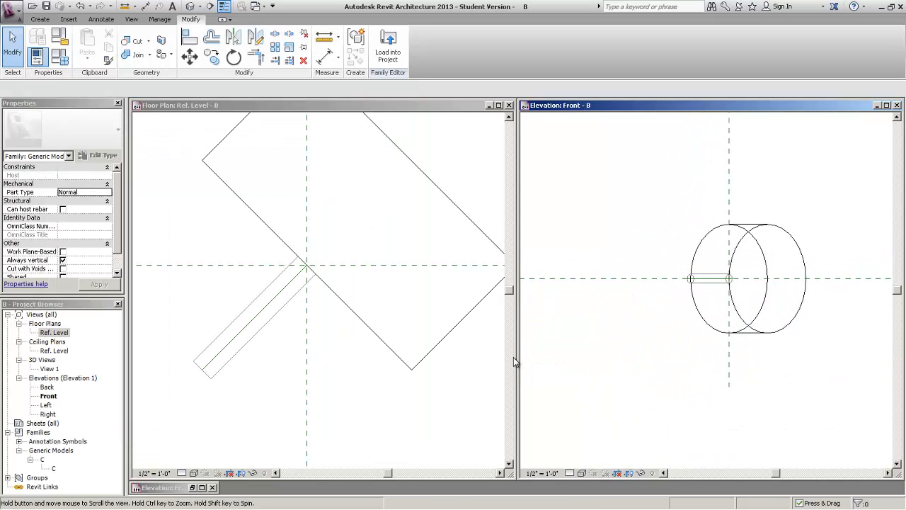
# Flex the family by setting Radius to 0' 1" and applying it.
pyautogui.click(60, 58)
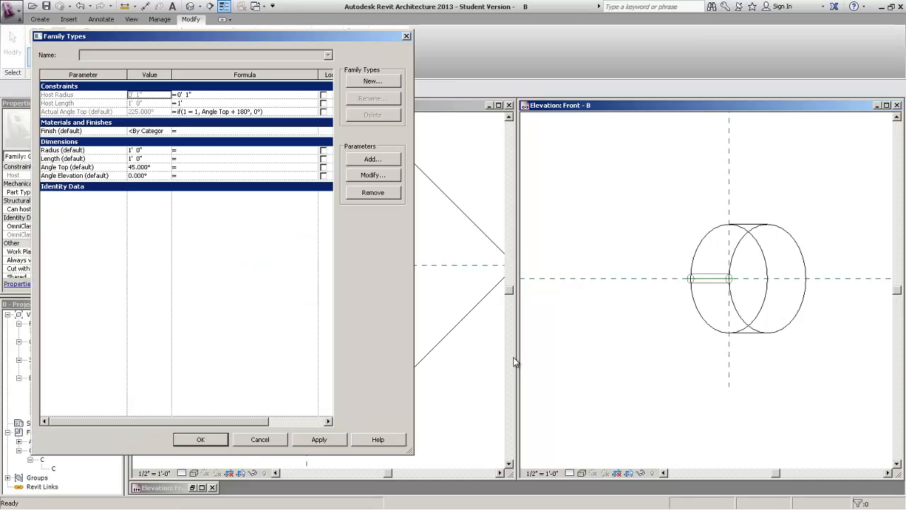
pyautogui.click(148, 150)
pyautogui.moveTo(140, 150); pyautogui.dragTo(128, 150)
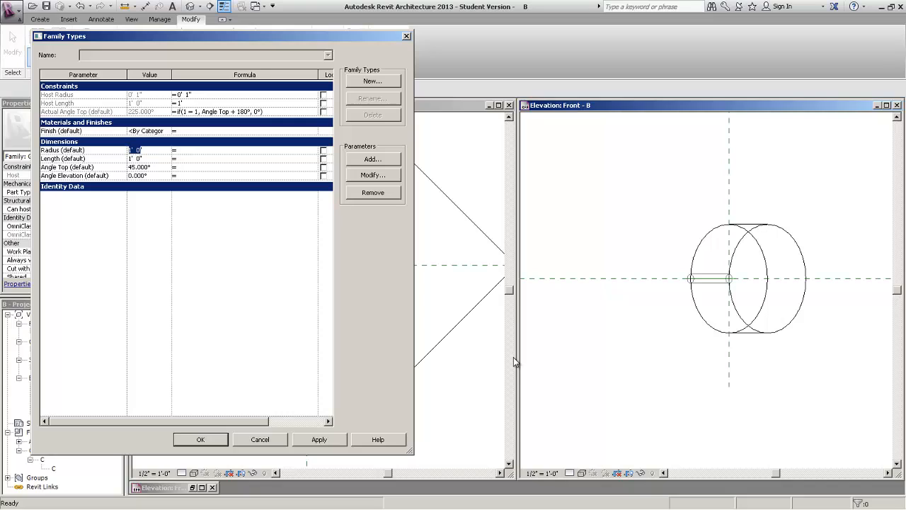
pyautogui.write('1')
pyautogui.press('Return')
pyautogui.click(319, 440)
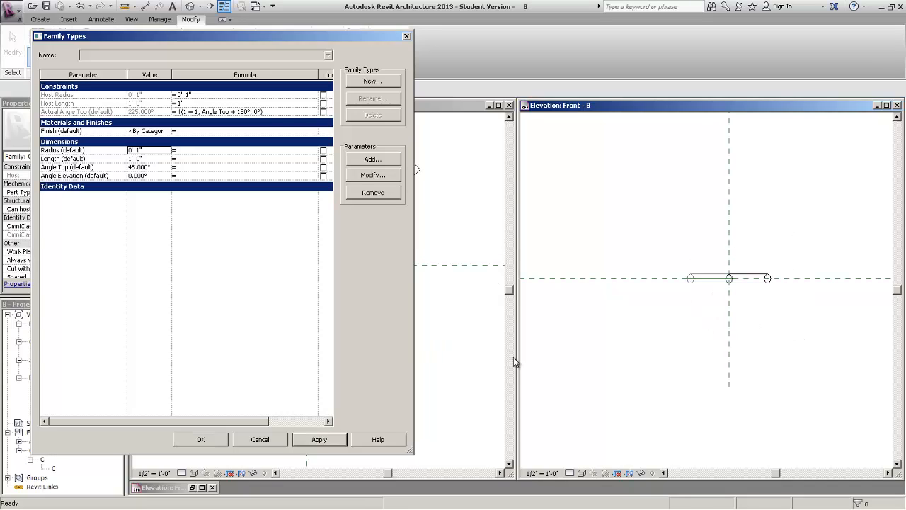
# Set the Radius parameter to 0' 5" and apply it to the model.
pyautogui.click(144, 150)
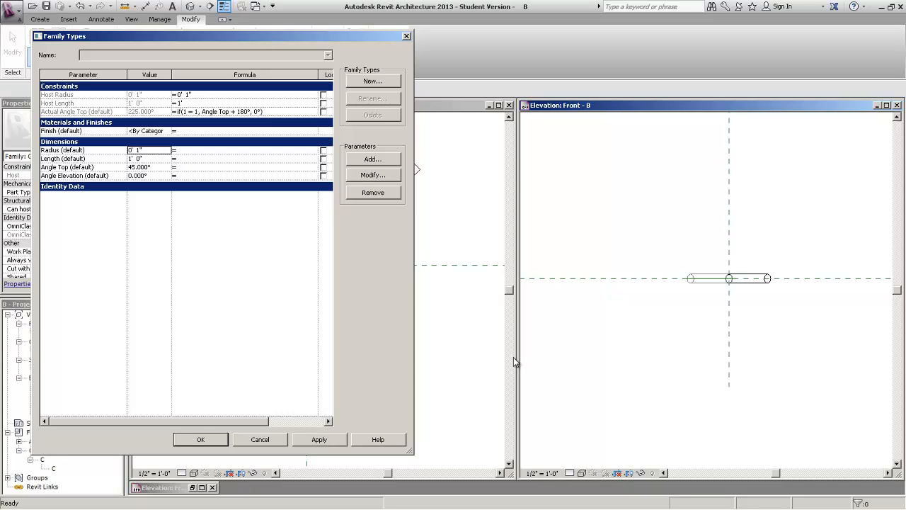
pyautogui.moveTo(145, 150); pyautogui.dragTo(128, 150)
pyautogui.write('5')
pyautogui.click(320, 439)
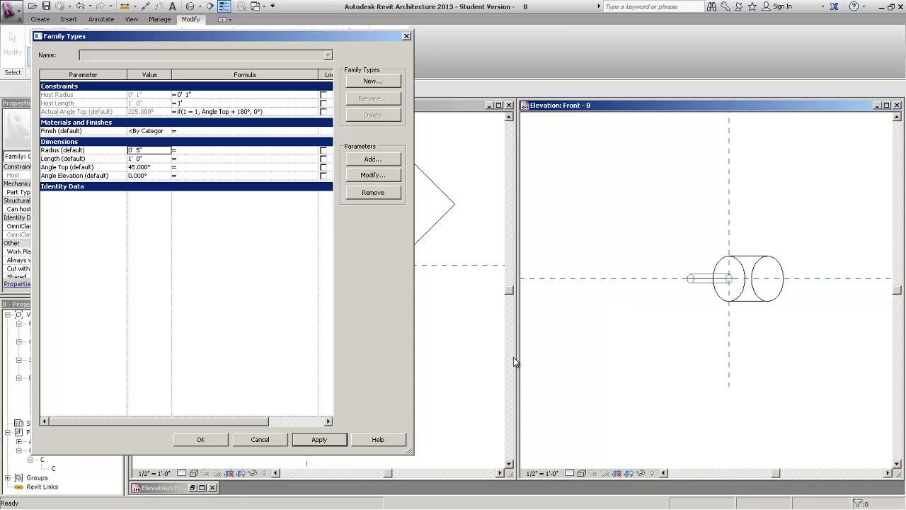
# Flex the family by setting Length to 13' 0", and check the whole cylinder in the Front elevation.
pyautogui.moveTo(145, 158); pyautogui.dragTo(128, 159)
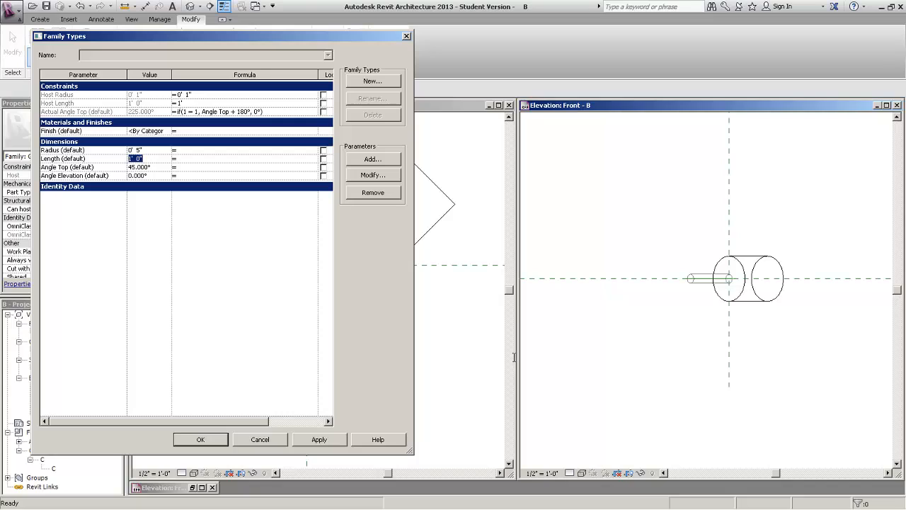
pyautogui.write('13')
pyautogui.press('Return')
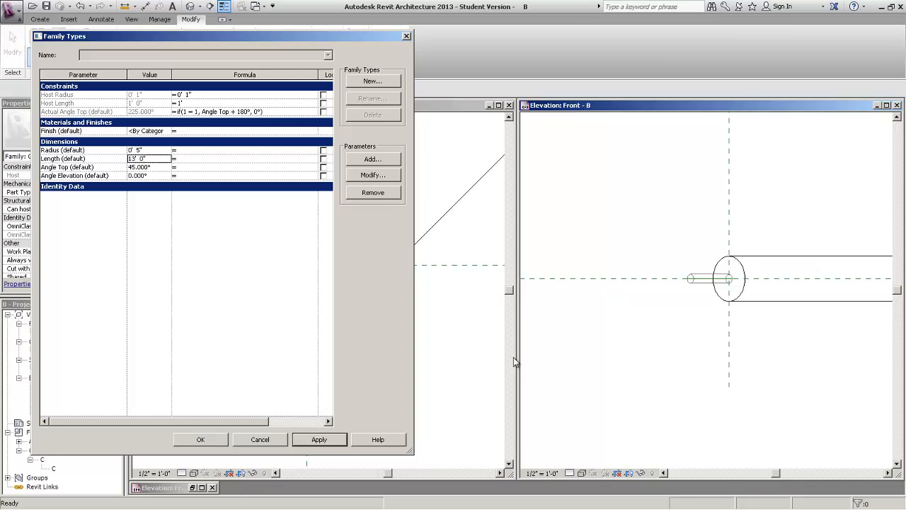
pyautogui.press('Return')
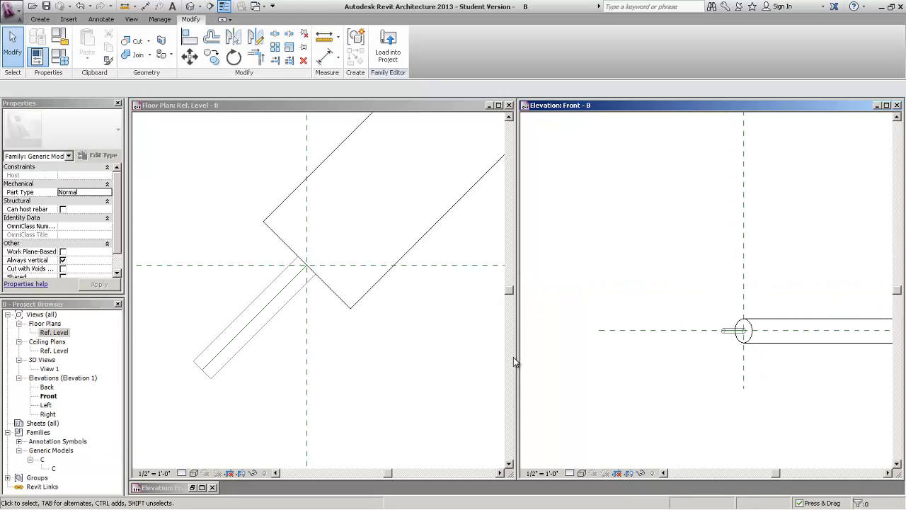
pyautogui.moveTo(752, 398); pyautogui.dragTo(692, 358, button='middle')
pyautogui.scroll(-3, 692, 358)
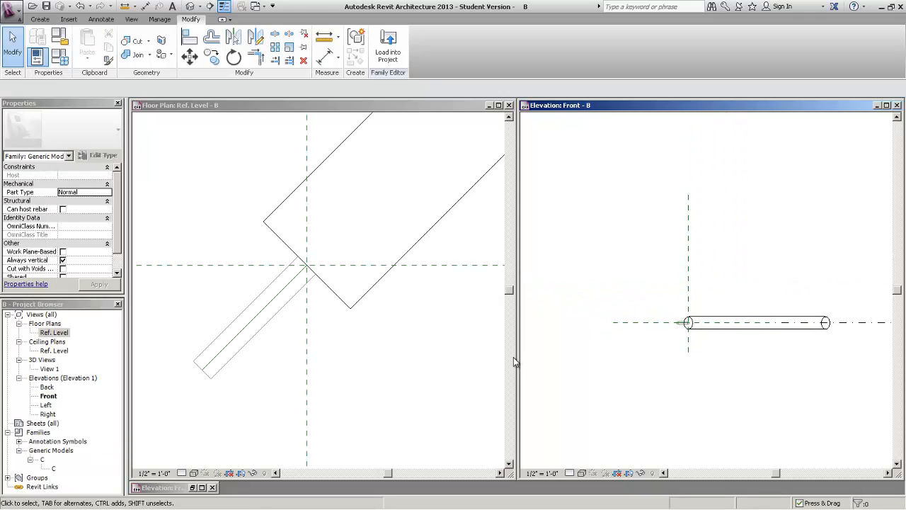
pyautogui.moveTo(521, 366); pyautogui.dragTo(530, 363, button='middle')
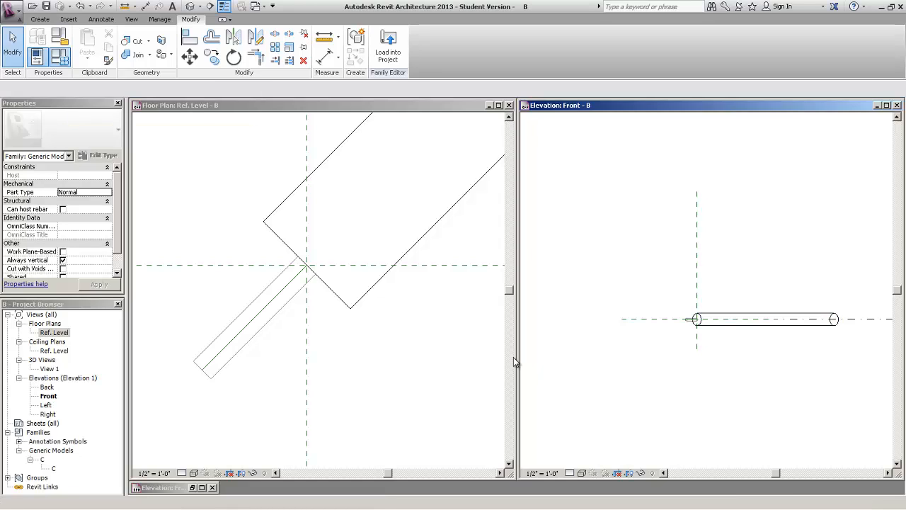
# Reopen the family types and flex the Length parameter to 4' 0", applying it to the model.
pyautogui.press('f')
pyautogui.press('t')
pyautogui.click(148, 159)
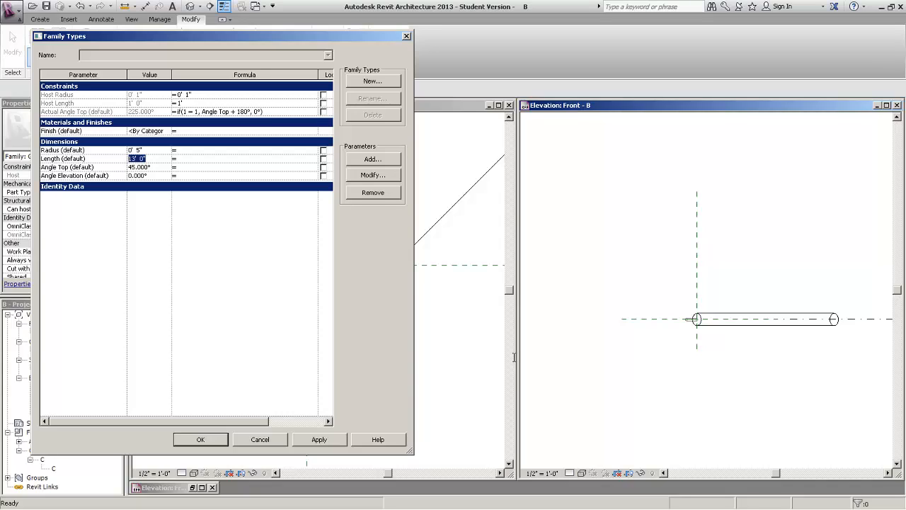
pyautogui.write('4')
pyautogui.press('Return')
pyautogui.hotkey('alt', 'a')
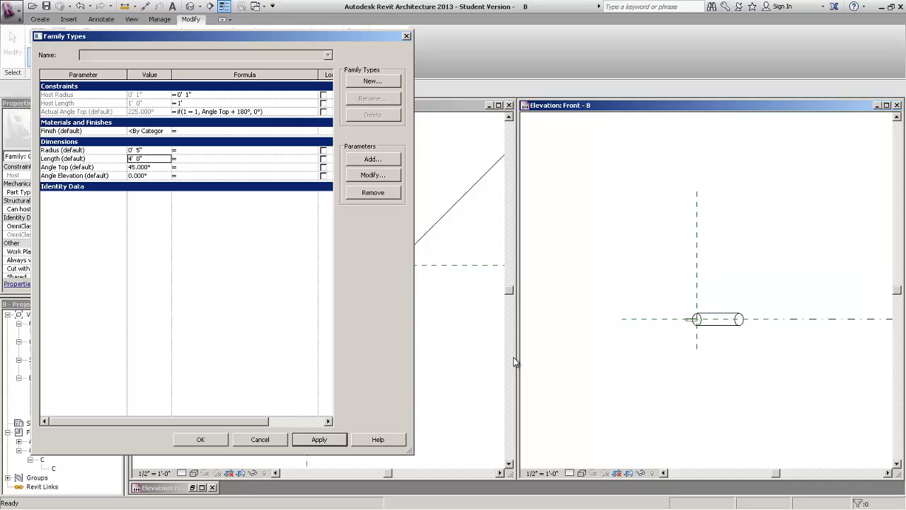
# Set the Length parameter to 8' 0" and apply it to the model.
pyautogui.hotkey('shift', 'Tab')
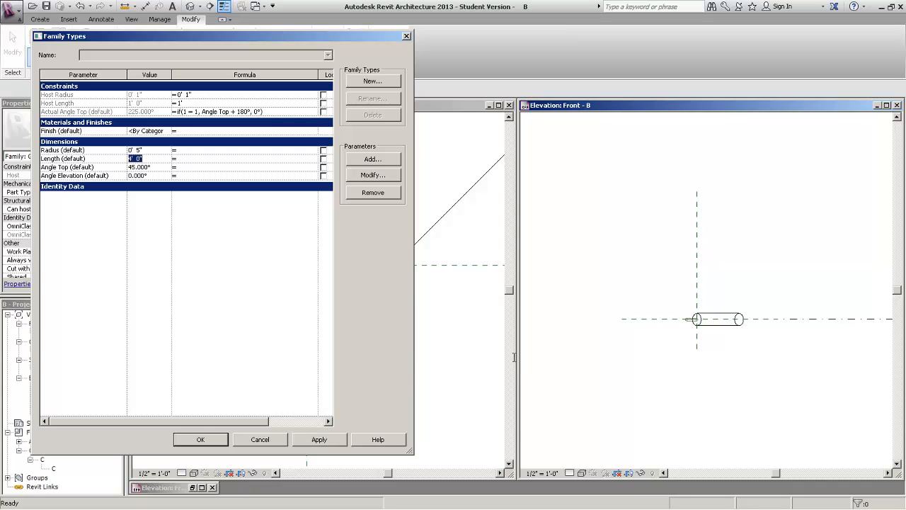
pyautogui.write('8')
pyautogui.press('Return')
pyautogui.hotkey('alt', 'a')
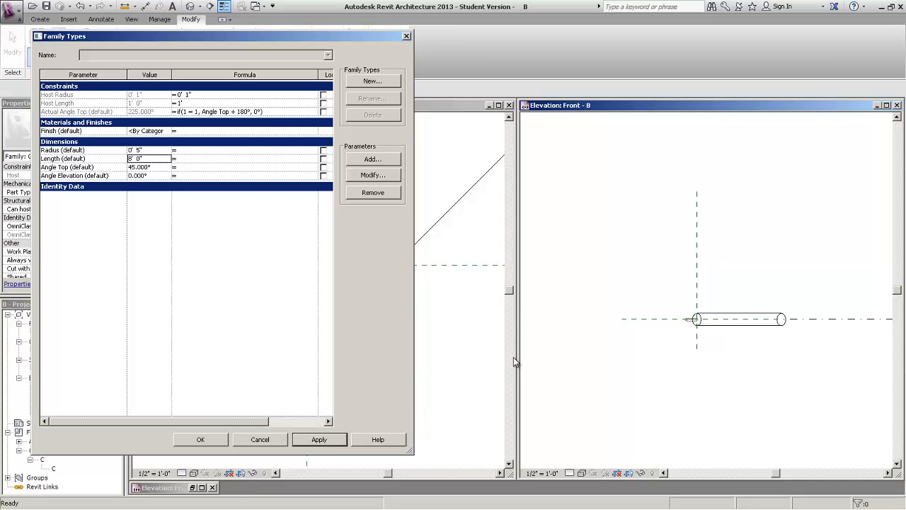
# Flex Angle Elevation by applying 45° and 90° in turn, watching the cylinder in the Front elevation.
pyautogui.hotkey('shift', 'Tab')
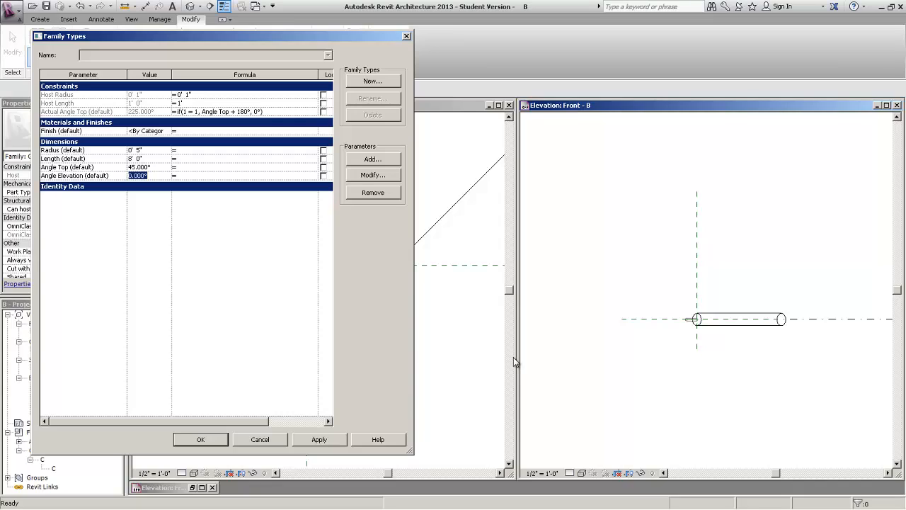
pyautogui.write('45')
pyautogui.press('Return')
pyautogui.hotkey('alt', 'a')
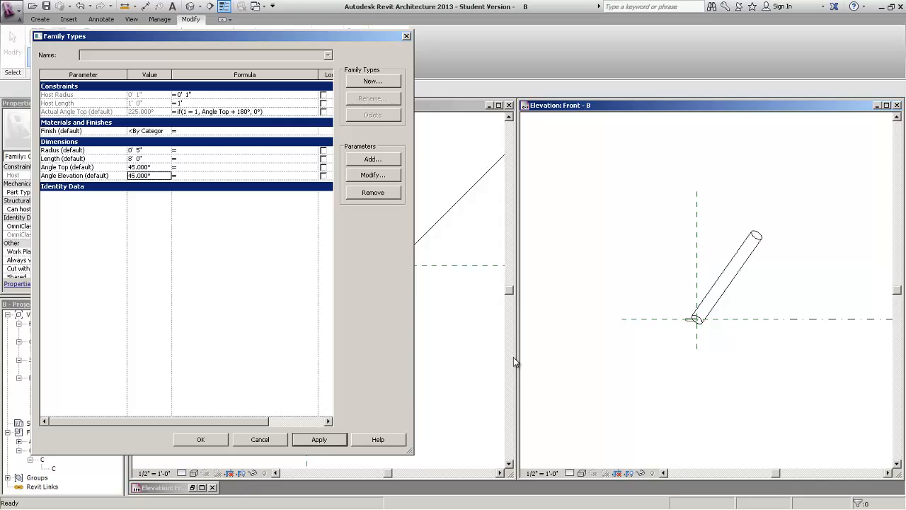
pyautogui.write('90')
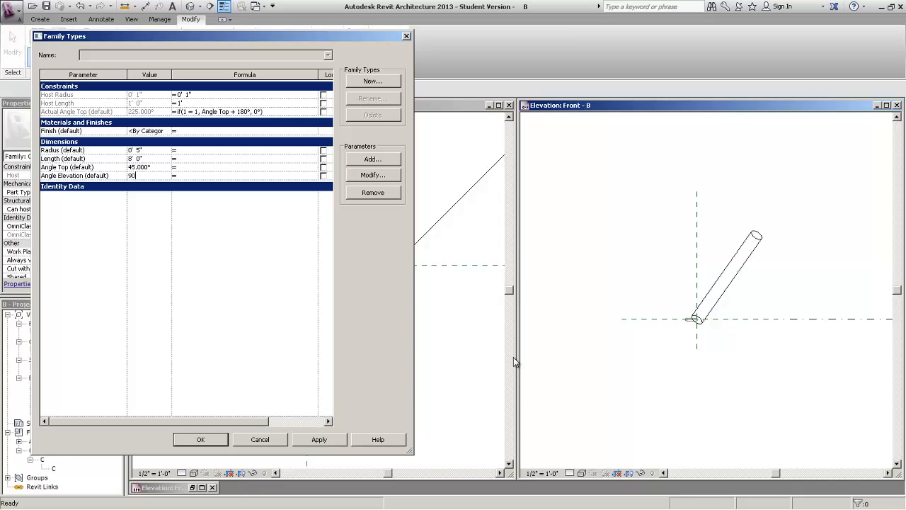
pyautogui.press('Return')
pyautogui.hotkey('alt', 'a')
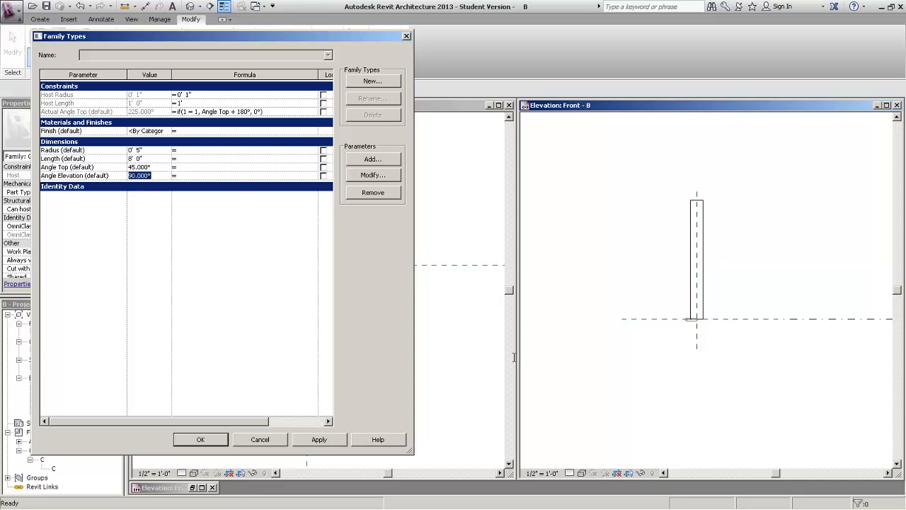
# Flex Angle Elevation further by applying 135° and 180° in turn.
pyautogui.write('135')
pyautogui.press('Return')
pyautogui.hotkey('alt', 'a')
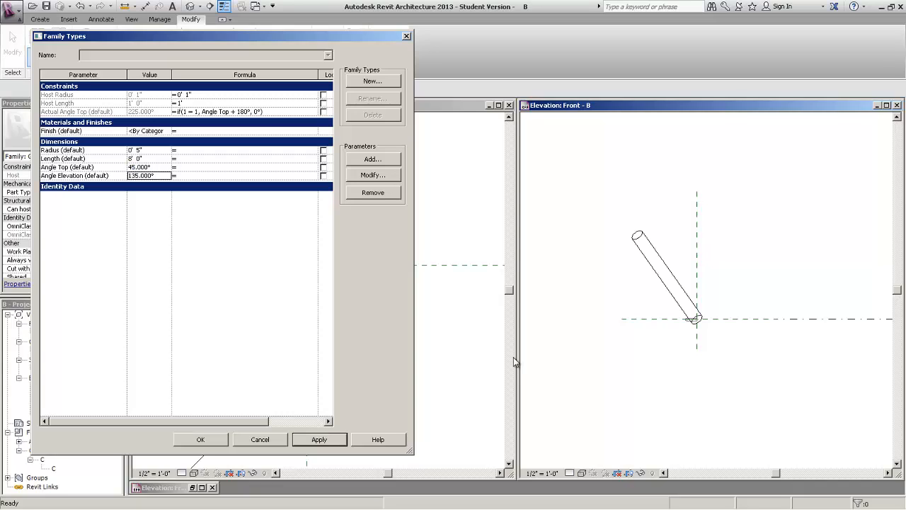
pyautogui.write('180')
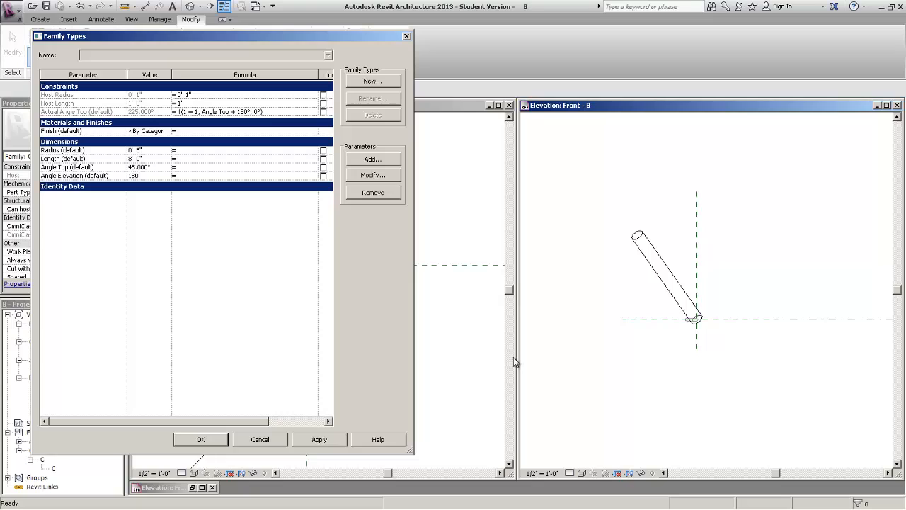
pyautogui.press('Return')
pyautogui.hotkey('alt', 'a')
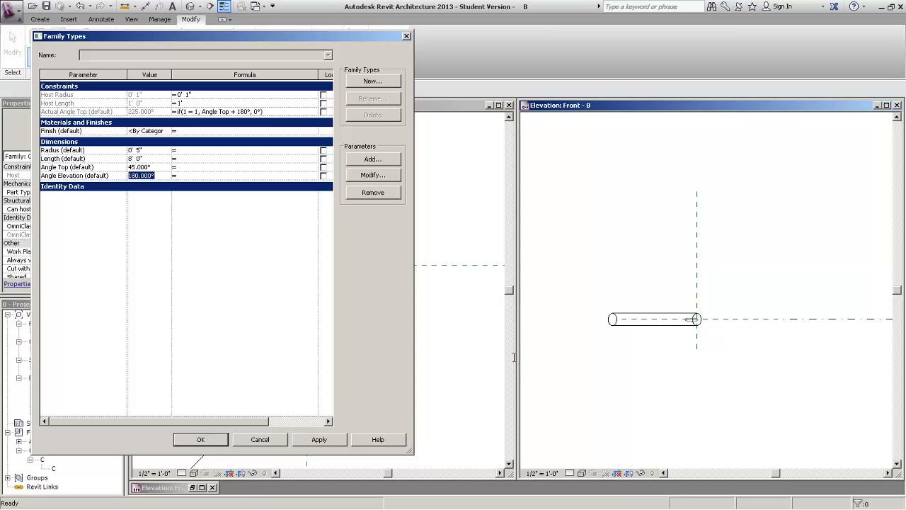
# Test Angle Elevation in the lower half of the rotation by applying 215° and 270°.
pyautogui.write('215')
pyautogui.press('Return')
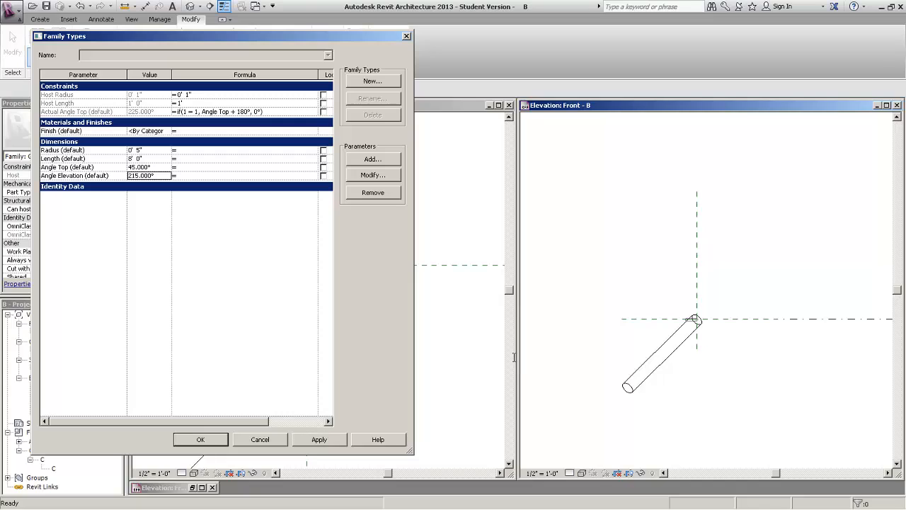
pyautogui.write('270')
pyautogui.press('Return')
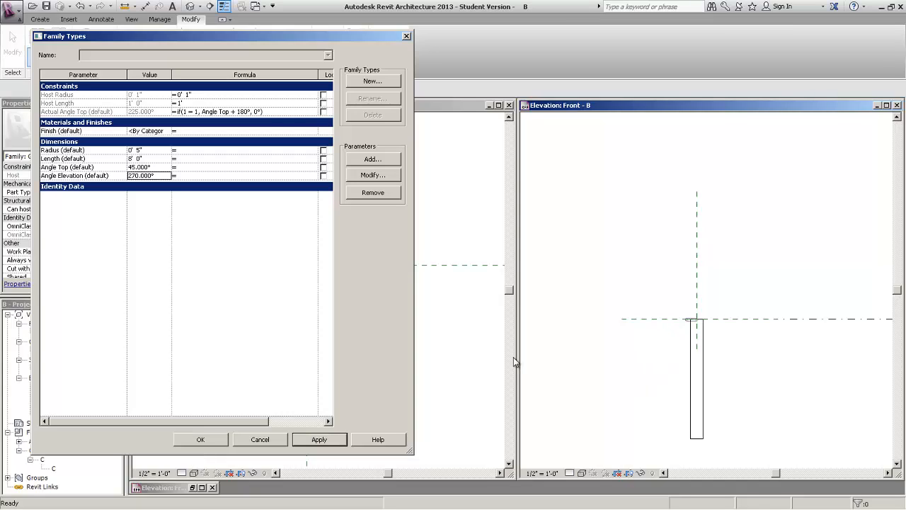
# Complete the Angle Elevation rotation test by applying 315° and 360°.
pyautogui.press('Tab')
pyautogui.press('Tab')
pyautogui.write('315')
pyautogui.press('Return')
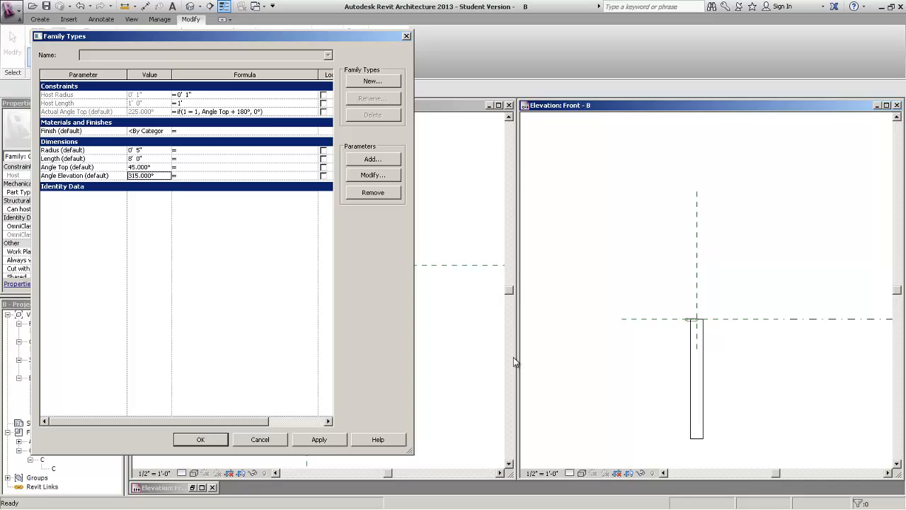
pyautogui.press('Tab')
pyautogui.press('Tab')
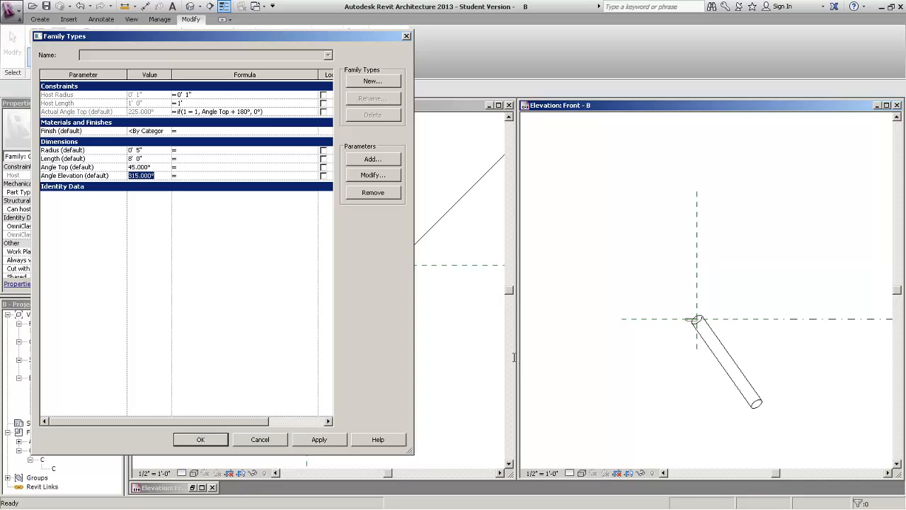
pyautogui.write('360')
pyautogui.press('Return')
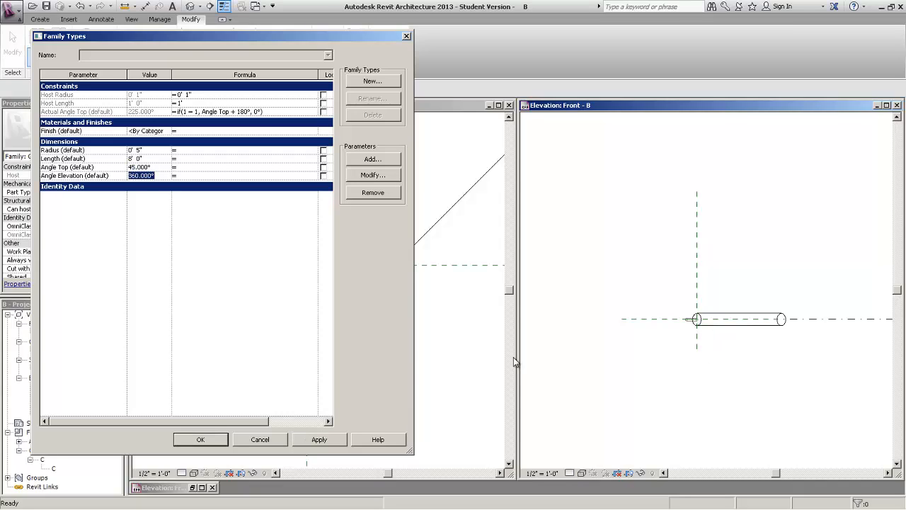
# Set Angle Elevation to 0°, uncover the floor plan by moving the Family Types dialog aside, and accept the values.
pyautogui.write('0')
pyautogui.press('Return')
pyautogui.press('Return')
pyautogui.moveTo(213, 36); pyautogui.dragTo(696, 54)
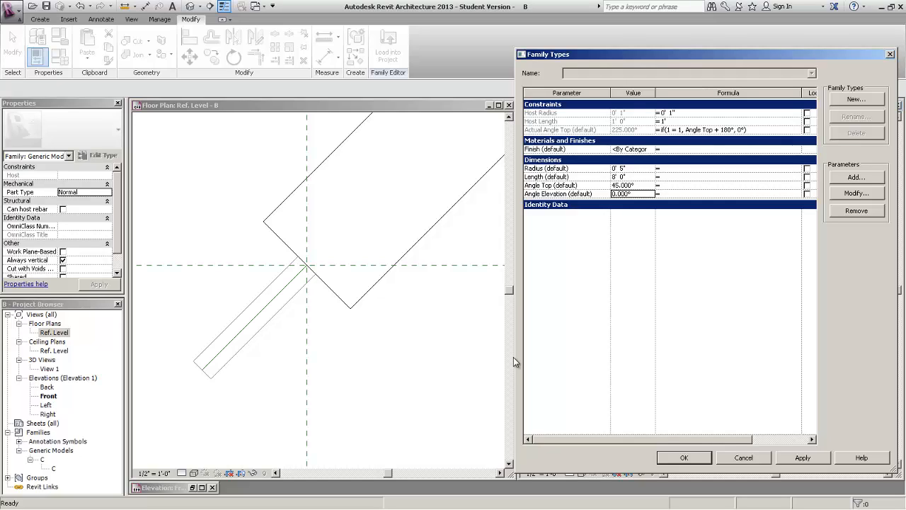
pyautogui.press('Return')
# Show the whole cylinder in the Ref. Level floor plan and flex Angle Top to 0°.
pyautogui.scroll(-8, 329, 346)
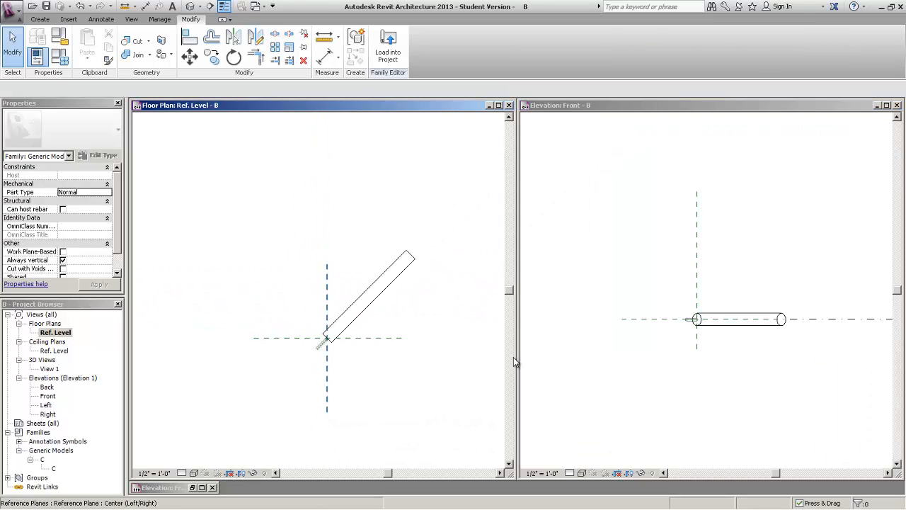
pyautogui.moveTo(332, 357); pyautogui.dragTo(326, 327, button='middle')
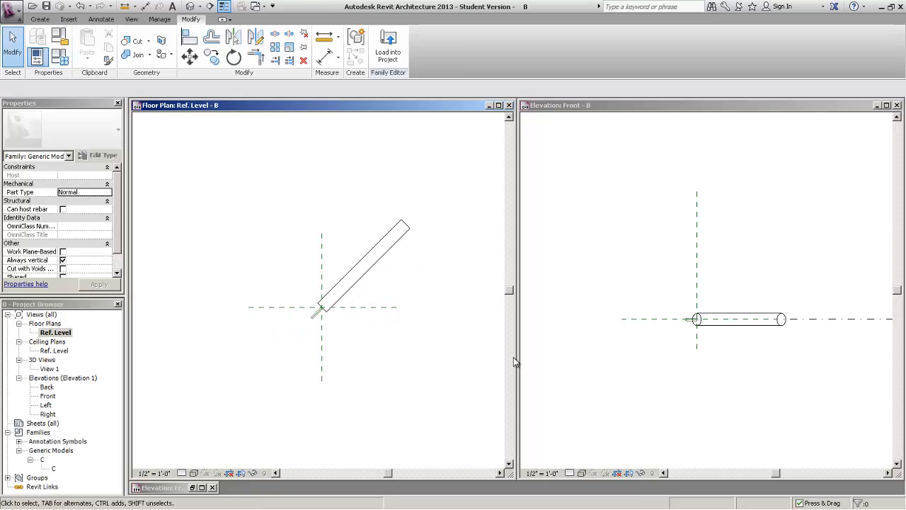
pyautogui.click(61, 57)
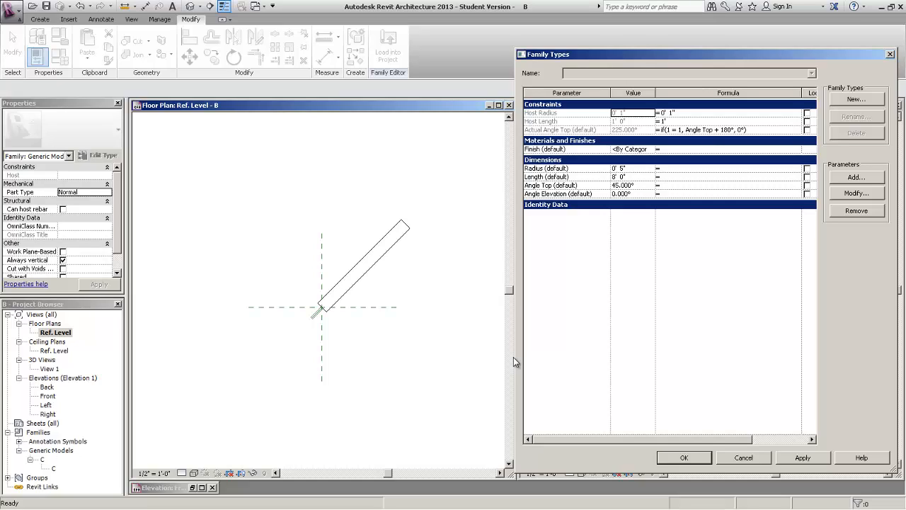
pyautogui.click(628, 186)
pyautogui.write('0')
pyautogui.press('Return')
pyautogui.hotkey('alt', 'a')
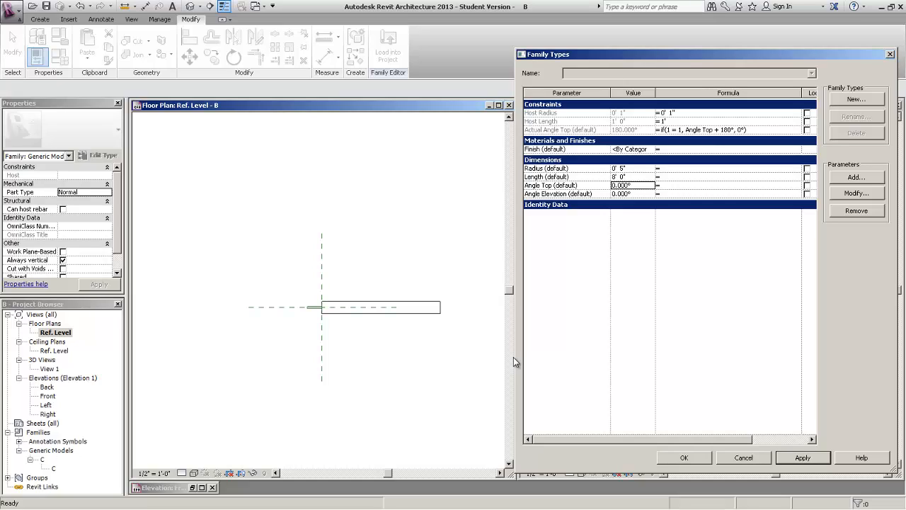
# Flex Angle Top by applying 45° and 90° in turn, watching the cylinder in the floor plan.
pyautogui.press('Tab')
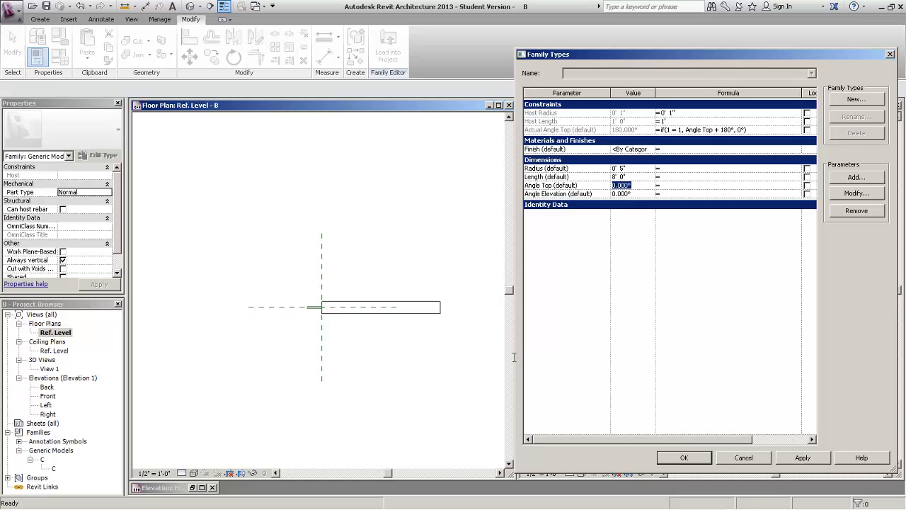
pyautogui.write('45')
pyautogui.press('Return')
pyautogui.hotkey('alt', 'a')
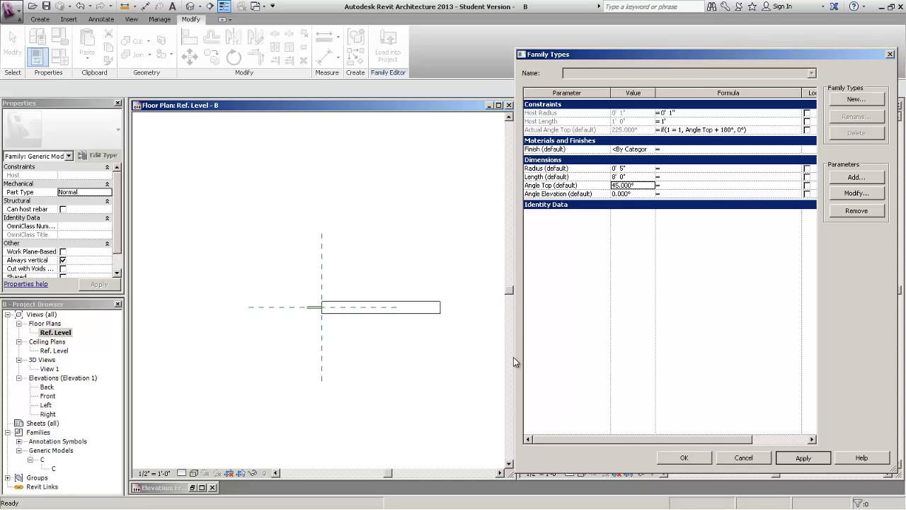
pyautogui.press('Tab')
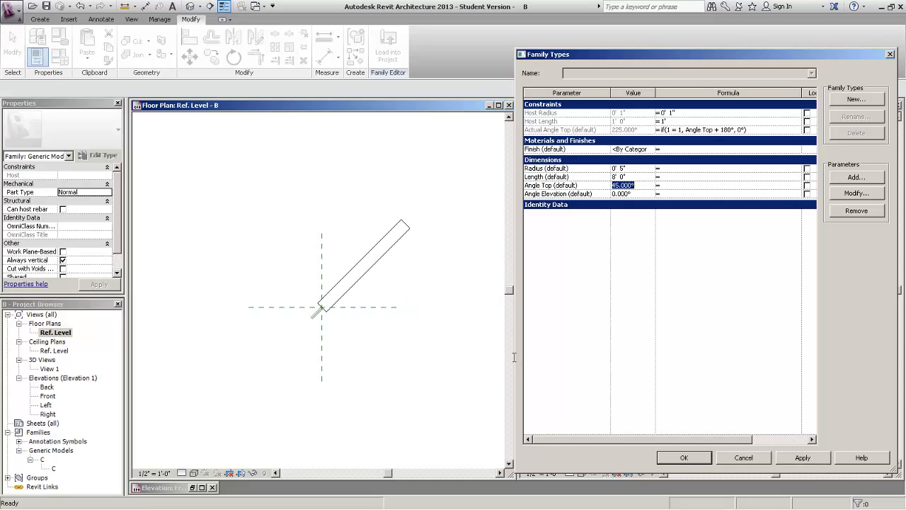
pyautogui.write('90')
pyautogui.hotkey('alt', 'a')
# Flex Angle Top further by applying 135° and 180° in turn.
pyautogui.press('Tab')
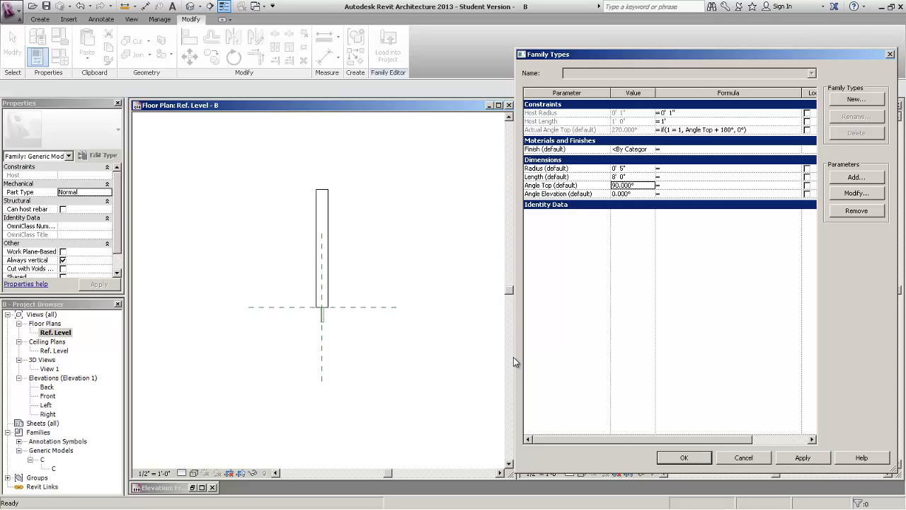
pyautogui.write('135')
pyautogui.hotkey('alt', 'a')
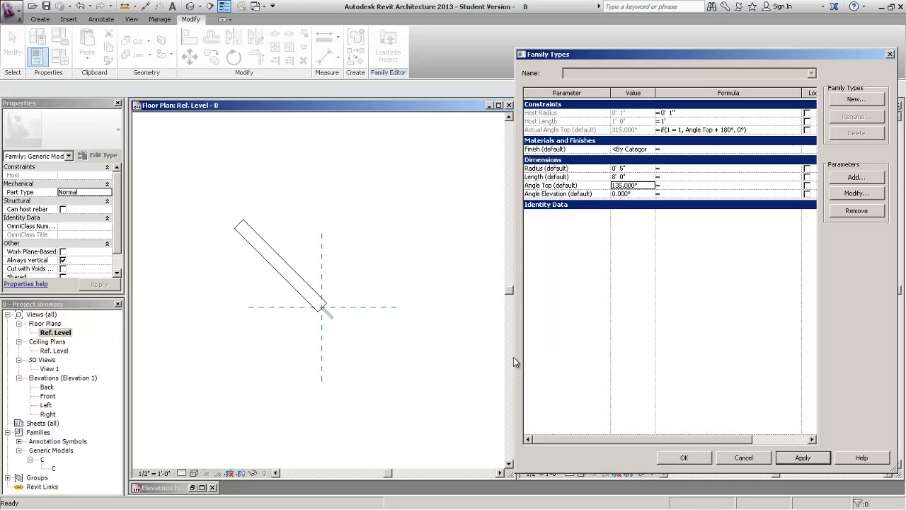
pyautogui.press('Tab')
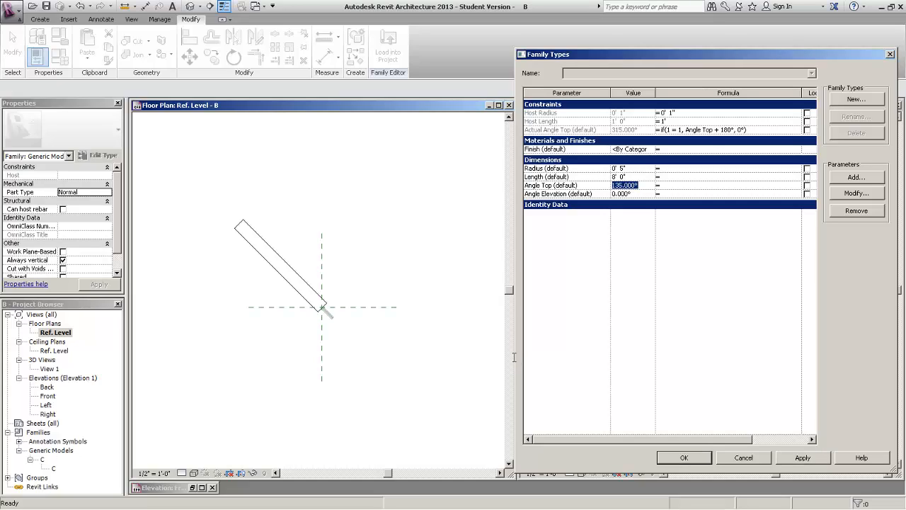
pyautogui.write('180')
pyautogui.hotkey('alt', 'a')
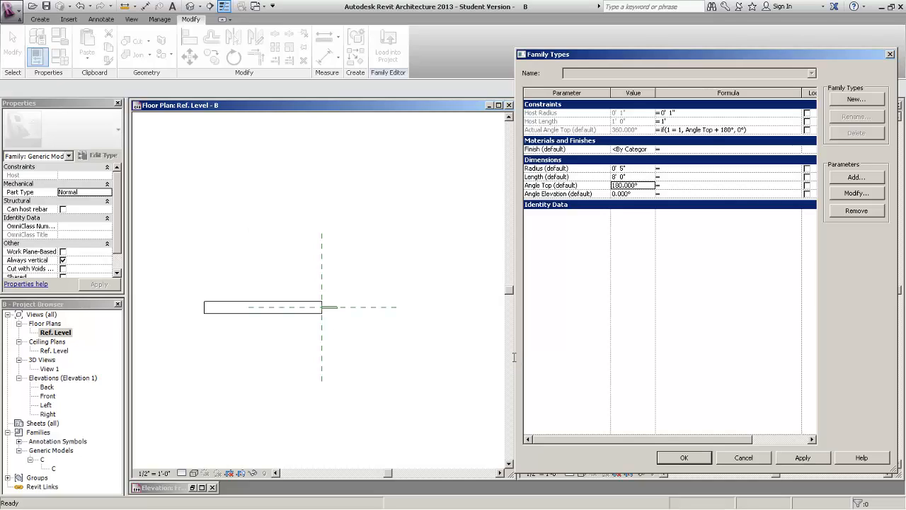
# Continue the Angle Top test by applying 215° and 270° in turn.
pyautogui.write('215')
pyautogui.hotkey('alt', 'a')
pyautogui.write('270')
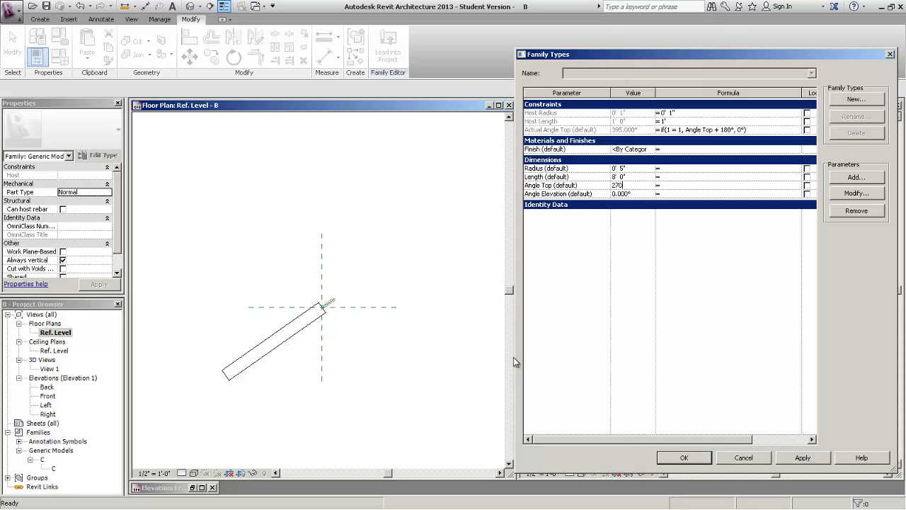
pyautogui.hotkey('alt', 'a')
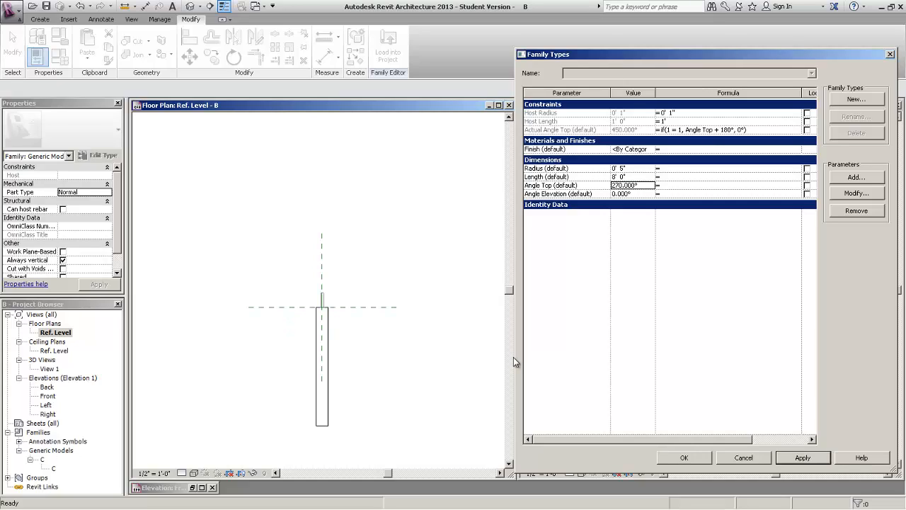
# Apply 315° to Angle Top, then try 360° and cancel that last change.
pyautogui.write('315')
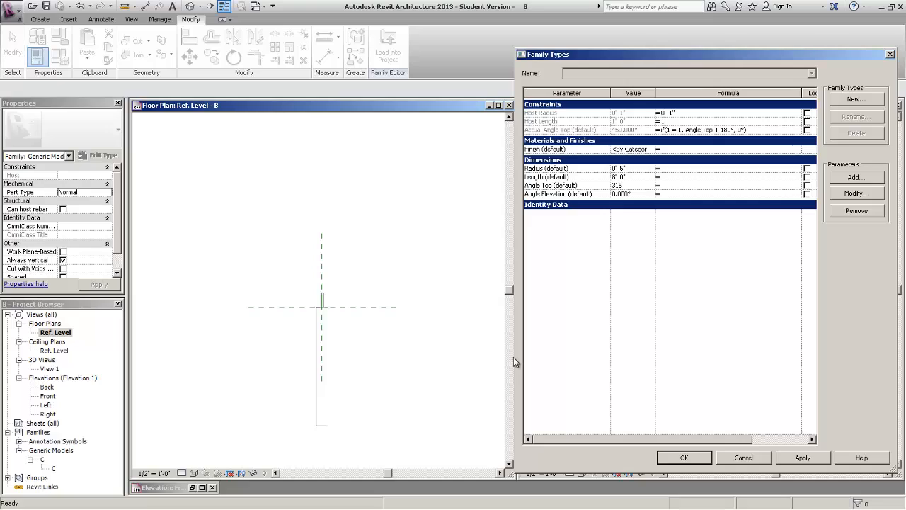
pyautogui.hotkey('alt', 'a')
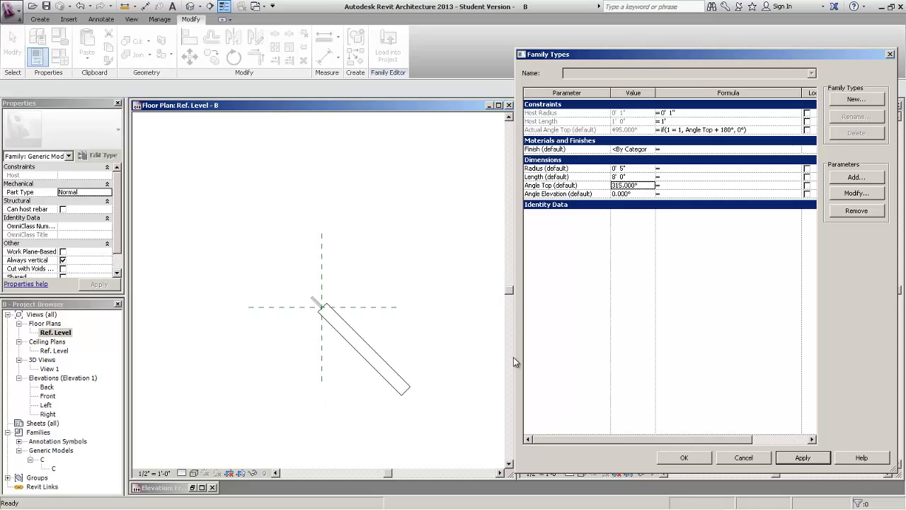
pyautogui.write('360')
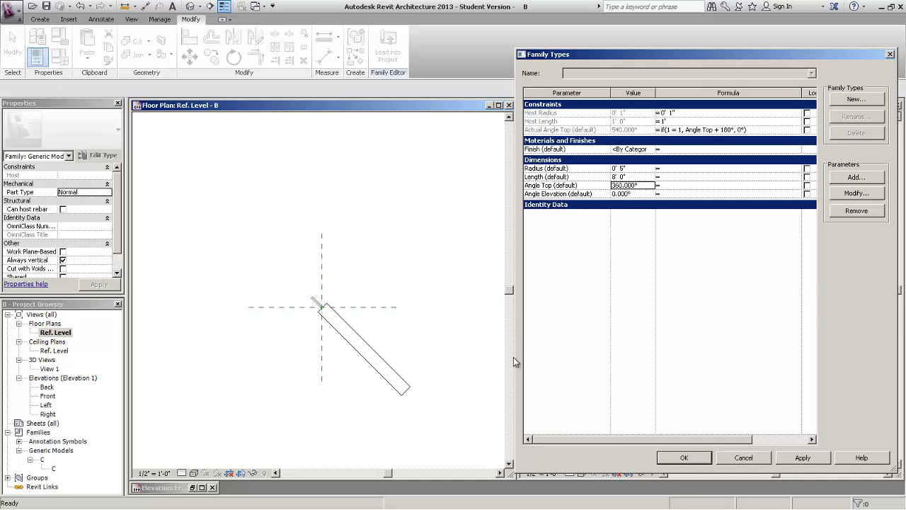
pyautogui.hotkey('alt', 'a')
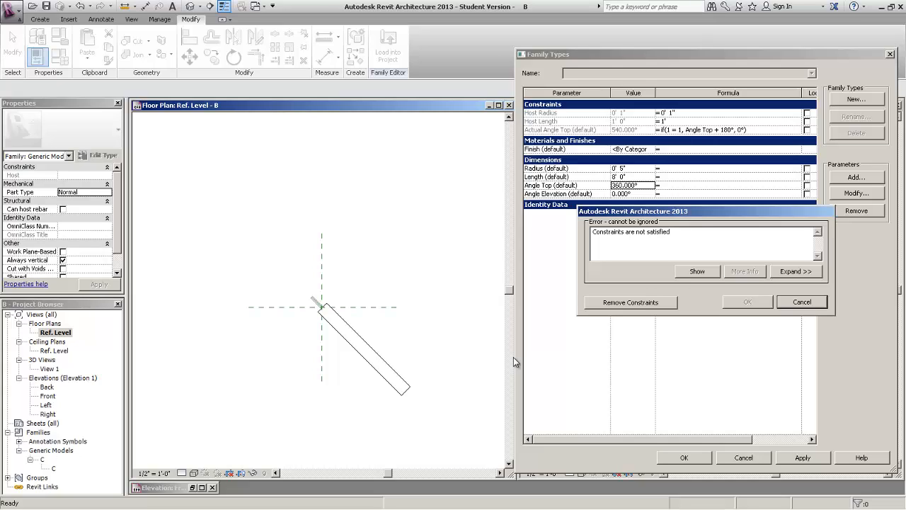
pyautogui.press('Escape')
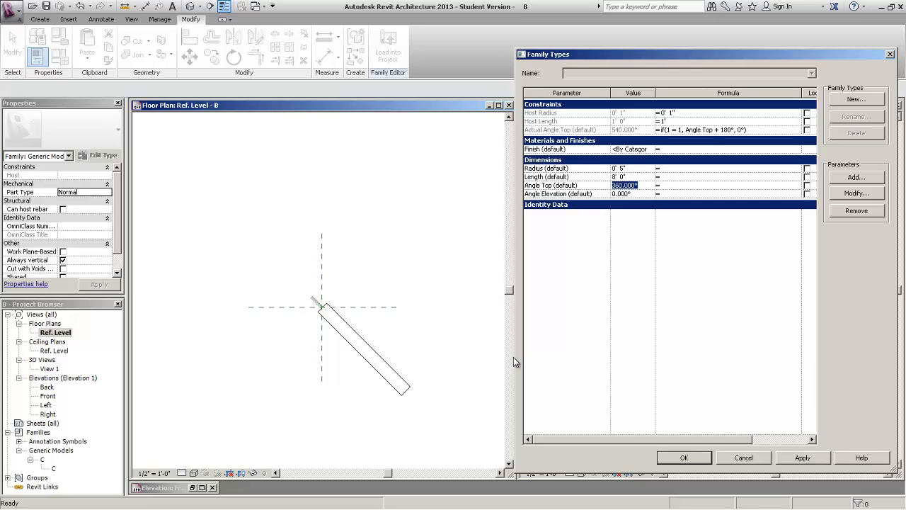
# Flex Angle Top to 0° and then 90°, and accept the 90° setting.
pyautogui.write('0')
pyautogui.press('Return')
pyautogui.hotkey('alt', 'a')
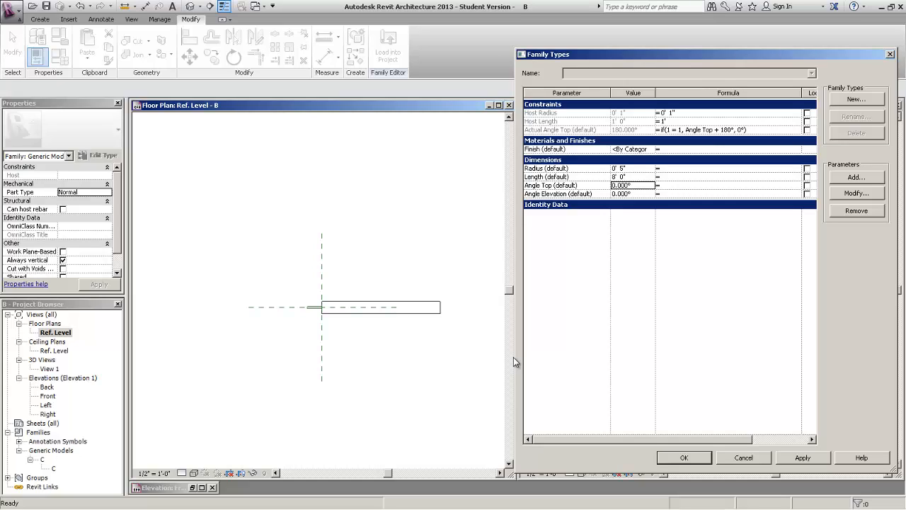
pyautogui.write('90')
pyautogui.press('Return')
pyautogui.hotkey('alt', 'a')
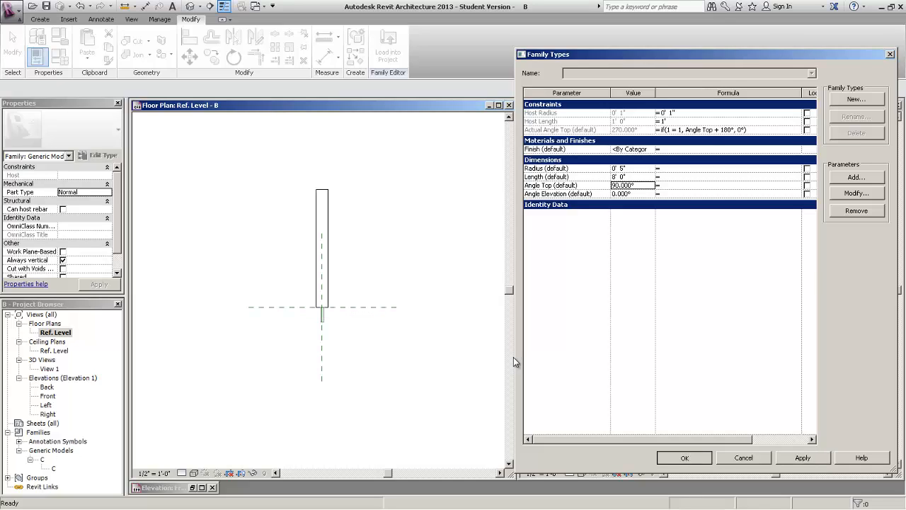
pyautogui.press('Return')
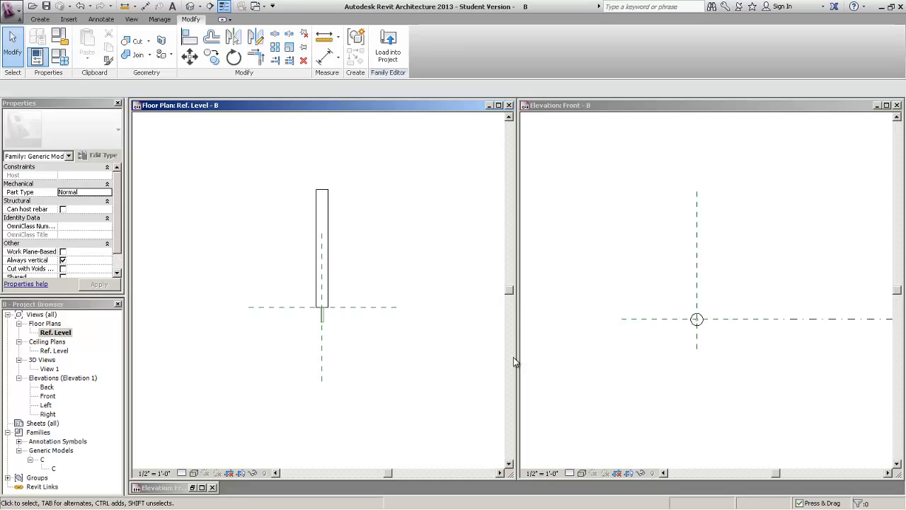
# Open the Right elevation view and maximize its window.
pyautogui.rightClick(52, 414)
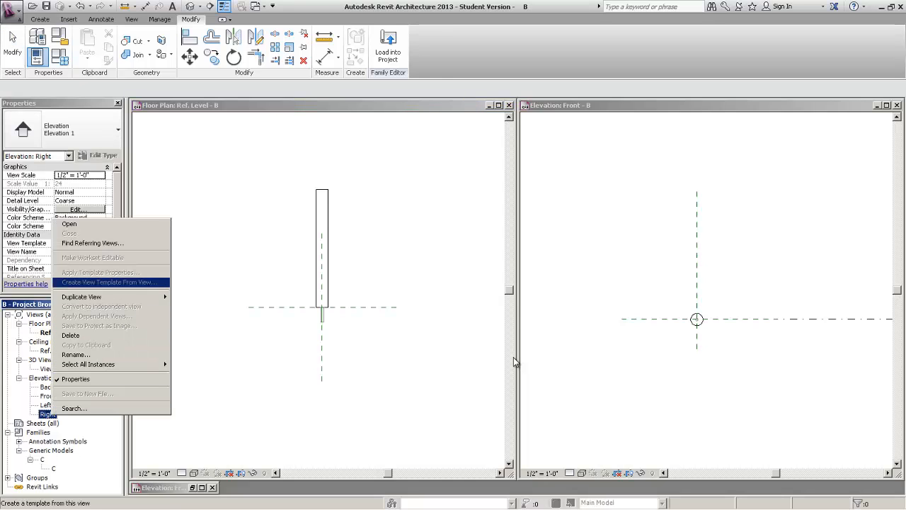
pyautogui.click(70, 223)
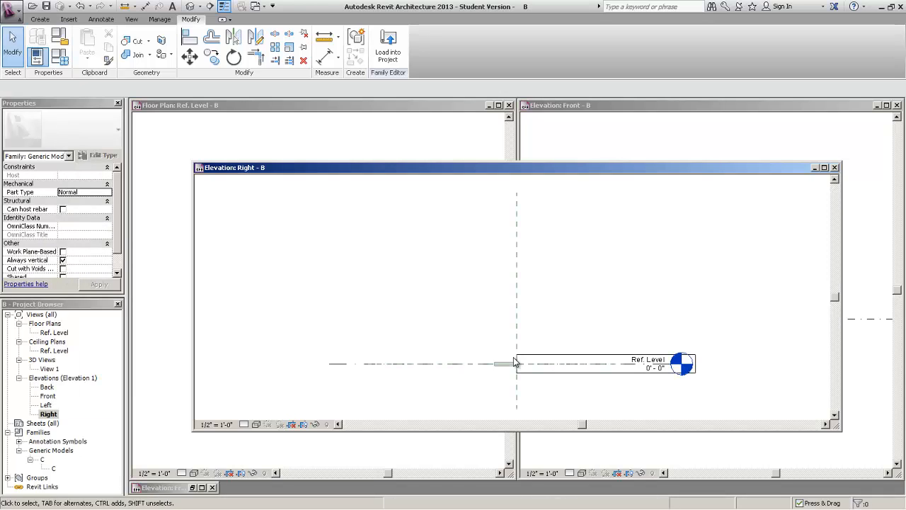
pyautogui.click(824, 167)
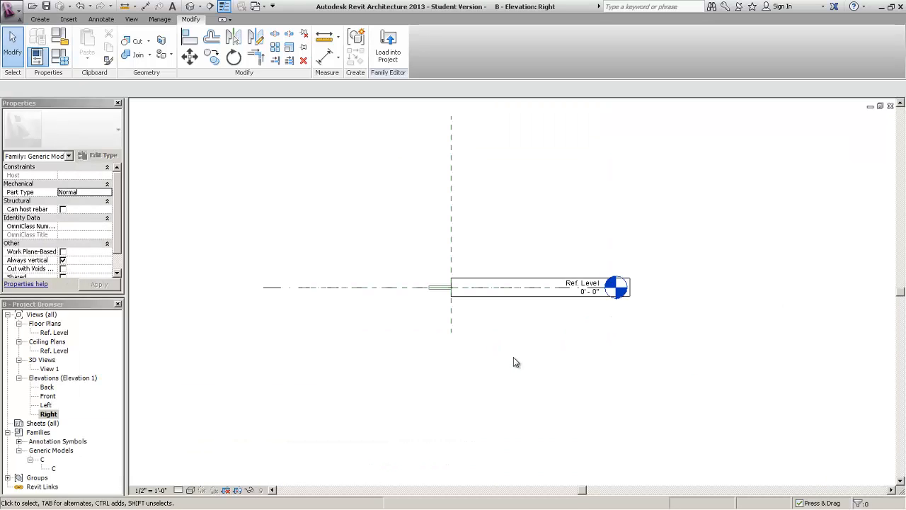
# Move the Ref. Level line horizontally so that it starts at the far end of the cylinder.
pyautogui.click(339, 287)
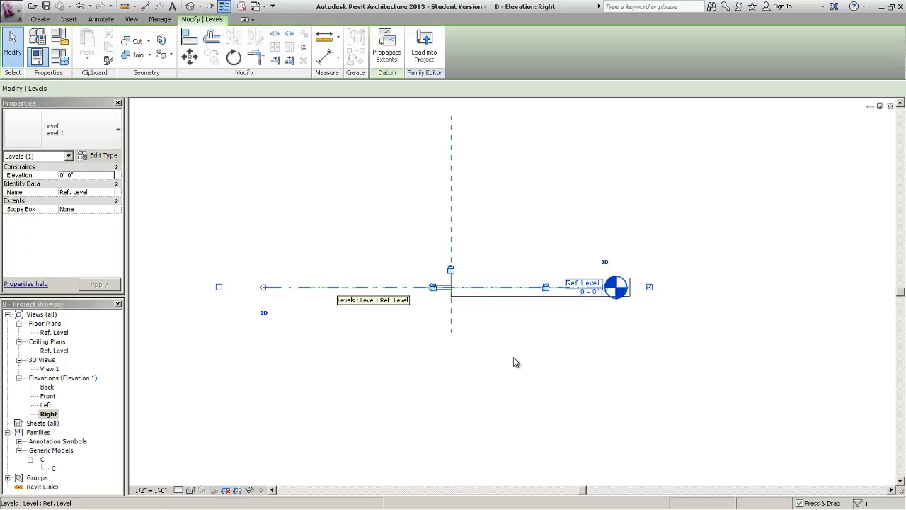
pyautogui.press('m')
pyautogui.press('v')
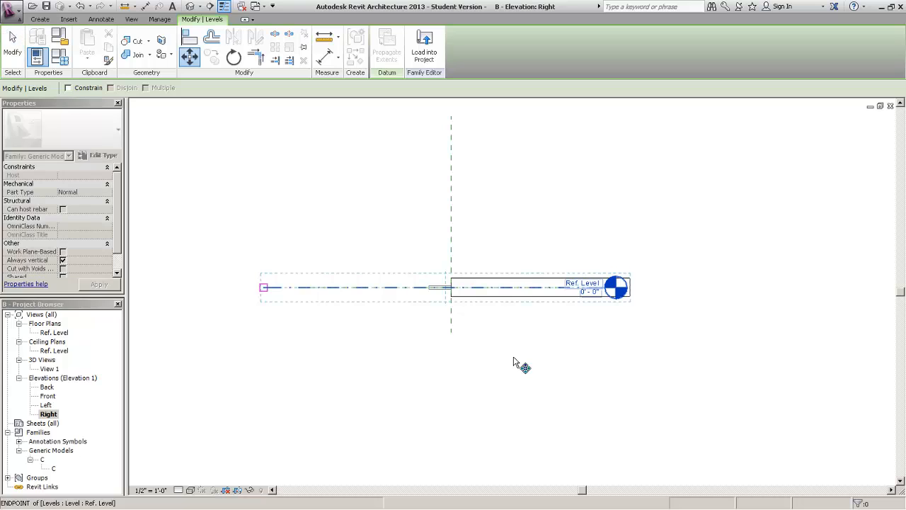
pyautogui.click(264, 287)
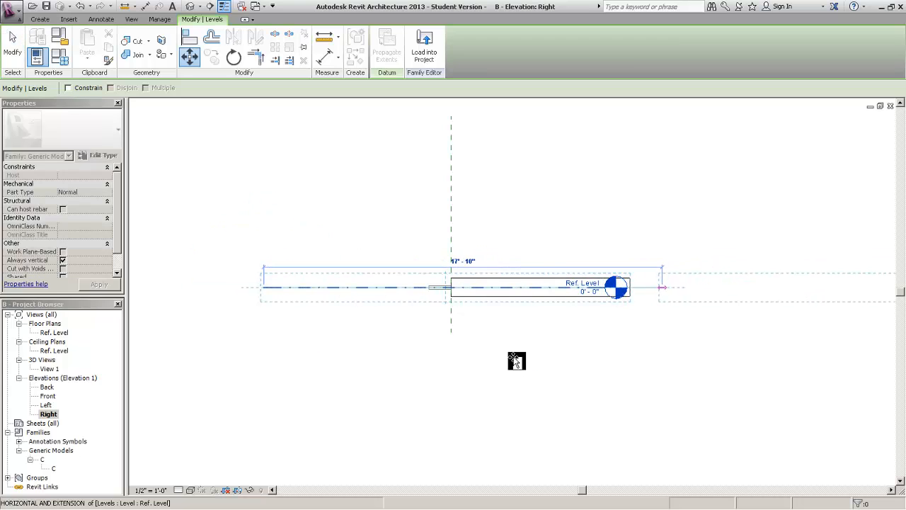
pyautogui.click(514, 361)
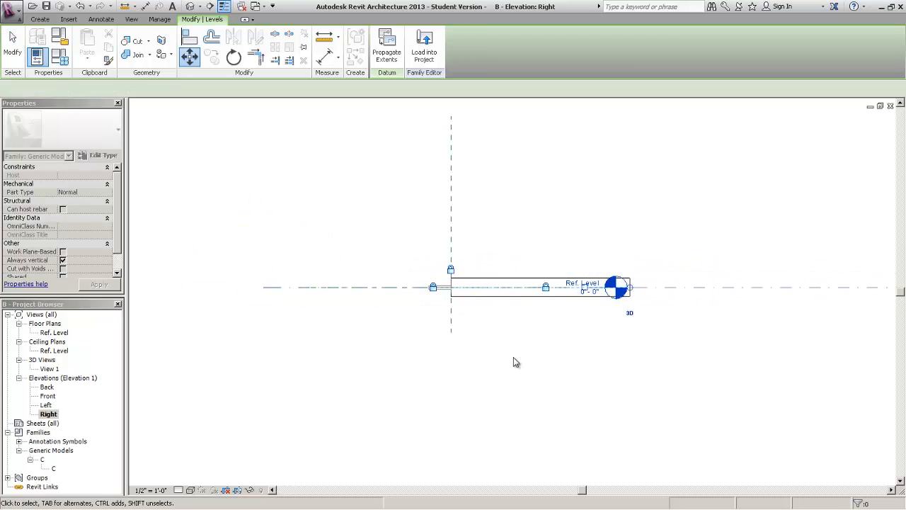
pyautogui.press('Escape')
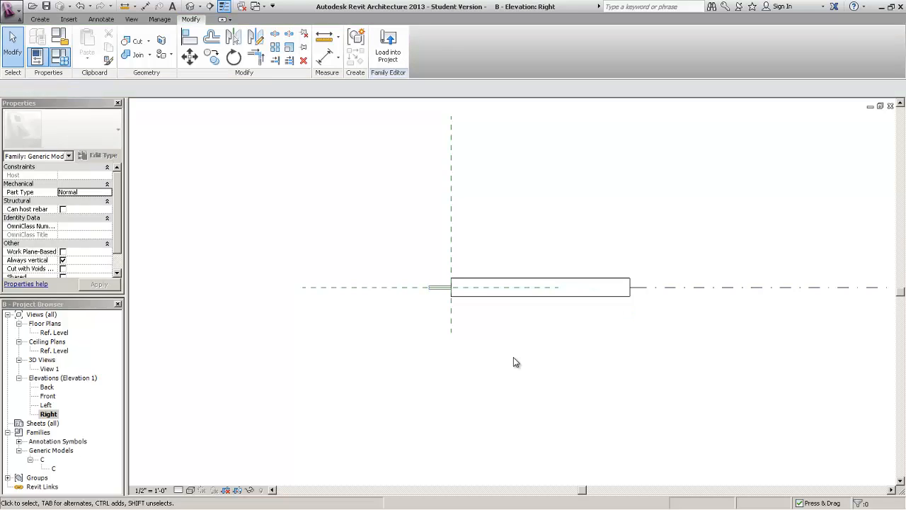
# Set the family's Radius to 0' 1" and Length to 1' 0".
pyautogui.press('f')
pyautogui.press('t')
pyautogui.press('Tab')
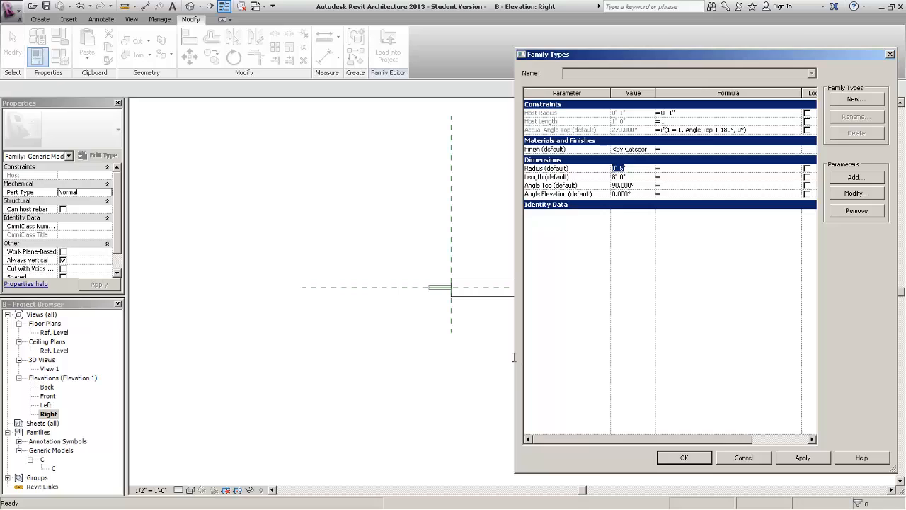
pyautogui.write('1')
pyautogui.press('Tab')
pyautogui.write('1')
pyautogui.press('Return')
pyautogui.press('Return')
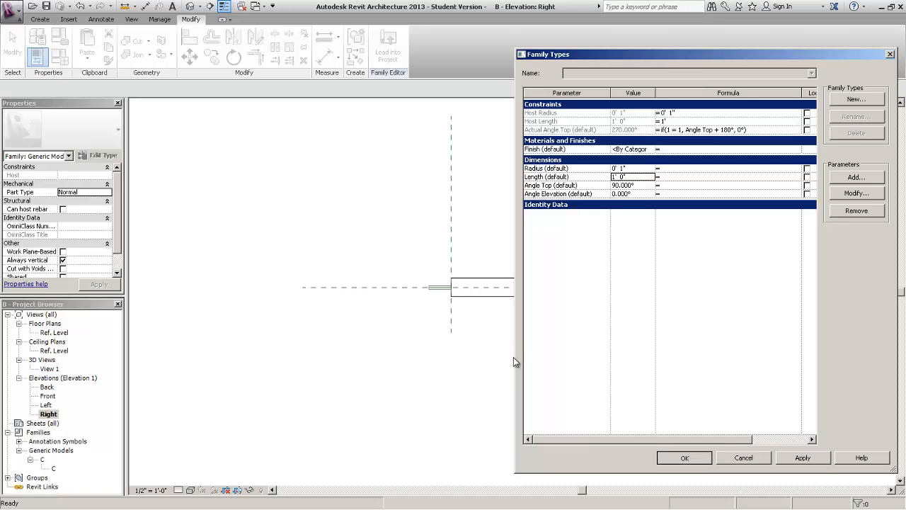
# Keep the cylinder in the Right elevation visible beside the family parameters and apply 45° to Angle Elevation.
pyautogui.scroll(3, 516, 362)
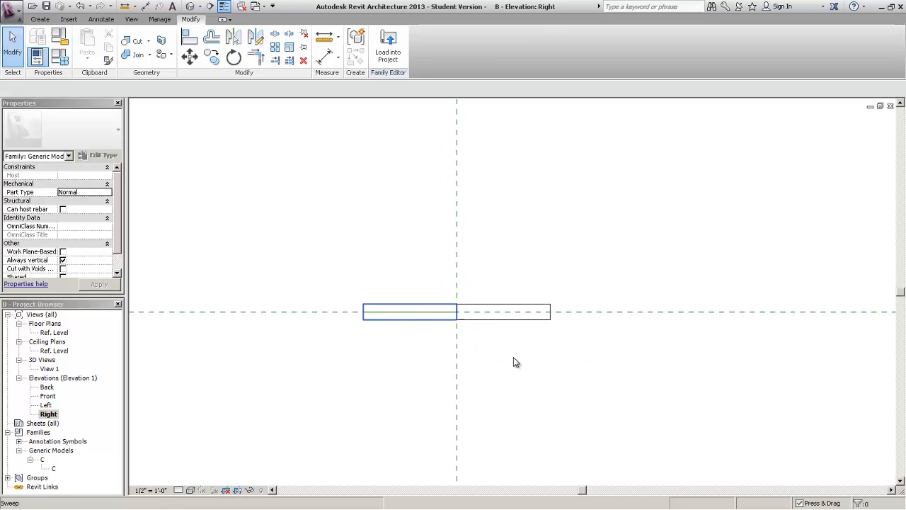
pyautogui.scroll(-3, 515, 362)
pyautogui.scroll(1, 515, 362)
pyautogui.press('f')
pyautogui.press('t')
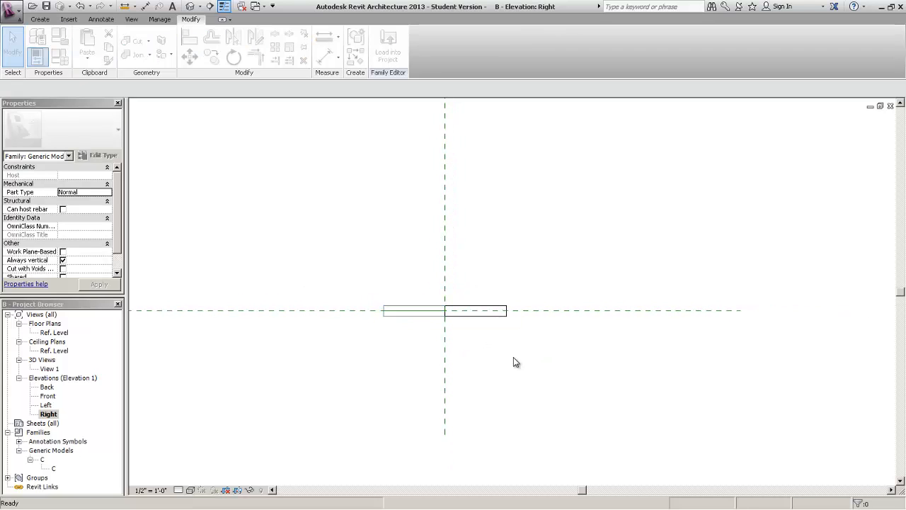
pyautogui.moveTo(708, 55); pyautogui.dragTo(174, 57)
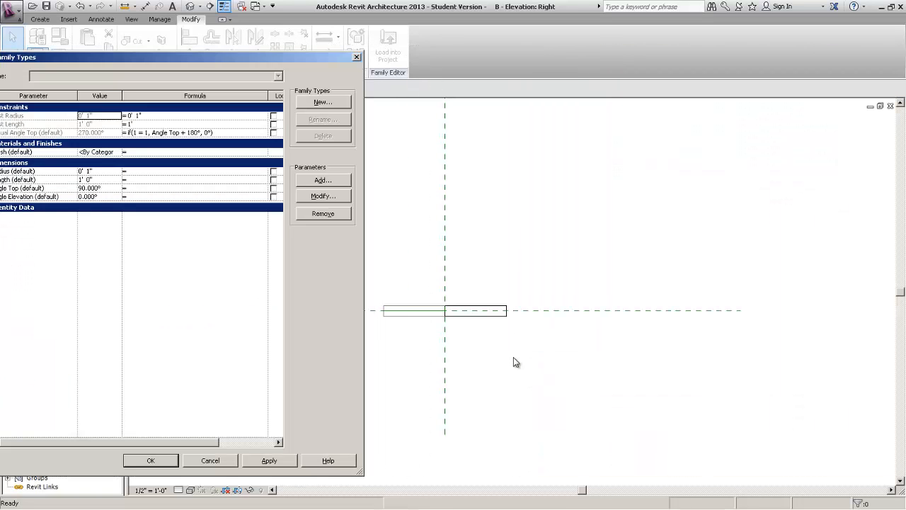
pyautogui.moveTo(174, 56); pyautogui.dragTo(197, 59)
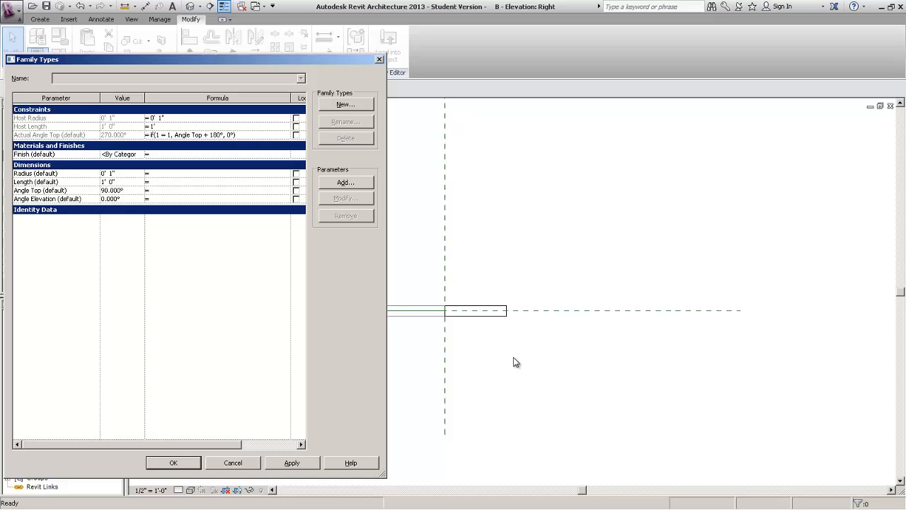
pyautogui.click(122, 199)
pyautogui.write('45')
pyautogui.press('Return')
pyautogui.click(292, 463)
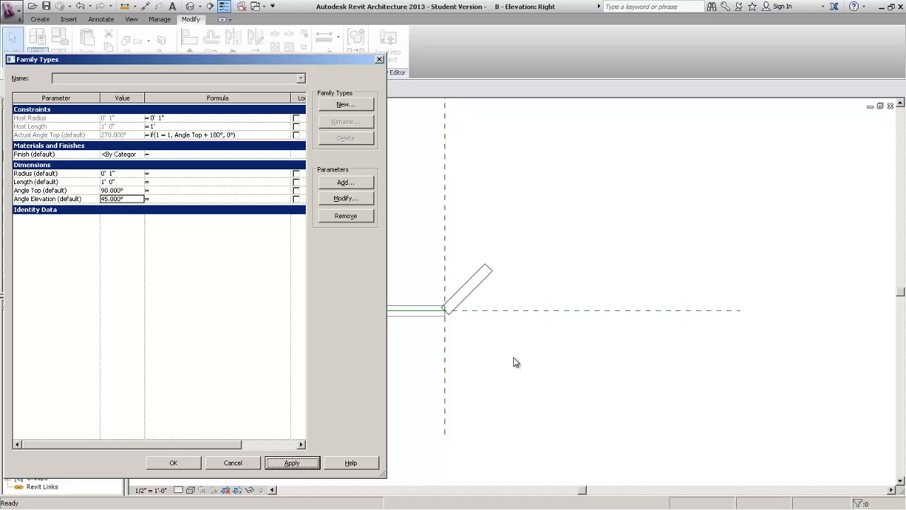
# Flex Angle Elevation by applying 90° and 135° in turn.
pyautogui.click(122, 199)
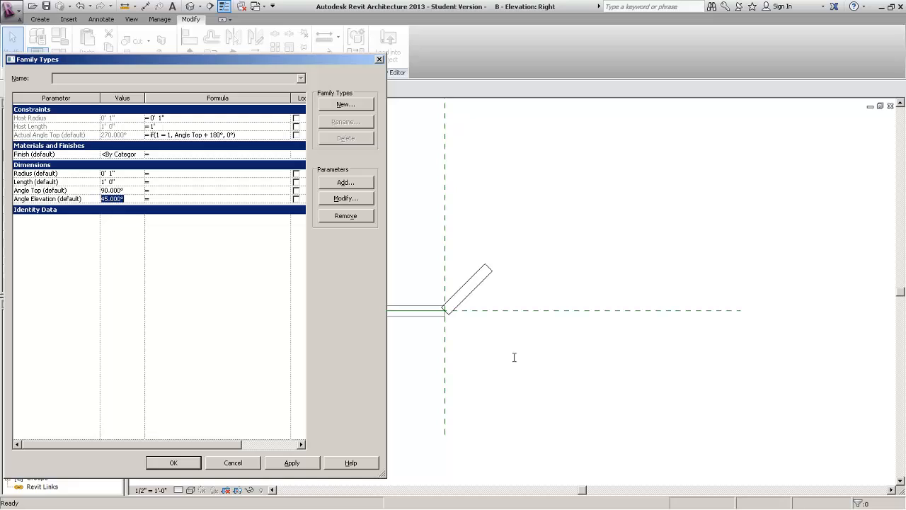
pyautogui.write('90')
pyautogui.press('Return')
pyautogui.click(291, 463)
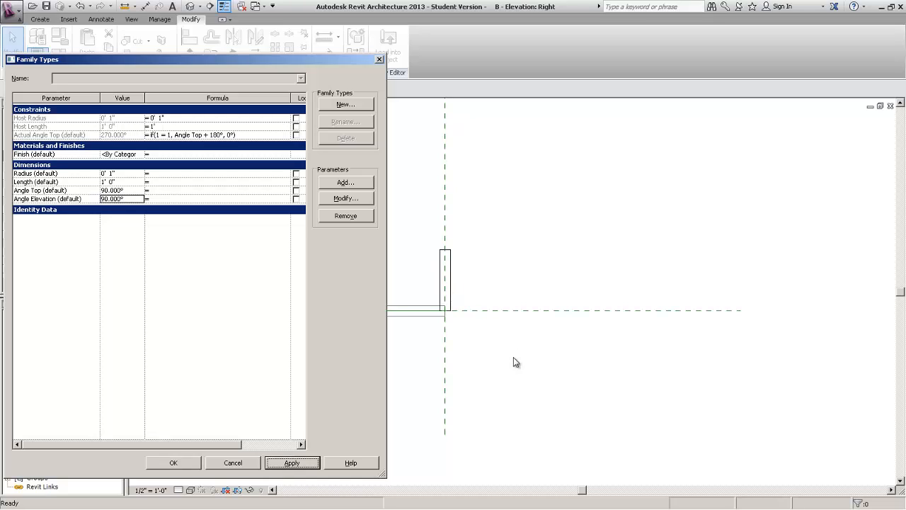
pyautogui.click(122, 199)
pyautogui.write('135')
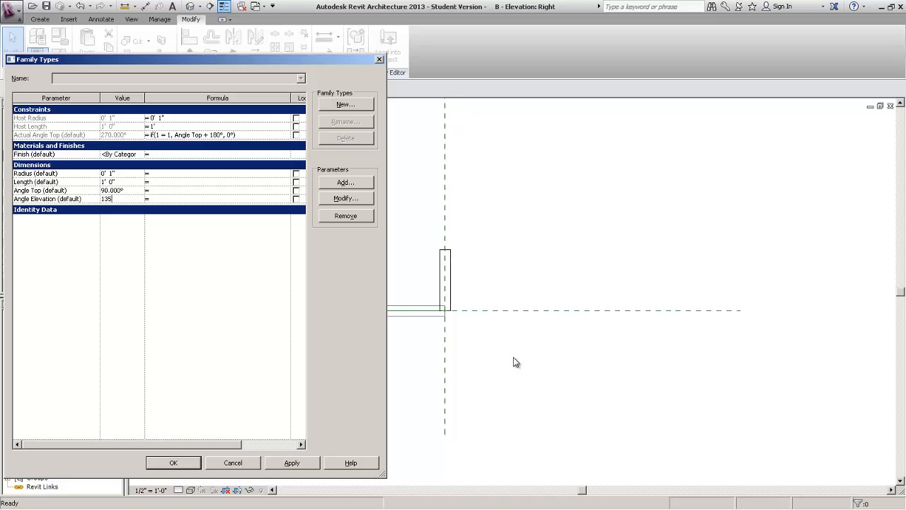
pyautogui.press('Return')
pyautogui.hotkey('alt', 'a')
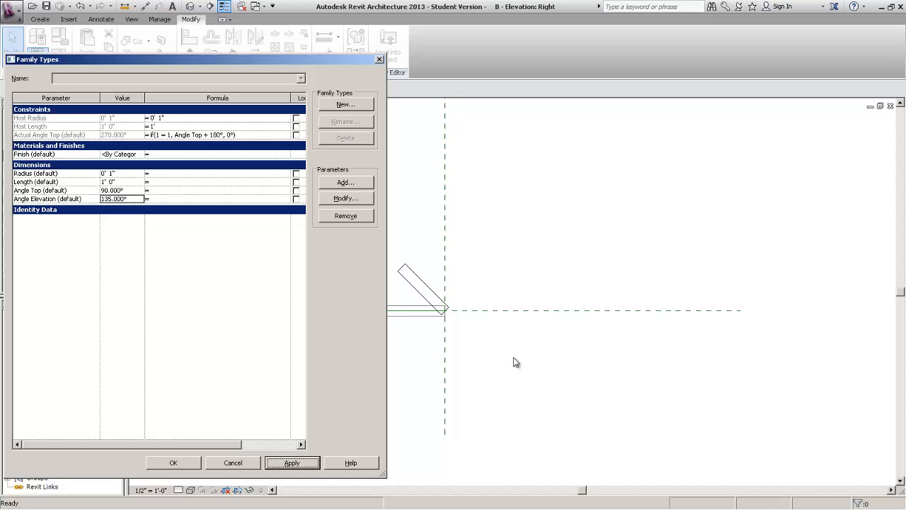
# Continue the Angle Elevation test with 180° and 215°, uncovering the other half of the elevation view.
pyautogui.click(122, 199)
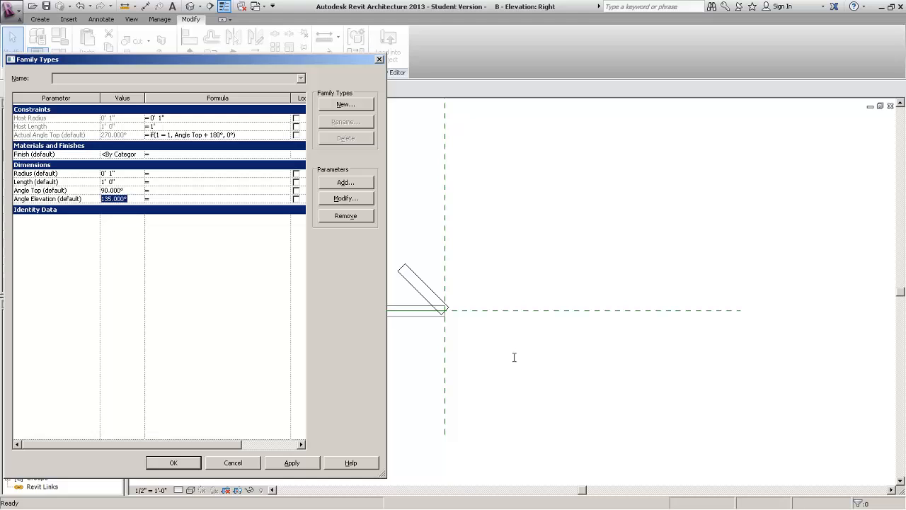
pyautogui.write('180')
pyautogui.press('Return')
pyautogui.hotkey('alt', 'a')
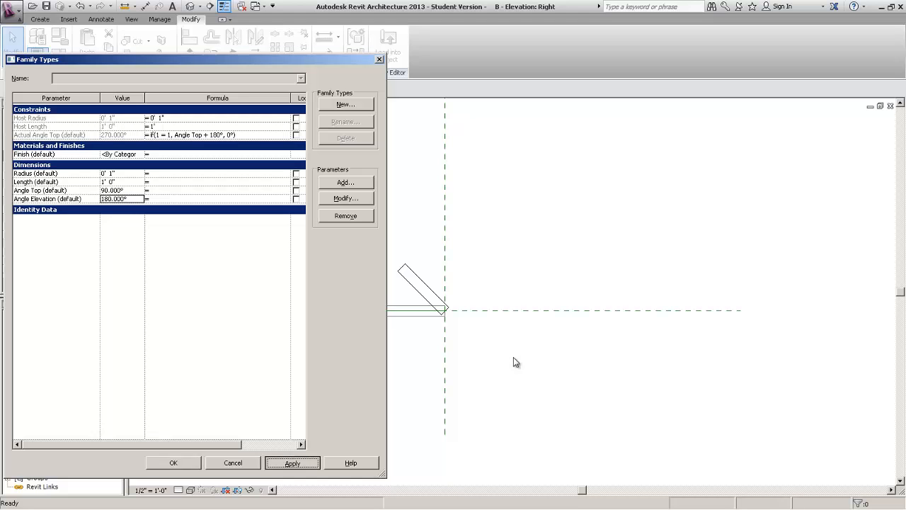
pyautogui.moveTo(198, 59); pyautogui.dragTo(662, 55)
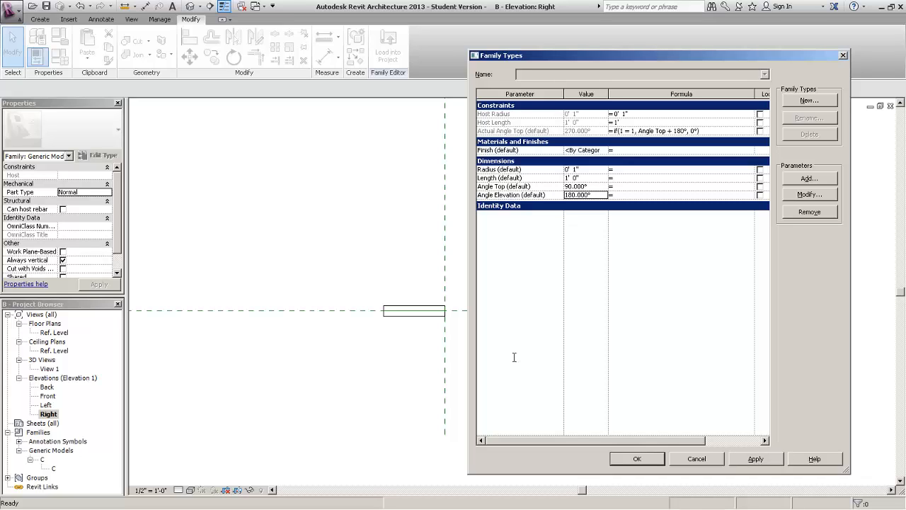
pyautogui.doubleClick(578, 195)
pyautogui.write('215')
pyautogui.hotkey('alt', 'a')
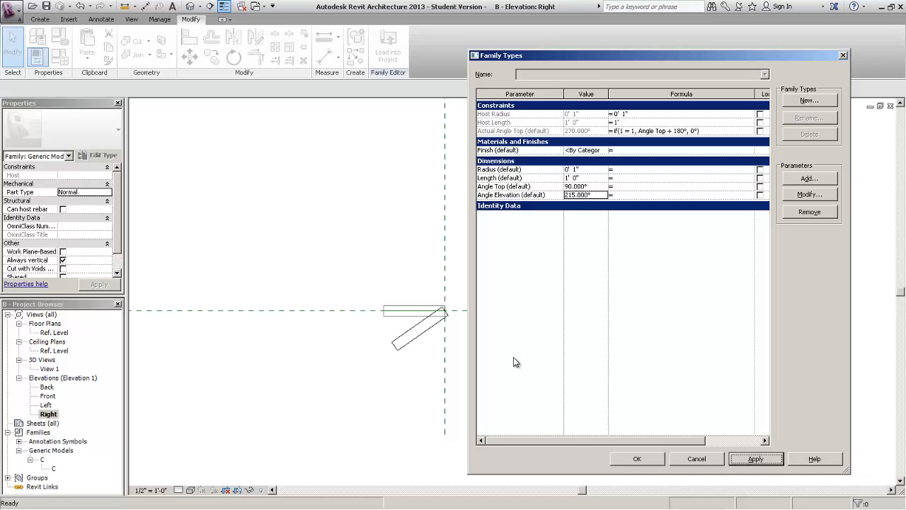
# Flex Angle Elevation further by applying 270° and 315° in turn.
pyautogui.doubleClick(579, 195)
pyautogui.write('270')
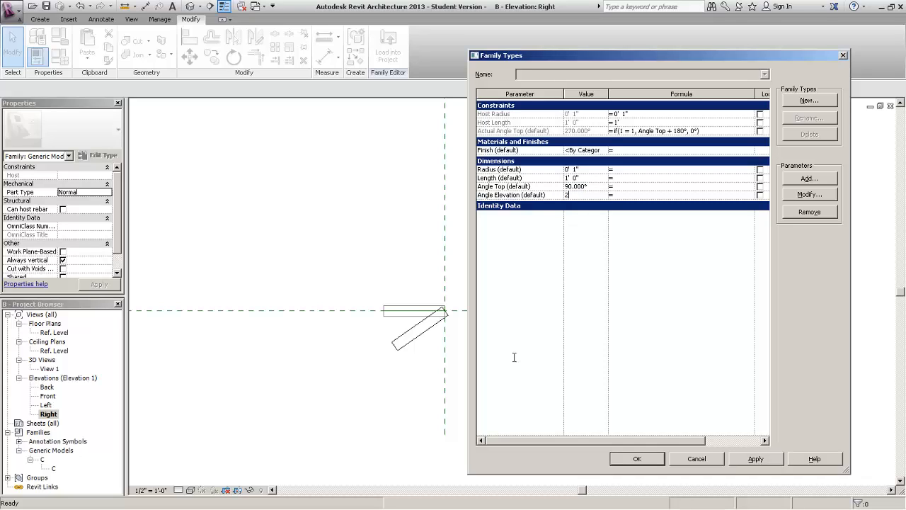
pyautogui.press('Return')
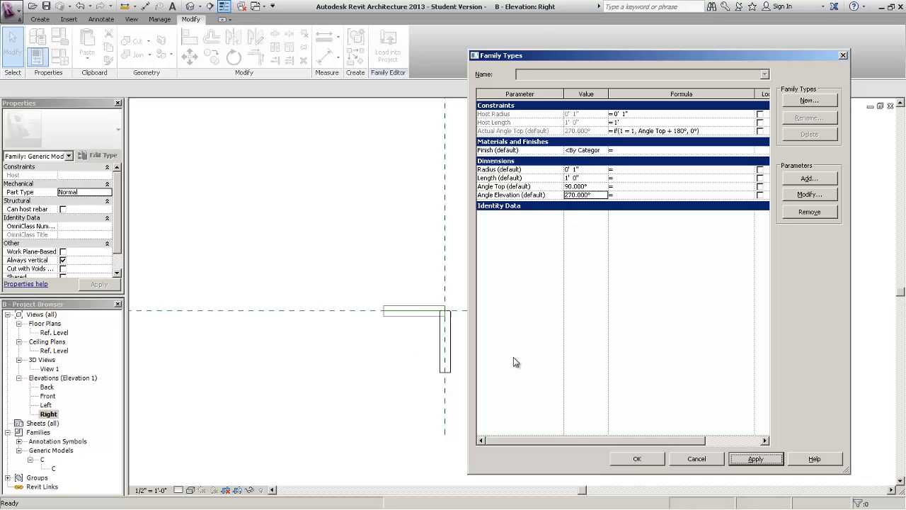
pyautogui.write('315')
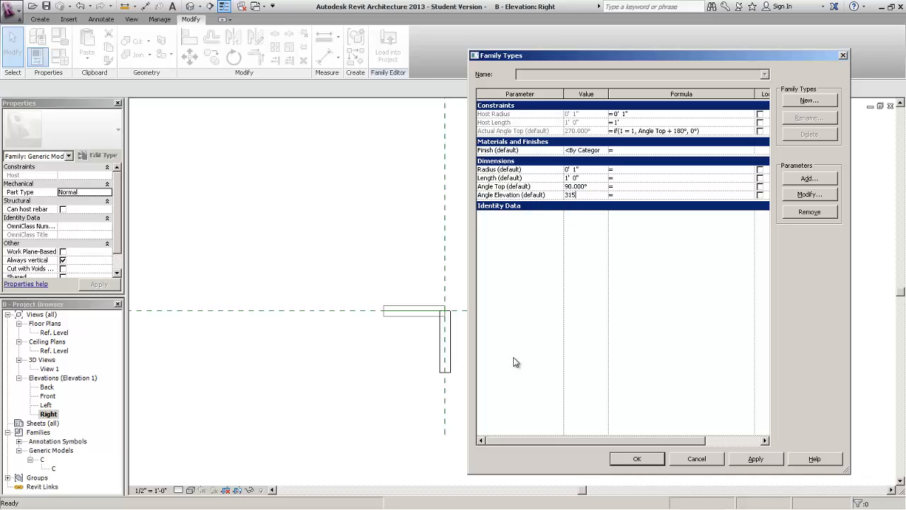
pyautogui.press('Return')
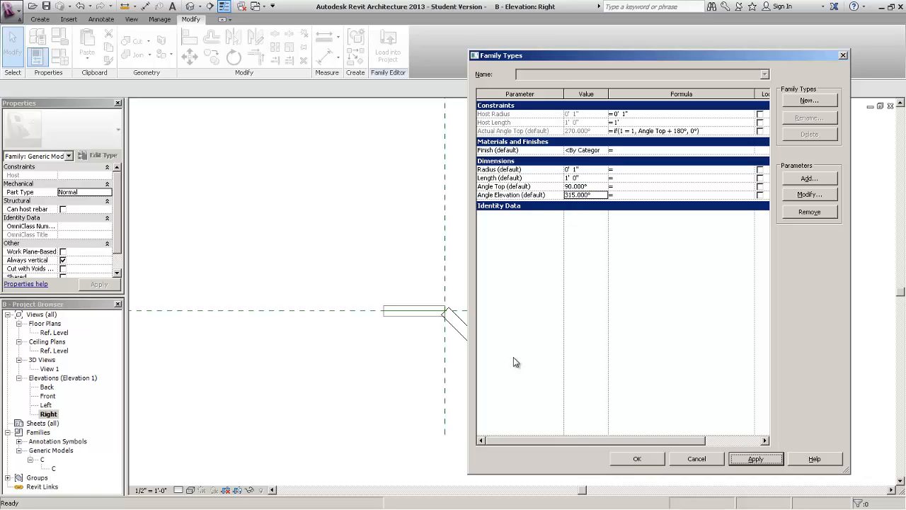
# Finish the Angle Elevation test in the Right elevation by applying 360° and accepting the family parameters.
pyautogui.moveTo(637, 55)
pyautogui.mouseDown()
pyautogui.moveTo(268, 73)
pyautogui.moveTo(188, 41)
pyautogui.mouseUp()
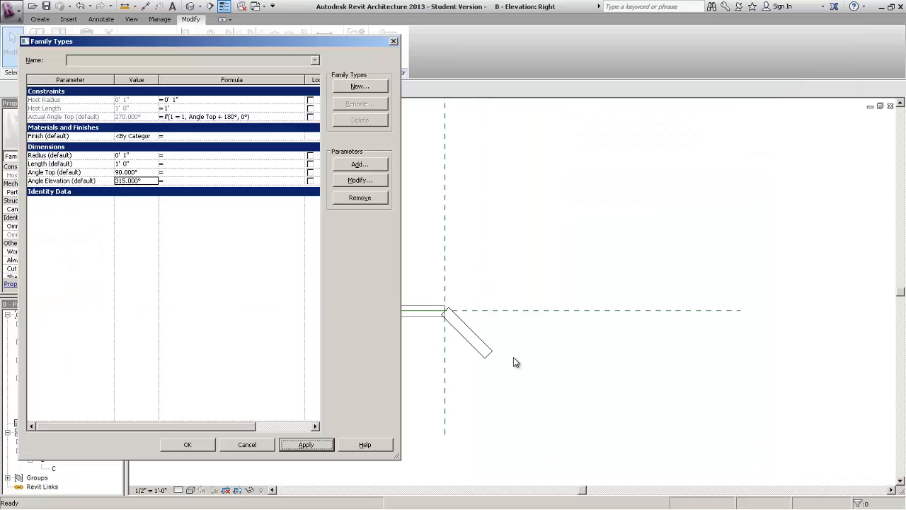
pyautogui.click(136, 180)
pyautogui.write('360')
pyautogui.press('Return')
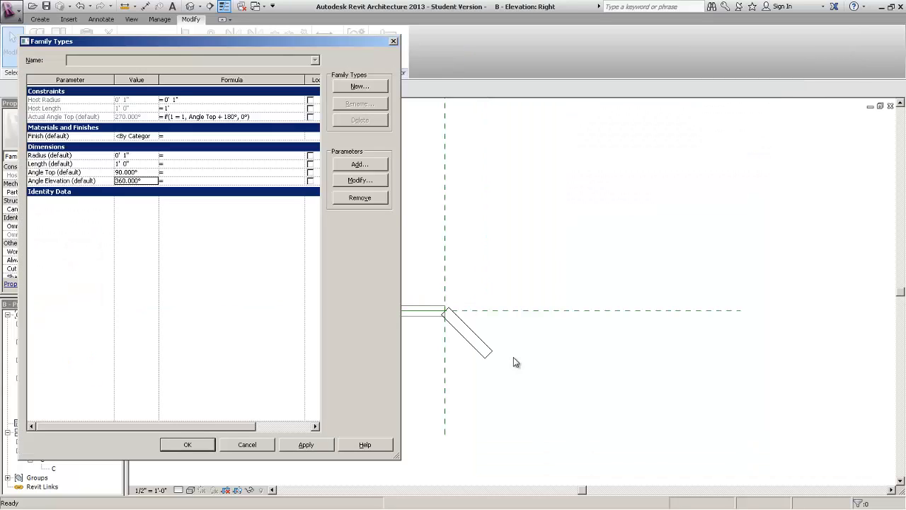
pyautogui.click(306, 444)
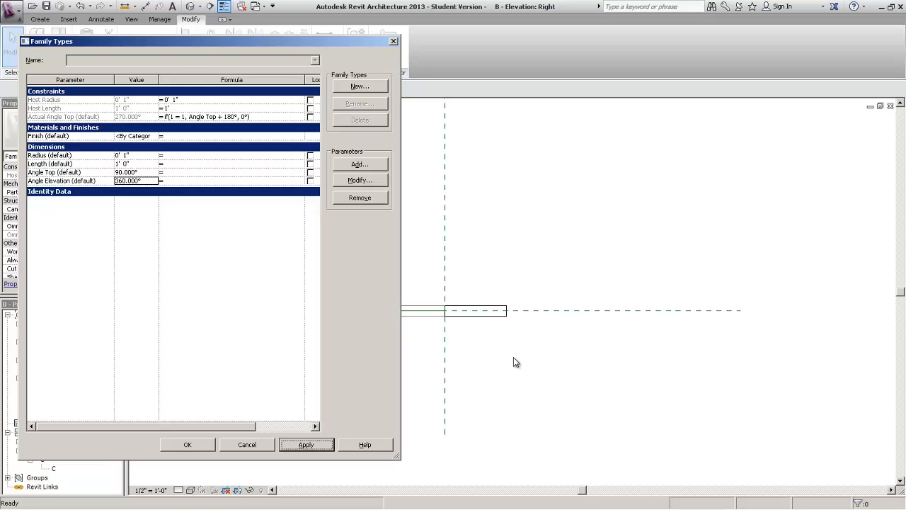
pyautogui.click(187, 443)
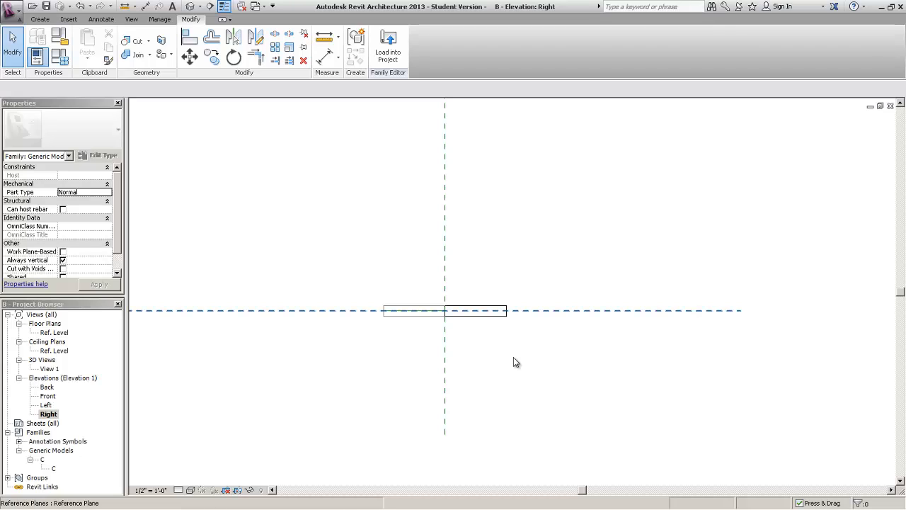
# Set the Angle Top parameter to 45° while viewing the cylinder in the Ref. Level floor plan.
pyautogui.doubleClick(54, 333)
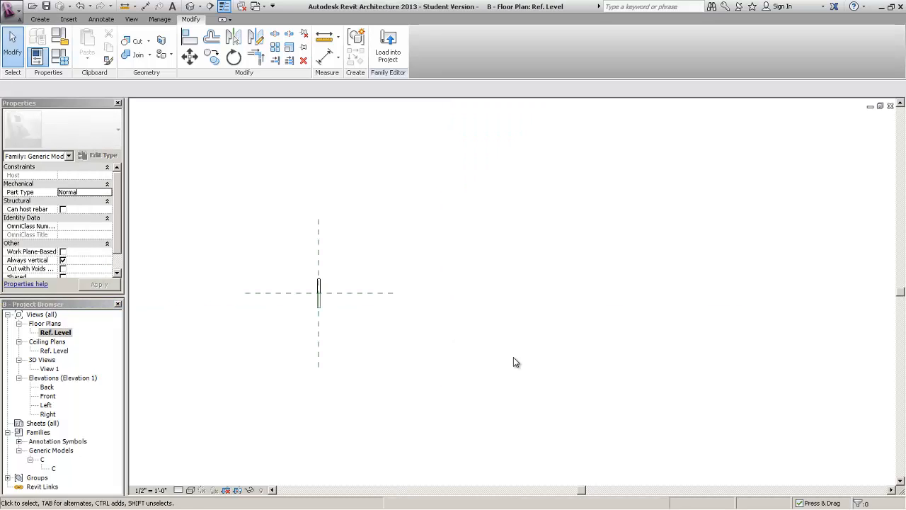
pyautogui.scroll(5, 332, 273)
pyautogui.moveTo(333, 273); pyautogui.dragTo(501, 264, button='middle')
pyautogui.scroll(1, 501, 263)
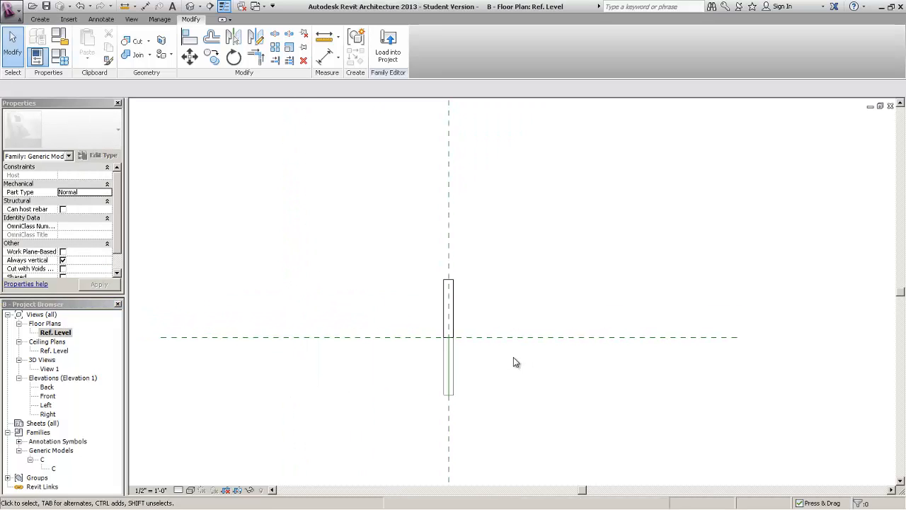
pyautogui.click(60, 57)
pyautogui.doubleClick(128, 172)
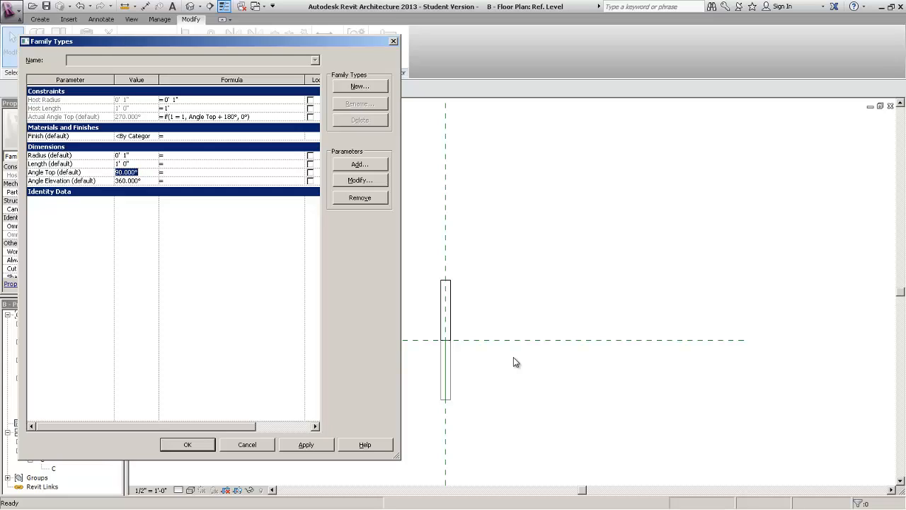
pyautogui.write('45')
pyautogui.press('Return')
pyautogui.click(188, 445)
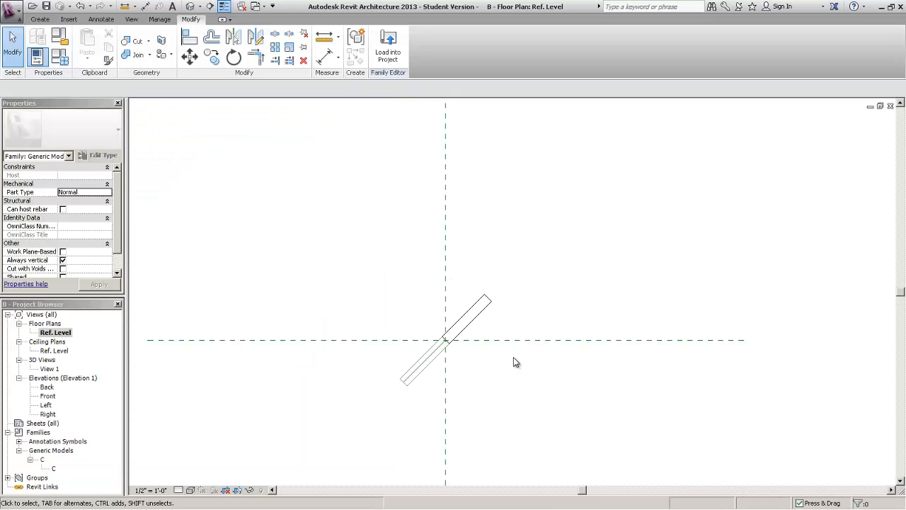
# Switch to the Front elevation and set the Angle Elevation parameter to 75°.
pyautogui.doubleClick(49, 396)
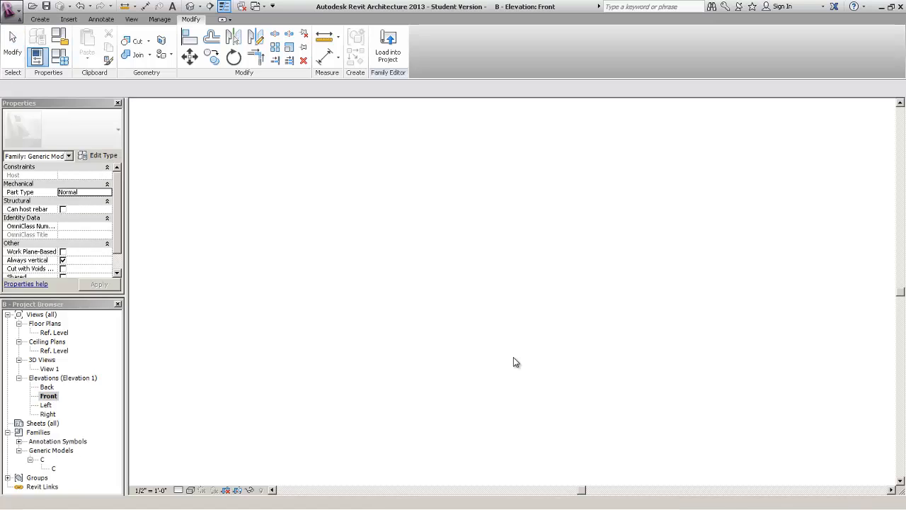
pyautogui.scroll(7, 286, 311)
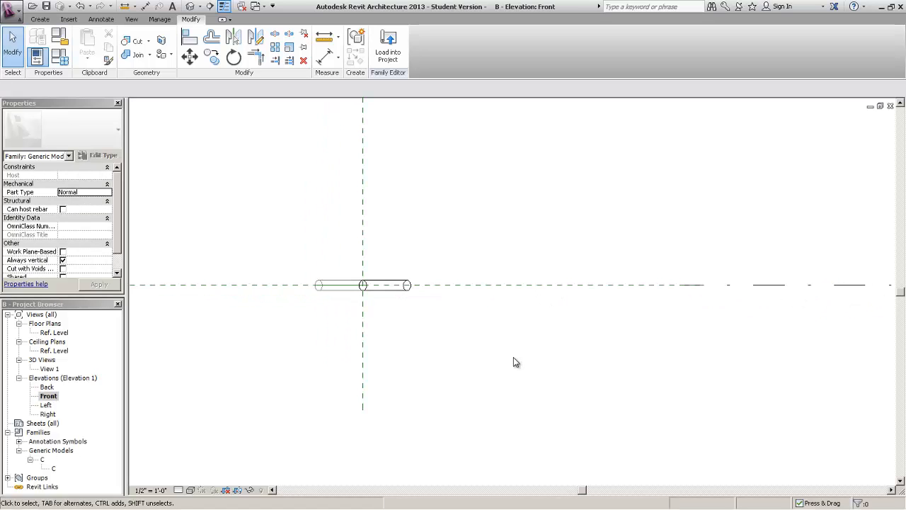
pyautogui.moveTo(514, 358); pyautogui.dragTo(603, 367, button='middle')
pyautogui.click(59, 57)
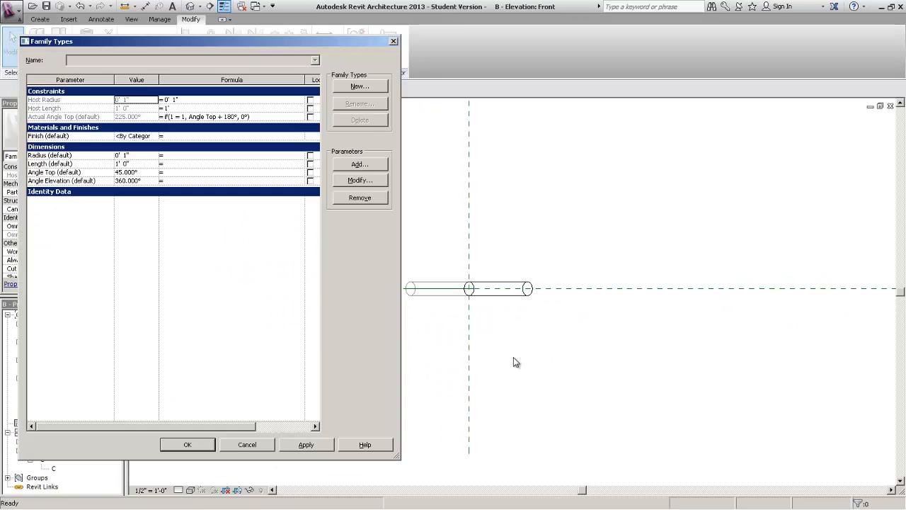
pyautogui.click(136, 163)
pyautogui.click(136, 172)
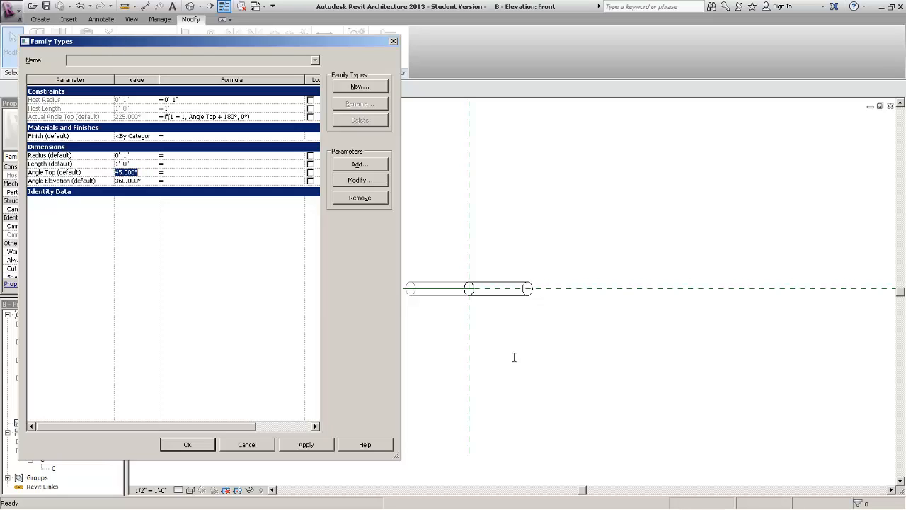
pyautogui.click(129, 180)
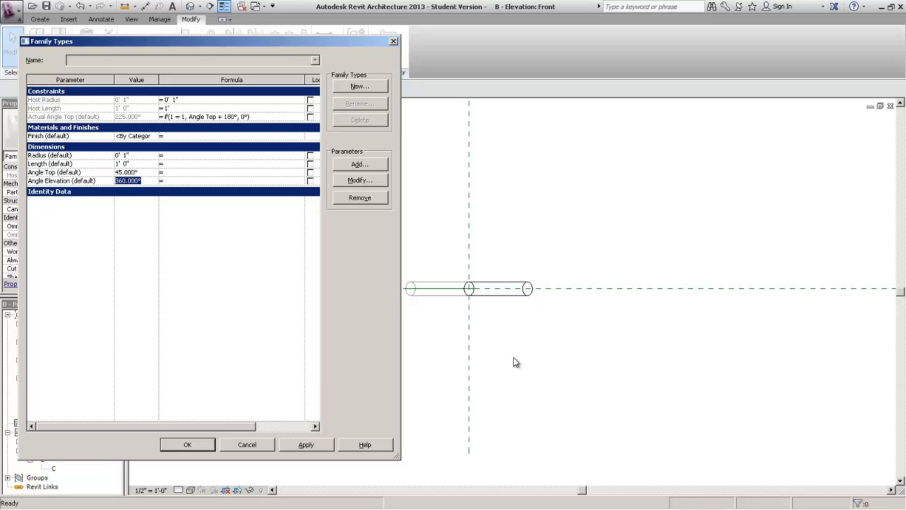
pyautogui.write('75')
pyautogui.press('Return')
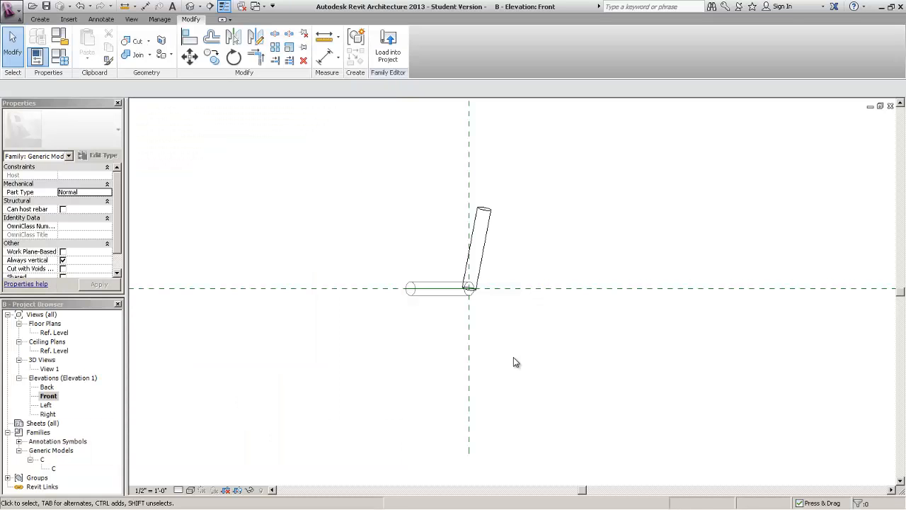
# Begin an angular dimension in the Front elevation, taking the horizontal reference plane as its first reference.
pyautogui.click(101, 19)
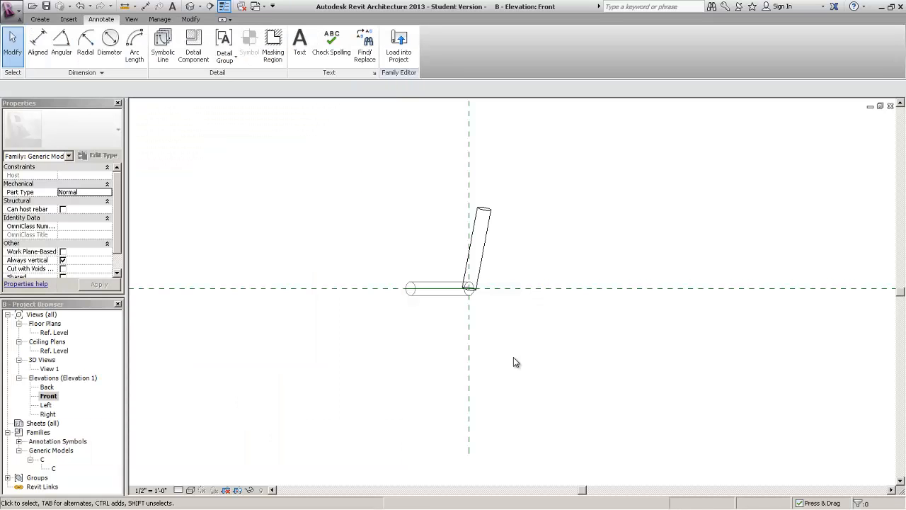
pyautogui.click(62, 44)
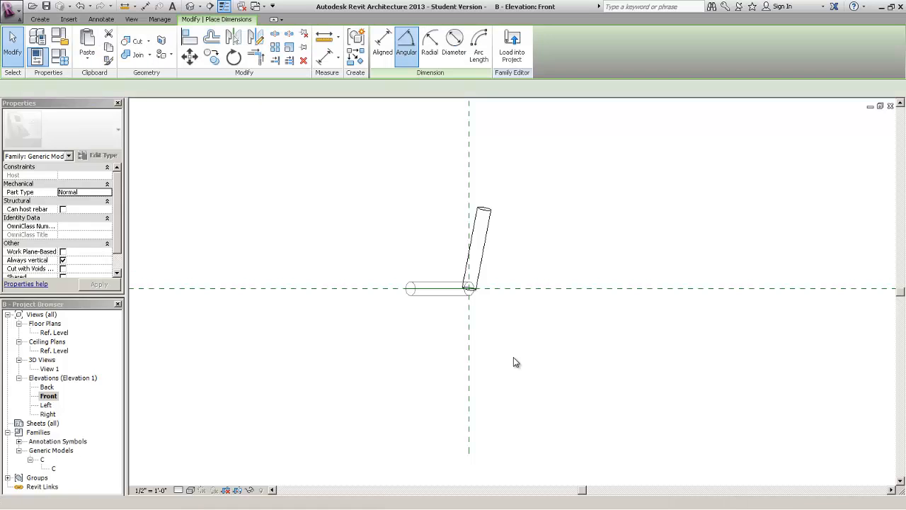
pyautogui.click(528, 288)
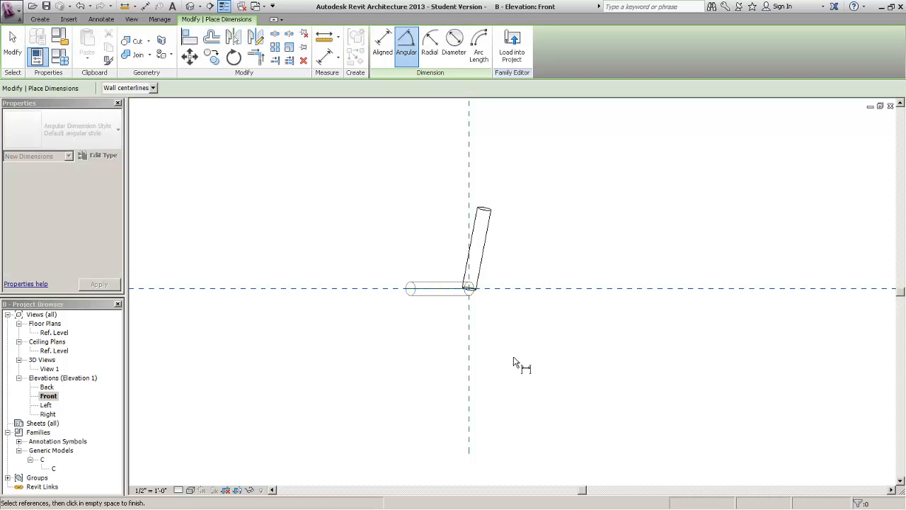
# Place an angular dimension between the horizontal reference plane and the tilted cylinder's axis in the Front elevation.
pyautogui.click(480, 224)
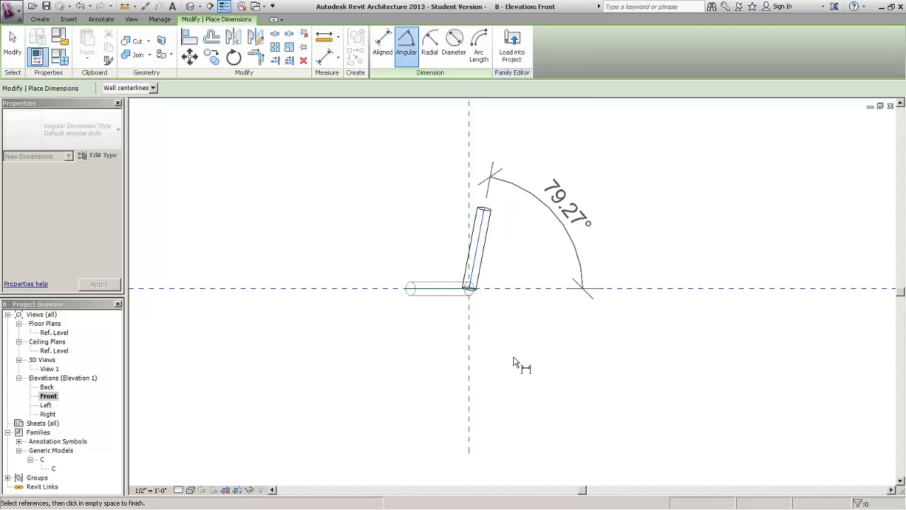
pyautogui.click(547, 205)
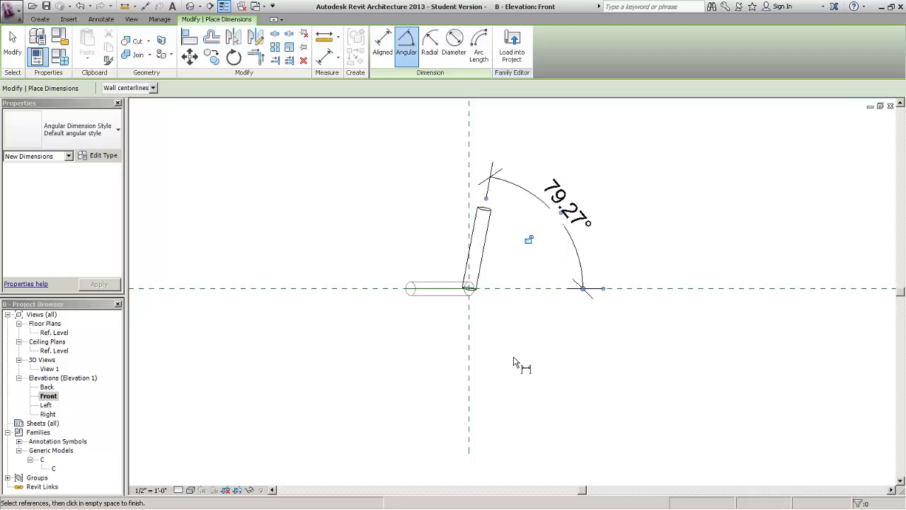
pyautogui.press('Escape')
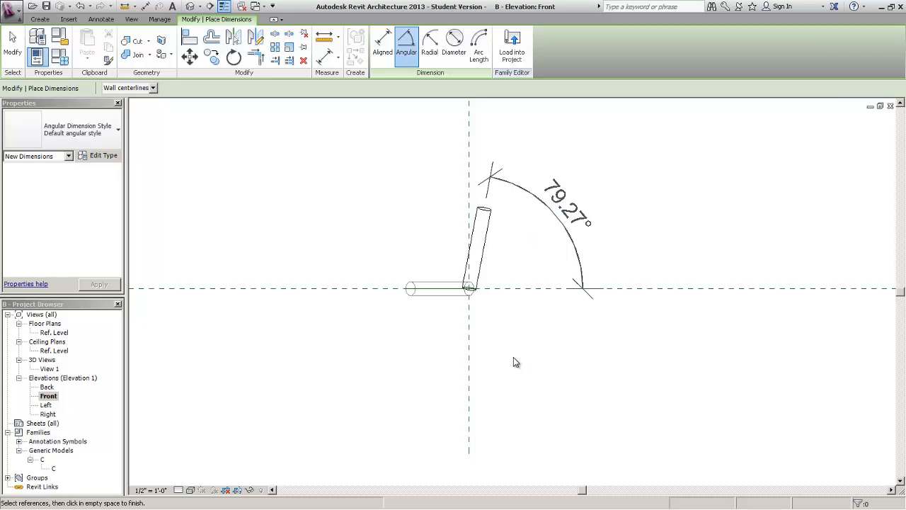
pyautogui.press('Escape')
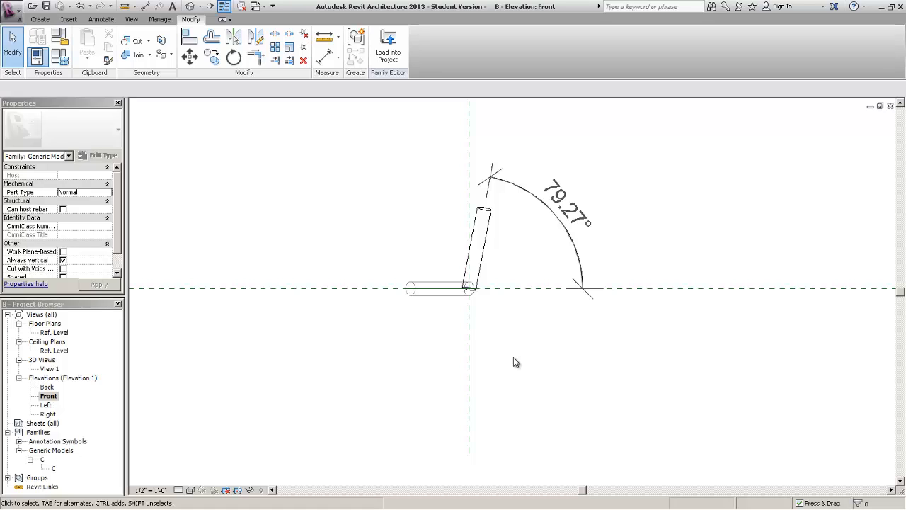
# Open the Ref. Level floor plan.
pyautogui.rightClick(60, 333)
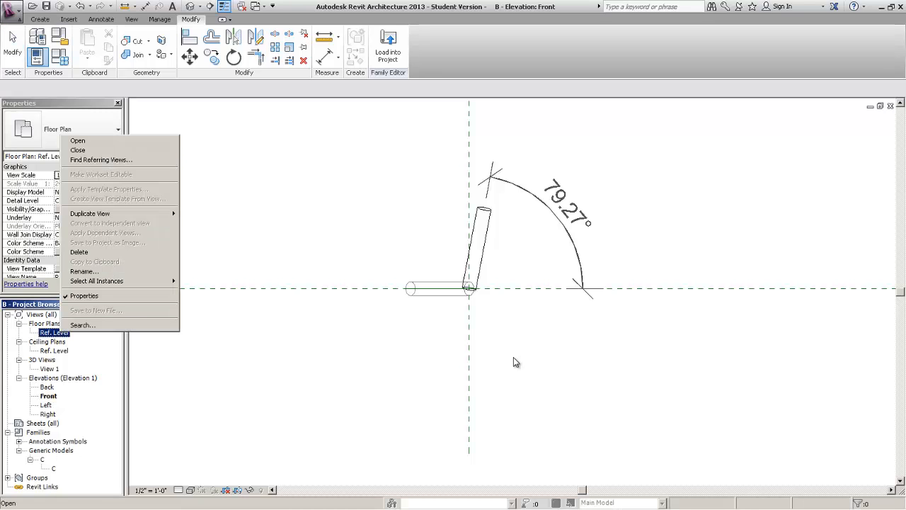
pyautogui.click(80, 141)
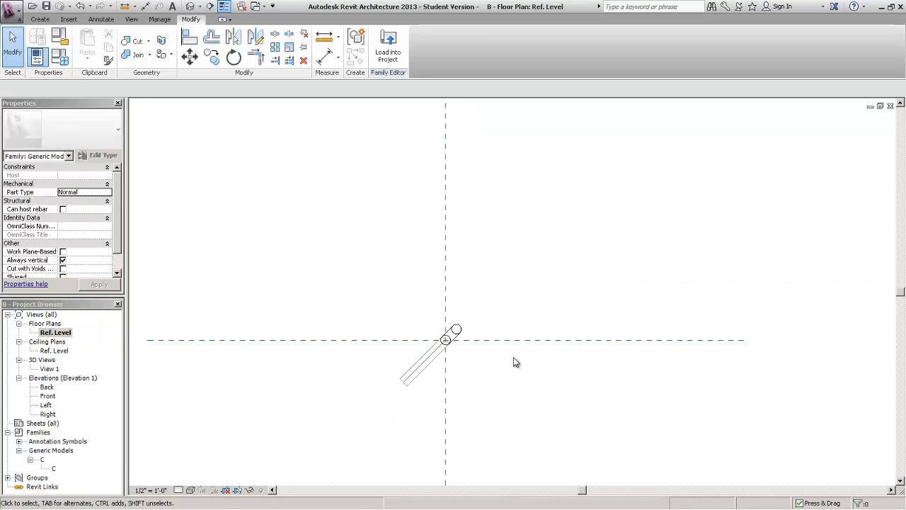
pyautogui.scroll(4, 516, 362)
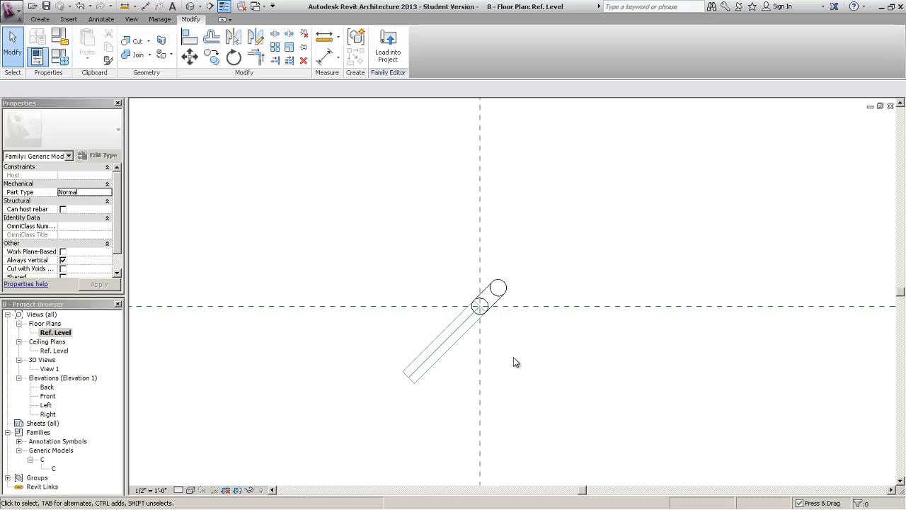
# Draw a horizontal reference line about 3' 9 1/2" long below the cylinders.
pyautogui.press('r')
pyautogui.press('l')
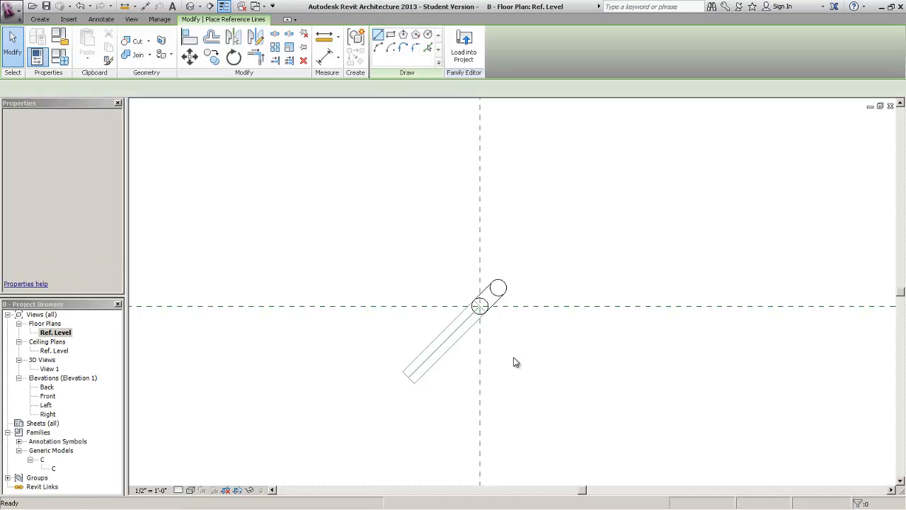
pyautogui.moveTo(549, 484); pyautogui.dragTo(522, 365, button='middle')
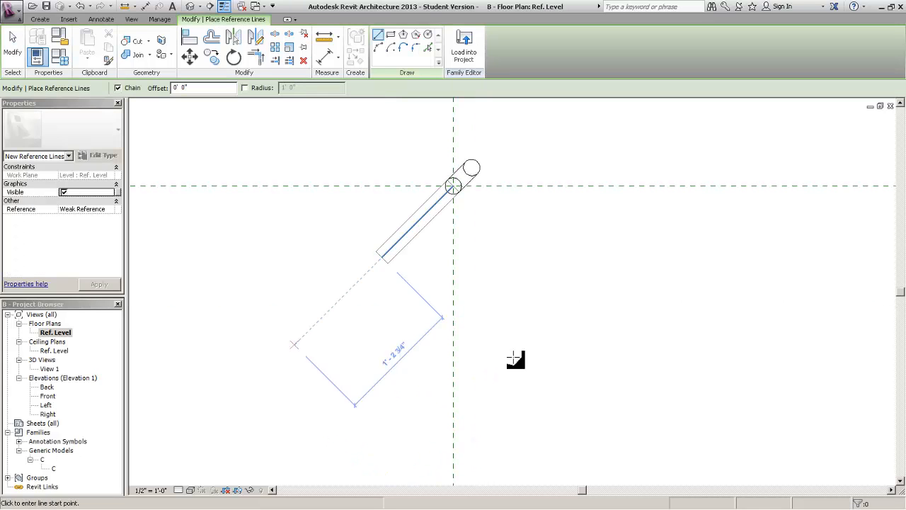
pyautogui.click(301, 406)
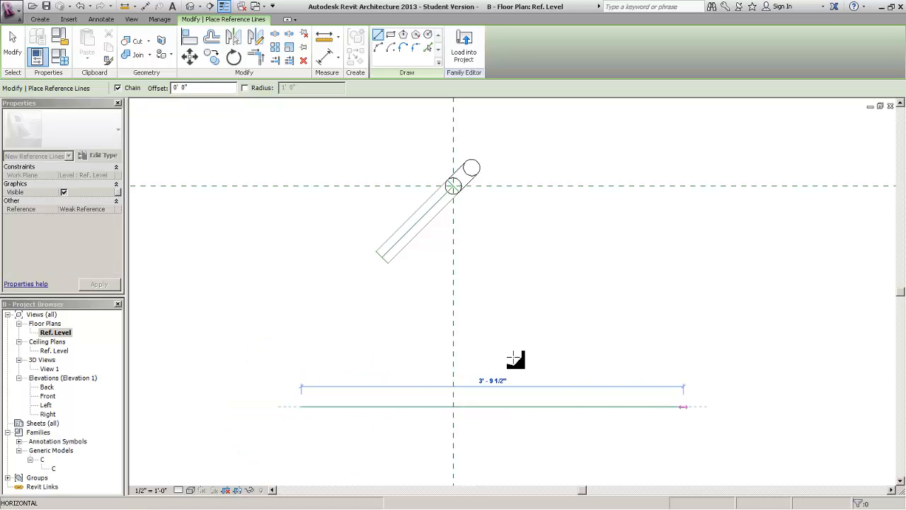
pyautogui.click(683, 407)
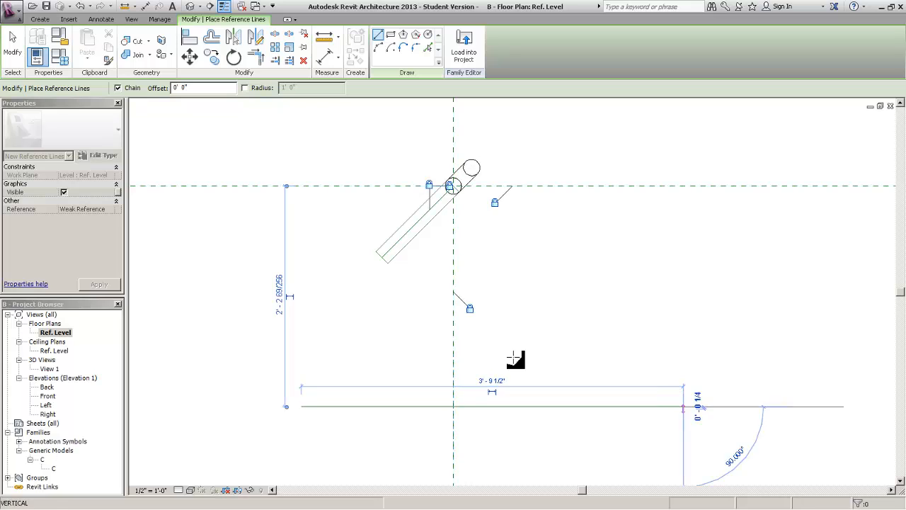
pyautogui.press('Escape')
pyautogui.press('Escape')
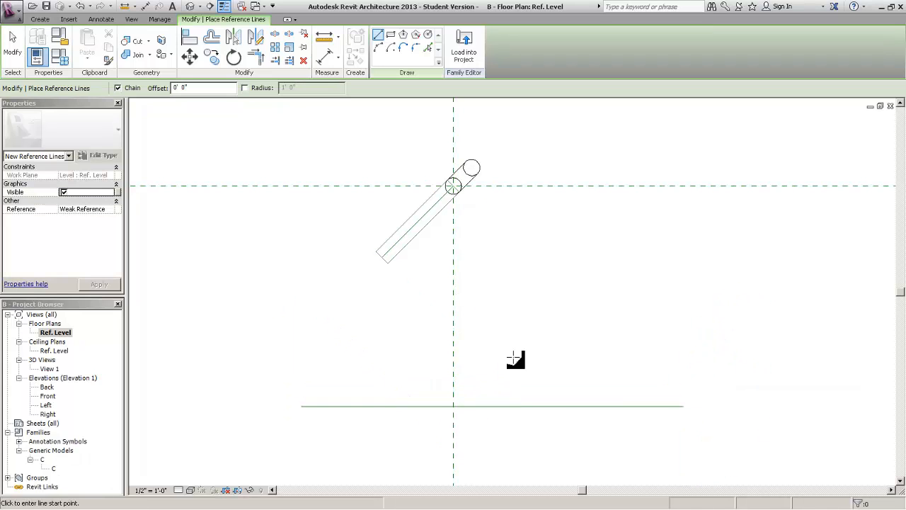
# Draw a vertical reference line about 1' 7" long just above the horizontal reference line.
pyautogui.click(487, 401)
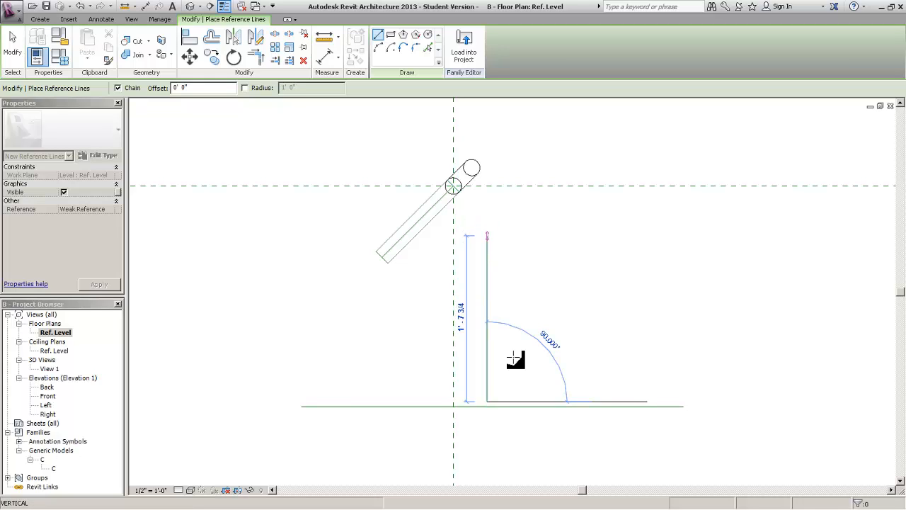
pyautogui.click(487, 241)
pyautogui.press('Escape')
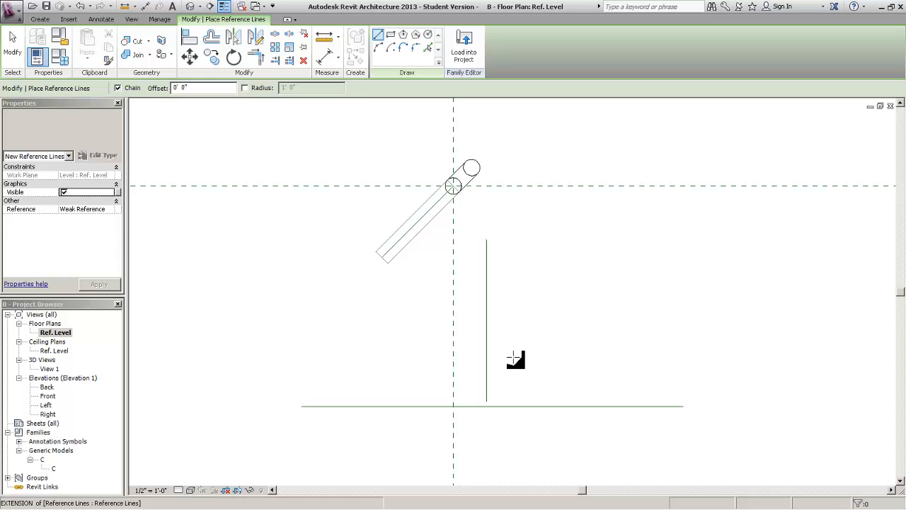
pyautogui.press('Escape')
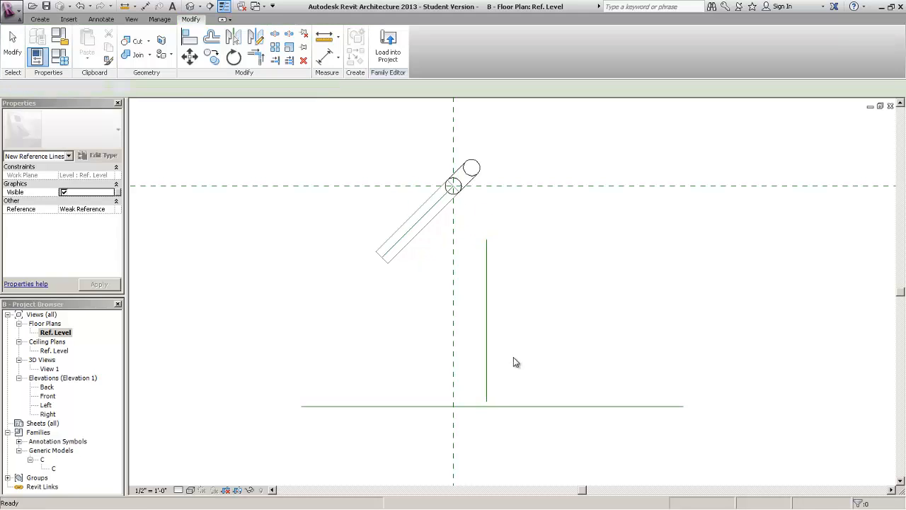
# Try to place an angular dimension between the vertical reference line and the tilted cylinder's axis.
pyautogui.press('d')
pyautogui.press('i')
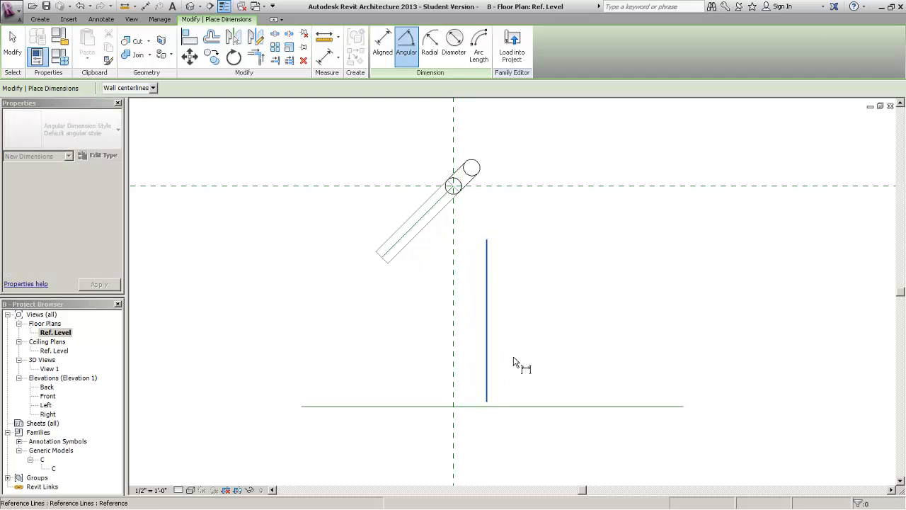
pyautogui.click(487, 253)
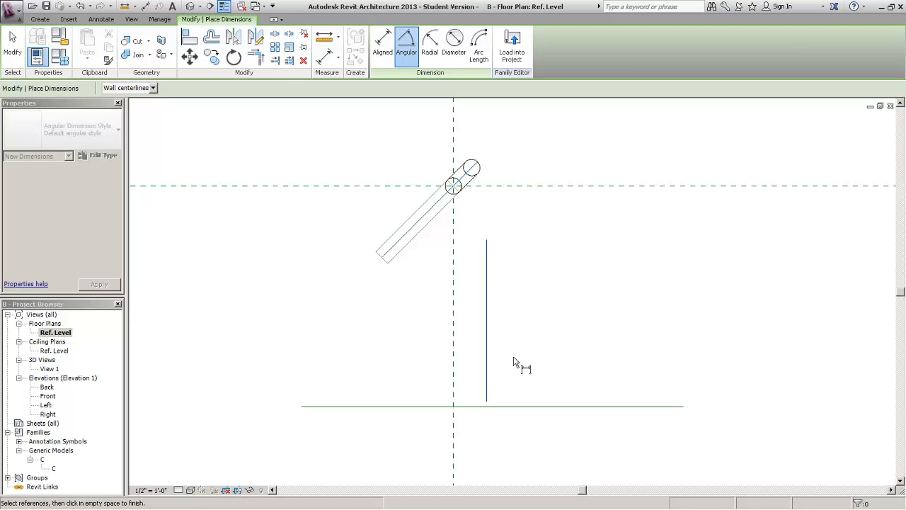
pyautogui.press('Escape')
pyautogui.press('Escape')
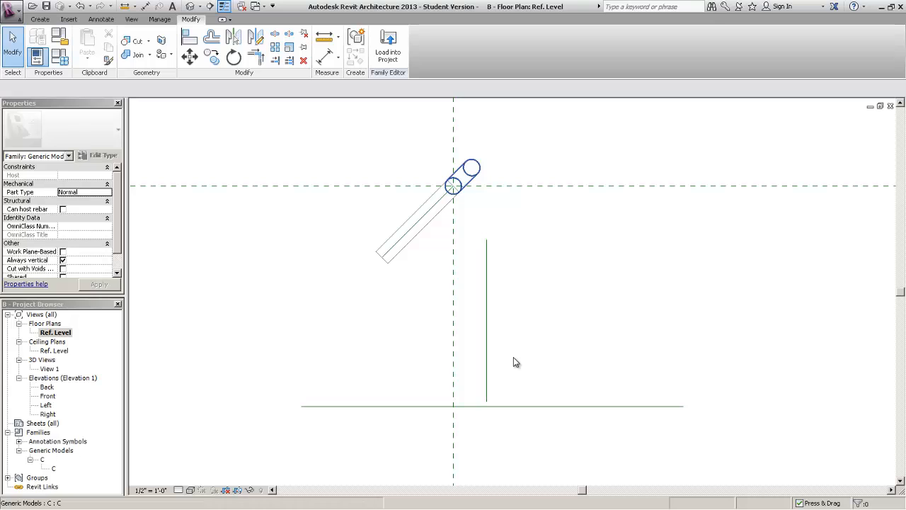
# Check the Angle Top and Angle Elevation values in the family types.
pyautogui.press('f')
pyautogui.press('t')
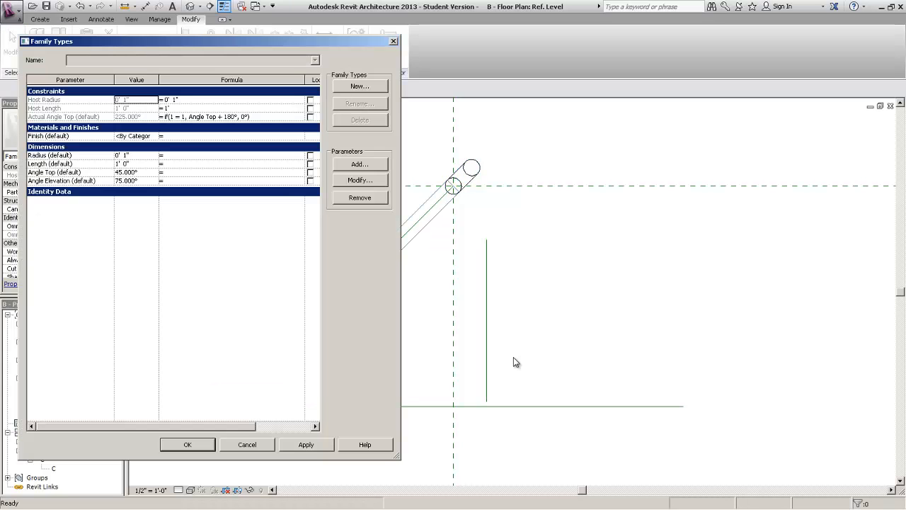
pyautogui.click(136, 172)
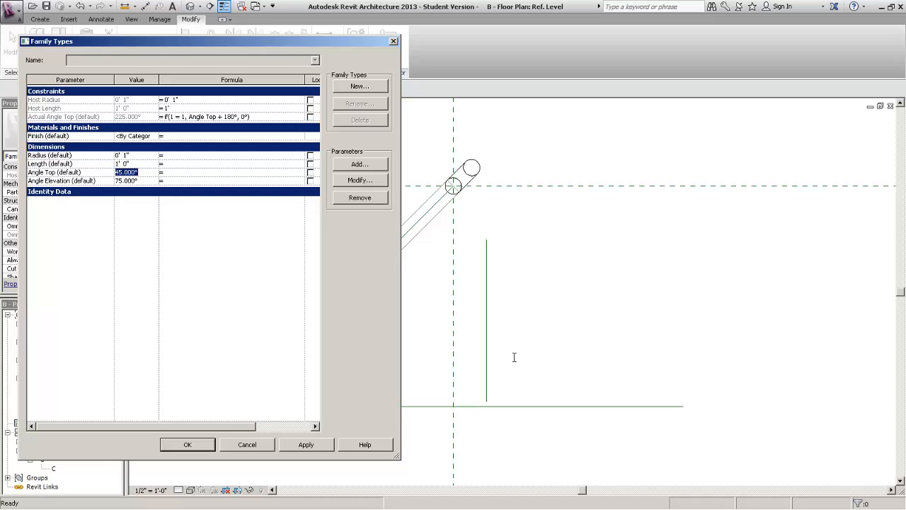
pyautogui.press('Down')
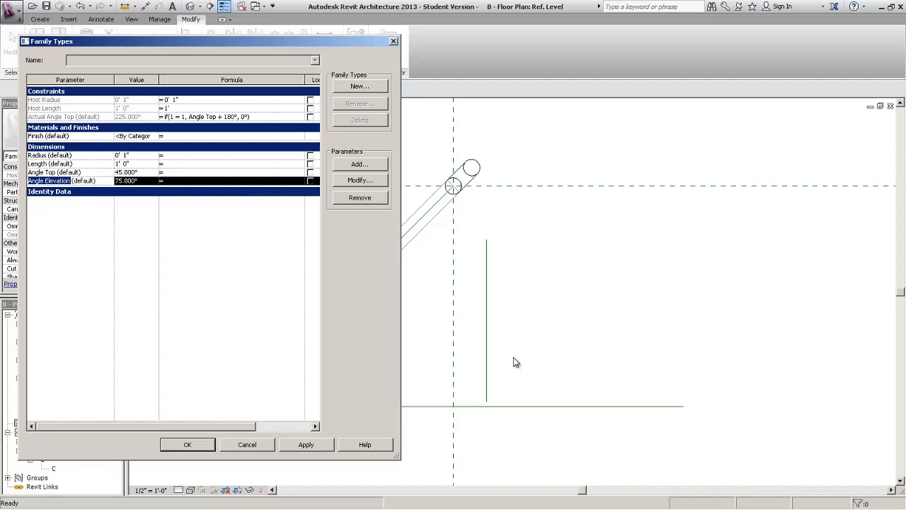
pyautogui.click(136, 180)
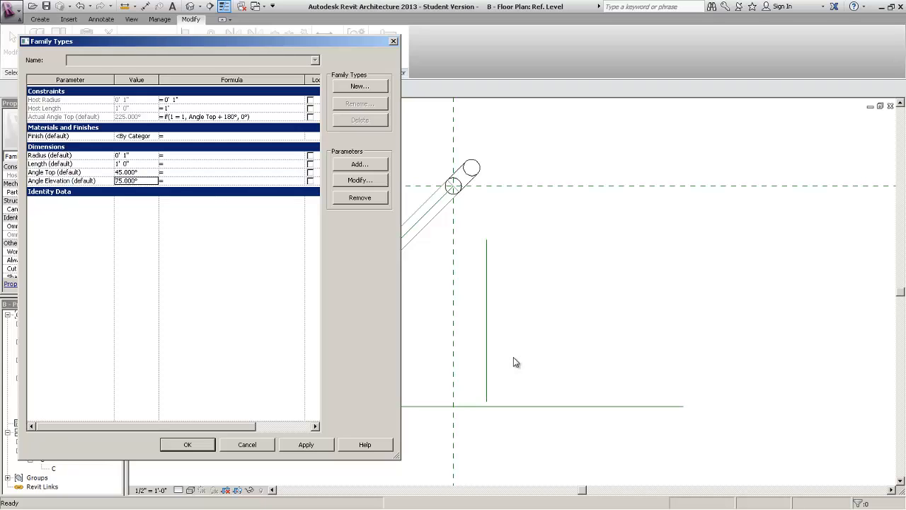
pyautogui.press('Return')
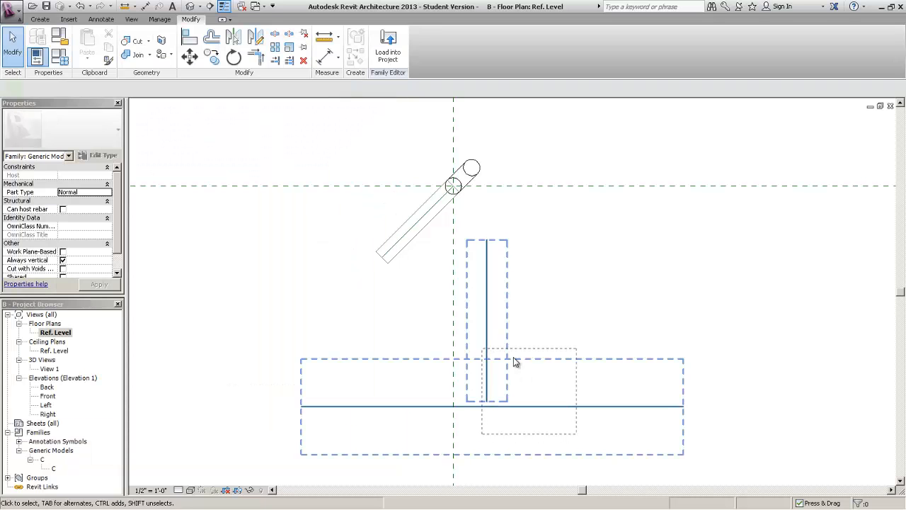
# Delete the horizontal and vertical reference lines drawn below the cylinders.
pyautogui.moveTo(576, 434); pyautogui.dragTo(482, 348)
pyautogui.press('Delete')
pyautogui.press('Delete')
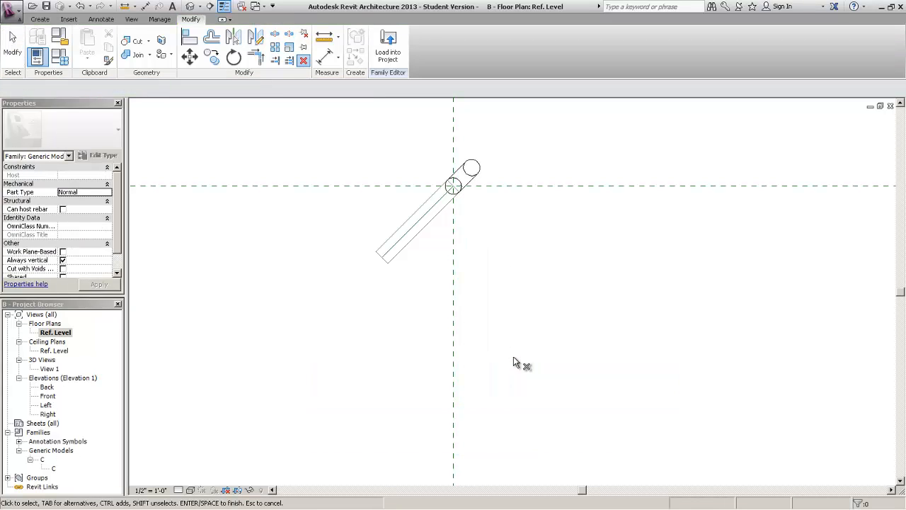
# Close the hidden windows and draw a diagonal section line below the cylinders, parallel to them and looking towards them.
pyautogui.click(131, 19)
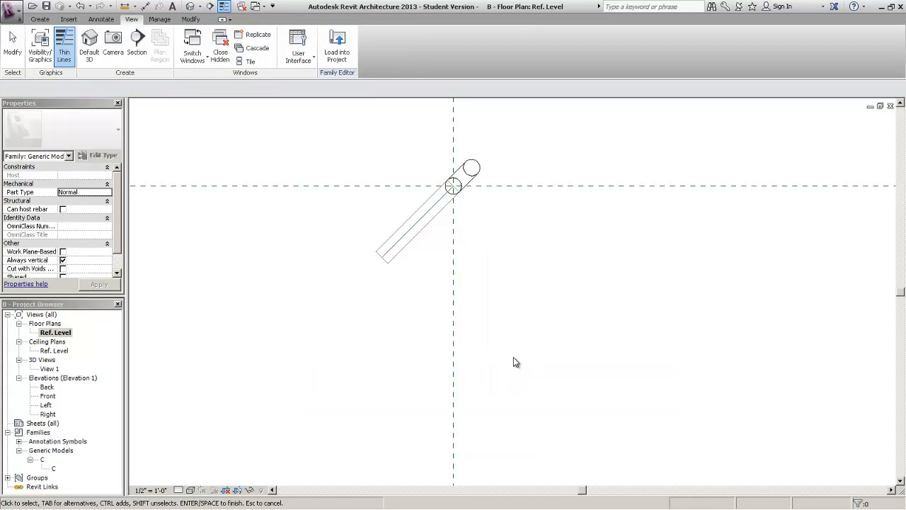
pyautogui.click(220, 46)
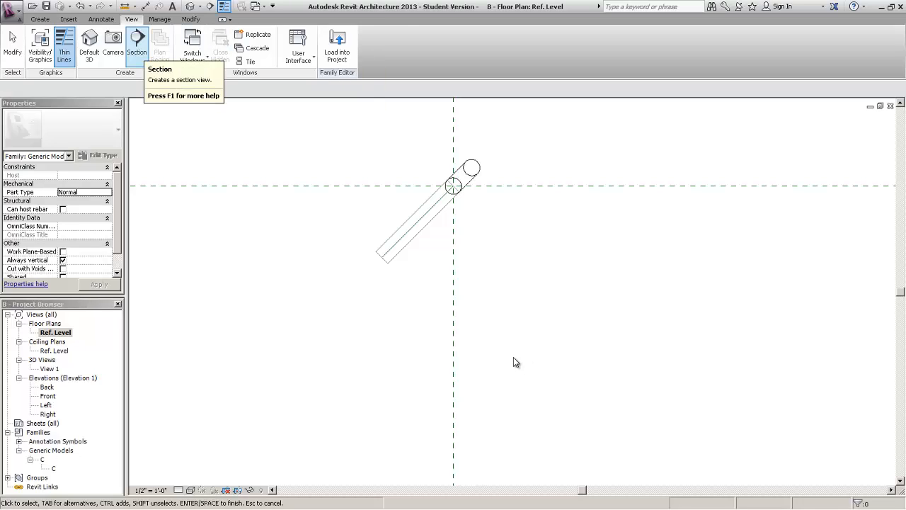
pyautogui.click(136, 44)
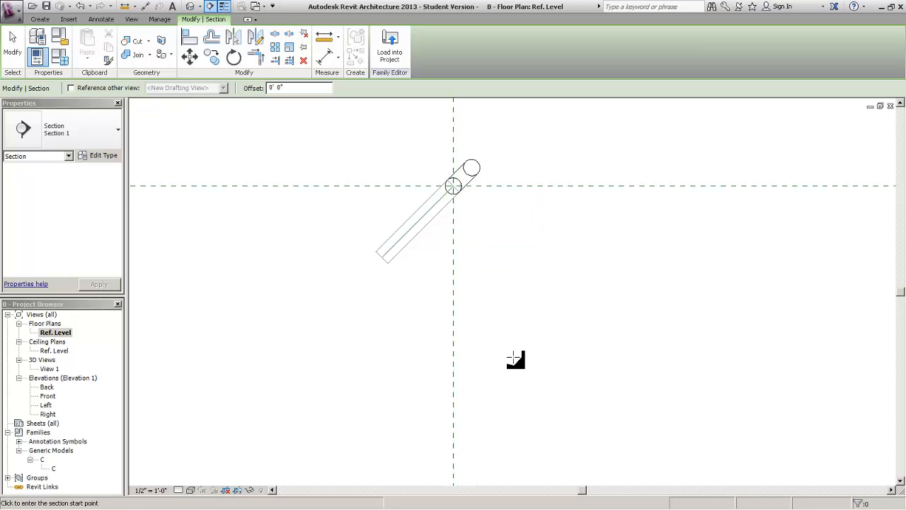
pyautogui.click(437, 297)
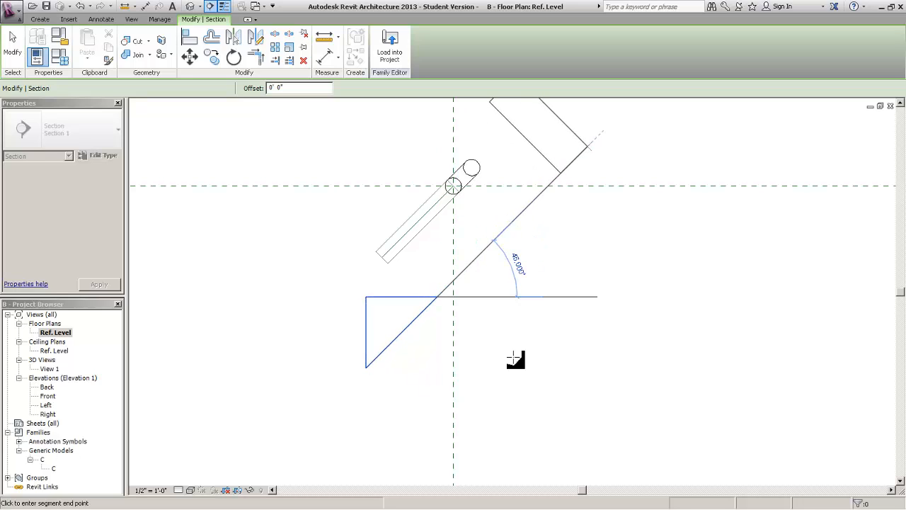
pyautogui.click(515, 359)
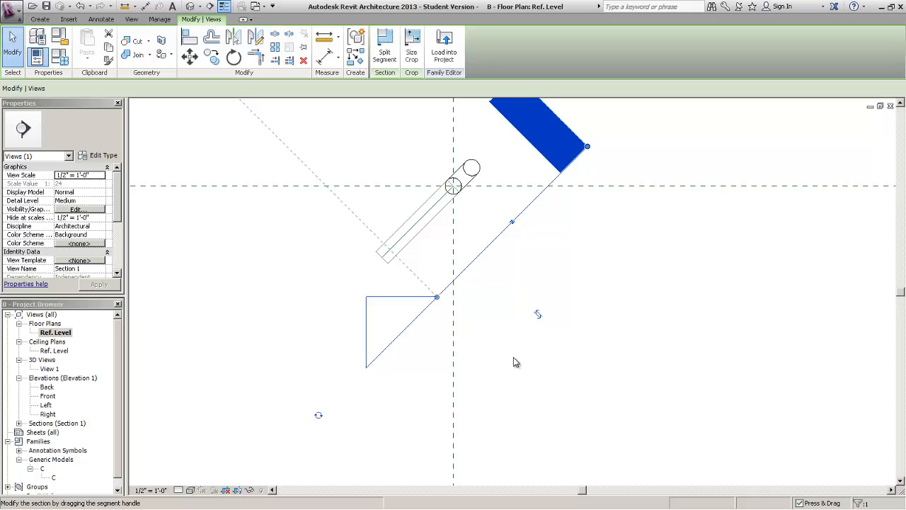
# Open the view defined by the new diagonal section.
pyautogui.press('Escape')
pyautogui.click(515, 362)
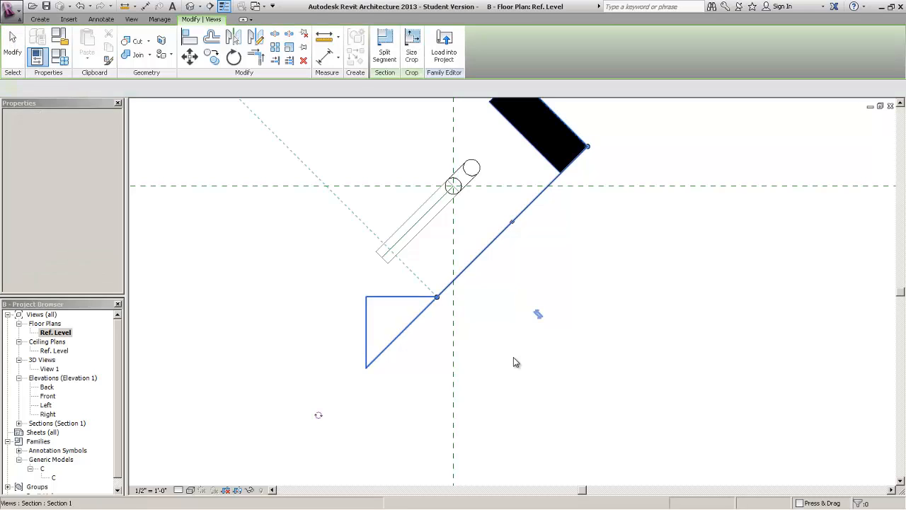
pyautogui.rightClick(555, 229)
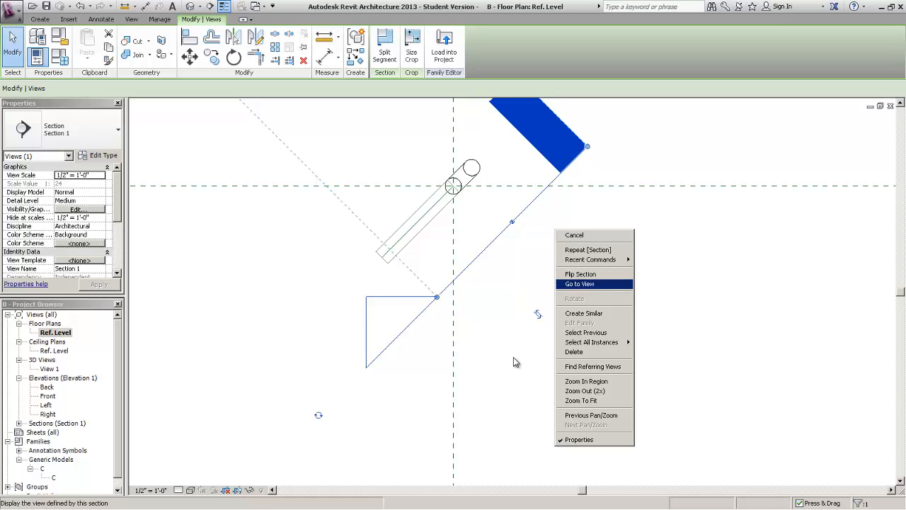
pyautogui.press('Return')
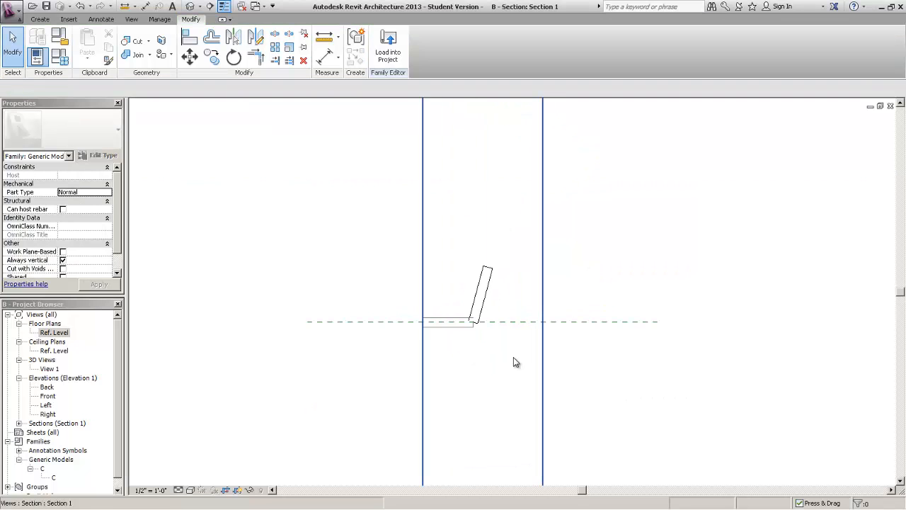
pyautogui.scroll(2, 515, 361)
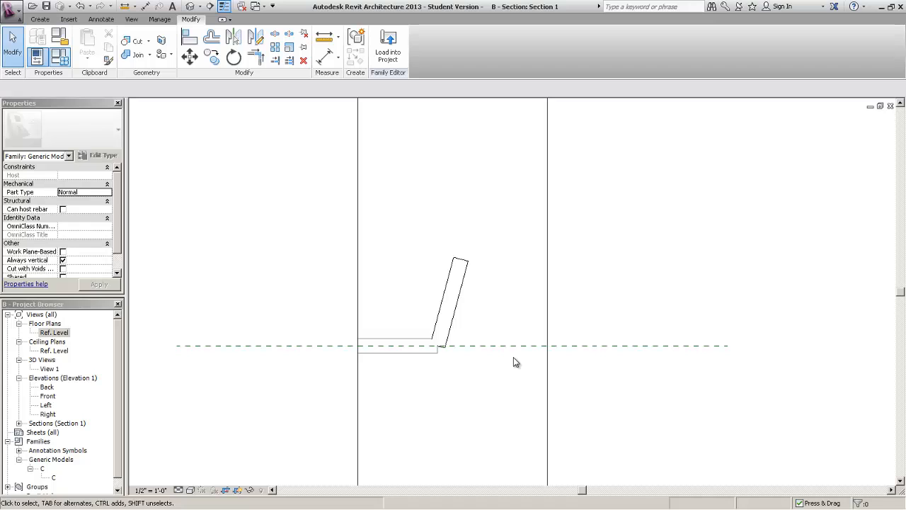
# Show the section view in Wireframe and add an angular dimension between the horizontal reference plane and the tilted cylinder's centreline reference.
pyautogui.press('d')
pyautogui.press('i')
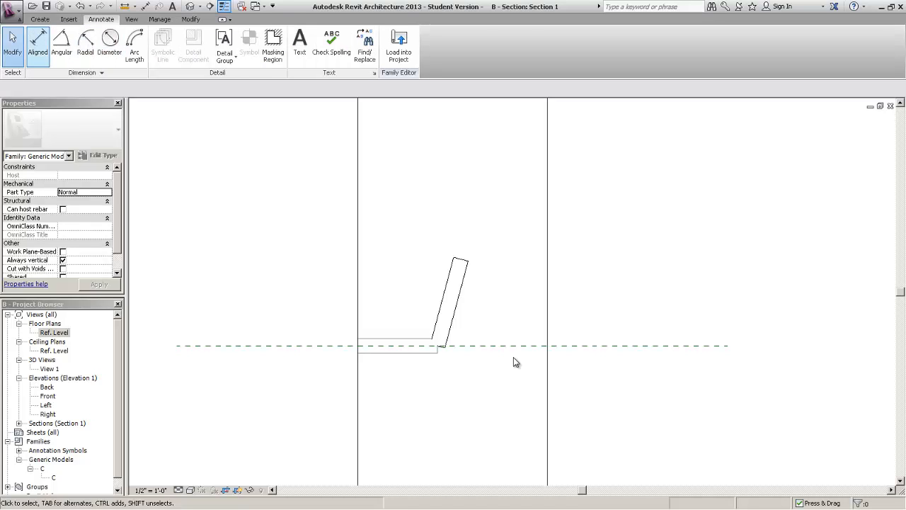
pyautogui.press('Right')
pyautogui.press('Return')
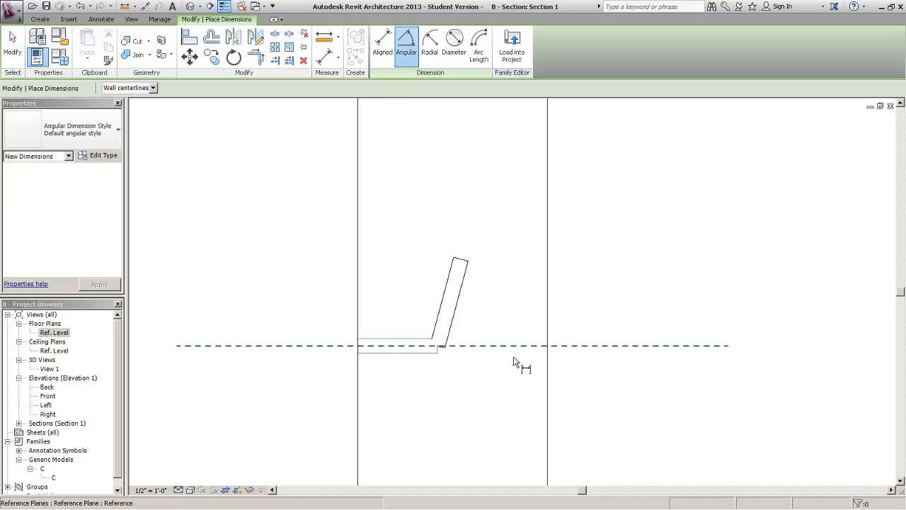
pyautogui.click(516, 362)
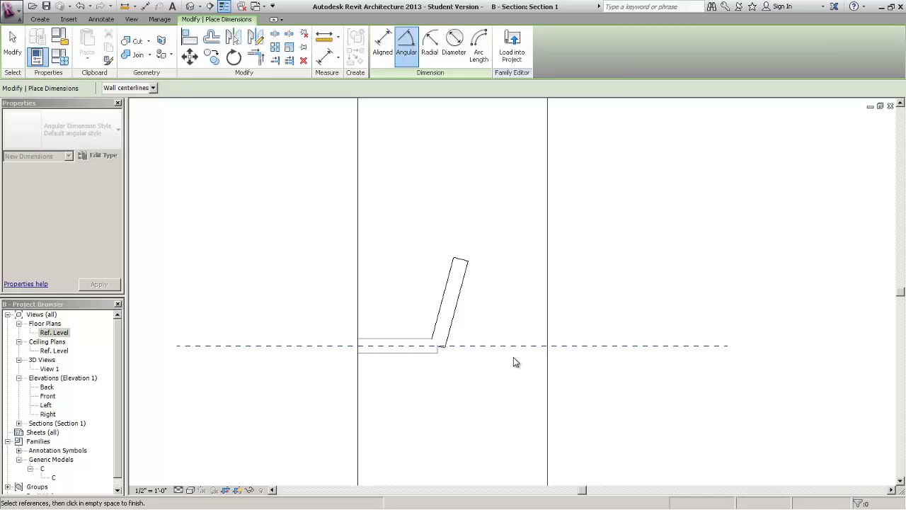
pyautogui.click(191, 490)
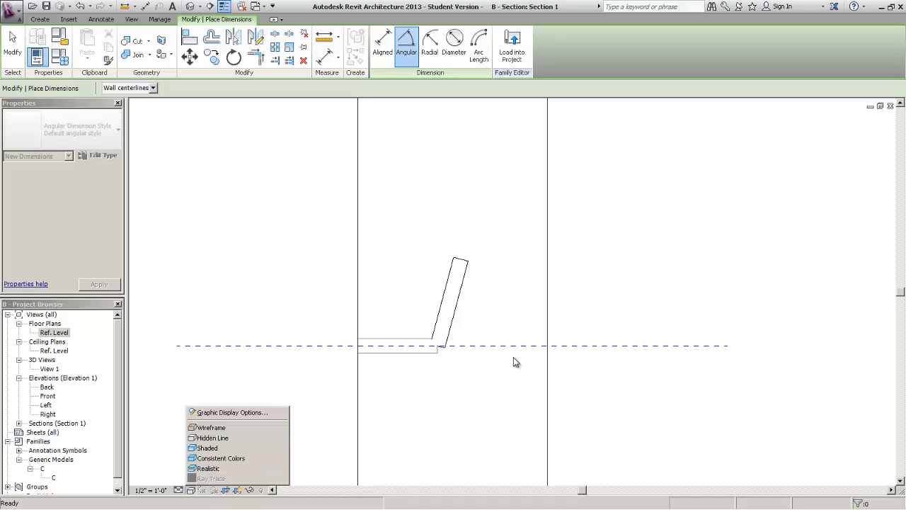
pyautogui.click(213, 428)
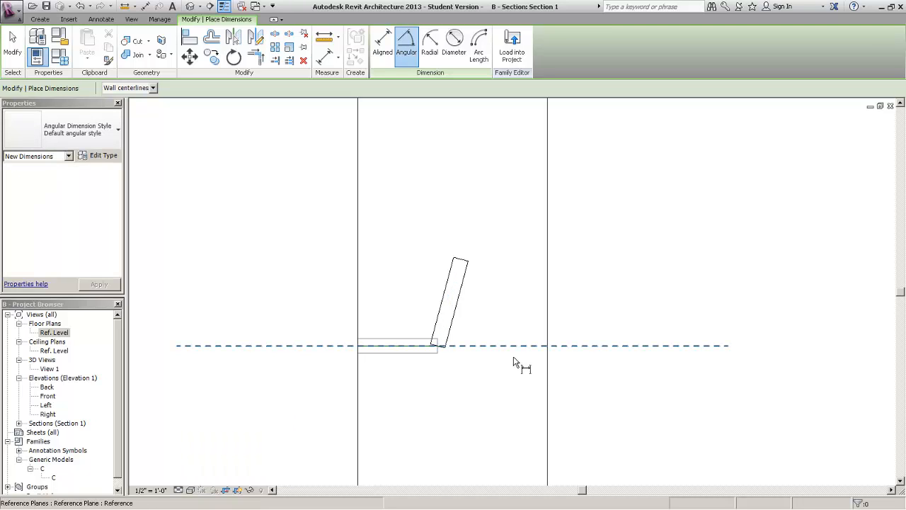
pyautogui.click(517, 347)
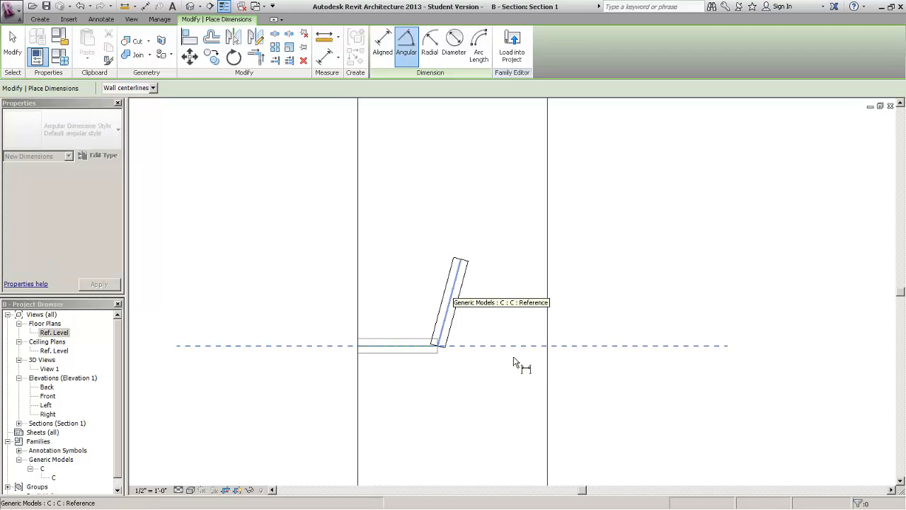
pyautogui.click(454, 285)
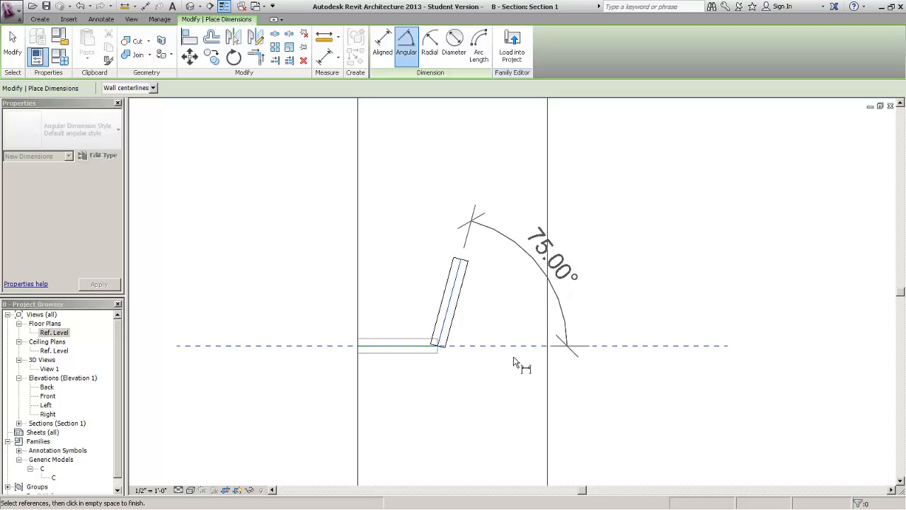
pyautogui.click(514, 361)
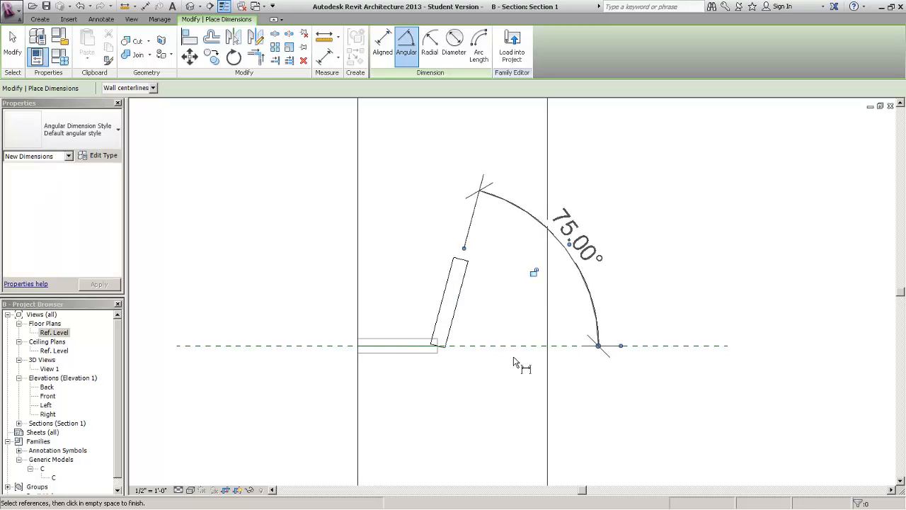
pyautogui.press('Escape')
pyautogui.press('Escape')
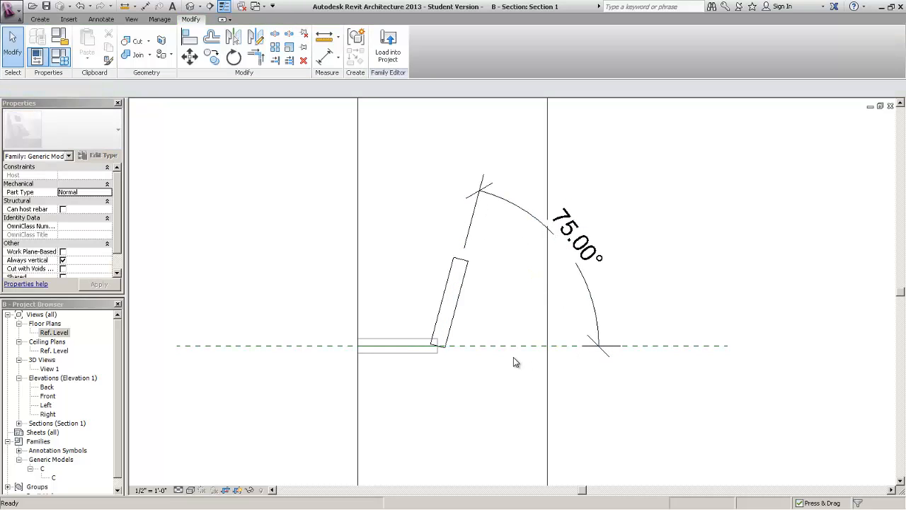
# Set the family's Angle Elevation parameter to 35° and apply it to flex the tilted cylinder.
pyautogui.click(60, 58)
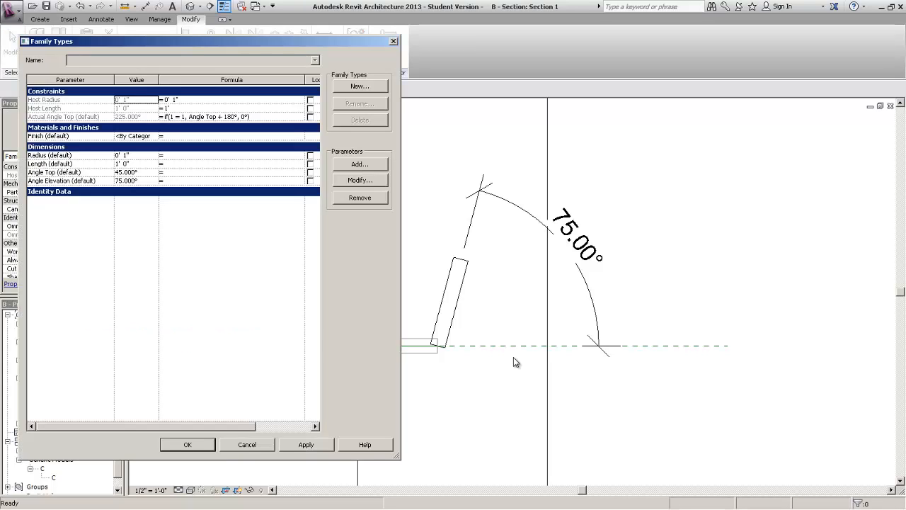
pyautogui.click(137, 181)
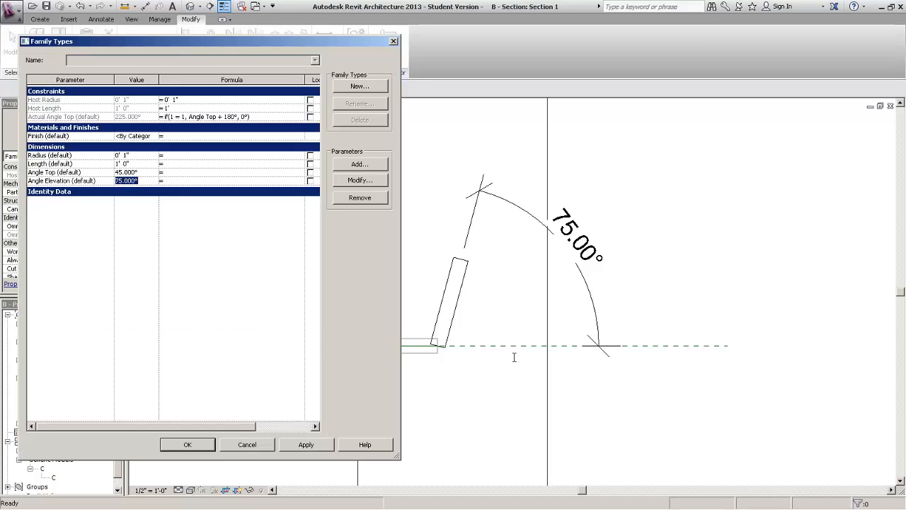
pyautogui.write('35')
pyautogui.press('Return')
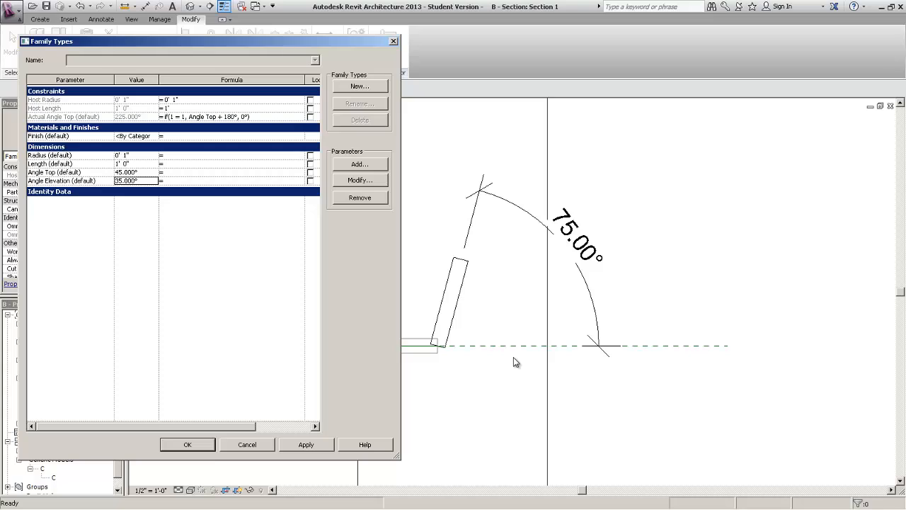
pyautogui.click(305, 444)
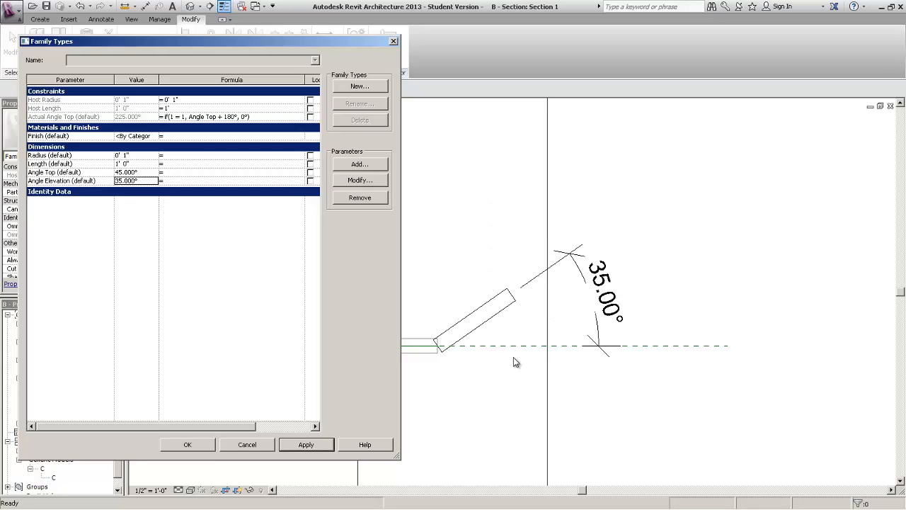
pyautogui.click(188, 444)
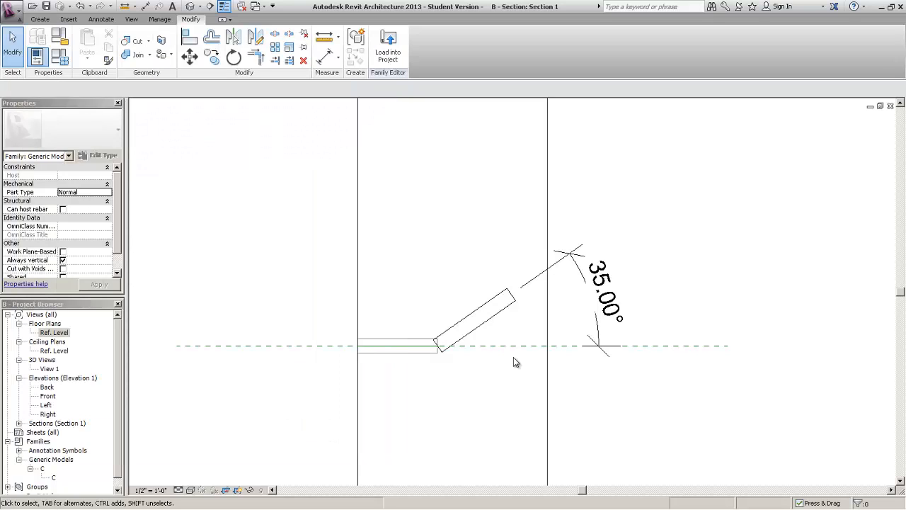
# Return to the Ref. Level floor plan and delete the diagonal section line below the cylinders.
pyautogui.doubleClick(54, 332)
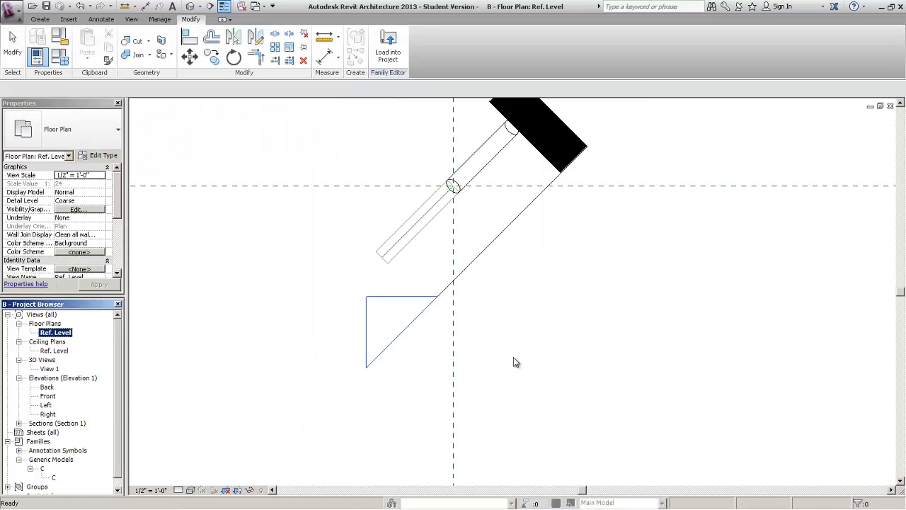
pyautogui.scroll(-3, 254, 404)
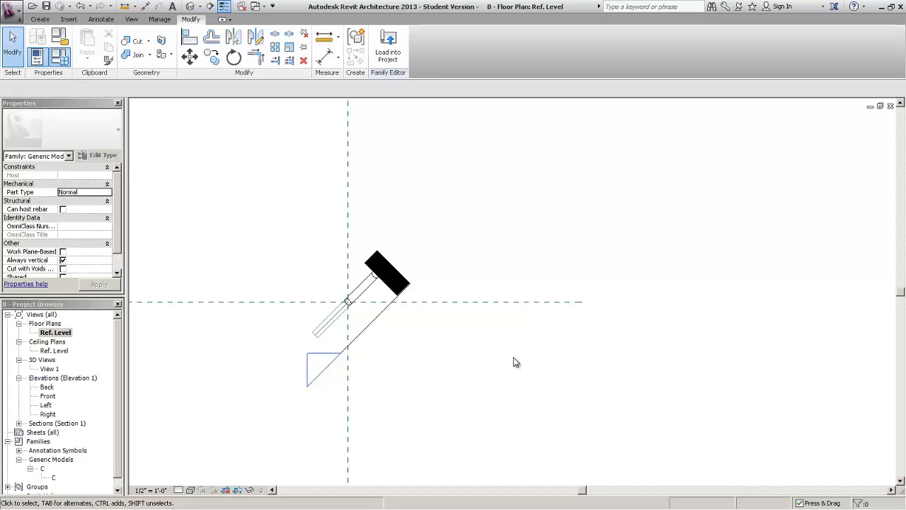
pyautogui.click(59, 57)
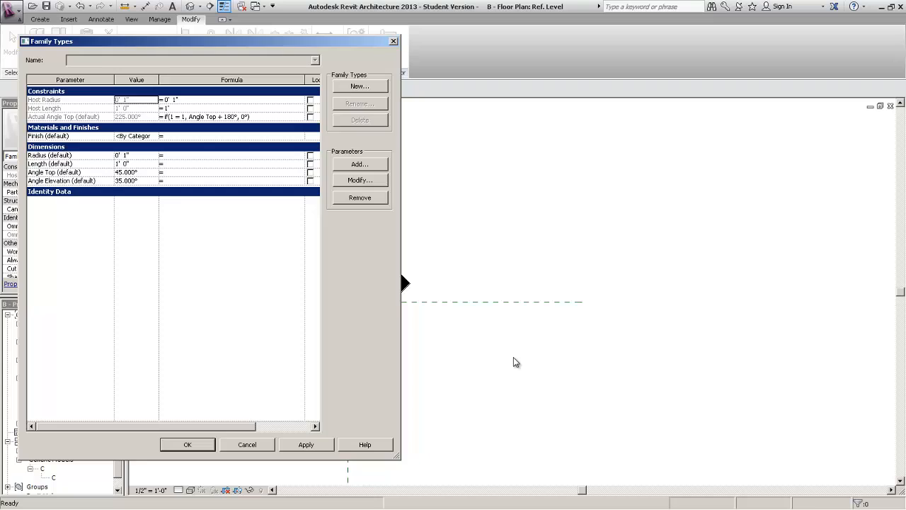
pyautogui.press('Escape')
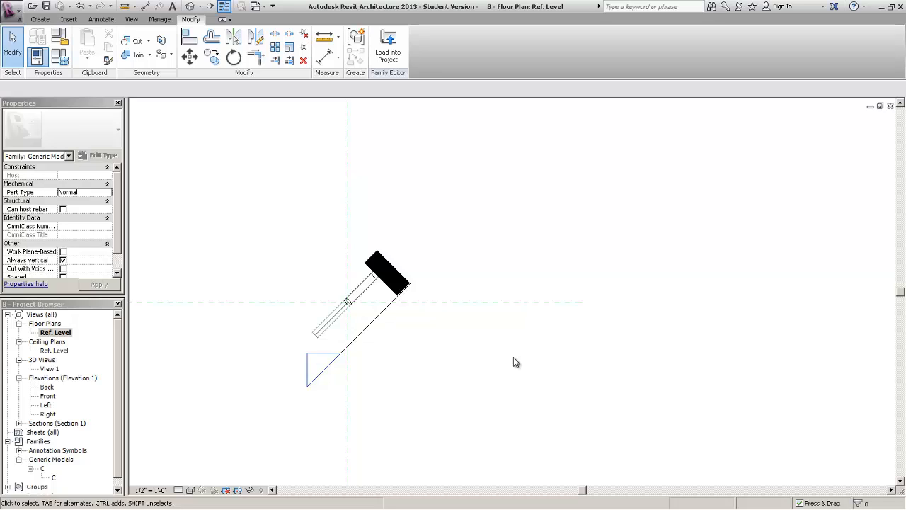
pyautogui.click(382, 311)
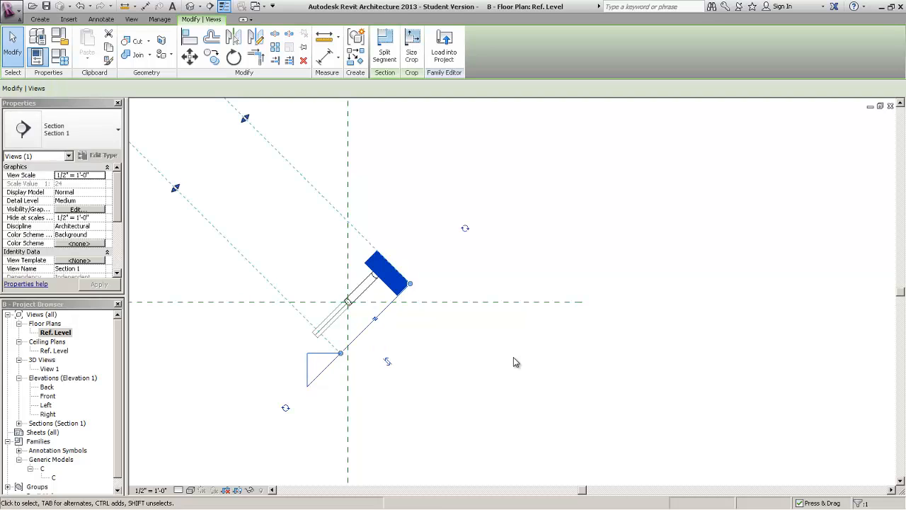
pyautogui.press('Delete')
pyautogui.press('Return')
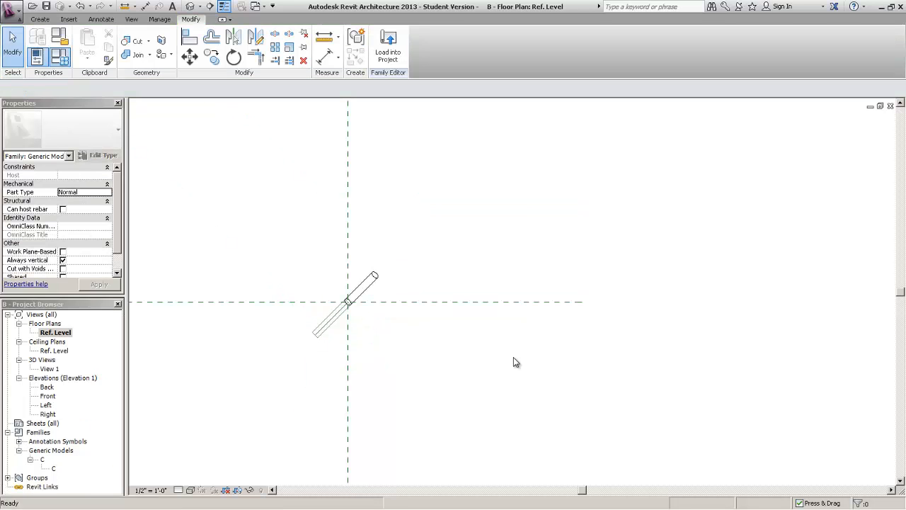
# Set the family's Angle Top parameter to 0° and its Angle Elevation parameter to 45°.
pyautogui.click(60, 57)
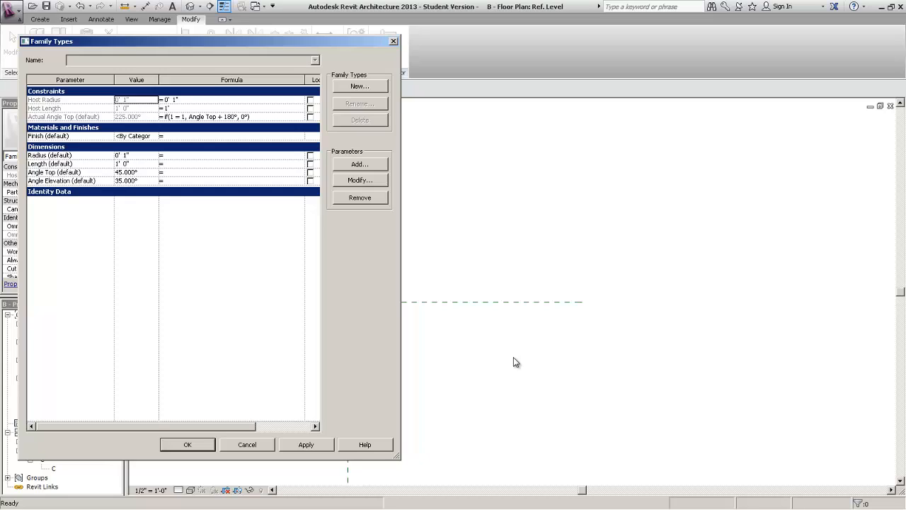
pyautogui.click(127, 172)
pyautogui.write('0')
pyautogui.press('Tab')
pyautogui.write('45')
pyautogui.press('Return')
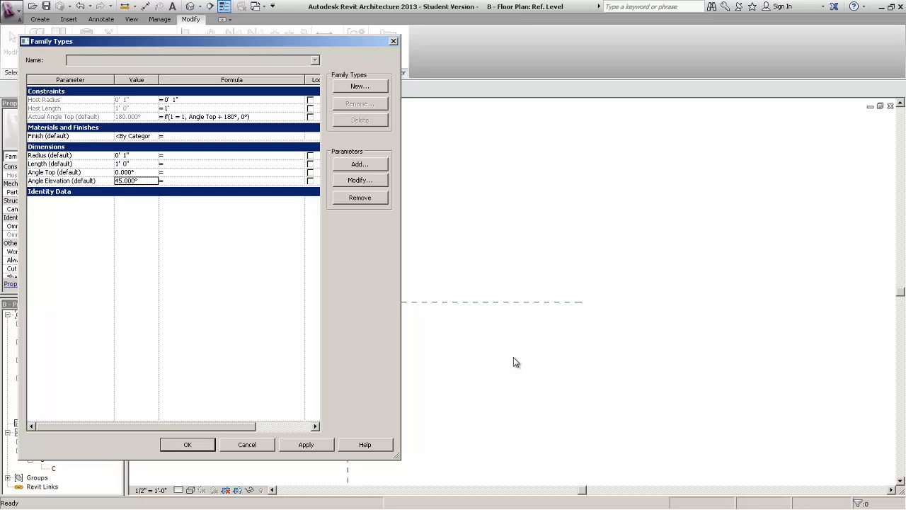
pyautogui.press('Return')
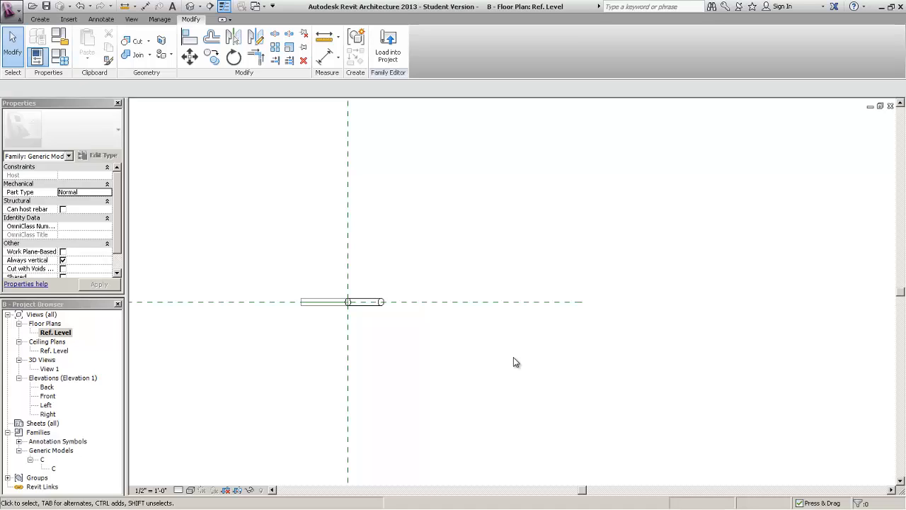
# Open the View 1 3D view of the family.
pyautogui.rightClick(50, 369)
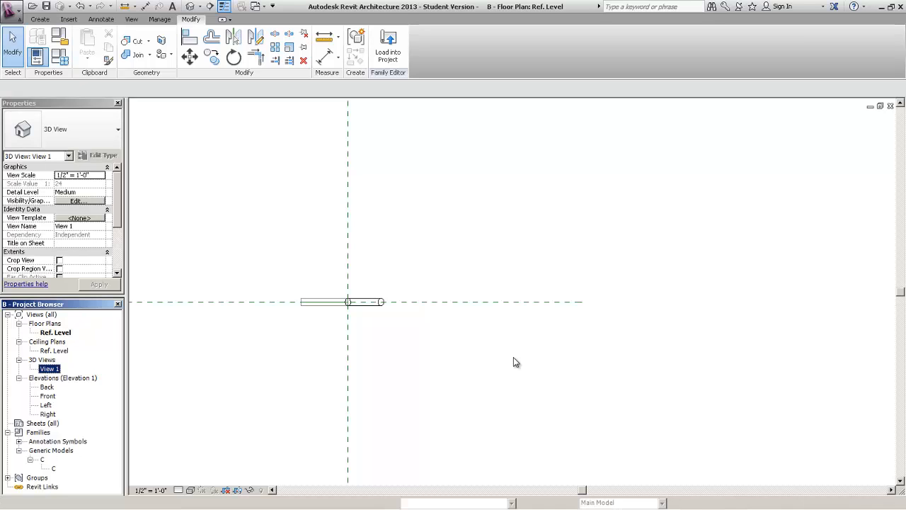
pyautogui.click(66, 174)
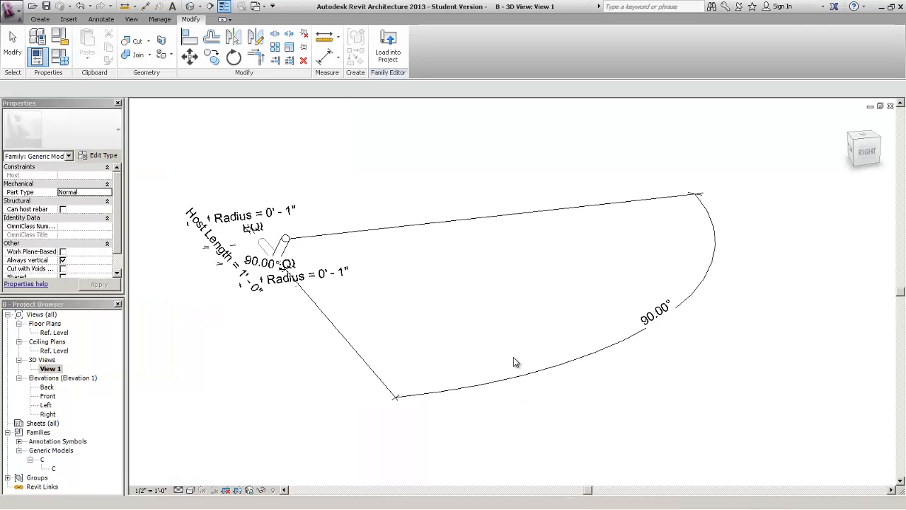
pyautogui.scroll(-3, 514, 362)
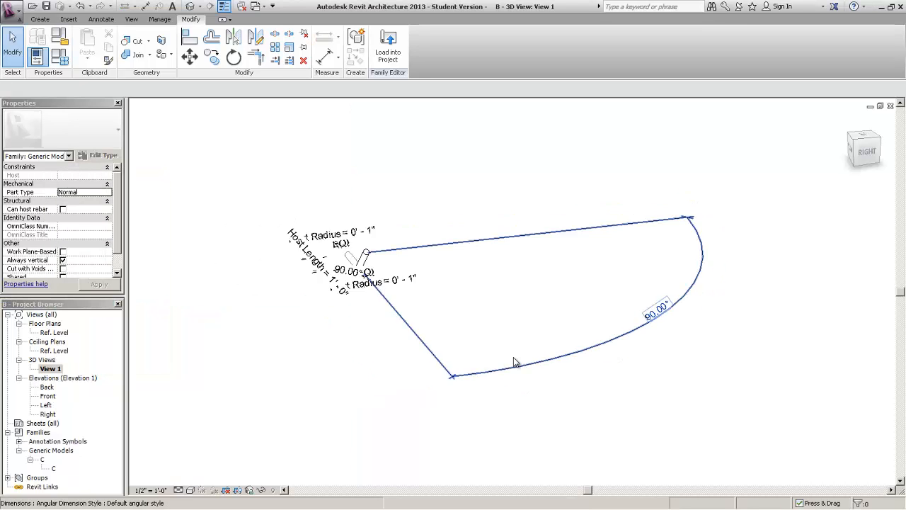
# Filter a selection of the whole model down to the reference lines and set their Reference property to Not a Reference.
pyautogui.moveTo(752, 158); pyautogui.dragTo(123, 445)
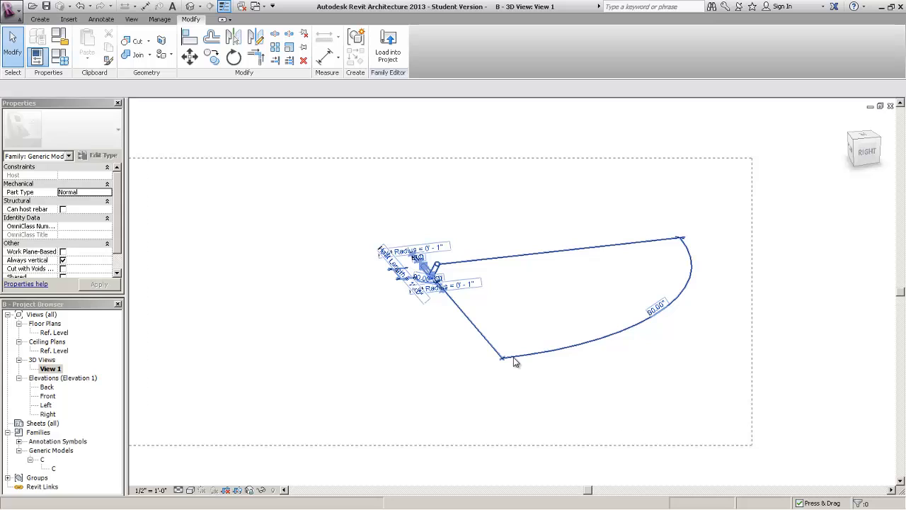
pyautogui.moveTo(245, 435); pyautogui.dragTo(245, 434)
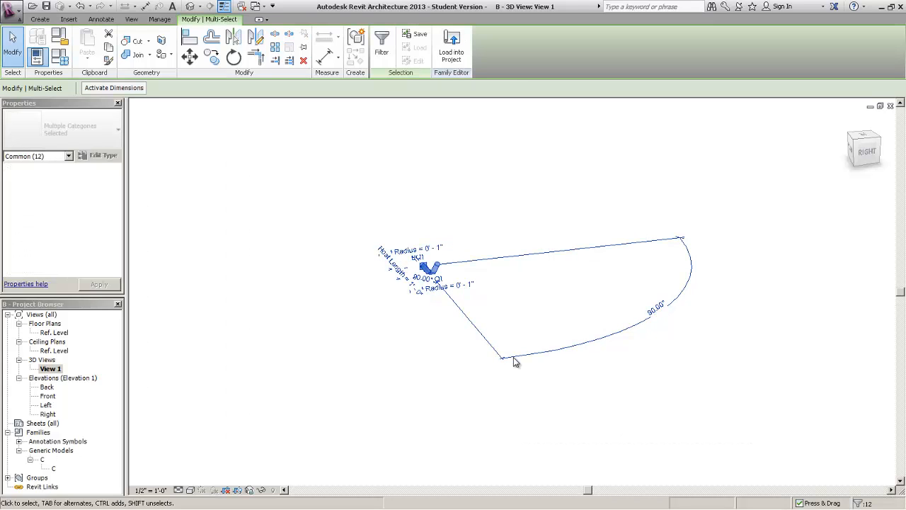
pyautogui.click(858, 503)
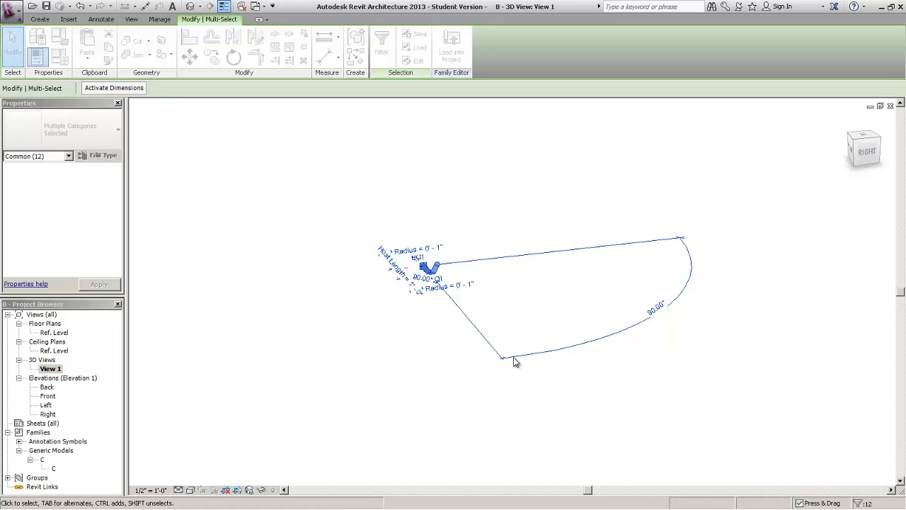
pyautogui.click(526, 203)
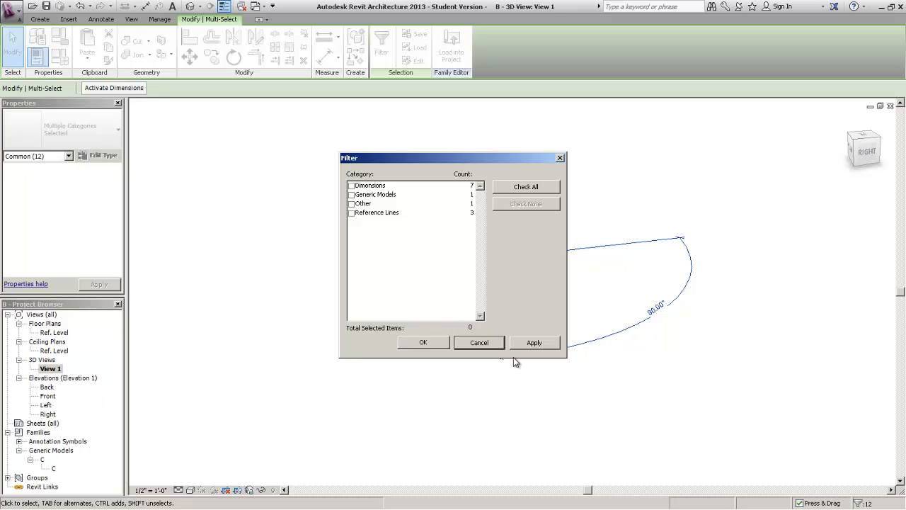
pyautogui.click(352, 213)
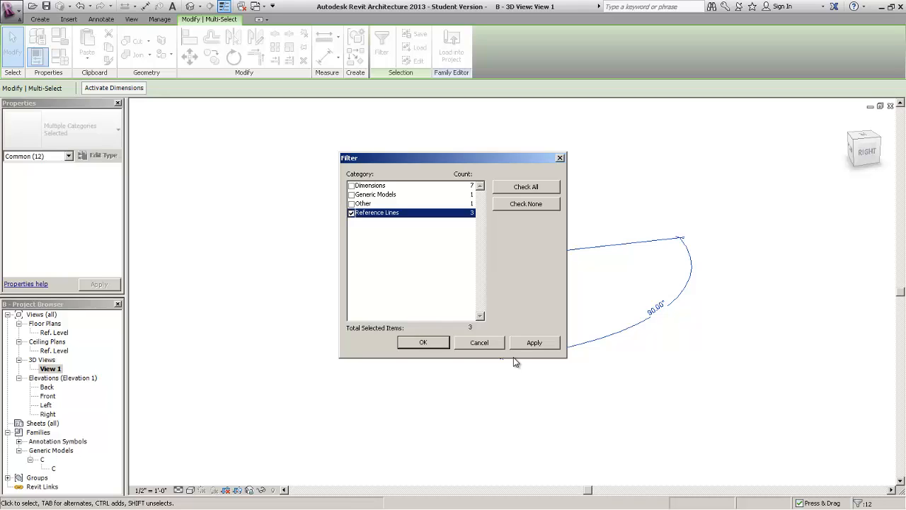
pyautogui.click(422, 342)
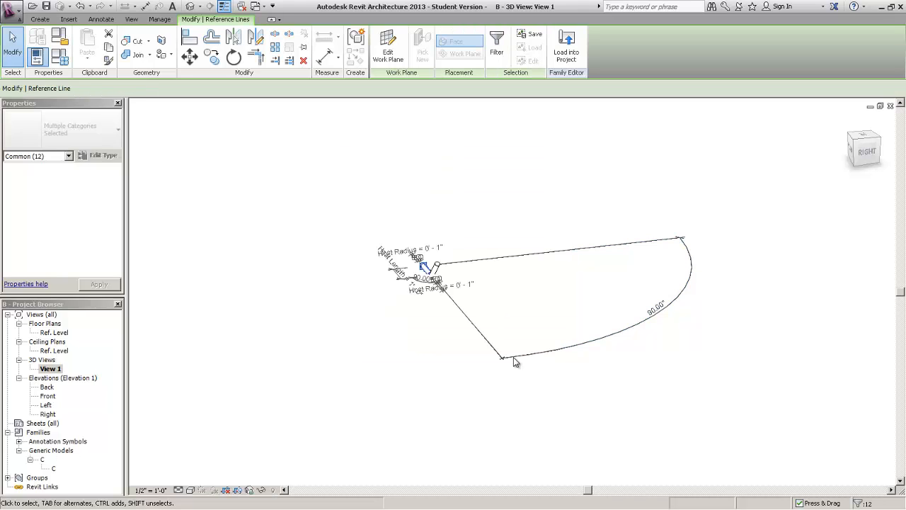
pyautogui.click(110, 225)
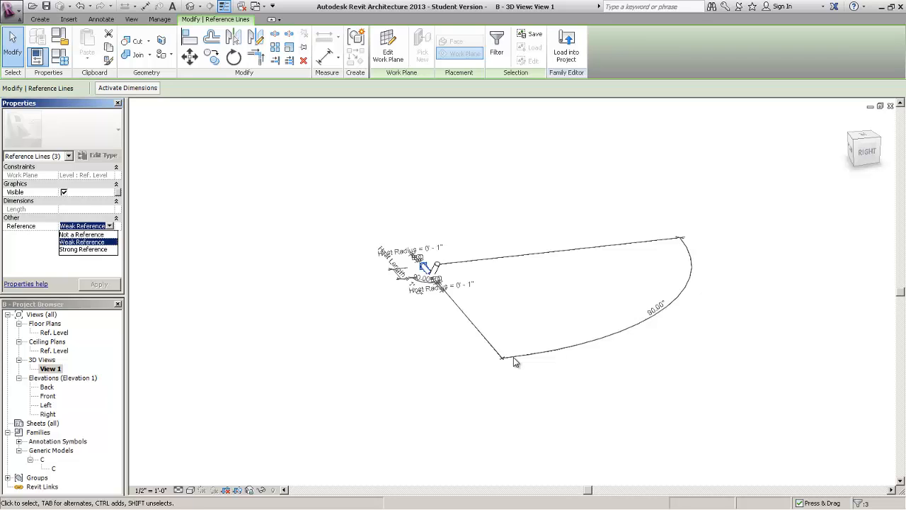
pyautogui.click(83, 235)
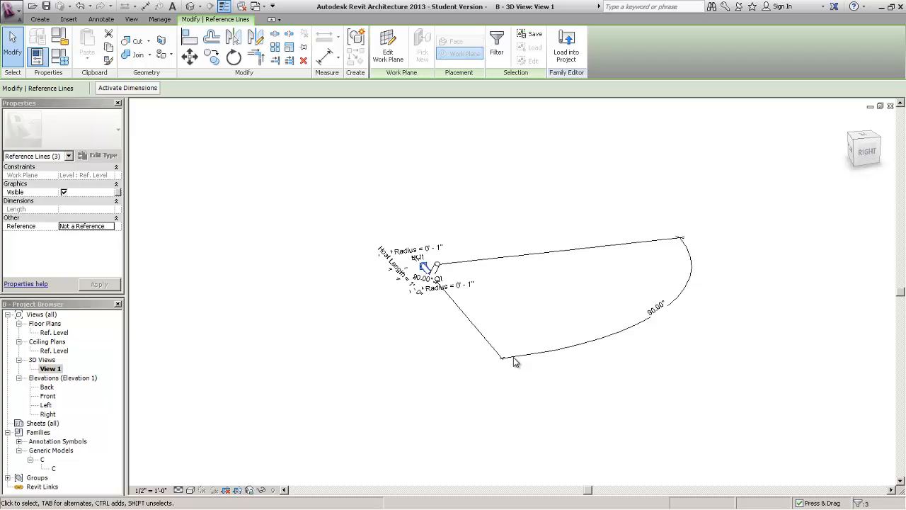
pyautogui.press('Escape')
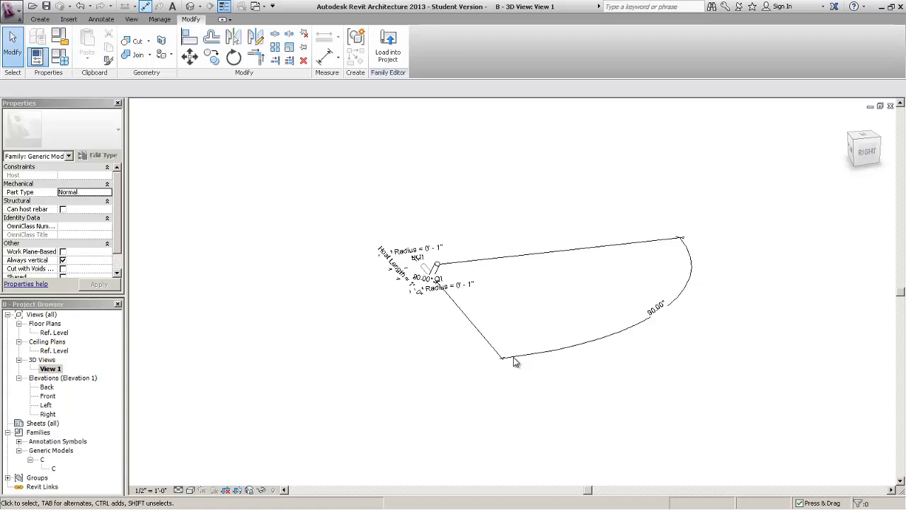
# Save the family B and switch to the 3D view of the Slide-Generic1 project.
pyautogui.hotkey('ctrl', 's')
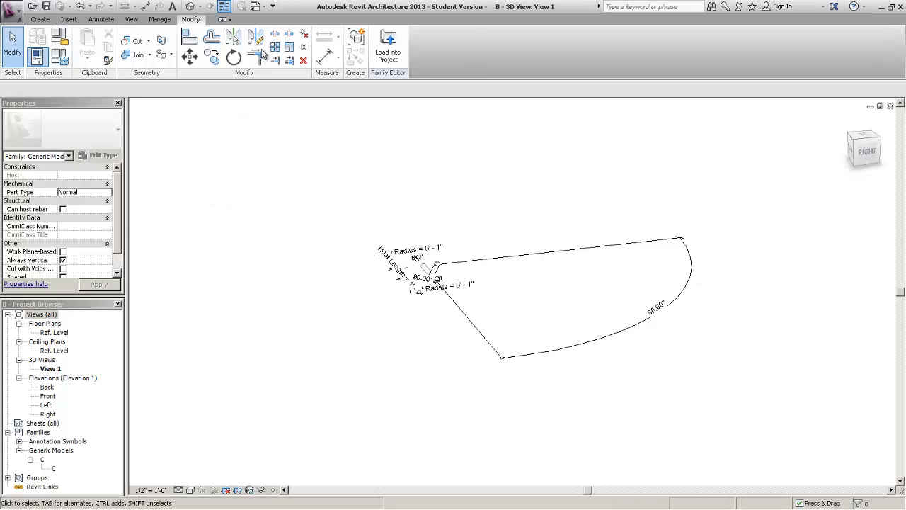
pyautogui.click(256, 7)
pyautogui.click(298, 28)
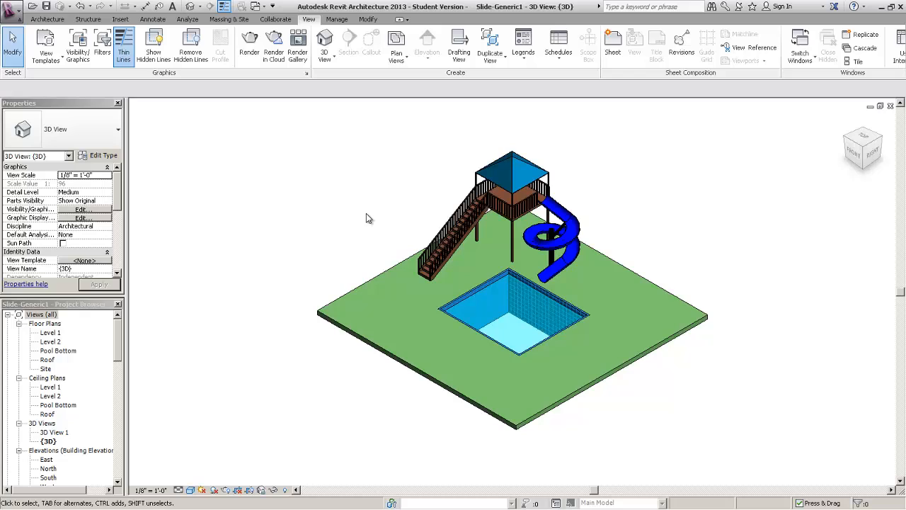
# Select the spiral slide's main support in the 3D view and examine its branches from several angles.
pyautogui.scroll(3, 366, 213)
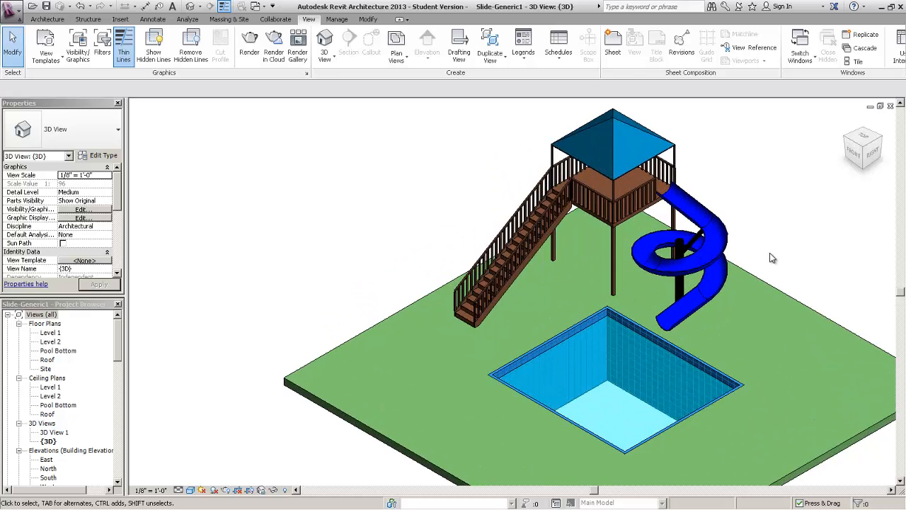
pyautogui.scroll(3, 767, 272)
pyautogui.keyDown('shift'); pyautogui.moveTo(750, 350); pyautogui.dragTo(426, 170, button='middle'); pyautogui.keyUp('shift')
pyautogui.scroll(5, 564, 338)
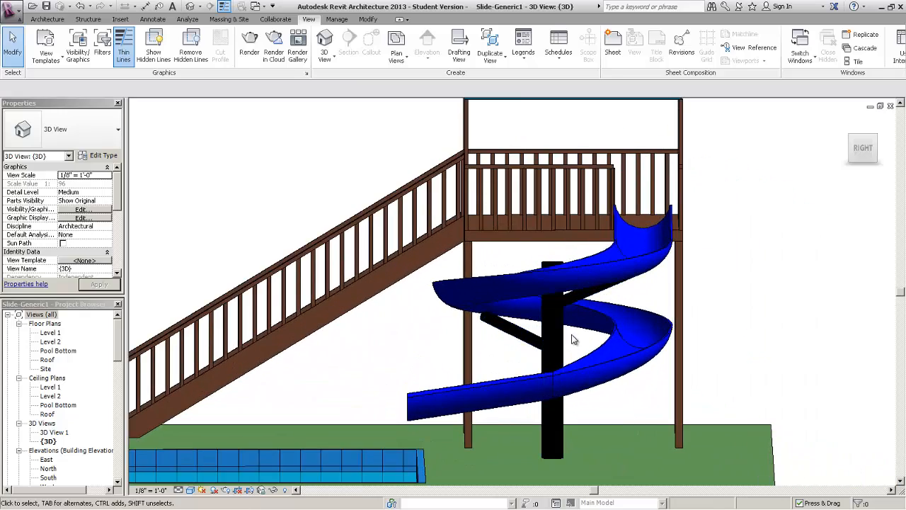
pyautogui.click(564, 337)
pyautogui.keyDown('shift'); pyautogui.moveTo(717, 307); pyautogui.dragTo(871, 407, button='middle'); pyautogui.keyUp('shift')
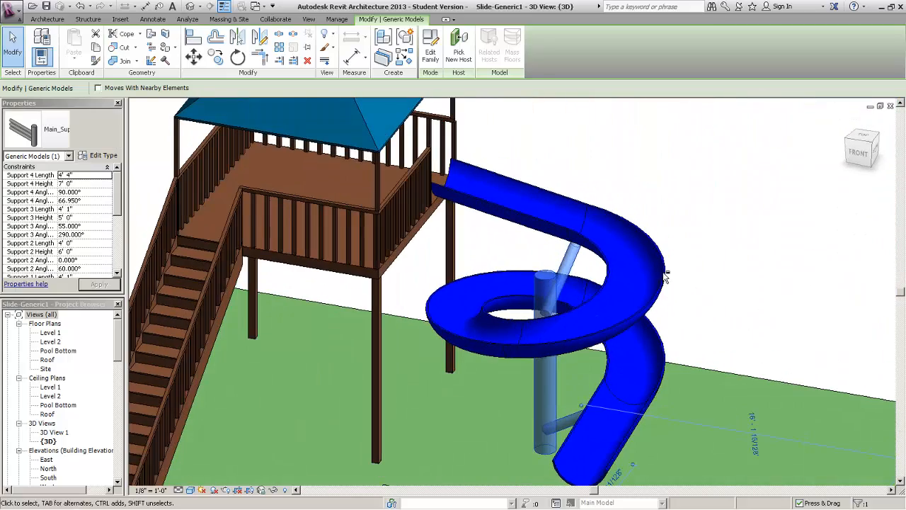
# Open the Level 2 floor plan and the South elevation, minimize the project's 3D view, and tile the two views side by side.
pyautogui.doubleClick(50, 342)
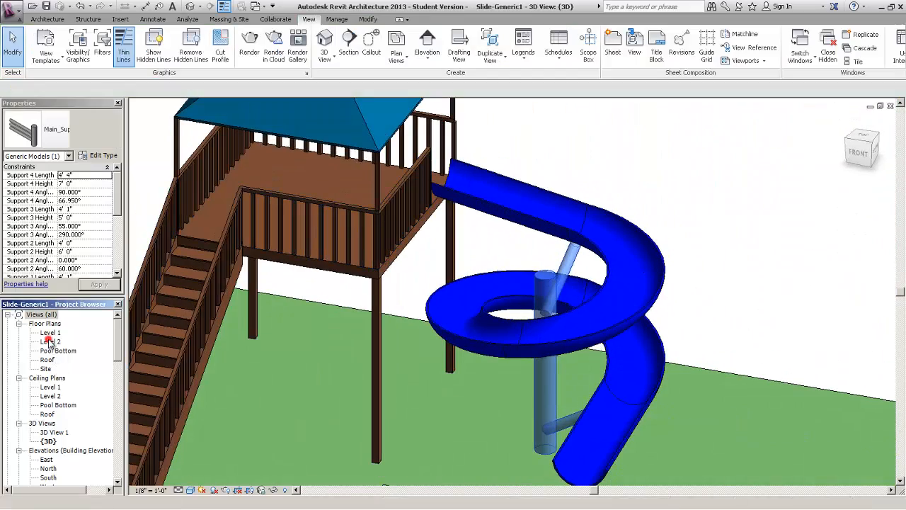
pyautogui.doubleClick(49, 478)
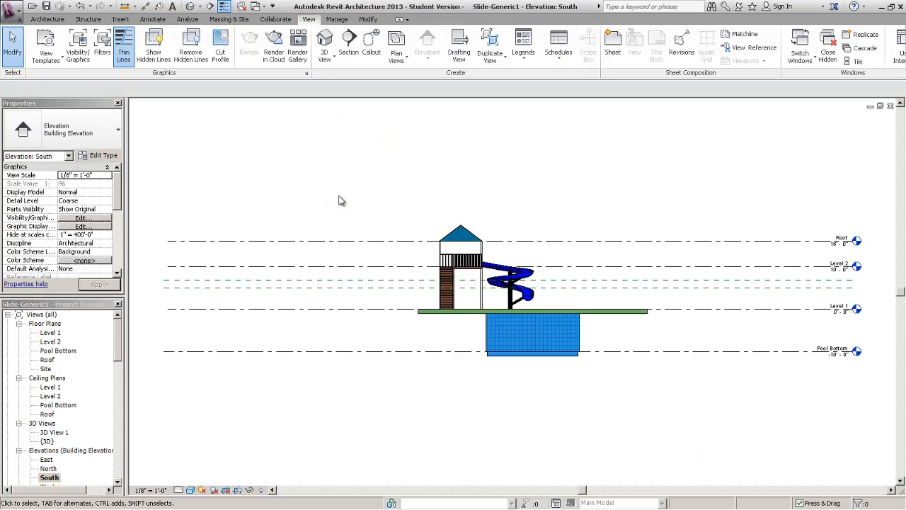
pyautogui.press('w')
pyautogui.press('t')
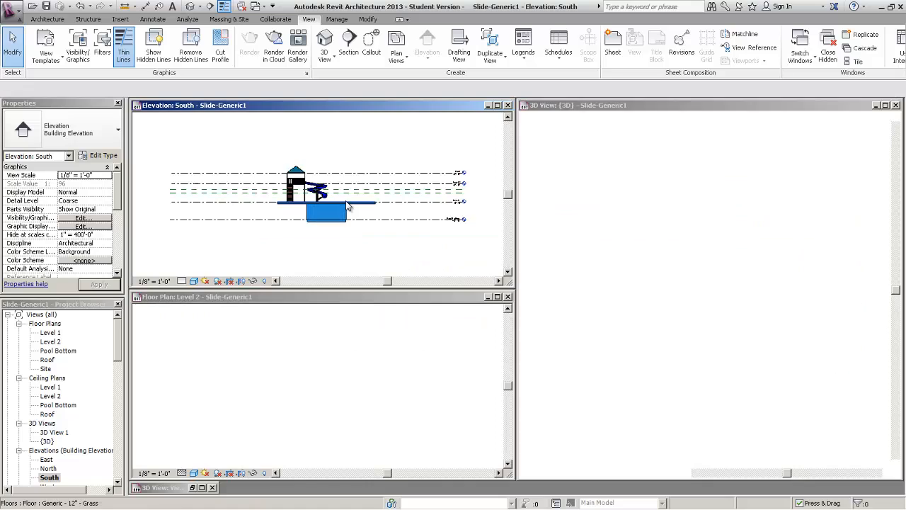
pyautogui.click(876, 105)
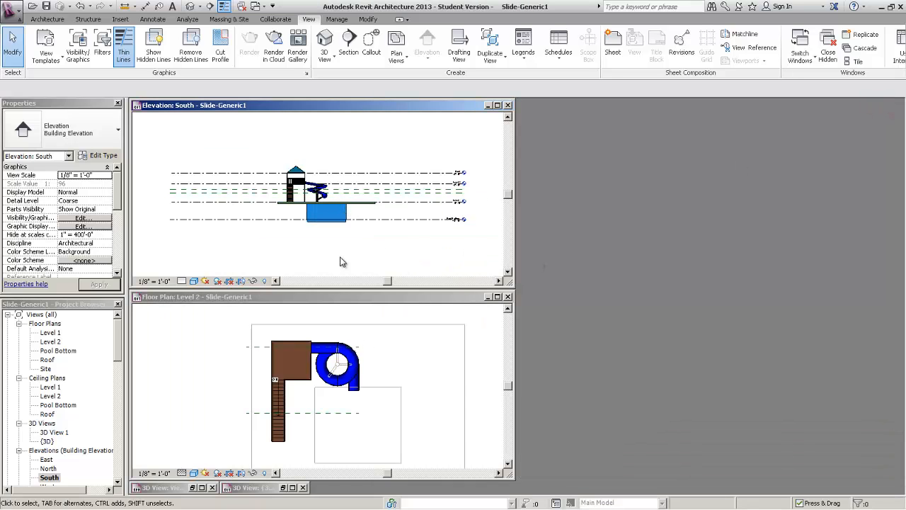
pyautogui.click(433, 325)
pyautogui.press('w')
pyautogui.press('t')
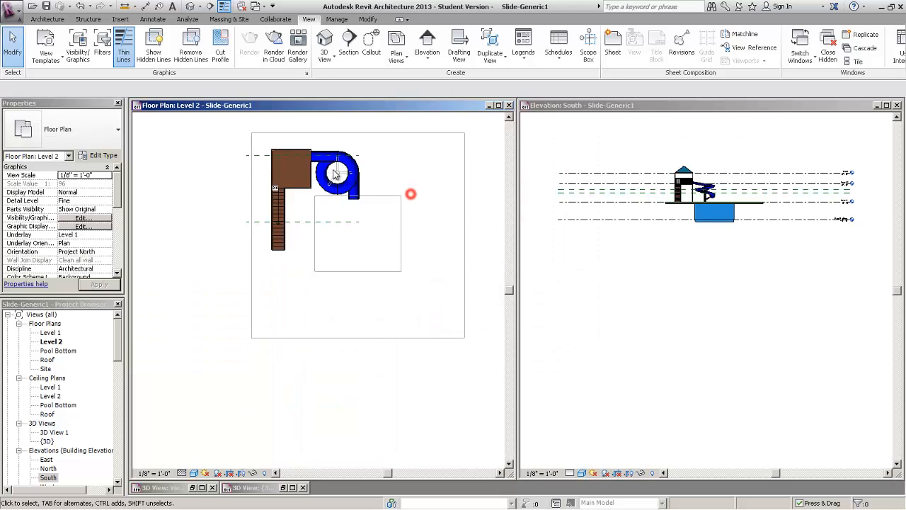
# Examine the Main_Support family's angled branches under the slide in both the Level 2 plan and the South elevation.
pyautogui.scroll(3, 283, 118)
pyautogui.scroll(5, 412, 204)
pyautogui.click(688, 269)
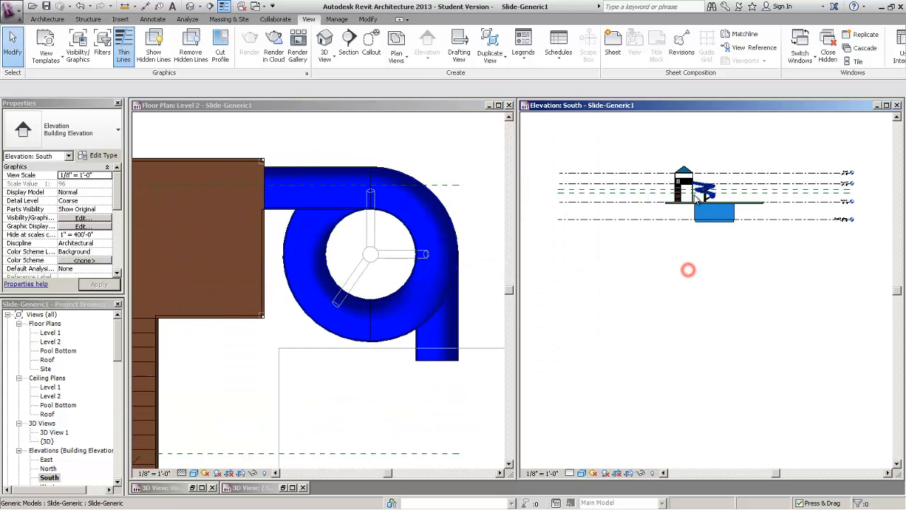
pyautogui.scroll(5, 708, 187)
pyautogui.scroll(6, 732, 182)
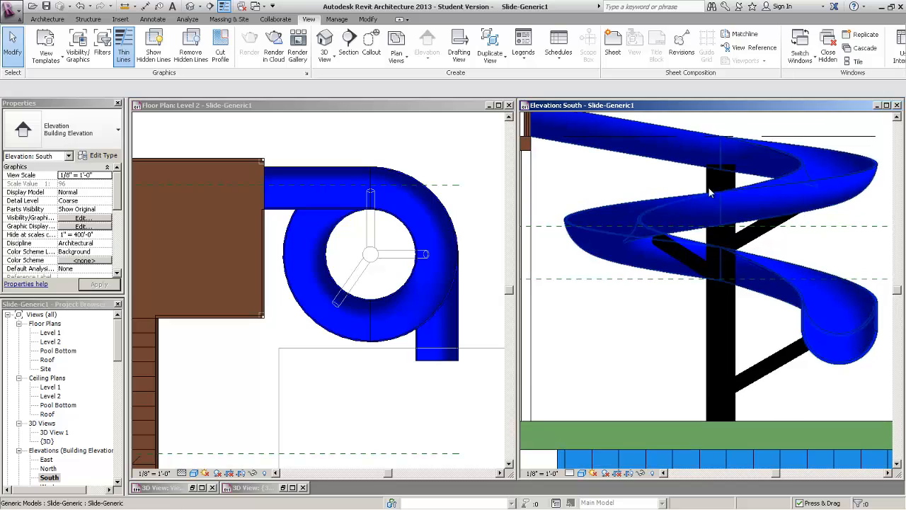
pyautogui.scroll(3, 740, 191)
pyautogui.click(411, 214)
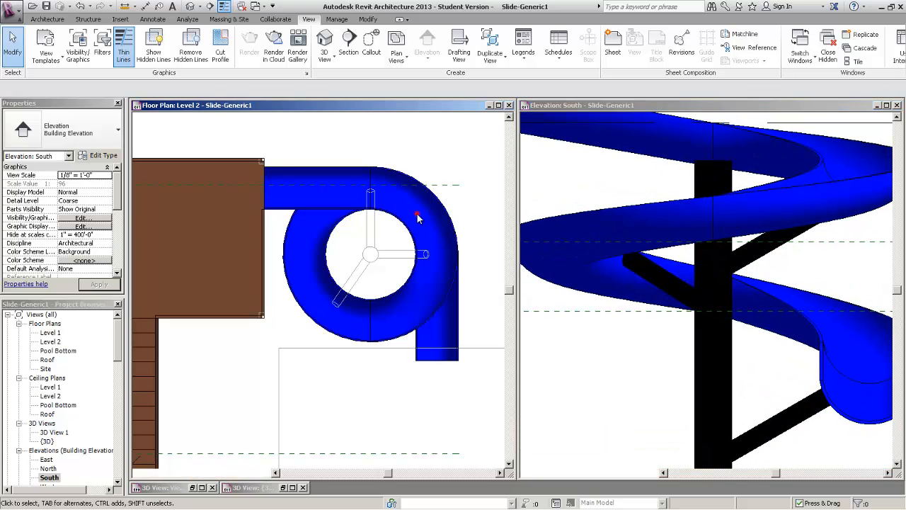
pyautogui.click(351, 284)
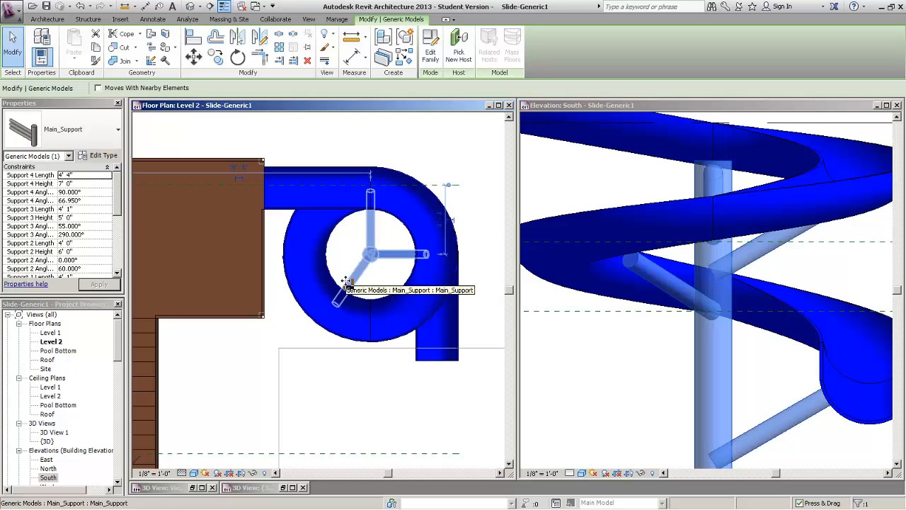
pyautogui.click(629, 273)
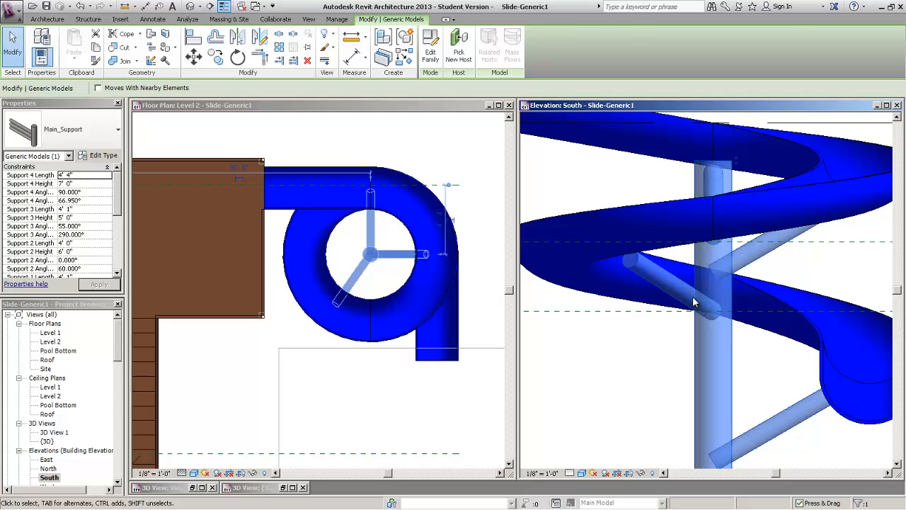
pyautogui.press('Escape')
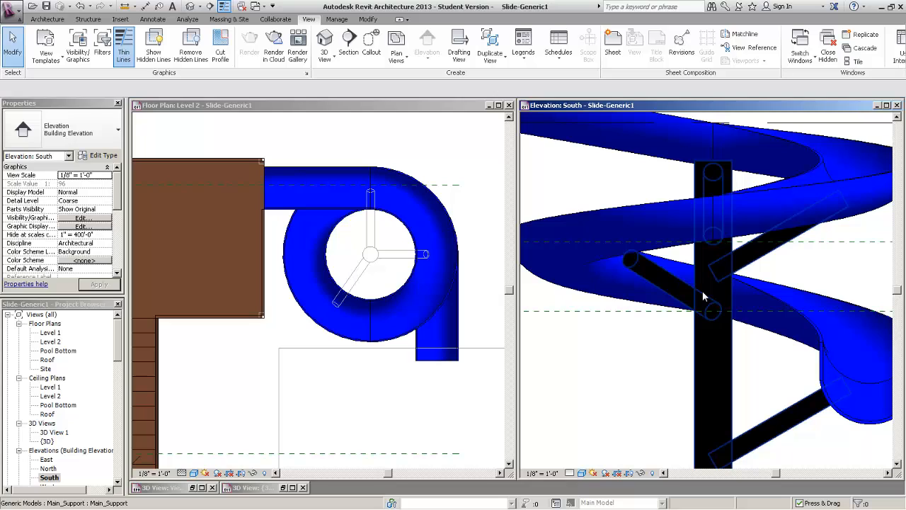
# Close all views of the Slide-Generic1 project, saving its changes, and return to family B's View 1 maximized.
pyautogui.click(896, 105)
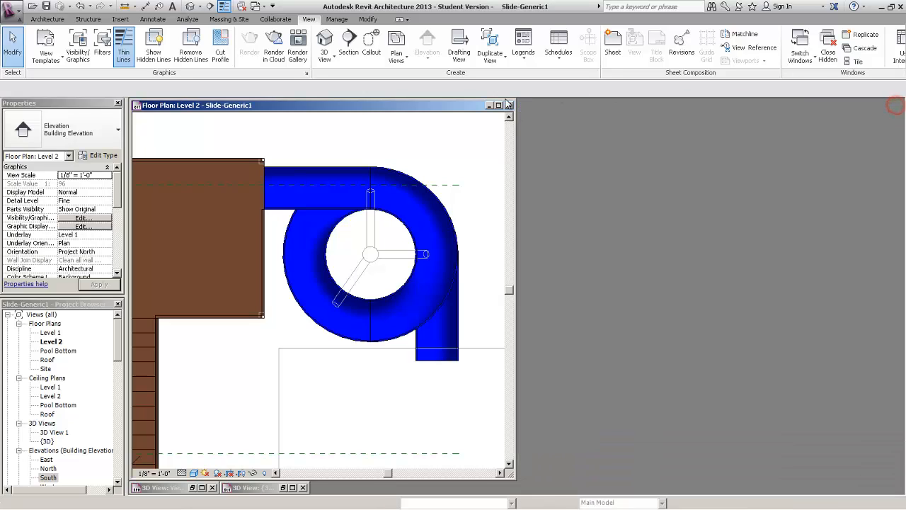
pyautogui.click(508, 104)
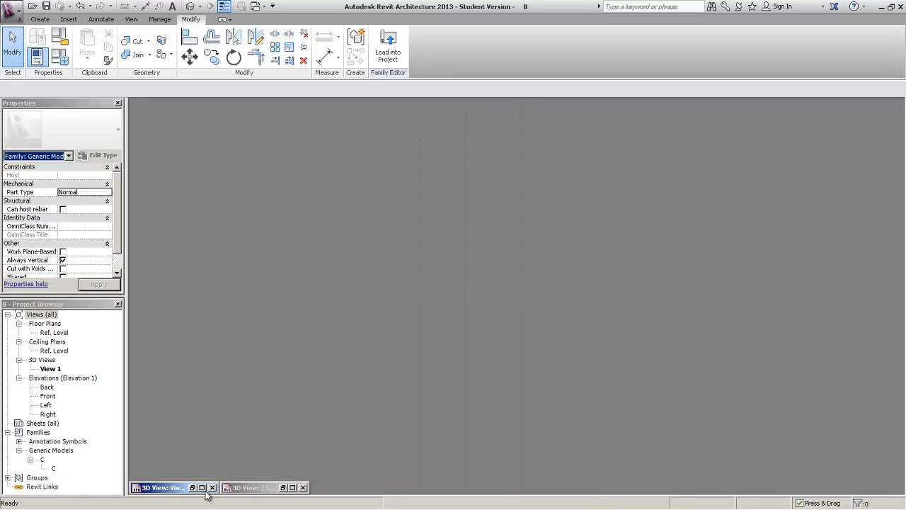
pyautogui.click(202, 487)
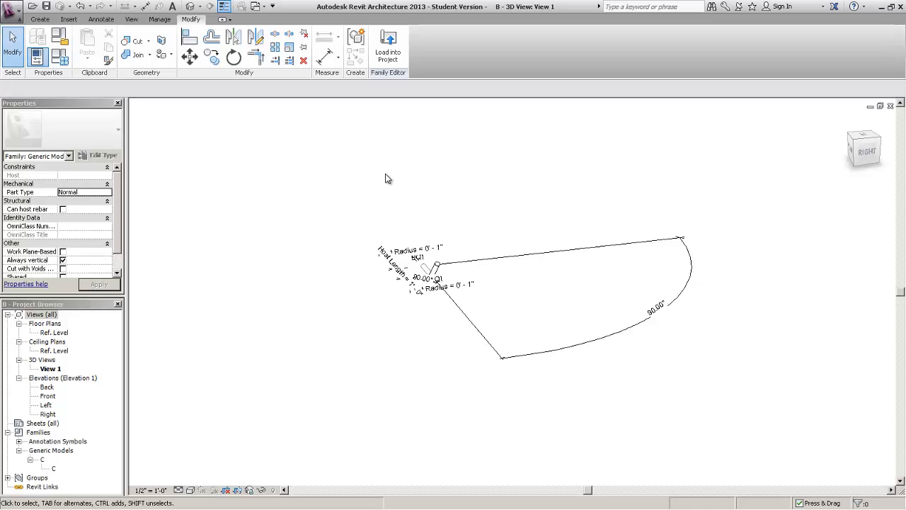
pyautogui.hotkey('ctrl', 'Tab')
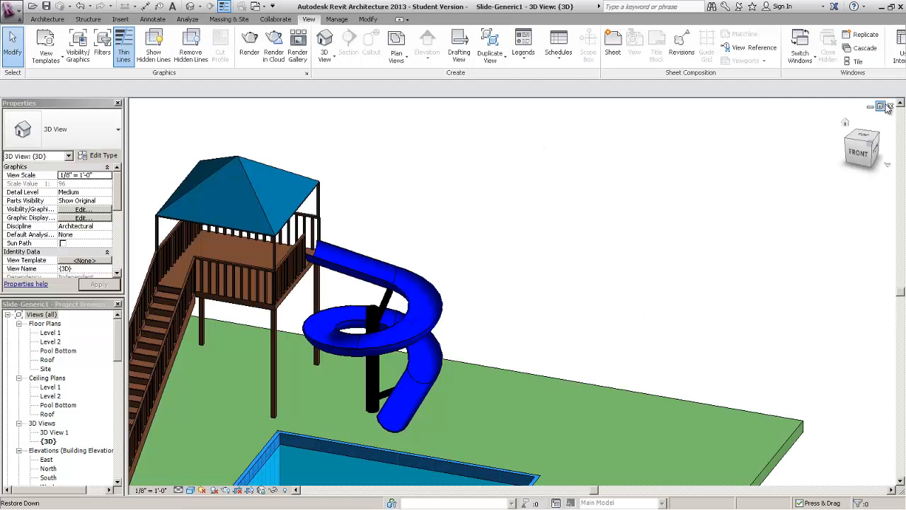
pyautogui.click(889, 105)
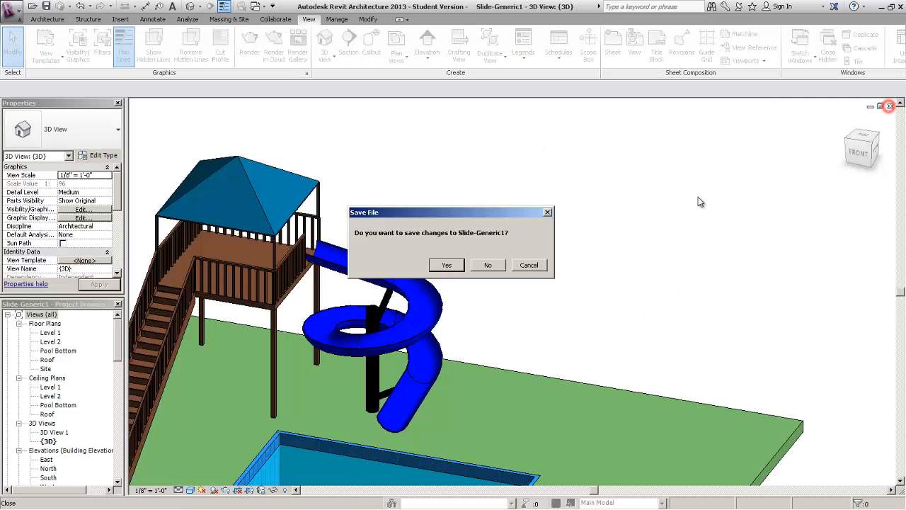
pyautogui.click(453, 264)
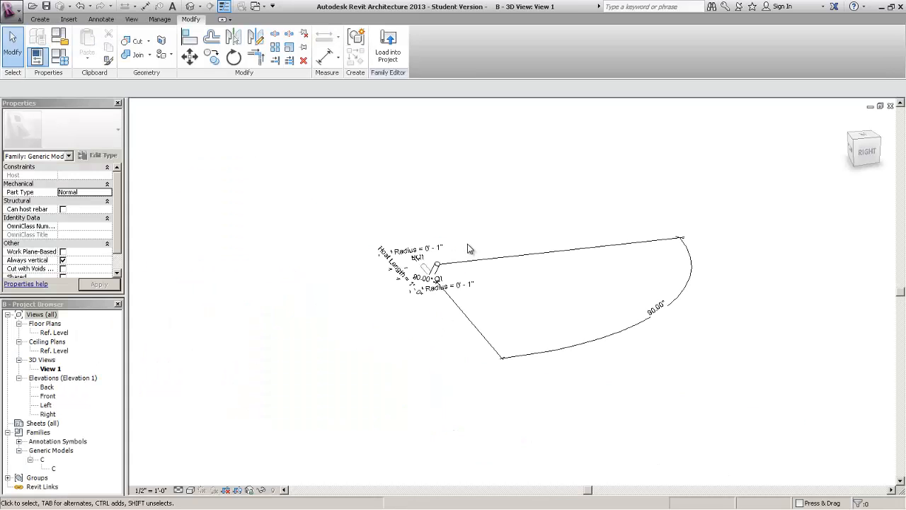
pyautogui.click(353, 201)
# Create a new family from the generic model template.
pyautogui.click(7, 8)
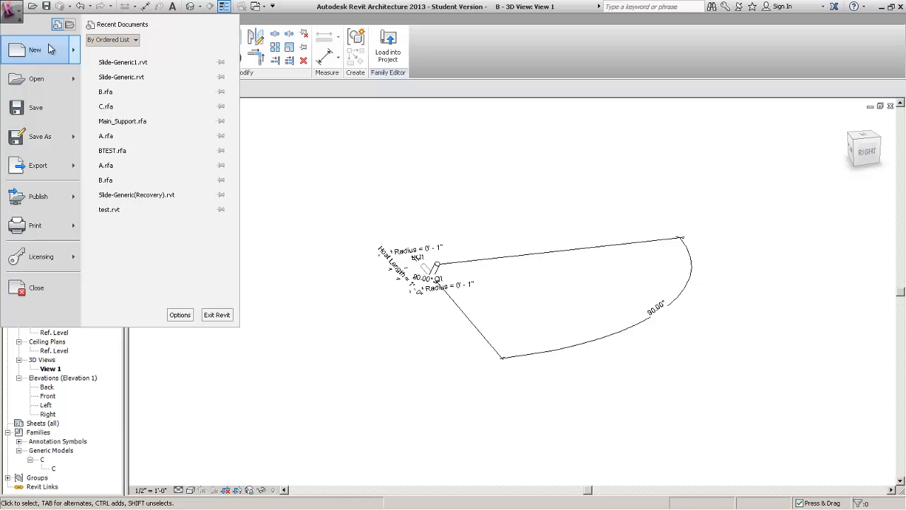
pyautogui.click(74, 52)
pyautogui.click(130, 82)
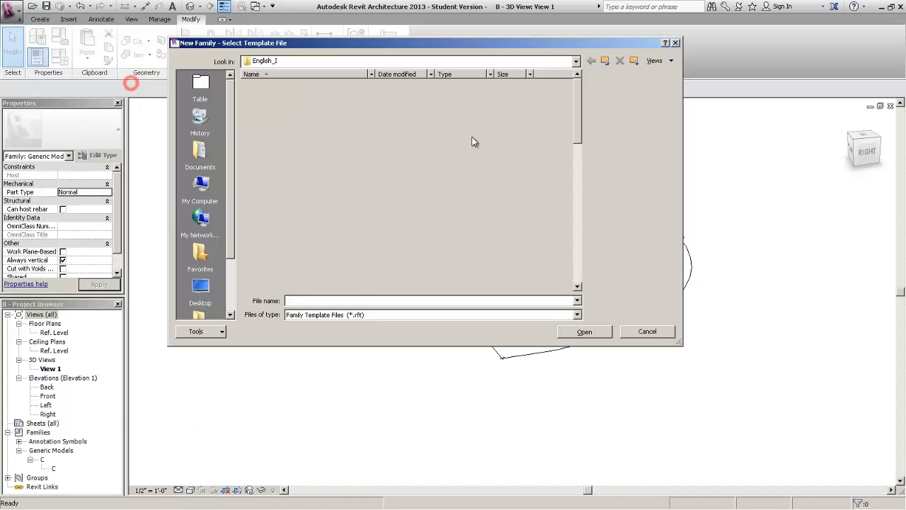
pyautogui.moveTo(577, 94); pyautogui.dragTo(580, 146)
pyautogui.click(276, 219)
pyautogui.click(598, 333)
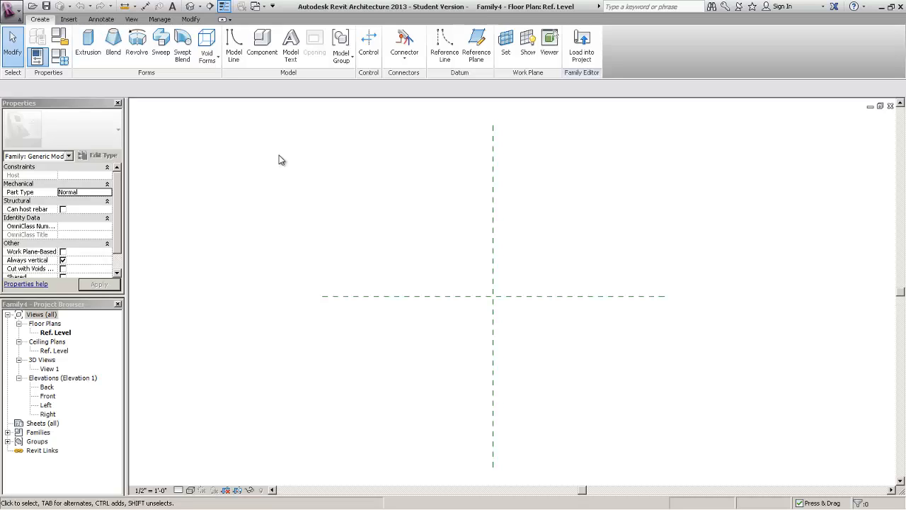
# Save the new family as A in the Rotating Object in X, Y, Z Axis folder.
pyautogui.click(385, 188)
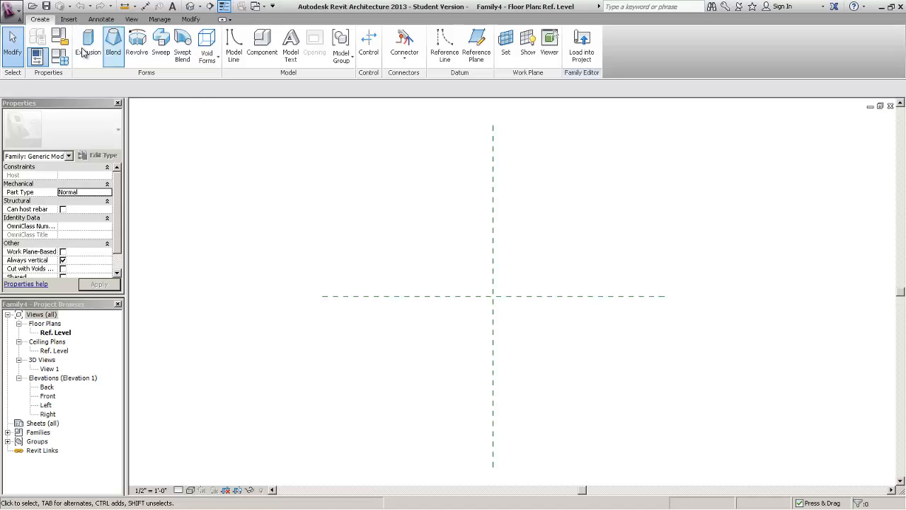
pyautogui.click(47, 6)
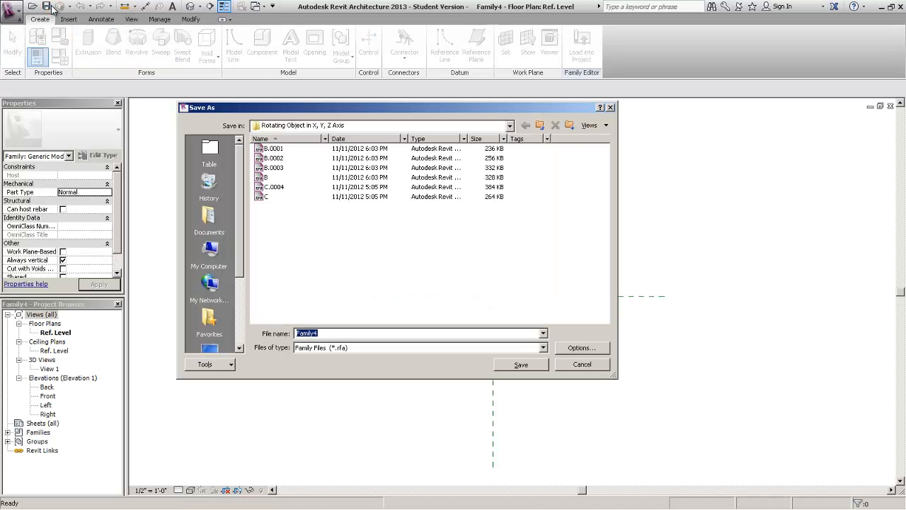
pyautogui.write('A')
pyautogui.press('Return')
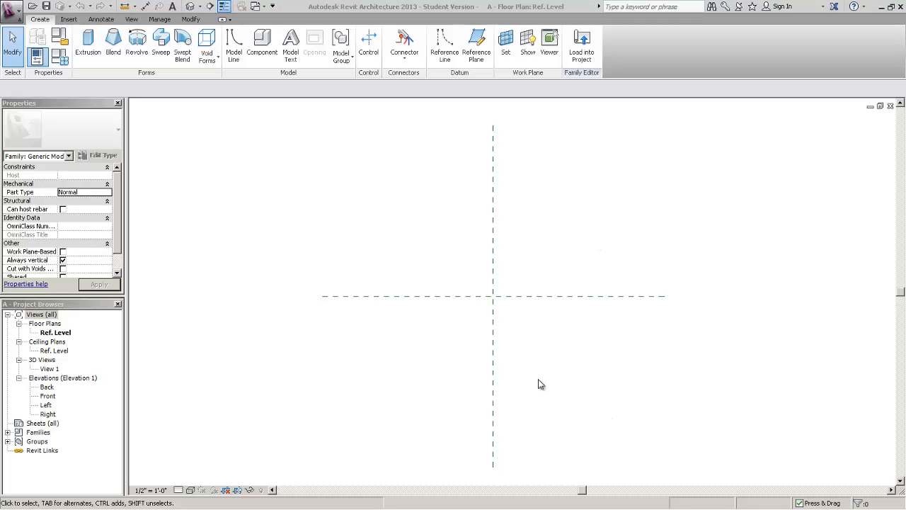
pyautogui.click(398, 234)
pyautogui.moveTo(494, 406); pyautogui.dragTo(458, 392, button='middle')
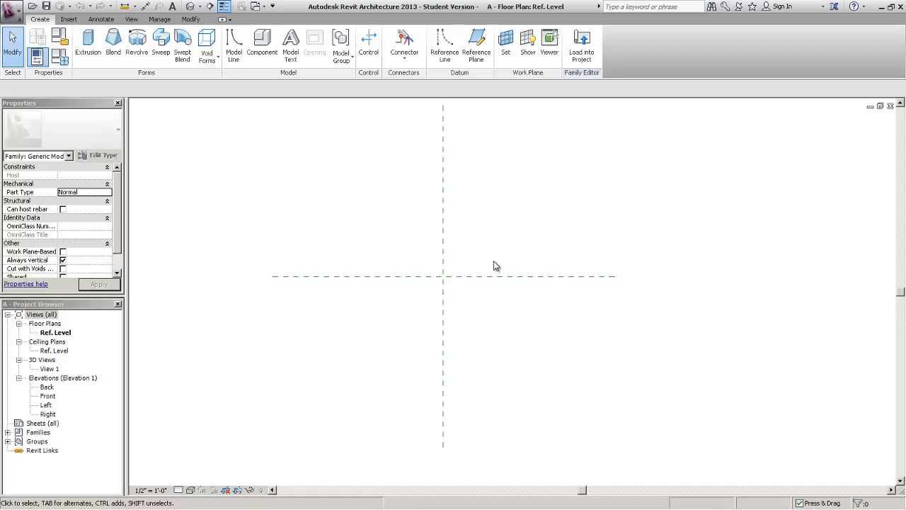
pyautogui.click(444, 241)
pyautogui.click(460, 275)
pyautogui.click(464, 309)
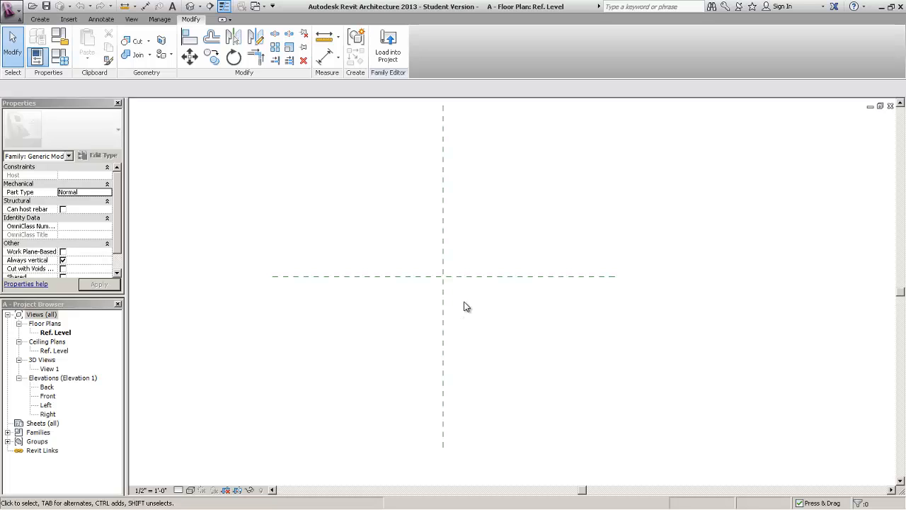
# Draw two vertical reference planes either side of the Center (Left/Right) plane, about 2' 4 3/4" to its left and 2' 5 1/4" to its right.
pyautogui.moveTo(484, 347); pyautogui.dragTo(488, 336, button='middle')
pyautogui.press('p')
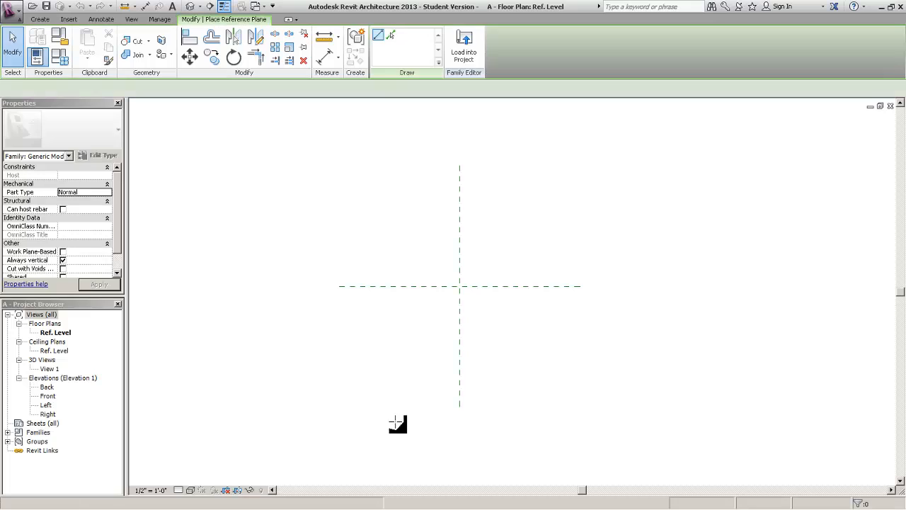
pyautogui.press('Escape')
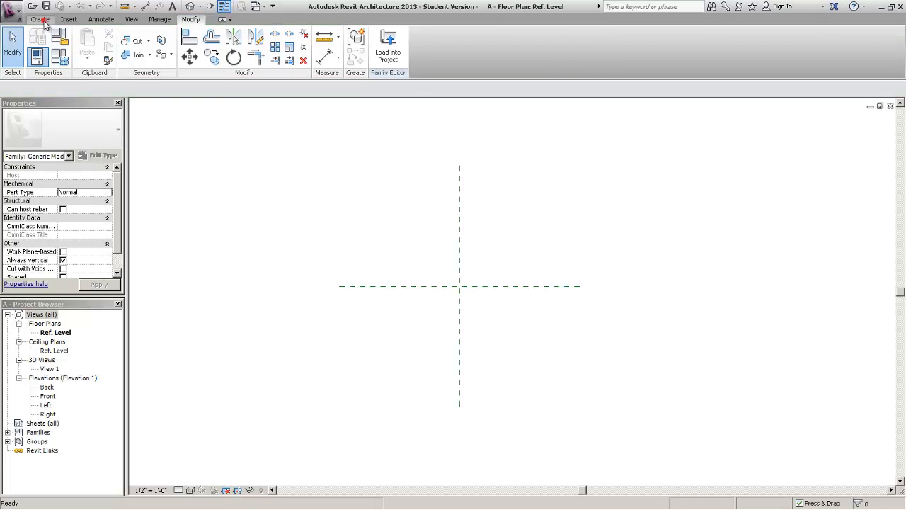
pyautogui.click(42, 20)
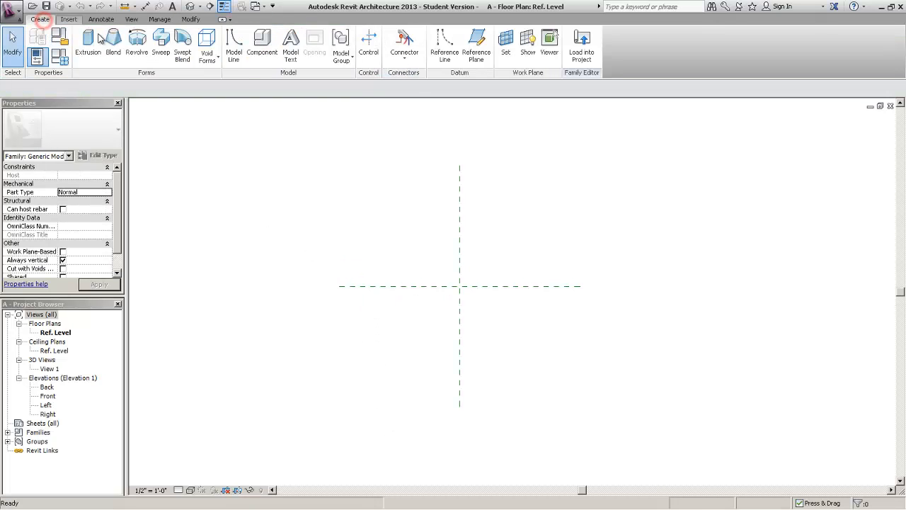
pyautogui.click(477, 46)
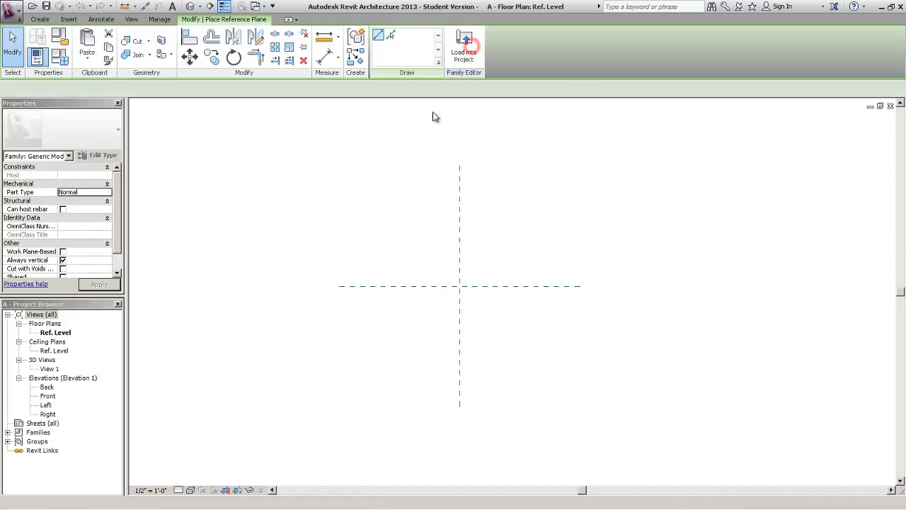
pyautogui.click(401, 422)
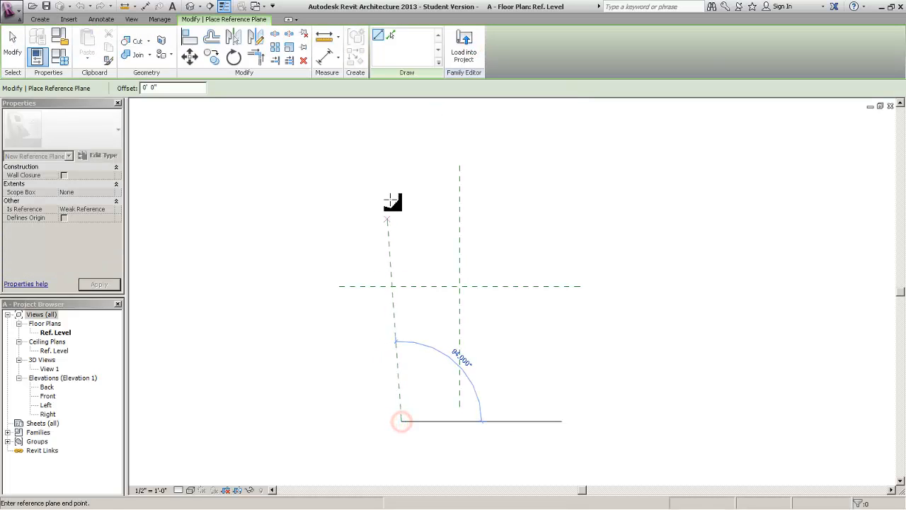
pyautogui.click(402, 165)
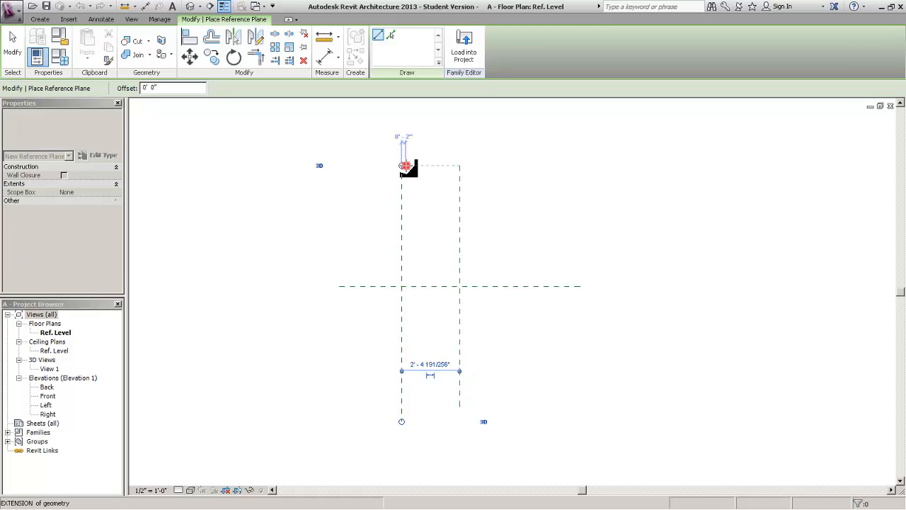
pyautogui.click(518, 423)
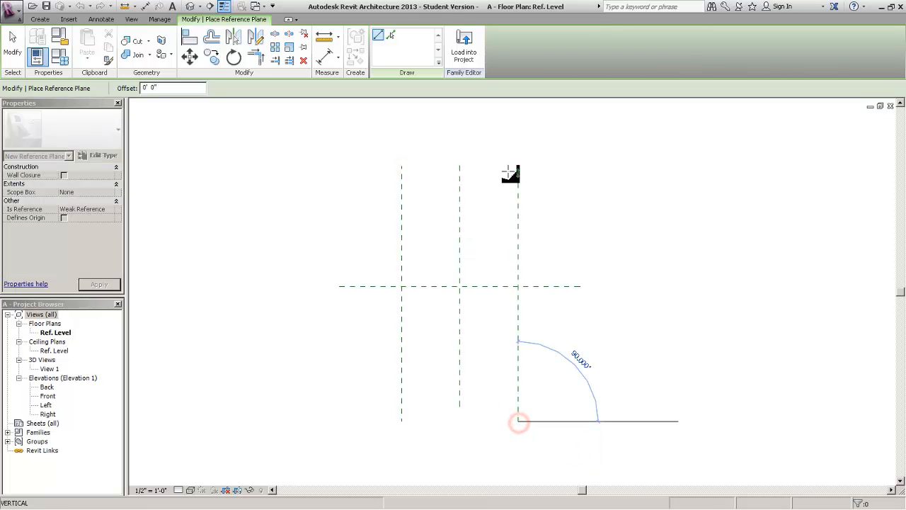
pyautogui.click(512, 166)
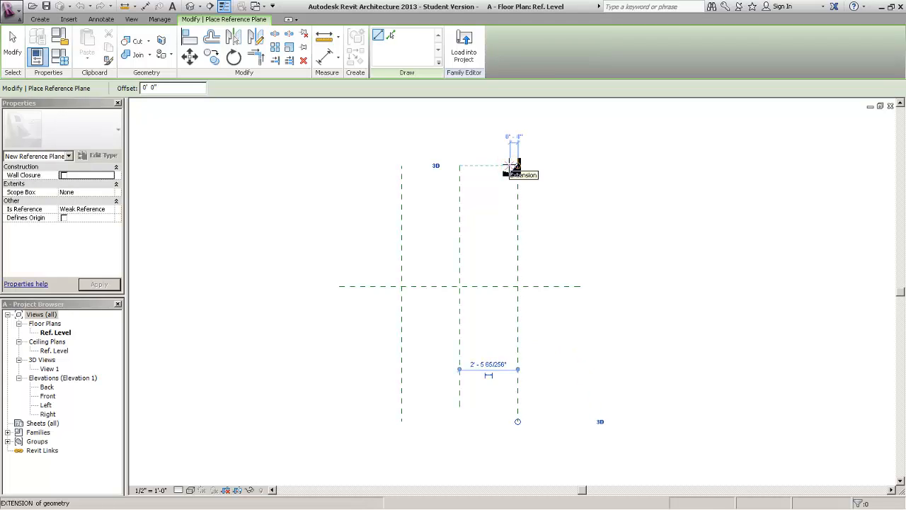
pyautogui.press('Escape')
pyautogui.press('Escape')
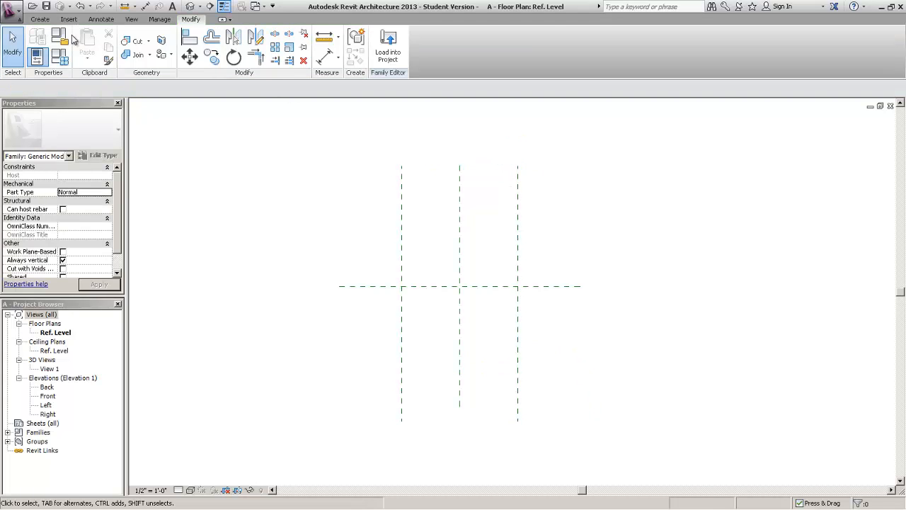
# Draw two horizontal reference planes, about 2' 7" above and 2' 11" below the Center (Front/Back) plane.
pyautogui.click(39, 19)
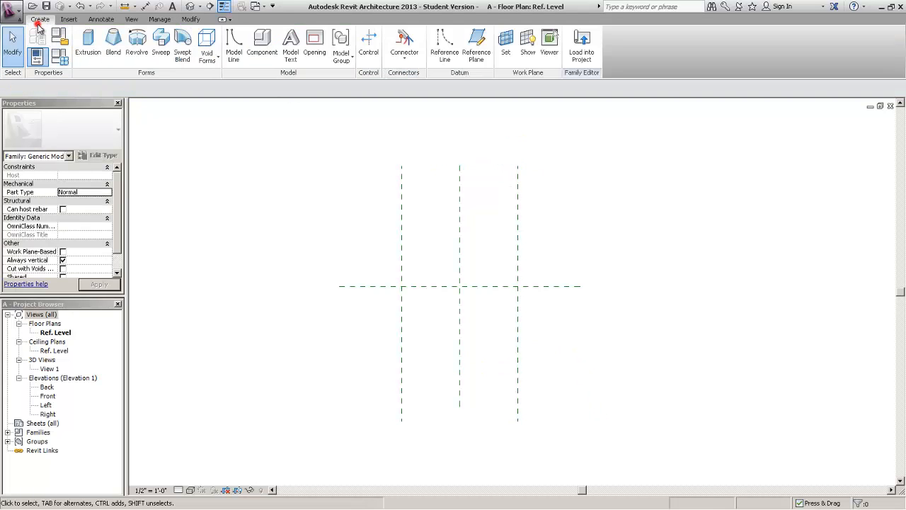
pyautogui.click(476, 57)
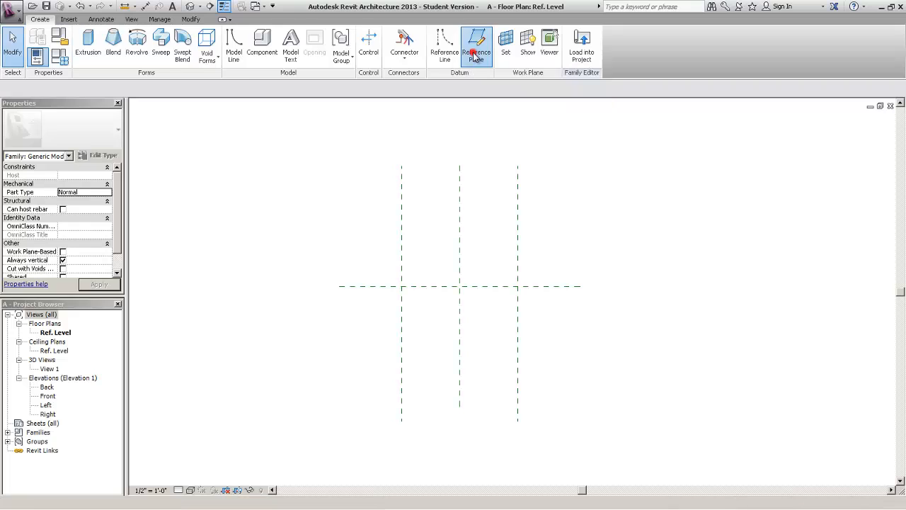
pyautogui.click(342, 224)
pyautogui.click(566, 223)
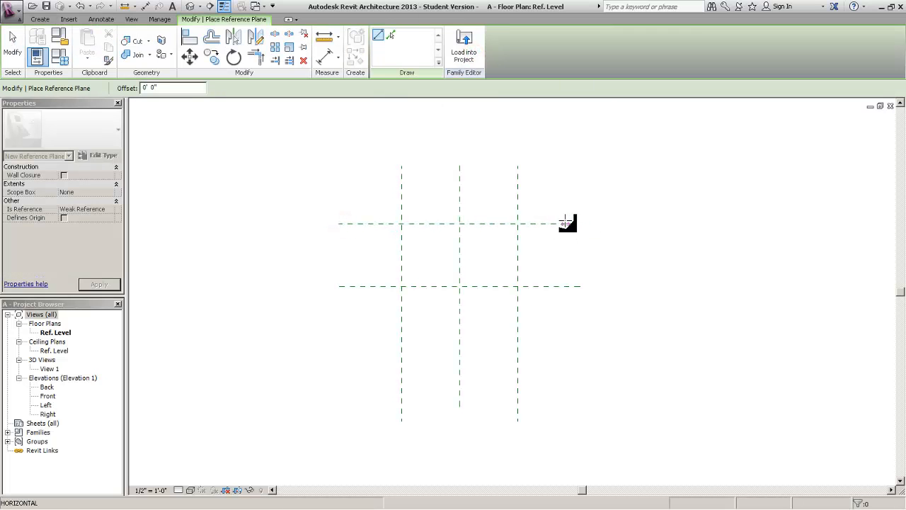
pyautogui.click(338, 356)
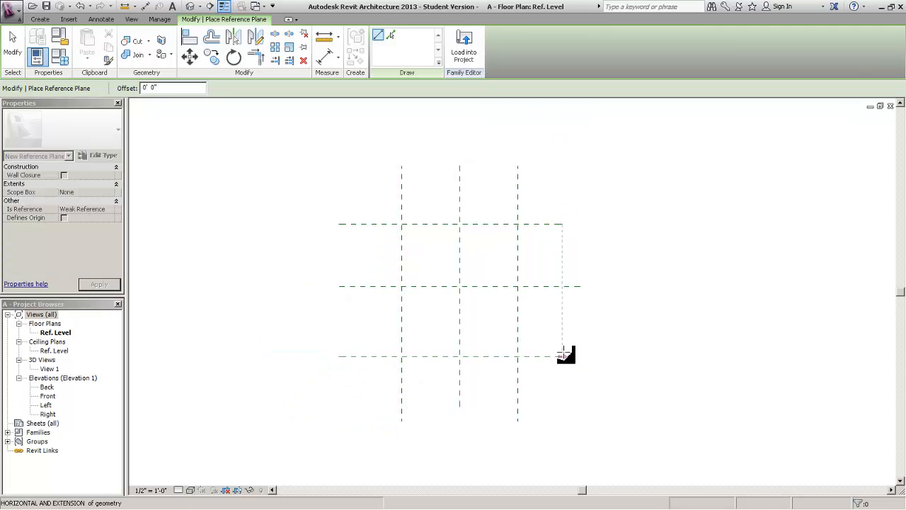
pyautogui.click(564, 356)
pyautogui.press('Escape')
pyautogui.press('Escape')
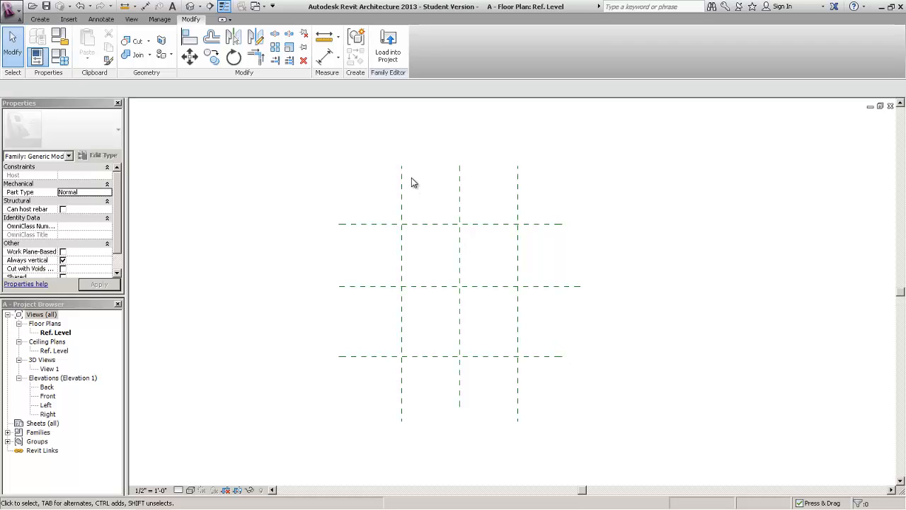
# Inspect the name and reference properties of the two default center reference planes.
pyautogui.click(412, 150)
pyautogui.moveTo(469, 267); pyautogui.dragTo(449, 290)
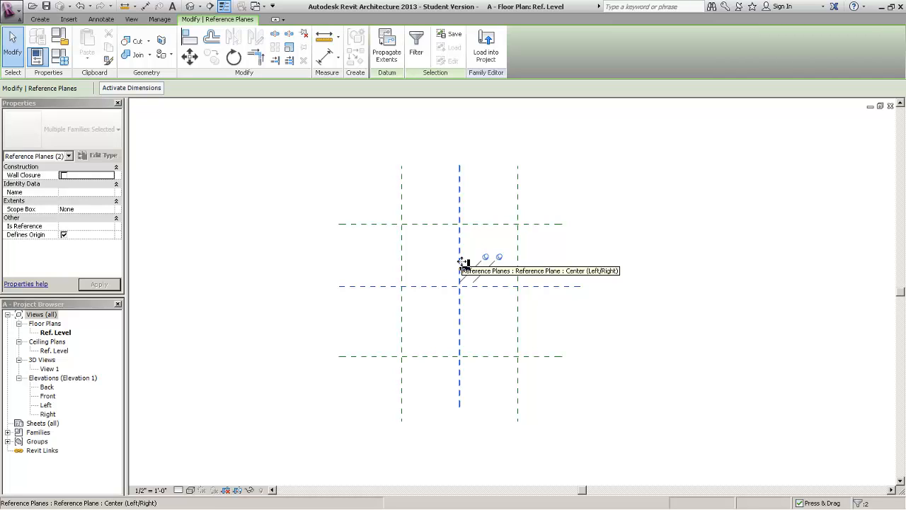
pyautogui.click(464, 264)
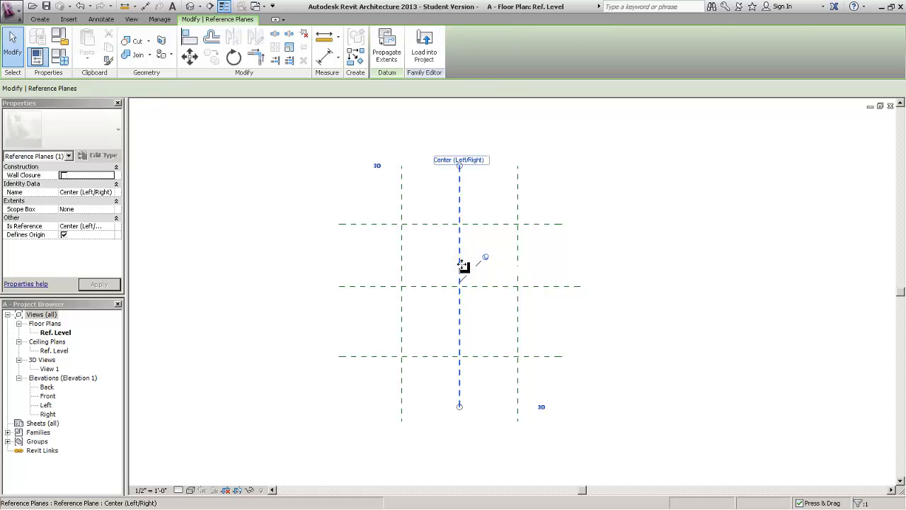
pyautogui.click(440, 286)
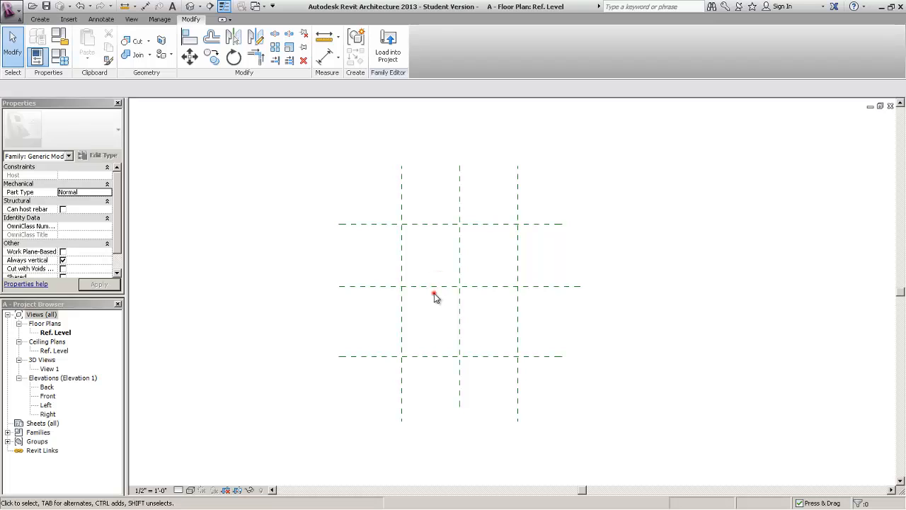
pyautogui.click(434, 286)
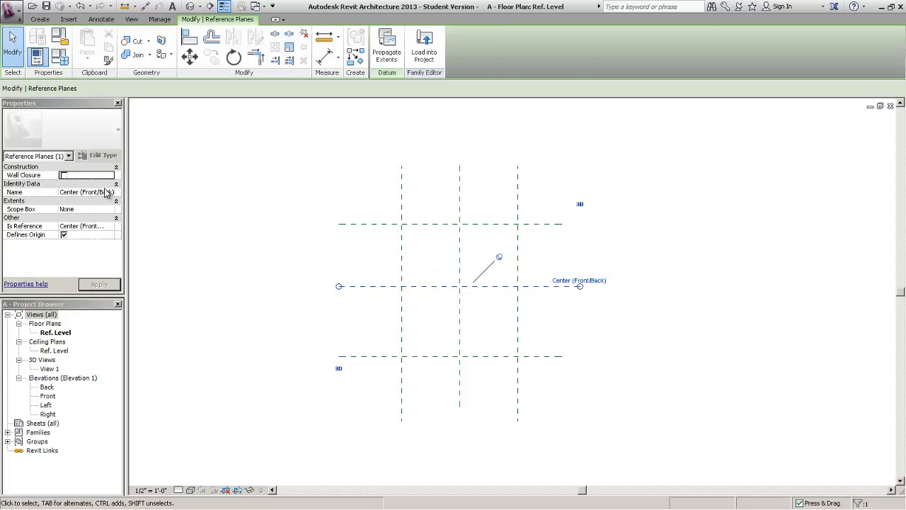
# Name the leftmost vertical reference plane Left and set its Is Reference property to Left.
pyautogui.click(403, 187)
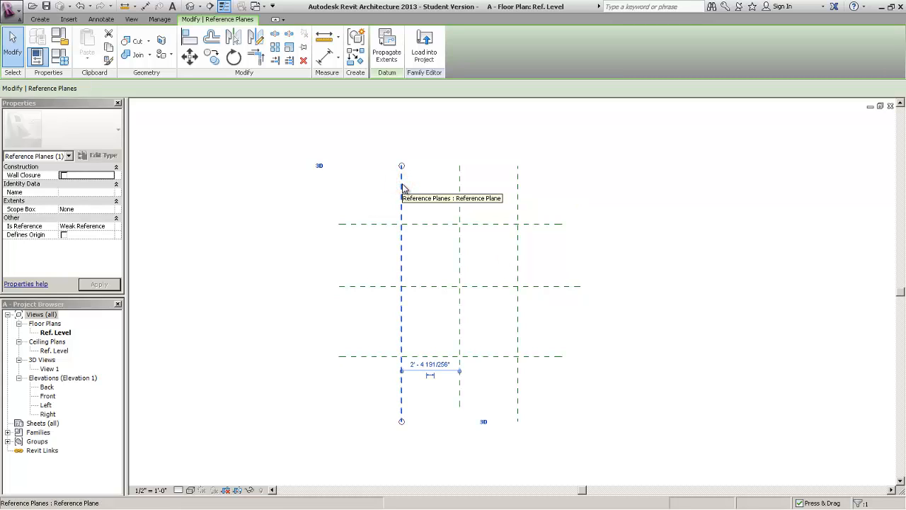
pyautogui.click(81, 193)
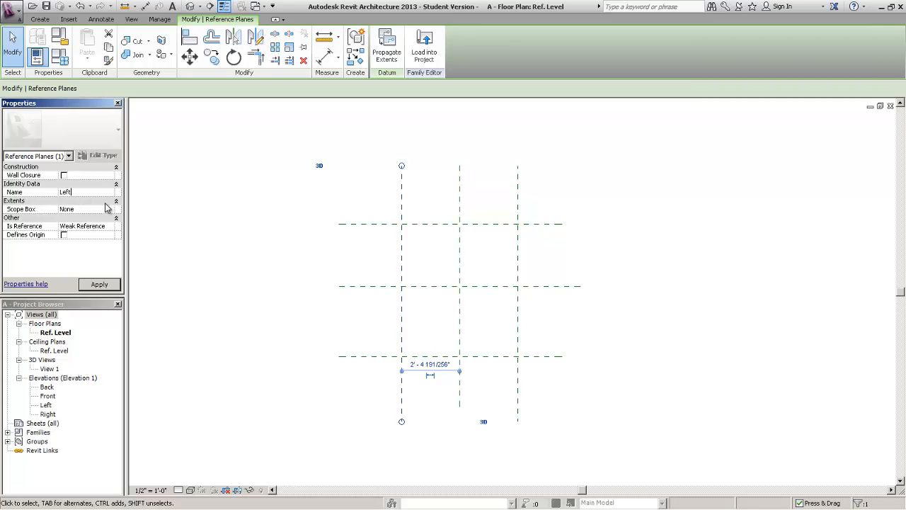
pyautogui.click(109, 227)
pyautogui.click(110, 225)
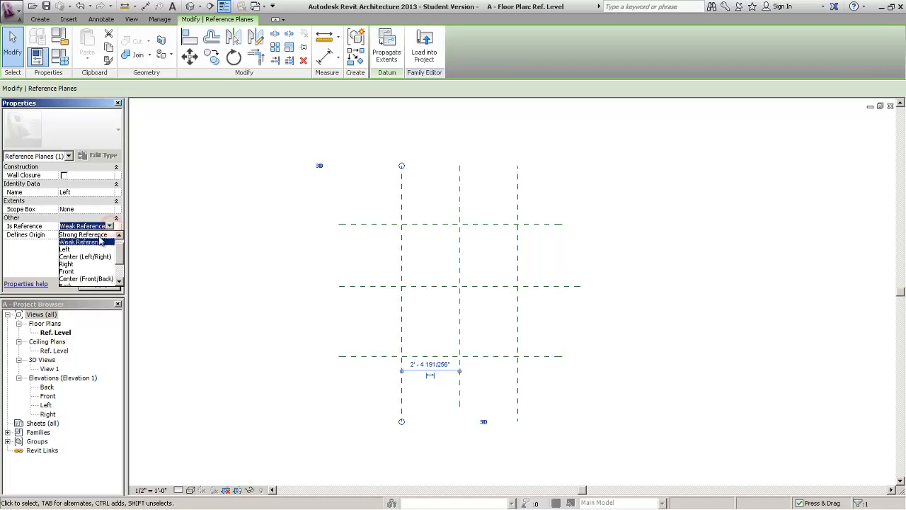
pyautogui.click(90, 249)
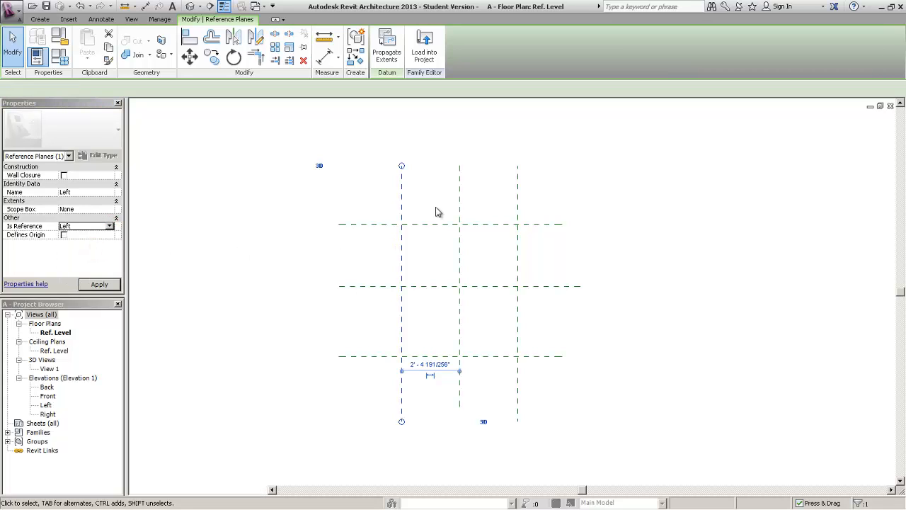
# Name the rightmost vertical reference plane Right and set its Is Reference property to Right.
pyautogui.click(518, 180)
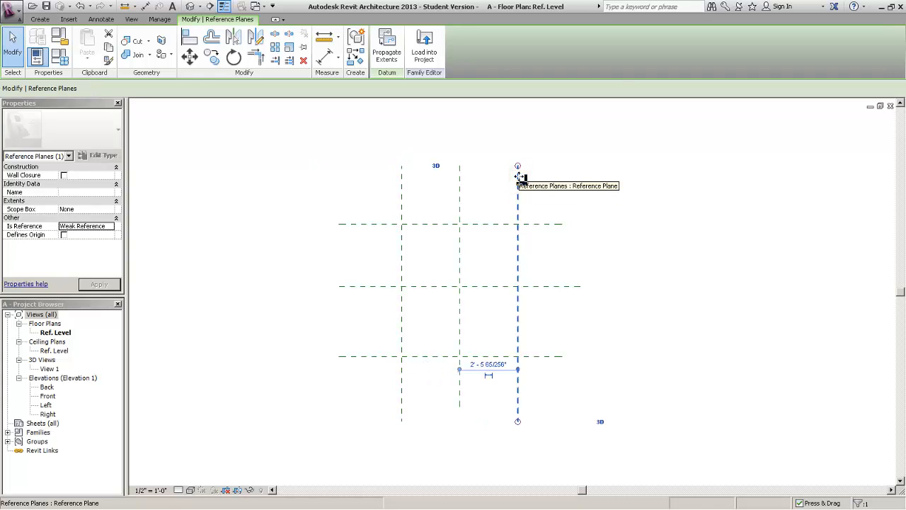
pyautogui.click(93, 187)
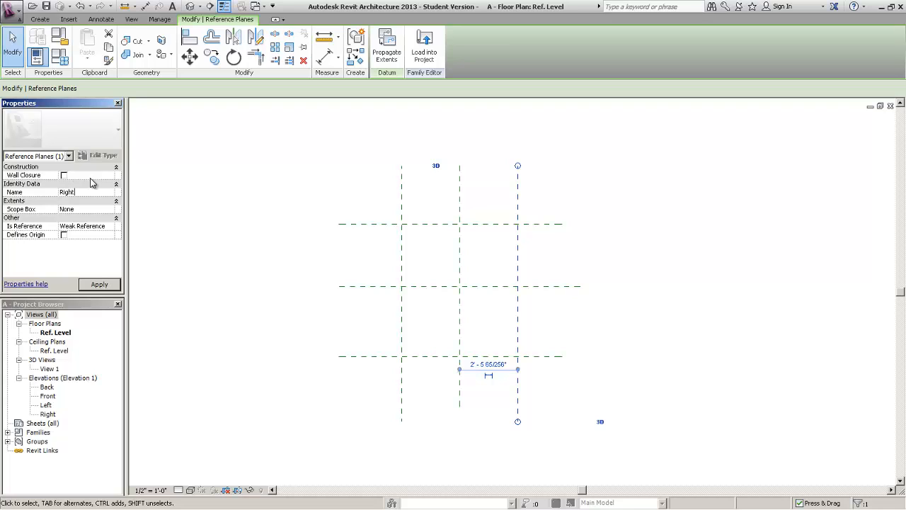
pyautogui.click(110, 226)
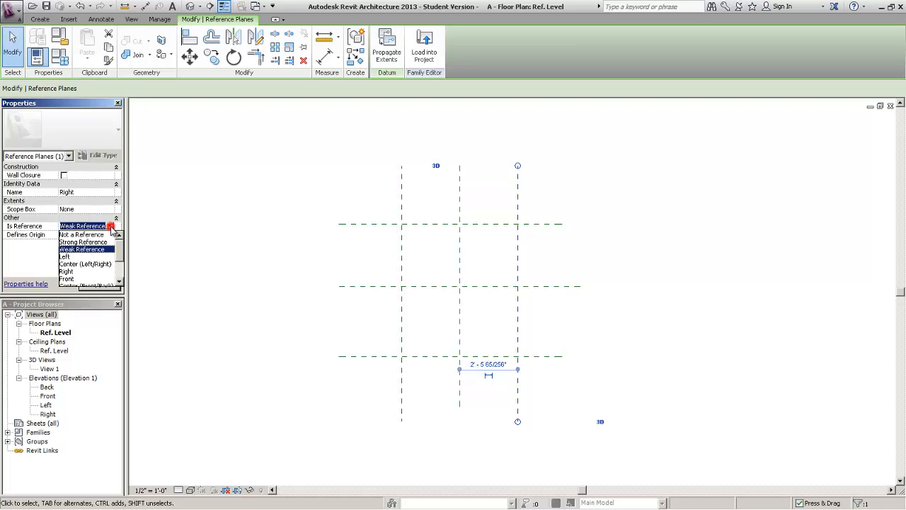
pyautogui.click(69, 271)
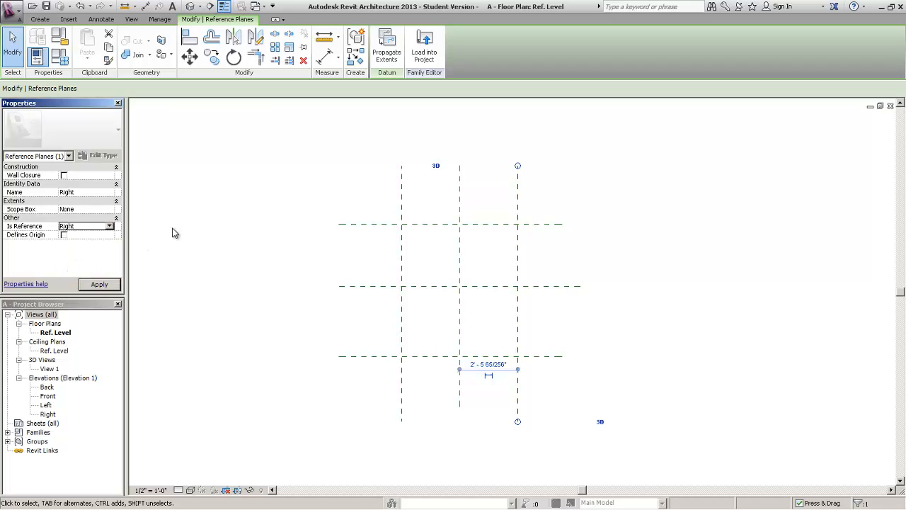
# Name the upper horizontal reference plane Back and set its Is Reference property to Back.
pyautogui.click(376, 226)
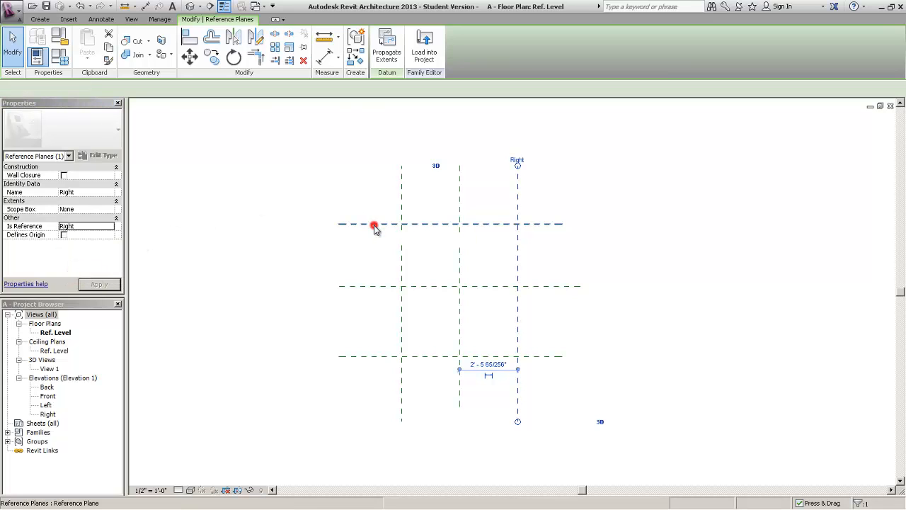
pyautogui.click(98, 193)
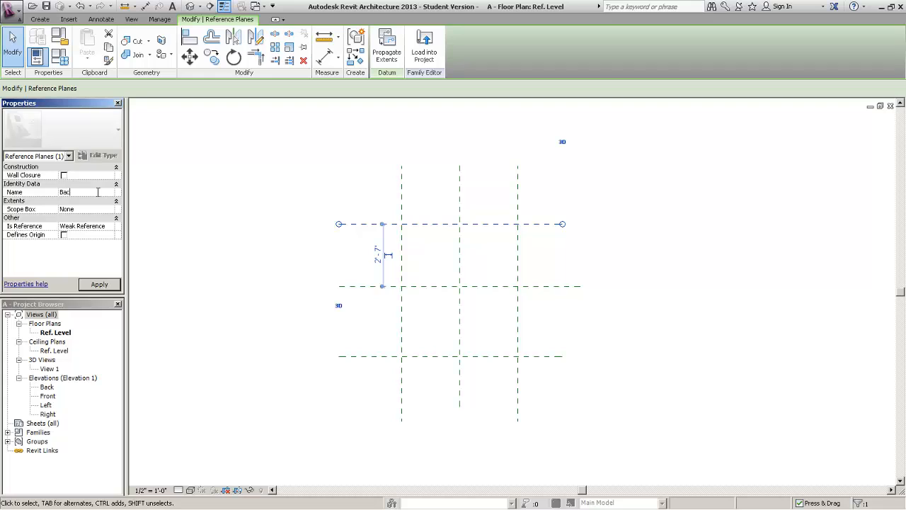
pyautogui.click(109, 226)
pyautogui.moveTo(117, 255); pyautogui.dragTo(117, 272)
pyautogui.click(104, 256)
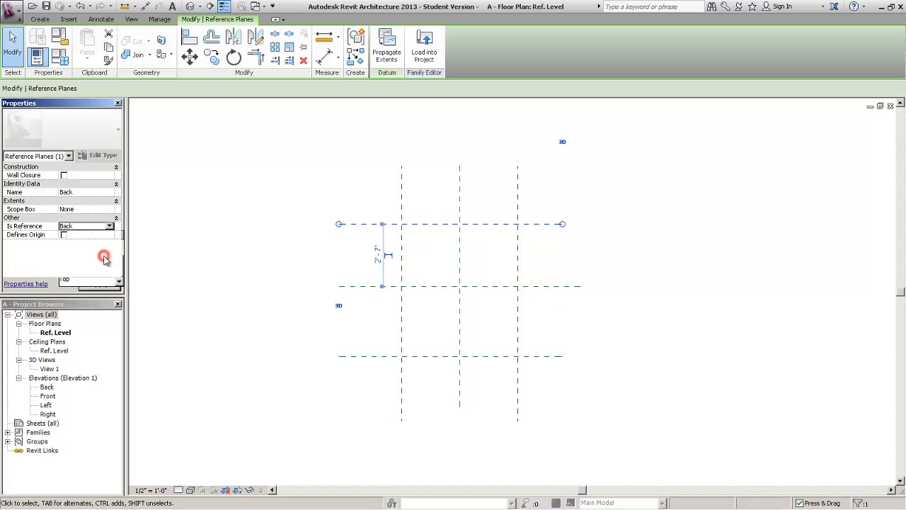
# Name the lower horizontal reference plane Front and set its Is Reference property to Front, leaving nothing selected.
pyautogui.click(379, 356)
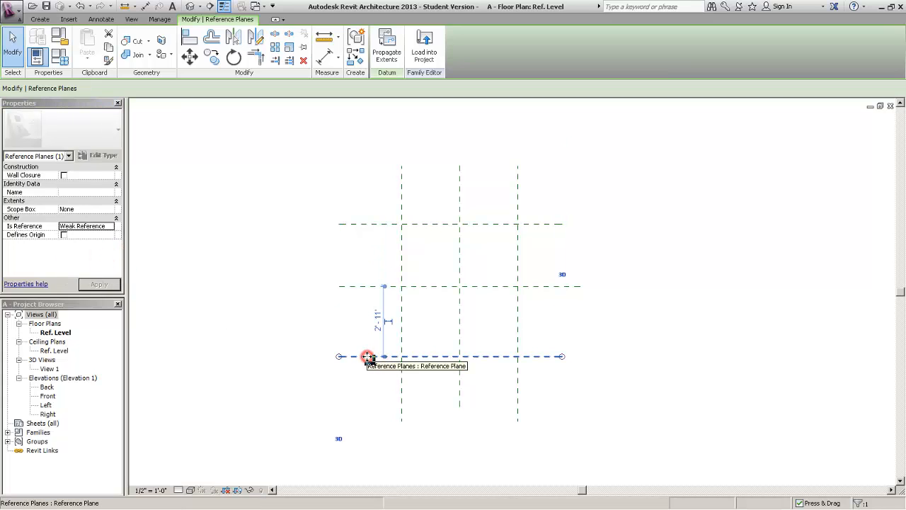
pyautogui.click(92, 192)
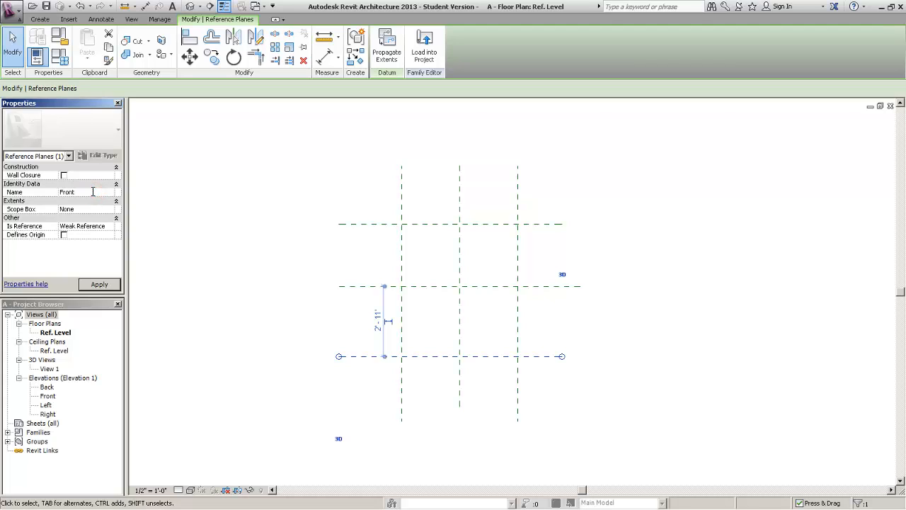
pyautogui.click(110, 226)
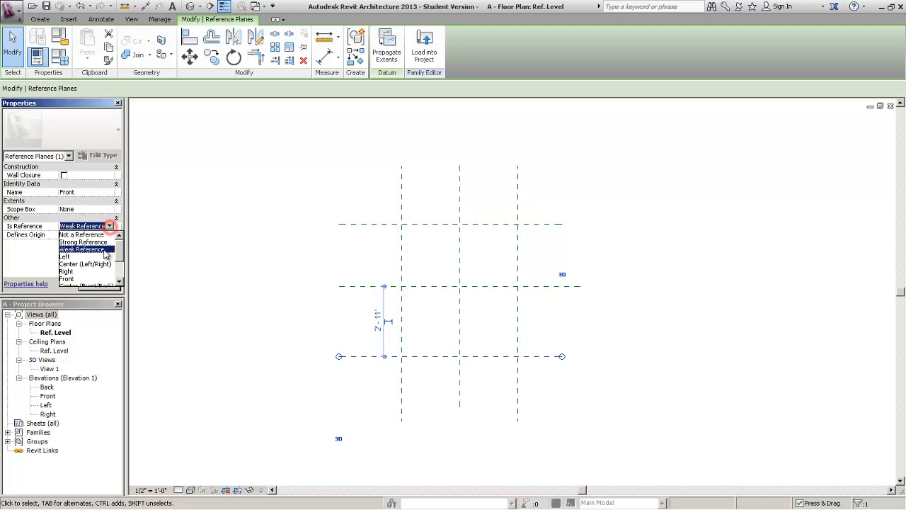
pyautogui.click(85, 277)
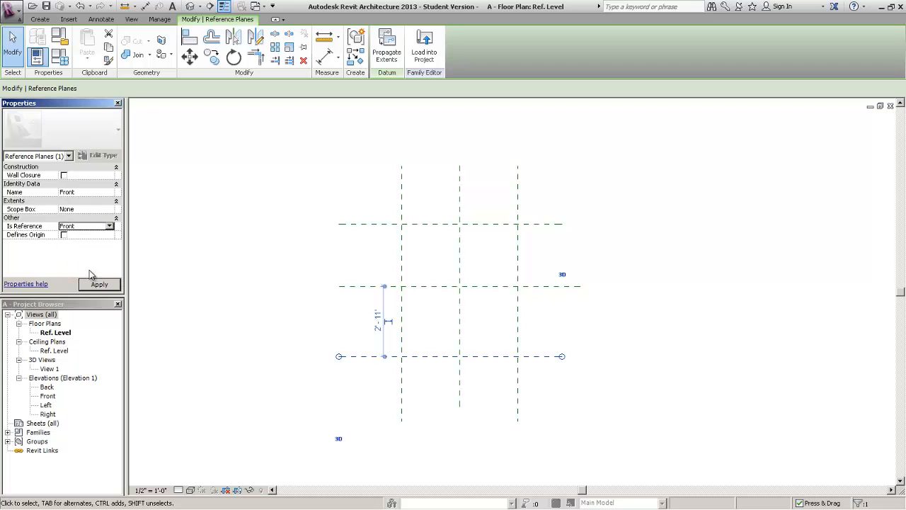
pyautogui.click(306, 277)
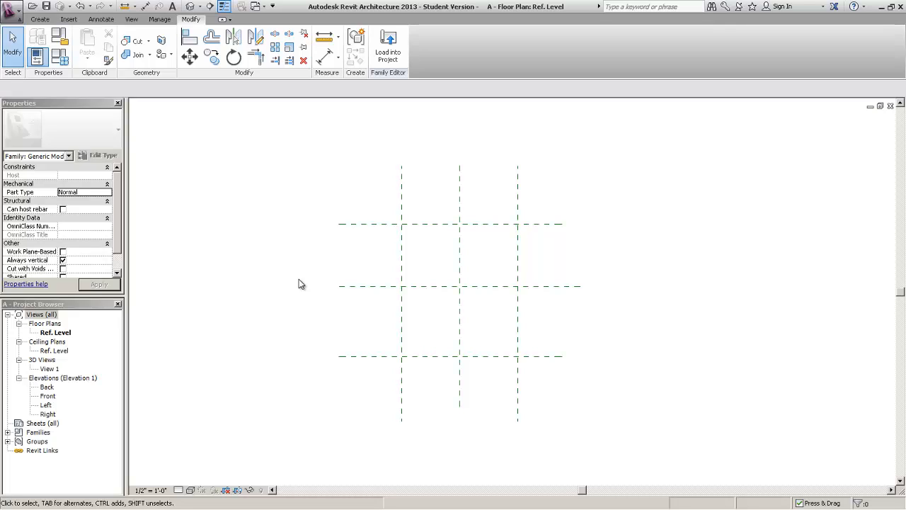
# Place one aligned dimension string across the Left, Center (Left/Right) and Right reference planes and make its two segments equal.
pyautogui.click(101, 20)
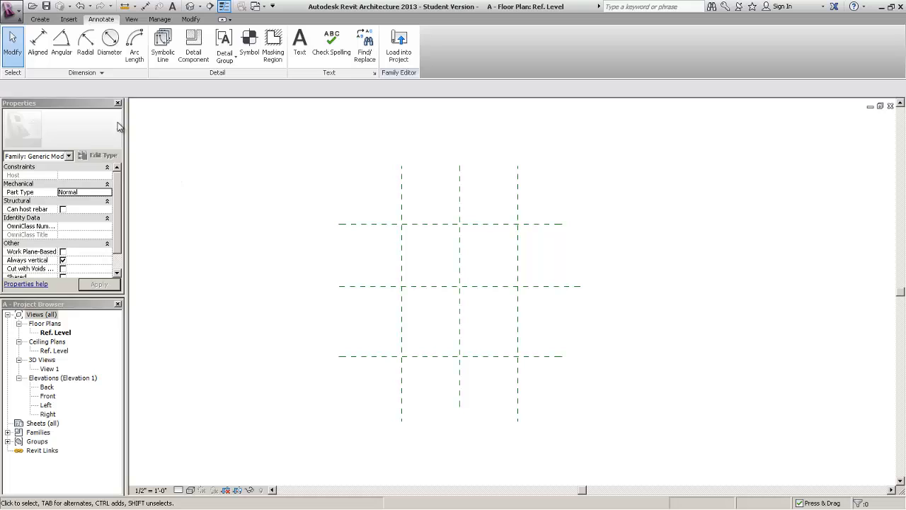
pyautogui.click(39, 44)
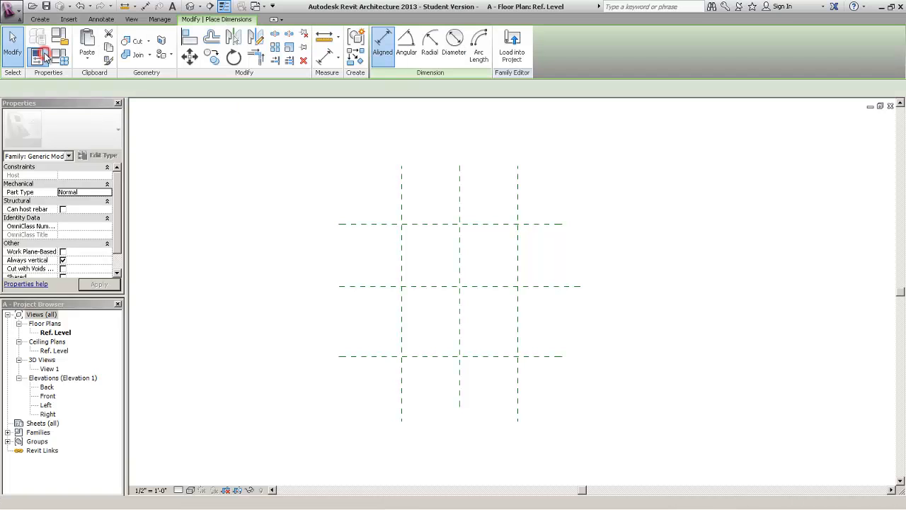
pyautogui.click(403, 175)
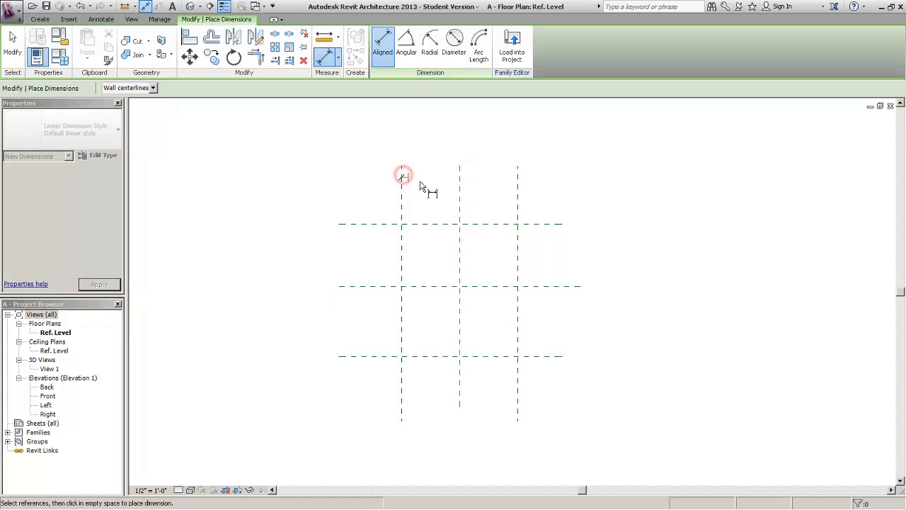
pyautogui.click(461, 205)
pyautogui.click(518, 207)
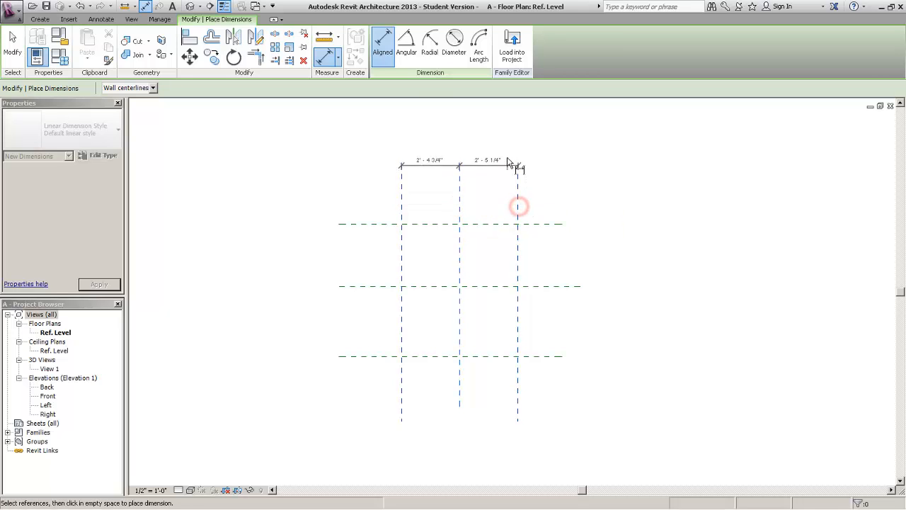
pyautogui.click(493, 199)
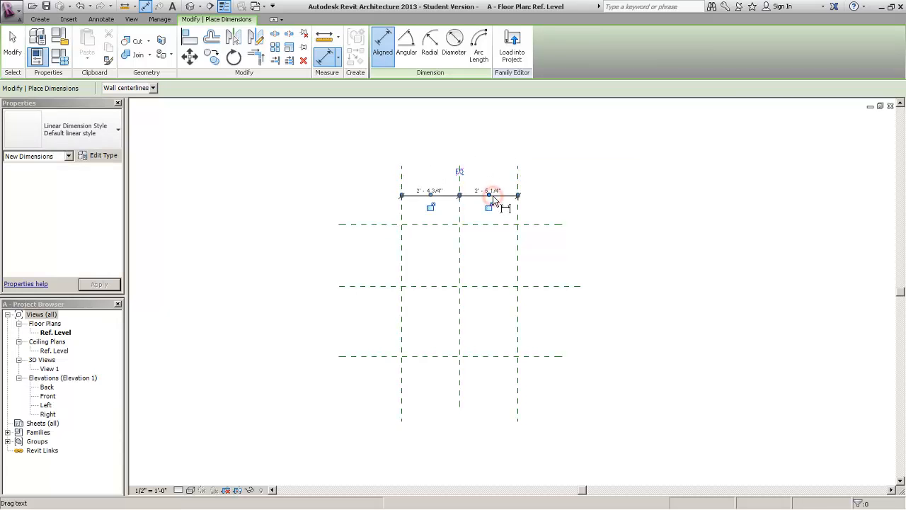
pyautogui.click(459, 172)
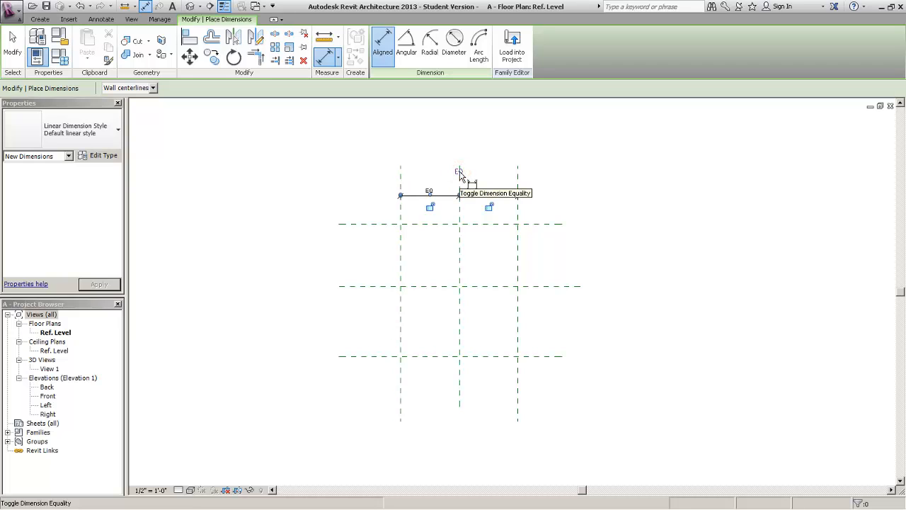
# Add an aligned dimension between the Center (Left/Right) and Left reference planes above the equal string, then end the dimension command.
pyautogui.click(461, 213)
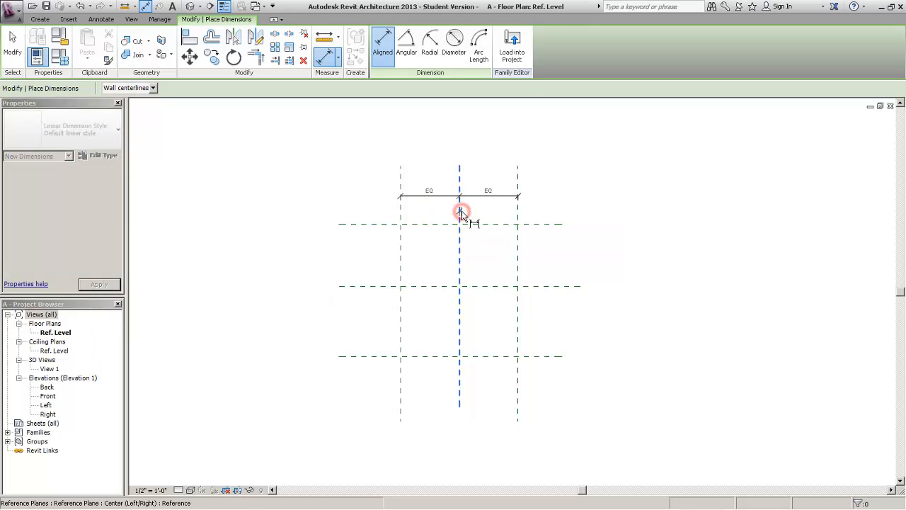
pyautogui.click(401, 180)
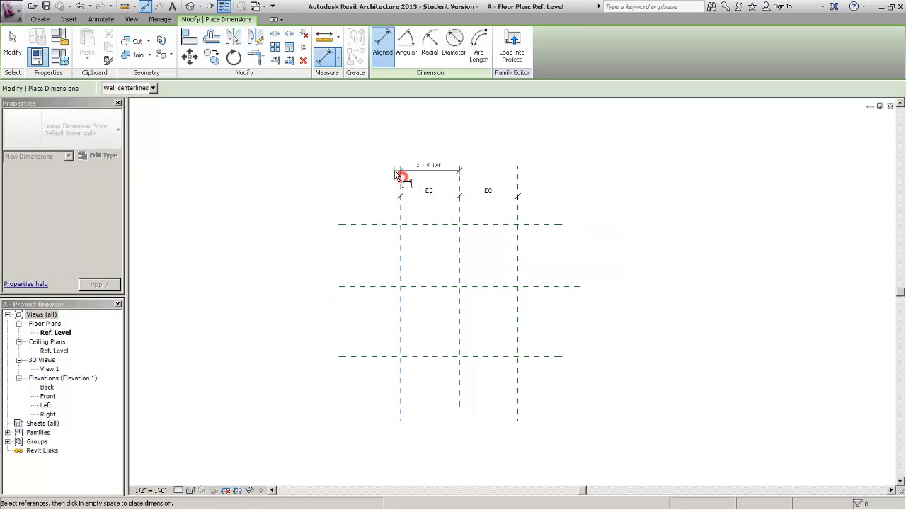
pyautogui.click(373, 177)
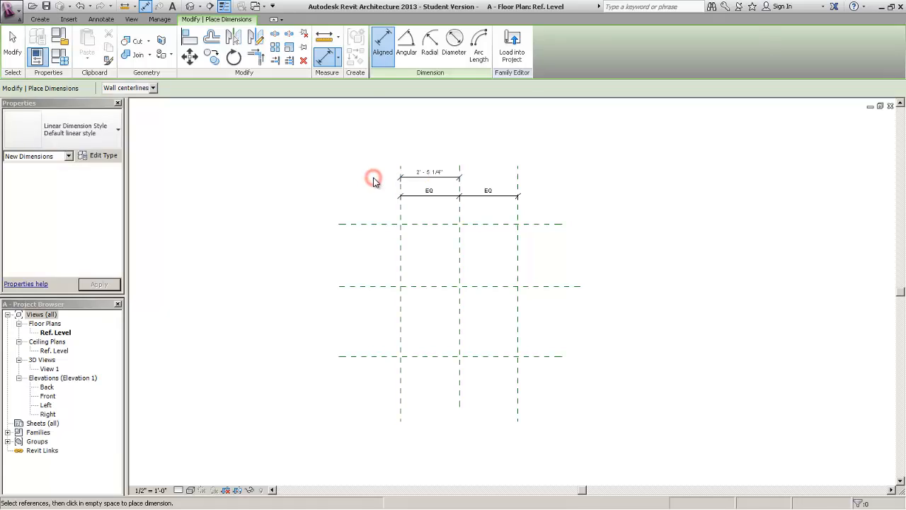
pyautogui.press('Escape')
pyautogui.press('Escape')
# Label the center-to-Left dimension with a new type family parameter named Radius, grouped under Dimensions.
pyautogui.click(445, 172)
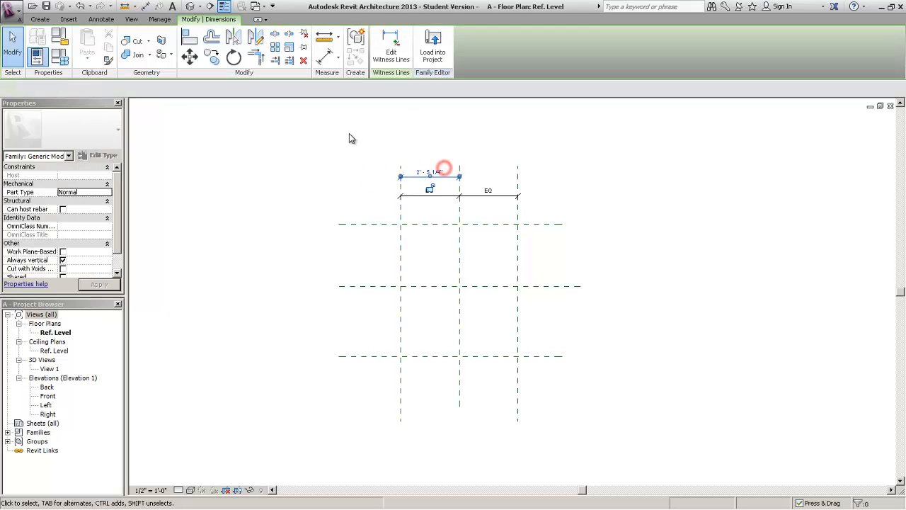
pyautogui.click(263, 88)
pyautogui.click(260, 108)
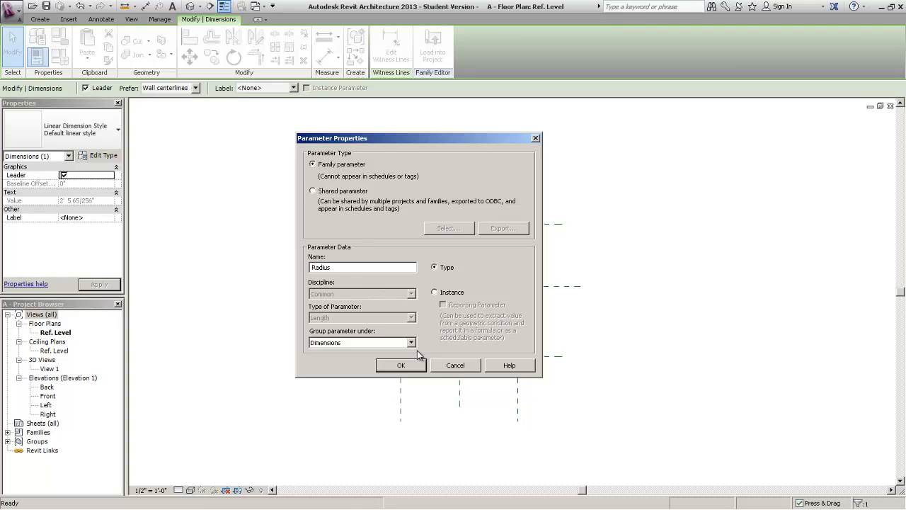
pyautogui.click(411, 366)
pyautogui.click(320, 171)
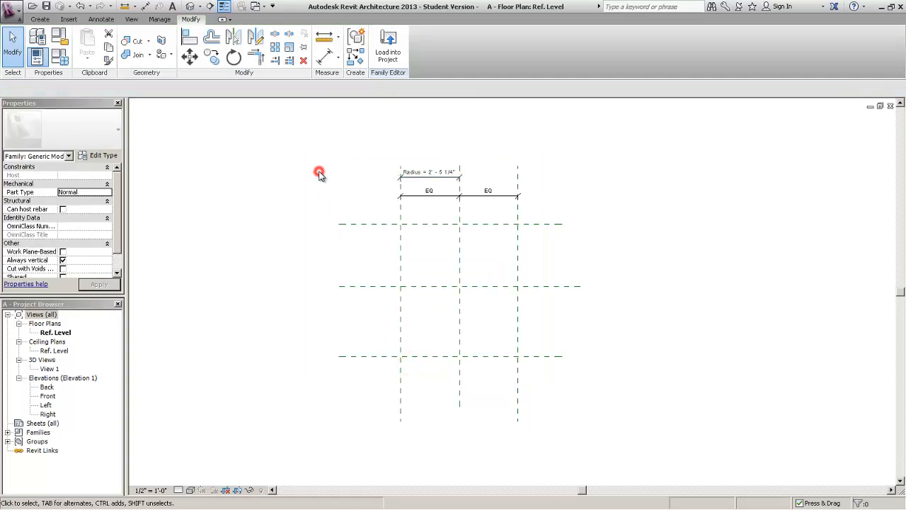
# Place one aligned dimension string across the Front, Center (Front/Back) and Back reference planes and make its two segments equal.
pyautogui.click(101, 19)
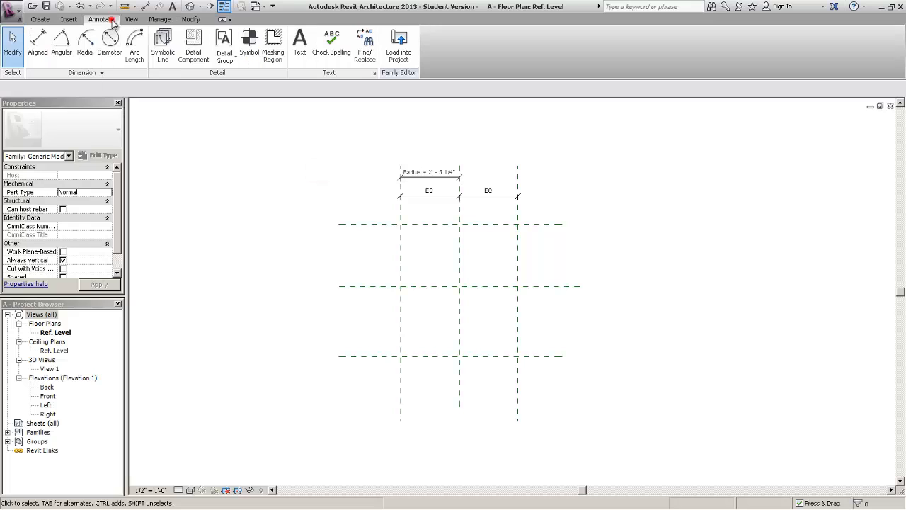
pyautogui.click(41, 50)
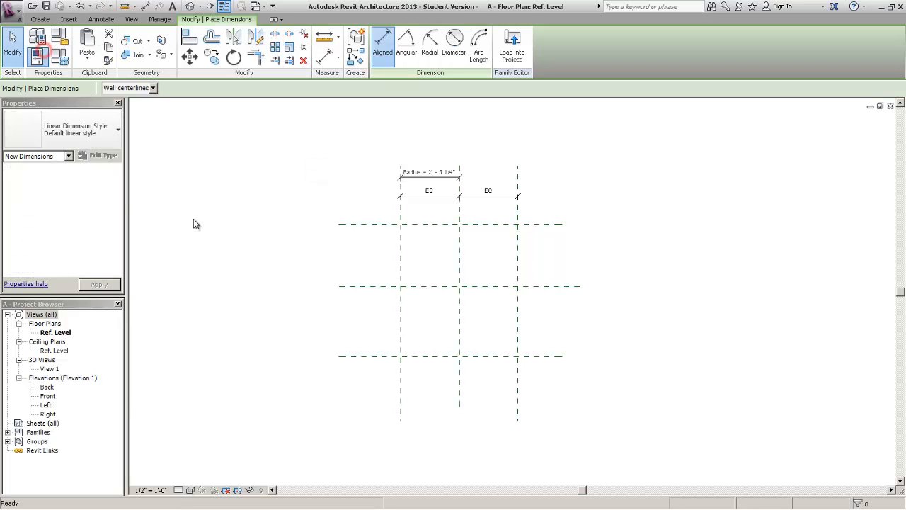
pyautogui.click(363, 357)
pyautogui.click(367, 287)
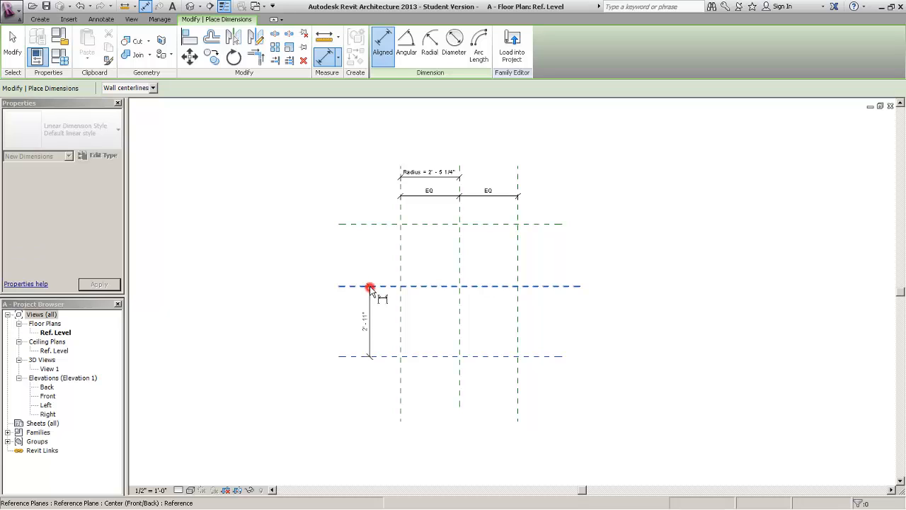
pyautogui.click(378, 223)
pyautogui.click(293, 259)
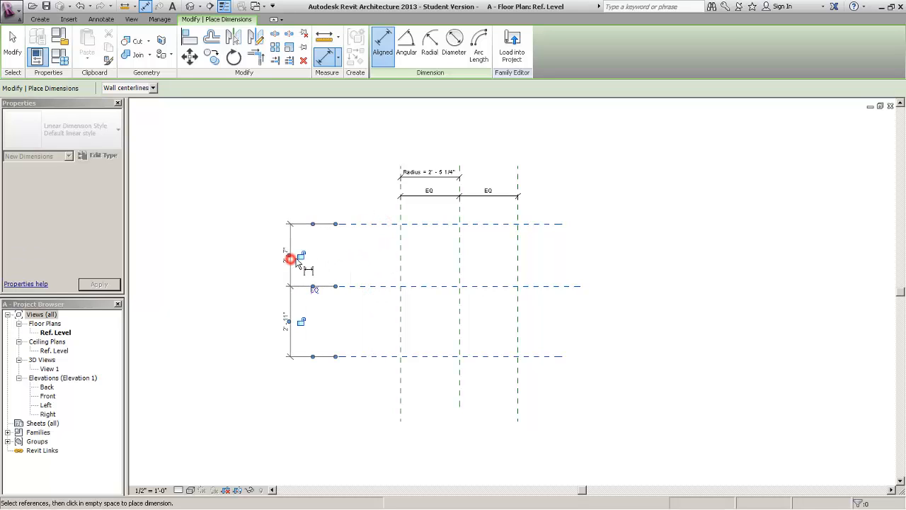
pyautogui.click(313, 287)
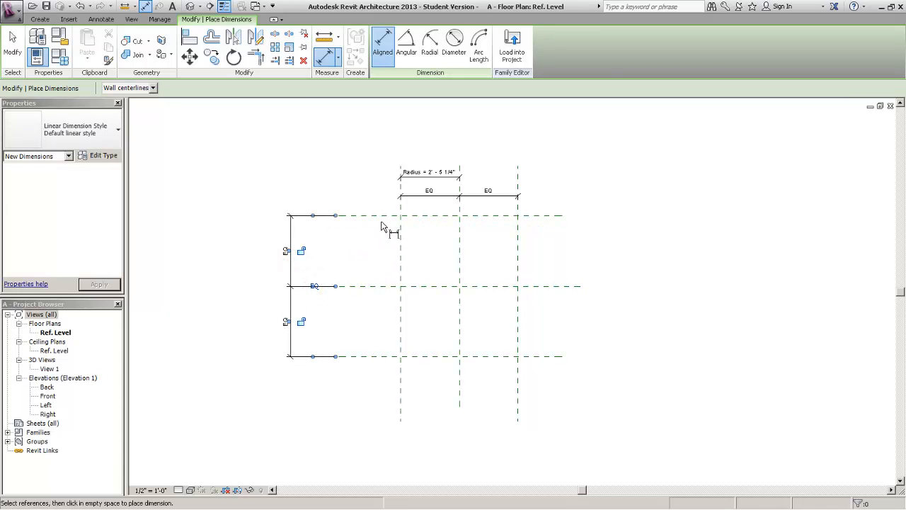
# Add an aligned dimension between the Center (Front/Back) and Back reference planes, outside the equal string.
pyautogui.click(371, 287)
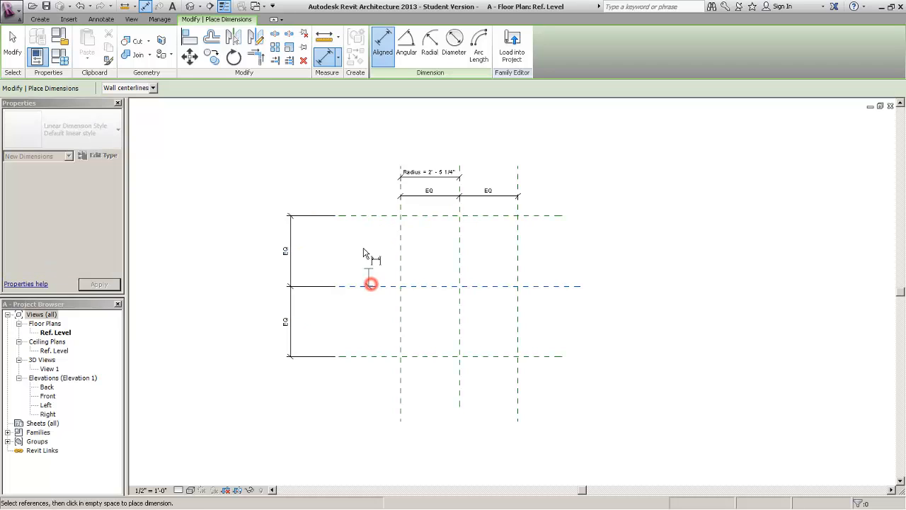
pyautogui.click(360, 215)
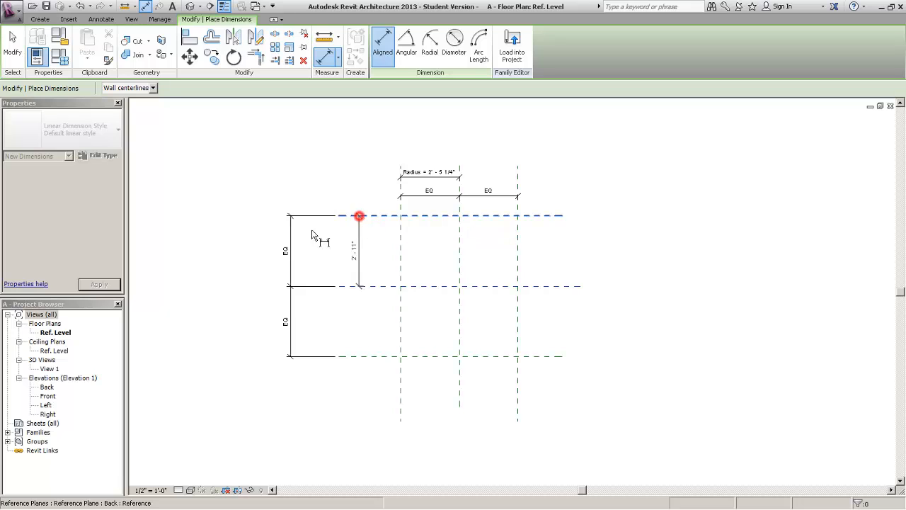
pyautogui.click(263, 261)
pyautogui.press('Escape')
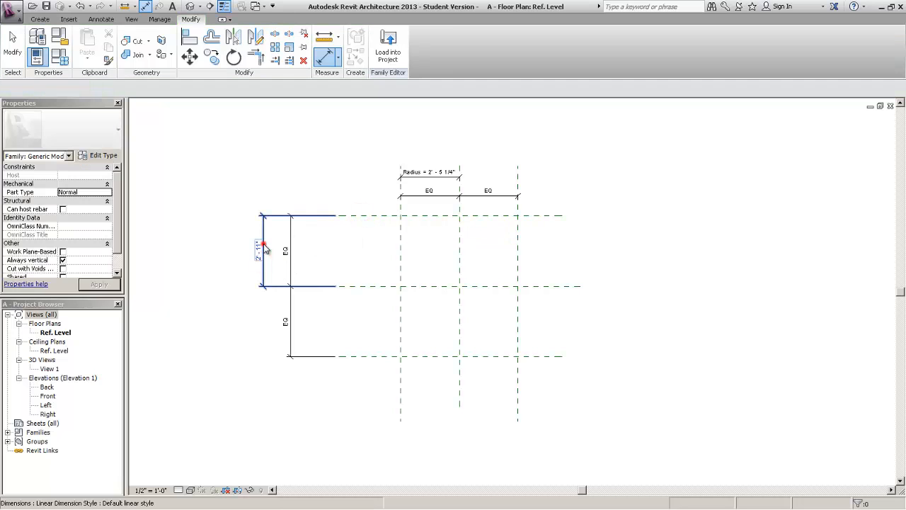
# Label the center-to-Back dimension with the existing Radius parameter and clear the selection.
pyautogui.click(263, 241)
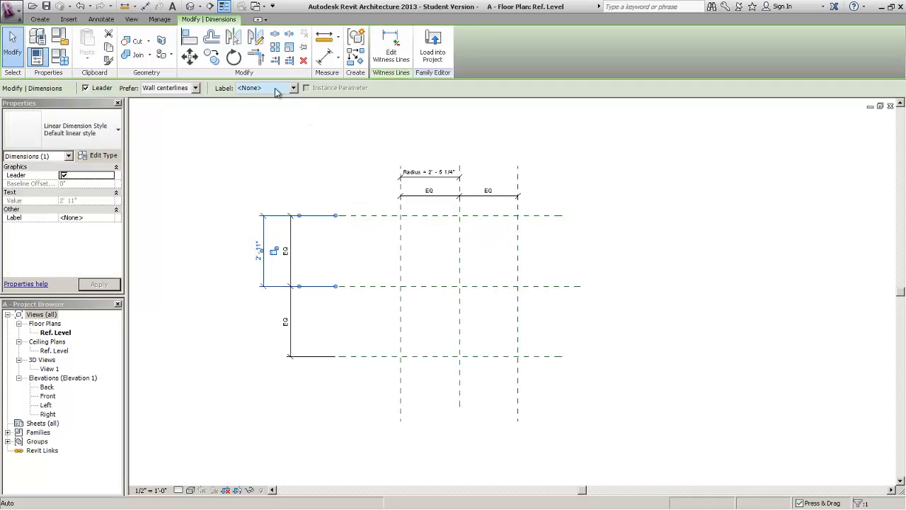
pyautogui.click(274, 90)
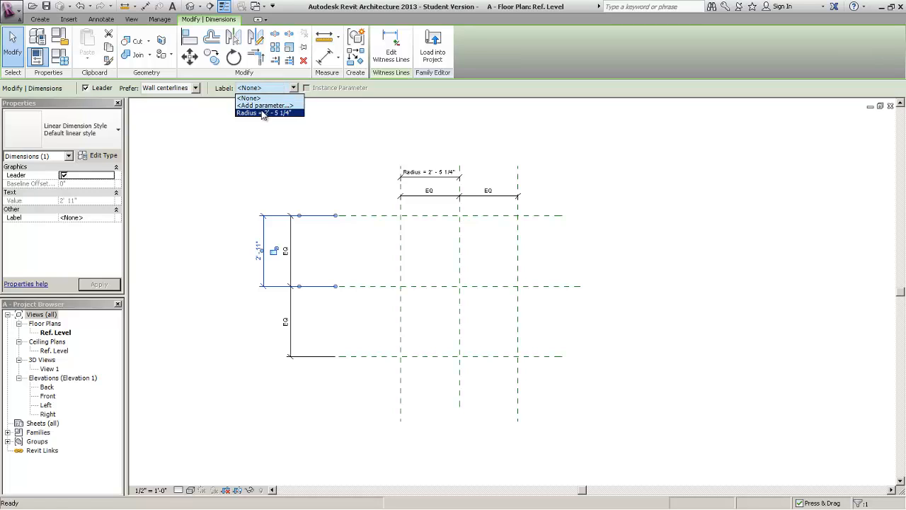
pyautogui.click(262, 113)
pyautogui.click(218, 186)
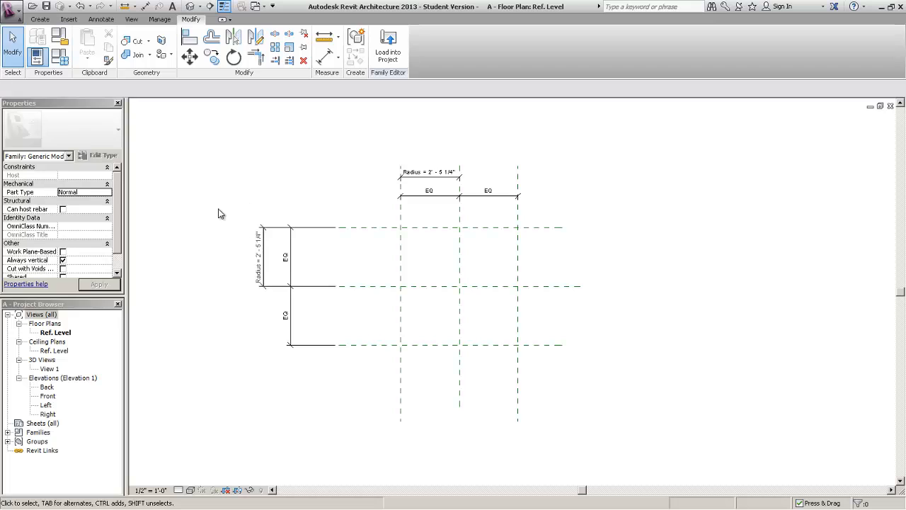
# Move the two vertical dimension strings together closer to the ends of the horizontal reference planes.
pyautogui.moveTo(218, 196); pyautogui.dragTo(391, 414)
pyautogui.moveTo(257, 253); pyautogui.dragTo(322, 259)
pyautogui.click(332, 198)
pyautogui.moveTo(450, 227); pyautogui.dragTo(617, 237, button='middle')
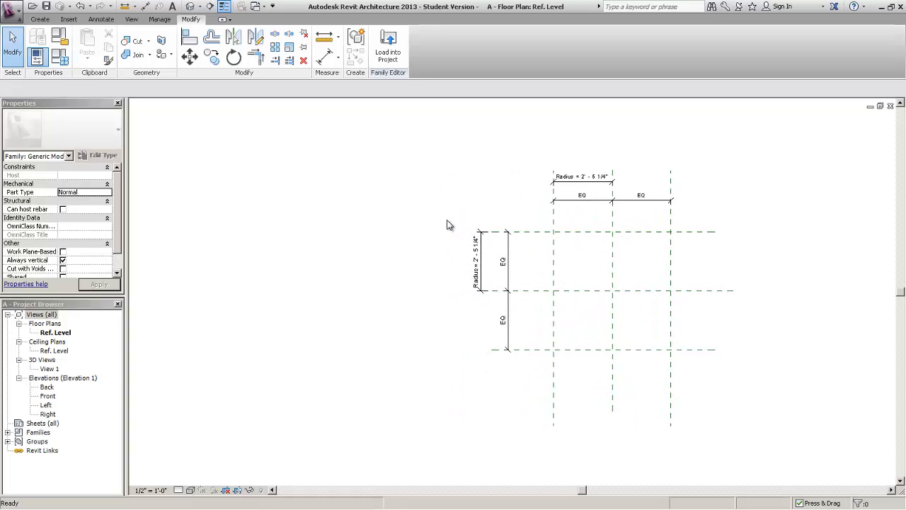
# Flex the family by setting the Radius parameter to 8' in Family Types, with the Value column widened.
pyautogui.press('f')
pyautogui.press('t')
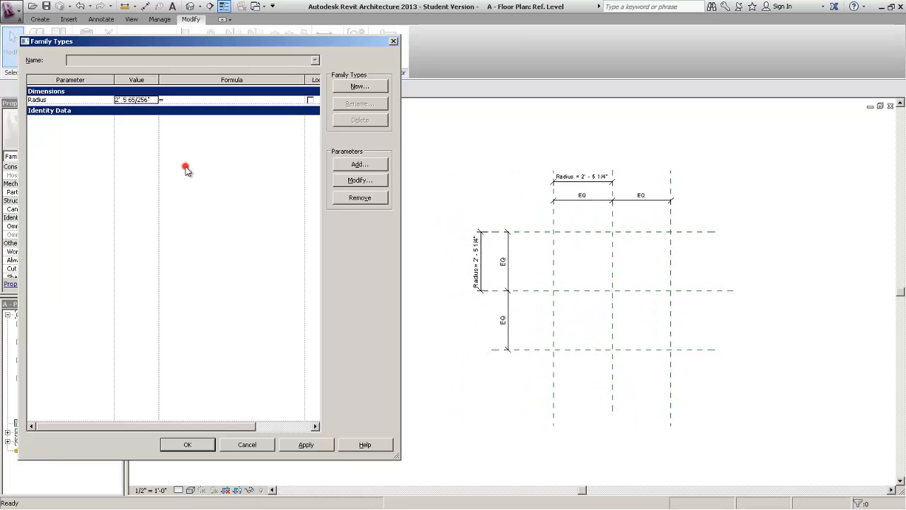
pyautogui.click(163, 79)
pyautogui.moveTo(159, 79); pyautogui.dragTo(192, 79)
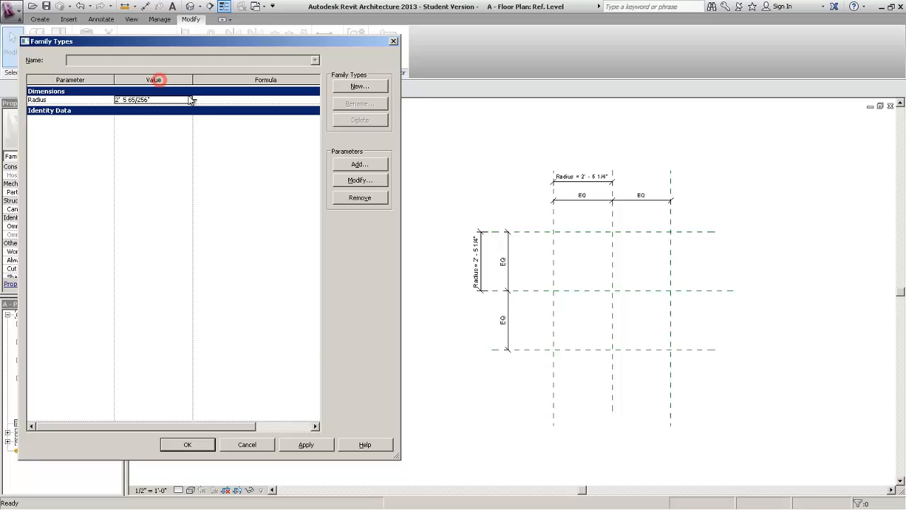
pyautogui.click(165, 100)
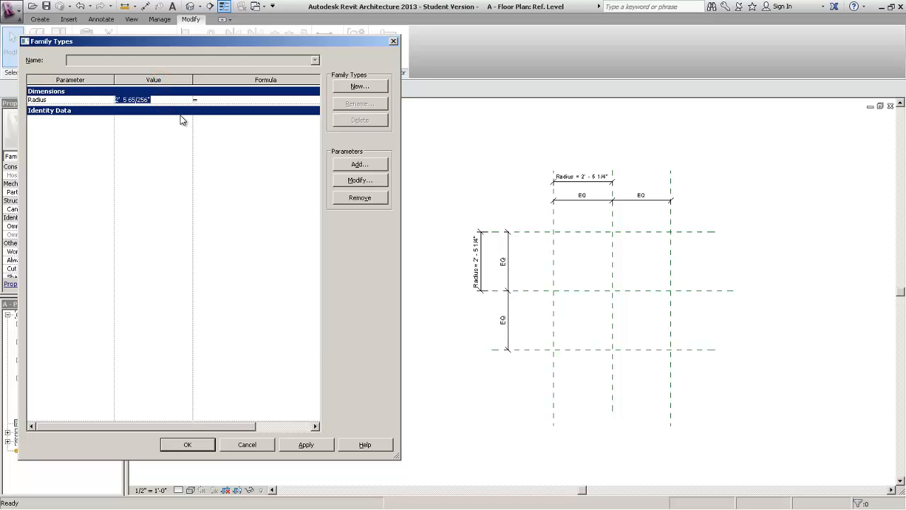
pyautogui.write('8')
pyautogui.click(201, 449)
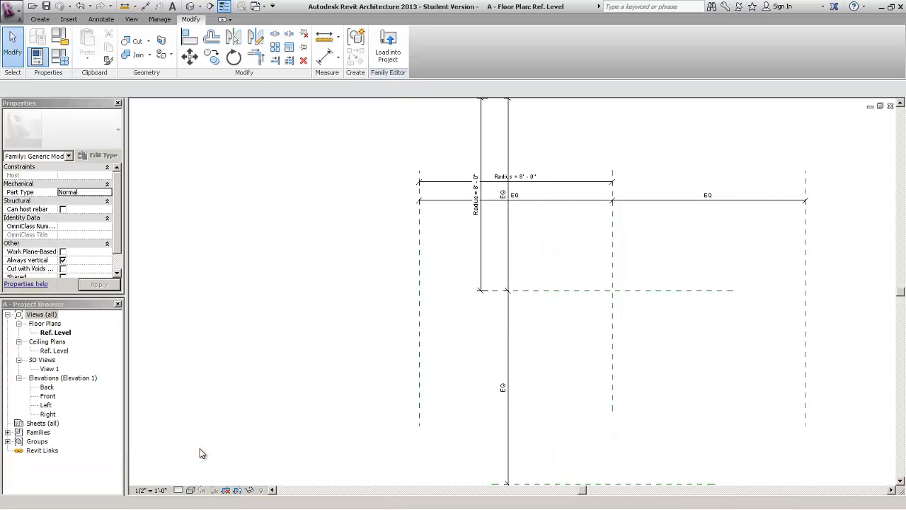
pyautogui.scroll(-2, 308, 347)
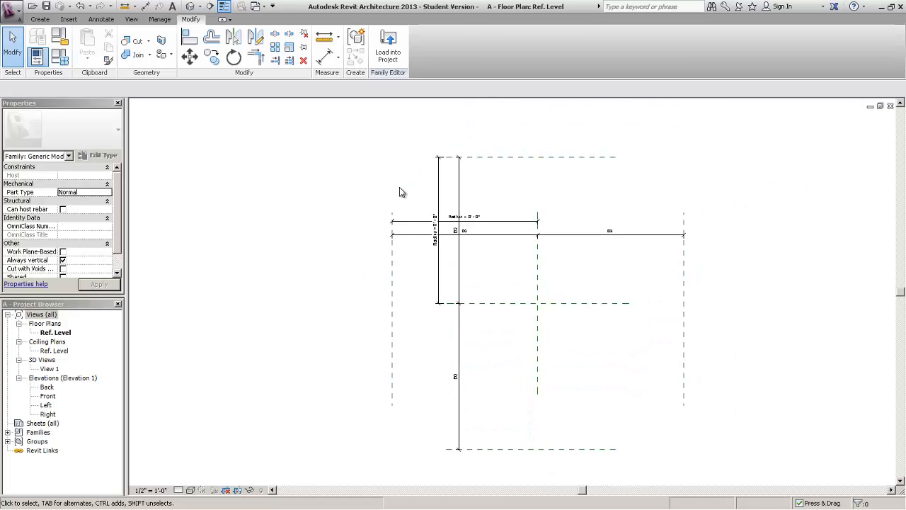
pyautogui.scroll(1, 396, 221)
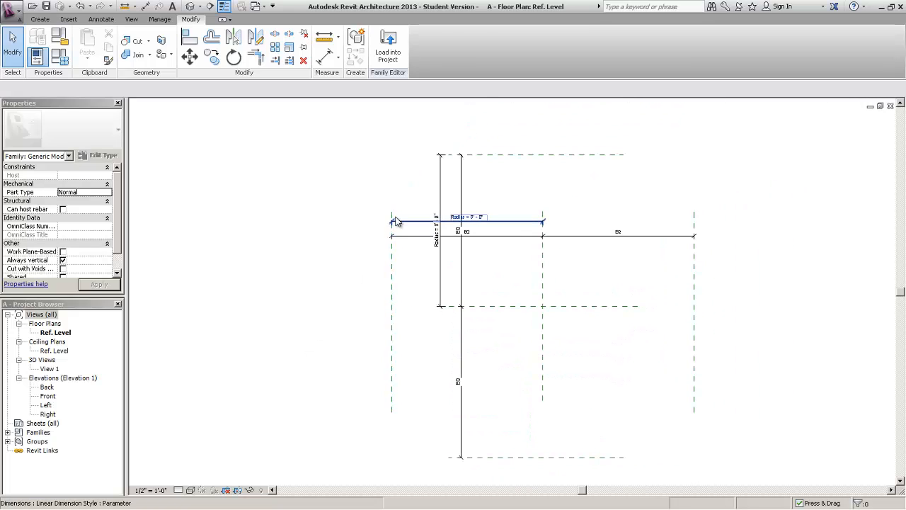
# Set the Radius parameter to 1' in Family Types and apply it to the reference planes.
pyautogui.click(56, 64)
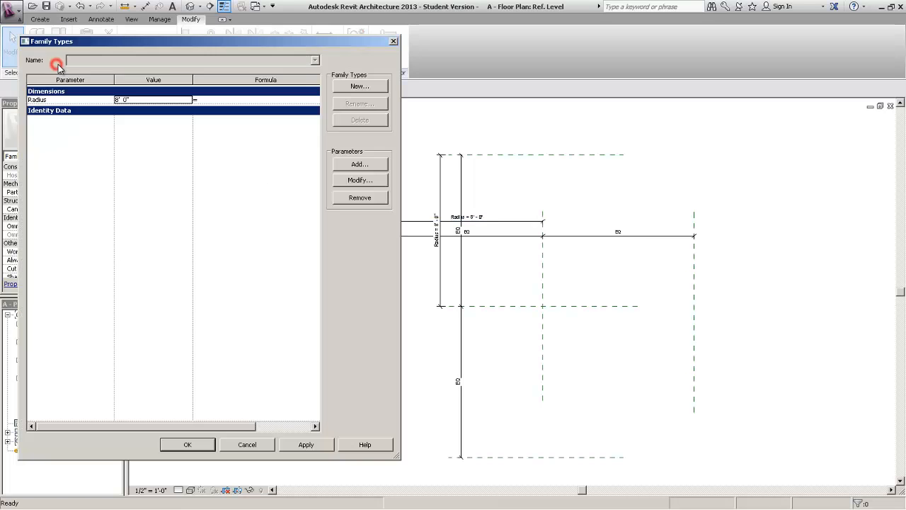
pyautogui.click(150, 100)
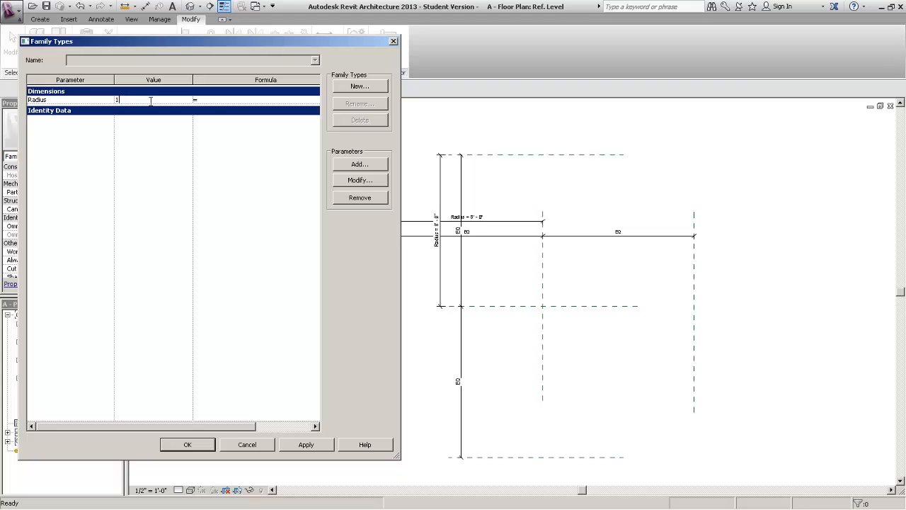
pyautogui.click(156, 206)
pyautogui.click(186, 444)
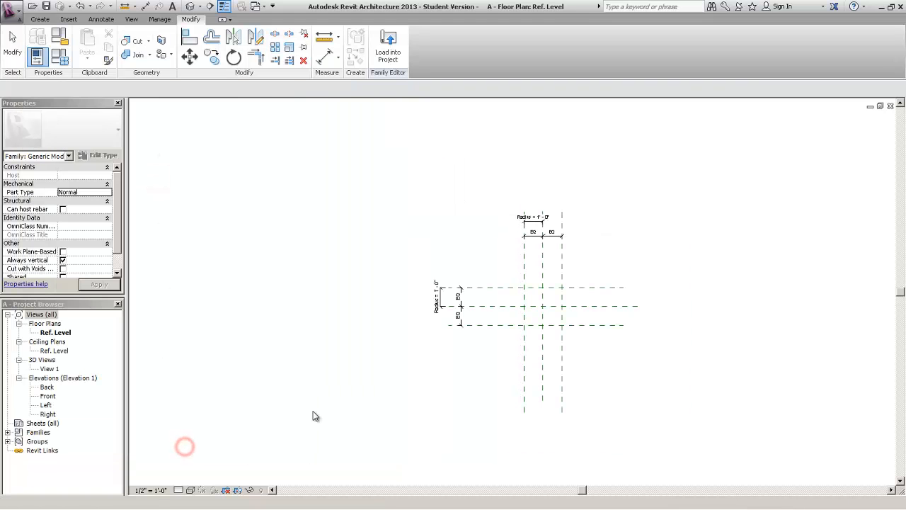
# Shift the vertical Radius and equality dimensions inward, nearer the crossing of the reference planes, and deselect them.
pyautogui.scroll(2, 545, 308)
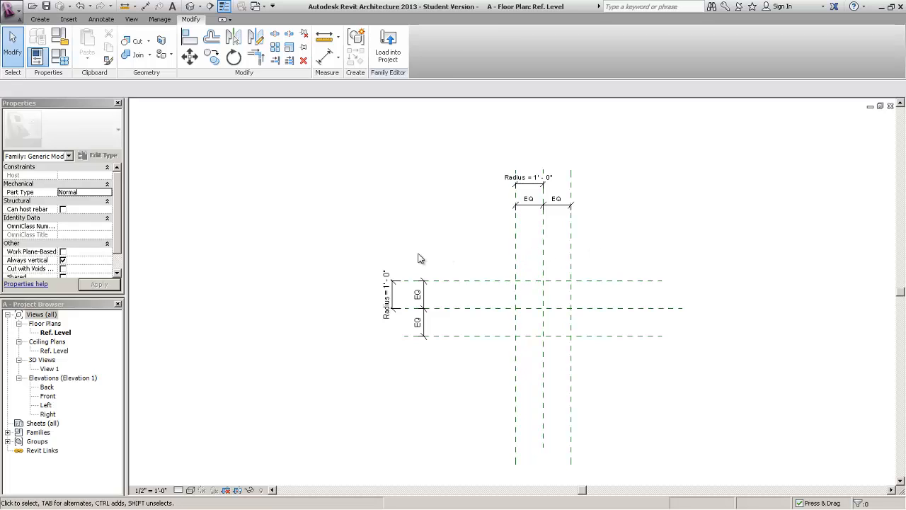
pyautogui.moveTo(339, 235); pyautogui.dragTo(440, 374)
pyautogui.moveTo(423, 321)
pyautogui.mouseDown()
pyautogui.moveTo(485, 323)
pyautogui.moveTo(478, 322)
pyautogui.mouseUp()
pyautogui.click(468, 237)
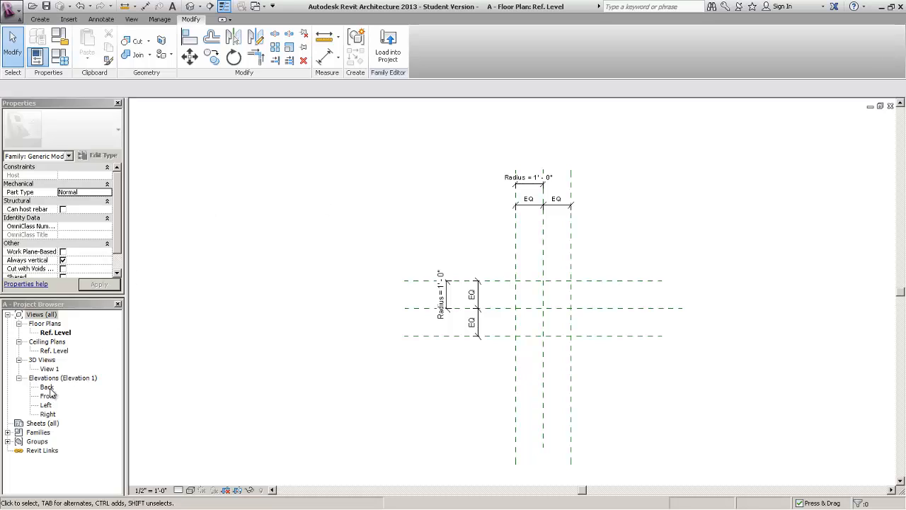
# Open the Front elevation view.
pyautogui.click(49, 396)
pyautogui.rightClick(48, 396)
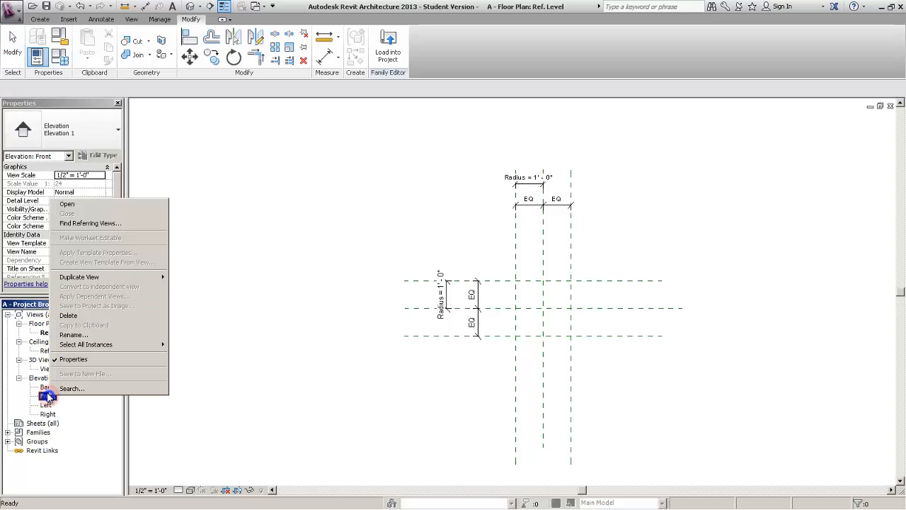
pyautogui.click(115, 206)
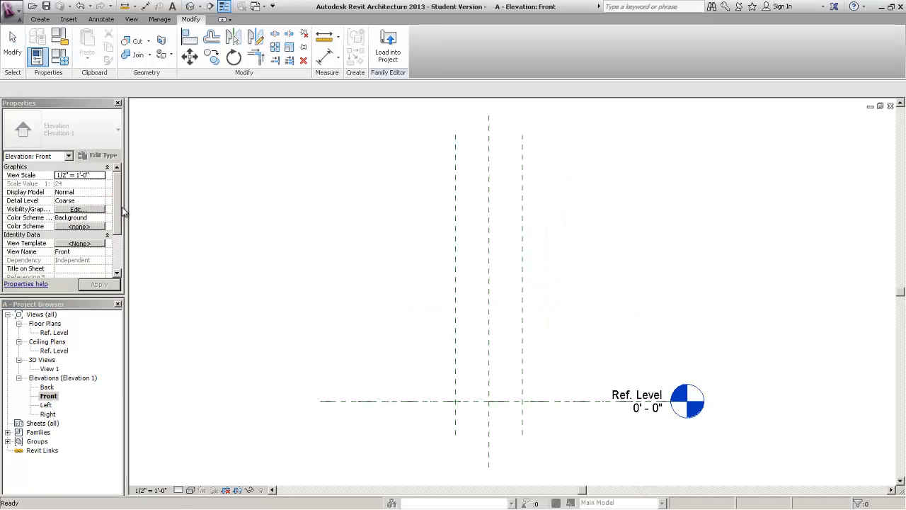
pyautogui.click(717, 322)
# Move the Ref. Level line sideways so that it starts at the far end of the horizontal reference plane beneath it.
pyautogui.click(358, 403)
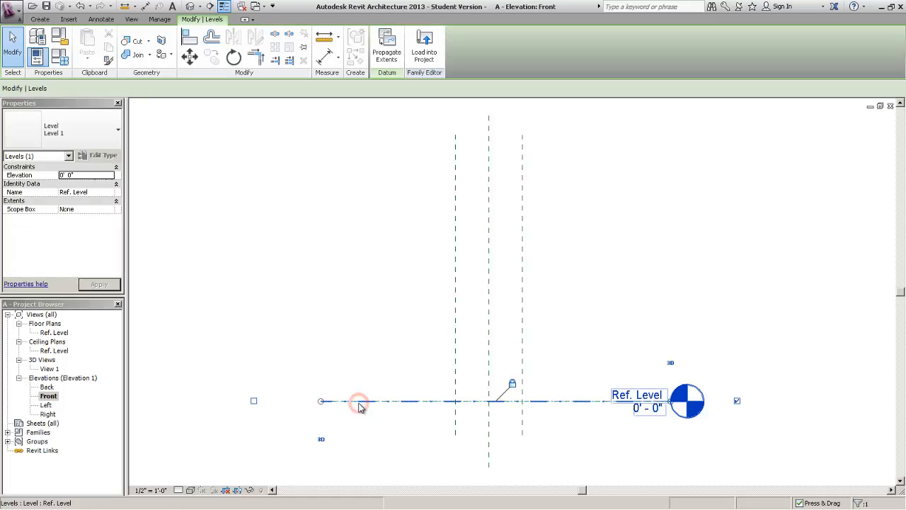
pyautogui.moveTo(608, 305); pyautogui.dragTo(541, 303, button='middle')
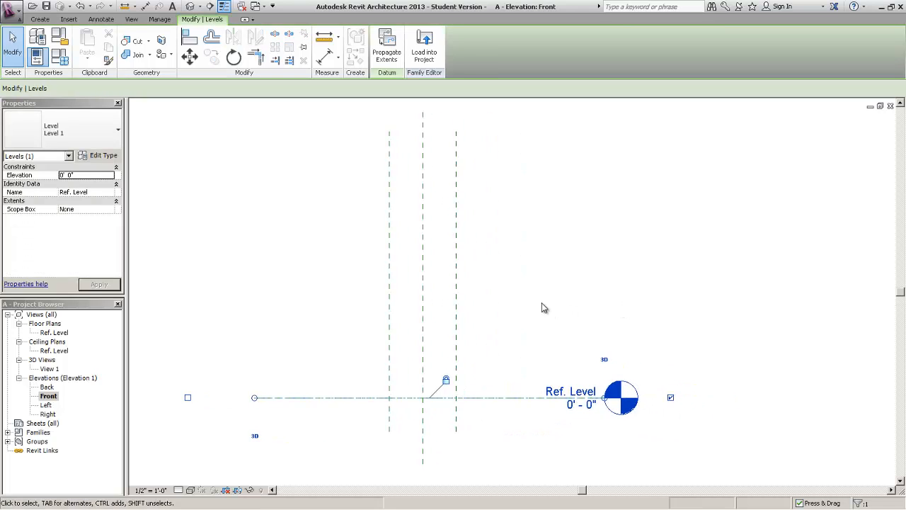
pyautogui.scroll(-1, 541, 302)
pyautogui.press('m')
pyautogui.press('v')
pyautogui.click(289, 389)
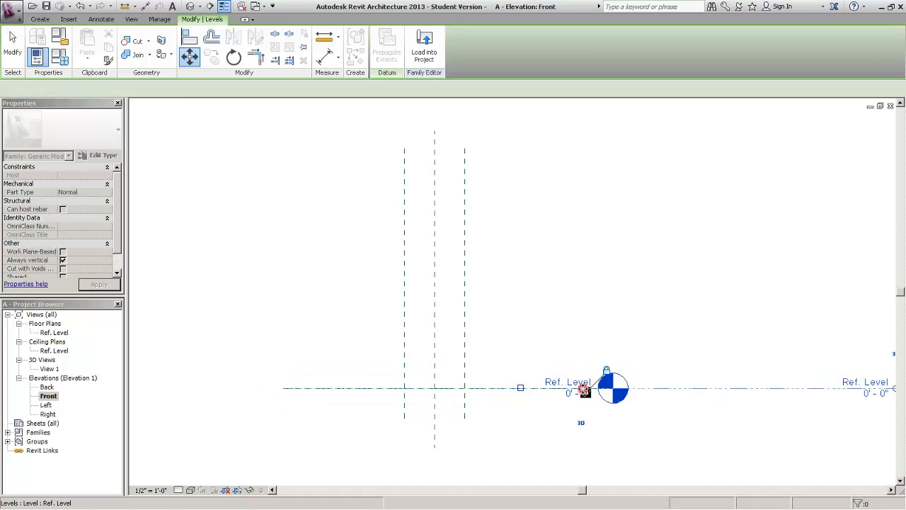
pyautogui.click(586, 389)
pyautogui.click(563, 306)
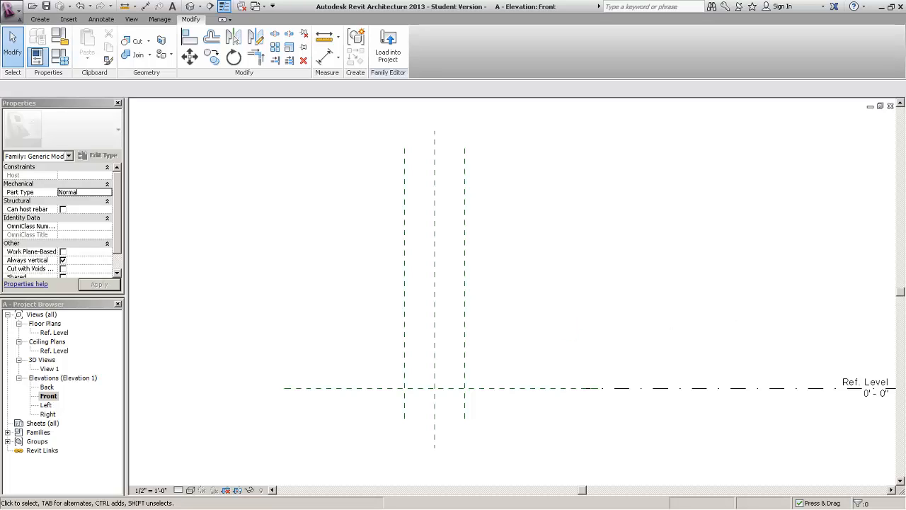
pyautogui.click(310, 293)
# Draw a horizontal reference plane about 5'-10" above the Ref. Level plane, with its ends aligned to that plane.
pyautogui.click(40, 19)
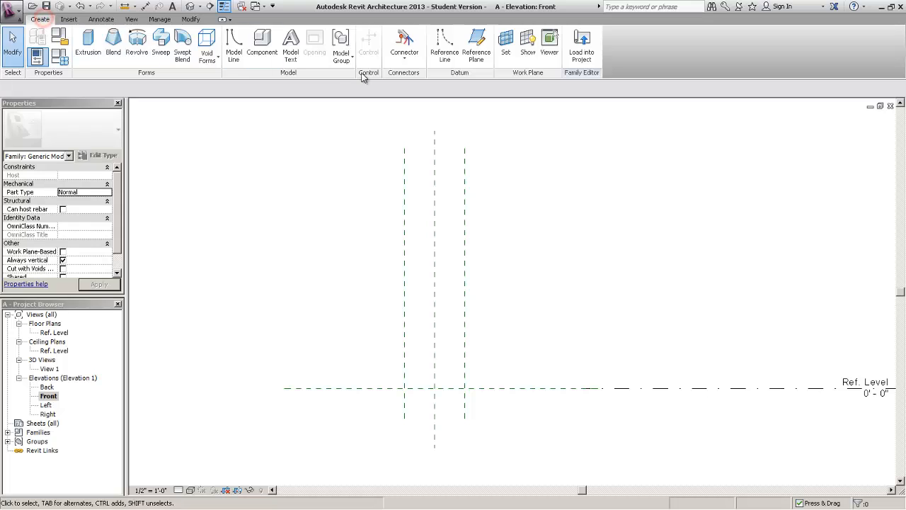
pyautogui.click(477, 44)
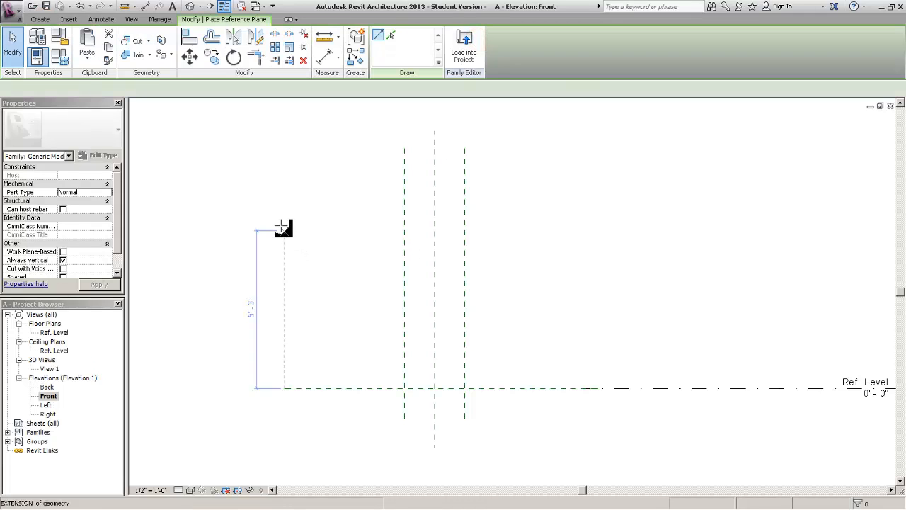
pyautogui.click(283, 212)
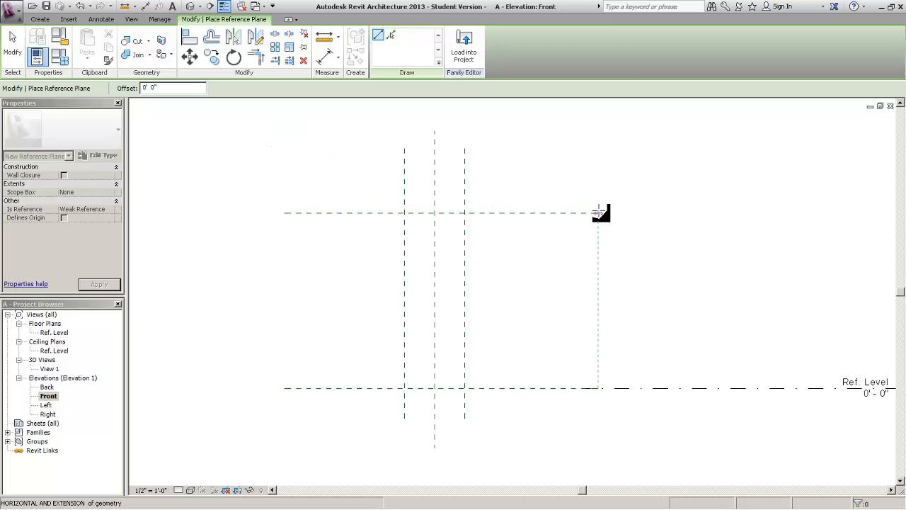
pyautogui.click(599, 212)
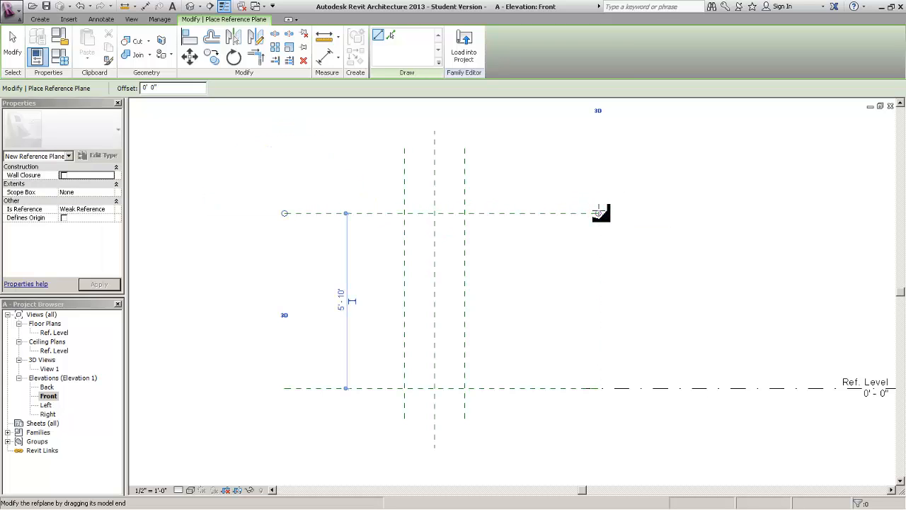
pyautogui.press('Escape')
pyautogui.press('Escape')
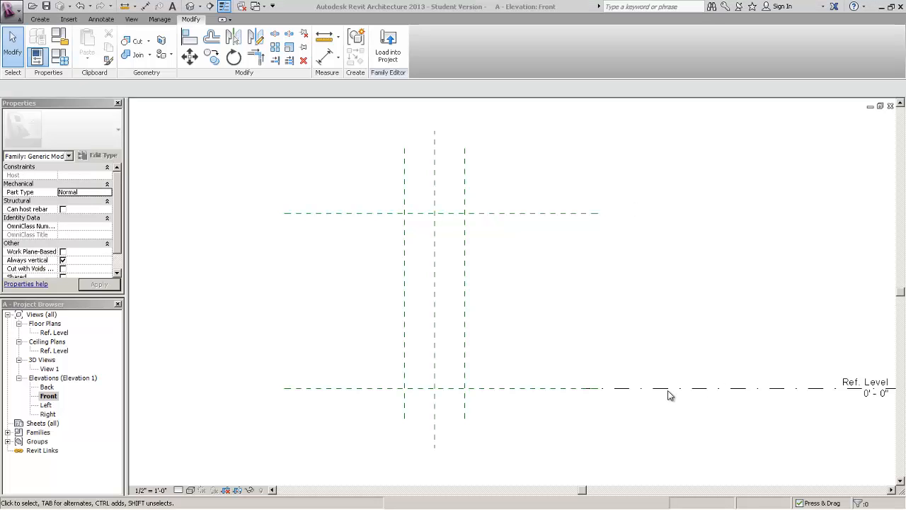
# Pin the lower horizontal reference plane at the Ref. Level in place.
pyautogui.click(314, 348)
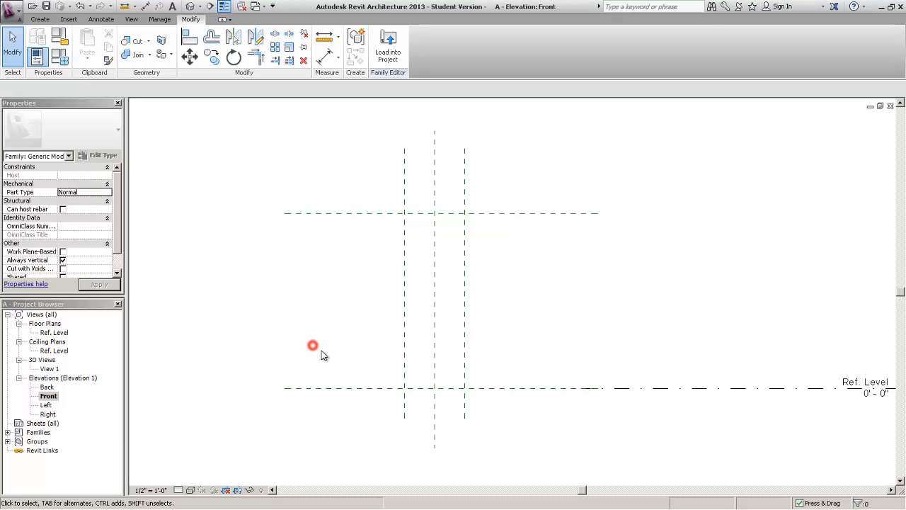
pyautogui.click(330, 389)
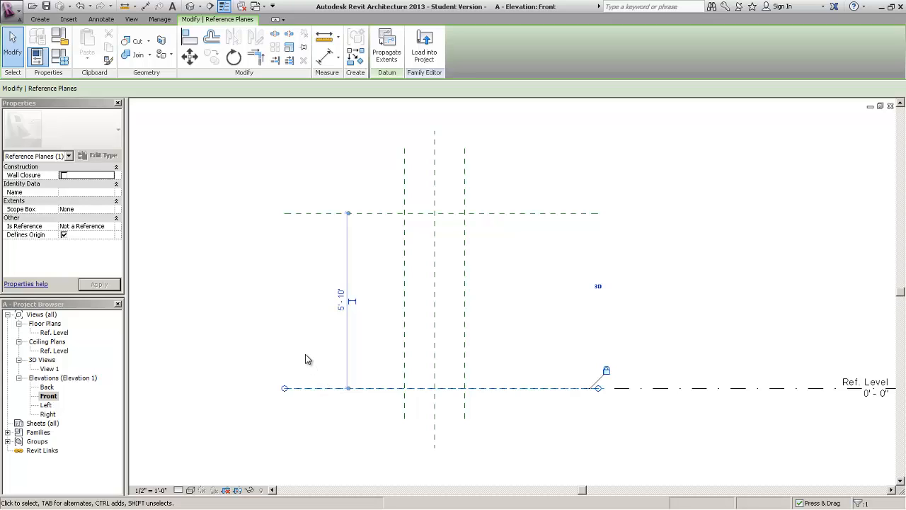
pyautogui.click(304, 48)
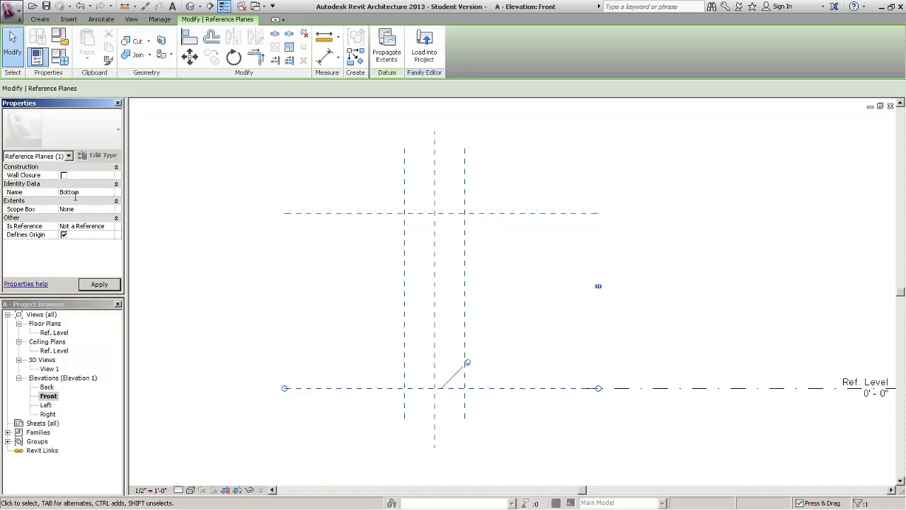
# Name the lower horizontal reference plane Bottom and set its Is Reference property to Bottom.
pyautogui.click(107, 226)
pyautogui.click(109, 226)
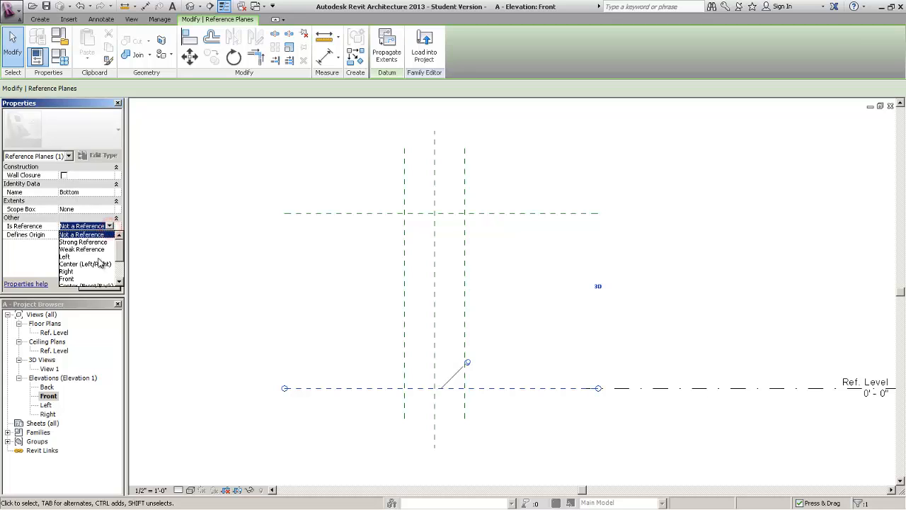
pyautogui.click(119, 260)
pyautogui.click(84, 263)
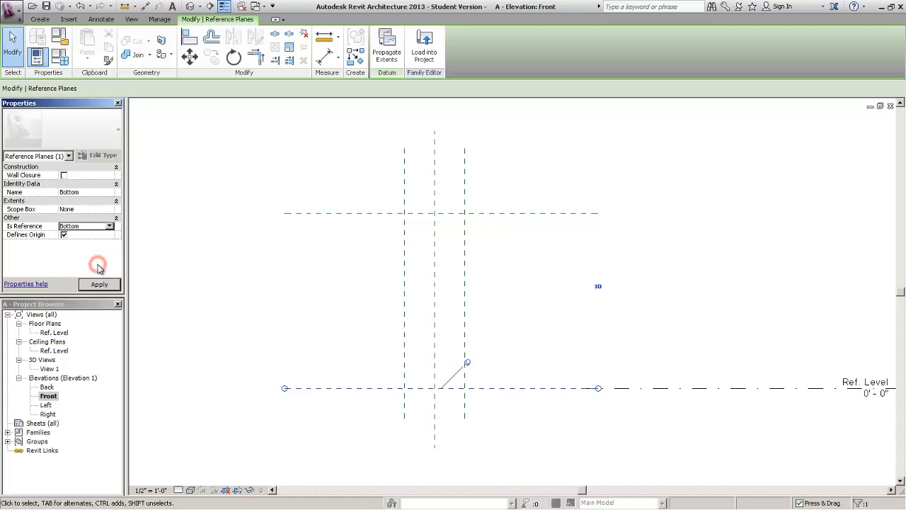
# Name the upper horizontal reference plane Top and set its Is Reference property to Top.
pyautogui.click(304, 214)
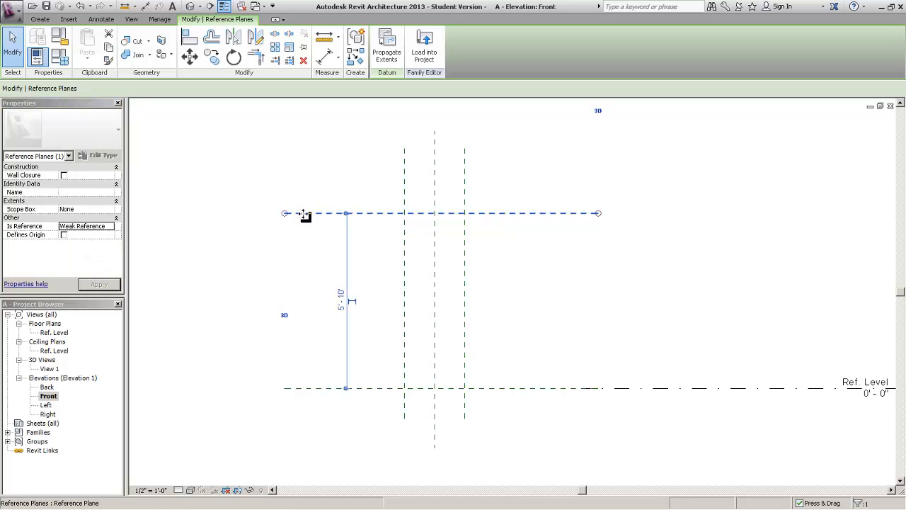
pyautogui.click(95, 190)
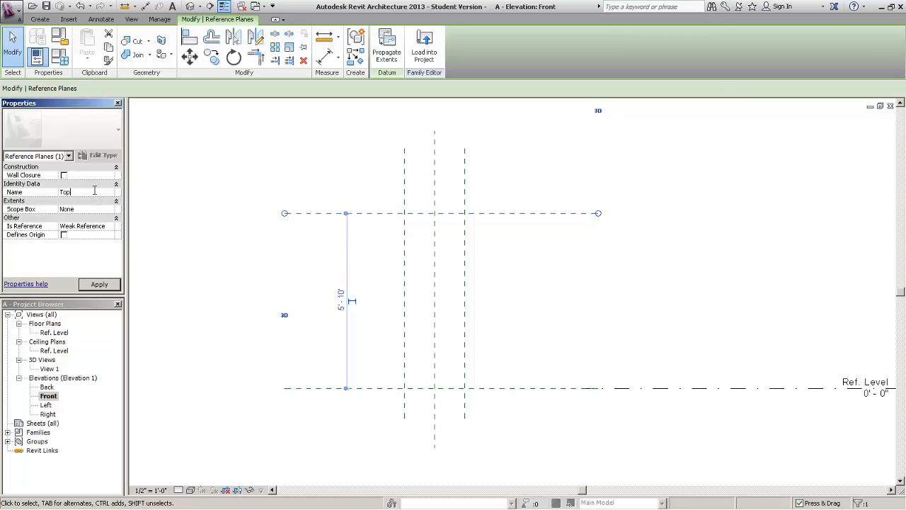
pyautogui.click(106, 226)
pyautogui.click(109, 226)
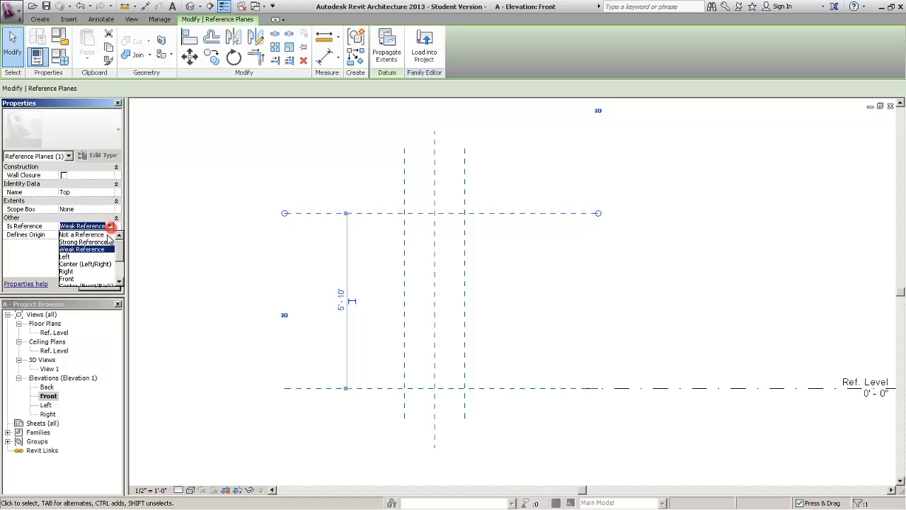
pyautogui.moveTo(119, 249); pyautogui.dragTo(123, 275)
pyautogui.click(67, 278)
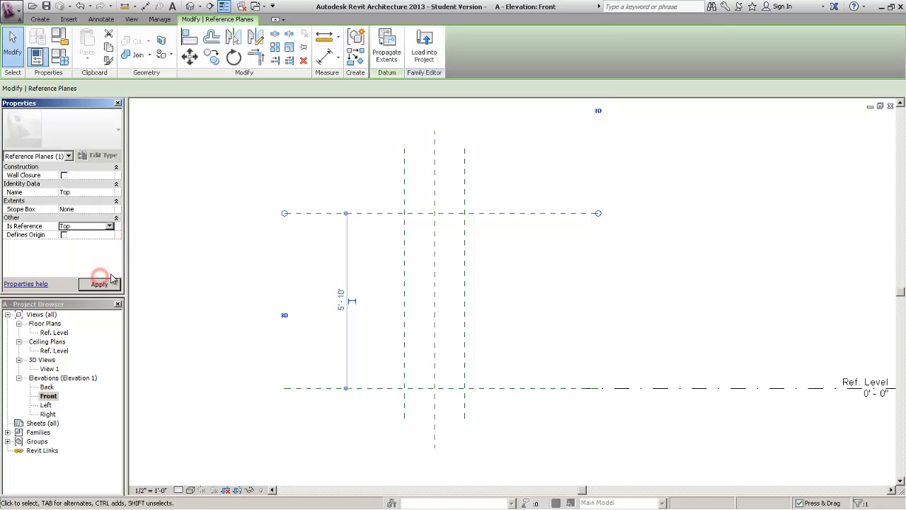
pyautogui.click(265, 231)
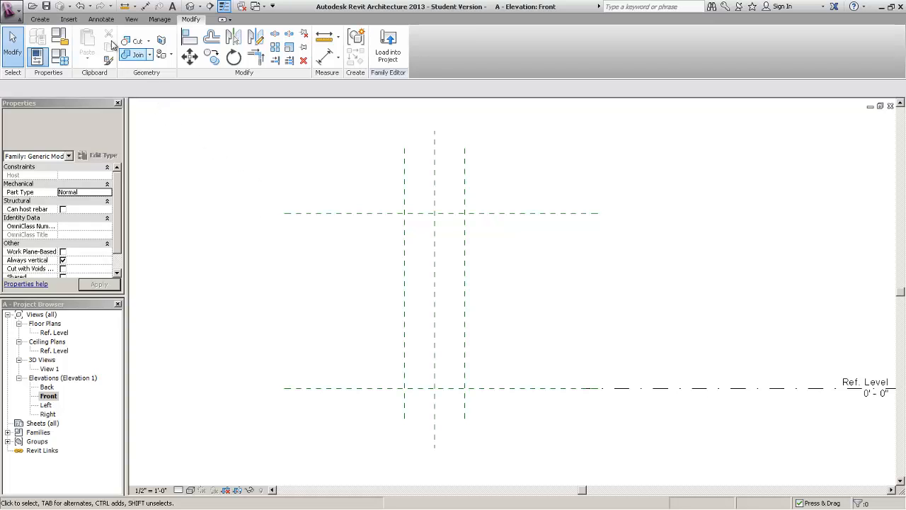
# Add an aligned dimension between the Bottom and Top reference planes, outside the vertical planes.
pyautogui.click(100, 19)
pyautogui.click(44, 44)
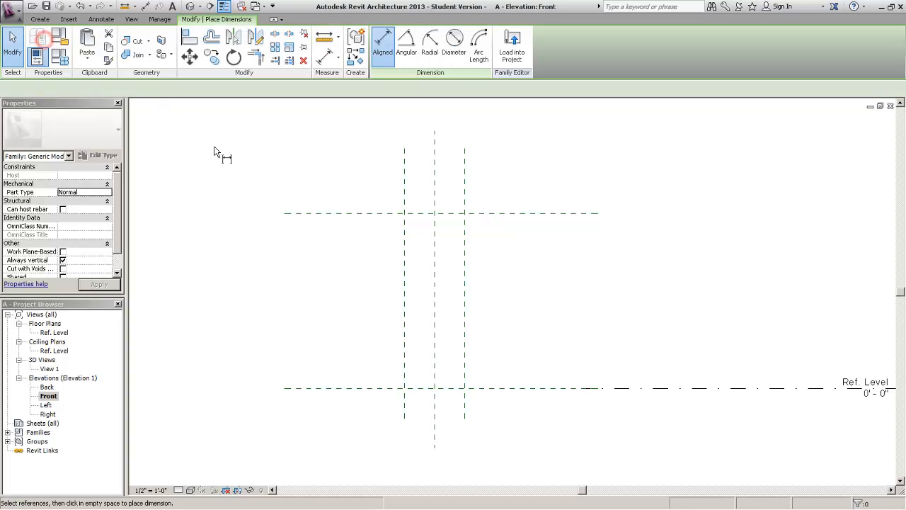
pyautogui.click(316, 388)
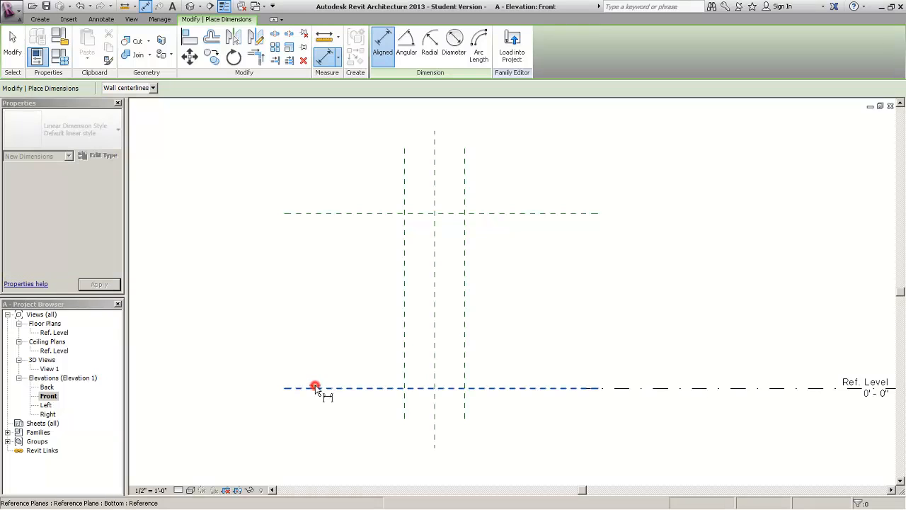
pyautogui.click(345, 213)
pyautogui.click(323, 262)
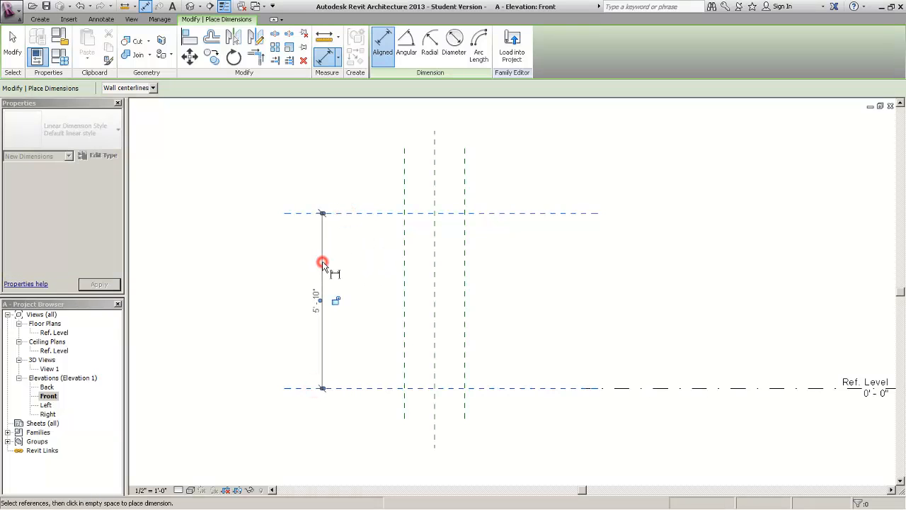
pyautogui.press('Escape')
pyautogui.press('Escape')
# Label the vertical dimension with a new family type parameter named Height, grouped under Dimensions.
pyautogui.moveTo(352, 265); pyautogui.dragTo(267, 309)
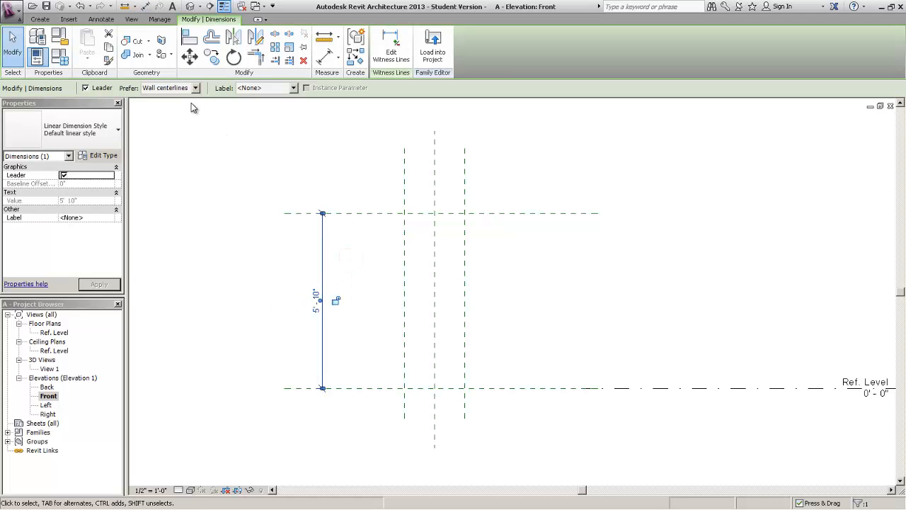
pyautogui.click(262, 90)
pyautogui.click(264, 103)
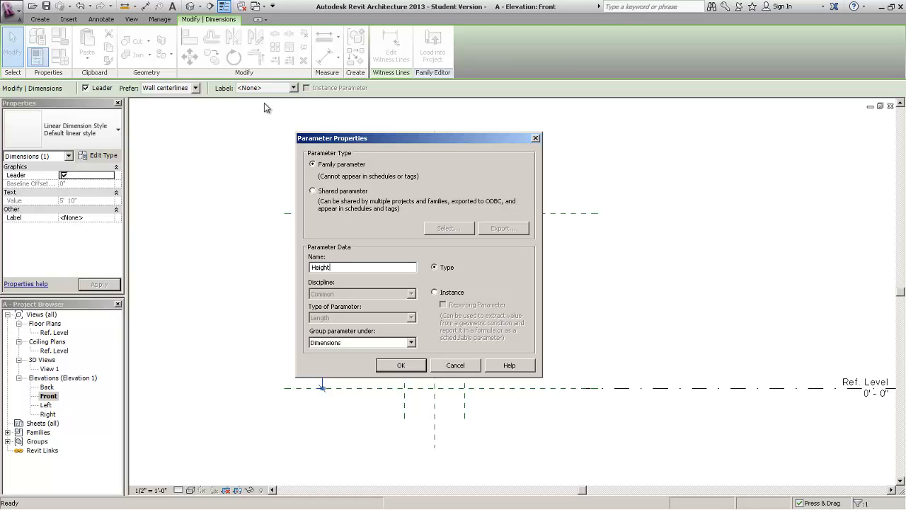
pyautogui.click(400, 366)
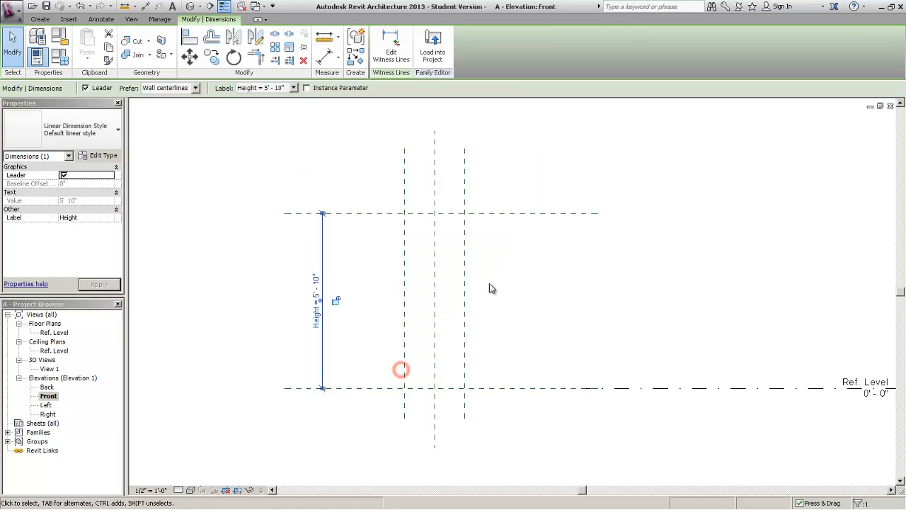
pyautogui.click(578, 253)
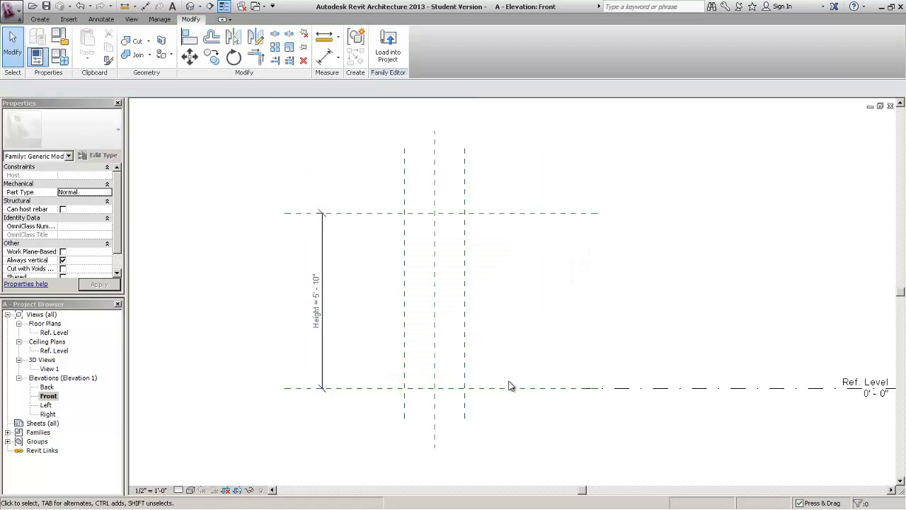
# Flex the family by setting the Height parameter to 10' in Family Types.
pyautogui.moveTo(382, 371)
pyautogui.mouseDown(button='middle')
pyautogui.moveTo(553, 349)
pyautogui.moveTo(652, 408)
pyautogui.moveTo(617, 393)
pyautogui.mouseUp(button='middle')
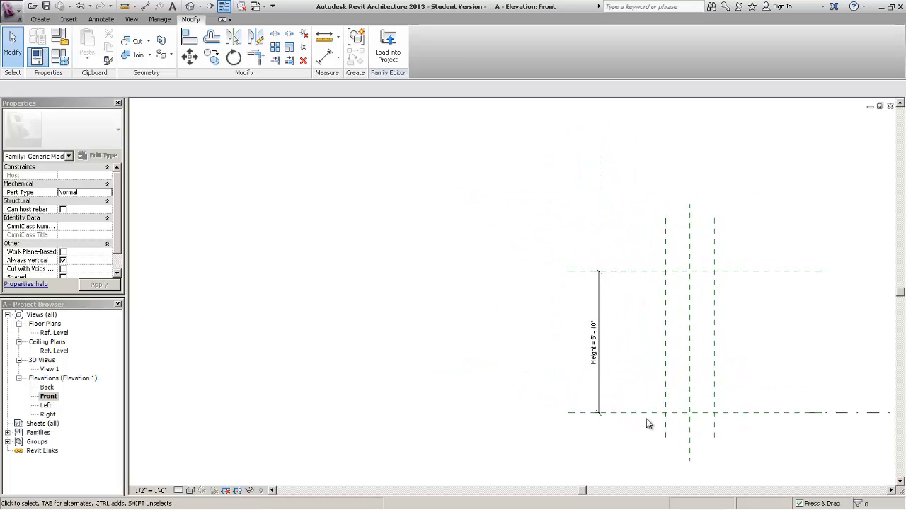
pyautogui.click(632, 412)
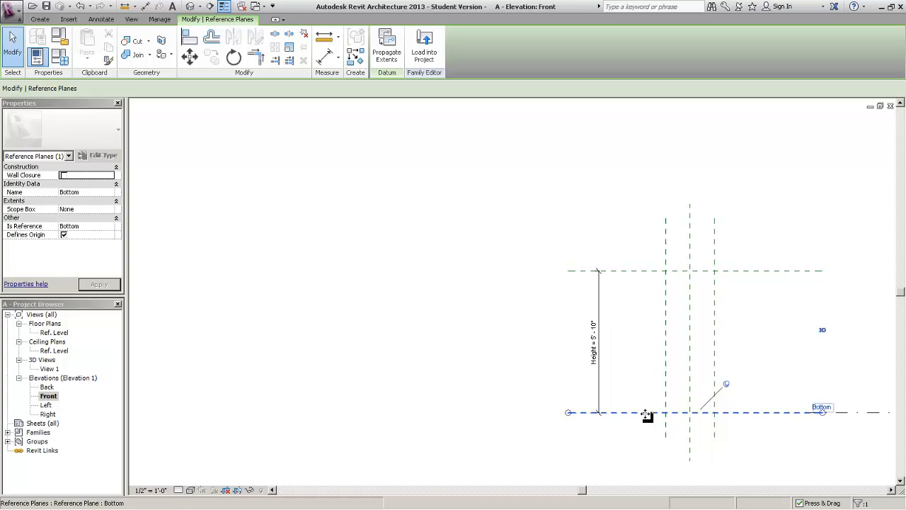
pyautogui.click(458, 334)
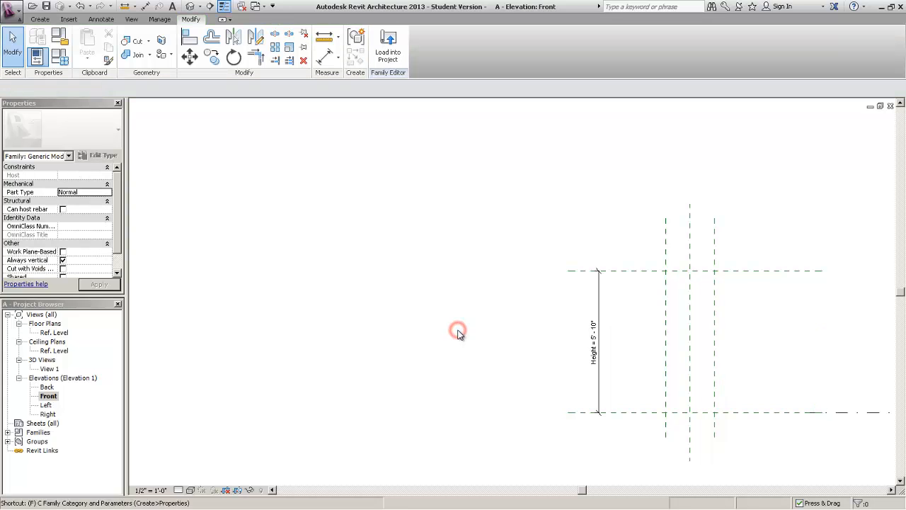
pyautogui.press('f')
pyautogui.press('t')
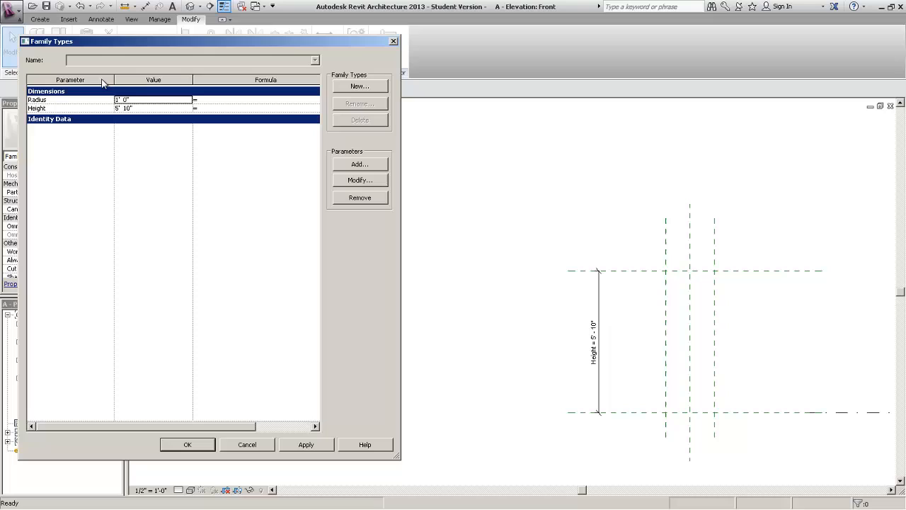
pyautogui.click(156, 110)
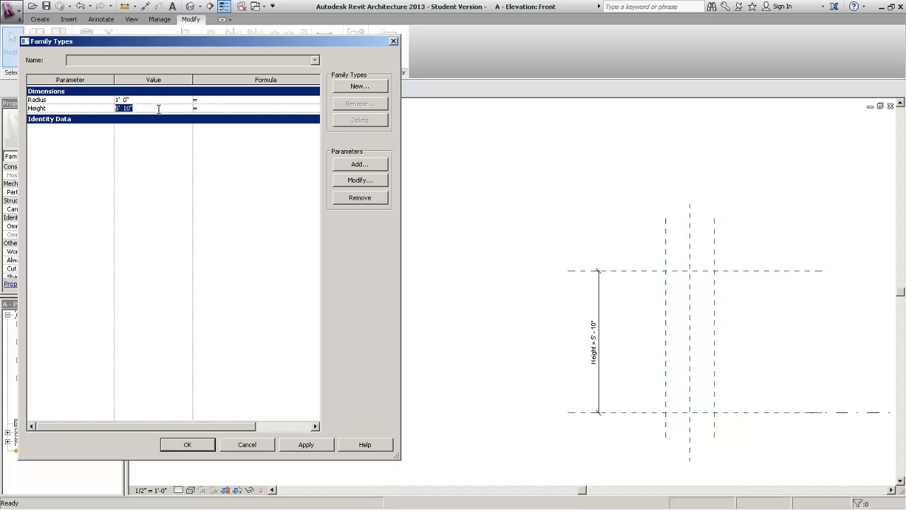
pyautogui.write('10')
pyautogui.press('Tab')
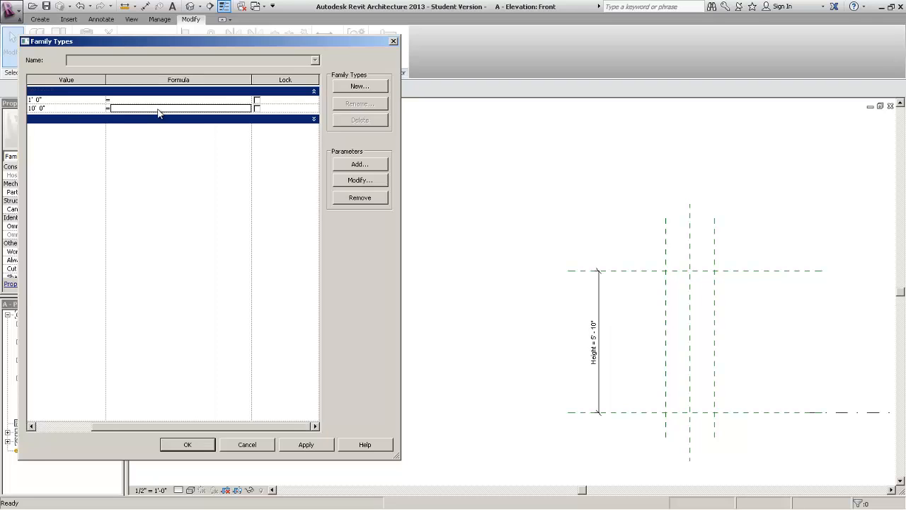
pyautogui.press('Return')
# Flex the family in Family Types by applying a Height of 1' and then 7'.
pyautogui.press('f')
pyautogui.press('t')
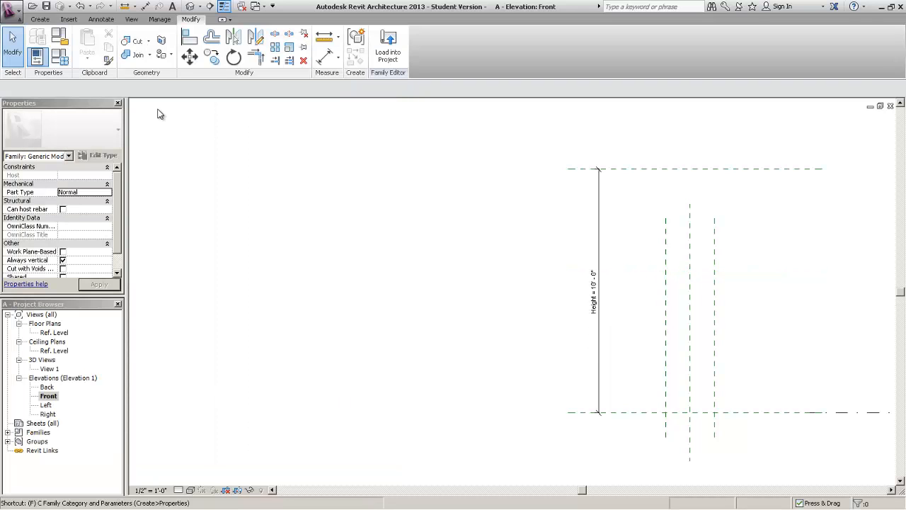
pyautogui.click(158, 109)
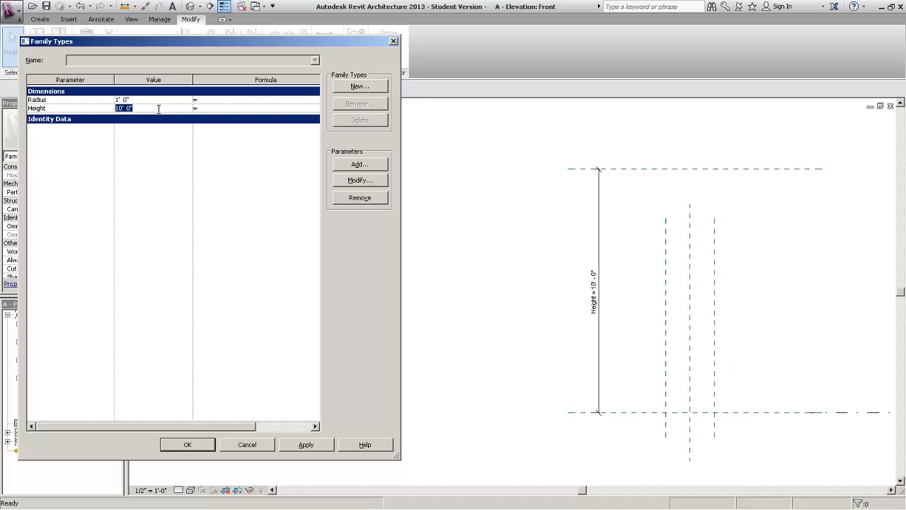
pyautogui.write('1')
pyautogui.click(312, 445)
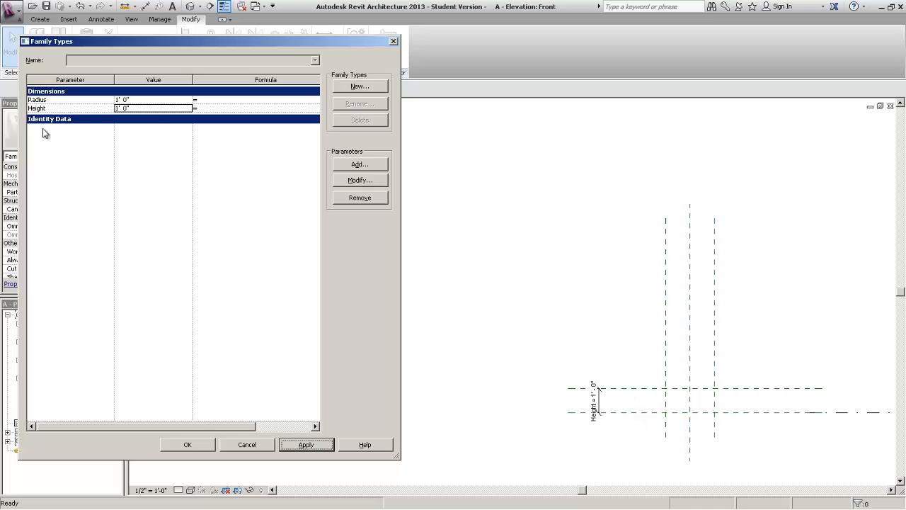
pyautogui.click(154, 107)
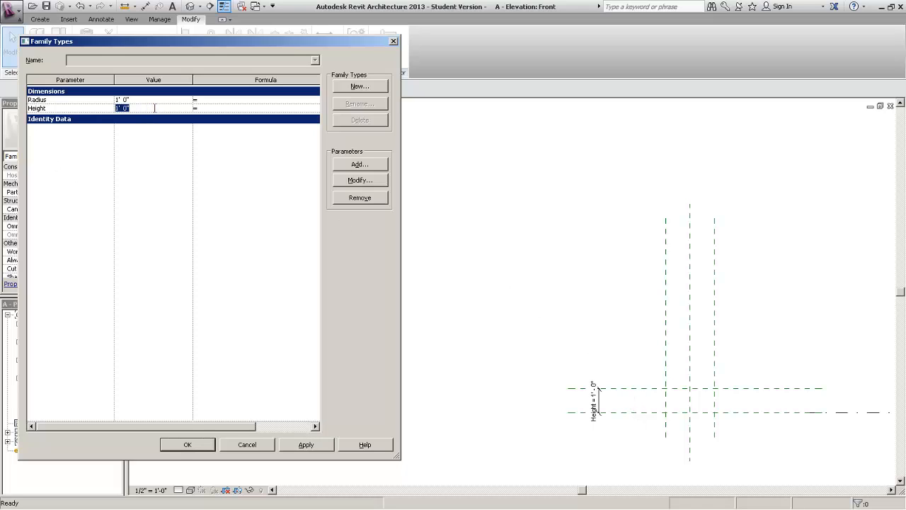
pyautogui.write('7')
pyautogui.click(205, 247)
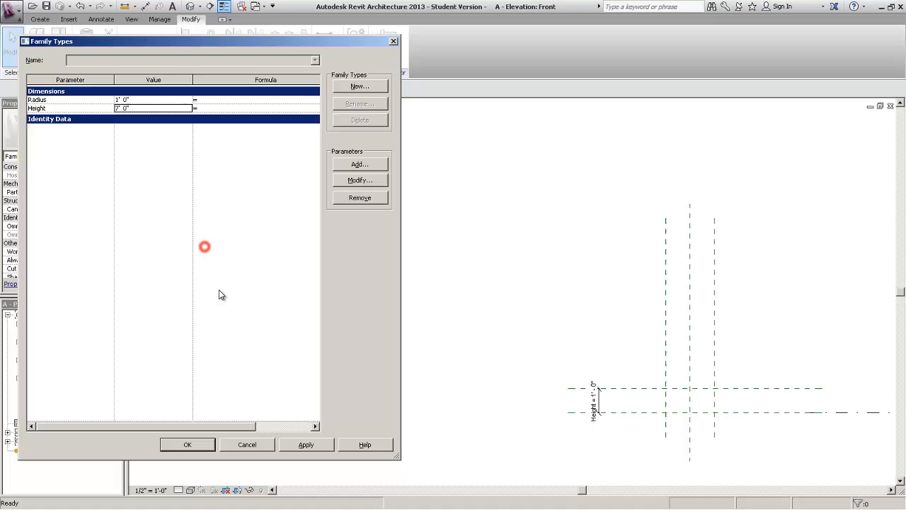
pyautogui.click(312, 446)
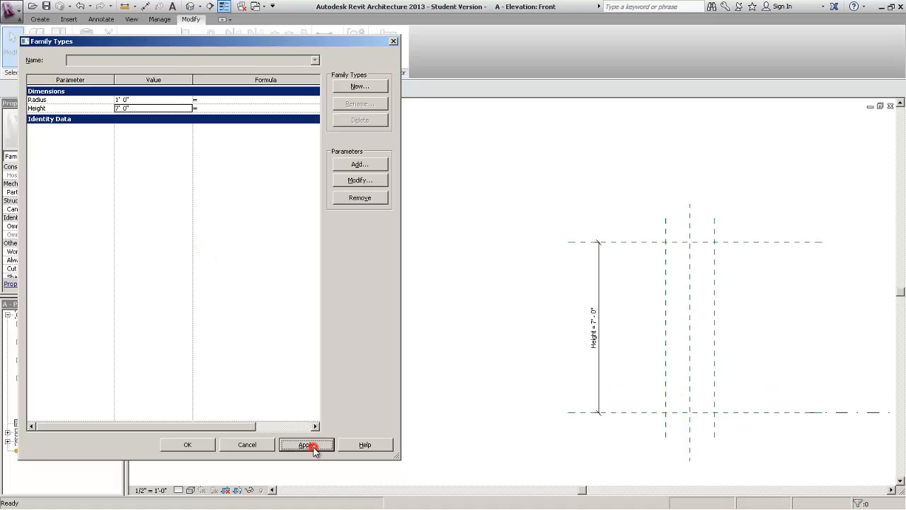
# Set the Height parameter to 6', apply it and close Family Types.
pyautogui.click(151, 109)
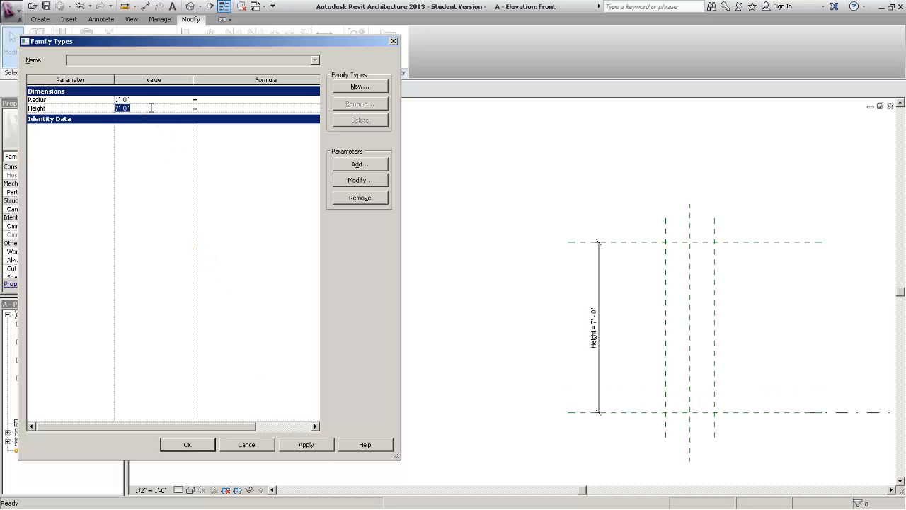
pyautogui.write('6')
pyautogui.click(281, 334)
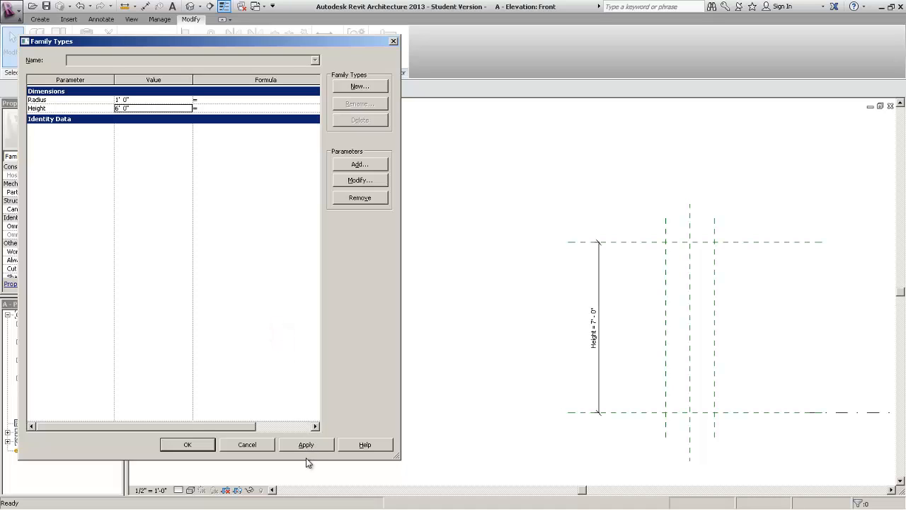
pyautogui.click(306, 444)
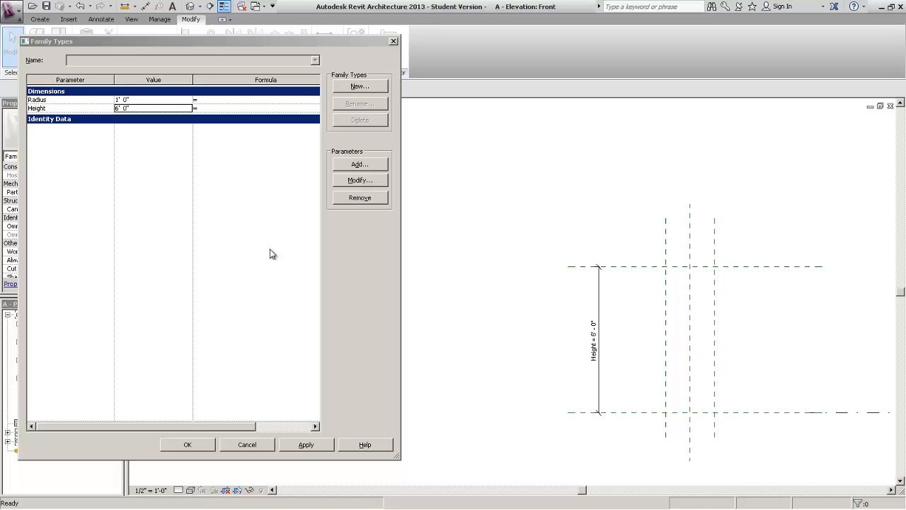
pyautogui.click(224, 392)
pyautogui.click(208, 444)
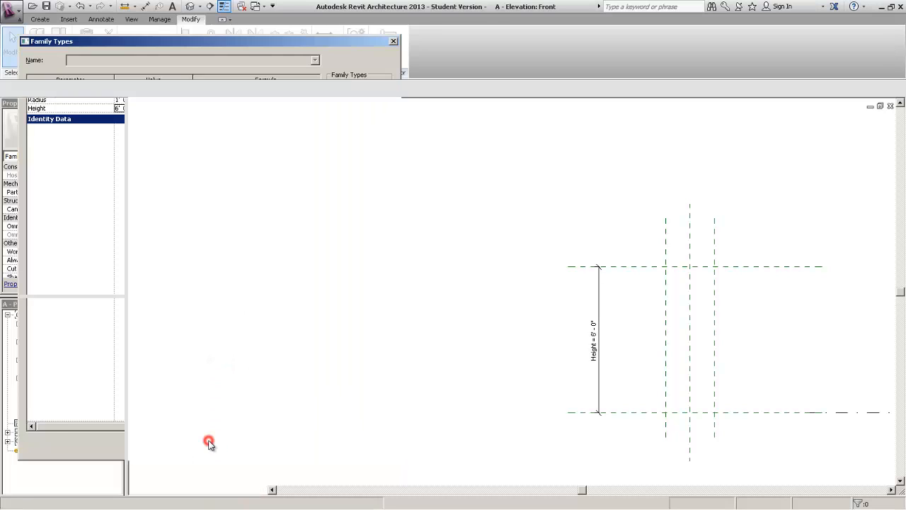
# Open the Ref. Level floor plan view.
pyautogui.click(54, 332)
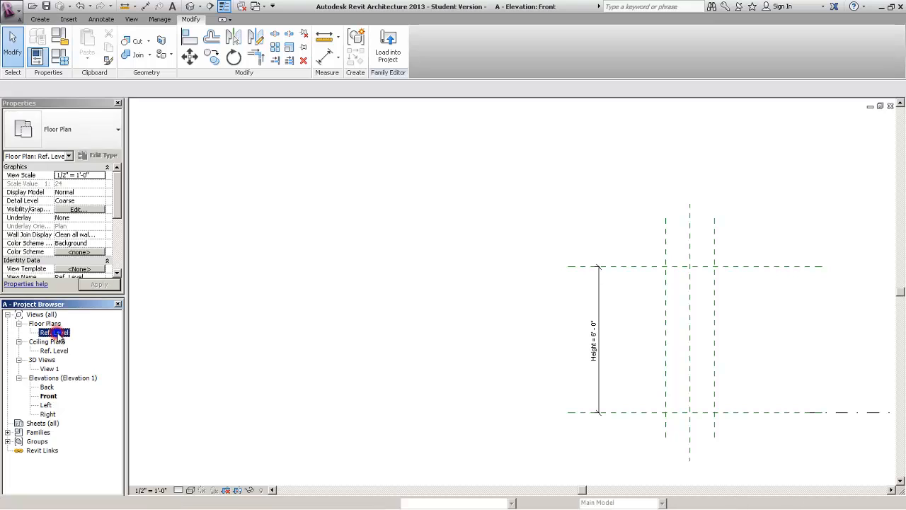
pyautogui.rightClick(58, 333)
pyautogui.click(128, 143)
pyautogui.click(356, 182)
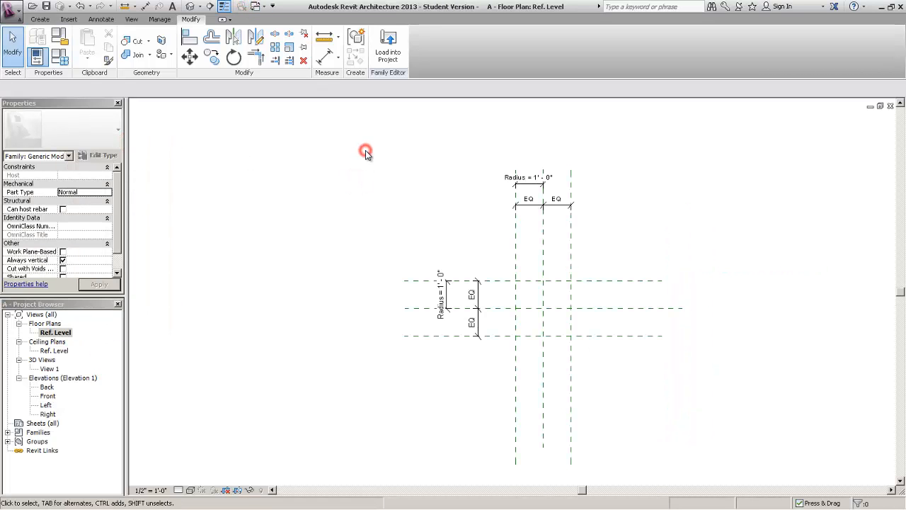
# Start an extrusion and sketch a 1' radius semicircular arc between the Left and Right reference planes, reaching the Back plane.
pyautogui.click(39, 20)
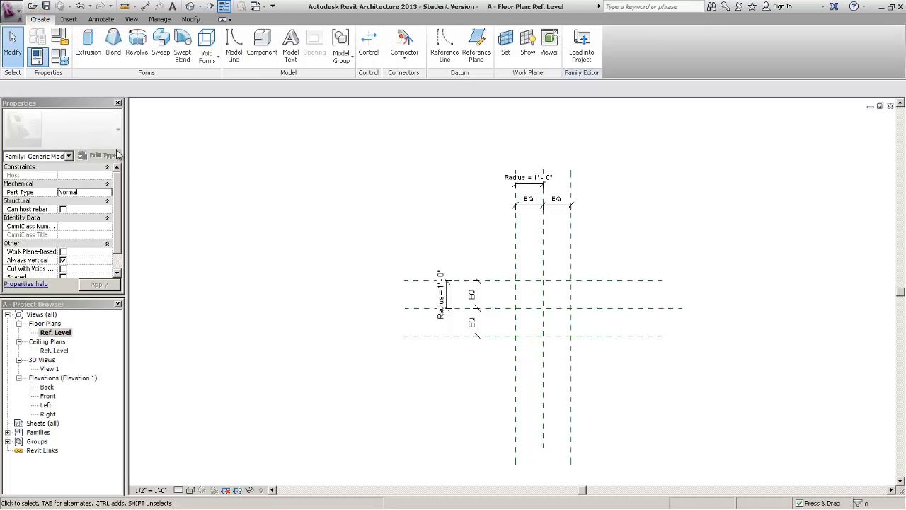
pyautogui.click(92, 63)
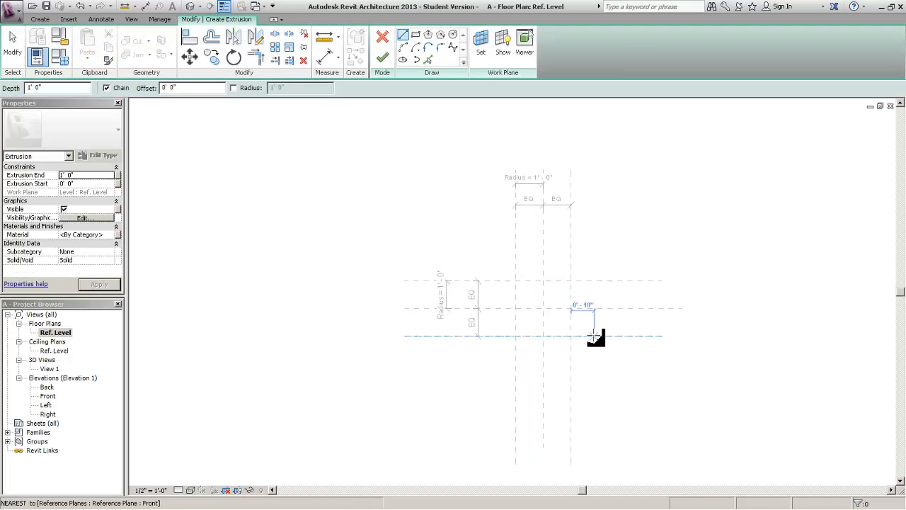
pyautogui.scroll(2, 592, 332)
pyautogui.scroll(1, 593, 332)
pyautogui.moveTo(592, 332); pyautogui.dragTo(530, 362, button='middle')
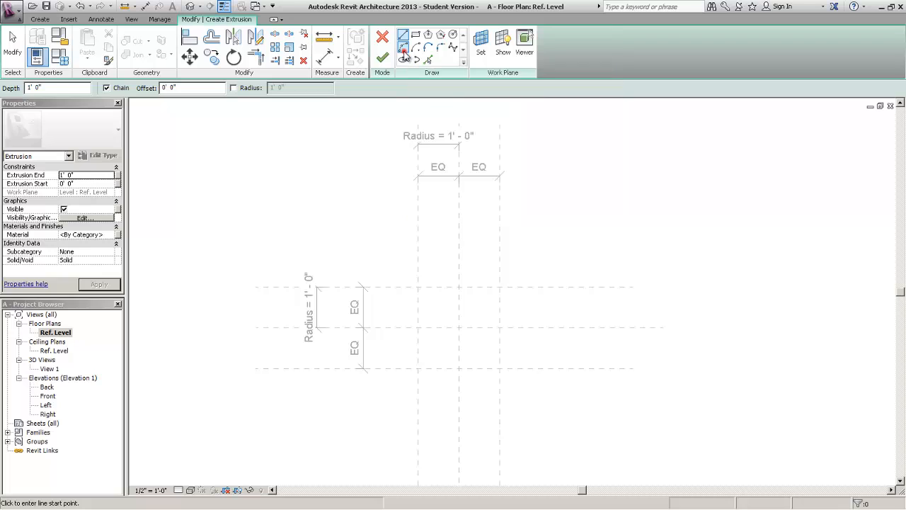
pyautogui.click(403, 48)
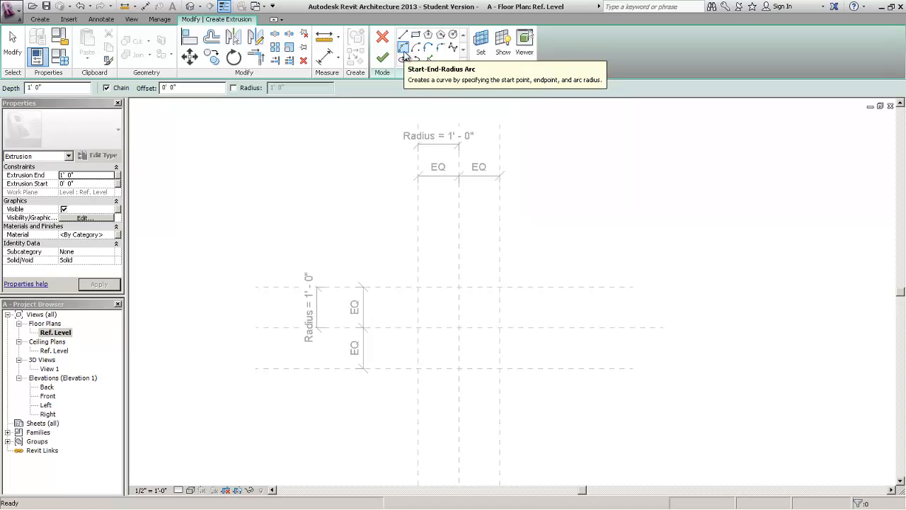
pyautogui.click(418, 328)
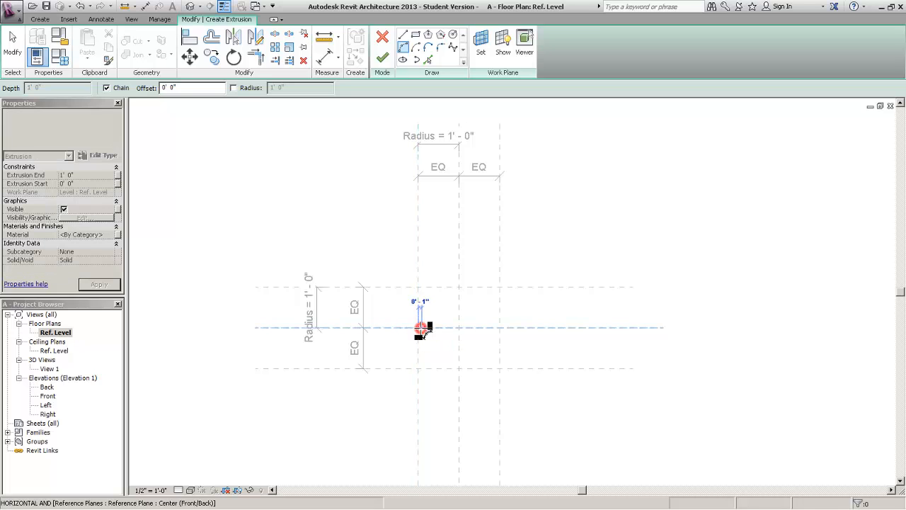
pyautogui.click(499, 328)
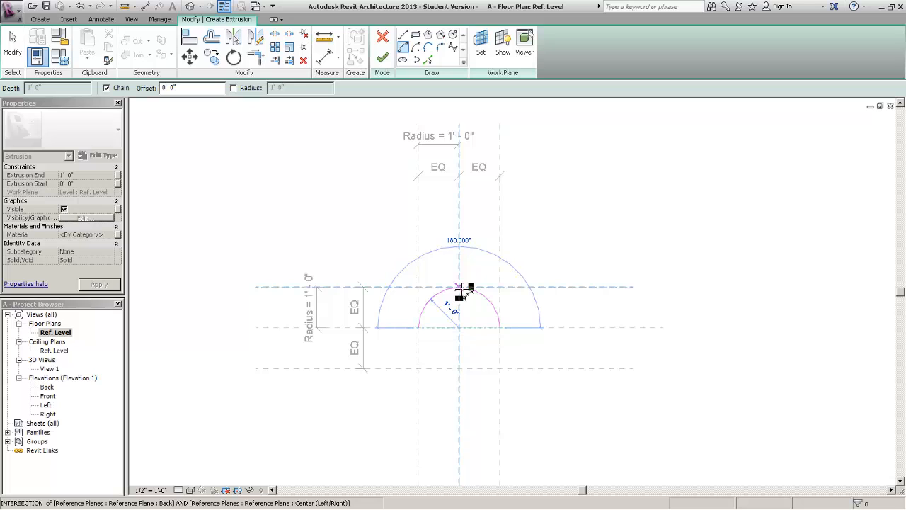
pyautogui.click(460, 287)
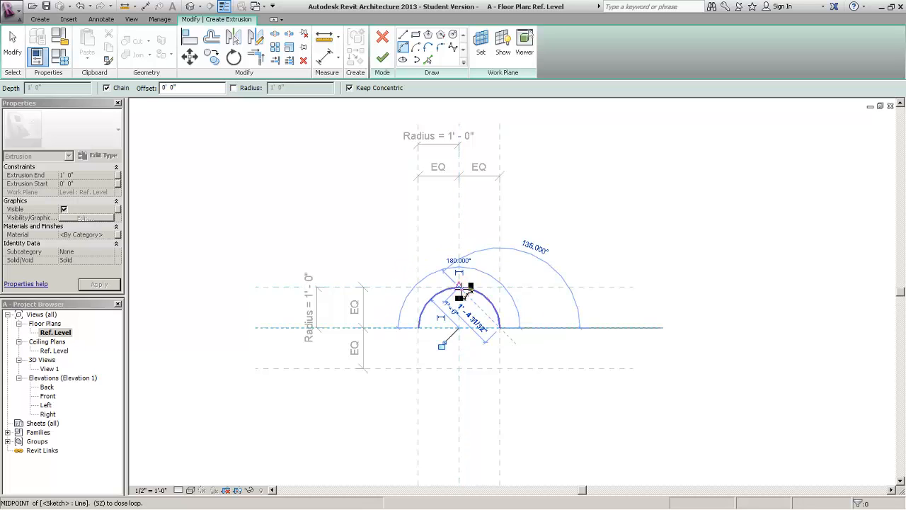
pyautogui.press('Escape')
pyautogui.press('Escape')
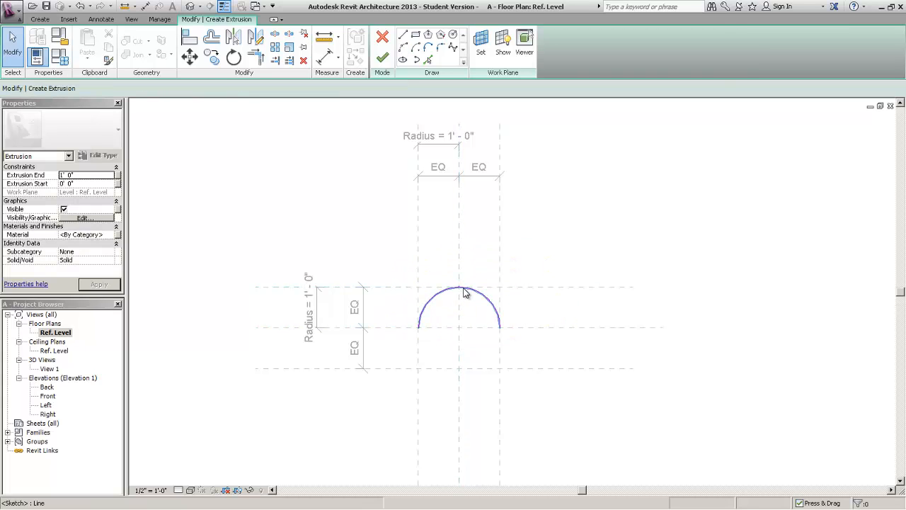
# Align and lock the arc's left endpoint to the Center (Front/Back) and Left reference planes.
pyautogui.scroll(1, 450, 354)
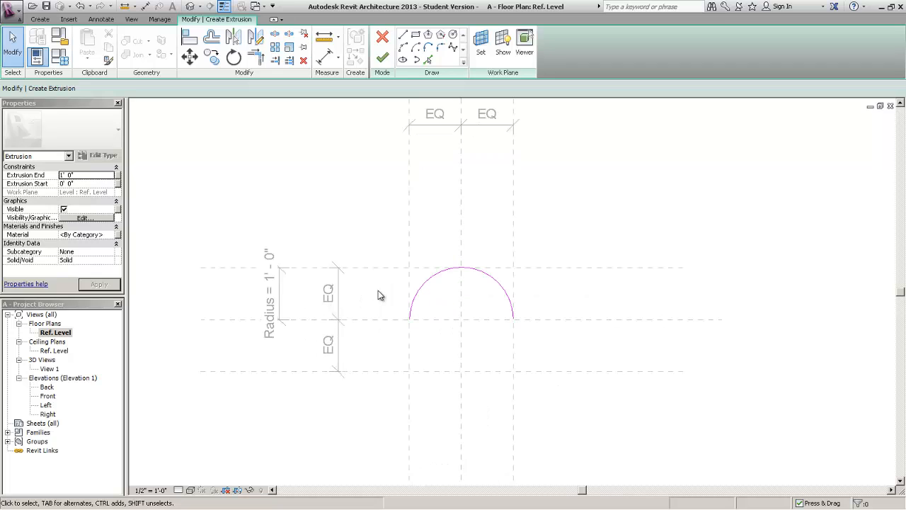
pyautogui.click(194, 37)
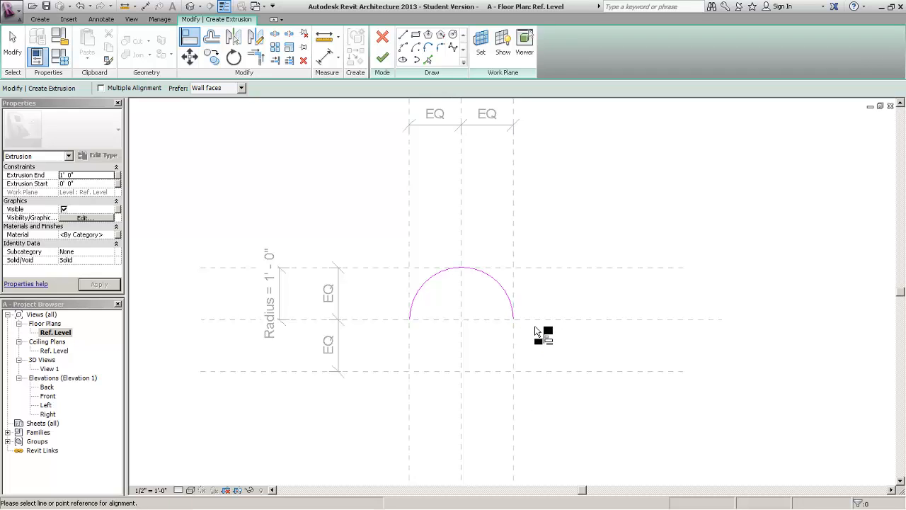
pyautogui.click(426, 320)
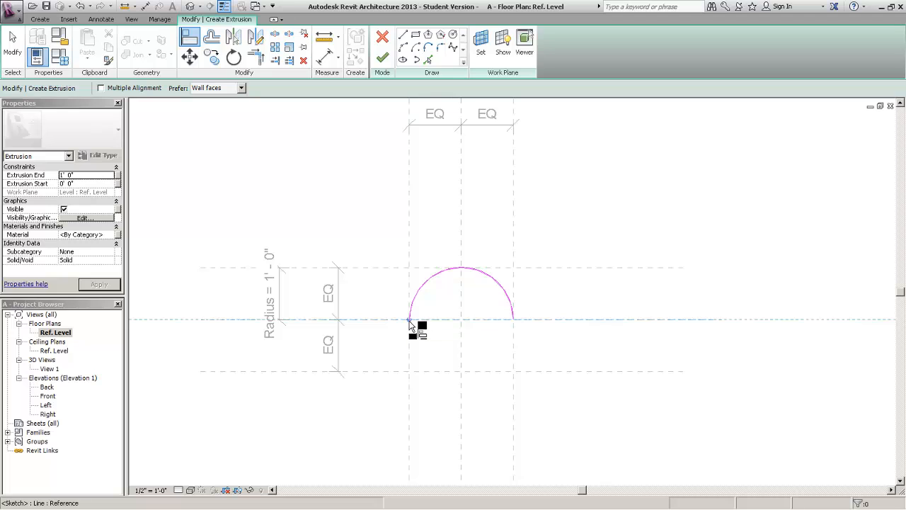
pyautogui.click(410, 319)
pyautogui.click(446, 336)
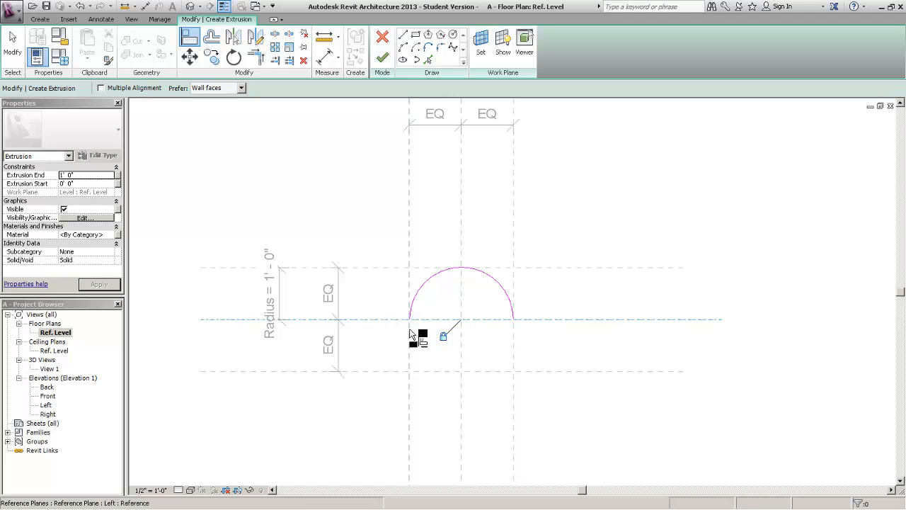
pyautogui.click(410, 326)
pyautogui.click(410, 320)
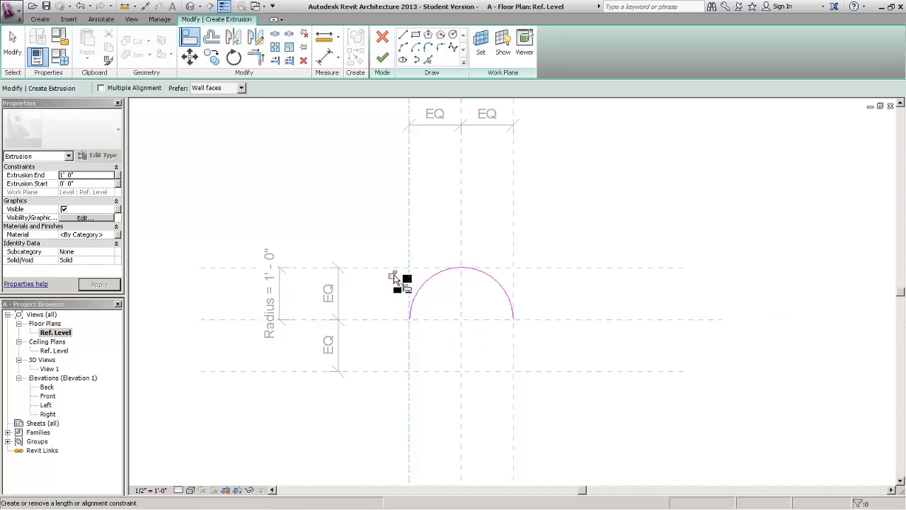
pyautogui.click(394, 276)
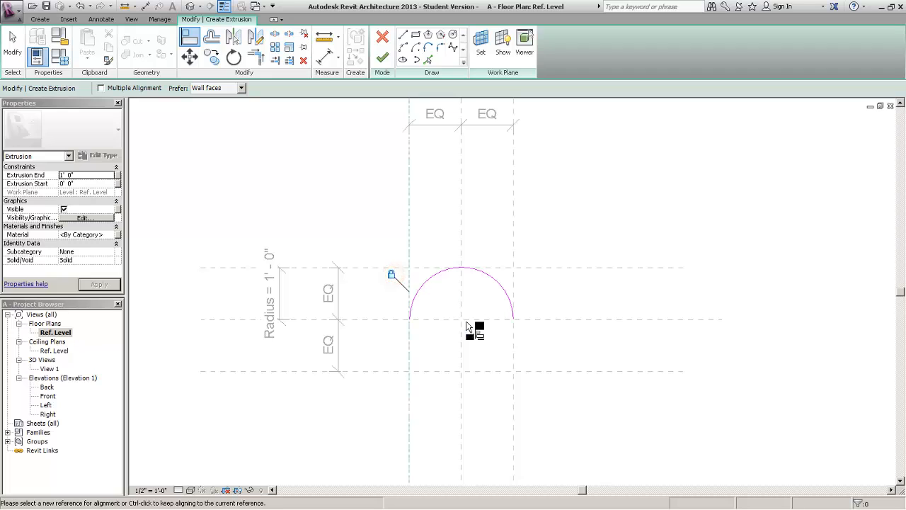
# Align and lock the arc's right endpoint to the Right and Center (Front/Back) reference planes.
pyautogui.click(513, 338)
pyautogui.click(513, 320)
pyautogui.click(496, 274)
pyautogui.click(536, 321)
pyautogui.click(519, 319)
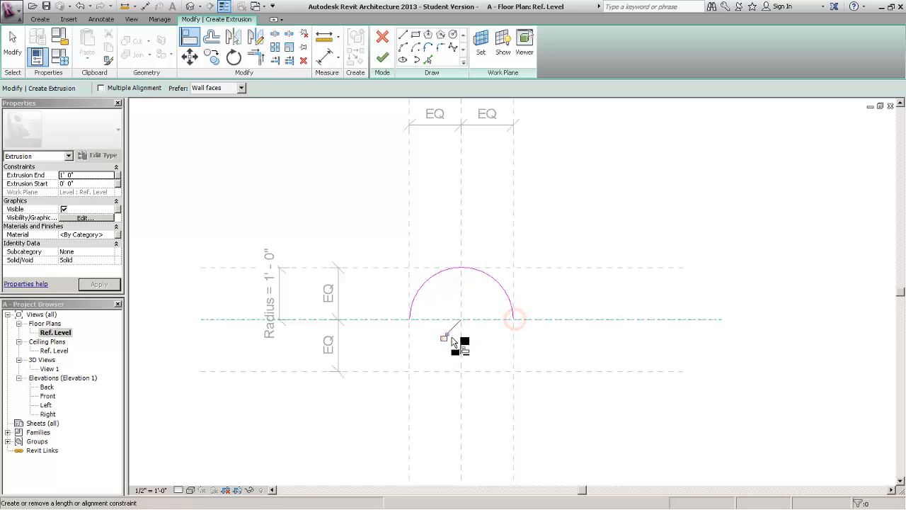
pyautogui.click(451, 337)
pyautogui.press('Escape')
pyautogui.press('Escape')
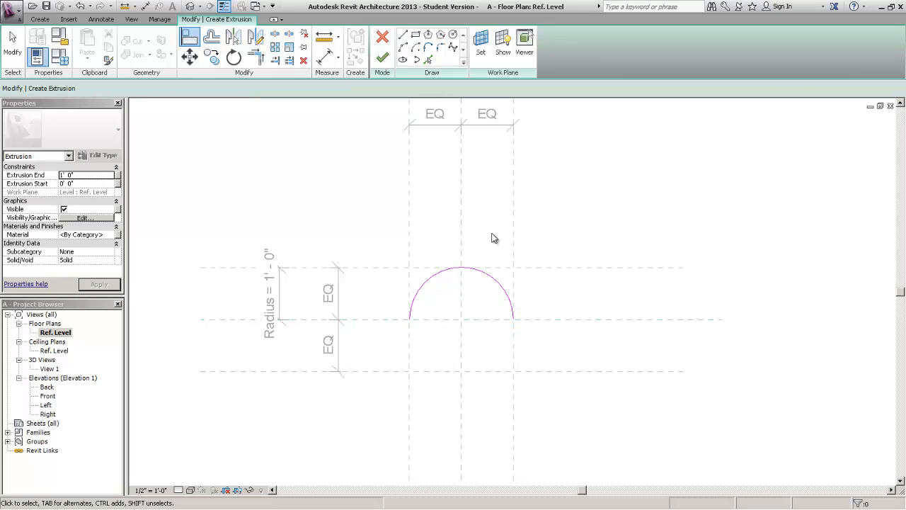
# Mirror a copy of the arc about the Center (Front/Back) reference plane to close the circle, and finish the extrusion sketch.
pyautogui.moveTo(491, 233); pyautogui.dragTo(469, 275)
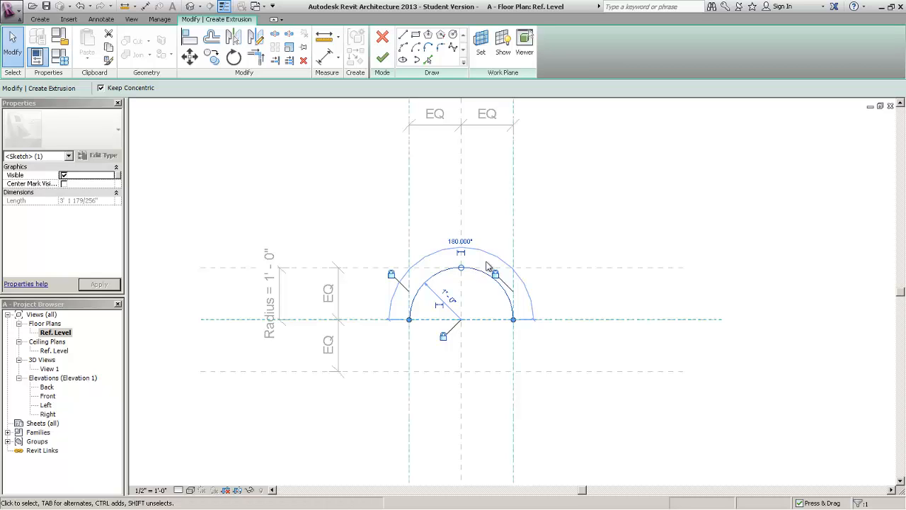
pyautogui.click(317, 133)
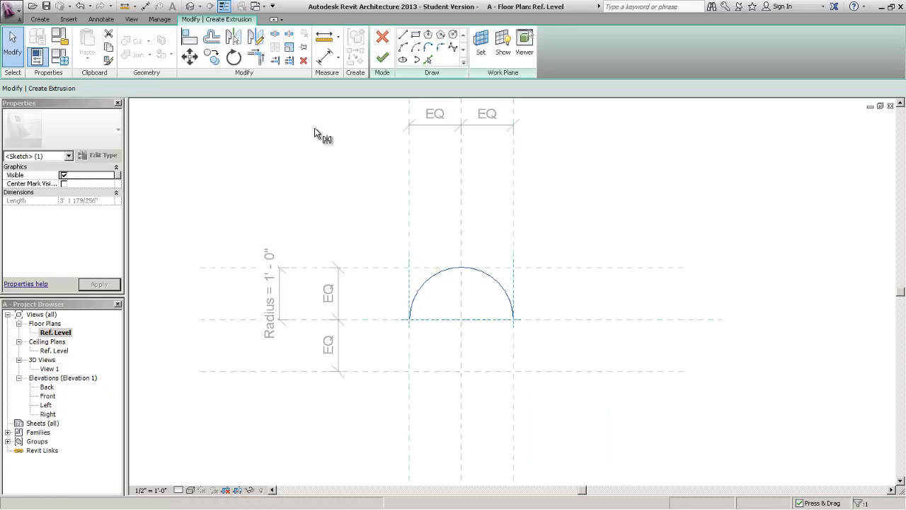
pyautogui.press('m')
pyautogui.press('m')
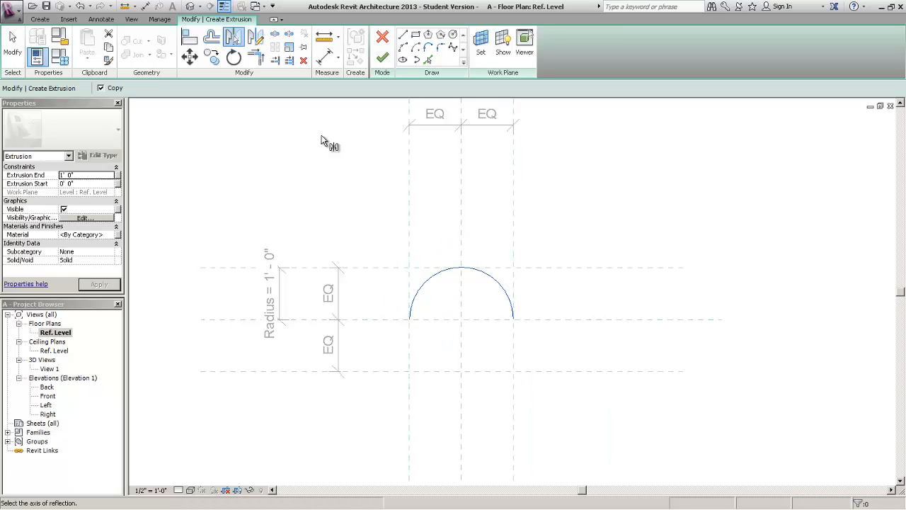
pyautogui.click(540, 323)
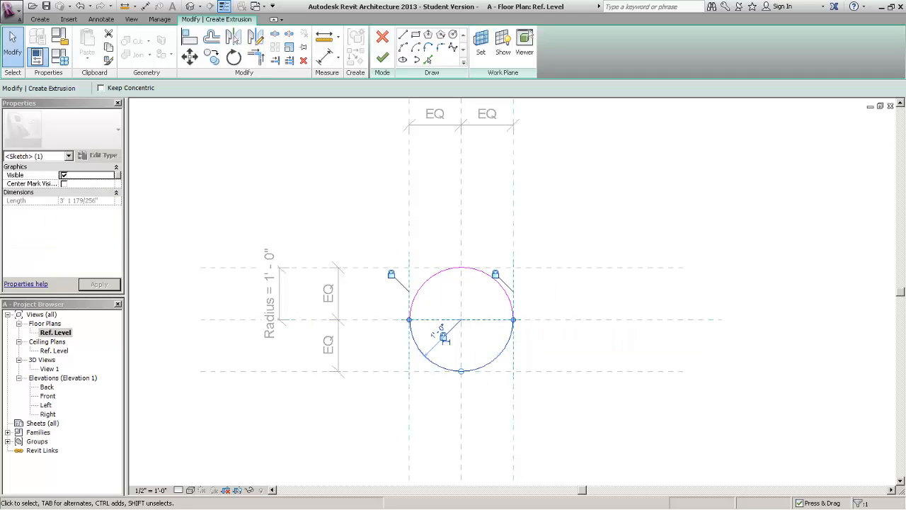
pyautogui.press('Escape')
pyautogui.click(688, 194)
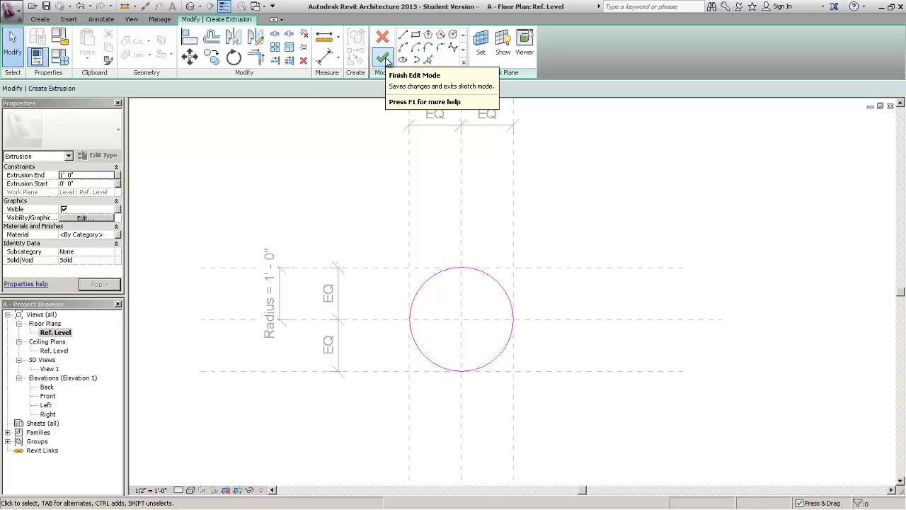
pyautogui.click(385, 60)
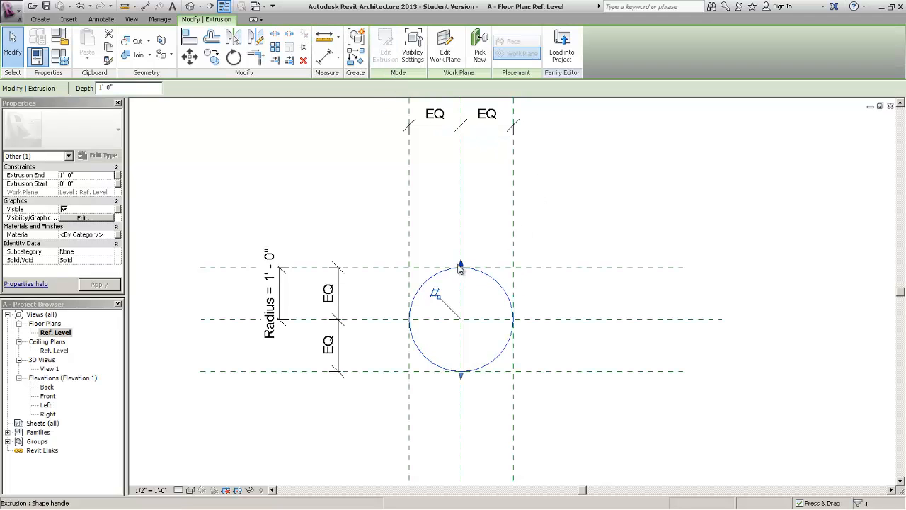
# Try to pull the circular extrusion's back and front edges off the reference planes to test the constraints, cancelling each attempt.
pyautogui.moveTo(461, 267); pyautogui.dragTo(465, 247)
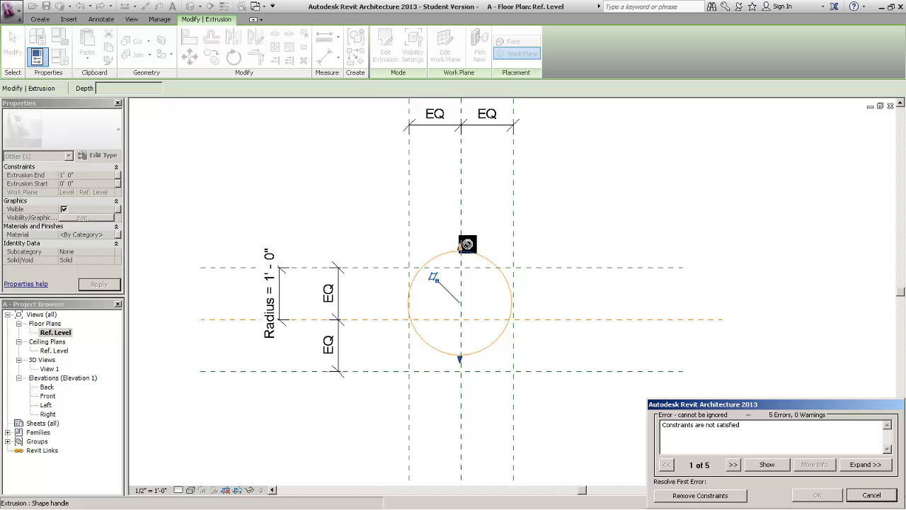
pyautogui.press('Escape')
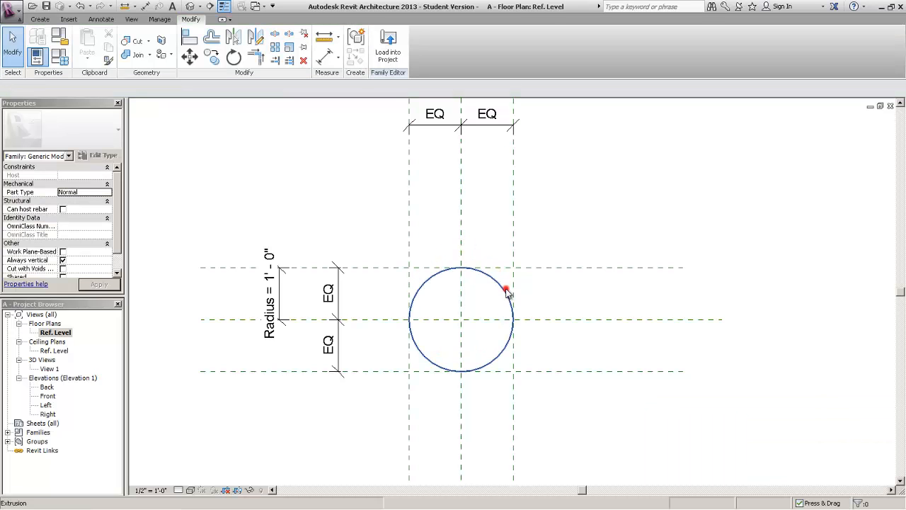
pyautogui.click(506, 290)
pyautogui.moveTo(461, 375); pyautogui.dragTo(460, 383)
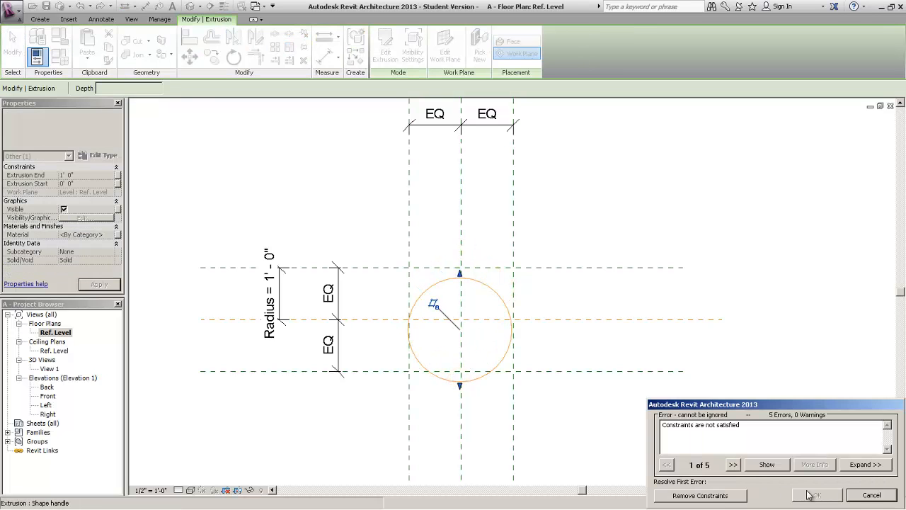
pyautogui.click(870, 495)
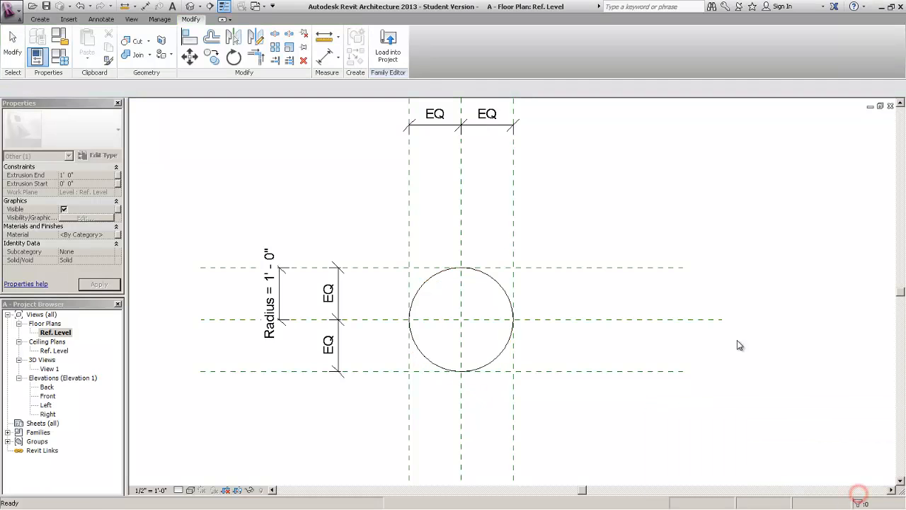
pyautogui.click(693, 256)
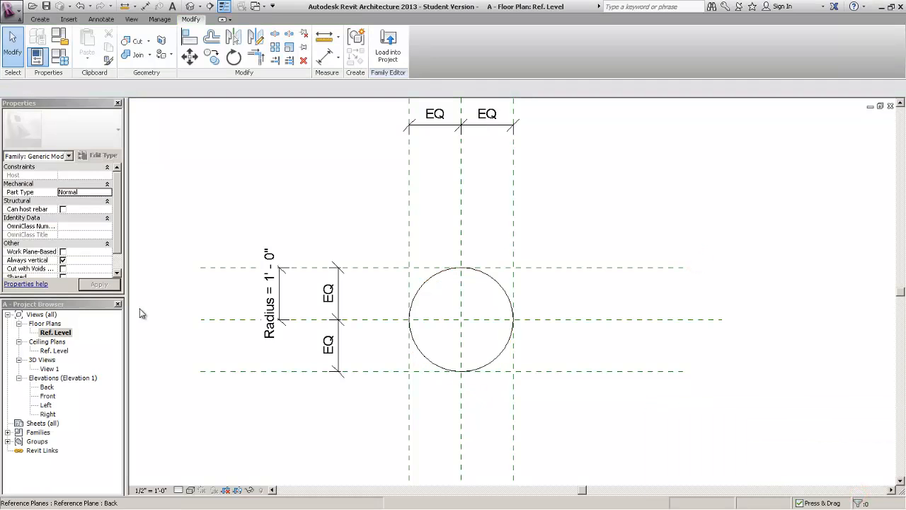
# Open the Front elevation and stretch the extrusion's ends so it floats between the Bottom and Top reference planes, about 1' 2 1/2" tall.
pyautogui.click(48, 397)
pyautogui.rightClick(47, 397)
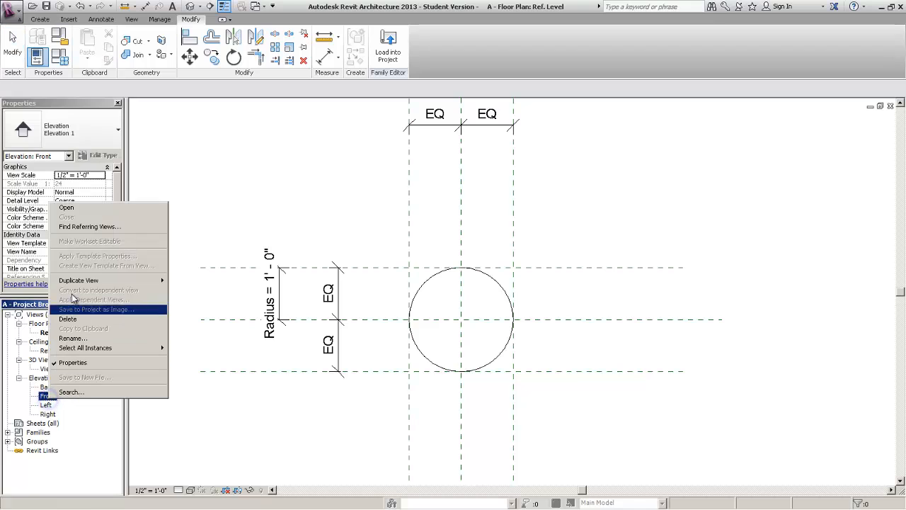
pyautogui.click(67, 208)
pyautogui.click(510, 284)
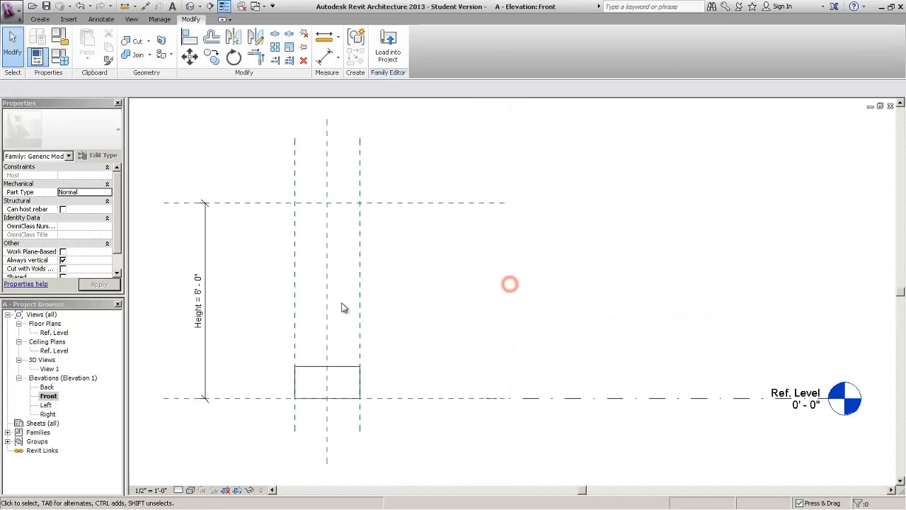
pyautogui.click(334, 371)
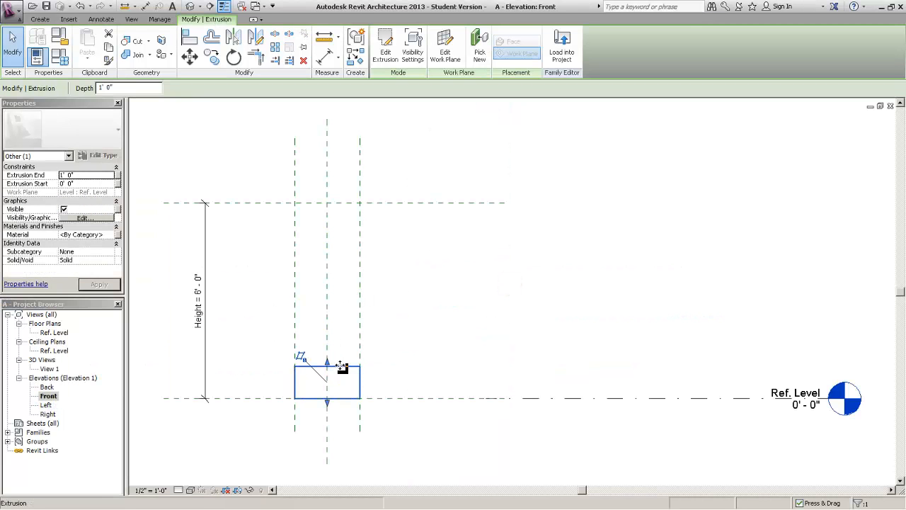
pyautogui.moveTo(327, 362); pyautogui.dragTo(326, 314)
pyautogui.moveTo(327, 409); pyautogui.dragTo(512, 295)
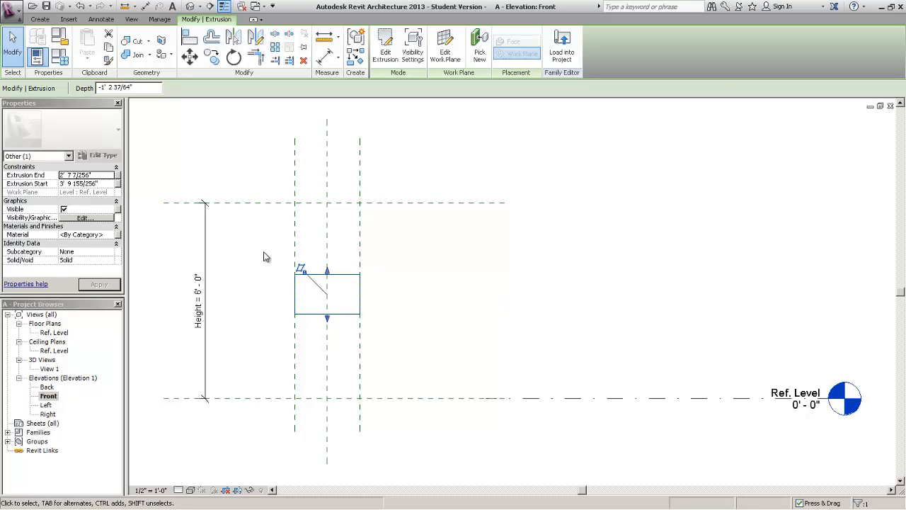
pyautogui.click(269, 399)
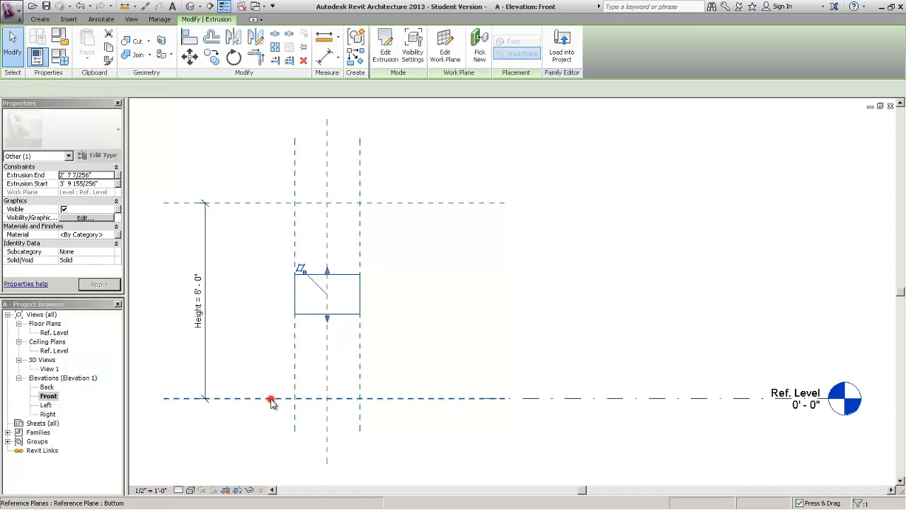
pyautogui.click(274, 204)
pyautogui.click(271, 249)
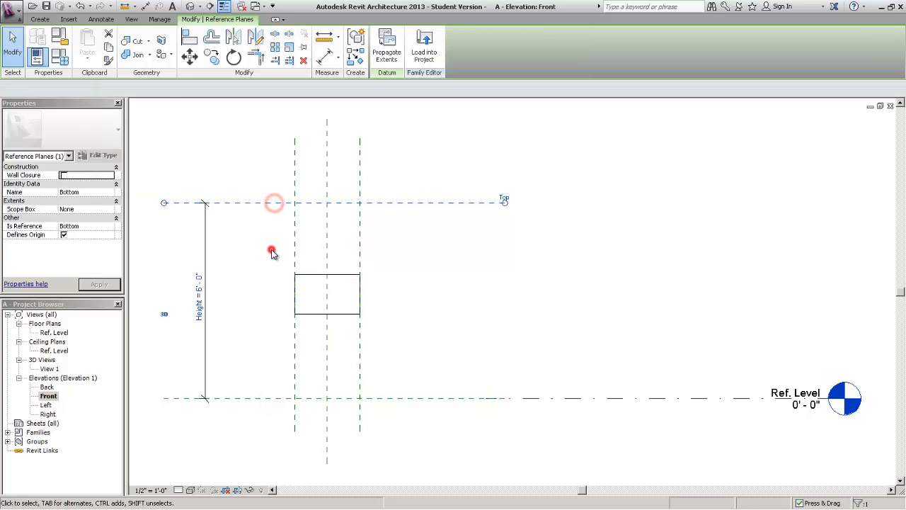
# Align the extrusion's upper edge to the Top reference plane and lock the alignment.
pyautogui.moveTo(336, 291); pyautogui.dragTo(427, 294, button='middle')
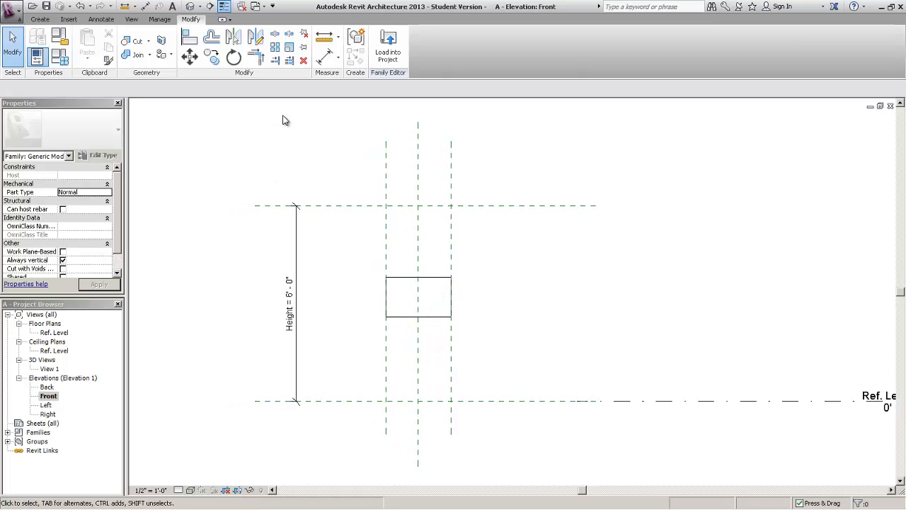
pyautogui.click(238, 162)
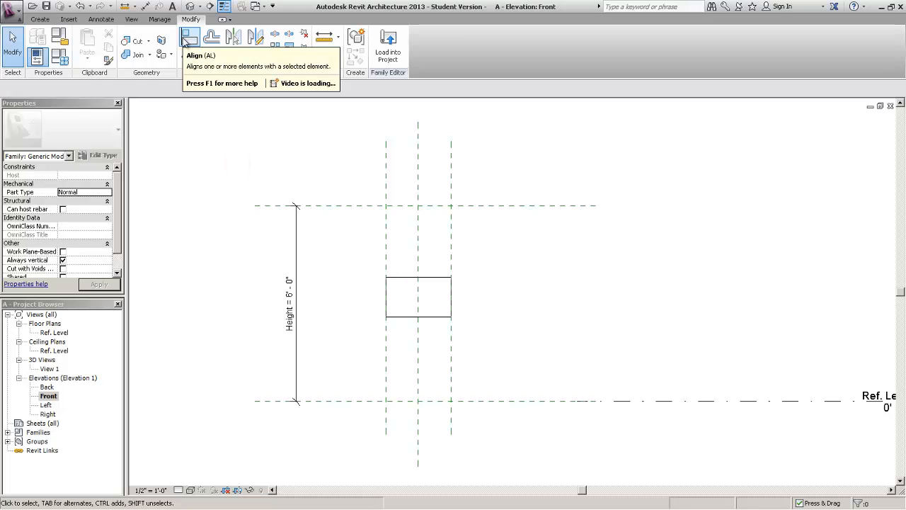
pyautogui.click(184, 41)
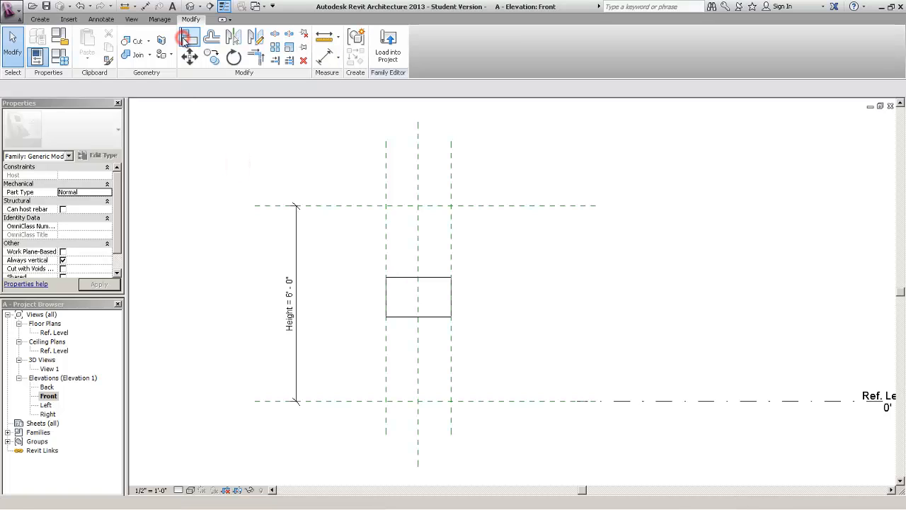
pyautogui.click(348, 206)
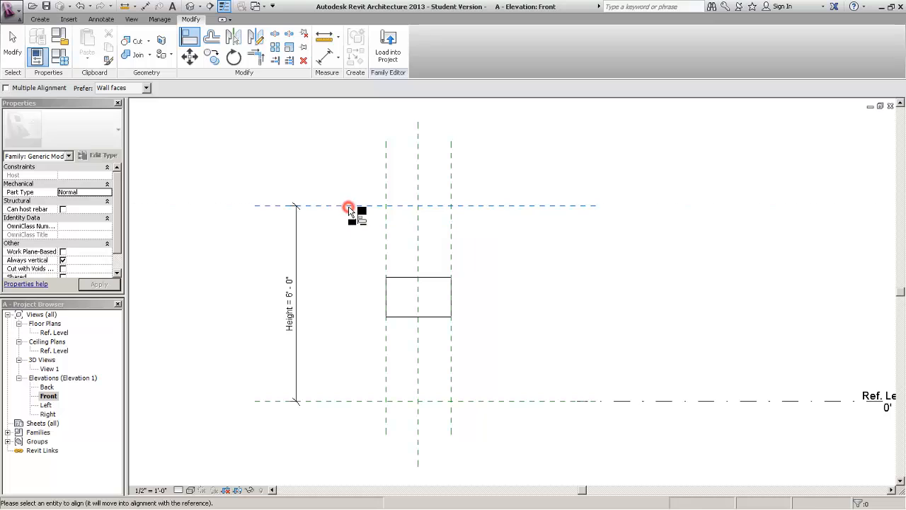
pyautogui.click(420, 278)
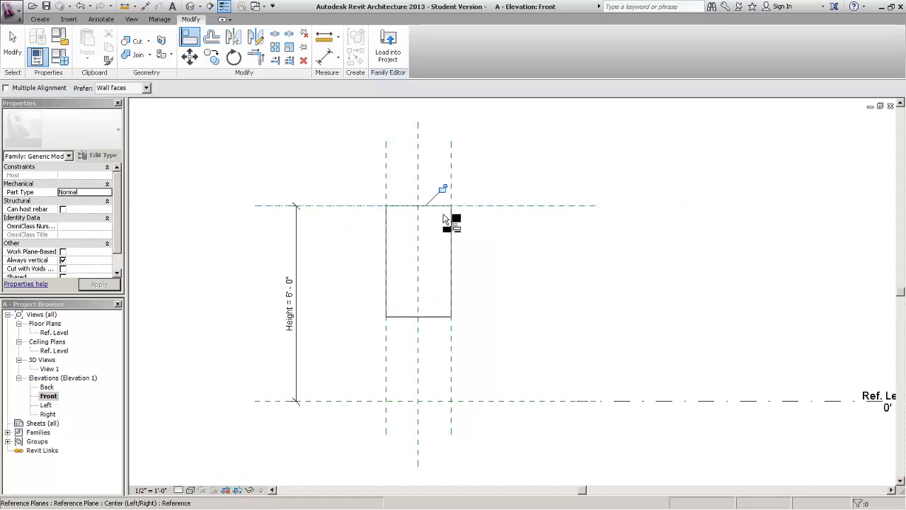
pyautogui.click(444, 190)
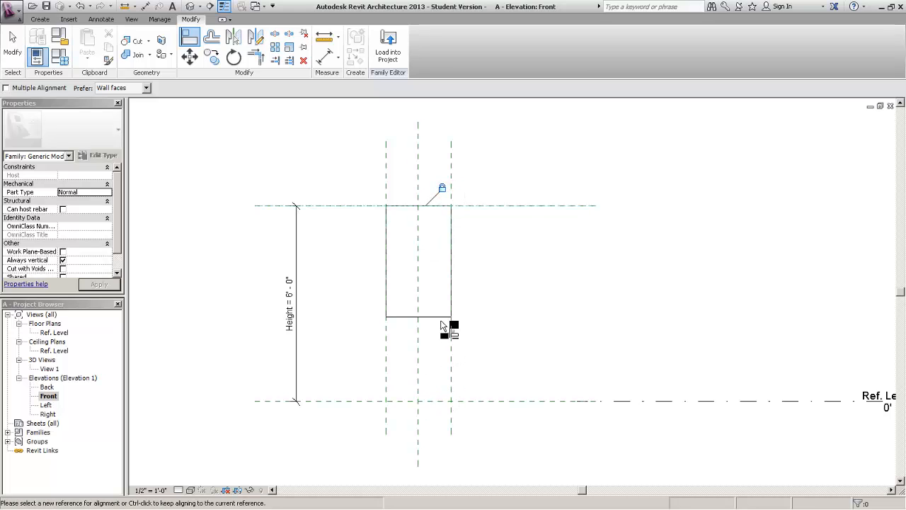
# Align the extrusion's lower edge to the Bottom reference plane, lock it, and end the Align command.
pyautogui.click(423, 404)
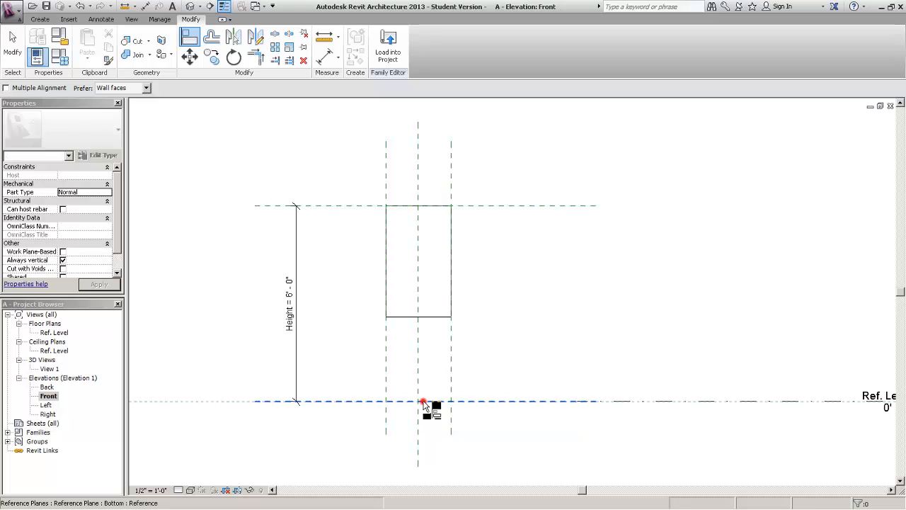
pyautogui.click(441, 318)
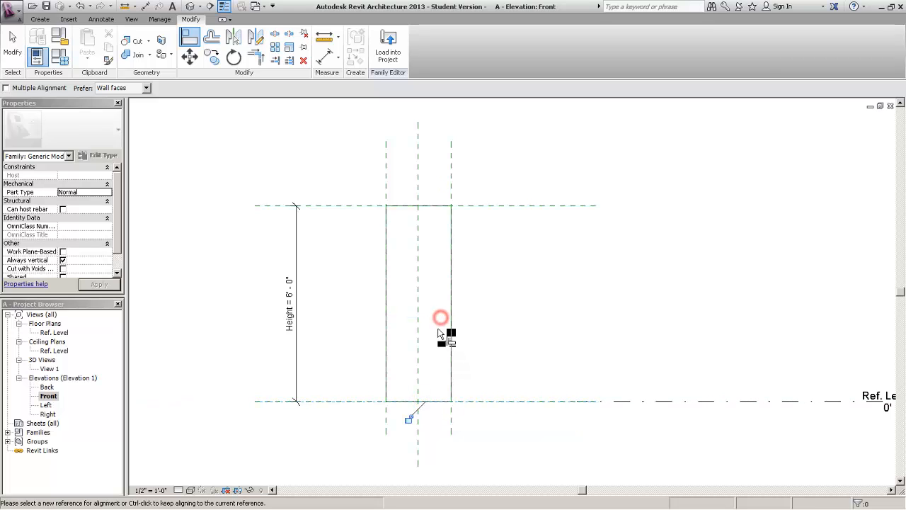
pyautogui.click(409, 418)
pyautogui.press('Escape')
pyautogui.press('Escape')
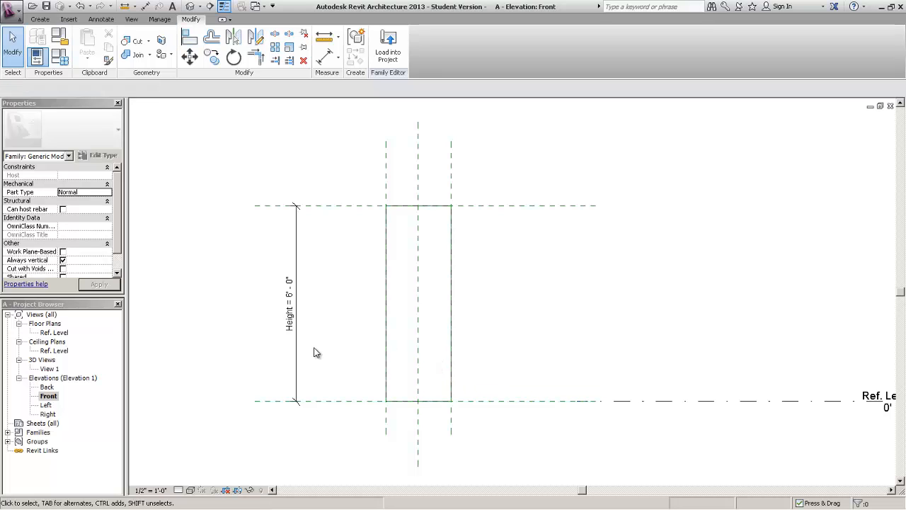
# Flex the family in Family Types by applying Height values of 1' and 3' in turn.
pyautogui.moveTo(316, 352); pyautogui.dragTo(400, 345, button='middle')
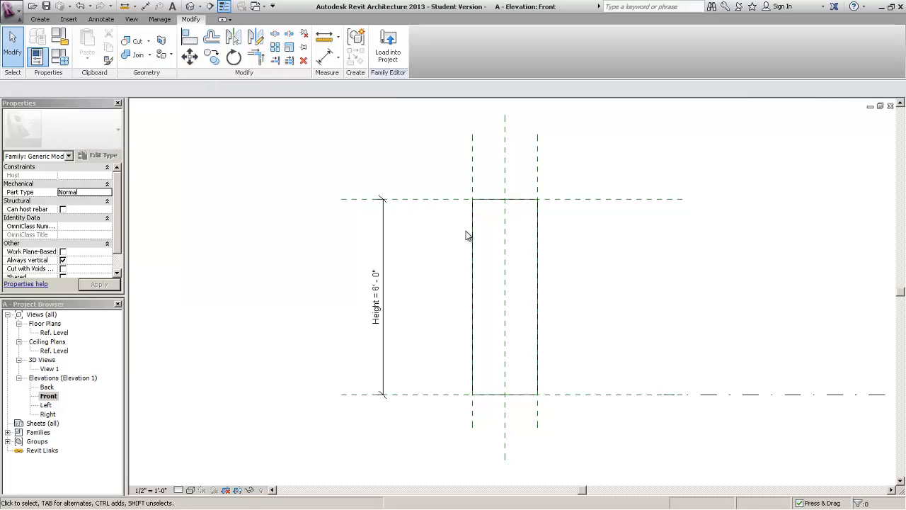
pyautogui.moveTo(466, 236); pyautogui.dragTo(744, 284, button='middle')
pyautogui.click(60, 56)
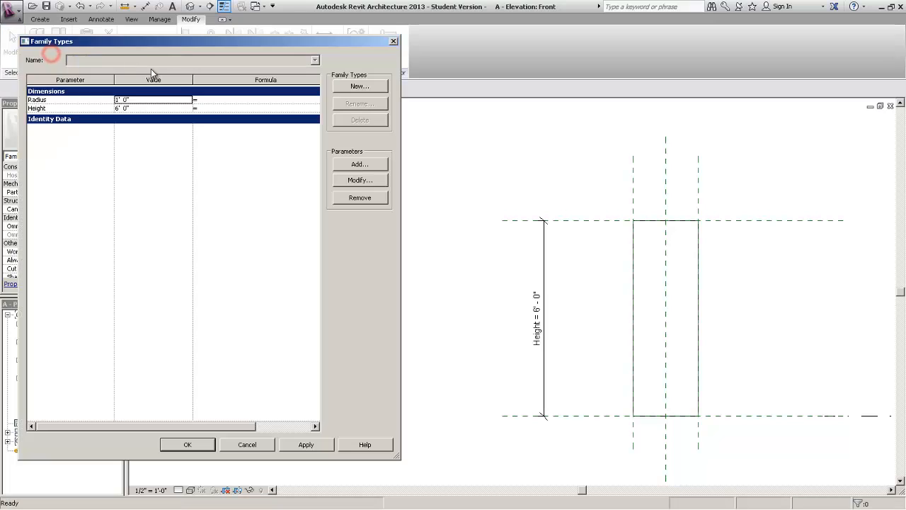
pyautogui.click(177, 105)
pyautogui.write('1')
pyautogui.click(140, 163)
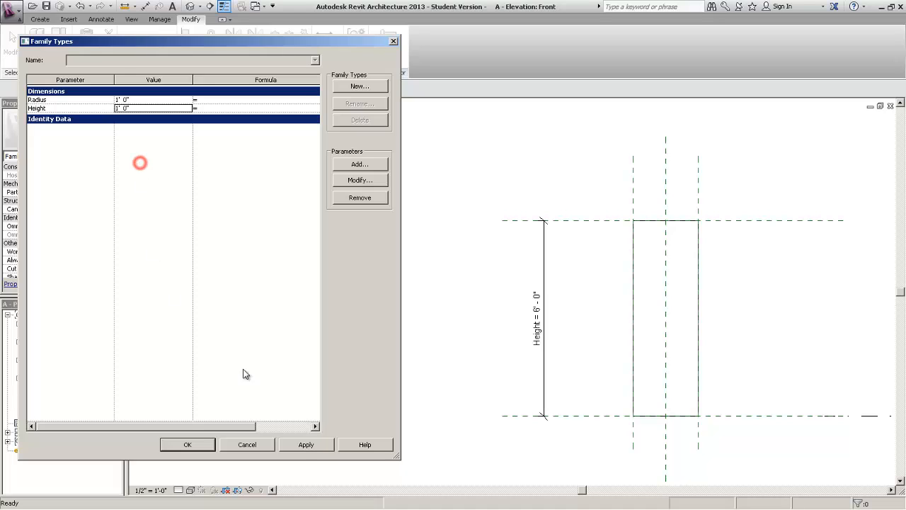
pyautogui.click(297, 446)
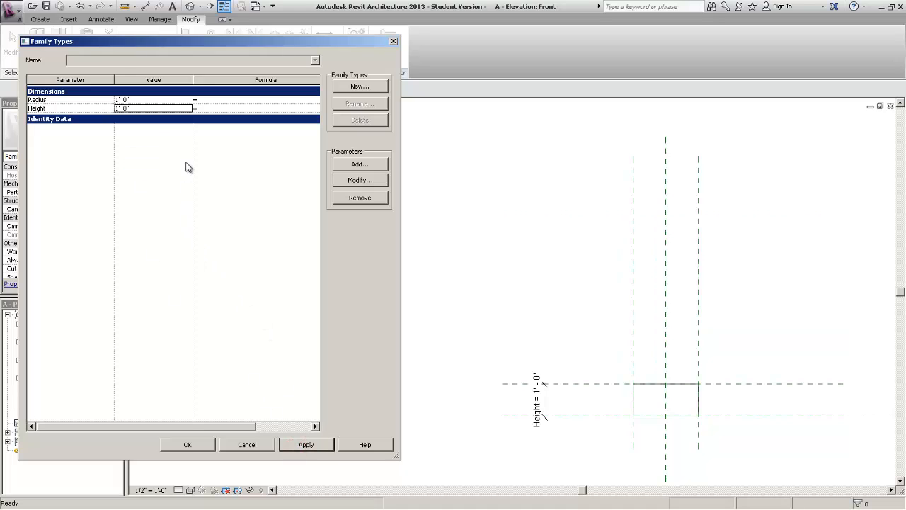
pyautogui.click(156, 108)
pyautogui.write('3')
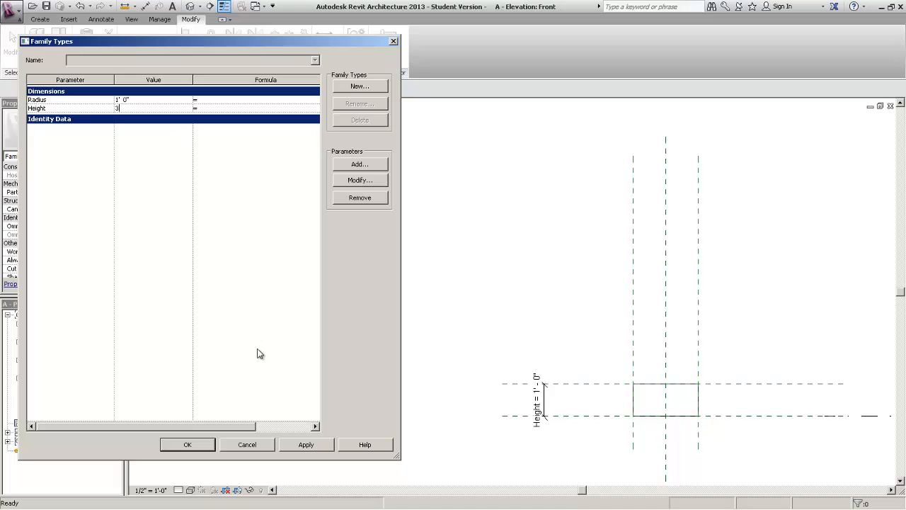
pyautogui.click(298, 445)
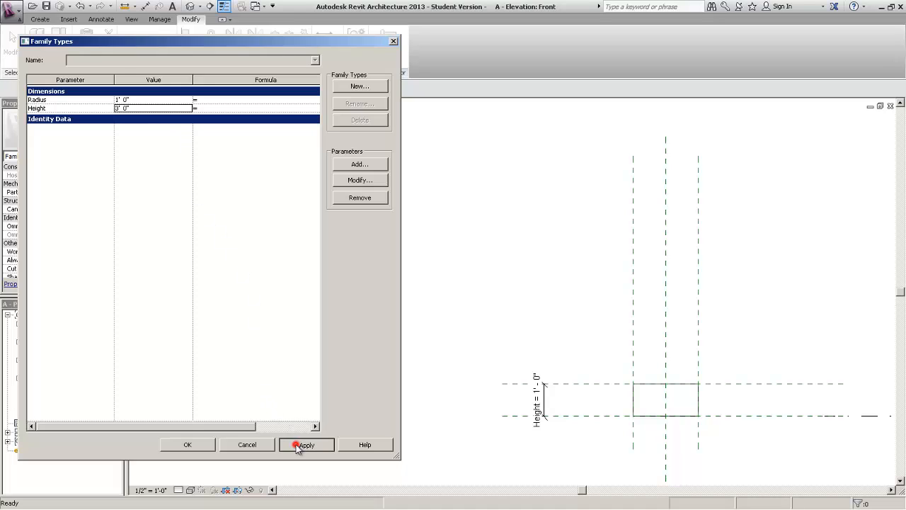
# Set Height to 5' and Radius to 3" in Family Types and apply both values.
pyautogui.click(182, 101)
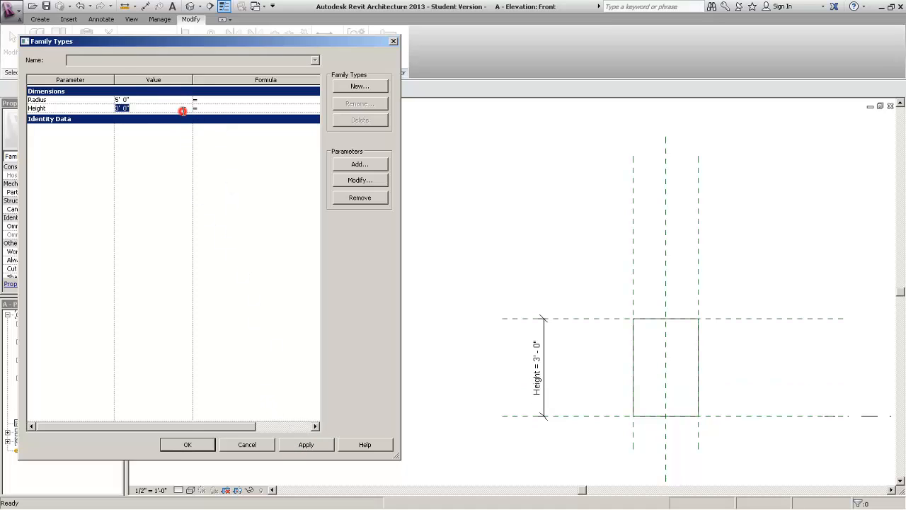
pyautogui.click(174, 101)
pyautogui.click(170, 103)
pyautogui.click(166, 108)
pyautogui.write('5')
pyautogui.click(192, 166)
pyautogui.click(151, 97)
pyautogui.write('3')
pyautogui.click(196, 198)
pyautogui.click(303, 446)
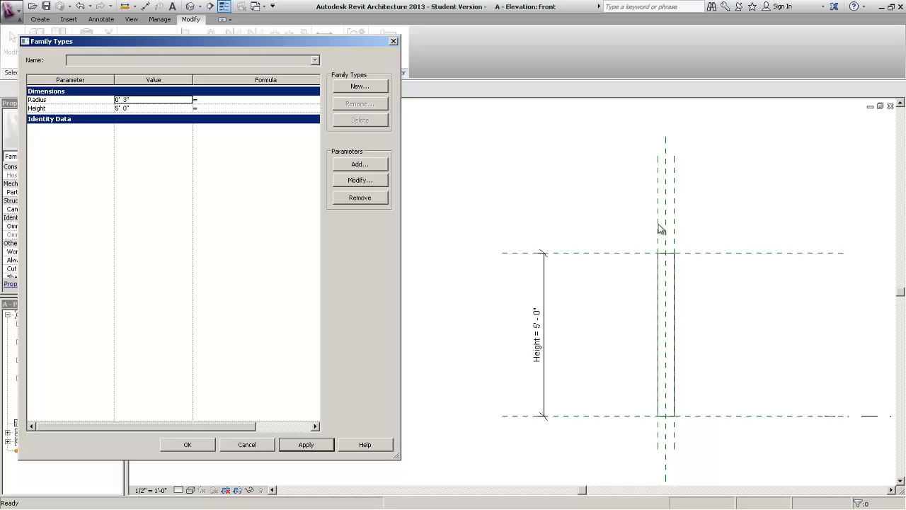
# Set Height to 9', apply it, and accept the family type values.
pyautogui.click(149, 107)
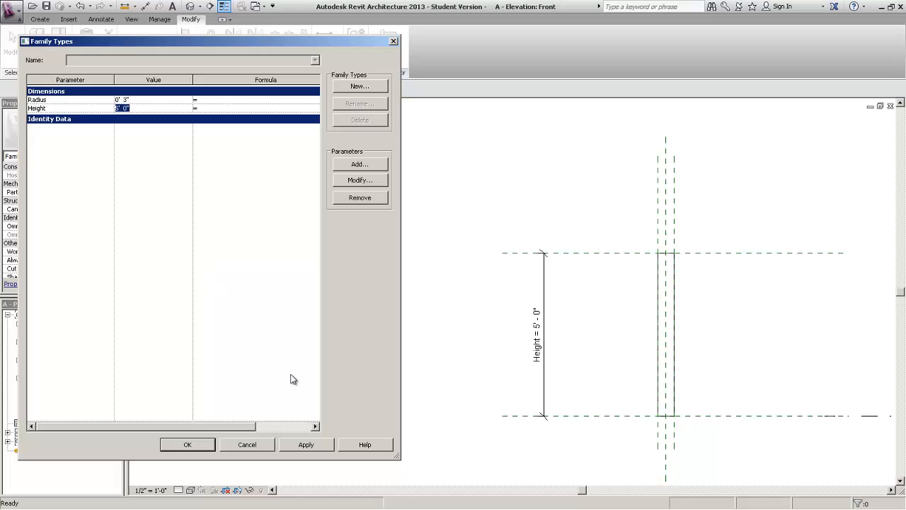
pyautogui.write('9')
pyautogui.click(303, 443)
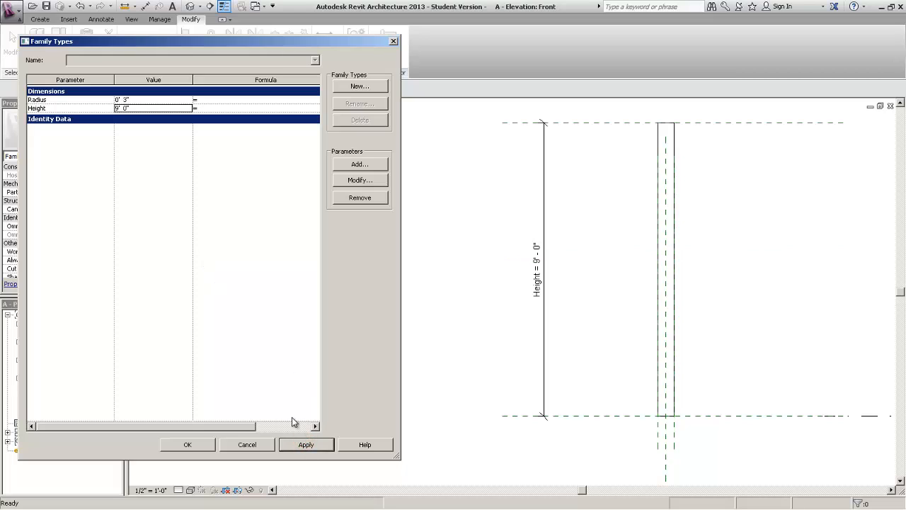
pyautogui.click(187, 445)
pyautogui.click(373, 310)
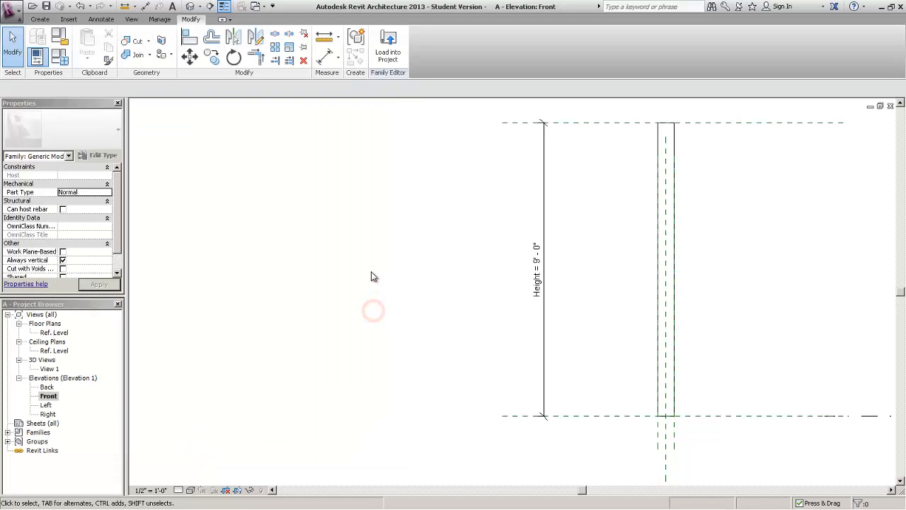
# Open the Ref. Level floor plan of family A.
pyautogui.click(55, 333)
pyautogui.rightClick(57, 332)
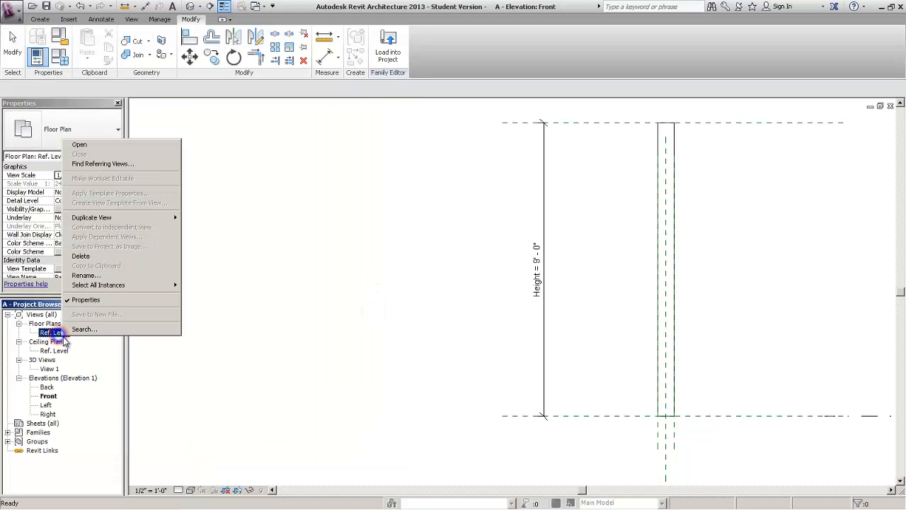
pyautogui.click(96, 145)
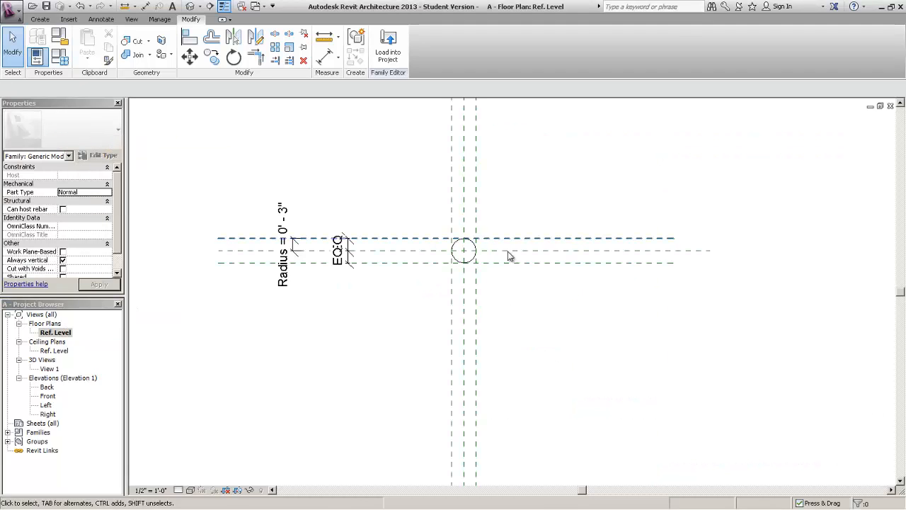
pyautogui.moveTo(512, 255); pyautogui.dragTo(694, 313, button='middle')
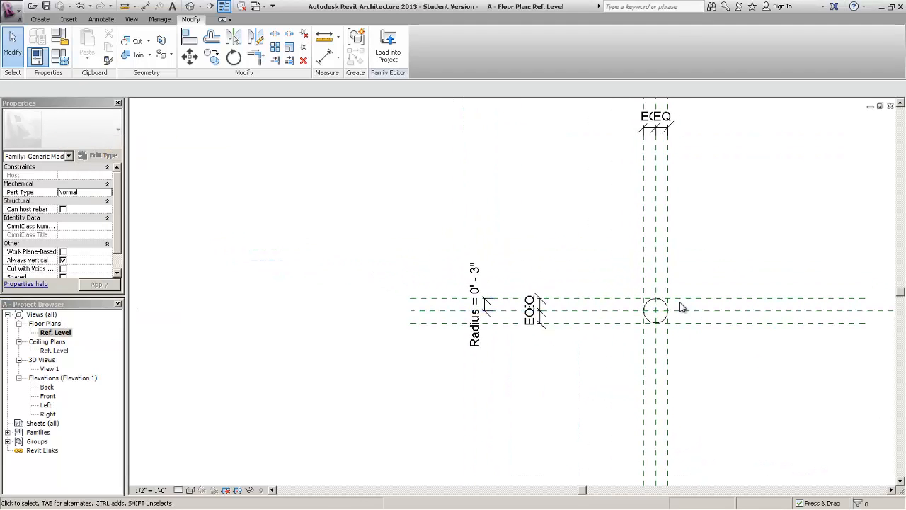
# Flex the family in Family Types by applying a Radius of 1'.
pyautogui.press('f')
pyautogui.press('t')
pyautogui.click(148, 99)
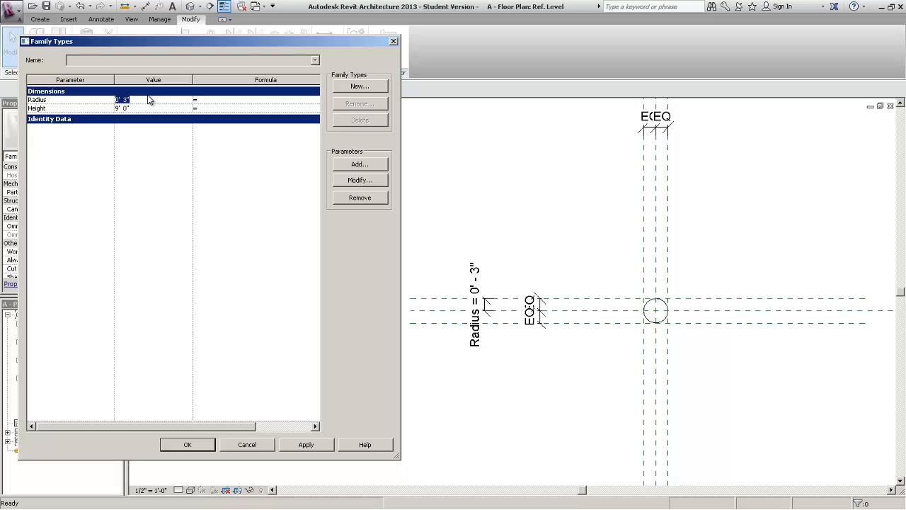
pyautogui.write('1')
pyautogui.click(201, 212)
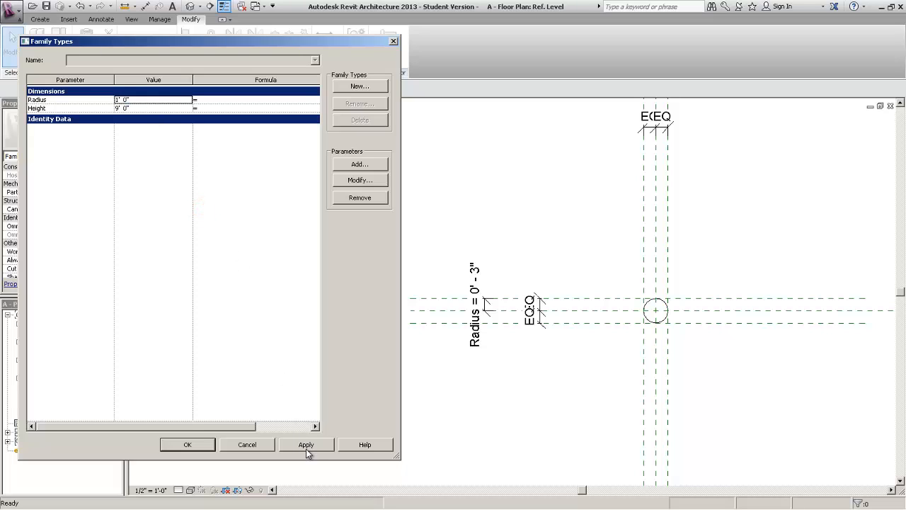
pyautogui.click(307, 446)
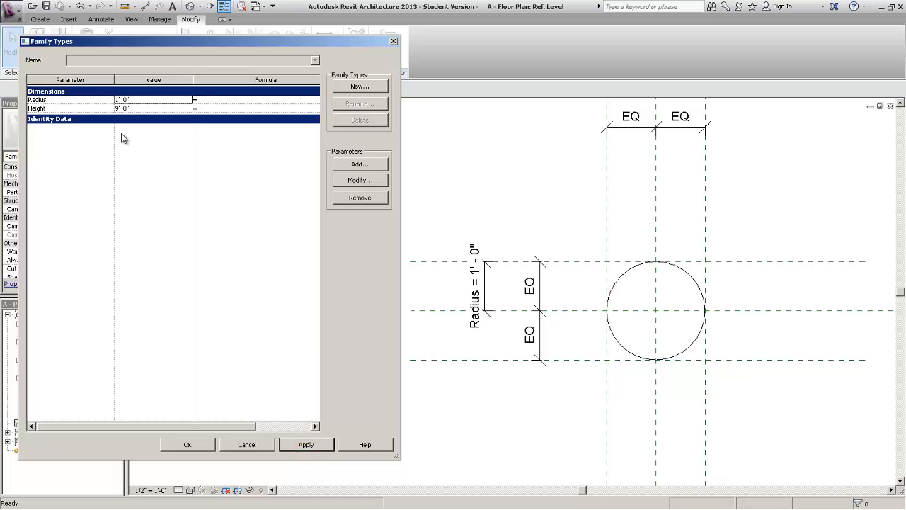
# Flex the circle further by applying Radius values of 6" and 2" in turn.
pyautogui.click(170, 100)
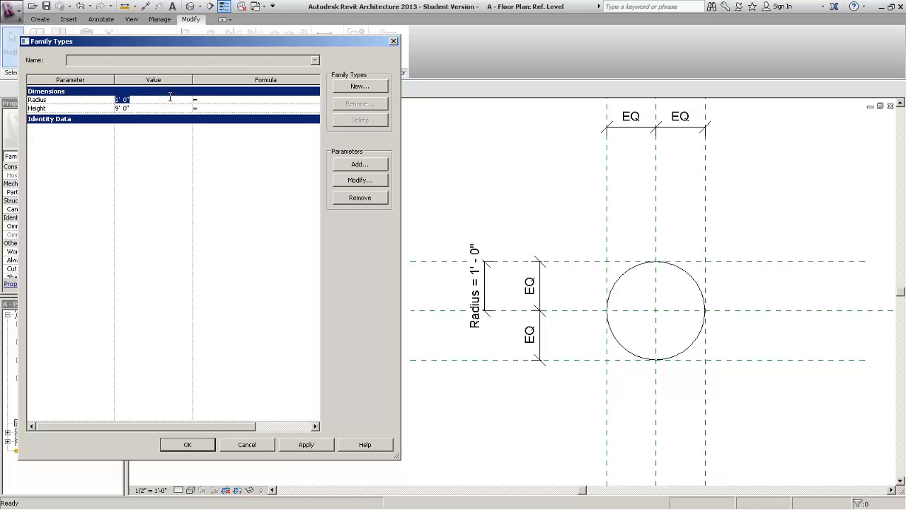
pyautogui.write('6')
pyautogui.click(219, 227)
pyautogui.click(302, 444)
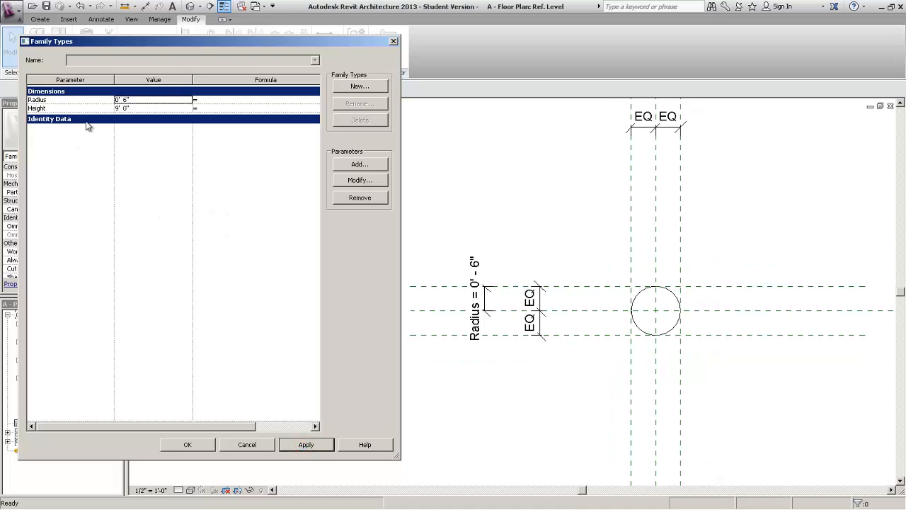
pyautogui.click(122, 99)
pyautogui.write('2')
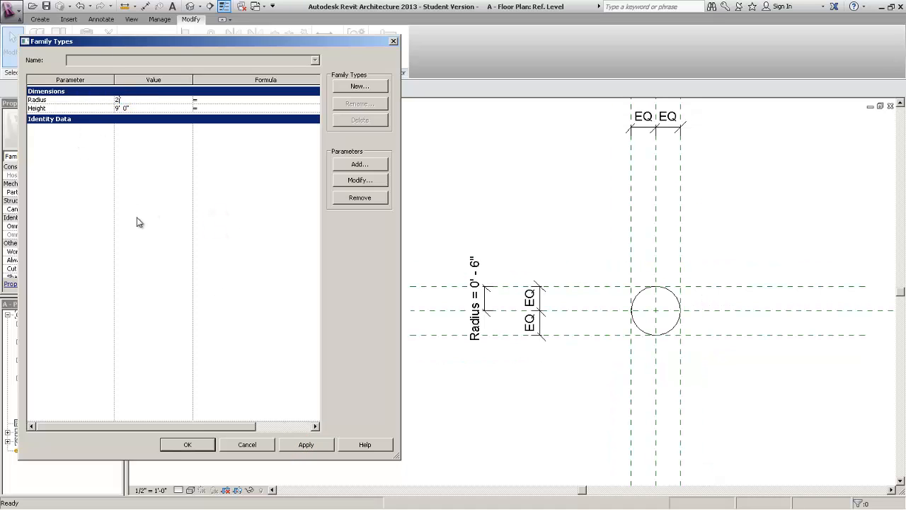
pyautogui.click(188, 253)
pyautogui.click(322, 445)
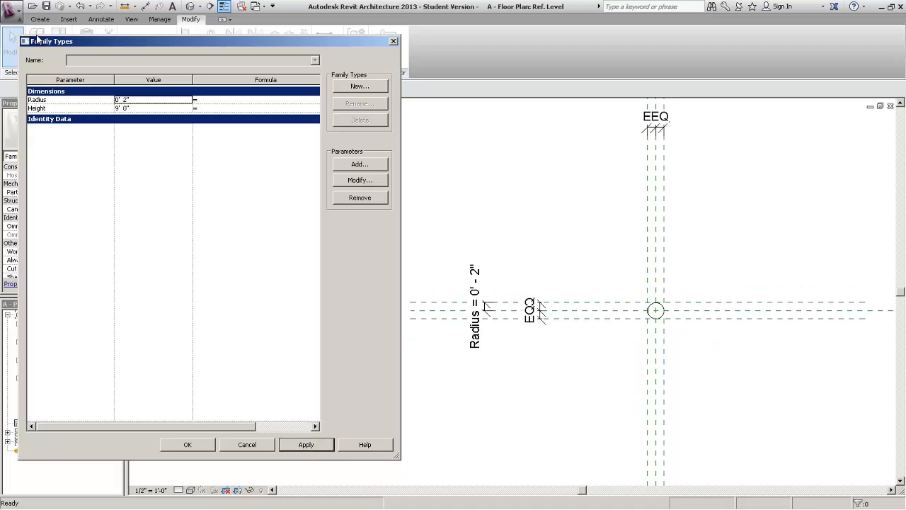
# Set Radius to 6" and accept the family type values.
pyautogui.click(146, 102)
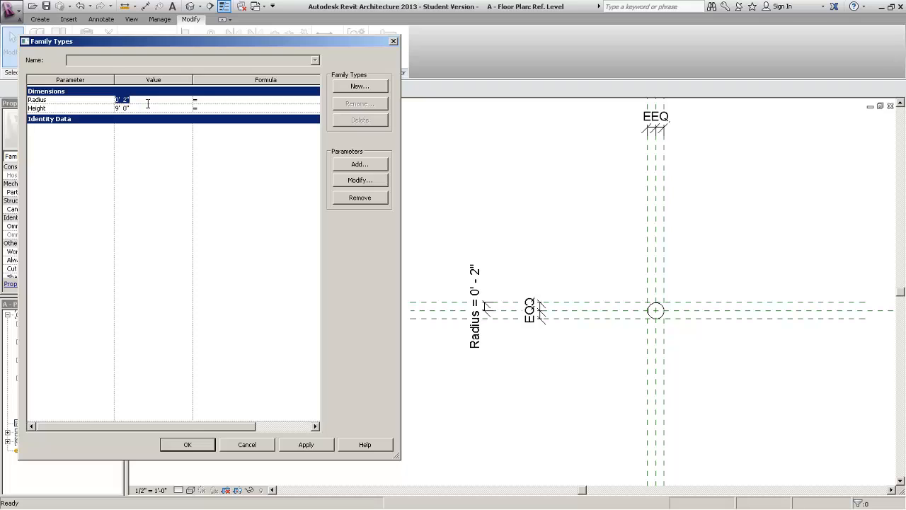
pyautogui.write('6')
pyautogui.press('Tab')
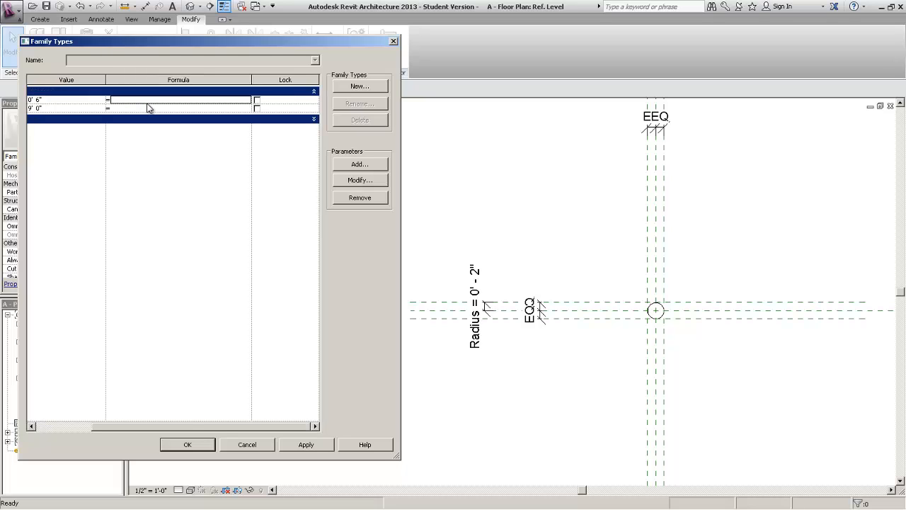
pyautogui.click(204, 443)
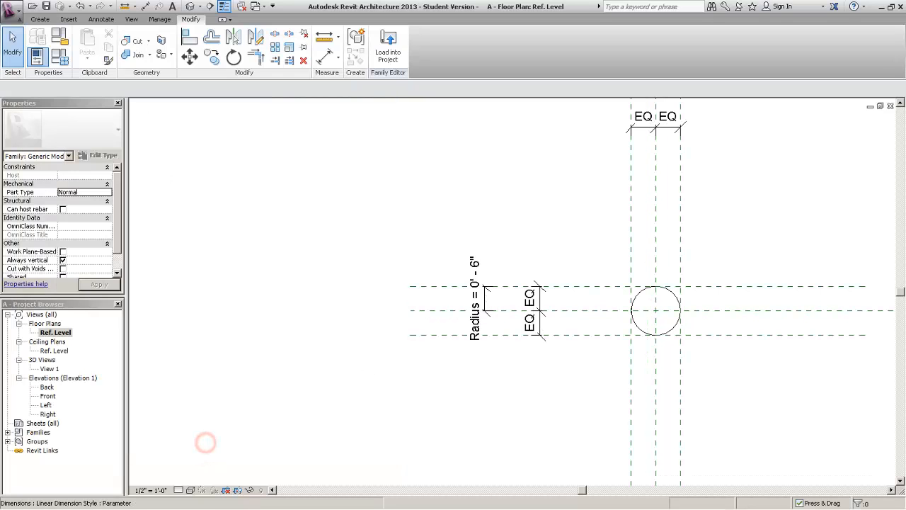
# Close the windows hidden behind the Ref. Level floor plan.
pyautogui.click(392, 235)
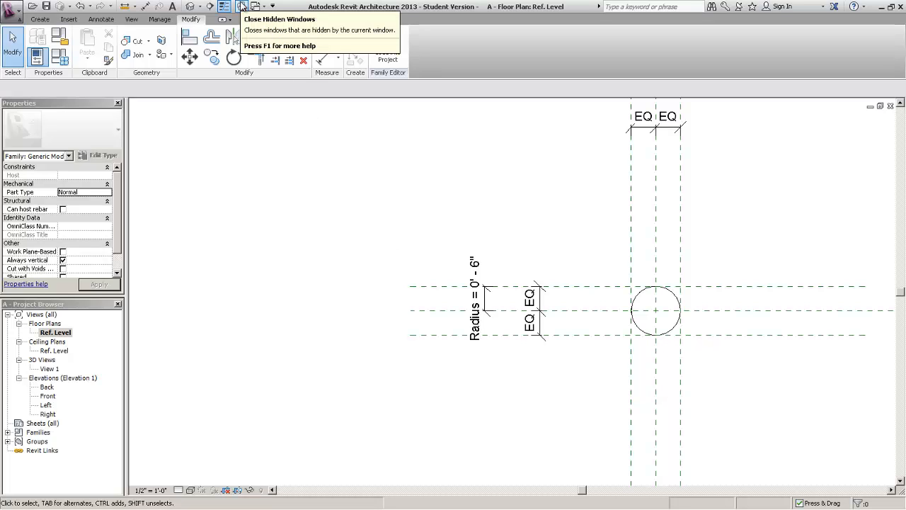
pyautogui.click(242, 7)
pyautogui.click(284, 233)
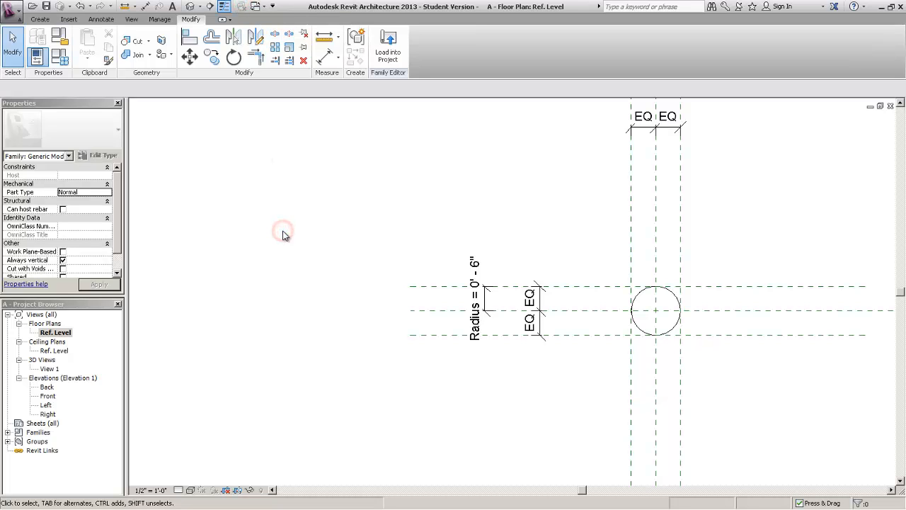
# Switch to family B's View 1, load family B into family A, and cancel placing the component.
pyautogui.click(261, 6)
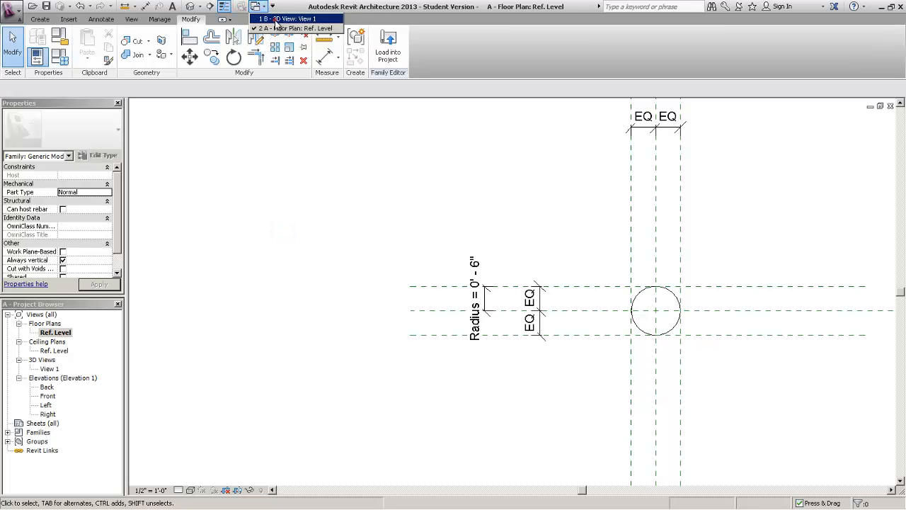
pyautogui.click(275, 20)
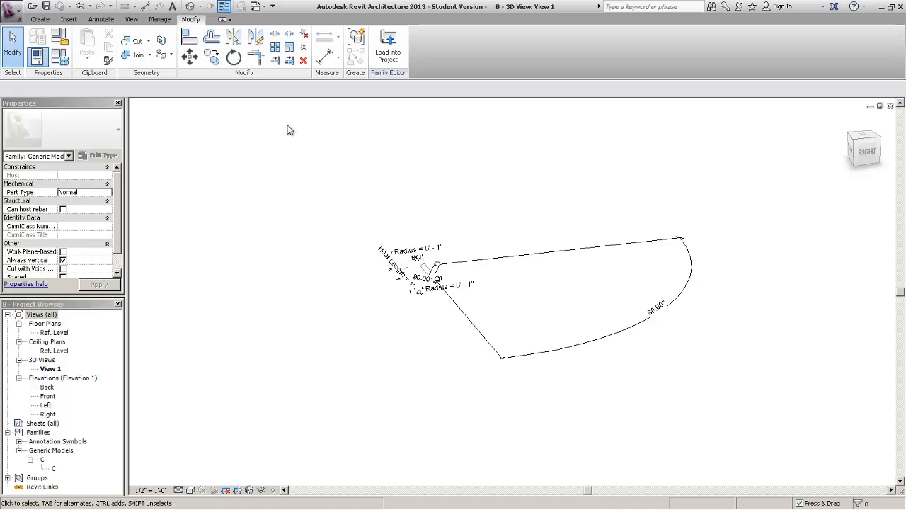
pyautogui.click(388, 56)
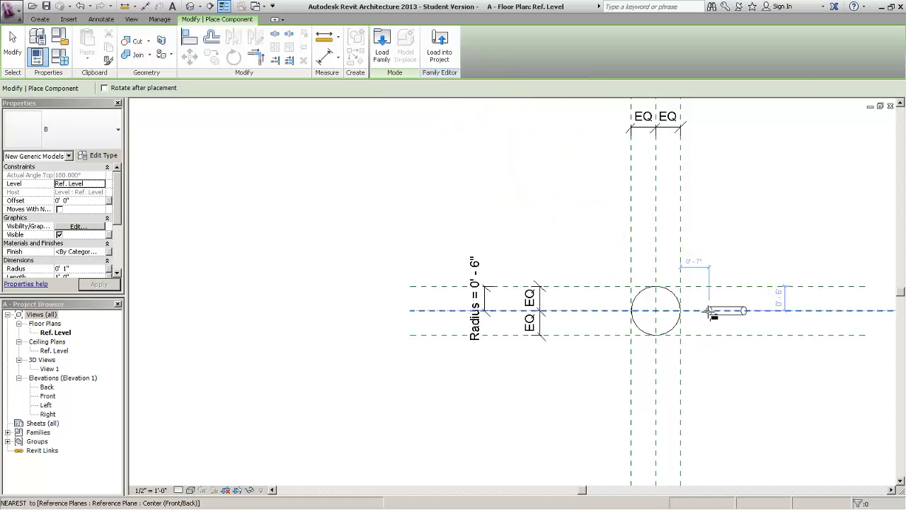
pyautogui.press('Escape')
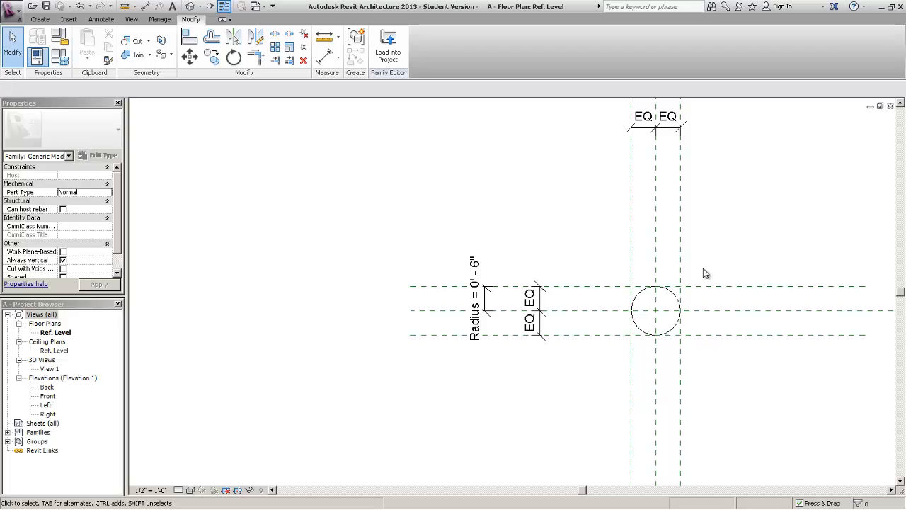
# Add a Length family parameter named Support 1 Height, grouped under Constraints, as an instance parameter.
pyautogui.moveTo(686, 267); pyautogui.dragTo(479, 277, button='middle')
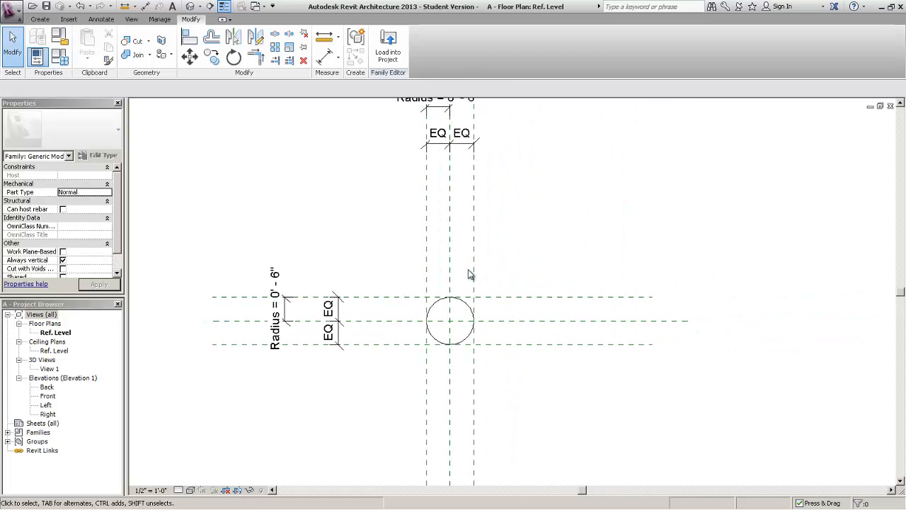
pyautogui.click(61, 61)
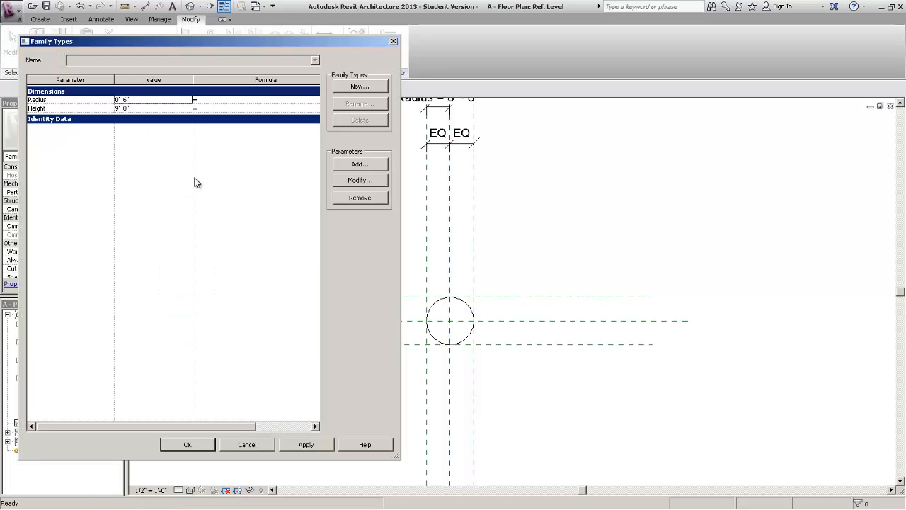
pyautogui.click(359, 165)
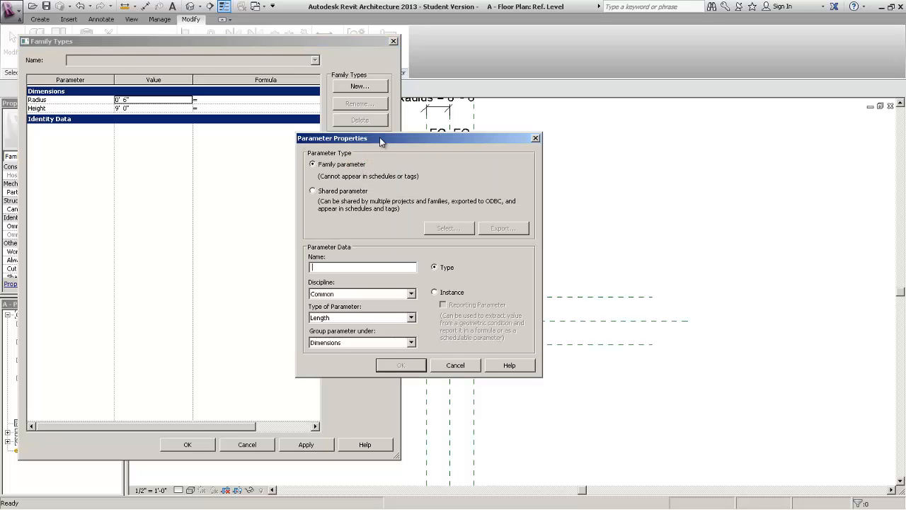
pyautogui.moveTo(379, 138); pyautogui.dragTo(140, 142)
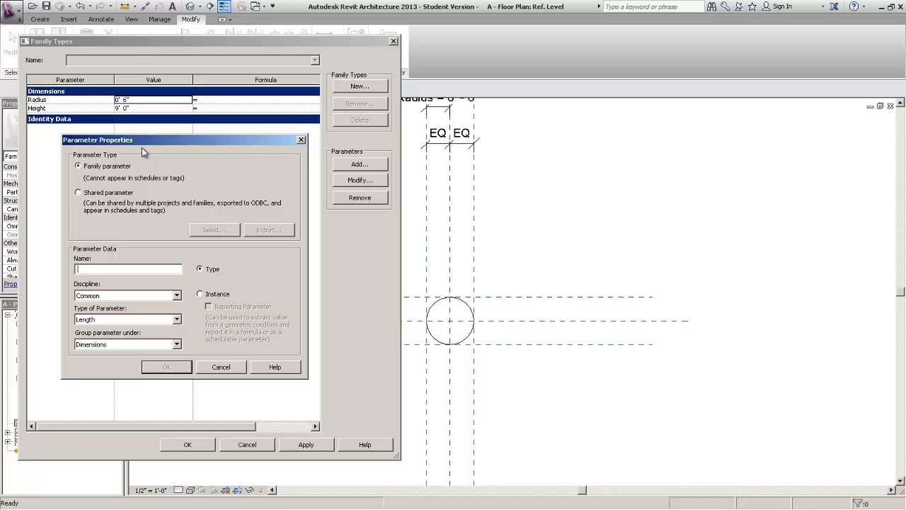
pyautogui.write('Support 1 Height')
pyautogui.moveTo(107, 269); pyautogui.dragTo(65, 266)
pyautogui.click(165, 269)
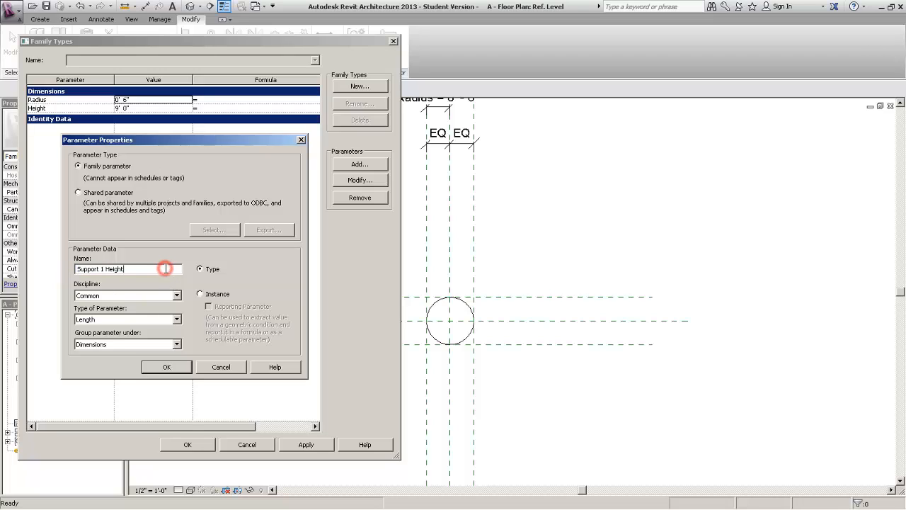
pyautogui.click(148, 347)
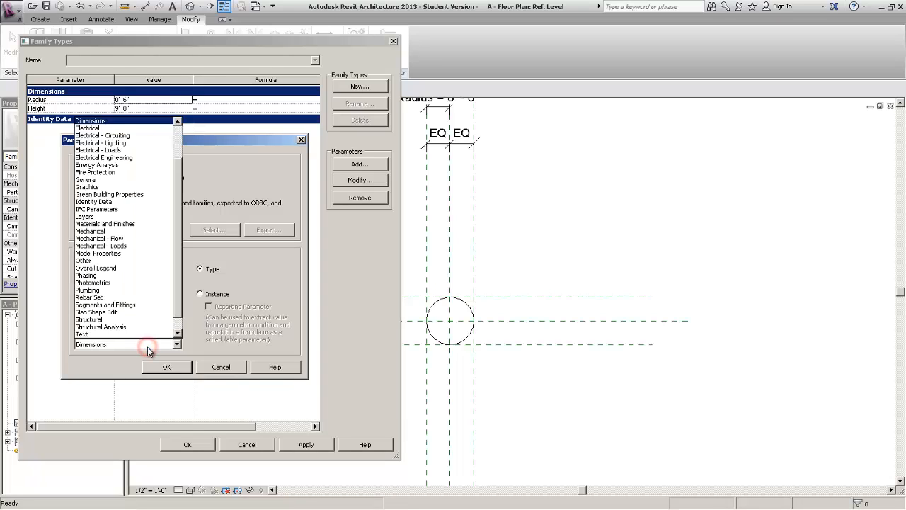
pyautogui.scroll(2, 177, 165)
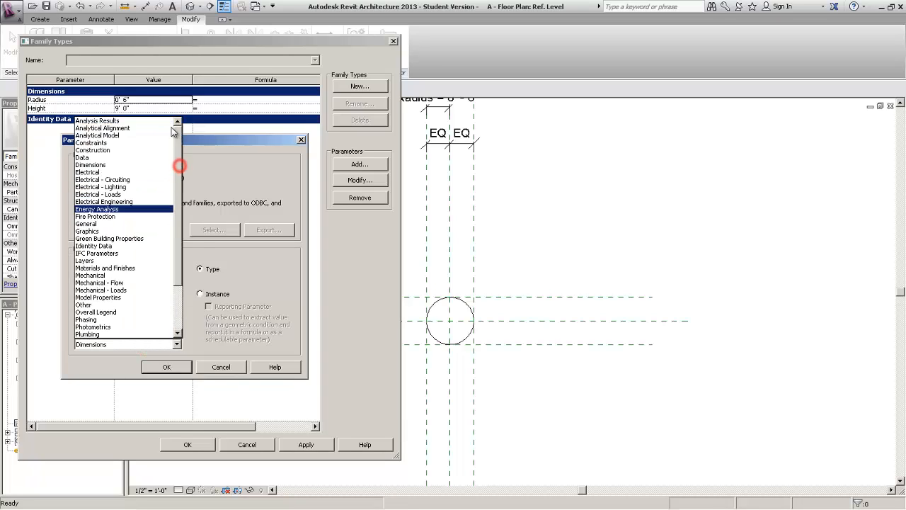
pyautogui.click(155, 146)
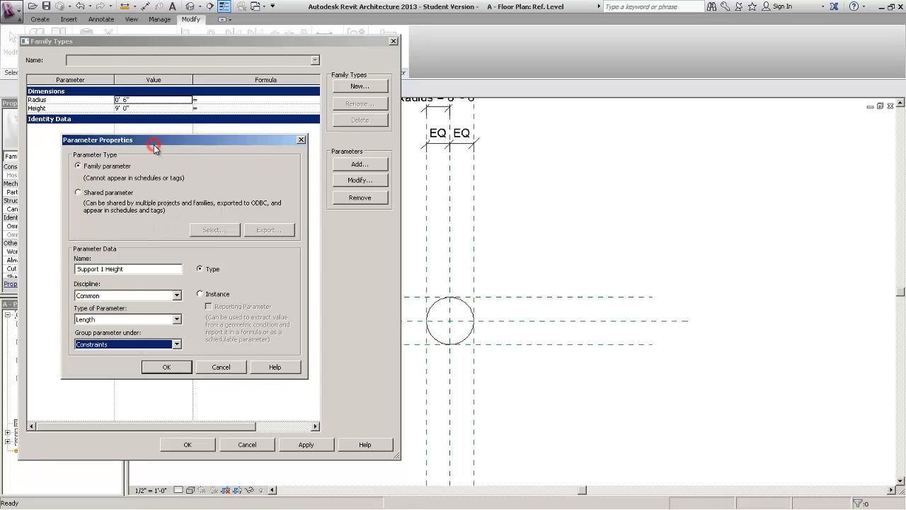
pyautogui.click(201, 296)
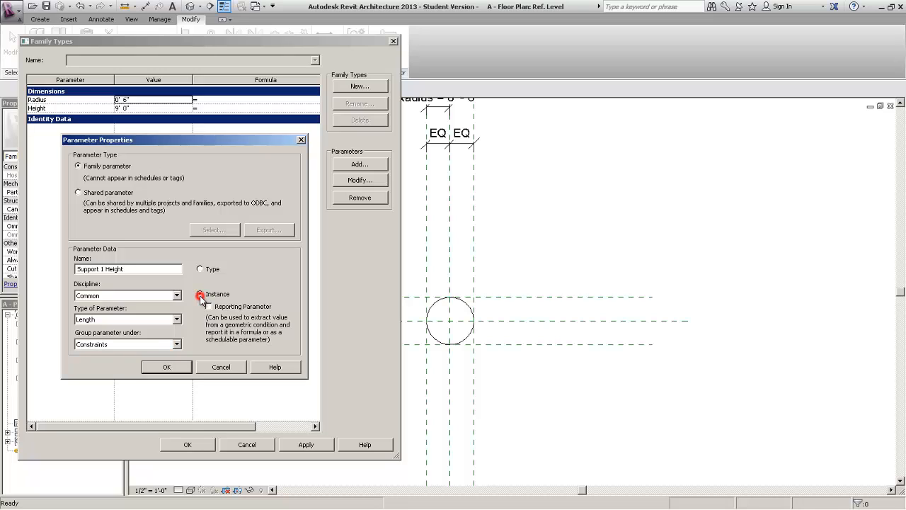
pyautogui.click(167, 367)
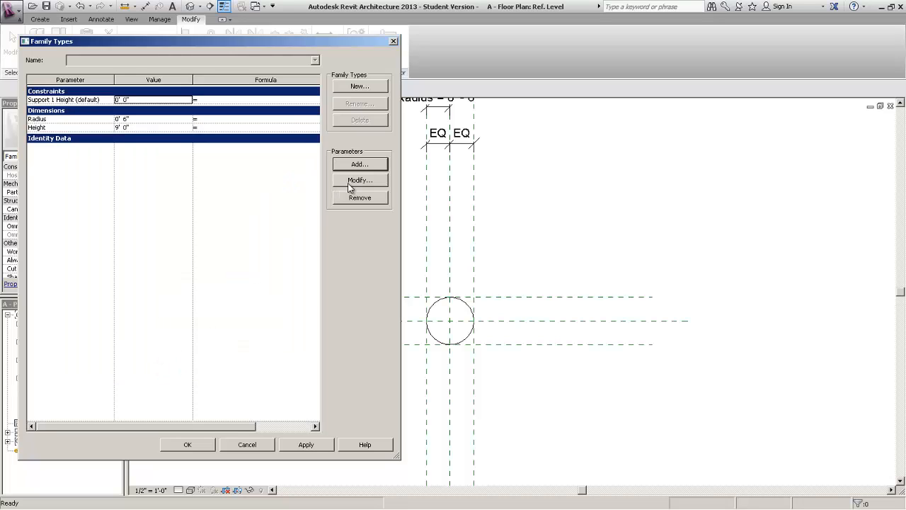
# Add a Length family parameter named Support 1 Length, grouped under Constraints, as an instance parameter.
pyautogui.click(369, 166)
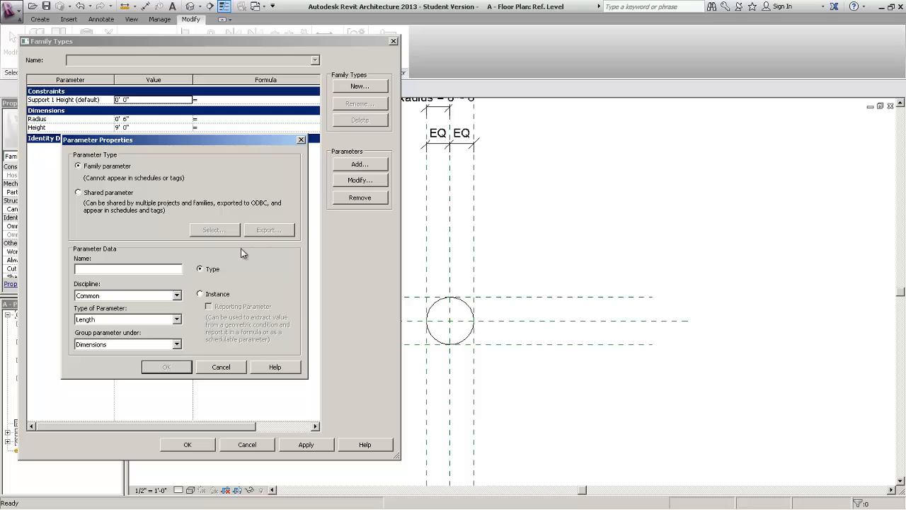
pyautogui.write('Support 1')
pyautogui.write('Length')
pyautogui.click(178, 344)
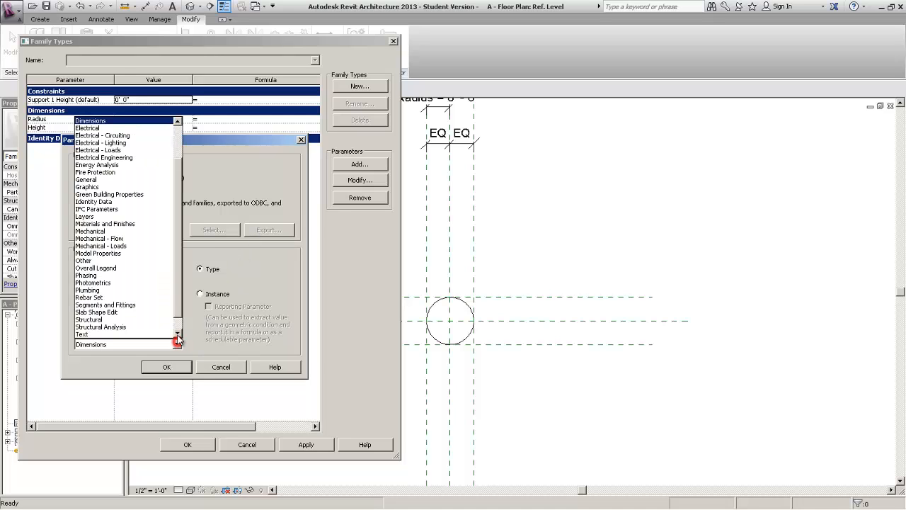
pyautogui.scroll(2, 180, 142)
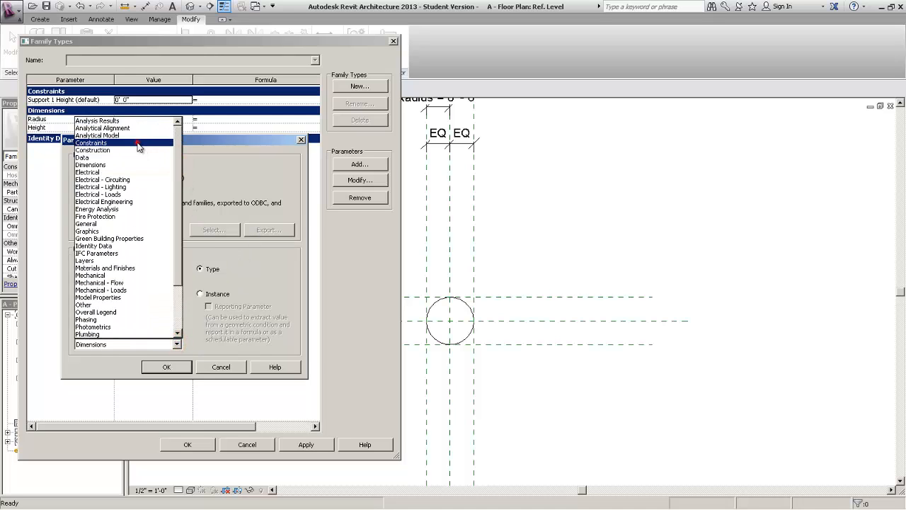
pyautogui.click(142, 142)
pyautogui.click(200, 293)
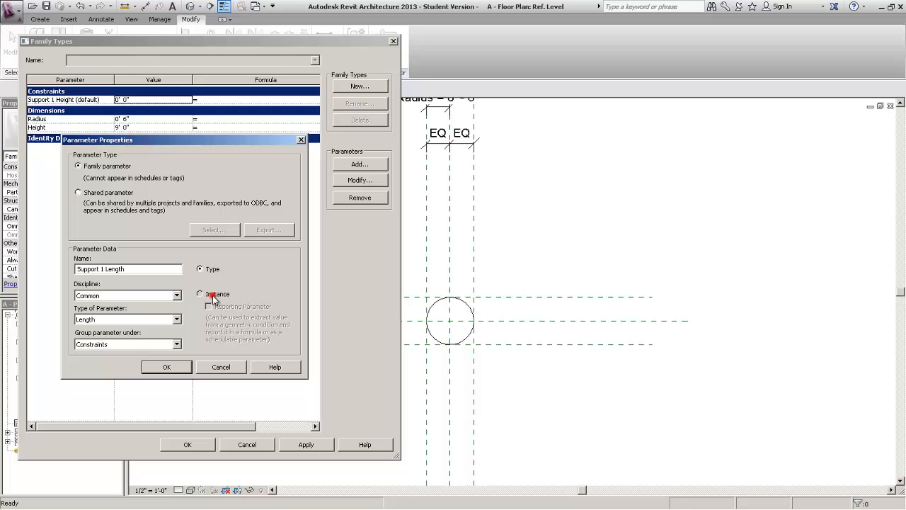
pyautogui.click(167, 367)
# Add an Angle family parameter named Support 1 Angle Top, grouped under Constraints, as an instance parameter.
pyautogui.click(341, 164)
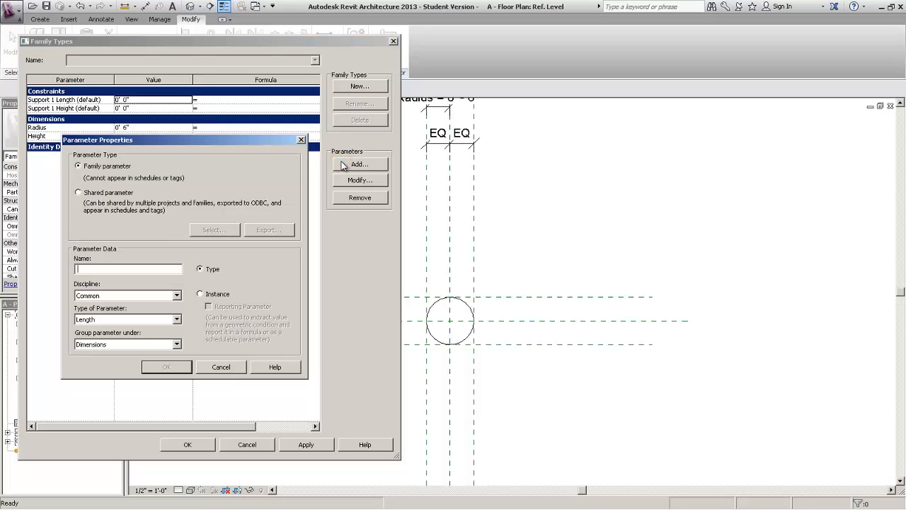
pyautogui.write('Support 1 Angle Top')
pyautogui.click(176, 318)
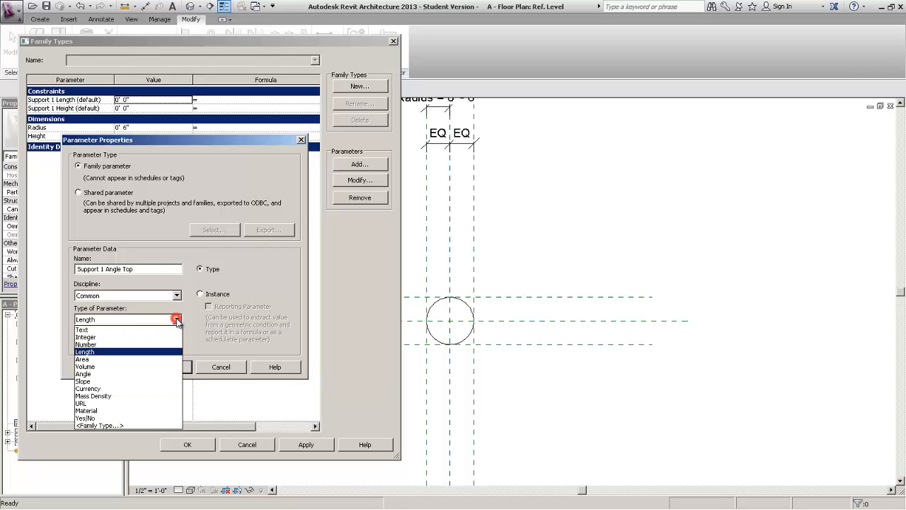
pyautogui.click(144, 375)
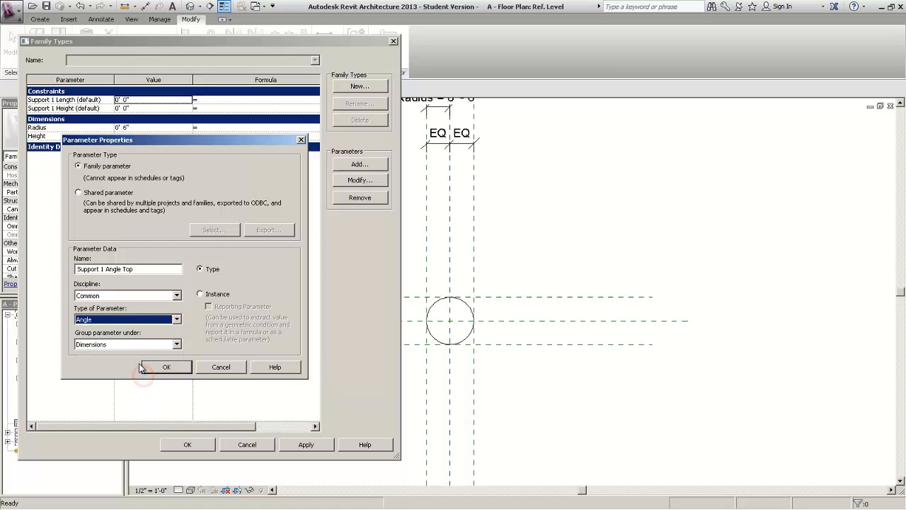
pyautogui.click(131, 345)
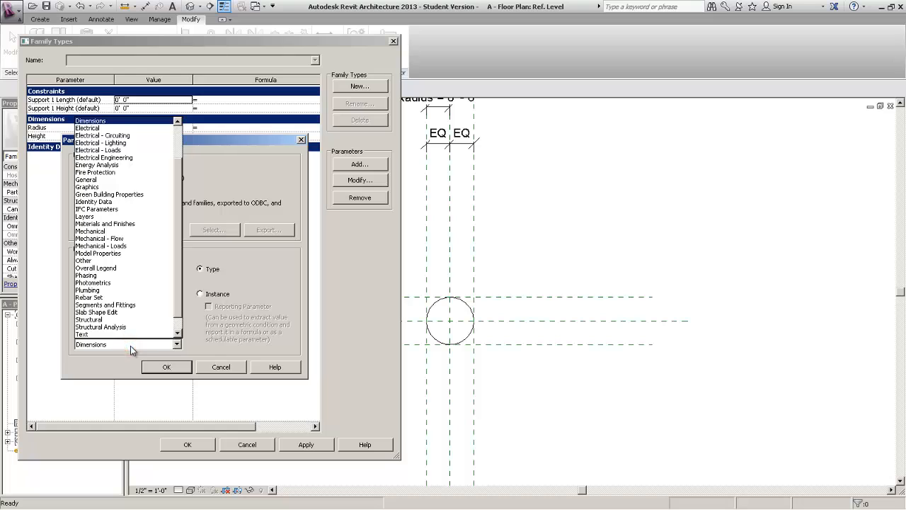
pyautogui.scroll(2, 180, 141)
pyautogui.click(162, 144)
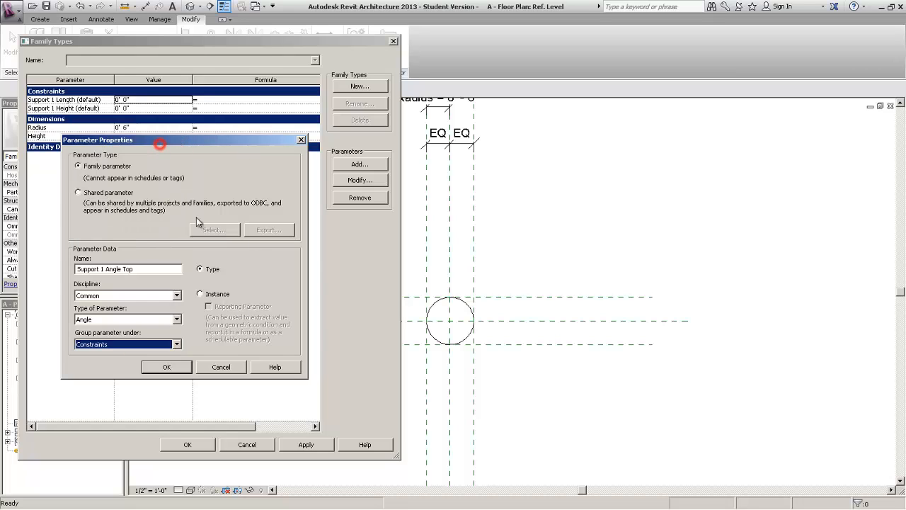
pyautogui.click(210, 298)
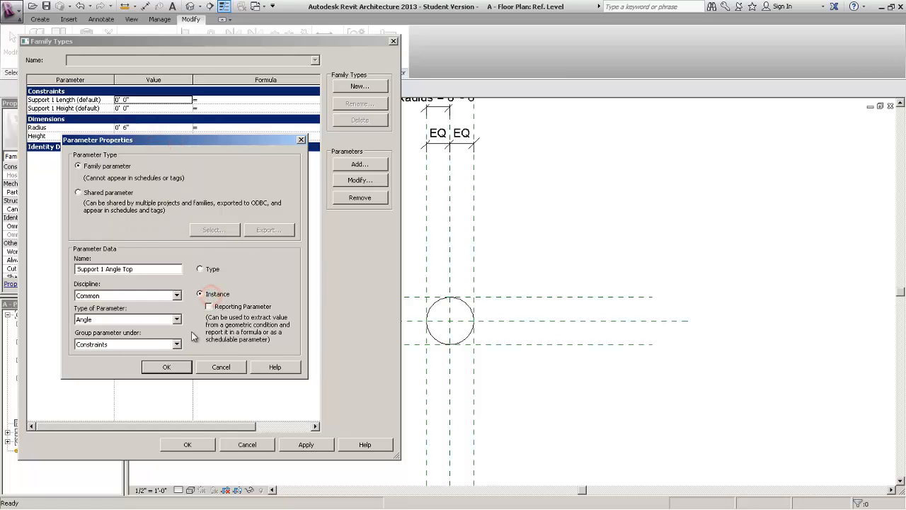
pyautogui.click(171, 366)
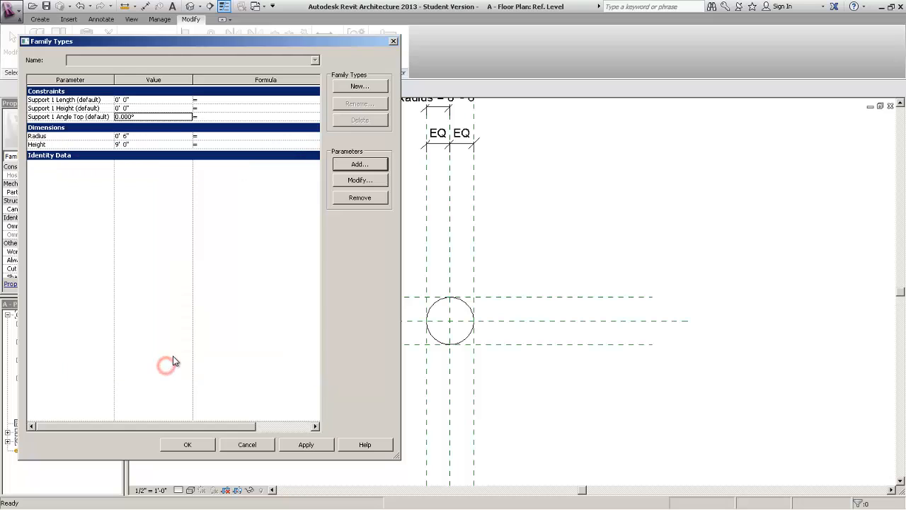
# Add an Angle instance parameter named Support 1 Angle Elevation under Constraints, and widen the Parameter column to fit its name.
pyautogui.click(359, 164)
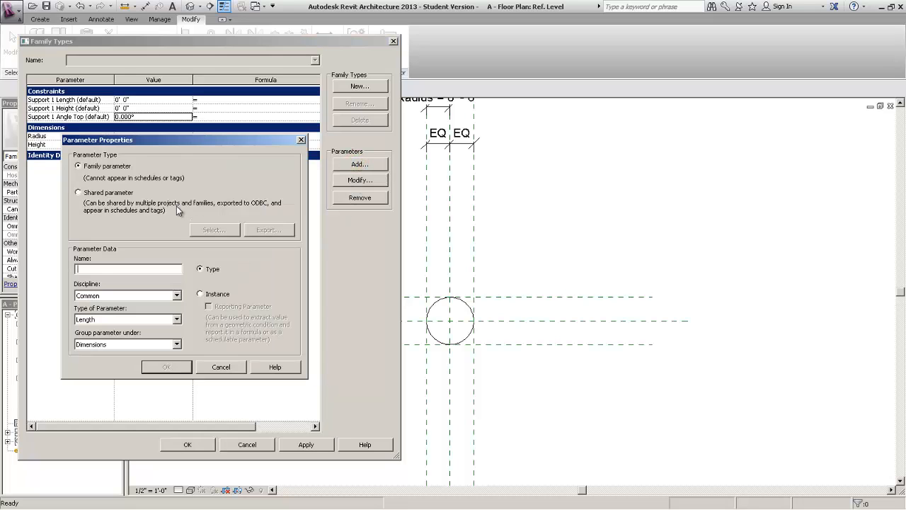
pyautogui.write('Support 1 Angle Elevation')
pyautogui.click(152, 322)
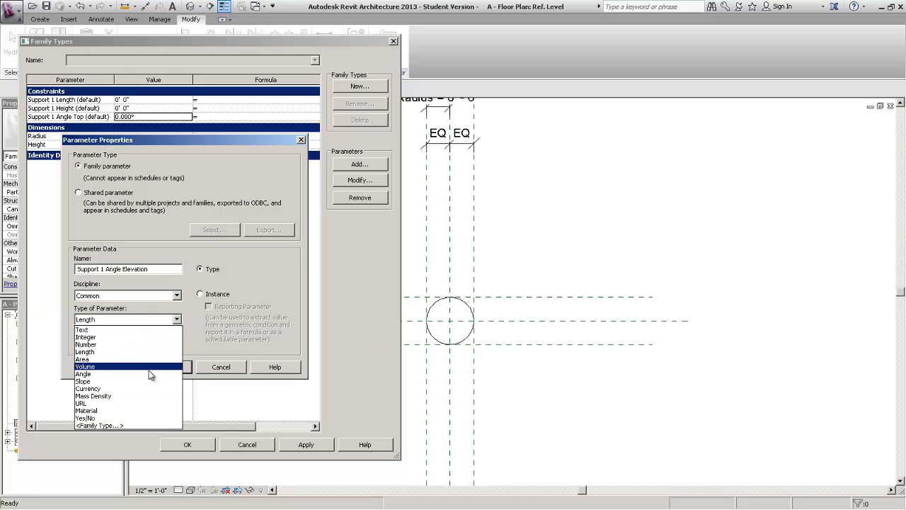
pyautogui.click(148, 366)
pyautogui.click(168, 345)
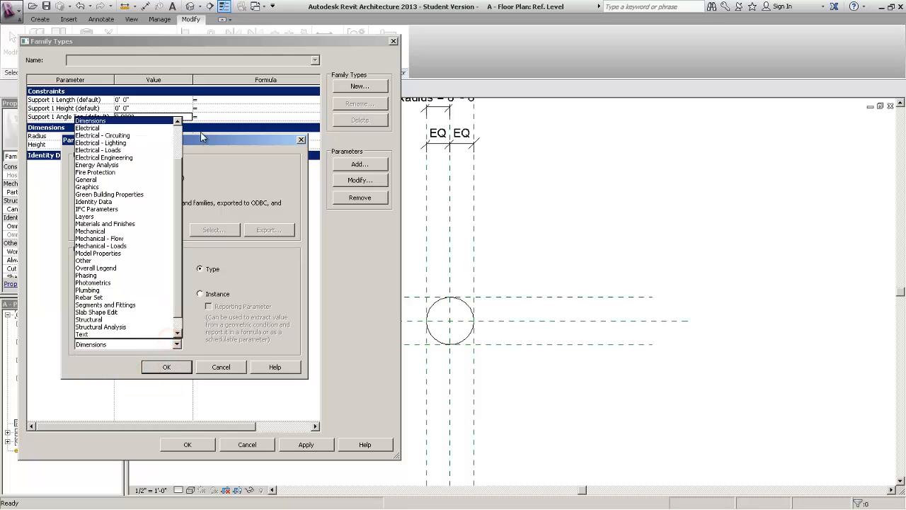
pyautogui.scroll(2, 175, 138)
pyautogui.click(145, 144)
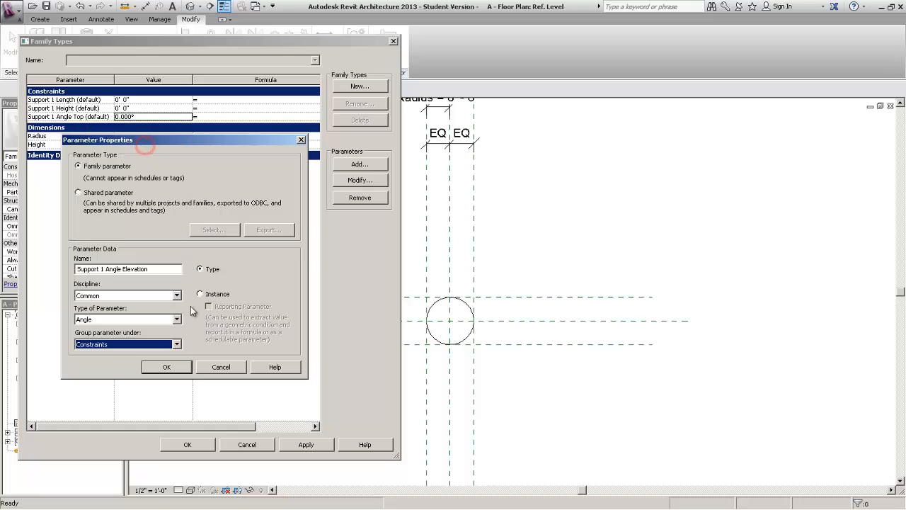
pyautogui.click(203, 296)
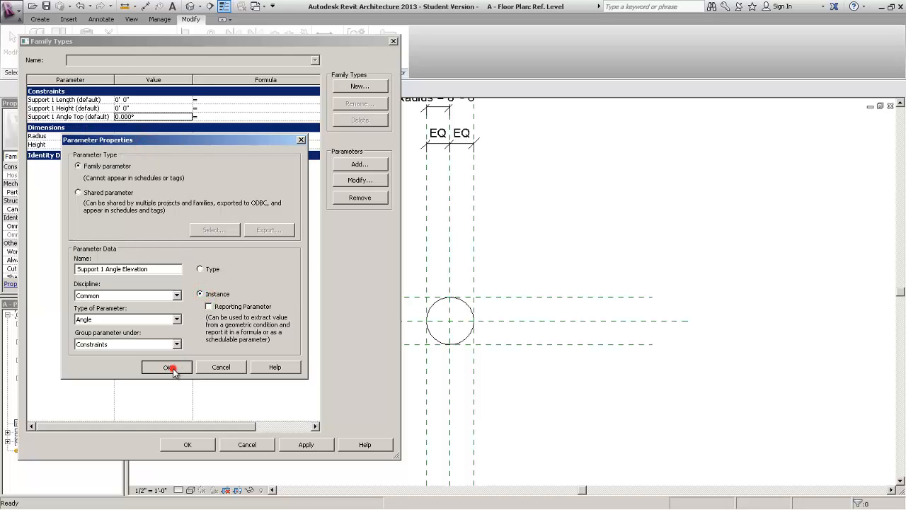
pyautogui.click(172, 366)
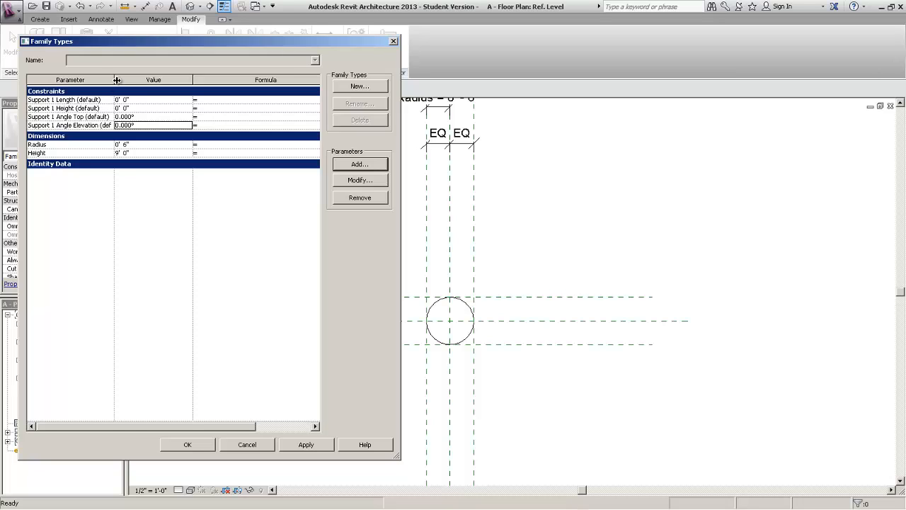
pyautogui.moveTo(114, 80); pyautogui.dragTo(163, 82)
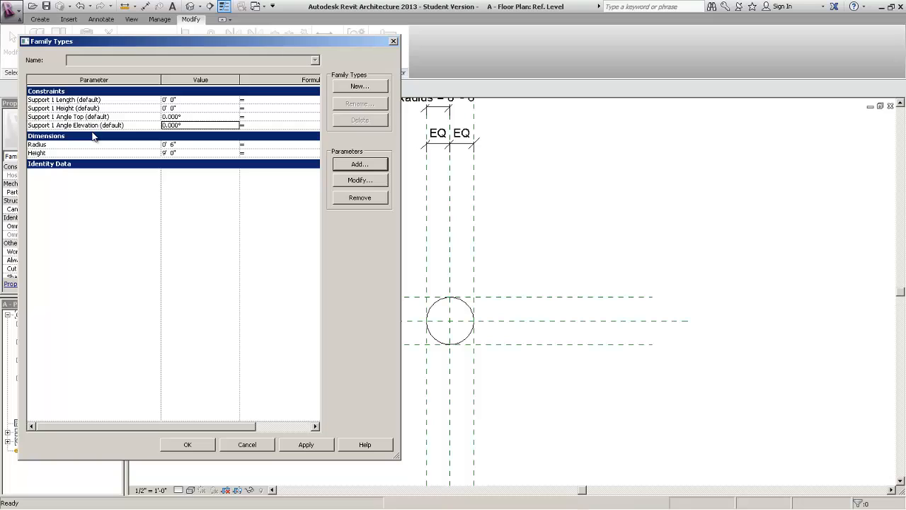
# Add a Length family parameter named Support 2 Length, grouped under Constraints, as an instance parameter.
pyautogui.click(366, 163)
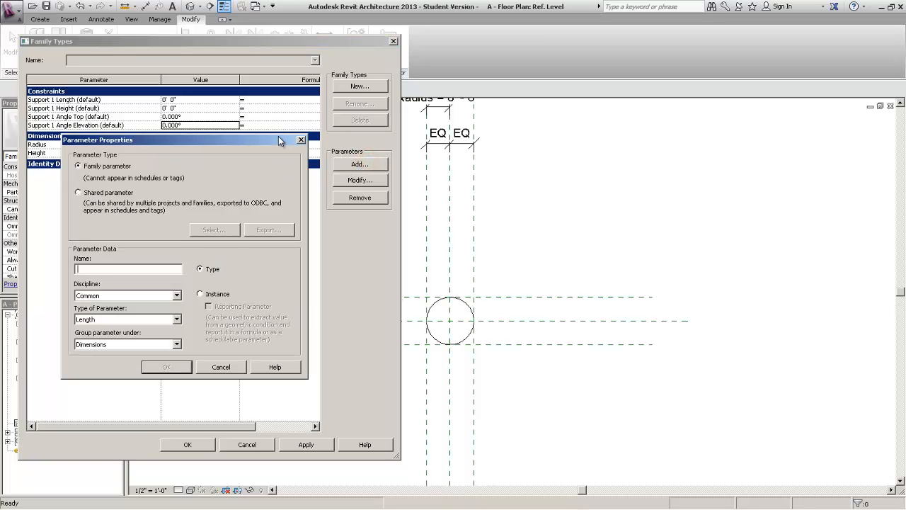
pyautogui.write('Support 1')
pyautogui.hotkey('shift', 'Home')
pyautogui.click(165, 269)
pyautogui.click(165, 345)
pyautogui.scroll(1, 155, 127)
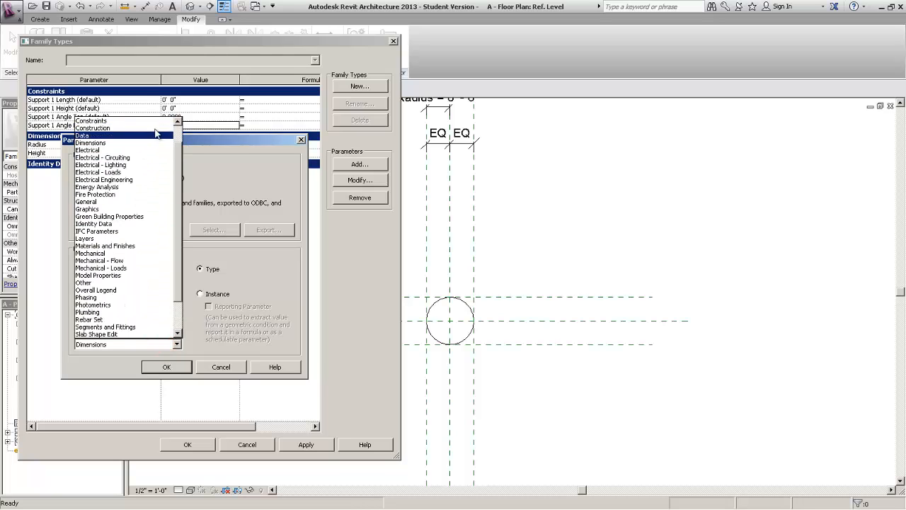
pyautogui.click(158, 118)
pyautogui.click(201, 293)
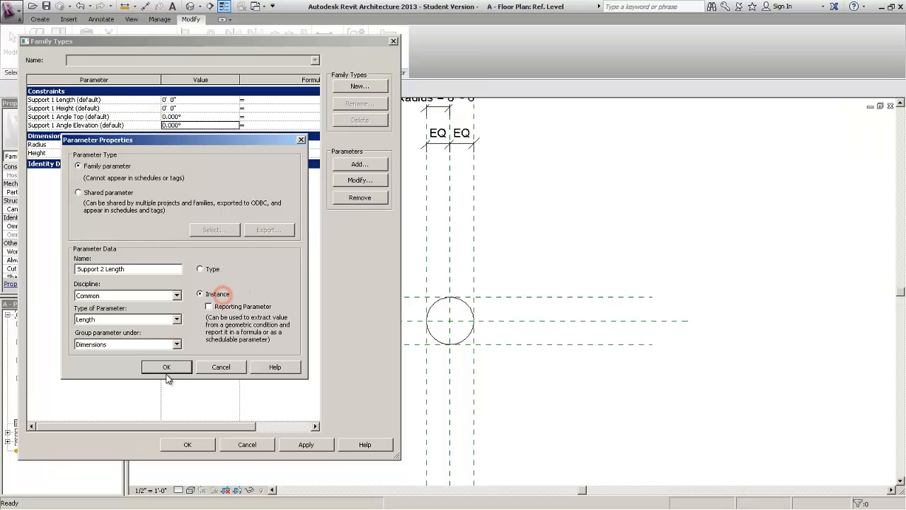
pyautogui.click(166, 345)
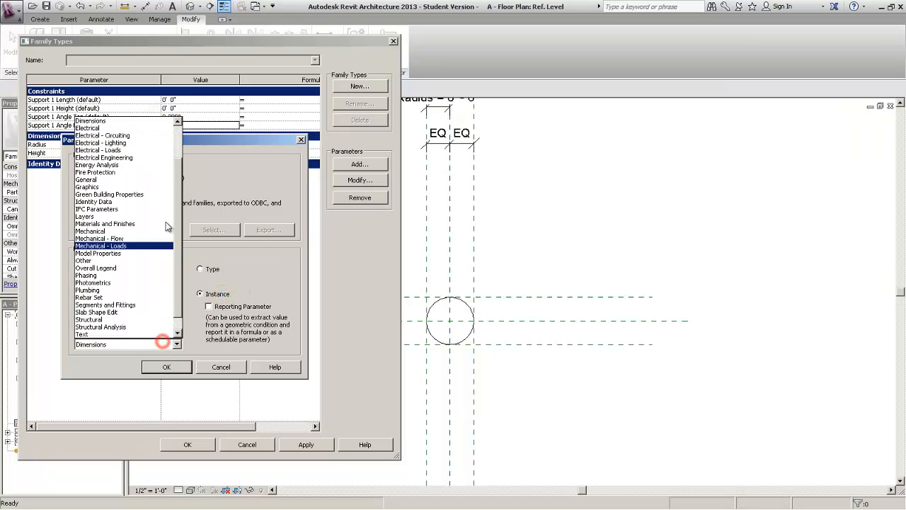
pyautogui.scroll(2, 179, 142)
pyautogui.click(148, 145)
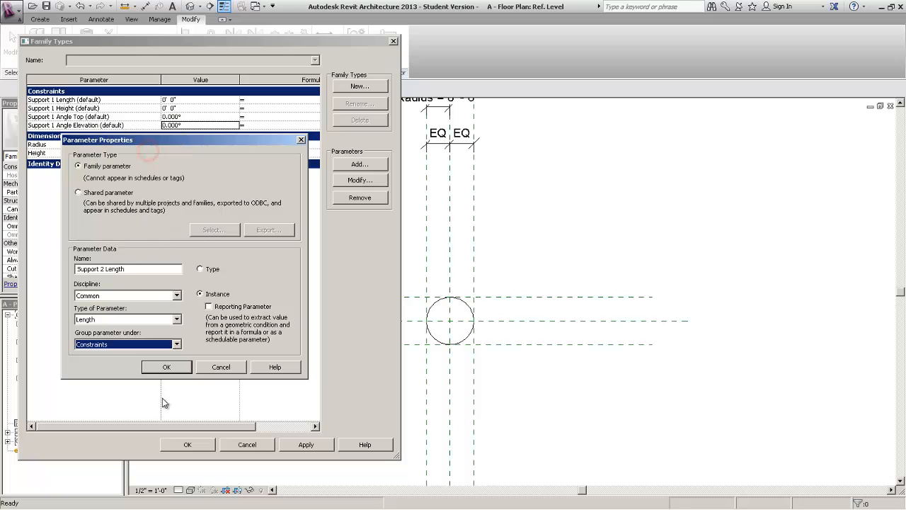
pyautogui.click(174, 373)
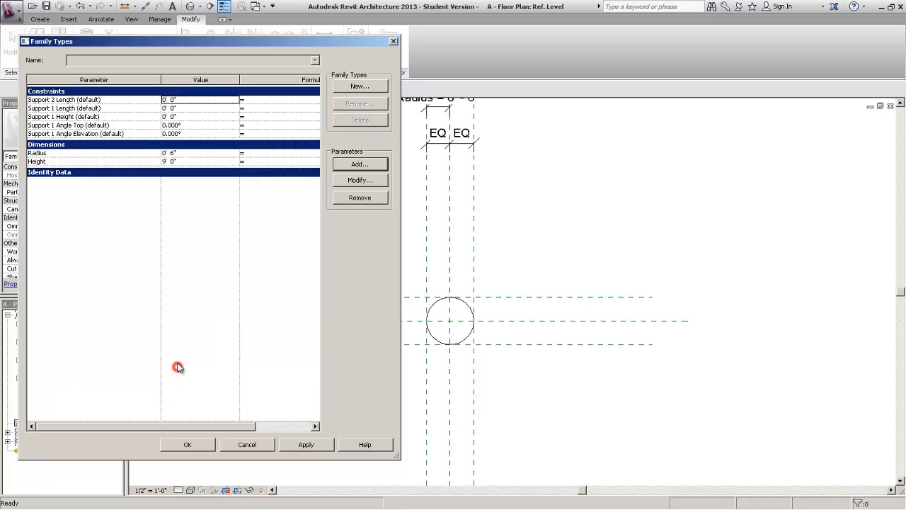
# Add a Length family parameter named Support 2 Height, grouped under Constraints, as an instance parameter.
pyautogui.click(340, 167)
pyautogui.write('Support 2 ')
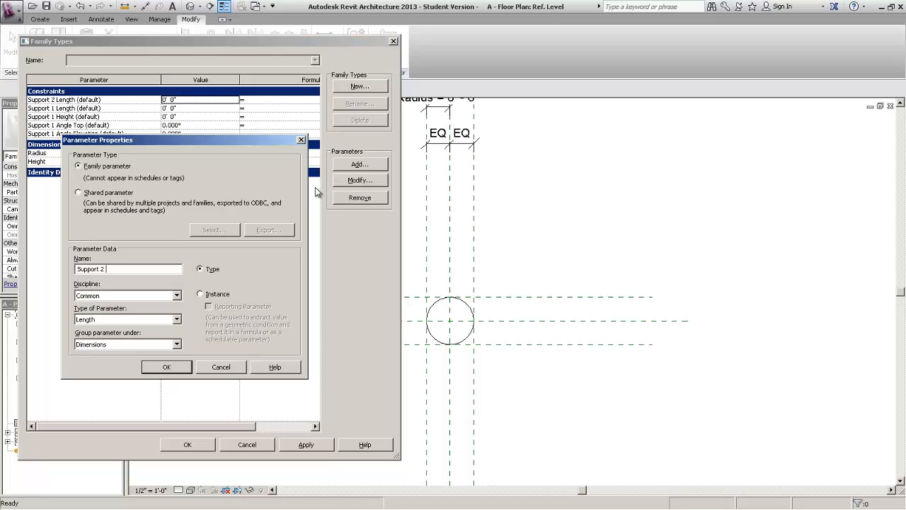
pyautogui.write('Height')
pyautogui.click(115, 344)
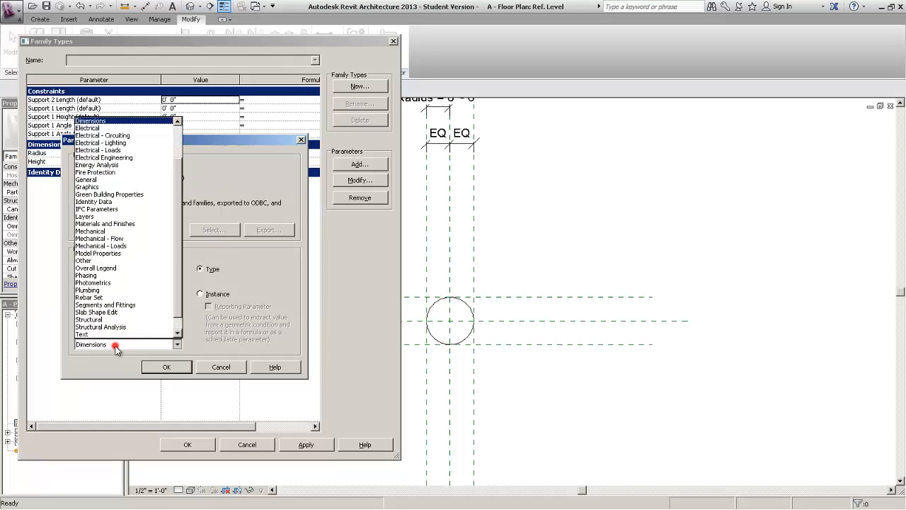
pyautogui.click(176, 123)
pyautogui.click(149, 143)
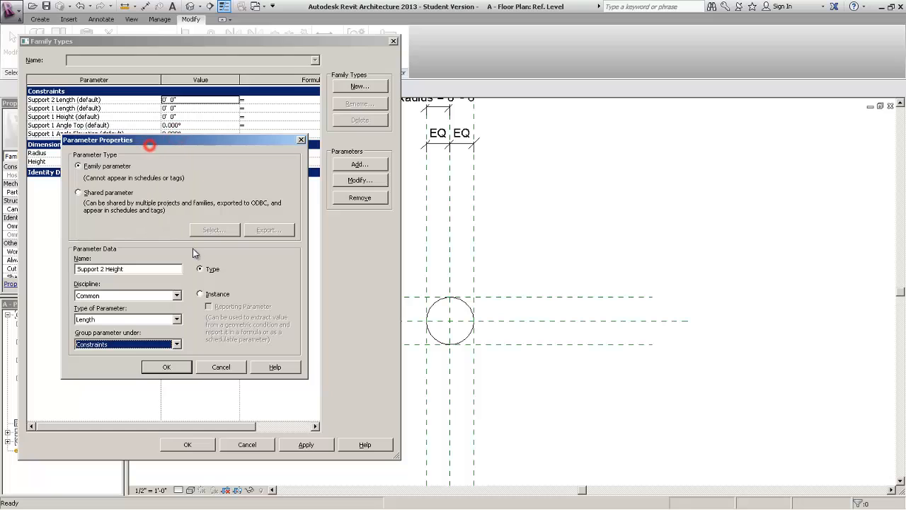
pyautogui.click(200, 293)
pyautogui.press('Return')
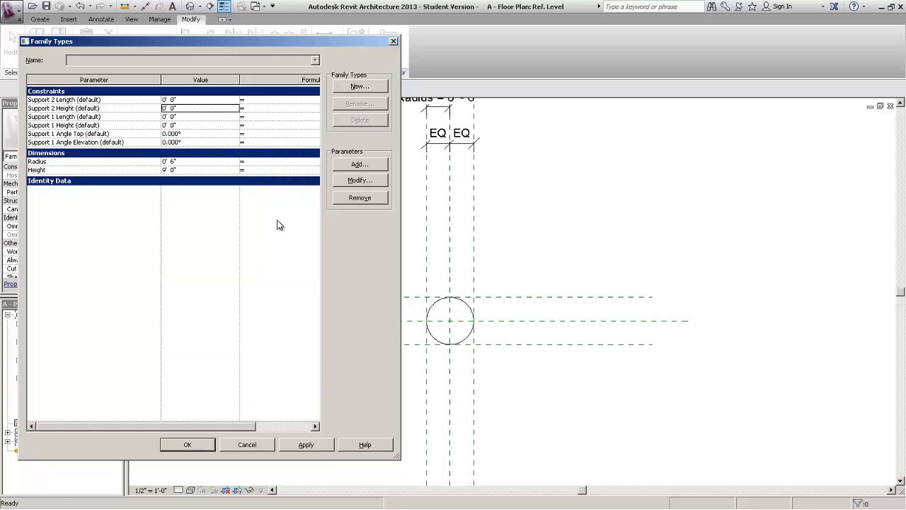
# Add an Angle family parameter named Support 2 Angle Top, grouped under Constraints, as an instance parameter.
pyautogui.press('Return')
pyautogui.write('Support 2 Angle Top')
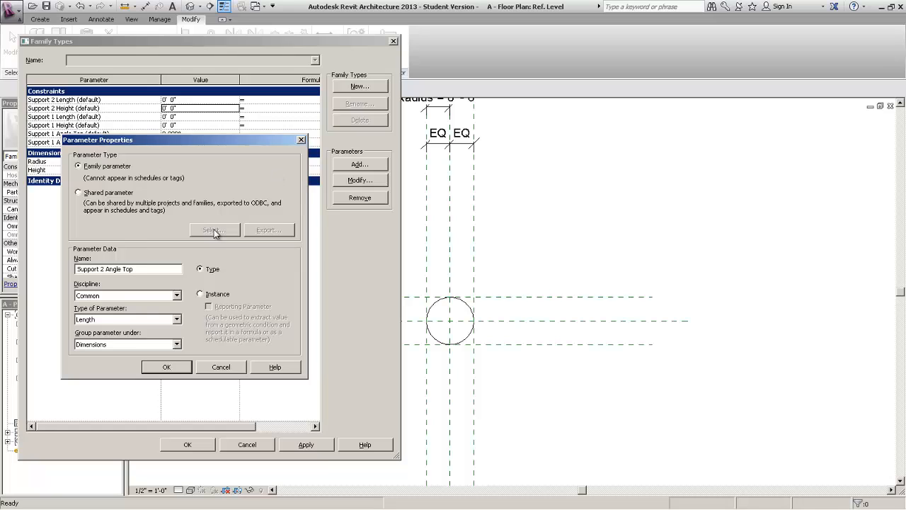
pyautogui.click(119, 318)
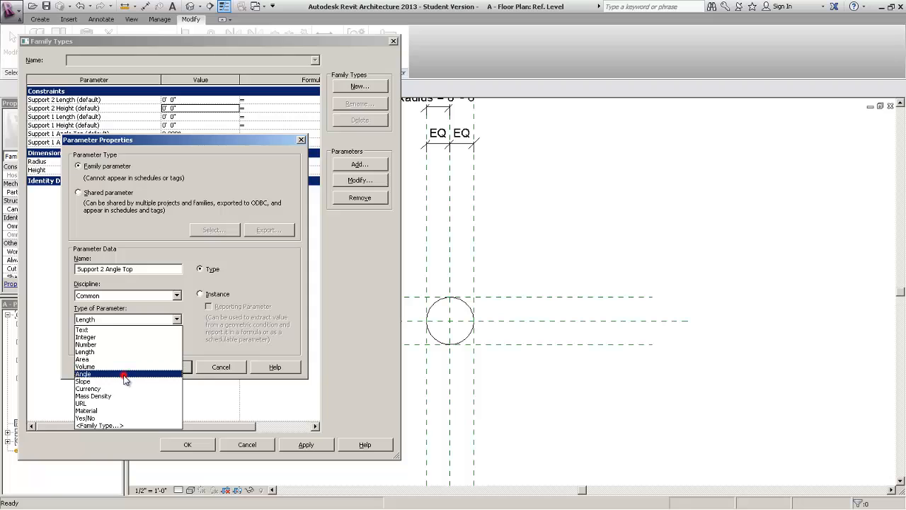
pyautogui.click(121, 366)
pyautogui.click(124, 344)
pyautogui.scroll(2, 175, 140)
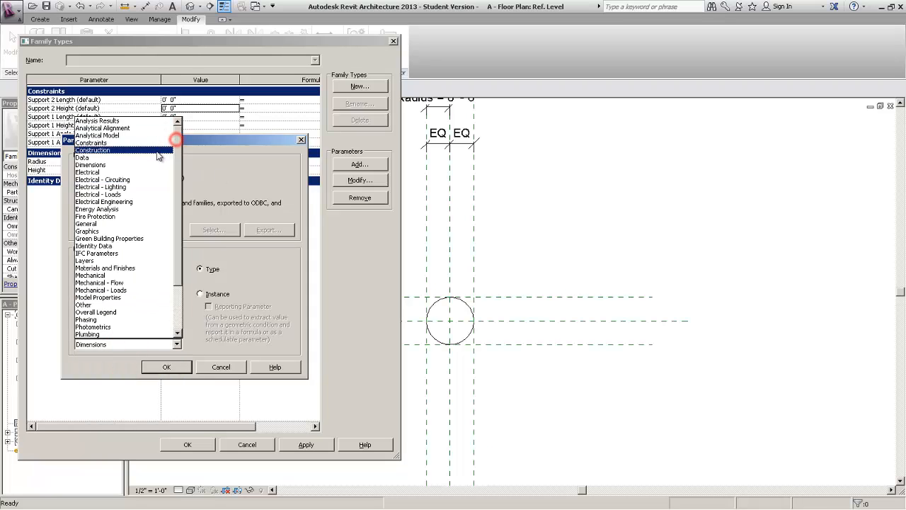
pyautogui.click(162, 143)
pyautogui.click(228, 294)
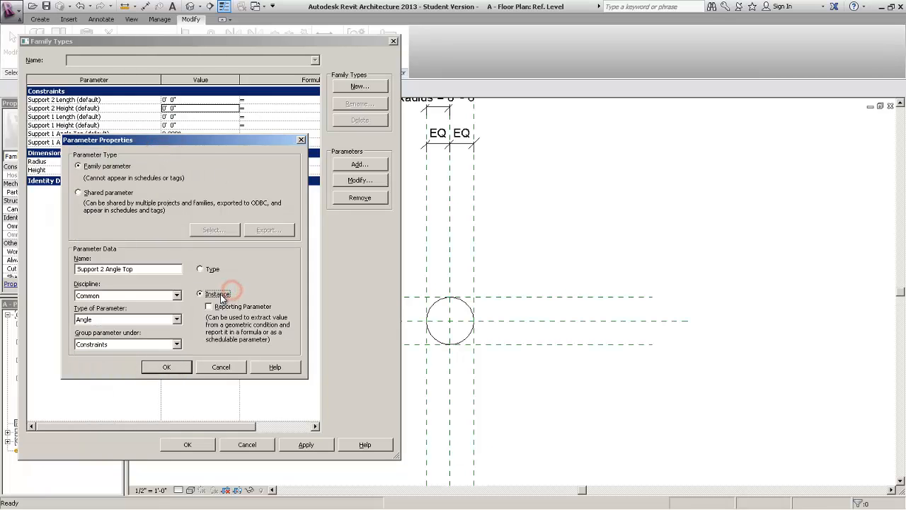
pyautogui.press('Return')
# Add an Angle family parameter named Support 2 Angle Elevation, grouped under Constraints, as an instance parameter.
pyautogui.click(354, 164)
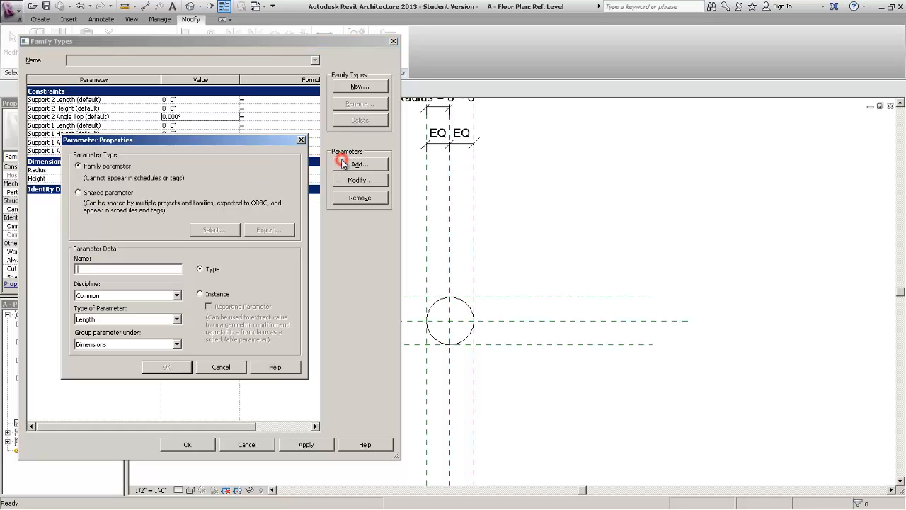
pyautogui.write('Support 2 Angle Elev')
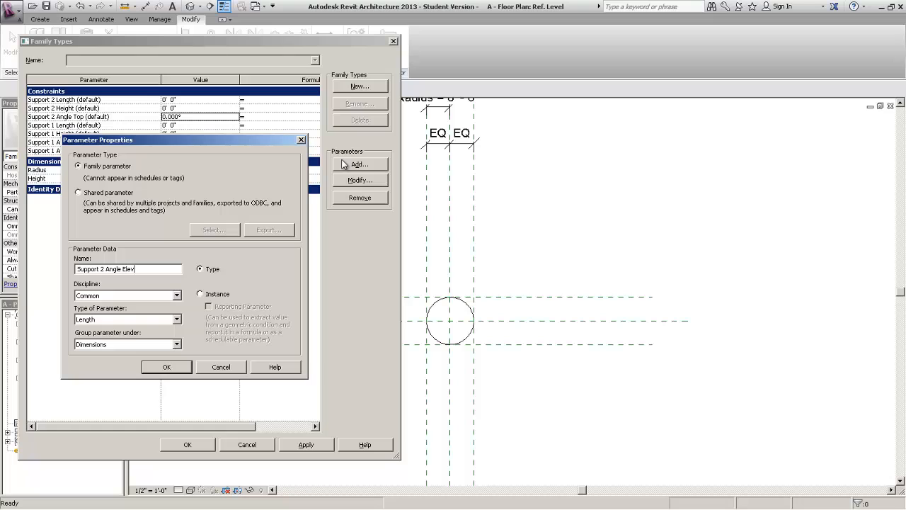
pyautogui.write('ation')
pyautogui.click(135, 319)
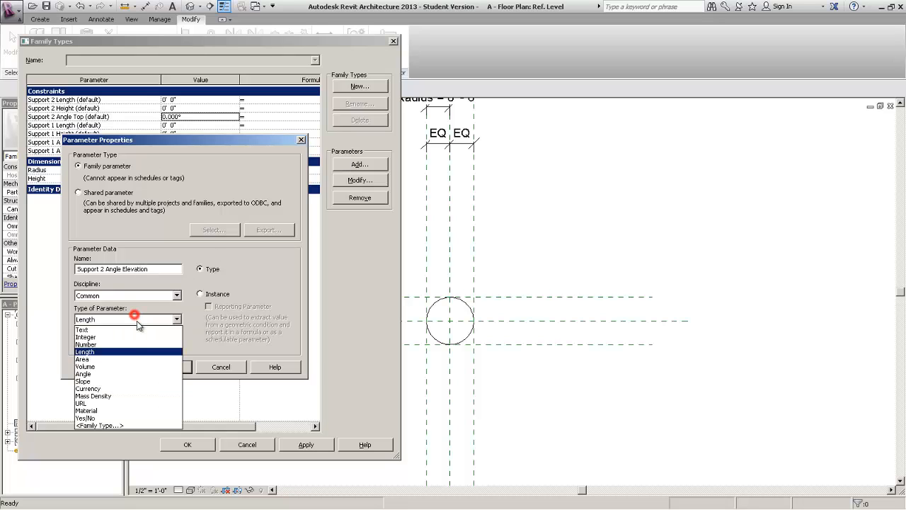
pyautogui.click(130, 383)
pyautogui.click(129, 345)
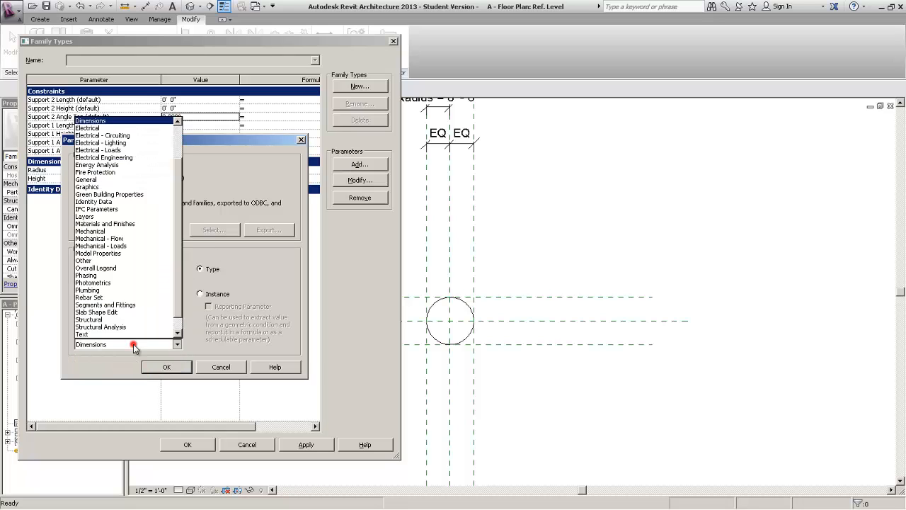
pyautogui.scroll(2, 177, 137)
pyautogui.click(174, 137)
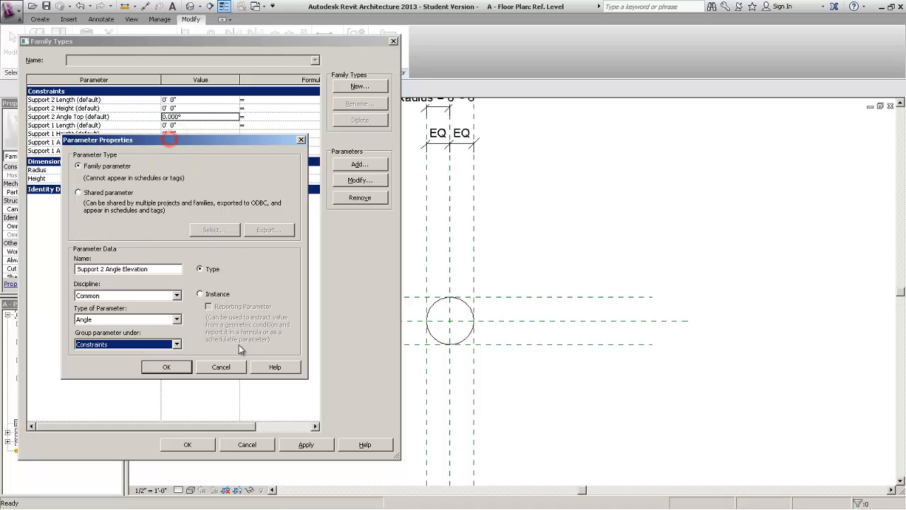
pyautogui.click(215, 293)
pyautogui.click(167, 367)
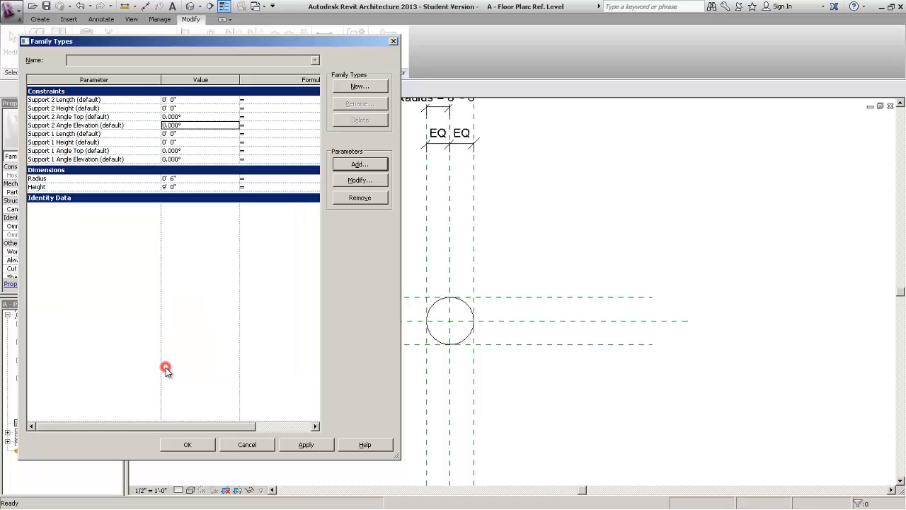
# Add a Length family parameter named Support 3 Length, grouped under Constraints, as an instance parameter.
pyautogui.click(350, 164)
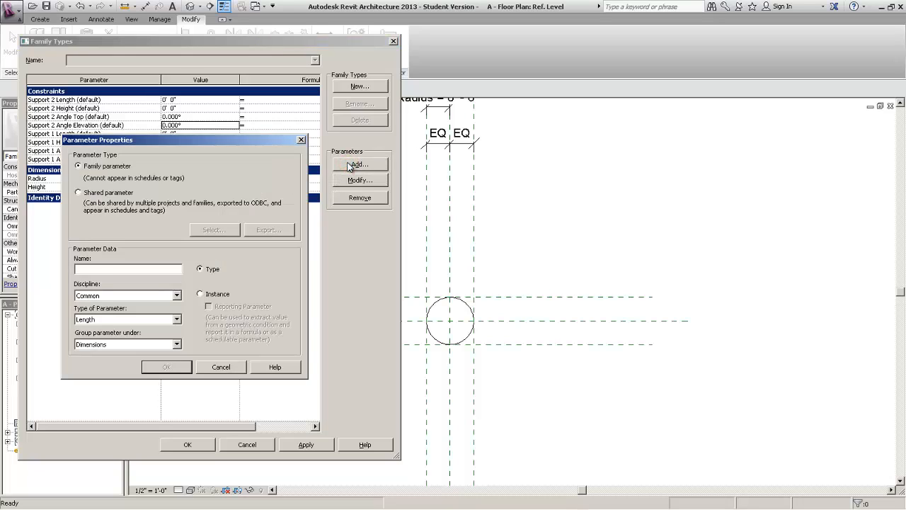
pyautogui.write('Support 3')
pyautogui.click(99, 269)
pyautogui.hotkey('shift', 'Home')
pyautogui.click(163, 273)
pyautogui.click(160, 345)
pyautogui.press('c')
pyautogui.click(161, 345)
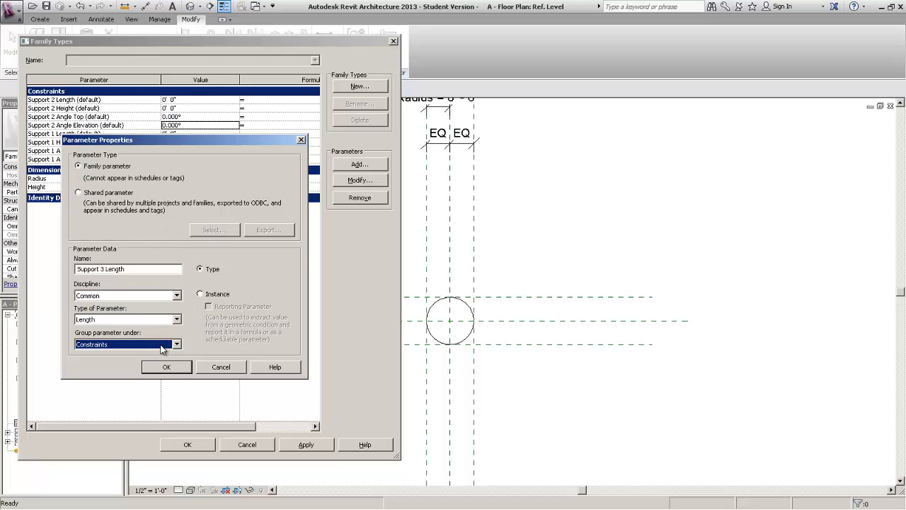
pyautogui.click(200, 293)
pyautogui.click(183, 366)
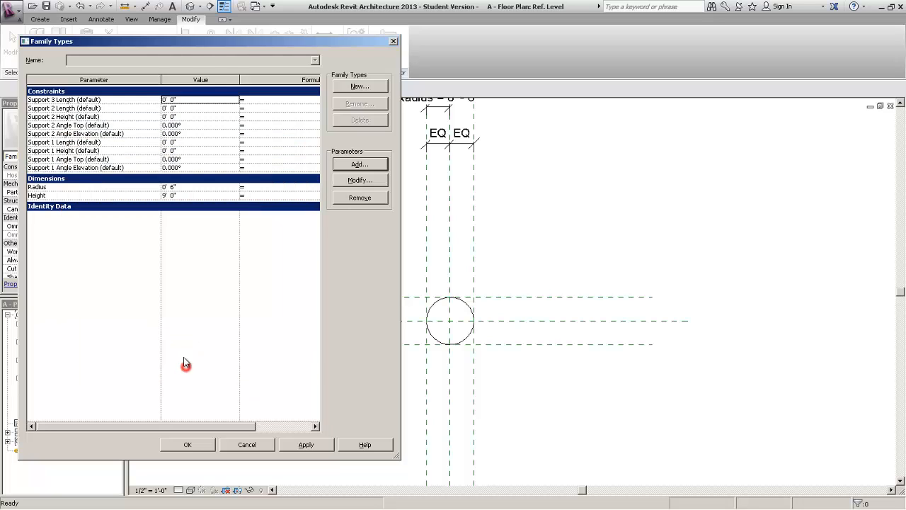
# Add a Length family parameter named Support 3 Height, grouped under Constraints, as an instance parameter.
pyautogui.click(362, 165)
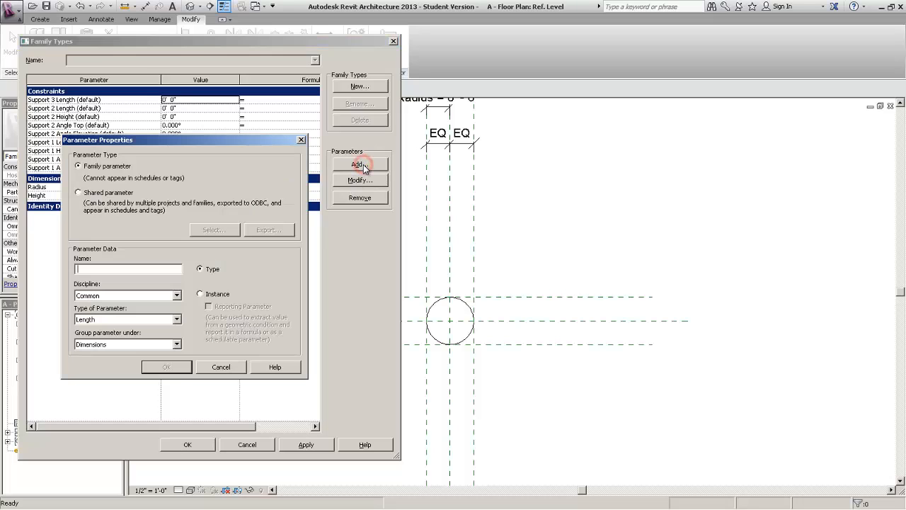
pyautogui.write('Support 3 Height')
pyautogui.click(102, 344)
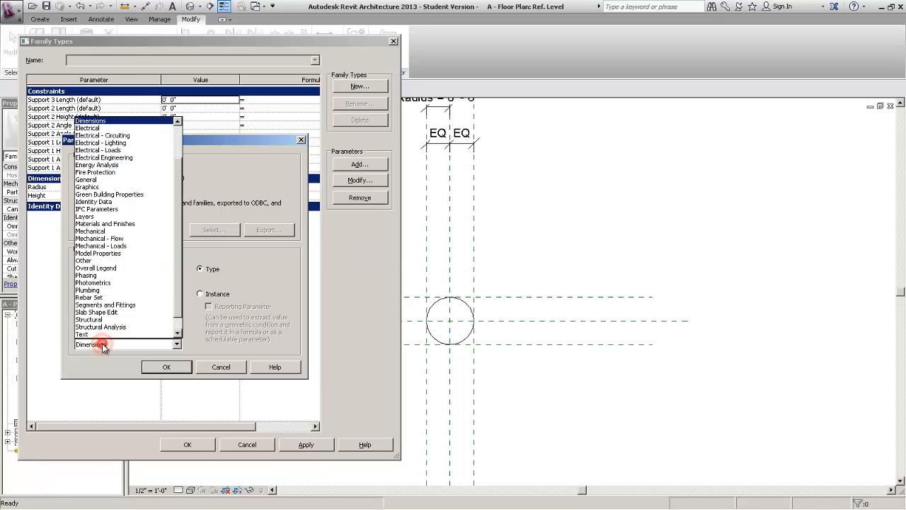
pyautogui.press('c')
pyautogui.click(102, 344)
pyautogui.click(208, 294)
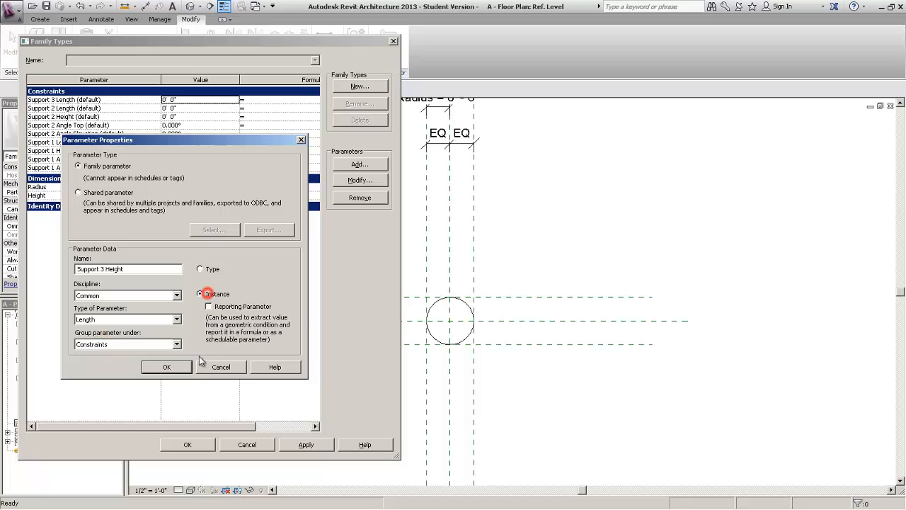
pyautogui.click(167, 373)
pyautogui.click(165, 371)
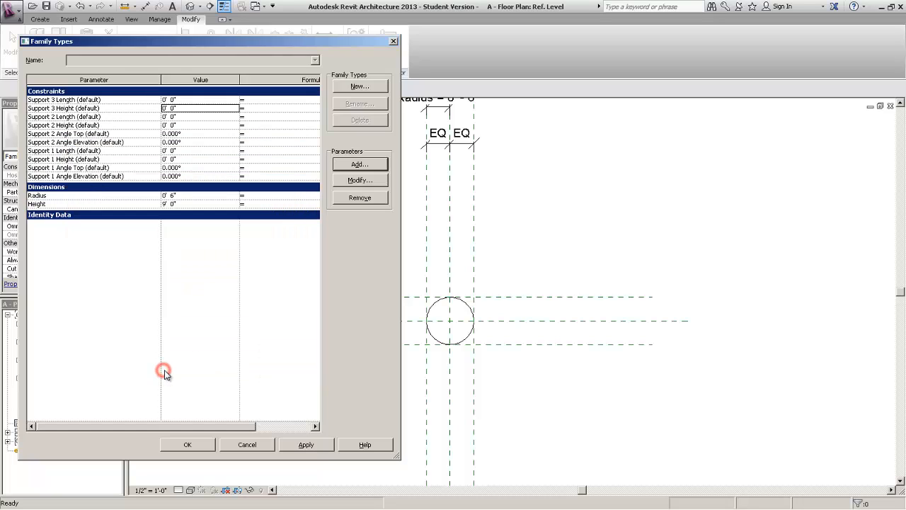
# Add an Angle family parameter named Support 3 Angle Top, grouped under Constraints, as an instance parameter.
pyautogui.press('Return')
pyautogui.write('Support 3 Angle Top')
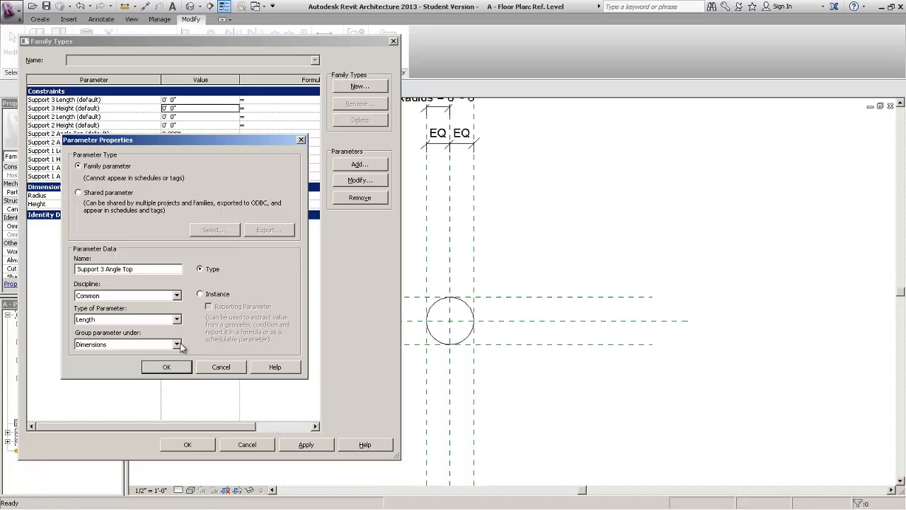
pyautogui.click(109, 318)
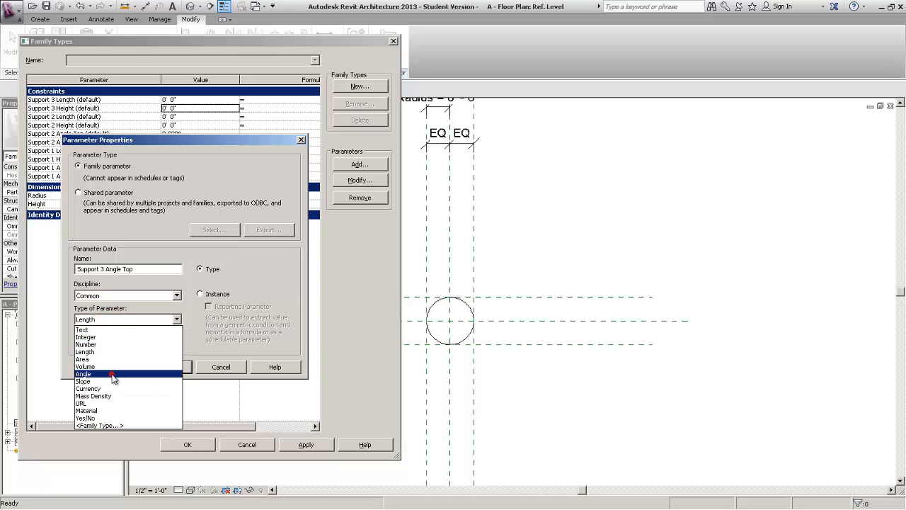
pyautogui.click(113, 373)
pyautogui.click(137, 344)
pyautogui.click(135, 345)
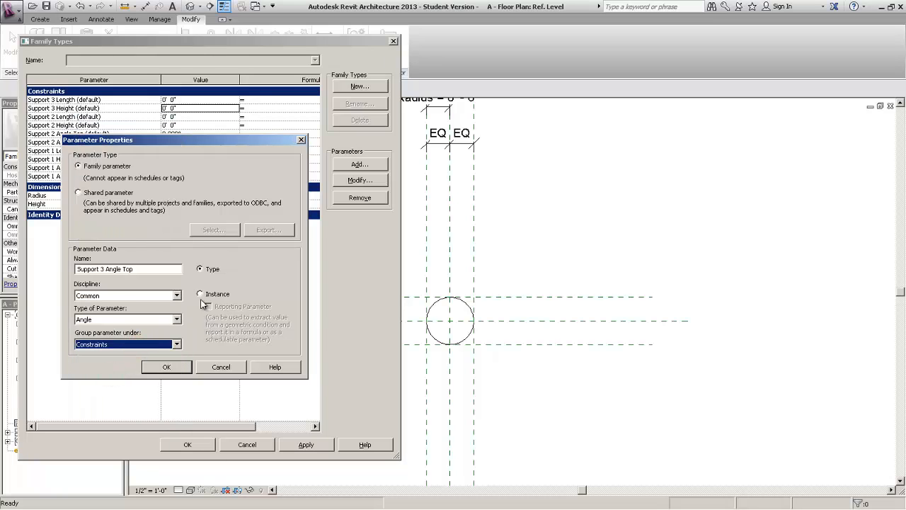
pyautogui.click(201, 298)
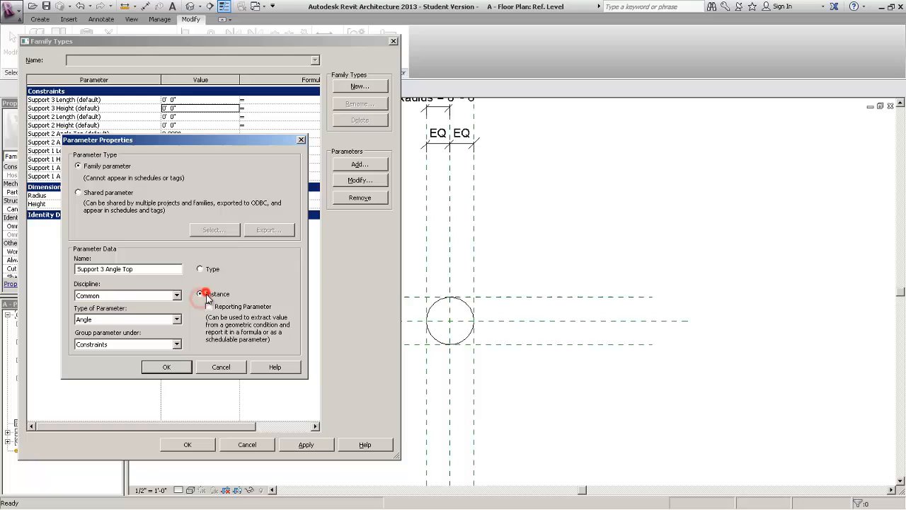
pyautogui.click(165, 366)
# Add an Angle family parameter named Support 3 Angle Elevation, grouped under Constraints, as an instance parameter.
pyautogui.hotkey('alt', 'd')
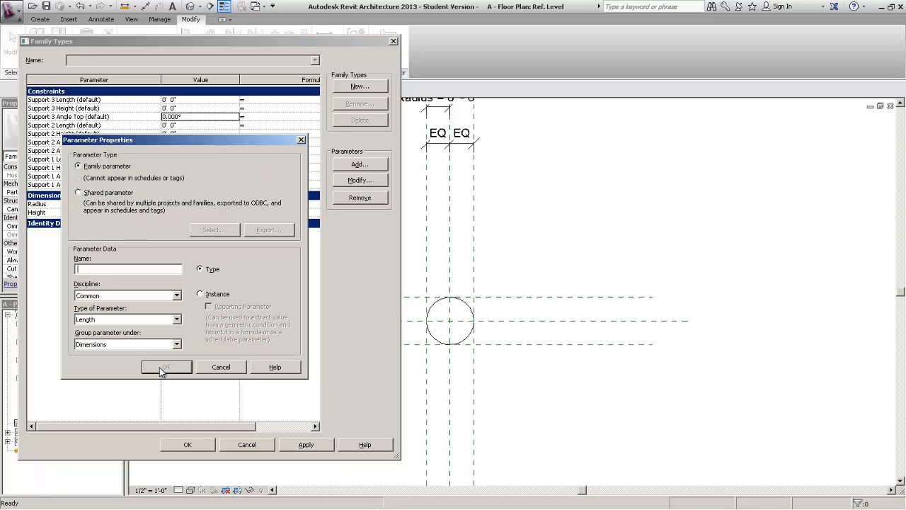
pyautogui.write('Support 3 Angle Elevation')
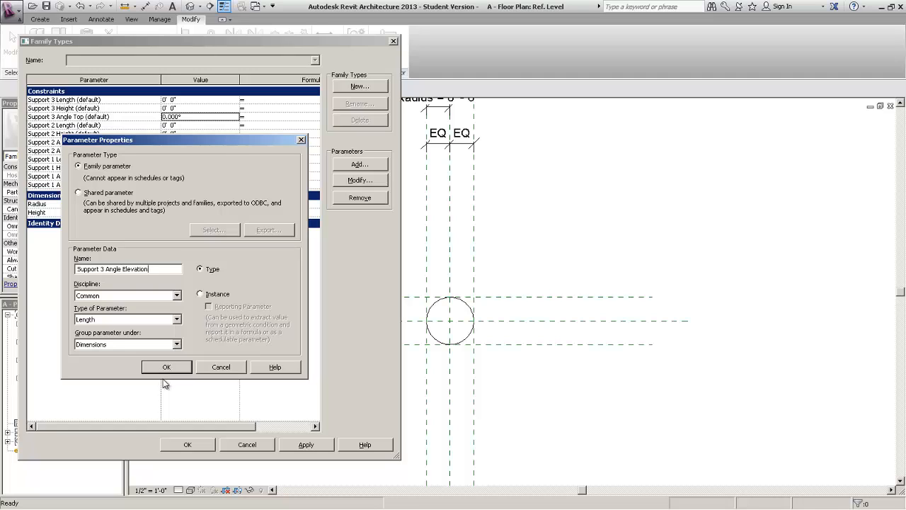
pyautogui.doubleClick(154, 319)
pyautogui.press('a')
pyautogui.press('a')
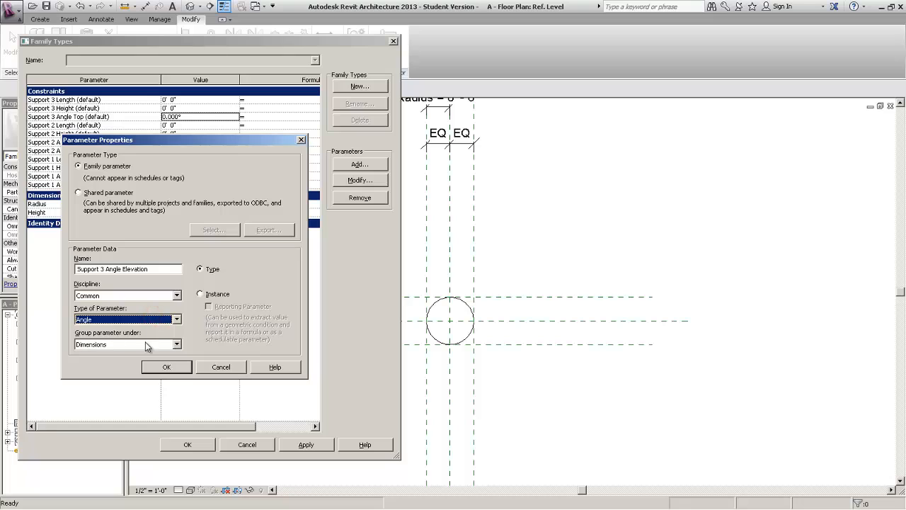
pyautogui.doubleClick(145, 345)
pyautogui.press('c')
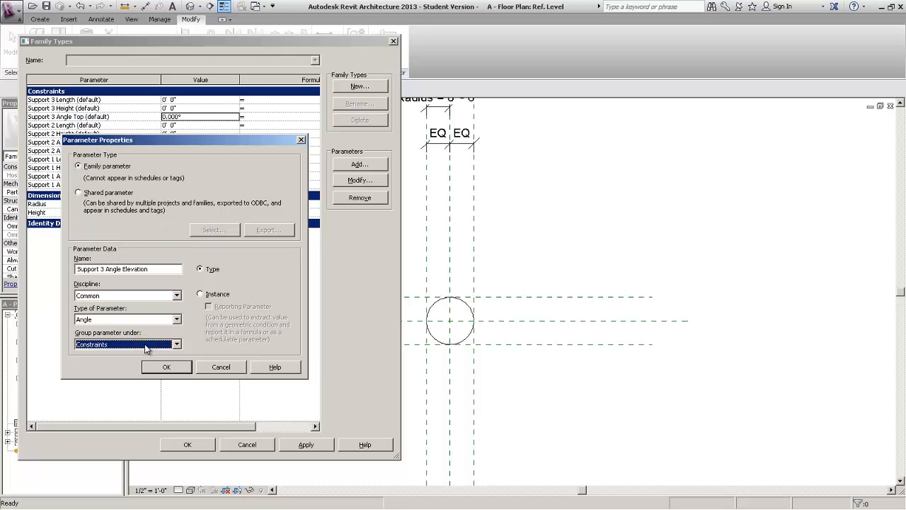
pyautogui.click(220, 293)
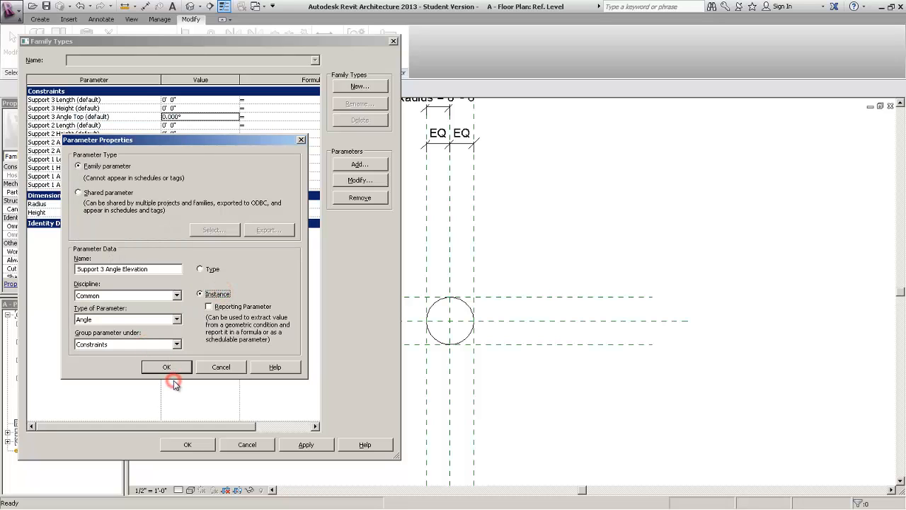
pyautogui.click(169, 368)
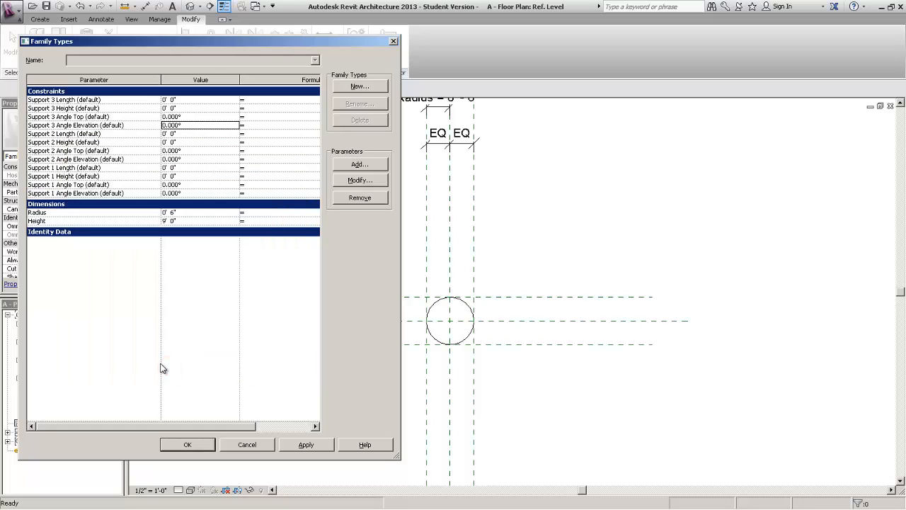
# Apply the new support parameters to the family and close the Family Types dialog.
pyautogui.click(307, 444)
pyautogui.click(272, 402)
pyautogui.click(206, 407)
pyautogui.click(300, 445)
pyautogui.click(166, 446)
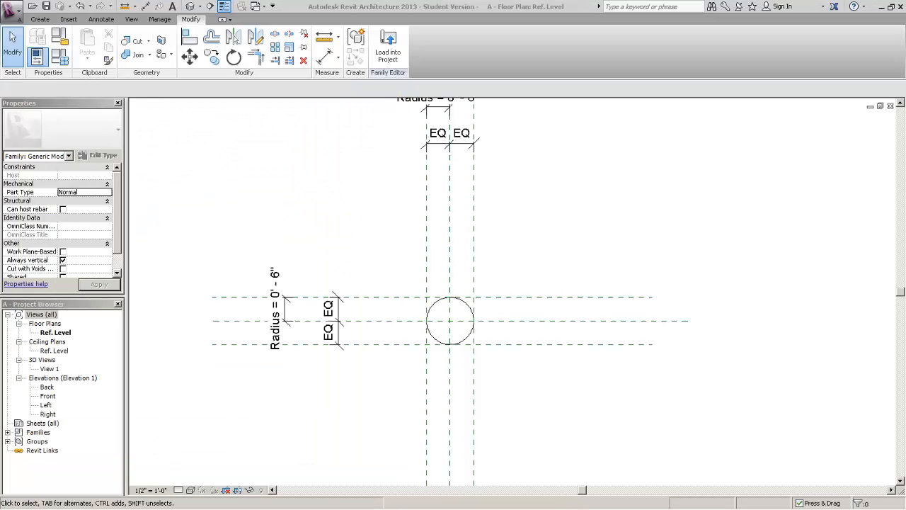
# Open the Front elevation view of family A.
pyautogui.click(219, 212)
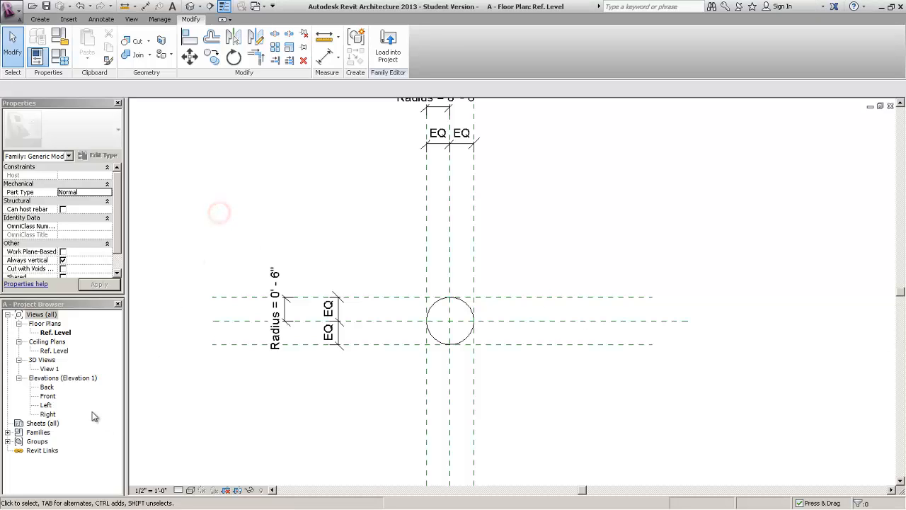
pyautogui.click(48, 396)
pyautogui.rightClick(51, 396)
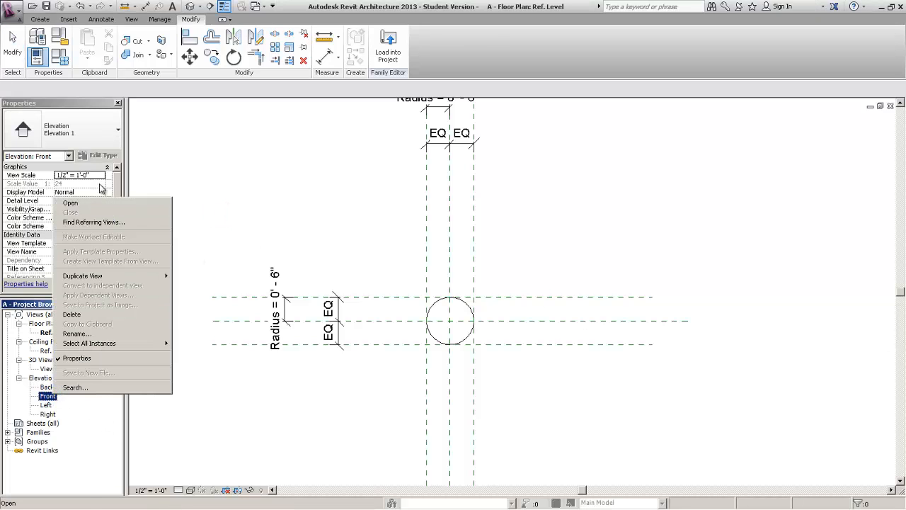
pyautogui.click(91, 203)
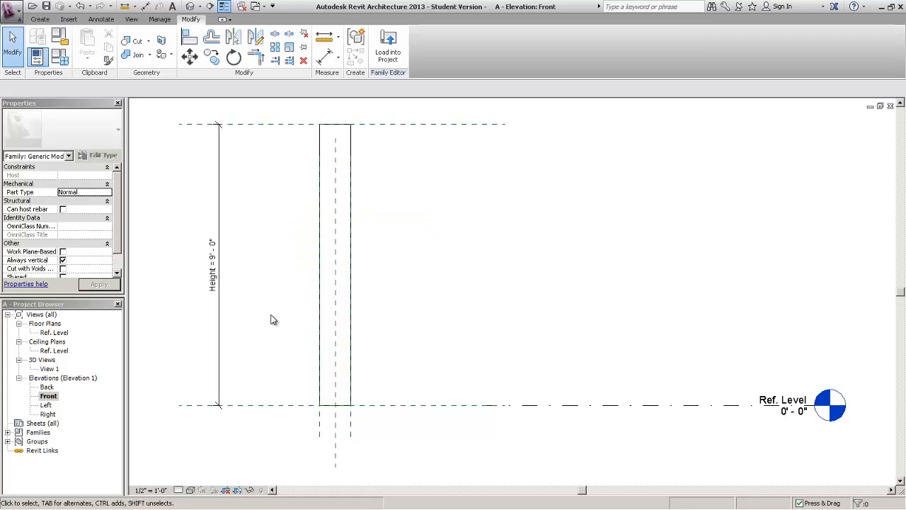
# Save the family and draw a horizontal reference plane across the column about 2'-3" above Ref. Level.
pyautogui.click(41, 19)
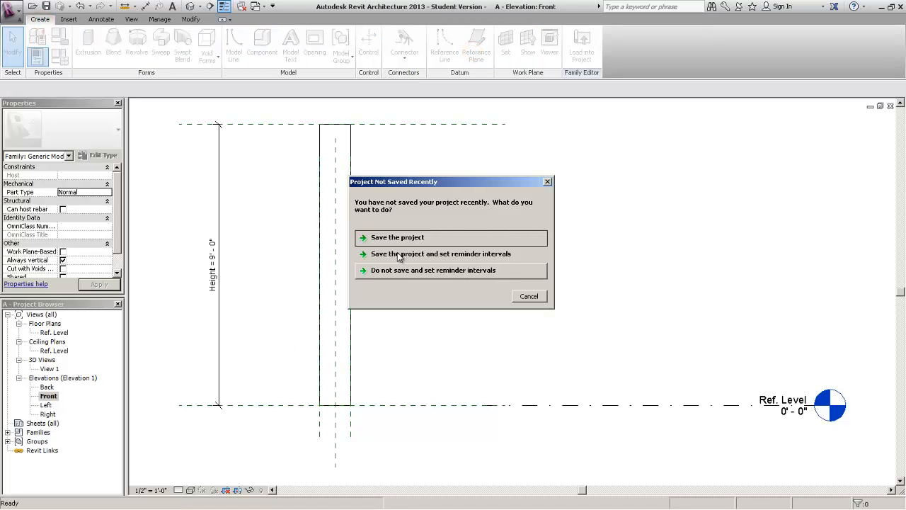
pyautogui.click(420, 237)
pyautogui.press('r')
pyautogui.press('p')
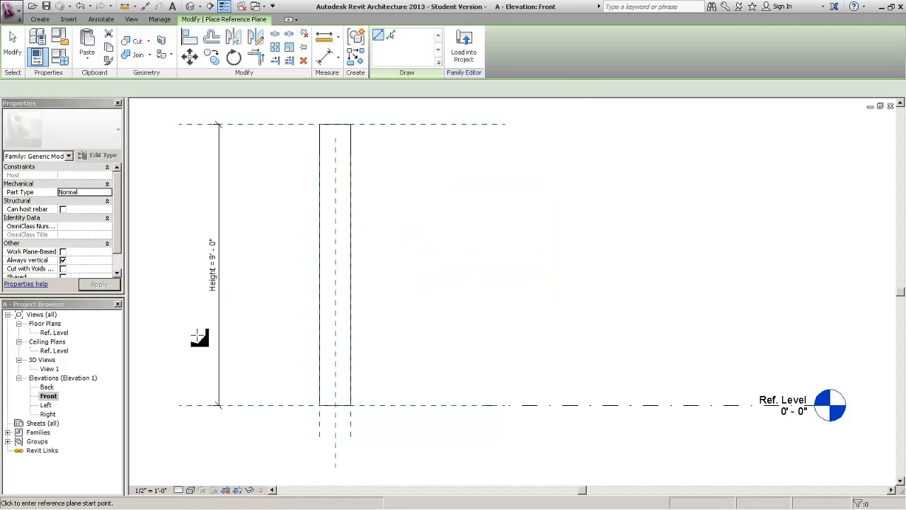
pyautogui.click(180, 334)
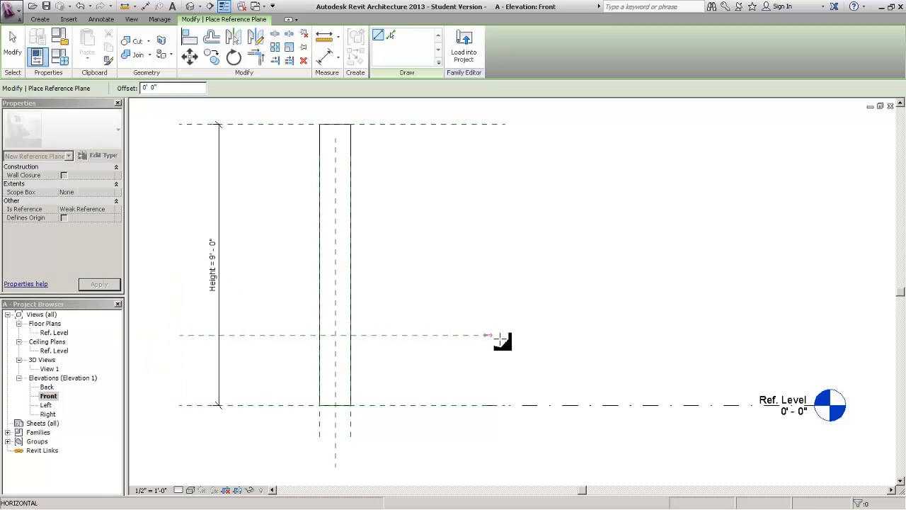
pyautogui.click(505, 336)
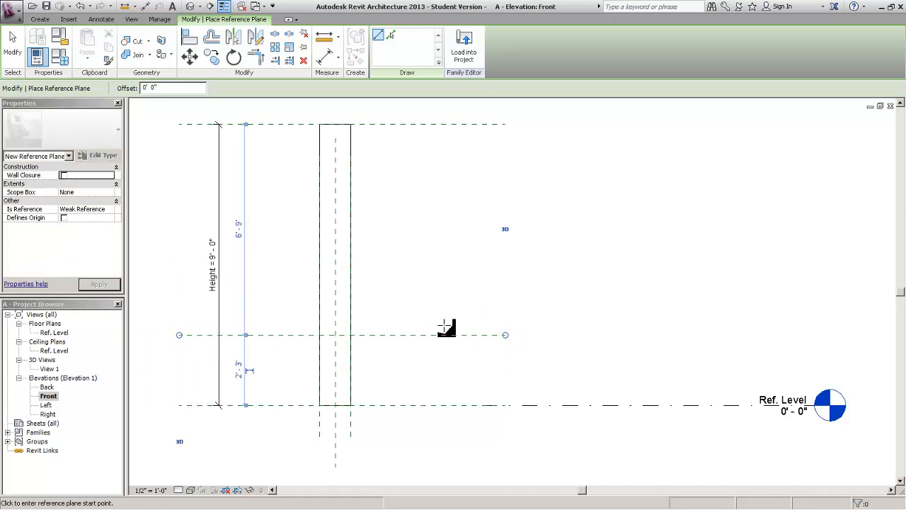
pyautogui.press('Escape')
# Shorten the right end of the new horizontal reference plane so it stops short of the column's top plane.
pyautogui.click(514, 312)
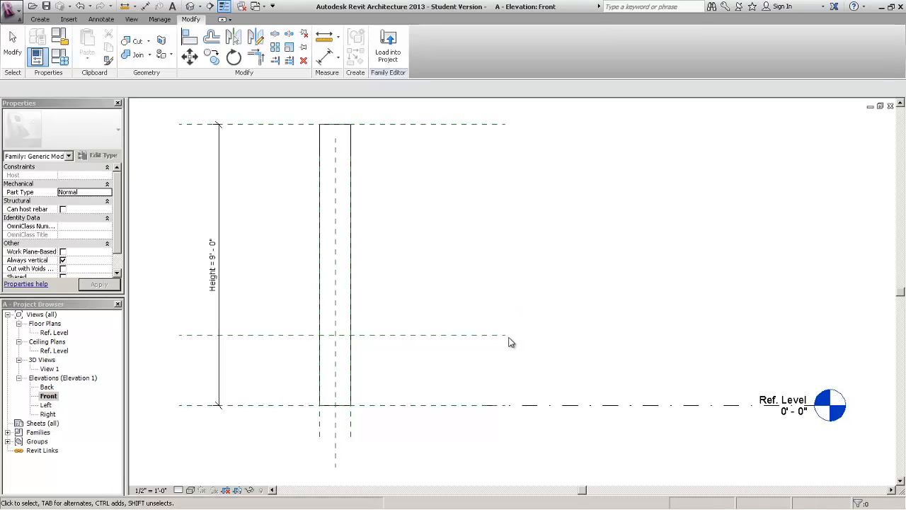
pyautogui.click(505, 337)
pyautogui.moveTo(506, 338); pyautogui.dragTo(467, 329)
pyautogui.click(485, 295)
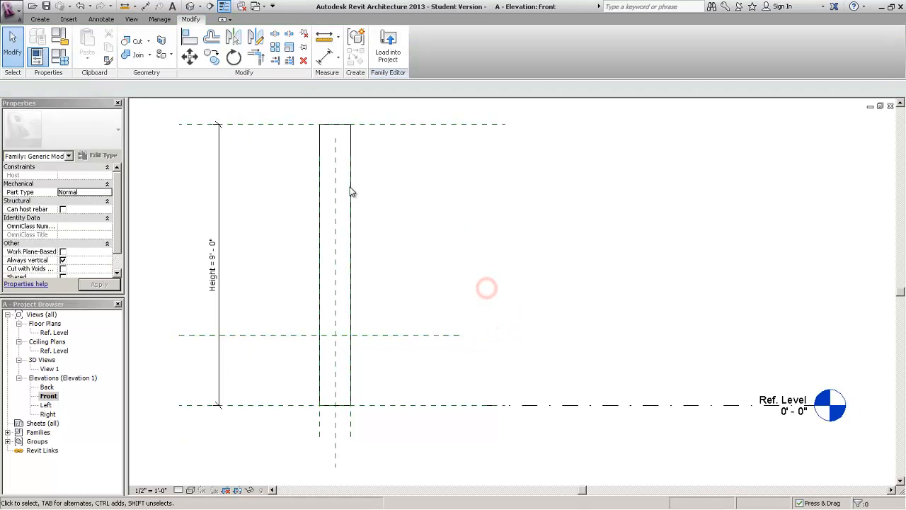
# Draw two more horizontal reference planes above the first with matching ends, the lower one about 2'-0" above it.
pyautogui.click(40, 21)
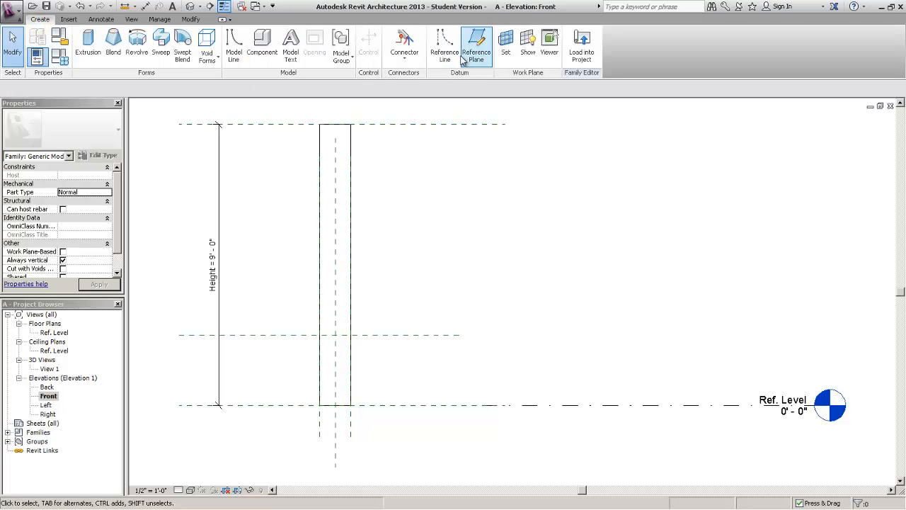
pyautogui.click(486, 62)
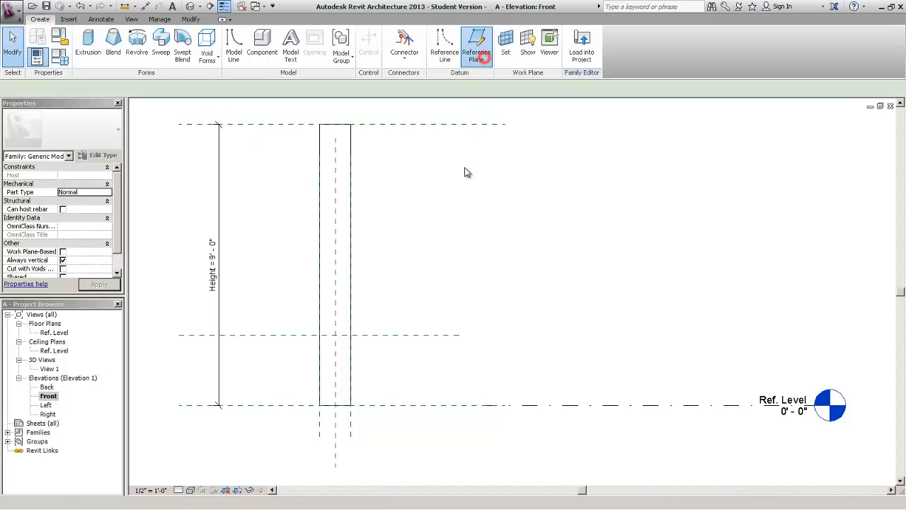
pyautogui.click(180, 273)
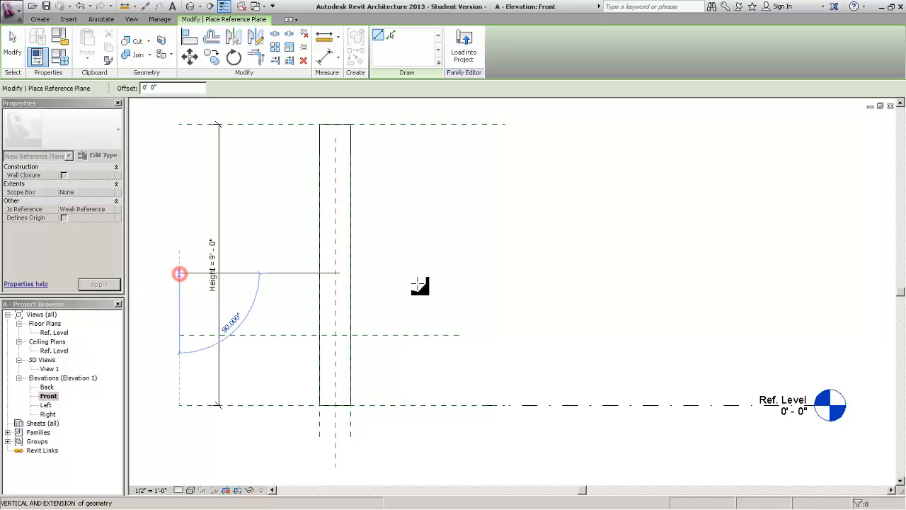
pyautogui.click(460, 273)
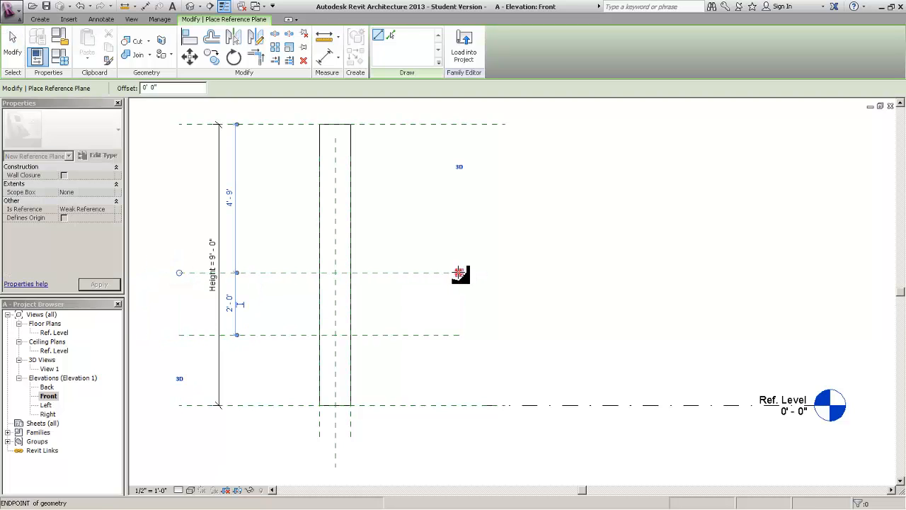
pyautogui.click(180, 215)
pyautogui.click(459, 234)
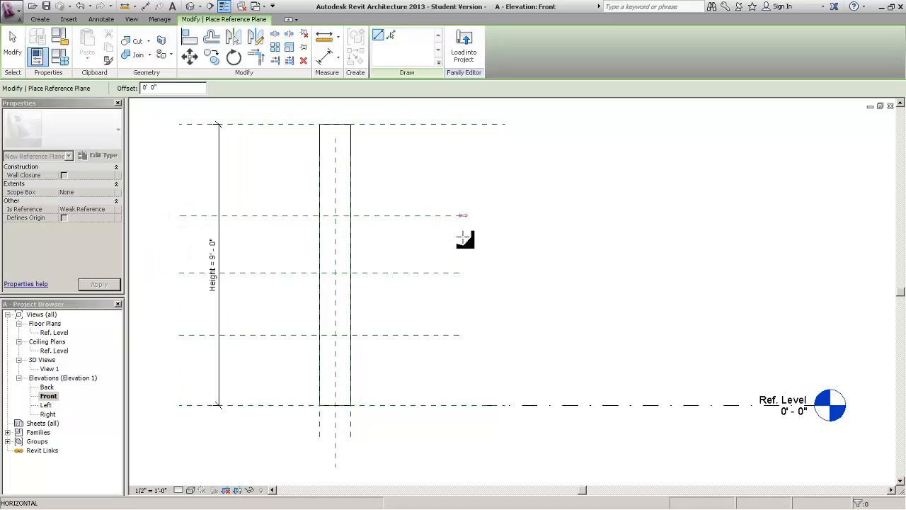
pyautogui.press('Escape')
pyautogui.press('Escape')
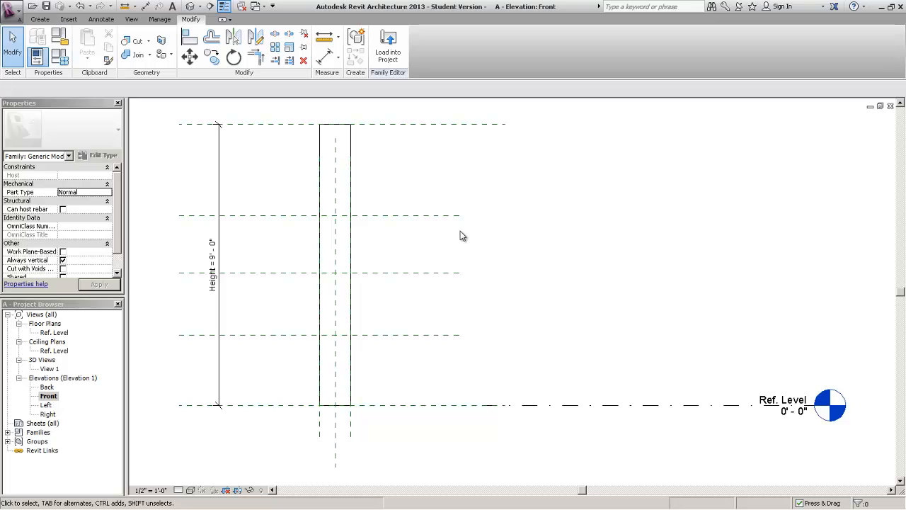
# Add a family type parameter named Finish with the Material parameter type, grouped under Materials and Finishes.
pyautogui.click(544, 237)
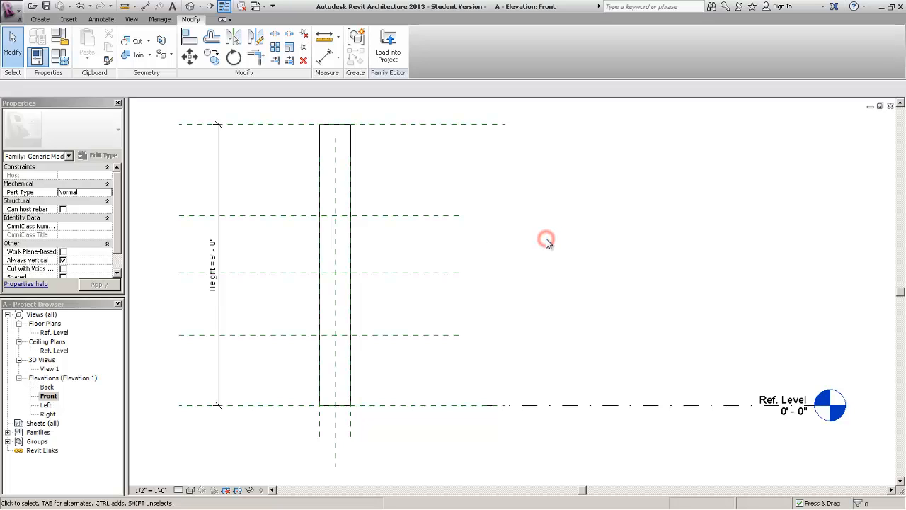
pyautogui.click(62, 59)
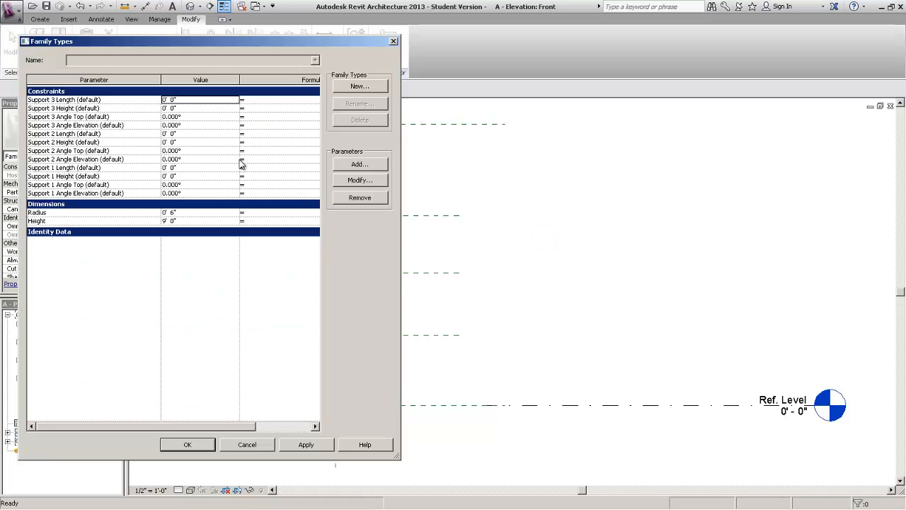
pyautogui.click(366, 163)
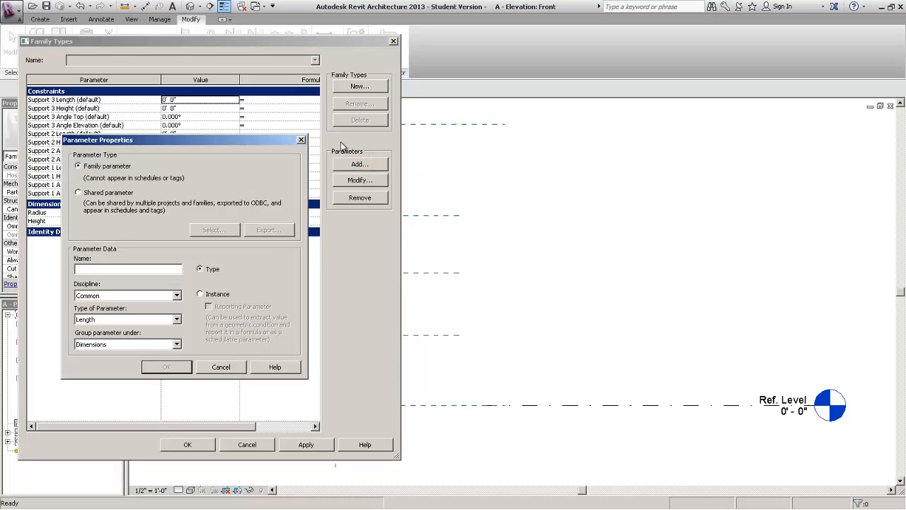
pyautogui.write('Finish')
pyautogui.click(150, 322)
pyautogui.click(130, 407)
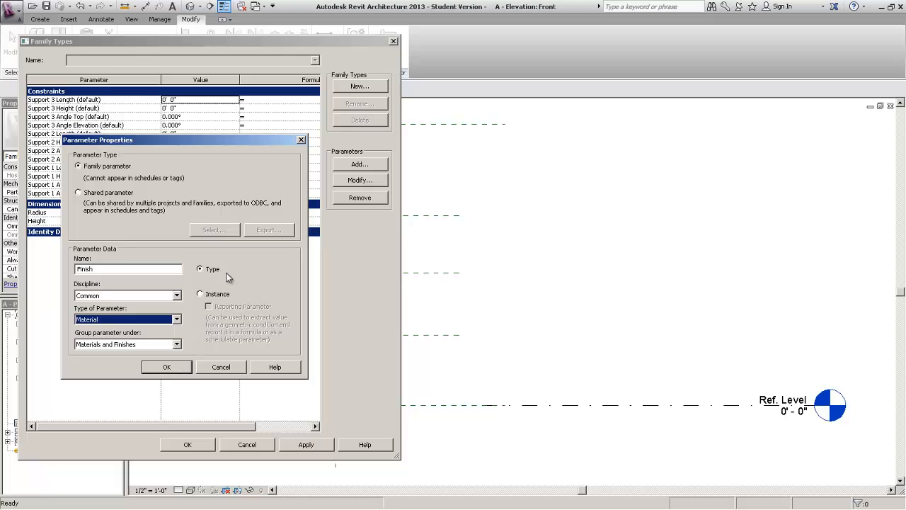
pyautogui.click(176, 368)
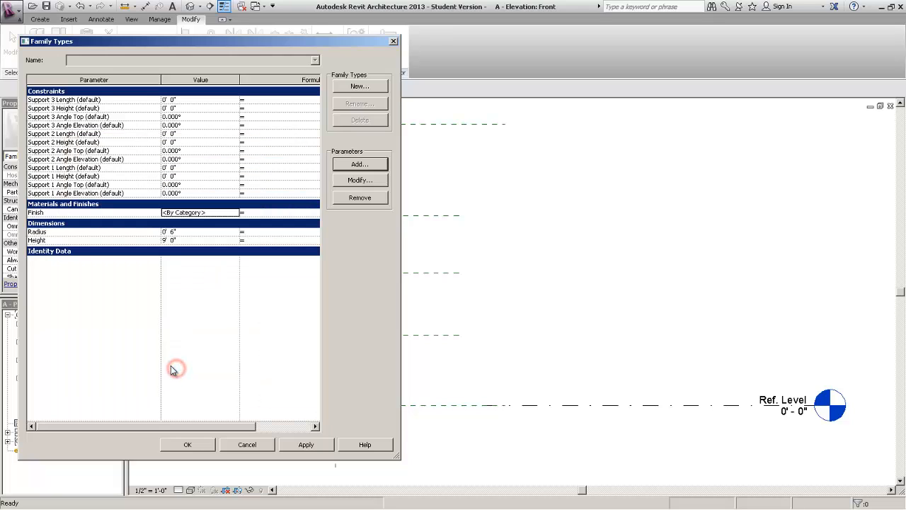
pyautogui.click(295, 445)
pyautogui.click(176, 445)
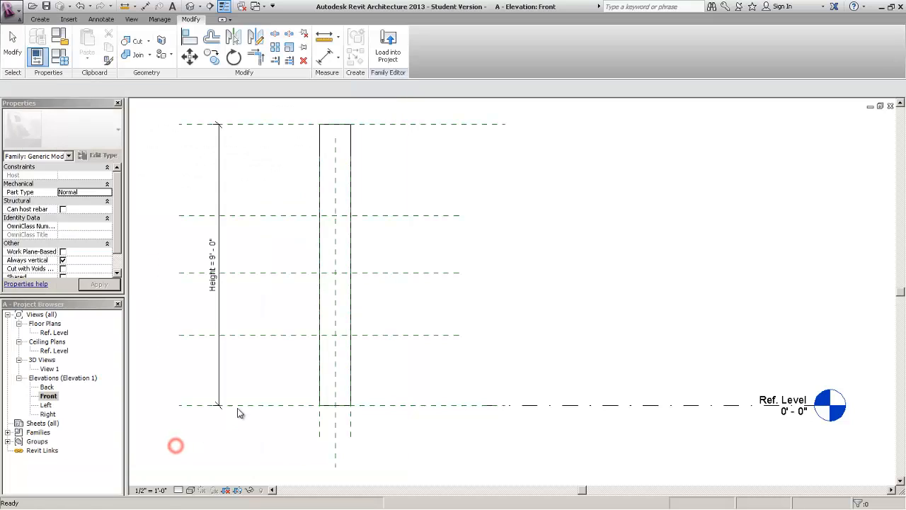
pyautogui.click(693, 259)
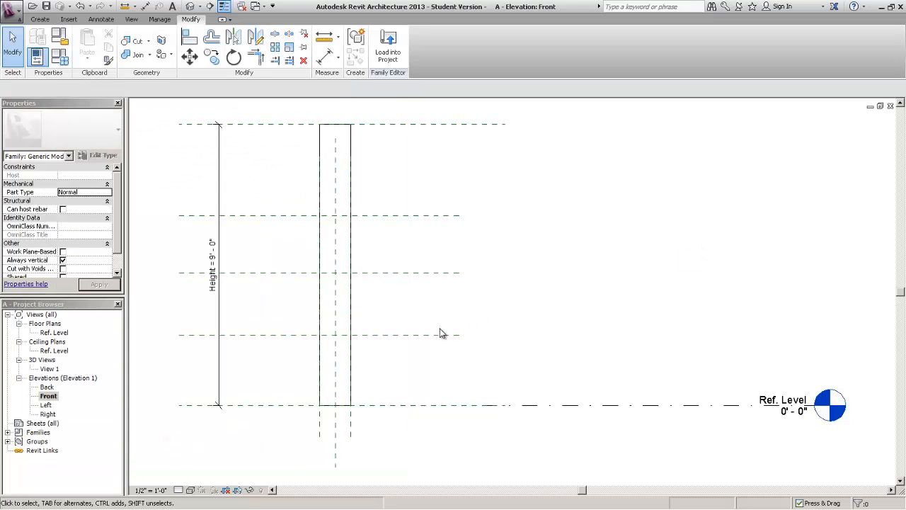
# Name the lowest new horizontal reference plane "Support 1 - Center (Elevation)" and widen the properties value column to fit the full name.
pyautogui.moveTo(429, 330); pyautogui.dragTo(504, 329, button='middle')
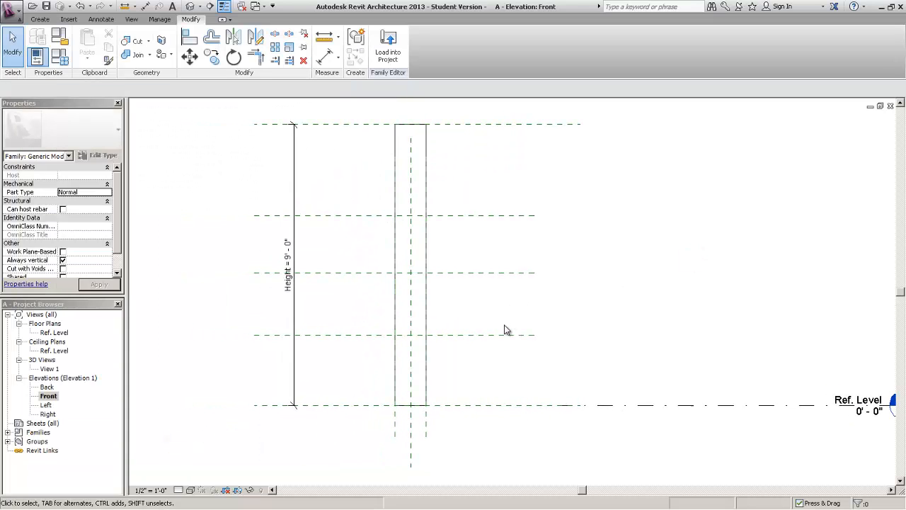
pyautogui.click(506, 334)
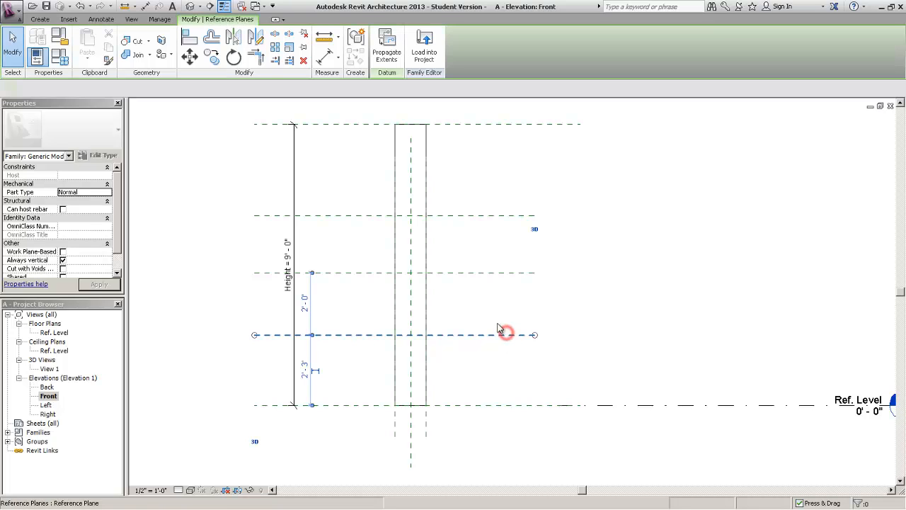
pyautogui.click(85, 192)
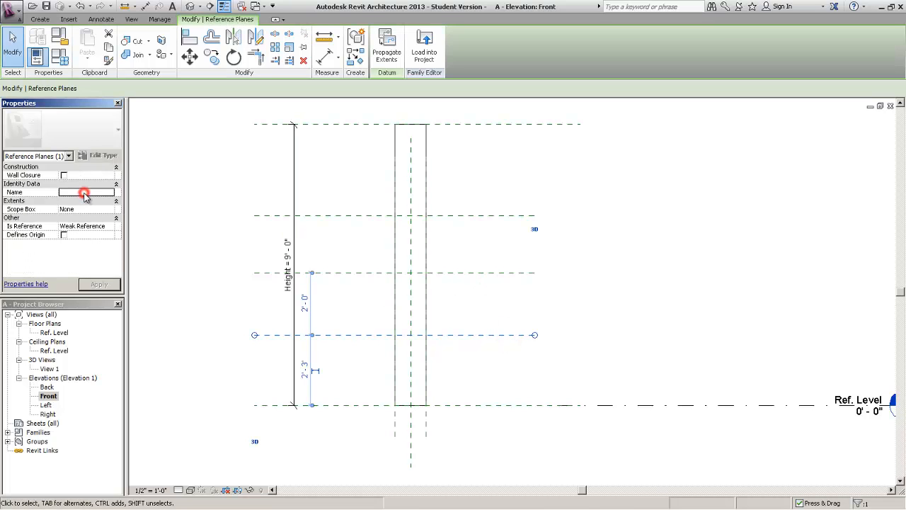
pyautogui.write('5')
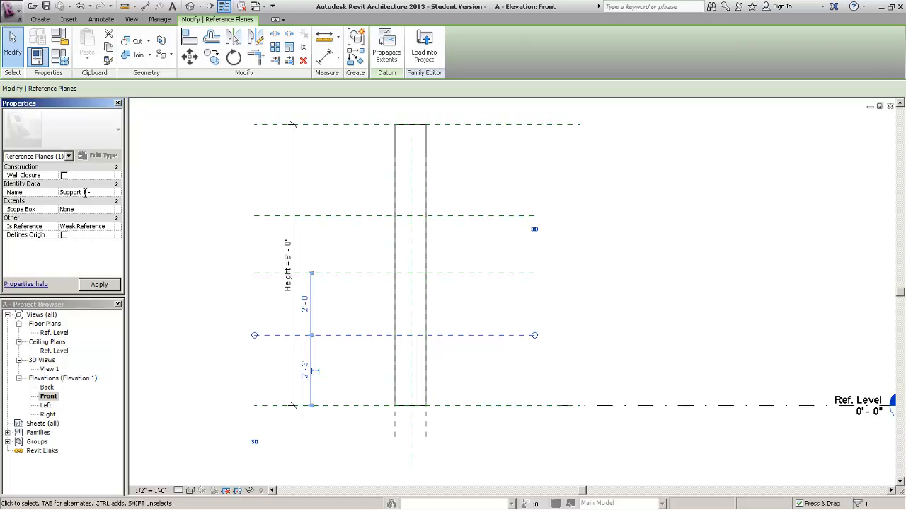
pyautogui.write('C')
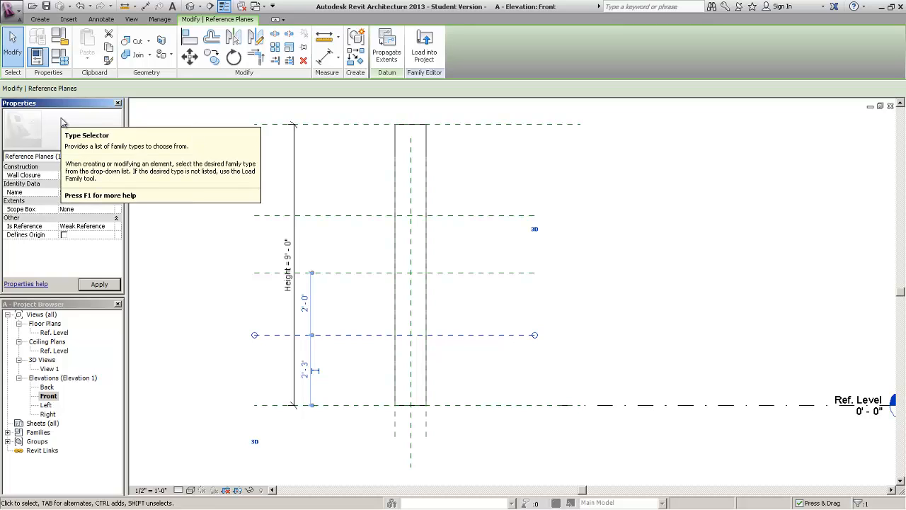
pyautogui.write('enter (E')
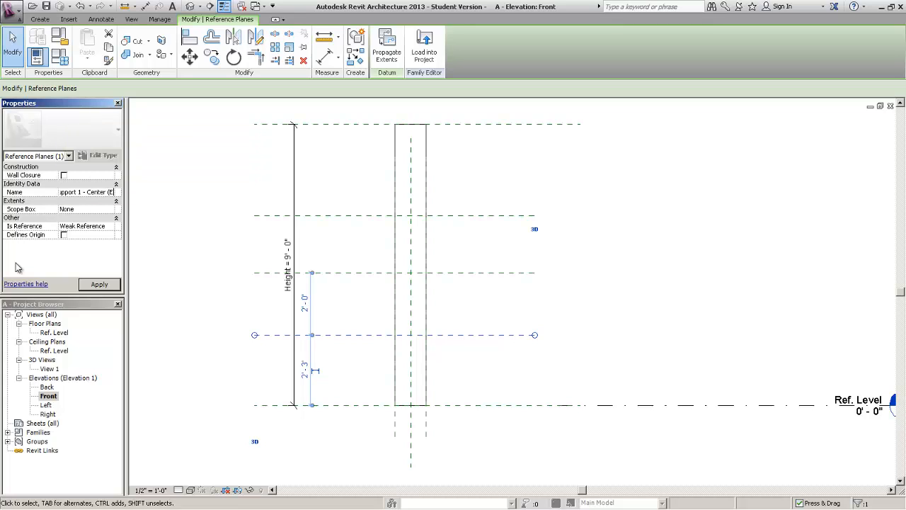
pyautogui.write('levation)')
pyautogui.press('Return')
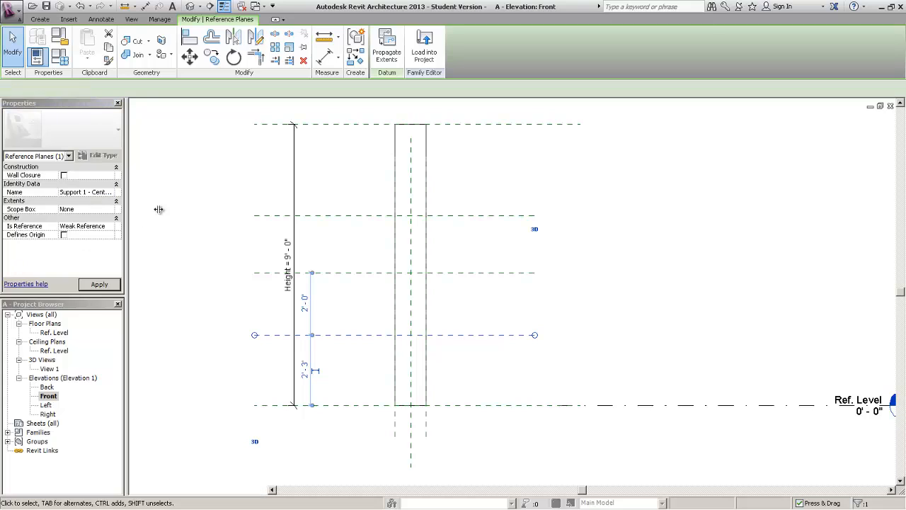
pyautogui.moveTo(126, 229); pyautogui.dragTo(192, 230)
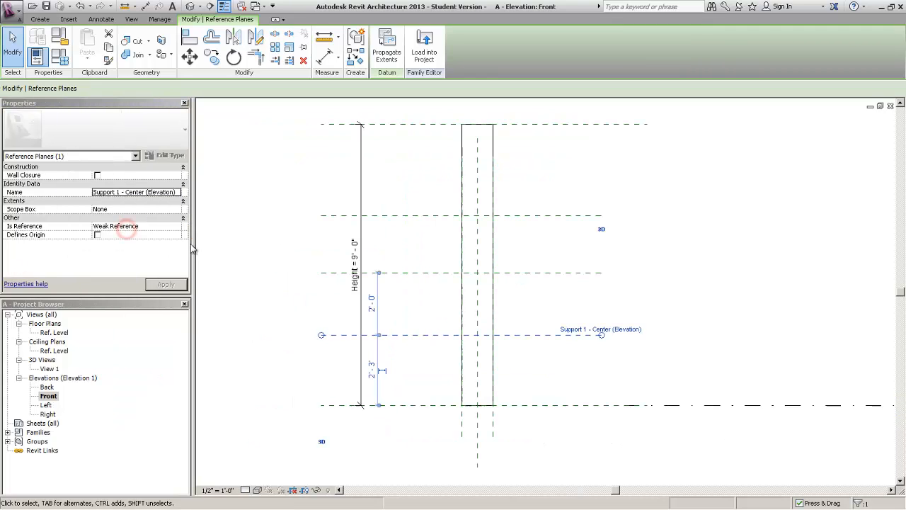
pyautogui.moveTo(94, 174); pyautogui.dragTo(57, 175)
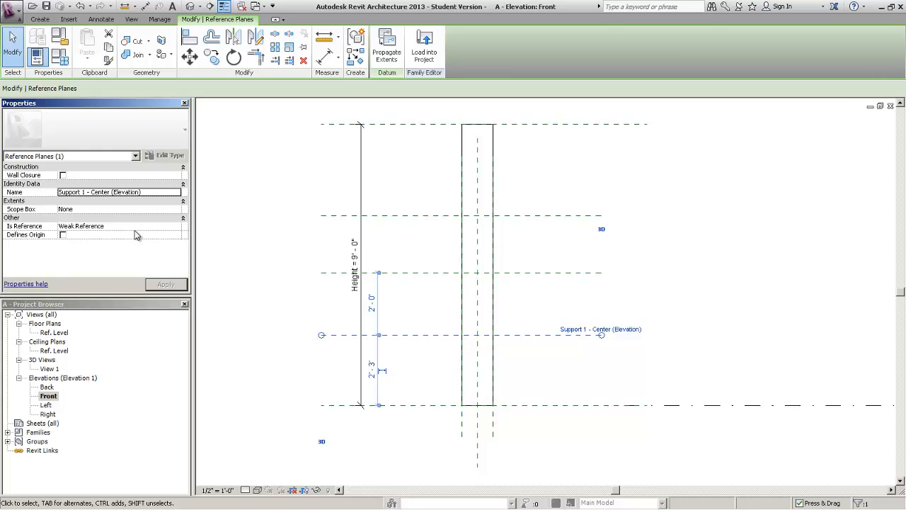
# Name the middle of the three new horizontal reference planes "Support 2 - Center (Elevation)".
pyautogui.click(433, 275)
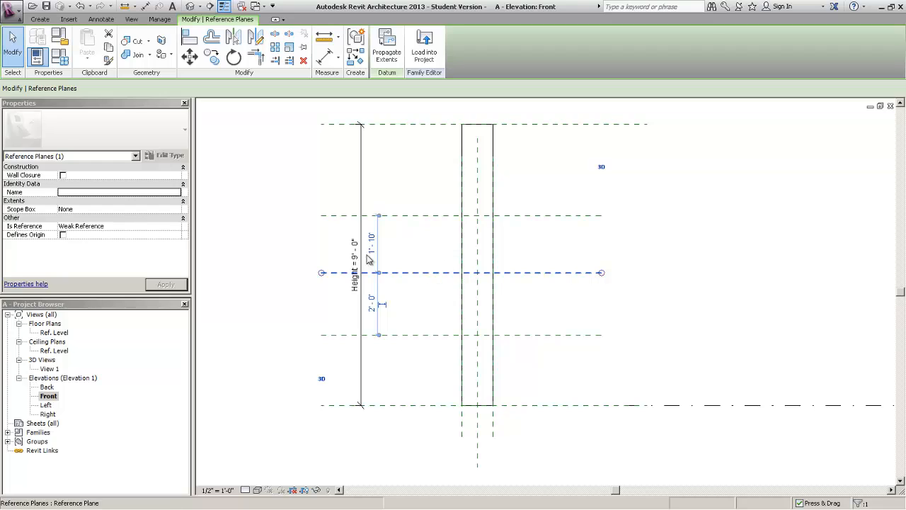
pyautogui.click(122, 192)
pyautogui.write('Support 1 - Center (Elevation)')
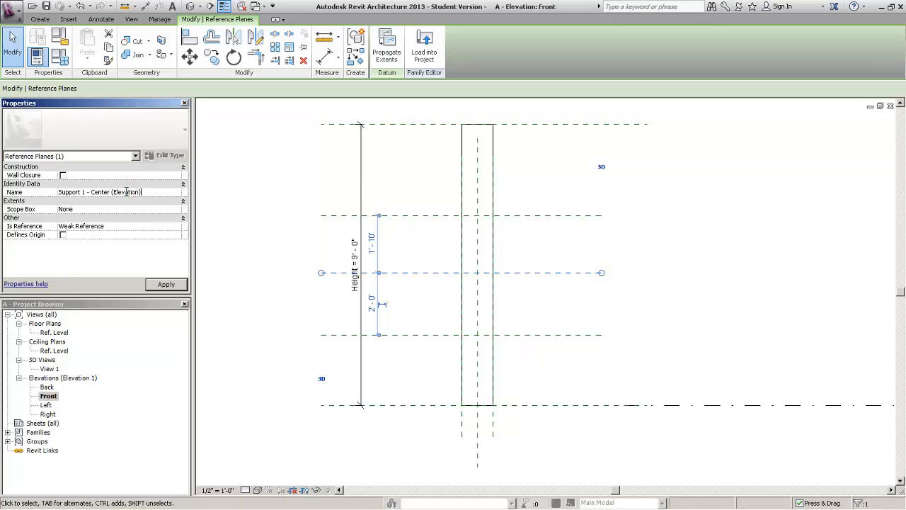
pyautogui.doubleClick(84, 192)
# Fill in the name of the highest of the three new reference planes with the base text "Support 1 - Center (Elevation)".
pyautogui.click(428, 214)
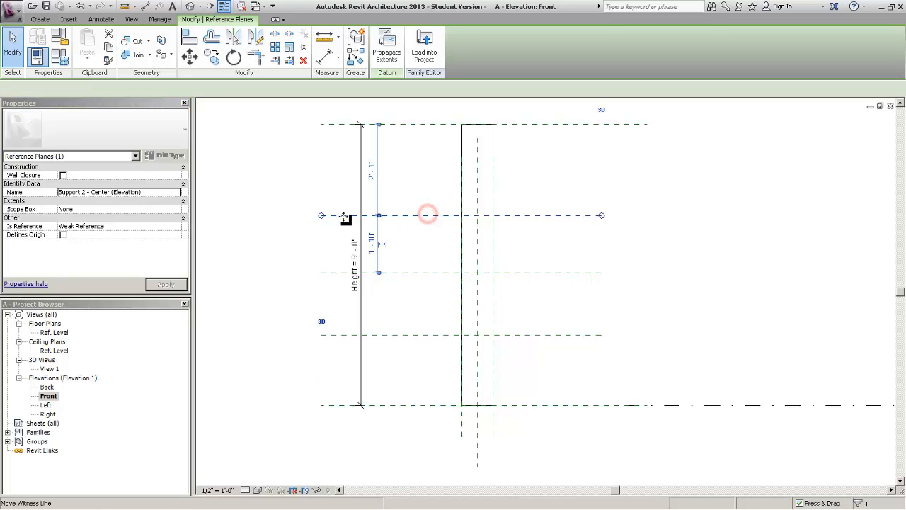
pyautogui.click(164, 192)
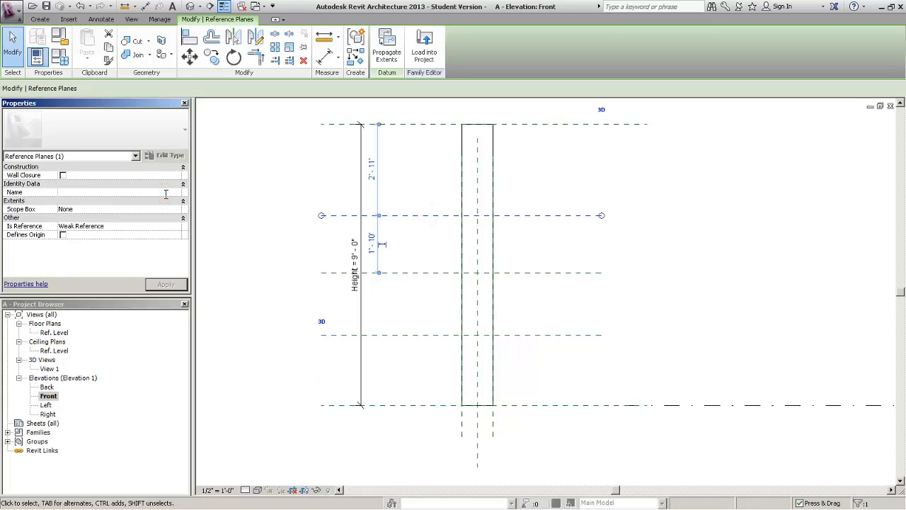
pyautogui.write('Support 1 - Center (Elevation)')
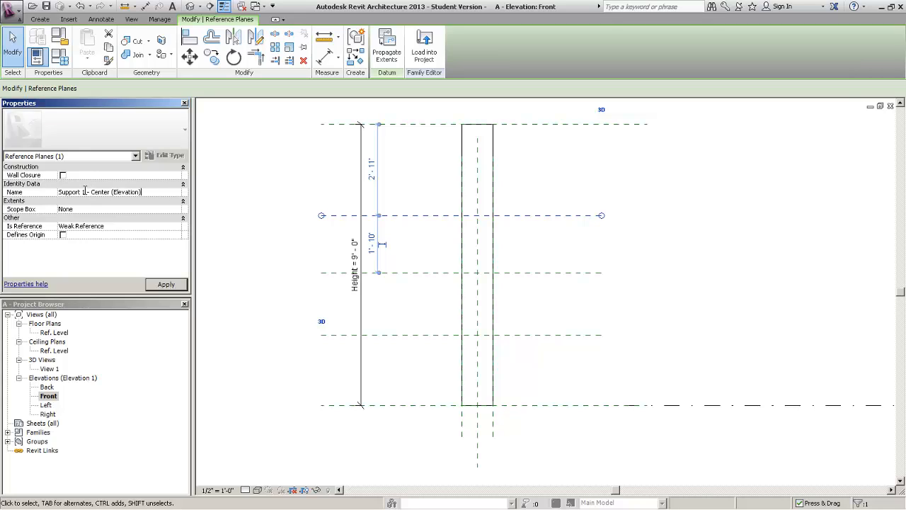
# Rename the selected upper horizontal reference plane to "Support 3 - Center (Elevation)".
pyautogui.doubleClick(85, 192)
pyautogui.write('3')
pyautogui.click(234, 176)
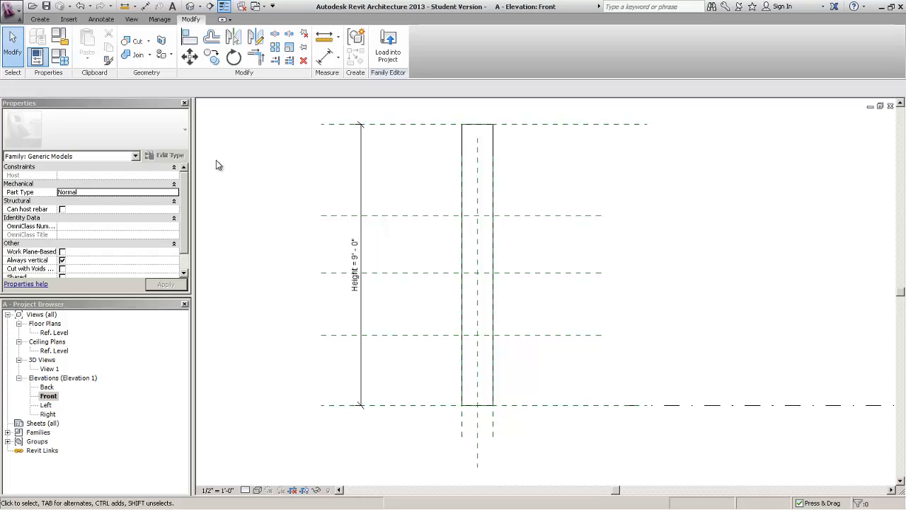
# Place an aligned dimension between the bottom reference plane and the Support 1 center plane.
pyautogui.click(101, 19)
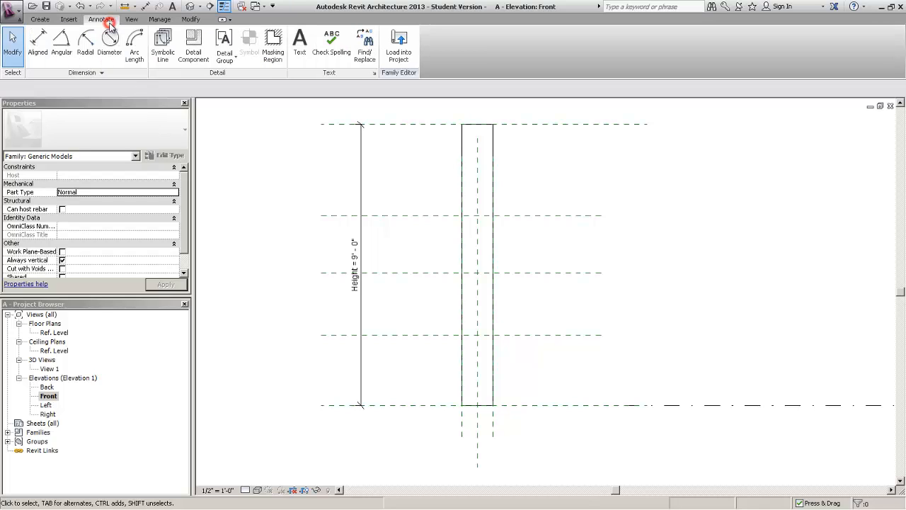
pyautogui.click(40, 51)
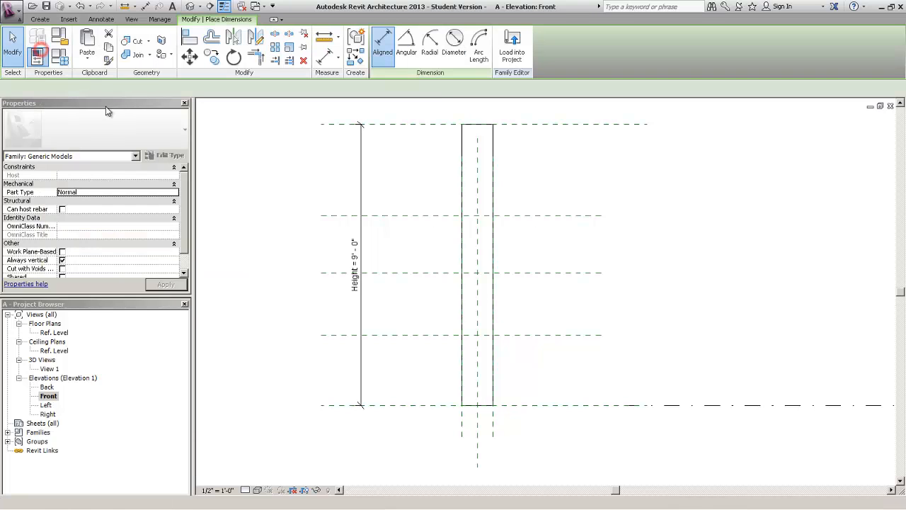
pyautogui.click(445, 406)
pyautogui.click(438, 334)
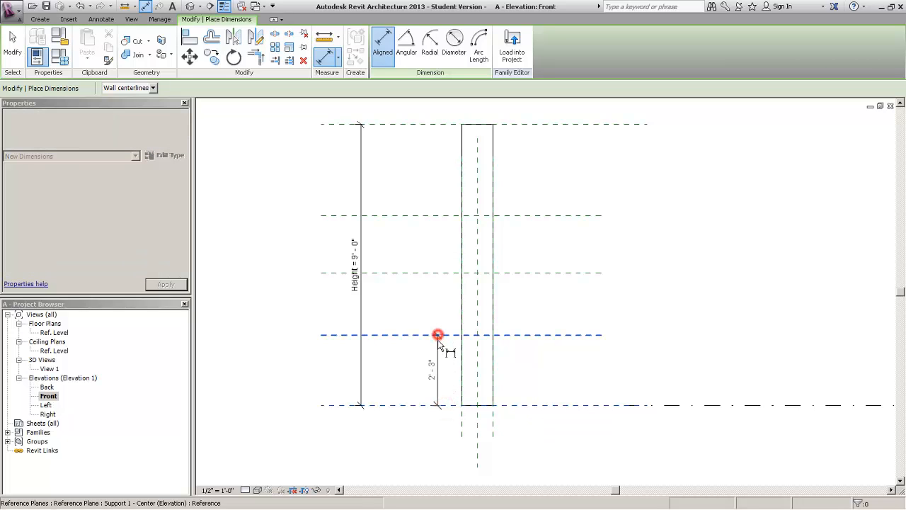
pyautogui.click(437, 358)
pyautogui.click(411, 406)
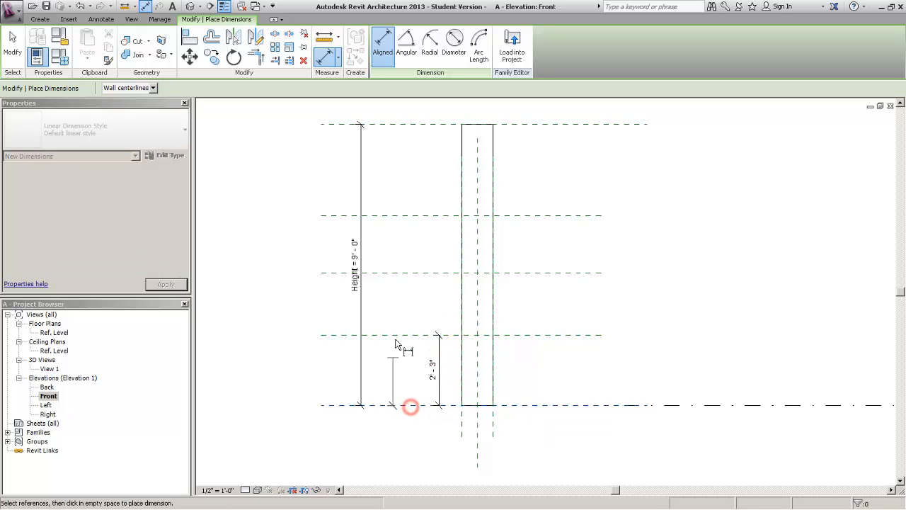
pyautogui.click(400, 336)
pyautogui.click(401, 355)
pyautogui.click(388, 405)
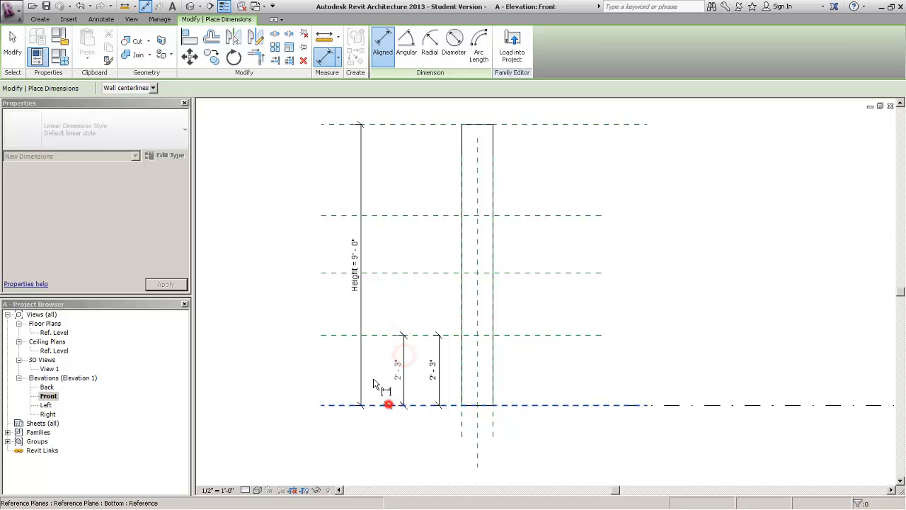
pyautogui.click(379, 300)
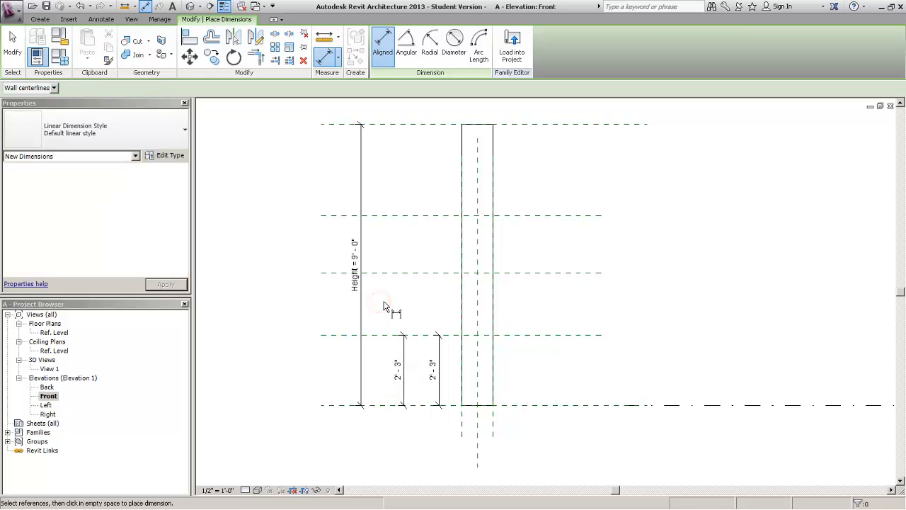
pyautogui.hotkey('ctrl', 'z')
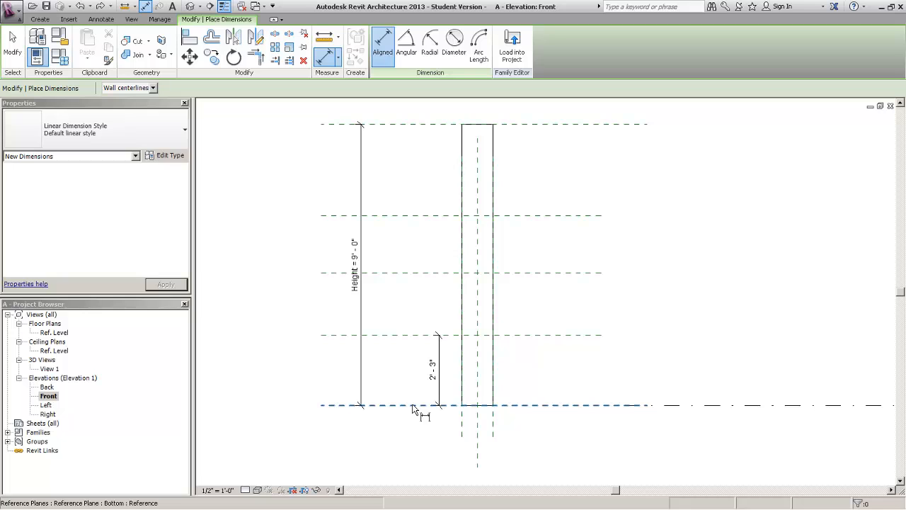
# Place separate aligned dimensions from the bottom reference plane to the Support 2 and Support 3 center planes.
pyautogui.click(411, 405)
pyautogui.click(415, 272)
pyautogui.click(410, 293)
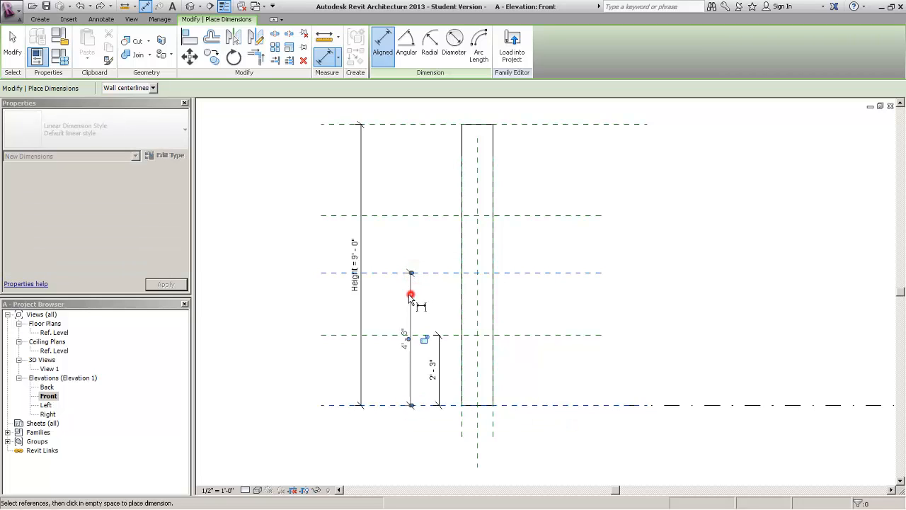
pyautogui.click(395, 215)
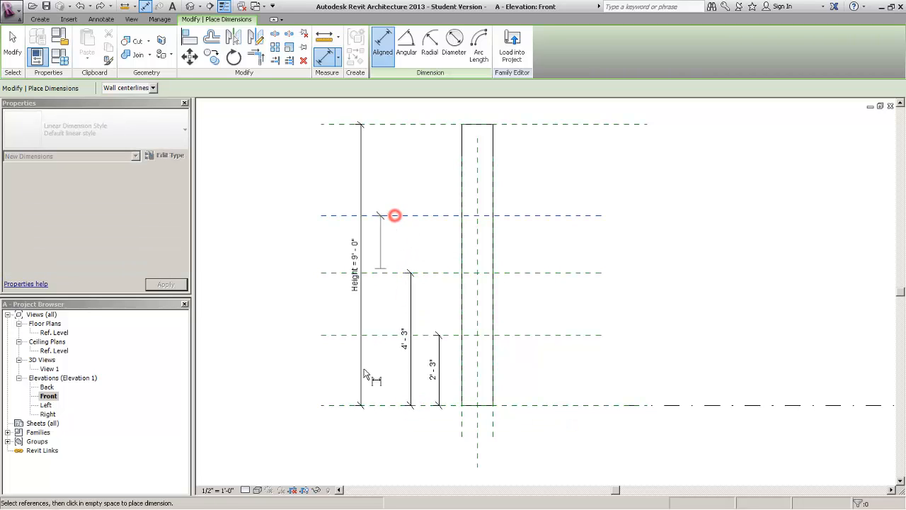
pyautogui.click(378, 405)
pyautogui.click(375, 384)
pyautogui.press('Escape')
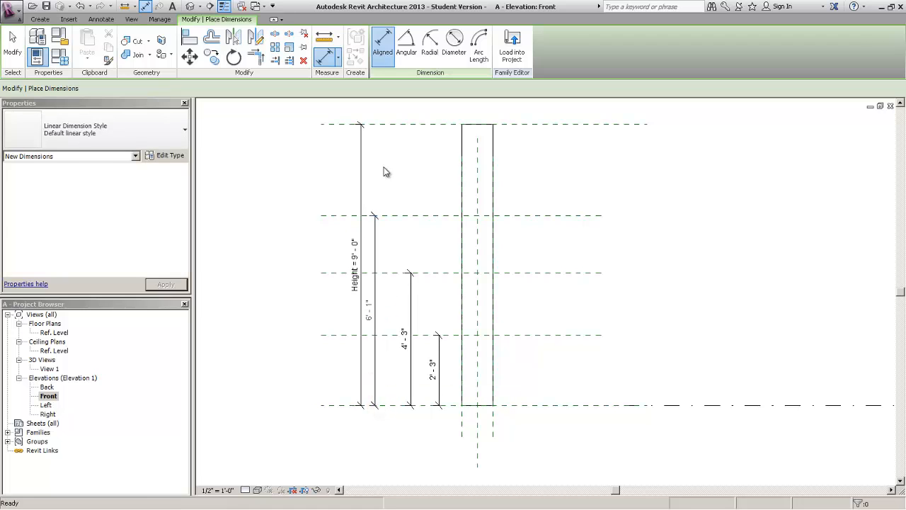
pyautogui.press('Escape')
# Move the overall Height dimension line farther out from the column, clear of the support dimensions.
pyautogui.moveTo(385, 163); pyautogui.dragTo(308, 181)
pyautogui.moveTo(362, 170)
pyautogui.mouseDown()
pyautogui.moveTo(328, 169)
pyautogui.moveTo(359, 158)
pyautogui.mouseUp()
pyautogui.click(358, 158)
# Label the dimension to the Support 1 center plane with the Support 1 Height parameter.
pyautogui.click(440, 369)
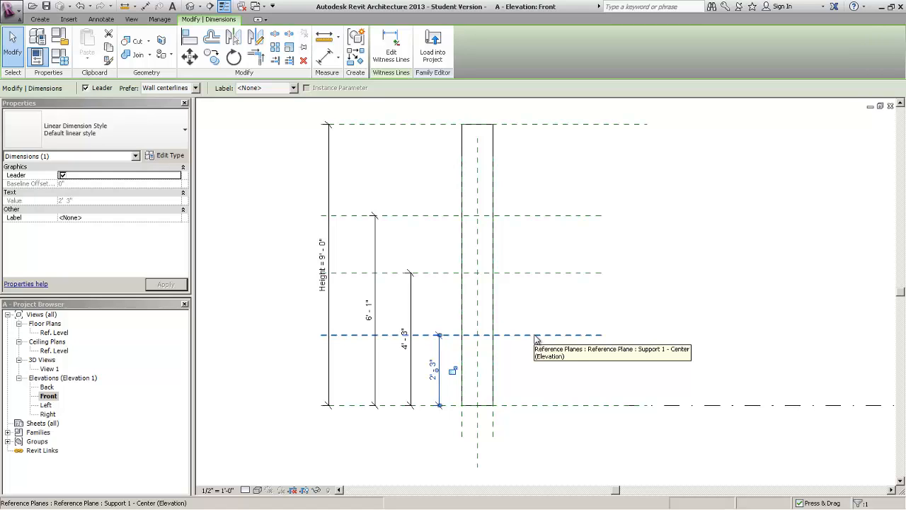
pyautogui.click(276, 89)
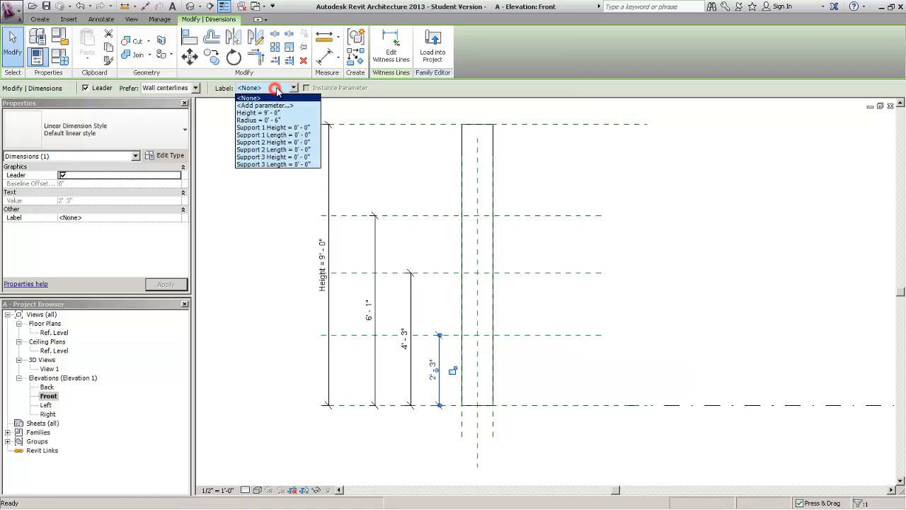
pyautogui.click(287, 128)
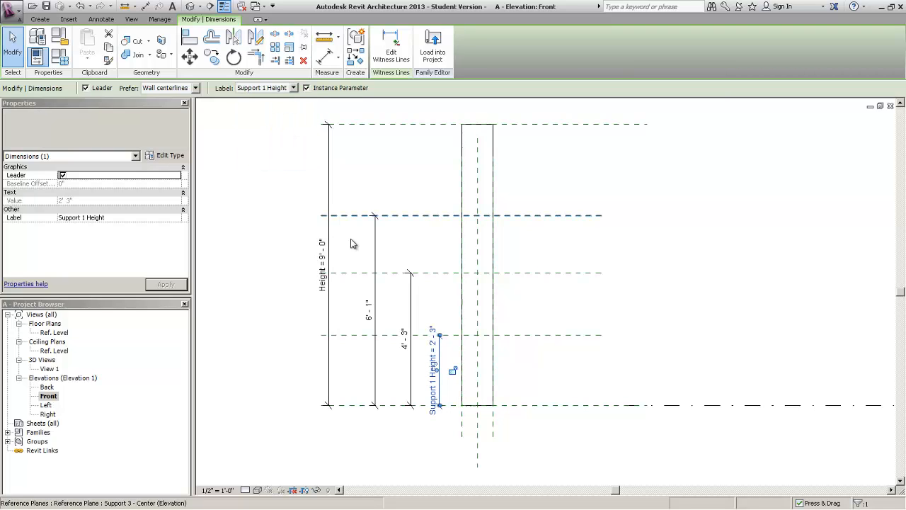
# Label the dimension to the Support 2 center plane with the Support 2 Height parameter.
pyautogui.click(374, 272)
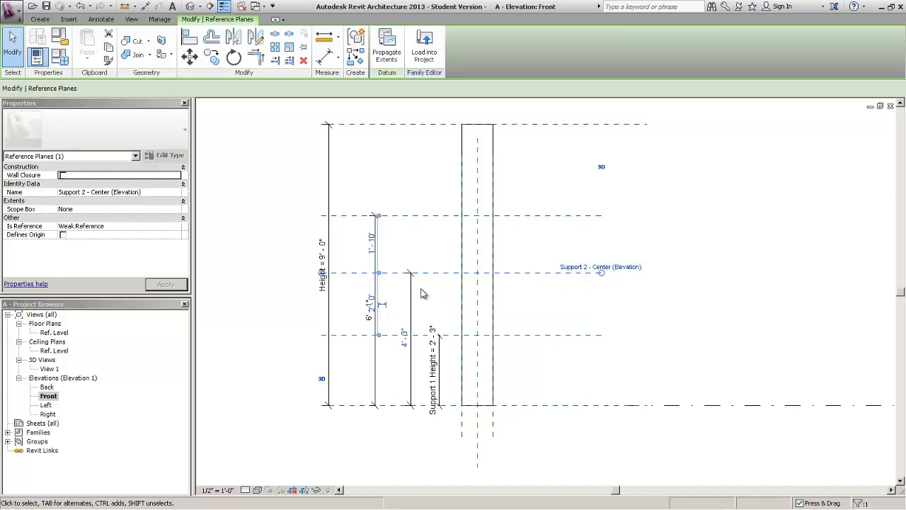
pyautogui.click(411, 290)
pyautogui.click(271, 88)
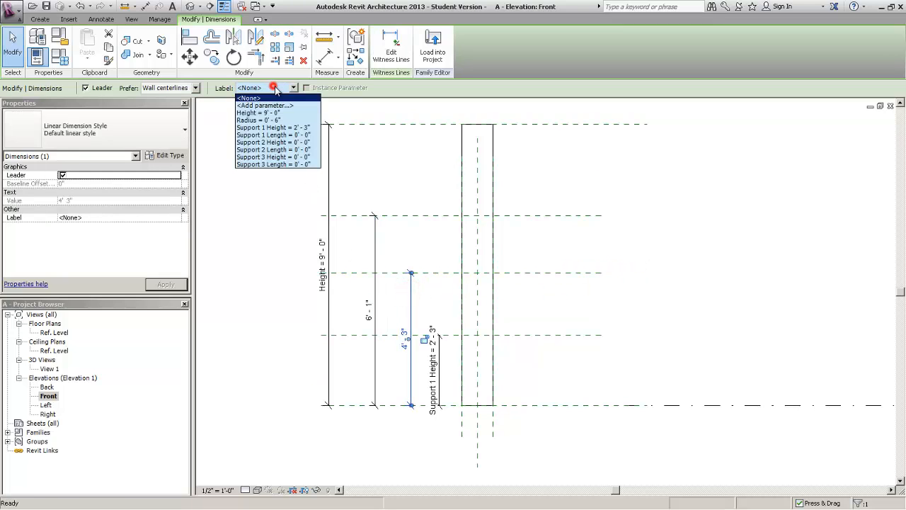
pyautogui.click(301, 142)
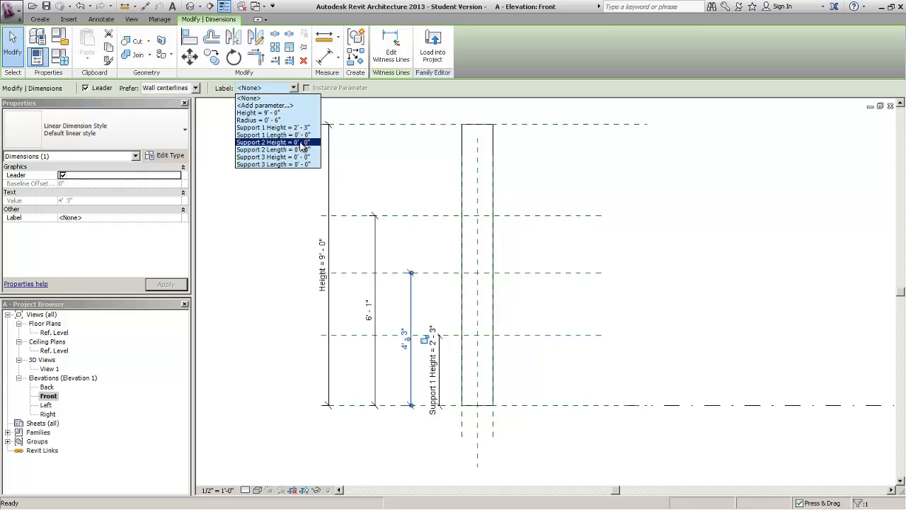
# Label the dimension to the Support 3 center plane with the Support 3 Height parameter.
pyautogui.click(409, 216)
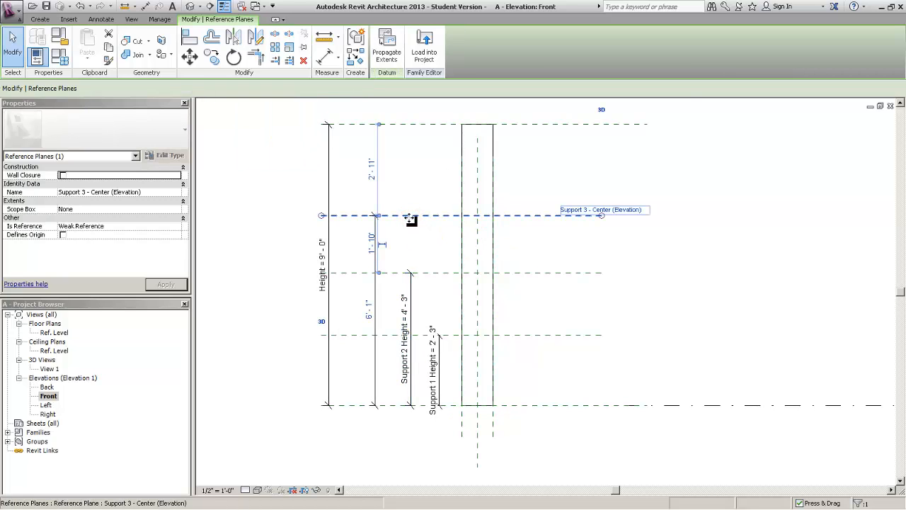
pyautogui.click(374, 297)
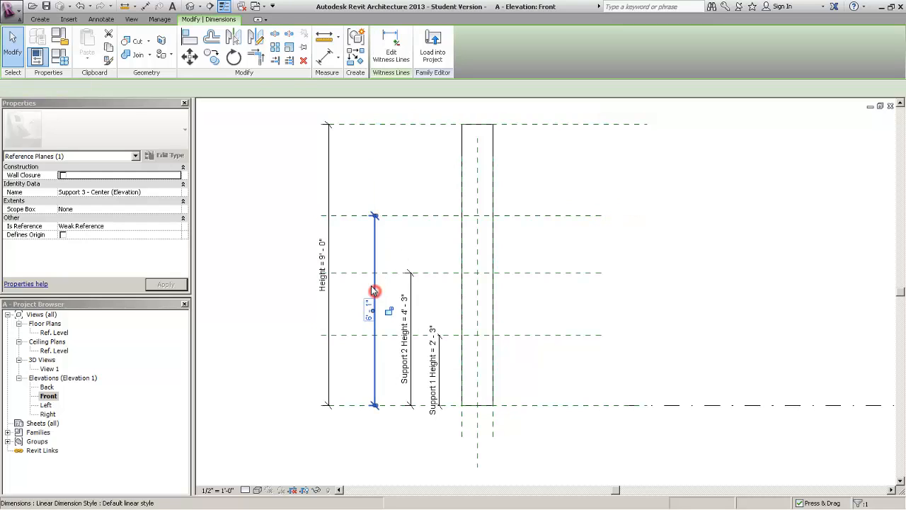
pyautogui.click(276, 86)
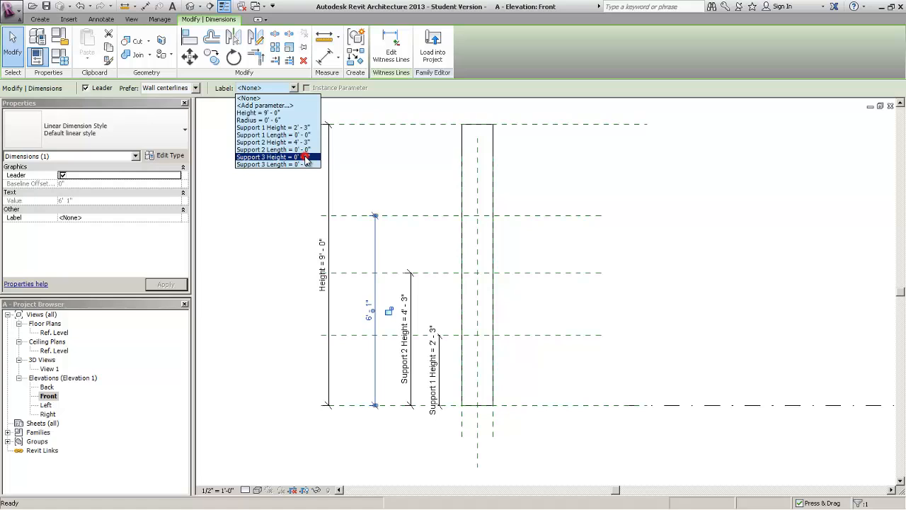
pyautogui.click(304, 157)
pyautogui.click(259, 192)
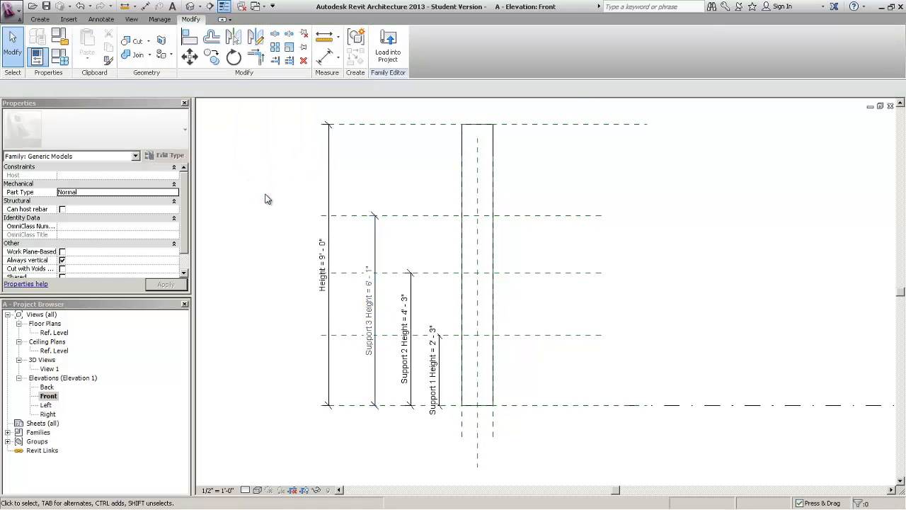
# In the family types, set Height to 4' 2" and Support 1 Height to 10".
pyautogui.scroll(-2, 269, 200)
pyautogui.scroll(1, 282, 218)
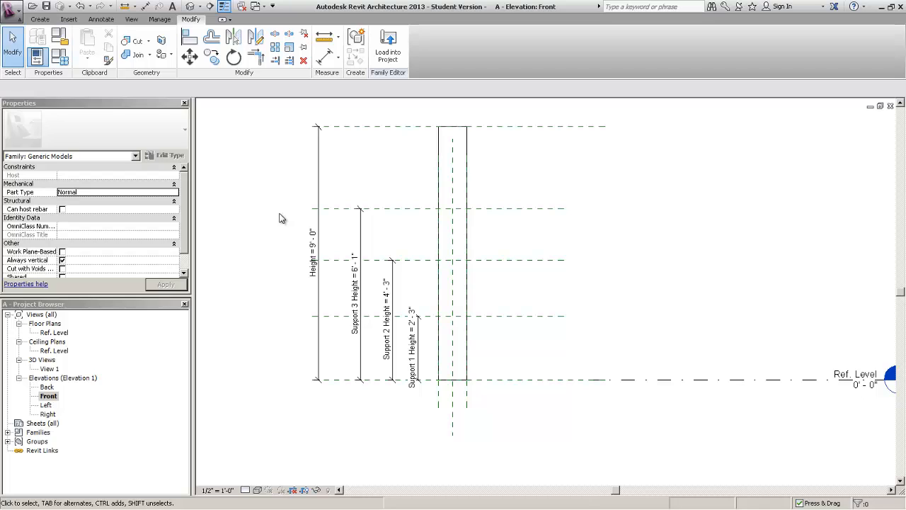
pyautogui.click(62, 61)
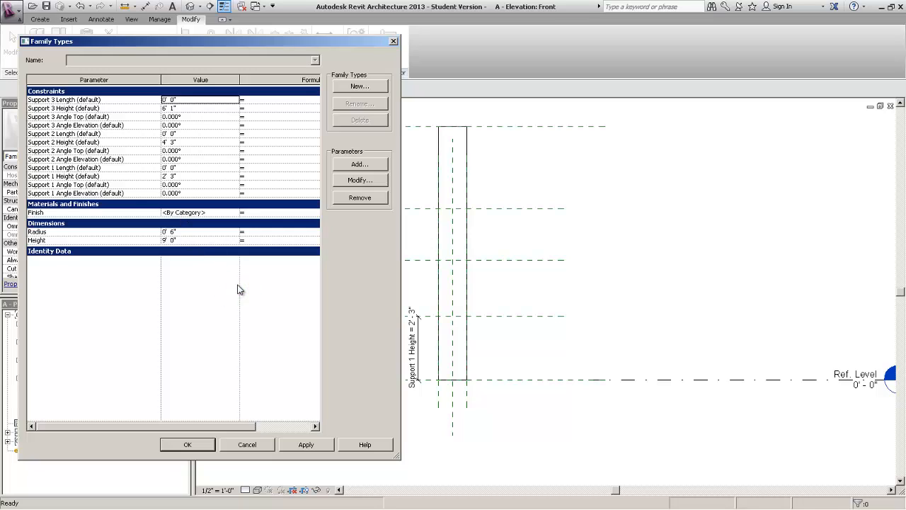
pyautogui.click(203, 240)
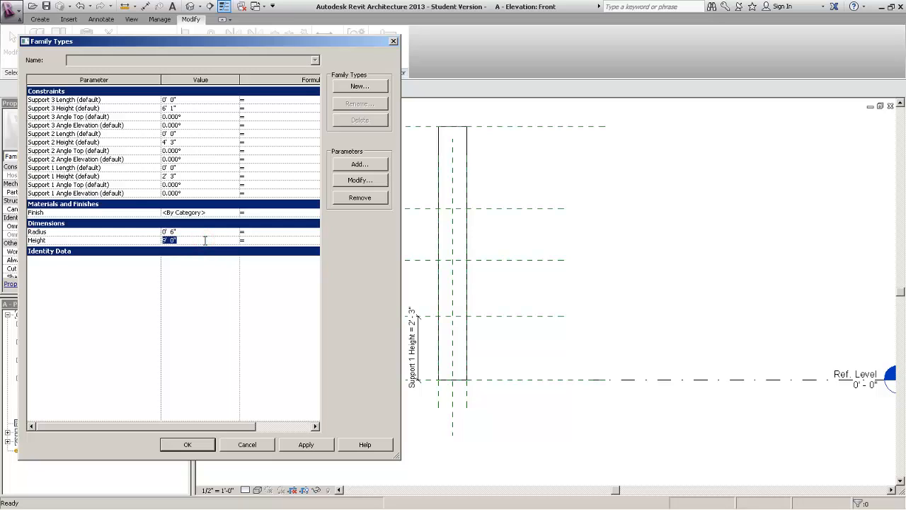
pyautogui.click(231, 294)
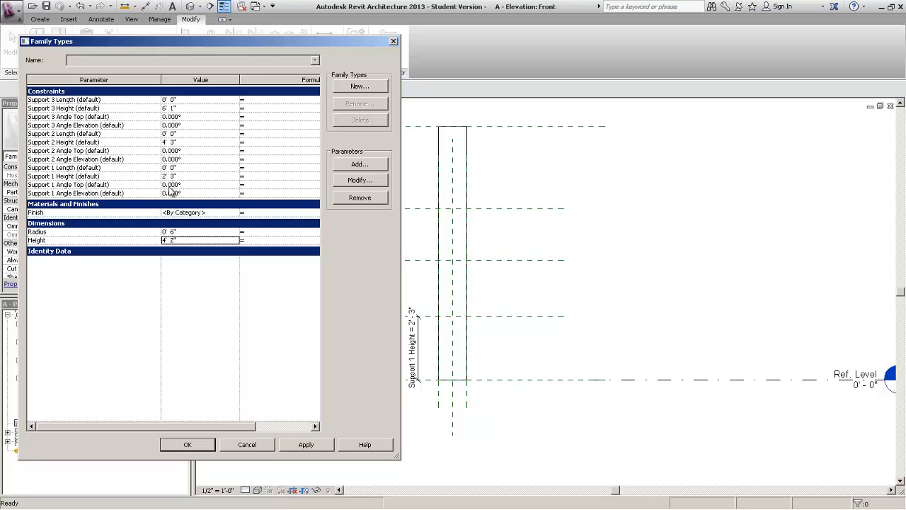
pyautogui.click(121, 176)
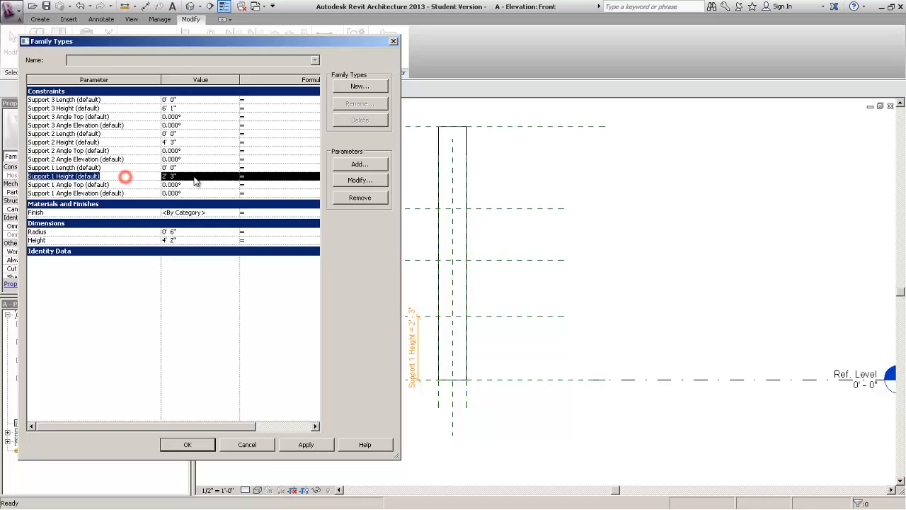
pyautogui.click(198, 177)
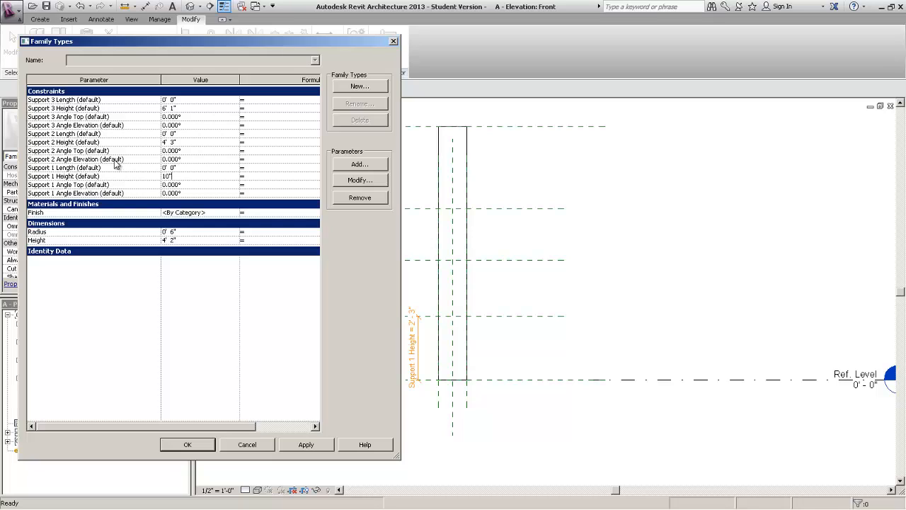
# Set Support 2 Height to 20" and Support 3 Height to 40", and accept the family type values.
pyautogui.click(204, 142)
pyautogui.write('20')
pyautogui.click(99, 108)
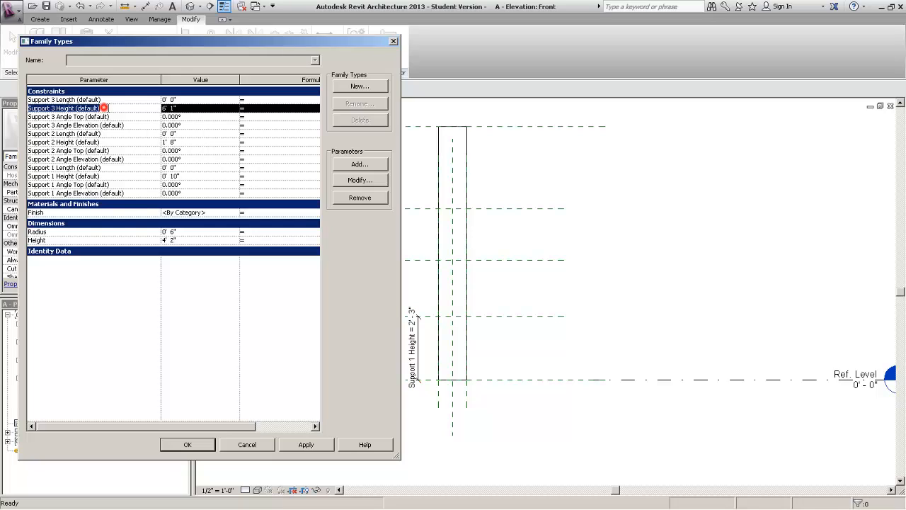
pyautogui.click(189, 108)
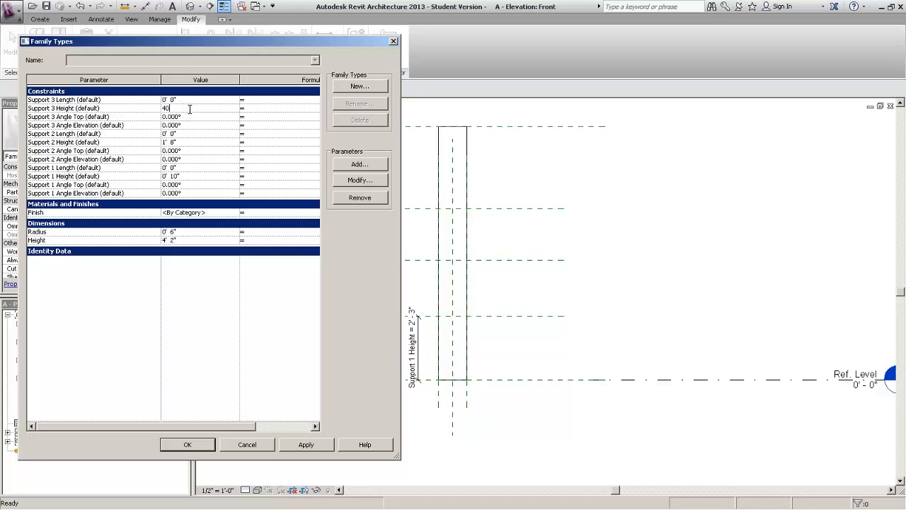
pyautogui.click(187, 444)
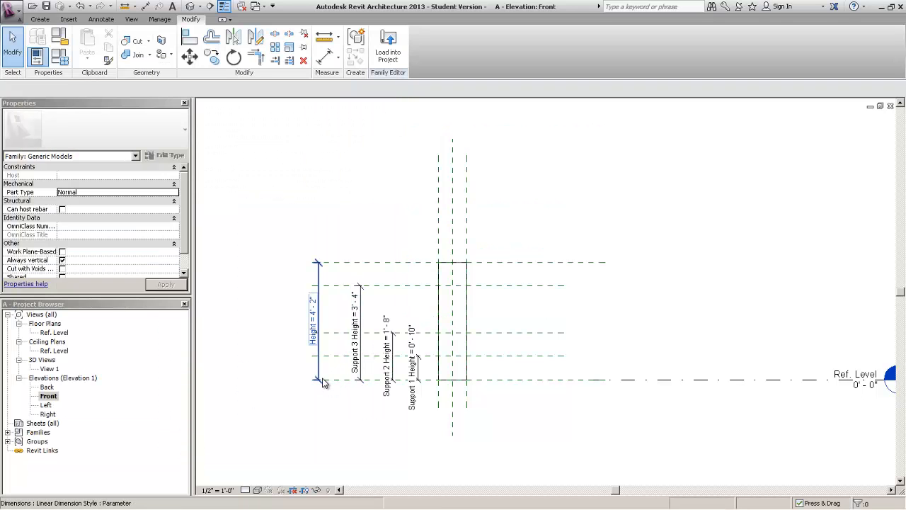
# Change the project's length units to fractional inches, keeping rounding to the nearest 1/32".
pyautogui.scroll(1, 317, 381)
pyautogui.scroll(1, 322, 382)
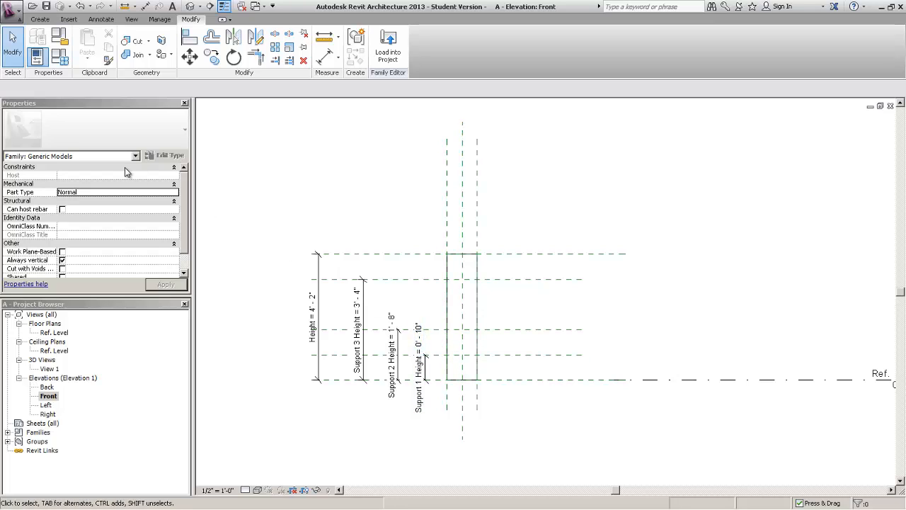
pyautogui.click(267, 149)
pyautogui.press('u')
pyautogui.press('n')
pyautogui.click(705, 198)
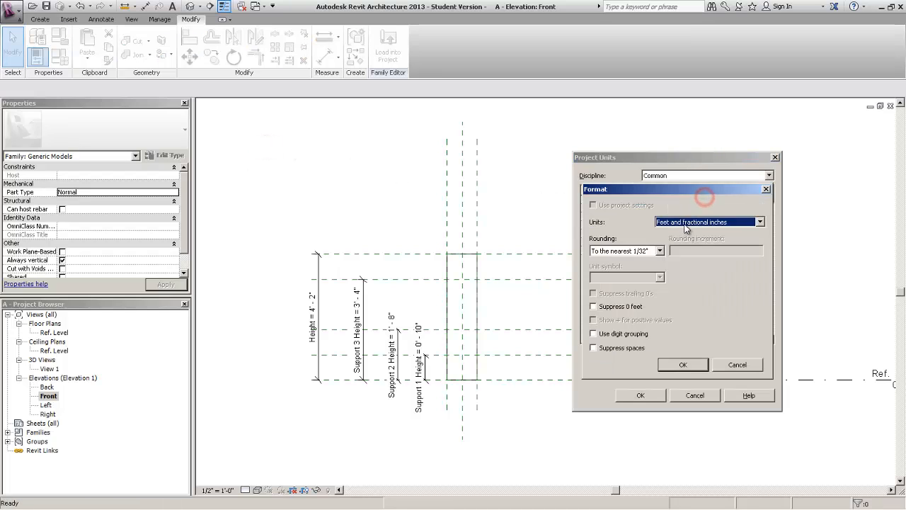
pyautogui.click(684, 223)
pyautogui.click(698, 253)
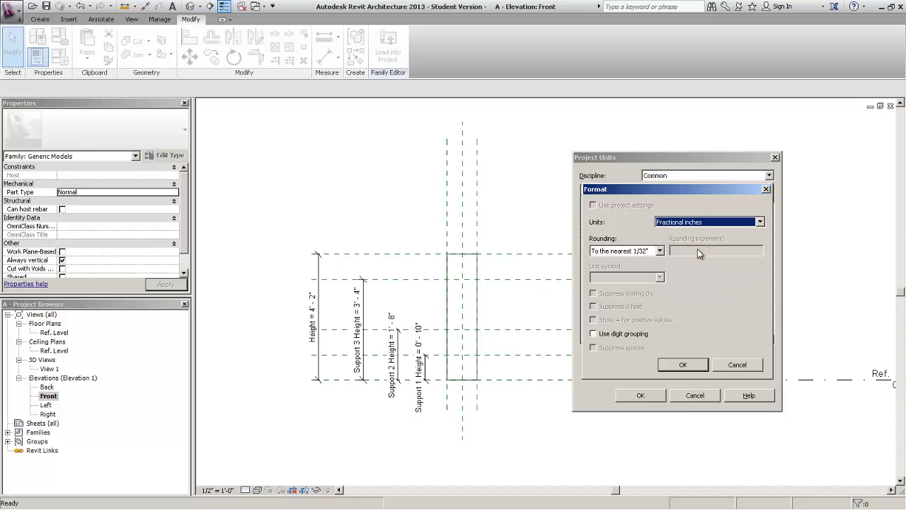
pyautogui.click(676, 364)
pyautogui.click(652, 393)
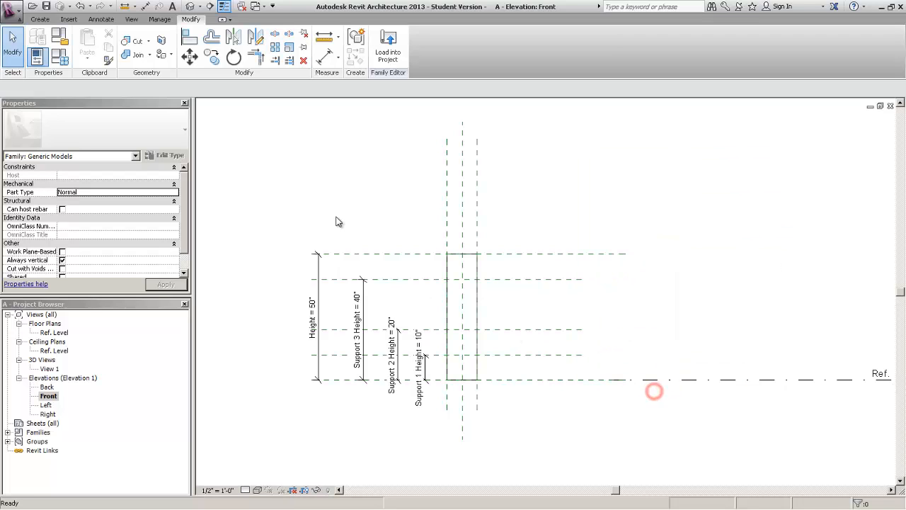
pyautogui.click(317, 179)
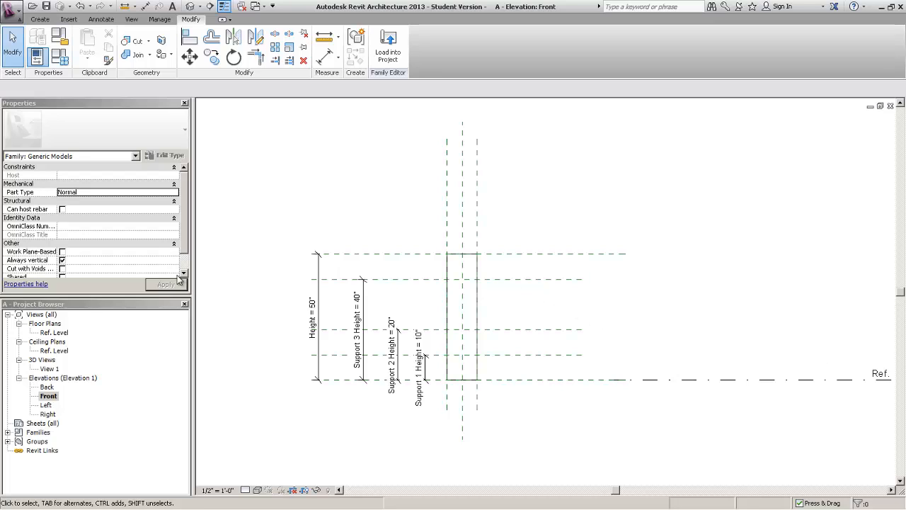
pyautogui.rightClick(264, 234)
pyautogui.click(281, 235)
pyautogui.click(295, 225)
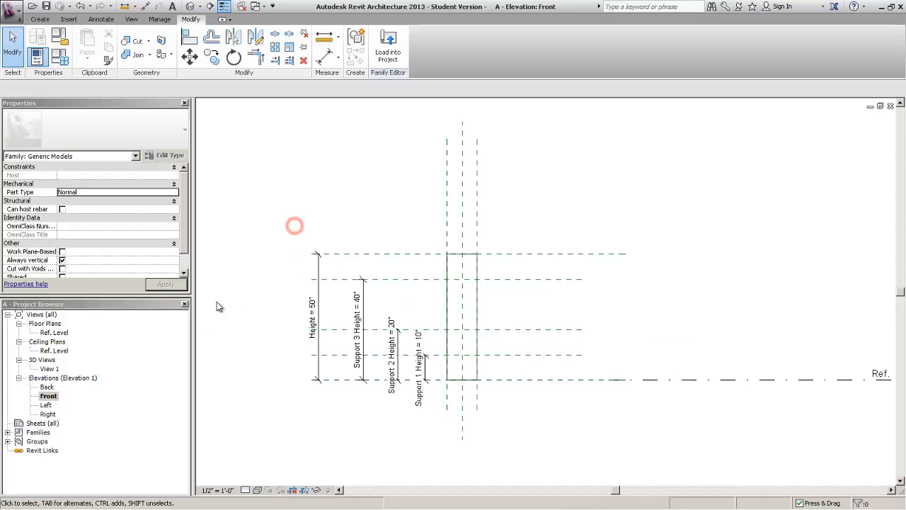
# Open the Ref. Level floor plan view.
pyautogui.click(53, 332)
pyautogui.rightClick(53, 332)
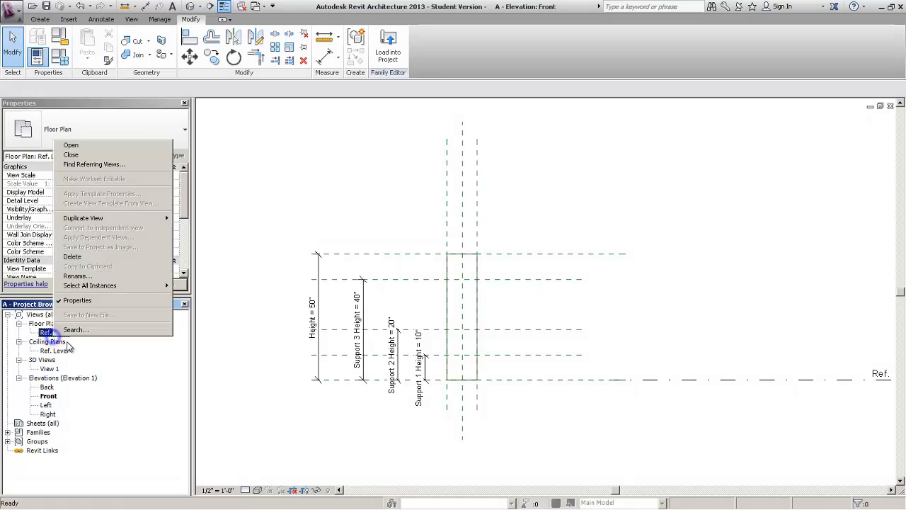
pyautogui.click(110, 145)
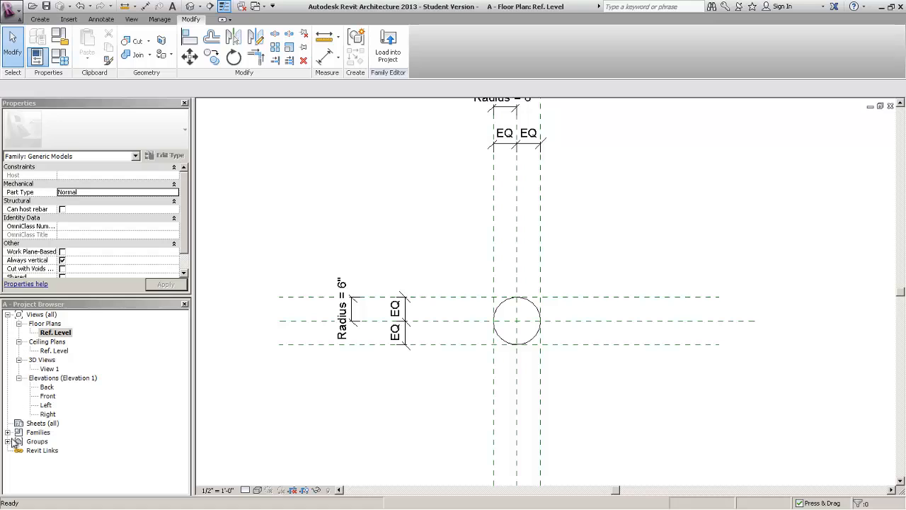
pyautogui.click(106, 435)
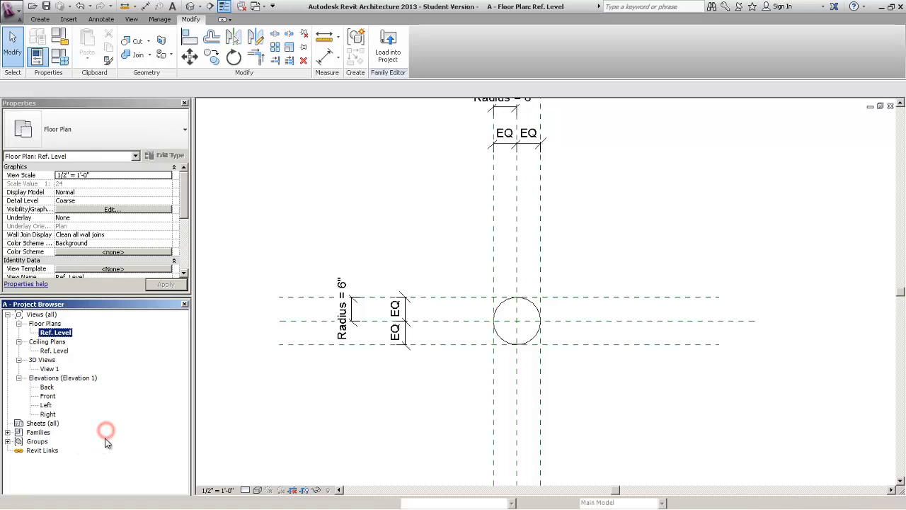
# Place an instance of generic model B beside the column circle, about 11" from the Center (Left/Right) plane.
pyautogui.click(7, 432)
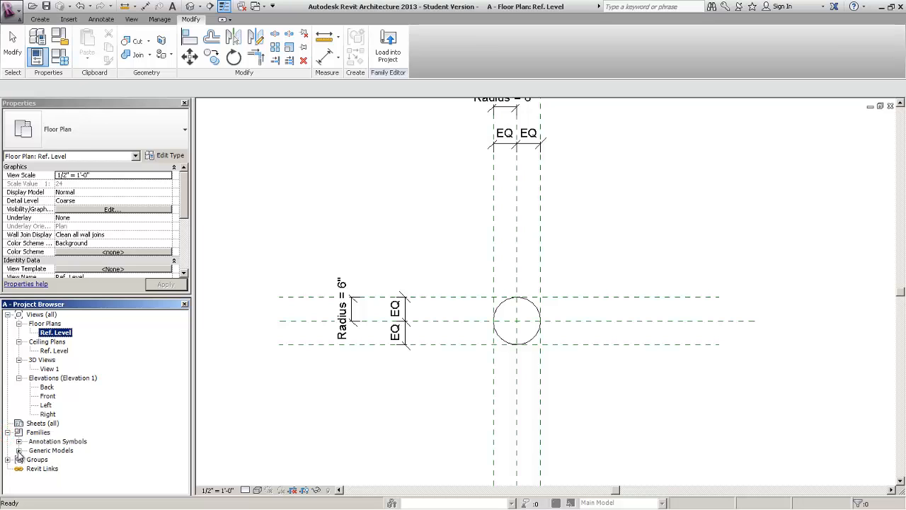
pyautogui.click(19, 450)
pyautogui.click(29, 459)
pyautogui.click(54, 468)
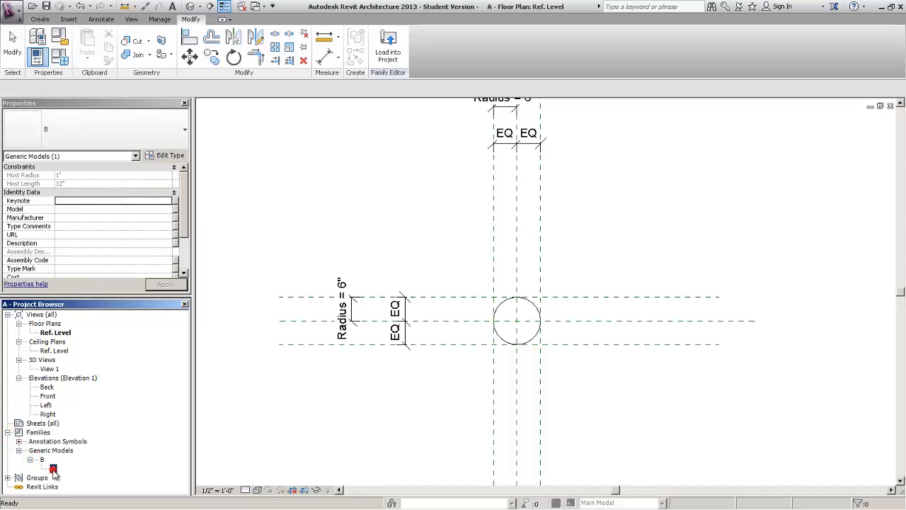
pyautogui.rightClick(53, 469)
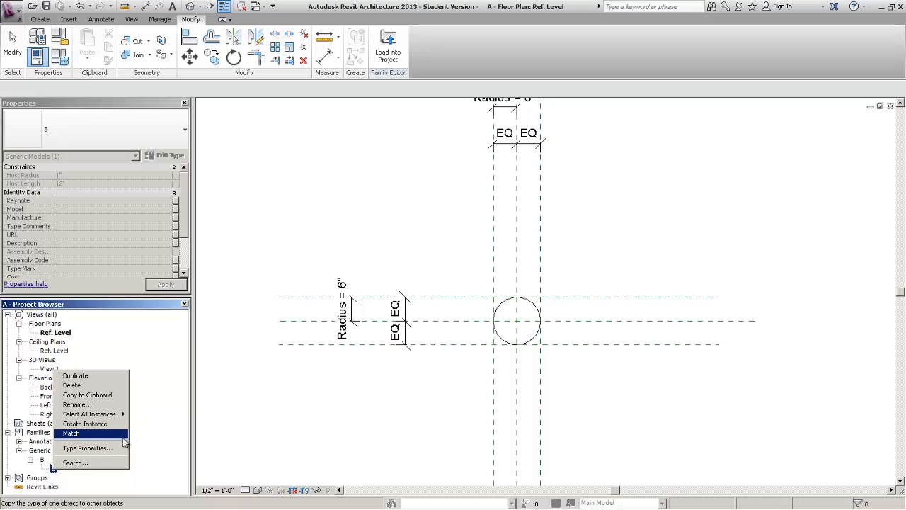
pyautogui.click(113, 425)
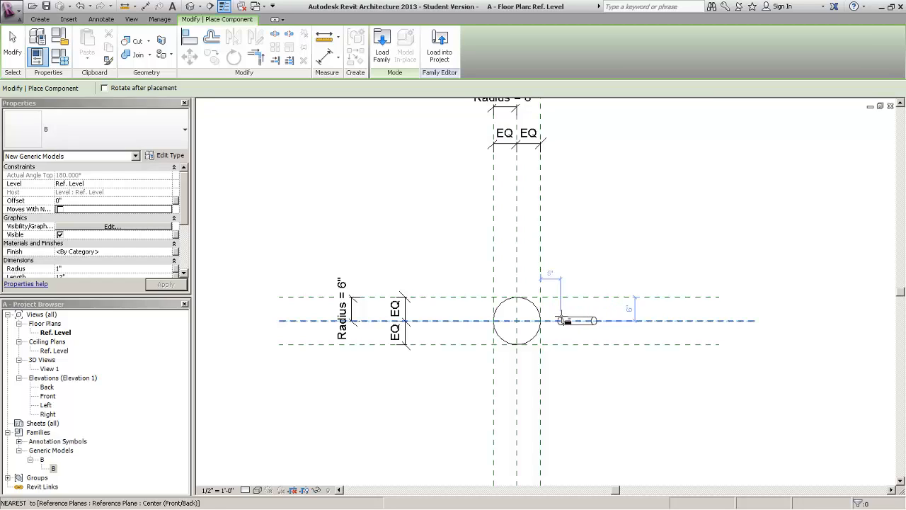
pyautogui.click(560, 313)
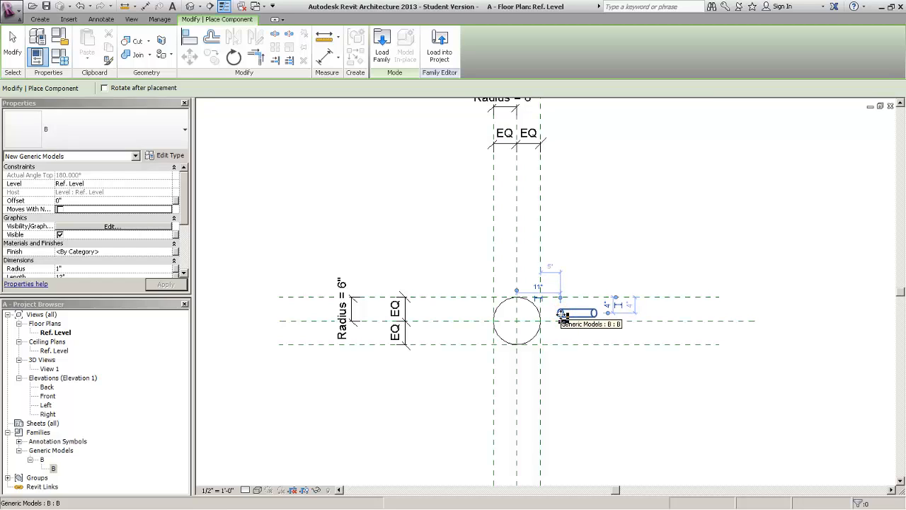
pyautogui.press('Escape')
pyautogui.click(607, 242)
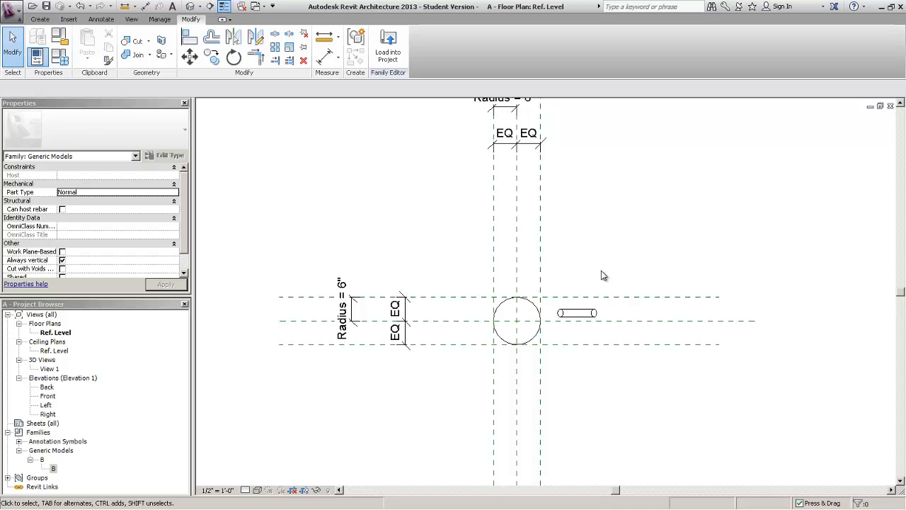
# Align component B's axis to the Center (Front/Back) reference plane and lock the alignment.
pyautogui.click(189, 37)
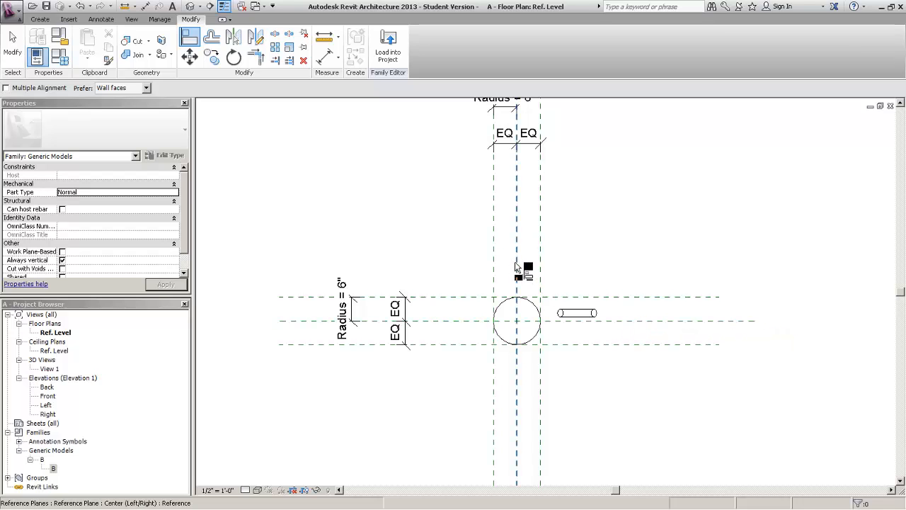
pyautogui.click(625, 322)
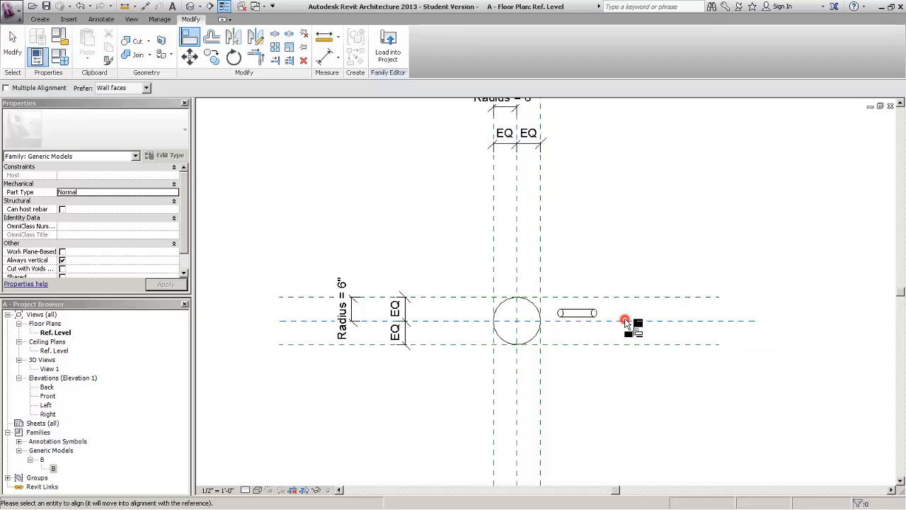
pyautogui.click(585, 315)
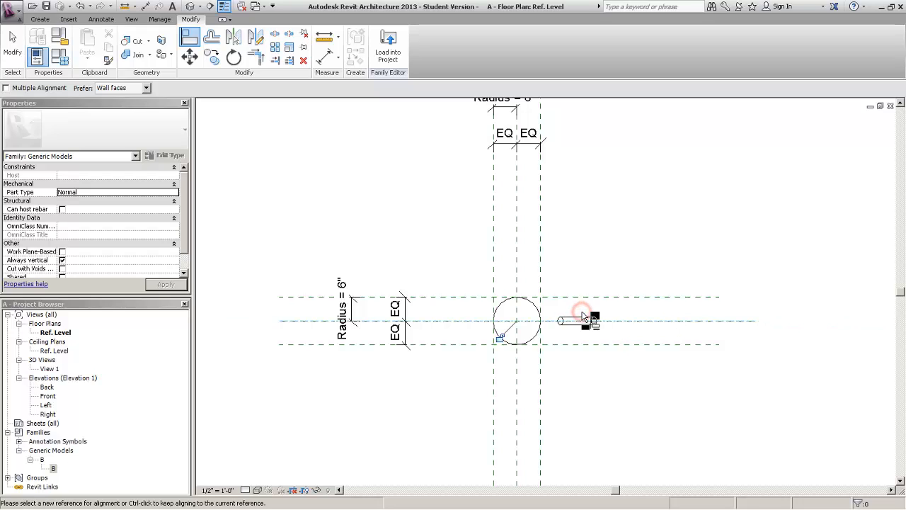
pyautogui.click(501, 341)
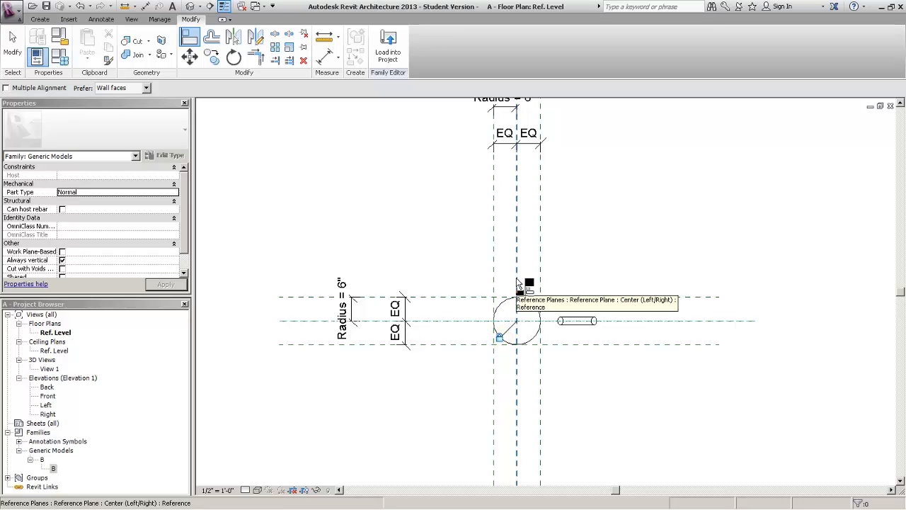
# Align the reference at component B's column-side end to the Center (Left/Right) reference plane and lock it.
pyautogui.click(518, 282)
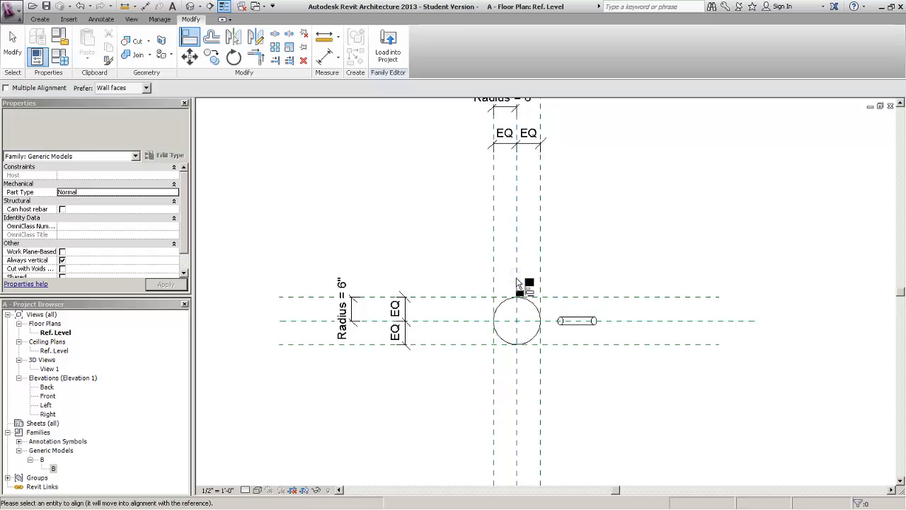
pyautogui.scroll(3, 559, 320)
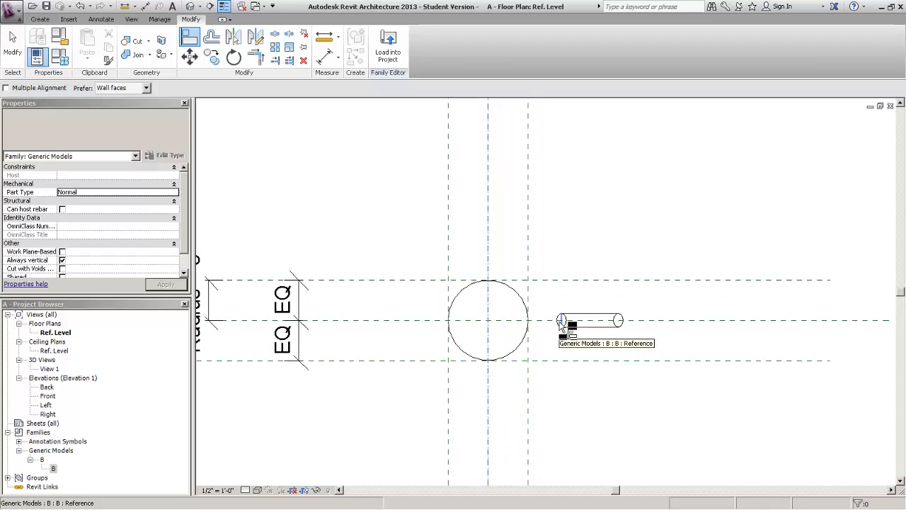
pyautogui.scroll(2, 561, 321)
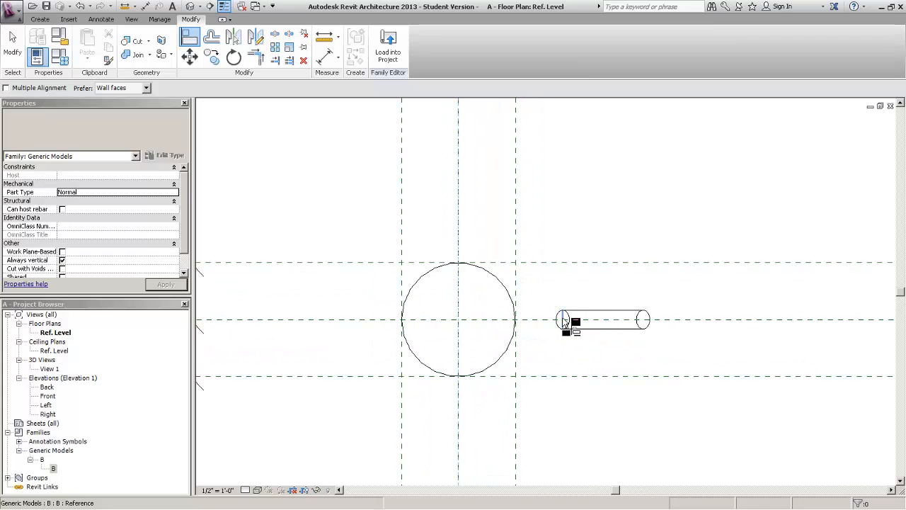
pyautogui.click(563, 319)
pyautogui.click(475, 309)
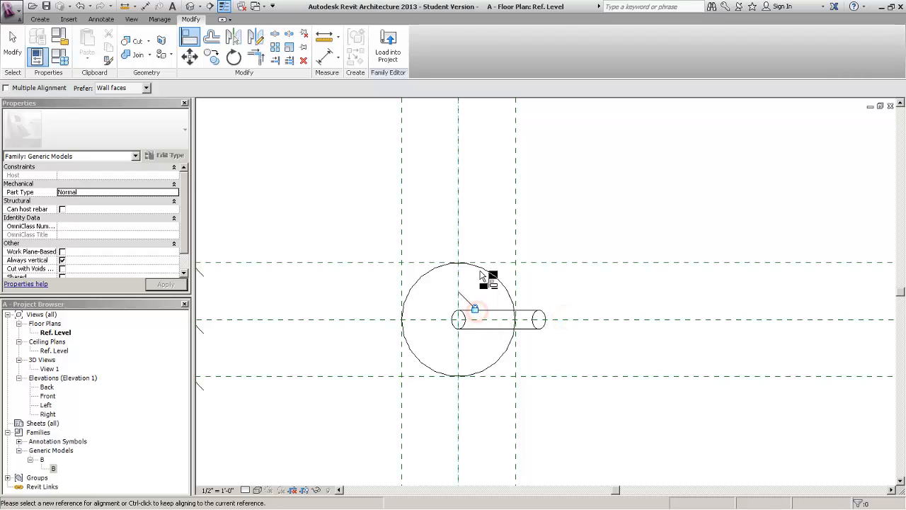
# Open the Front elevation view.
pyautogui.click(51, 396)
pyautogui.rightClick(51, 396)
pyautogui.click(90, 203)
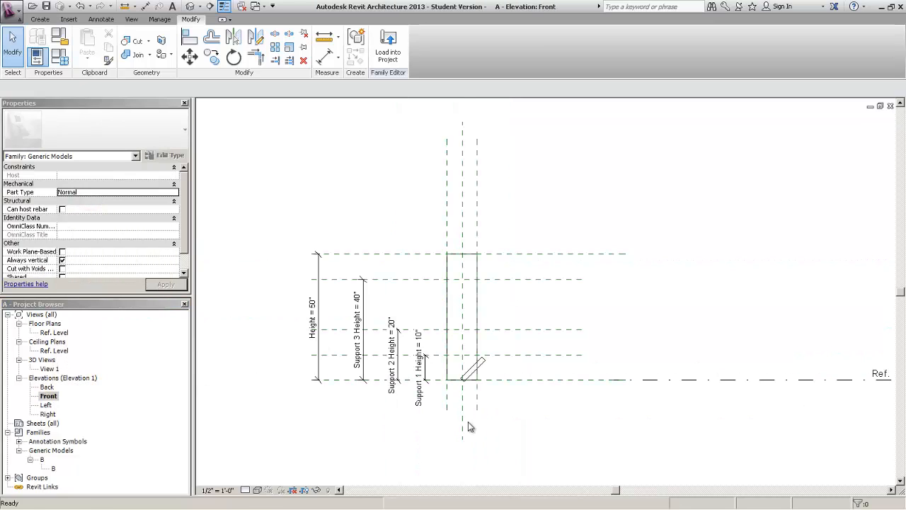
# Move the angled component B straight down, clear of the column base and below the reference level.
pyautogui.click(483, 364)
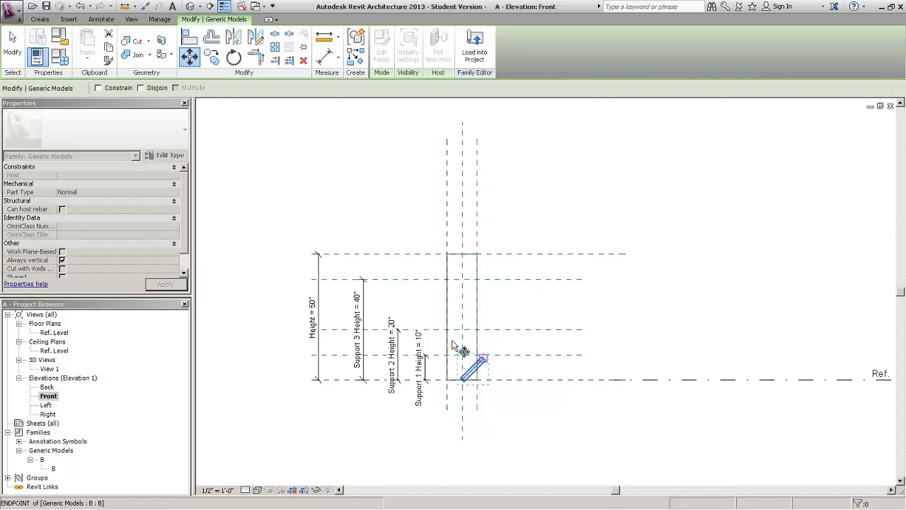
pyautogui.press('Escape')
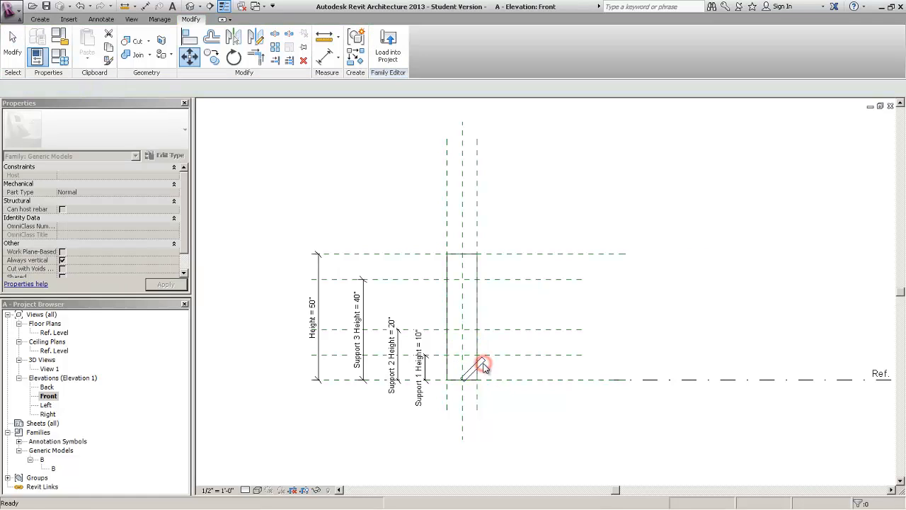
pyautogui.click(483, 365)
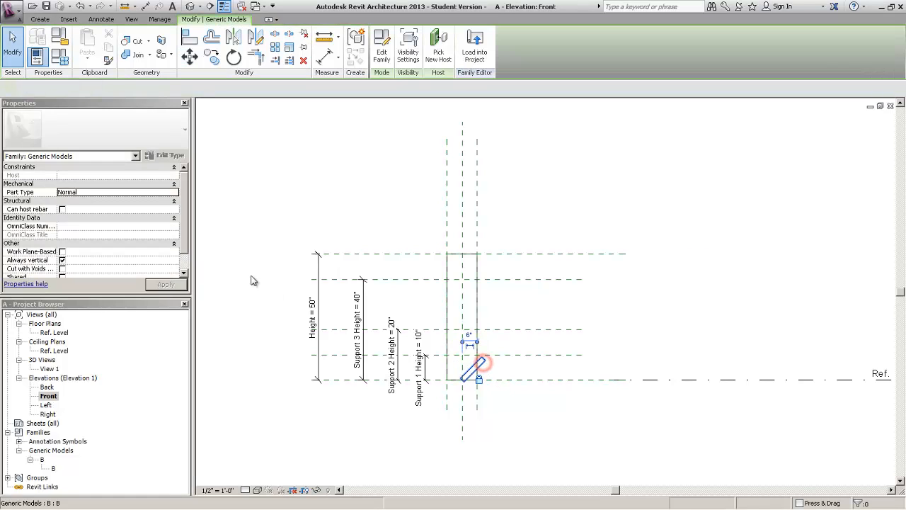
pyautogui.click(189, 58)
pyautogui.click(490, 395)
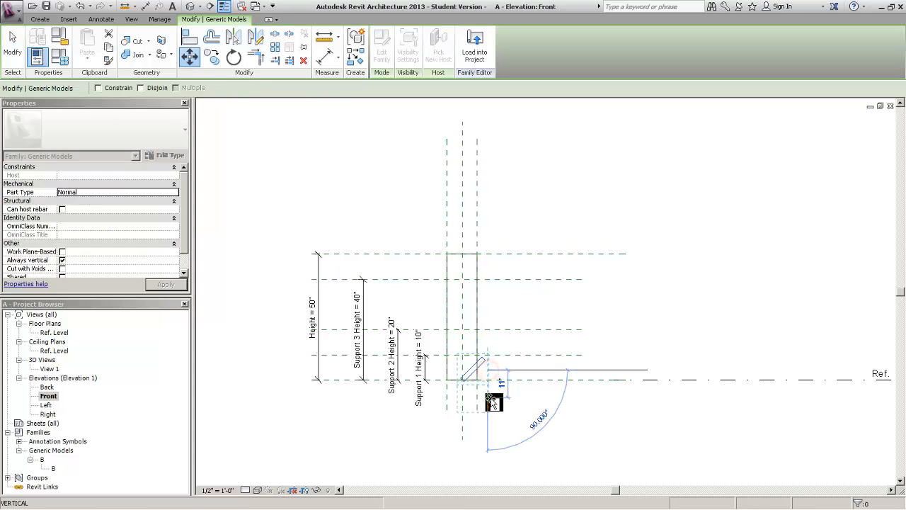
pyautogui.click(487, 405)
pyautogui.click(734, 290)
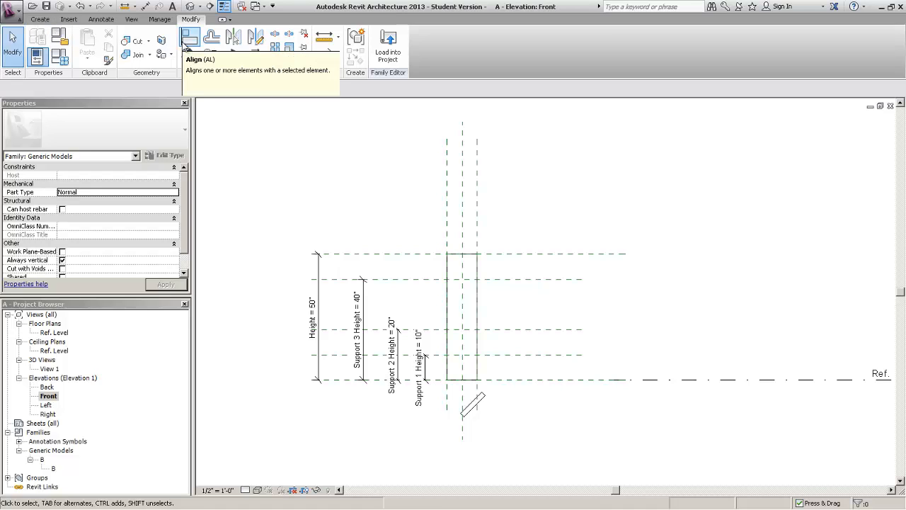
pyautogui.click(189, 37)
pyautogui.scroll(1, 541, 429)
pyautogui.scroll(2, 541, 429)
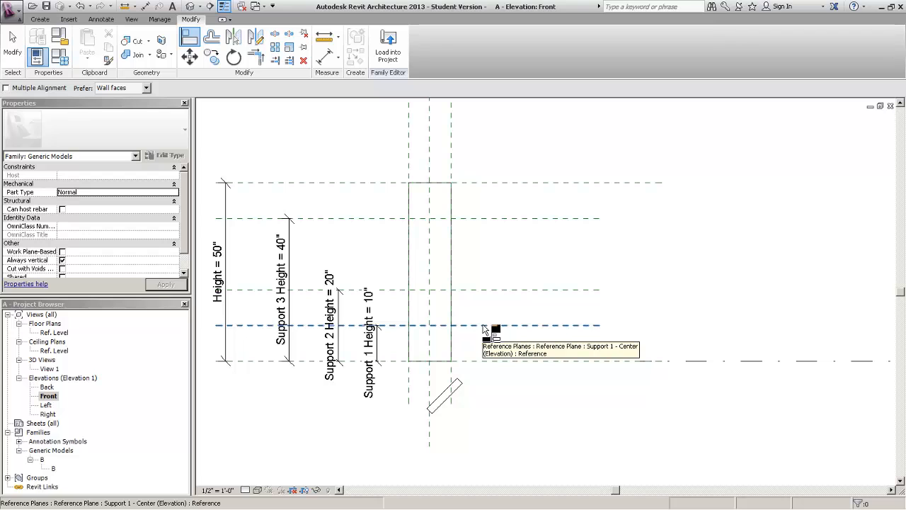
pyautogui.click(484, 326)
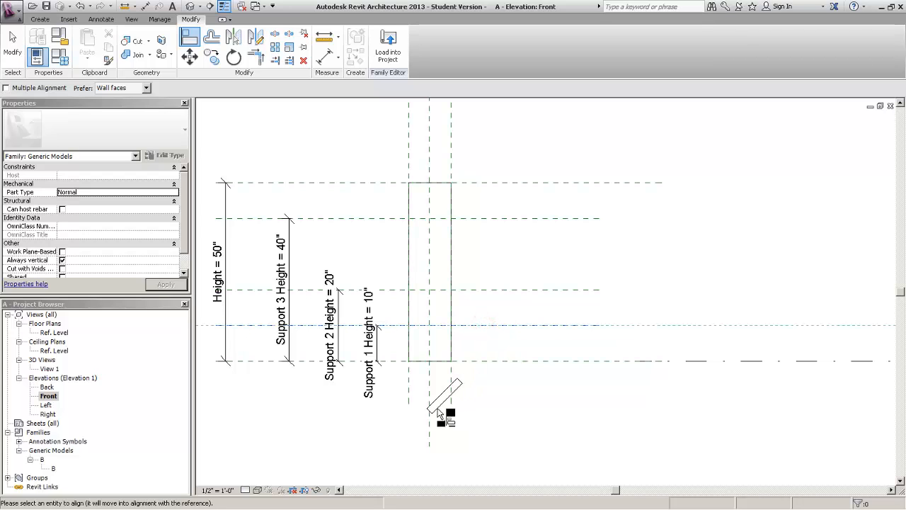
pyautogui.scroll(2, 447, 414)
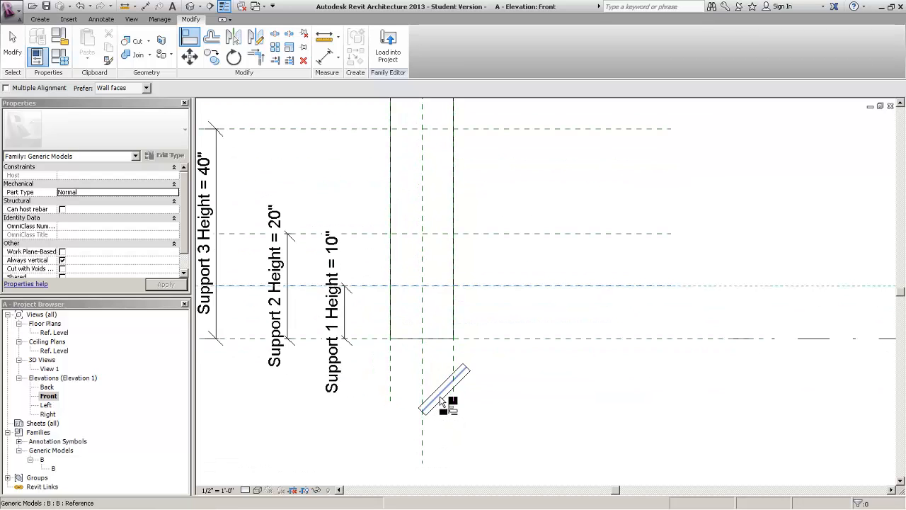
pyautogui.scroll(2, 438, 407)
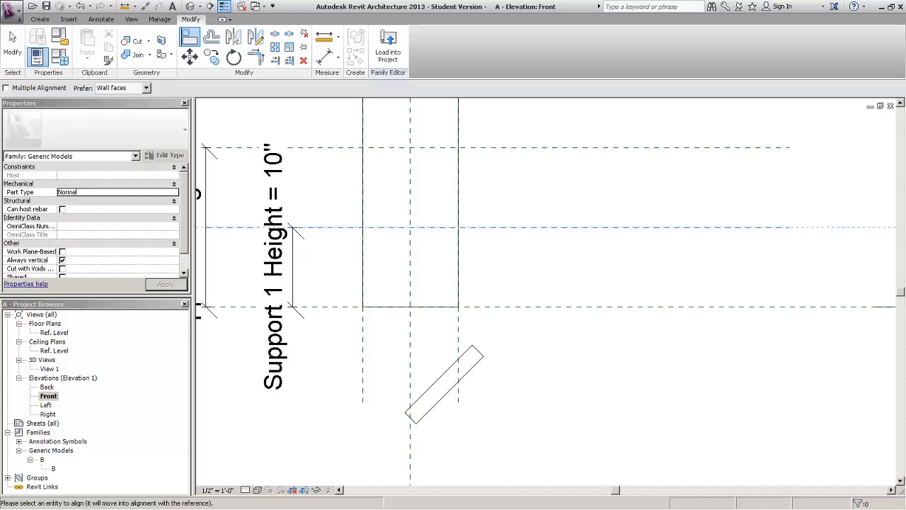
pyautogui.press('Escape')
pyautogui.press('Escape')
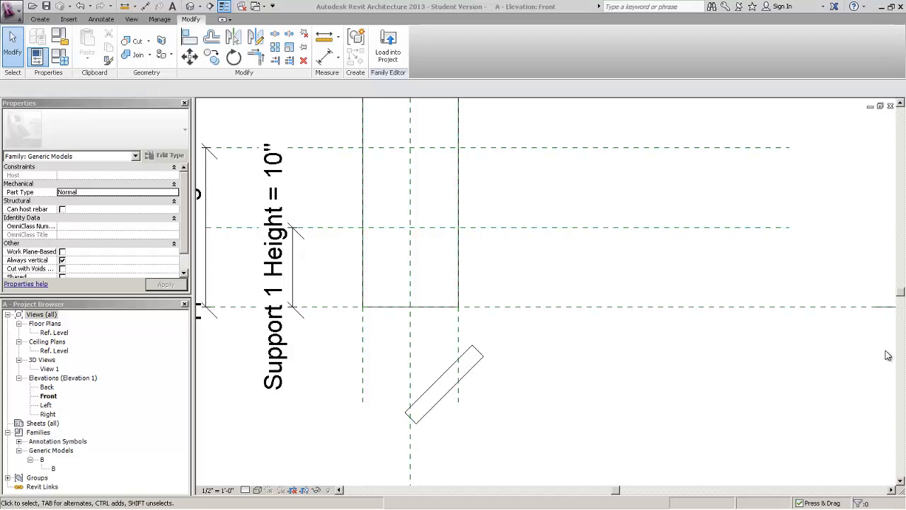
pyautogui.click(519, 317)
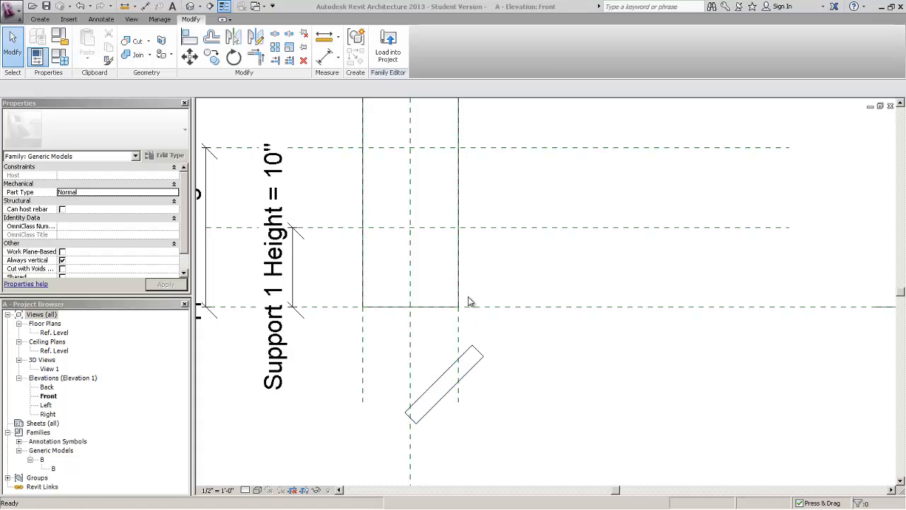
pyautogui.click(471, 276)
pyautogui.press('a')
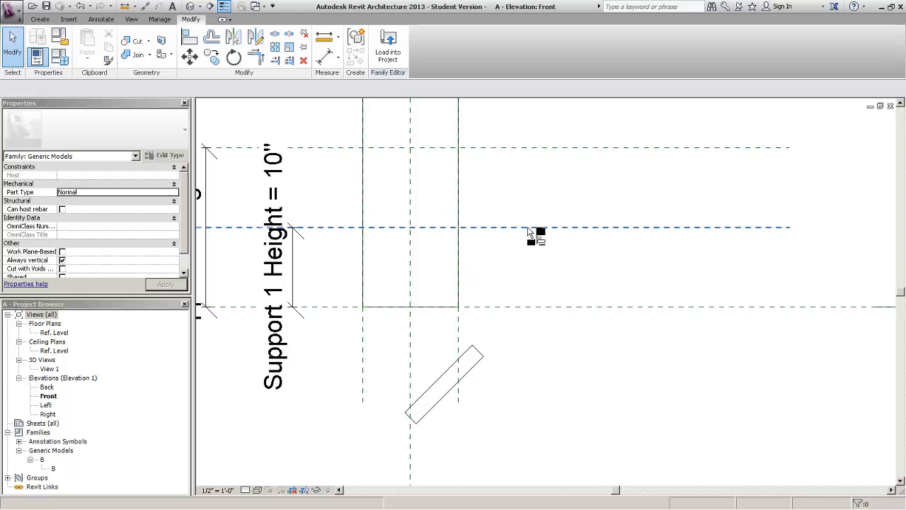
pyautogui.press('l')
pyautogui.click(528, 227)
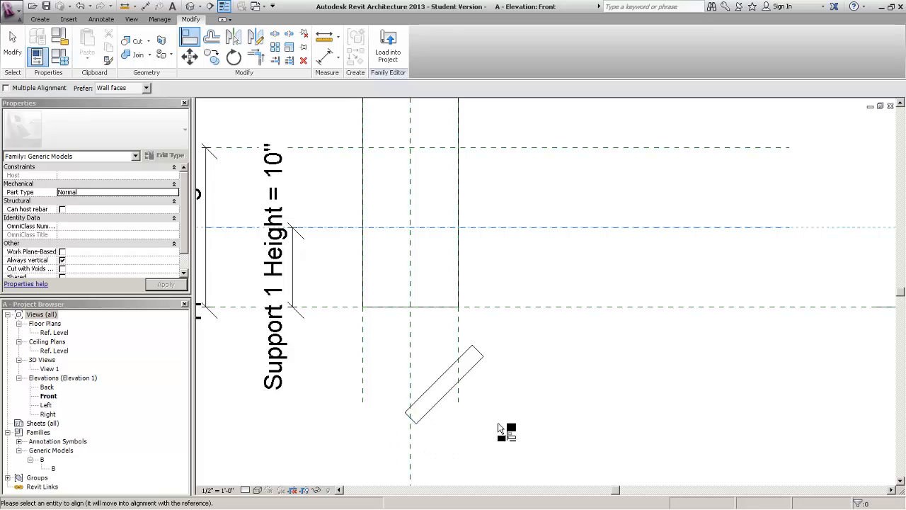
pyautogui.press('Escape')
pyautogui.press('Escape')
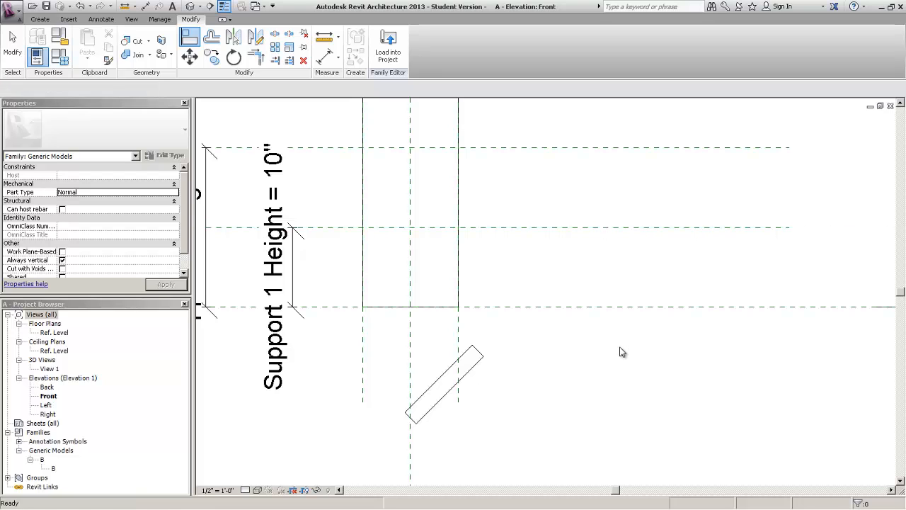
# Switch to View 1, the 3D view of the open family B.
pyautogui.click(254, 6)
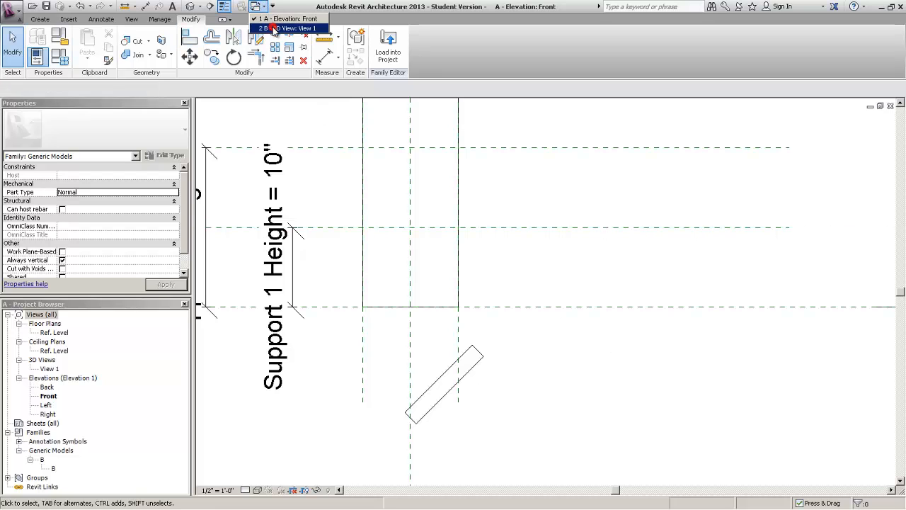
pyautogui.click(290, 28)
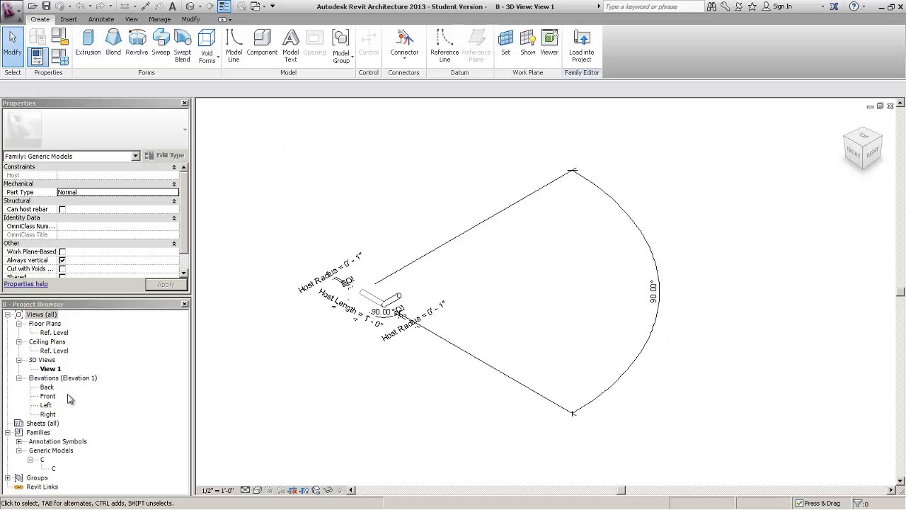
# In family B's Front elevation, set the horizontal reference plane at the reference level to be a Bottom reference.
pyautogui.click(49, 396)
pyautogui.rightClick(54, 397)
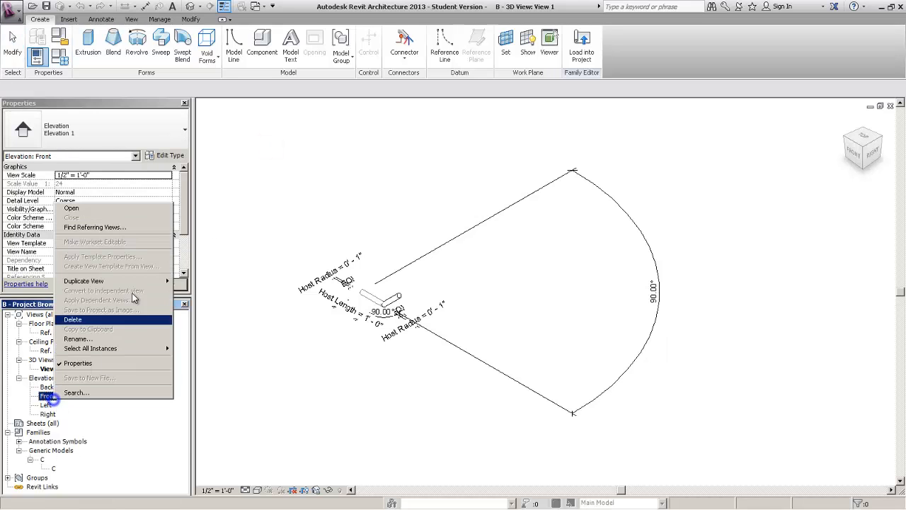
pyautogui.click(126, 208)
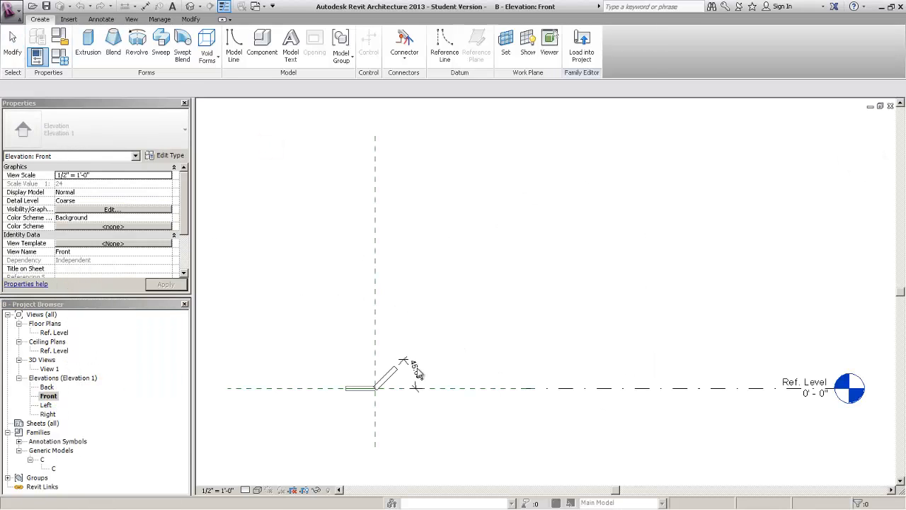
pyautogui.click(466, 392)
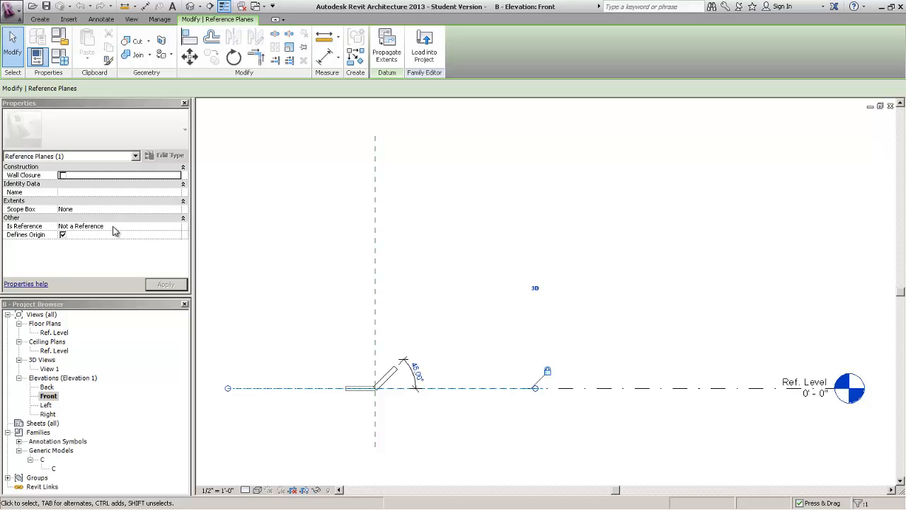
pyautogui.click(114, 227)
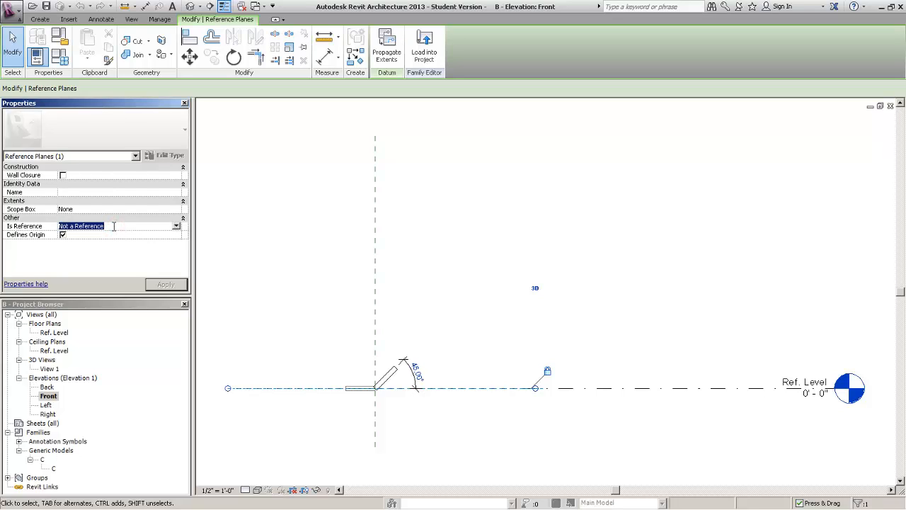
pyautogui.click(176, 226)
pyautogui.moveTo(177, 248); pyautogui.dragTo(177, 264)
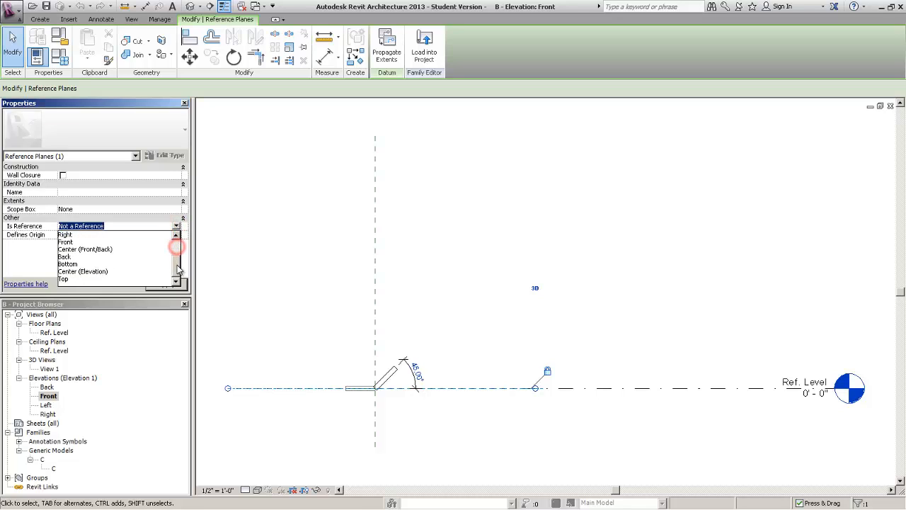
pyautogui.click(134, 265)
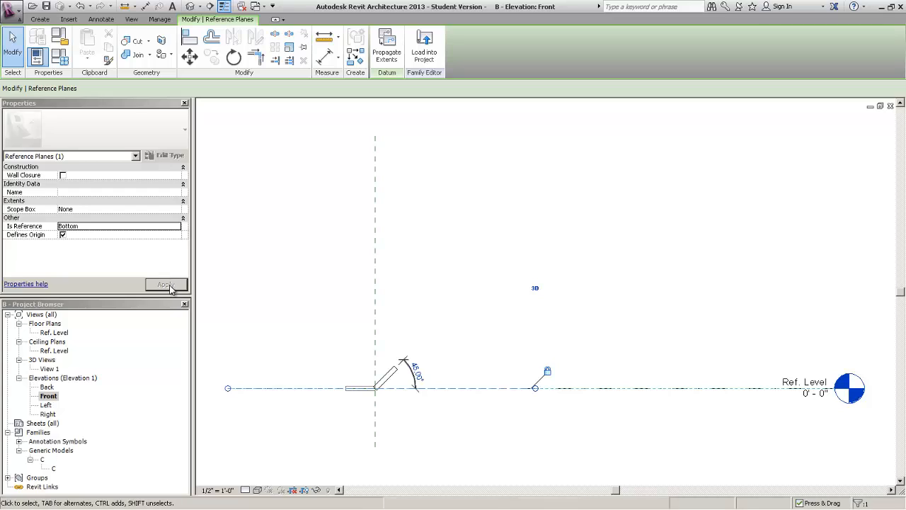
pyautogui.click(243, 259)
pyautogui.click(243, 265)
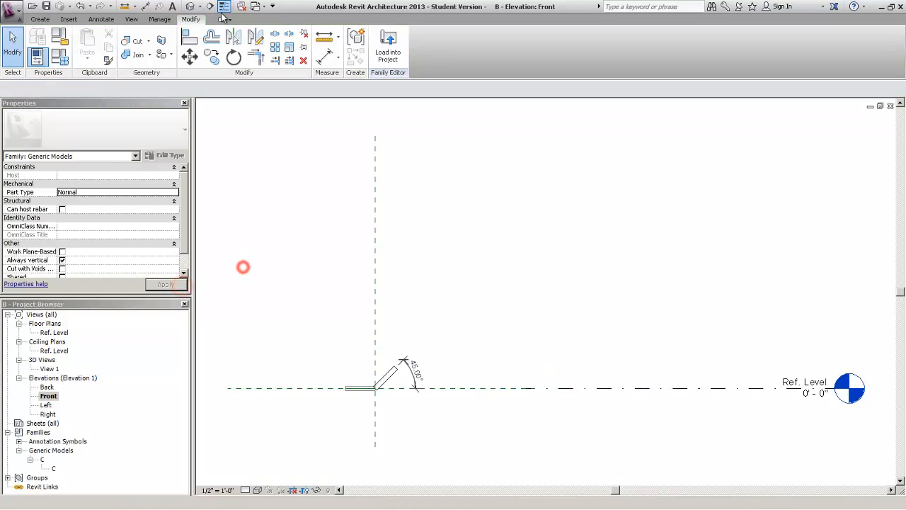
# Save family B and load it into family A, overwriting the existing version.
pyautogui.click(46, 6)
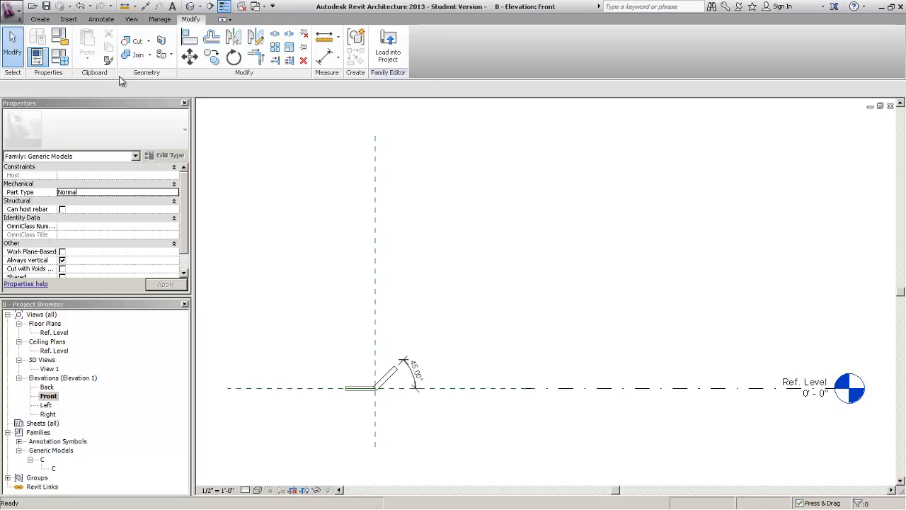
pyautogui.click(389, 51)
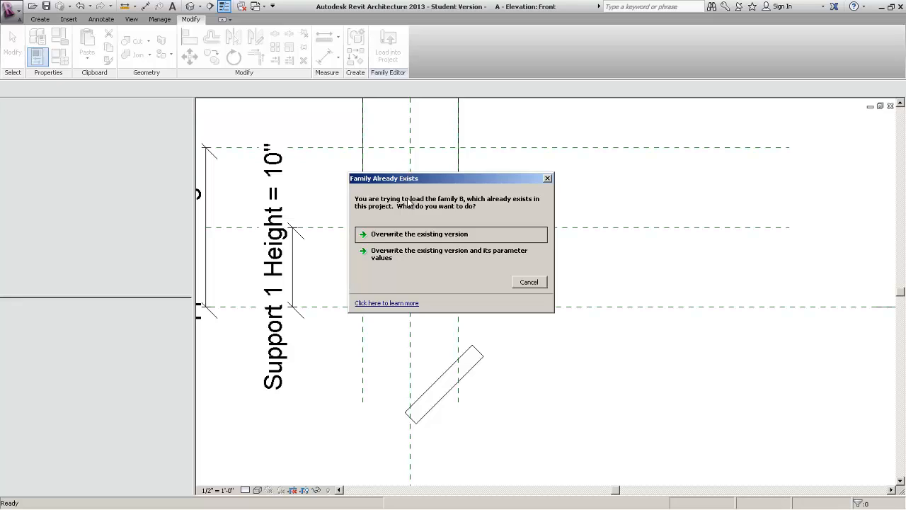
pyautogui.click(466, 236)
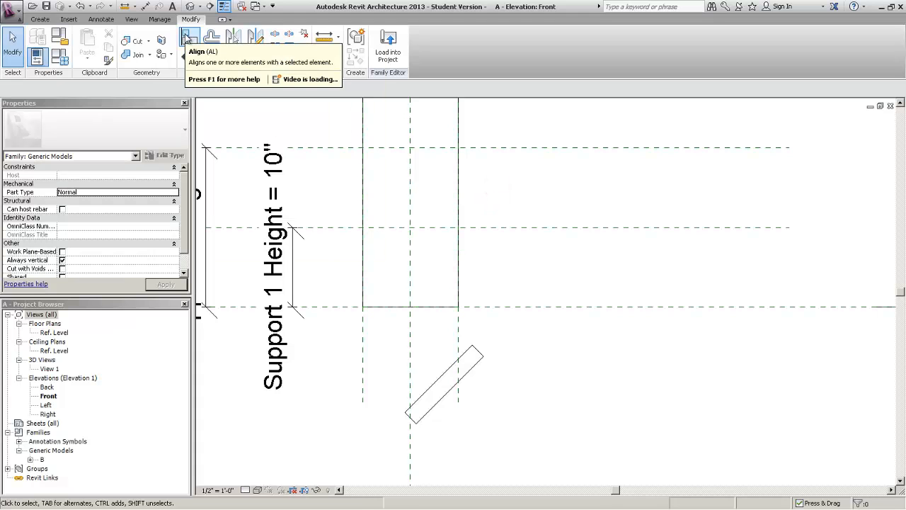
# Align component B's horizontal reference at its column-side end to the Support 1 Height reference plane and lock it.
pyautogui.click(185, 33)
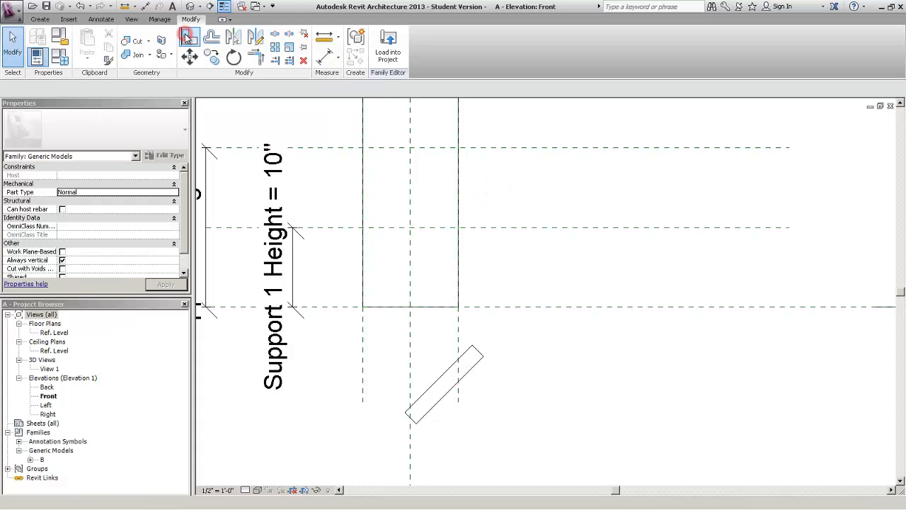
pyautogui.click(527, 228)
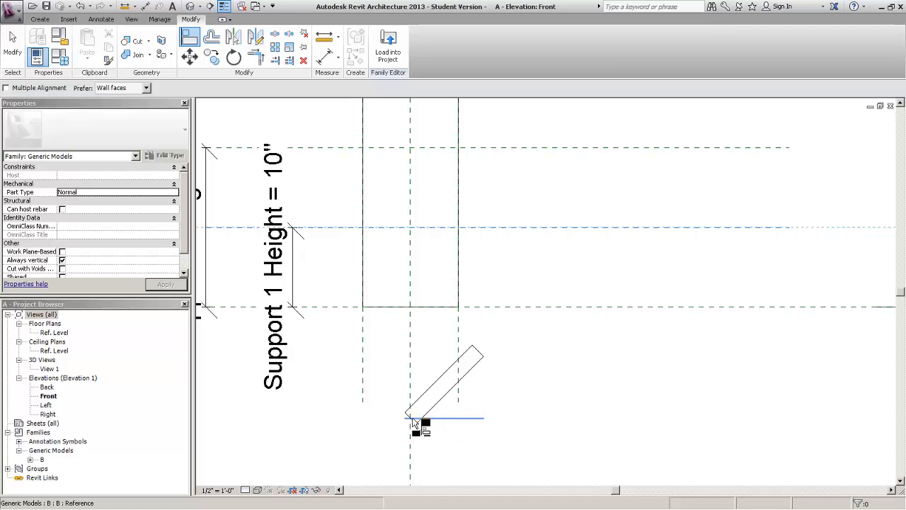
pyautogui.scroll(2, 410, 420)
pyautogui.scroll(1, 412, 423)
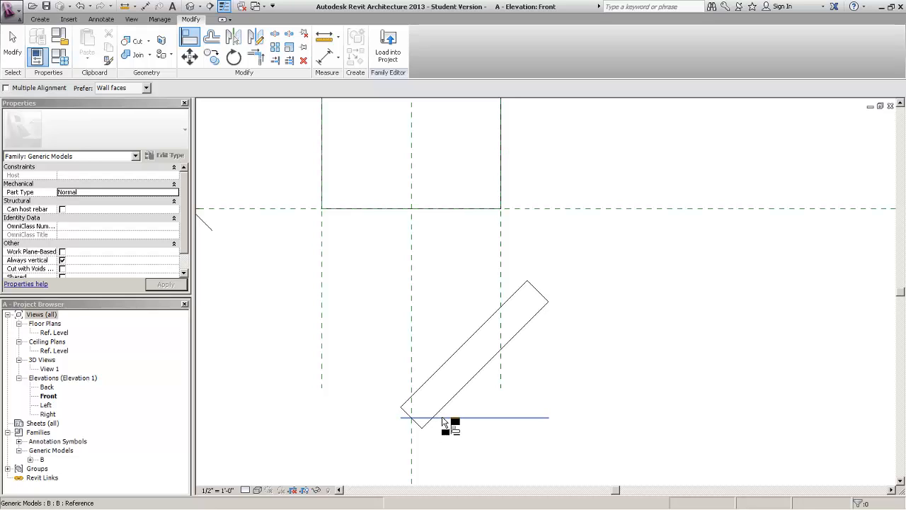
pyautogui.click(443, 417)
pyautogui.scroll(-5, 443, 419)
pyautogui.scroll(1, 443, 422)
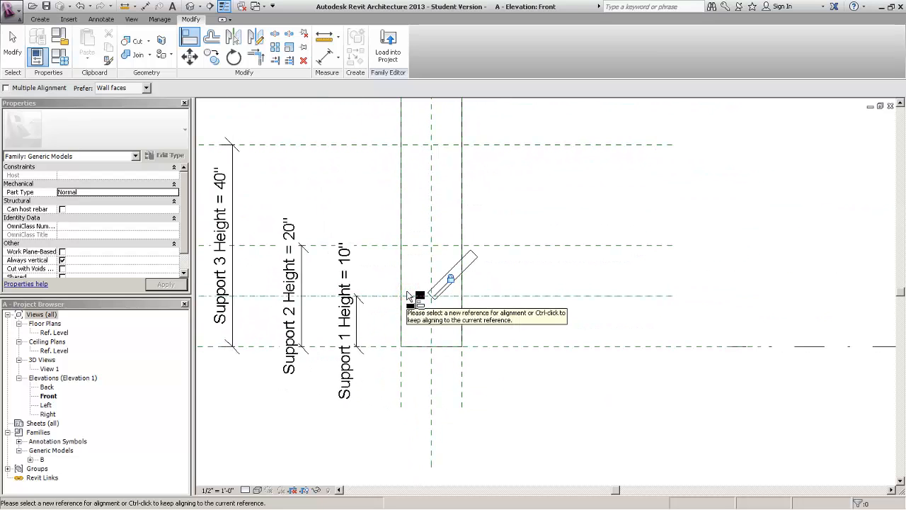
pyautogui.press('Escape')
pyautogui.press('Escape')
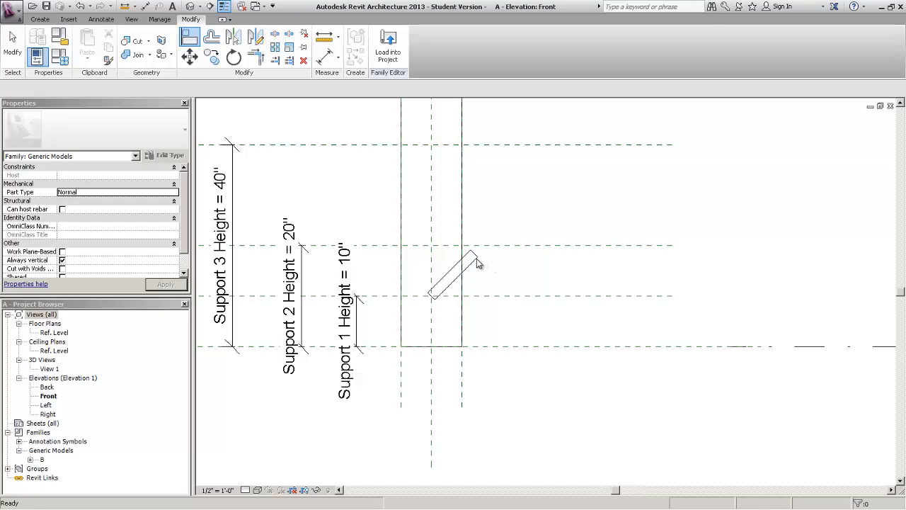
# Associate component B's Finish material with the family parameter Finish.
pyautogui.click(476, 259)
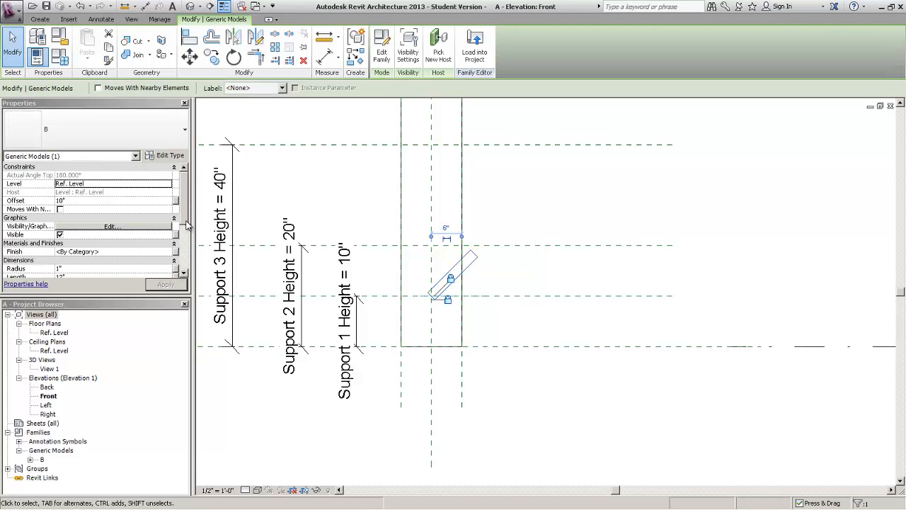
pyautogui.moveTo(186, 222)
pyautogui.mouseDown()
pyautogui.moveTo(191, 241)
pyautogui.moveTo(187, 206)
pyautogui.moveTo(186, 220)
pyautogui.mouseUp()
pyautogui.click(176, 201)
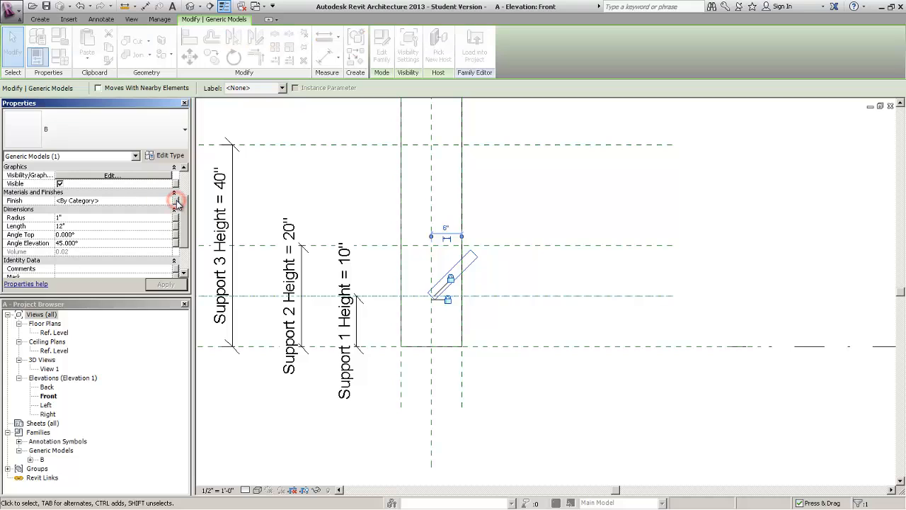
pyautogui.click(429, 230)
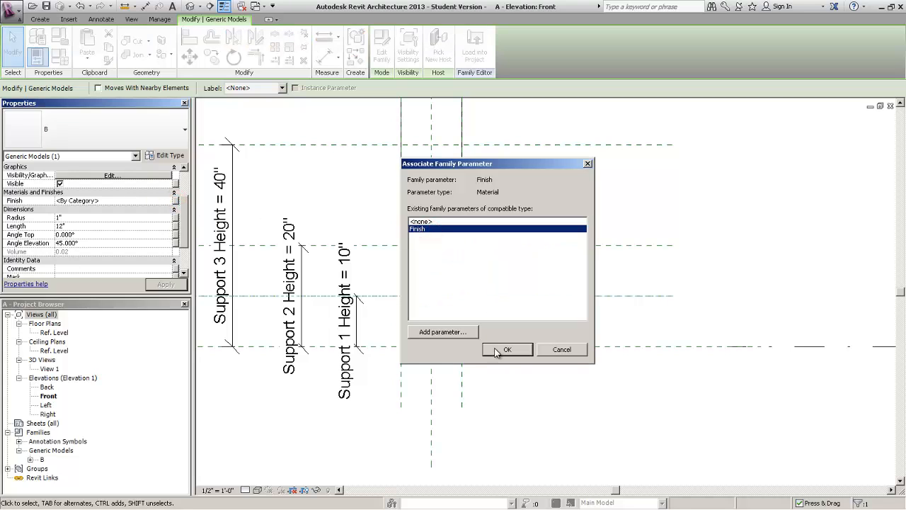
pyautogui.click(507, 349)
pyautogui.click(176, 218)
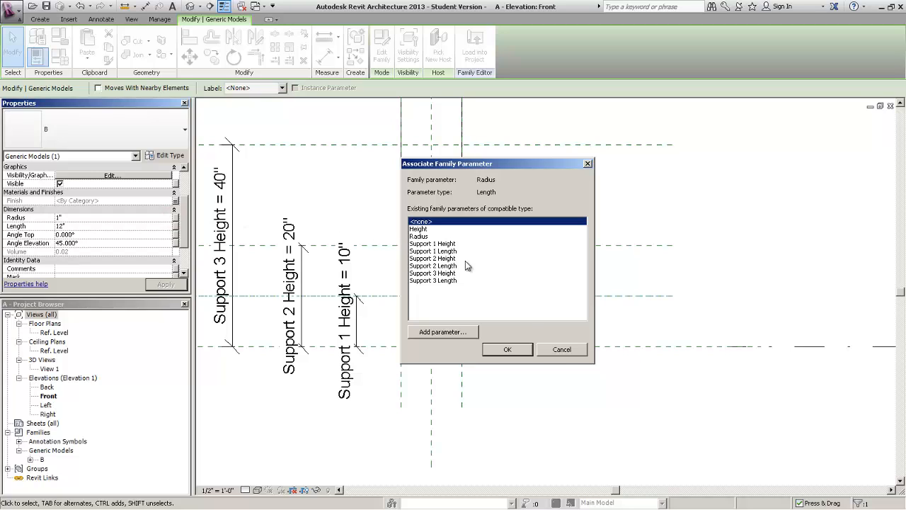
pyautogui.click(563, 351)
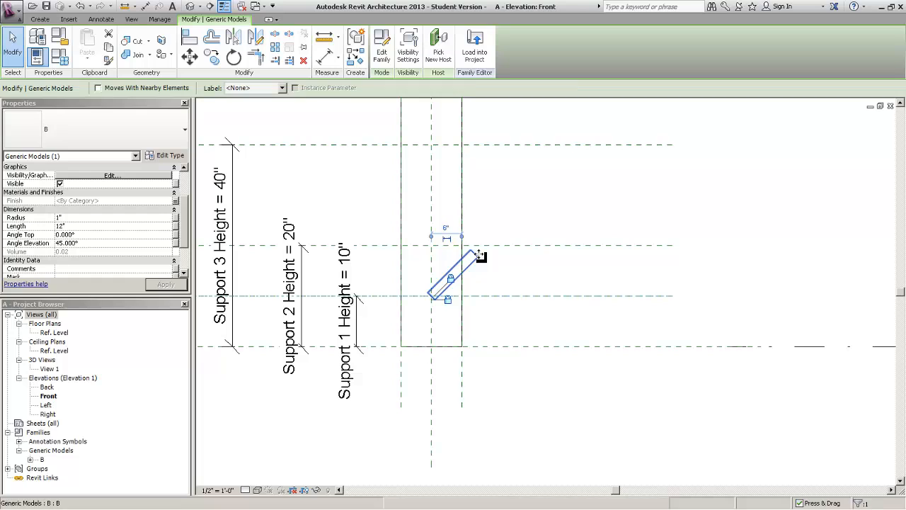
pyautogui.click(176, 219)
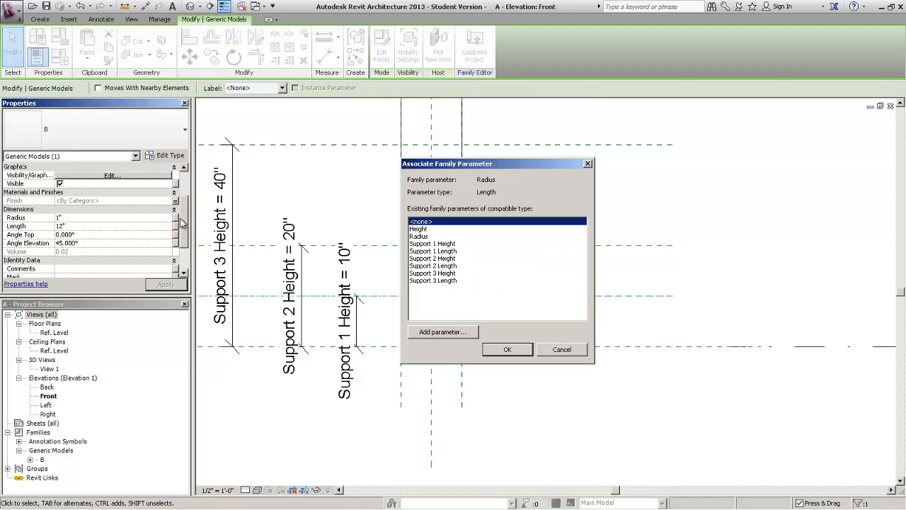
pyautogui.press('Escape')
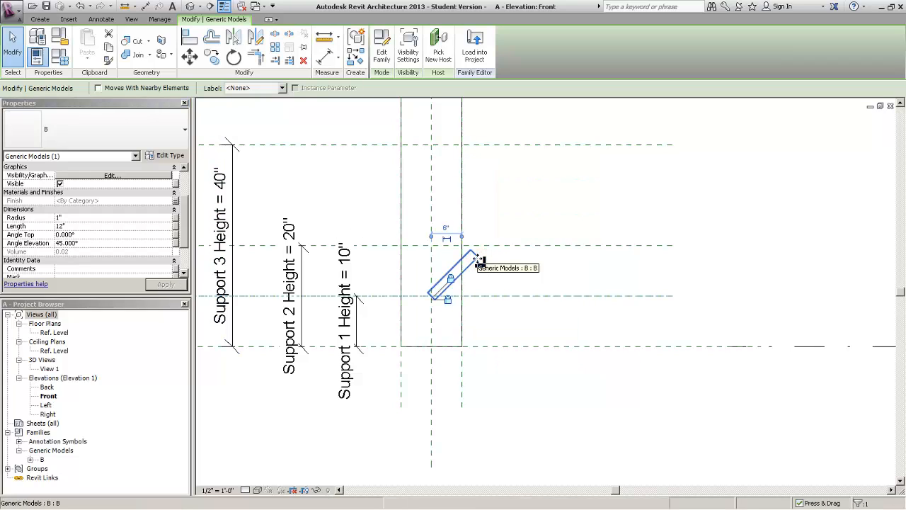
# Try to associate component B's Length with the family parameter Support 1 Length.
pyautogui.click(175, 227)
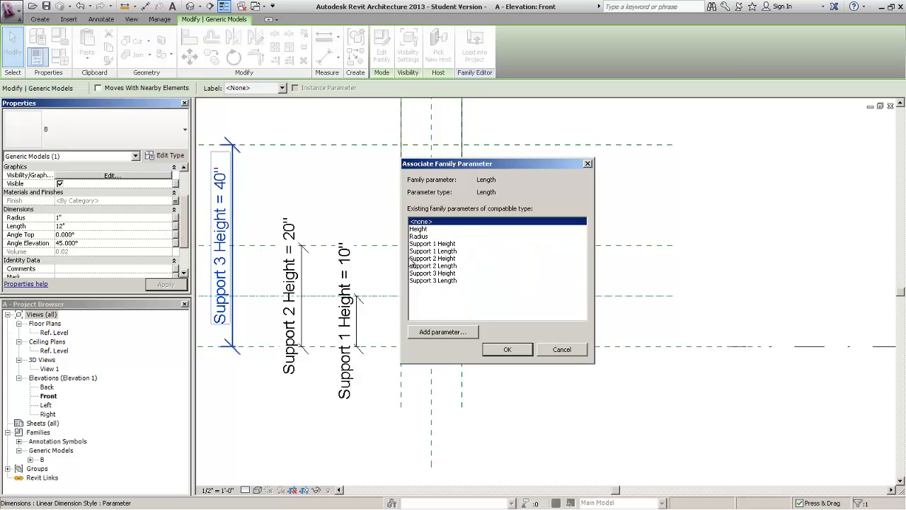
pyautogui.click(459, 252)
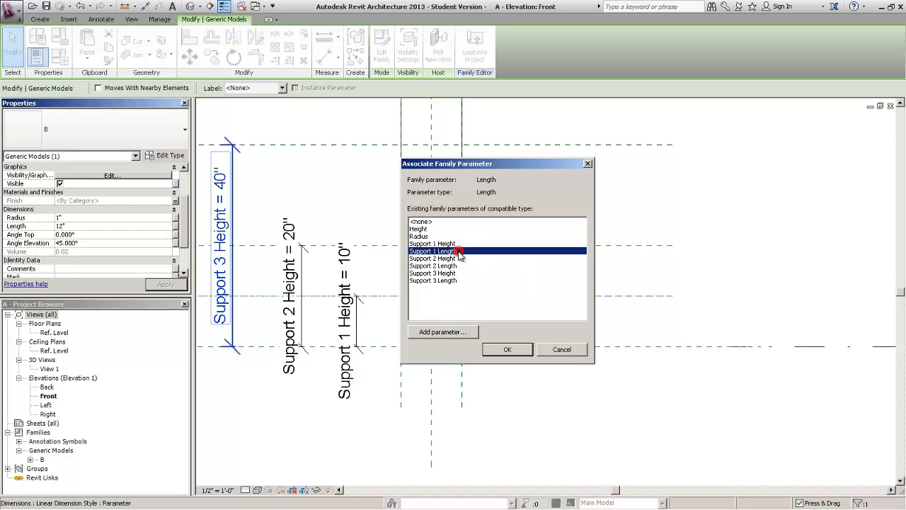
pyautogui.click(507, 349)
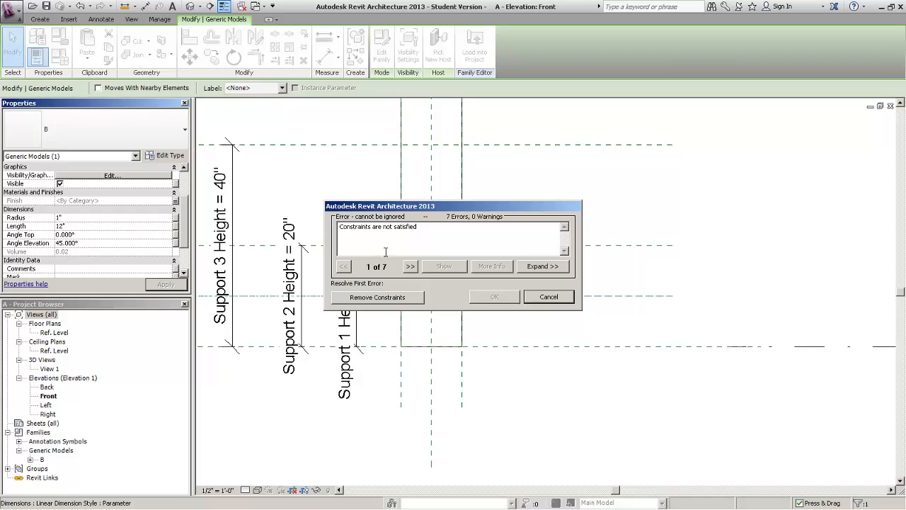
pyautogui.click(451, 235)
pyautogui.click(456, 239)
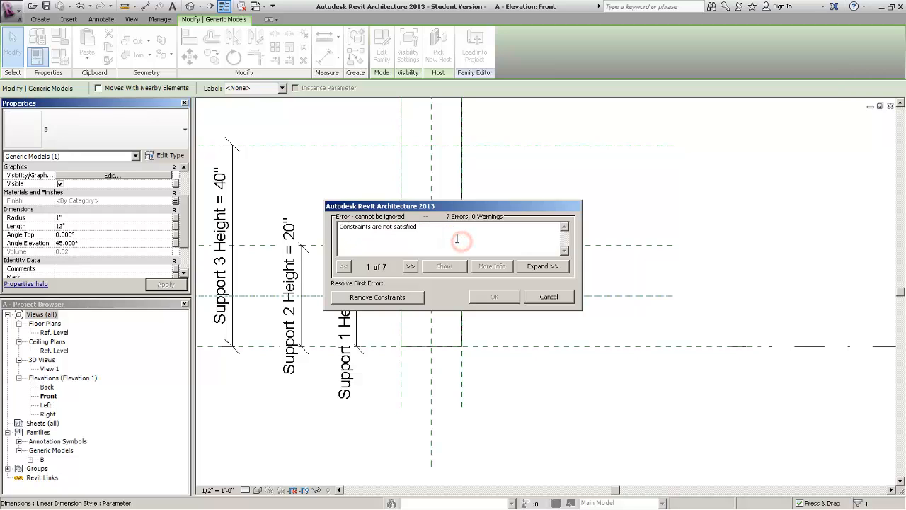
pyautogui.click(549, 296)
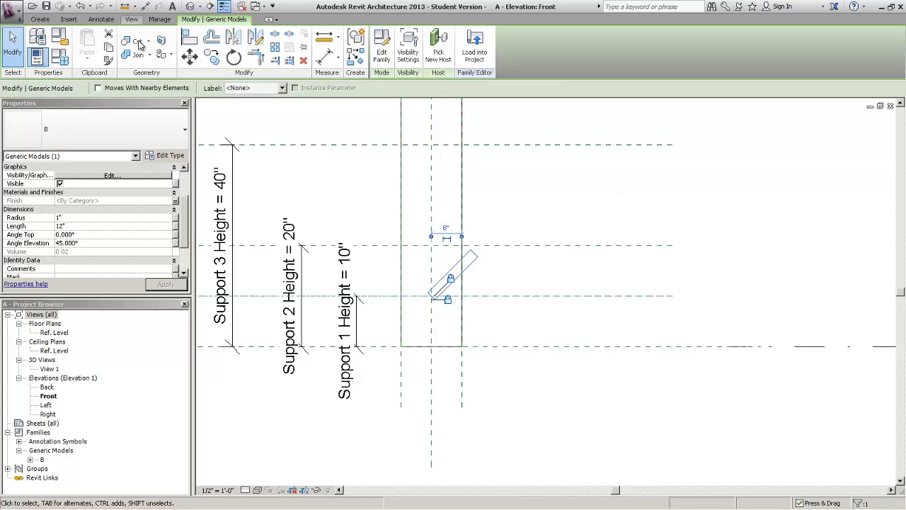
# Set the Support 1, Support 2 and Support 3 Length parameters to 12" each in the family types.
pyautogui.click(59, 60)
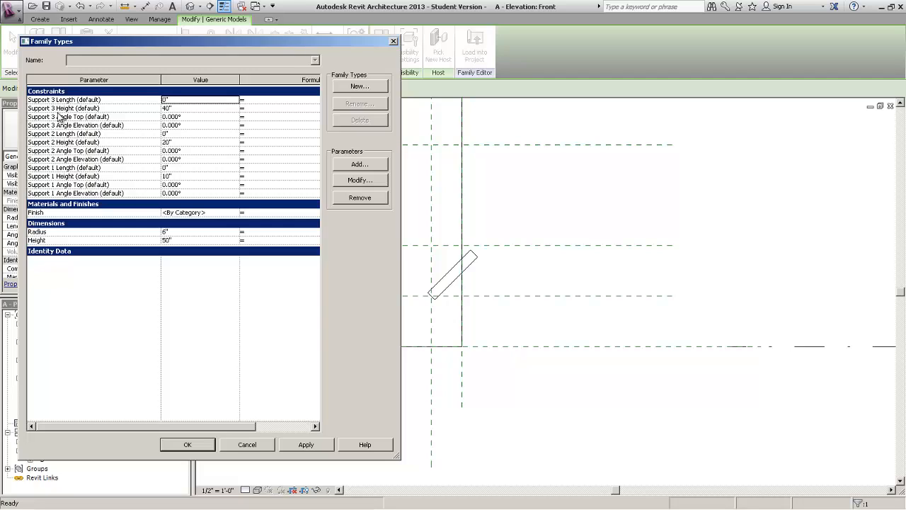
pyautogui.click(161, 176)
pyautogui.click(172, 168)
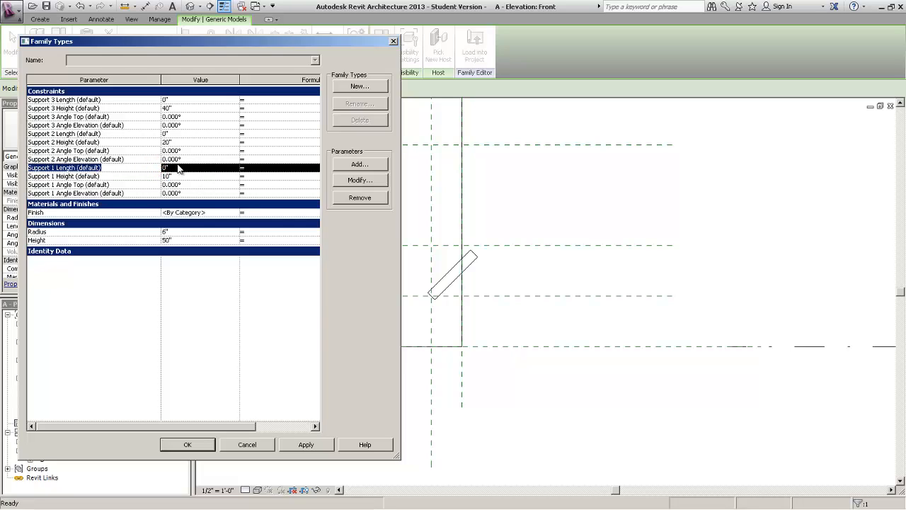
pyautogui.click(178, 166)
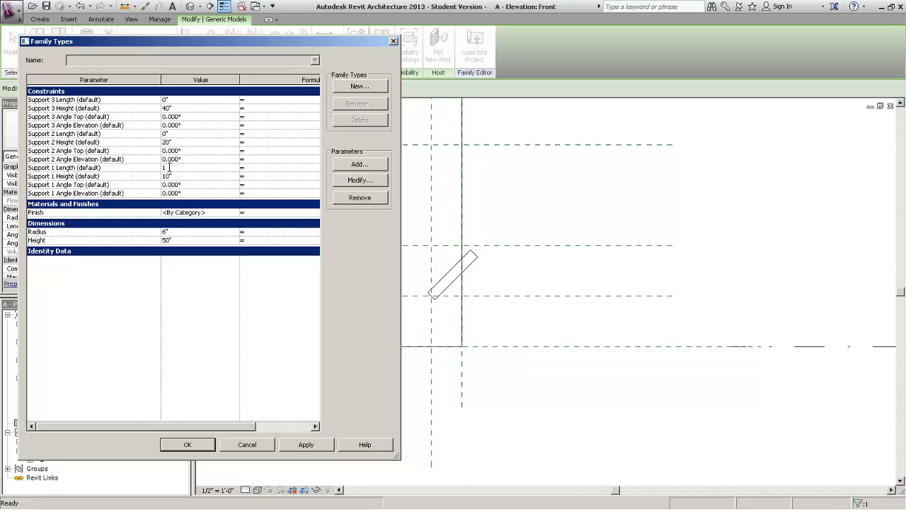
pyautogui.click(199, 133)
pyautogui.write('1')
pyautogui.click(181, 100)
pyautogui.write('1')
pyautogui.click(188, 134)
pyautogui.click(179, 100)
pyautogui.write('12')
pyautogui.click(192, 167)
pyautogui.write('12')
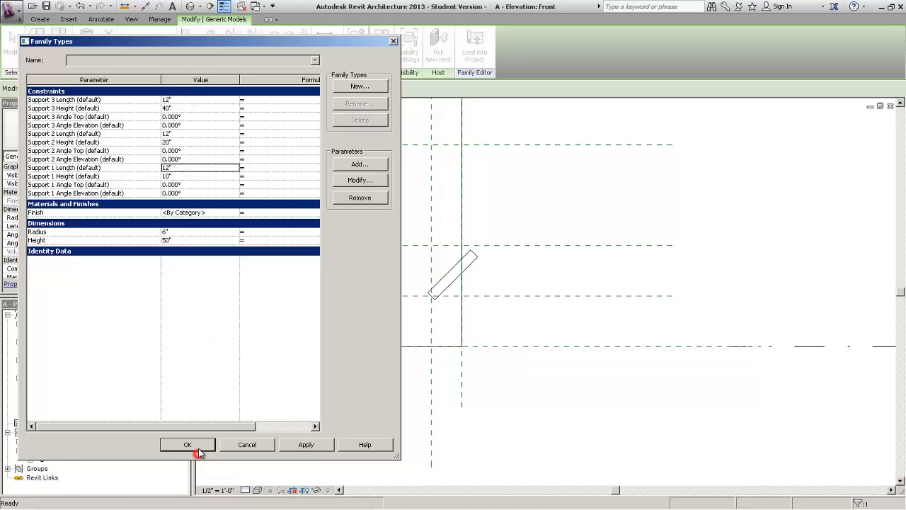
pyautogui.click(193, 443)
# Associate component B's Length with the family parameter Support 1 Length.
pyautogui.click(446, 299)
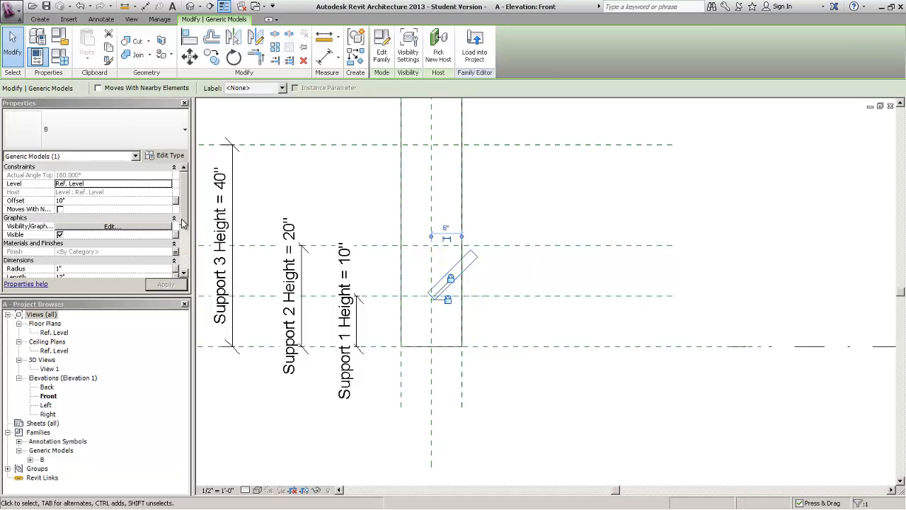
pyautogui.moveTo(182, 225); pyautogui.dragTo(184, 252)
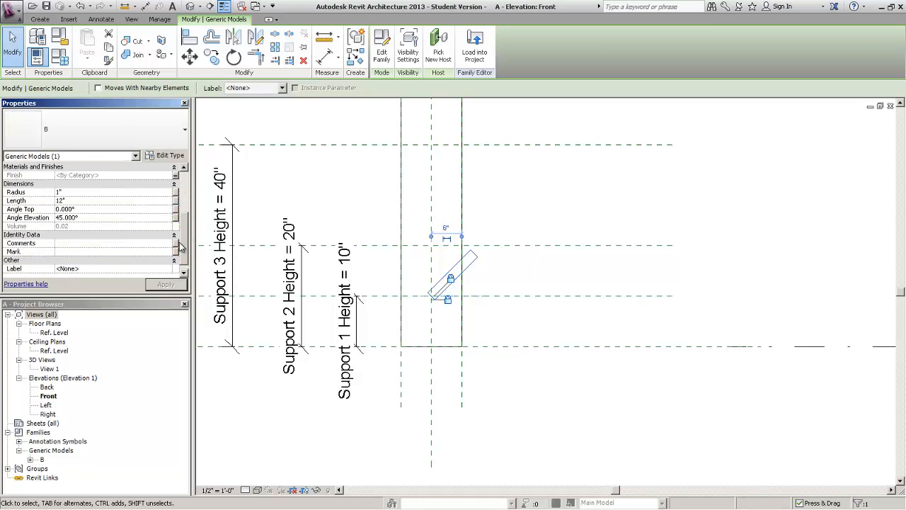
pyautogui.click(177, 201)
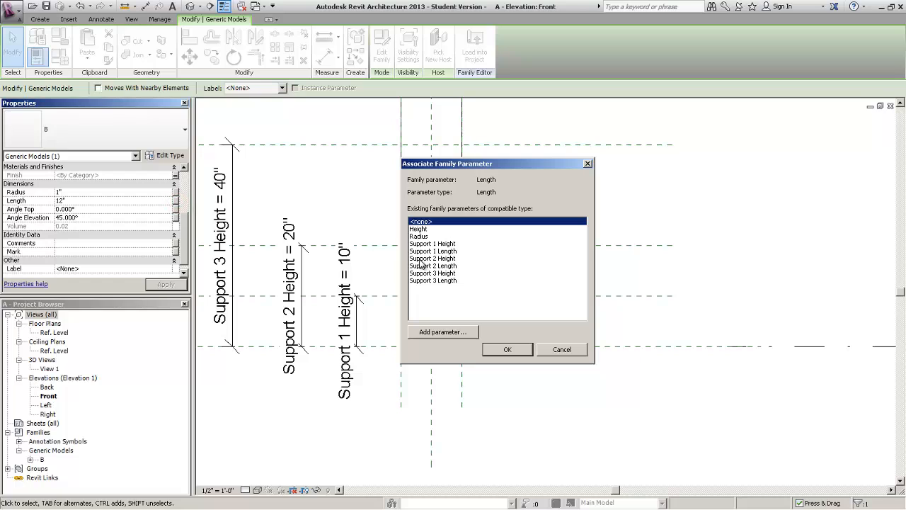
pyautogui.click(446, 251)
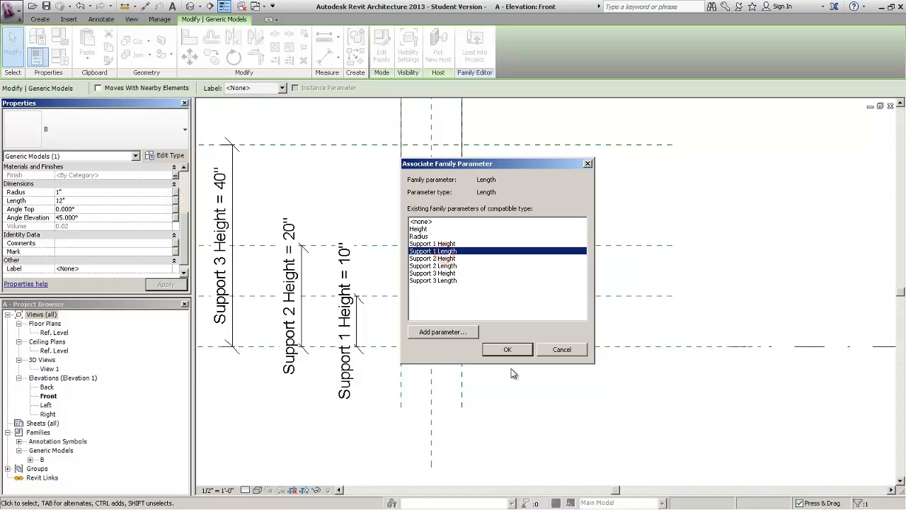
pyautogui.click(507, 349)
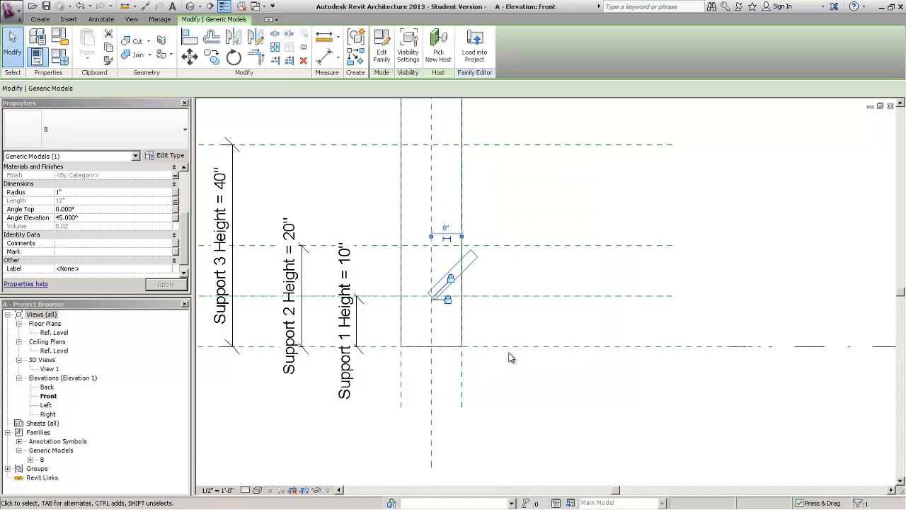
# Associate component B's Angle Top with Support 1 Angle Top and its Angle Elevation with Support 1 Angle Elevation.
pyautogui.click(174, 210)
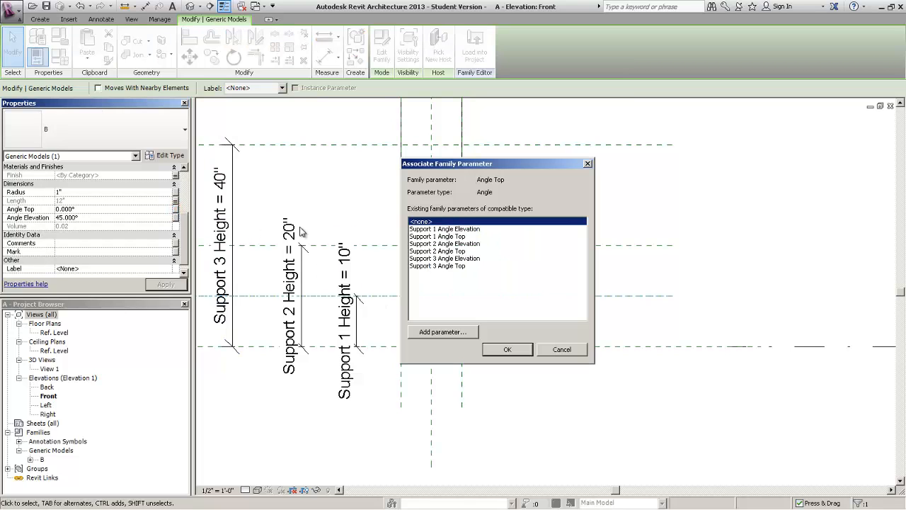
pyautogui.click(522, 236)
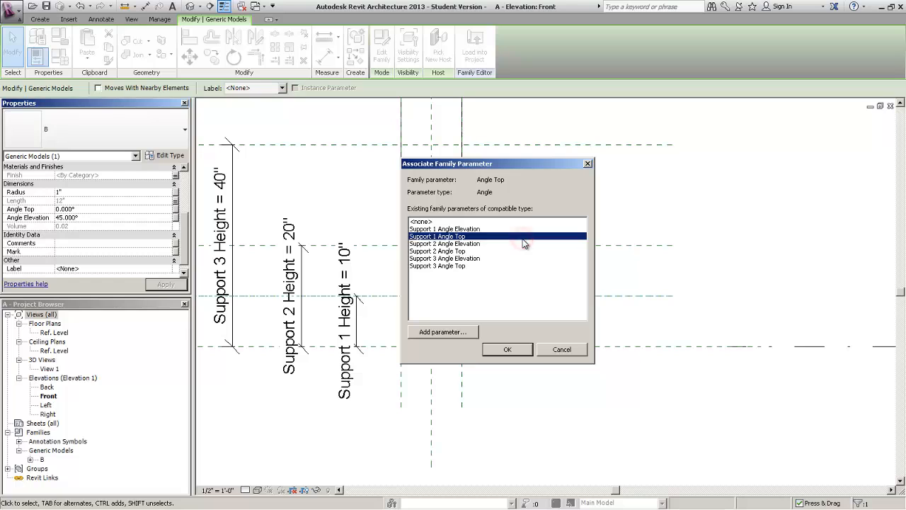
pyautogui.click(509, 350)
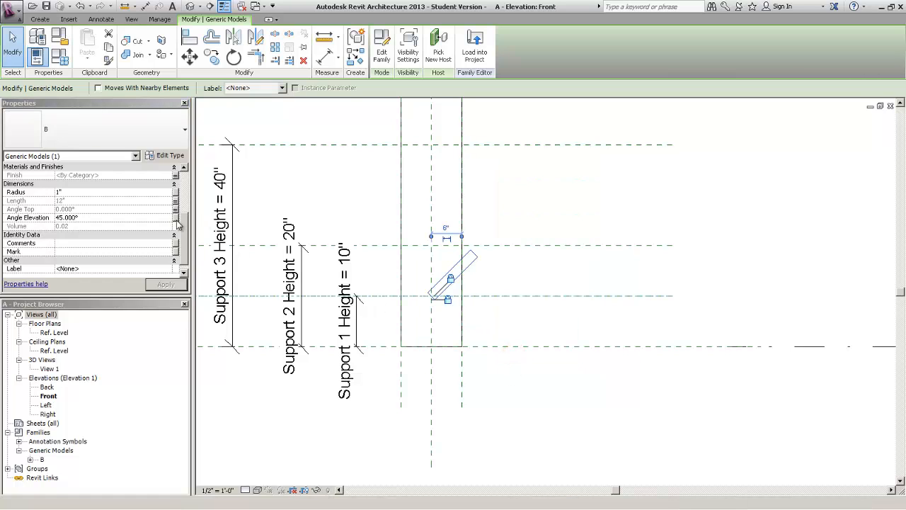
pyautogui.click(176, 220)
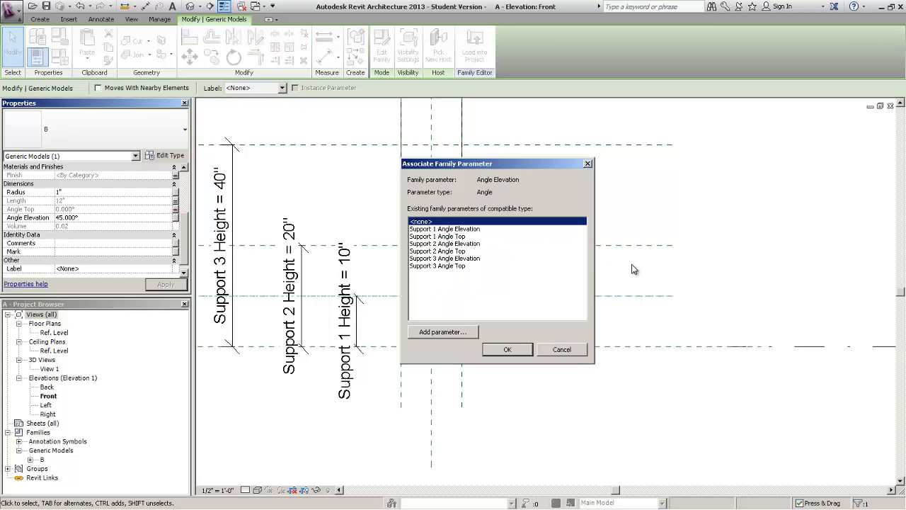
pyautogui.click(471, 231)
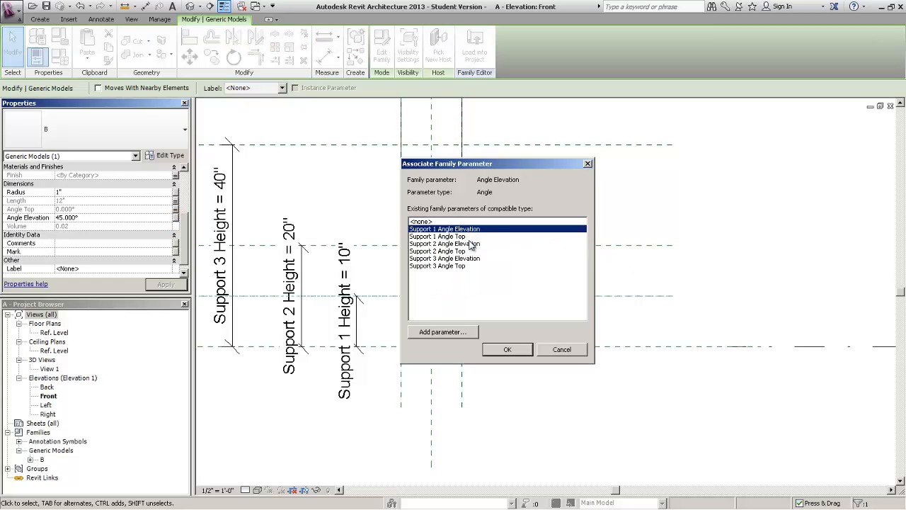
pyautogui.click(513, 350)
pyautogui.click(530, 194)
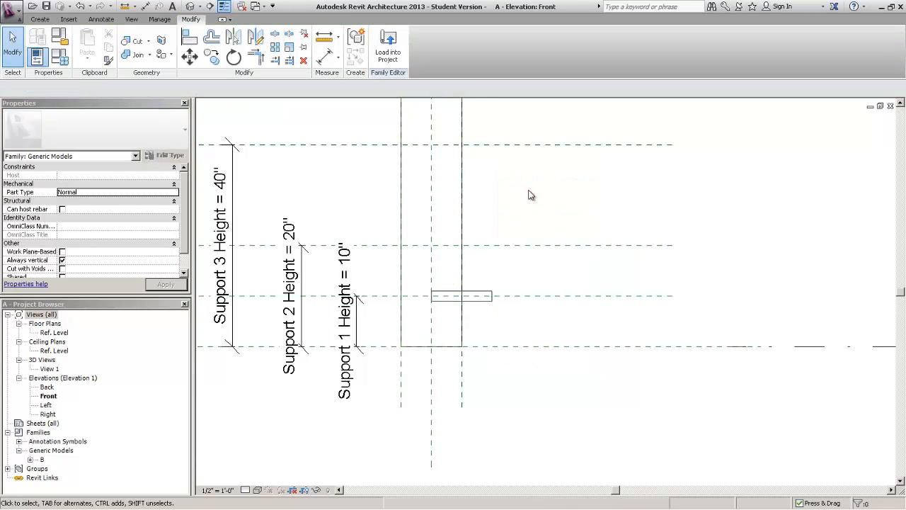
# Flex component B's position by setting Support 1 Height to 30" in the family types and applying it.
pyautogui.scroll(-2, 530, 195)
pyautogui.moveTo(506, 280); pyautogui.dragTo(722, 348, button='middle')
pyautogui.scroll(1, 688, 347)
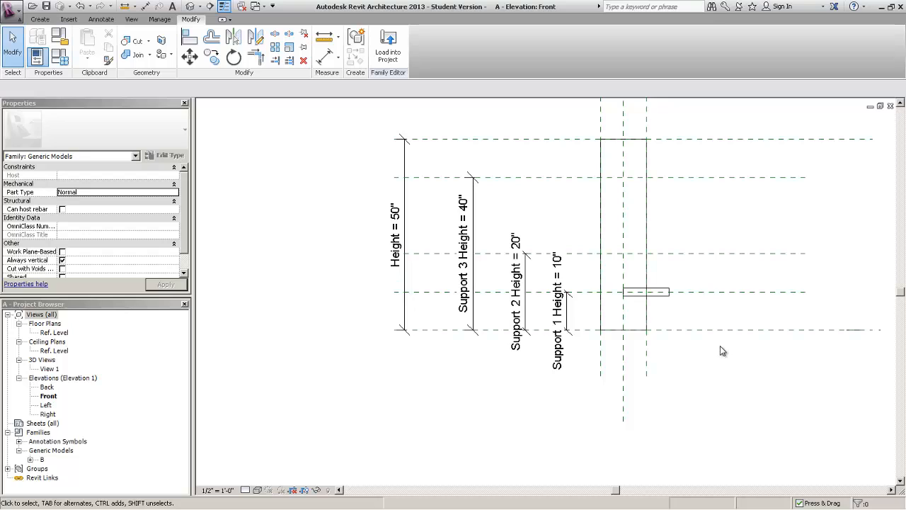
pyautogui.press('f')
pyautogui.press('t')
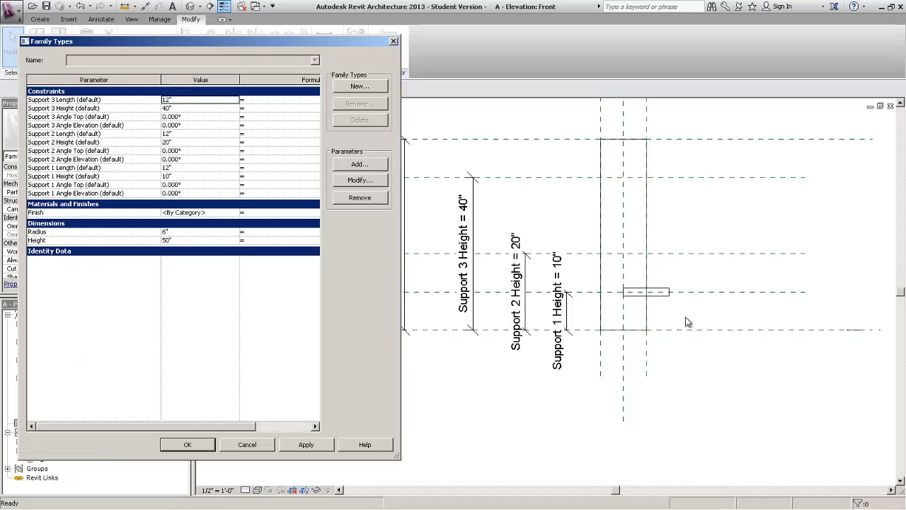
pyautogui.click(228, 294)
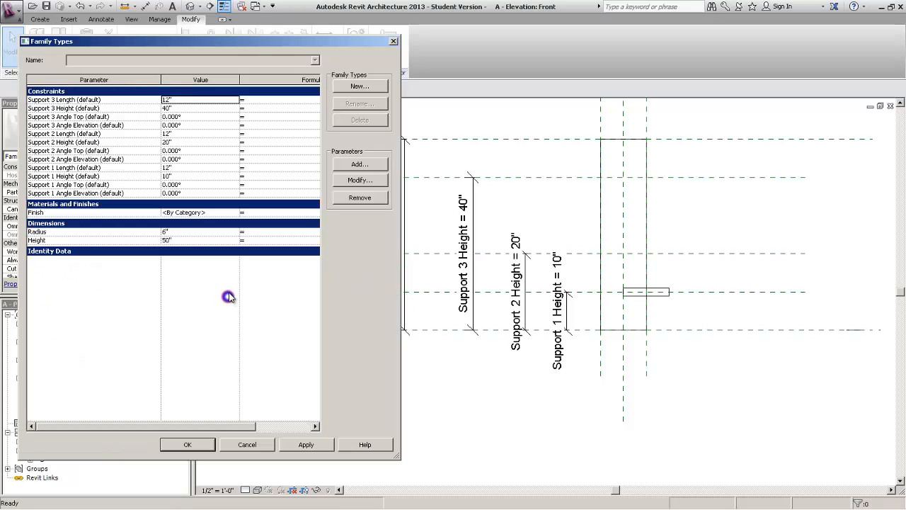
pyautogui.click(129, 175)
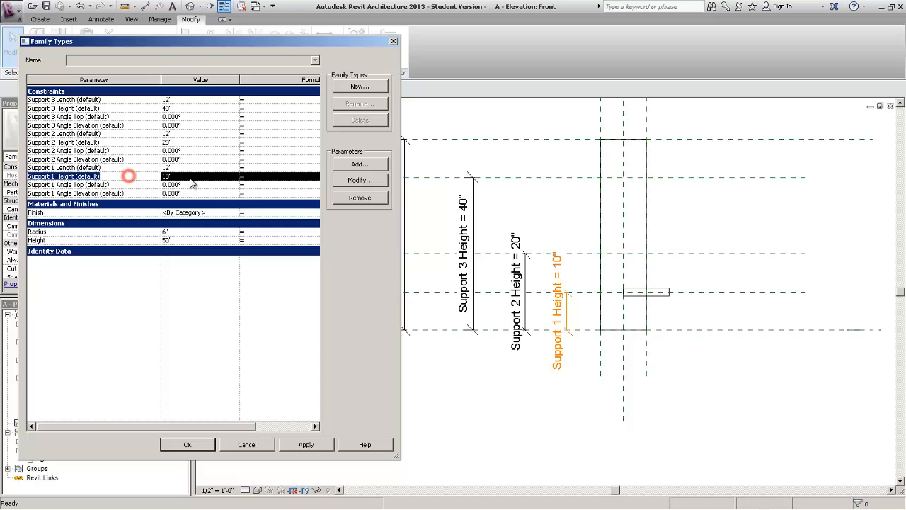
pyautogui.click(198, 176)
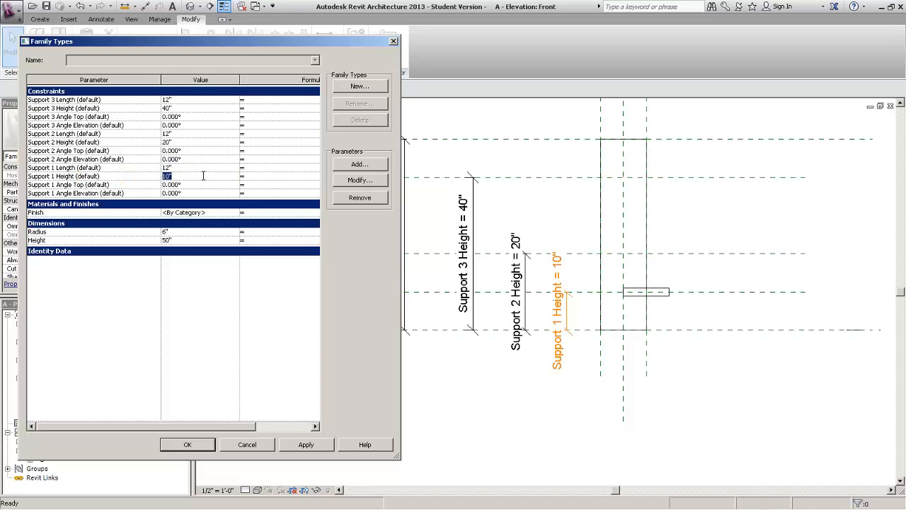
pyautogui.write('30')
pyautogui.click(304, 444)
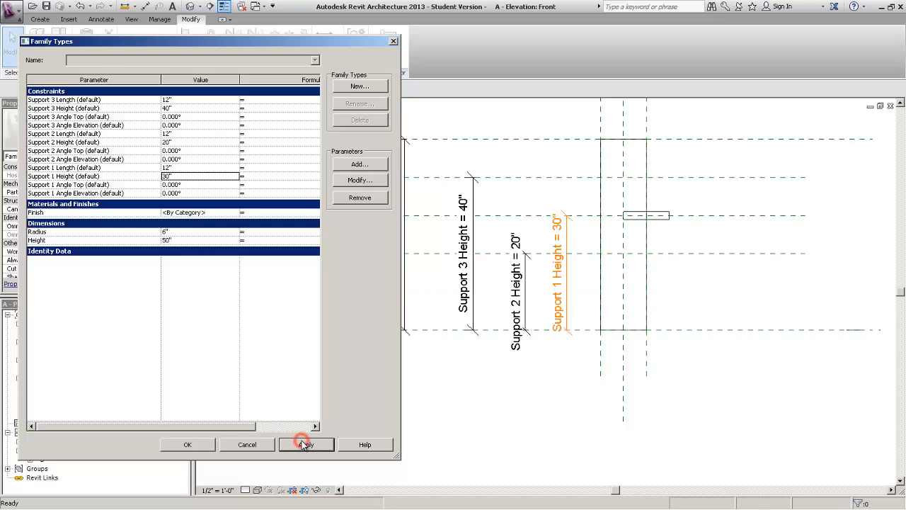
# Continue flexing Support 1 Height by applying 18" and 0" in turn.
pyautogui.click(227, 176)
pyautogui.write('1')
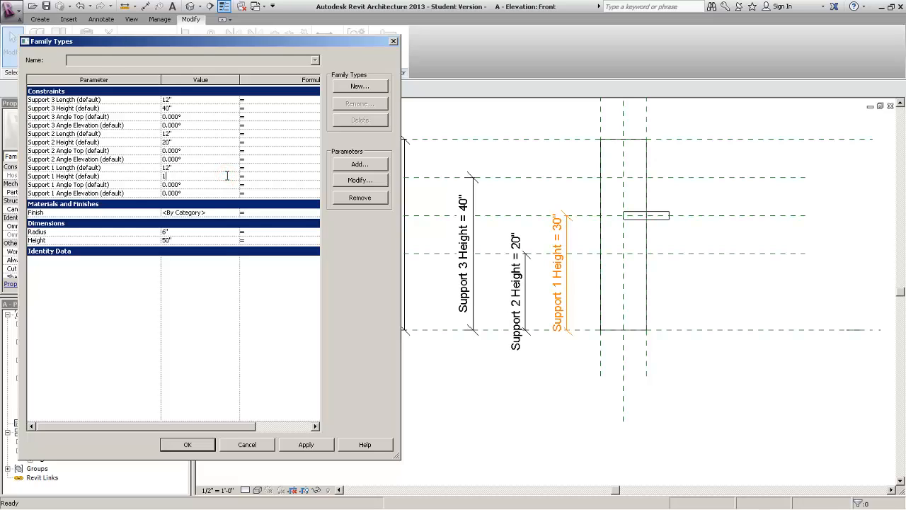
pyautogui.write('8')
pyautogui.click(224, 308)
pyautogui.click(292, 442)
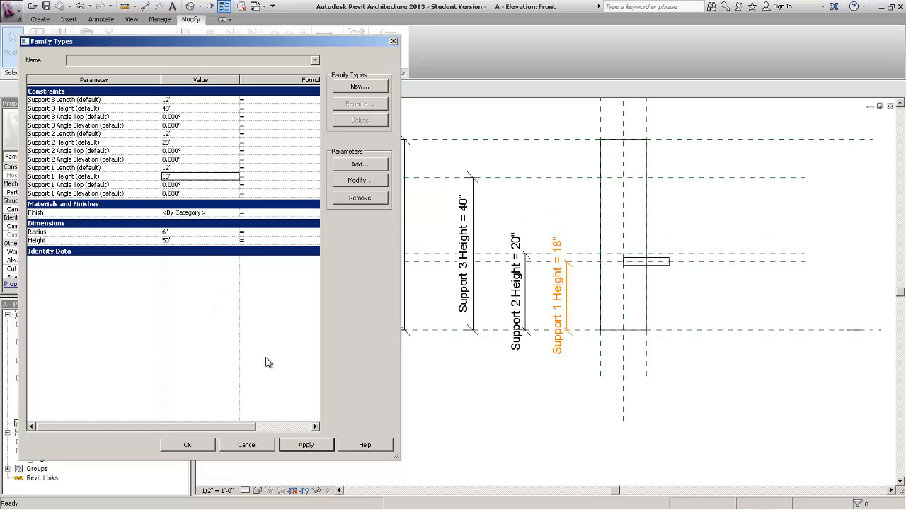
pyautogui.doubleClick(197, 177)
pyautogui.write('0')
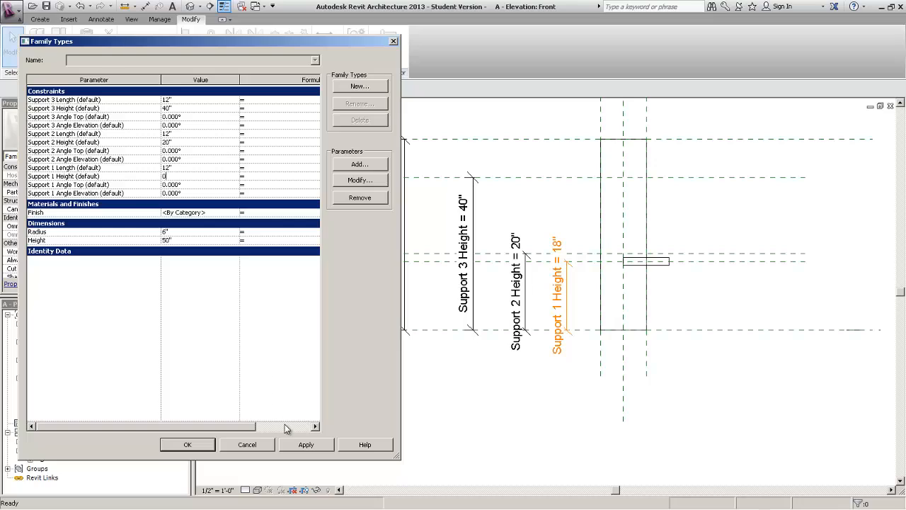
pyautogui.click(301, 444)
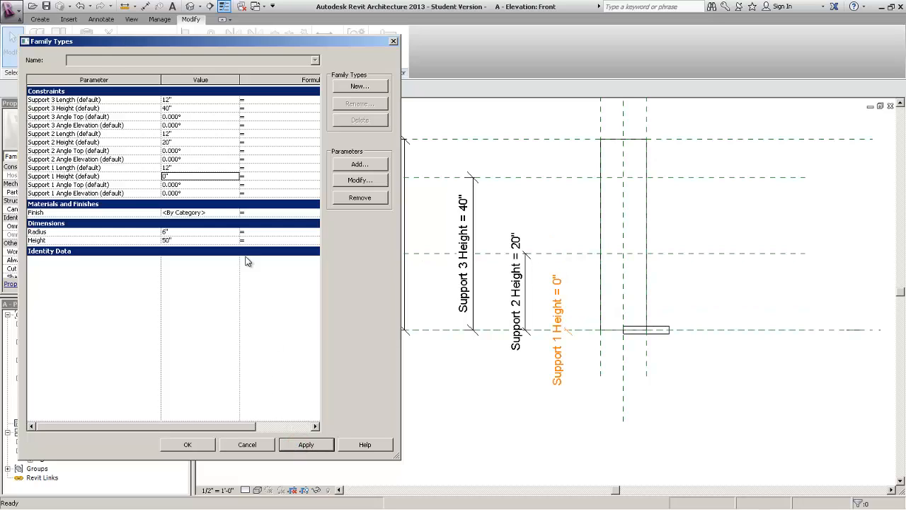
# Apply a Support 1 Height of 7", set it back to 10", and close the family types.
pyautogui.doubleClick(222, 175)
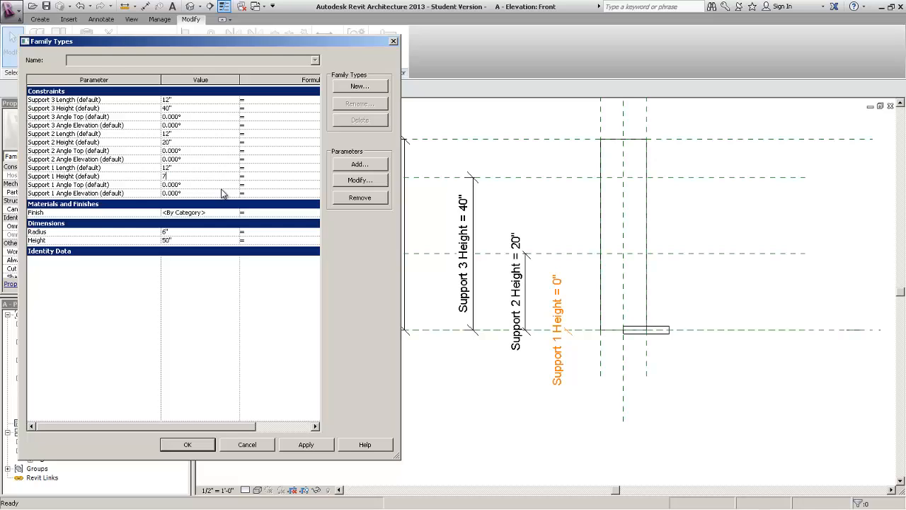
pyautogui.click(289, 445)
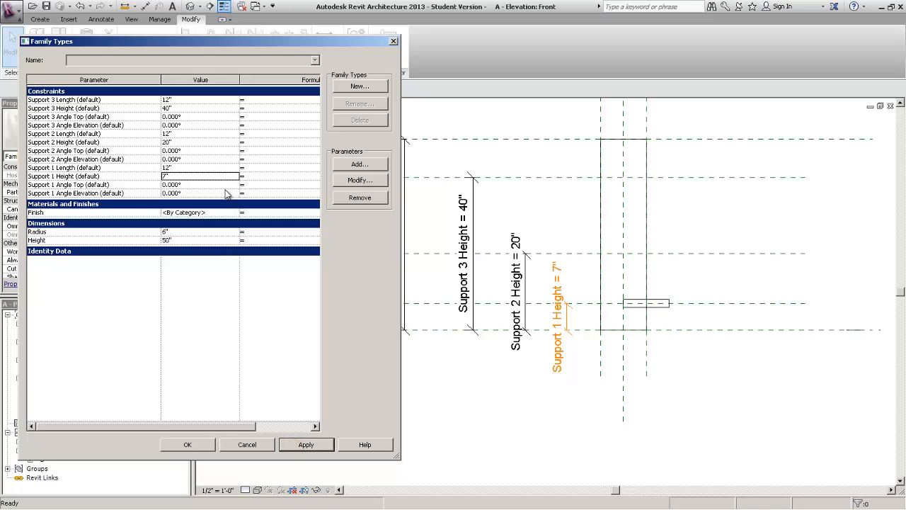
pyautogui.doubleClick(224, 176)
pyautogui.write('10')
pyautogui.click(254, 335)
pyautogui.click(289, 445)
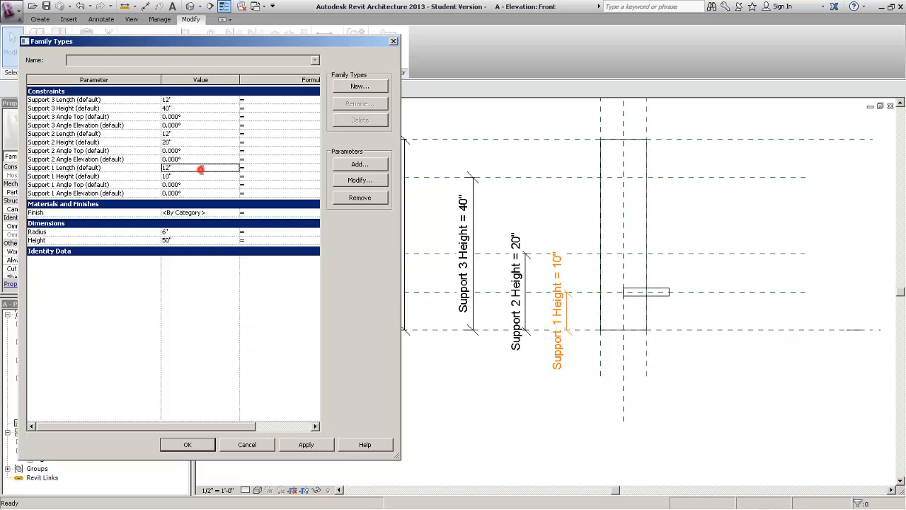
pyautogui.doubleClick(202, 168)
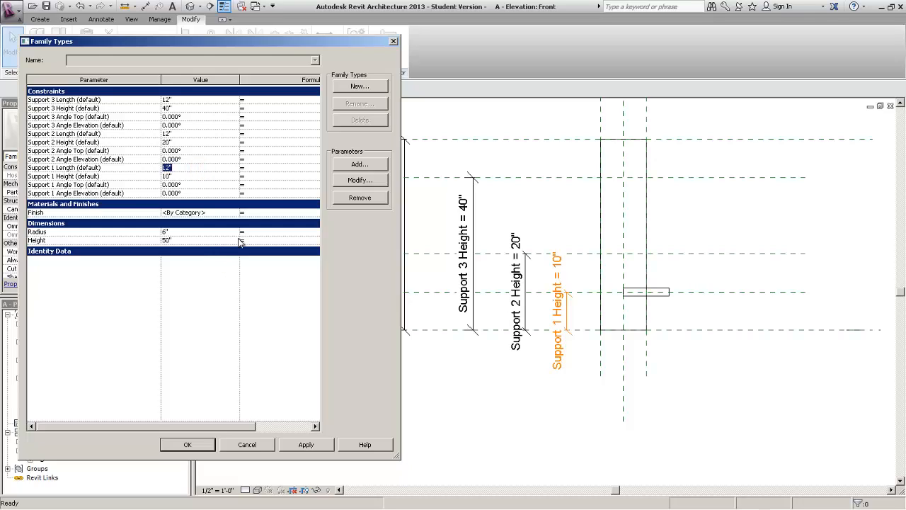
pyautogui.click(257, 324)
pyautogui.click(185, 443)
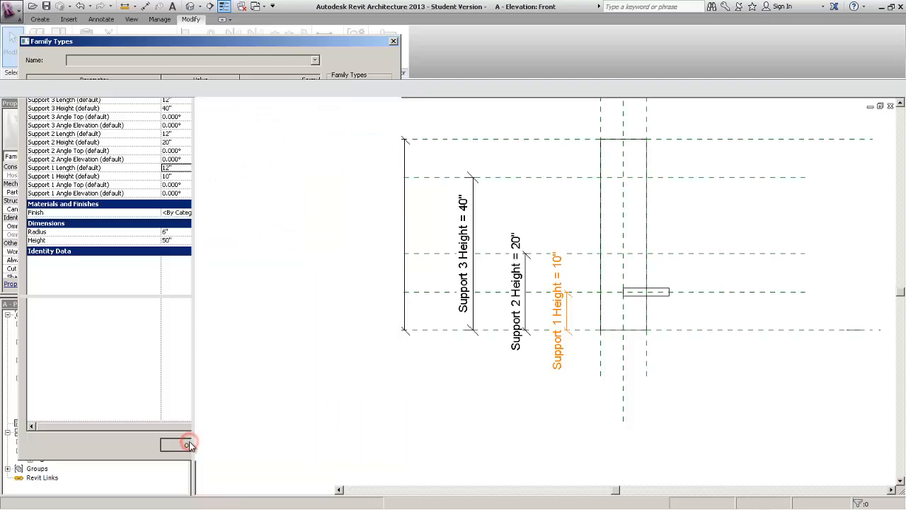
pyautogui.click(272, 225)
# Place an aligned dimension just above component B from the column's vertical center plane to the component's free end.
pyautogui.click(102, 19)
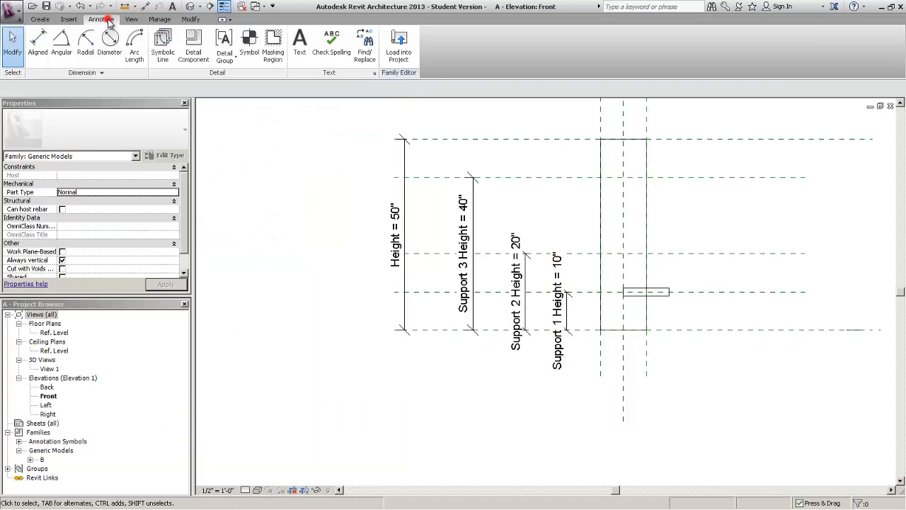
pyautogui.click(38, 46)
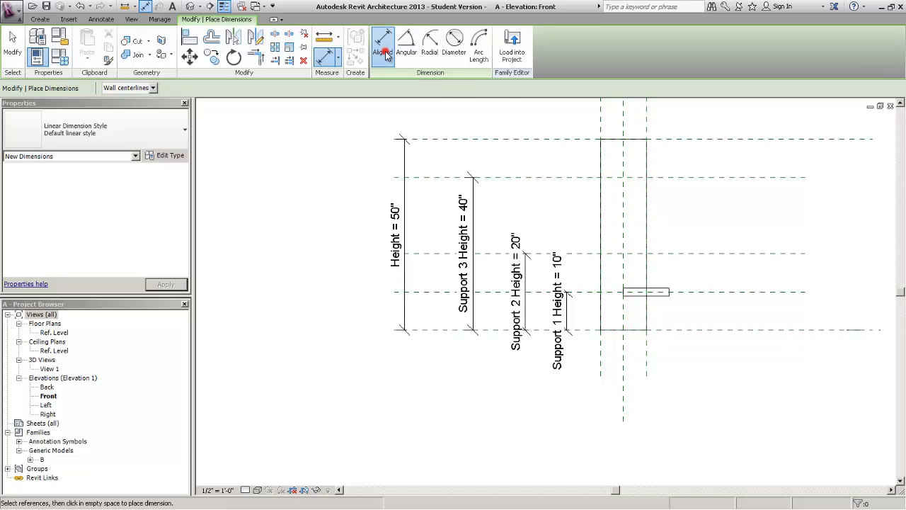
pyautogui.click(623, 275)
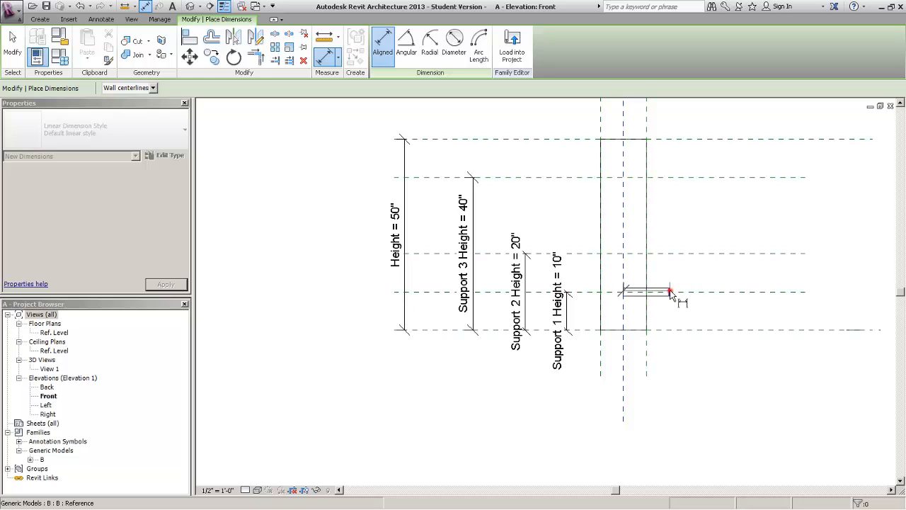
pyautogui.click(671, 292)
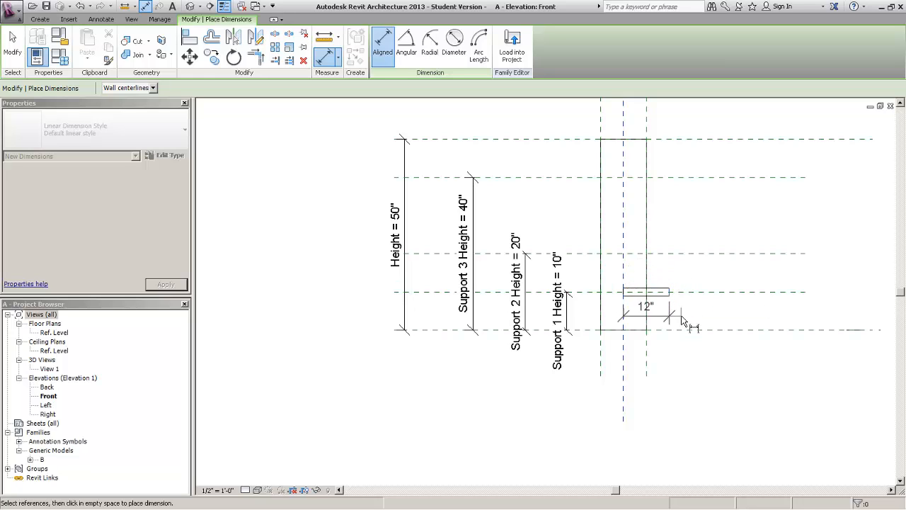
pyautogui.click(676, 273)
pyautogui.press('Escape')
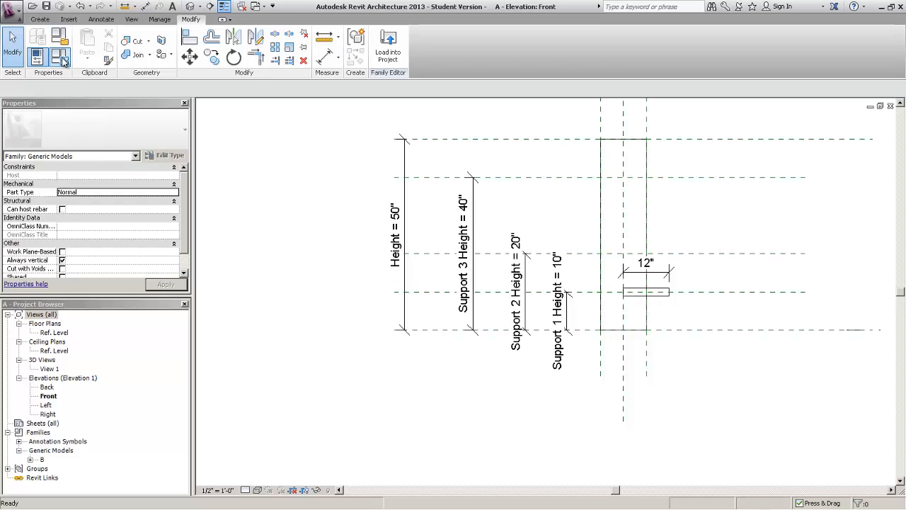
pyautogui.click(666, 277)
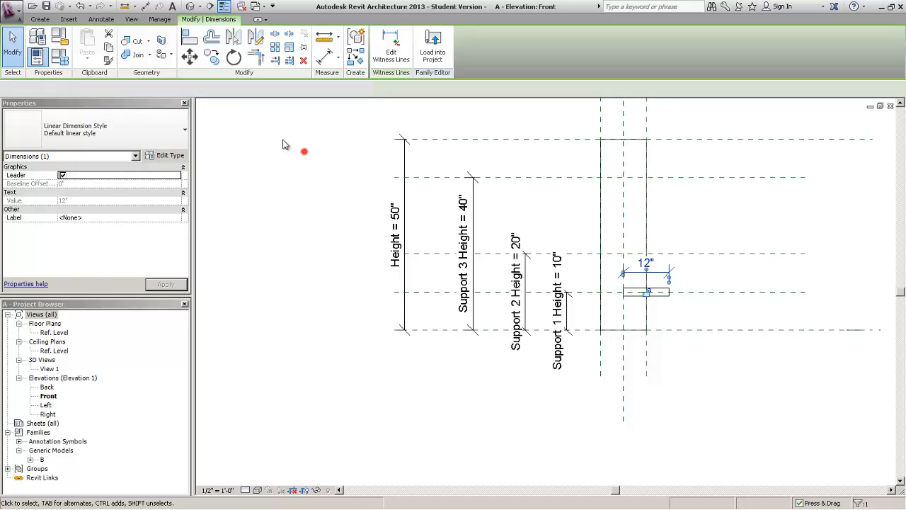
pyautogui.click(283, 144)
# Set Support 1 Length to 18" in the family types and apply it.
pyautogui.click(60, 57)
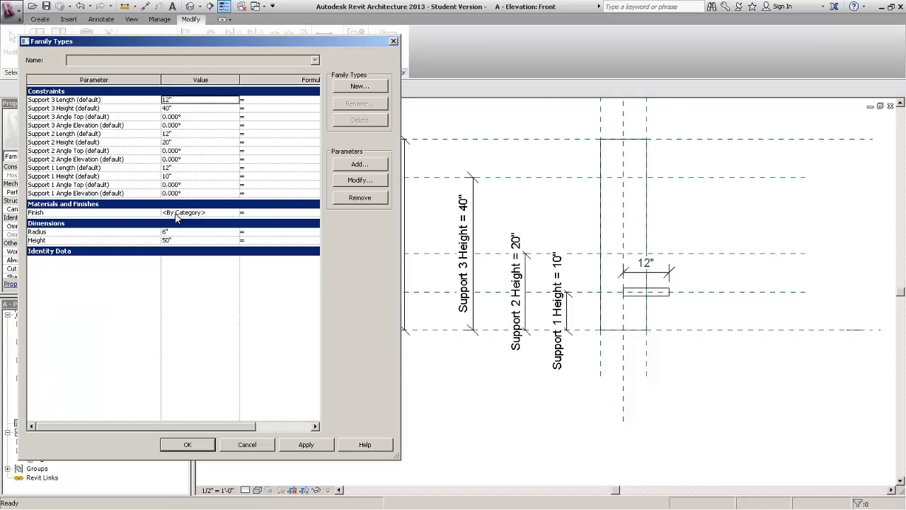
pyautogui.click(186, 169)
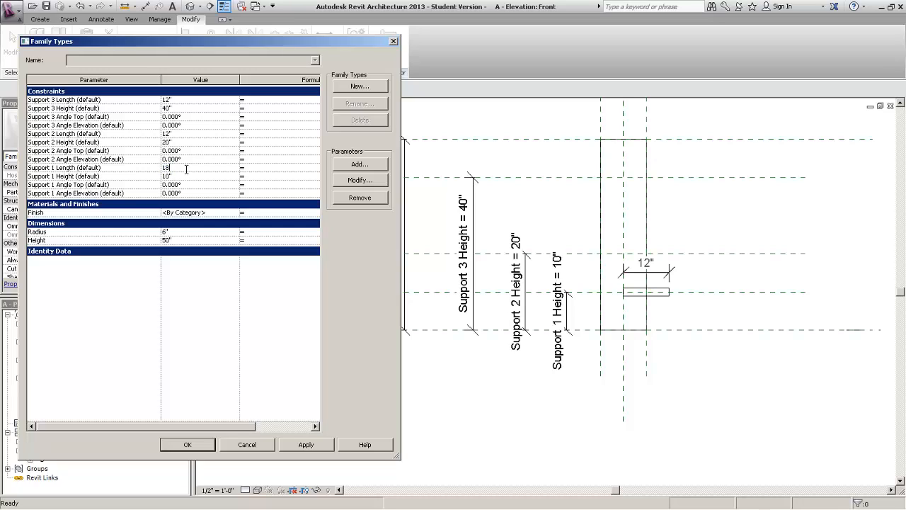
pyautogui.click(305, 444)
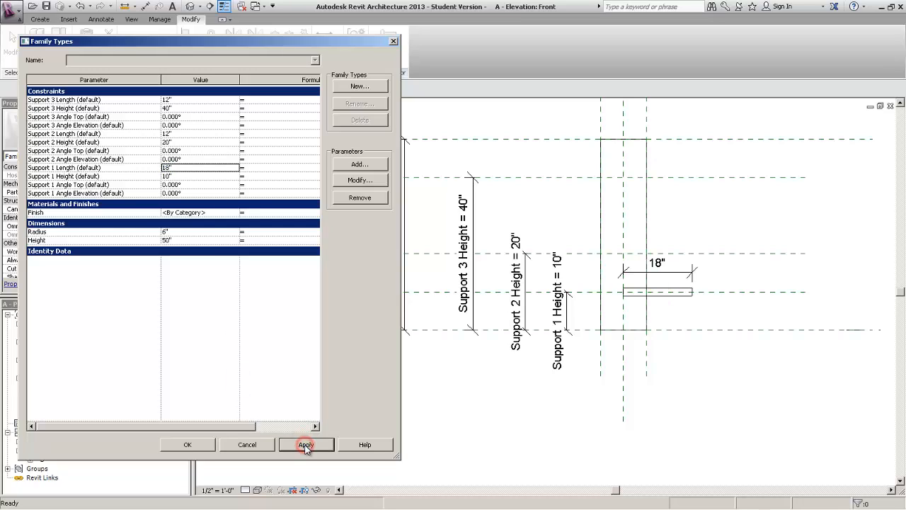
# Flex Support 1 Length by applying 24" and 30" in turn.
pyautogui.click(192, 169)
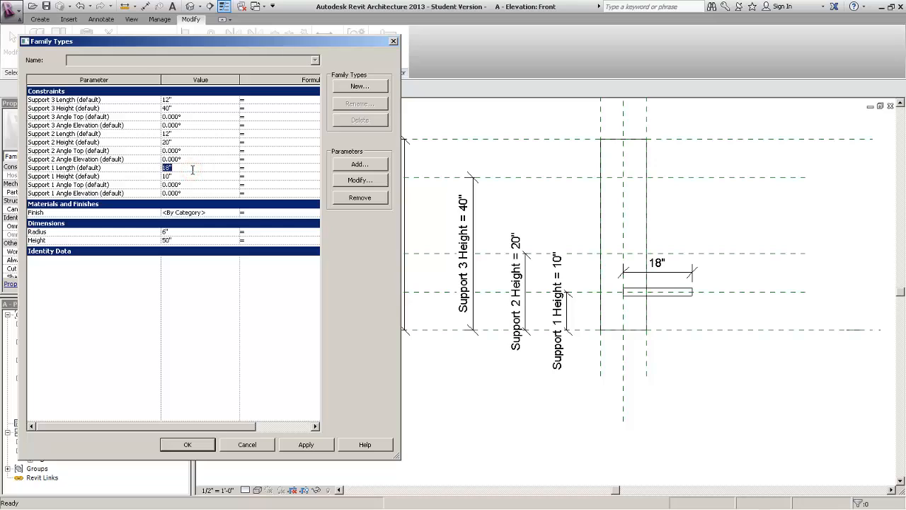
pyautogui.write('24')
pyautogui.click(294, 445)
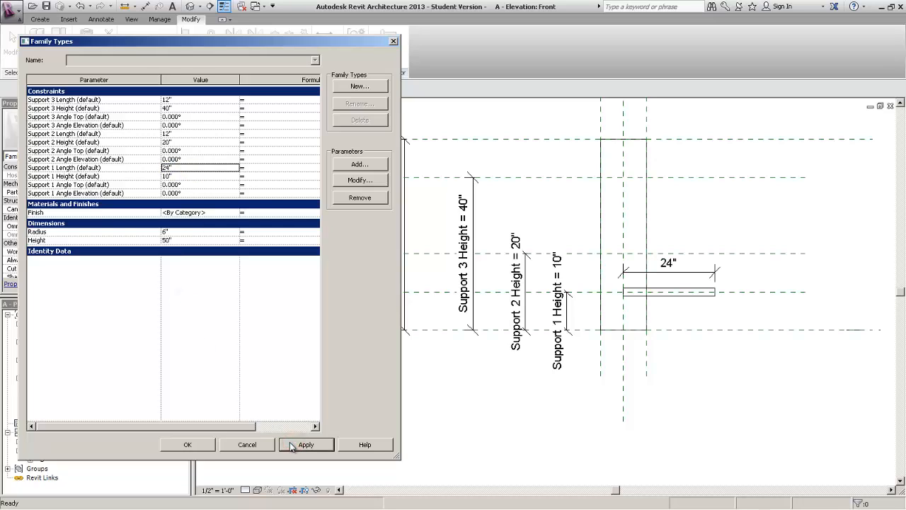
pyautogui.click(205, 169)
pyautogui.write('30')
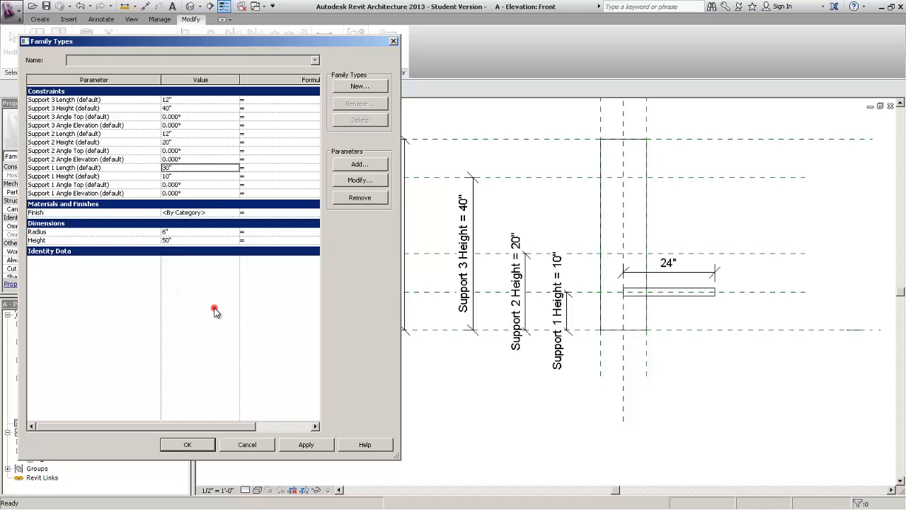
pyautogui.click(296, 446)
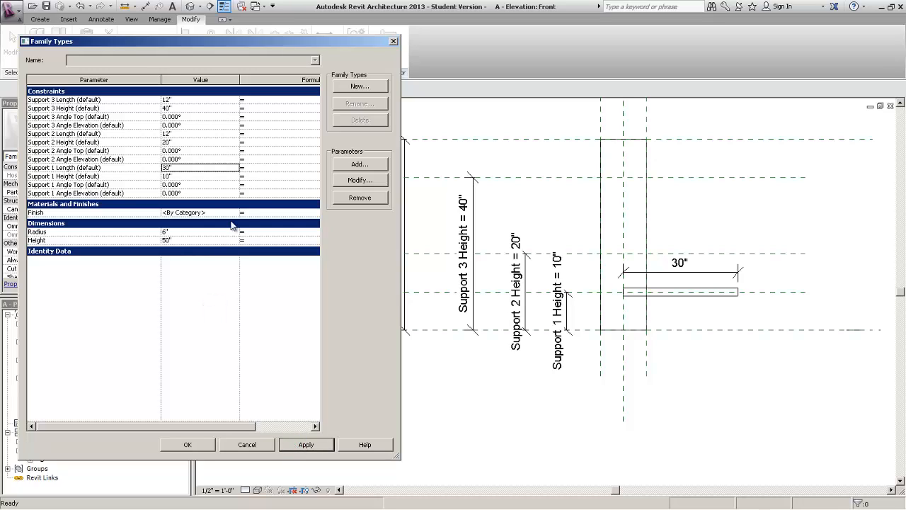
# Continue flexing Support 1 Length with short values, applying 2" and 8" in turn.
pyautogui.click(206, 167)
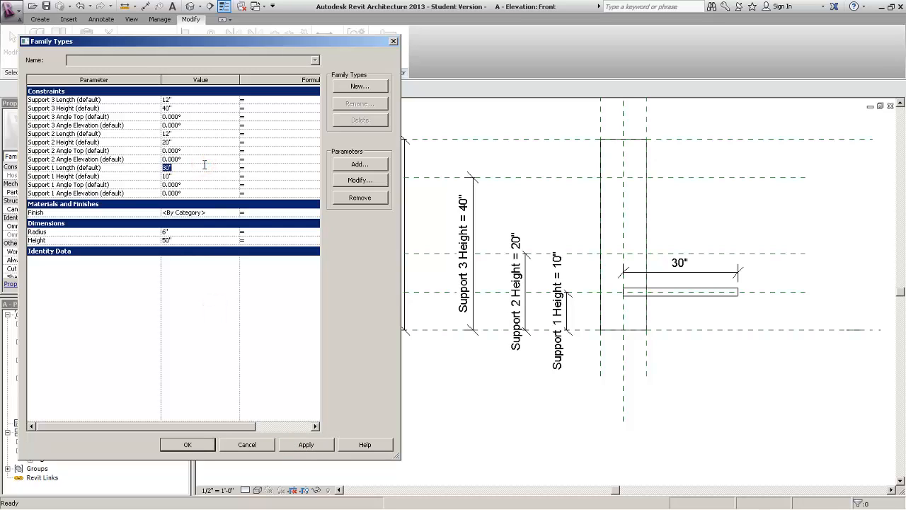
pyautogui.write('2')
pyautogui.click(302, 445)
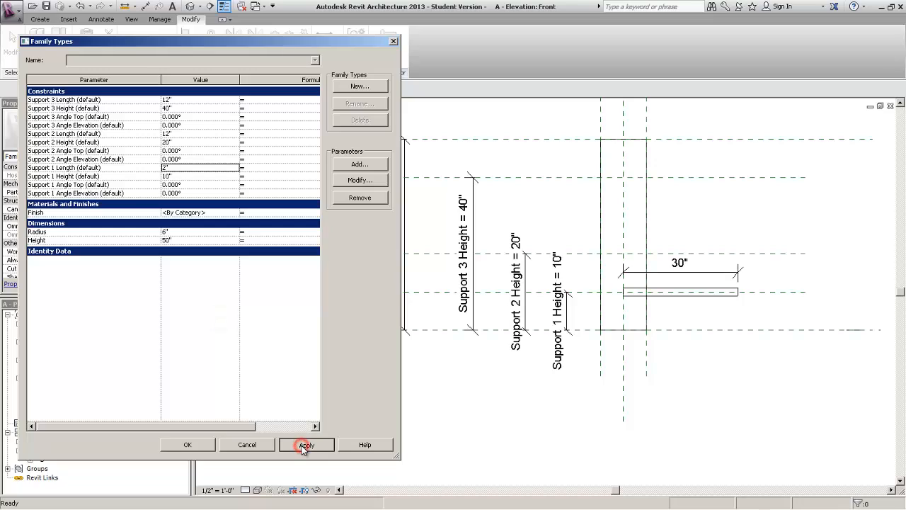
pyautogui.click(216, 169)
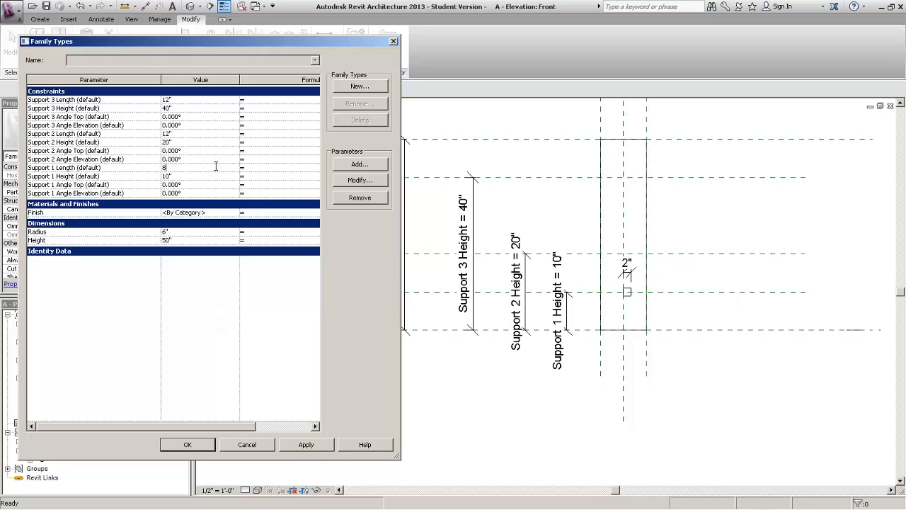
pyautogui.click(298, 446)
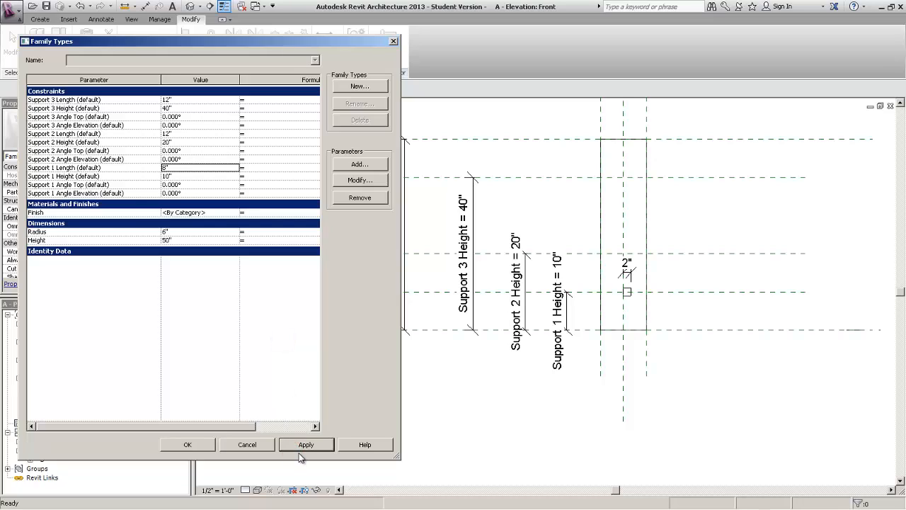
pyautogui.click(301, 447)
# Restore Support 1 Length to 12" and apply it.
pyautogui.click(184, 168)
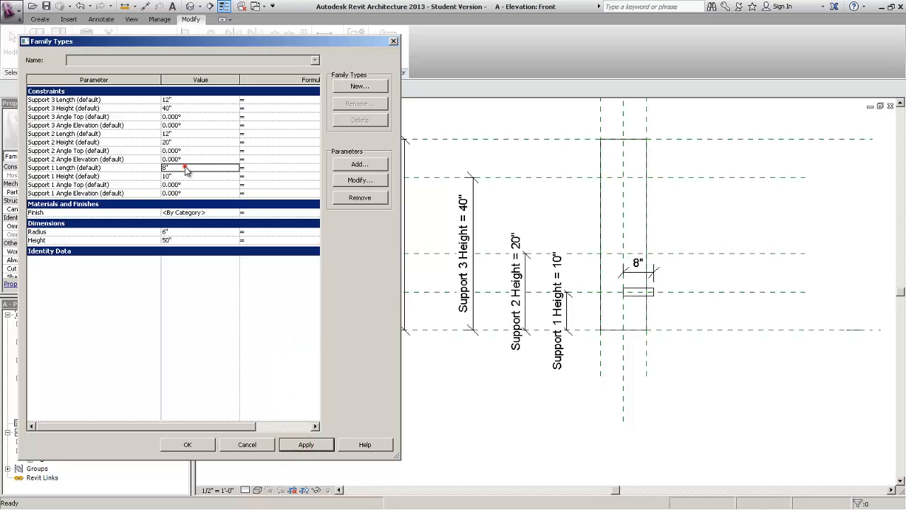
pyautogui.write('12"')
pyautogui.click(245, 325)
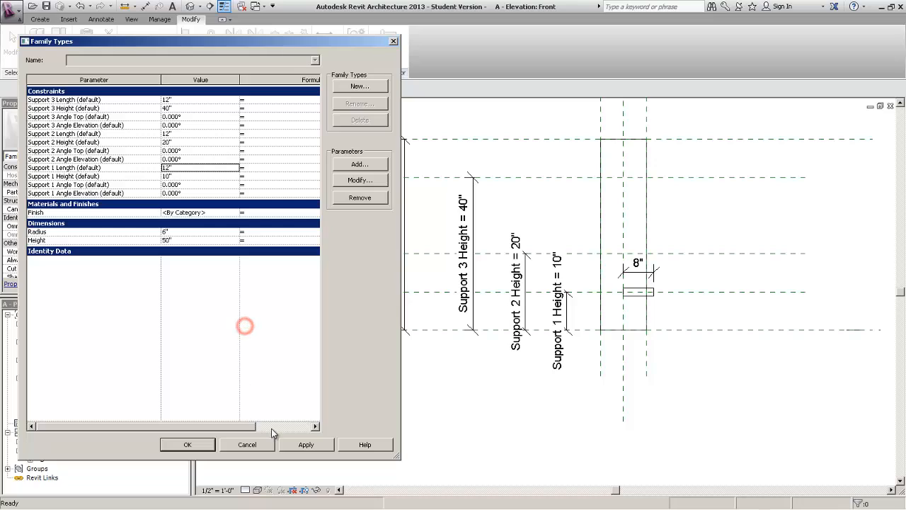
pyautogui.click(288, 445)
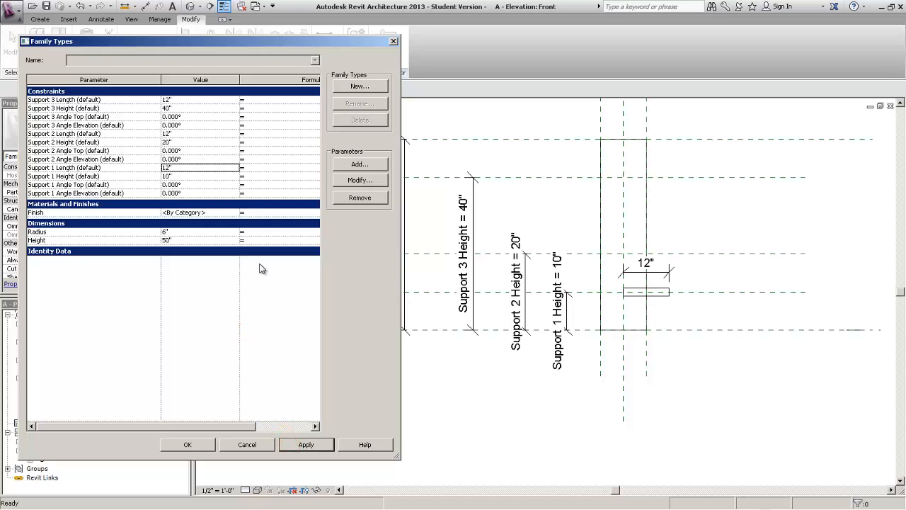
# Apply a Support 1 Angle Elevation of 45° and remove the reference of the conflicting length dimension.
pyautogui.click(210, 194)
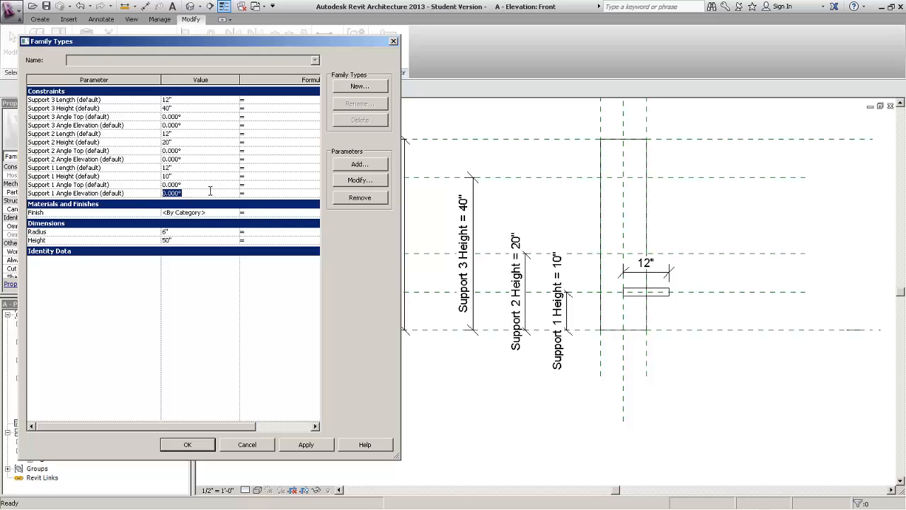
pyautogui.write('45')
pyautogui.click(268, 316)
pyautogui.click(326, 450)
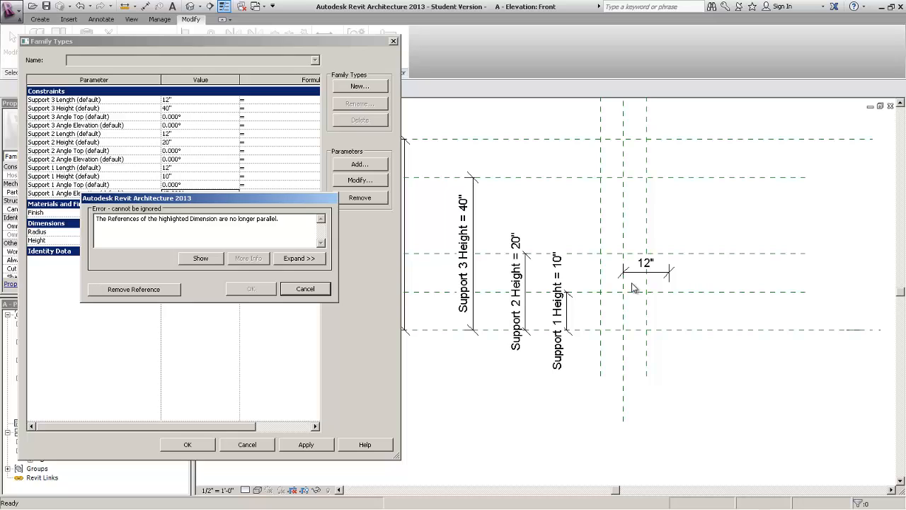
pyautogui.click(174, 288)
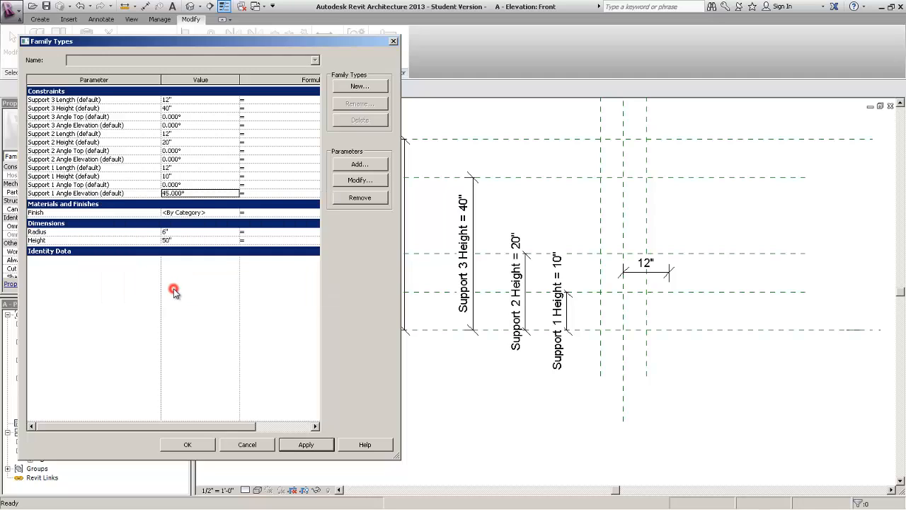
# Flex Support 1 Angle Elevation by applying 90° and 135° in turn.
pyautogui.click(219, 197)
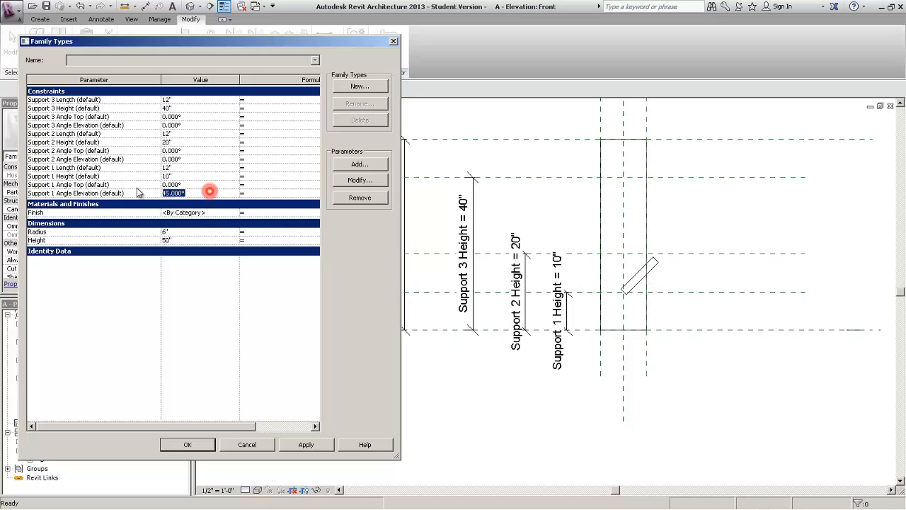
pyautogui.click(249, 359)
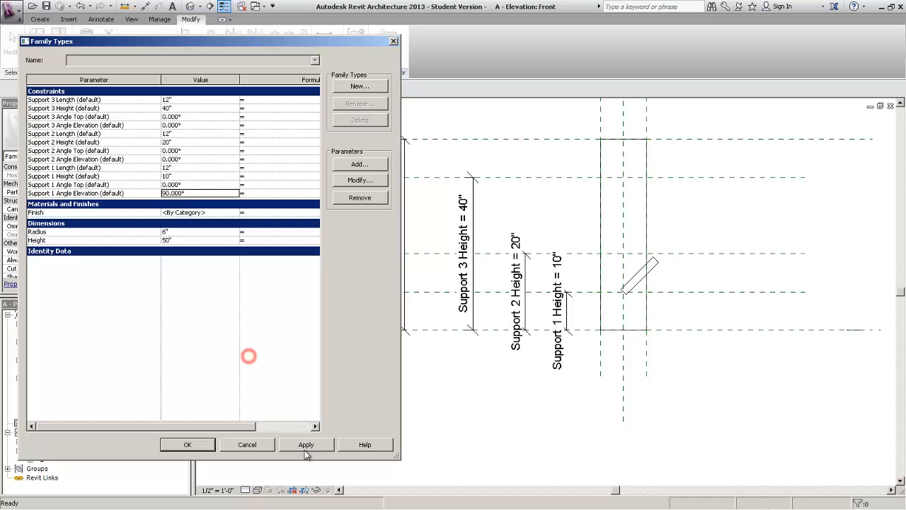
pyautogui.click(305, 445)
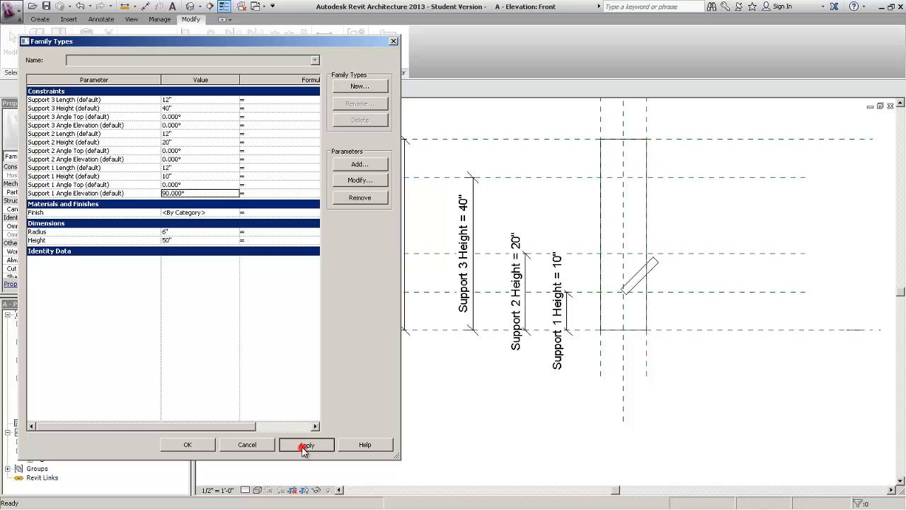
pyautogui.click(227, 193)
pyautogui.write('135')
pyautogui.click(253, 304)
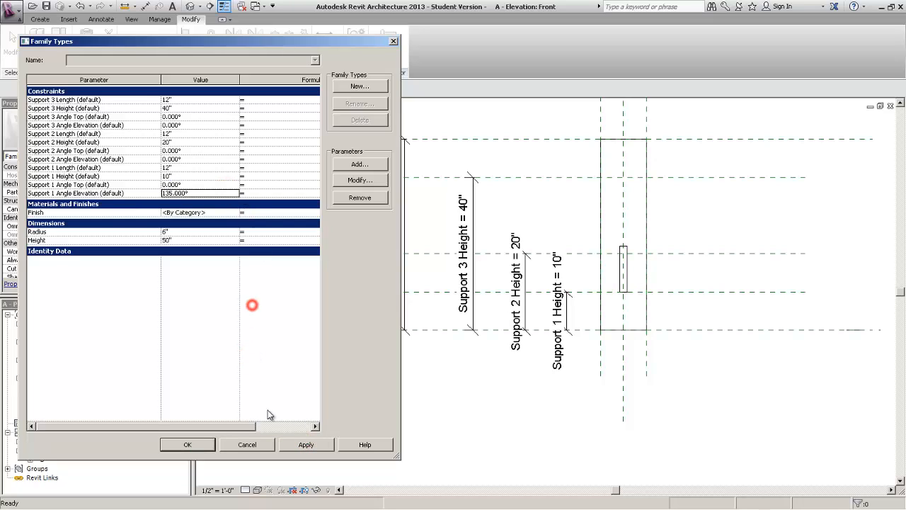
pyautogui.click(293, 451)
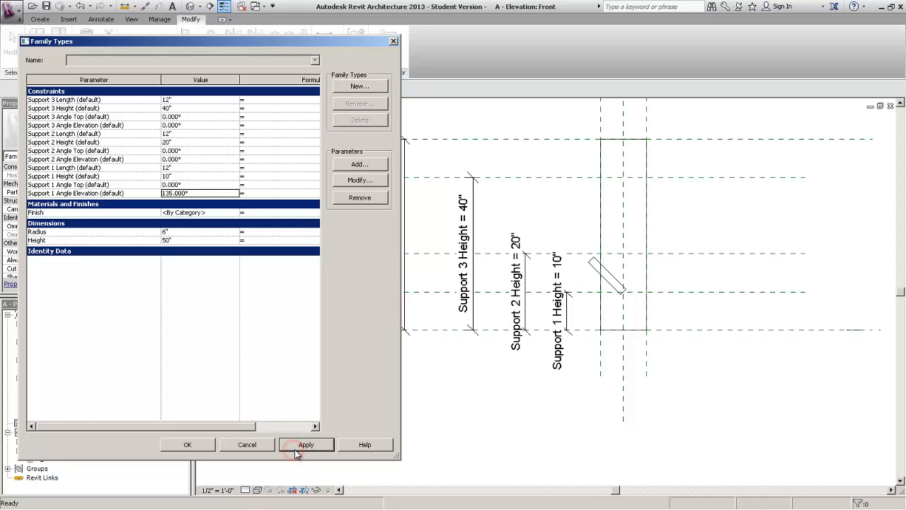
# Continue flexing Support 1 Angle Elevation by applying 180° and 215° in turn.
pyautogui.click(212, 193)
pyautogui.write('180')
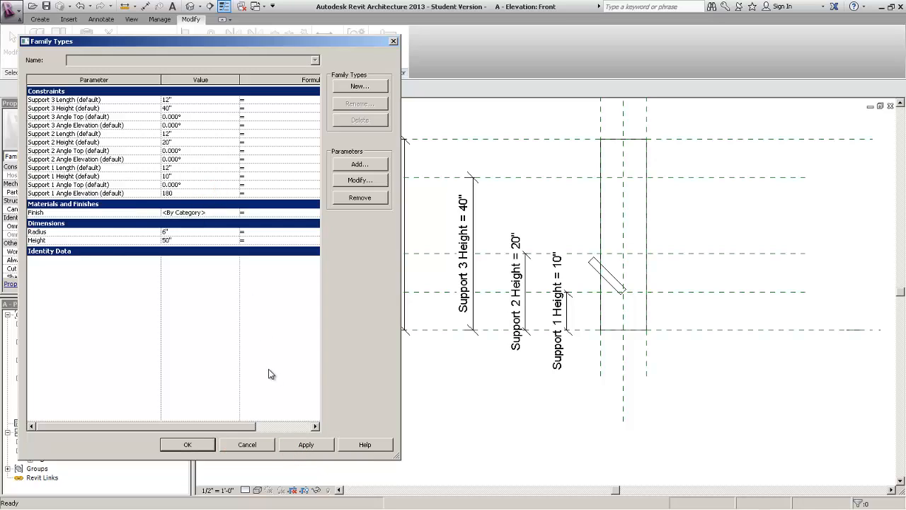
pyautogui.click(269, 375)
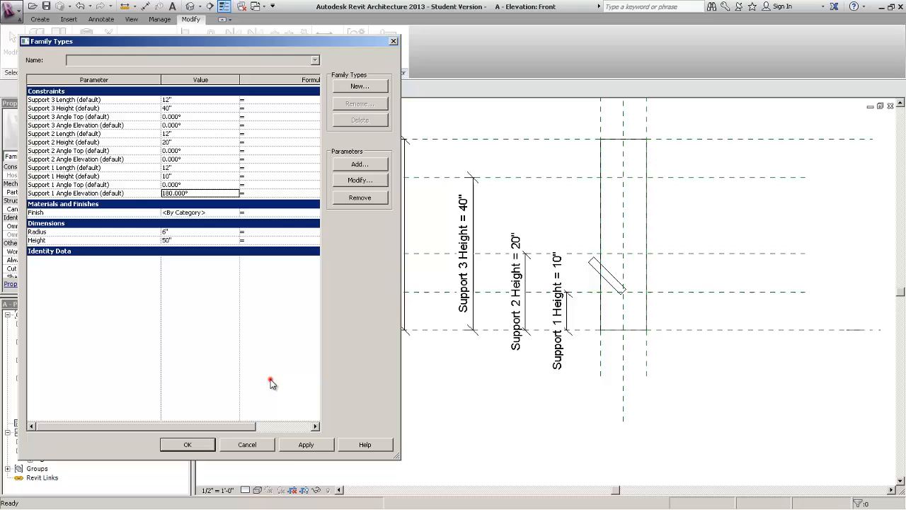
pyautogui.click(291, 445)
pyautogui.click(204, 194)
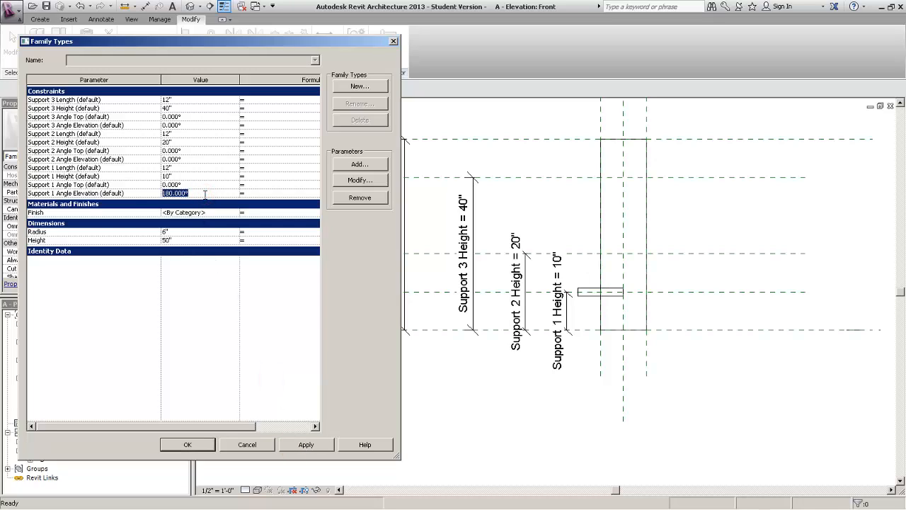
pyautogui.write('215')
pyautogui.click(265, 408)
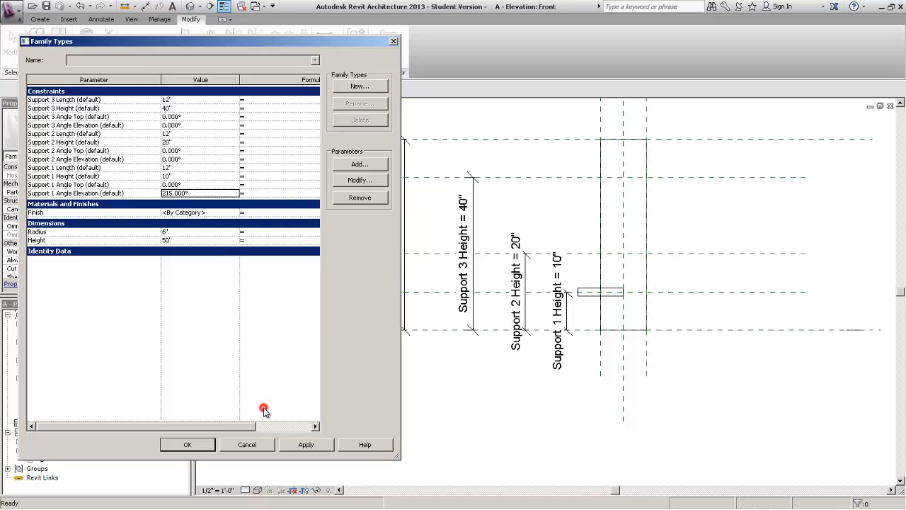
pyautogui.click(296, 446)
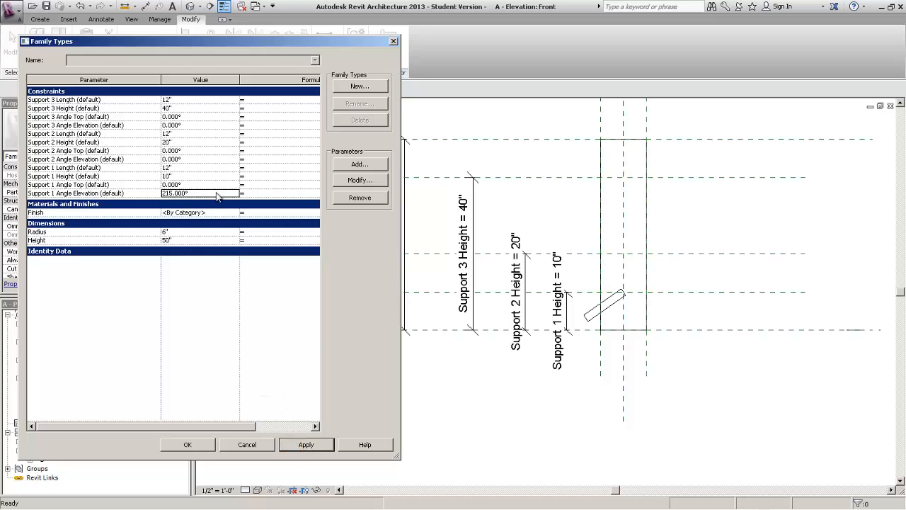
# Rotate the support further by applying a Support 1 Angle Elevation of 270° and 315° in turn.
pyautogui.click(219, 193)
pyautogui.write('270')
pyautogui.click(243, 323)
pyautogui.click(289, 446)
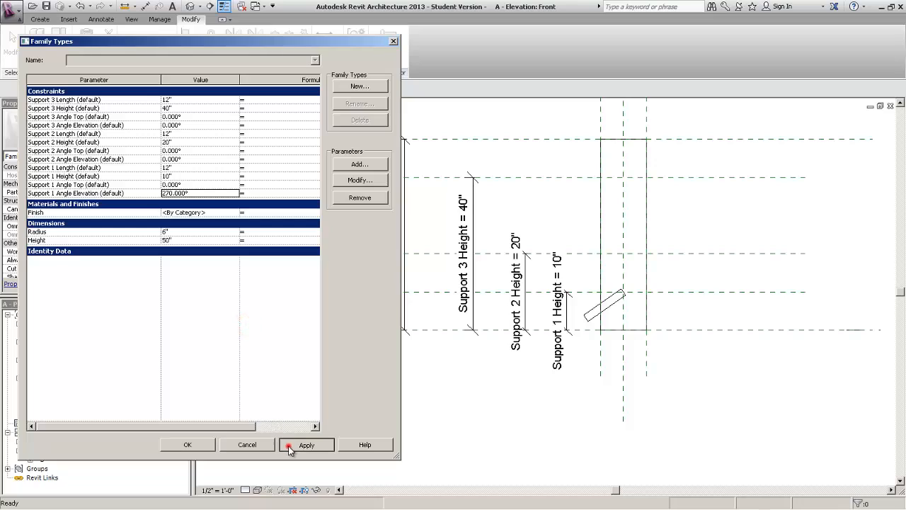
pyautogui.click(216, 193)
pyautogui.write('3')
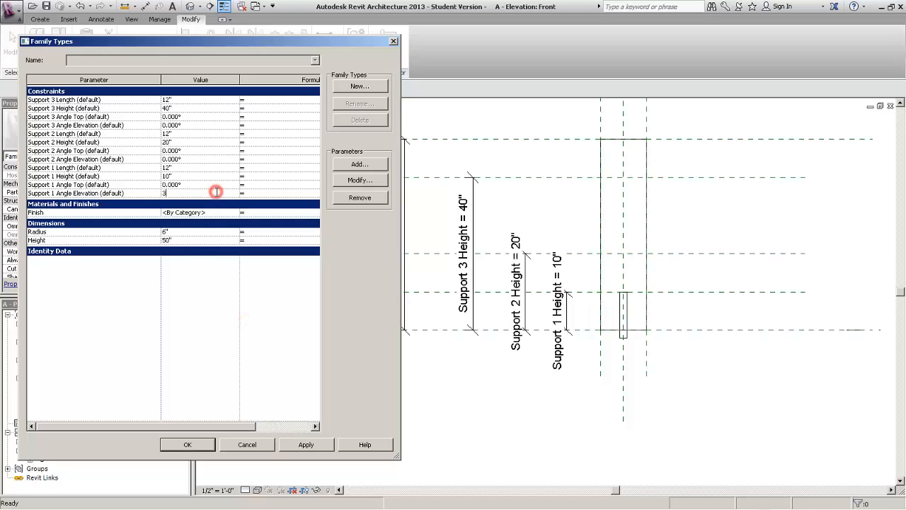
pyautogui.write('15')
pyautogui.click(263, 344)
pyautogui.click(296, 445)
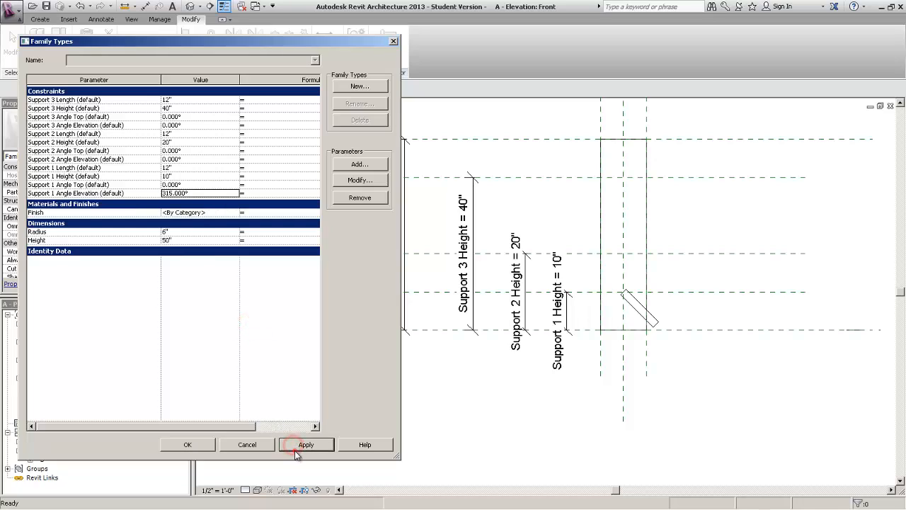
# Apply a Support 1 Angle Elevation of 360°, set it back to 0°, and close the family types.
pyautogui.click(224, 193)
pyautogui.write('360')
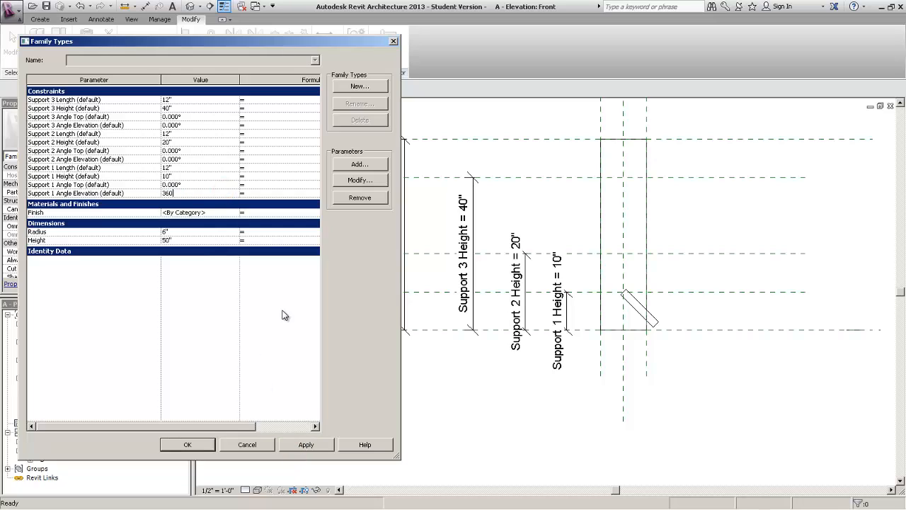
pyautogui.click(282, 310)
pyautogui.click(312, 442)
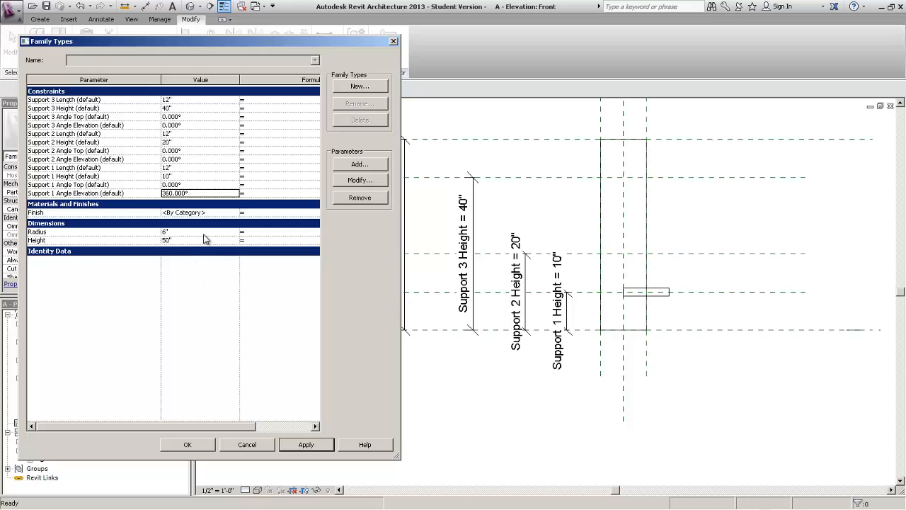
pyautogui.click(195, 194)
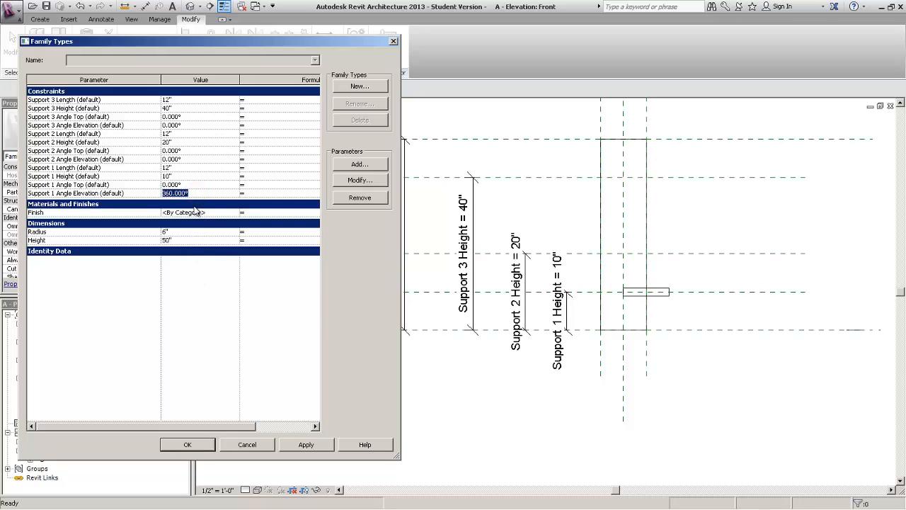
pyautogui.write('0')
pyautogui.click(203, 309)
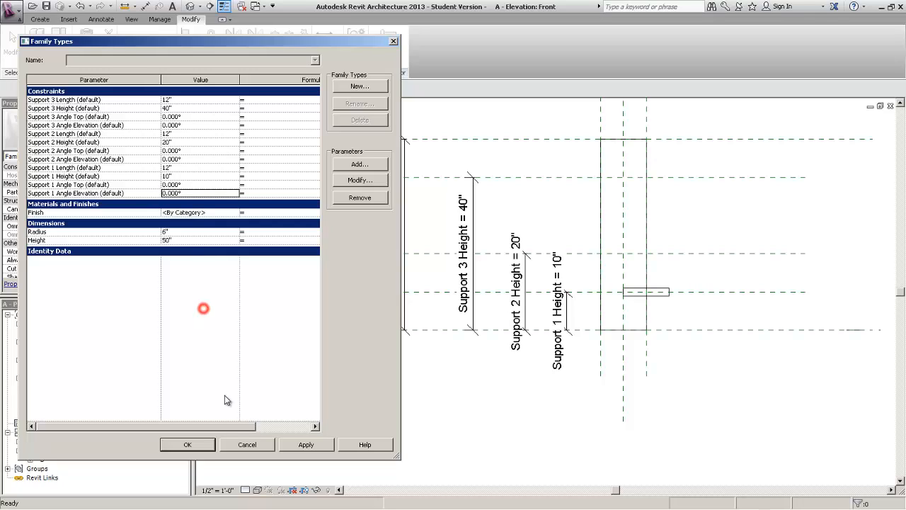
pyautogui.click(201, 446)
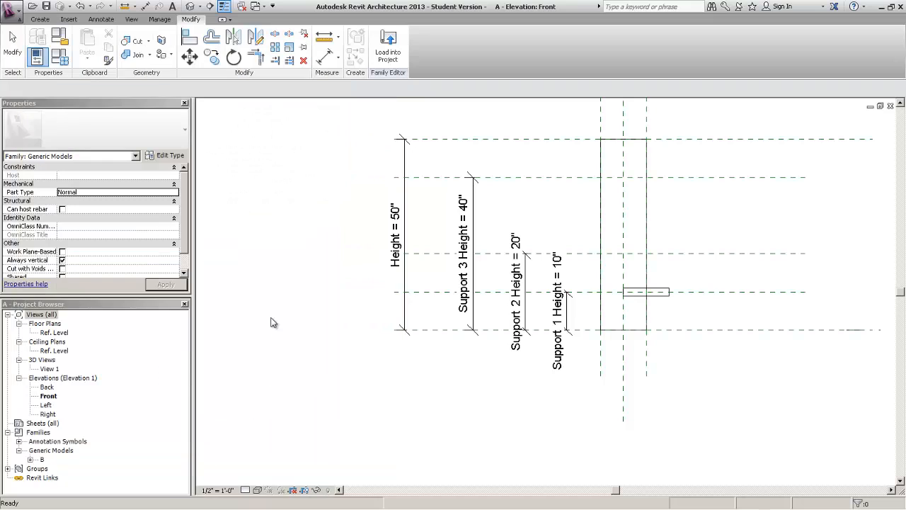
# Open the Ref. Level floor plan view of family A.
pyautogui.click(270, 312)
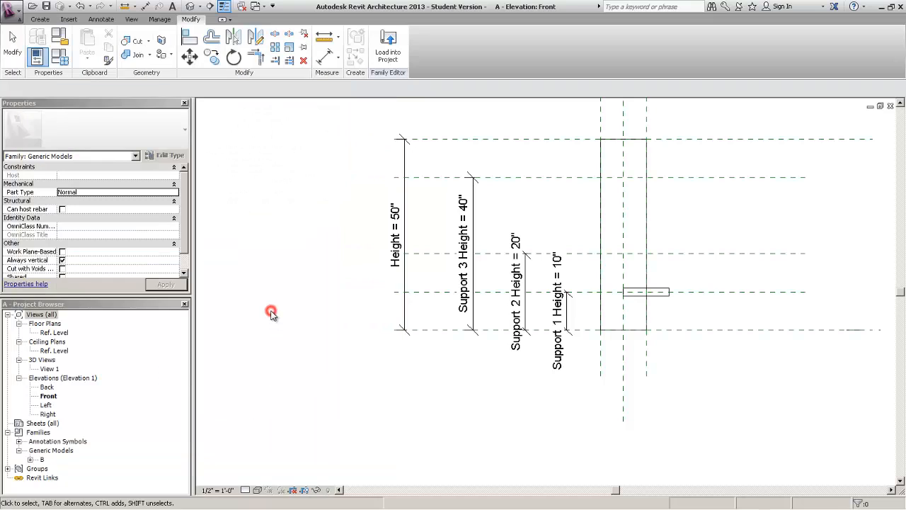
pyautogui.click(51, 333)
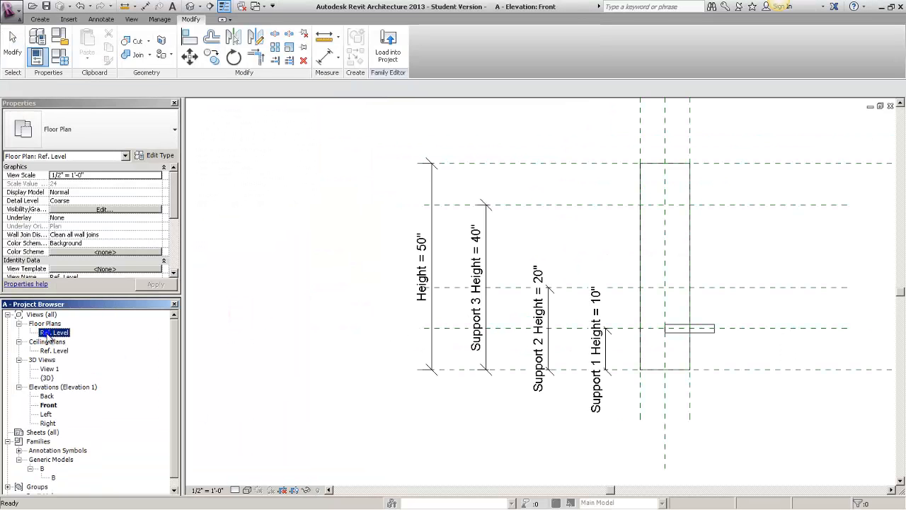
pyautogui.rightClick(48, 336)
pyautogui.click(90, 143)
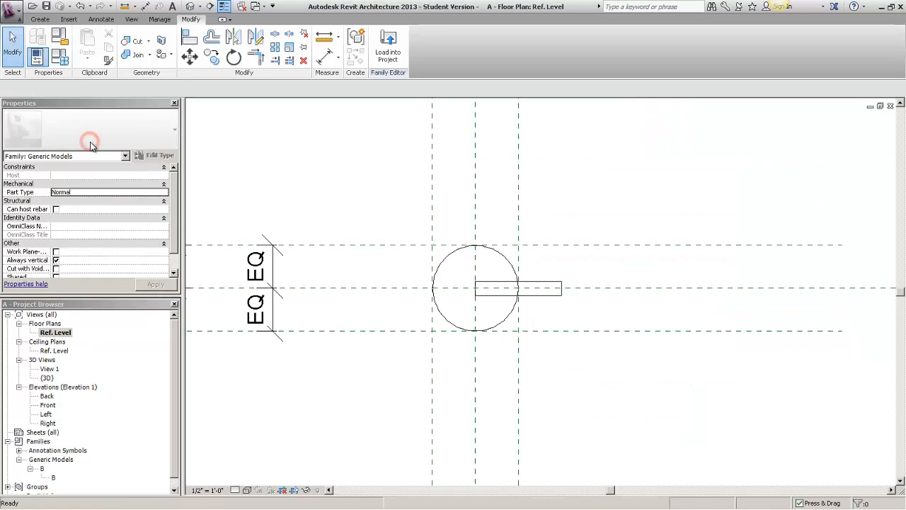
# Open the family types and apply a Support 1 Angle Top of 45°.
pyautogui.click(586, 224)
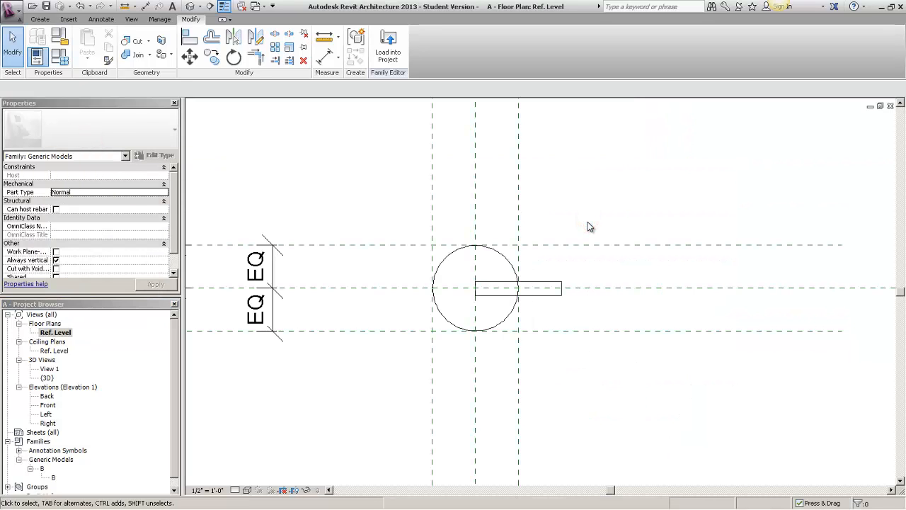
pyautogui.moveTo(347, 240); pyautogui.dragTo(554, 222, button='middle')
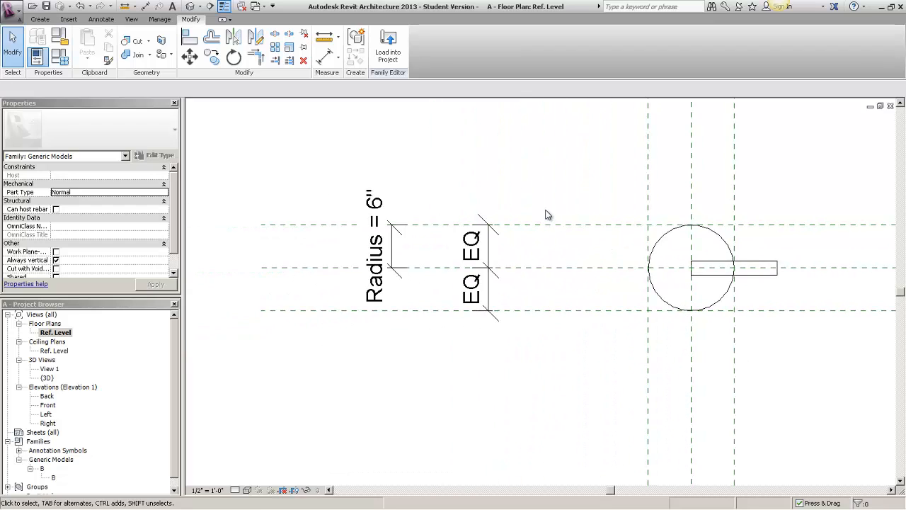
pyautogui.click(65, 63)
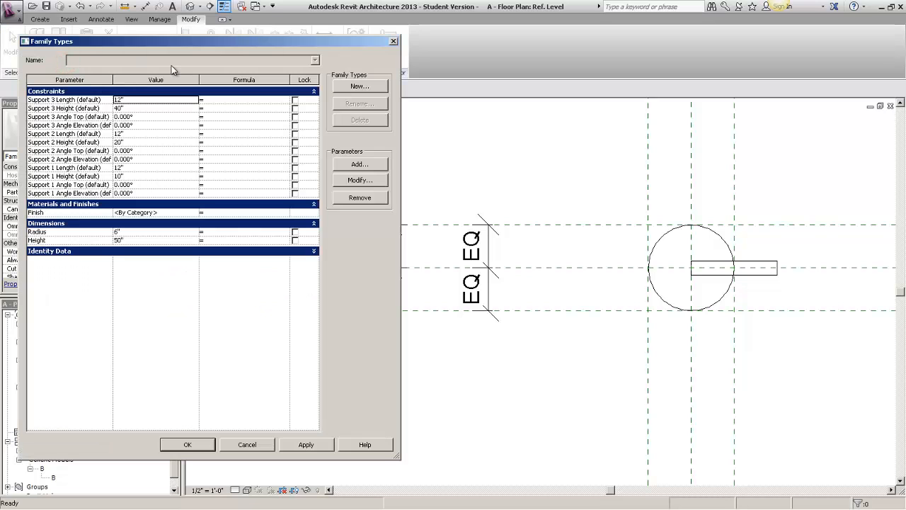
pyautogui.click(177, 184)
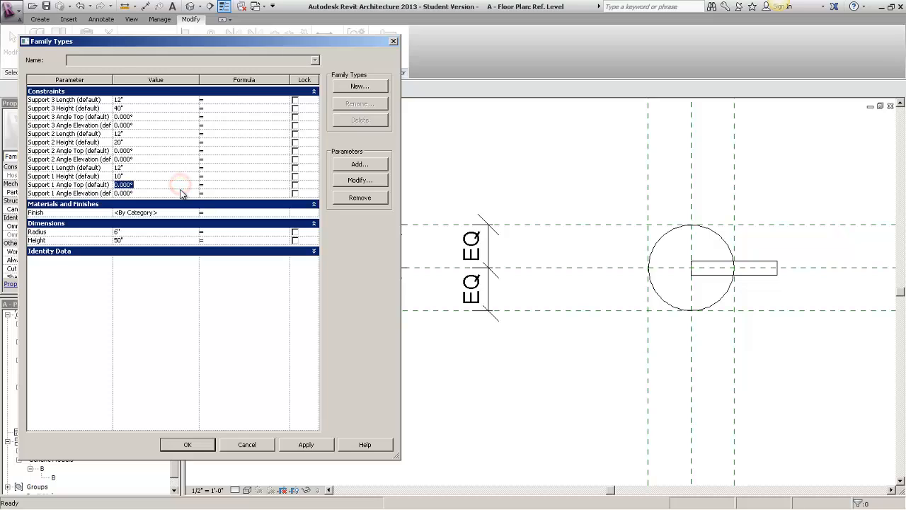
pyautogui.click(97, 185)
pyautogui.click(144, 184)
pyautogui.write('45')
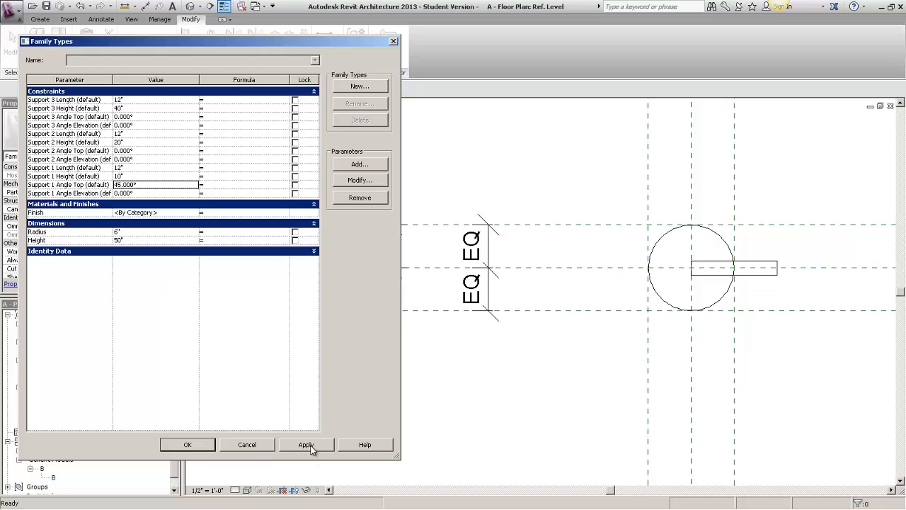
pyautogui.click(306, 444)
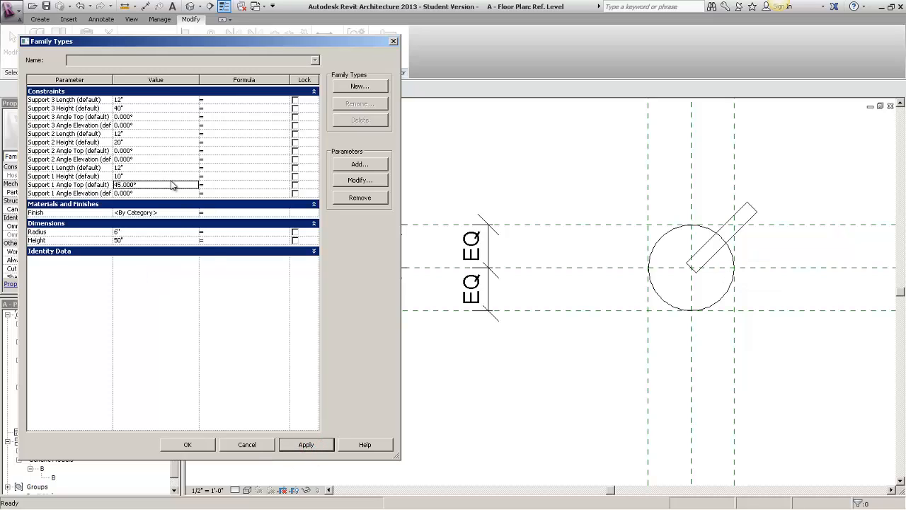
# Continue flexing Support 1 Angle Top by applying 90° and 135° in turn.
pyautogui.doubleClick(172, 183)
pyautogui.write('9')
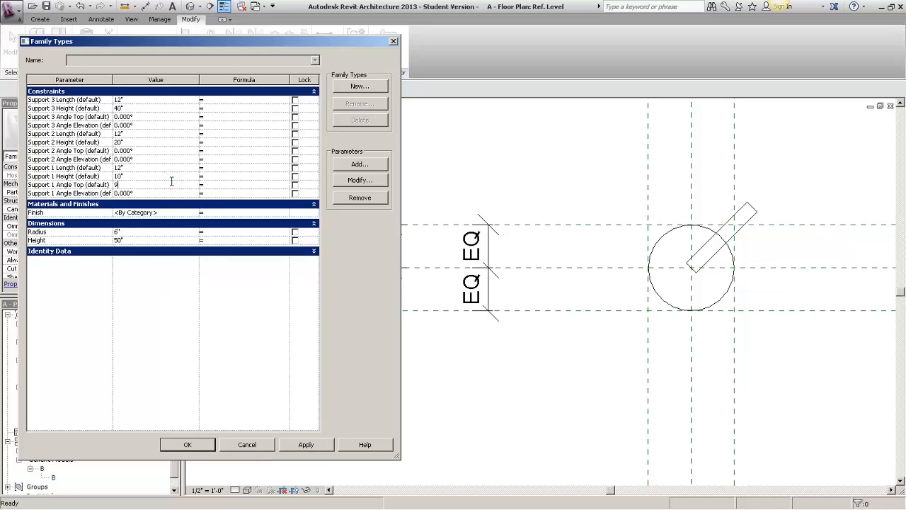
pyautogui.write('0')
pyautogui.click(297, 442)
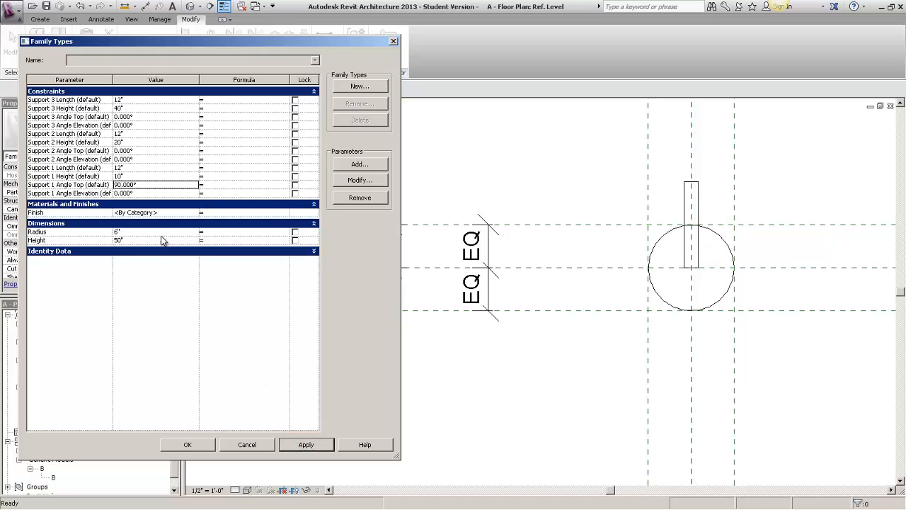
pyautogui.click(162, 185)
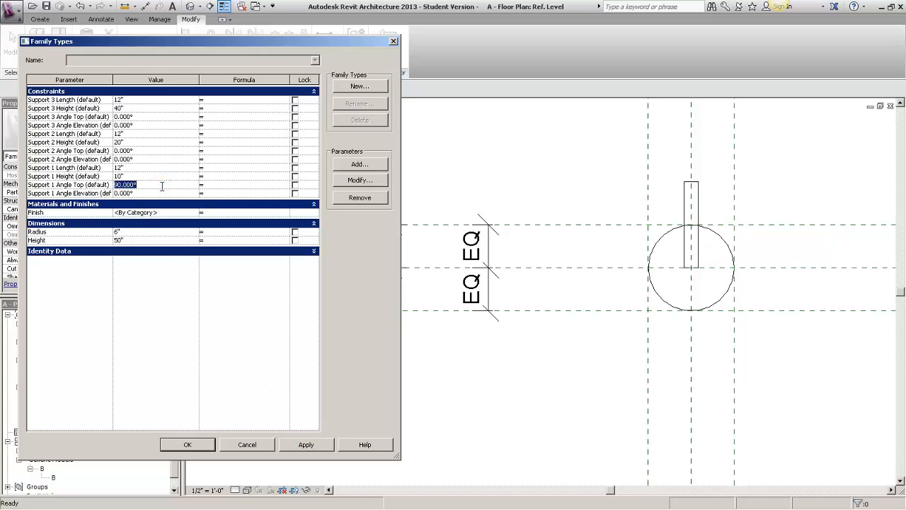
pyautogui.write('135')
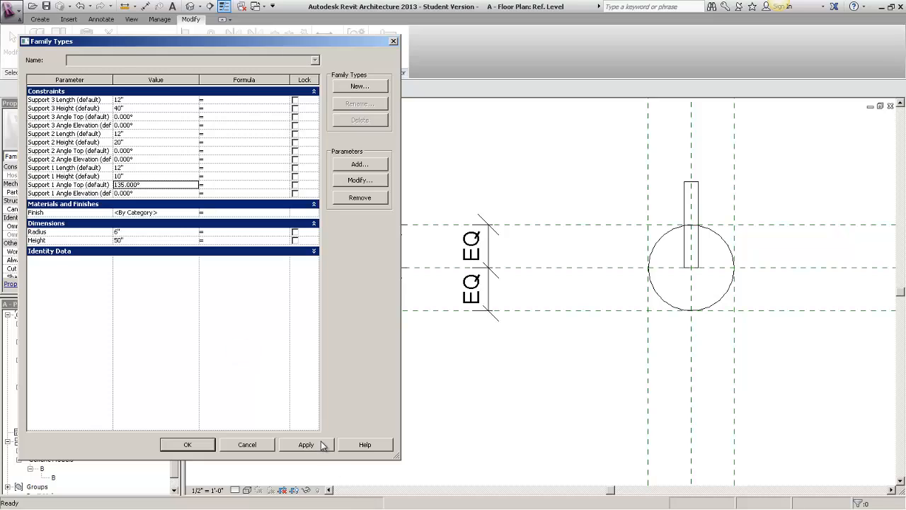
pyautogui.click(320, 445)
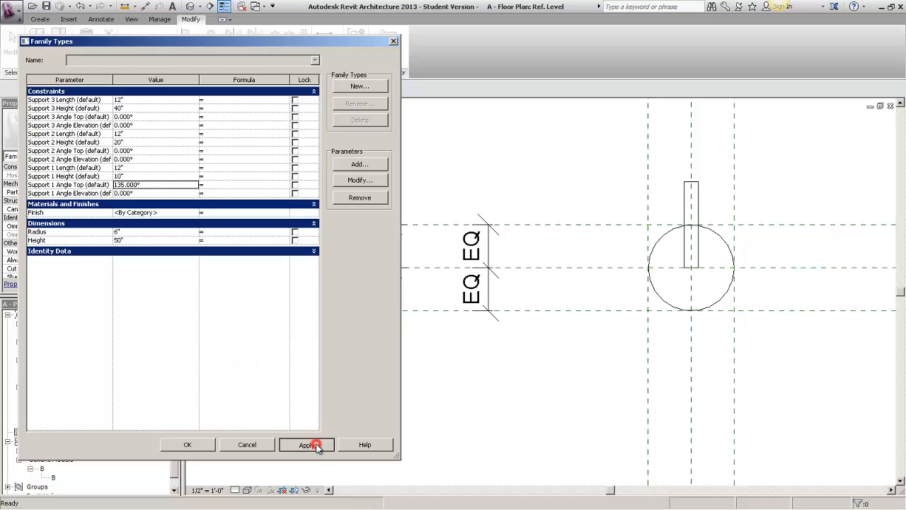
# Rotate the support further in plan by applying a Support 1 Angle Top of 180° and 225° in turn.
pyautogui.click(180, 186)
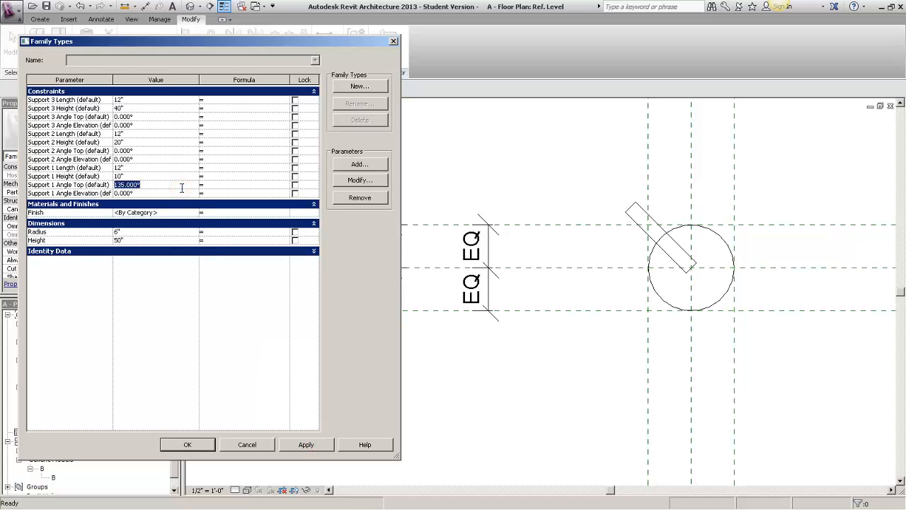
pyautogui.write('180')
pyautogui.click(318, 446)
pyautogui.click(168, 186)
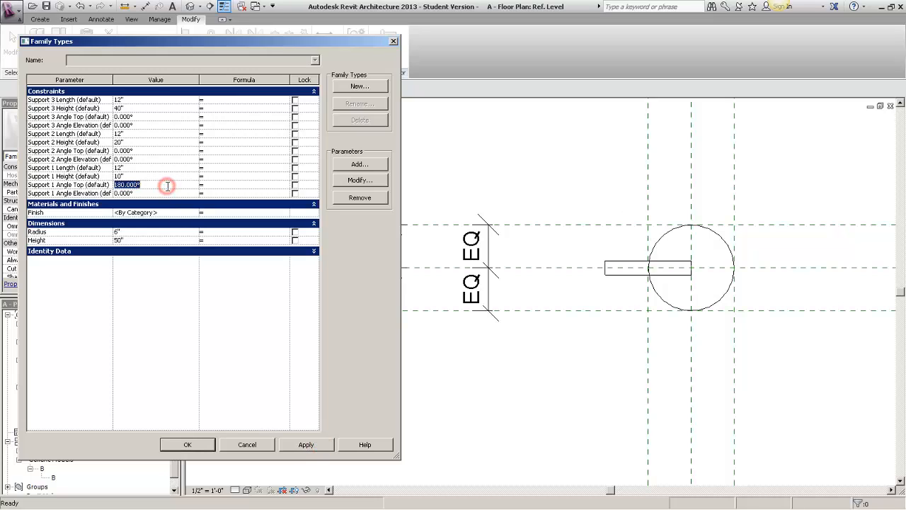
pyautogui.write('225')
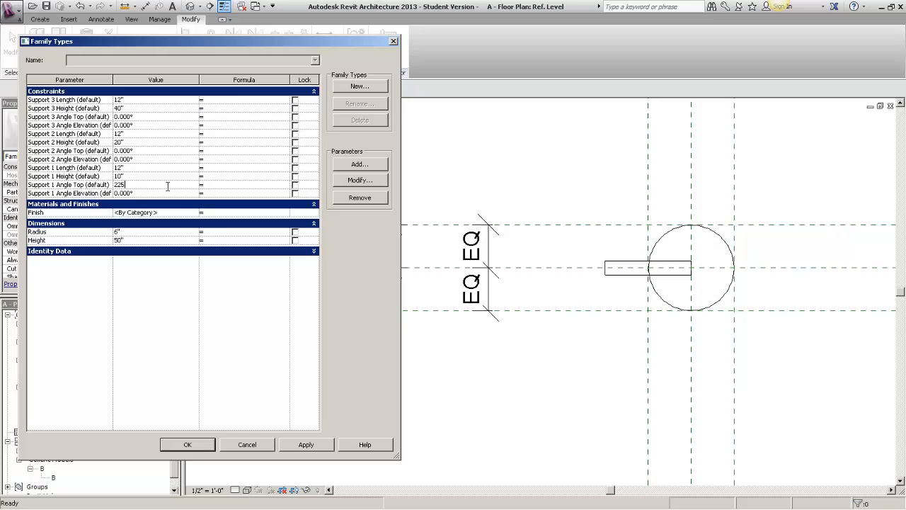
pyautogui.click(228, 317)
pyautogui.click(313, 445)
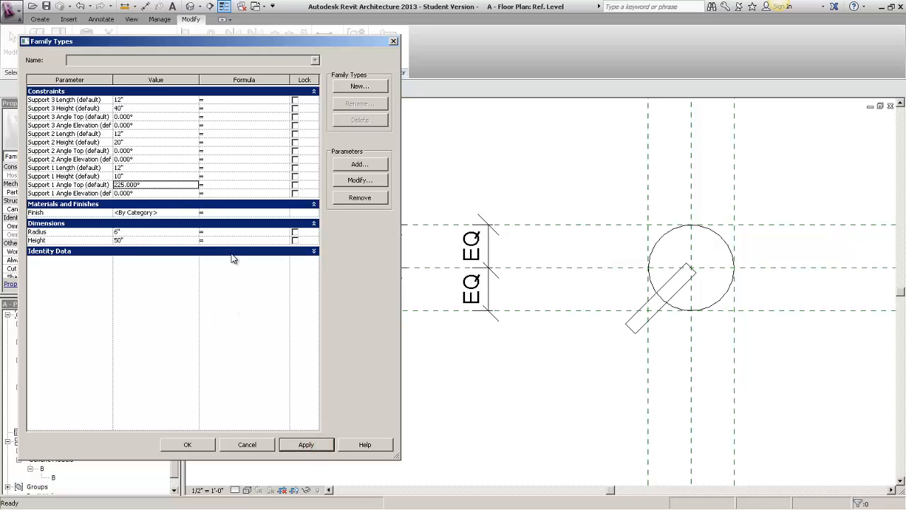
# Apply a Support 1 Angle Top of 270° and 315° in turn.
pyautogui.click(183, 186)
pyautogui.write('270')
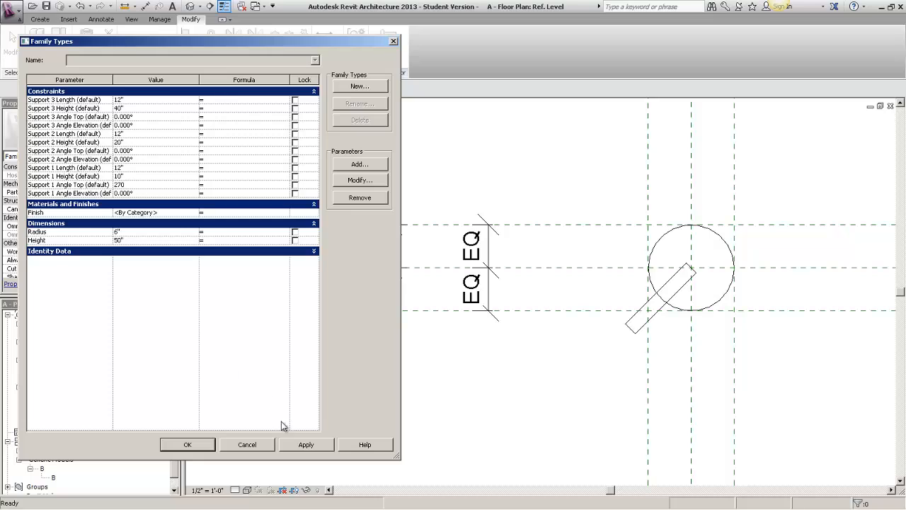
pyautogui.click(305, 444)
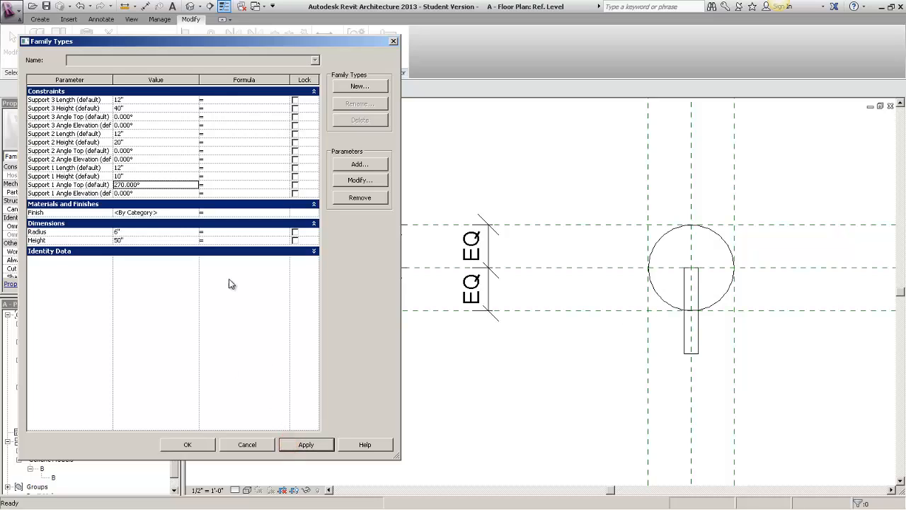
pyautogui.click(167, 186)
pyautogui.write('315')
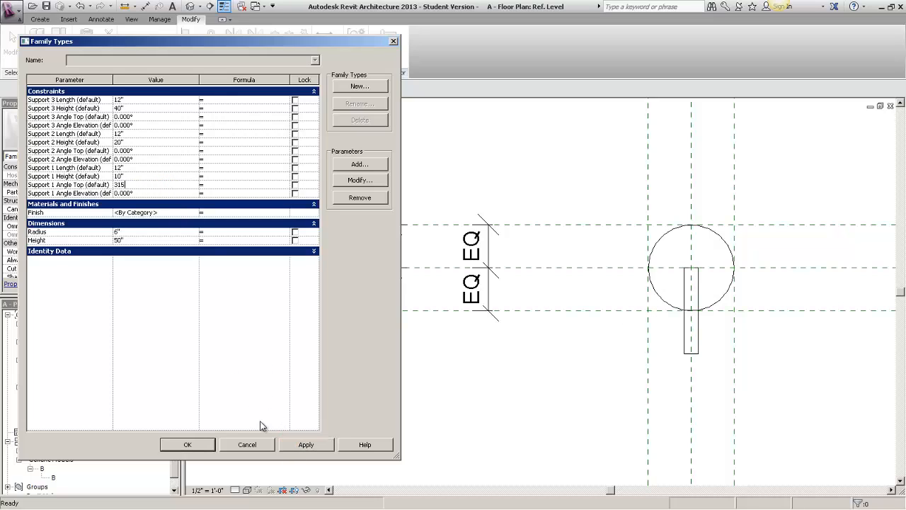
pyautogui.click(285, 452)
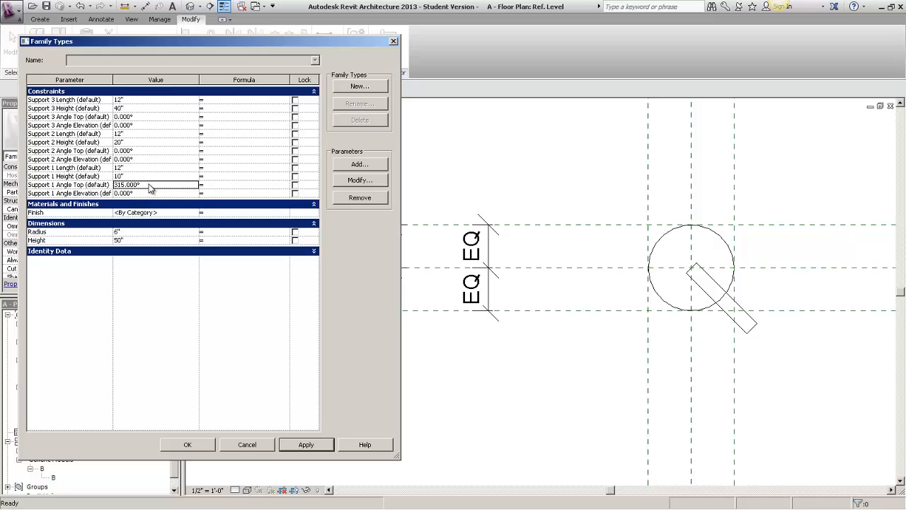
# Apply a Support 1 Angle Top of 360° and close the family types.
pyautogui.click(150, 186)
pyautogui.write('360')
pyautogui.click(219, 349)
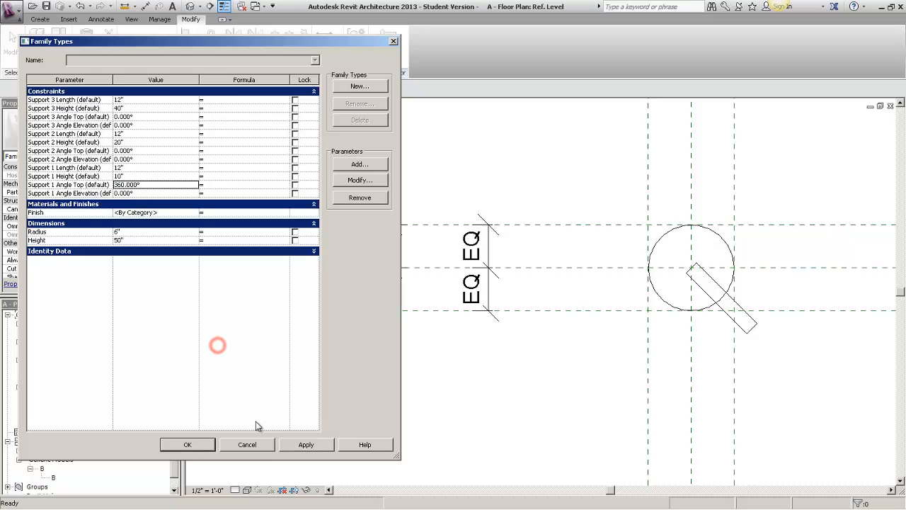
pyautogui.click(297, 443)
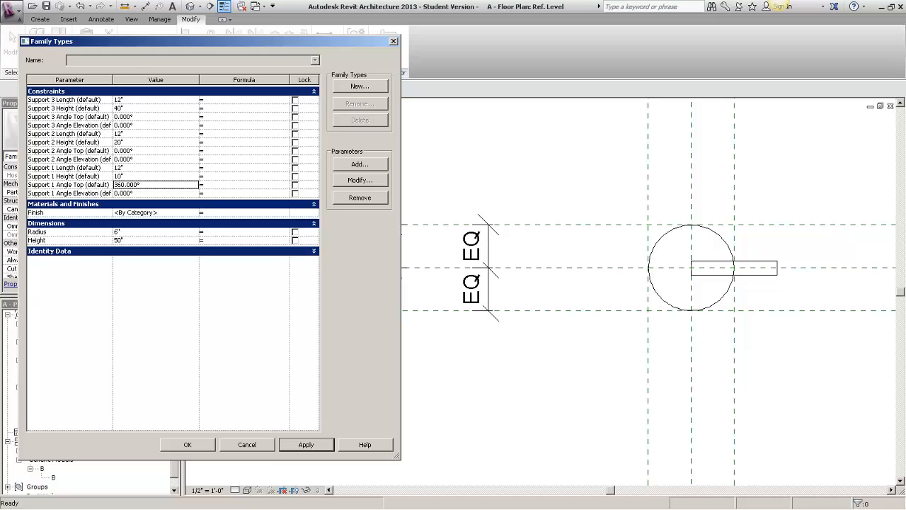
pyautogui.click(82, 193)
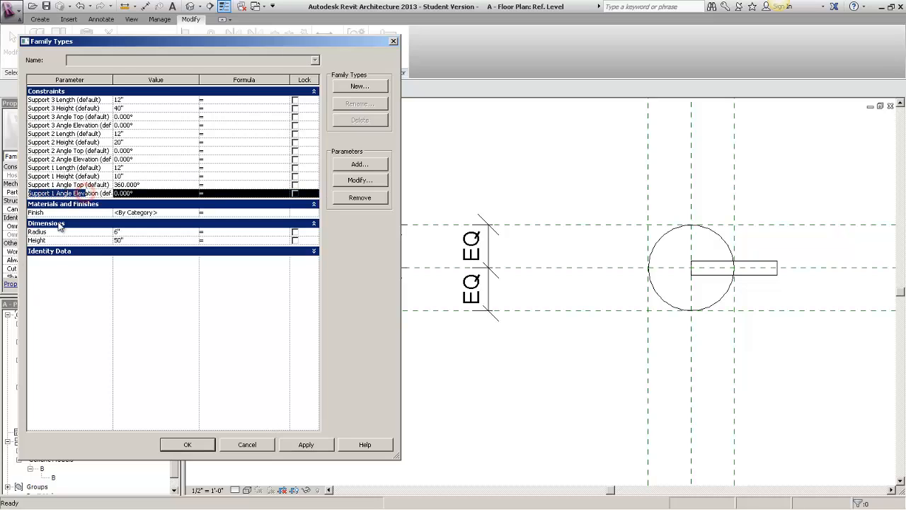
pyautogui.click(104, 297)
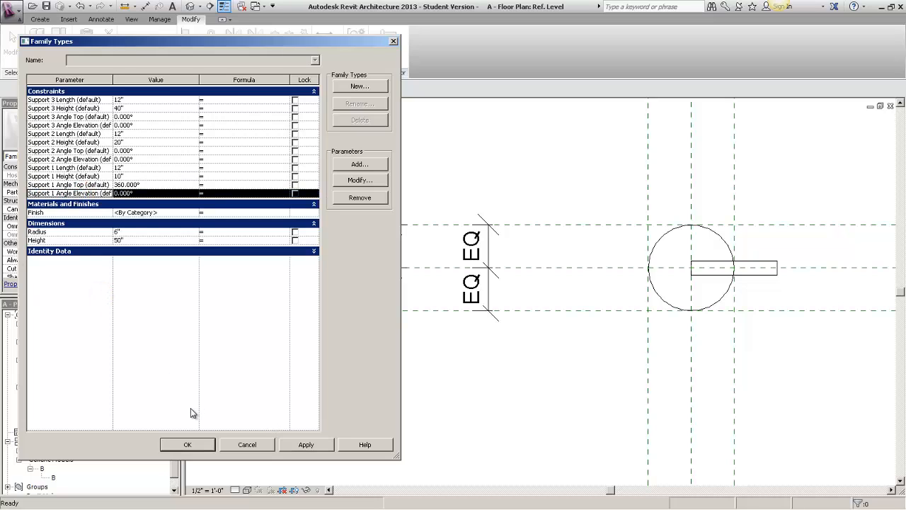
pyautogui.click(187, 444)
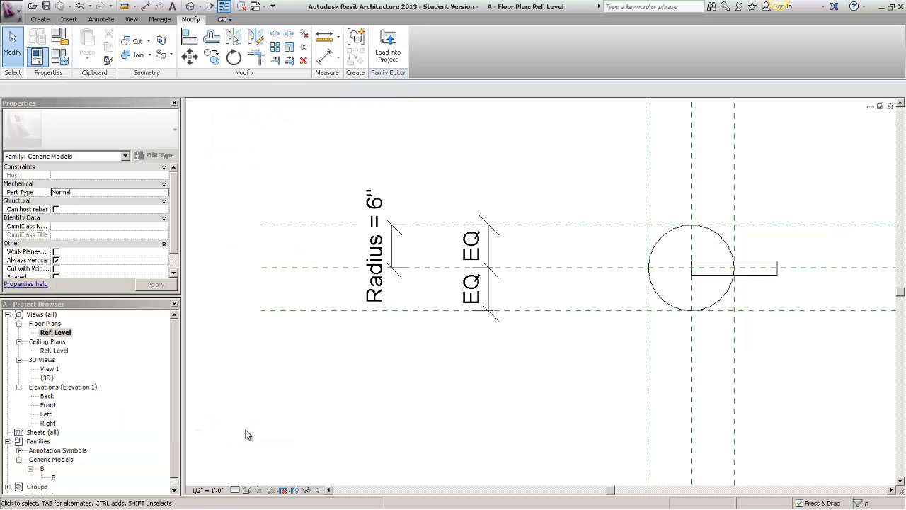
# Place a second instance of family B in plan, about 15 1/4" right of the column's centre and 4" below it.
pyautogui.click(54, 479)
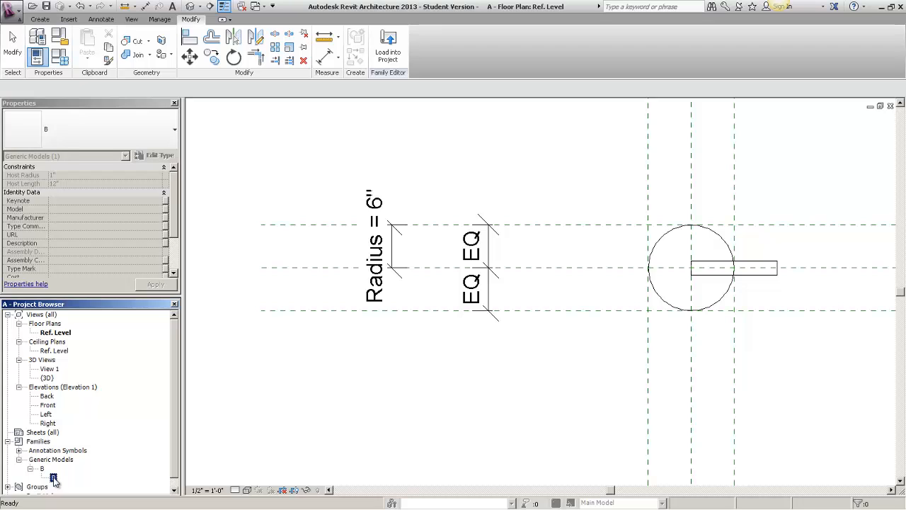
pyautogui.moveTo(53, 480); pyautogui.dragTo(762, 356)
pyautogui.moveTo(750, 361); pyautogui.dragTo(595, 304, button='middle')
pyautogui.click(594, 306)
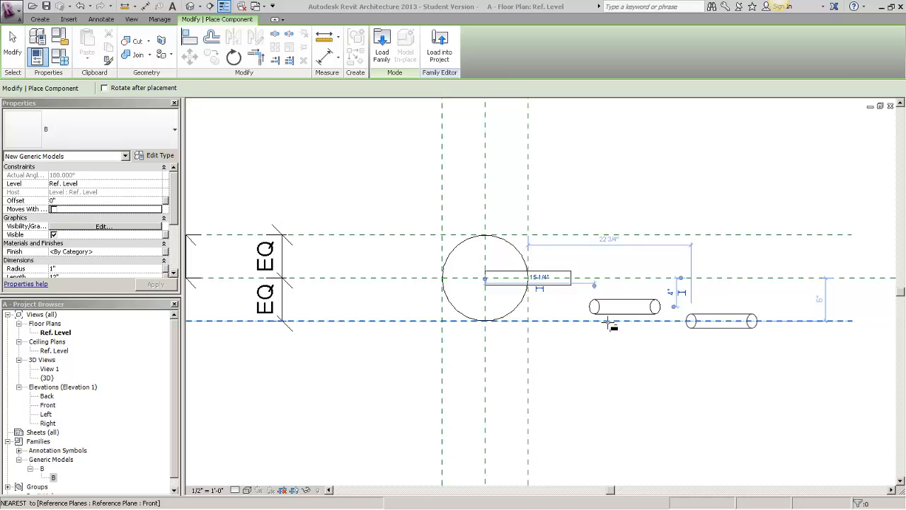
pyautogui.press('Escape')
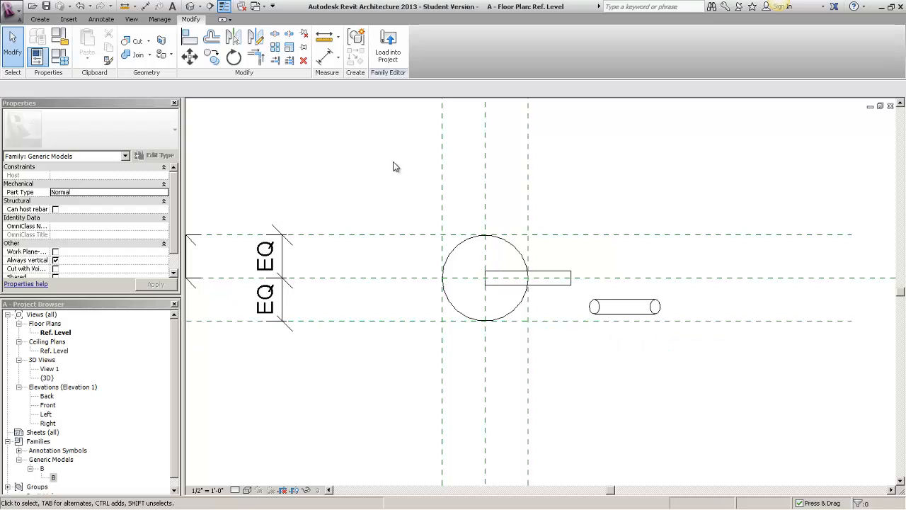
# Align the new B instance with the column's horizontal centre reference plane in plan and lock the alignment.
pyautogui.click(189, 36)
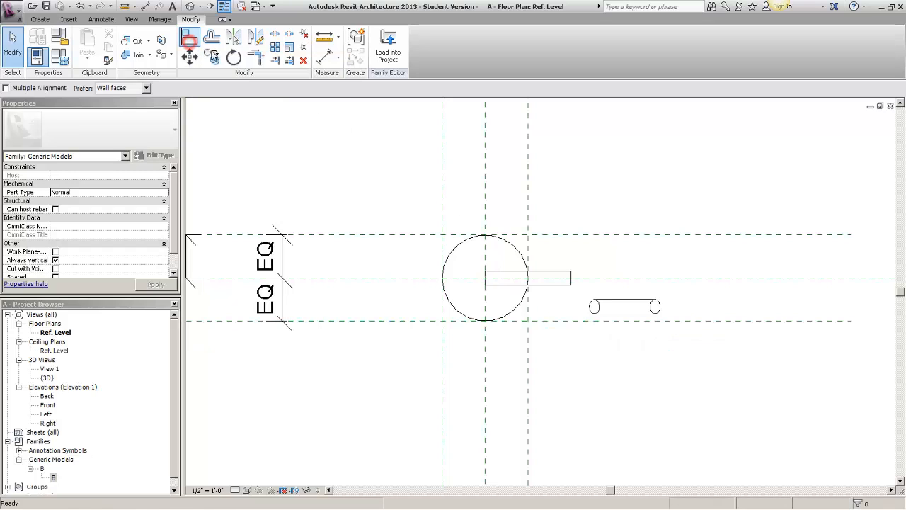
pyautogui.click(678, 280)
pyautogui.click(630, 309)
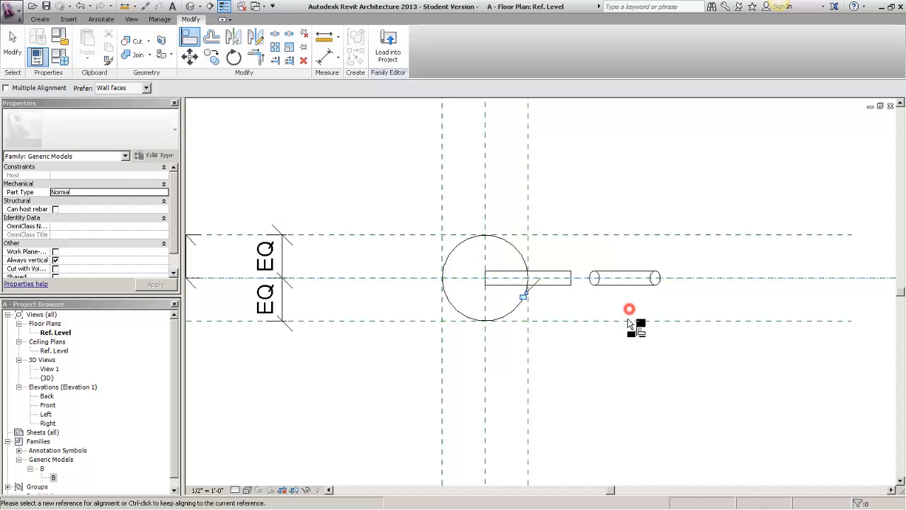
pyautogui.click(523, 296)
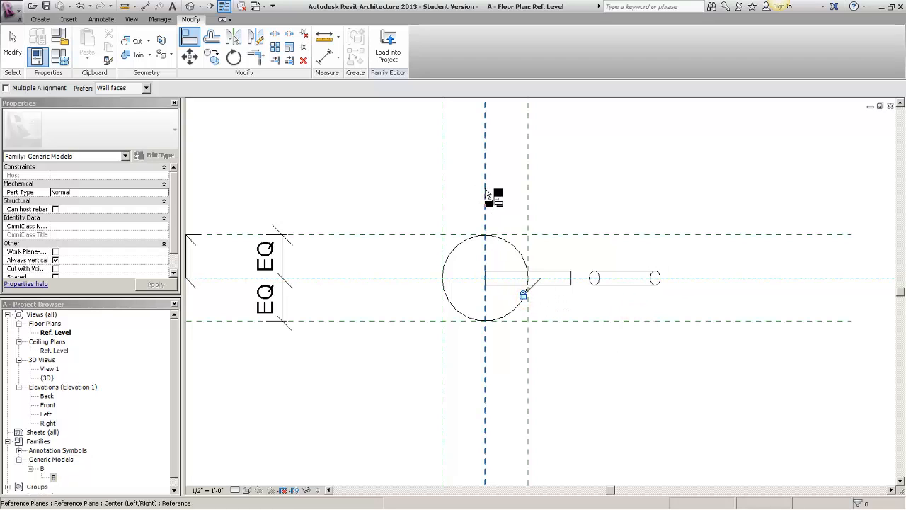
# Open the Front elevation view and align the new B instance with the Support 2 - Center (Elevation) reference plane.
pyautogui.rightClick(50, 405)
pyautogui.click(72, 211)
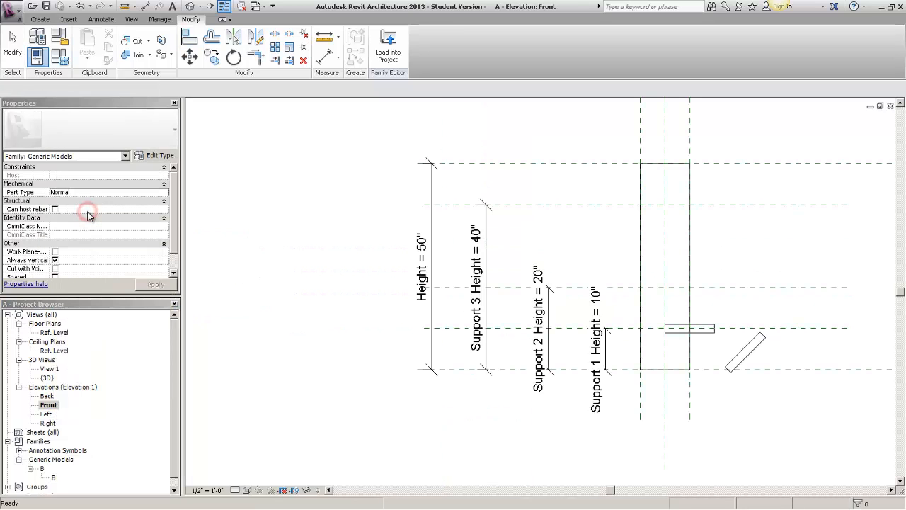
pyautogui.click(755, 291)
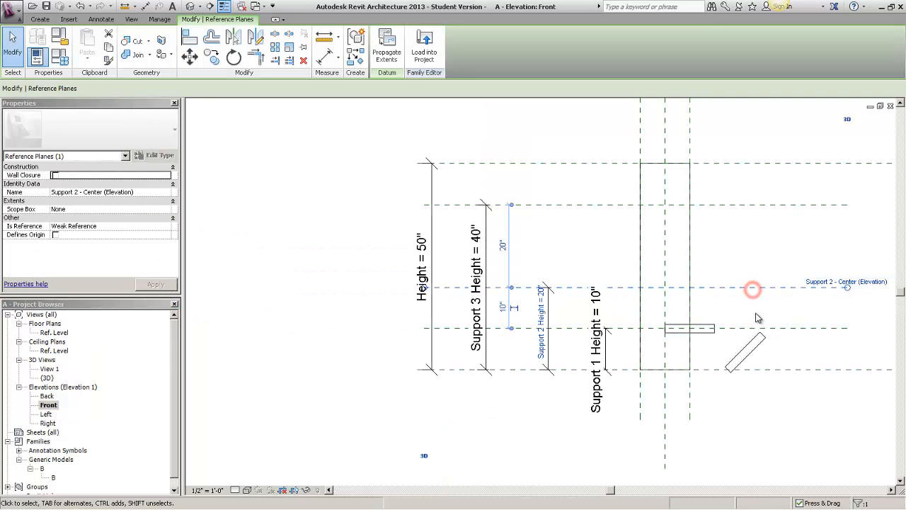
pyautogui.click(755, 310)
pyautogui.moveTo(754, 314); pyautogui.dragTo(689, 298, button='middle')
pyautogui.scroll(2, 689, 298)
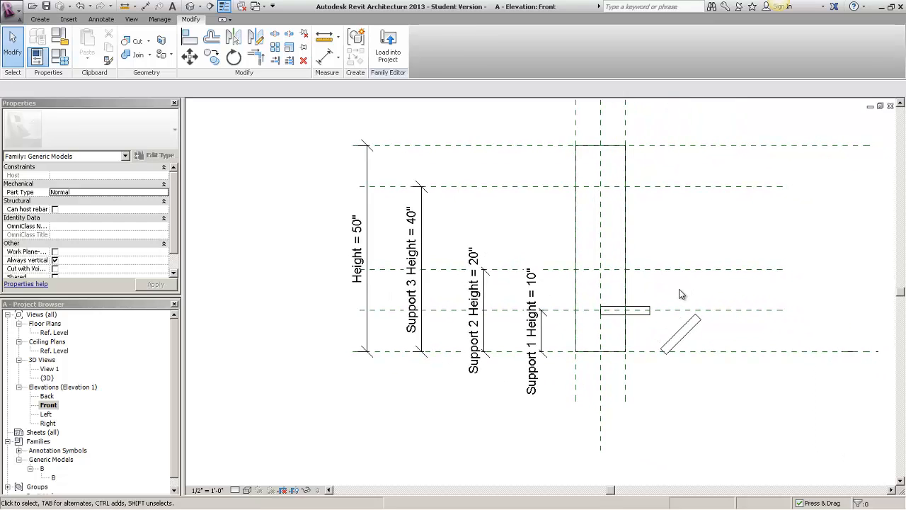
pyautogui.click(184, 41)
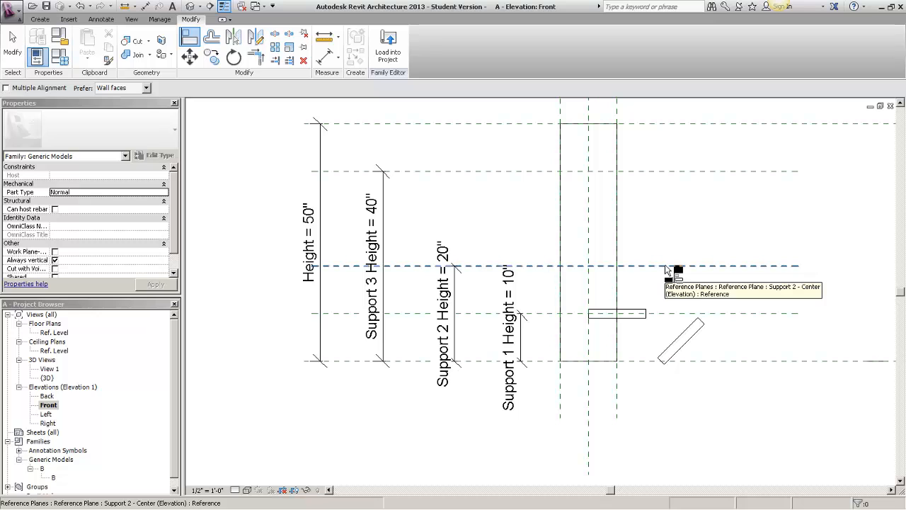
pyautogui.click(665, 267)
pyautogui.click(676, 362)
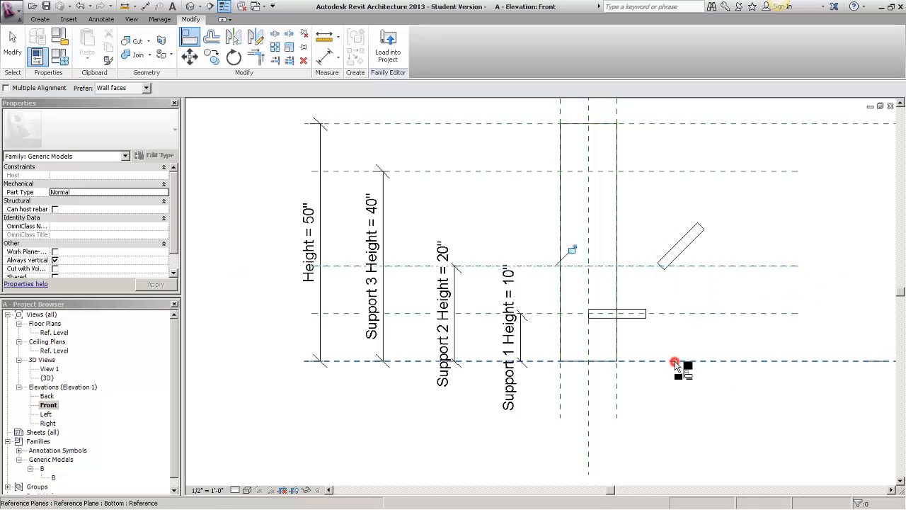
# Lock the second B instance to the Support 2 elevation plane, then align and lock it to the column's vertical centre plane.
pyautogui.click(572, 252)
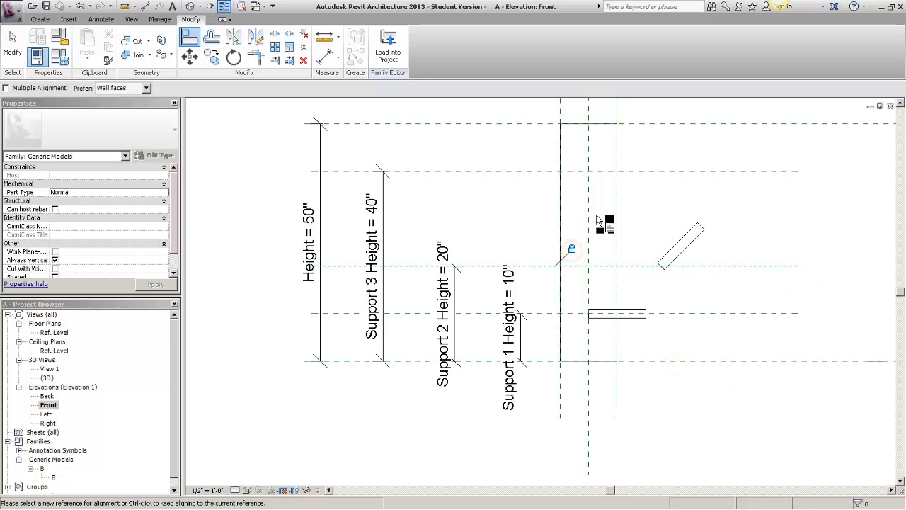
pyautogui.click(588, 215)
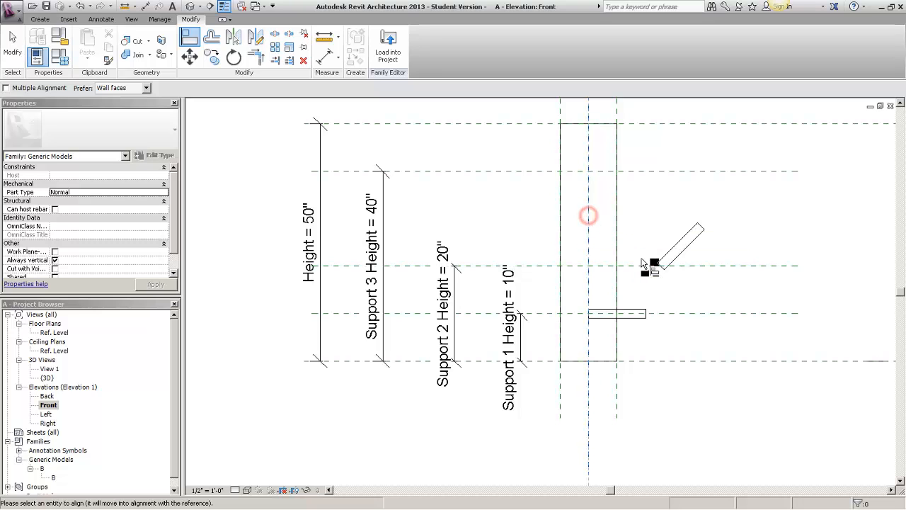
pyautogui.click(664, 264)
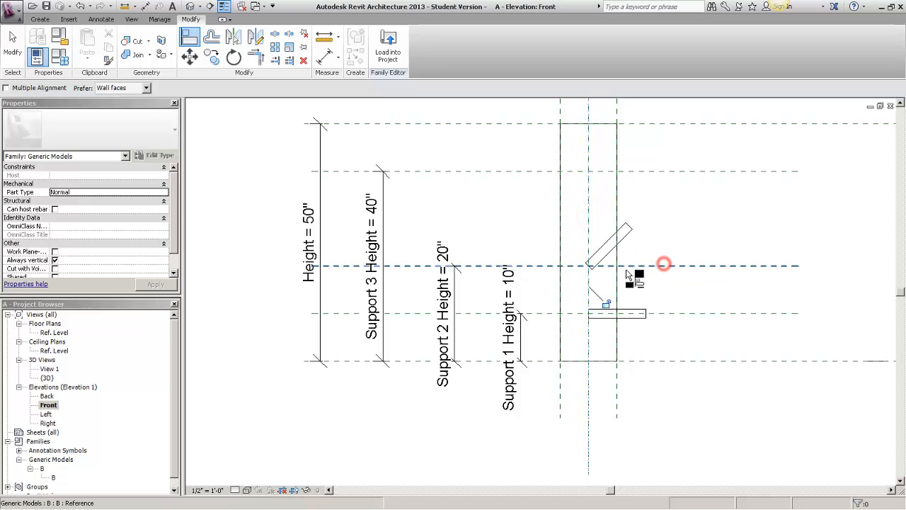
pyautogui.click(611, 304)
pyautogui.press('Escape')
pyautogui.press('Escape')
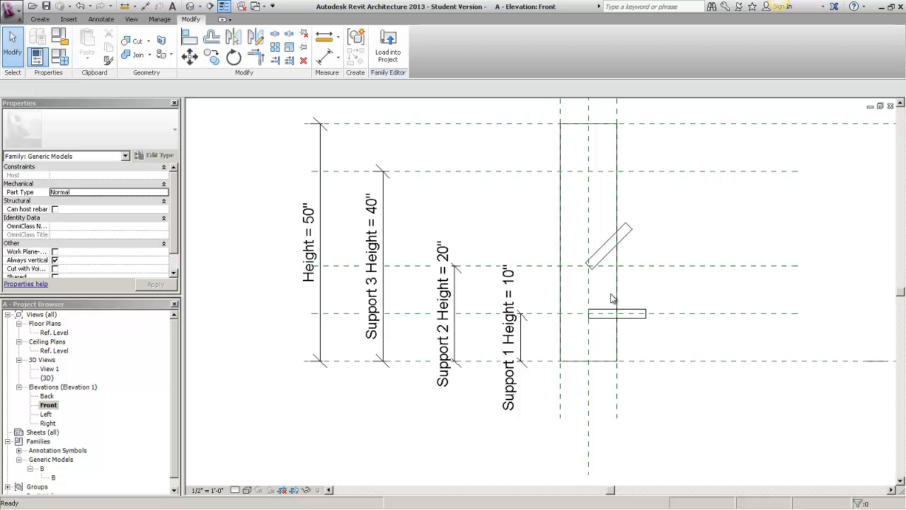
# Associate the second B instance's Finish with the Finish parameter and its Length with Support 2 Length.
pyautogui.click(627, 236)
pyautogui.click(628, 237)
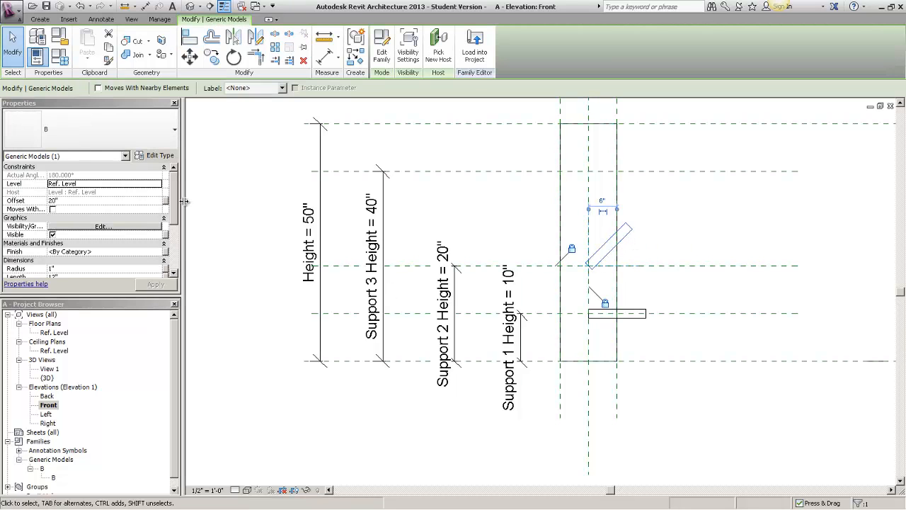
pyautogui.moveTo(173, 202); pyautogui.dragTo(168, 216)
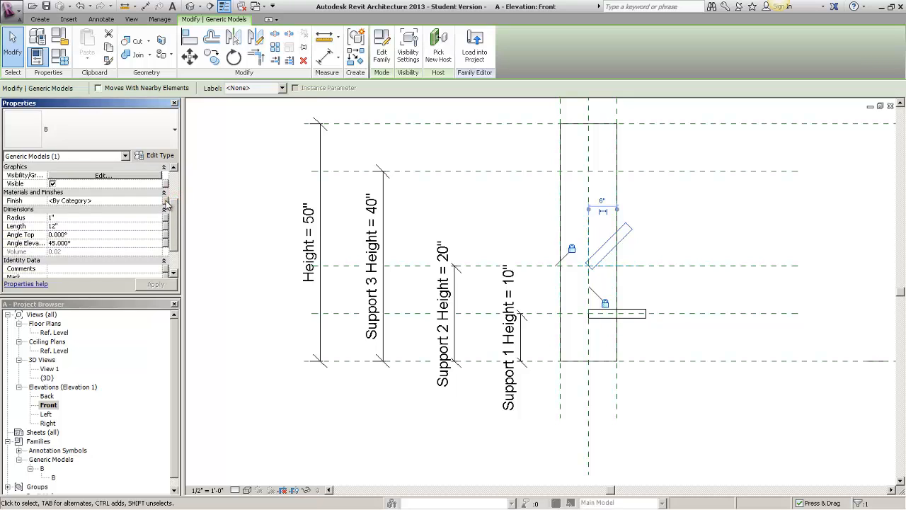
pyautogui.click(167, 202)
pyautogui.doubleClick(420, 229)
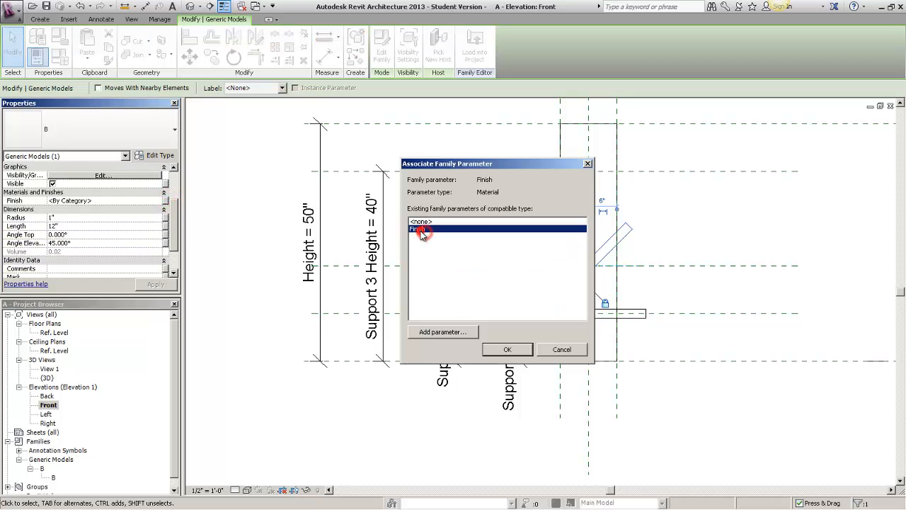
pyautogui.click(167, 226)
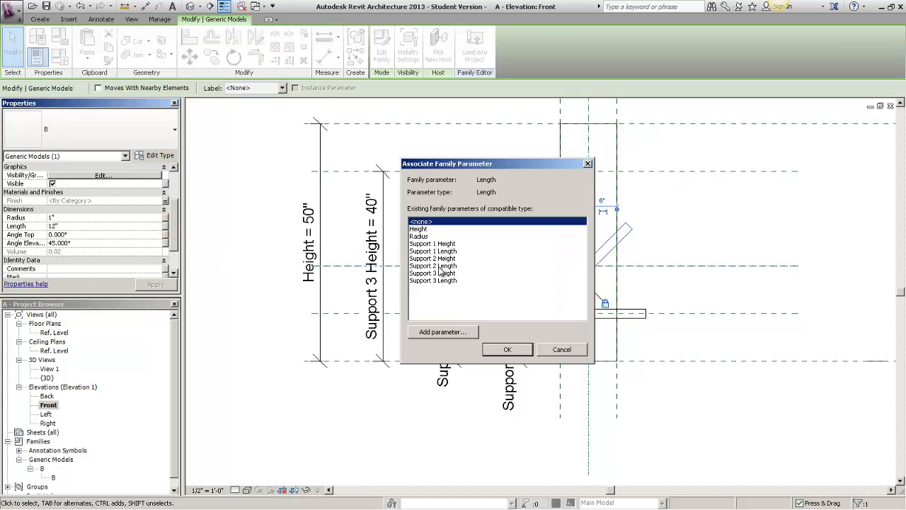
pyautogui.click(445, 267)
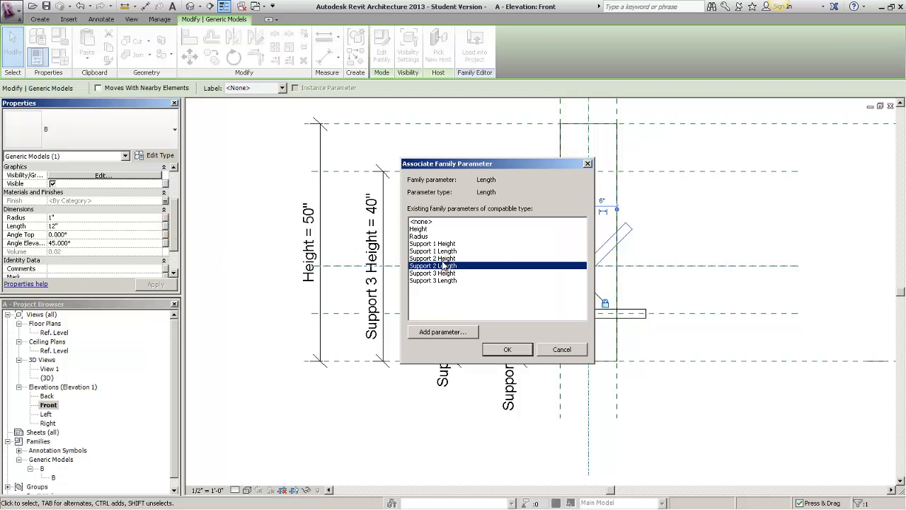
pyautogui.doubleClick(444, 267)
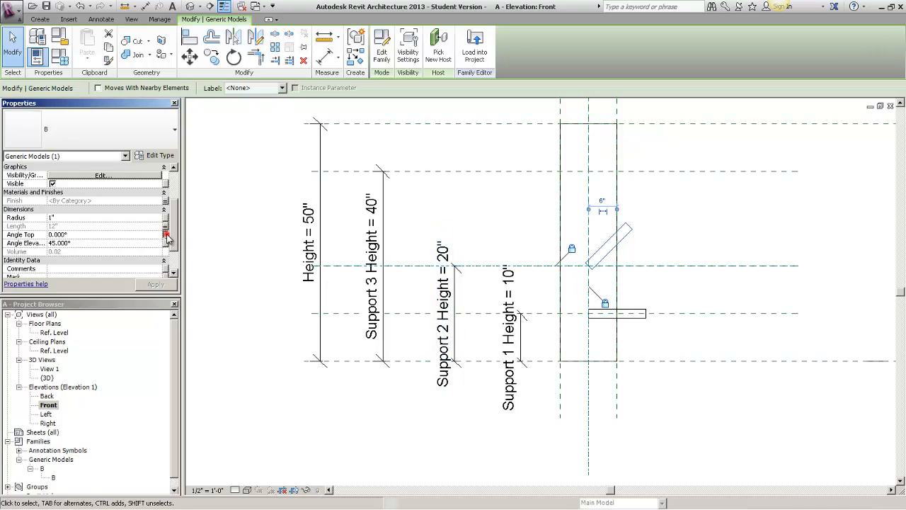
# Associate the second B instance's Angle Top with Support 2 Angle Top and its Angle Elevation with Support 2 Angle Elevation.
pyautogui.click(166, 235)
pyautogui.click(437, 251)
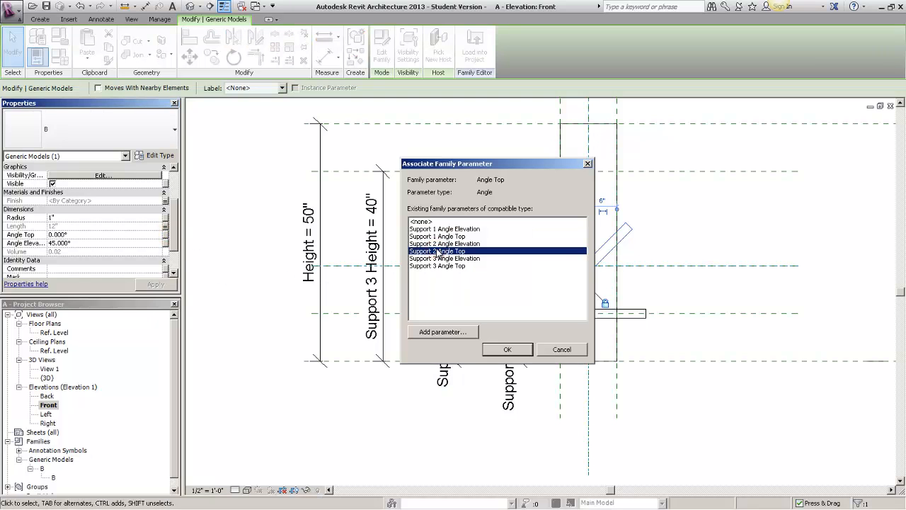
pyautogui.doubleClick(443, 254)
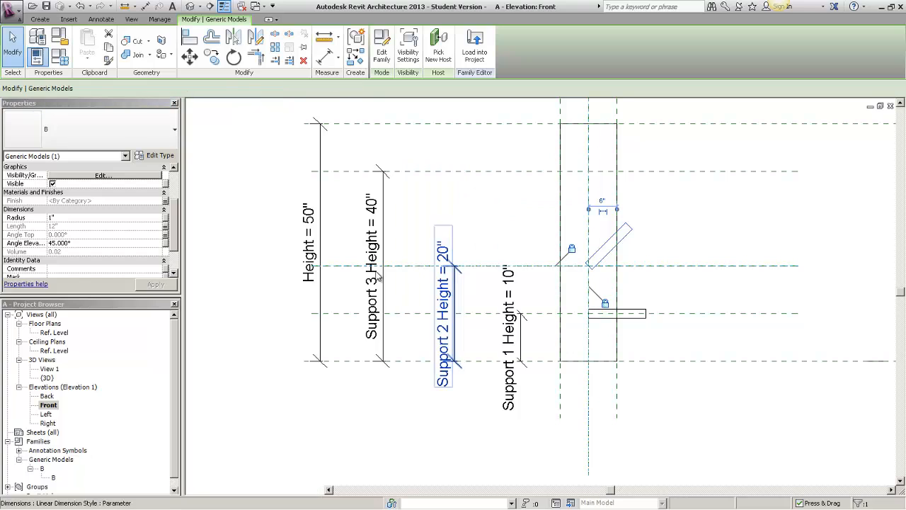
pyautogui.click(163, 243)
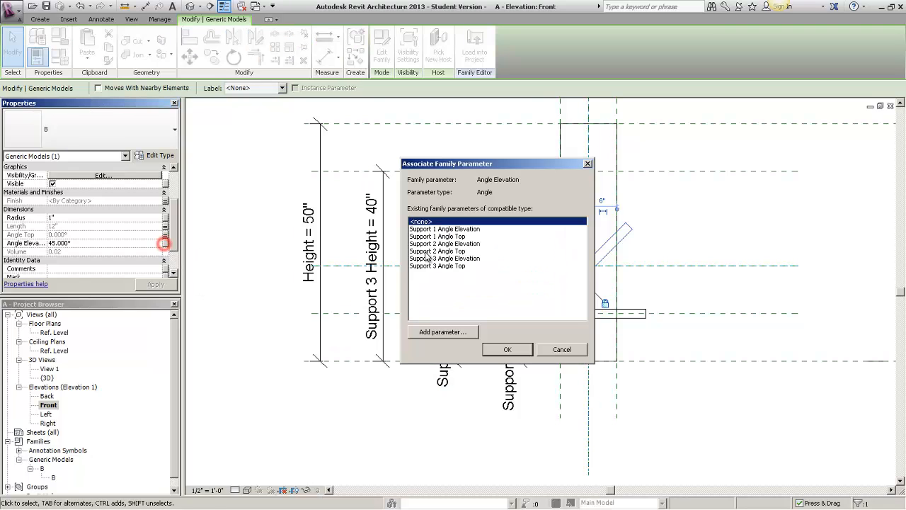
pyautogui.click(499, 244)
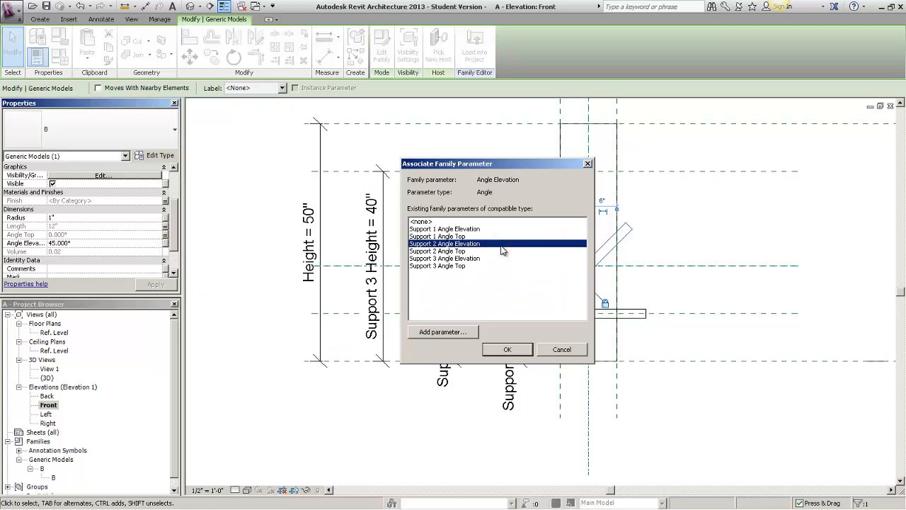
pyautogui.doubleClick(501, 249)
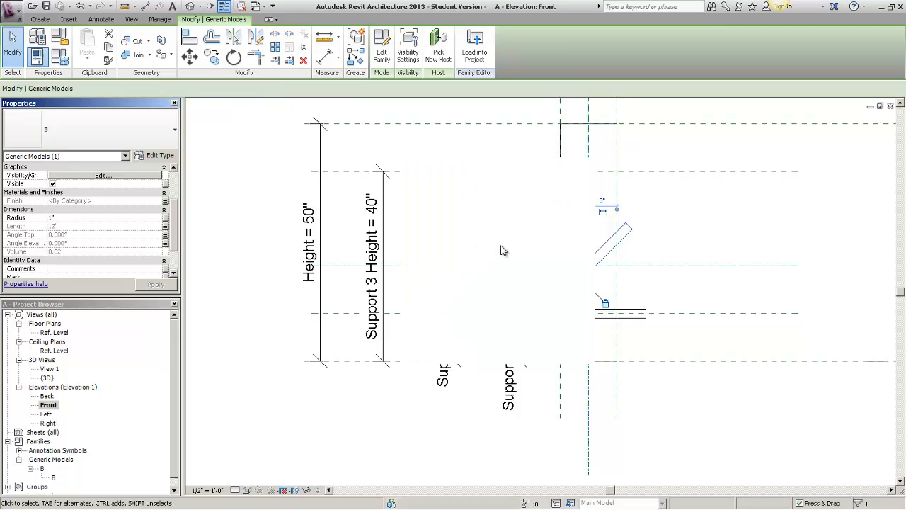
pyautogui.click(239, 142)
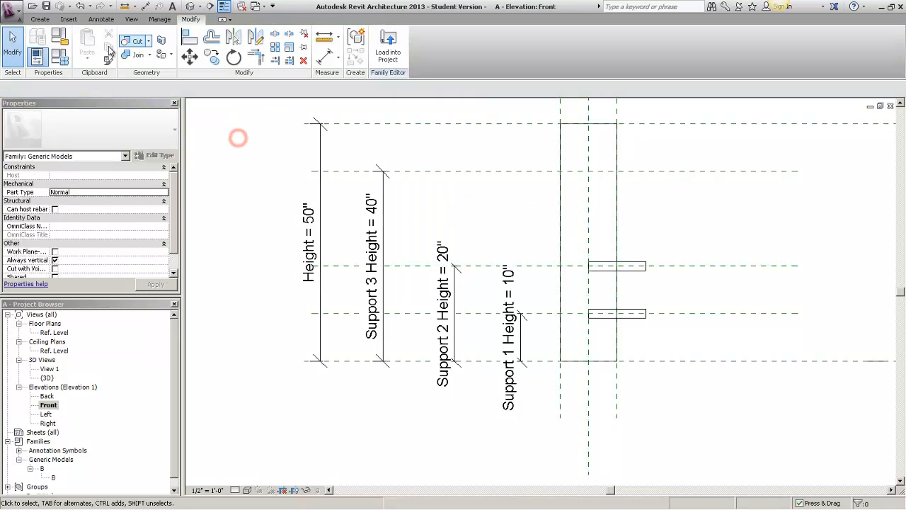
# Open the family types and apply a Support 2 Angle Elevation of 45°.
pyautogui.click(62, 56)
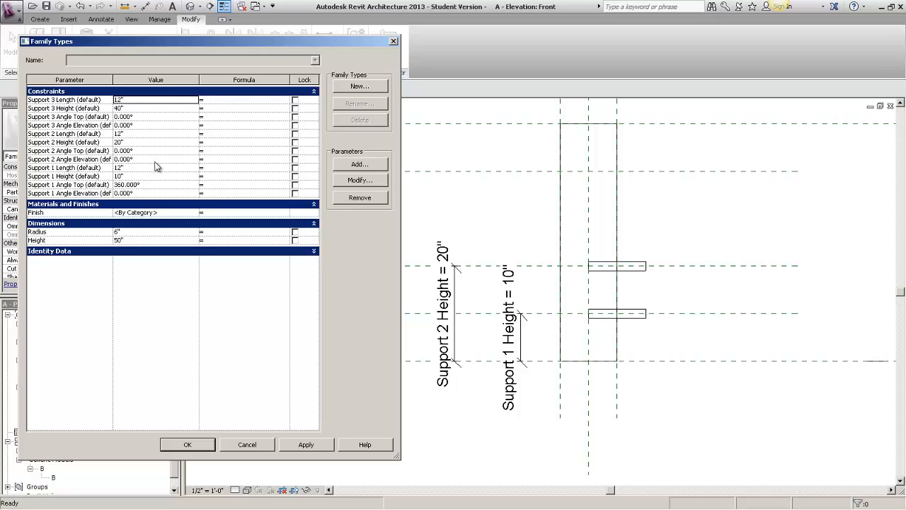
pyautogui.click(161, 161)
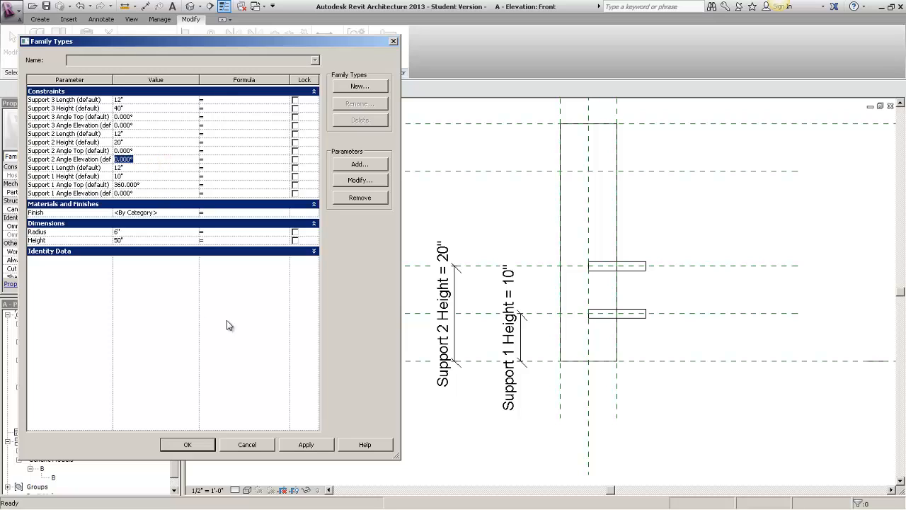
pyautogui.write('45')
pyautogui.click(249, 344)
pyautogui.click(301, 444)
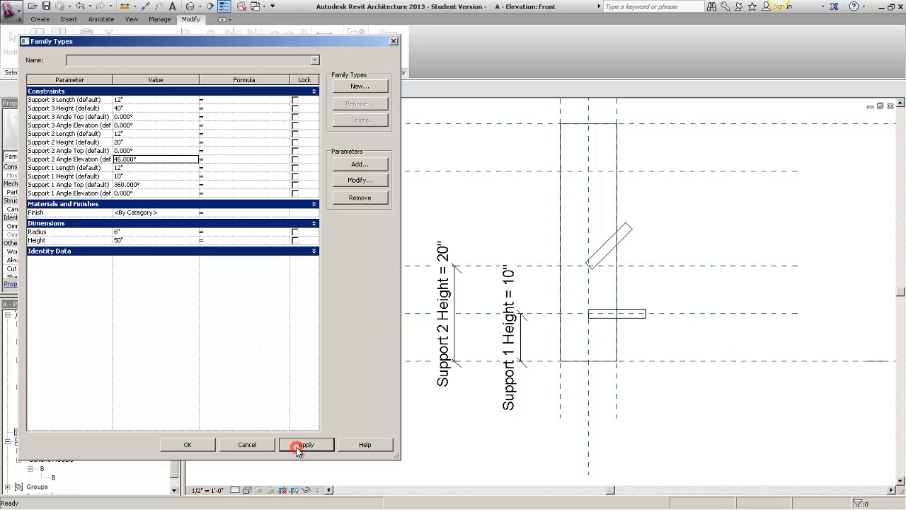
# Flex Support 2 Angle Elevation by applying 90° and 135° in turn.
pyautogui.click(180, 160)
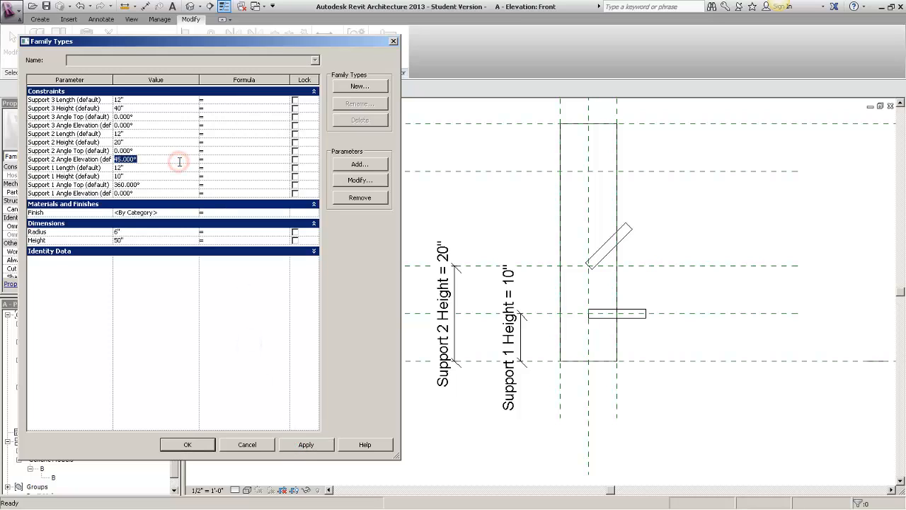
pyautogui.write('90')
pyautogui.click(298, 446)
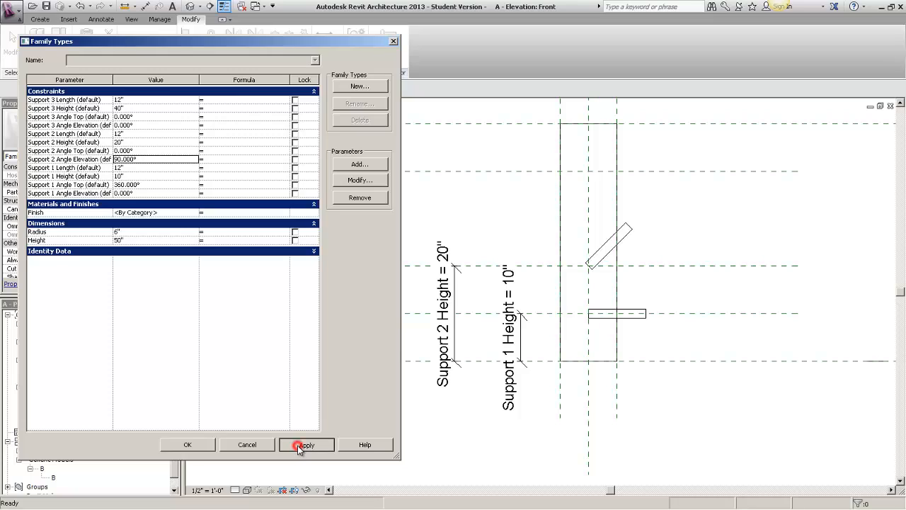
pyautogui.click(148, 160)
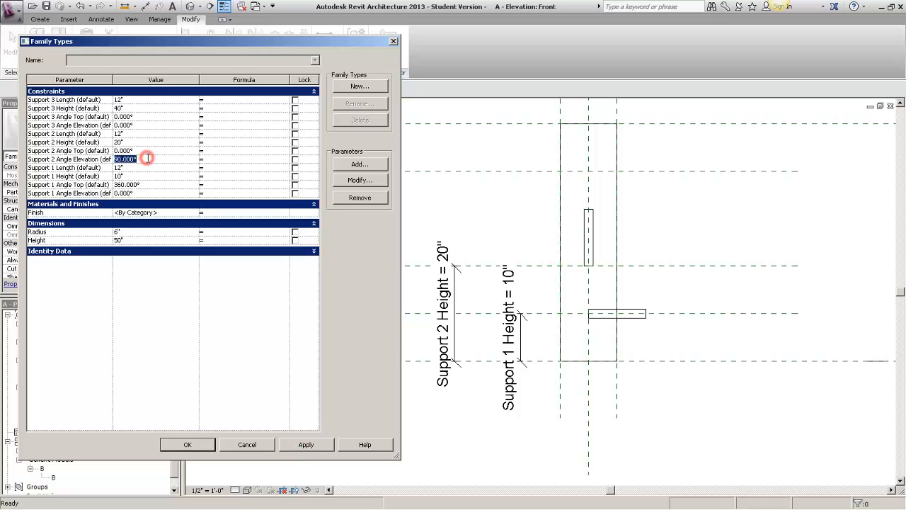
pyautogui.write('135')
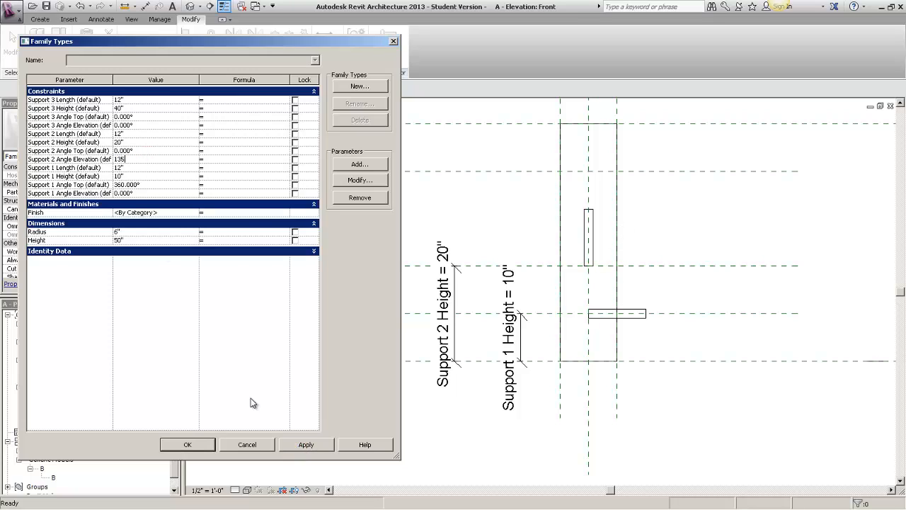
pyautogui.click(285, 446)
# Flex Support 2 Angle Elevation by applying 180° and 225° in turn.
pyautogui.click(184, 158)
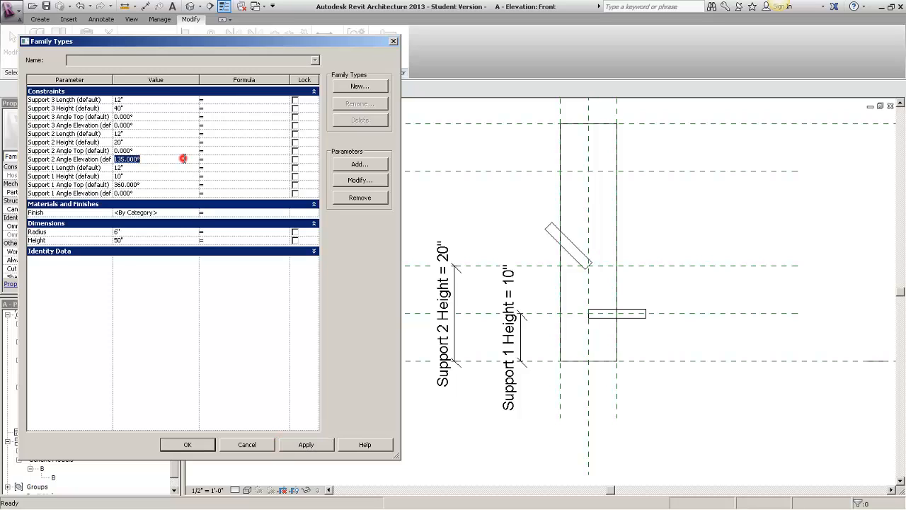
pyautogui.write('10')
pyautogui.write('80')
pyautogui.click(308, 446)
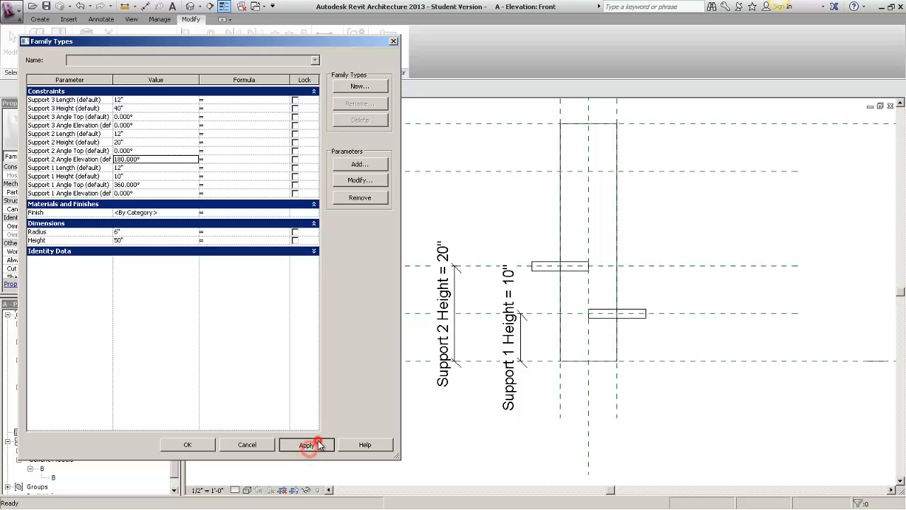
pyautogui.click(155, 158)
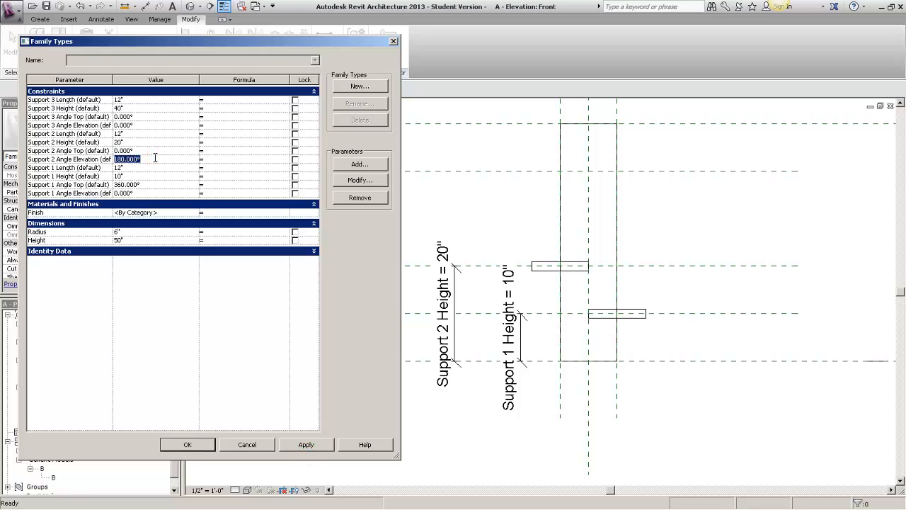
pyautogui.write('2215')
pyautogui.write('5')
pyautogui.click(307, 449)
# Flex Support 2 Angle Elevation by applying 270° and 315° in turn.
pyautogui.click(145, 159)
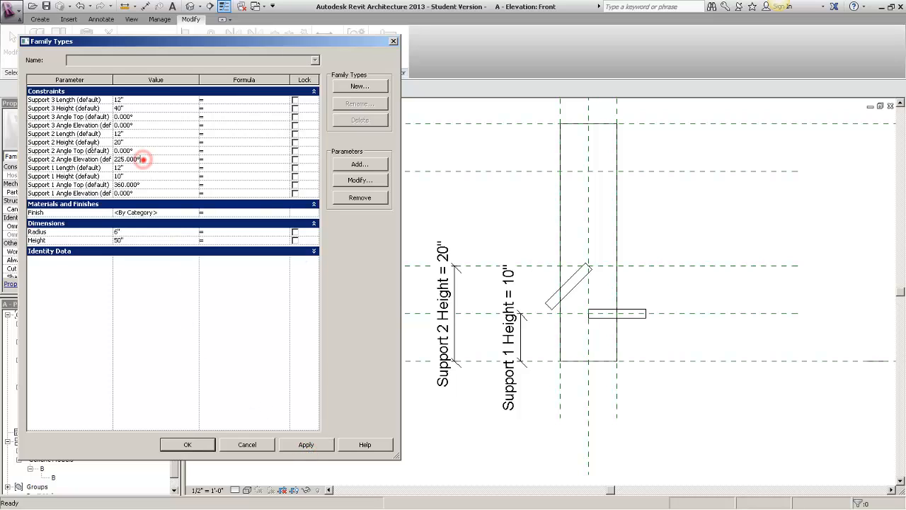
pyautogui.write('270')
pyautogui.click(305, 445)
pyautogui.click(181, 156)
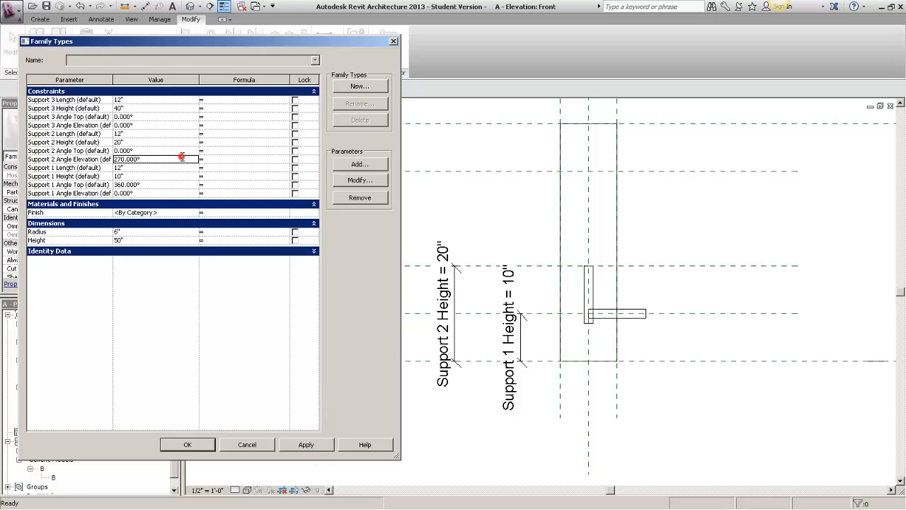
pyautogui.write('315')
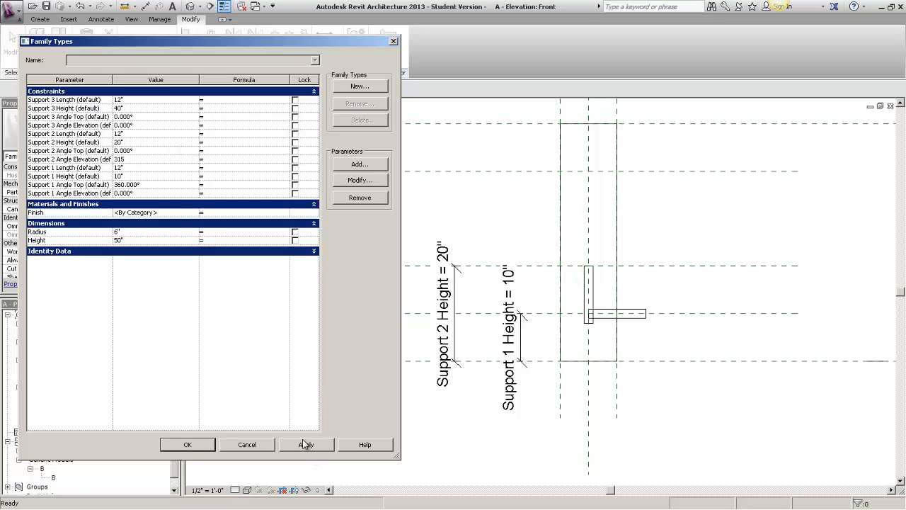
pyautogui.click(304, 444)
# Complete the rotation test by applying a Support 2 Angle Elevation of 360°.
pyautogui.click(173, 161)
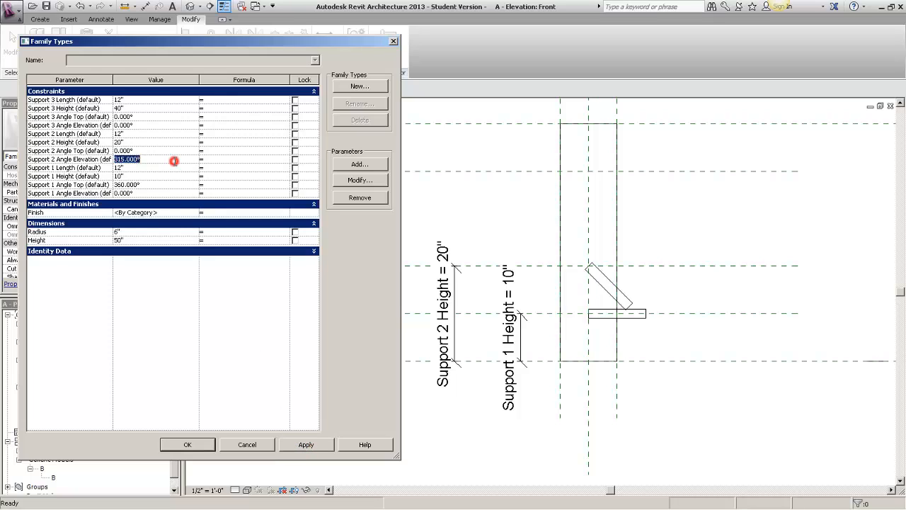
pyautogui.write('360')
pyautogui.click(202, 310)
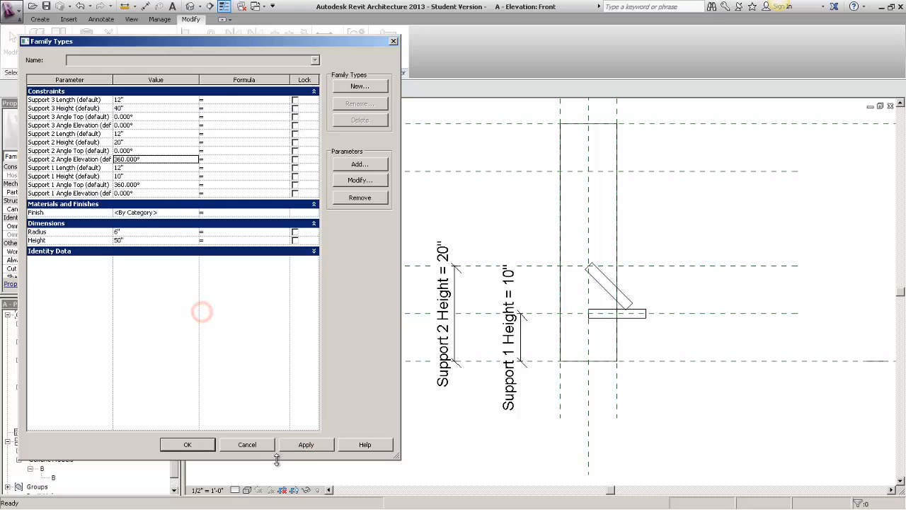
pyautogui.click(303, 445)
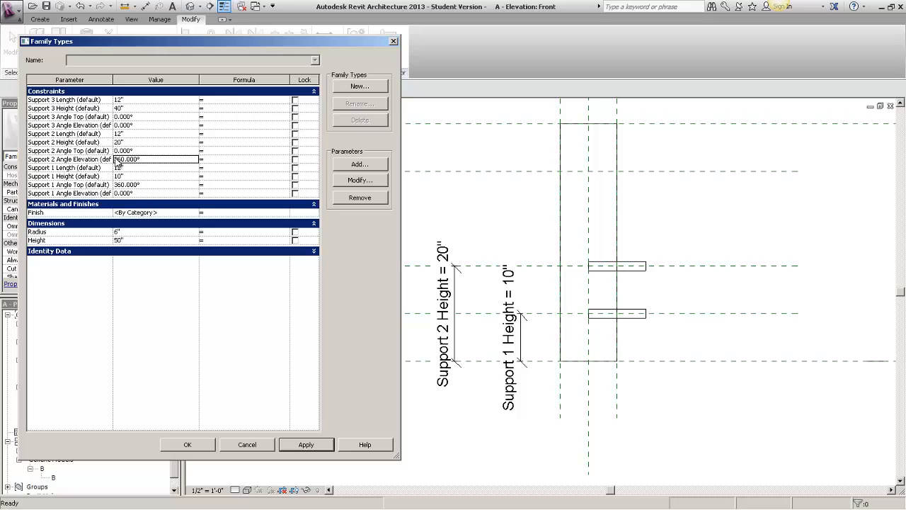
# Flex Support 2 Height by applying 0" and 15" in turn.
pyautogui.click(166, 143)
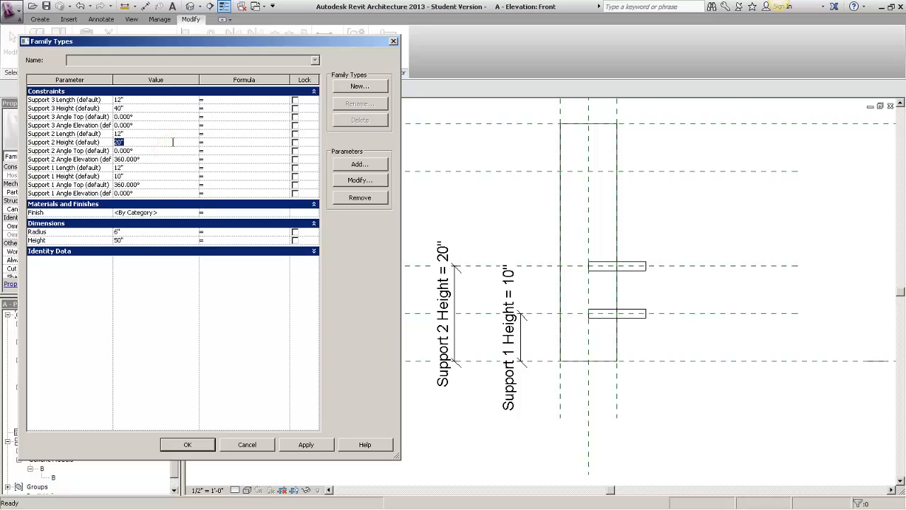
pyautogui.write('0')
pyautogui.click(306, 443)
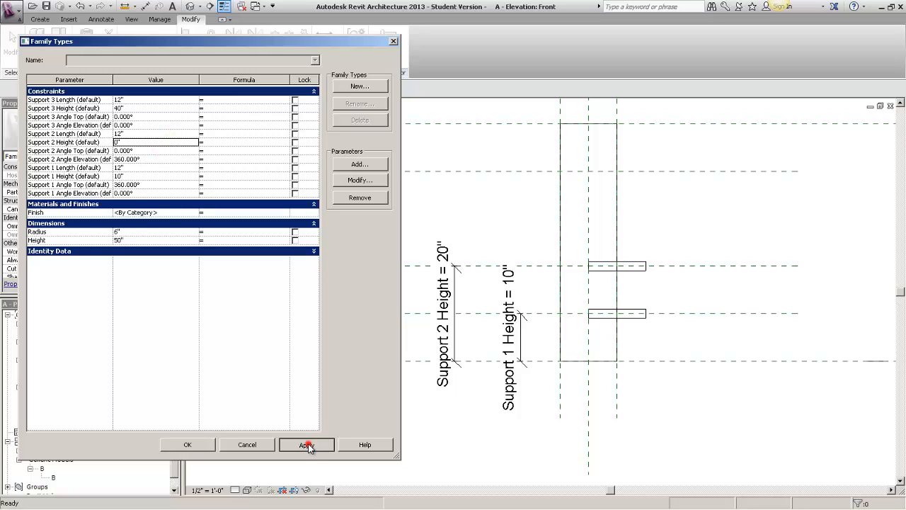
pyautogui.click(133, 142)
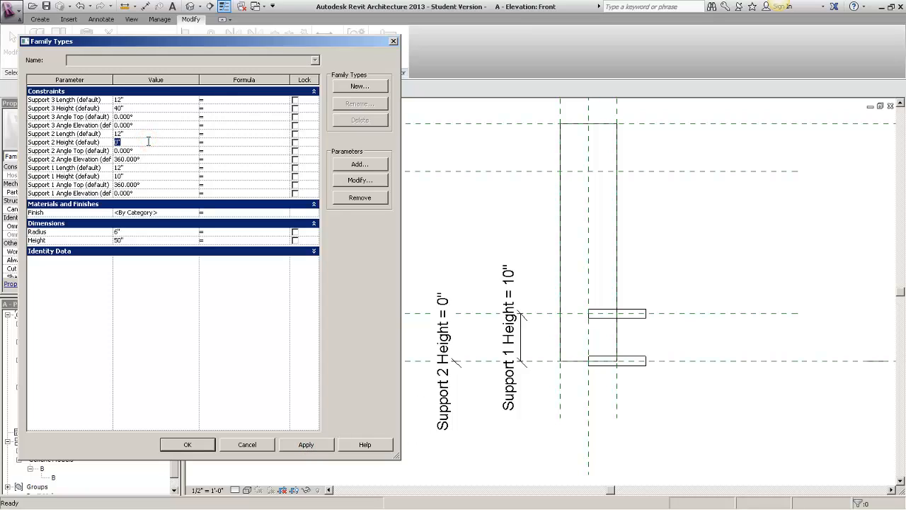
pyautogui.click(294, 445)
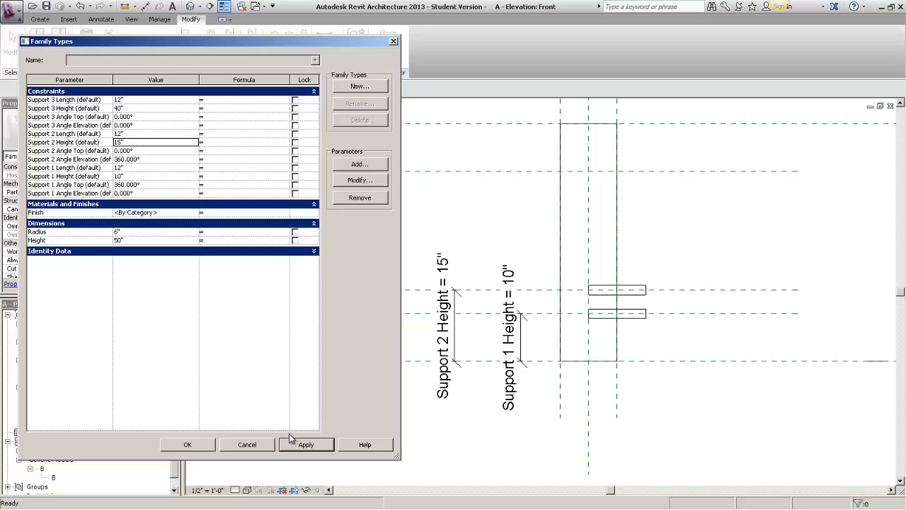
# Apply a Support 2 Height of 60" to test the support above the column and close the family types.
pyautogui.click(153, 141)
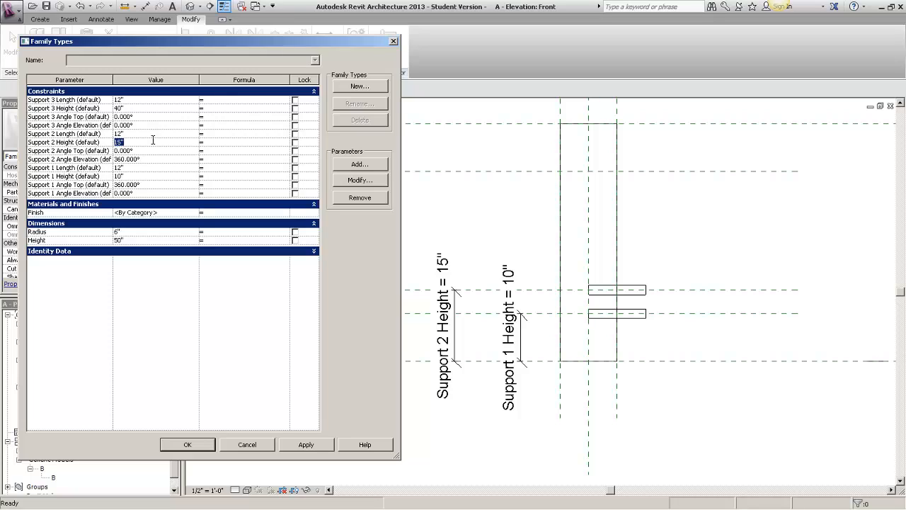
pyautogui.click(301, 446)
pyautogui.click(187, 442)
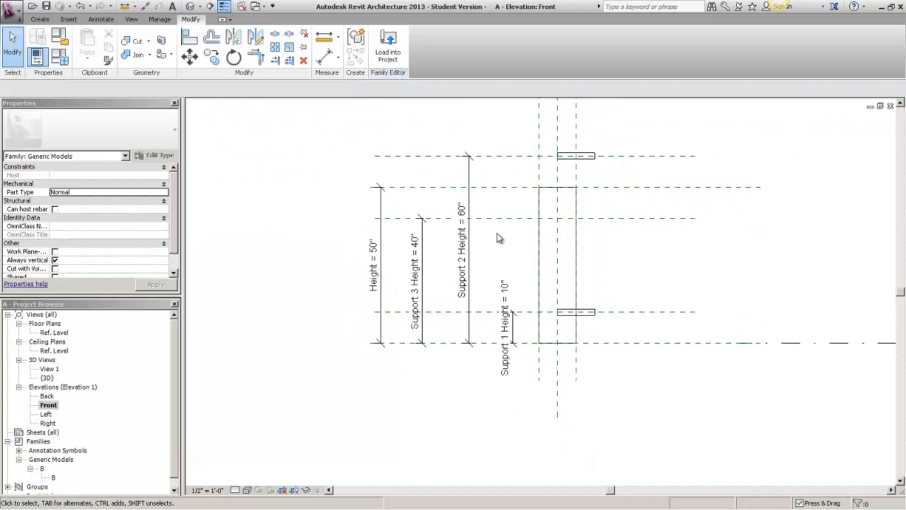
# Flex Support 2 Length by applying 50" in the family types.
pyautogui.scroll(-2, 560, 269)
pyautogui.moveTo(594, 239); pyautogui.dragTo(692, 238, button='middle')
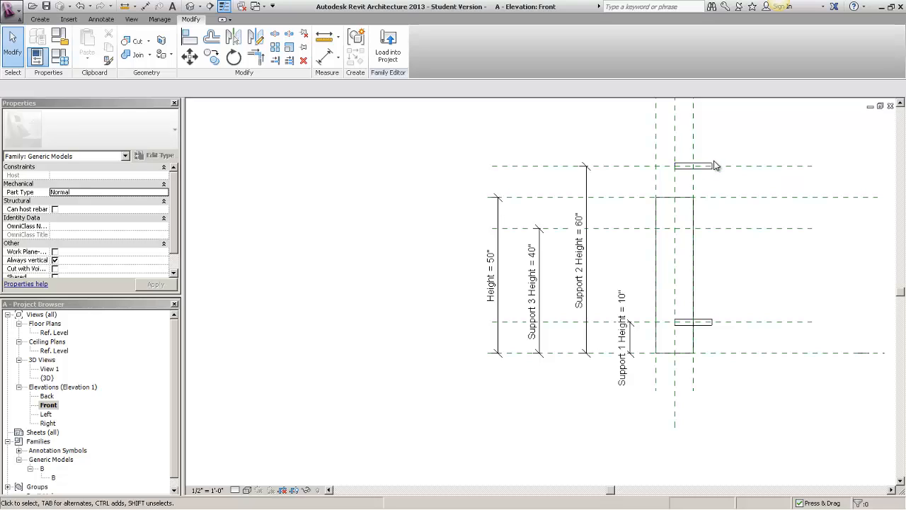
pyautogui.press('f')
pyautogui.press('t')
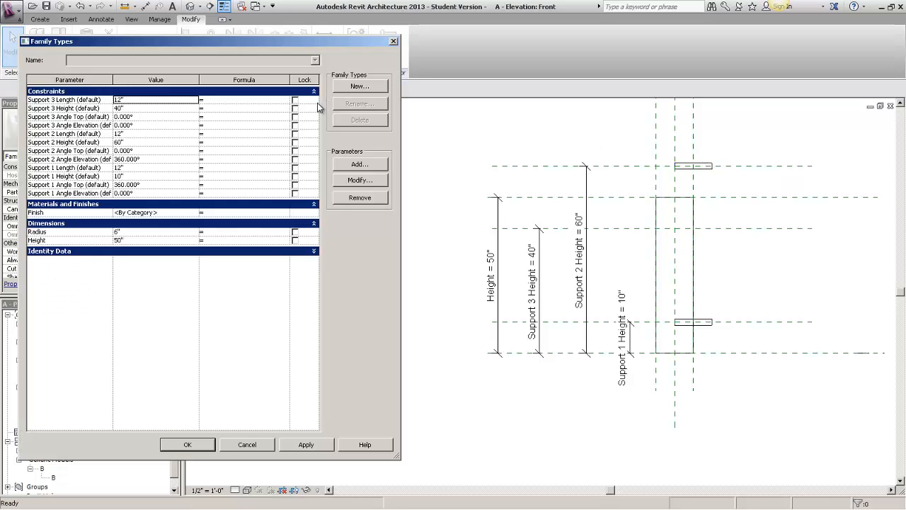
pyautogui.click(172, 141)
pyautogui.doubleClick(172, 141)
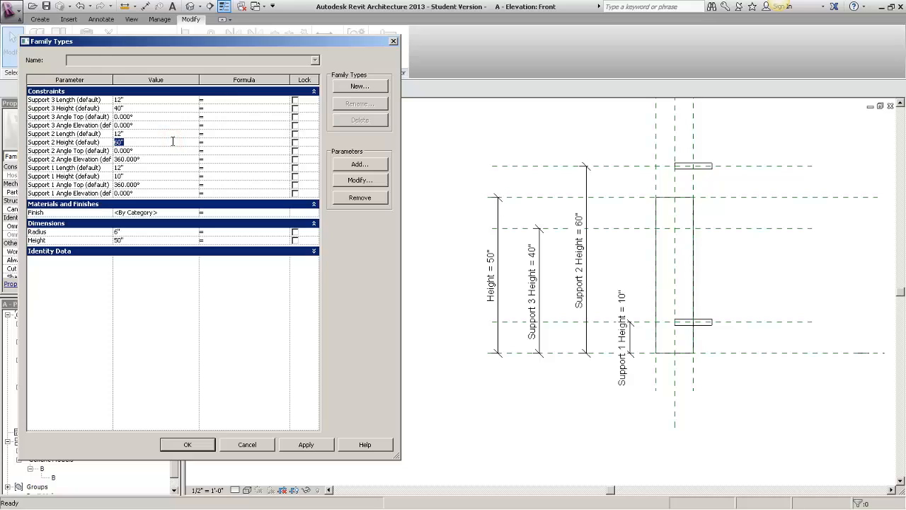
pyautogui.doubleClick(168, 134)
pyautogui.write('50')
pyautogui.click(303, 443)
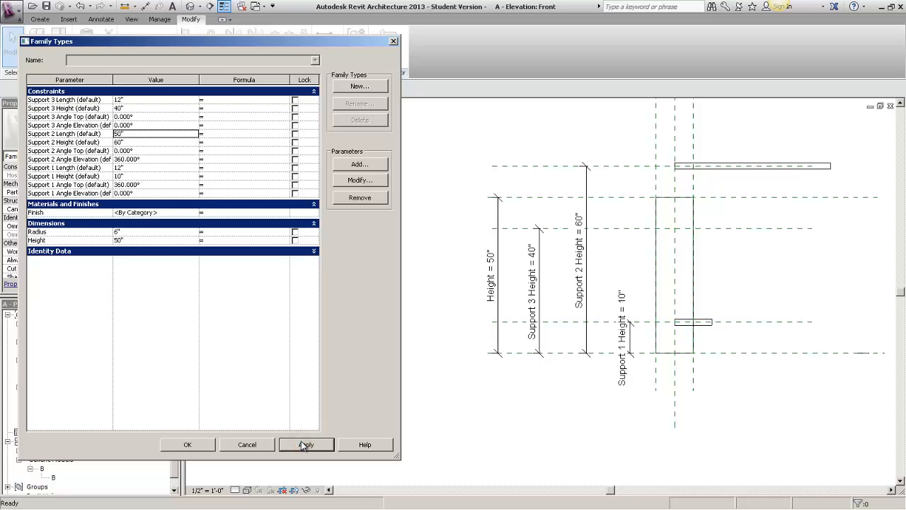
# Flex Support 2 Length by applying 5" and 12" in turn.
pyautogui.doubleClick(157, 133)
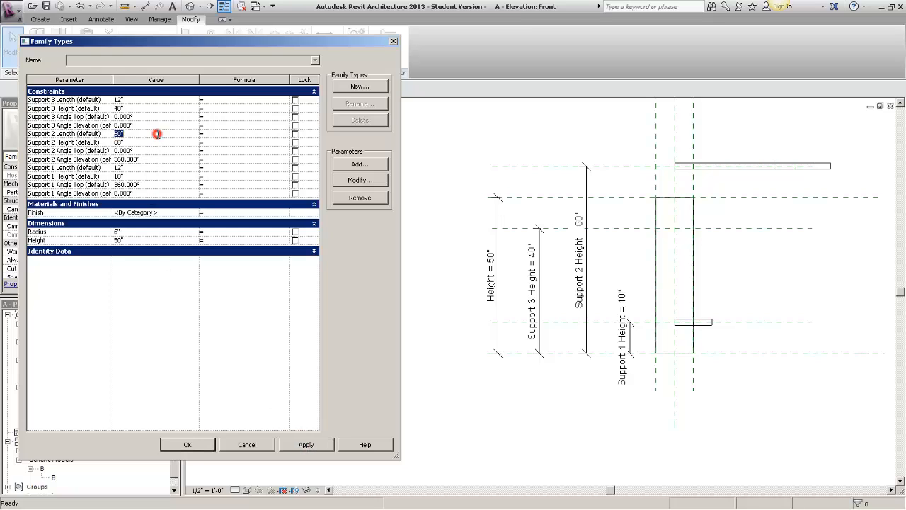
pyautogui.write('5')
pyautogui.click(310, 444)
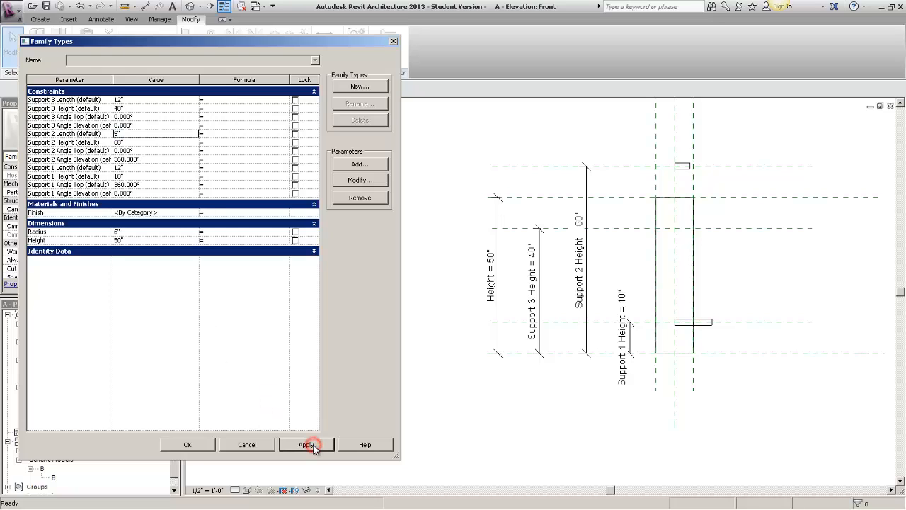
pyautogui.doubleClick(152, 131)
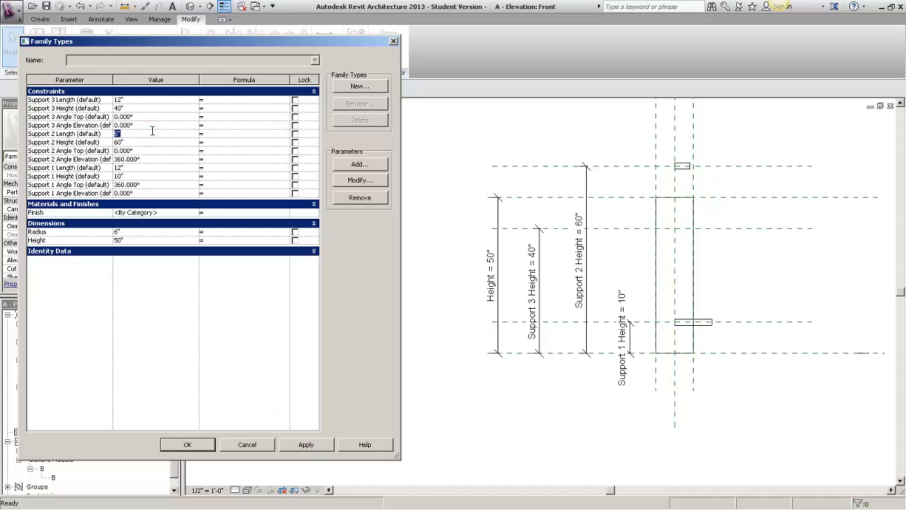
pyautogui.write('12')
pyautogui.click(310, 449)
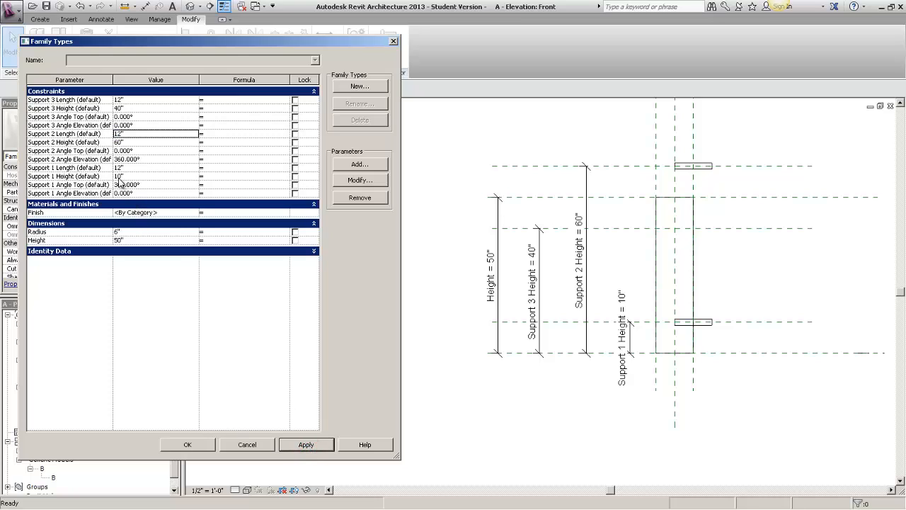
# Set Support 2 Height to 20" and close the family types.
pyautogui.click(142, 142)
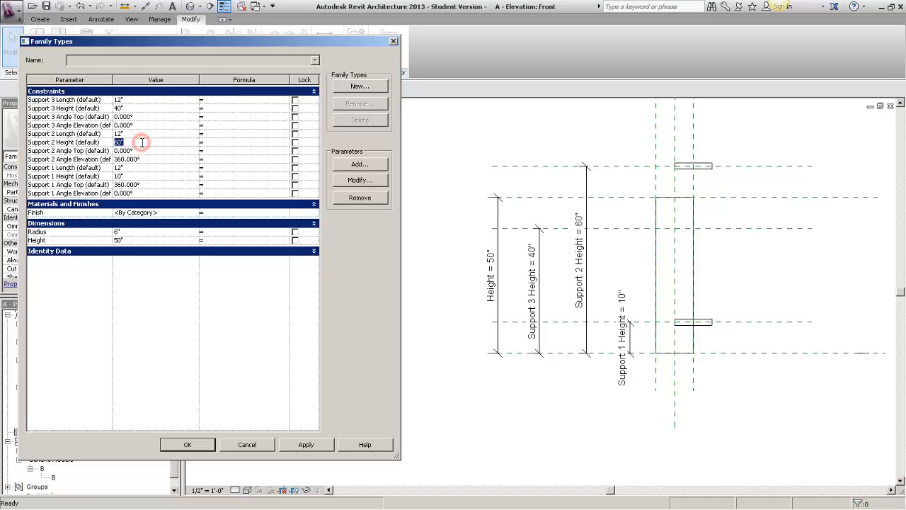
pyautogui.write('20')
pyautogui.click(306, 446)
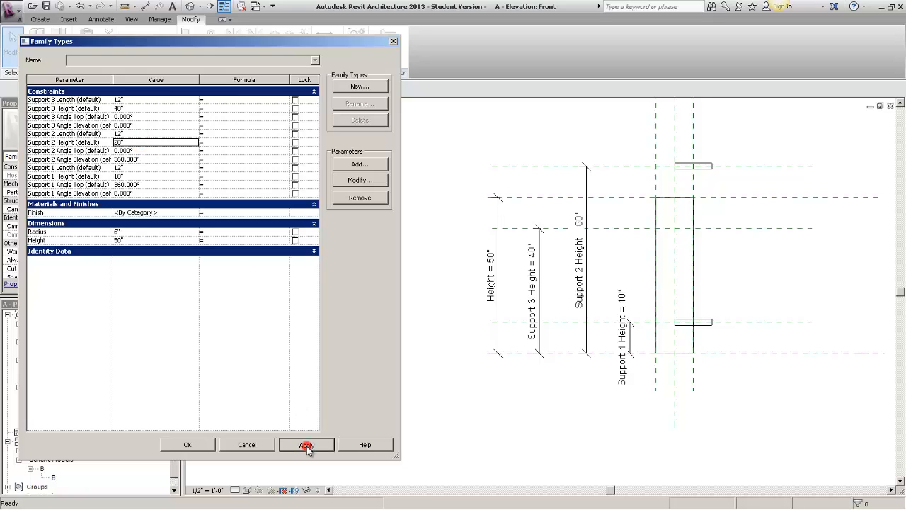
pyautogui.click(196, 446)
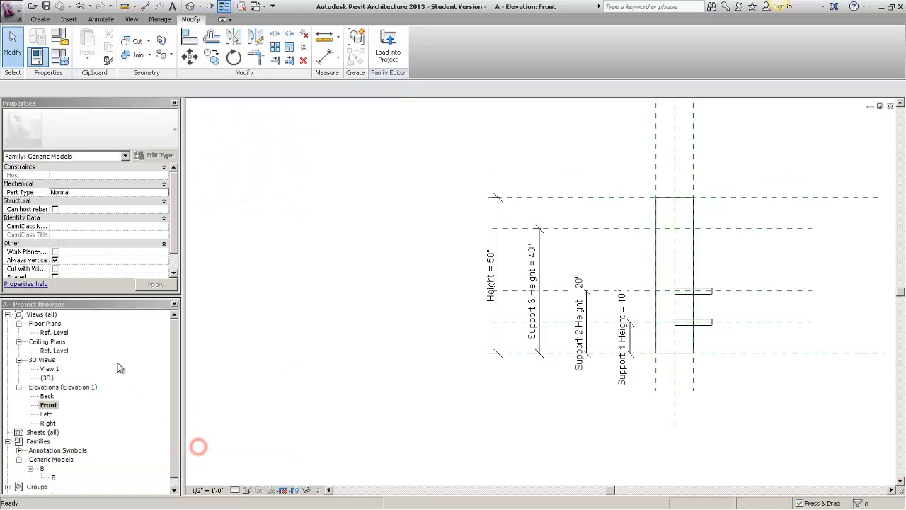
# Open the Ref. Level floor plan view.
pyautogui.rightClick(61, 330)
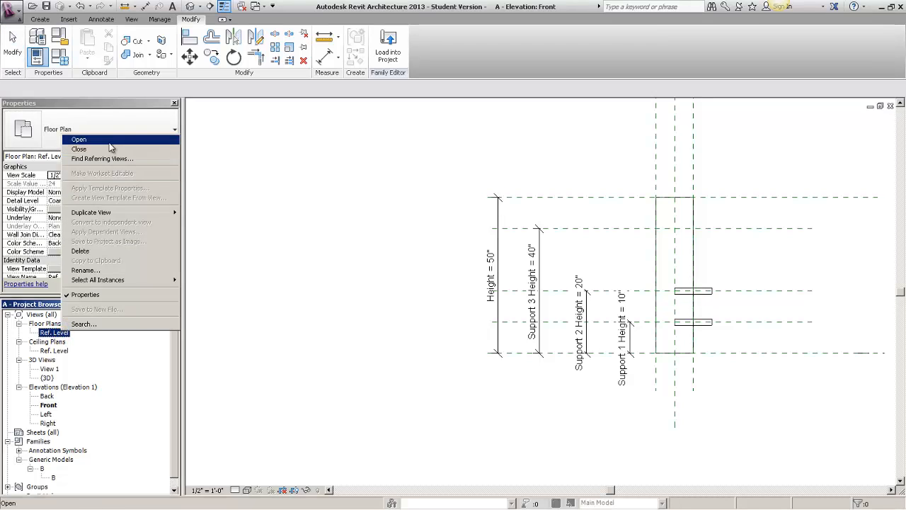
pyautogui.click(79, 139)
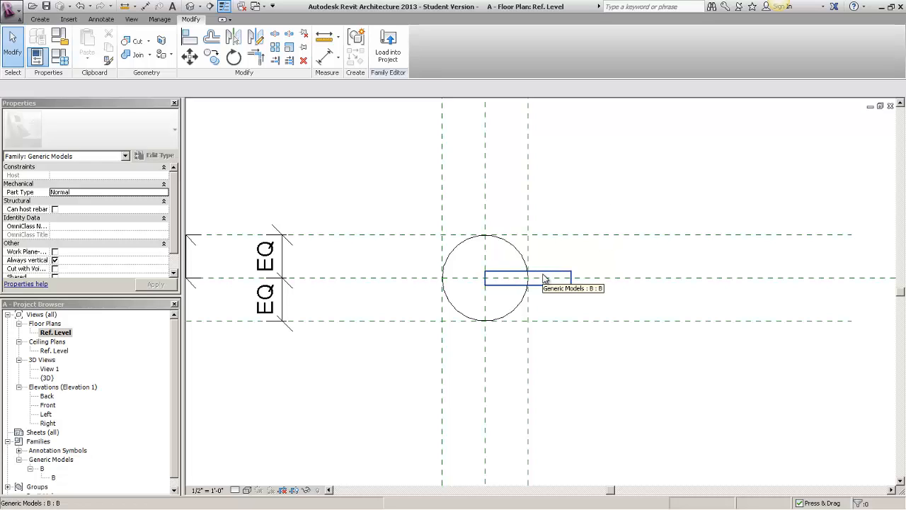
pyautogui.click(470, 199)
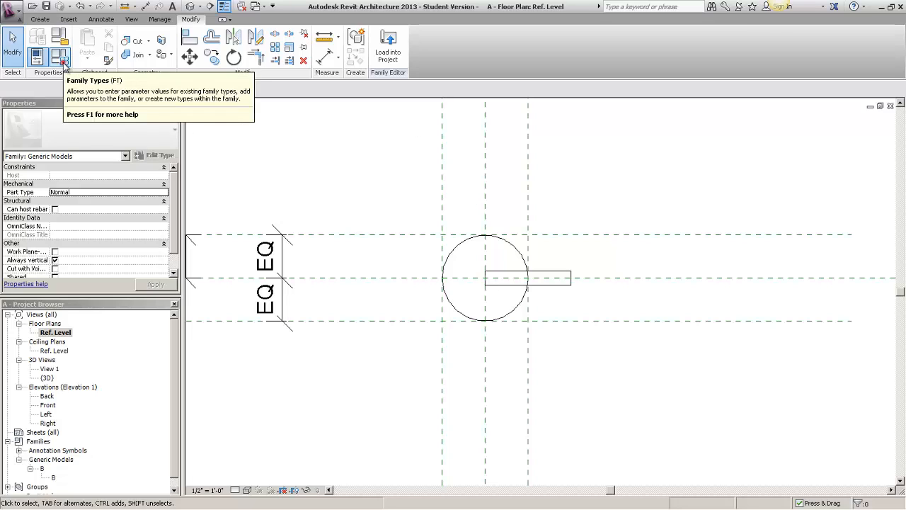
# Set Support 2 Length to 24" in the family types to distinguish it from Support 1 in plan.
pyautogui.click(64, 62)
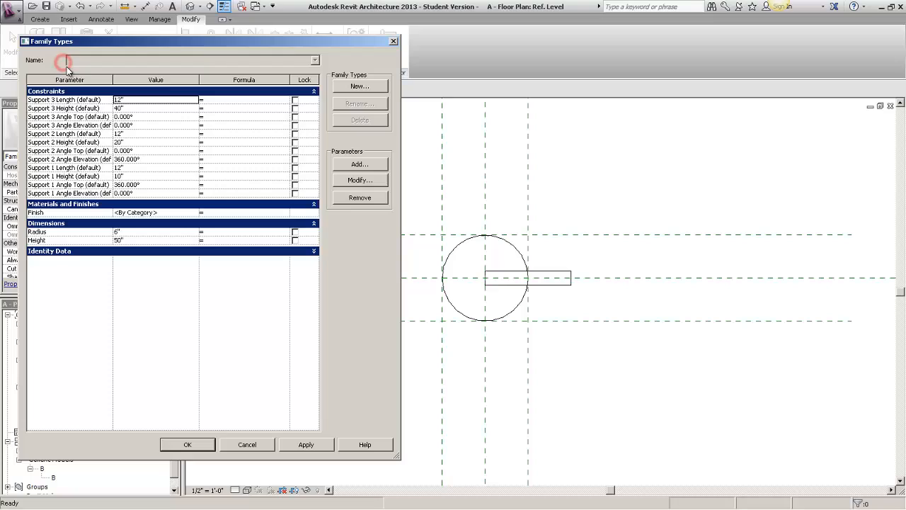
pyautogui.click(145, 133)
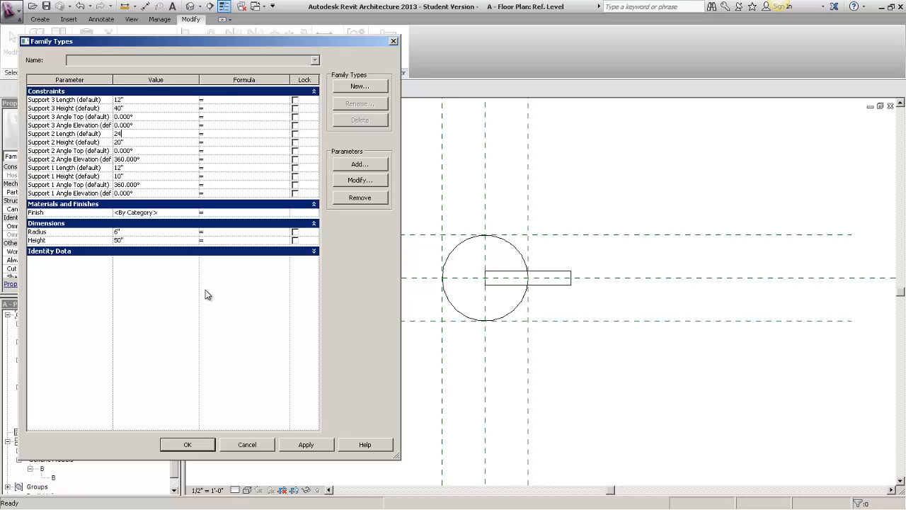
pyautogui.click(220, 327)
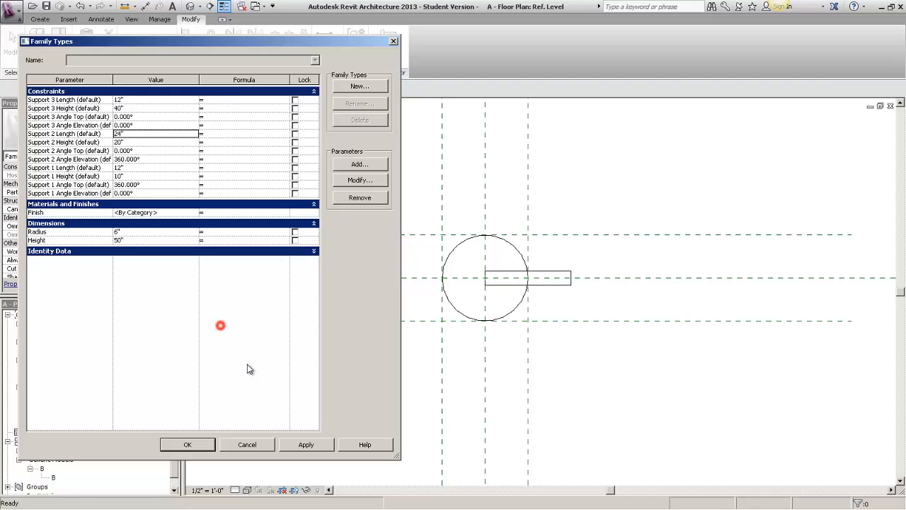
pyautogui.click(311, 446)
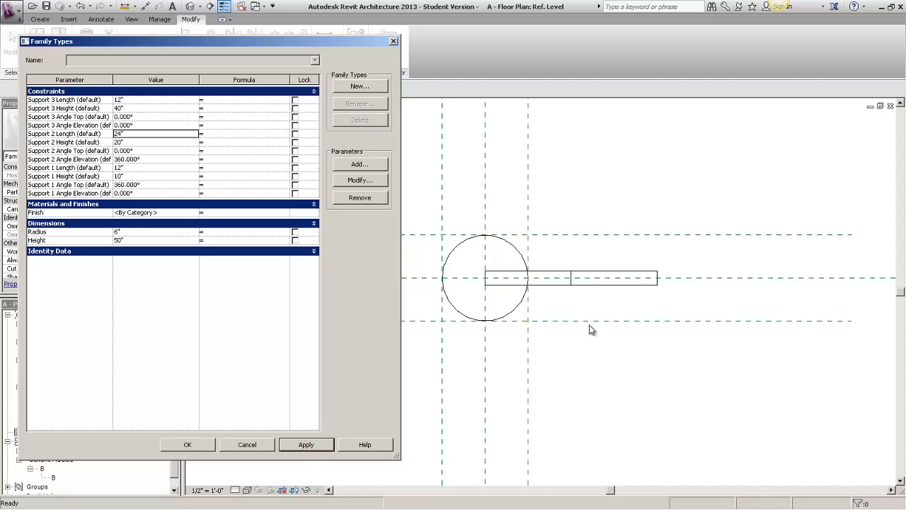
pyautogui.press('Return')
# Flex Support 2 Angle Top in the plan view by applying 45° and 90° in turn.
pyautogui.moveTo(598, 324); pyautogui.dragTo(737, 345, button='middle')
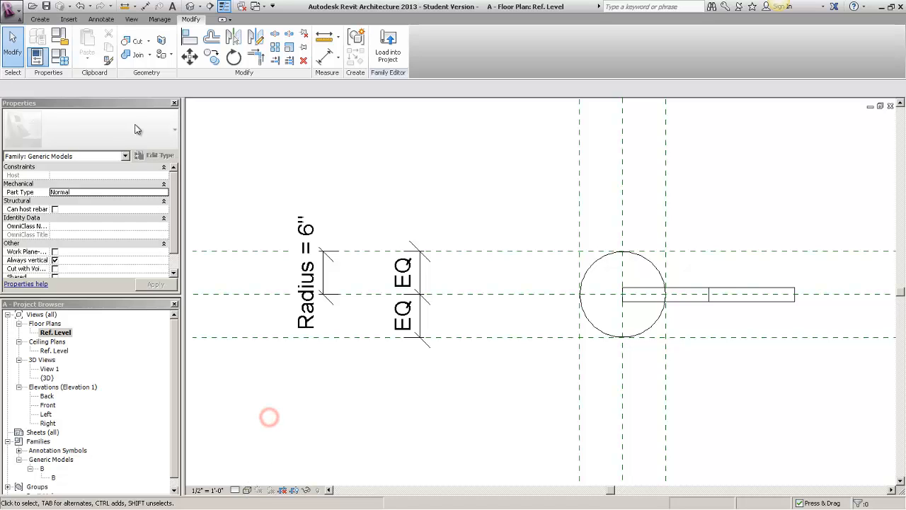
pyautogui.scroll(-1, 443, 321)
pyautogui.moveTo(443, 321); pyautogui.dragTo(489, 311, button='middle')
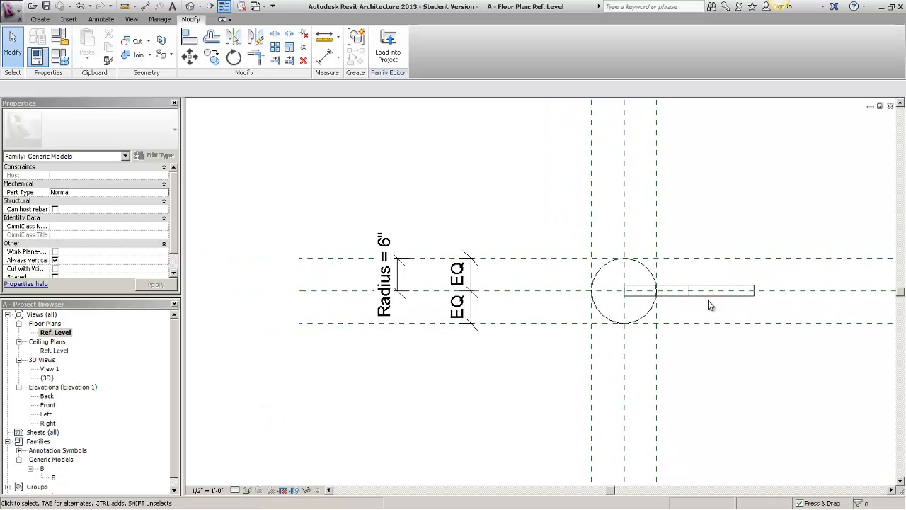
pyautogui.click(54, 64)
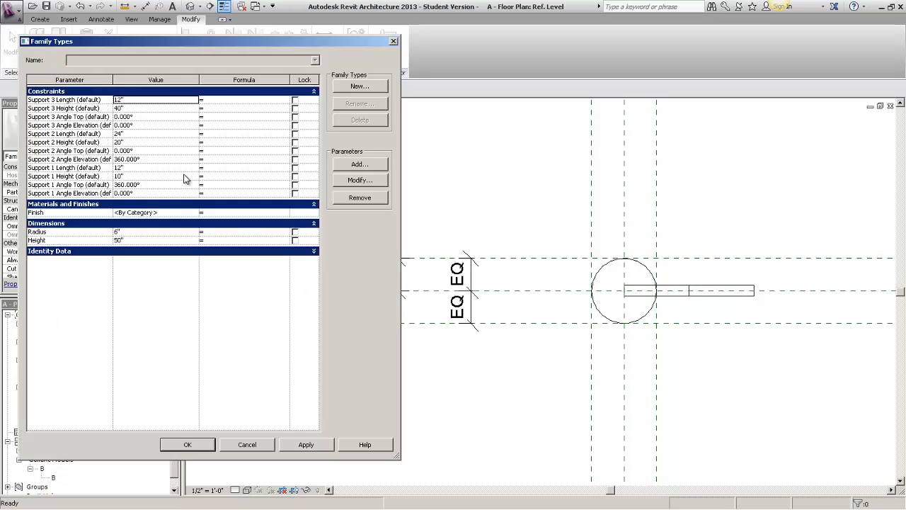
pyautogui.click(167, 150)
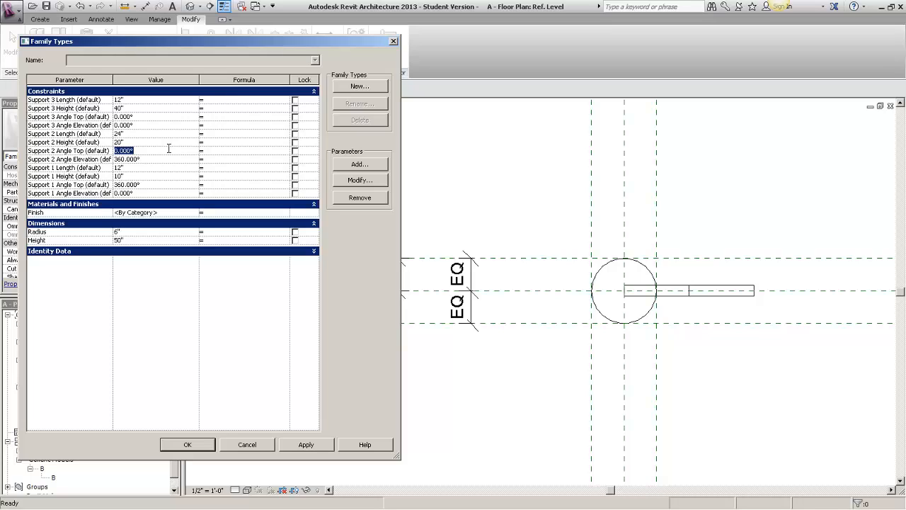
pyautogui.write('45')
pyautogui.click(311, 451)
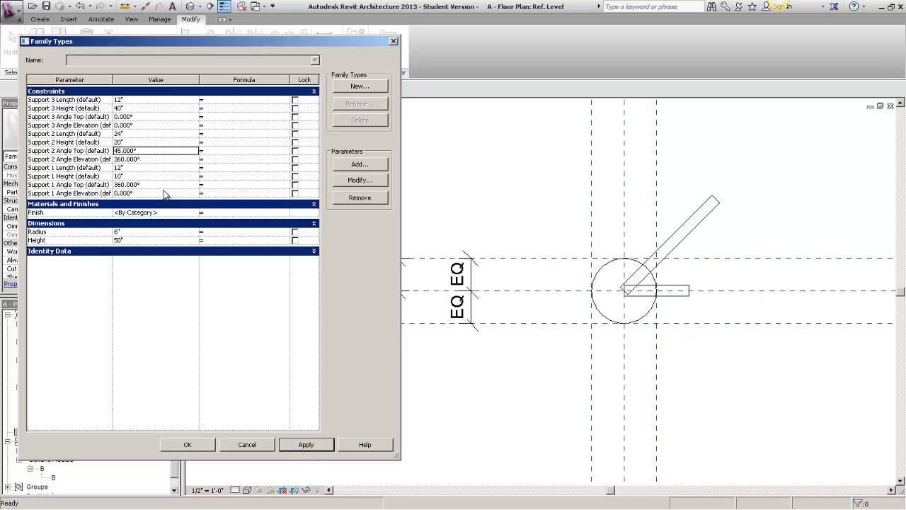
pyautogui.click(183, 153)
pyautogui.write('90')
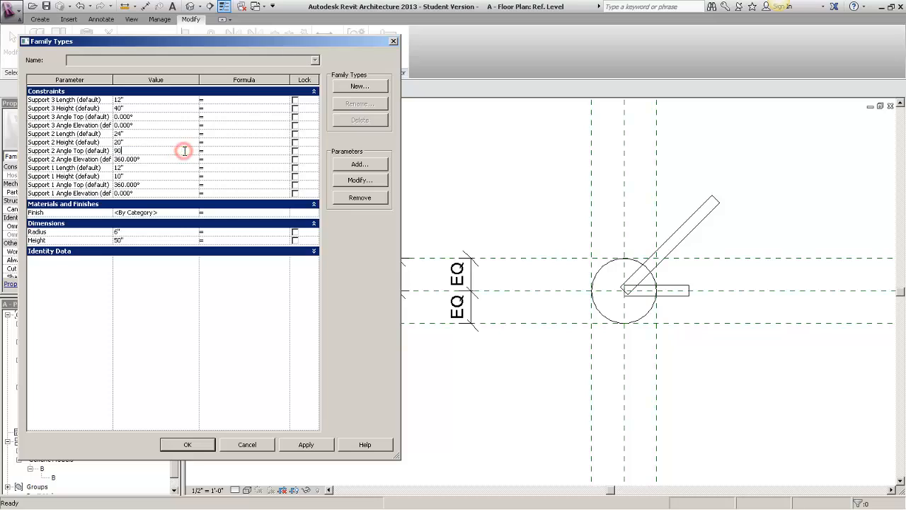
pyautogui.click(313, 441)
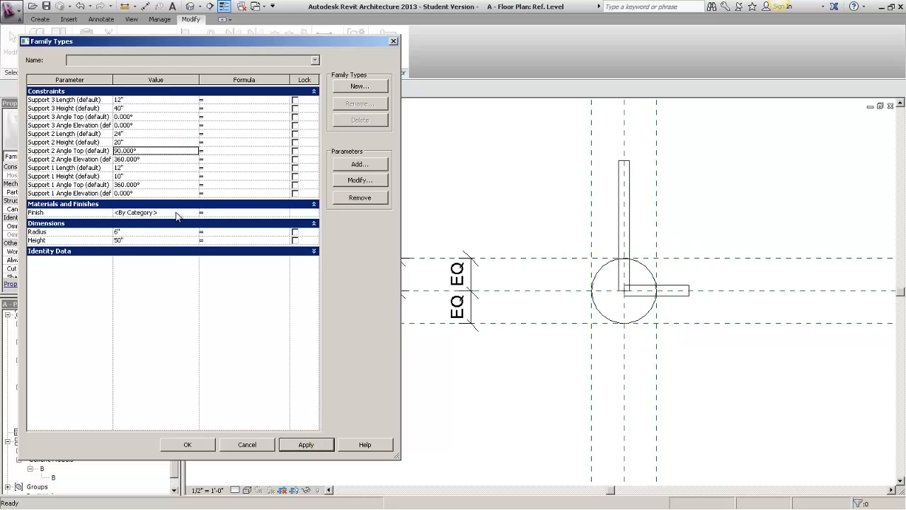
# Flex Support 2 Angle Top by applying 135° and 180° in turn.
pyautogui.click(165, 152)
pyautogui.write('135')
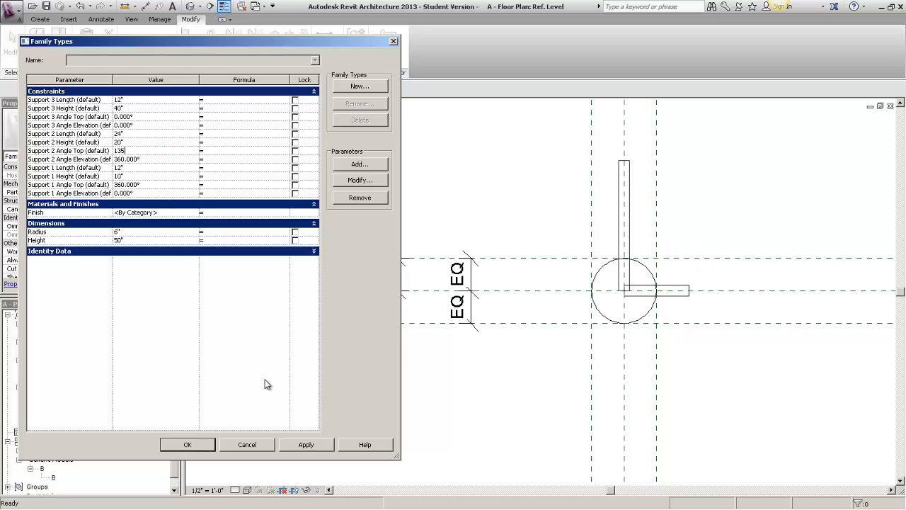
pyautogui.click(304, 442)
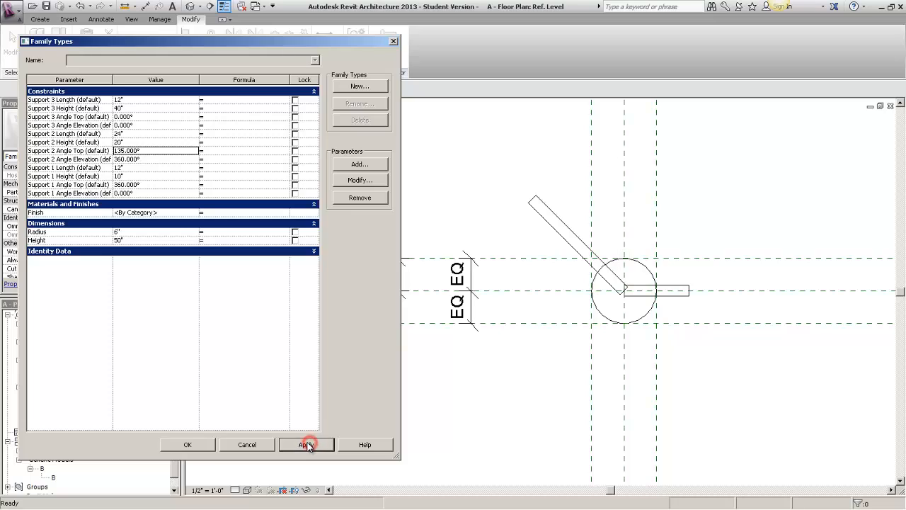
pyautogui.click(159, 152)
pyautogui.write('180')
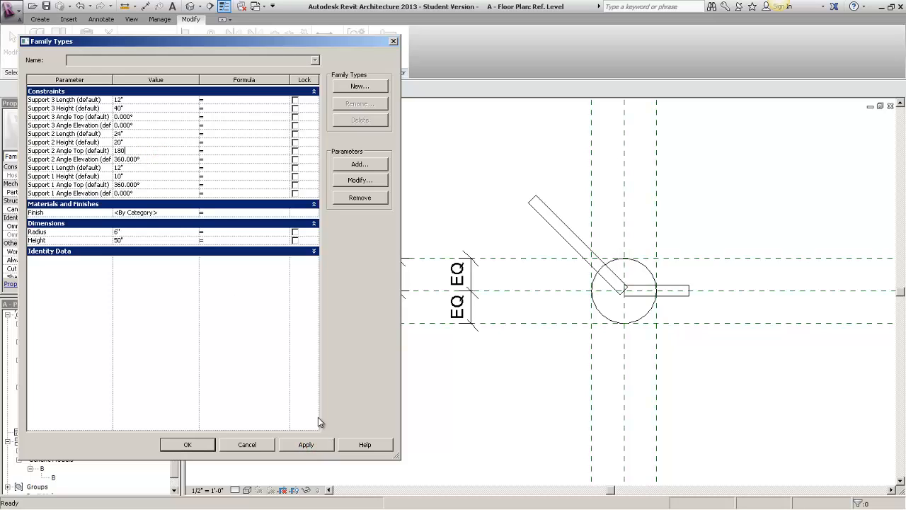
pyautogui.click(319, 445)
# Flex Support 2 Angle Top in the plan view by applying 225° and 270° in turn.
pyautogui.click(177, 151)
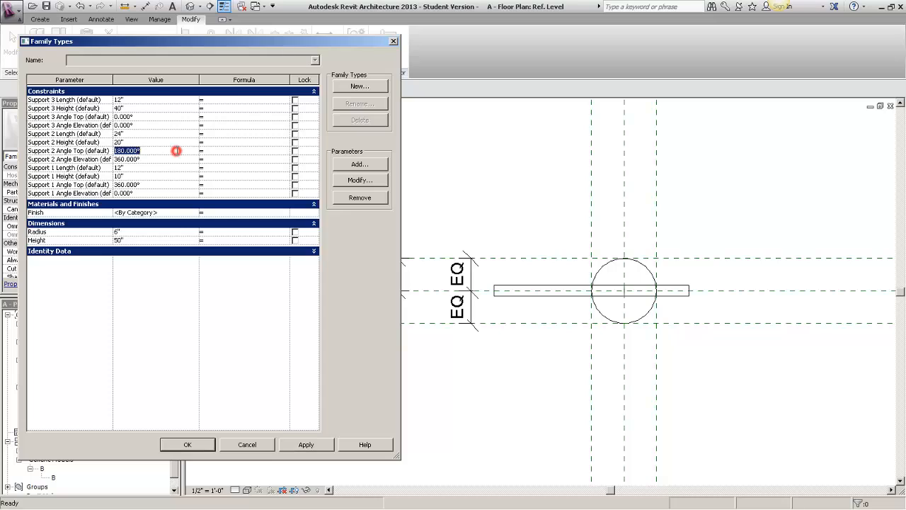
pyautogui.write('225')
pyautogui.click(300, 443)
pyautogui.click(168, 152)
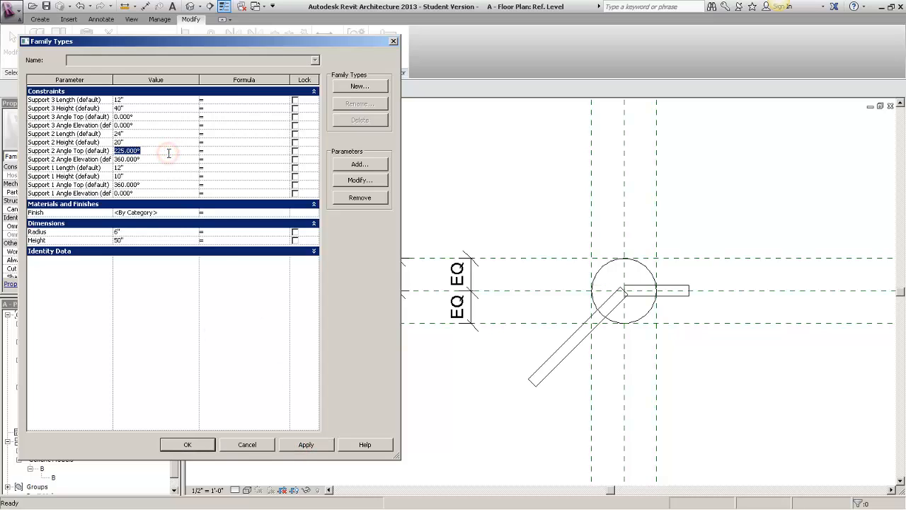
pyautogui.write('270')
pyautogui.click(313, 444)
# Flex Support 2 Angle Top by applying 315° and 360° in turn.
pyautogui.click(168, 152)
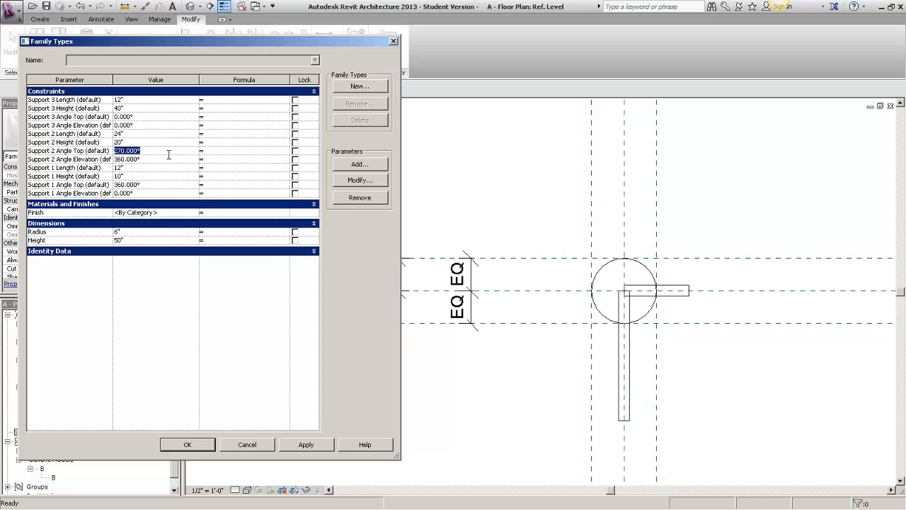
pyautogui.write('315')
pyautogui.click(293, 444)
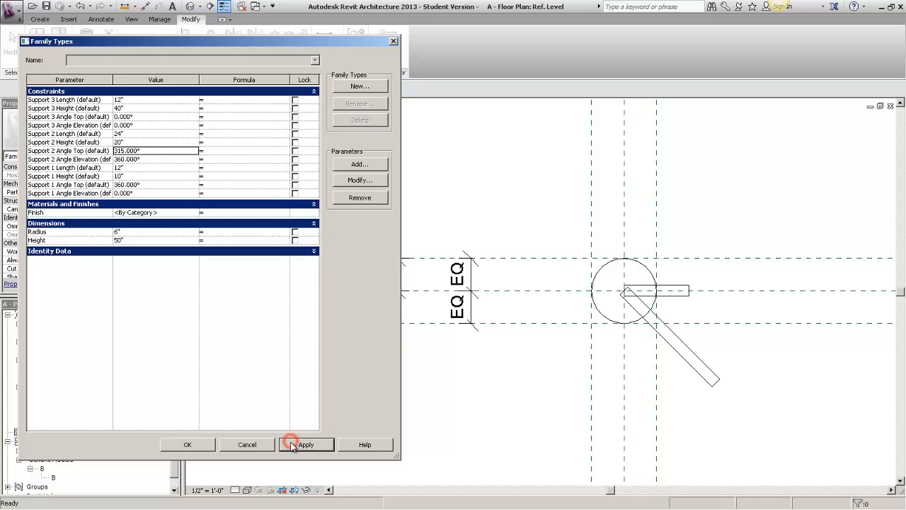
pyautogui.click(152, 150)
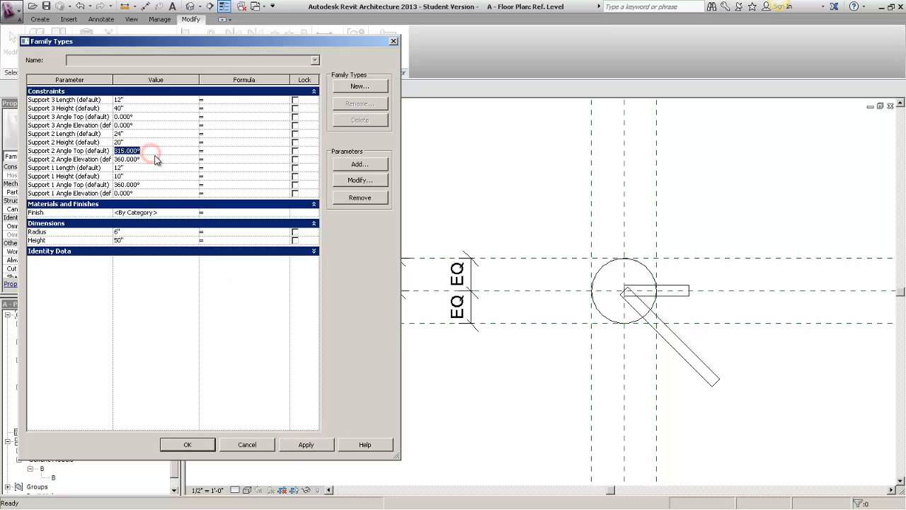
pyautogui.write('360')
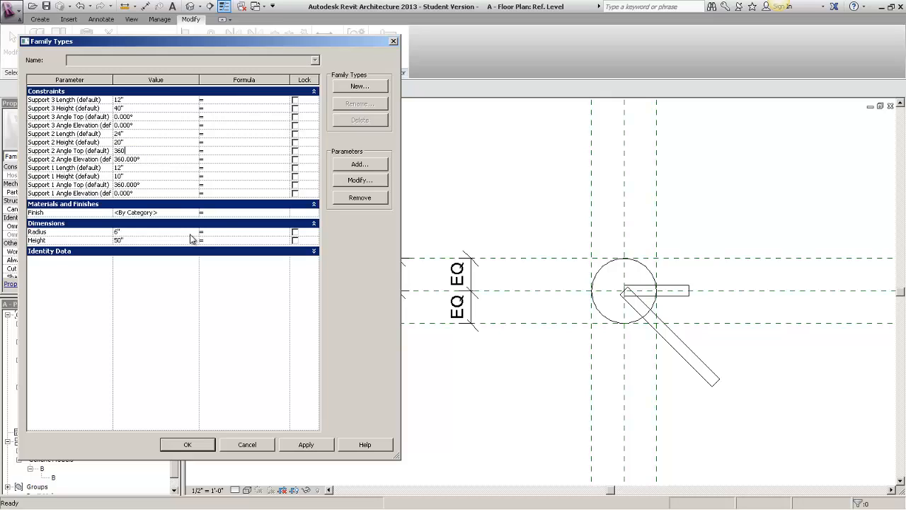
pyautogui.click(233, 318)
pyautogui.click(304, 444)
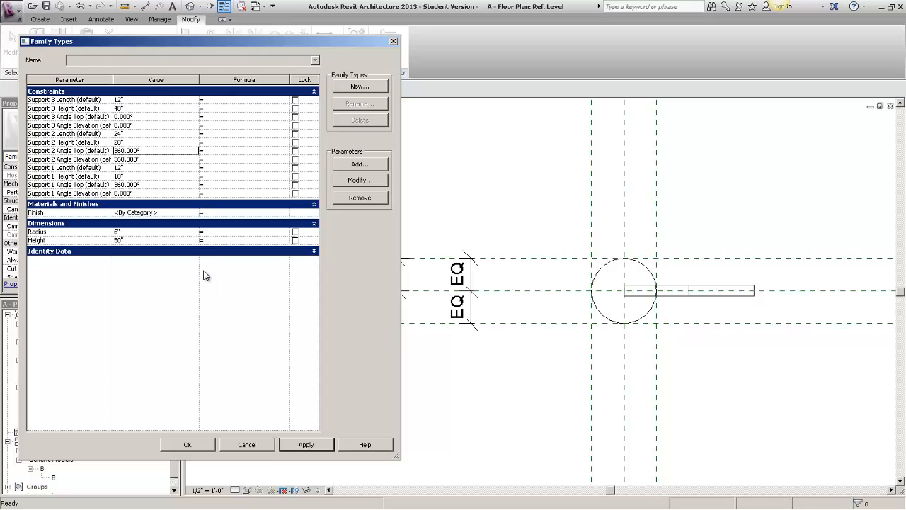
# Reset Support 2 Angle Top and Angle Elevation to 0° and Support 2 Length to 12", and accept the family types.
pyautogui.click(170, 150)
pyautogui.write('0')
pyautogui.click(172, 158)
pyautogui.write('0')
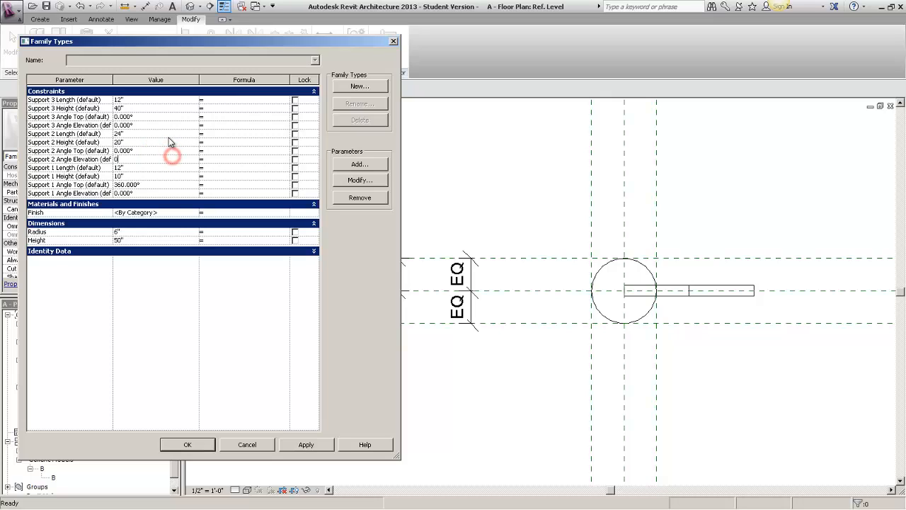
pyautogui.click(168, 134)
pyautogui.write('12')
pyautogui.click(178, 310)
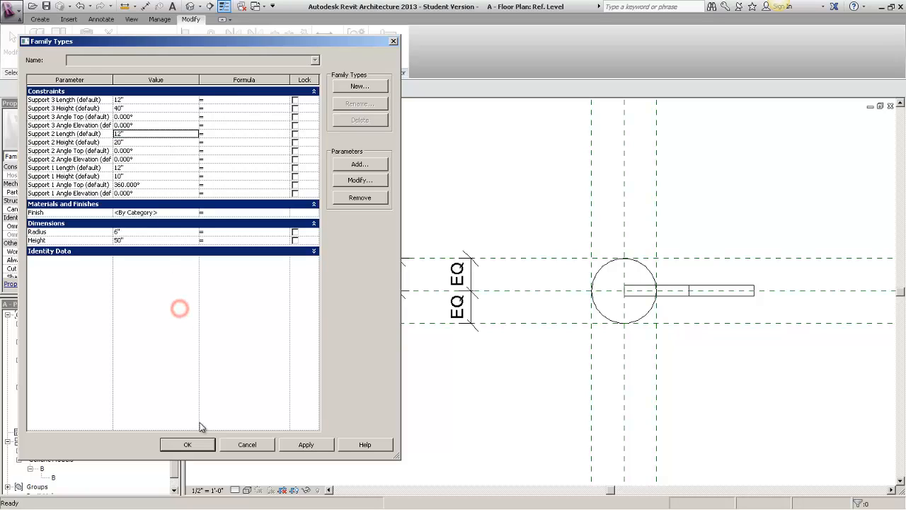
pyautogui.click(187, 444)
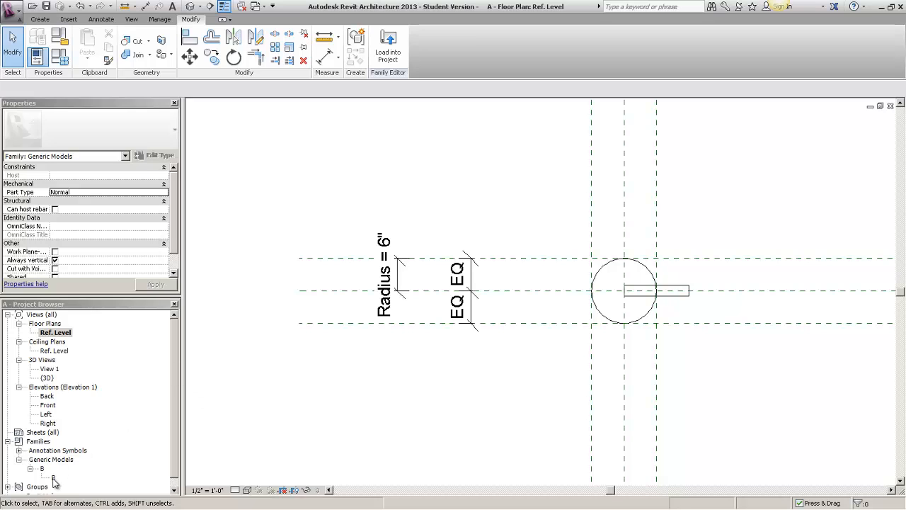
# Place a third instance of family B in the plan, just outside the column beyond the existing supports.
pyautogui.moveTo(54, 479); pyautogui.dragTo(729, 378)
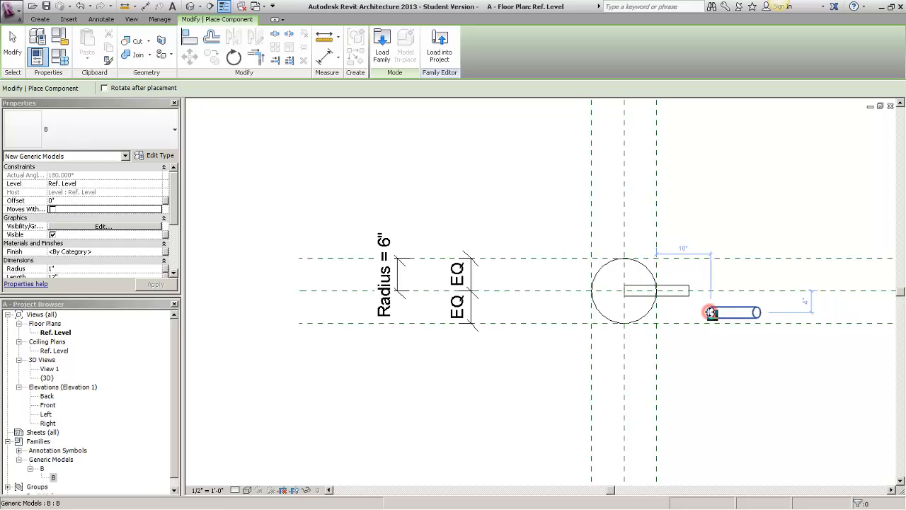
pyautogui.click(711, 312)
pyautogui.press('Escape')
pyautogui.press('Escape')
# Align the new B instance's centerline to the Center (Front/Back) reference plane in plan and lock it.
pyautogui.moveTo(652, 280); pyautogui.dragTo(535, 253, button='middle')
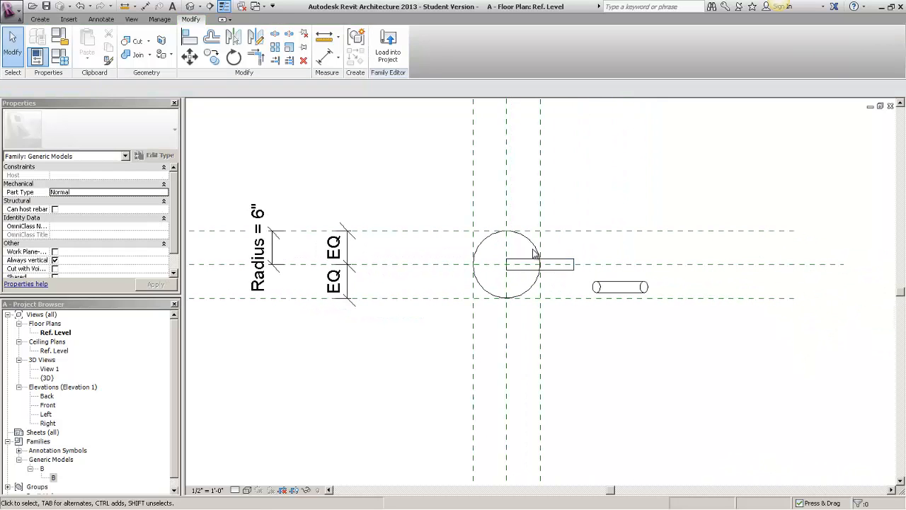
pyautogui.click(187, 36)
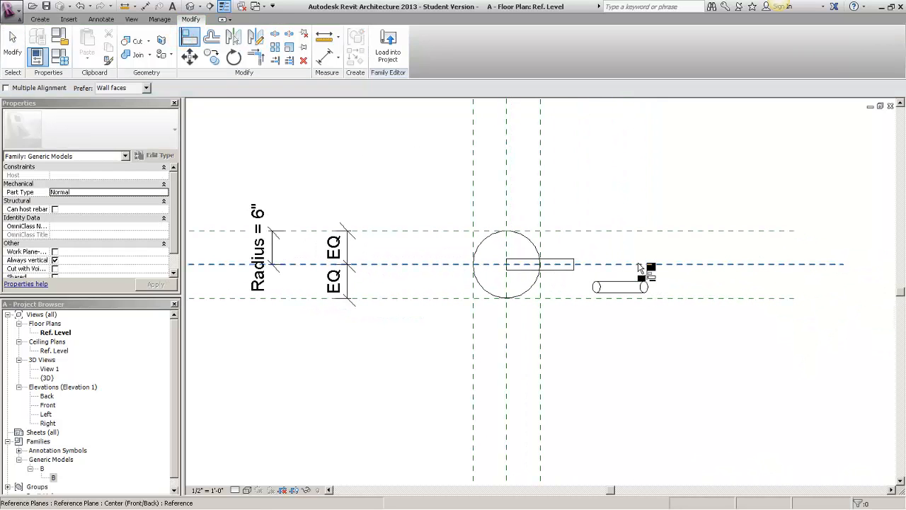
pyautogui.click(640, 265)
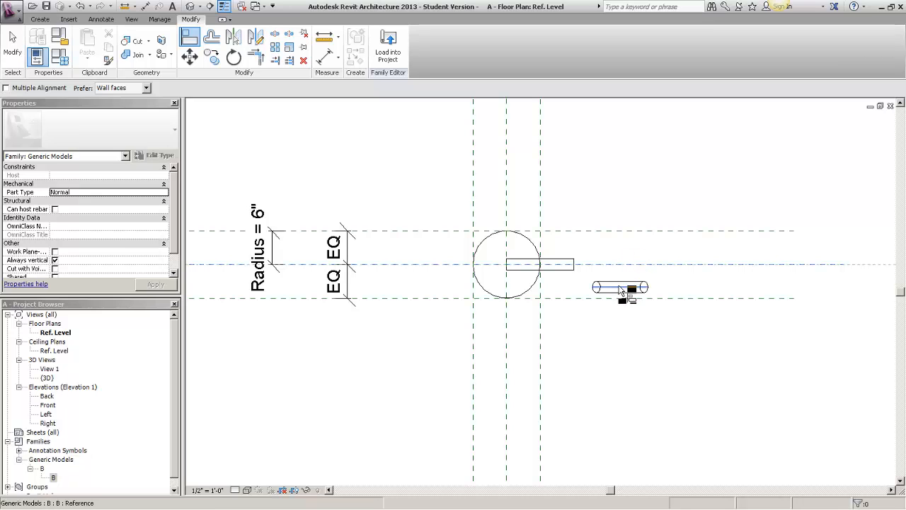
pyautogui.click(620, 287)
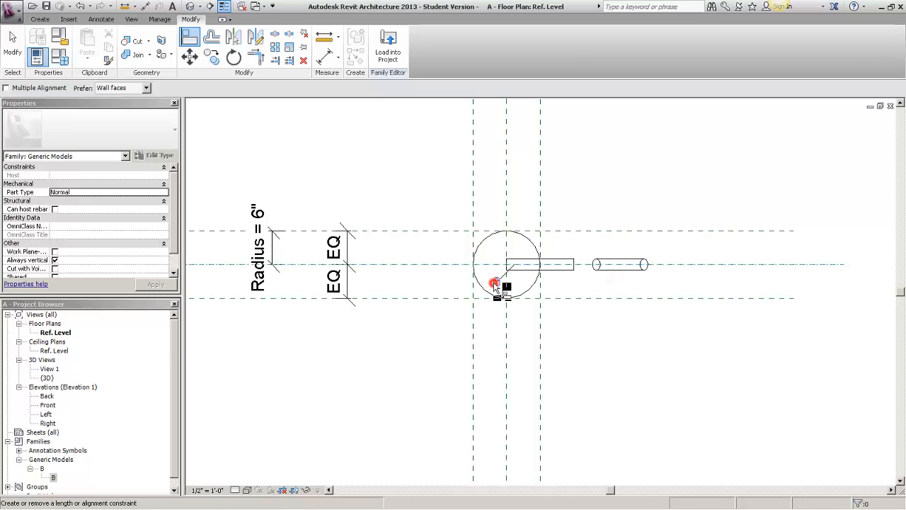
# In the Front elevation, align the new B instance's base reference to the Support 3 Height reference plane and lock it.
pyautogui.doubleClick(47, 405)
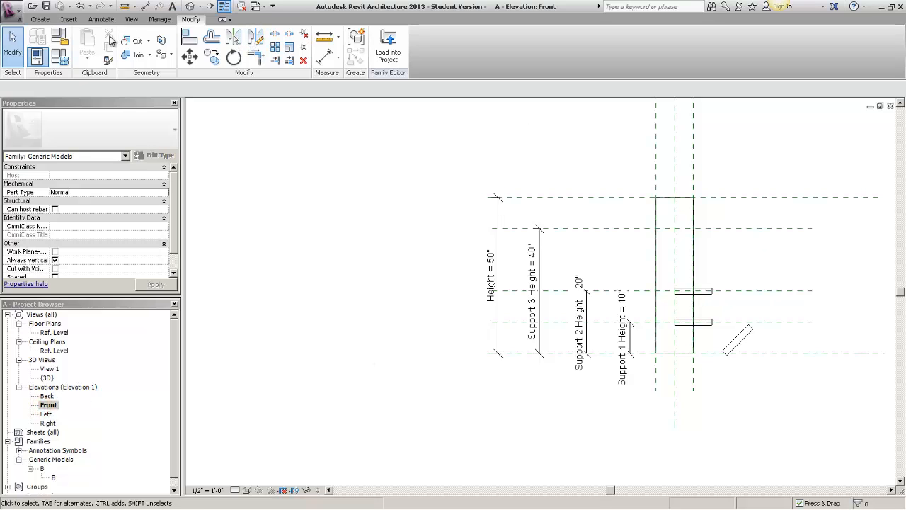
pyautogui.click(189, 37)
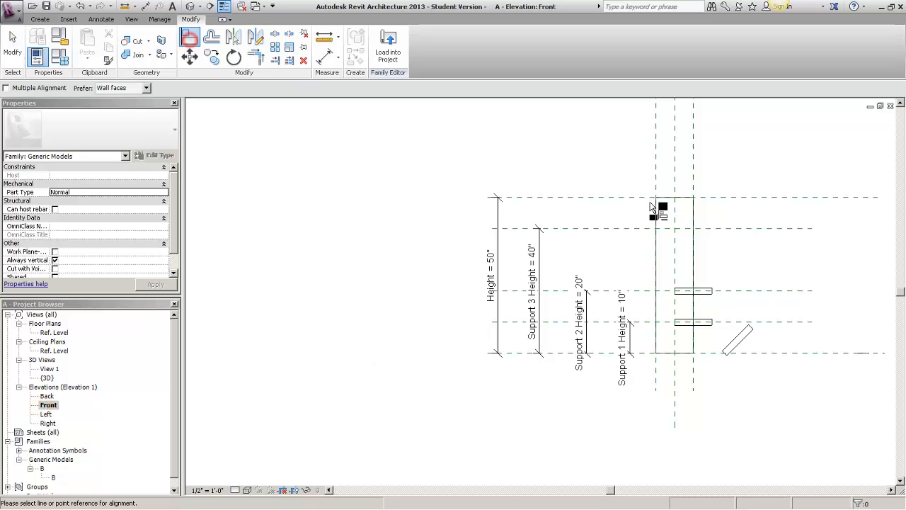
pyautogui.click(750, 230)
pyautogui.scroll(3, 732, 352)
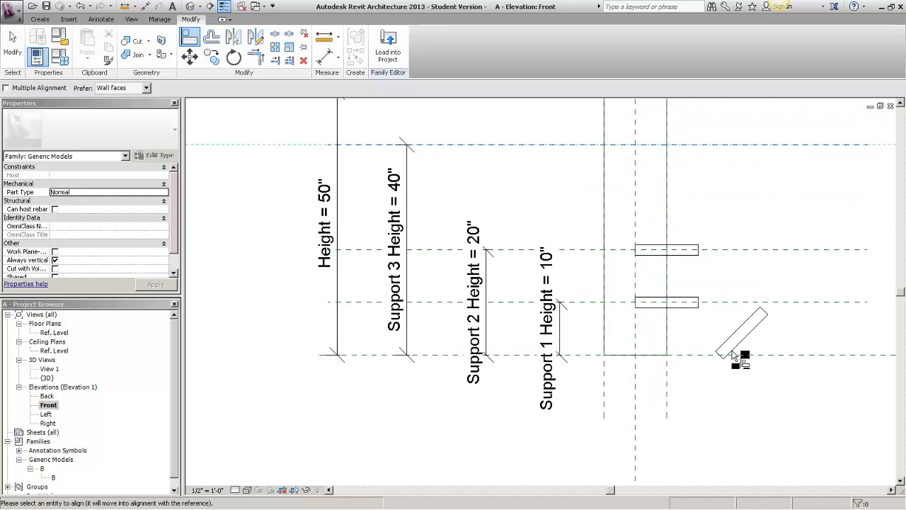
pyautogui.click(733, 352)
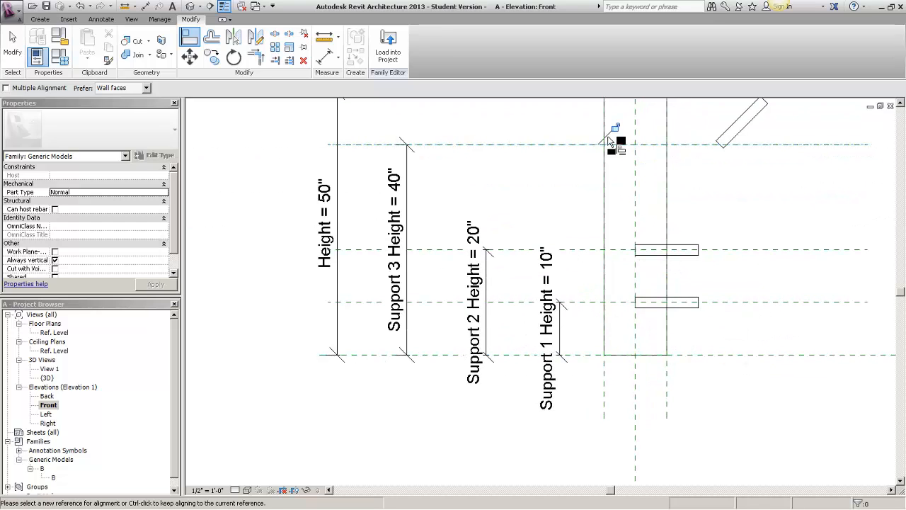
pyautogui.click(614, 128)
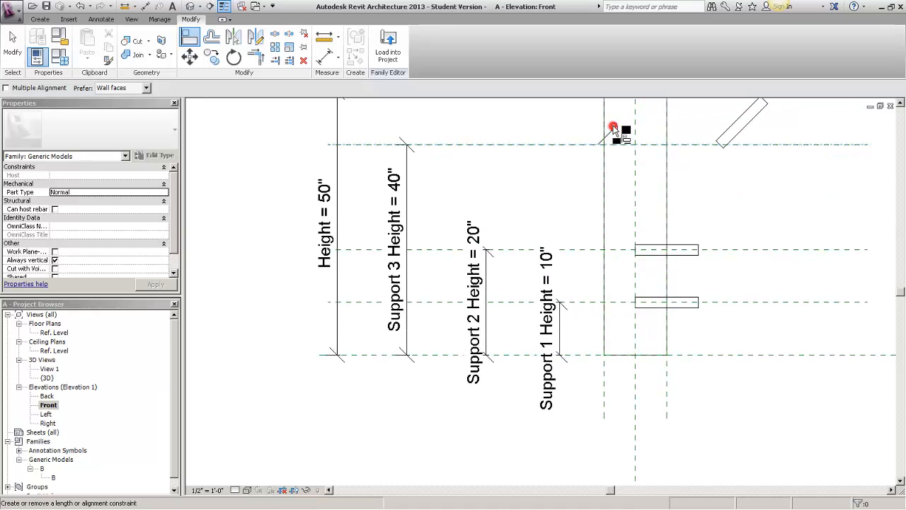
# Align the new B instance's base end to the column's vertical center reference plane and lock it.
pyautogui.click(635, 196)
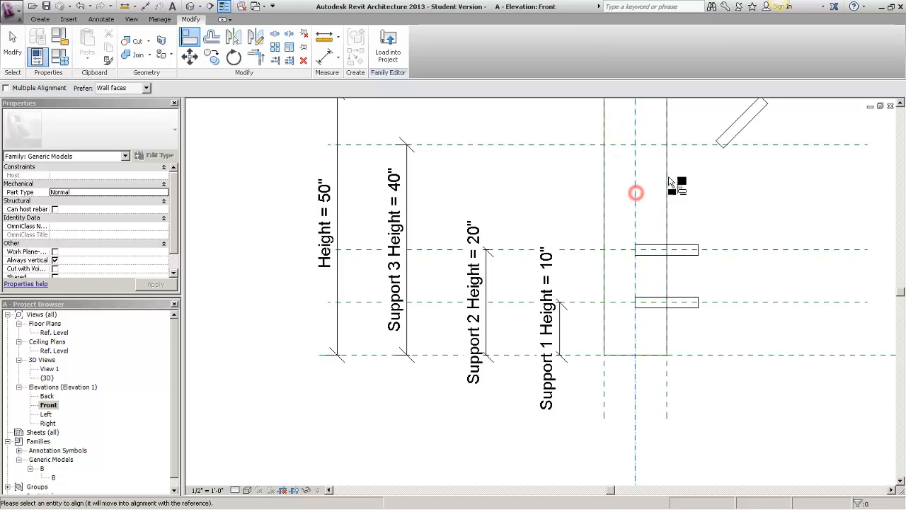
pyautogui.click(720, 145)
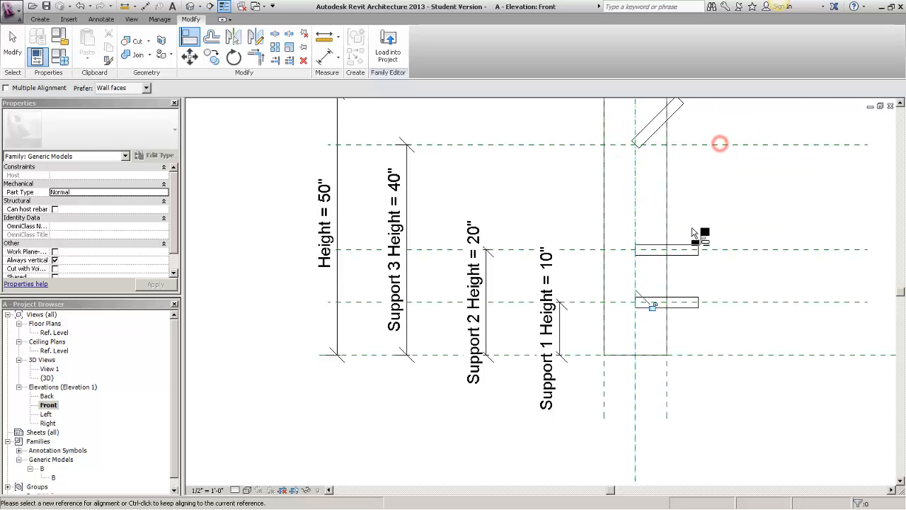
pyautogui.click(652, 308)
pyautogui.moveTo(666, 304); pyautogui.dragTo(635, 377, button='middle')
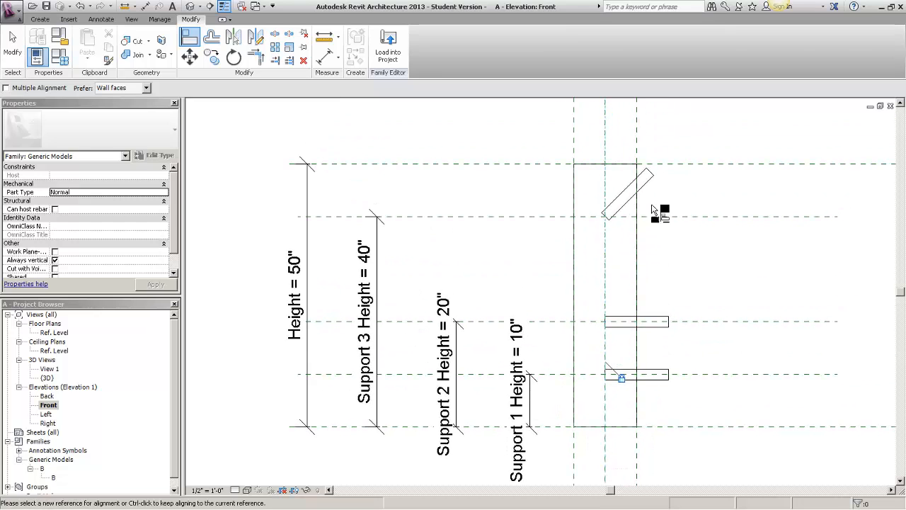
pyautogui.press('Escape')
pyautogui.press('Escape')
# Associate the third B instance's Finish with the Finish family parameter.
pyautogui.click(650, 178)
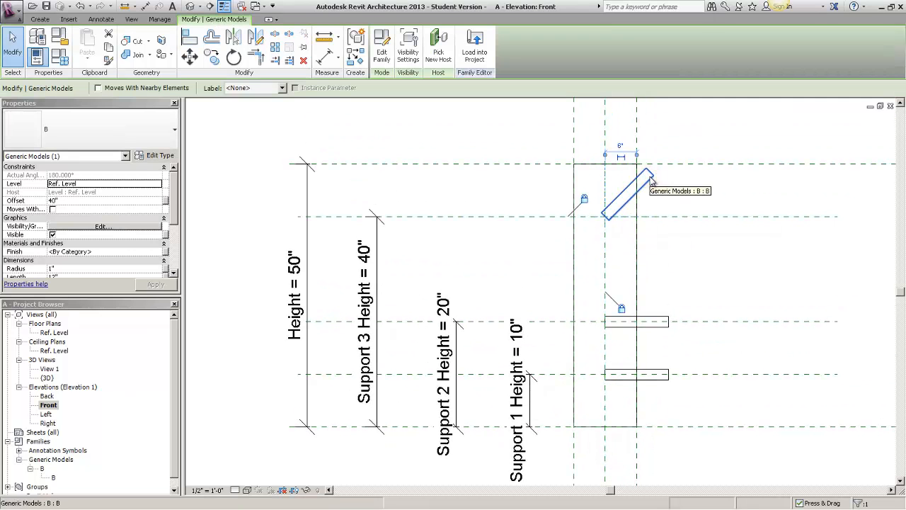
pyautogui.moveTo(174, 196); pyautogui.dragTo(174, 225)
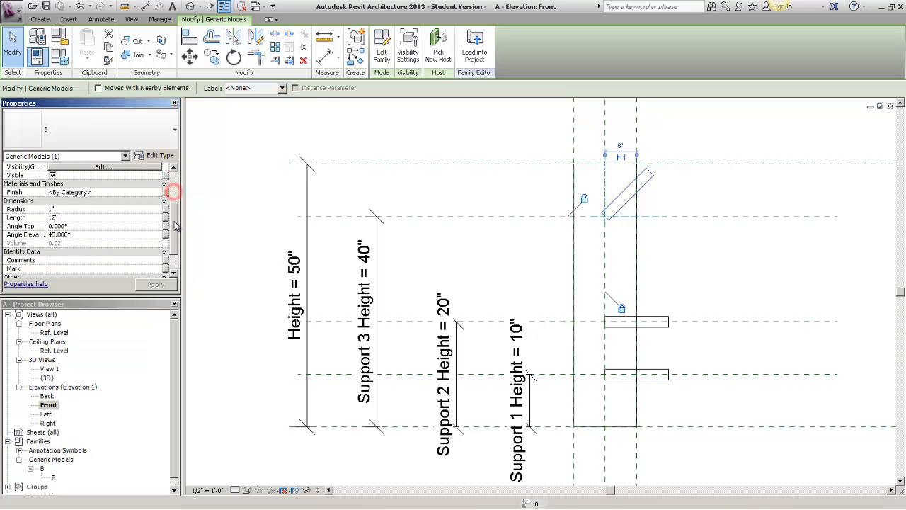
pyautogui.click(165, 193)
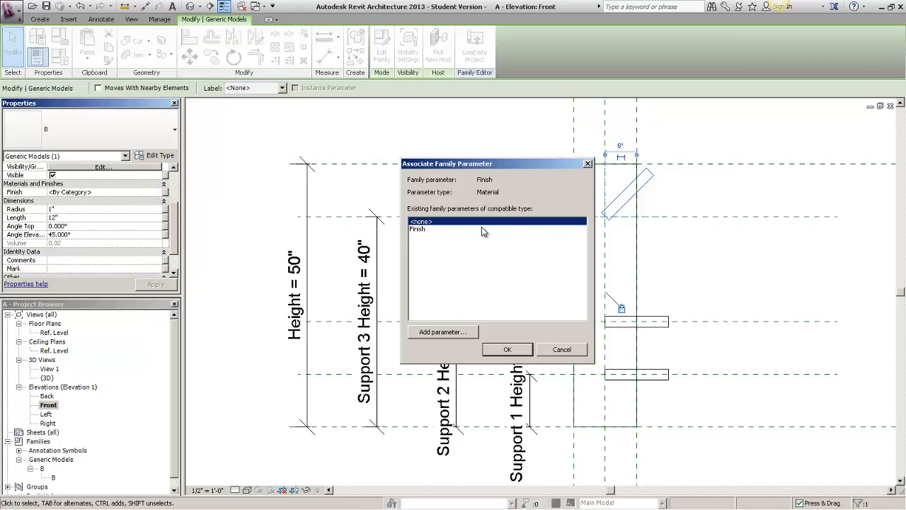
pyautogui.click(481, 229)
pyautogui.doubleClick(483, 231)
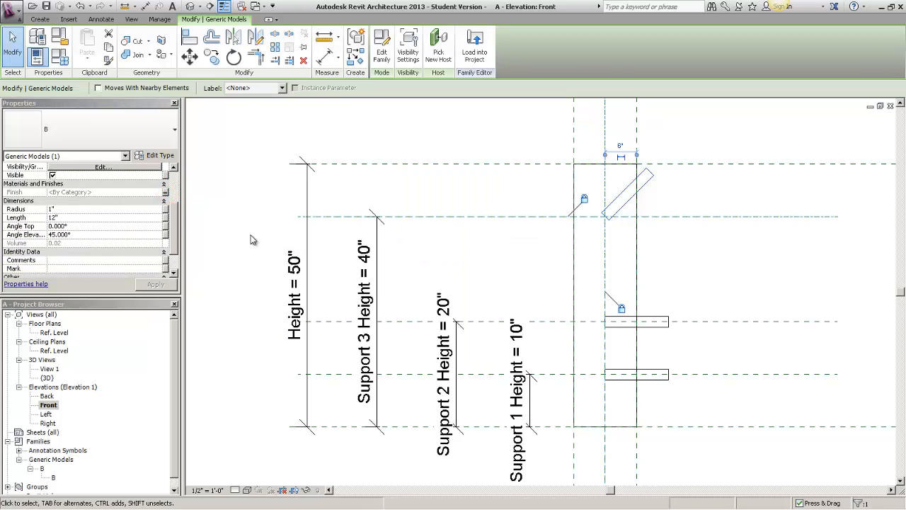
# Associate the third B instance's Length with the Support 3 Length parameter.
pyautogui.click(166, 217)
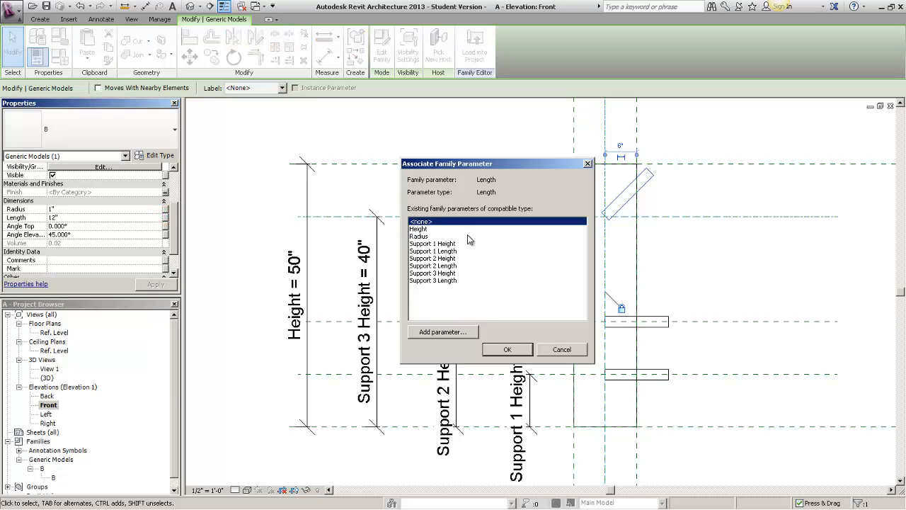
pyautogui.click(471, 280)
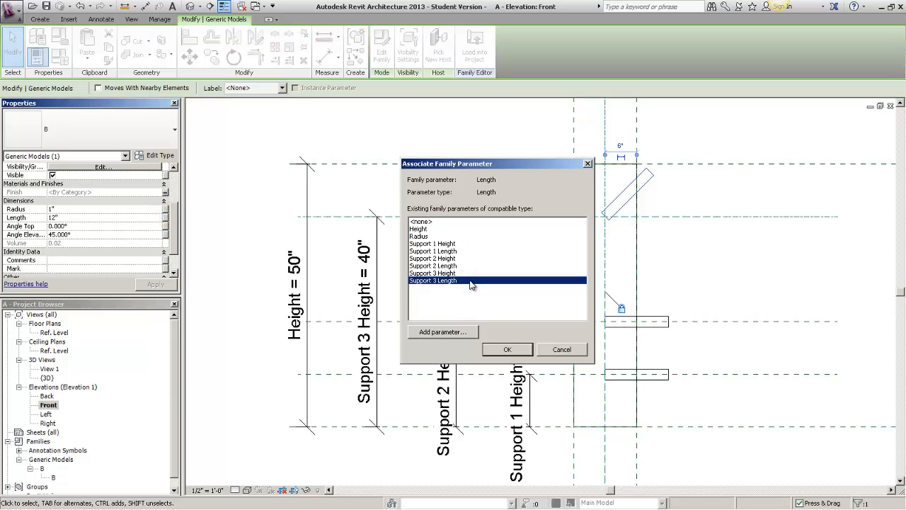
pyautogui.click(515, 349)
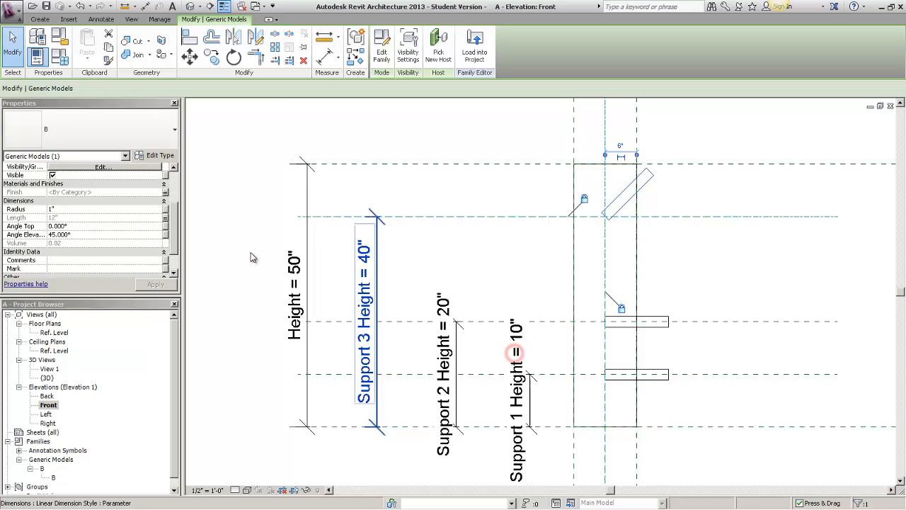
# Associate the third B instance's Angle Top with Support 3 Angle Top and its Angle Elevation with Support 3 Angle Elevation.
pyautogui.click(166, 226)
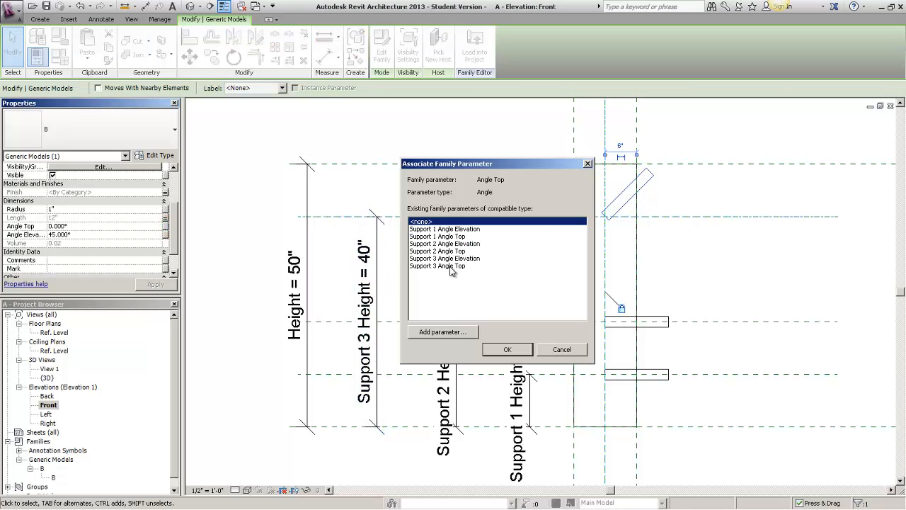
pyautogui.click(451, 267)
pyautogui.click(499, 352)
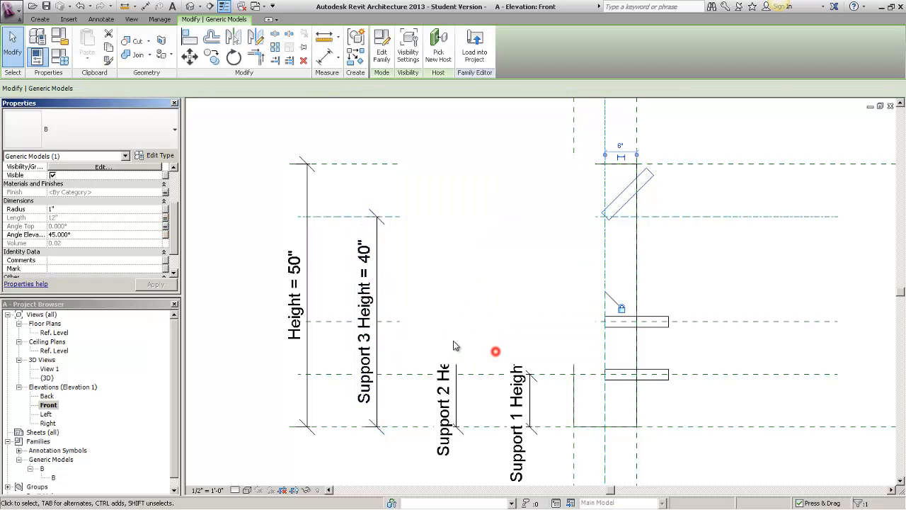
pyautogui.click(166, 235)
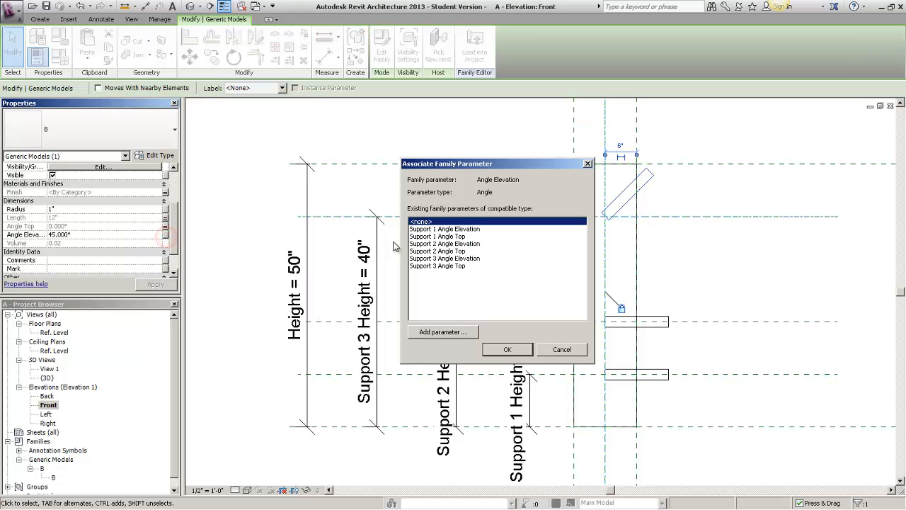
pyautogui.click(475, 258)
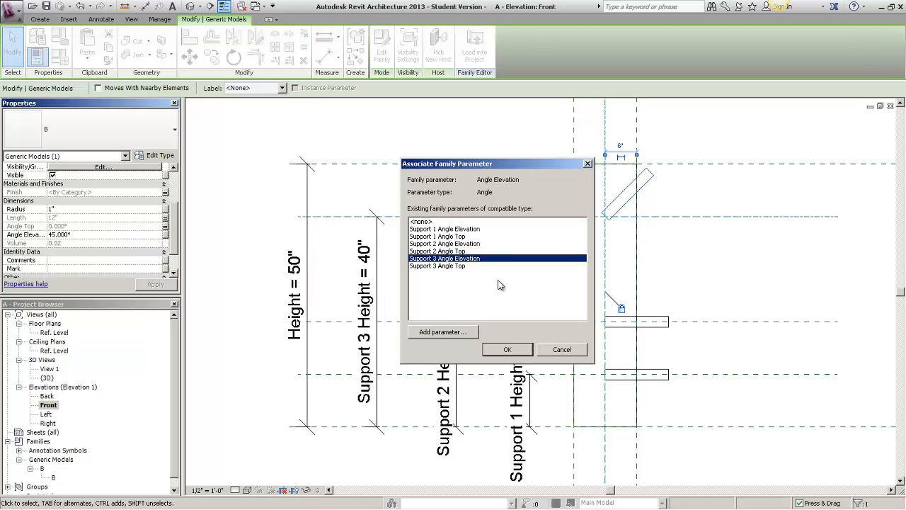
pyautogui.click(504, 348)
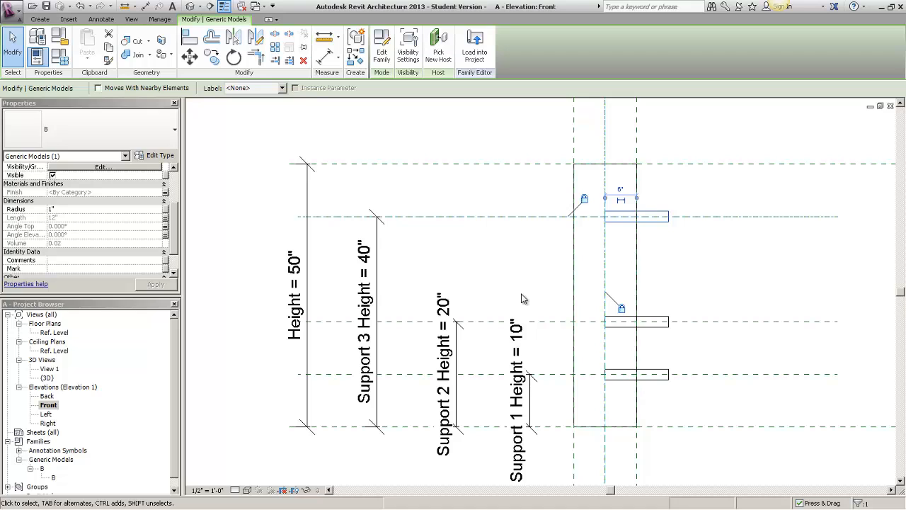
# Flex the third branch's length by applying Support 3 Length values of 68" and 1" in the family types.
pyautogui.click(504, 263)
pyautogui.moveTo(503, 261)
pyautogui.mouseDown(button='middle')
pyautogui.moveTo(613, 242)
pyautogui.moveTo(580, 281)
pyautogui.moveTo(497, 298)
pyautogui.moveTo(563, 275)
pyautogui.mouseUp(button='middle')
pyautogui.scroll(-1, 612, 238)
pyautogui.scroll(-2, 496, 298)
pyautogui.click(64, 60)
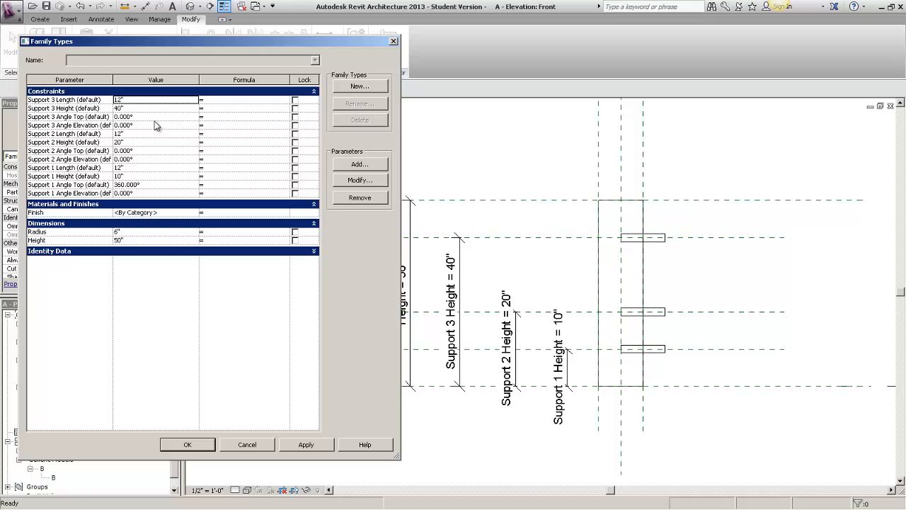
pyautogui.click(161, 99)
pyautogui.write('68')
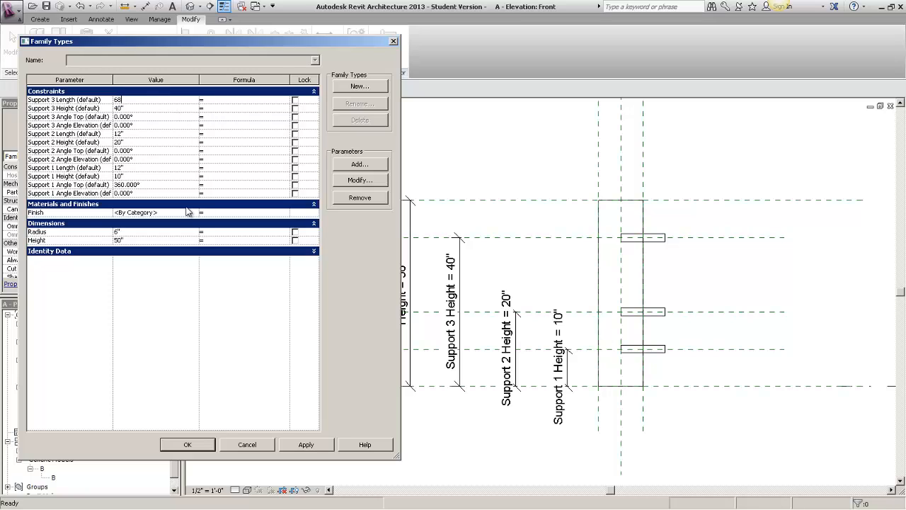
pyautogui.click(299, 443)
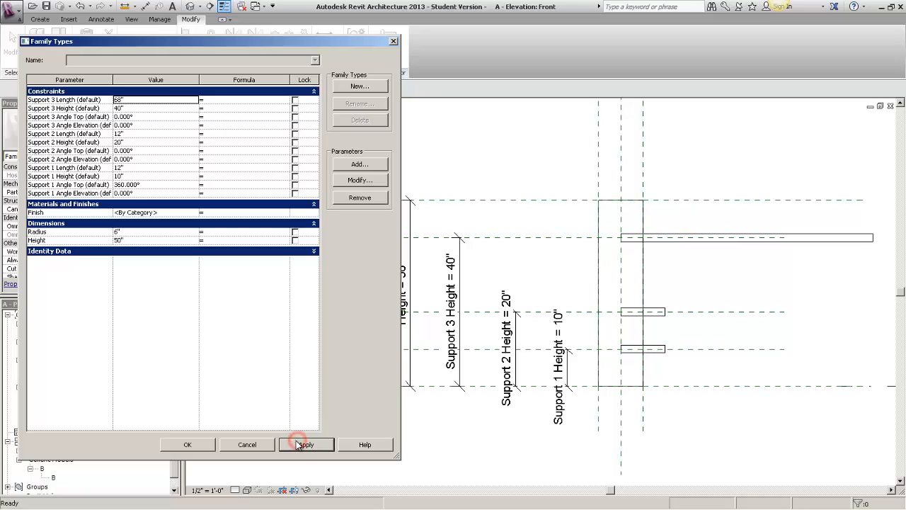
pyautogui.click(190, 99)
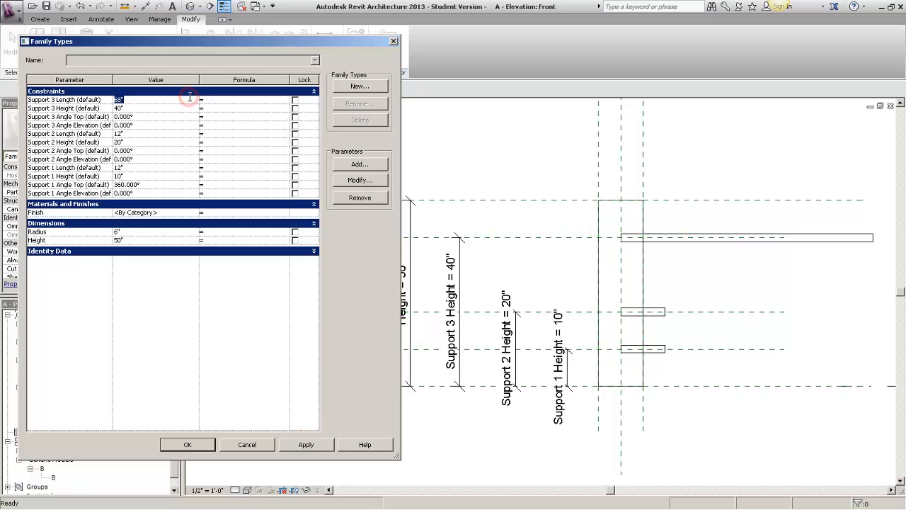
pyautogui.write('1')
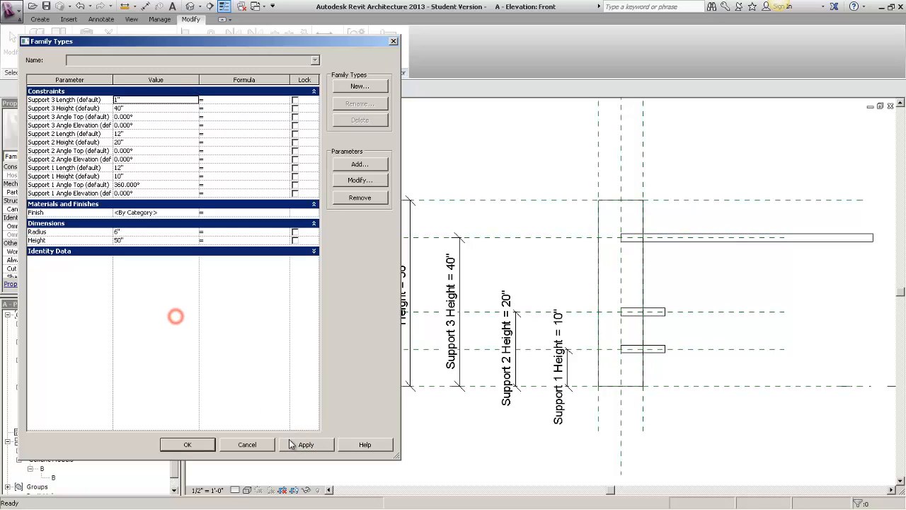
pyautogui.click(299, 444)
# Continue flexing Support 3 Length by applying 25" and 47".
pyautogui.click(149, 101)
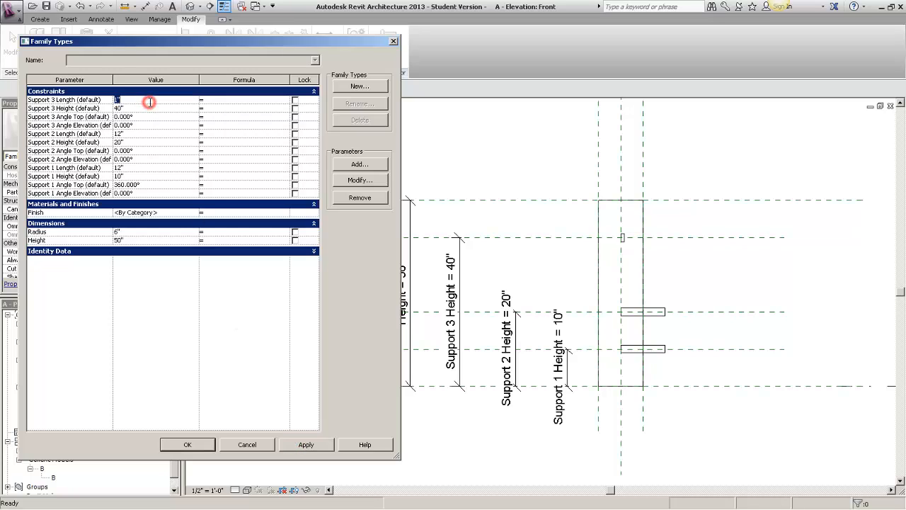
pyautogui.write('25')
pyautogui.click(317, 445)
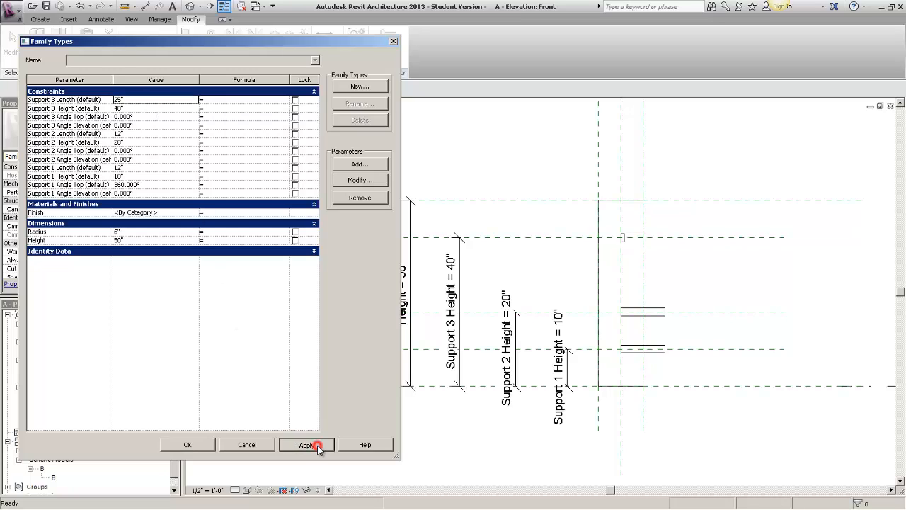
pyautogui.click(192, 100)
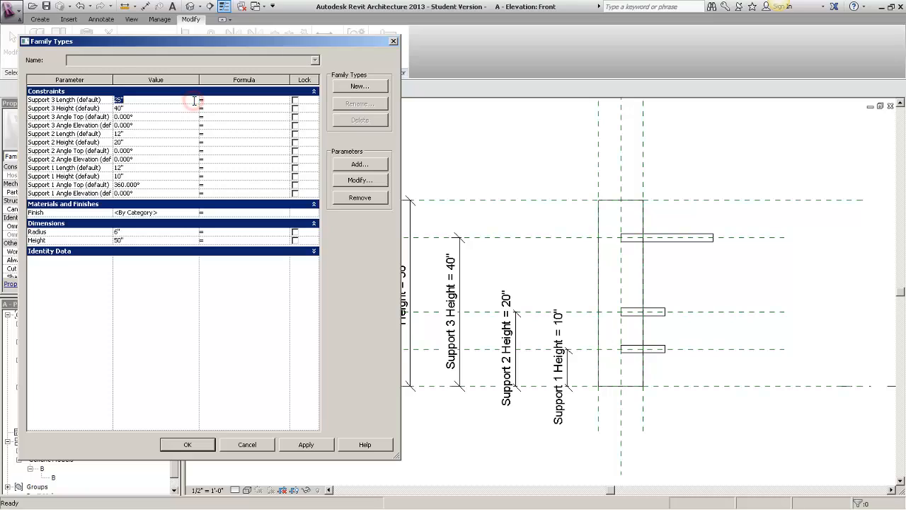
pyautogui.write('47')
pyautogui.click(317, 444)
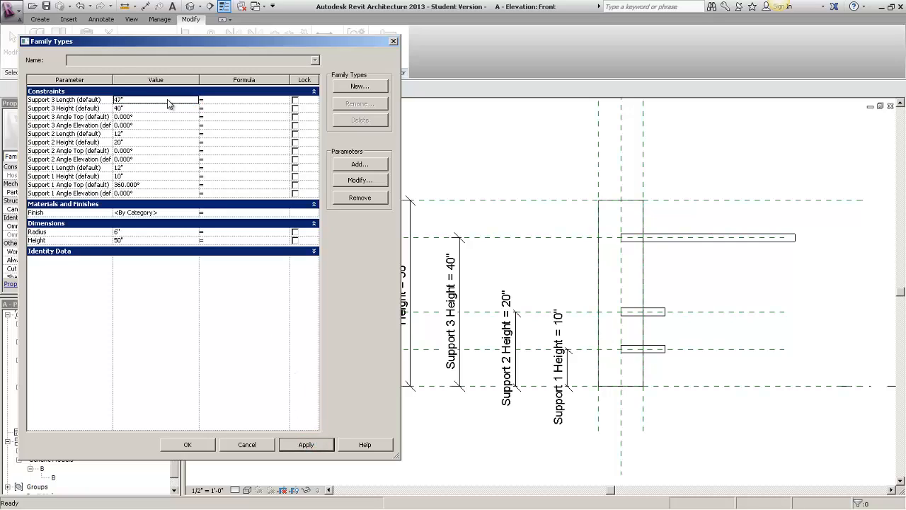
# Flex the third branch's height by applying Support 3 Height values of 0" and 24".
pyautogui.click(175, 107)
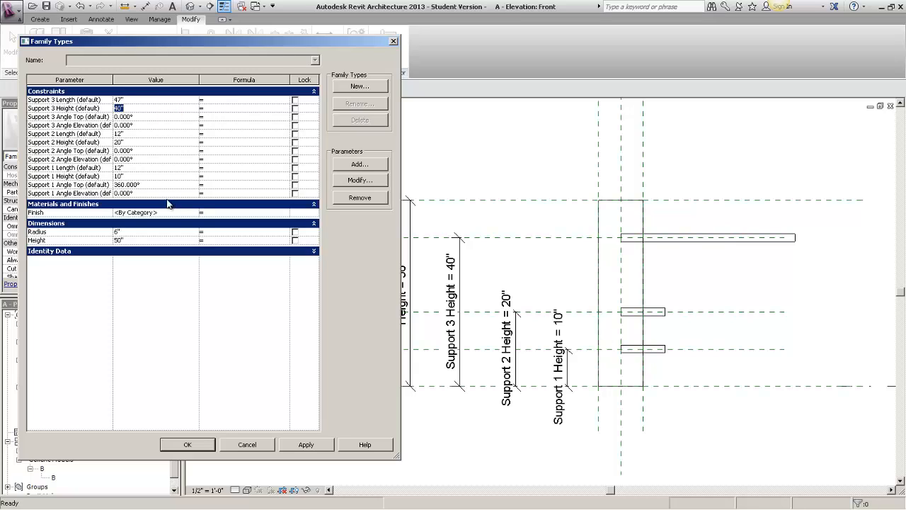
pyautogui.write('0')
pyautogui.click(297, 444)
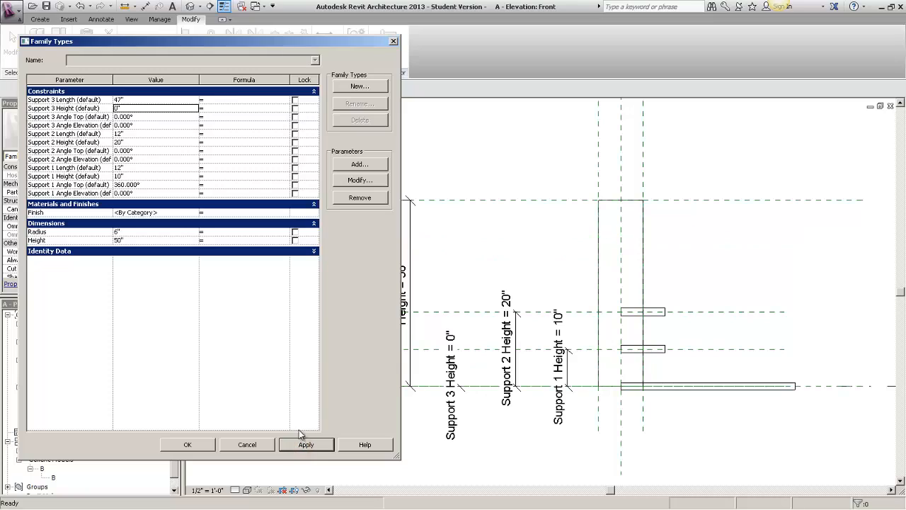
pyautogui.click(159, 109)
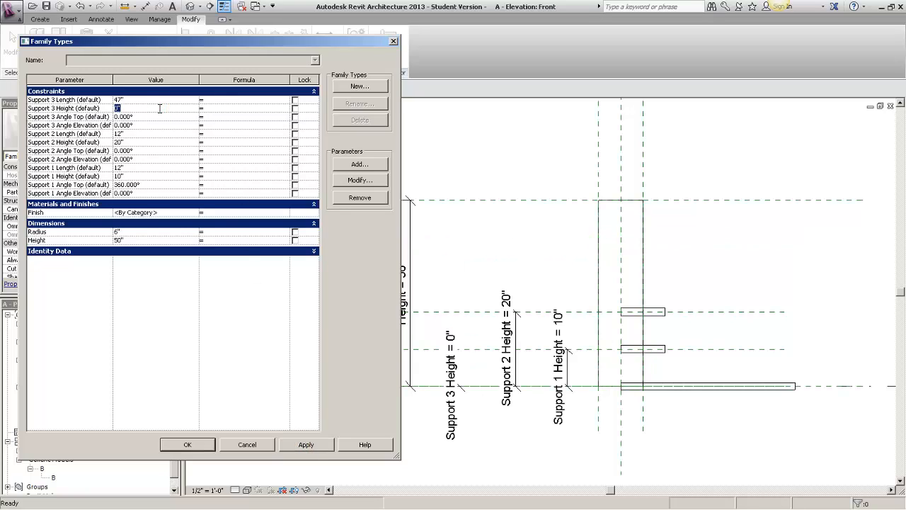
pyautogui.write('24')
pyautogui.click(306, 444)
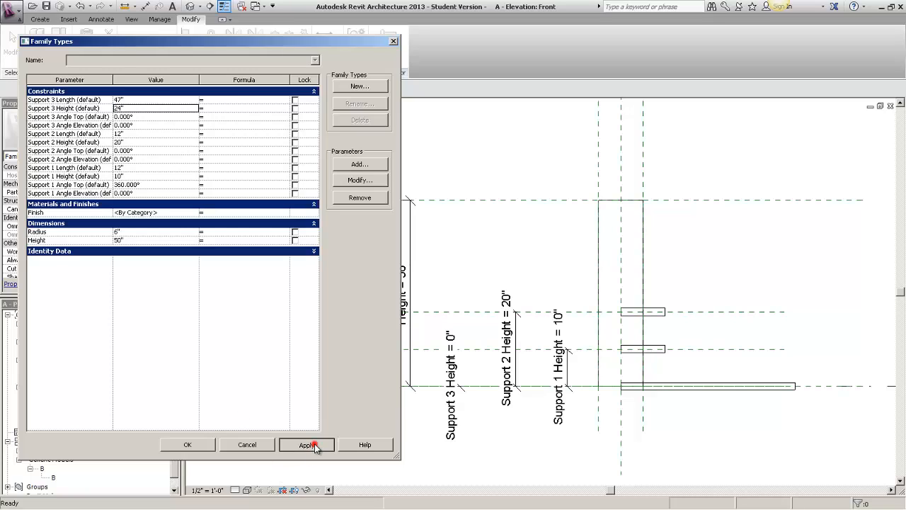
# Set Support 3 Height to 86" and close the family types to inspect the whole column.
pyautogui.click(163, 111)
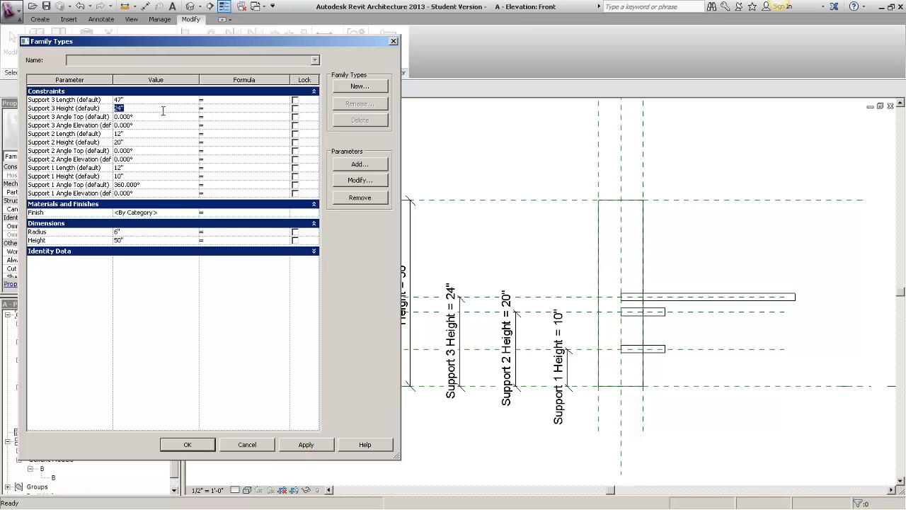
pyautogui.write('86')
pyautogui.click(282, 445)
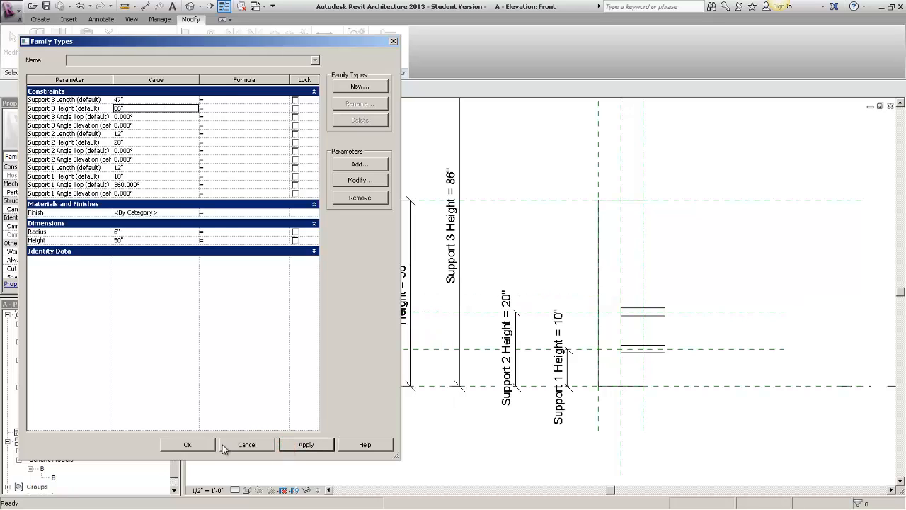
pyautogui.click(193, 453)
pyautogui.click(183, 452)
pyautogui.scroll(-2, 709, 238)
pyautogui.moveTo(704, 261); pyautogui.dragTo(669, 292, button='middle')
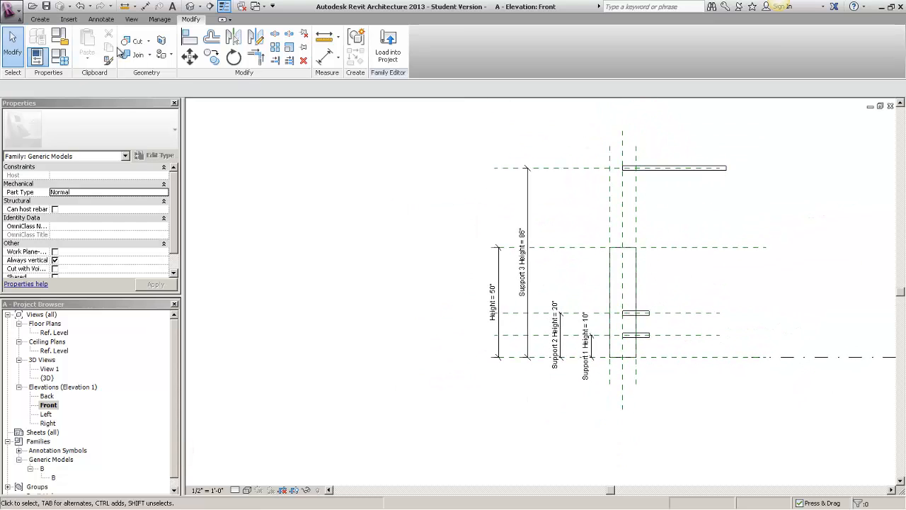
# Reopen the family types, test Support 3 Height at 100", and set it to 40".
pyautogui.click(38, 56)
pyautogui.click(140, 109)
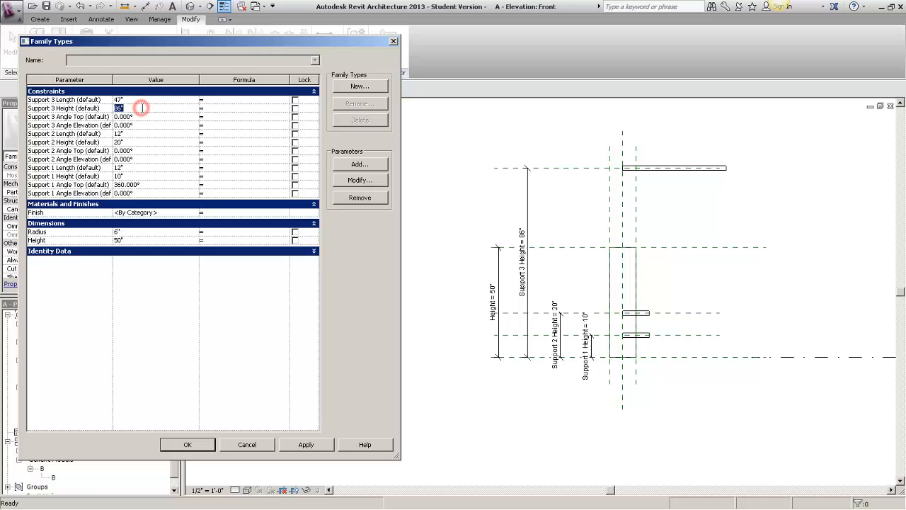
pyautogui.write('100')
pyautogui.click(310, 445)
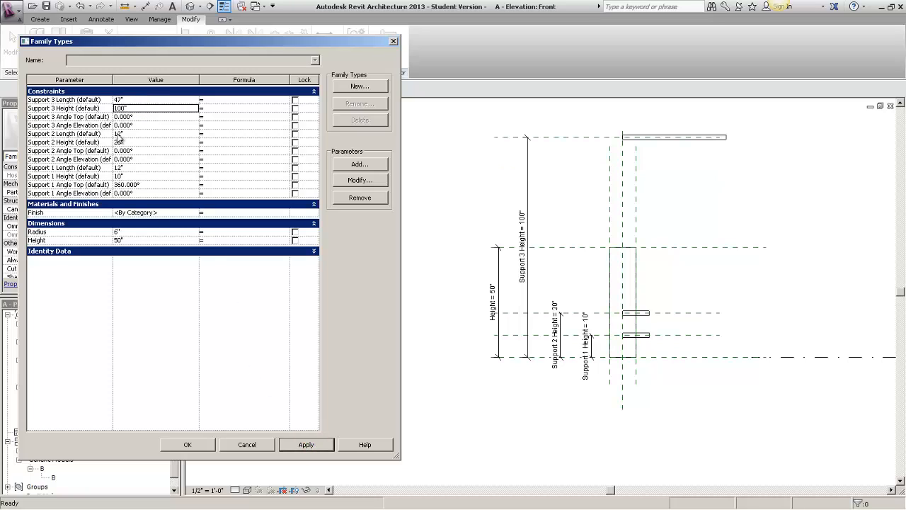
pyautogui.click(143, 109)
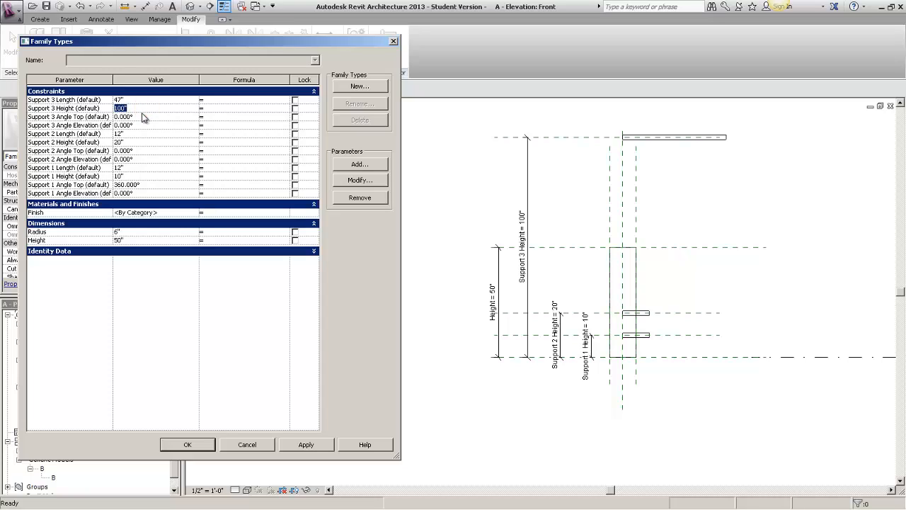
pyautogui.write('40')
pyautogui.click(309, 445)
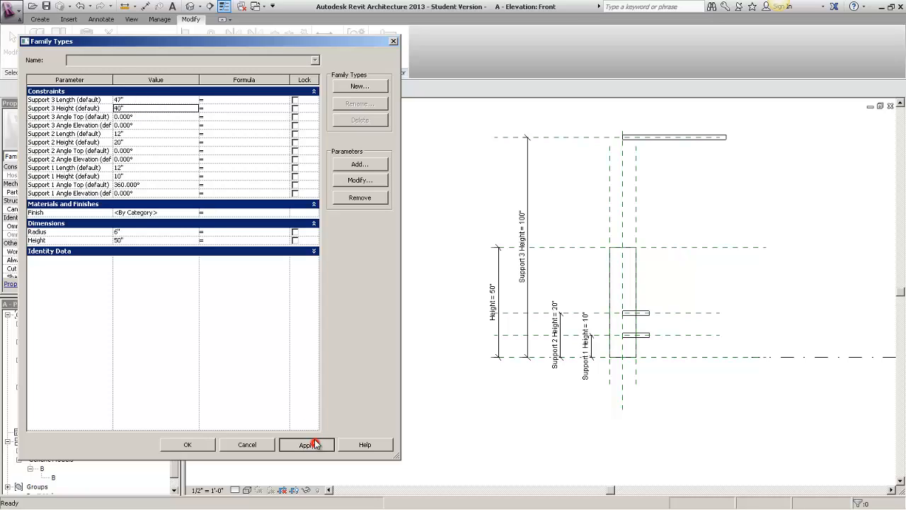
# Set Support 3 Length to 24" and apply it.
pyautogui.click(144, 100)
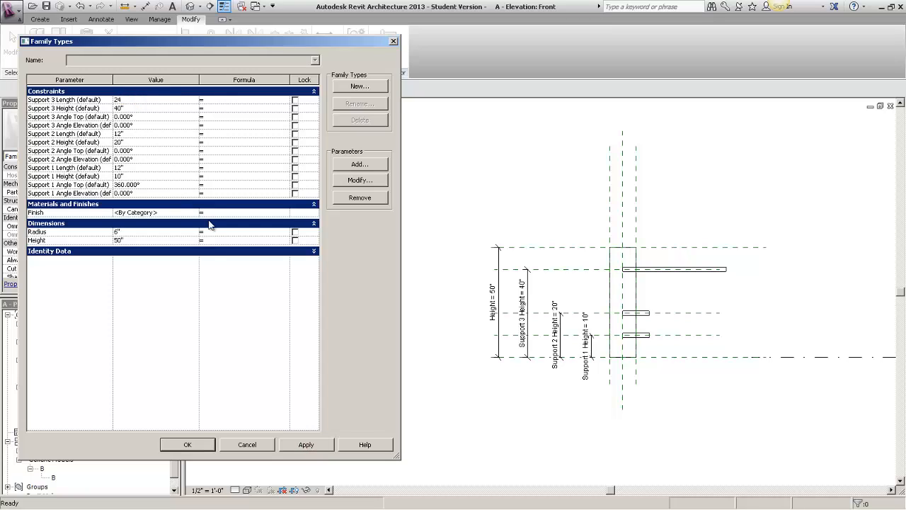
pyautogui.click(236, 370)
pyautogui.click(306, 442)
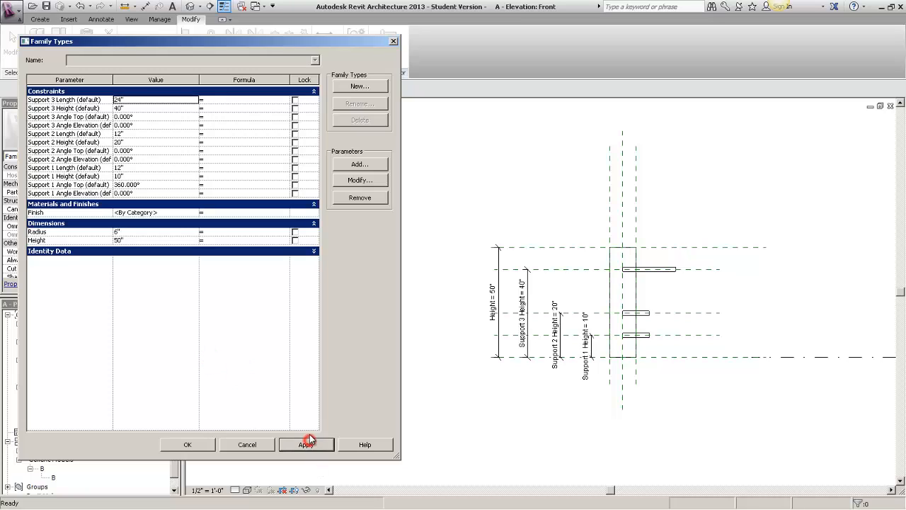
# Flex the third branch's tilt by applying Support 3 Angle Elevation values of 45° and 90°.
pyautogui.click(161, 124)
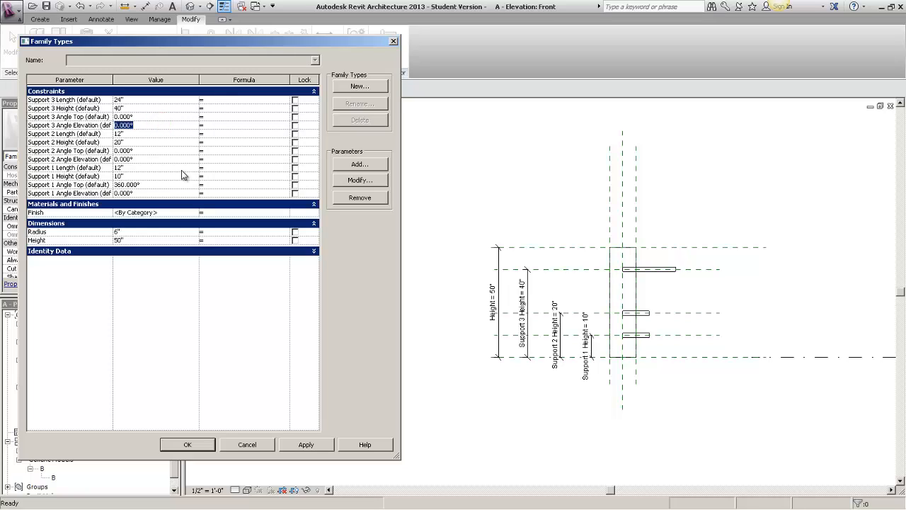
pyautogui.write('45')
pyautogui.click(301, 445)
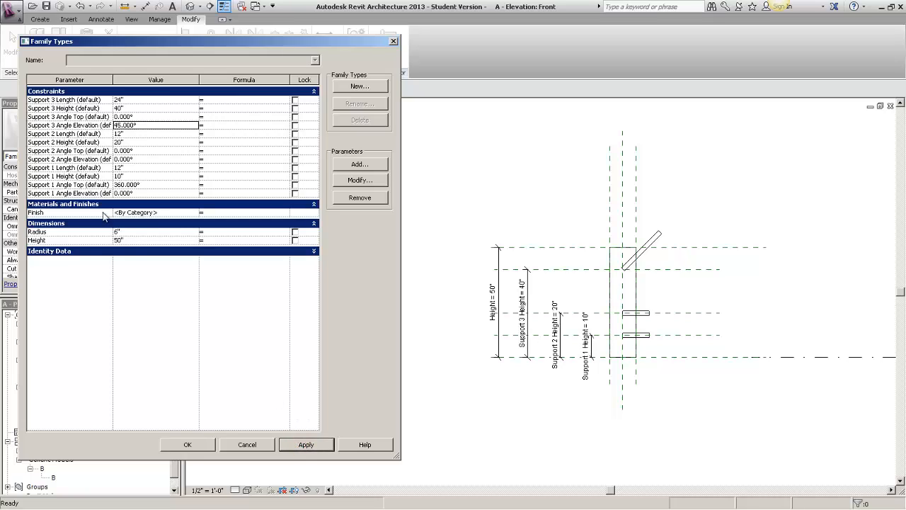
pyautogui.click(142, 125)
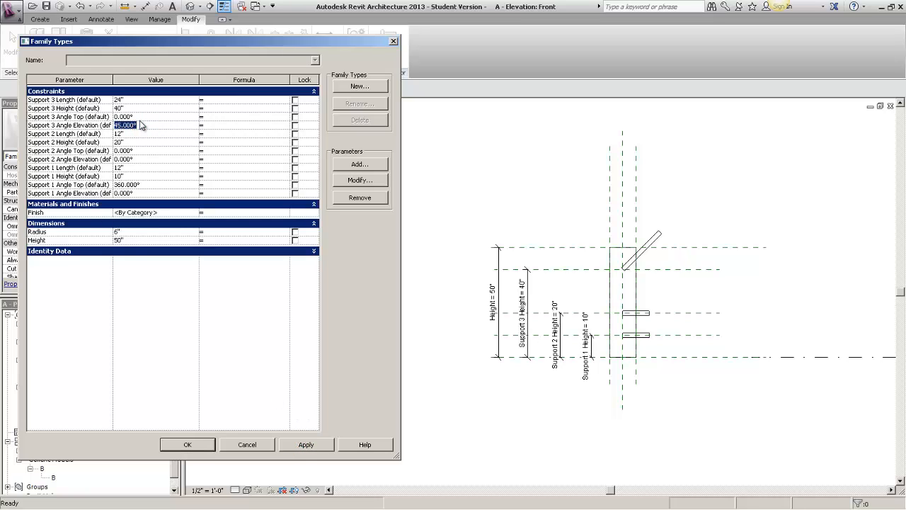
pyautogui.write('90')
pyautogui.click(313, 445)
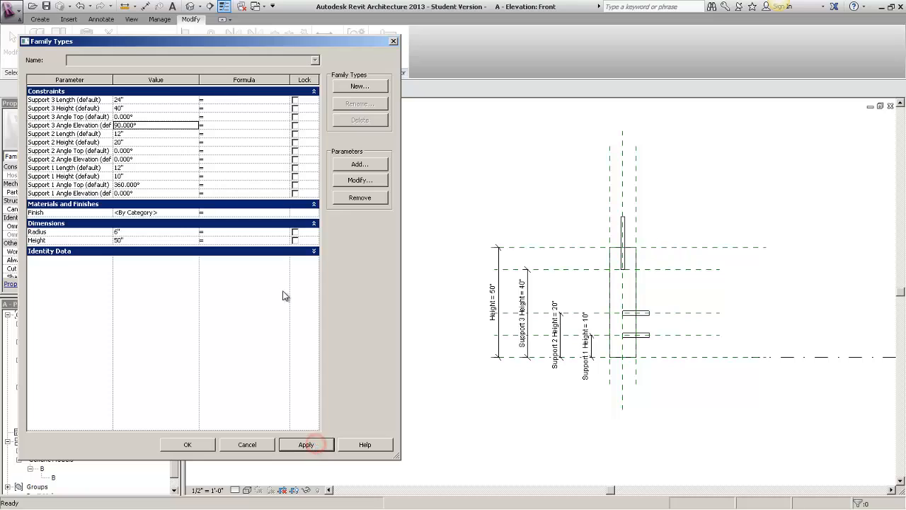
# Continue flexing Support 3 Angle Elevation by applying 135° and 180°.
pyautogui.click(176, 125)
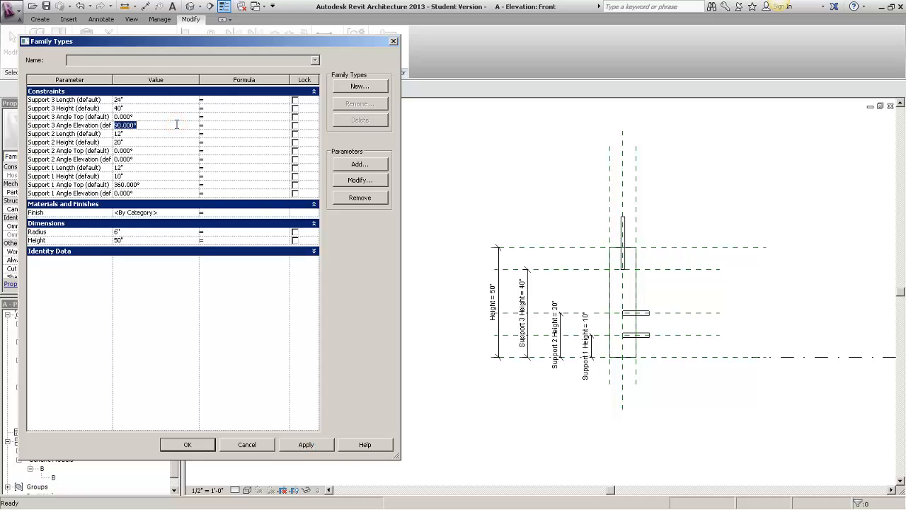
pyautogui.write('135')
pyautogui.click(304, 444)
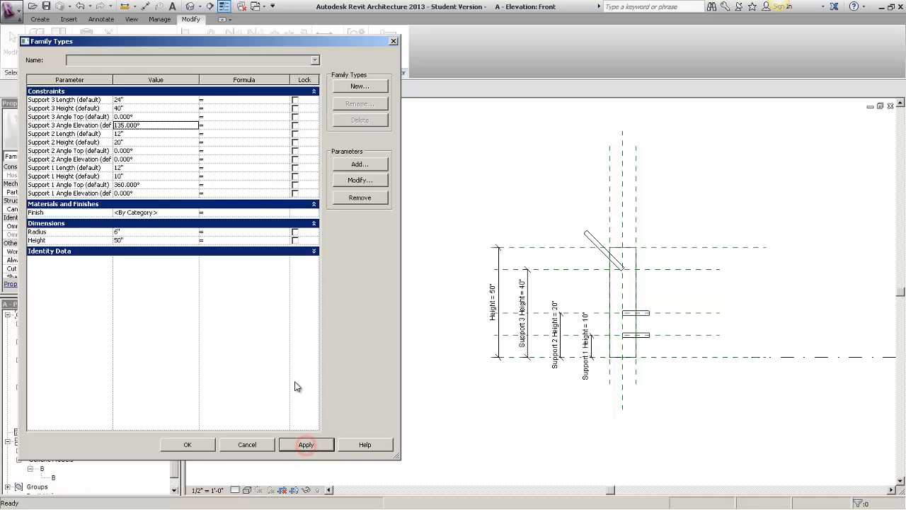
pyautogui.click(188, 125)
pyautogui.write('180')
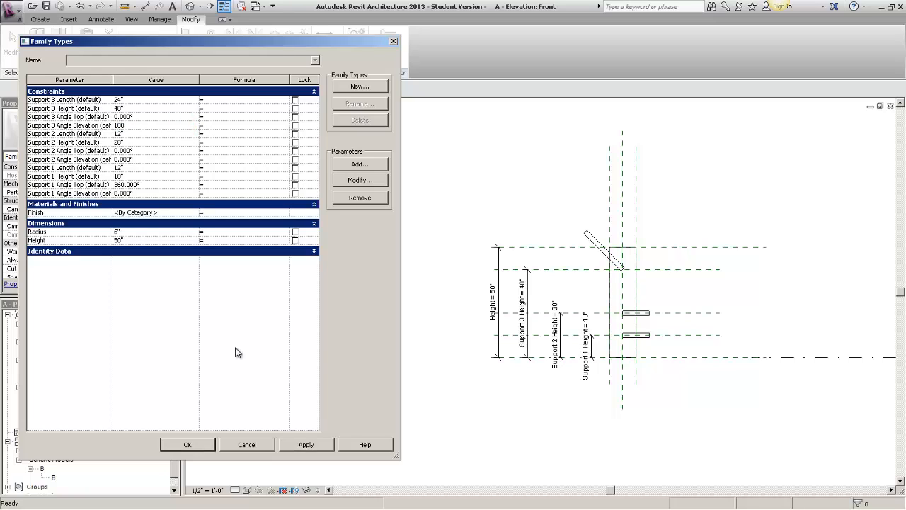
pyautogui.click(302, 441)
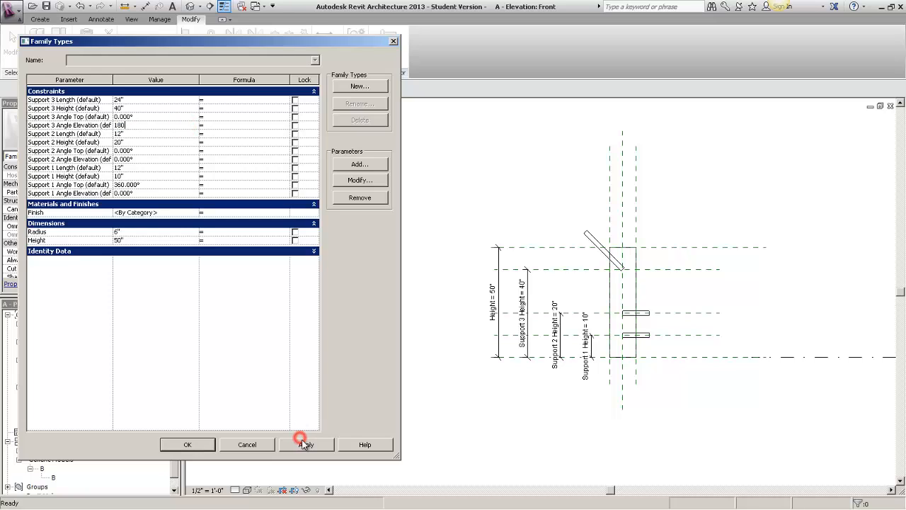
# Flex the third branch's tilt further by applying Support 3 Angle Elevation values of 215° and 270°.
pyautogui.click(198, 125)
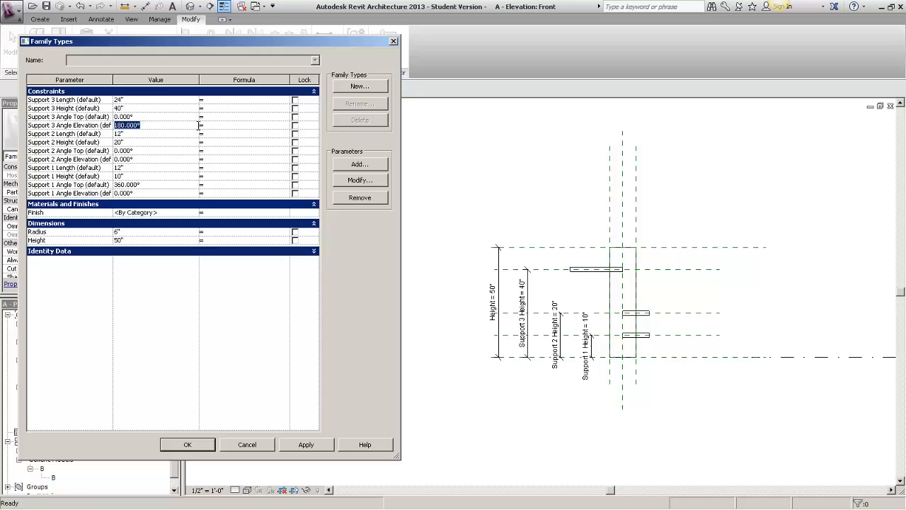
pyautogui.write('215')
pyautogui.click(324, 444)
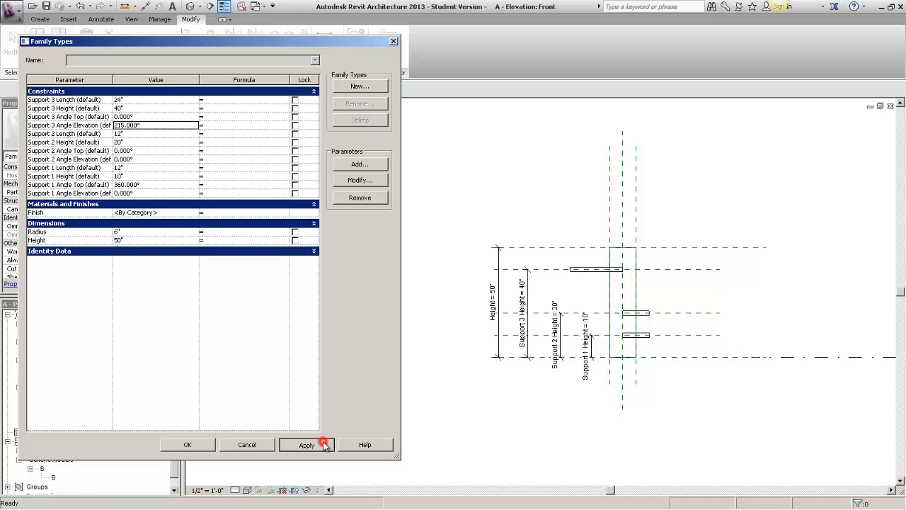
pyautogui.click(196, 127)
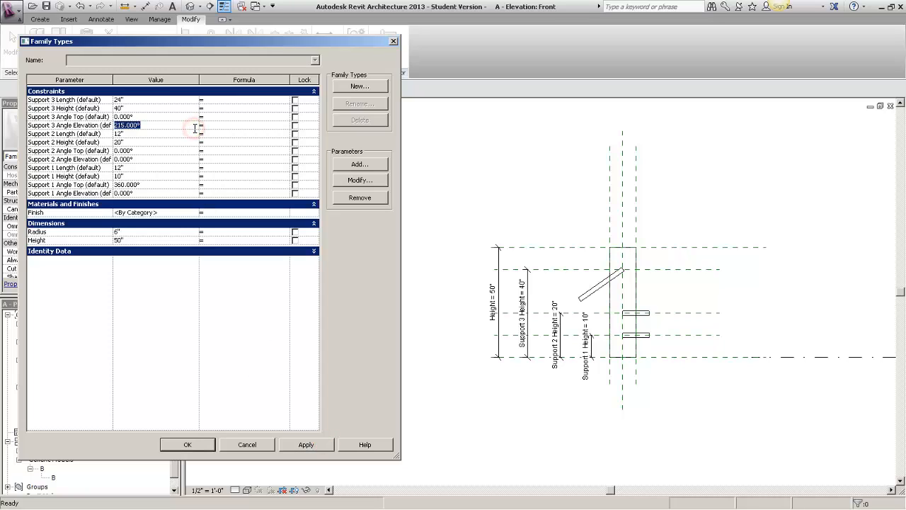
pyautogui.write('270')
pyautogui.click(306, 444)
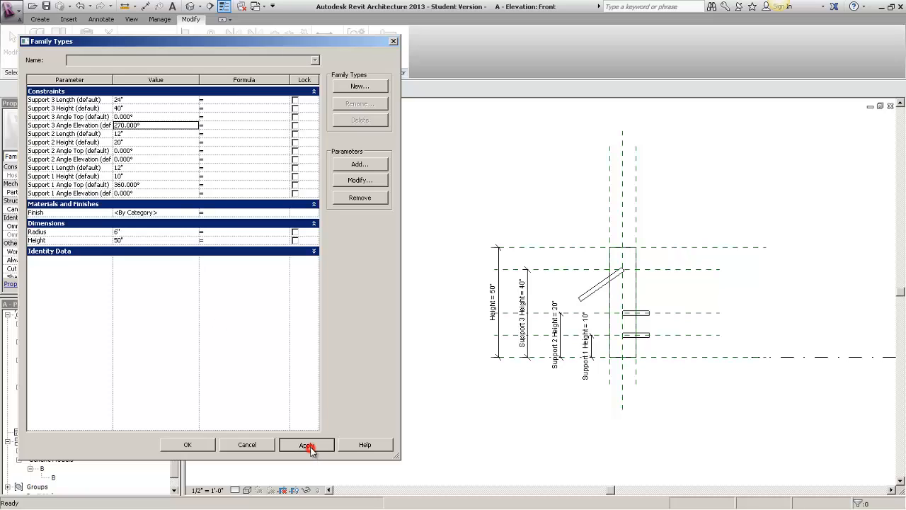
# Apply Support 3 Angle Elevation values of 315° and 360°, and accept the family types.
pyautogui.click(197, 126)
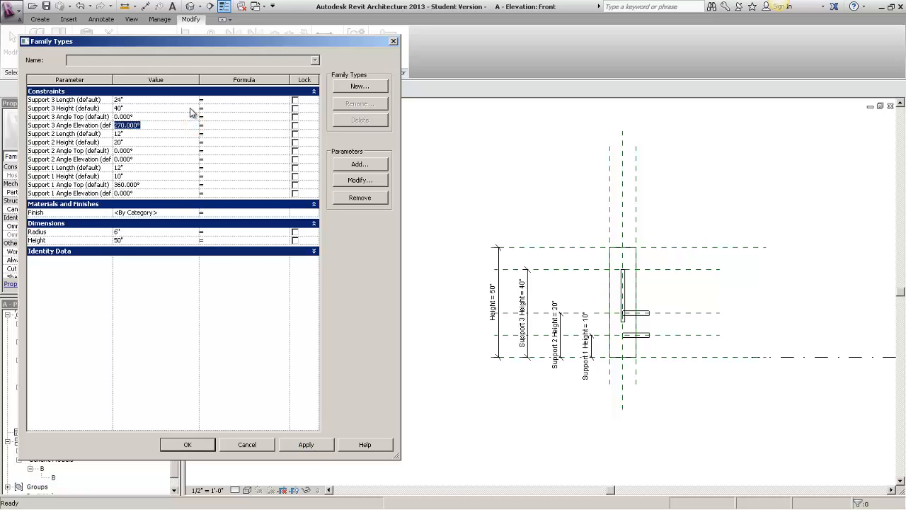
pyautogui.write('315')
pyautogui.click(304, 445)
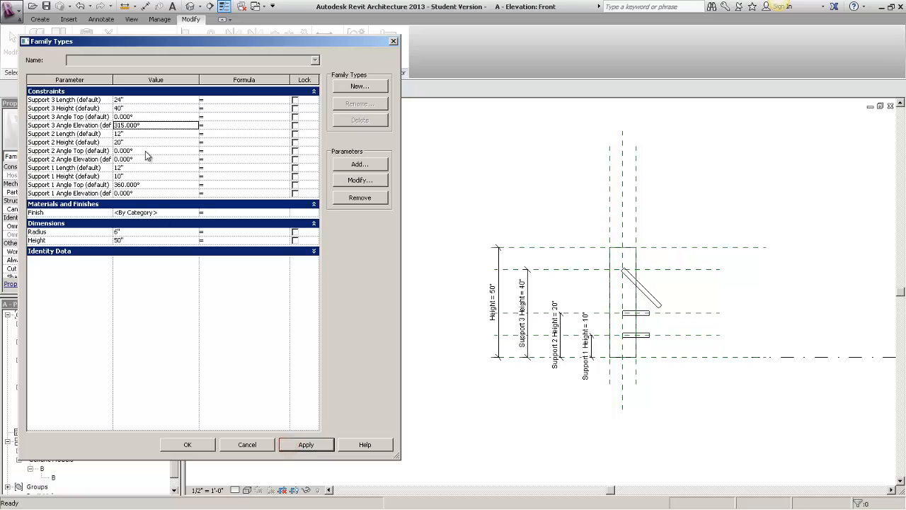
pyautogui.click(177, 127)
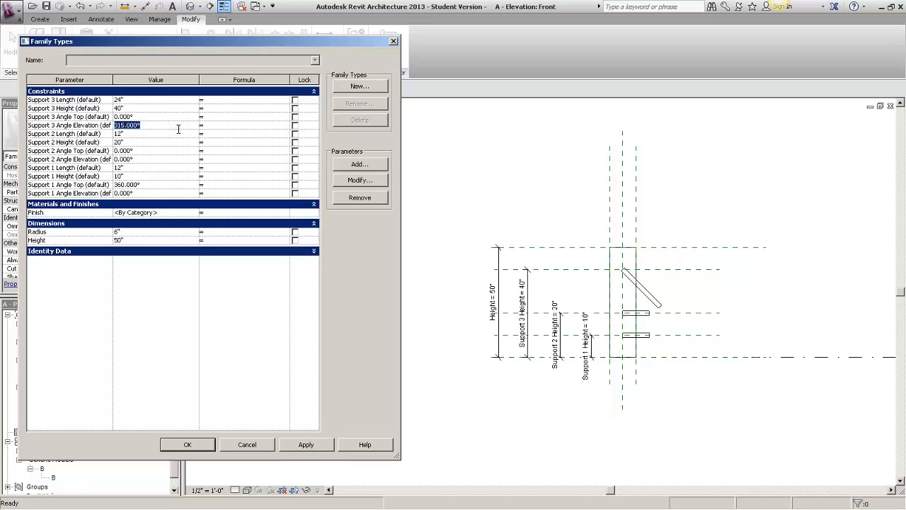
pyautogui.write('360')
pyautogui.click(285, 444)
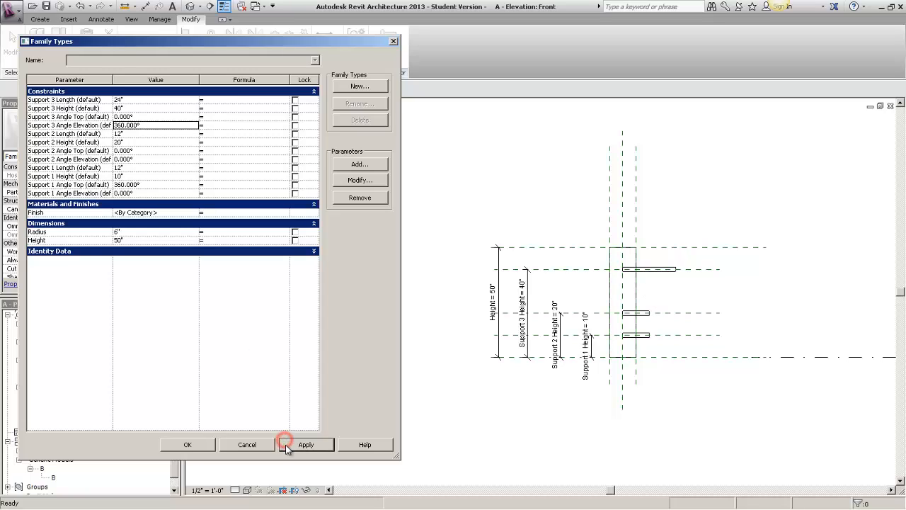
pyautogui.click(196, 390)
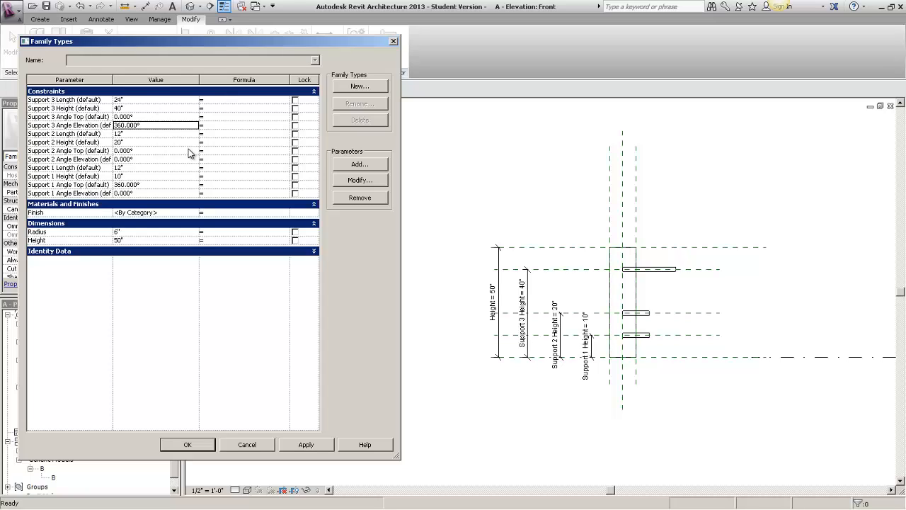
pyautogui.click(195, 442)
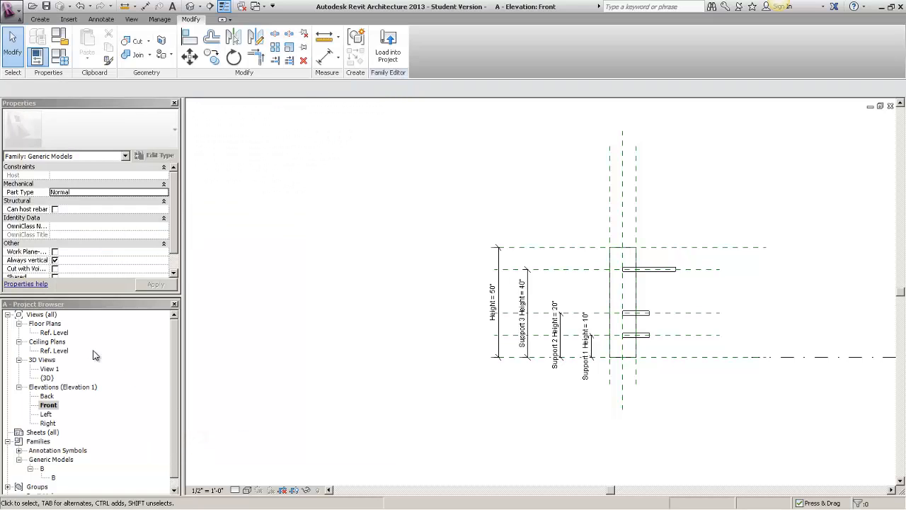
# Open the Ref. Level floor plan to see the column and its branches from above.
pyautogui.click(54, 332)
pyautogui.rightClick(56, 332)
pyautogui.click(109, 141)
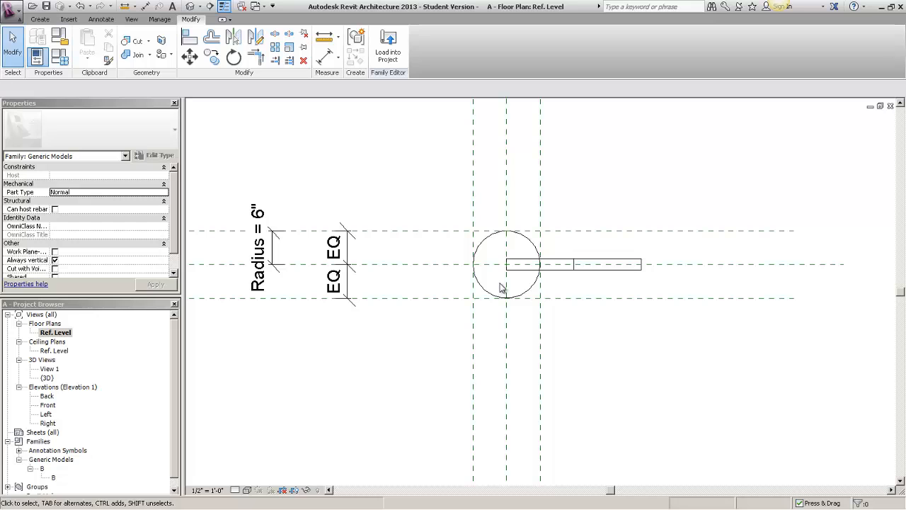
pyautogui.scroll(-2, 502, 283)
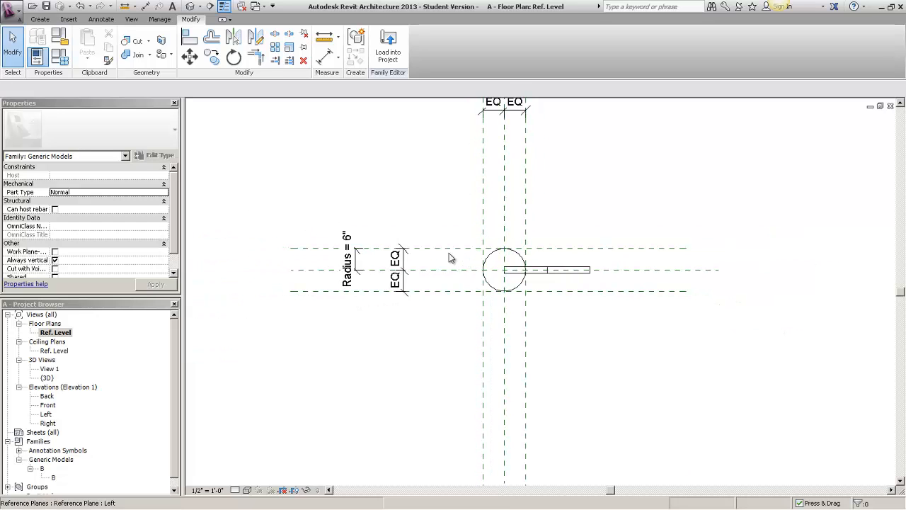
pyautogui.moveTo(453, 290); pyautogui.dragTo(553, 291, button='middle')
# Reopen the family types and flex the third branch's plan rotation with Support 3 Angle Top values of 45° and 90°.
pyautogui.press('f')
pyautogui.press('t')
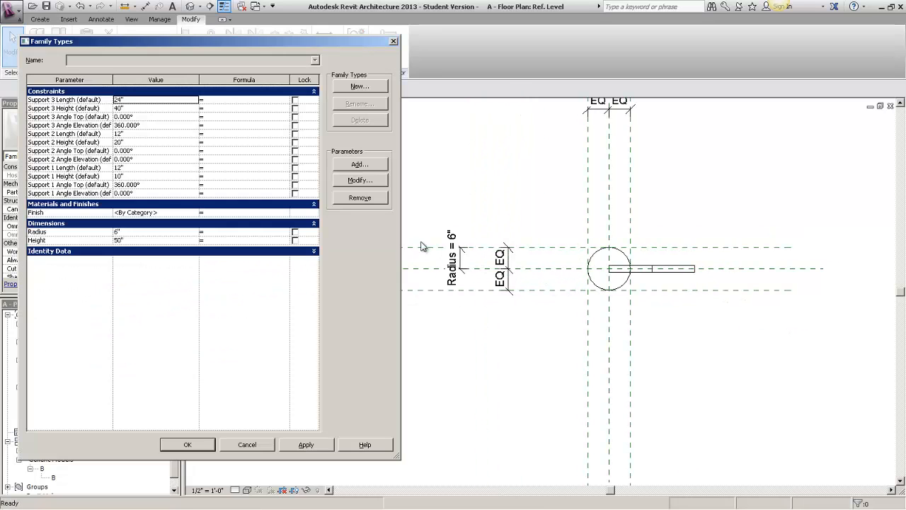
pyautogui.click(164, 122)
pyautogui.click(157, 117)
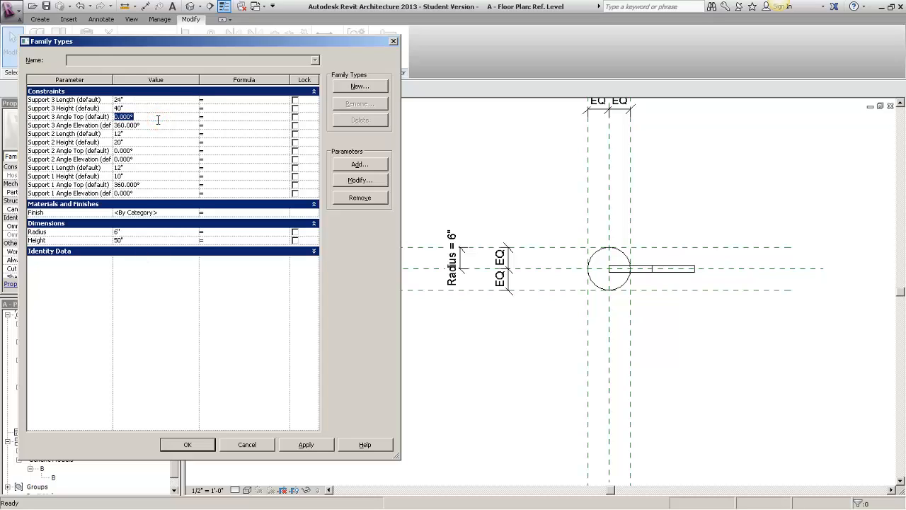
pyautogui.write('45')
pyautogui.click(298, 435)
pyautogui.click(304, 444)
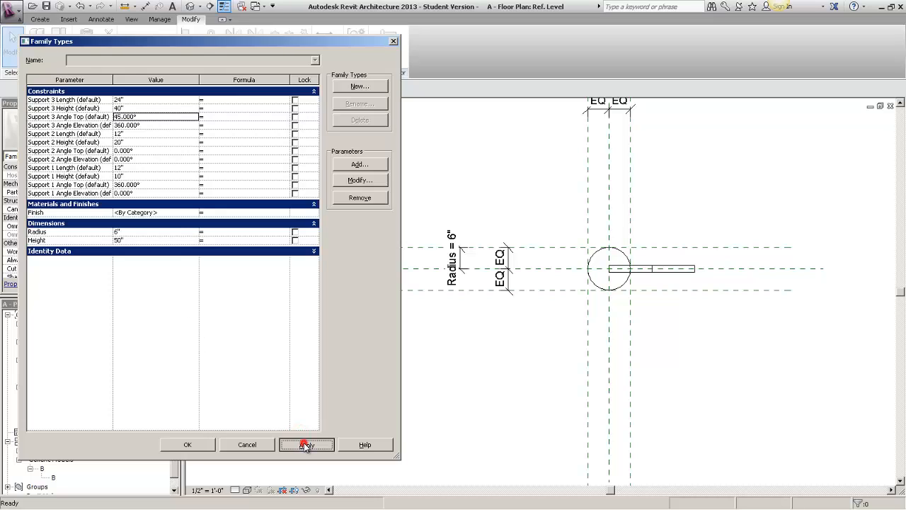
pyautogui.click(168, 115)
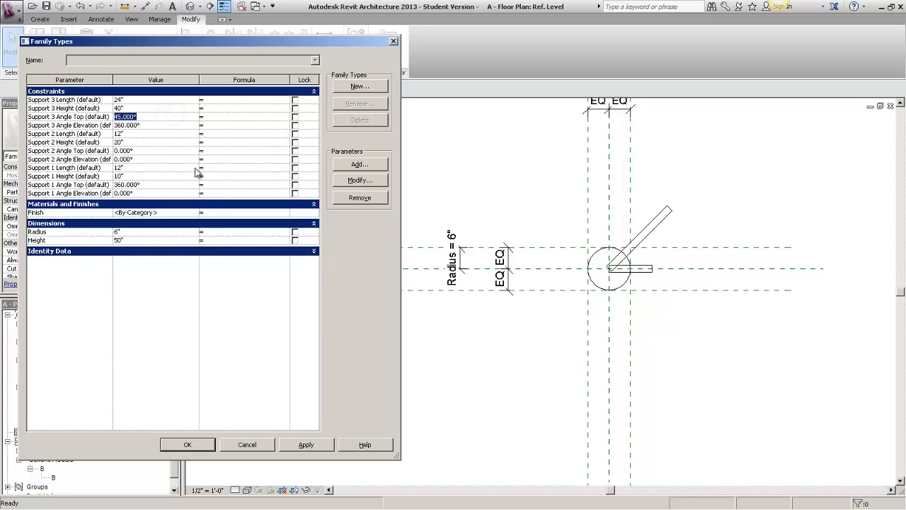
pyautogui.write('90')
pyautogui.click(305, 446)
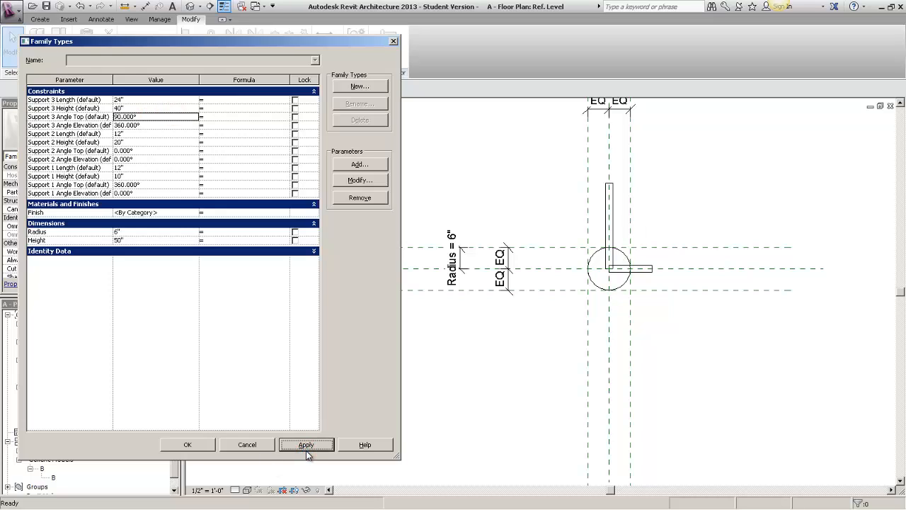
# Continue flexing Support 3 Angle Top by applying 135° and 180°.
pyautogui.click(155, 117)
pyautogui.write('1')
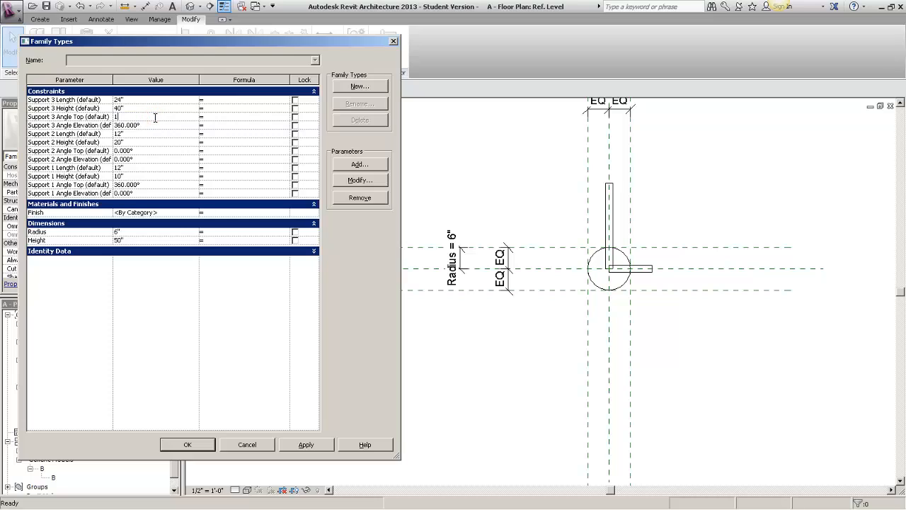
pyautogui.write('35')
pyautogui.click(305, 444)
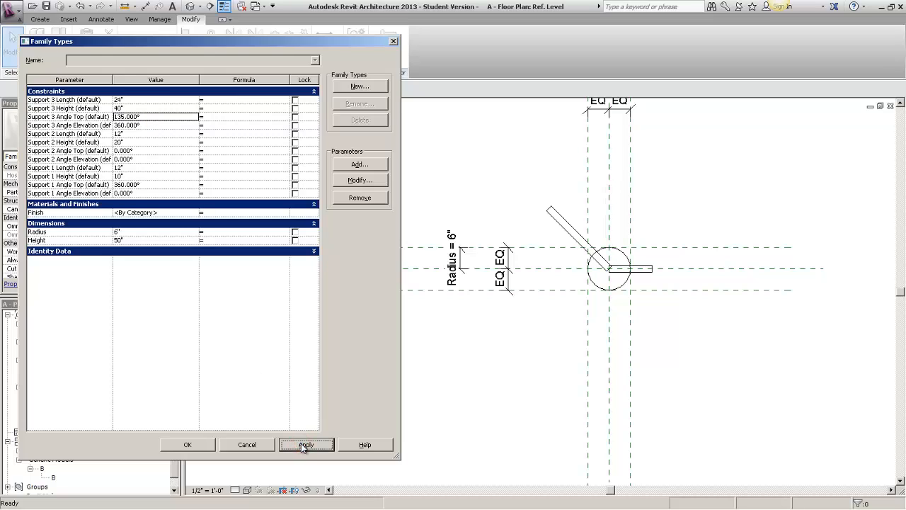
pyautogui.click(181, 117)
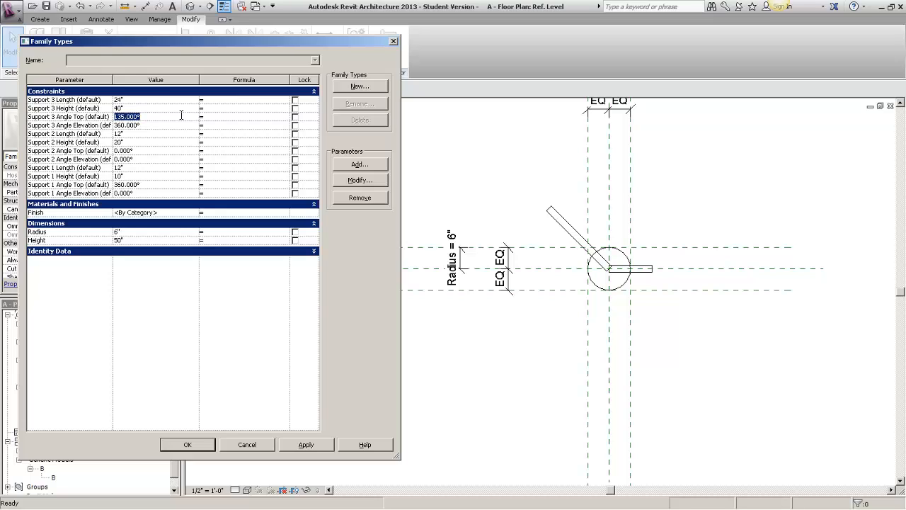
pyautogui.write('180')
pyautogui.click(305, 445)
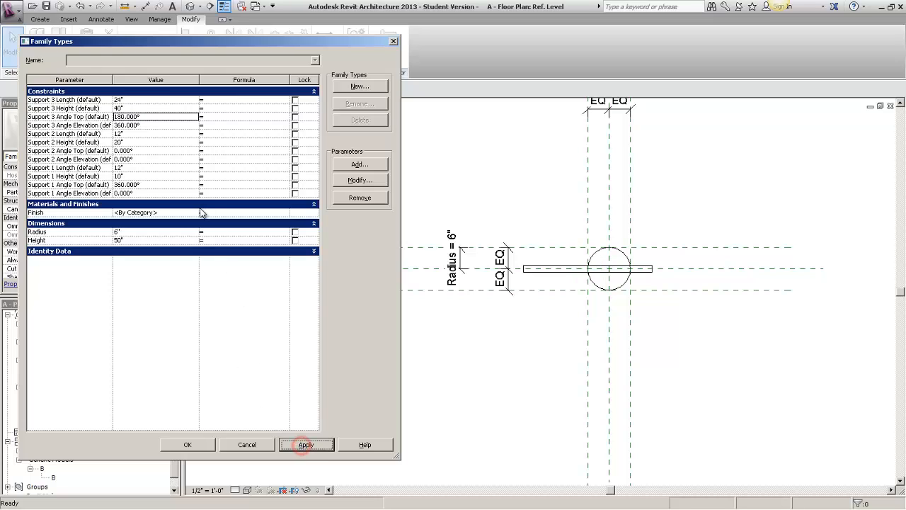
# Rotate the third branch further in plan by applying Support 3 Angle Top values of 225° and 270°.
pyautogui.click(190, 117)
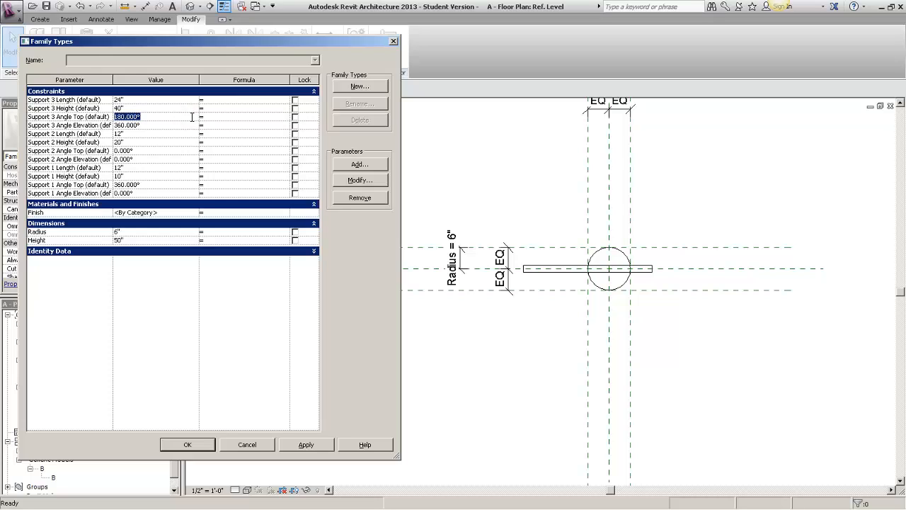
pyautogui.write('225')
pyautogui.click(304, 445)
pyautogui.click(162, 113)
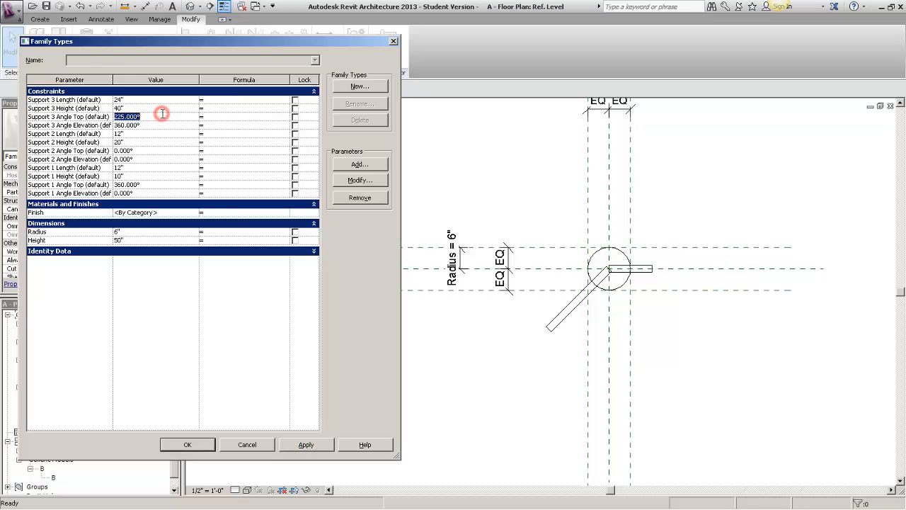
pyautogui.write('270')
pyautogui.click(304, 444)
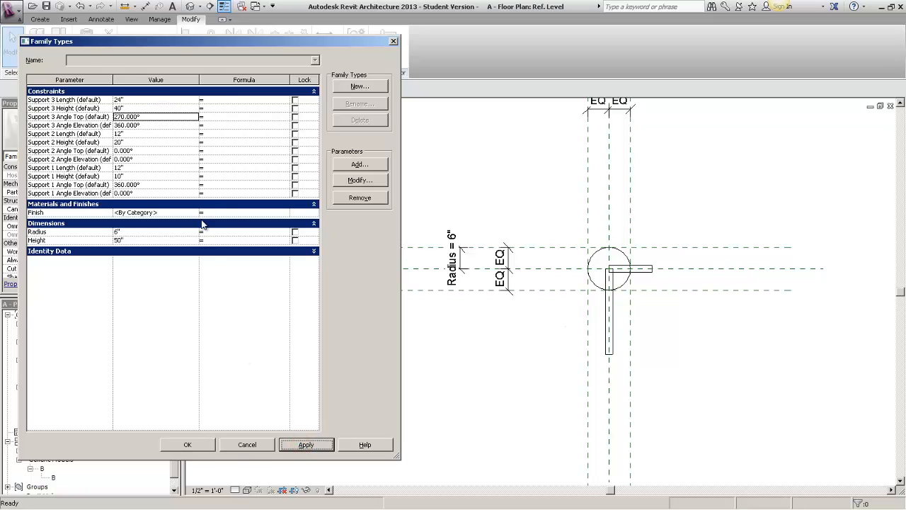
# Apply Support 3 Angle Top values of 315° and 360°, and accept the family types.
pyautogui.click(162, 116)
pyautogui.write('315')
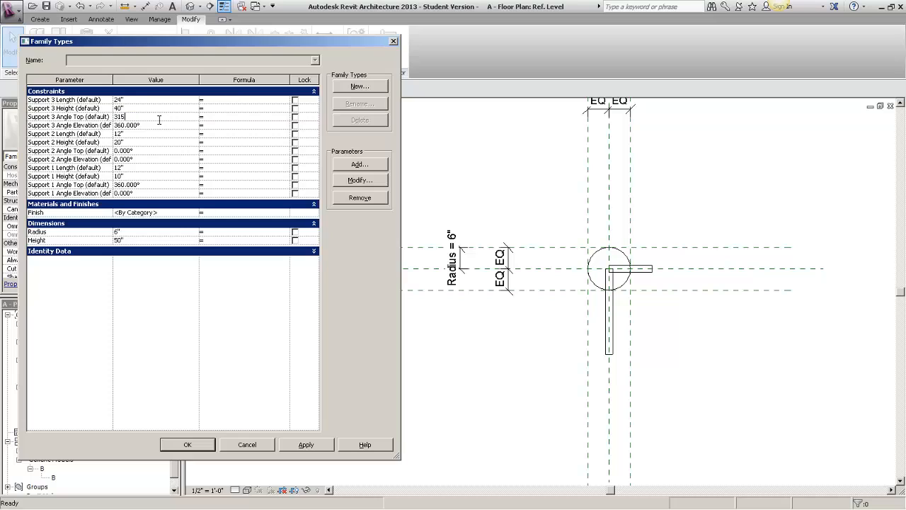
pyautogui.click(305, 445)
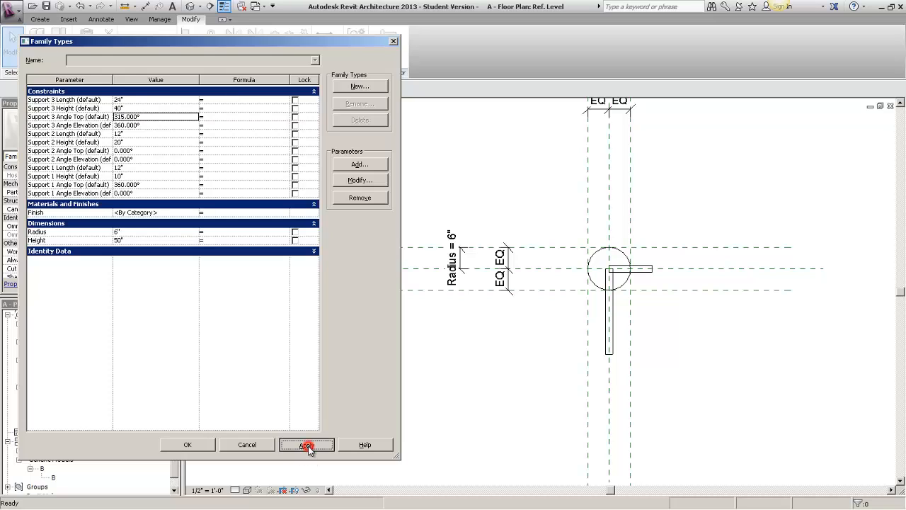
pyautogui.click(186, 117)
pyautogui.write('360')
pyautogui.click(269, 402)
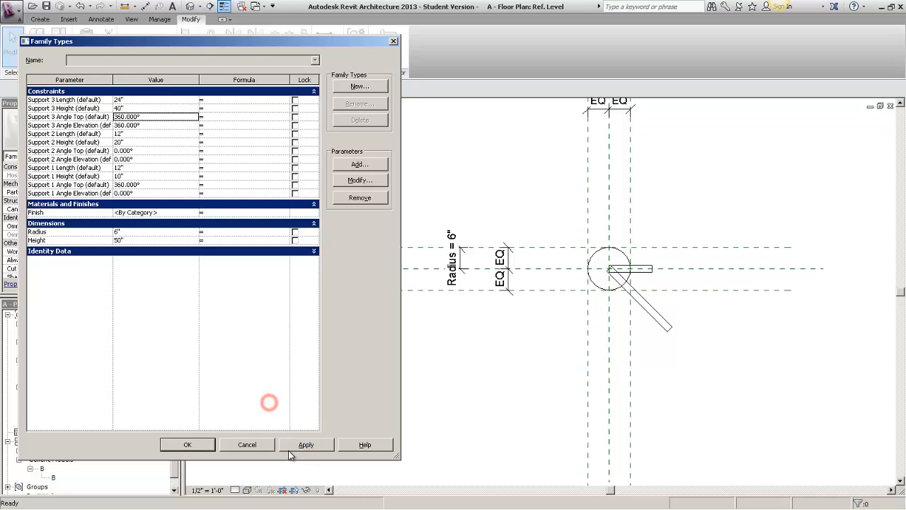
pyautogui.click(291, 447)
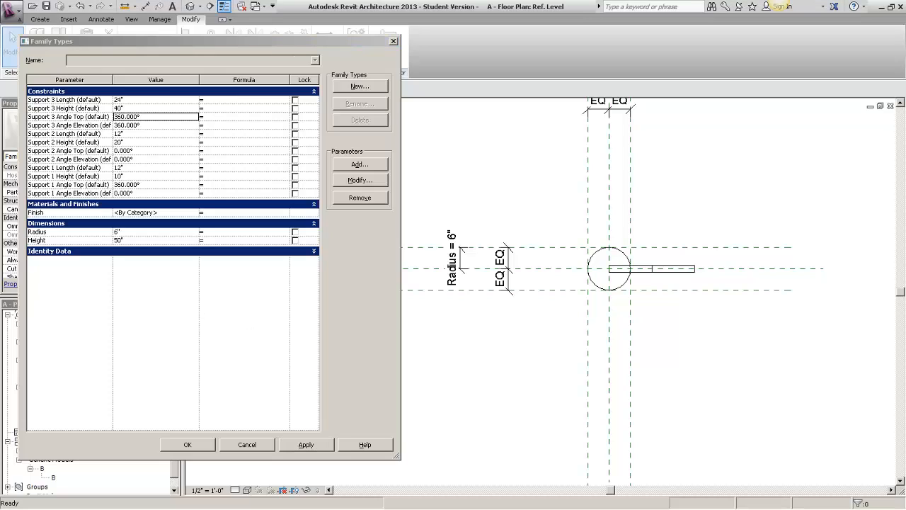
pyautogui.click(284, 333)
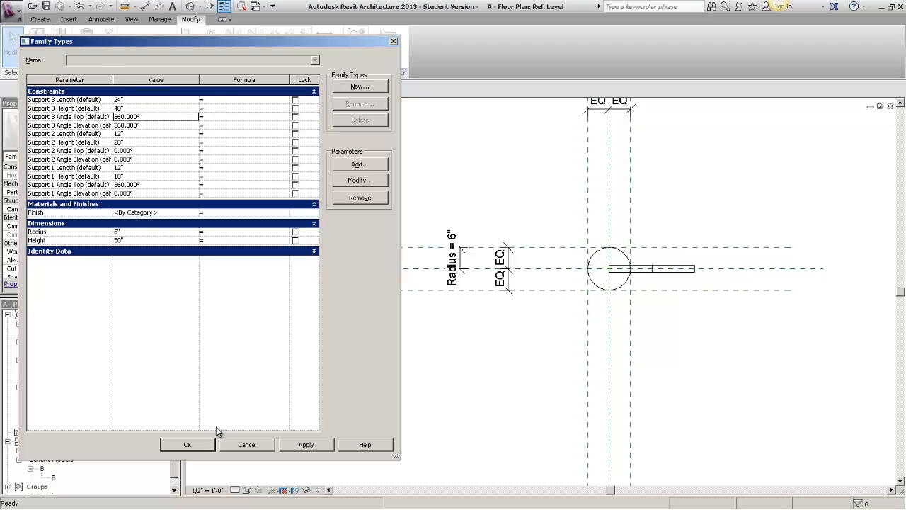
pyautogui.click(209, 444)
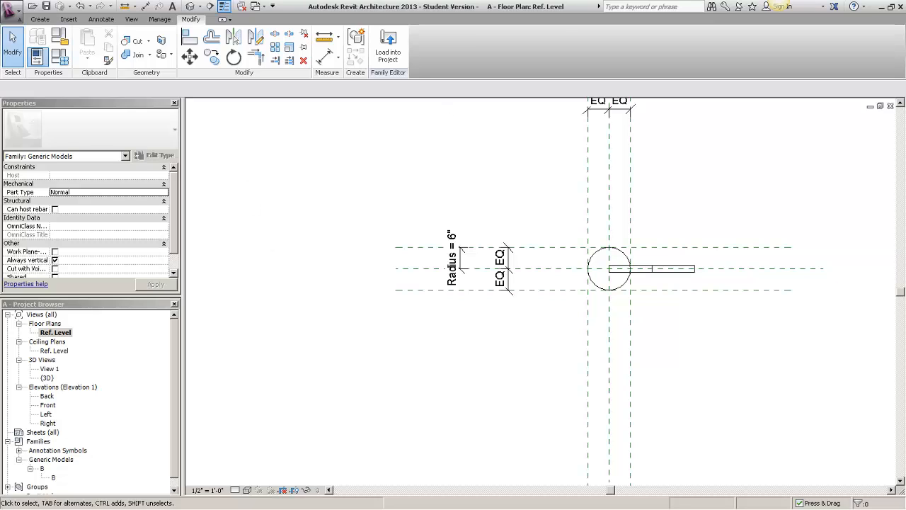
# Open the {3D} view and set its visual style to Shaded to view the column and its branches.
pyautogui.click(48, 377)
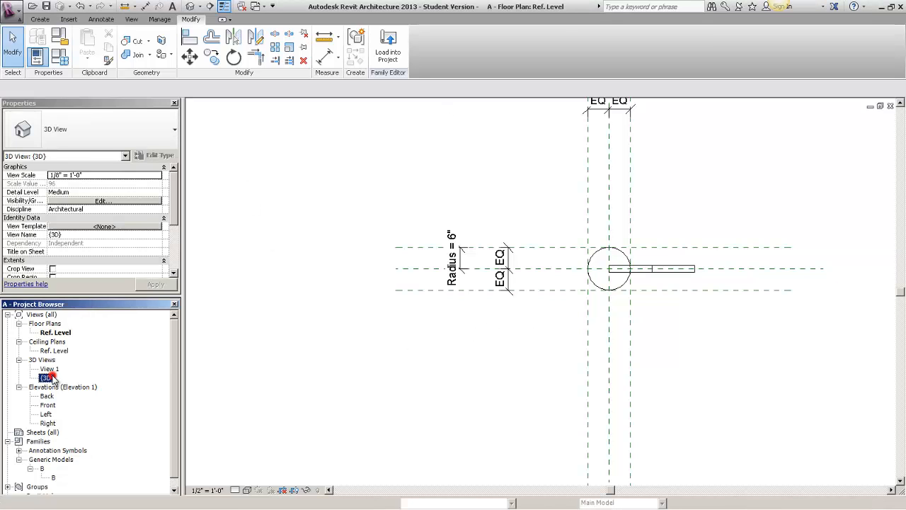
pyautogui.rightClick(51, 380)
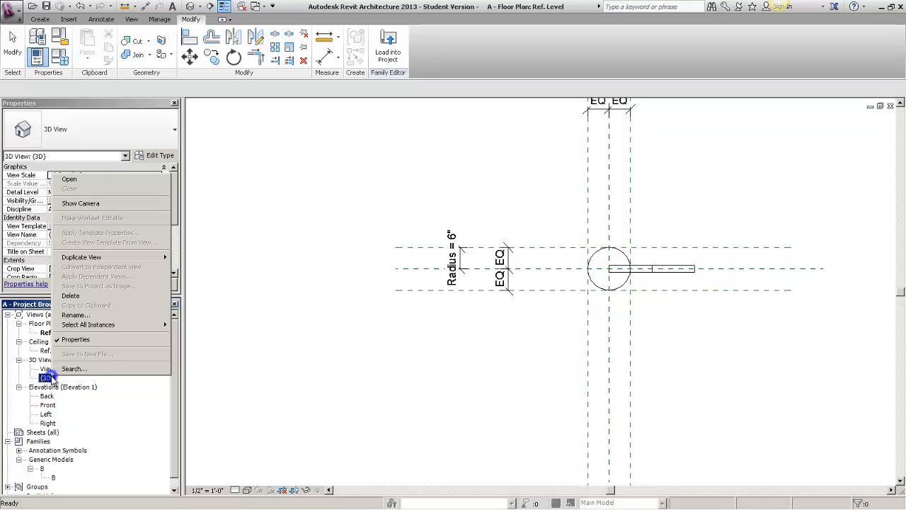
pyautogui.click(69, 179)
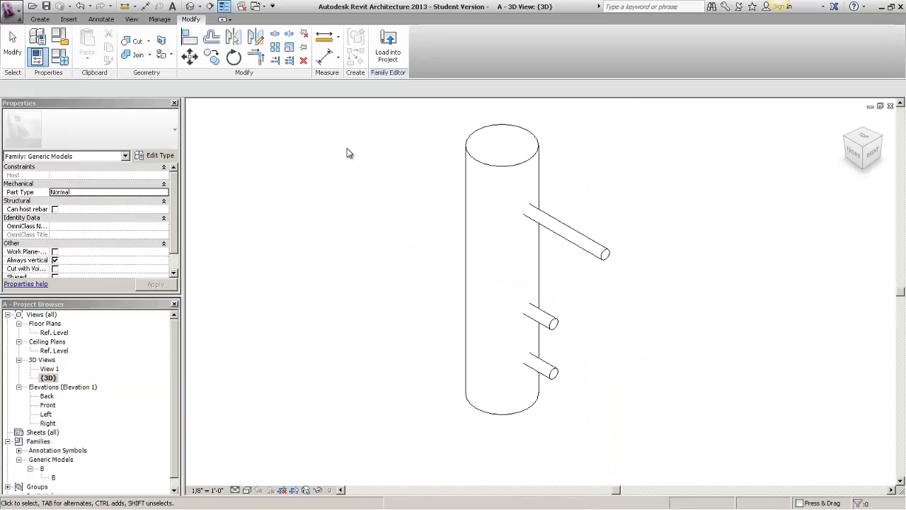
pyautogui.click(375, 162)
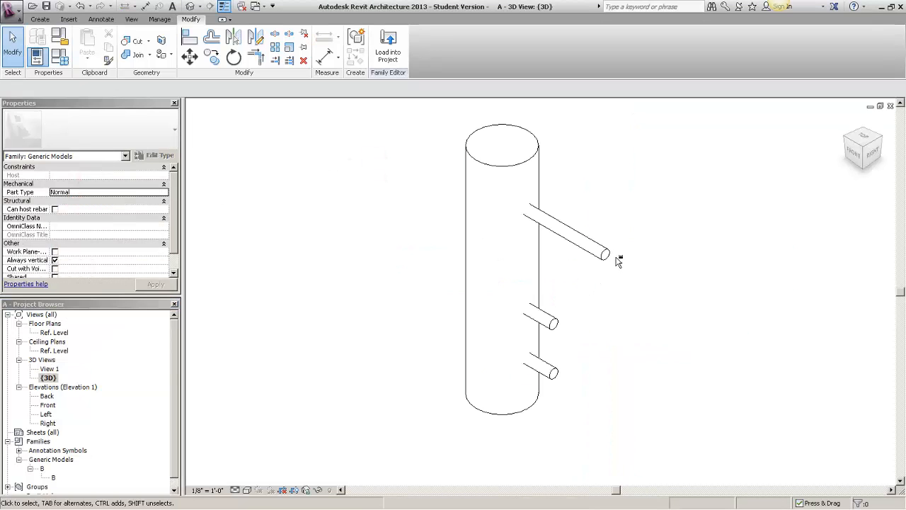
pyautogui.click(247, 490)
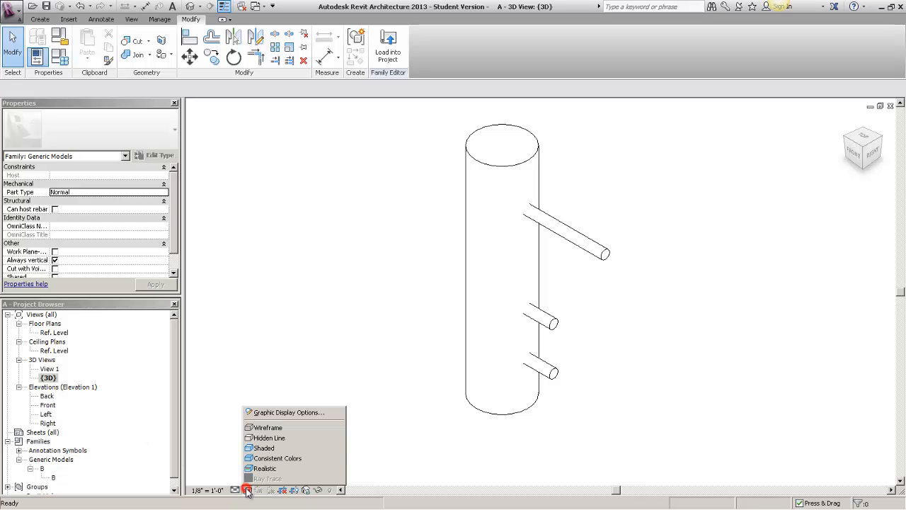
pyautogui.click(287, 446)
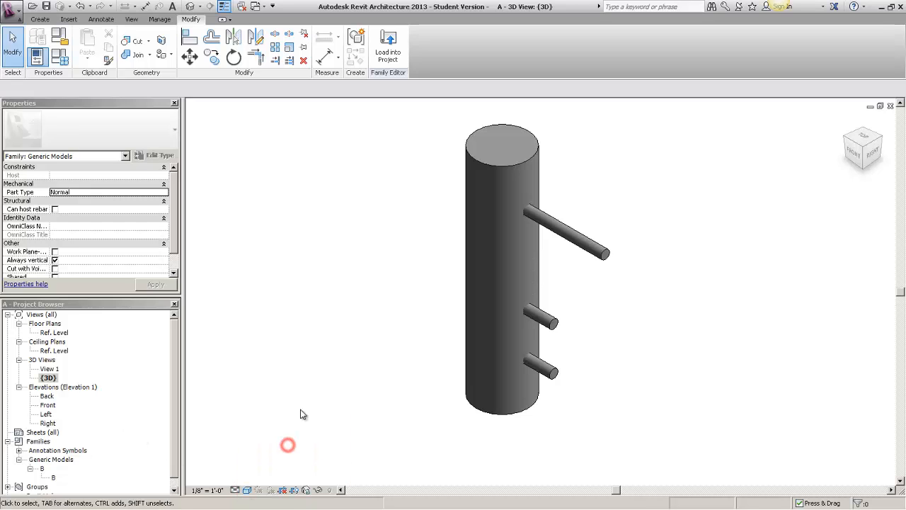
pyautogui.keyDown('shift'); pyautogui.moveTo(301, 414); pyautogui.dragTo(326, 294, button='middle'); pyautogui.keyUp('shift')
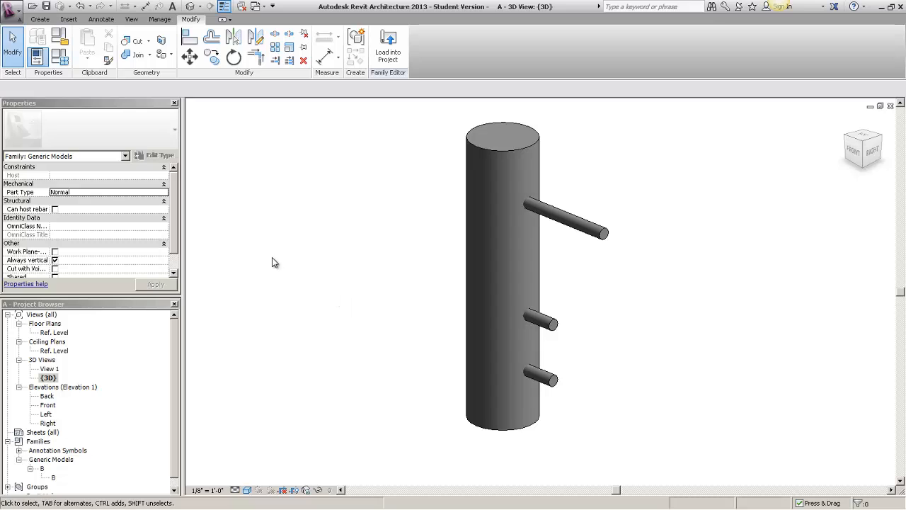
# Assign the Glass material to the Finish parameter in the family types and accept the change.
pyautogui.click(65, 61)
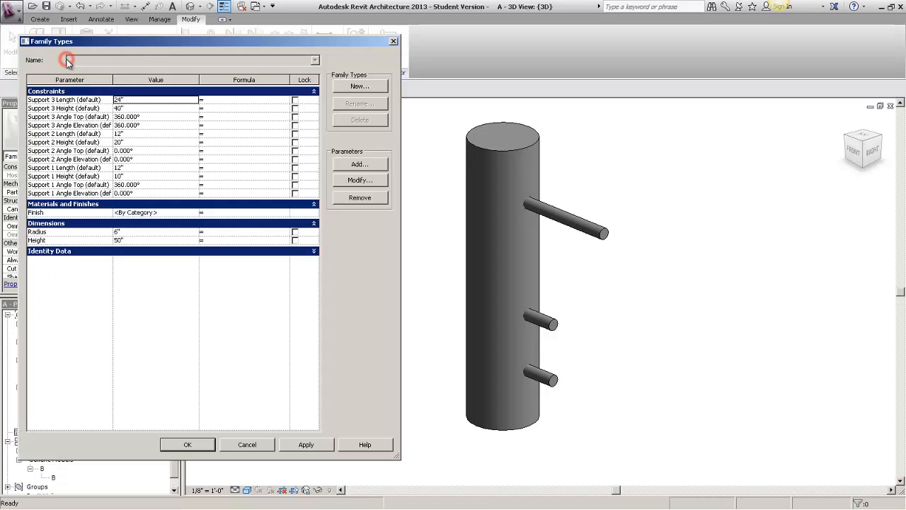
pyautogui.click(191, 212)
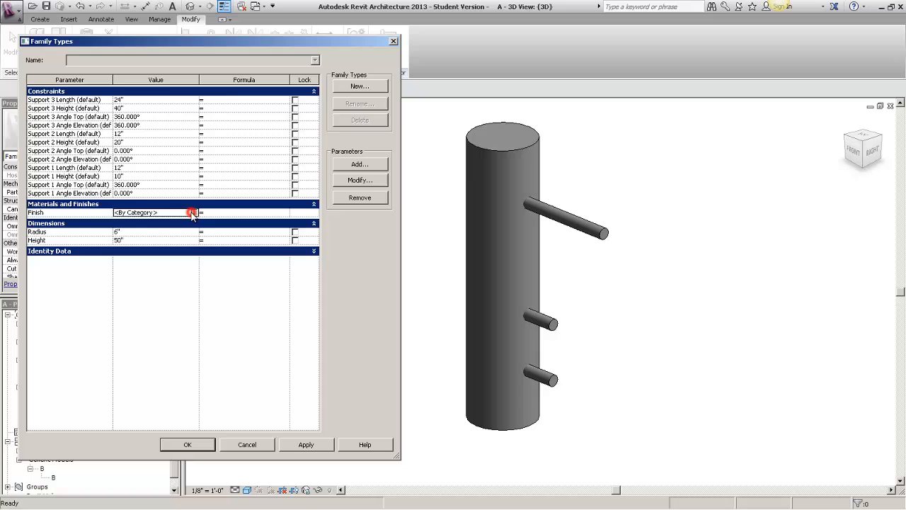
pyautogui.click(193, 212)
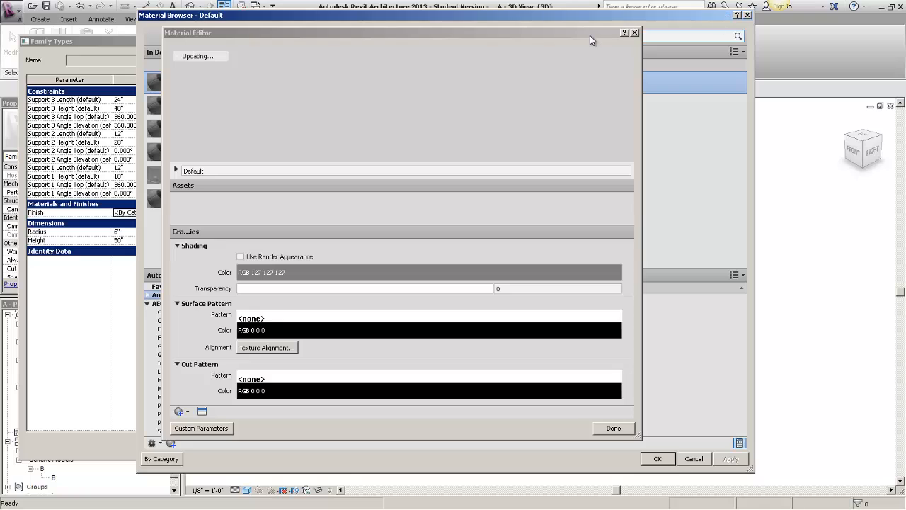
pyautogui.click(635, 33)
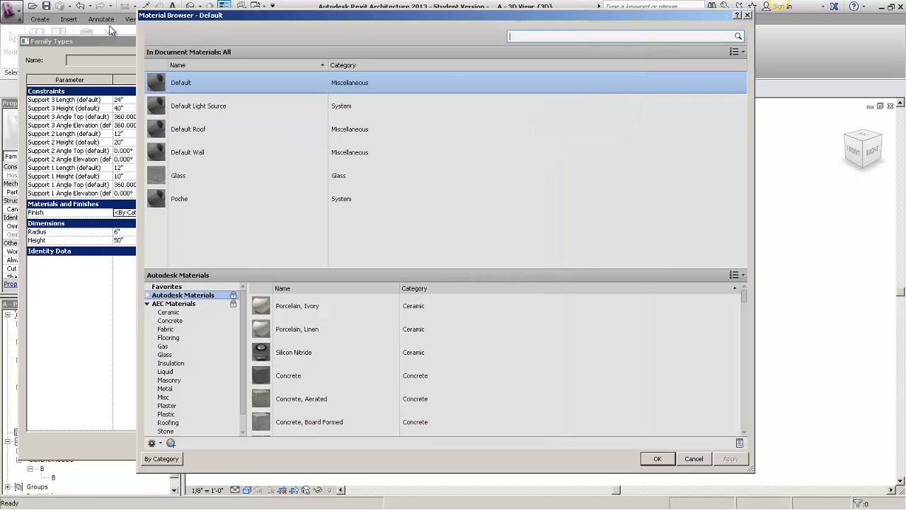
pyautogui.click(237, 178)
pyautogui.scroll(-1, 502, 309)
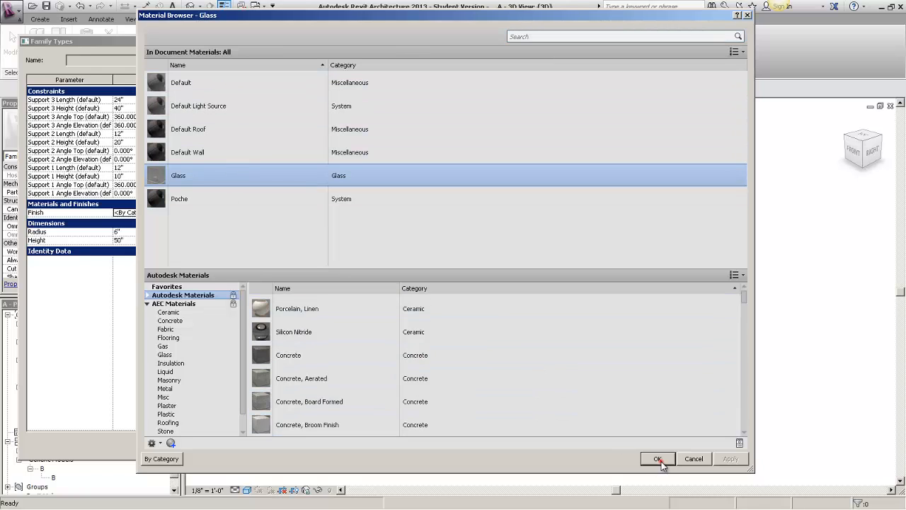
pyautogui.click(657, 459)
pyautogui.click(182, 444)
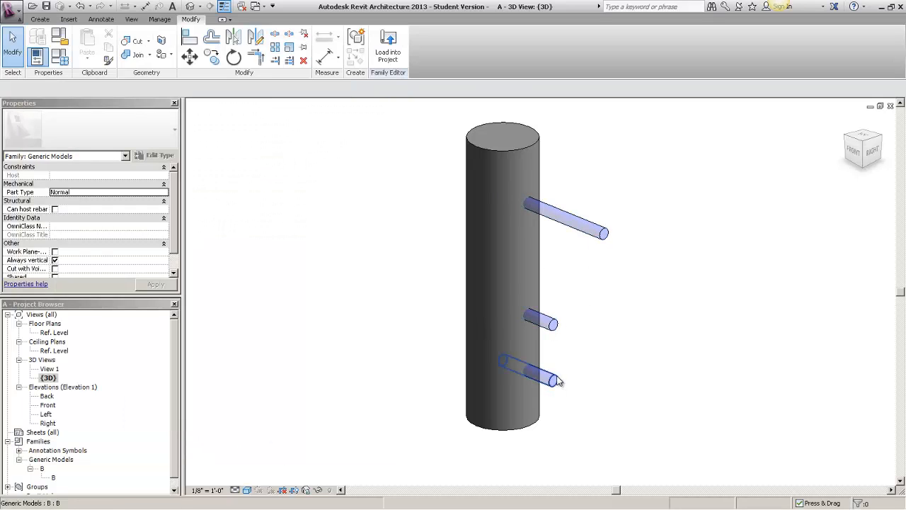
# Temporarily hide the column extrusion to examine the three branches in full, and restore the hidden column.
pyautogui.click(485, 154)
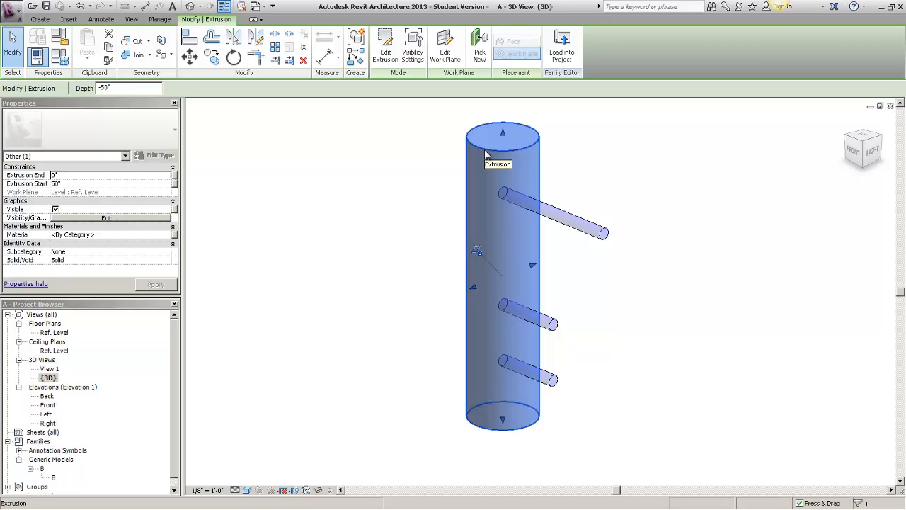
pyautogui.press('h')
pyautogui.press('h')
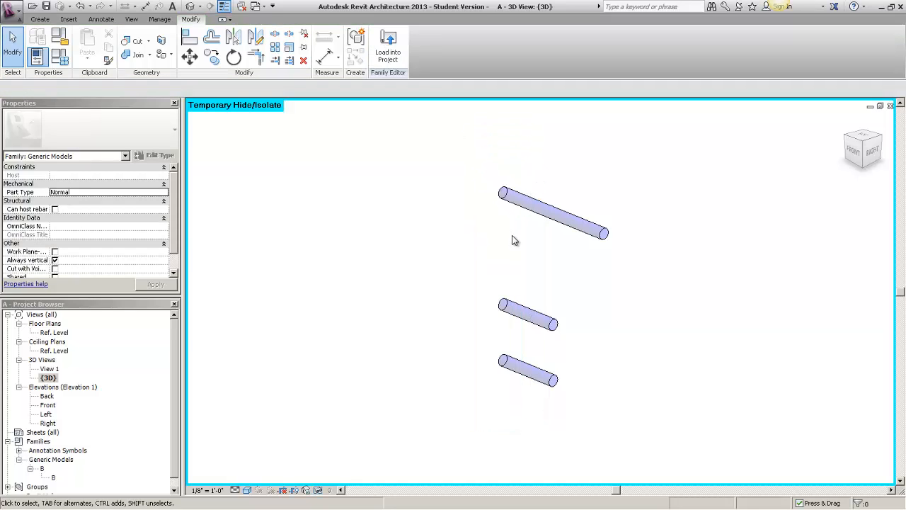
pyautogui.keyDown('shift'); pyautogui.moveTo(516, 238); pyautogui.dragTo(546, 205, button='middle'); pyautogui.keyUp('shift')
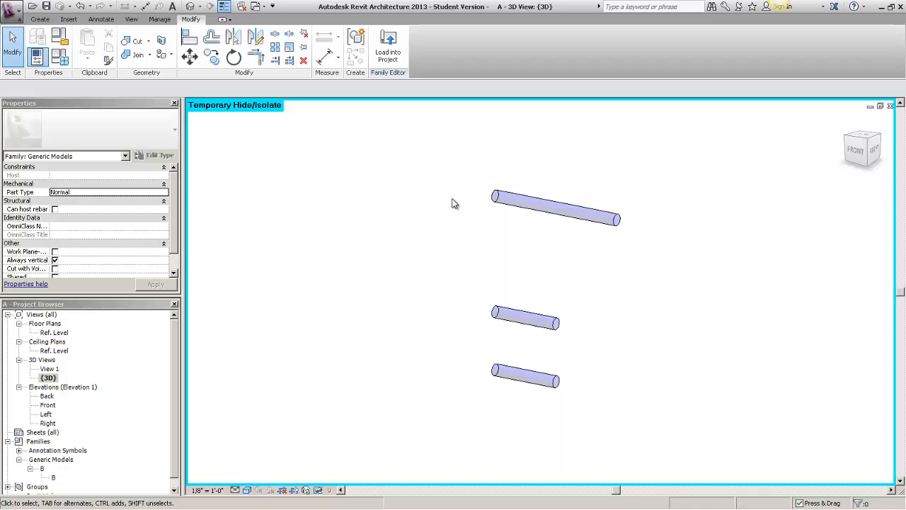
pyautogui.click(308, 152)
pyautogui.press('h')
pyautogui.press('r')
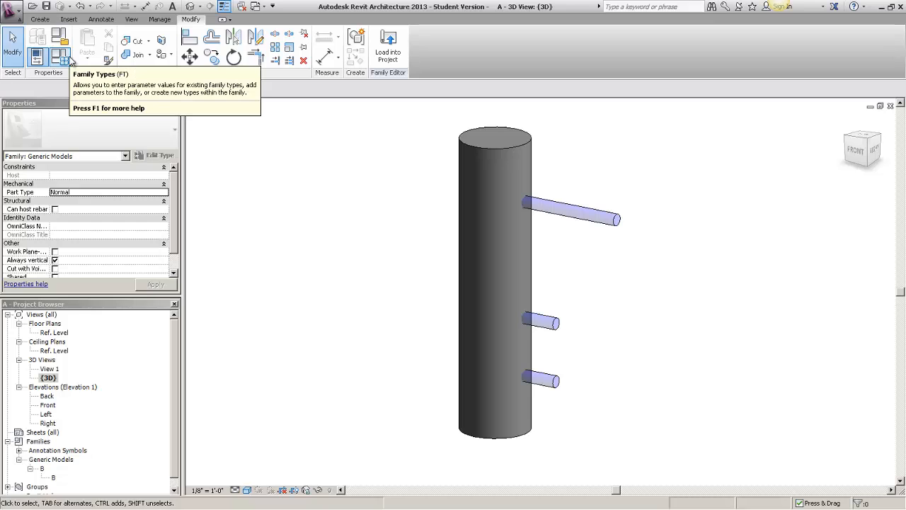
# Set the Finish parameter's material to Default in the family types and accept the change.
pyautogui.click(71, 61)
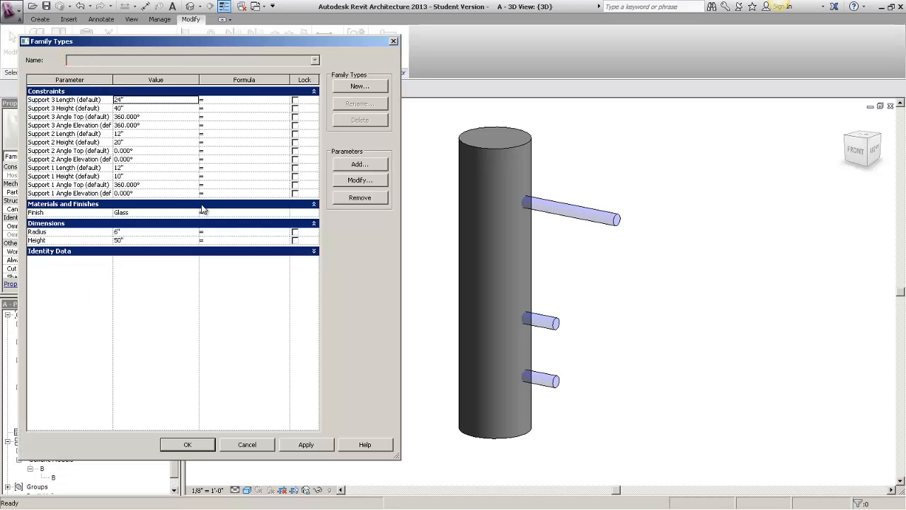
pyautogui.click(191, 212)
pyautogui.click(195, 212)
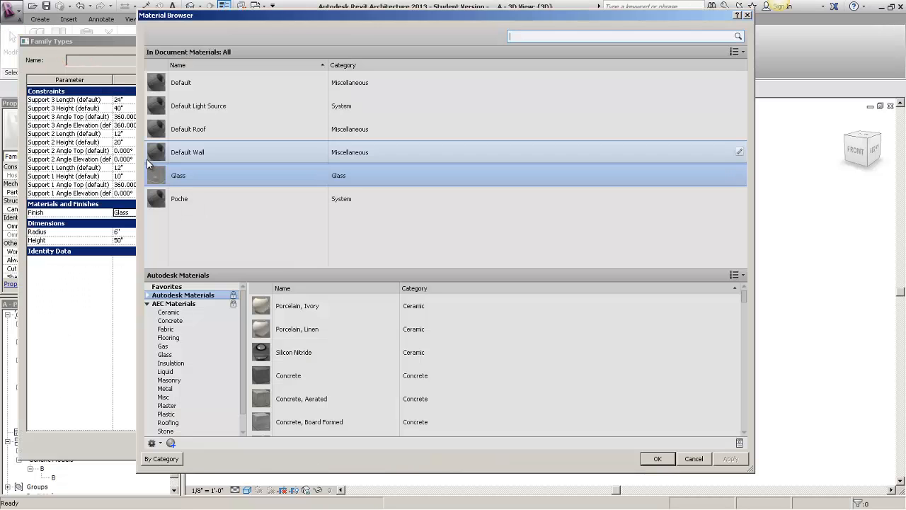
pyautogui.click(214, 84)
pyautogui.click(657, 458)
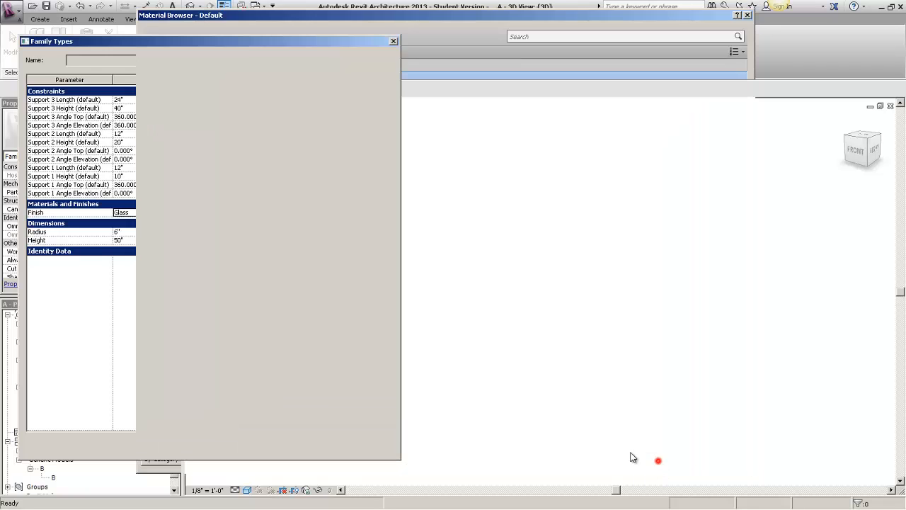
pyautogui.click(187, 444)
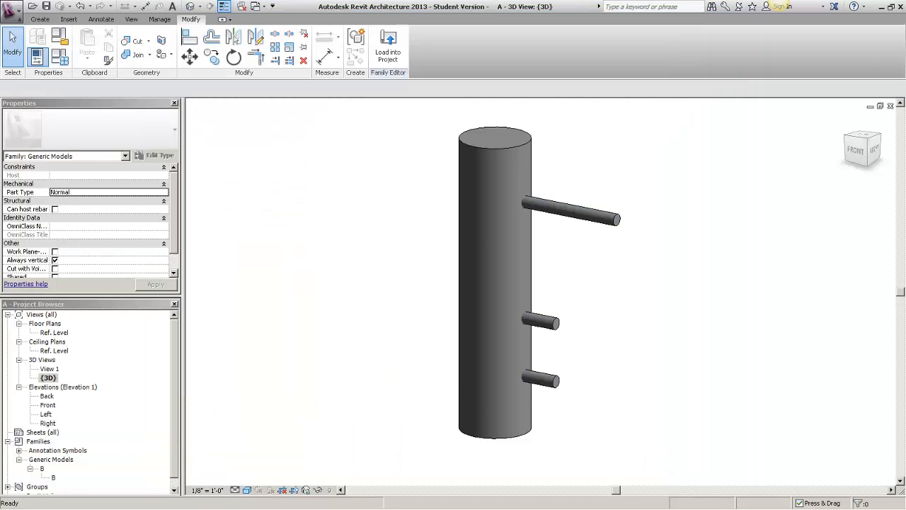